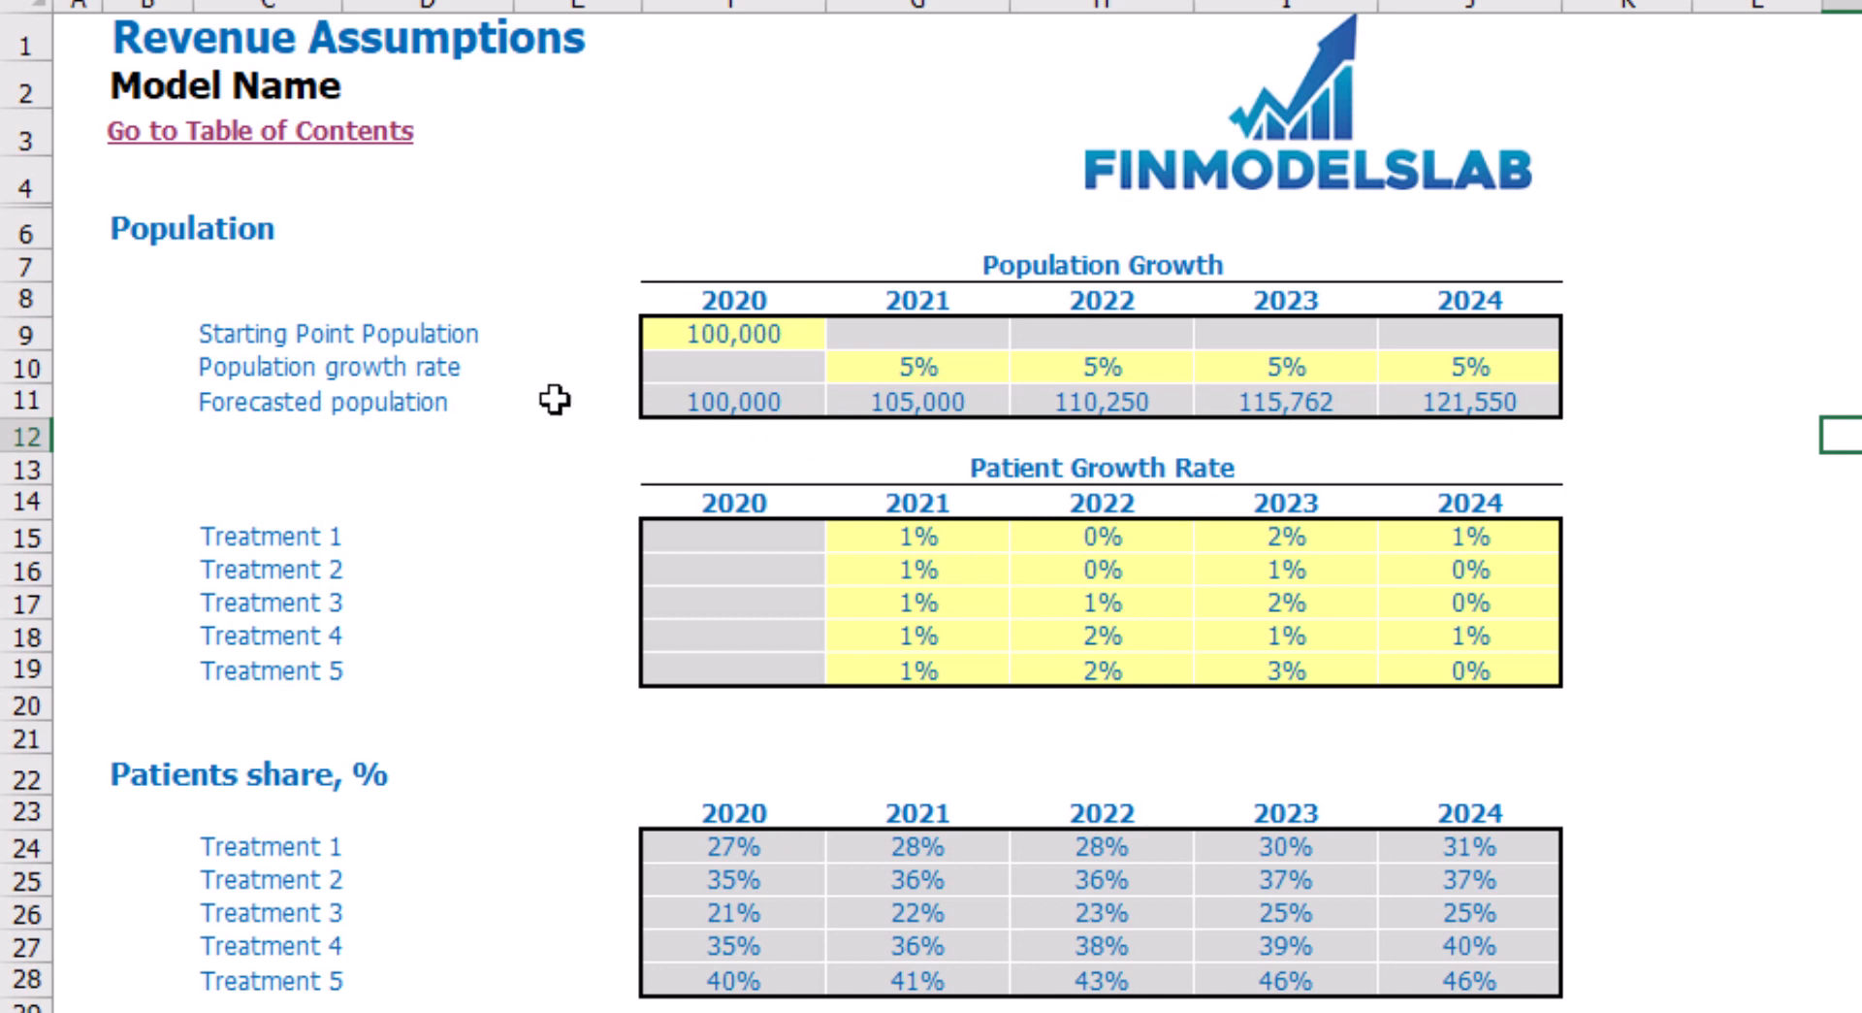
Set the population growth rate to 10% for each year from 2021 to 2024
click(946, 372)
text(10)
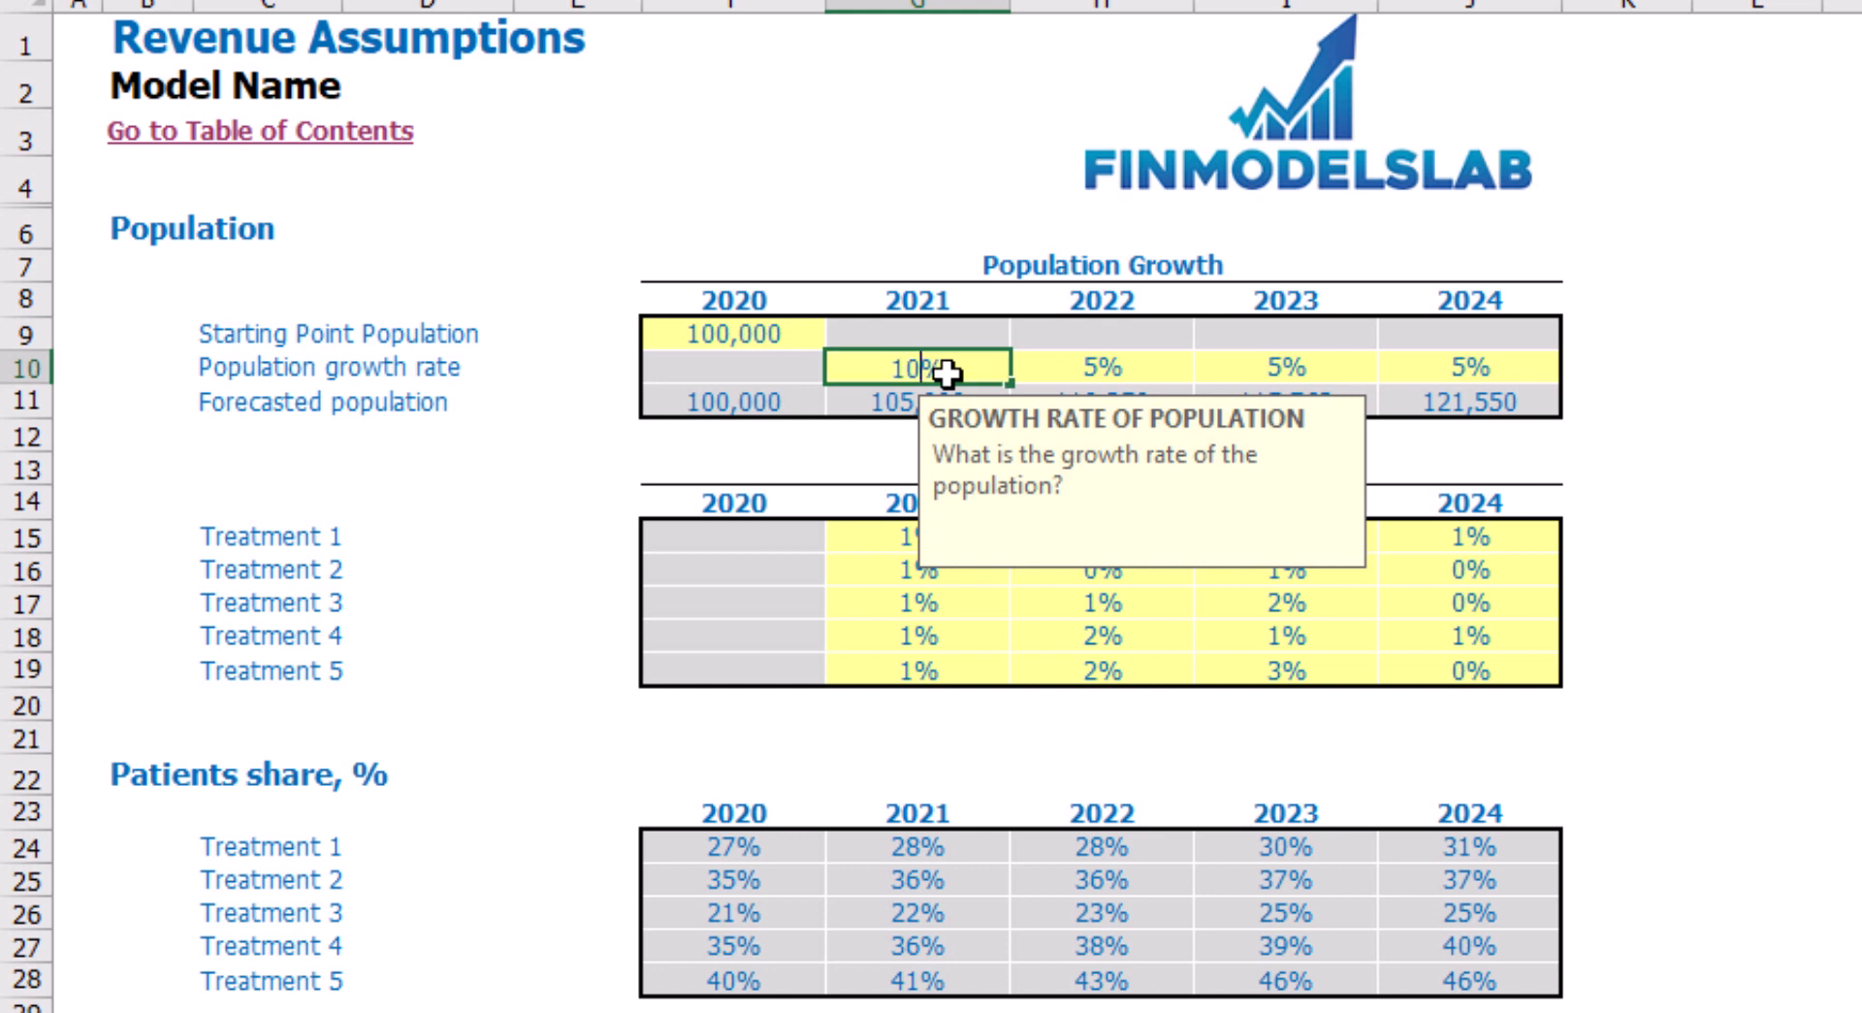
key(Return)
key(Up)
key(ctrl+c)
key(Right)
key(shift+Right)
key(shift+Right)
key(ctrl+v)
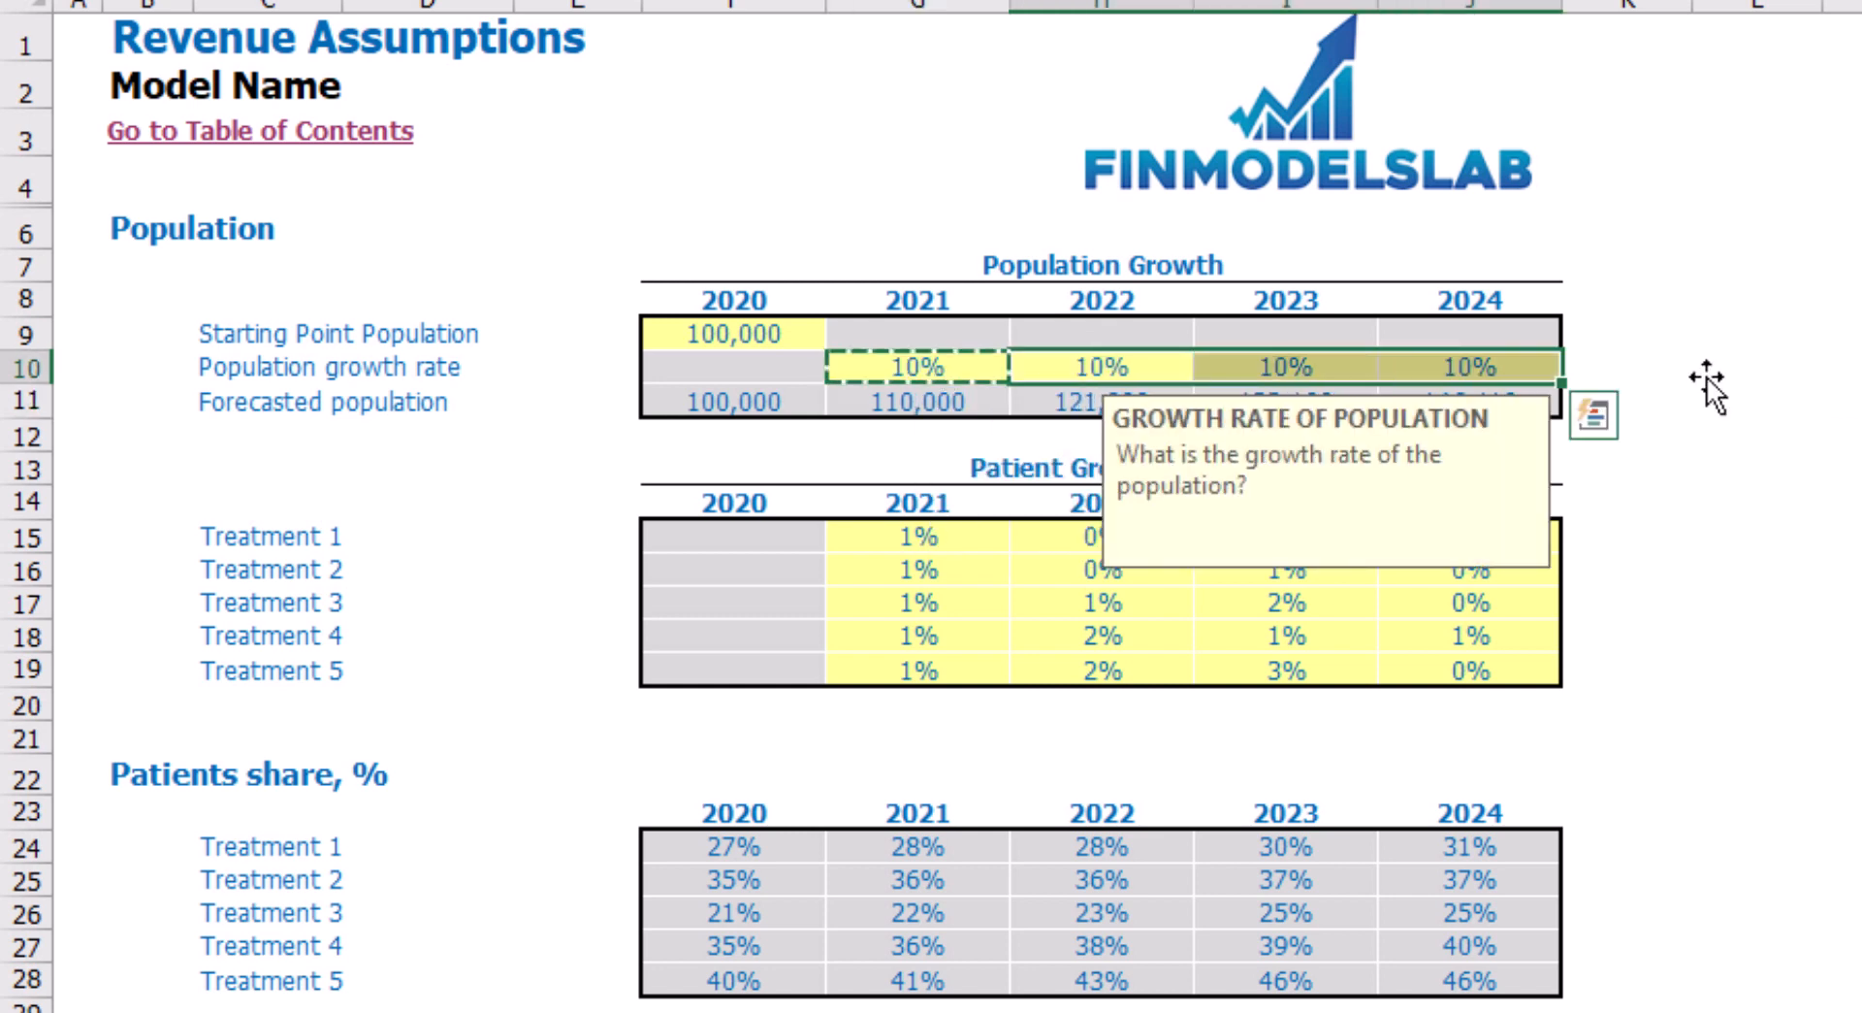
key(Down)
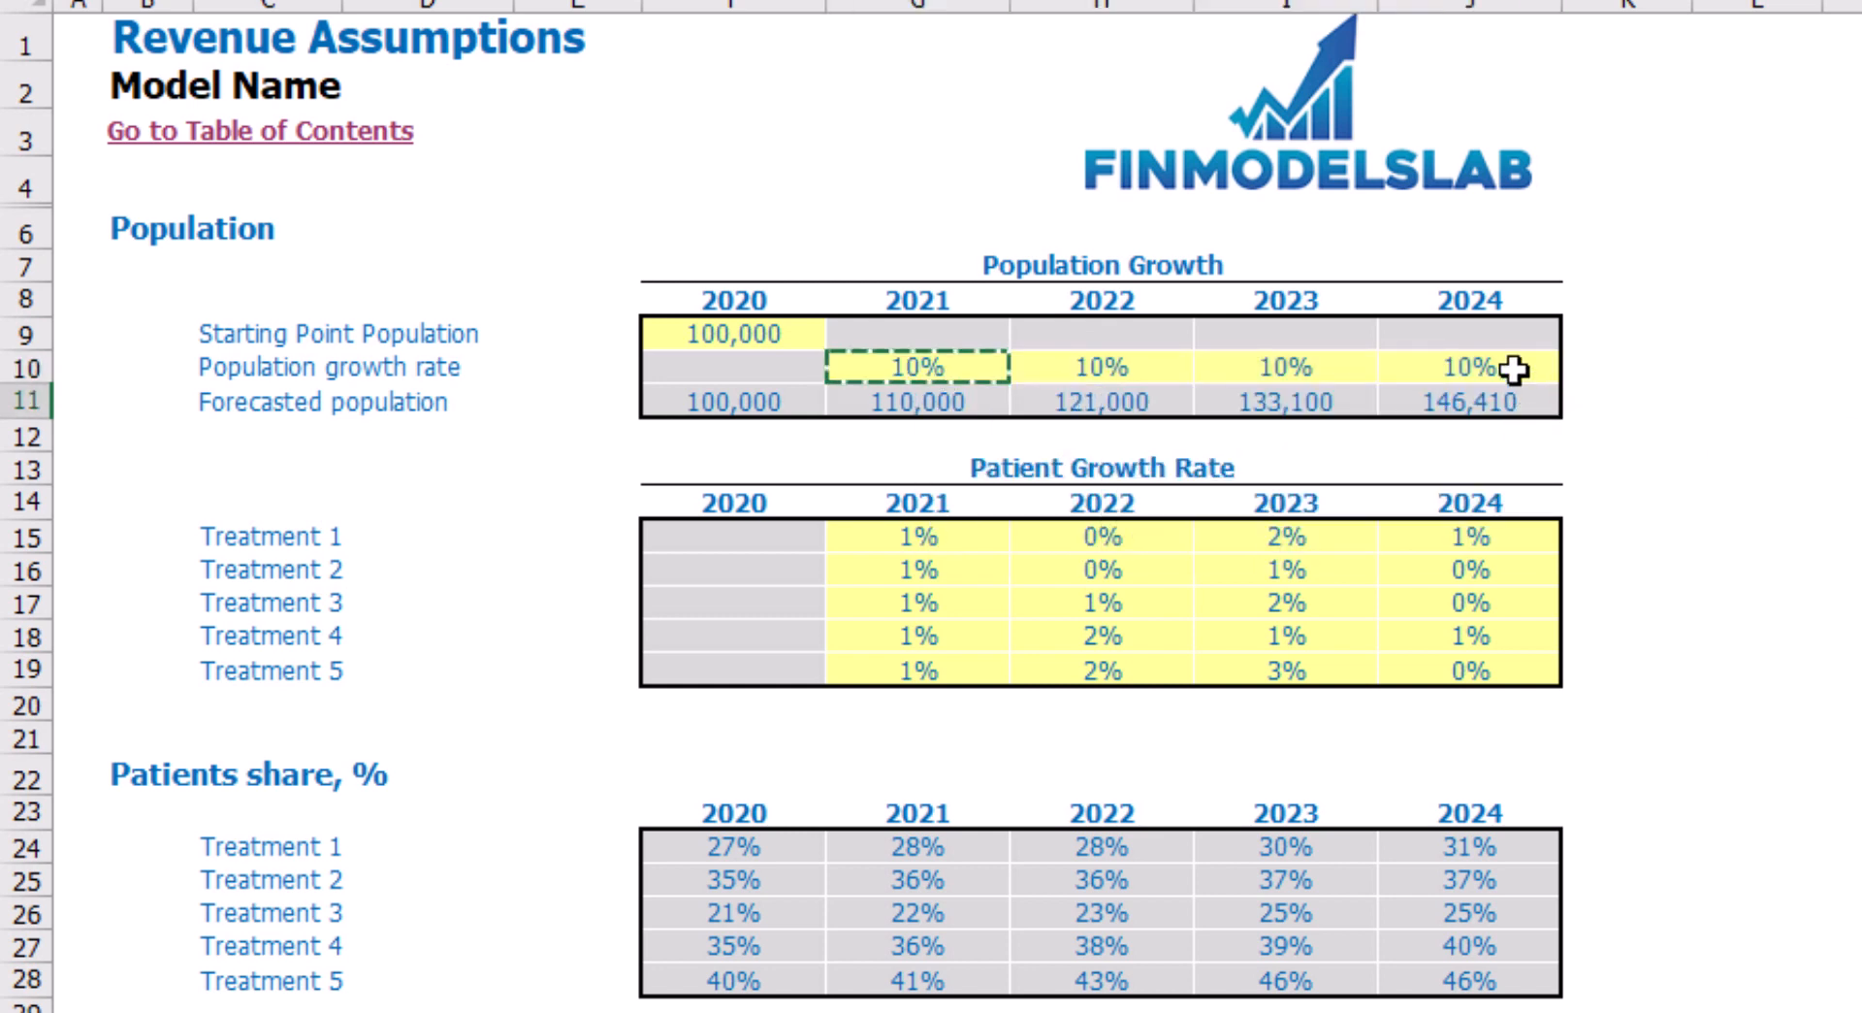
click(1511, 405)
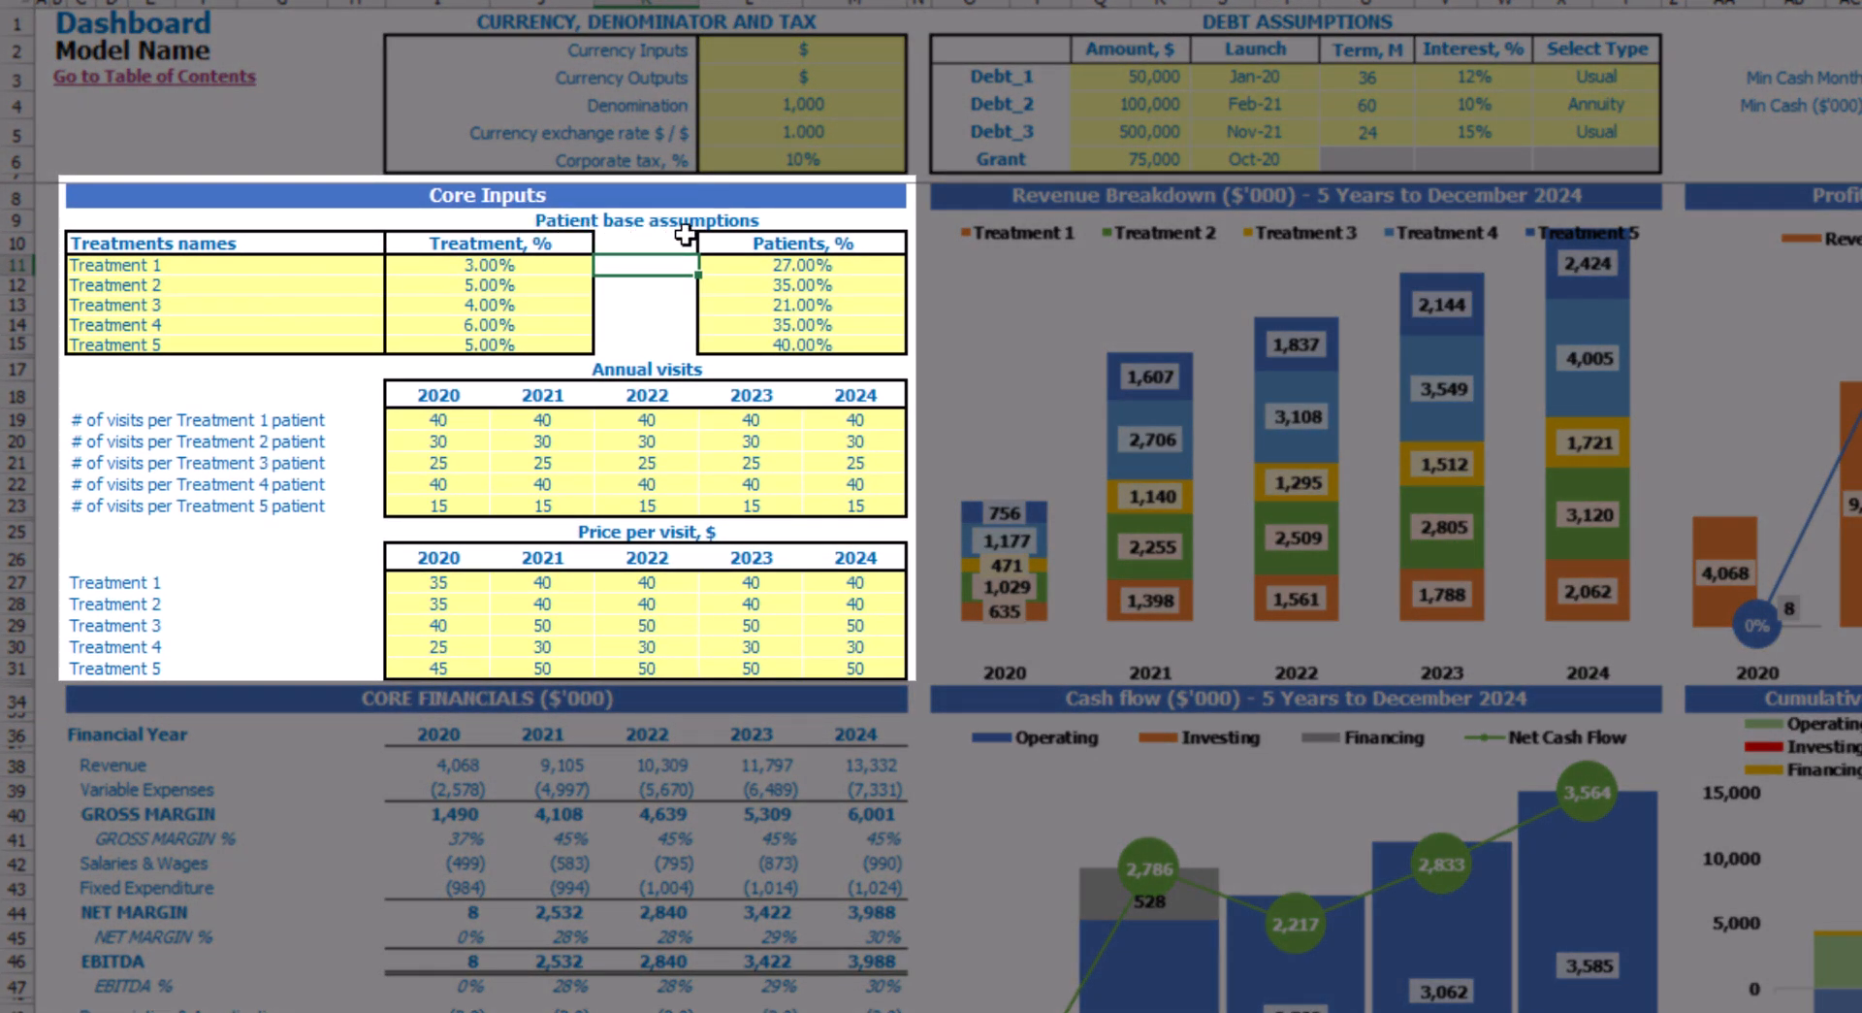
Rename the first two treatments in the Dashboard's core inputs as Treatment A and Treatment B
click(203, 268)
drag(201, 293, 203, 342)
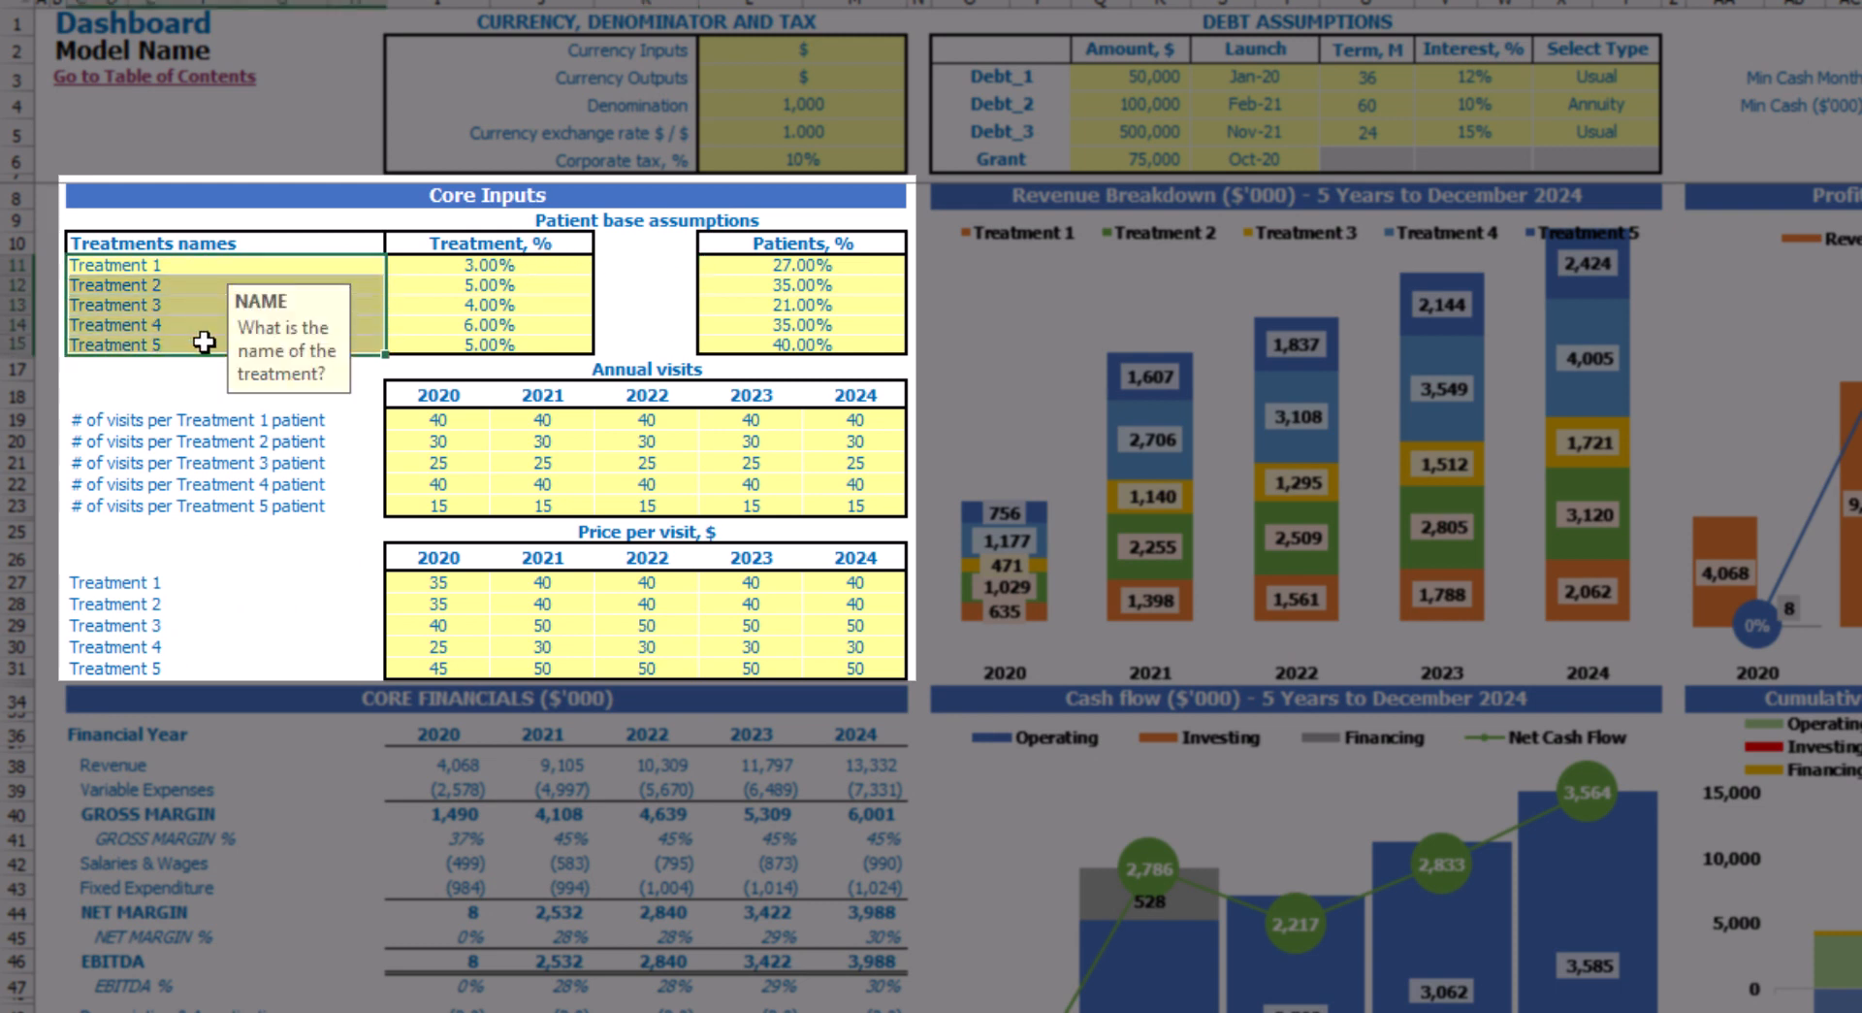
click(179, 268)
text(T)
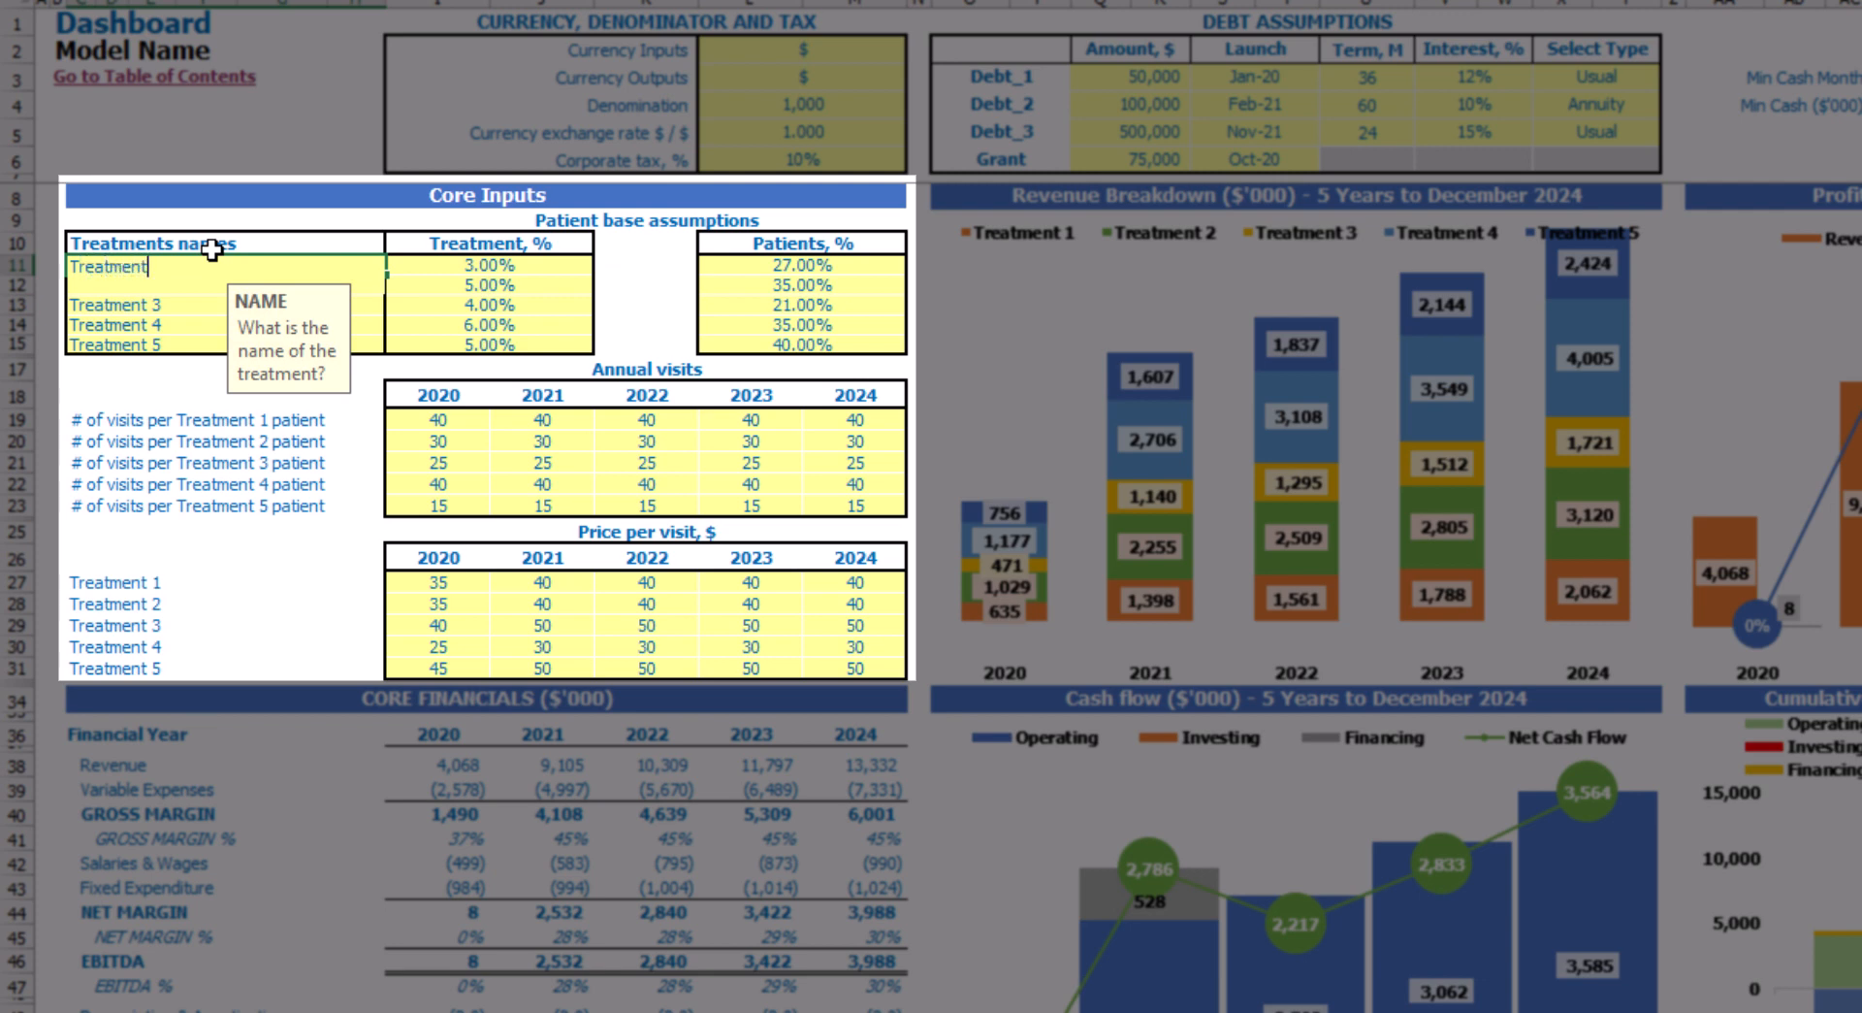
key(Return)
key(Up)
key(ctrl+c)
key(Down)
key(ctrl+v)
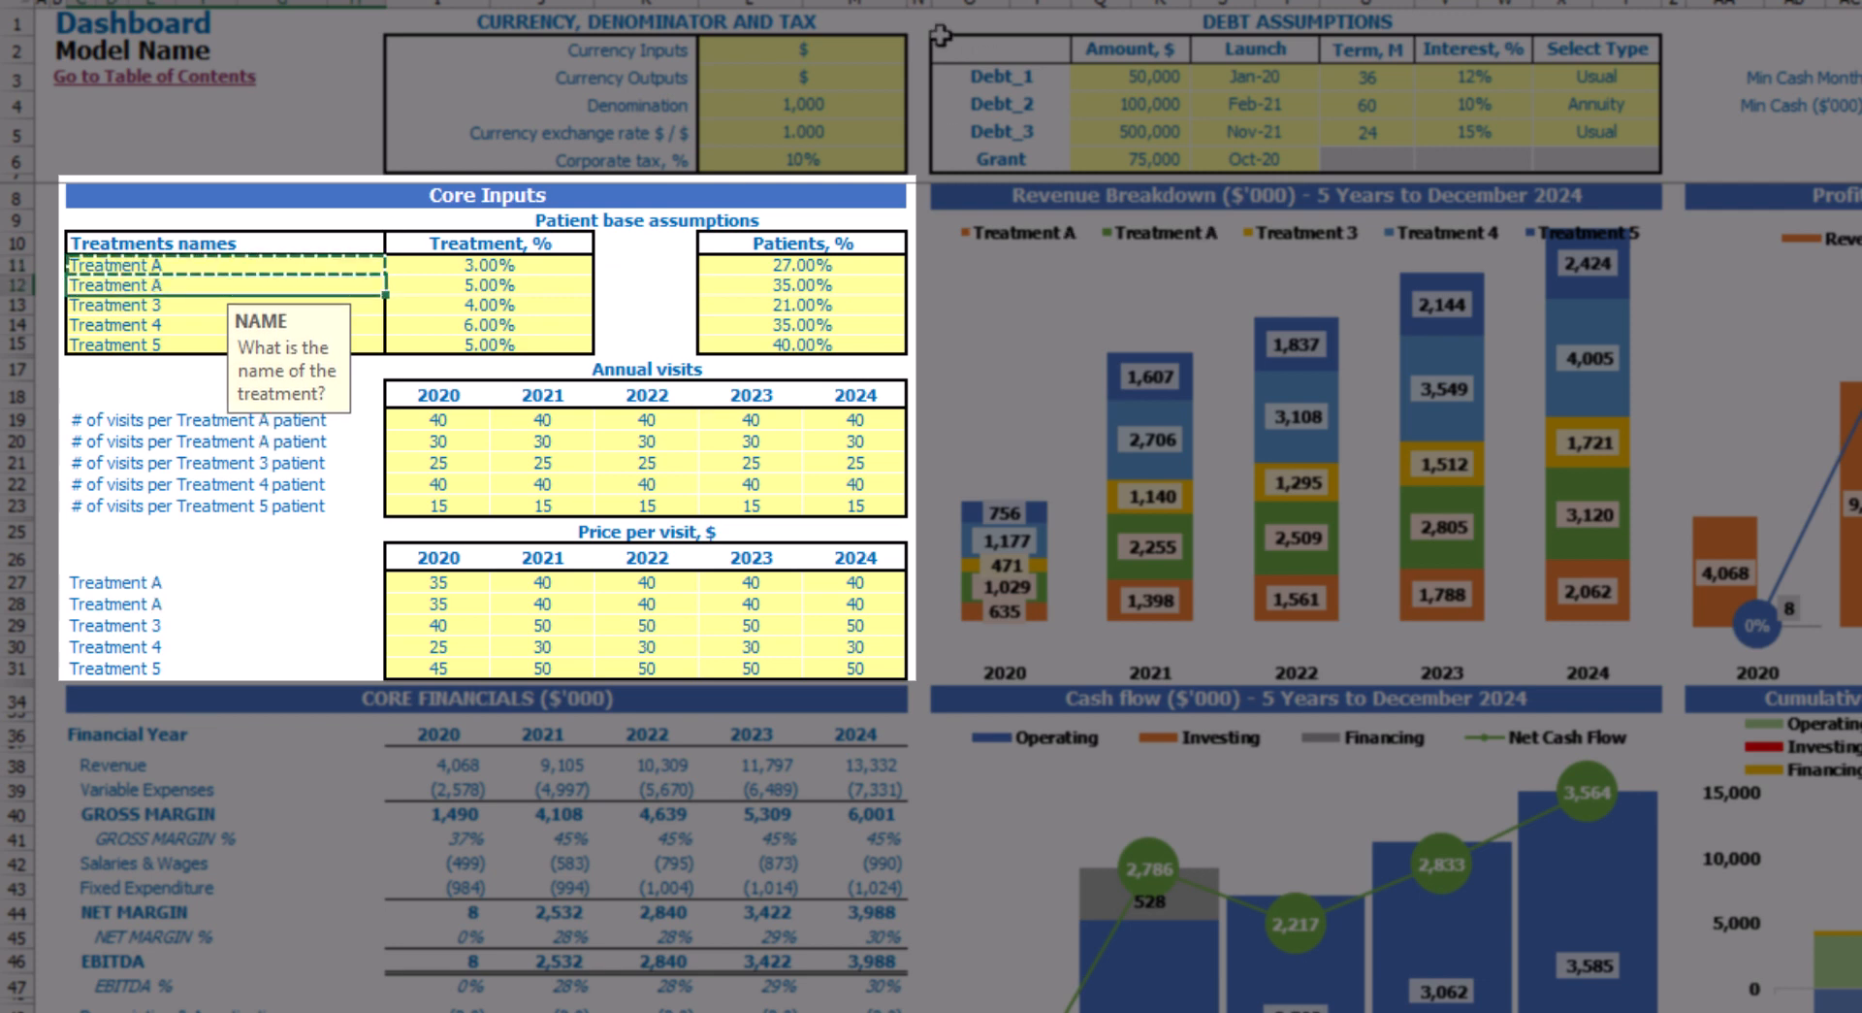
key(Escape)
key(Return)
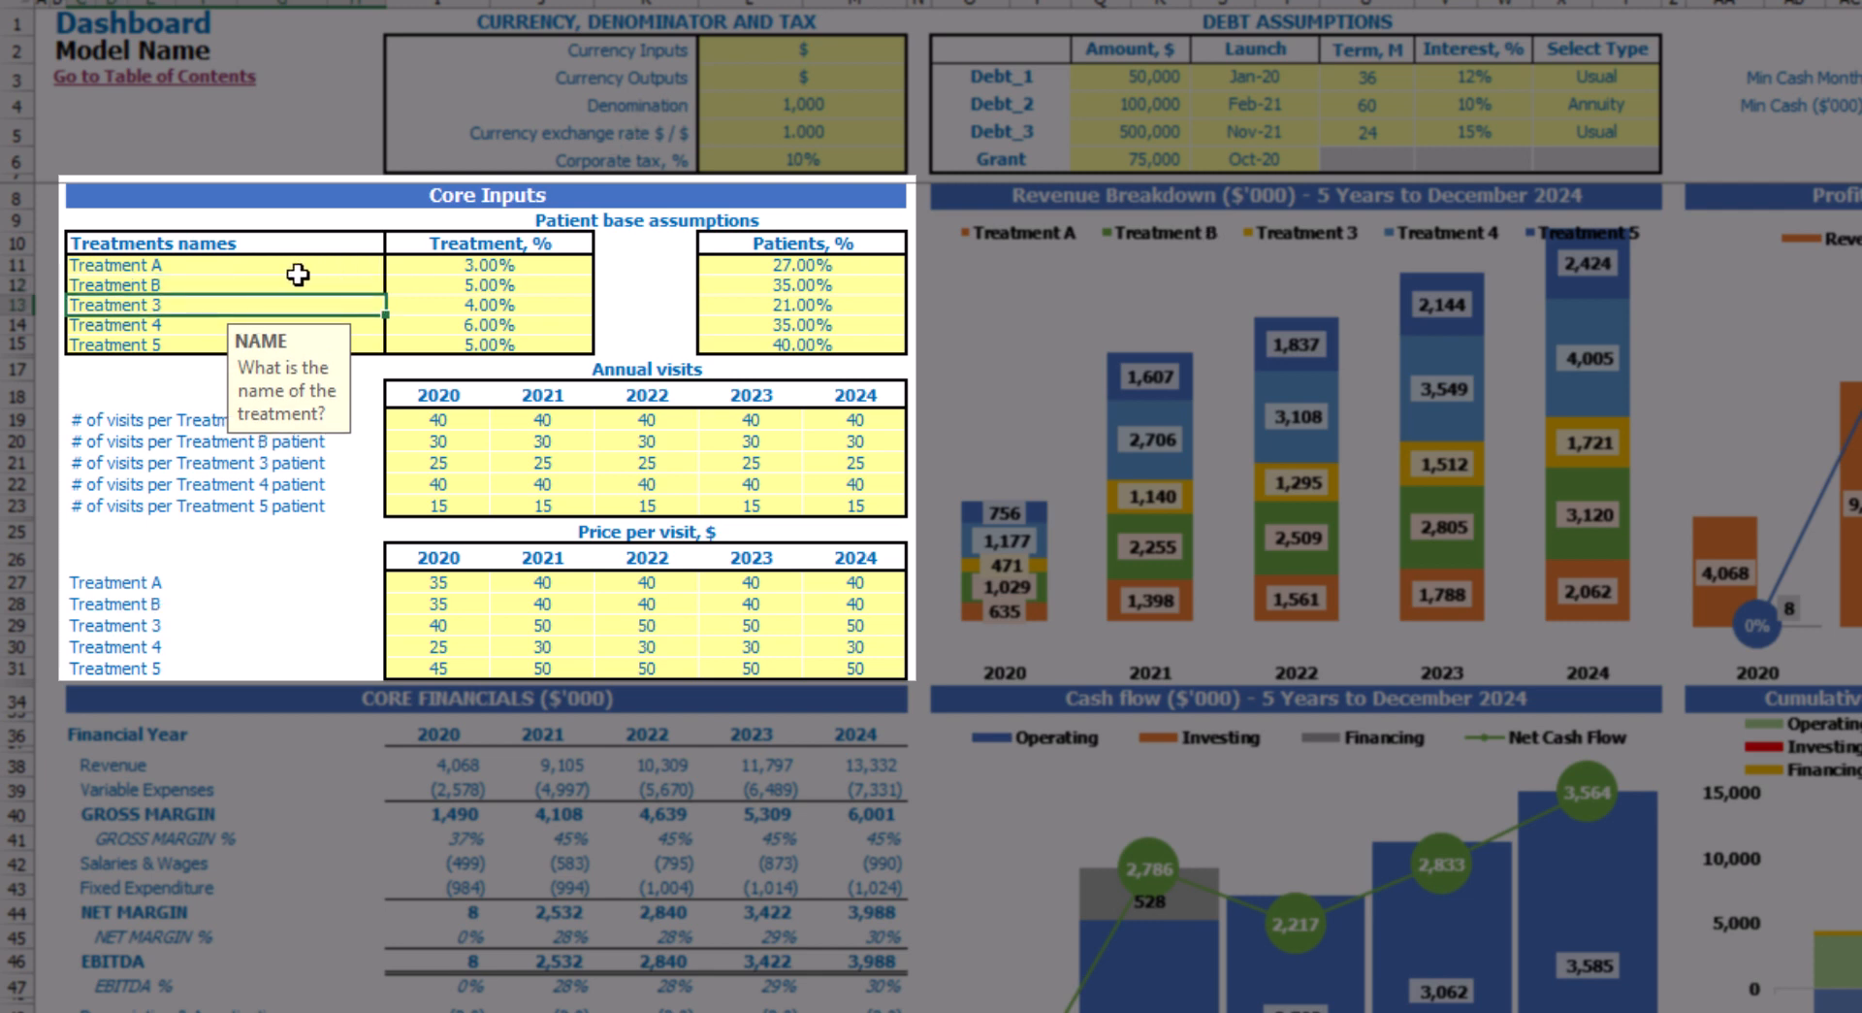
Examine the treatment and patient percentage inputs for Treatment A and the annual visits table
click(429, 260)
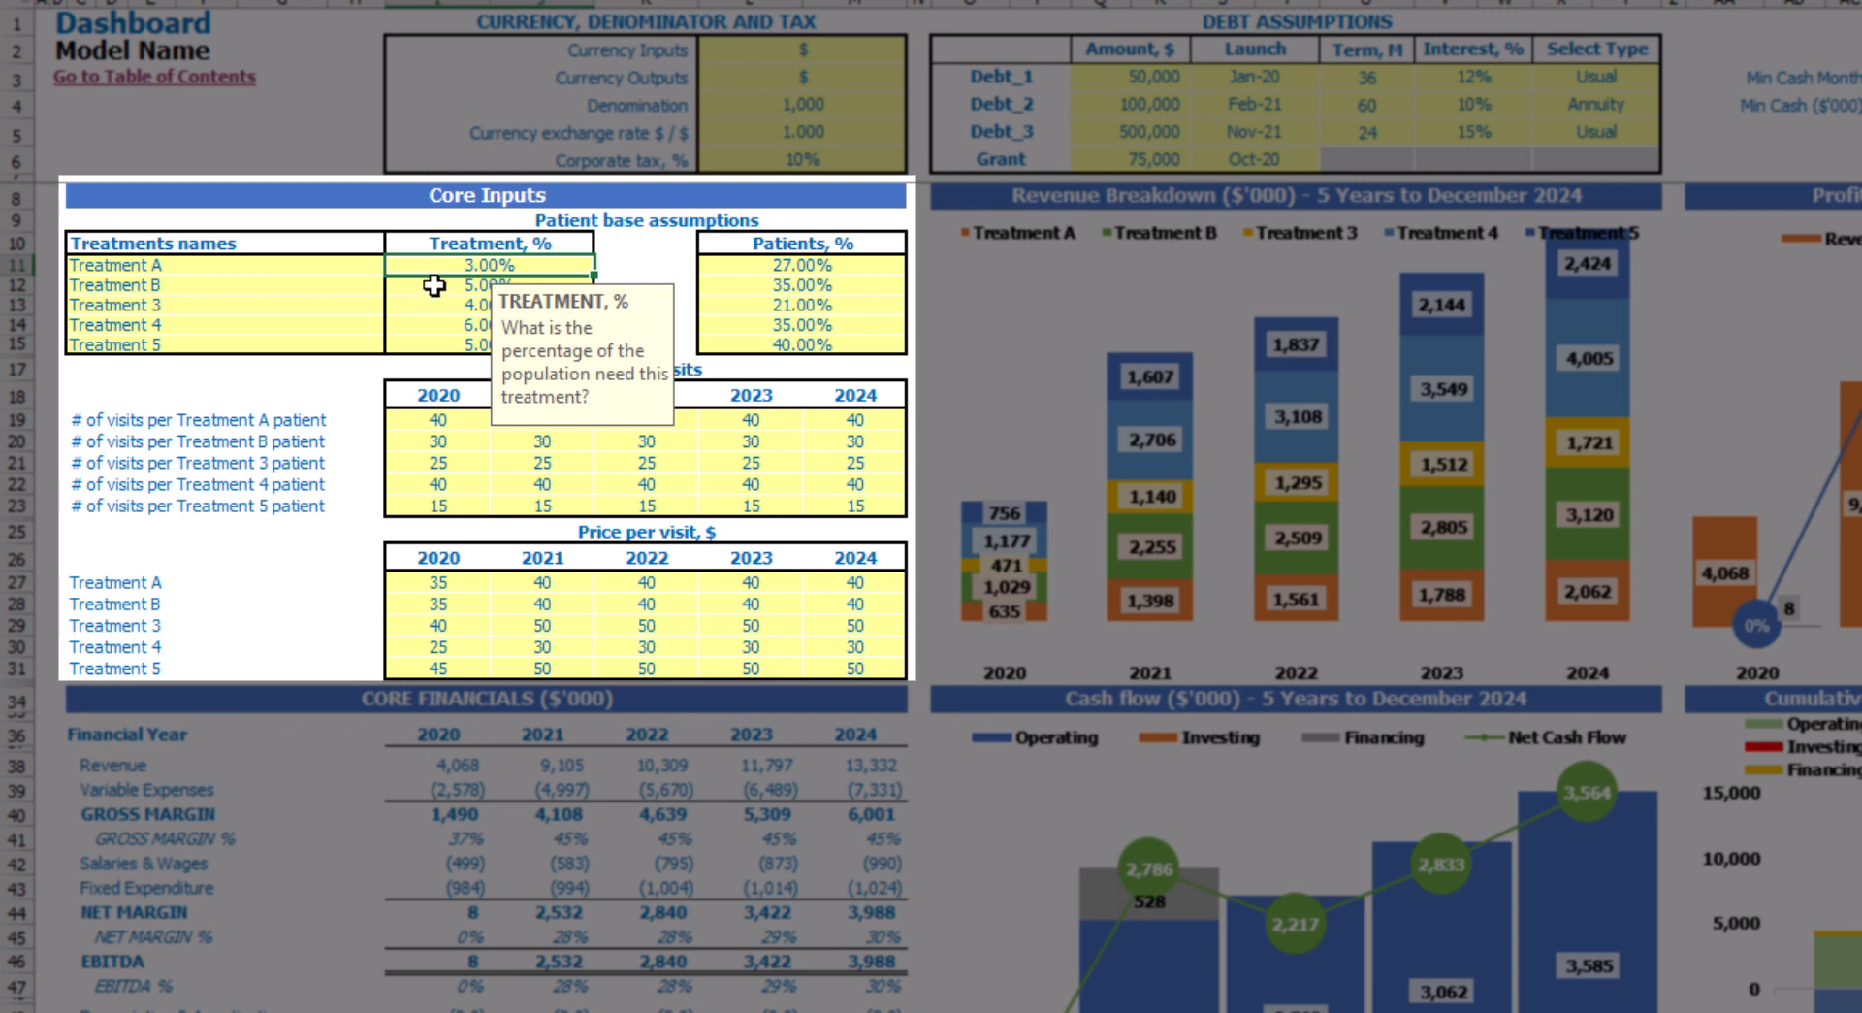
click(359, 218)
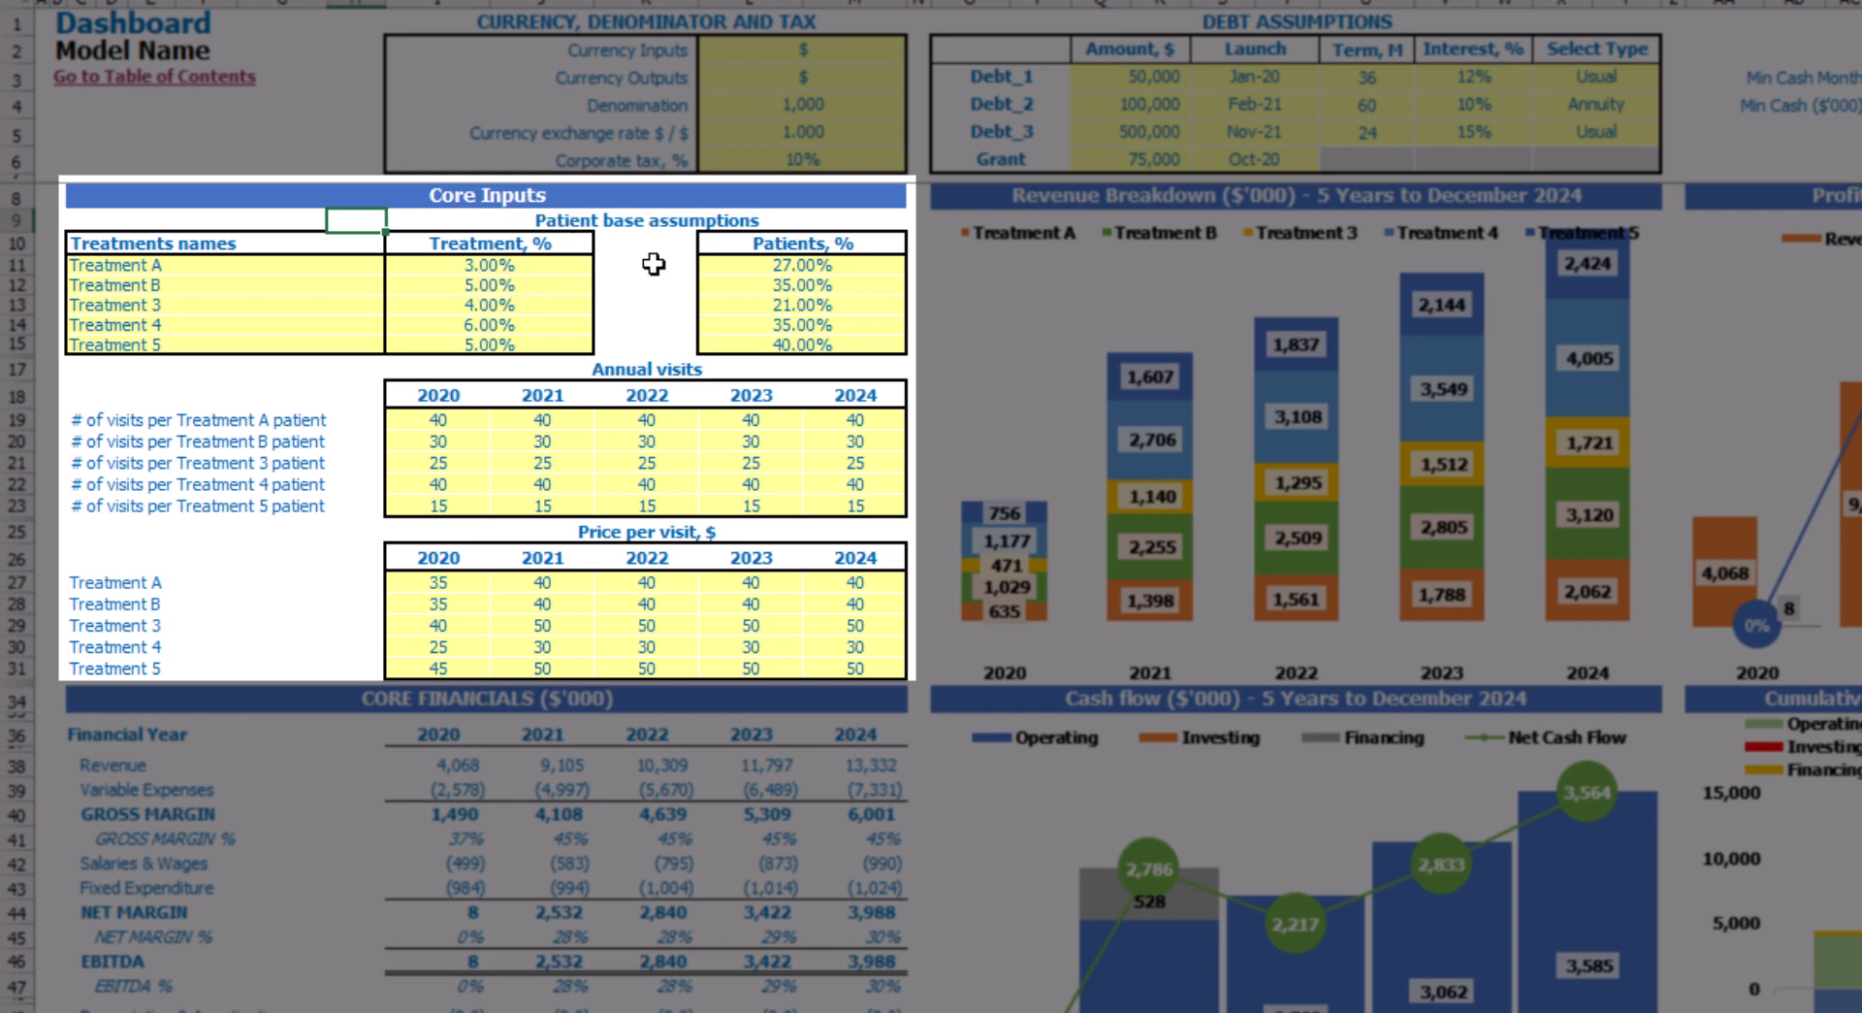
click(790, 262)
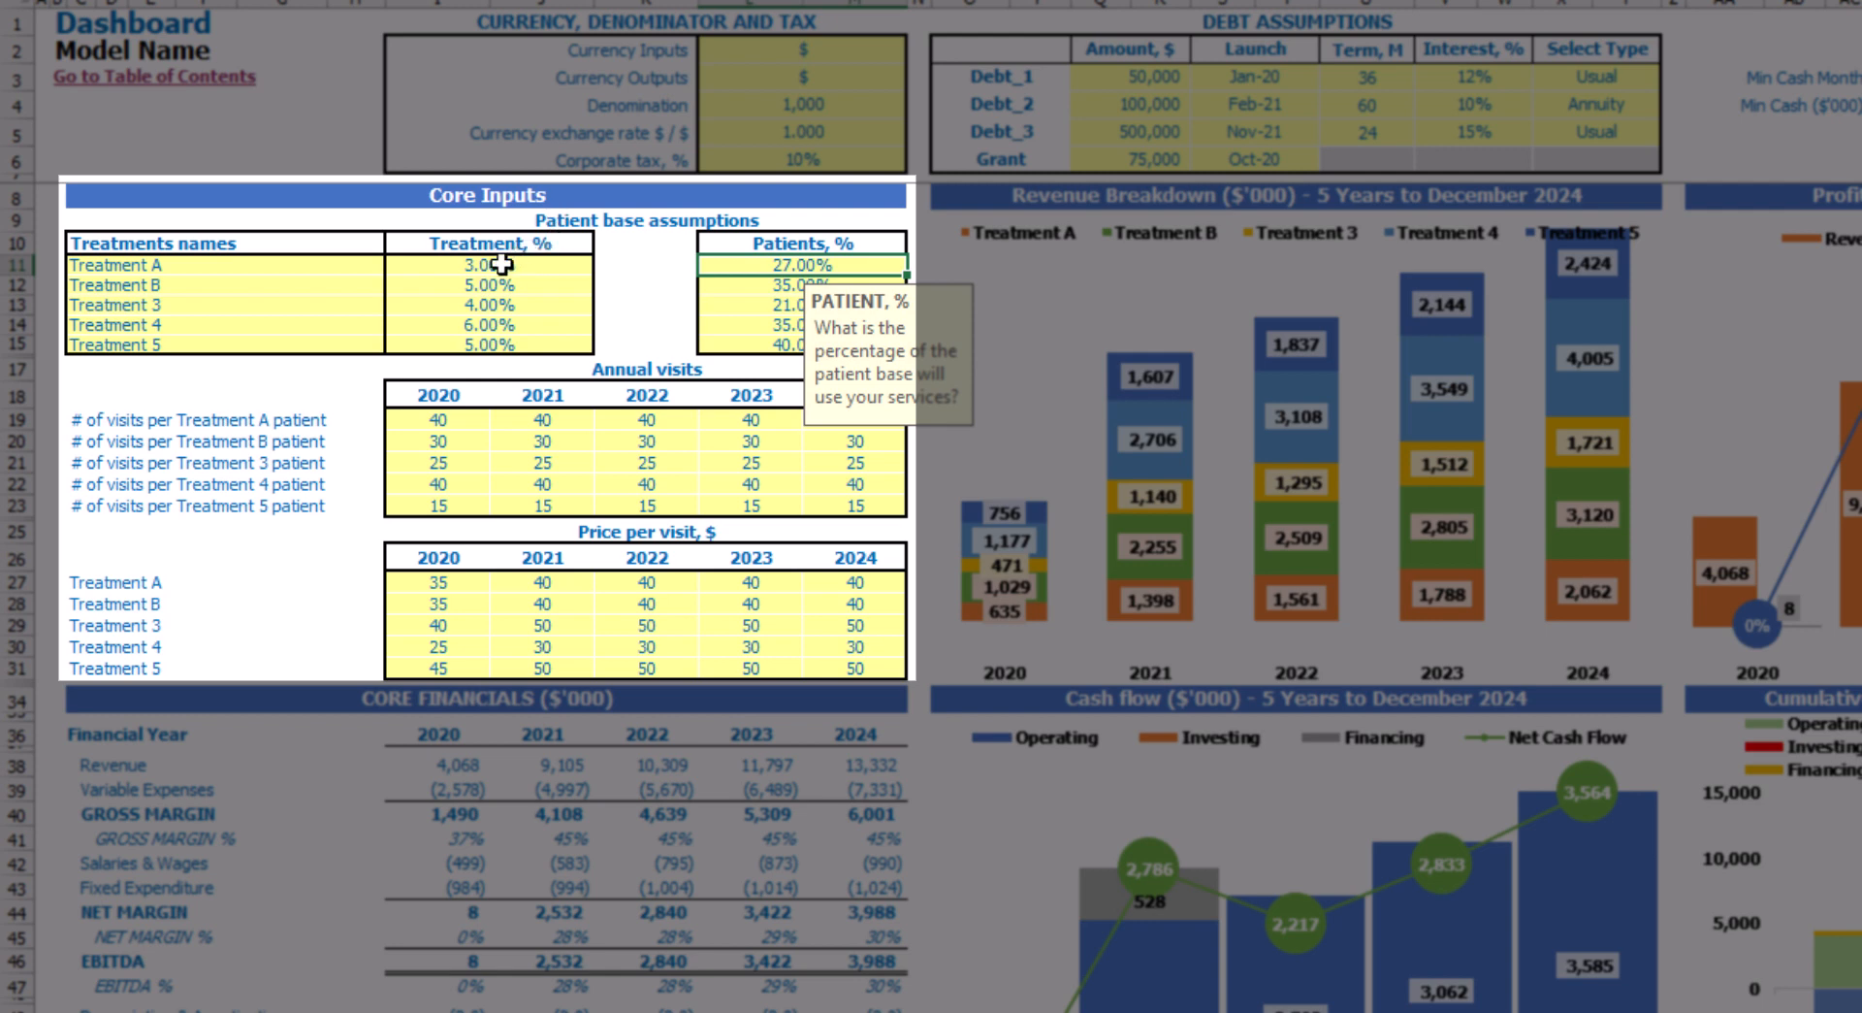
click(627, 249)
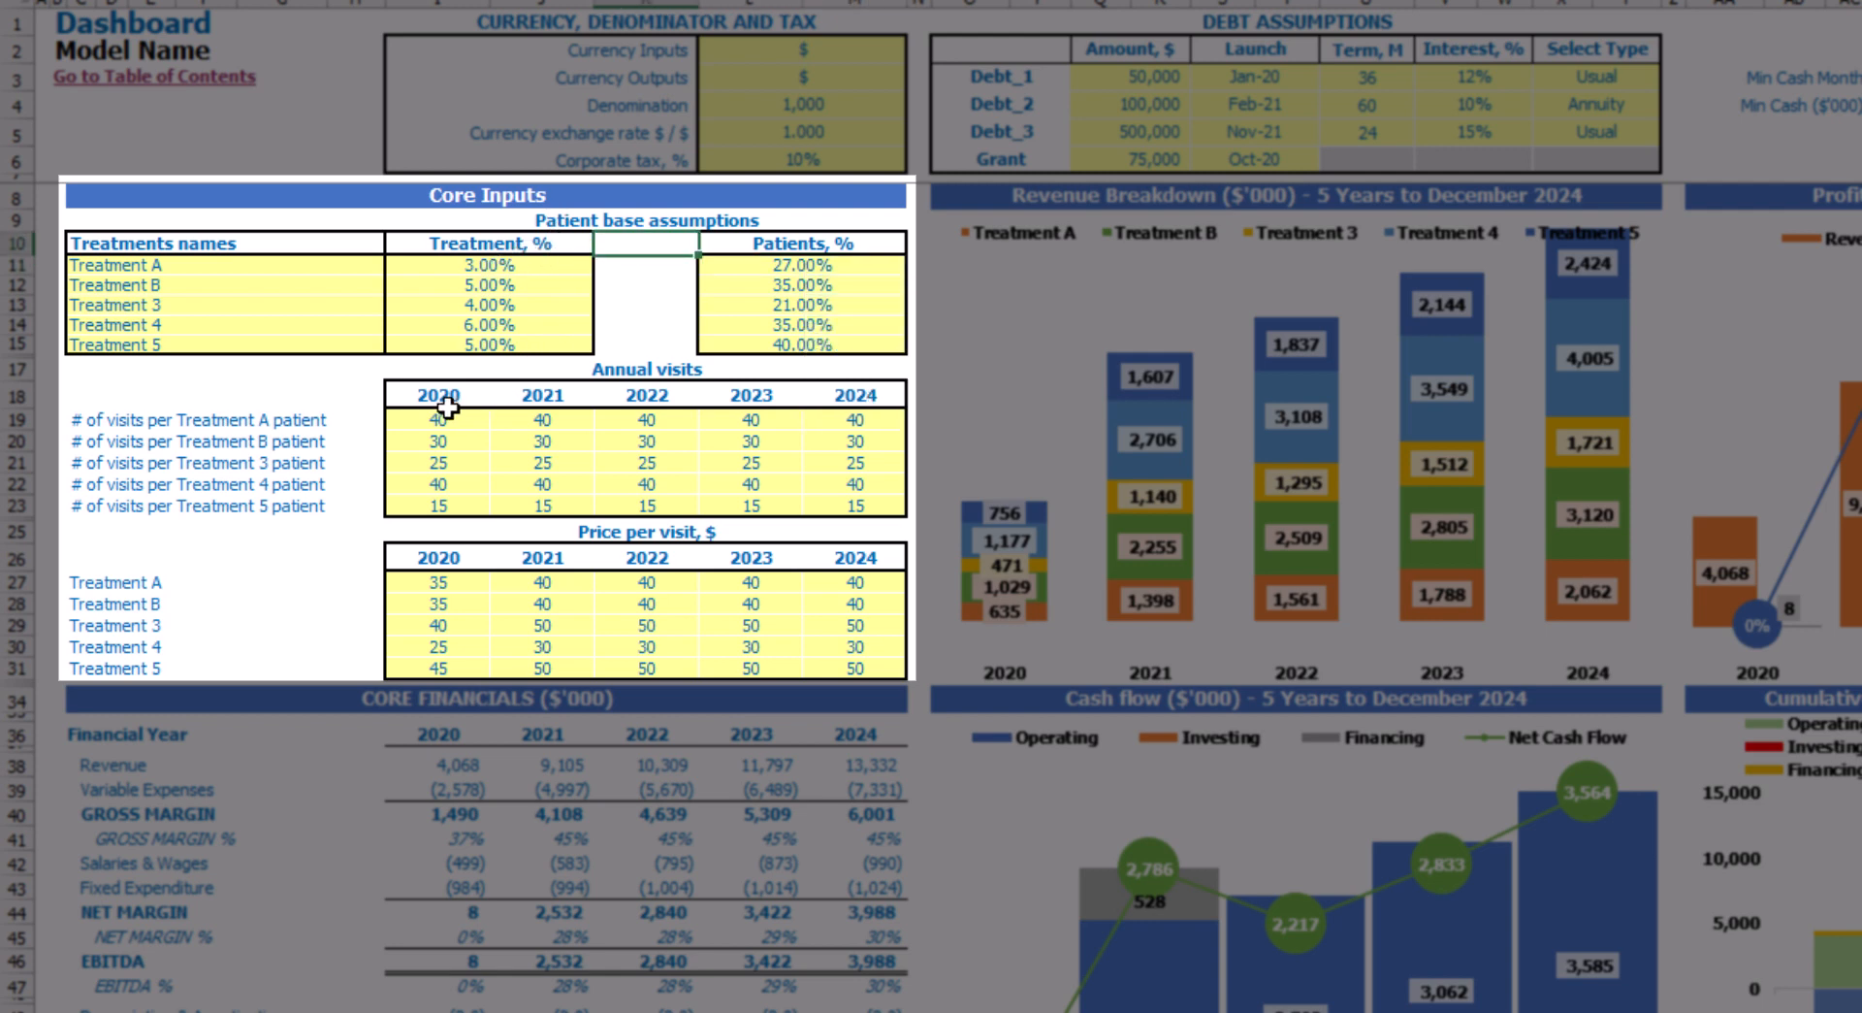
drag(427, 425, 818, 505)
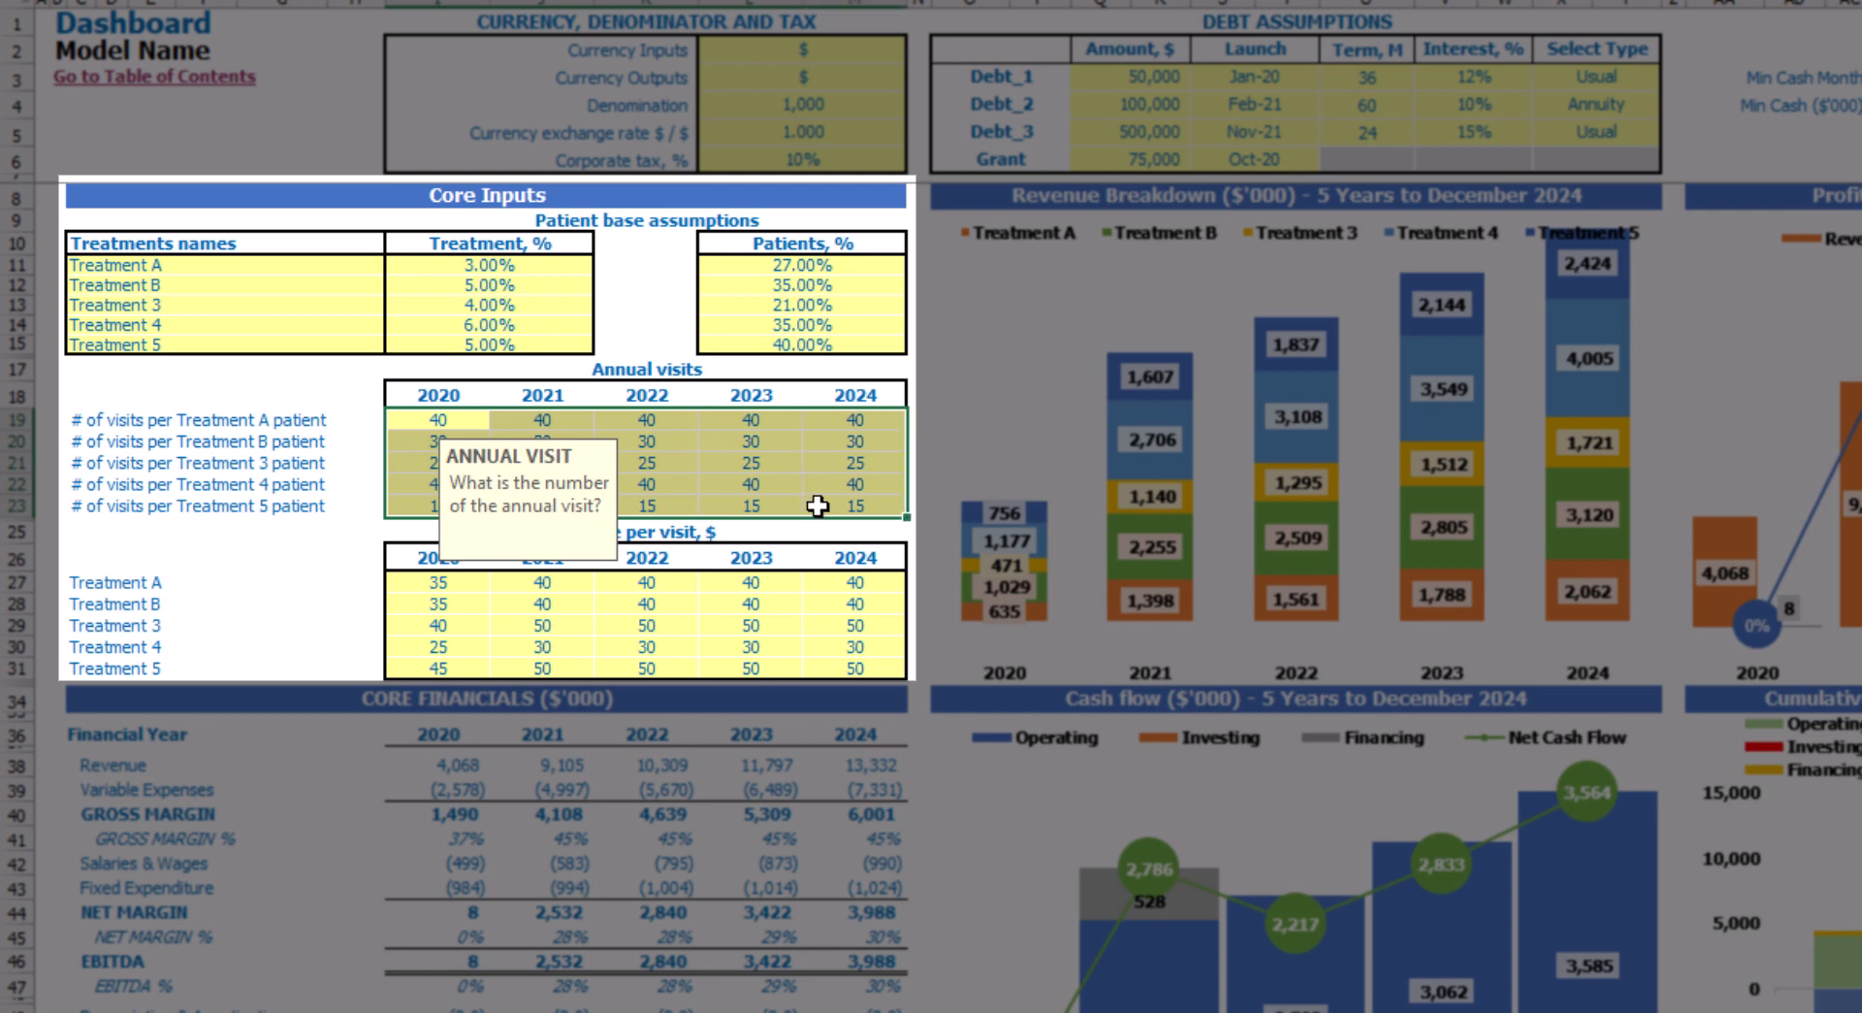
click(315, 374)
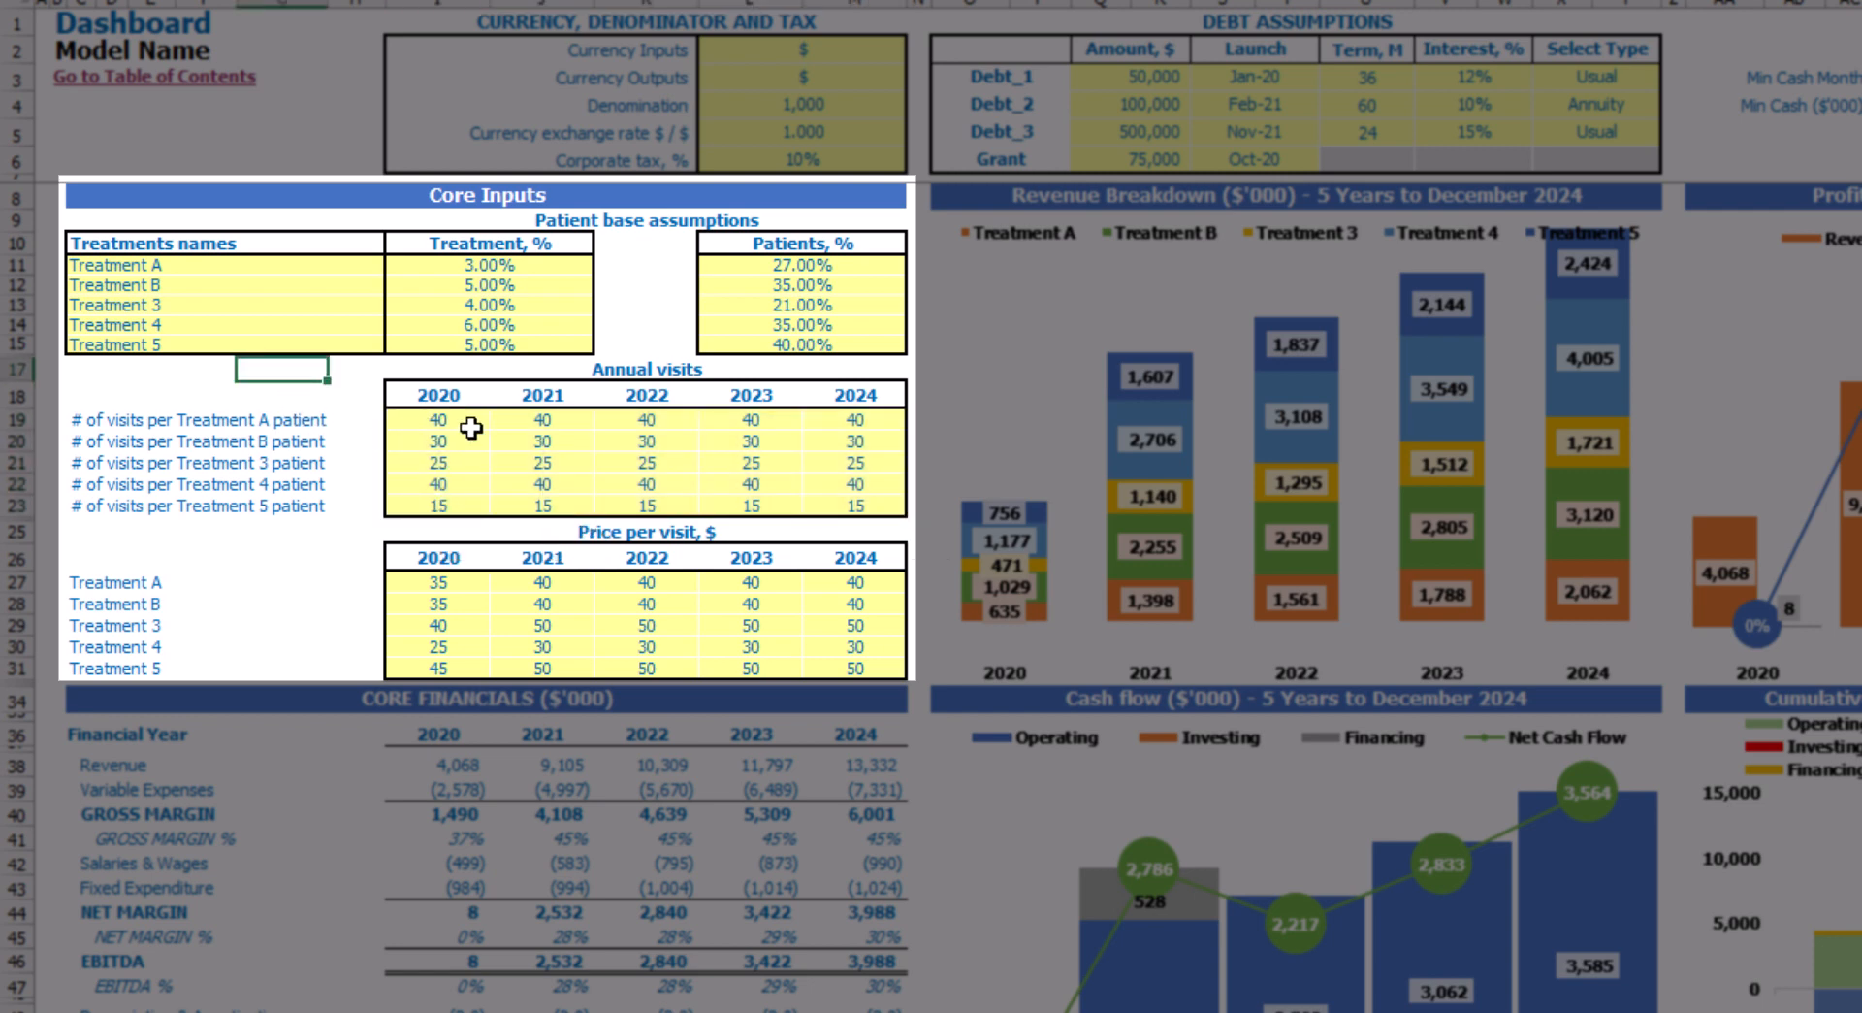
click(601, 375)
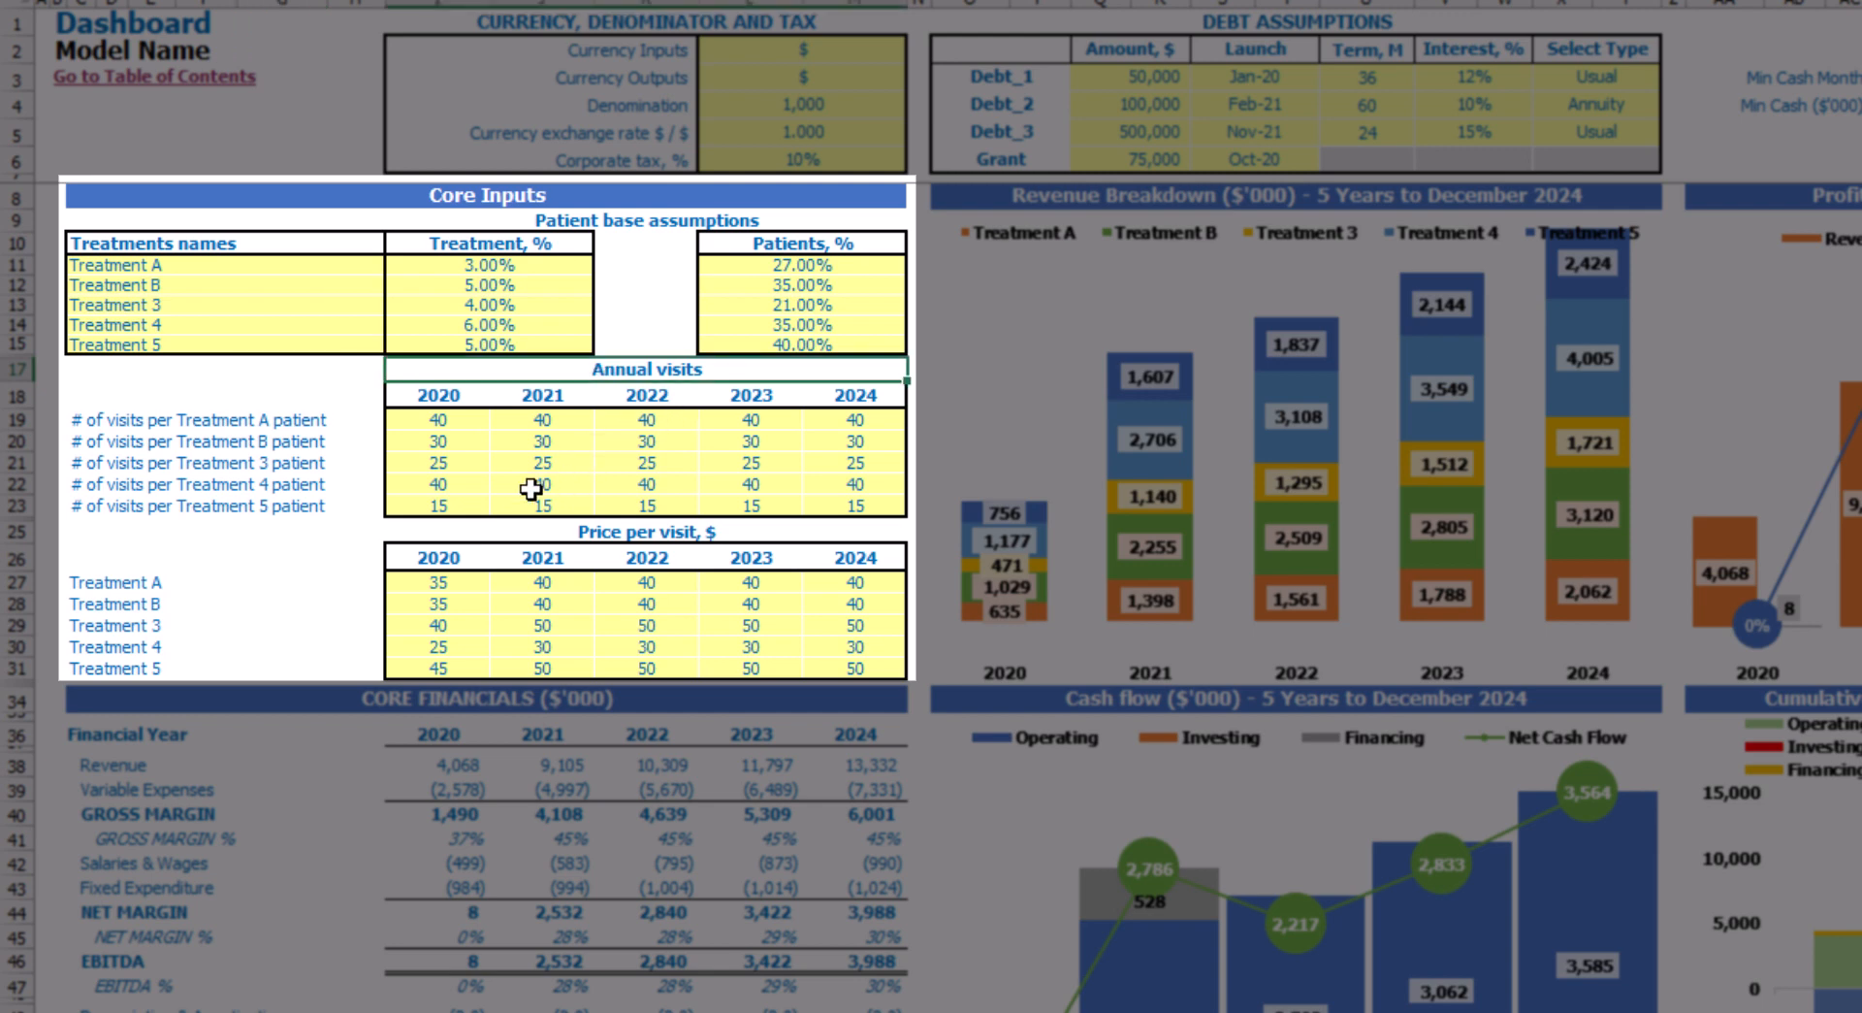
Set the annual visits per Treatment A patient to 100, 120, 130, 140 and 150 for 2020 through 2024
click(462, 421)
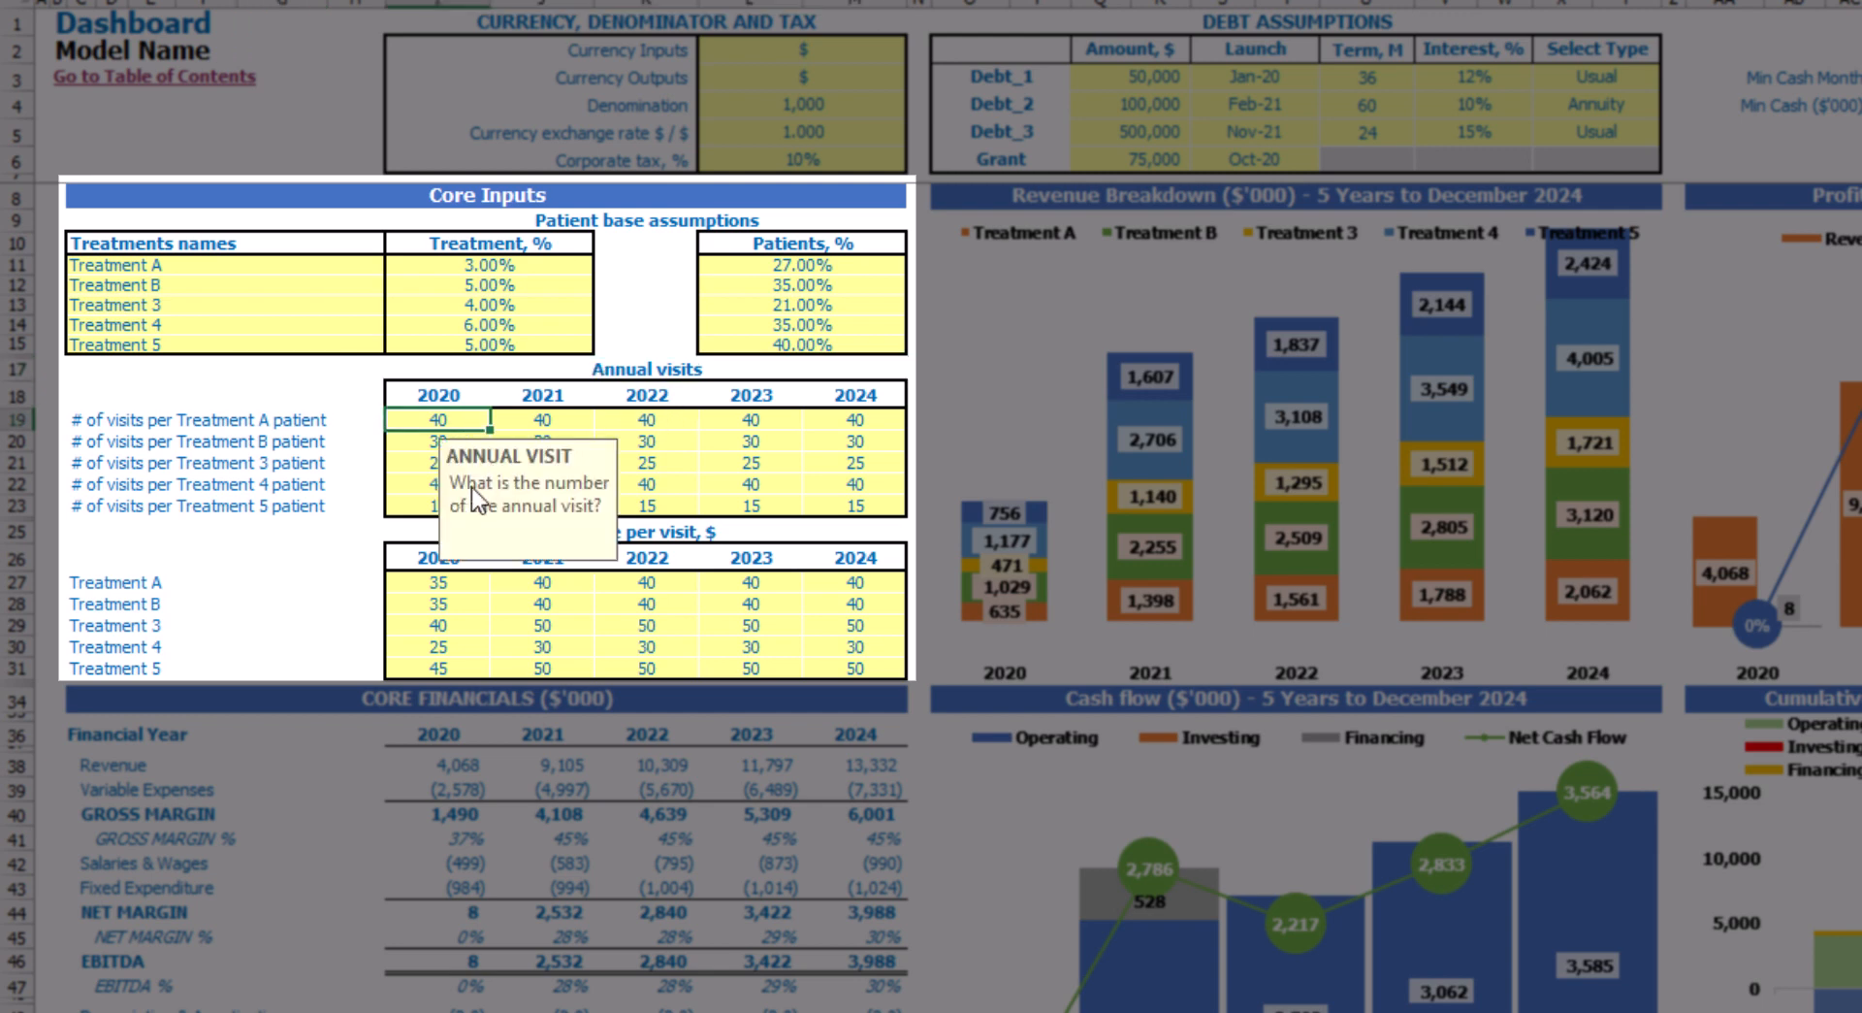
text(100)
key(Return)
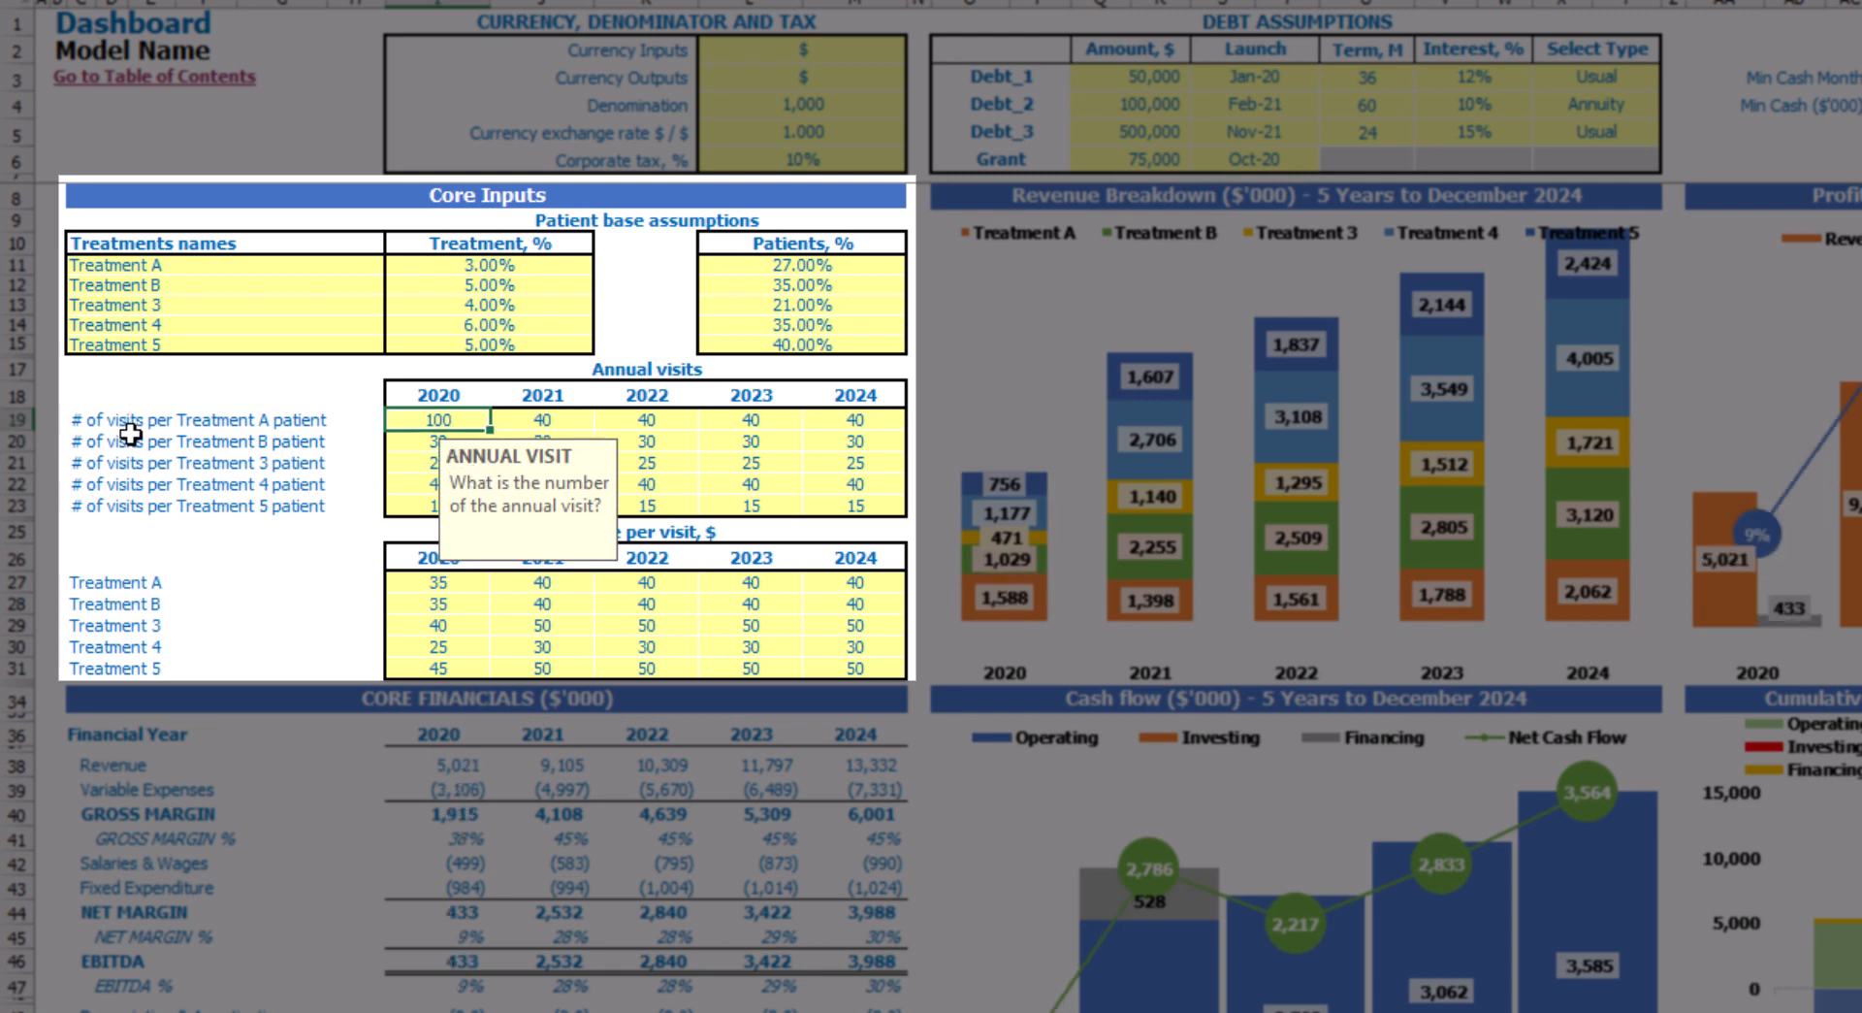
key(Right)
text(1)
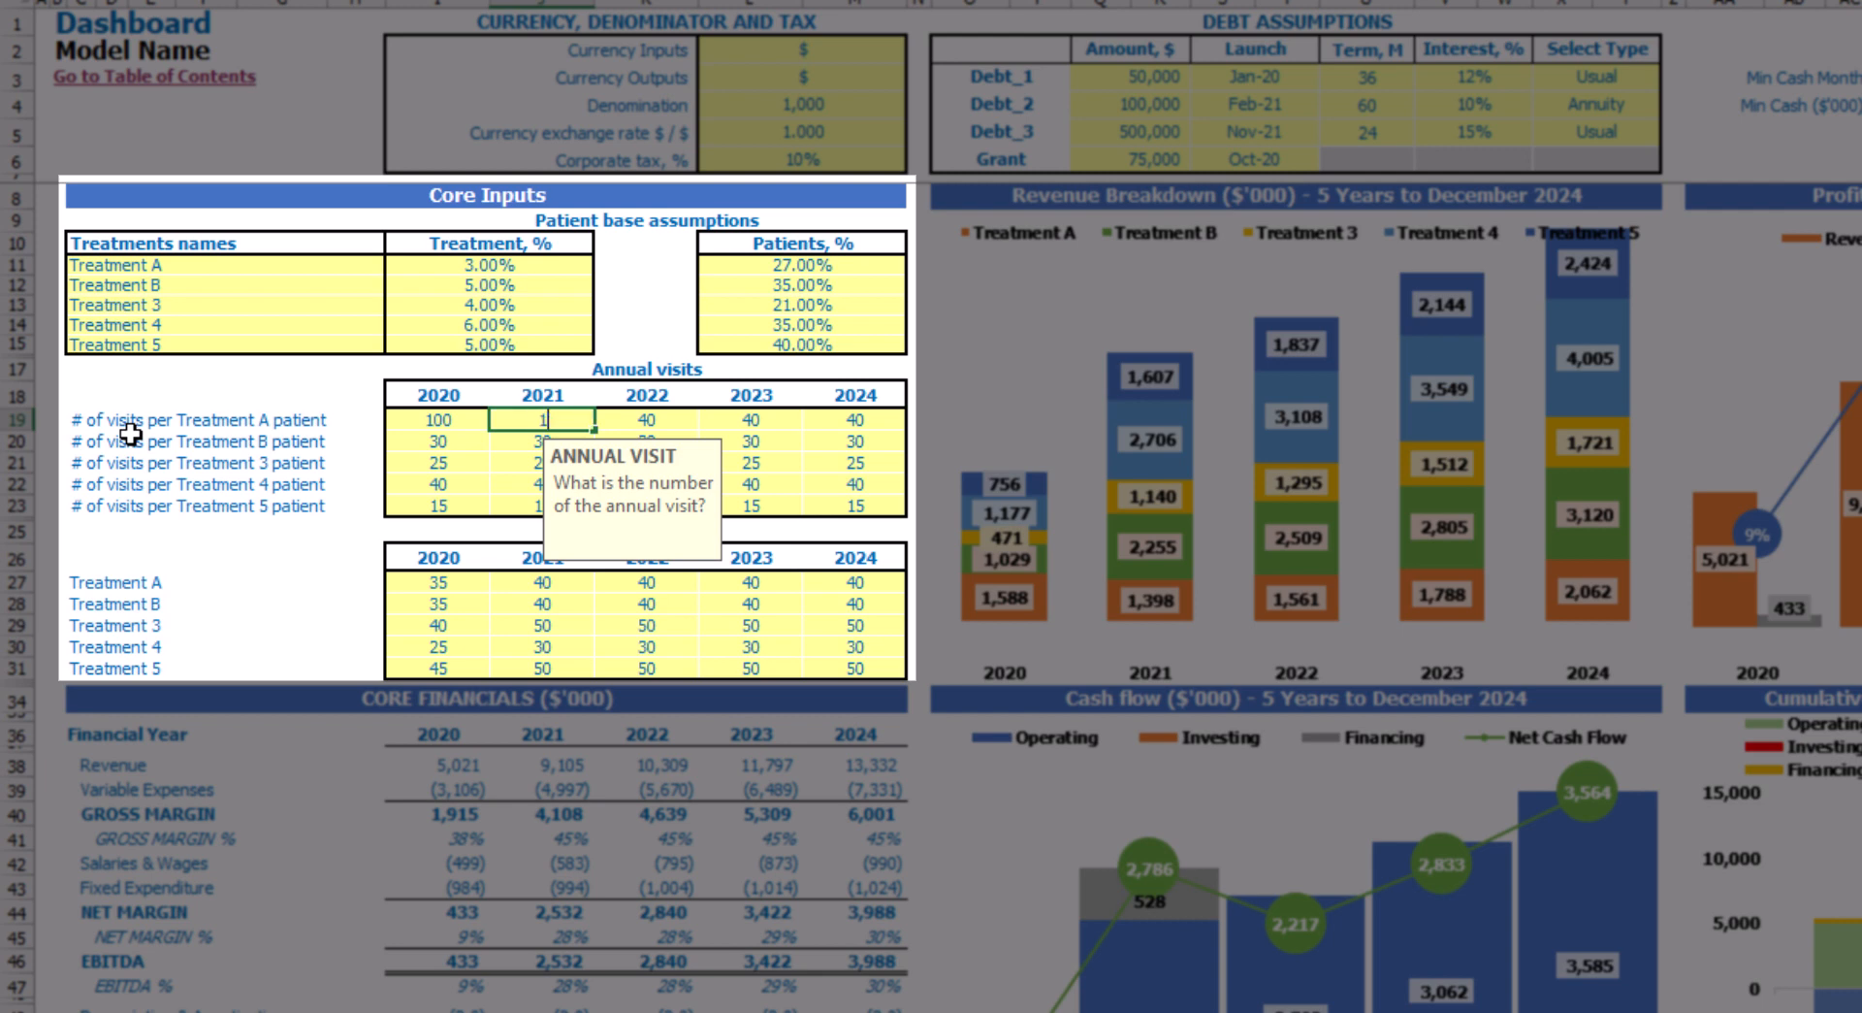
text(20)
key(Right)
text(130)
key(Right)
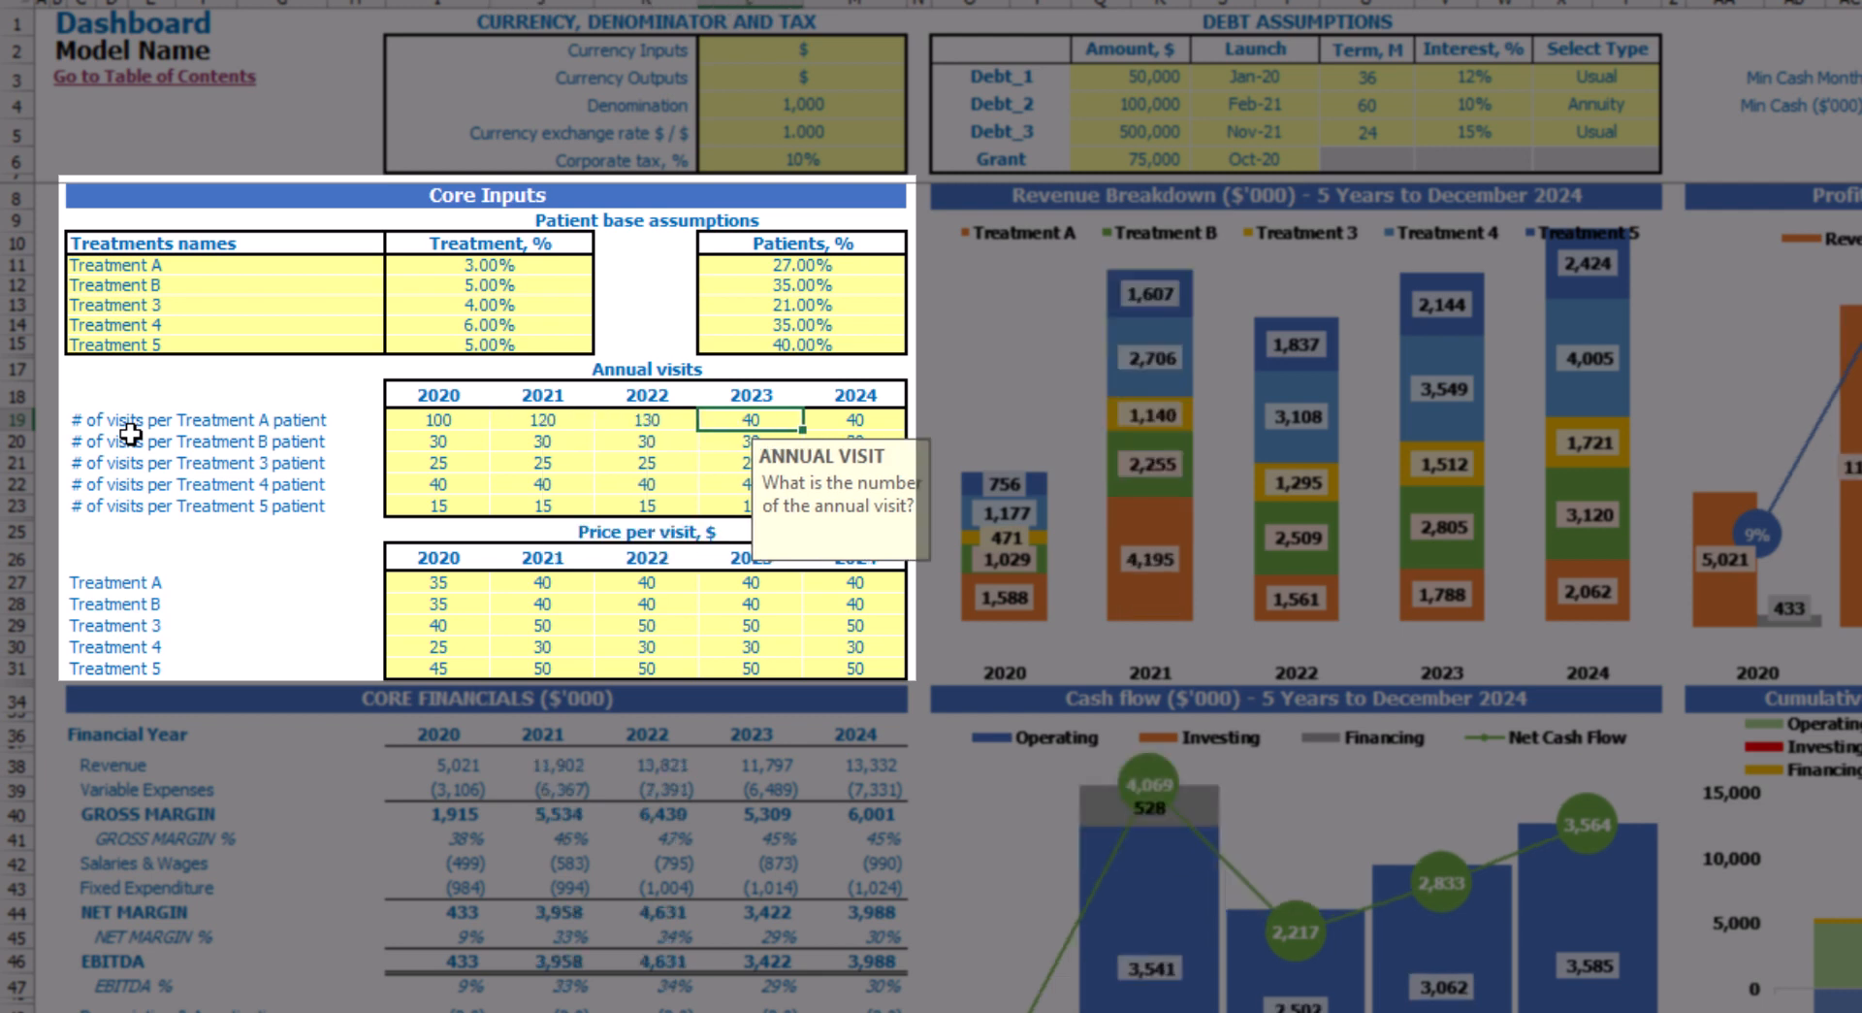
text(140)
key(Right)
text(15)
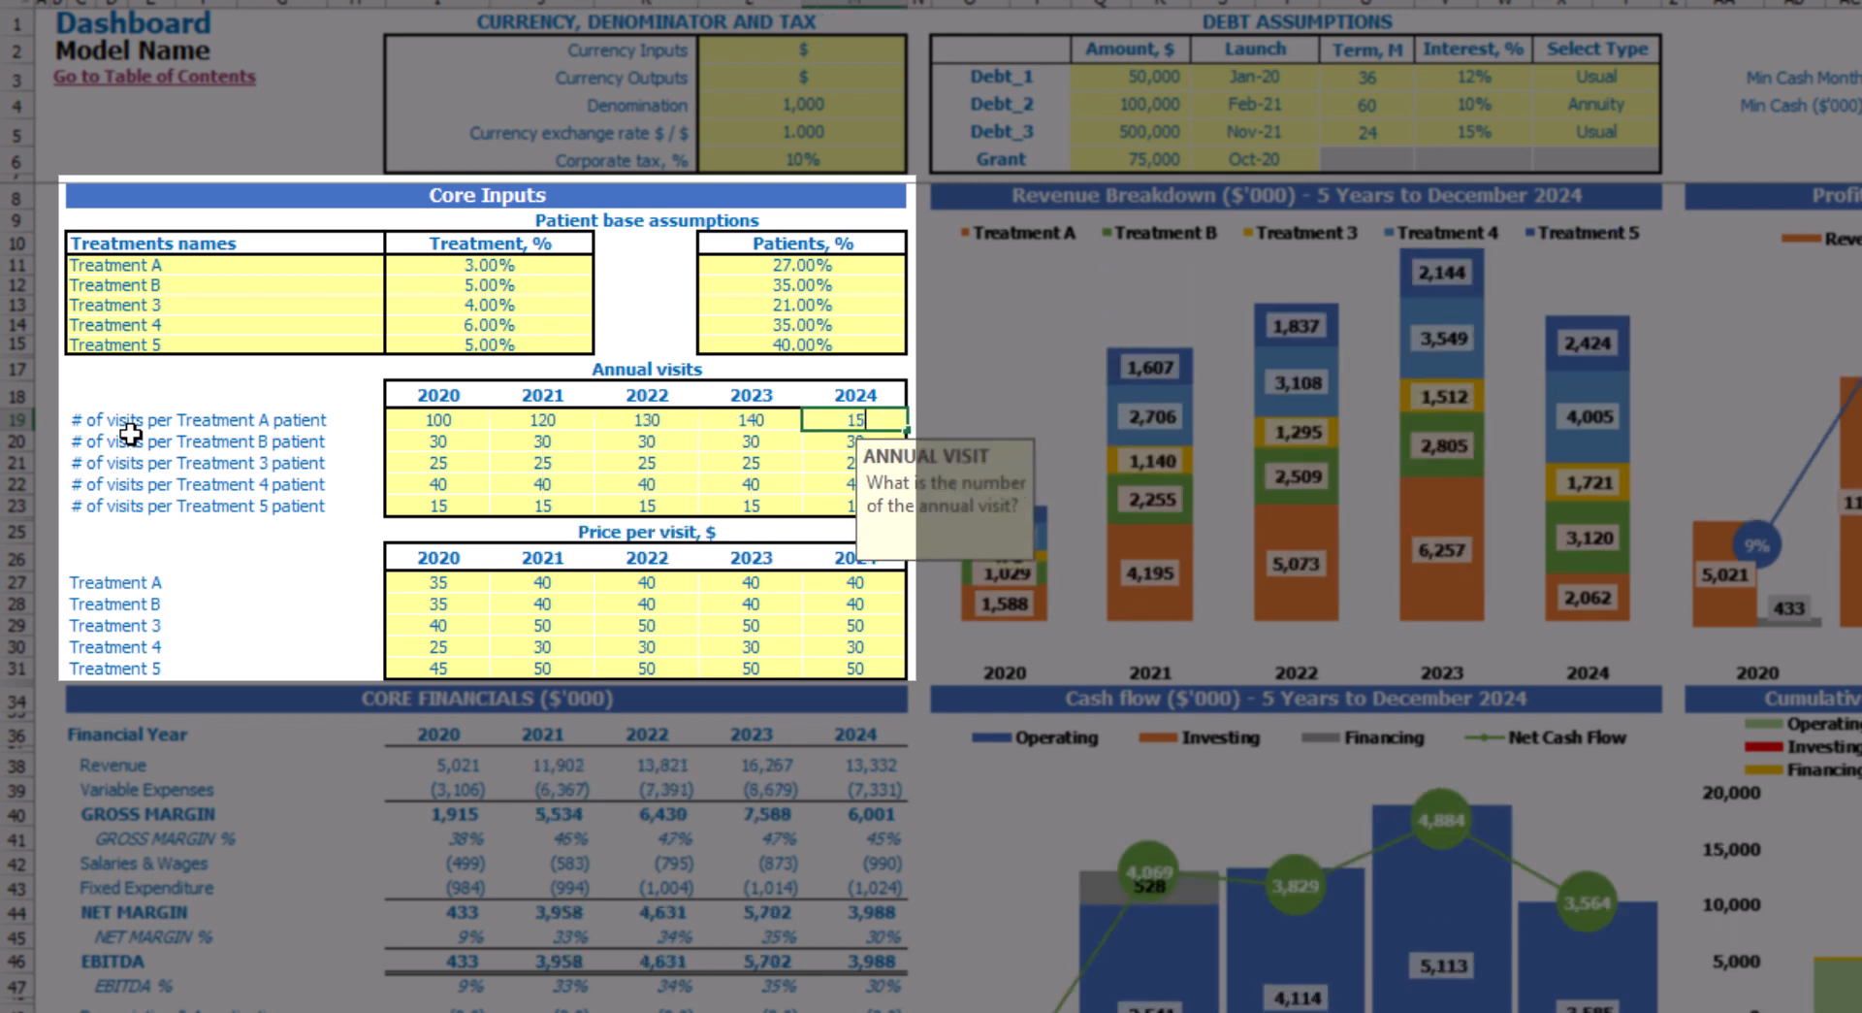
text(0)
key(Return)
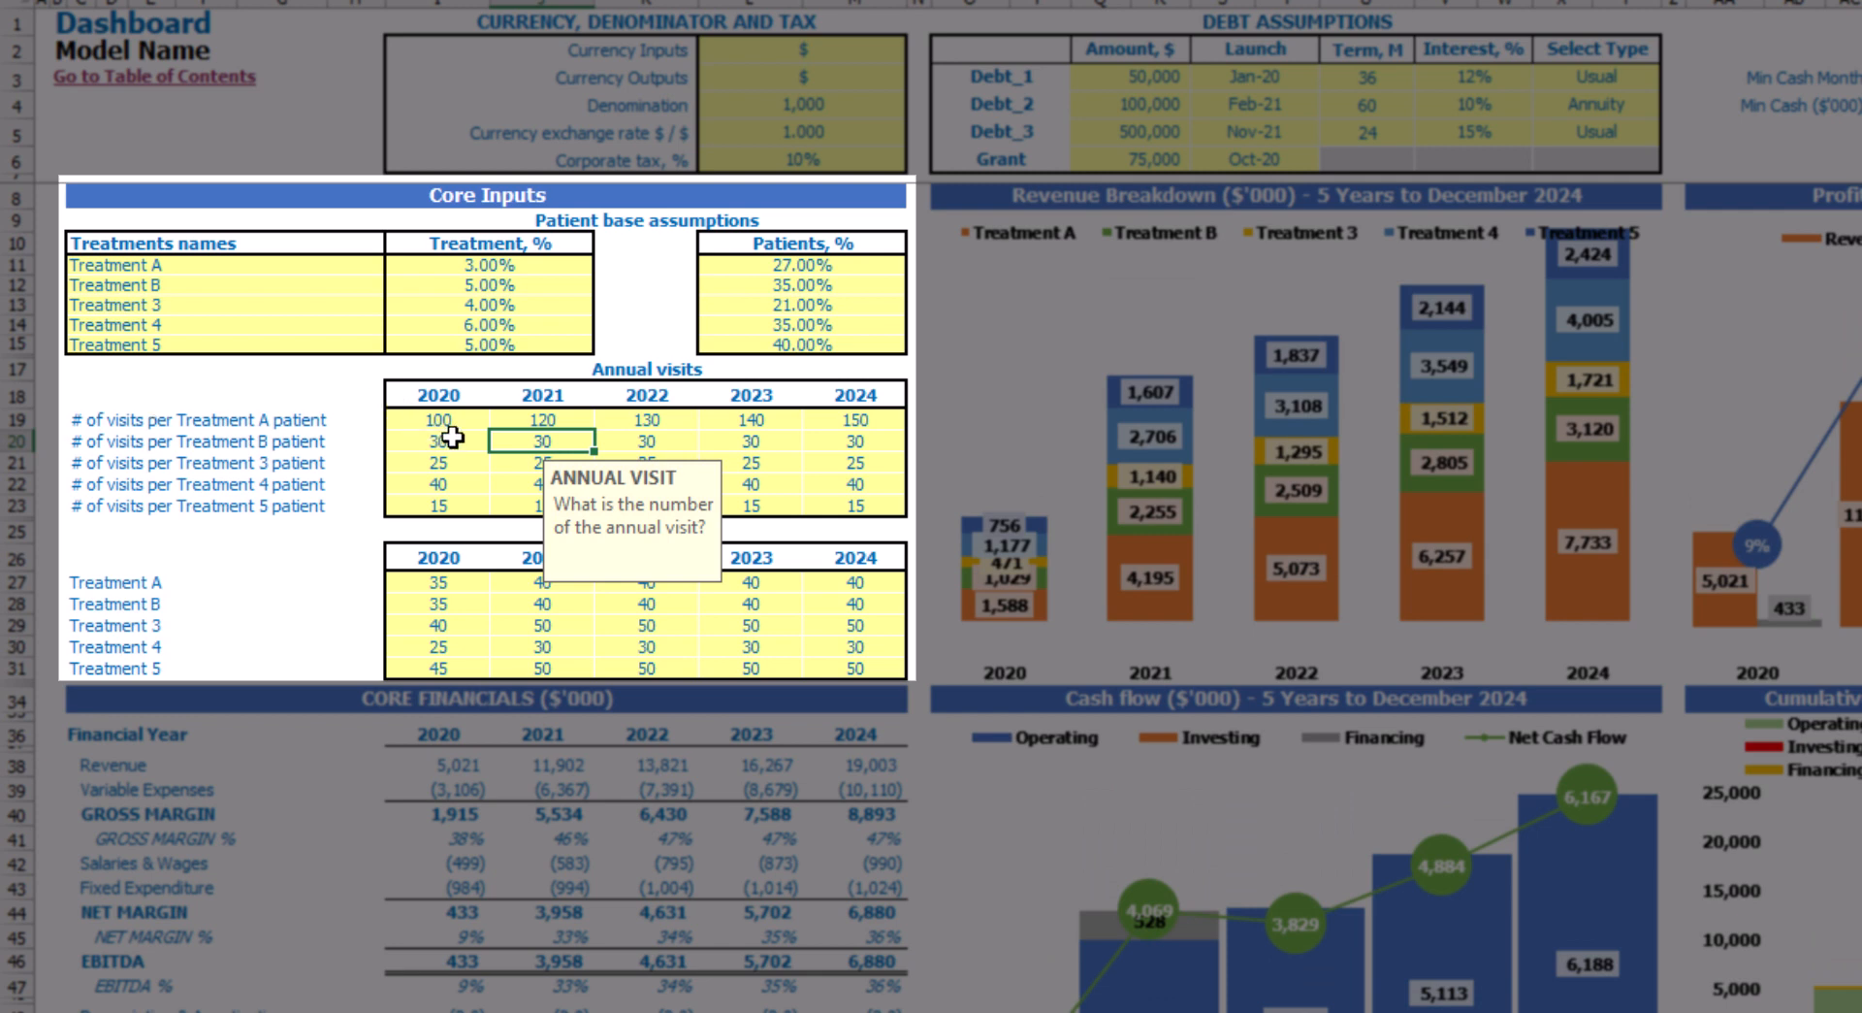
Review the annual visits table, the price per visit table and Treatment A's patient percentage
drag(422, 423, 822, 506)
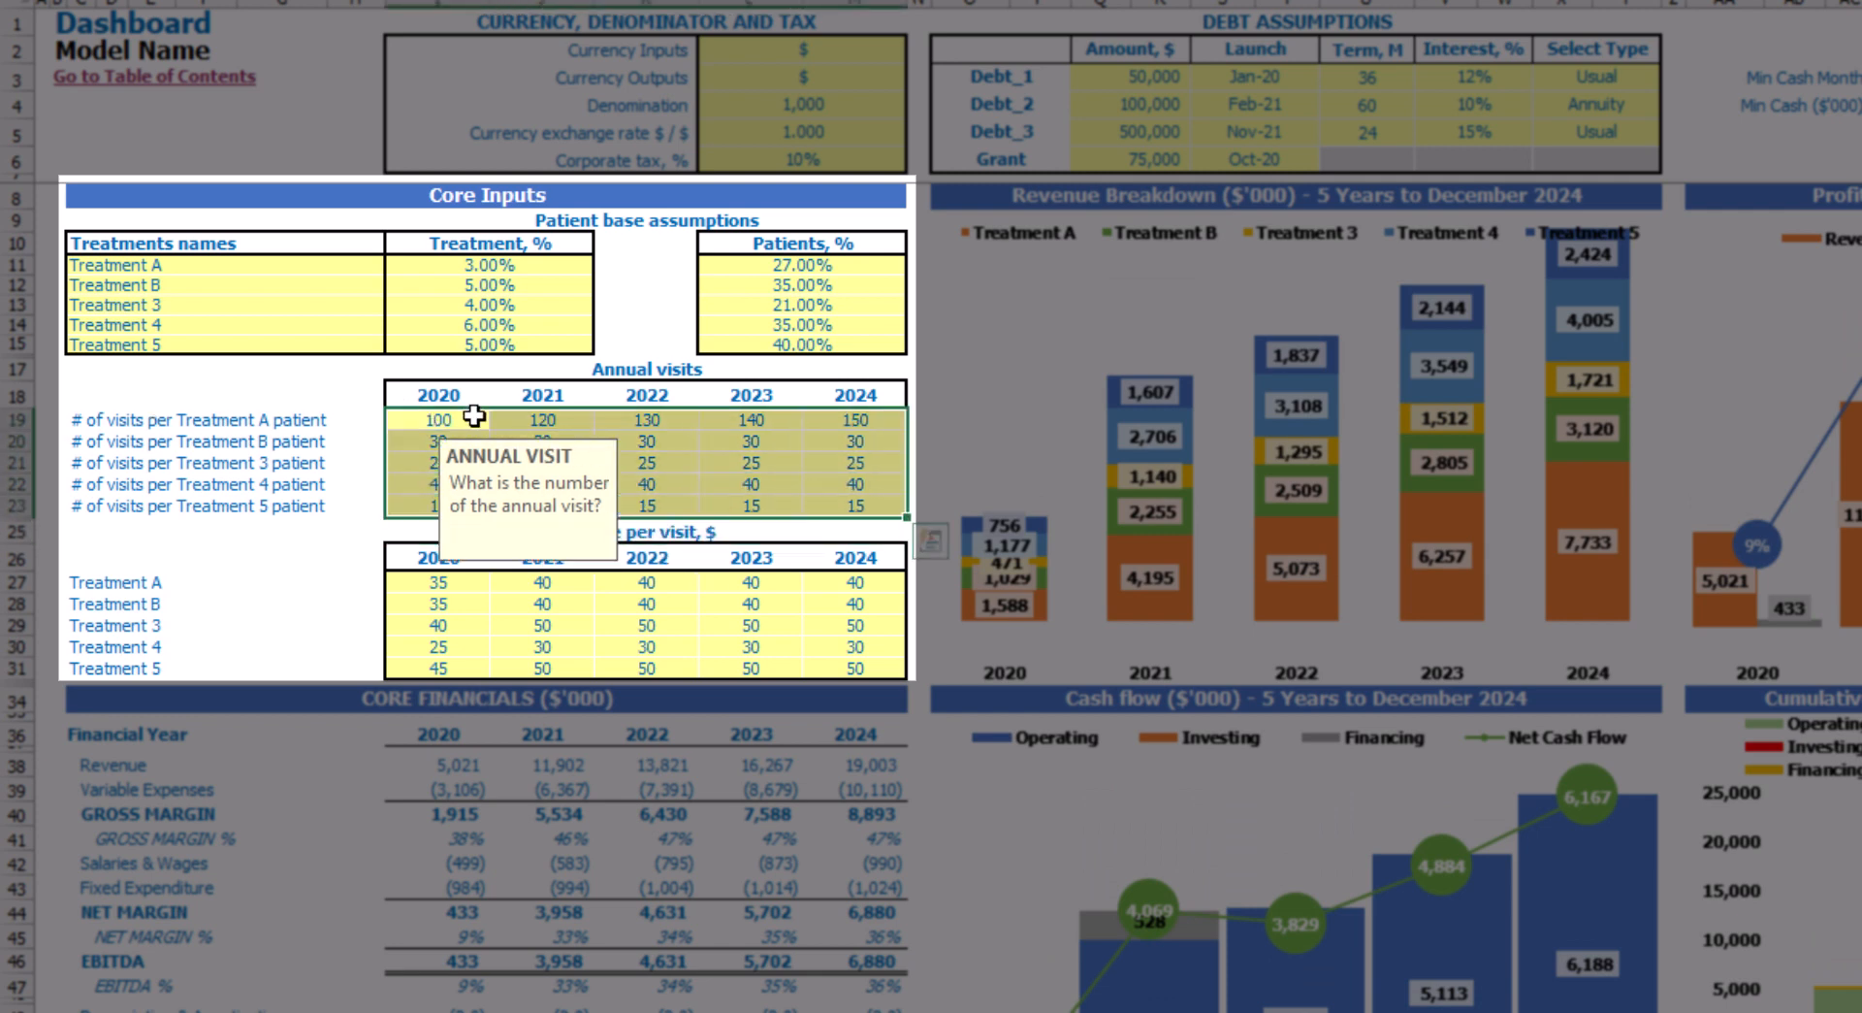
click(340, 363)
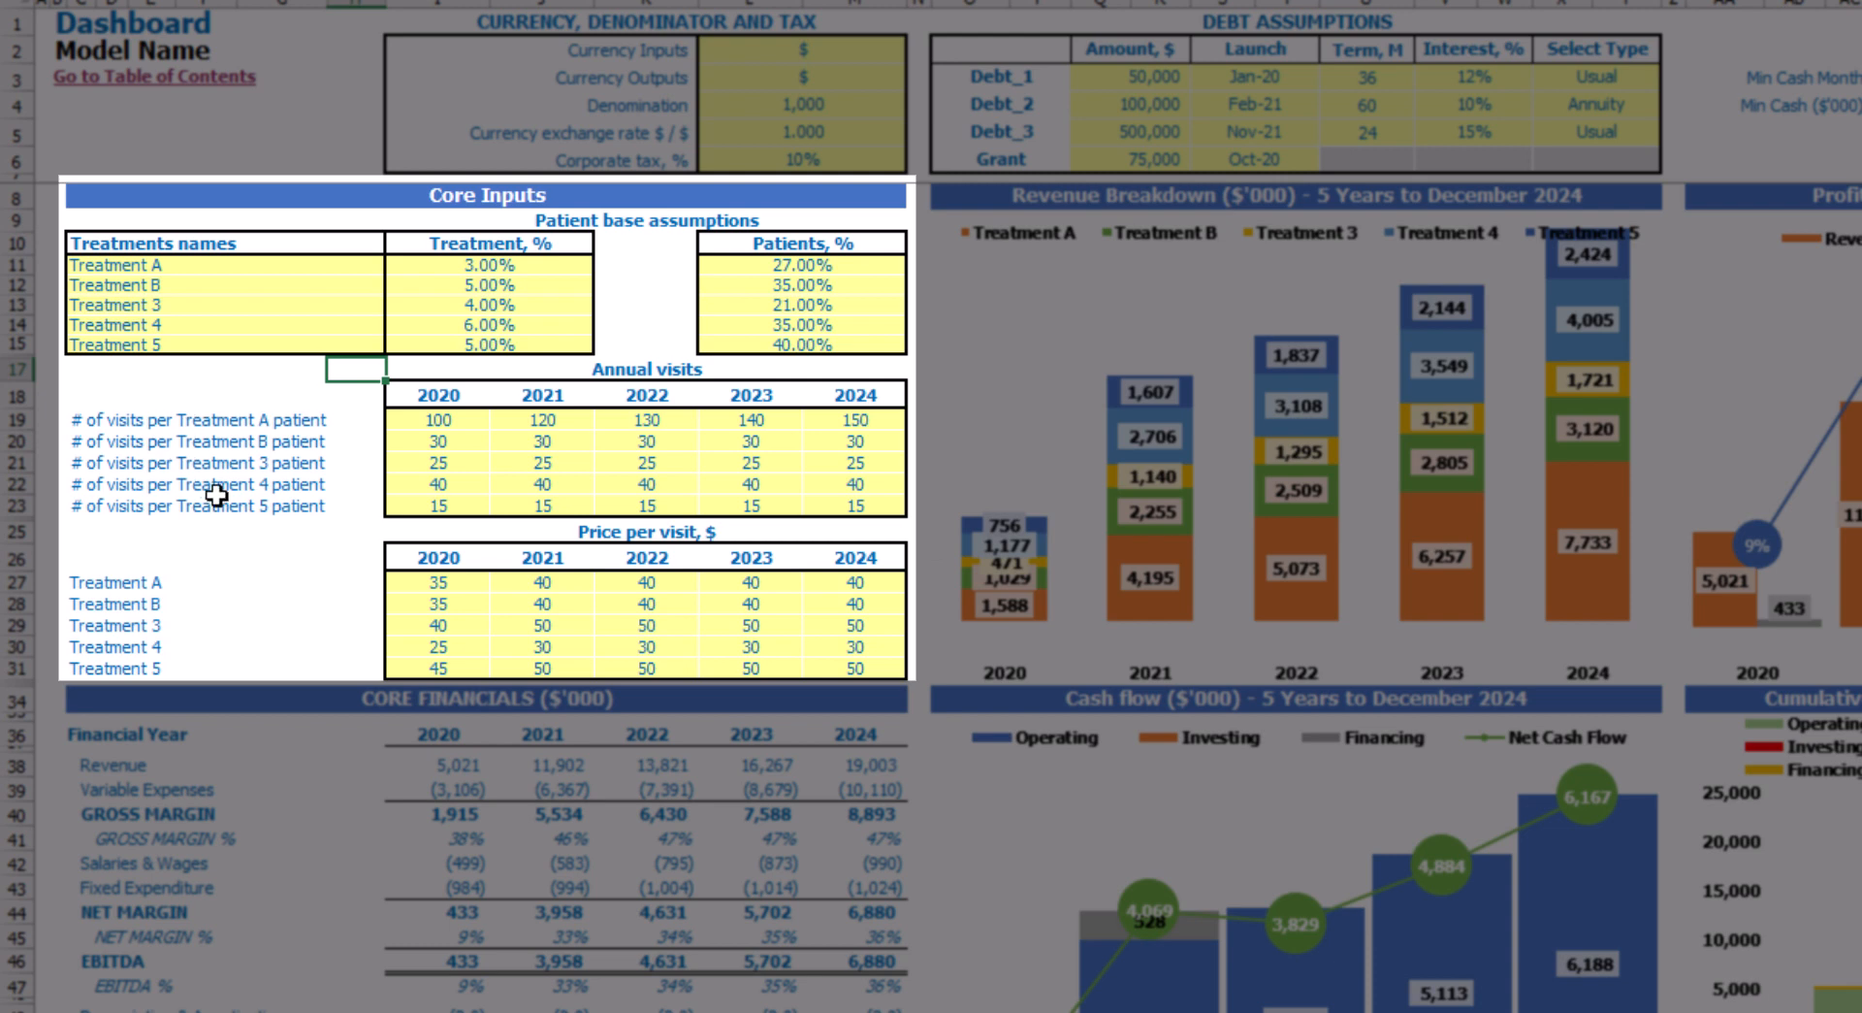
drag(430, 589, 864, 669)
click(464, 583)
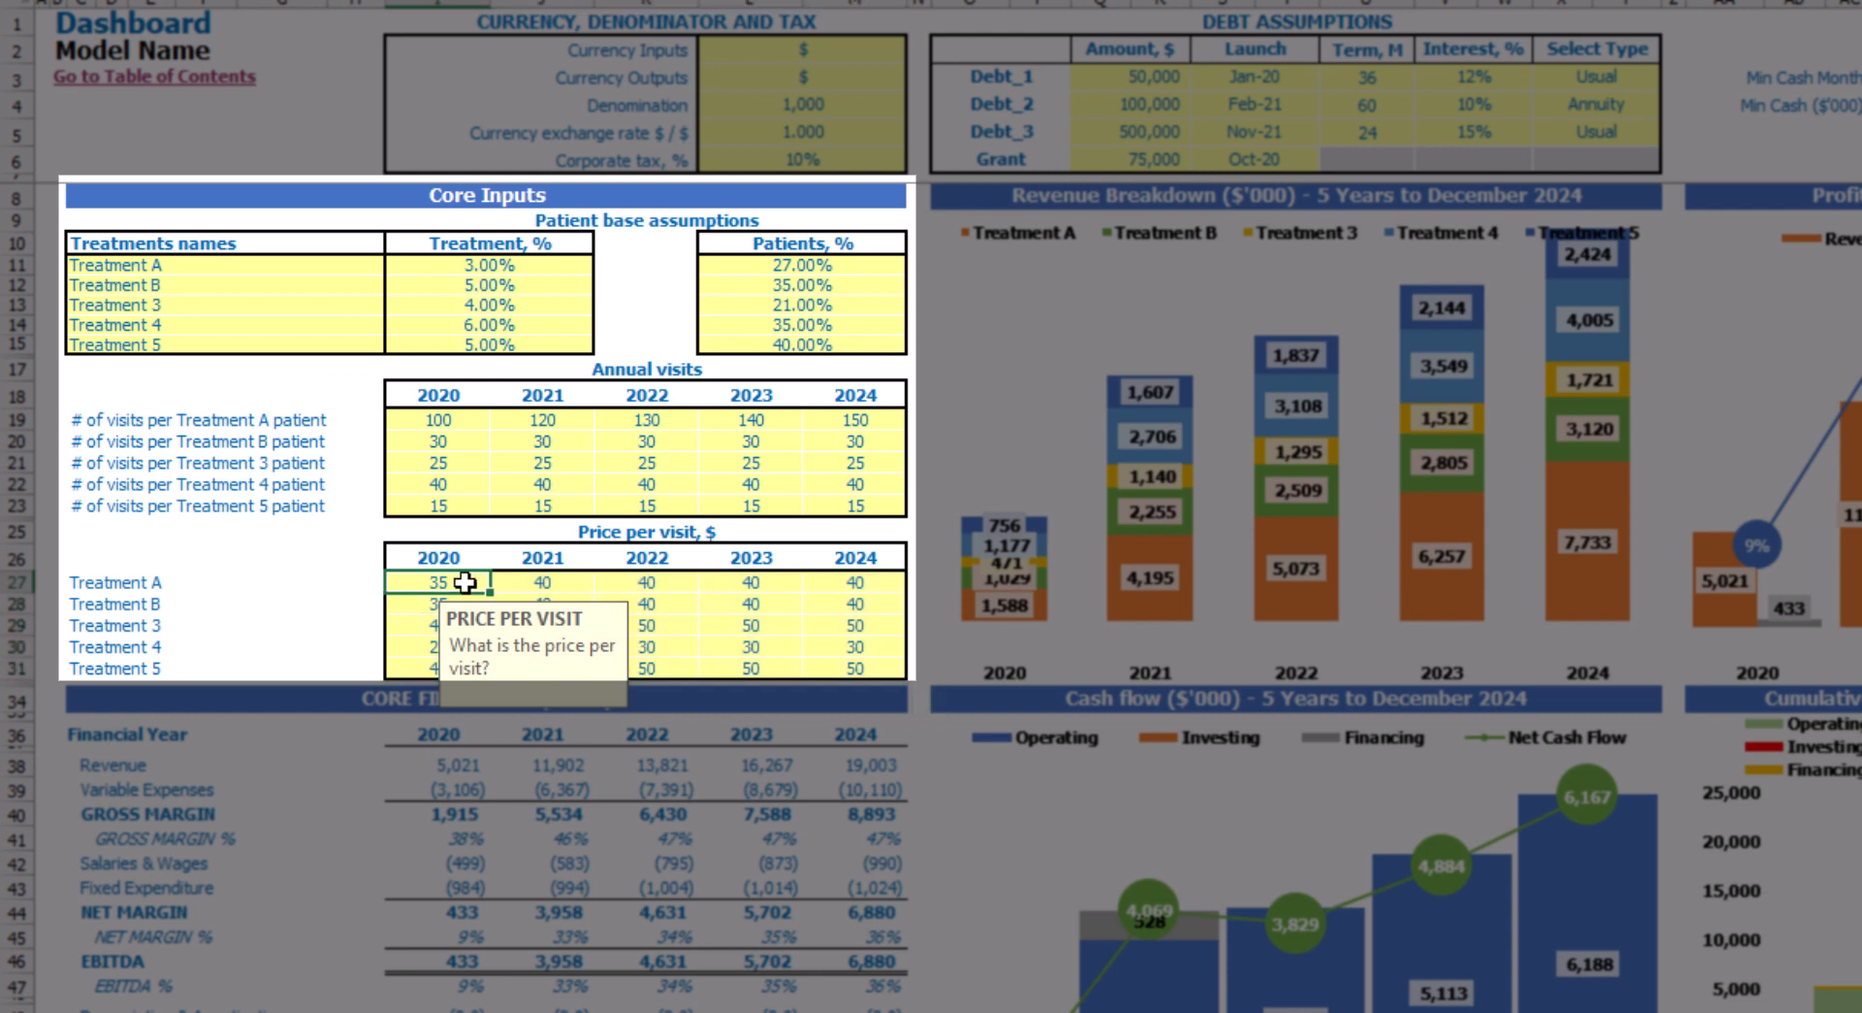
drag(83, 583, 78, 669)
drag(427, 580, 852, 671)
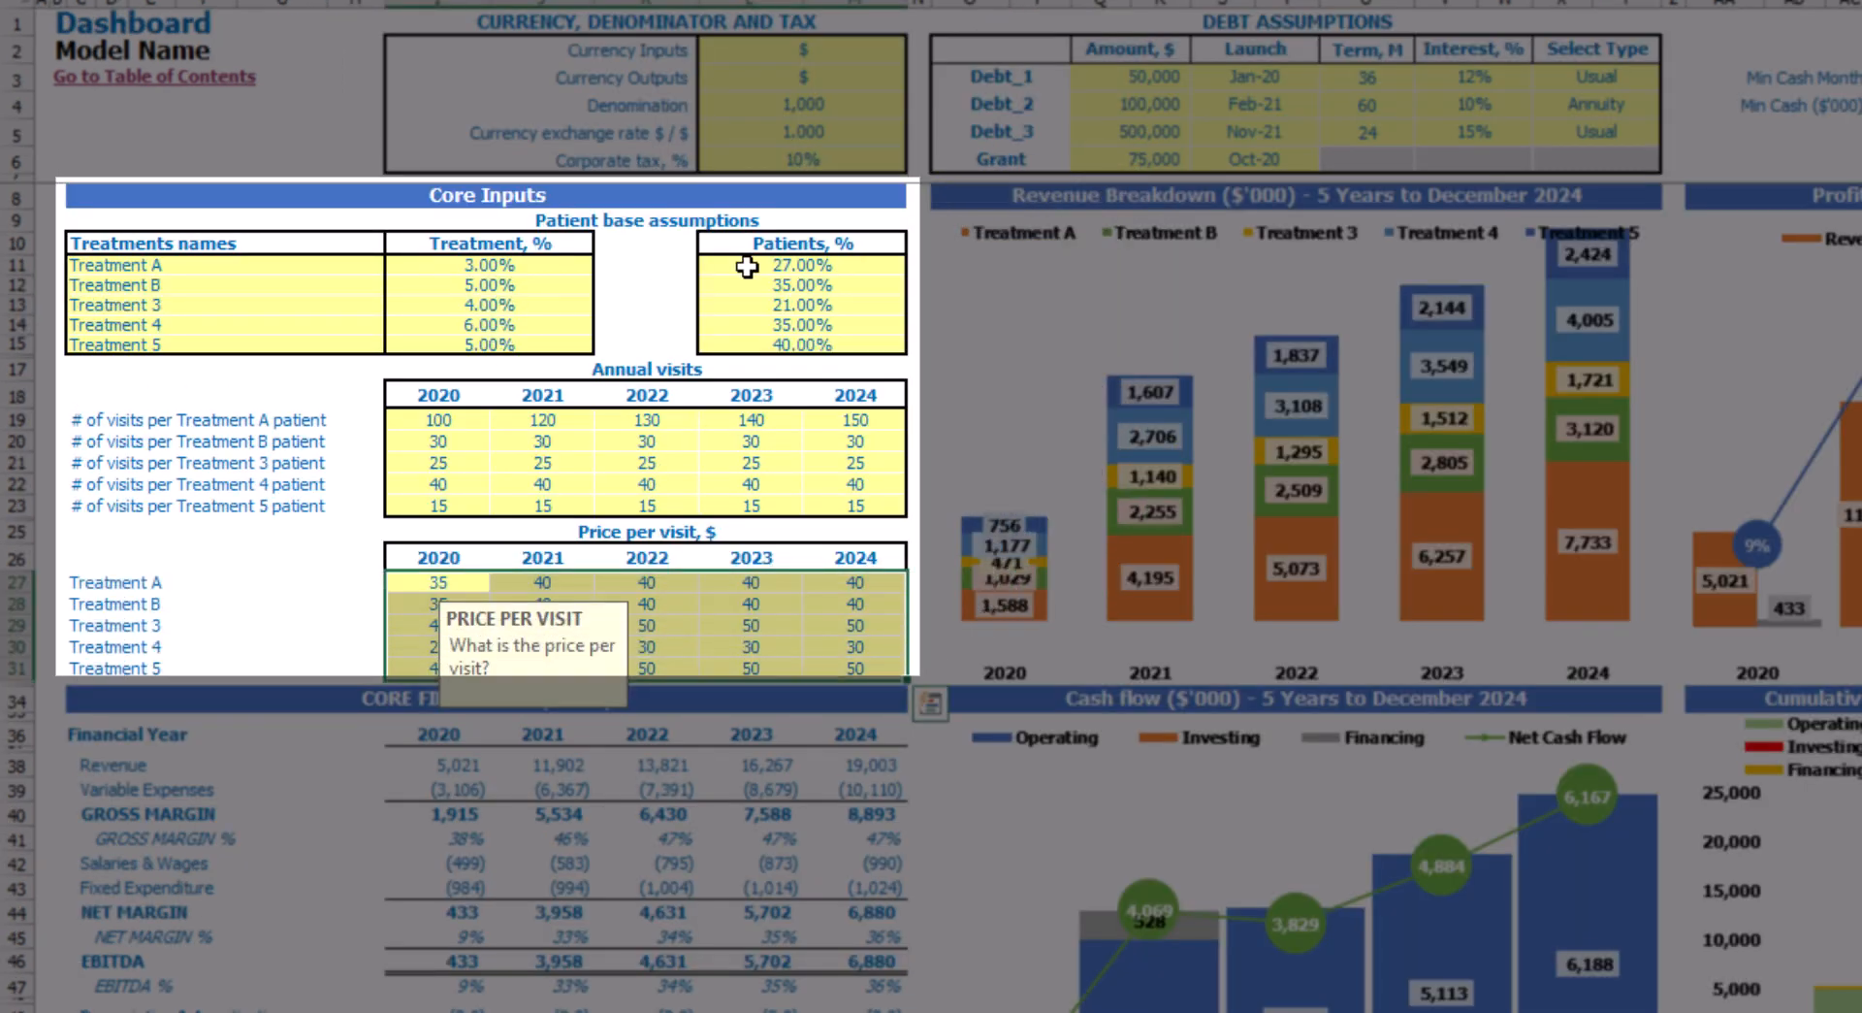
click(751, 263)
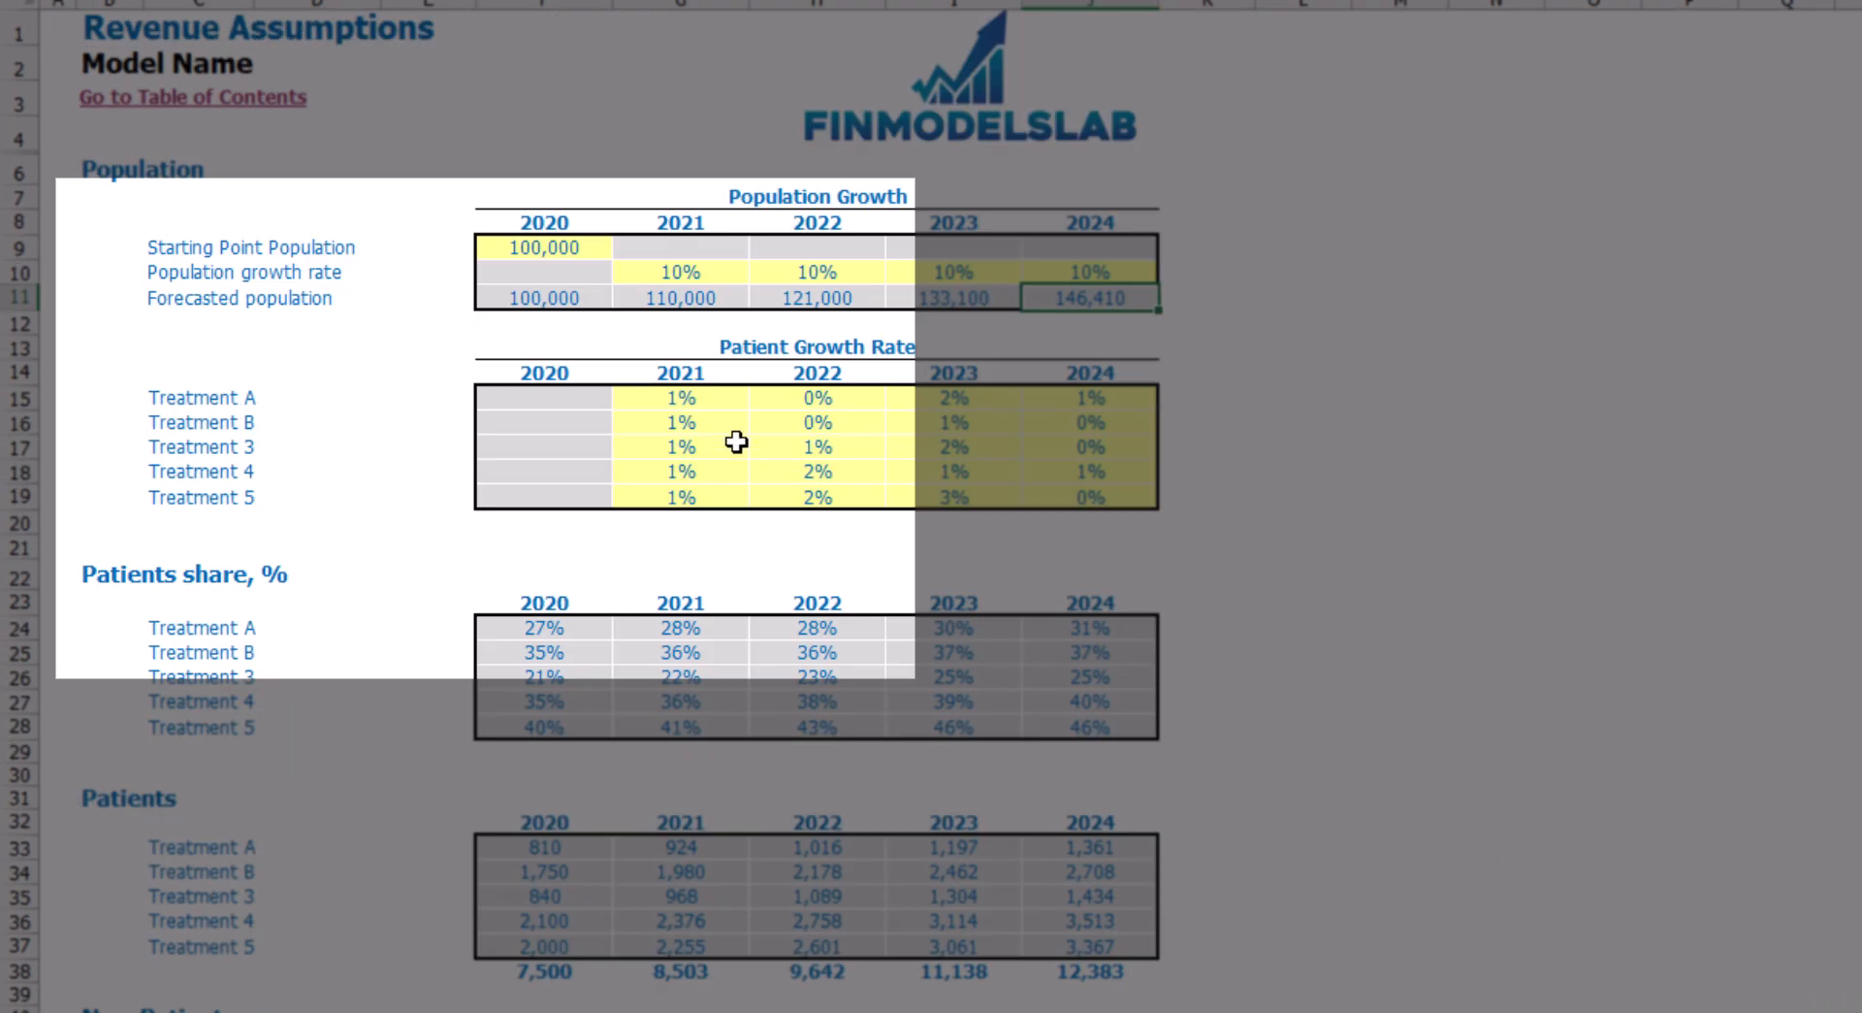
Set Treatment A's 2021 patient growth rate to 5% on the Revenue Assumptions sheet
click(699, 401)
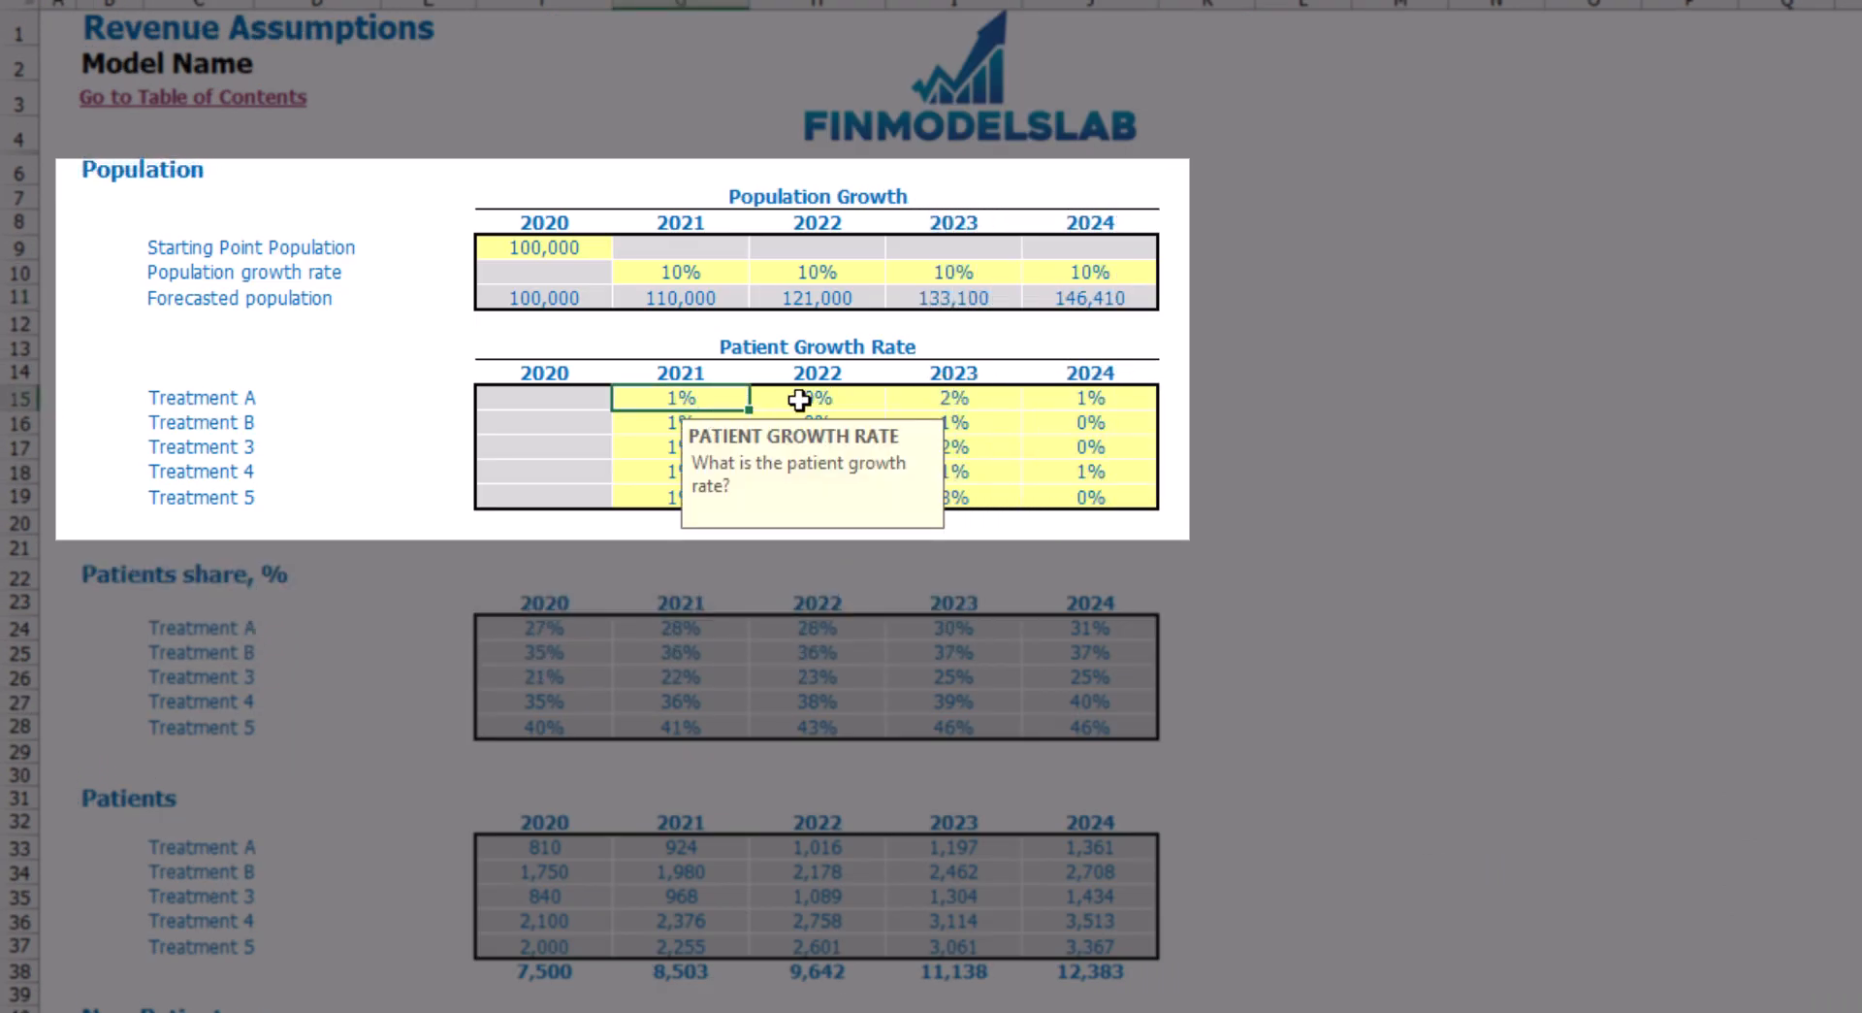
click(840, 398)
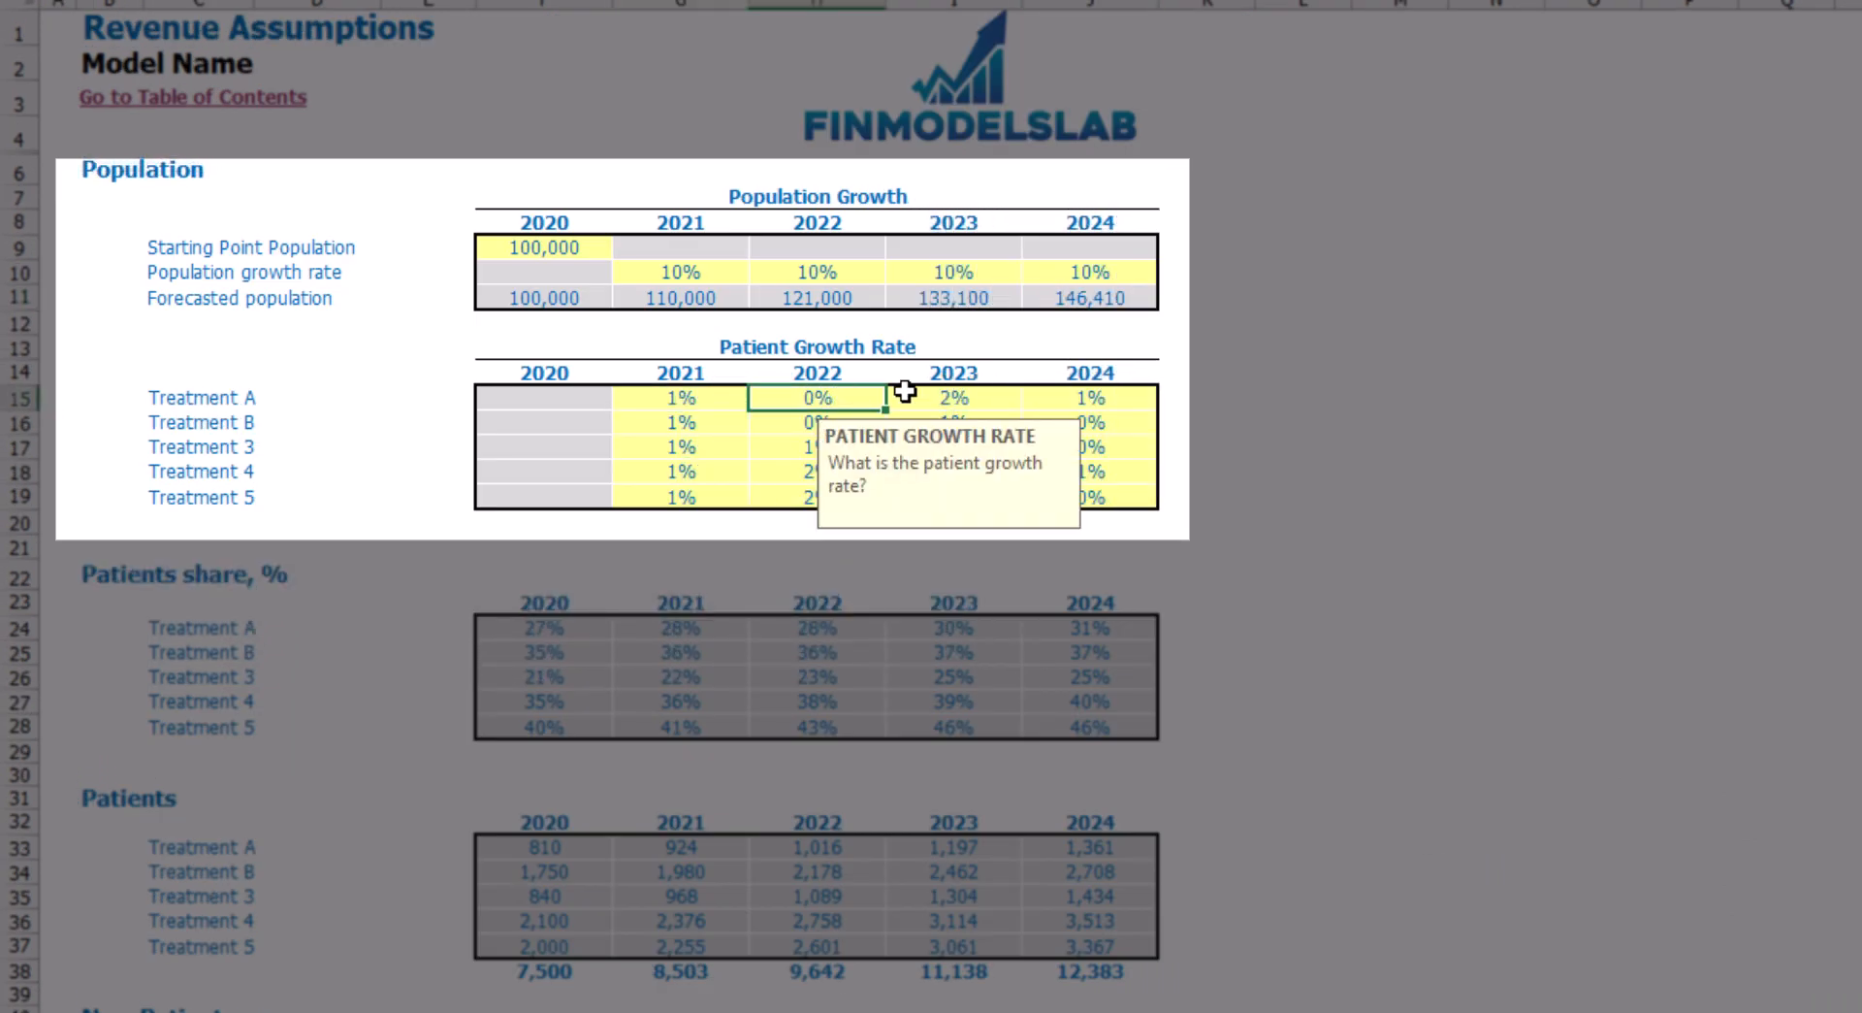
click(959, 398)
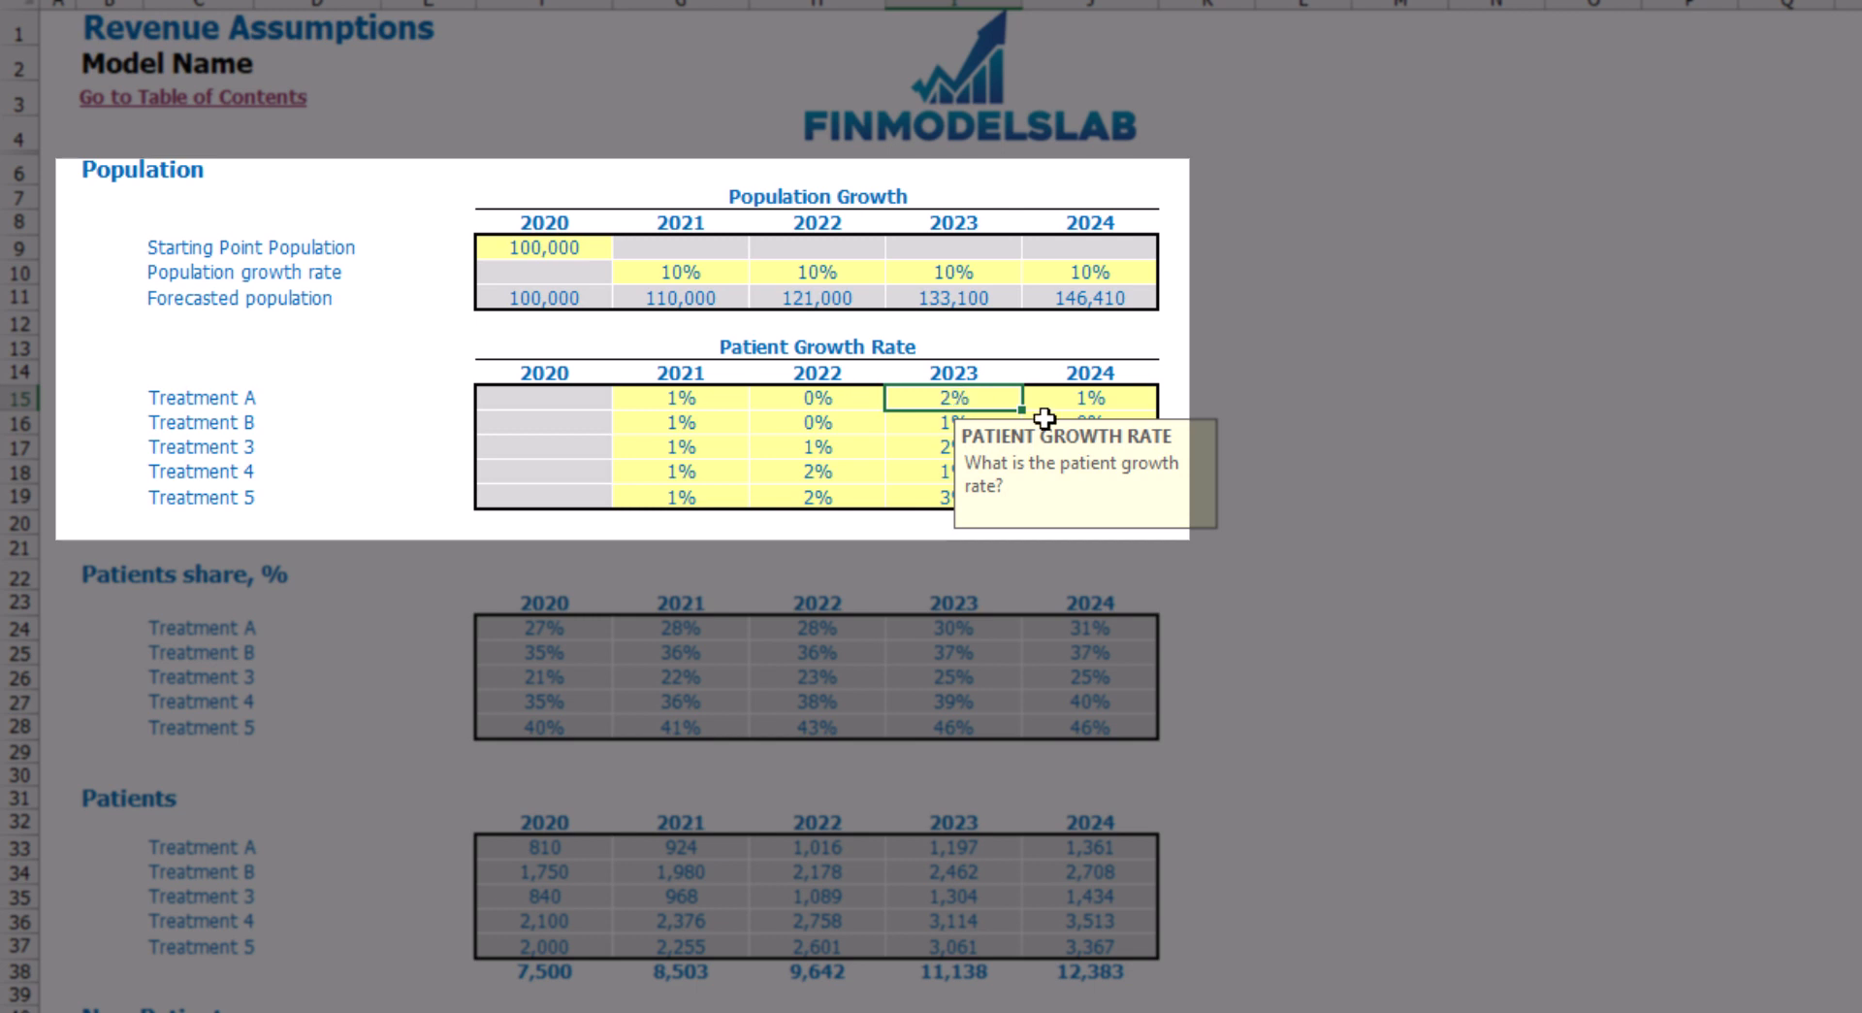
click(1105, 405)
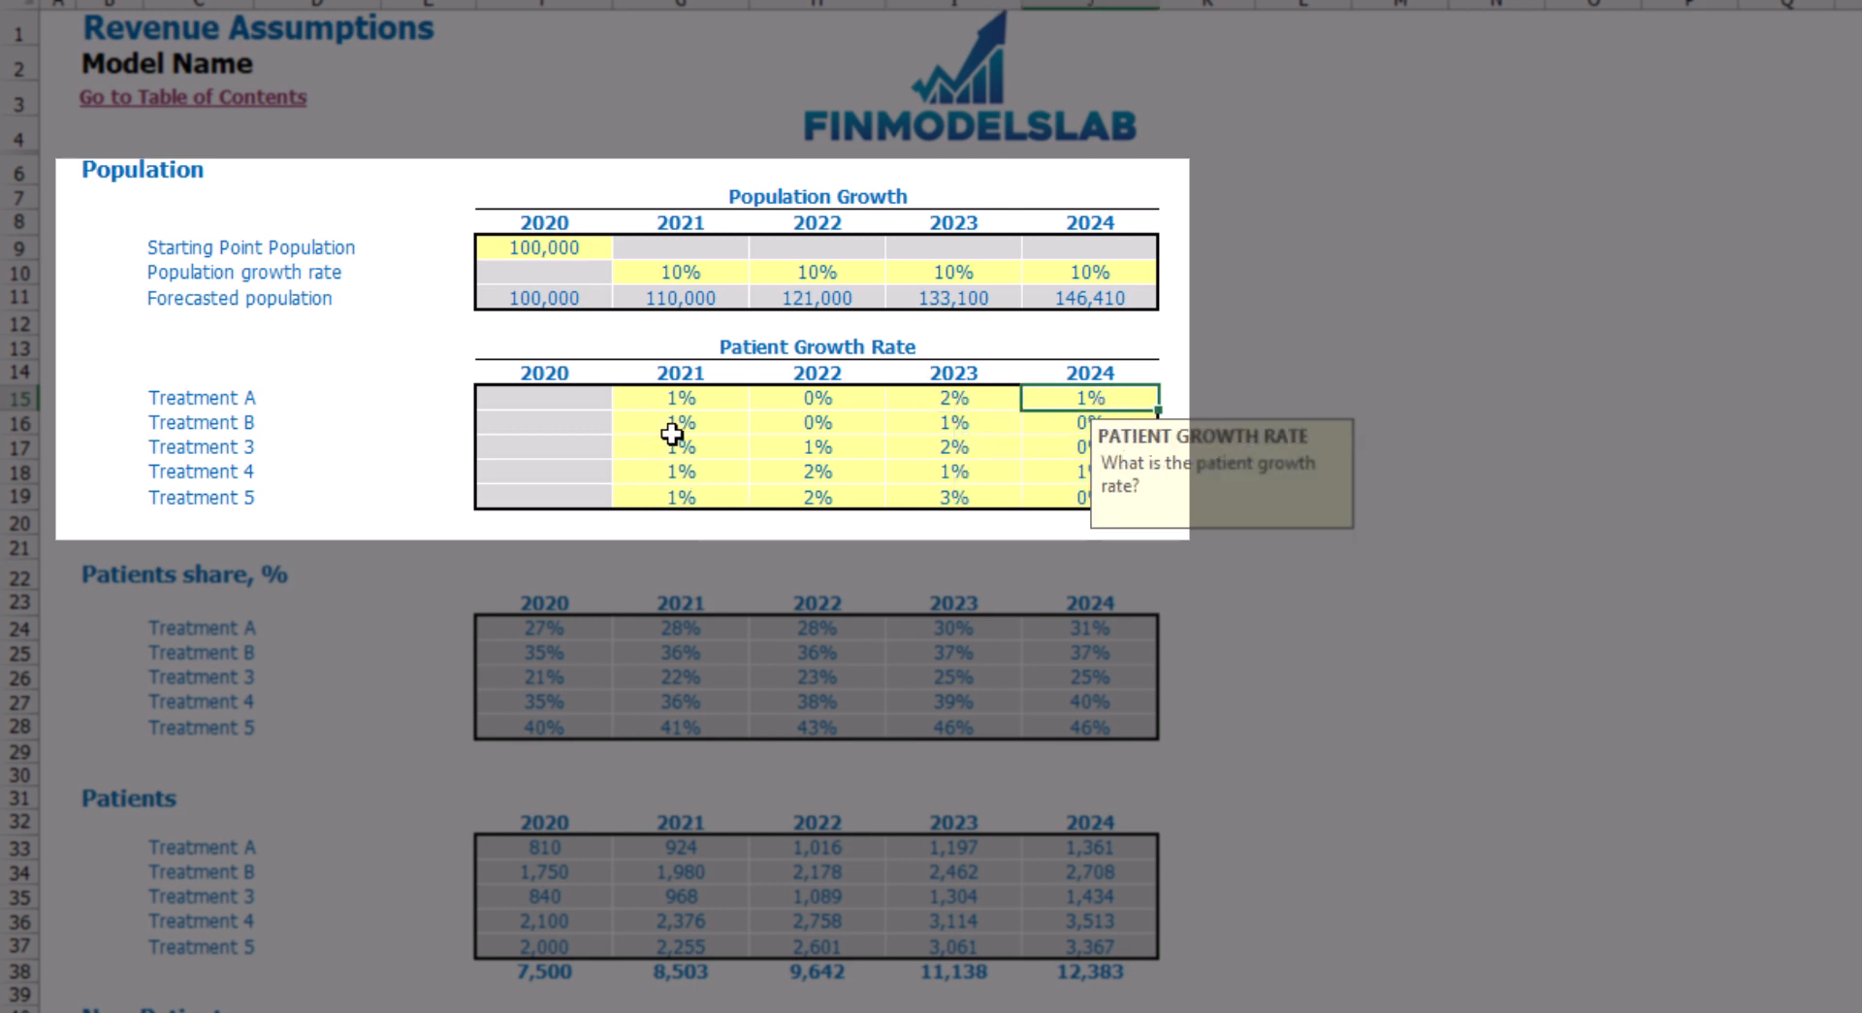
click(673, 391)
text(5)
key(Return)
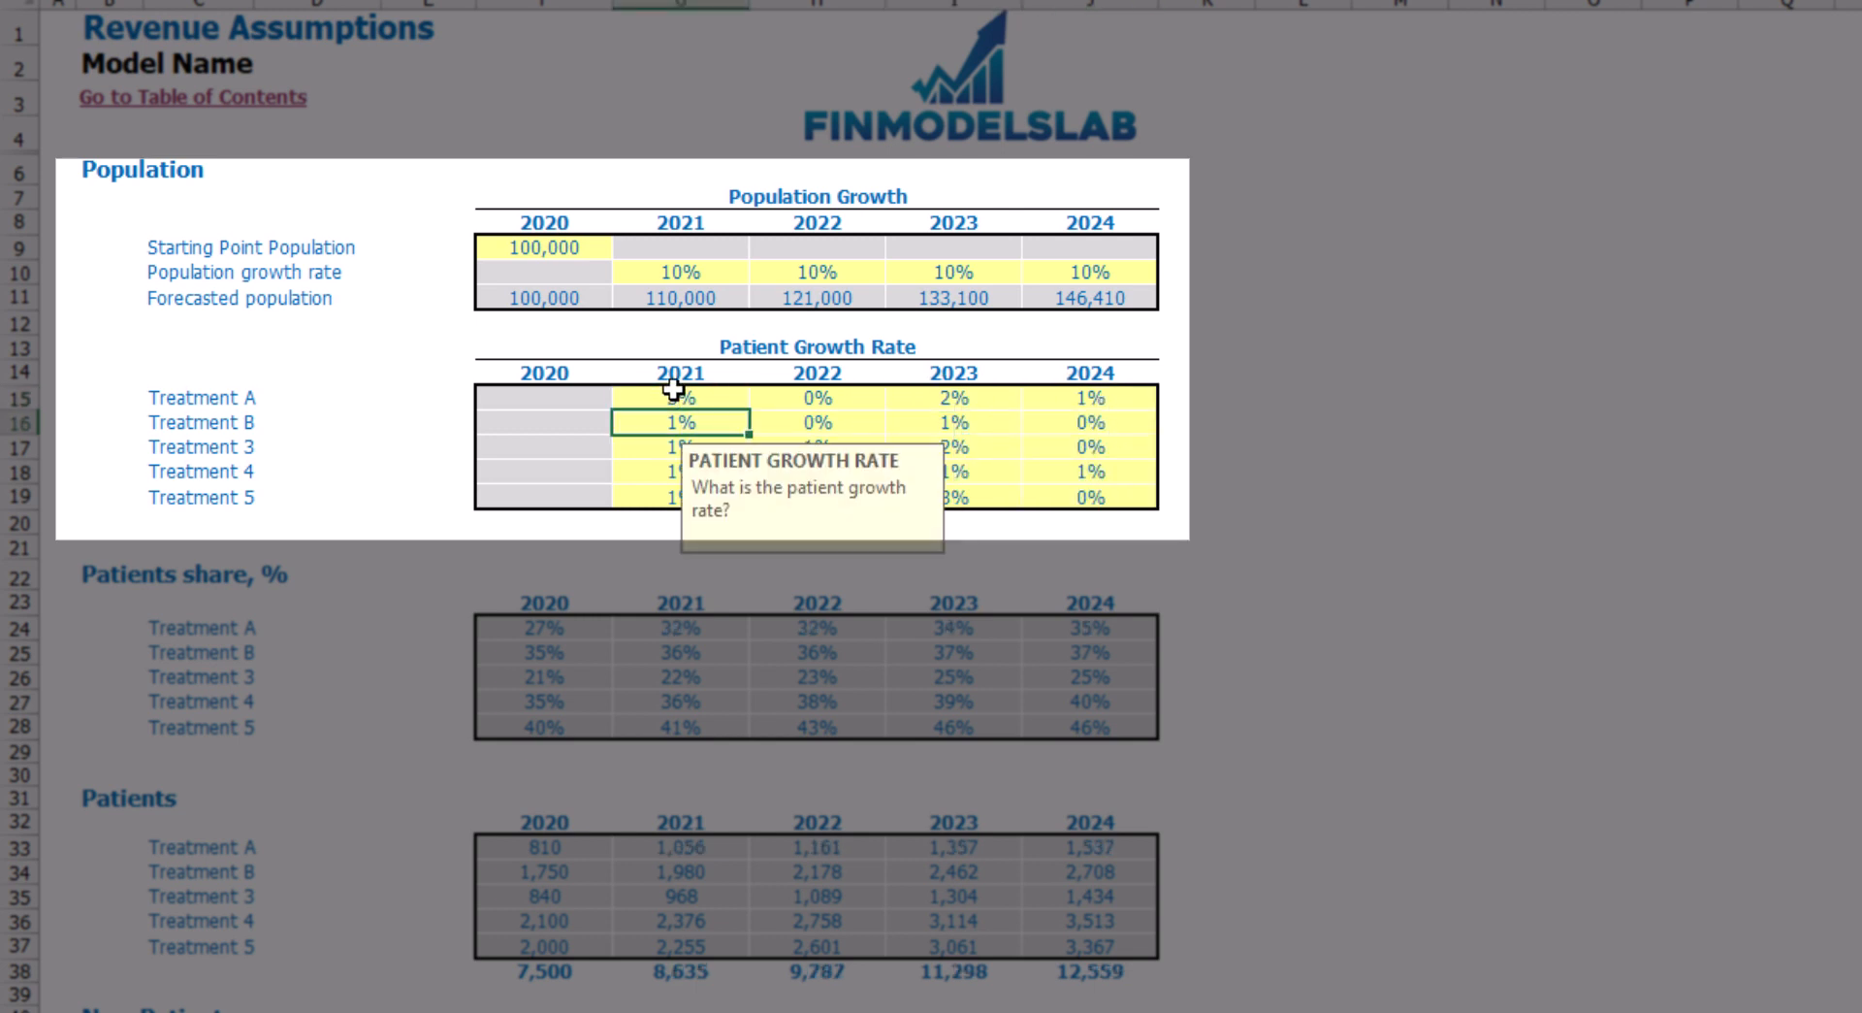
click(1407, 370)
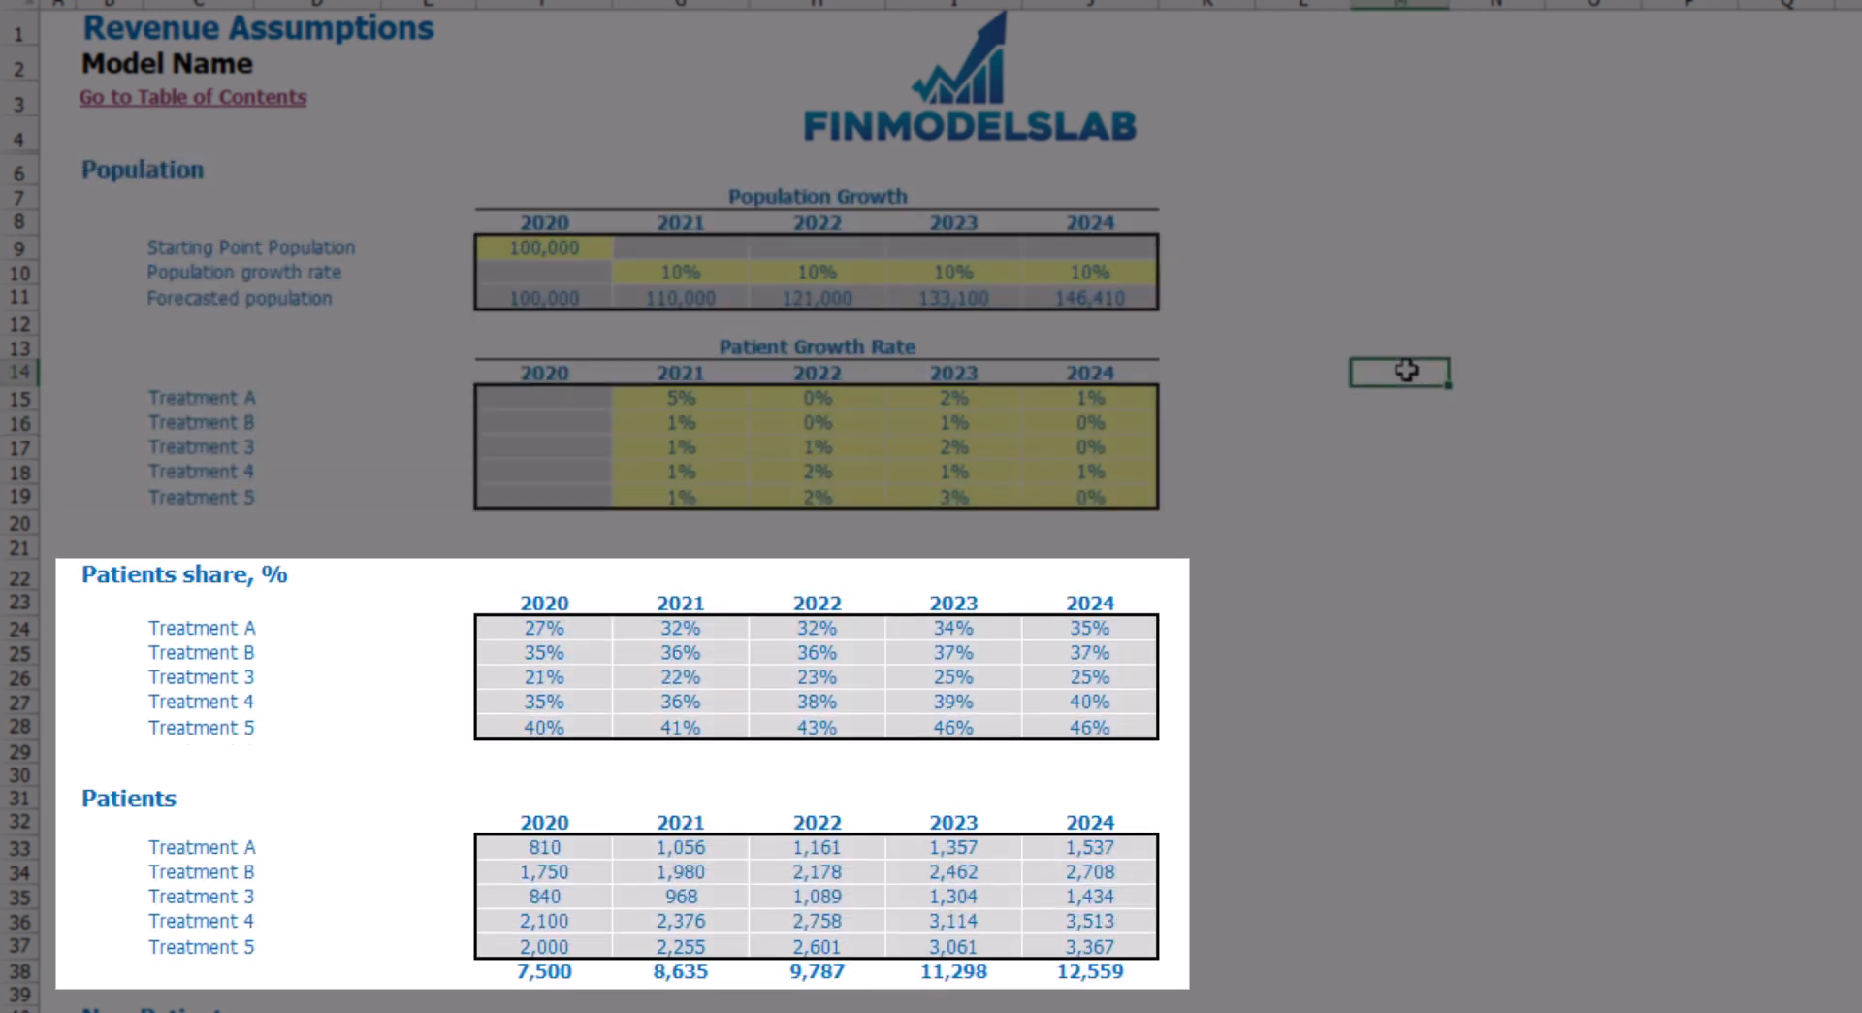
Inspect Treatment A's patients share for 2020 and 2021, then return to the Dashboard sheet
click(567, 623)
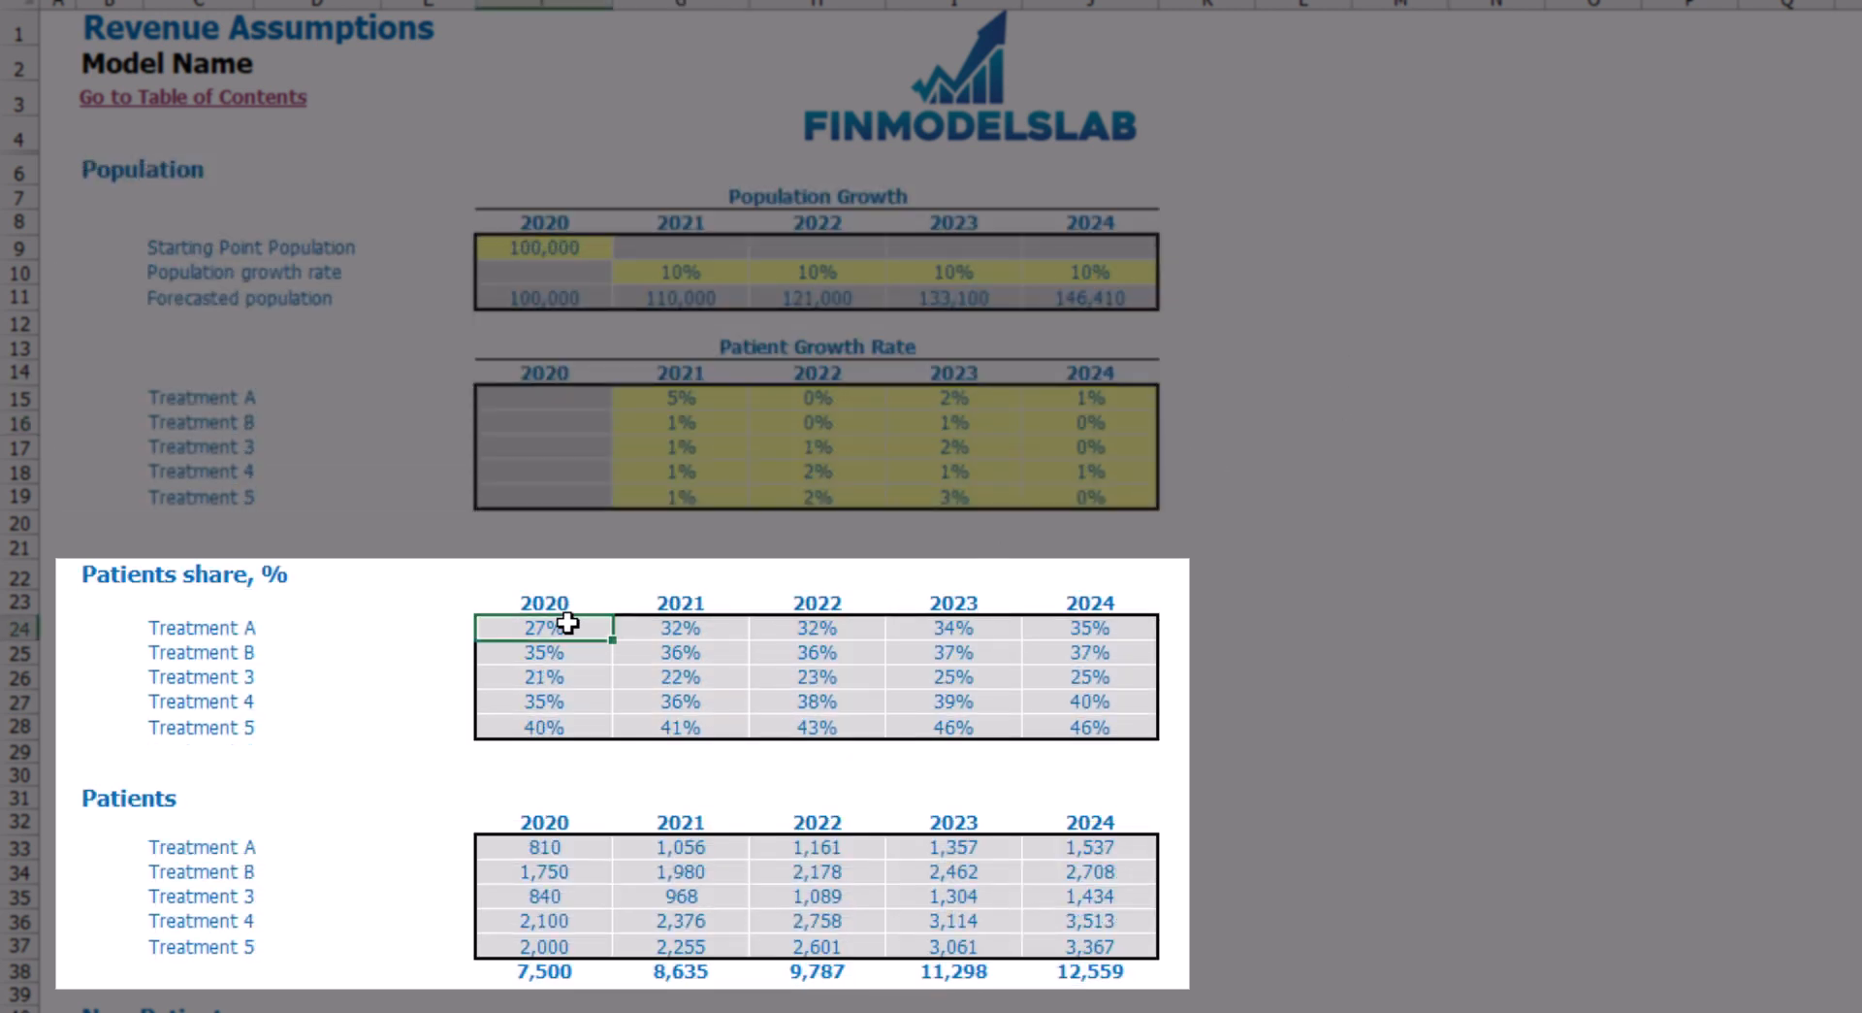
click(658, 631)
double_click(659, 631)
key(Escape)
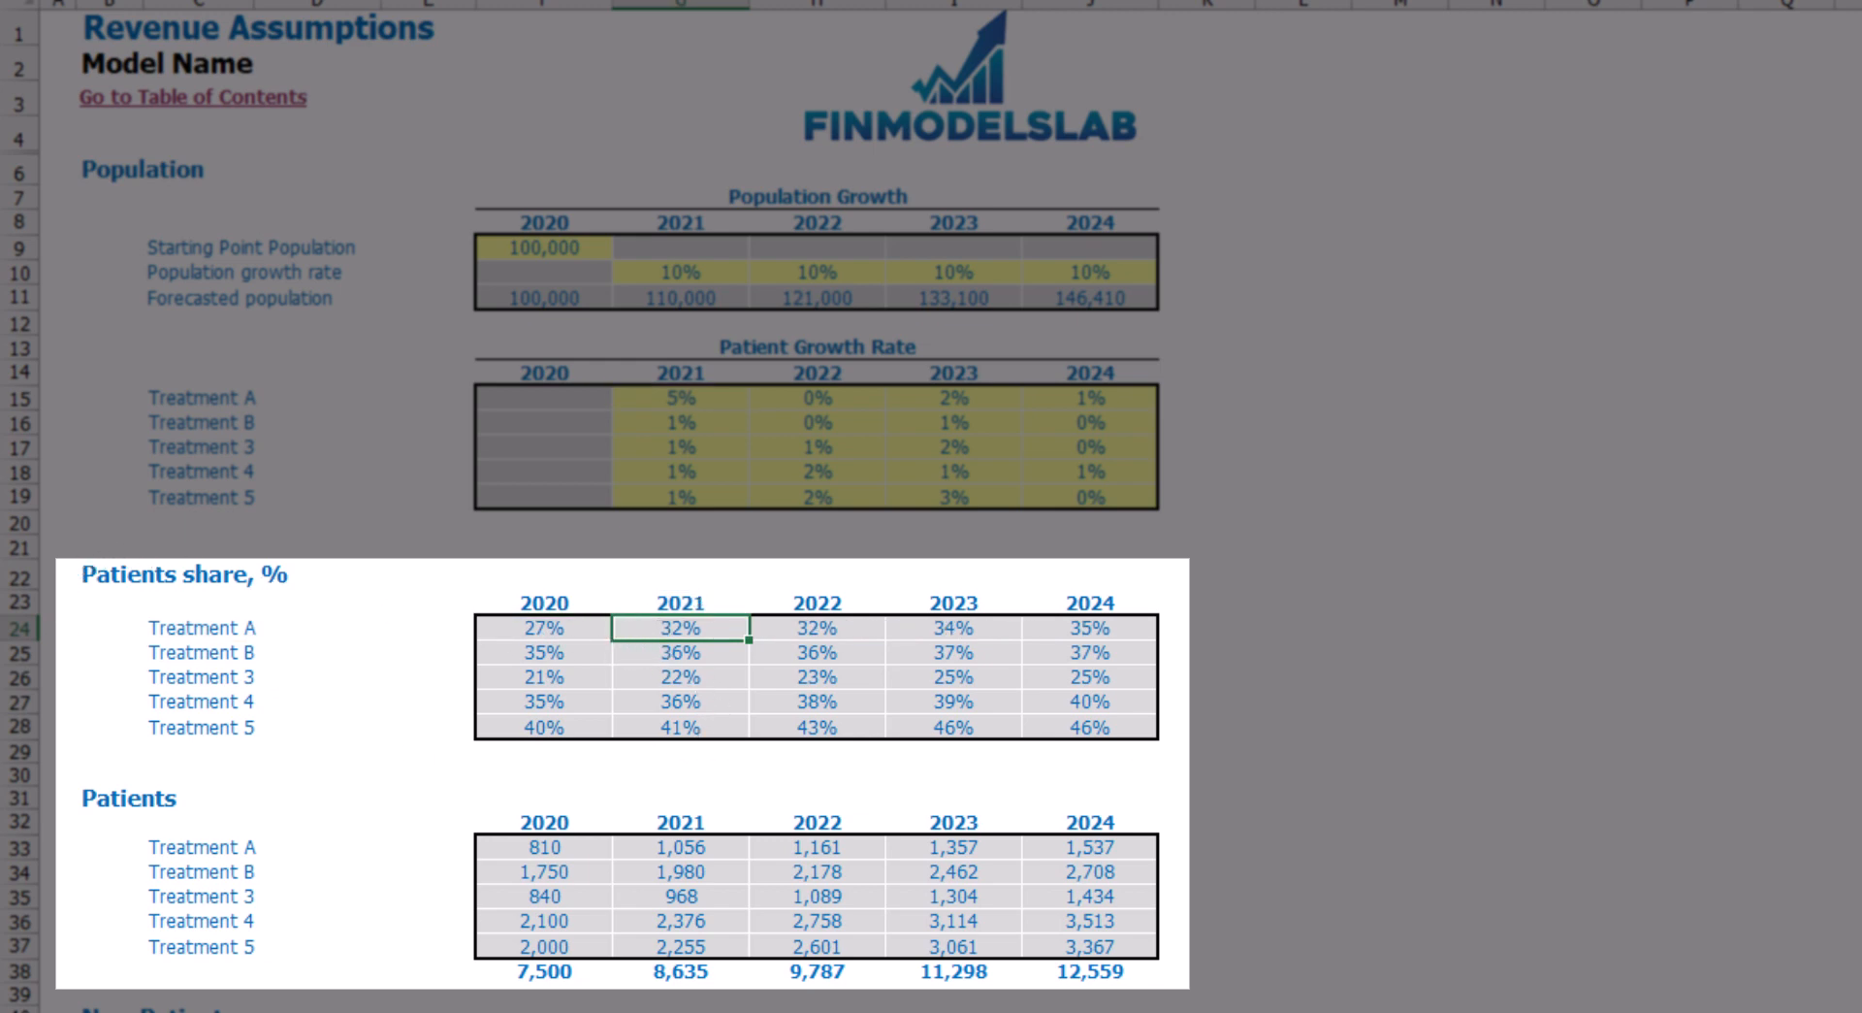
key(ctrl+Page_Up)
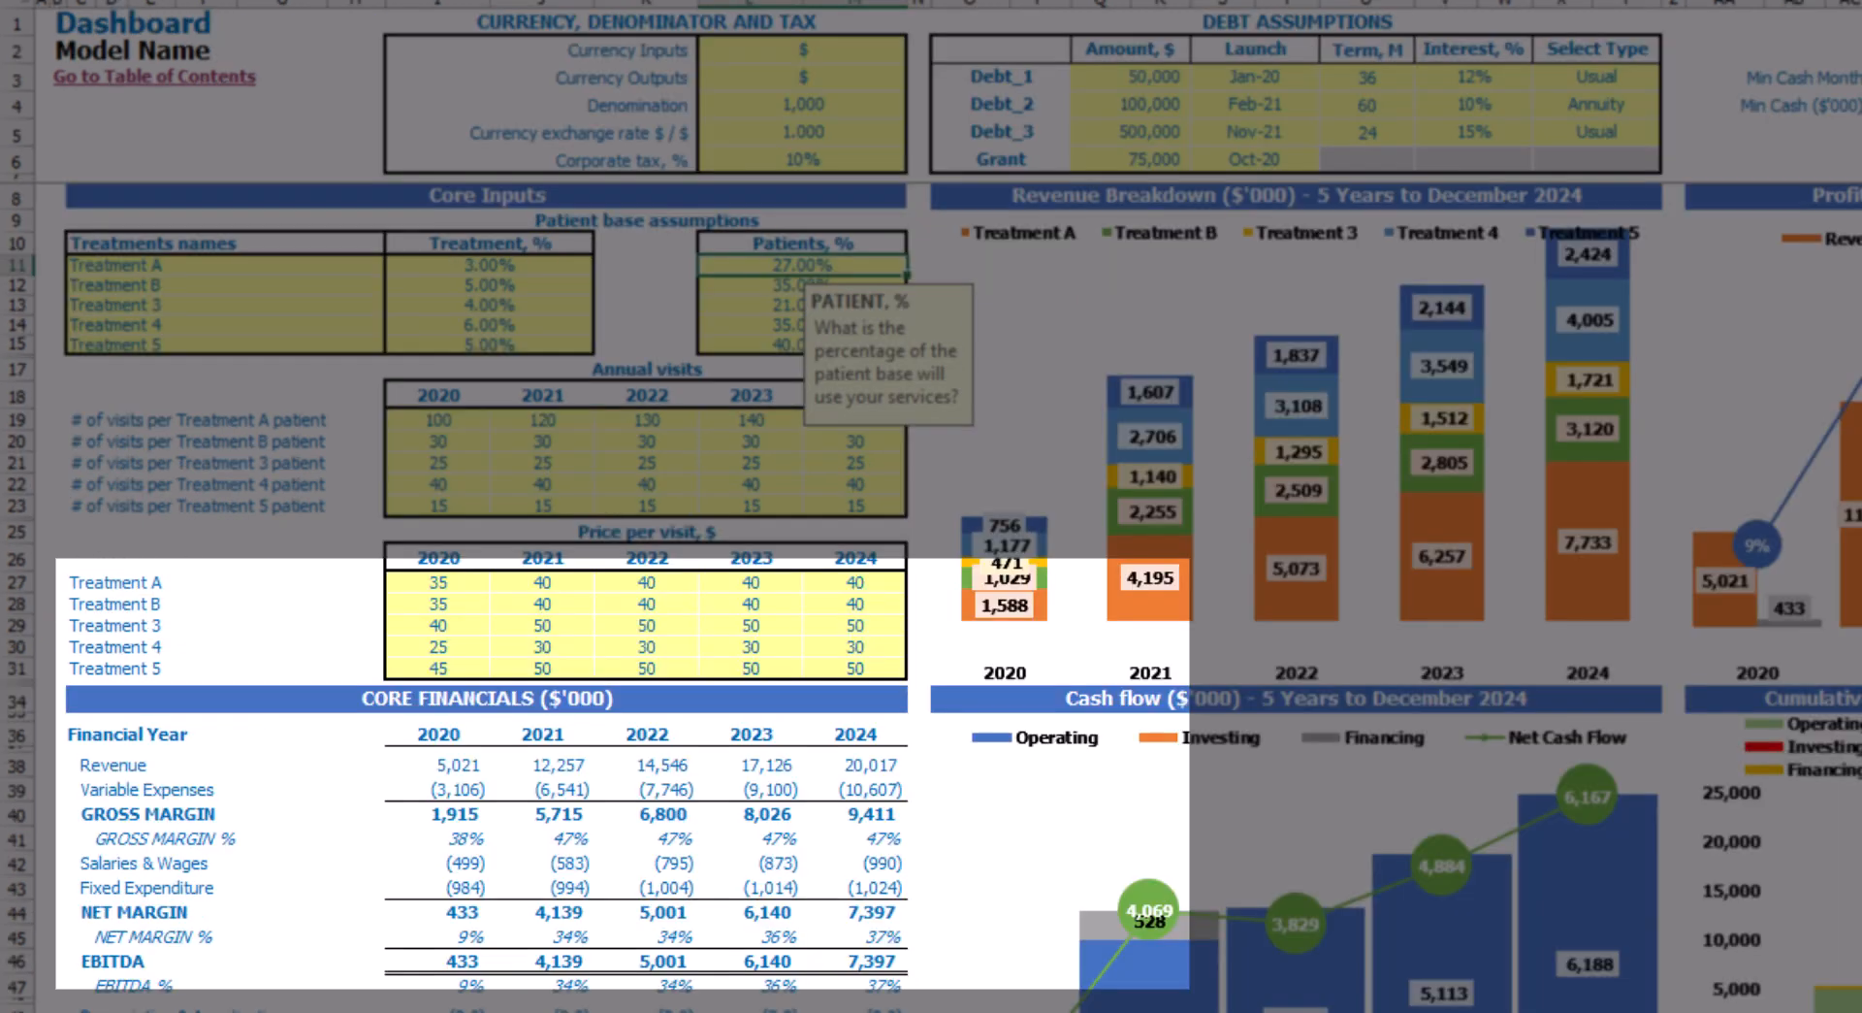
Compare the Dashboard's patients percentages with Treatment A's patients share for 2020 through 2024 on the Revenue Assumptions sheet
drag(826, 266, 814, 339)
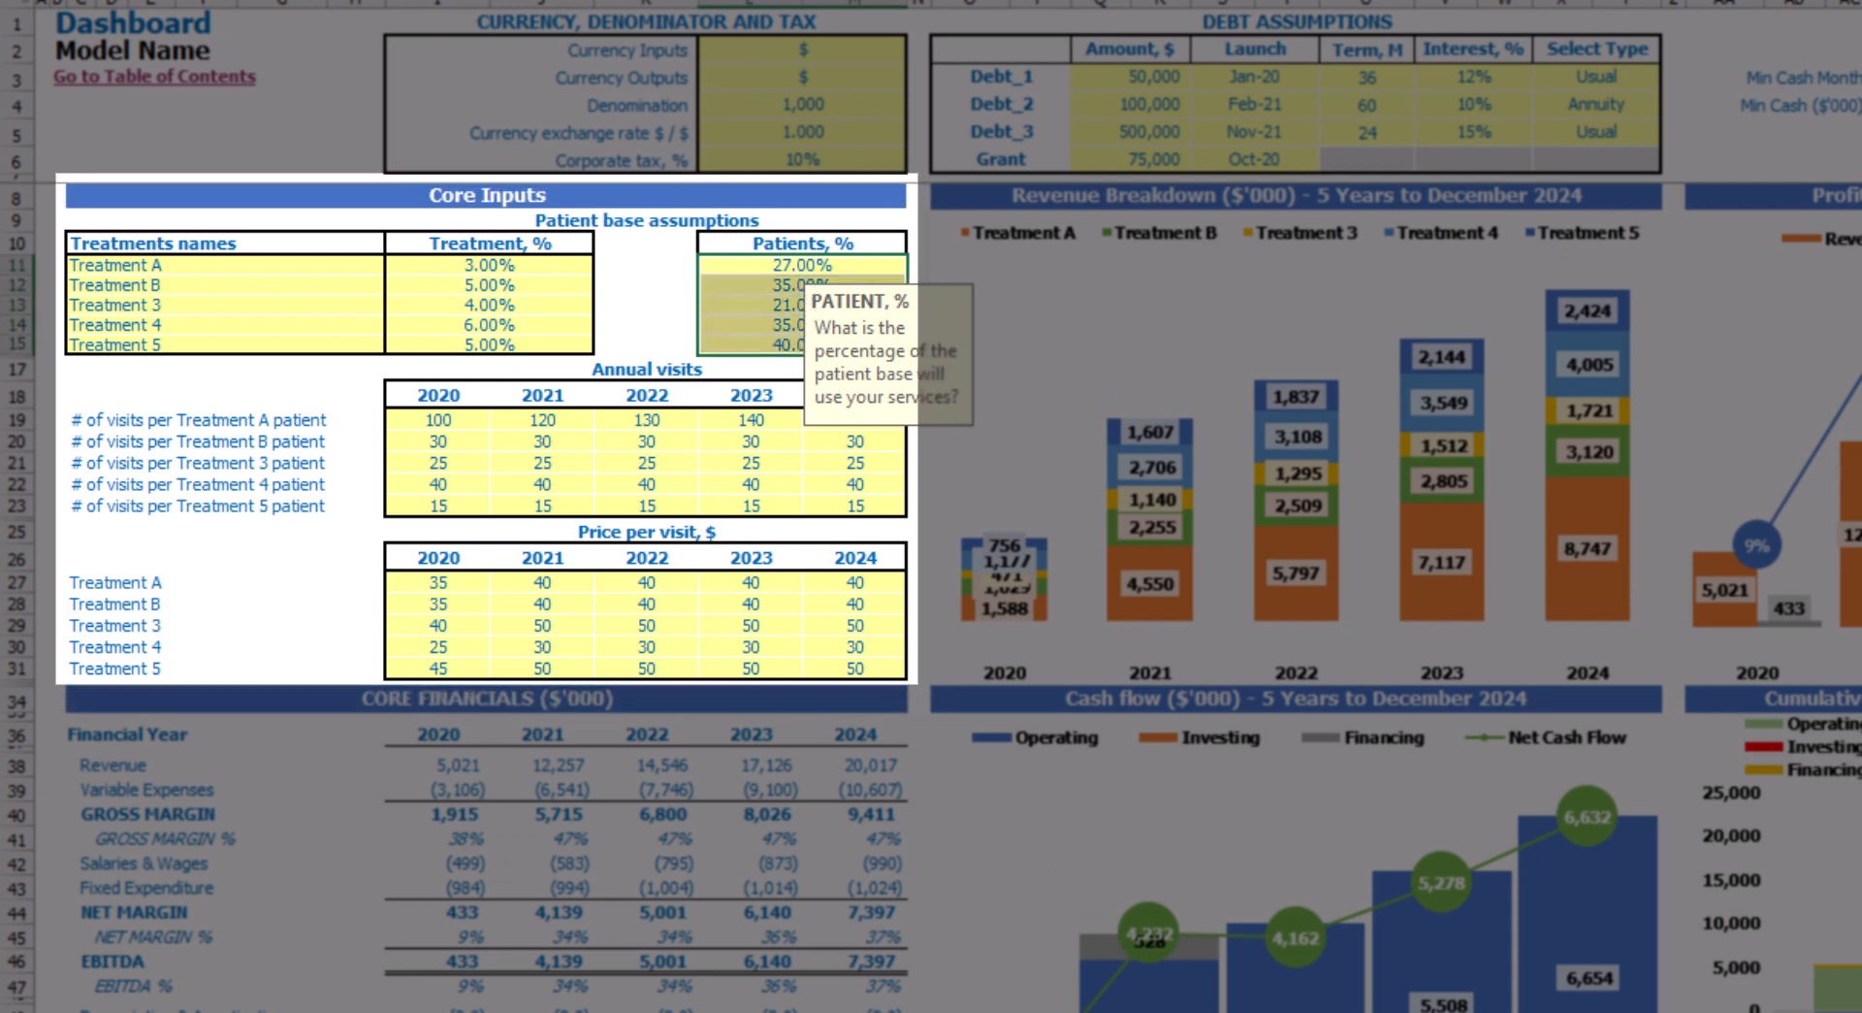
key(ctrl+Page_Down)
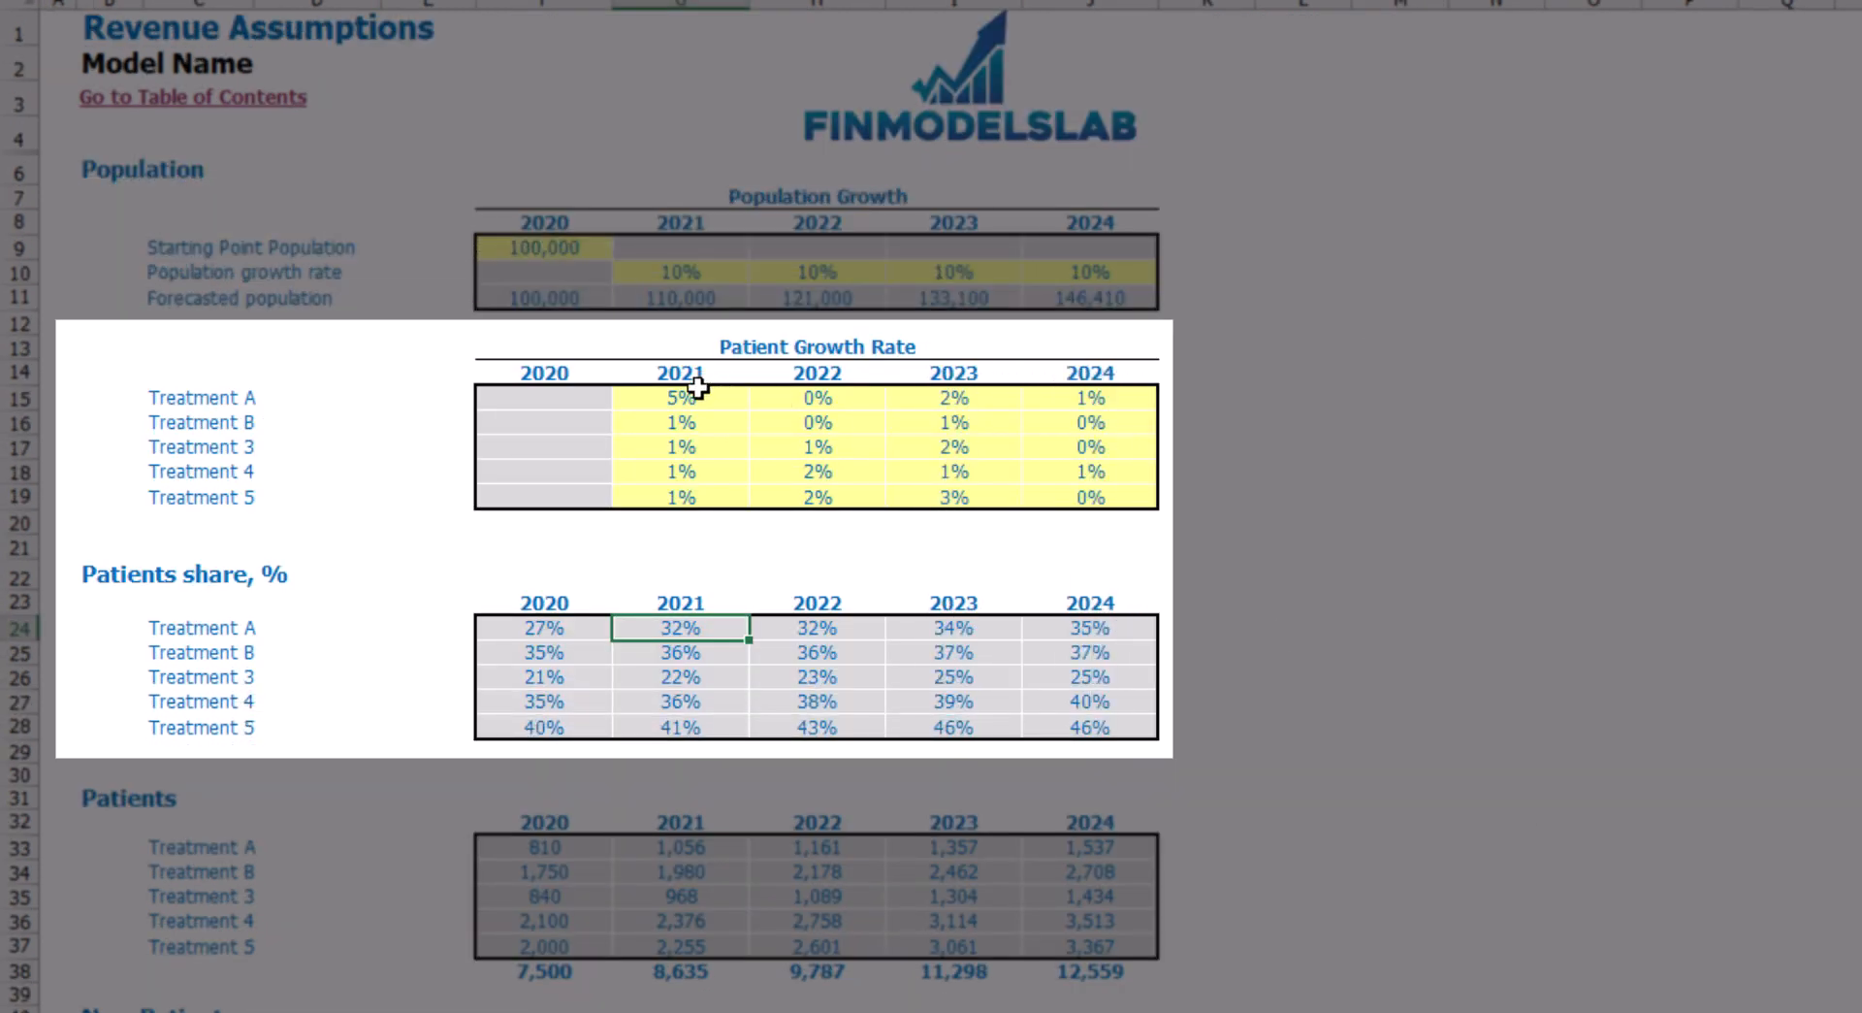
click(591, 632)
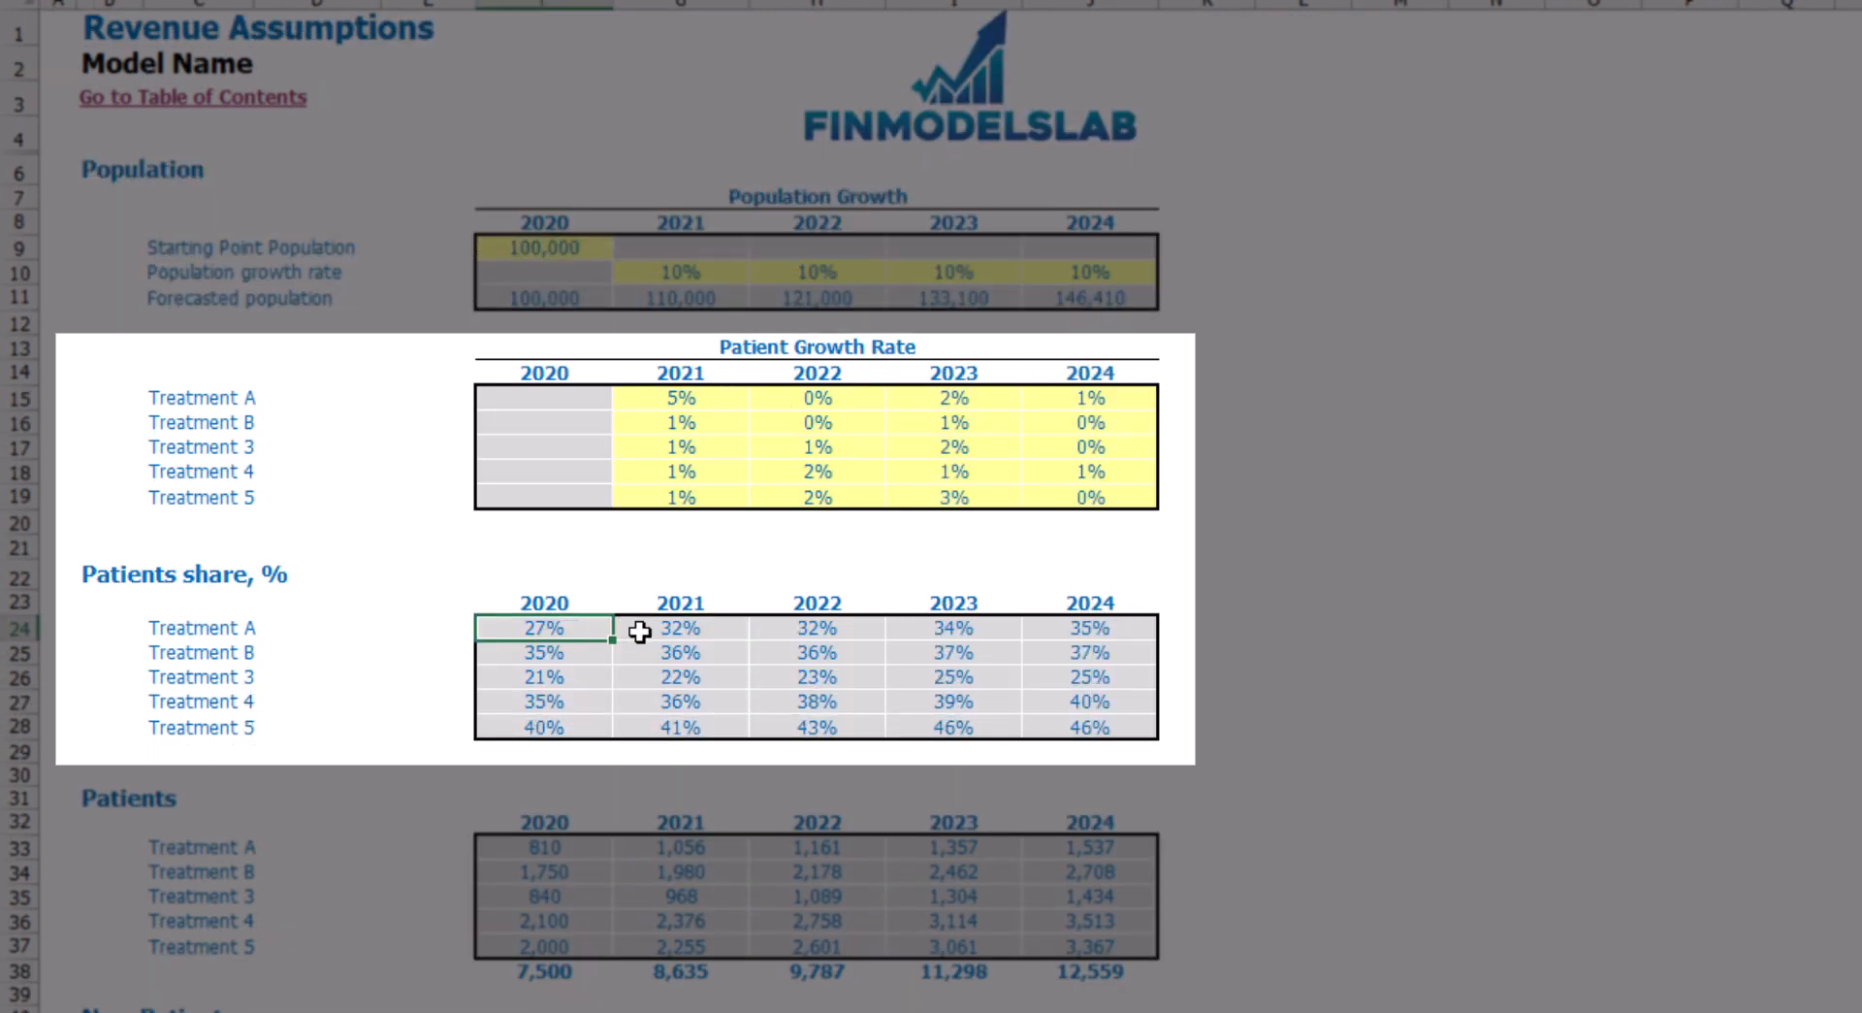
click(685, 628)
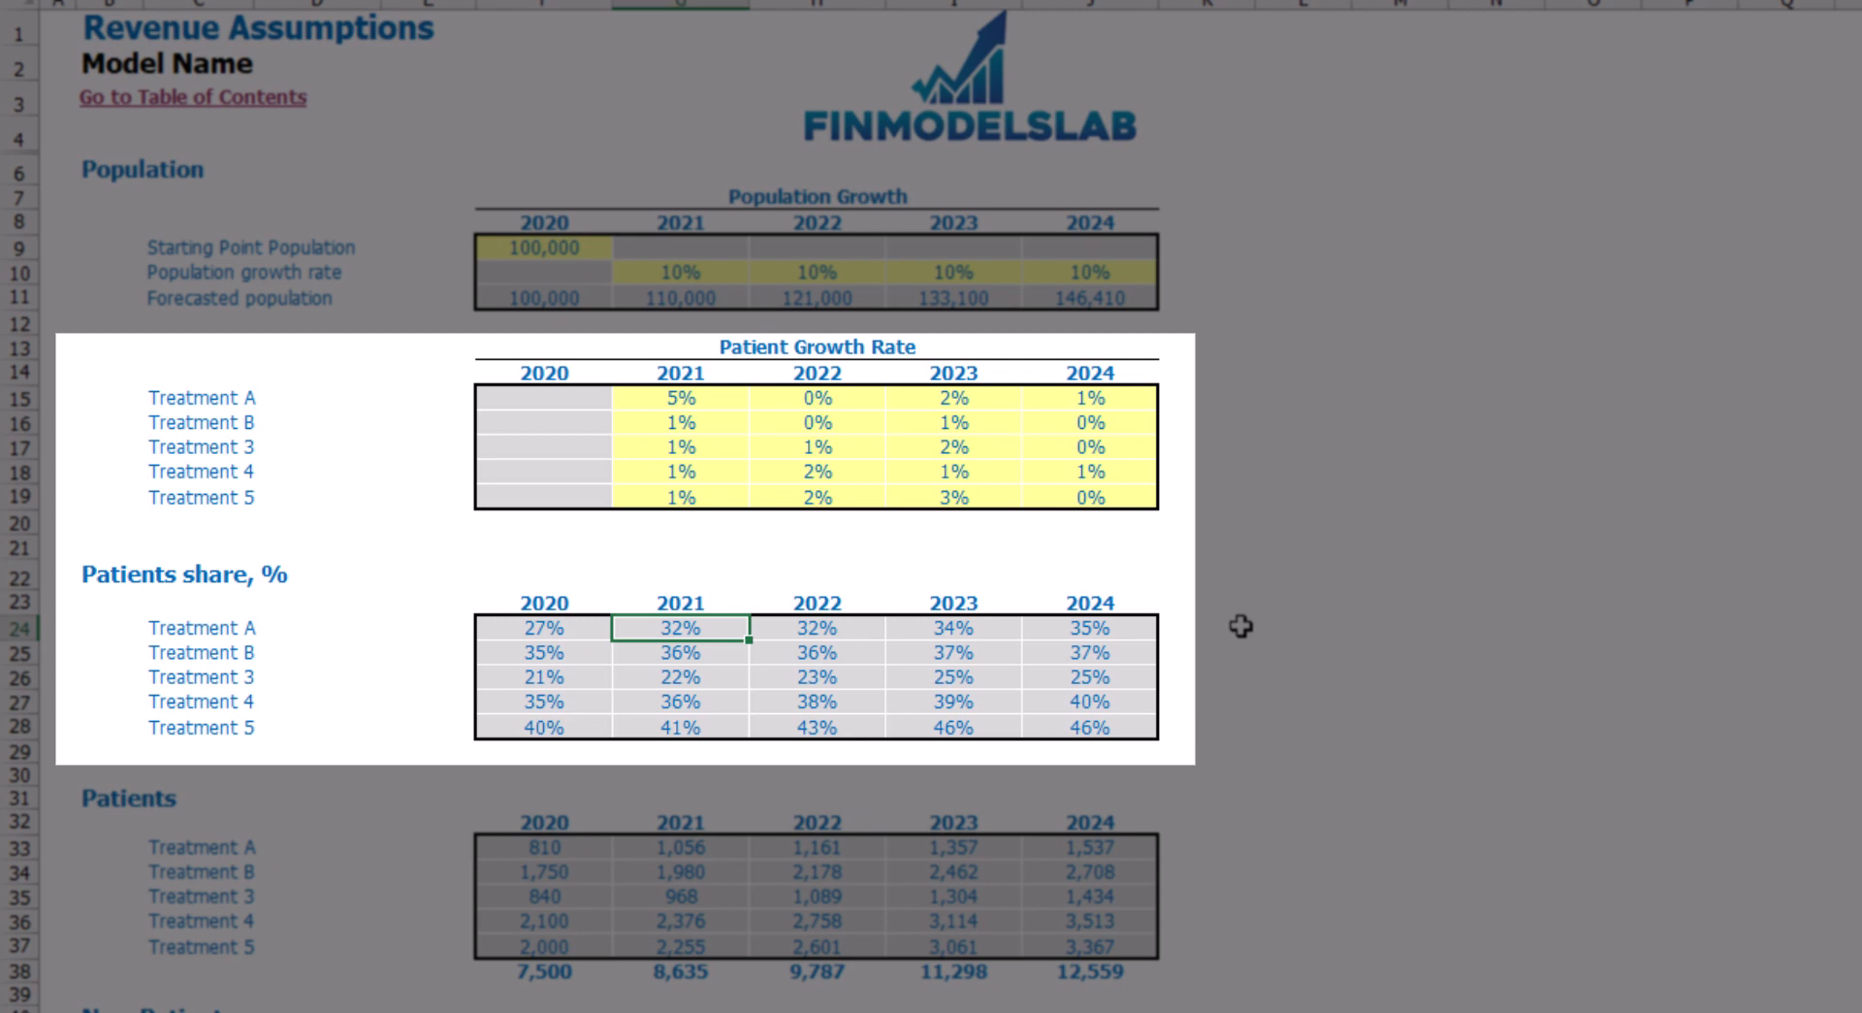
key(Right)
key(Right)
key(Right)
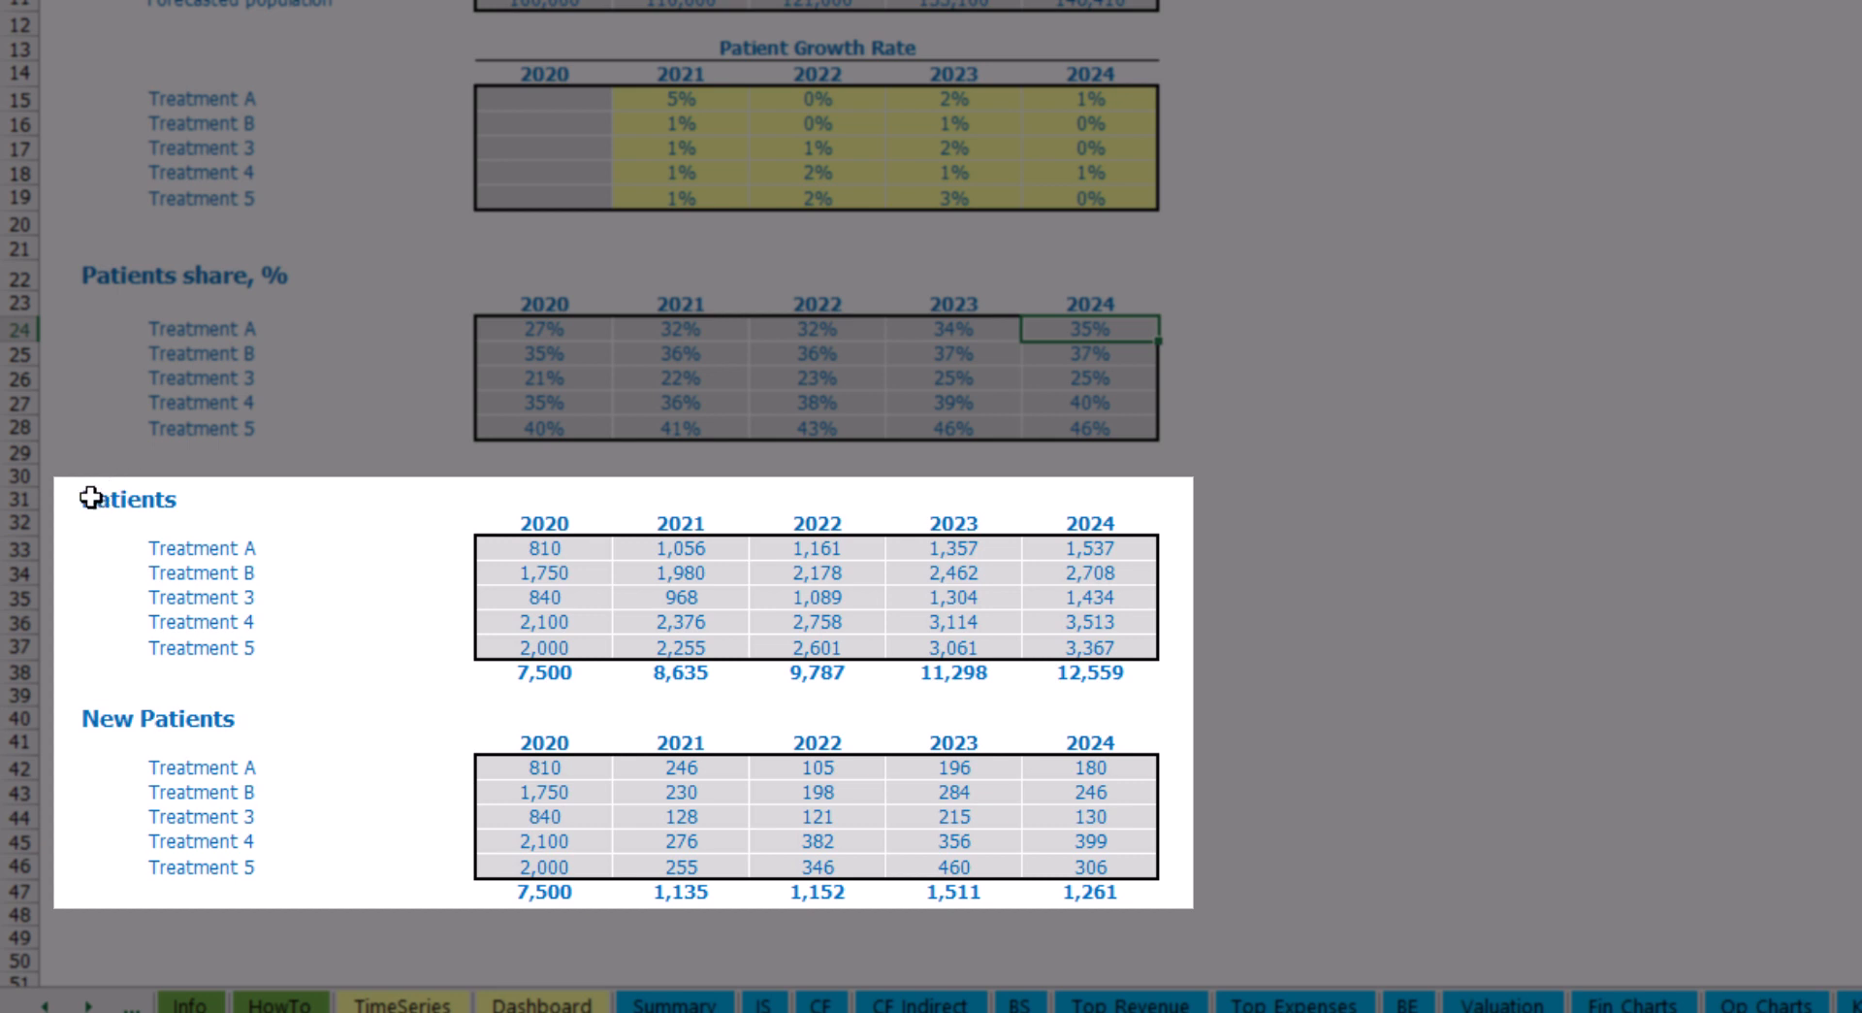
Review the Patients and New Patients tables on the Revenue Assumptions sheet, including the 2020 patient total
drag(90, 496, 1086, 866)
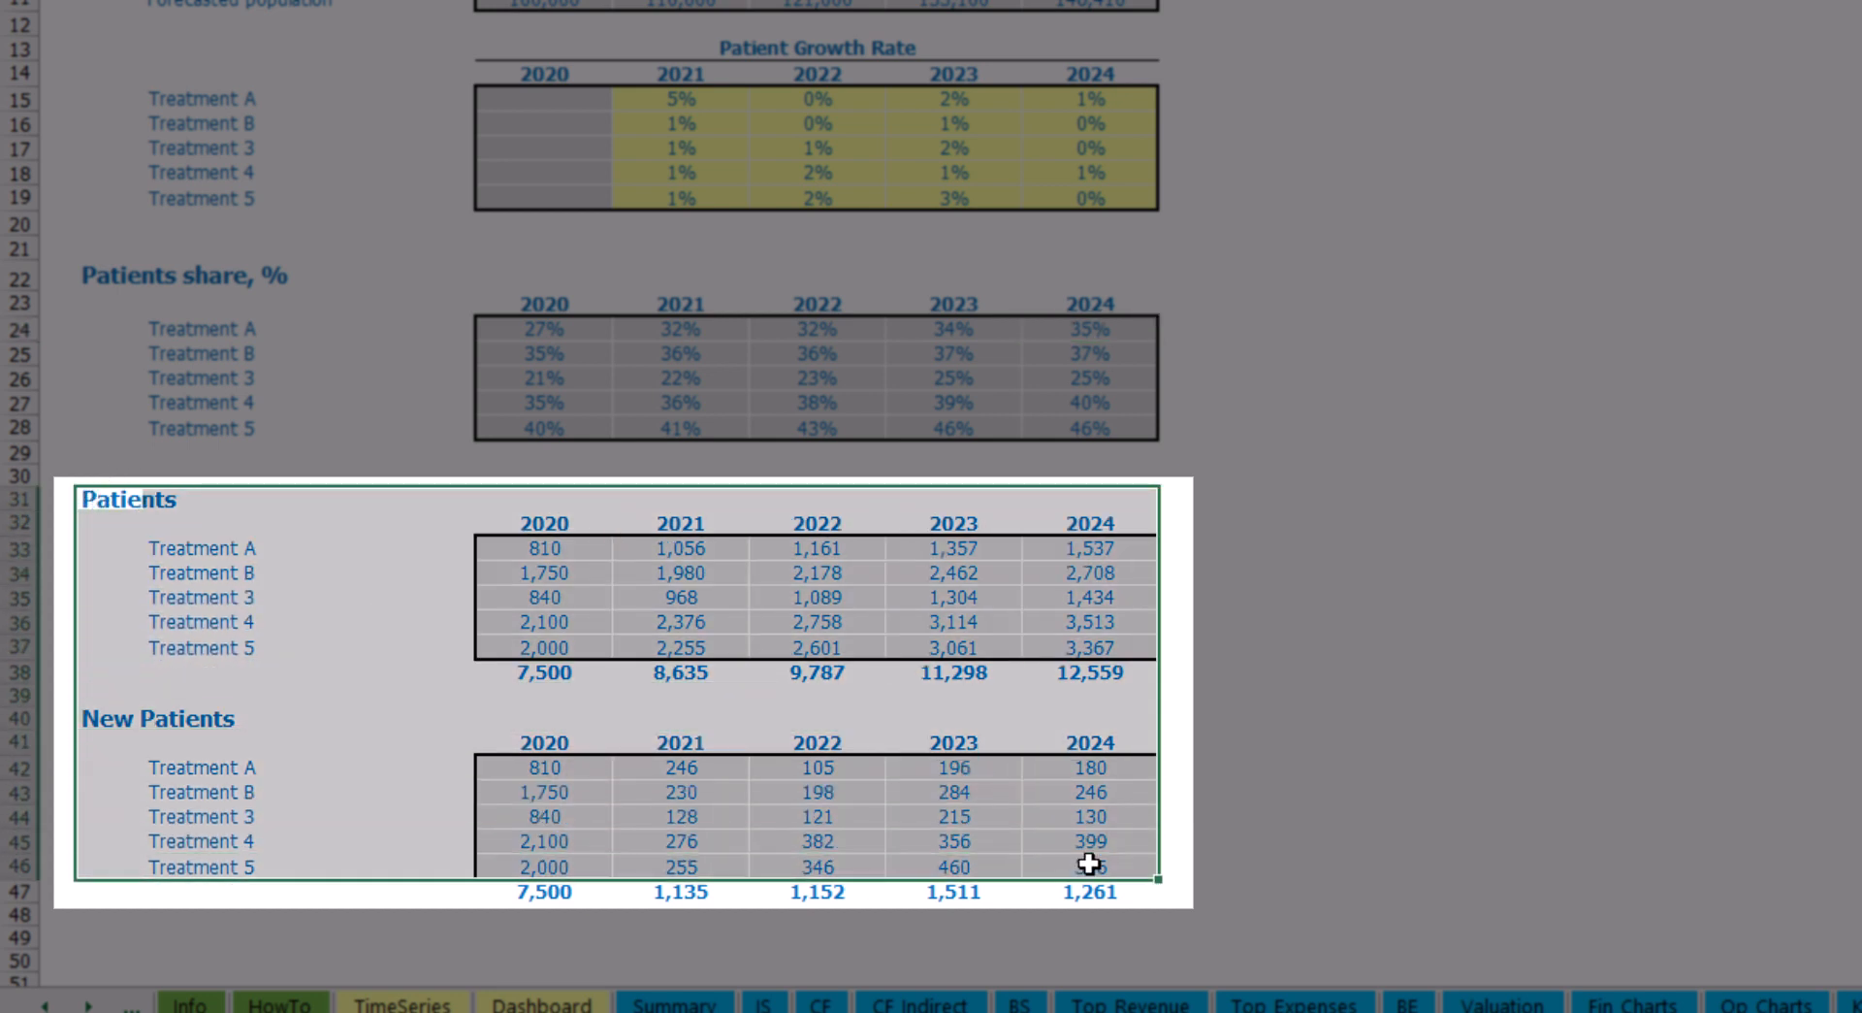
click(1343, 546)
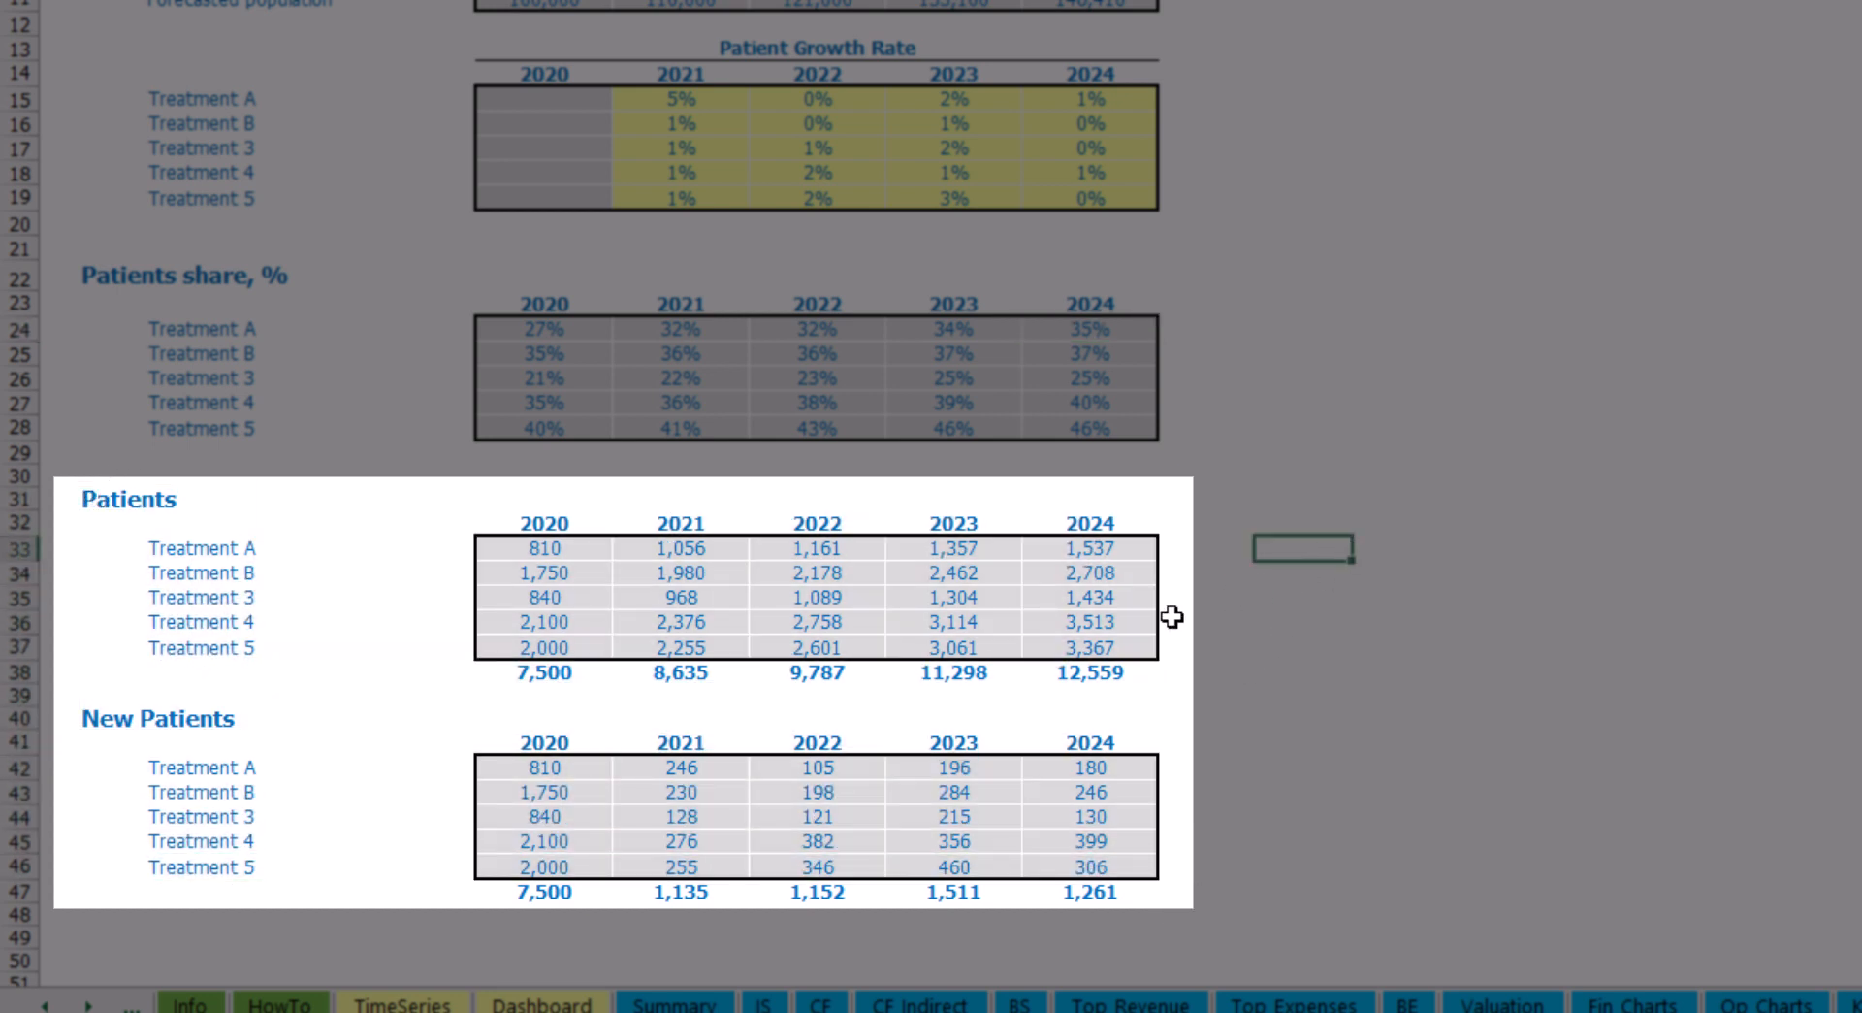
double_click(558, 677)
key(Escape)
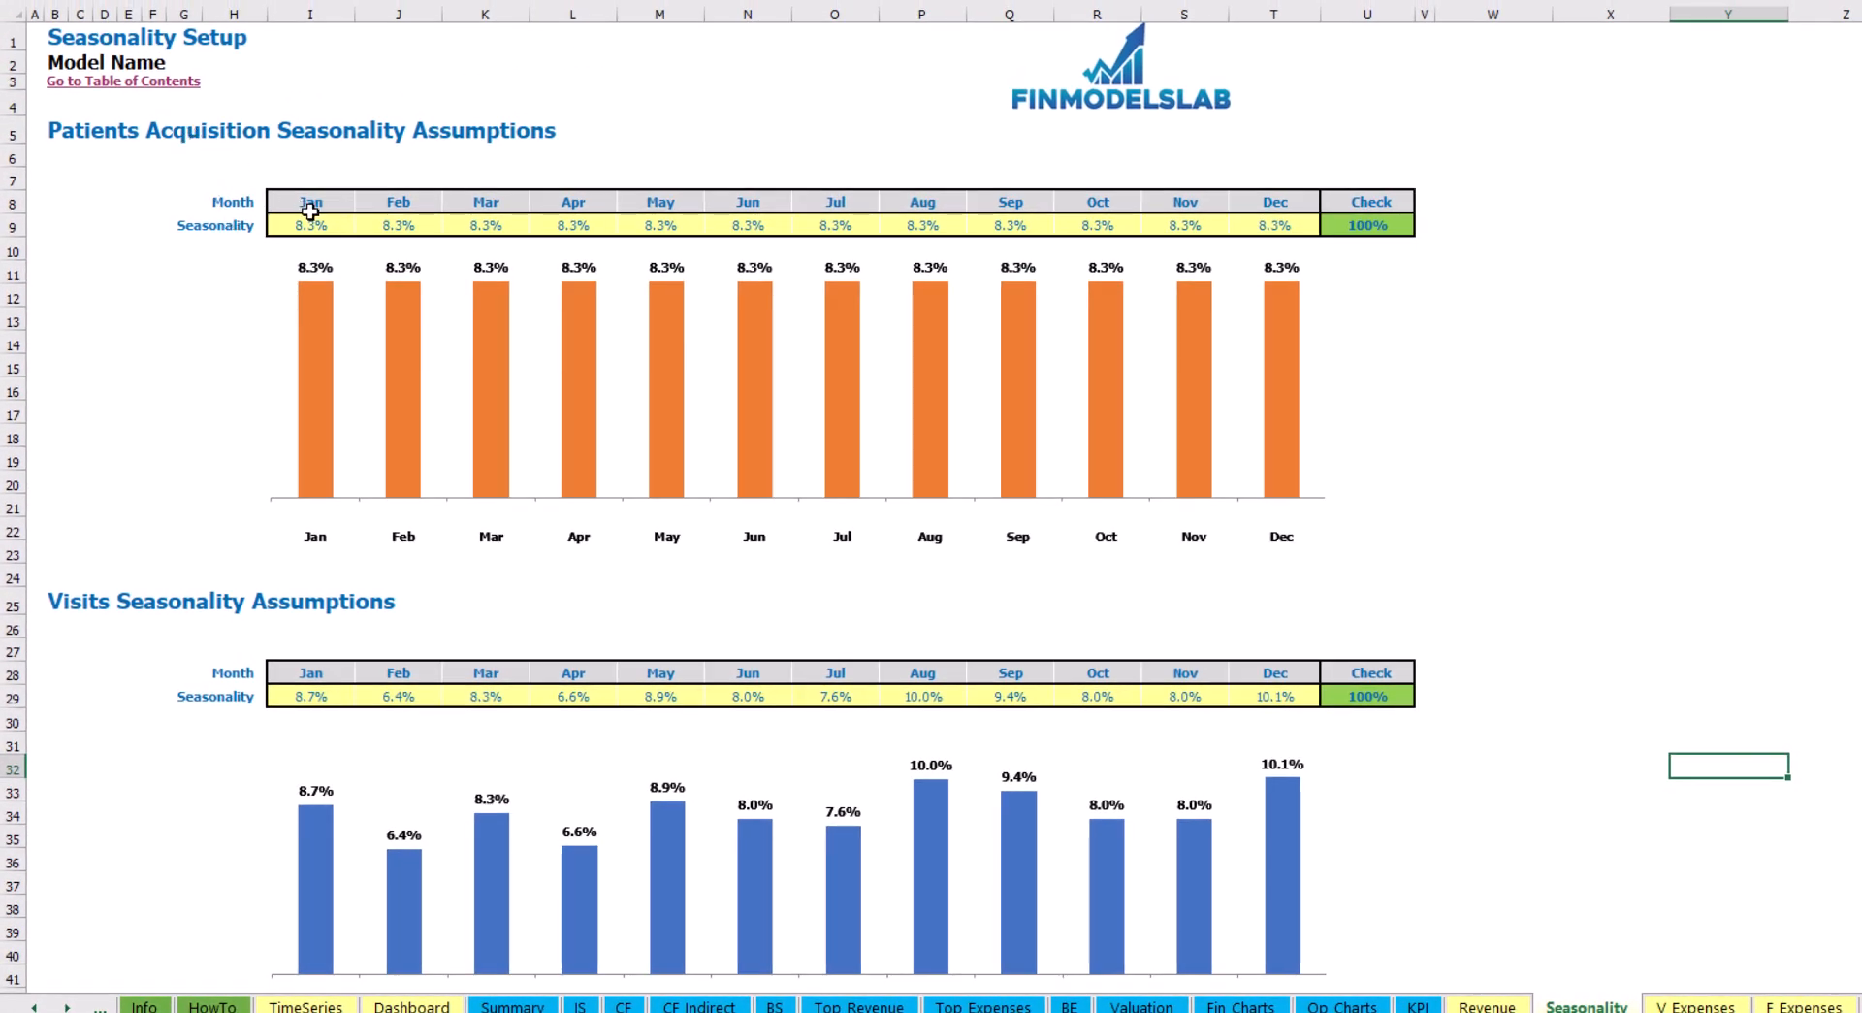
Review the January to December patient acquisition seasonality factors, then return to the Dashboard sheet
drag(312, 223, 1262, 226)
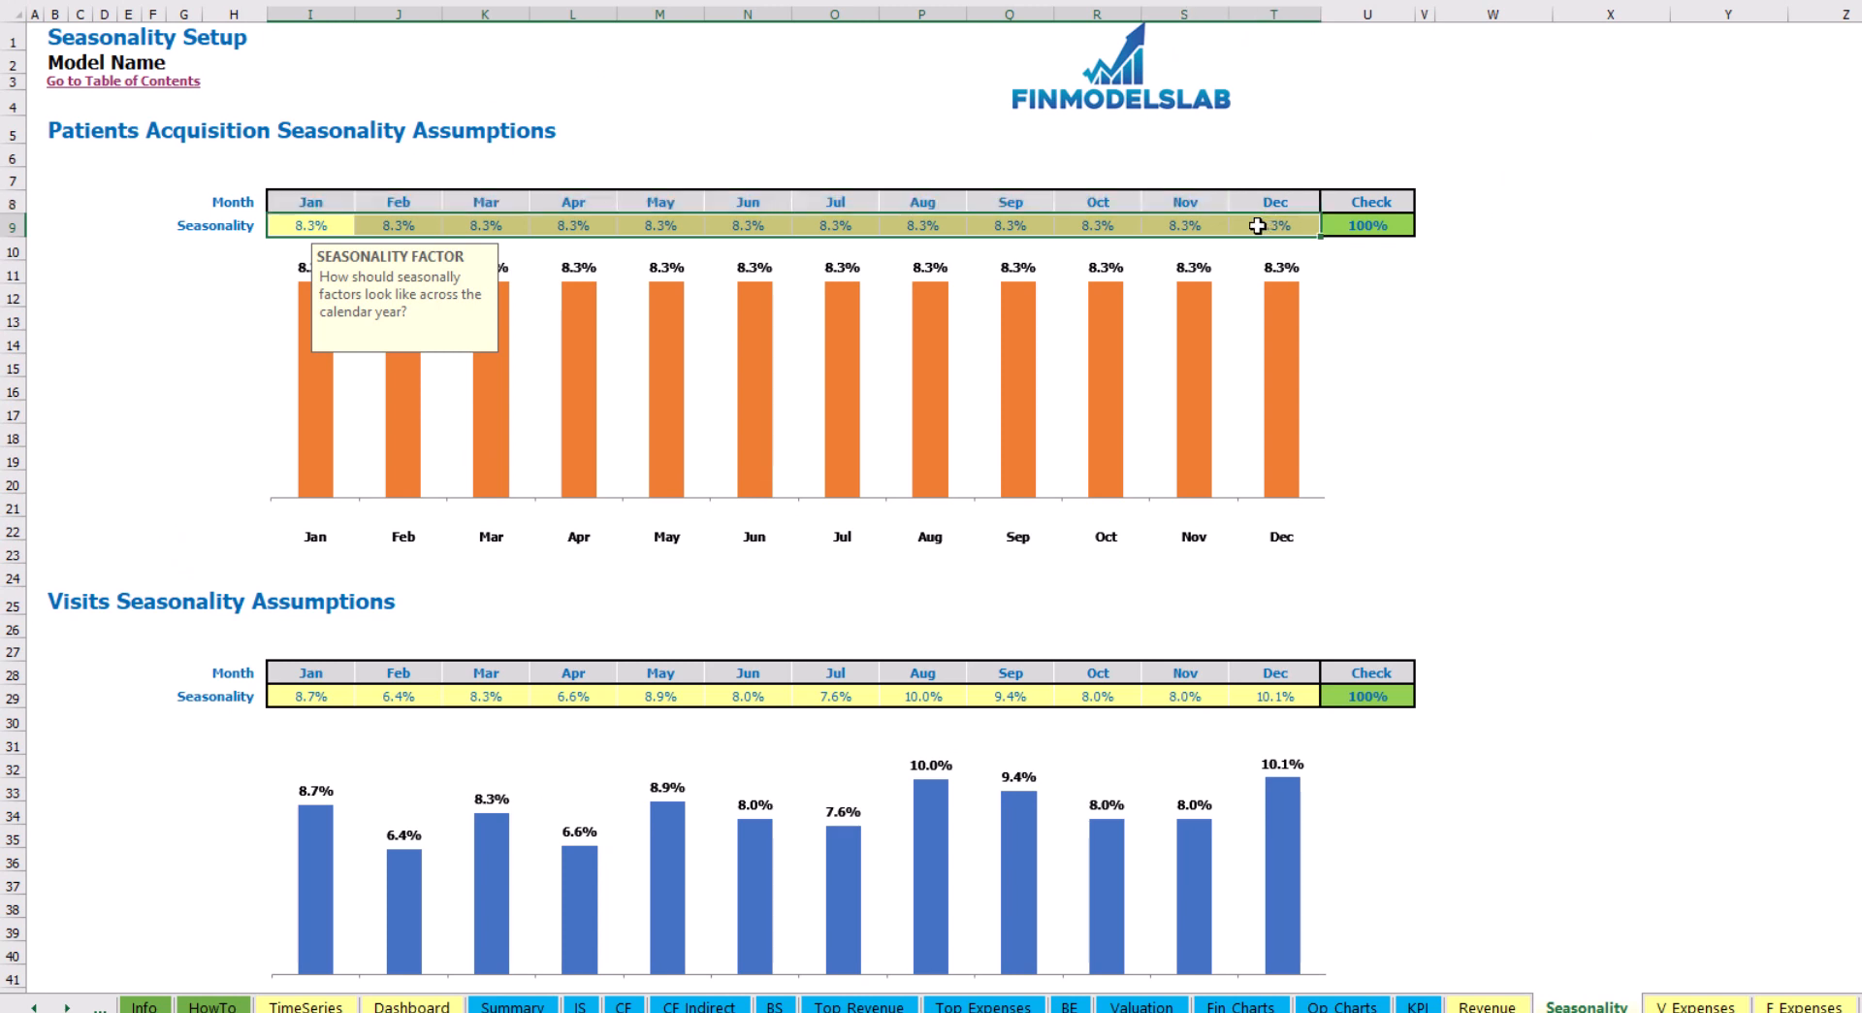
click(1648, 256)
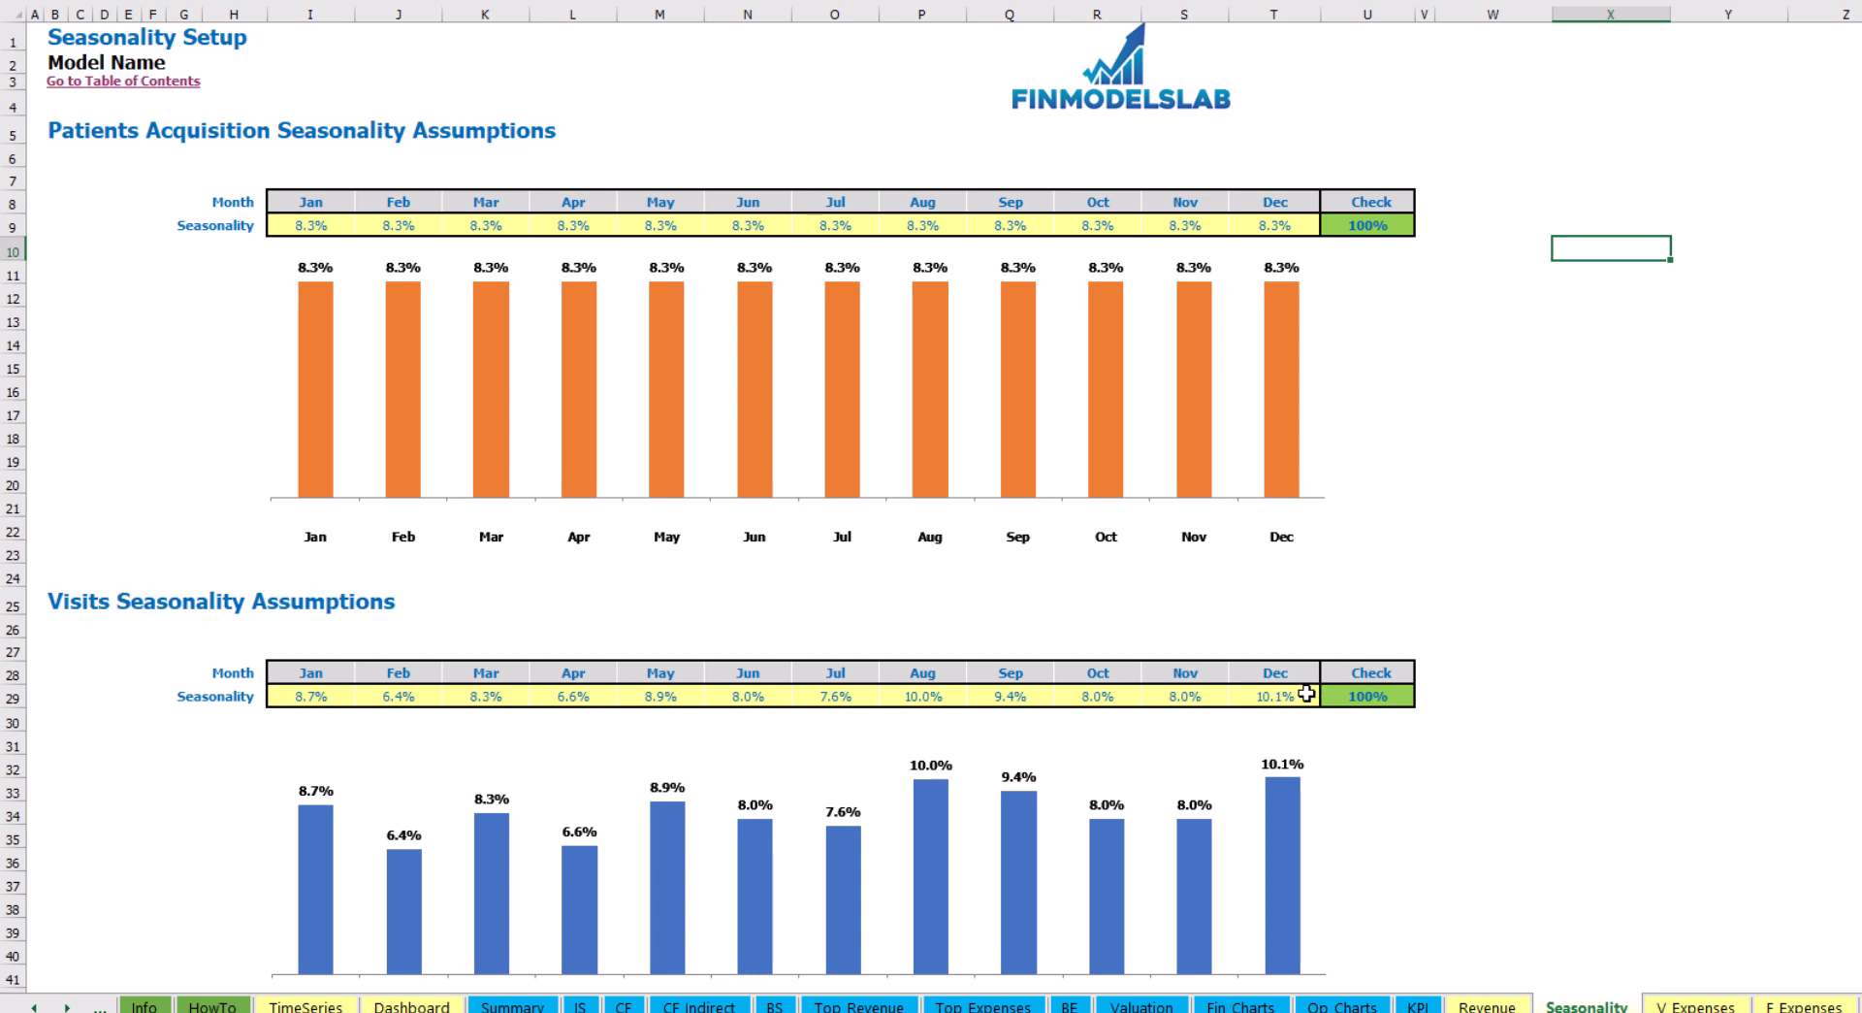
click(412, 1005)
Examine the Core Financials table on the Dashboard, from revenue down to cash
click(1855, 166)
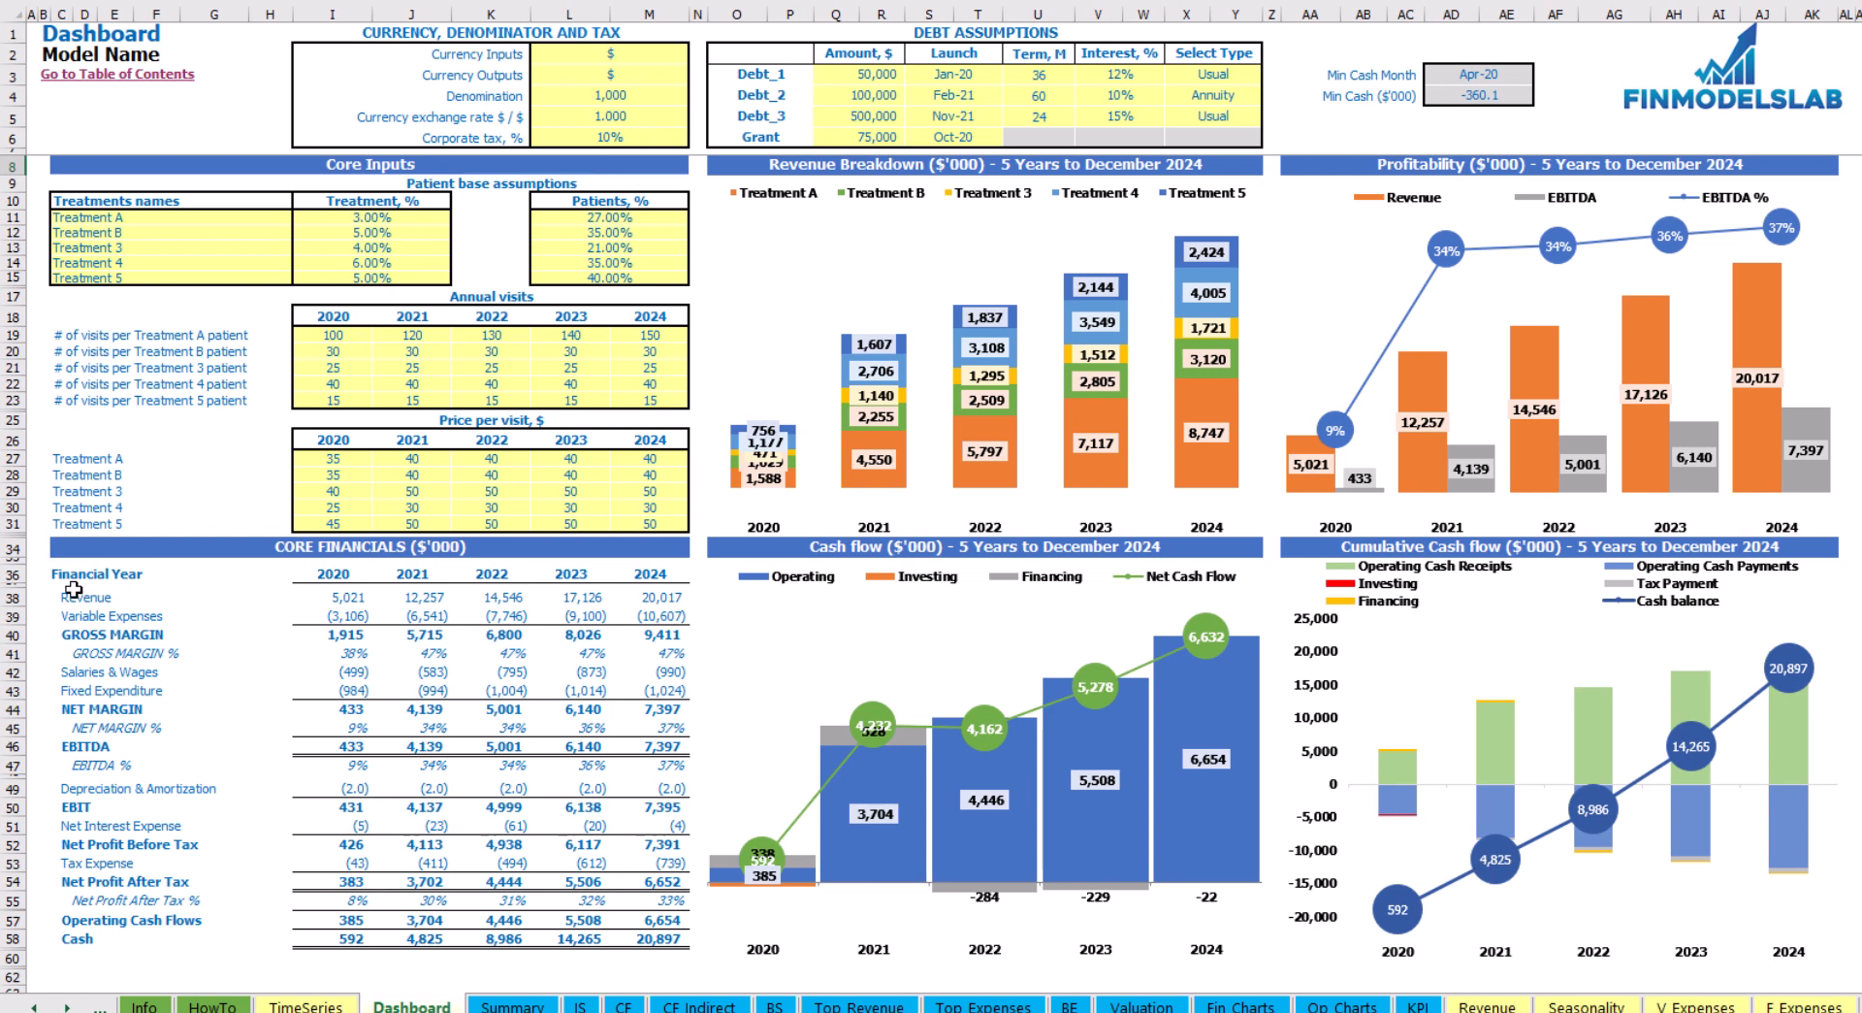
drag(73, 580, 663, 934)
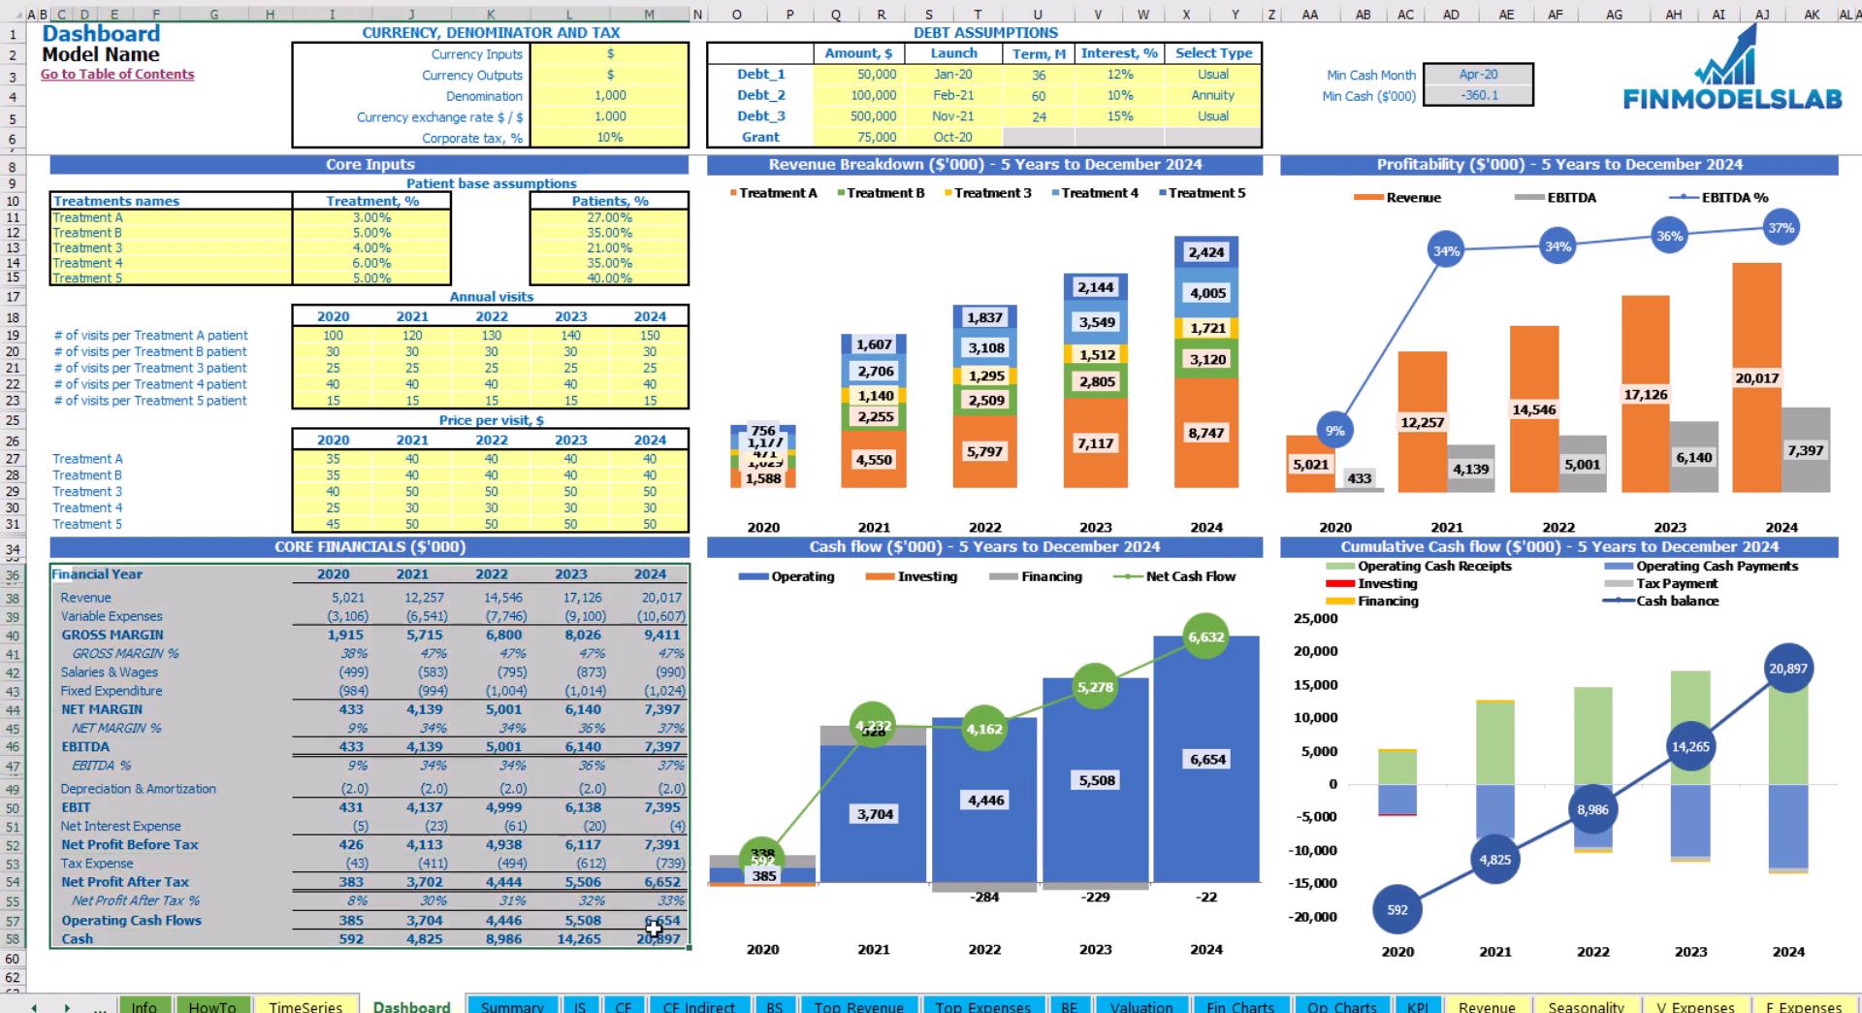
click(114, 600)
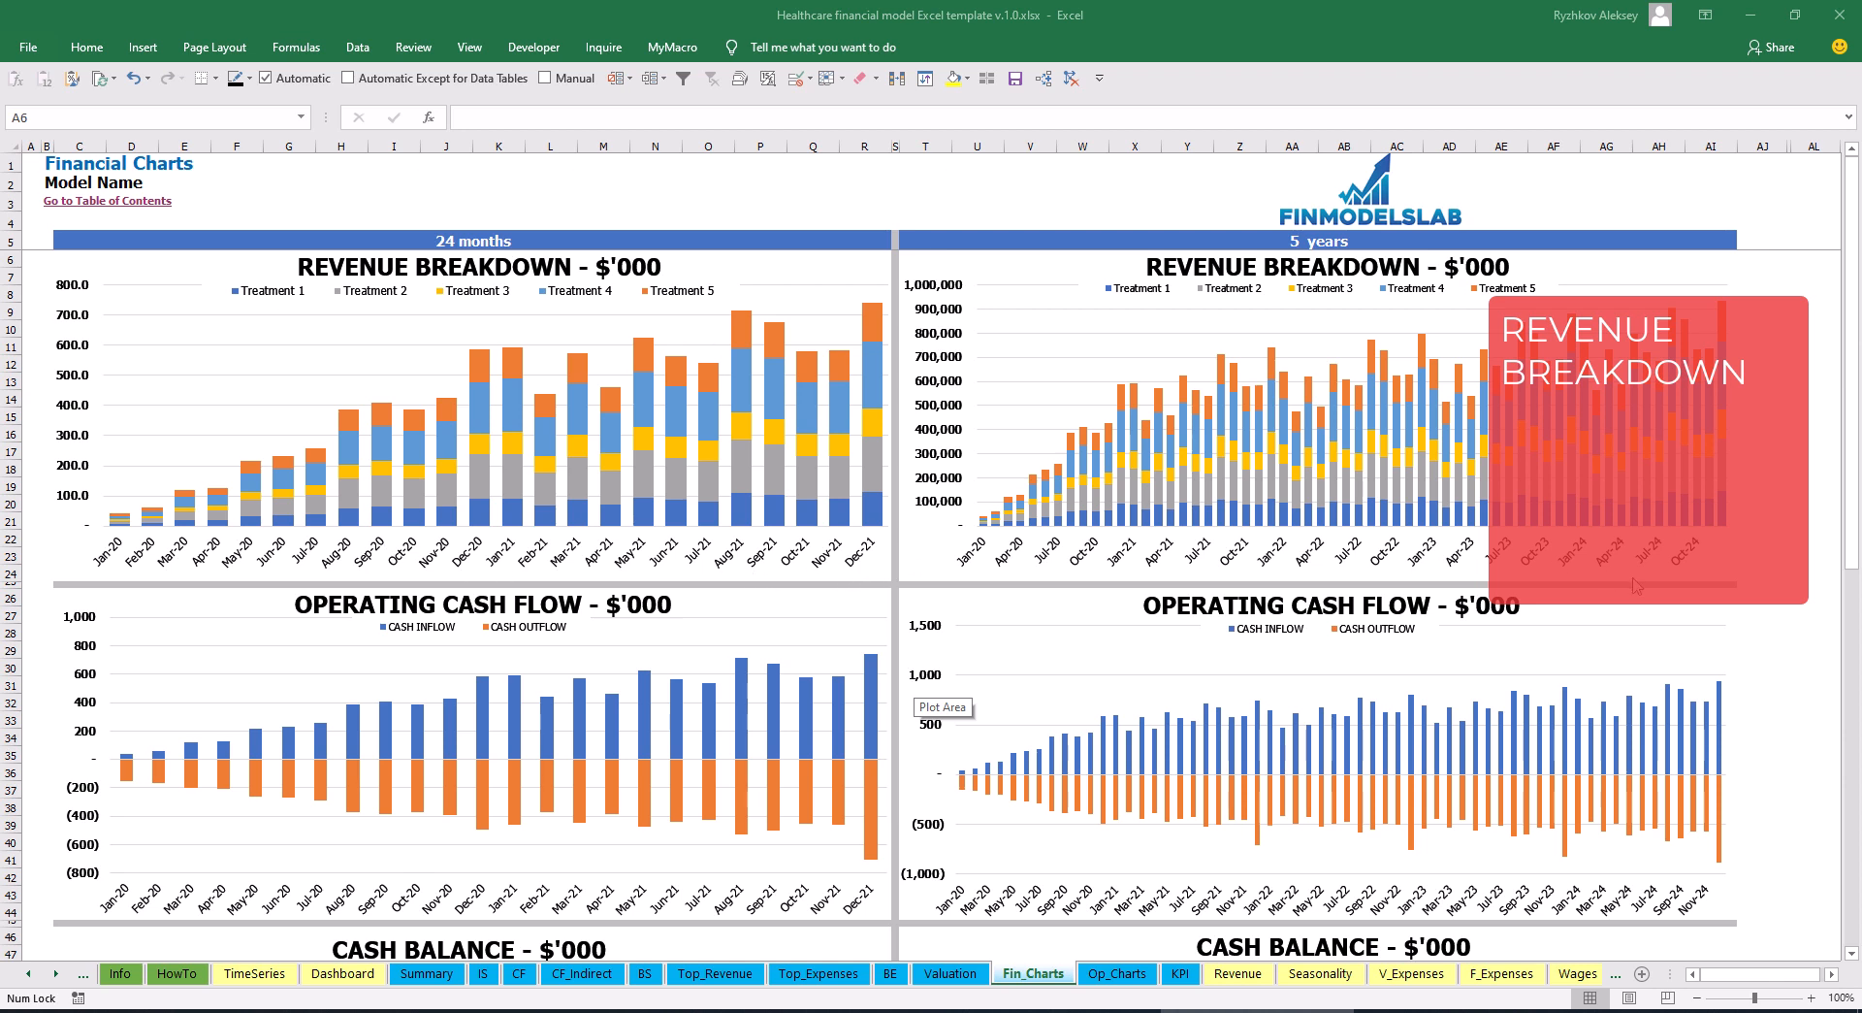
Examine the operating cash flow, cash balance and EBITDA charts on the Financial Charts sheet
scroll(594, 483, down, 3)
scroll(595, 483, down, 3)
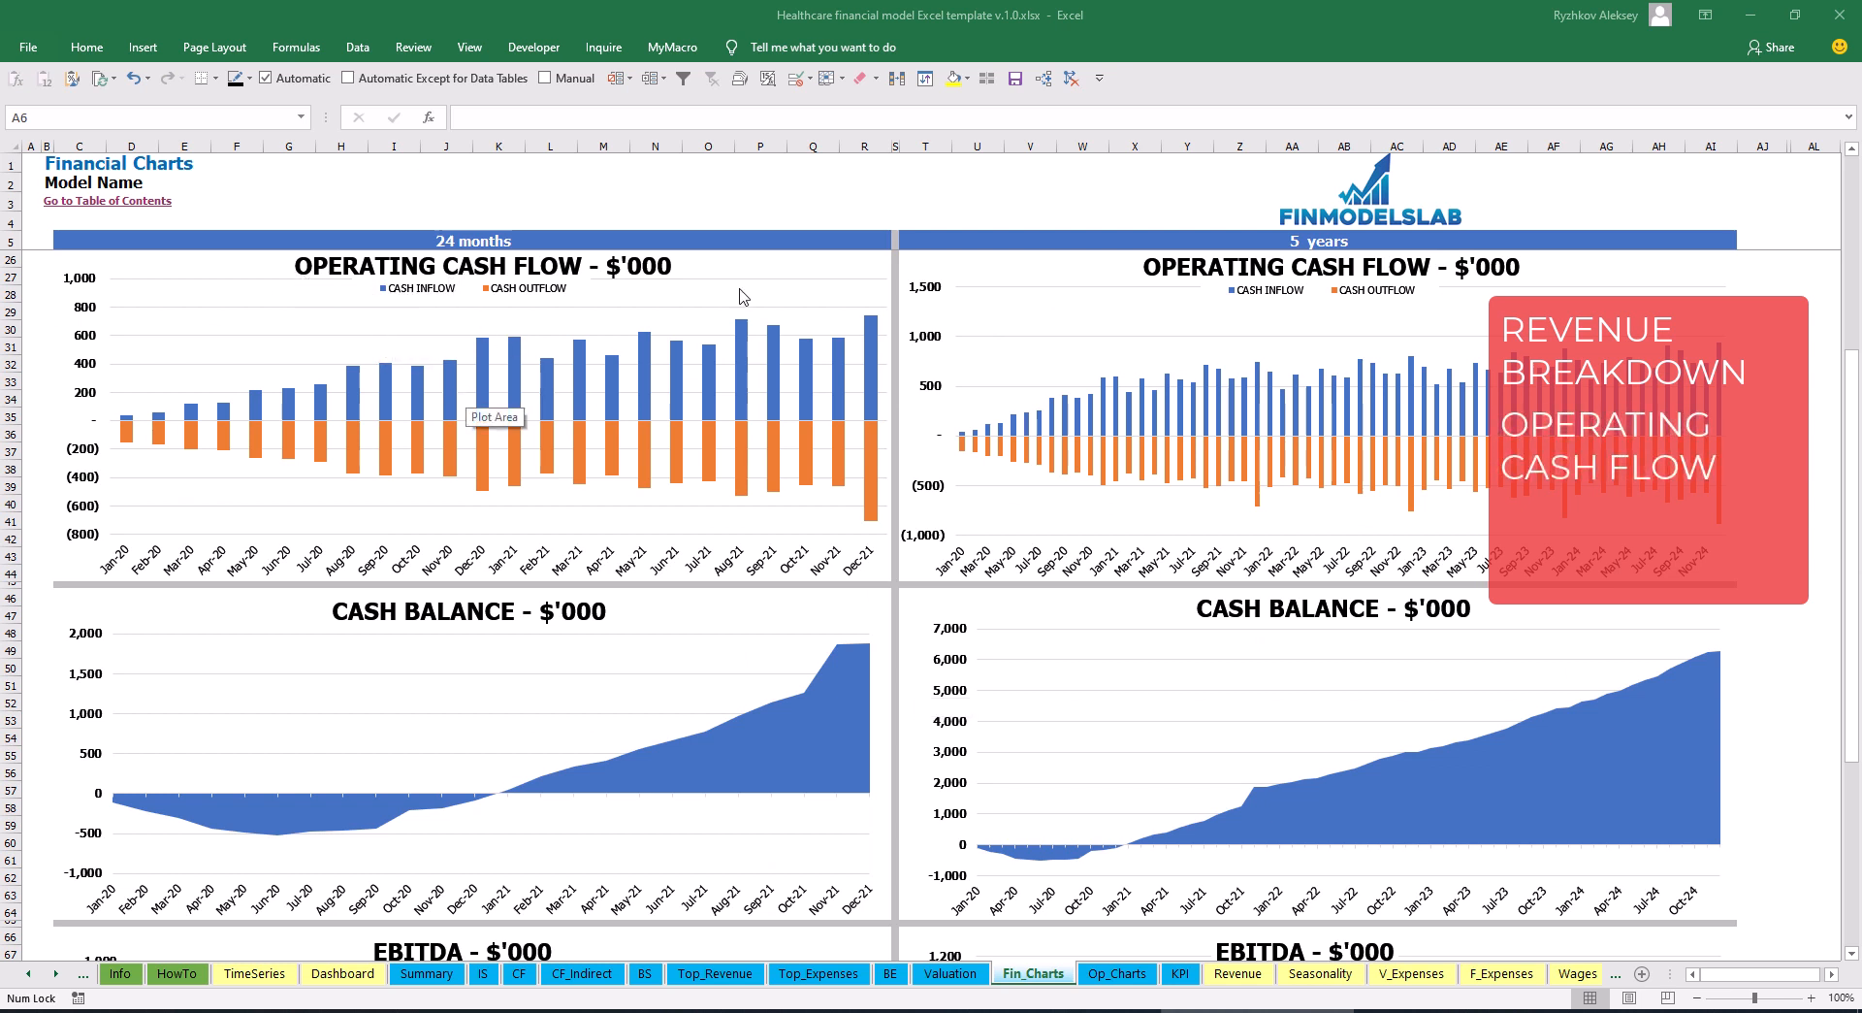
scroll(922, 408, down, 7)
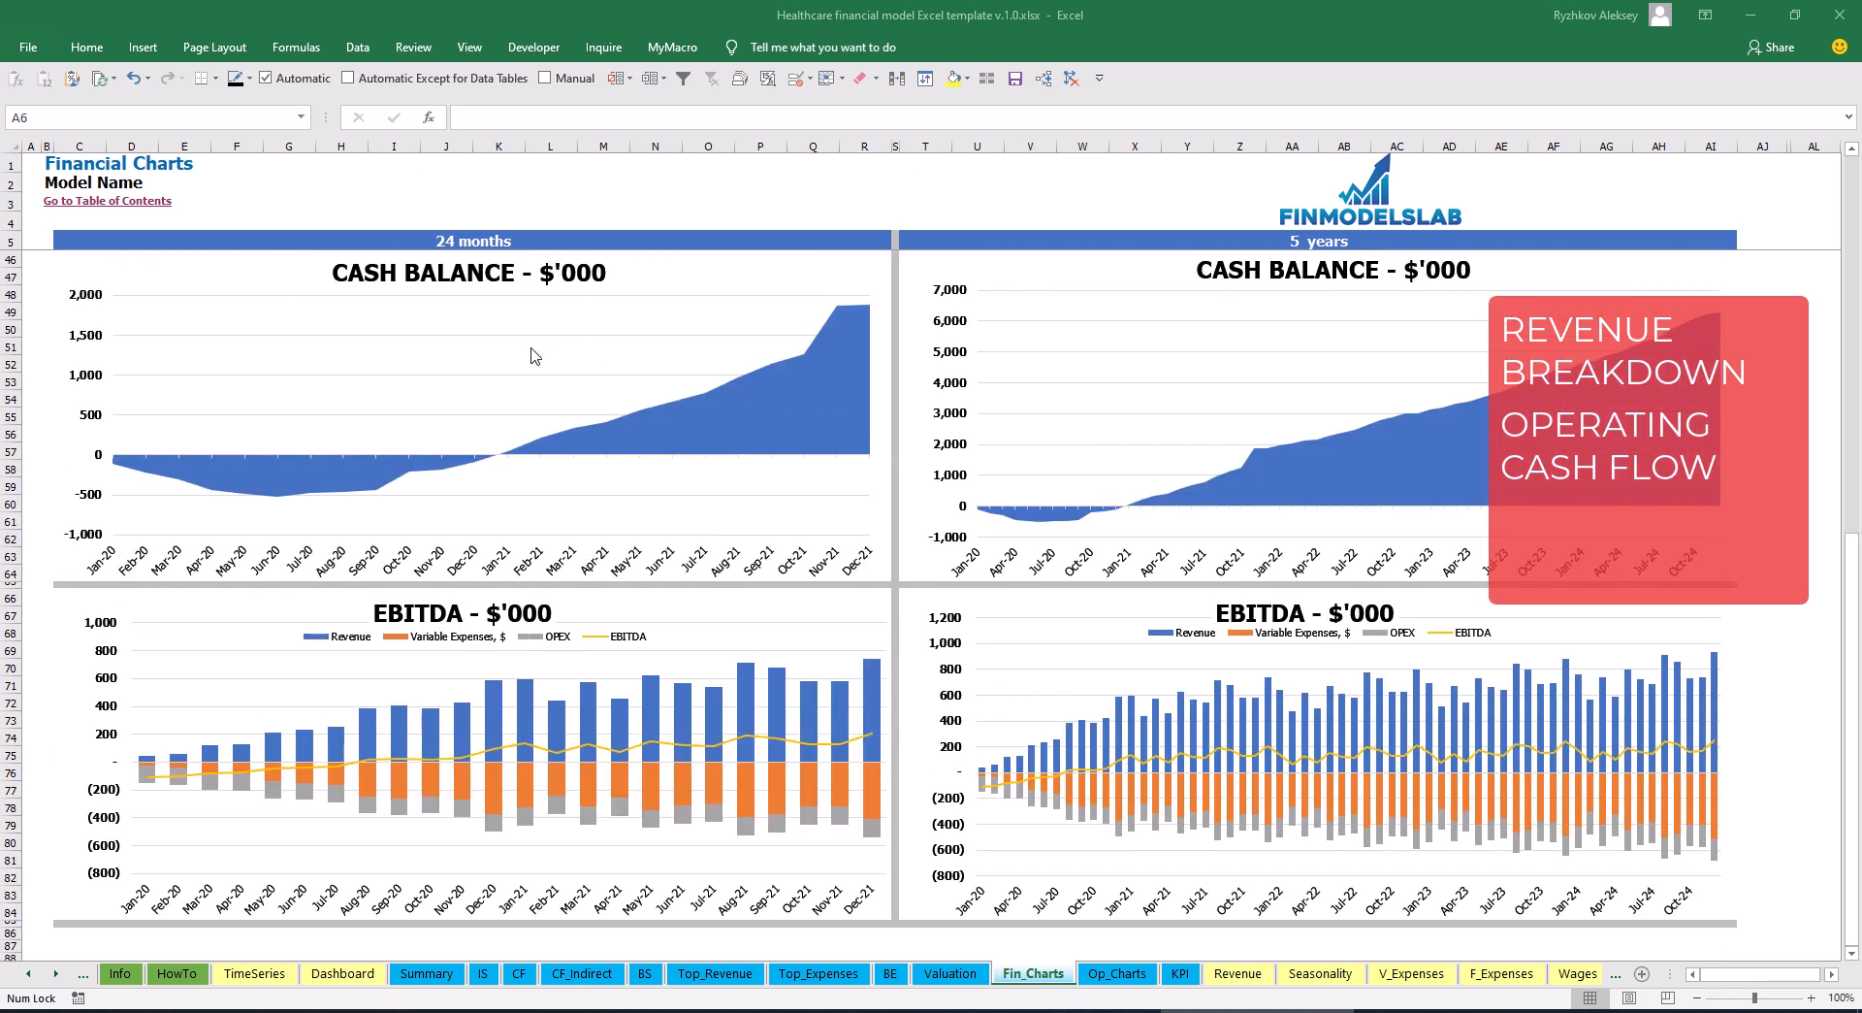
scroll(626, 332, down, 3)
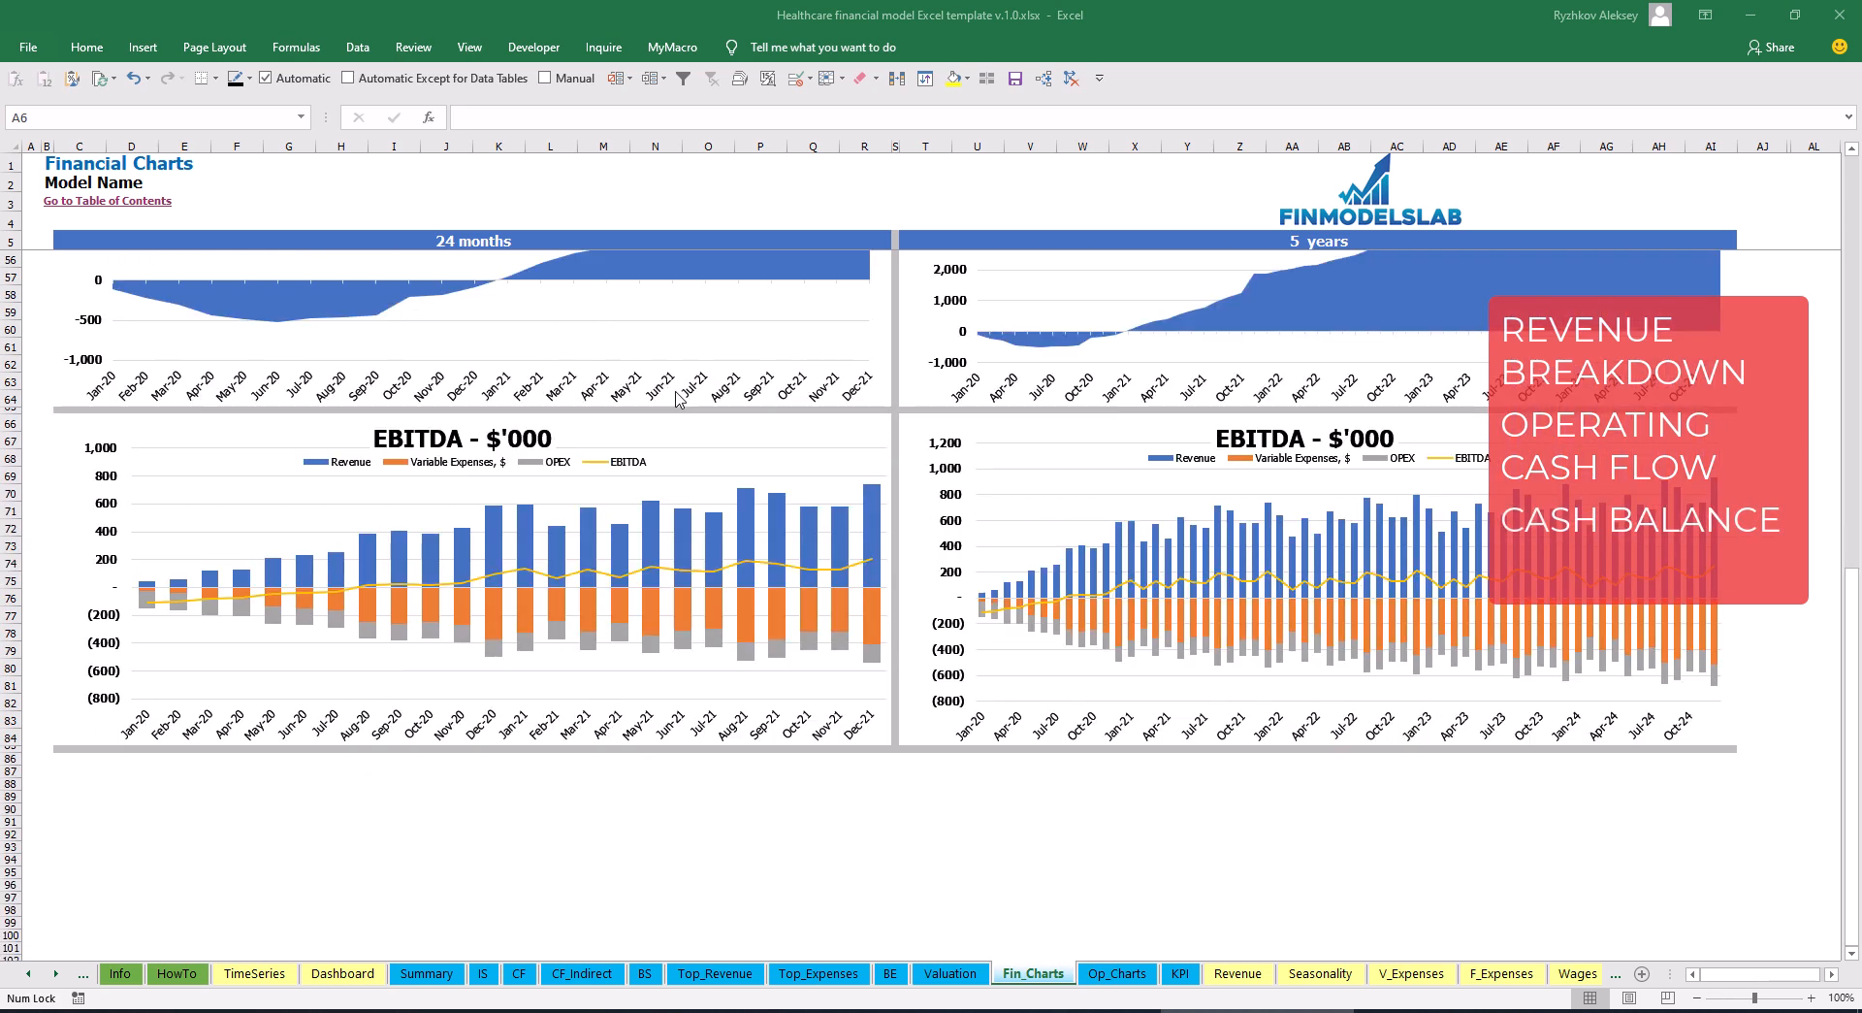
scroll(676, 400, down, 3)
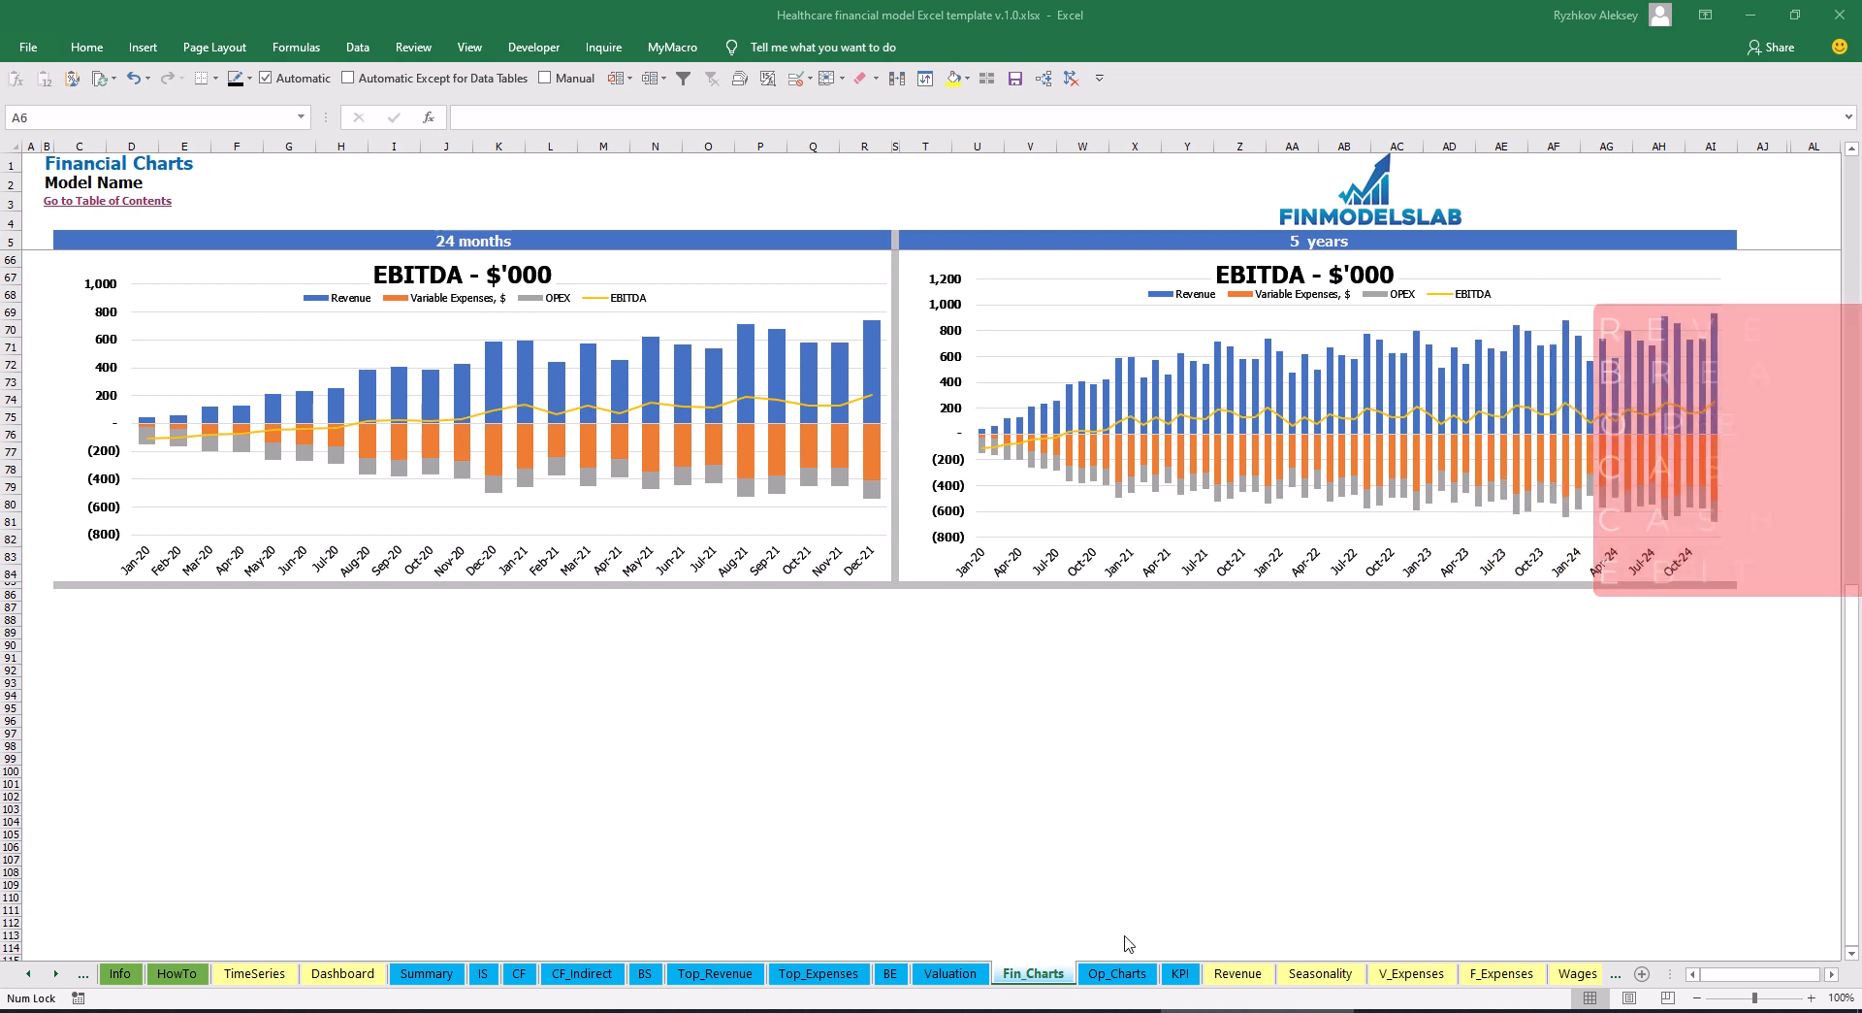
Review the clinic statistics, revenue by patient type, OPEX productivity and worker productivity charts on the Operational Charts sheet
click(1125, 974)
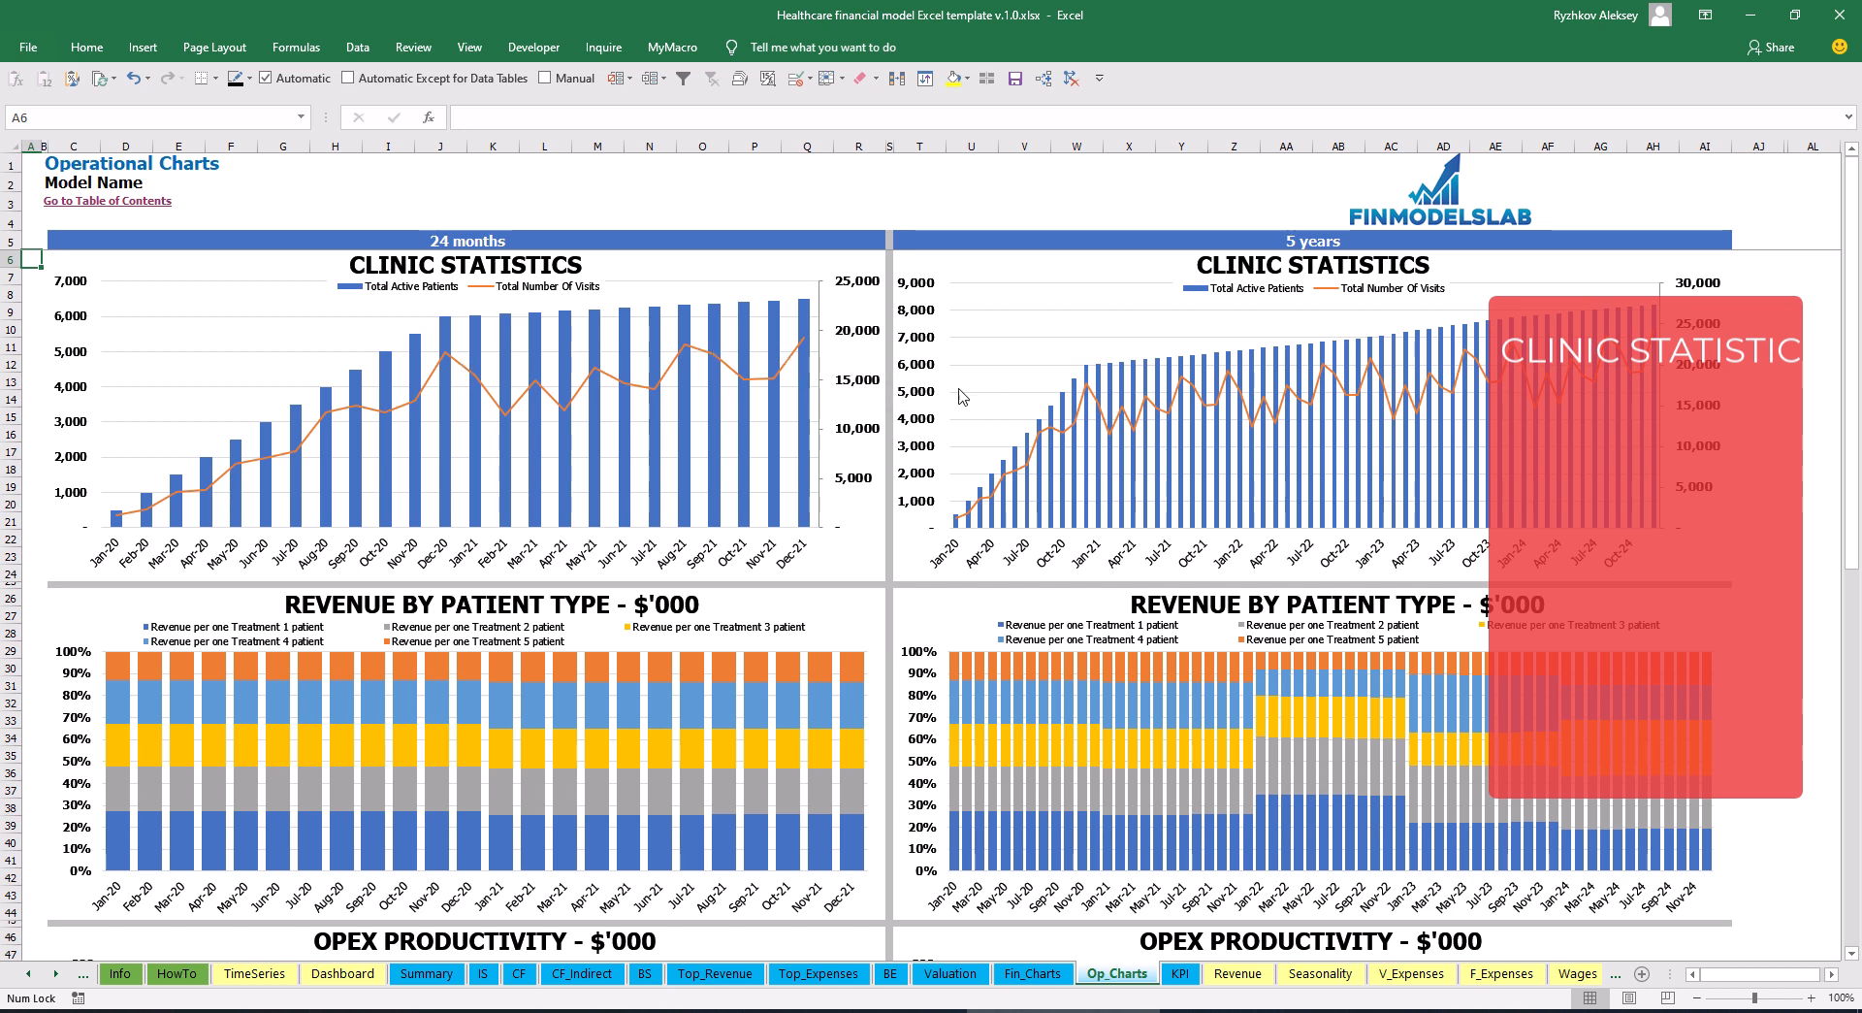
scroll(701, 556, down, 7)
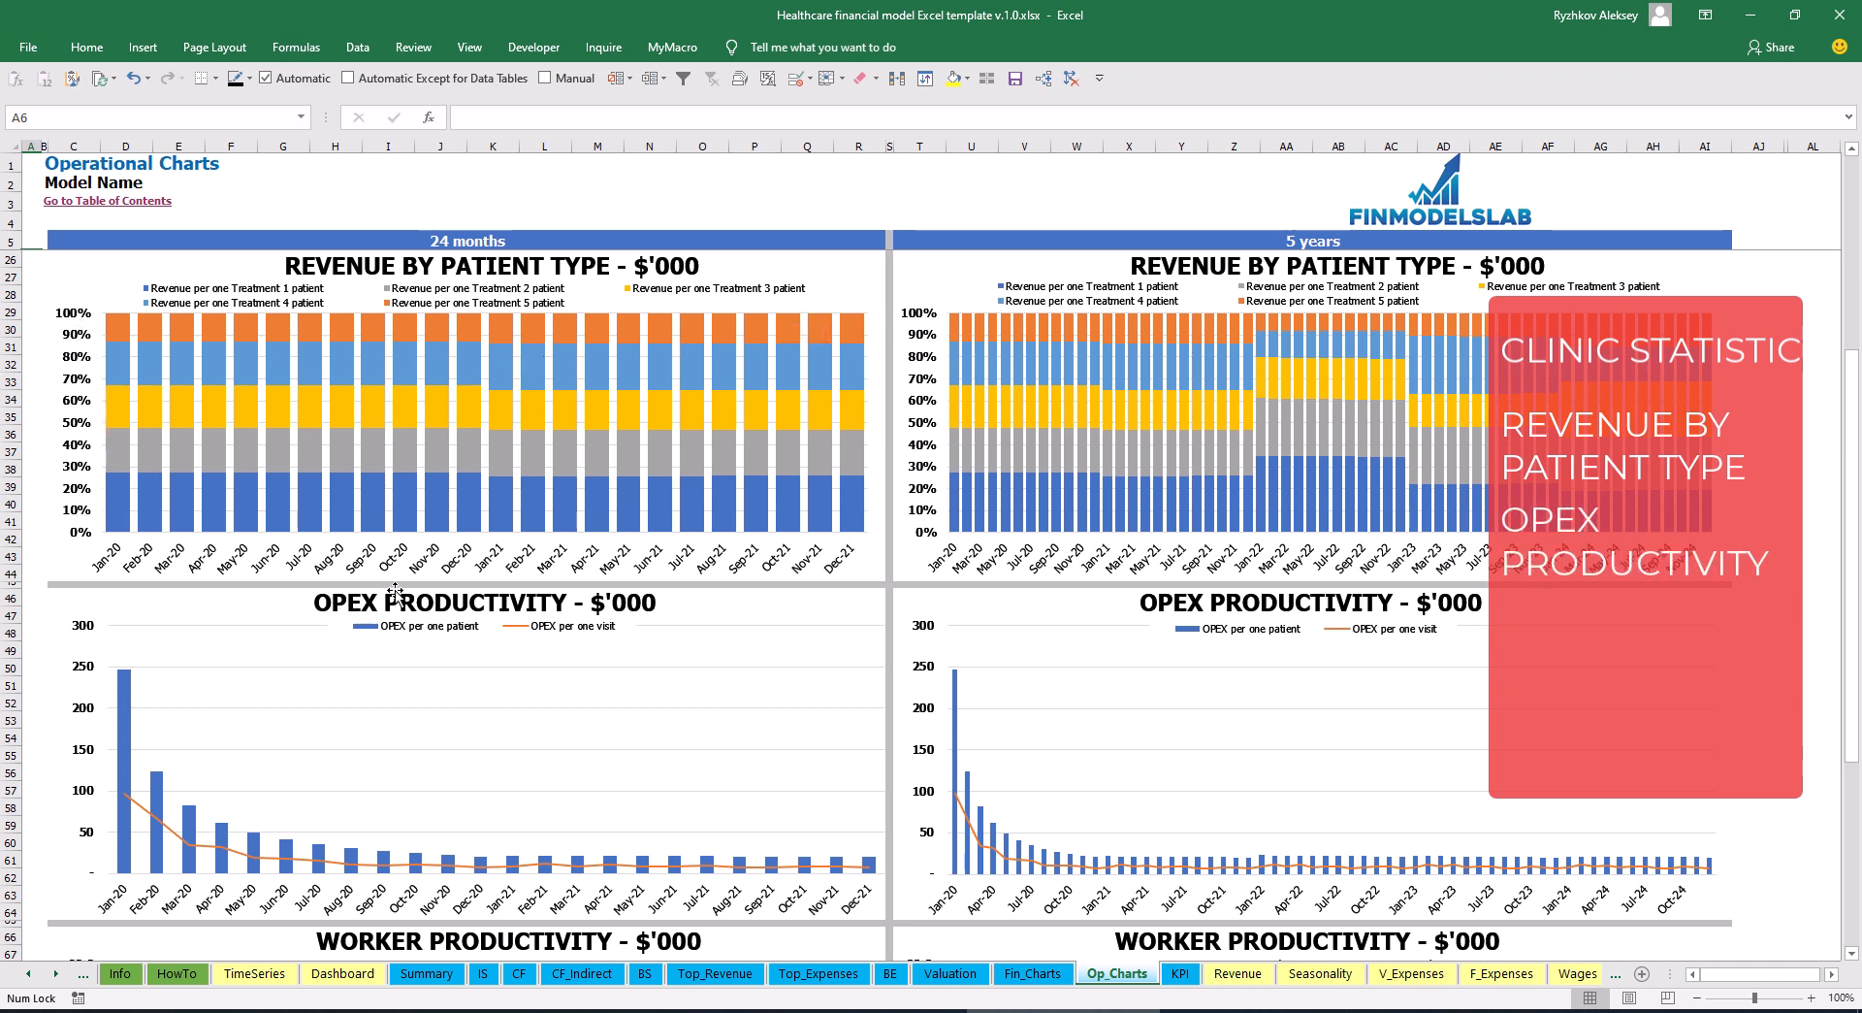
scroll(392, 593, down, 7)
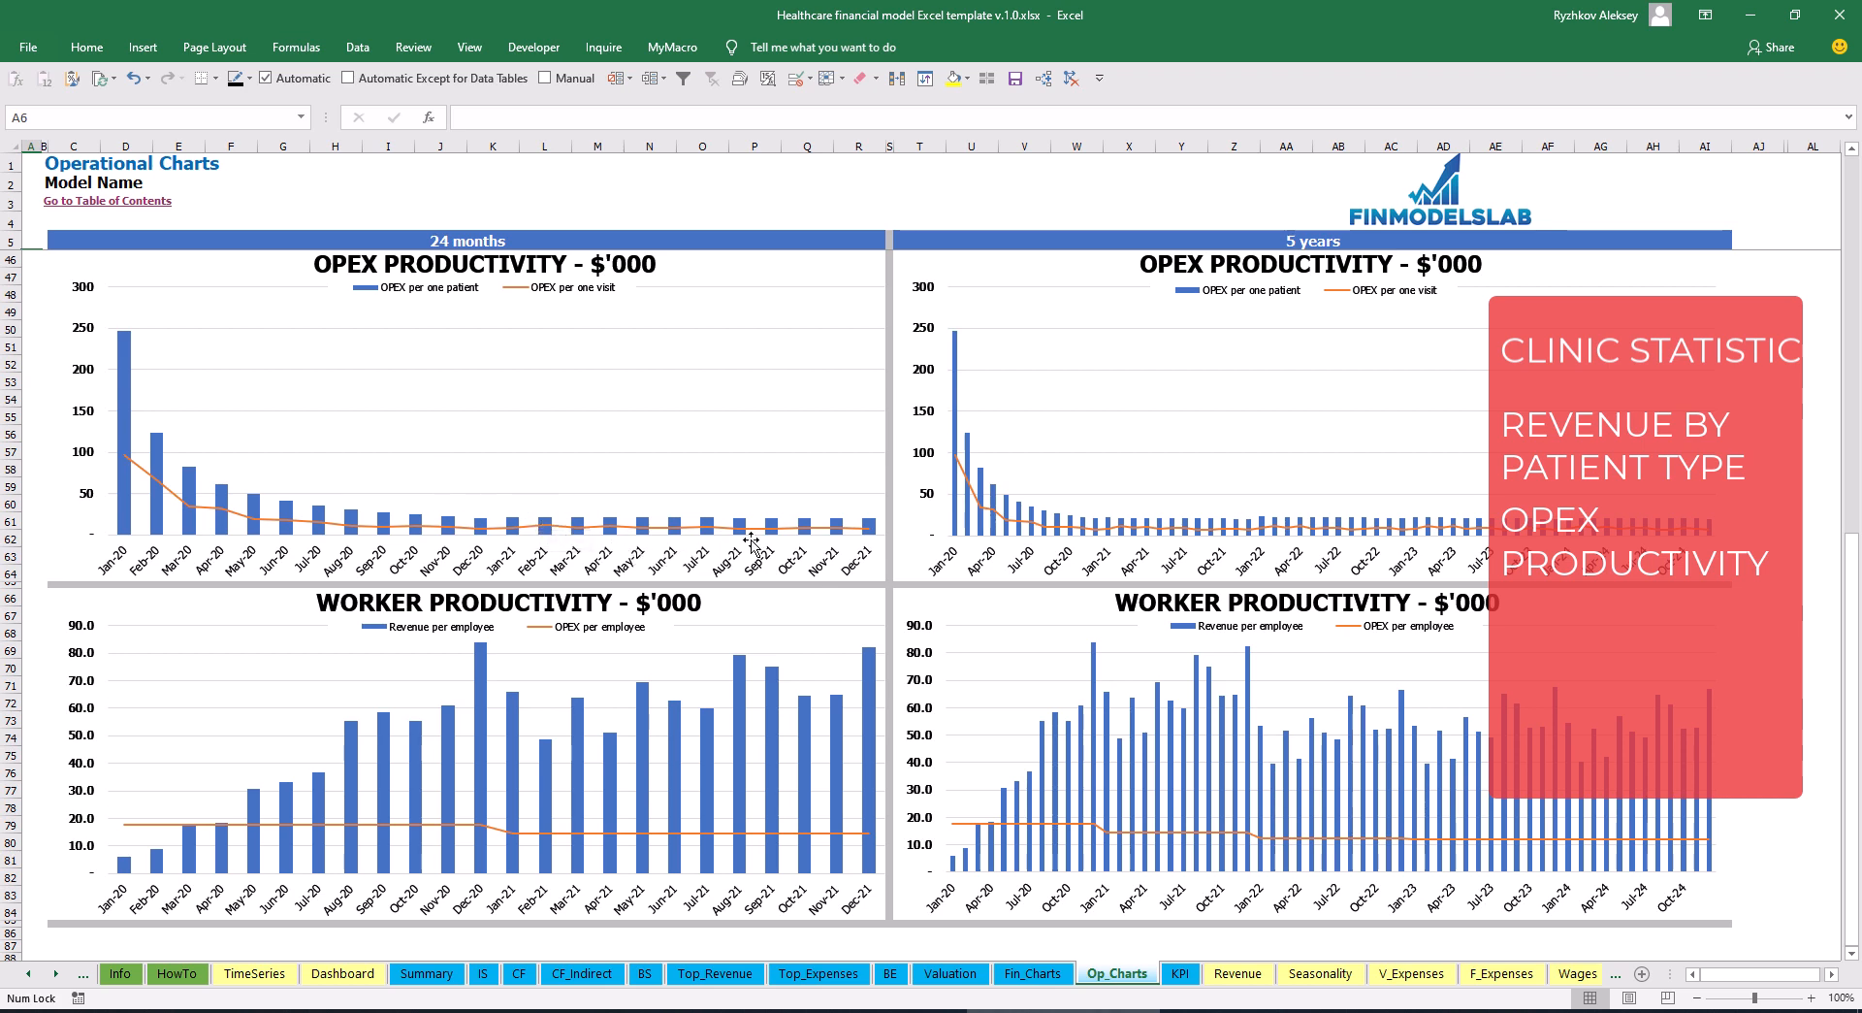
scroll(752, 540, down, 7)
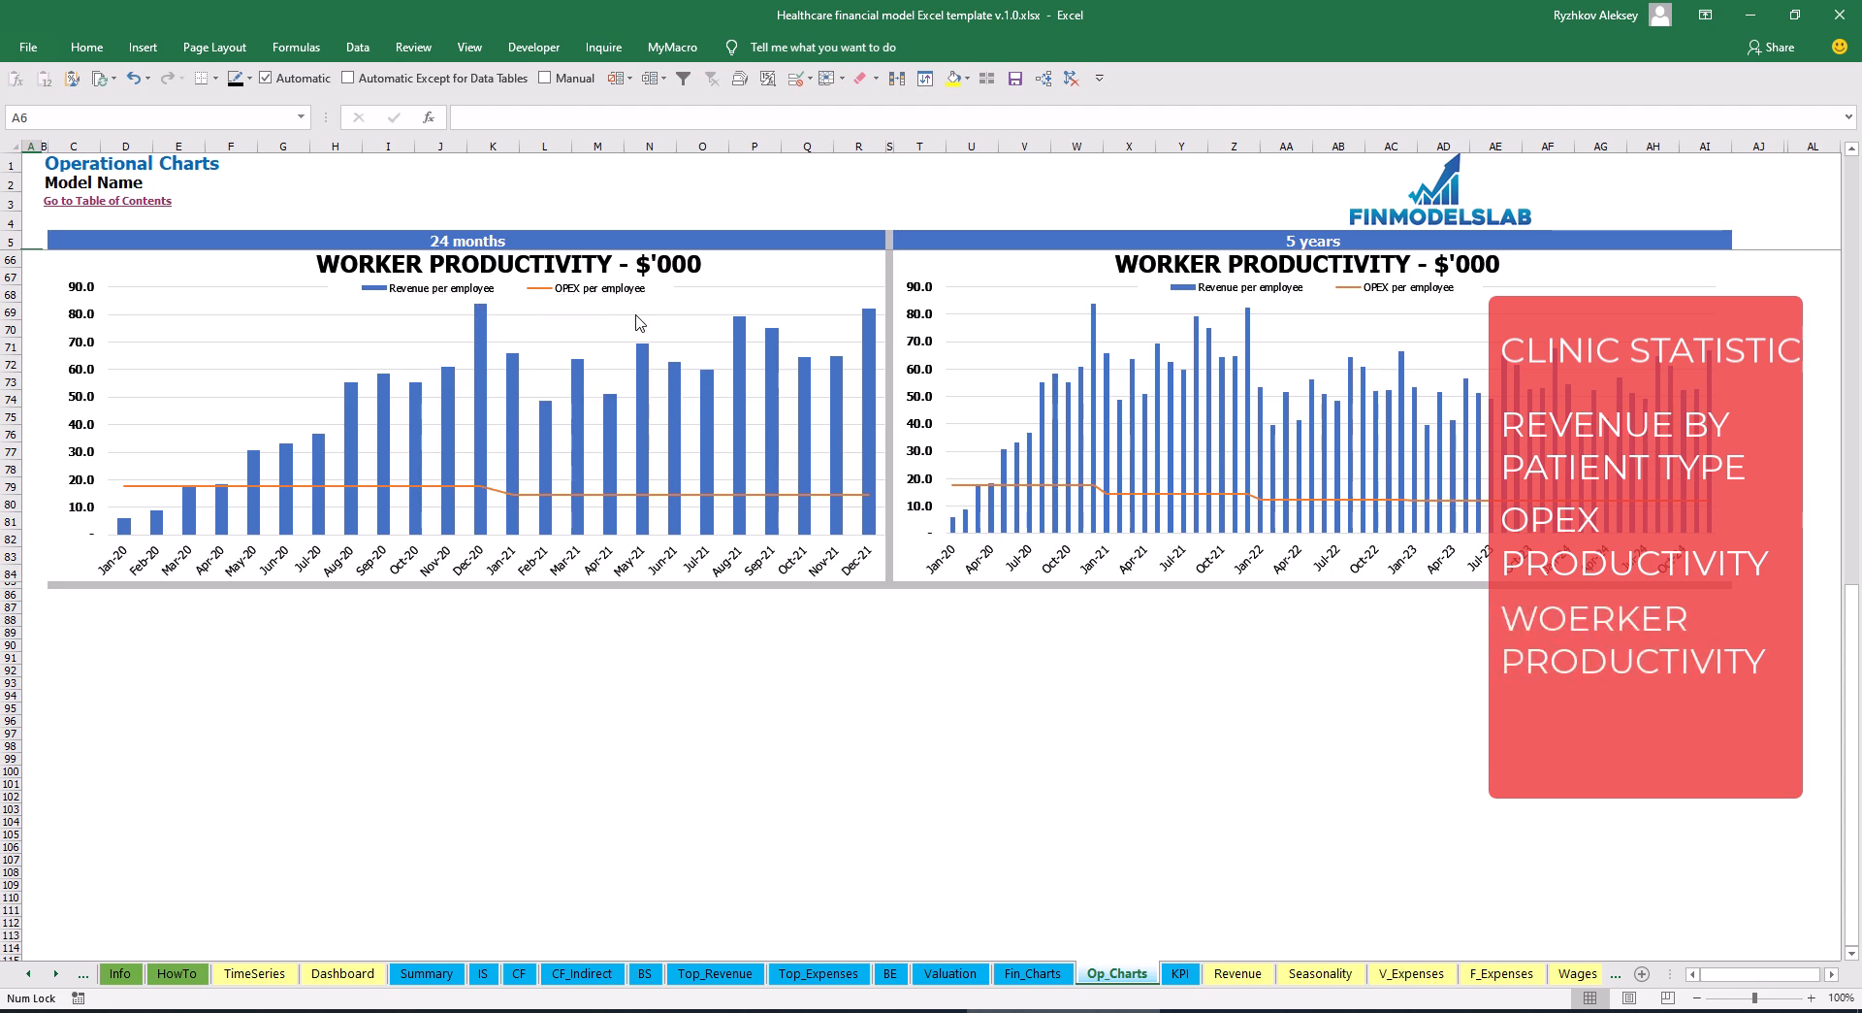
Set the industry gross margin benchmark to 70% on the KPI sheet
click(1181, 974)
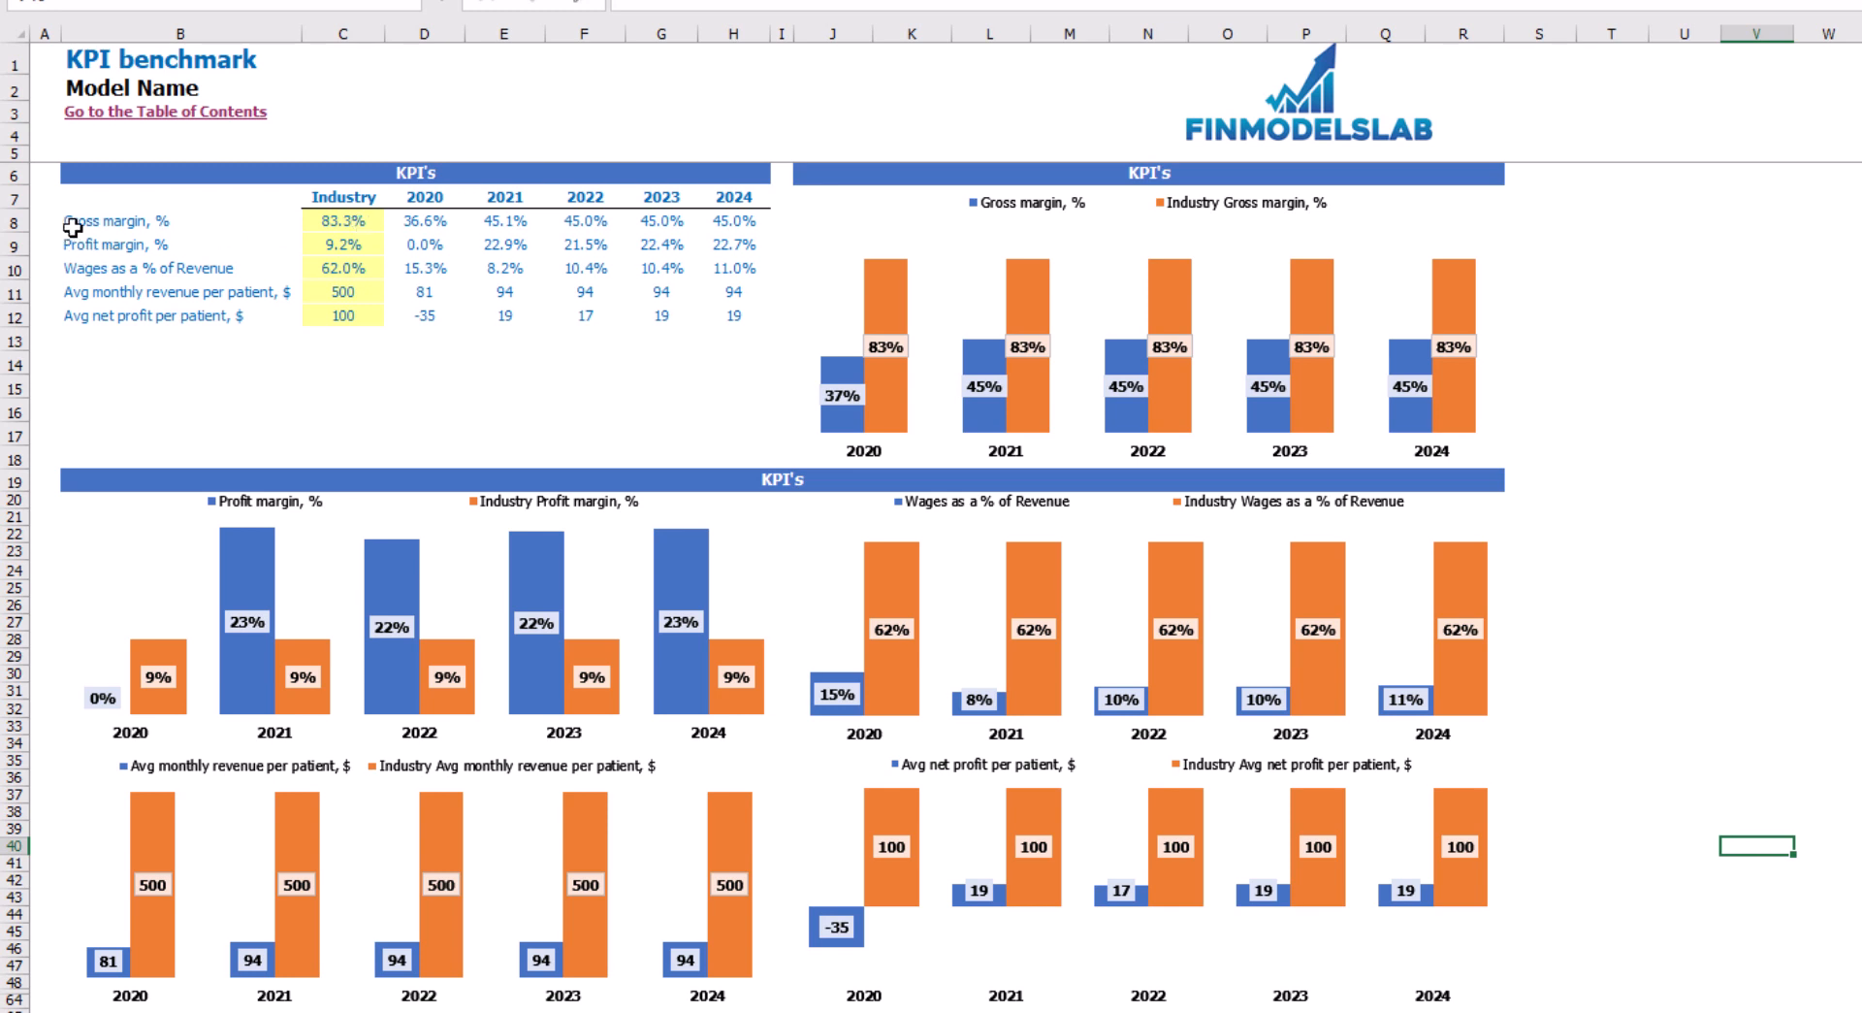
click(332, 222)
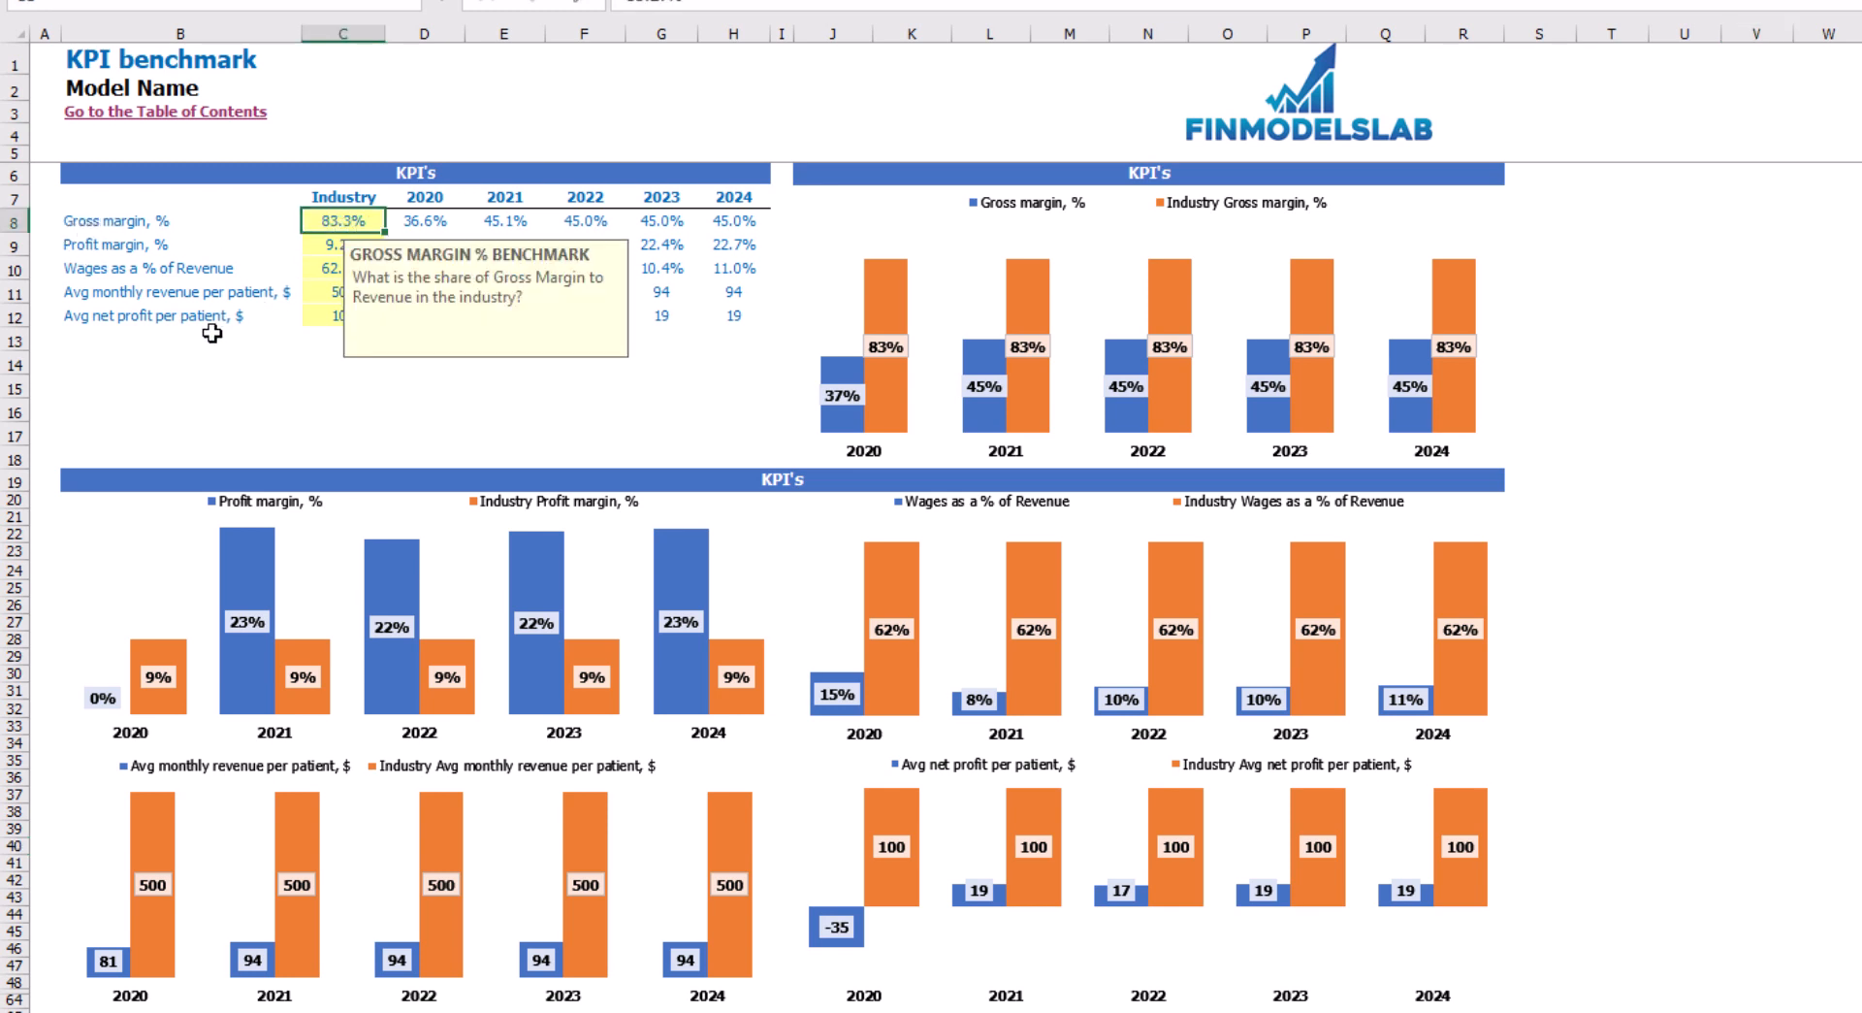
text(70)
key(Return)
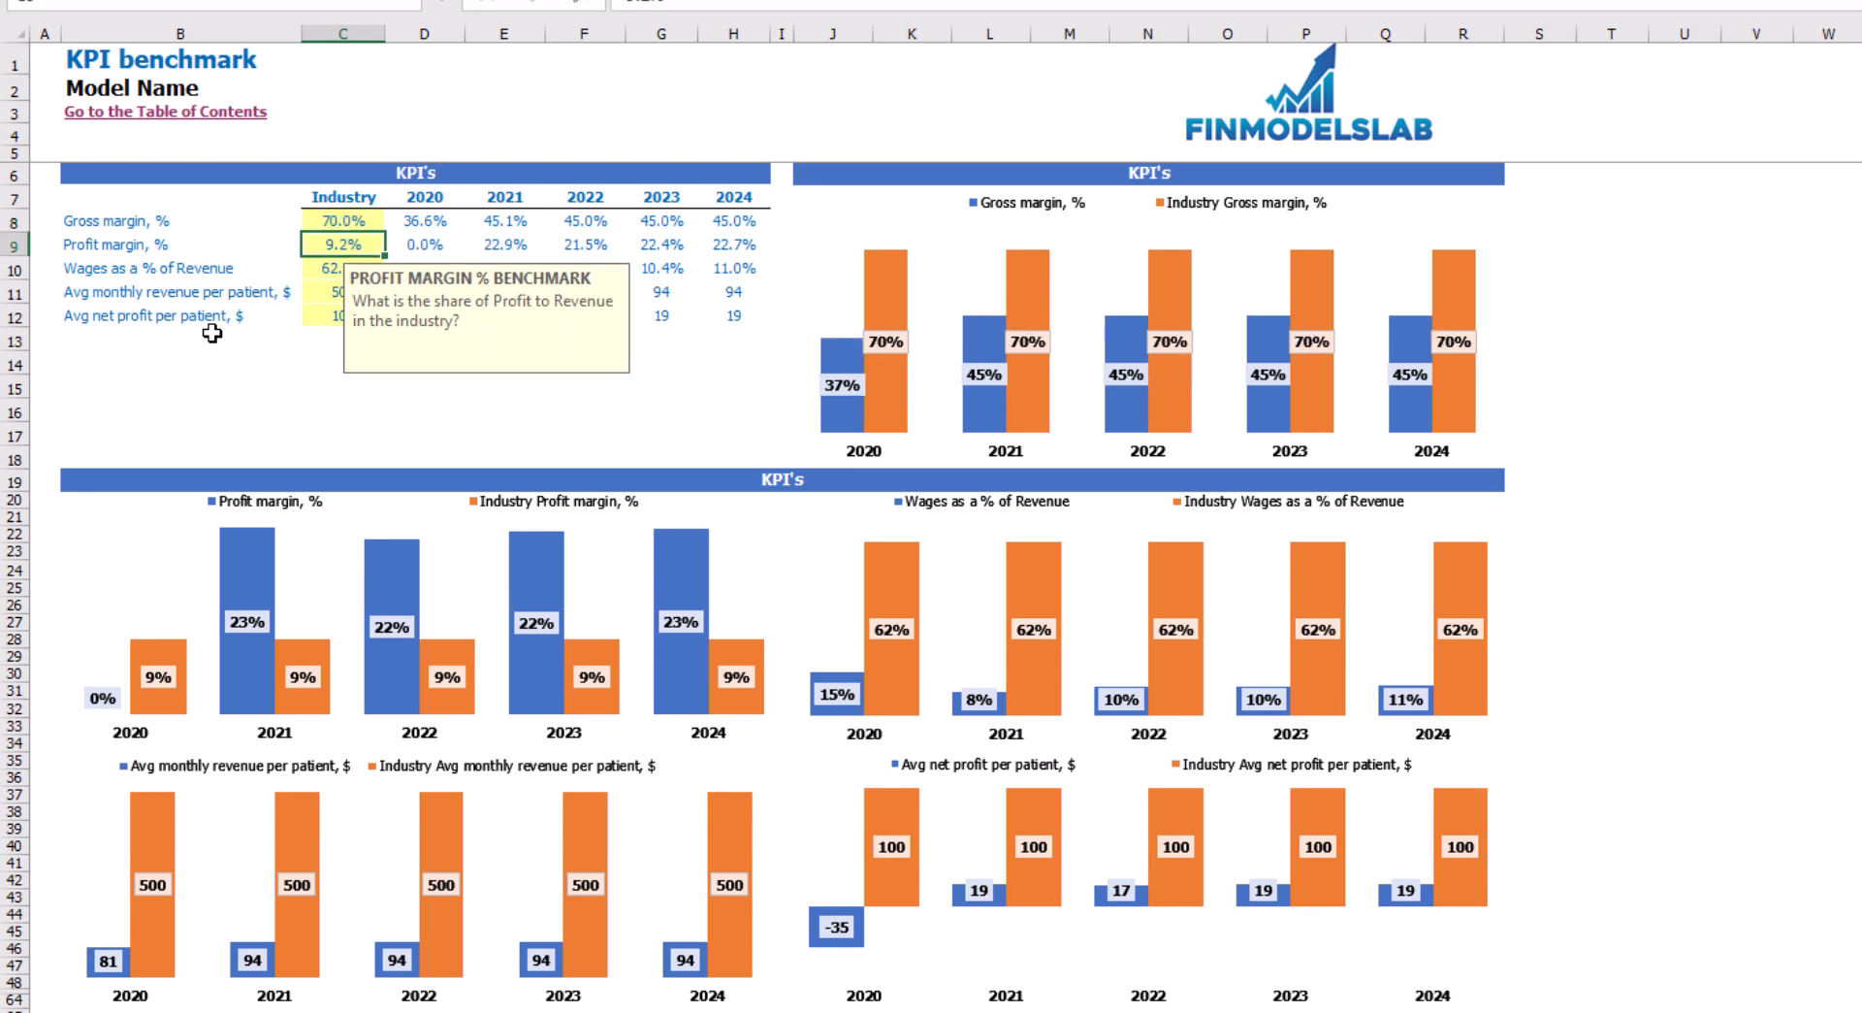
click(533, 386)
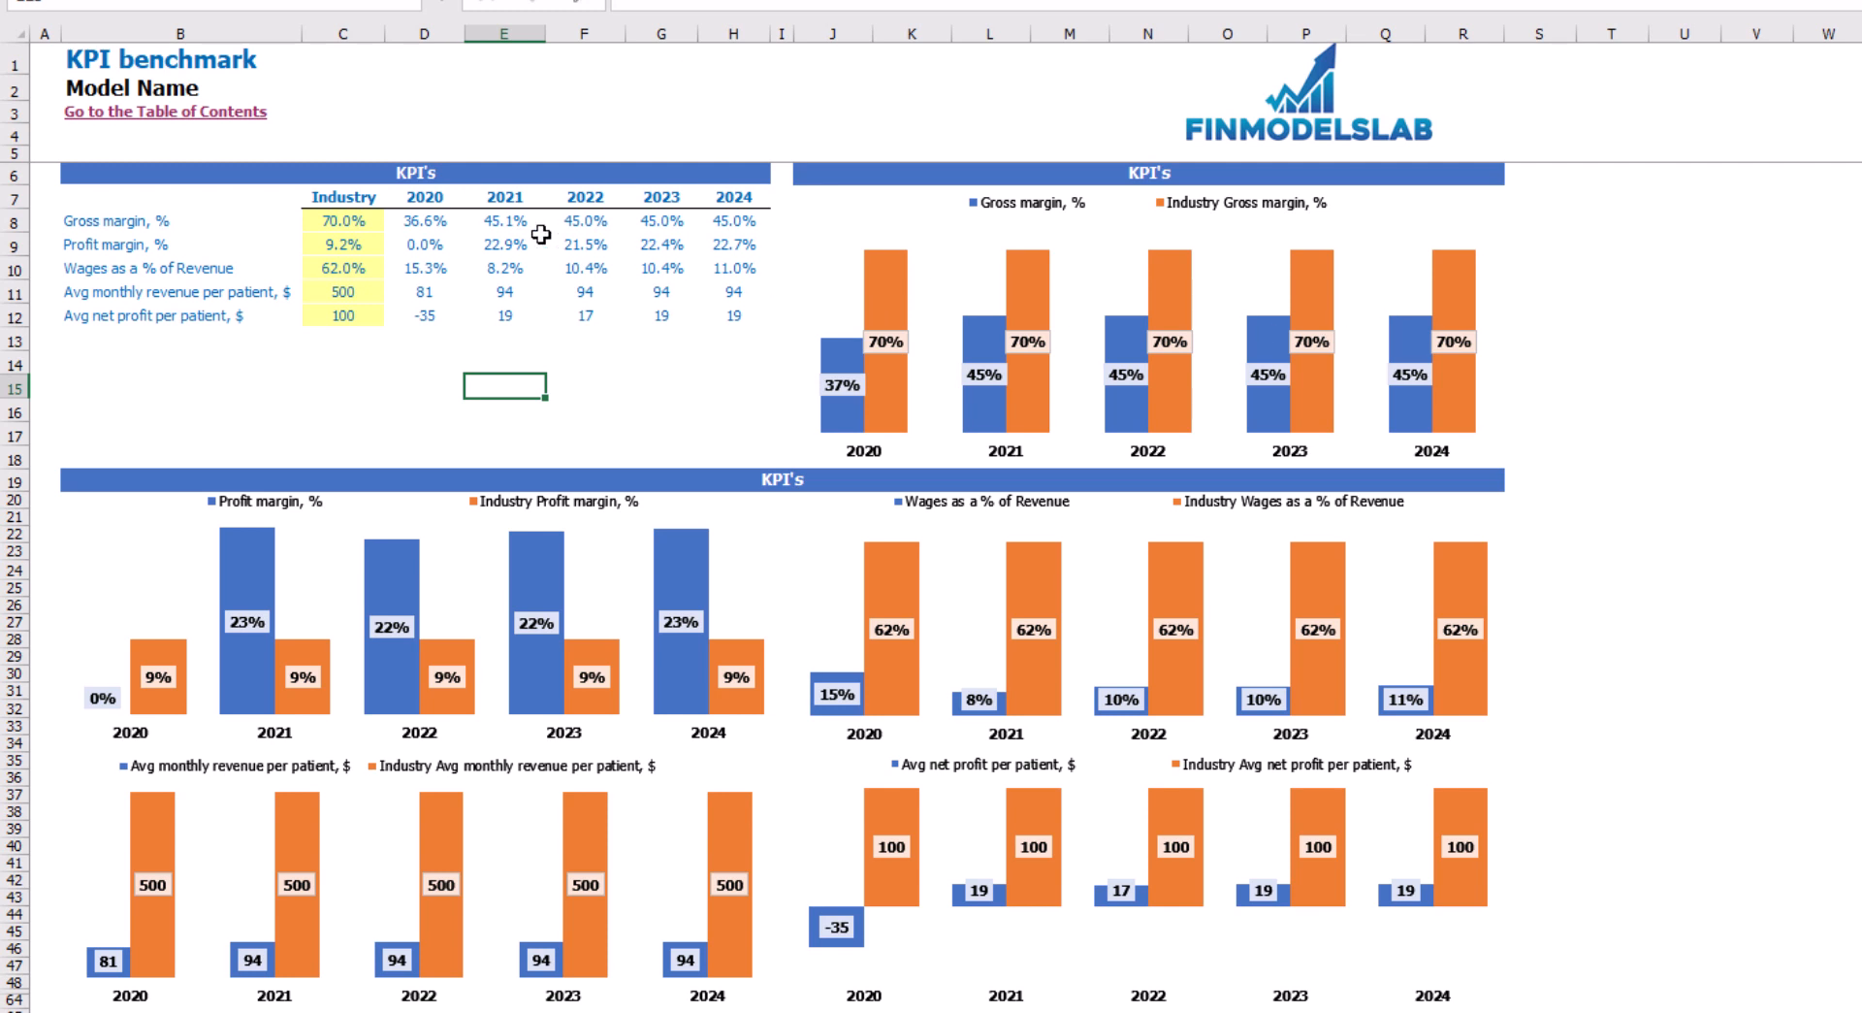
Set the industry profit margin benchmark to 15%
click(361, 242)
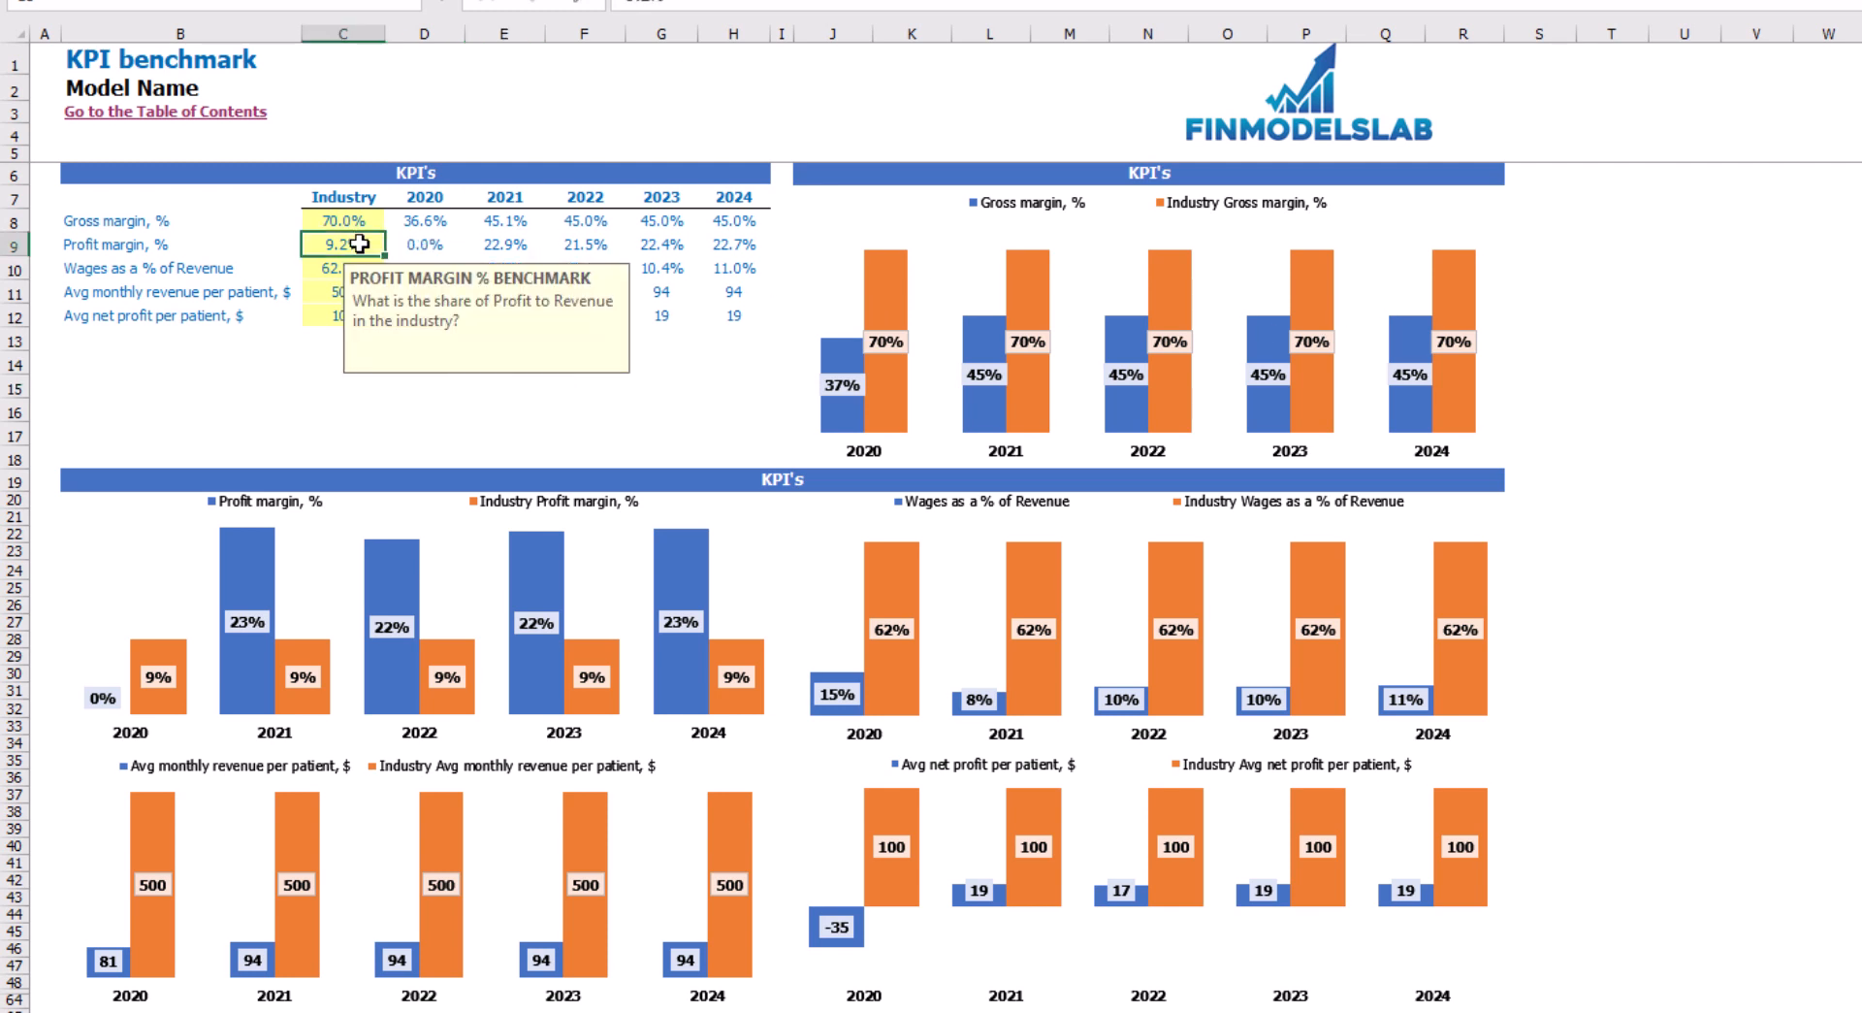
click(280, 365)
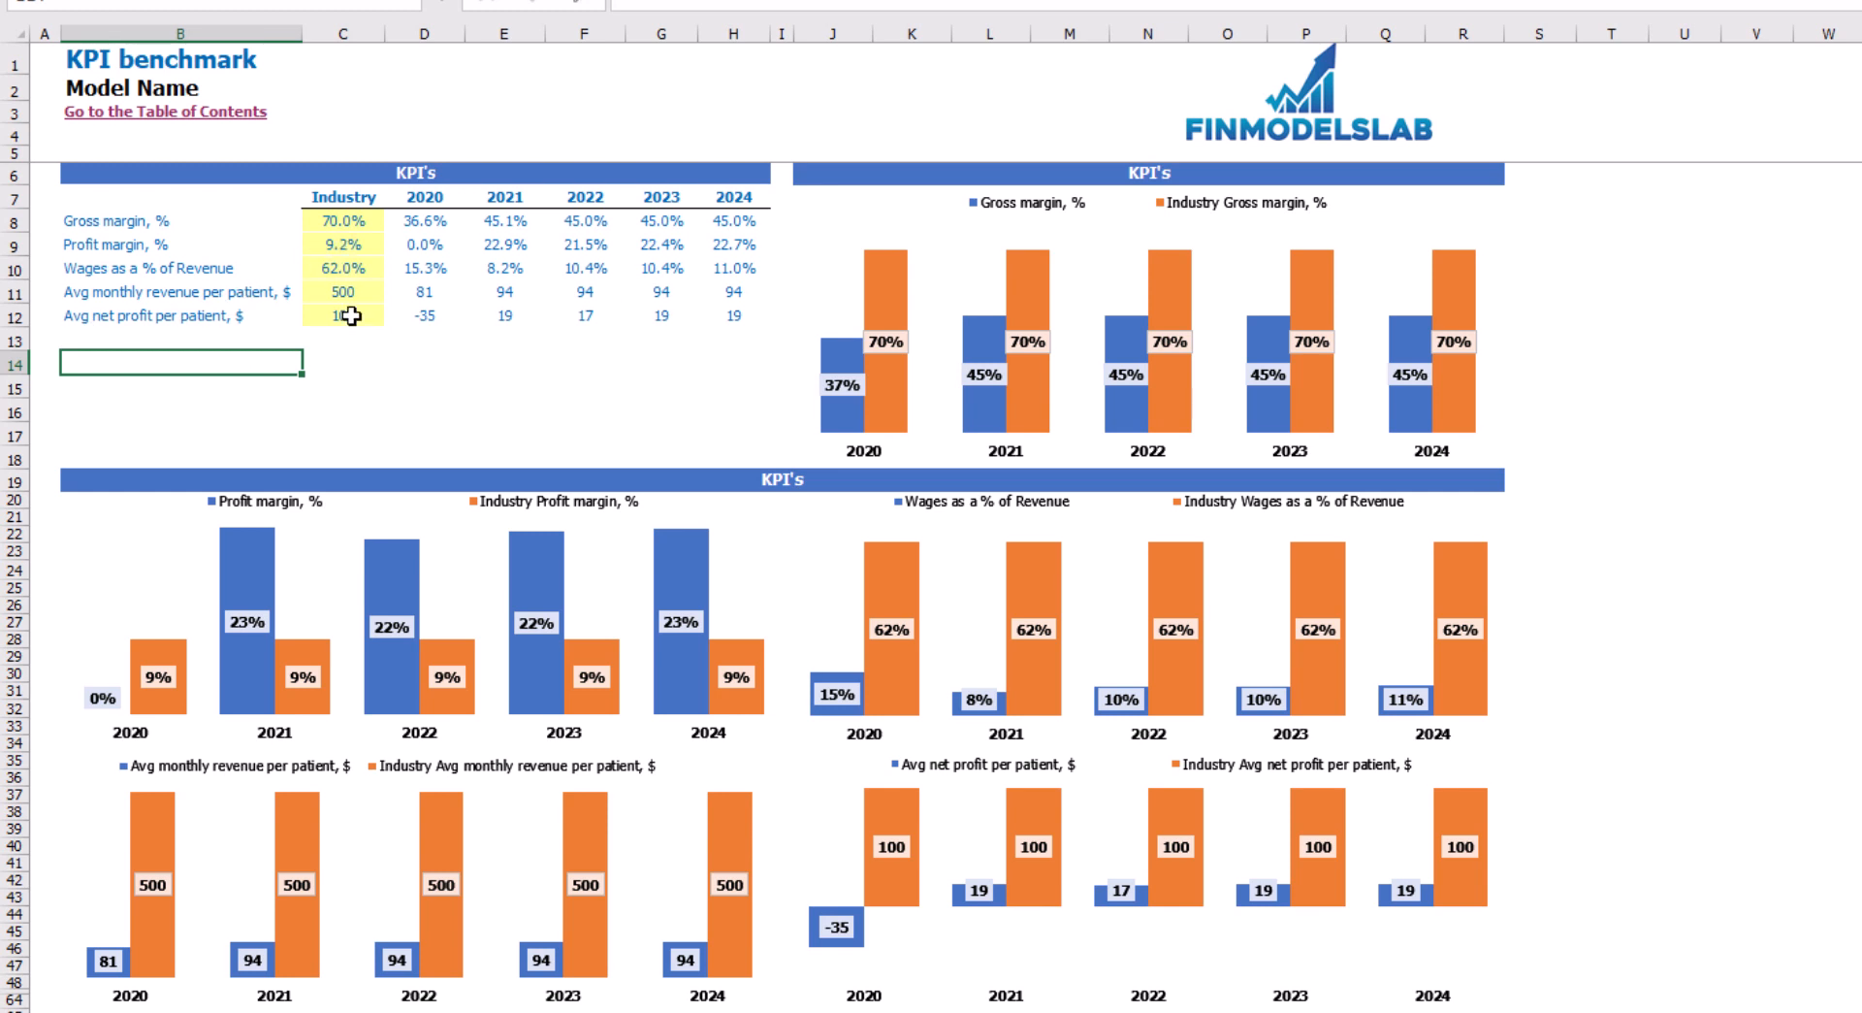
click(361, 245)
text(15)
key(Return)
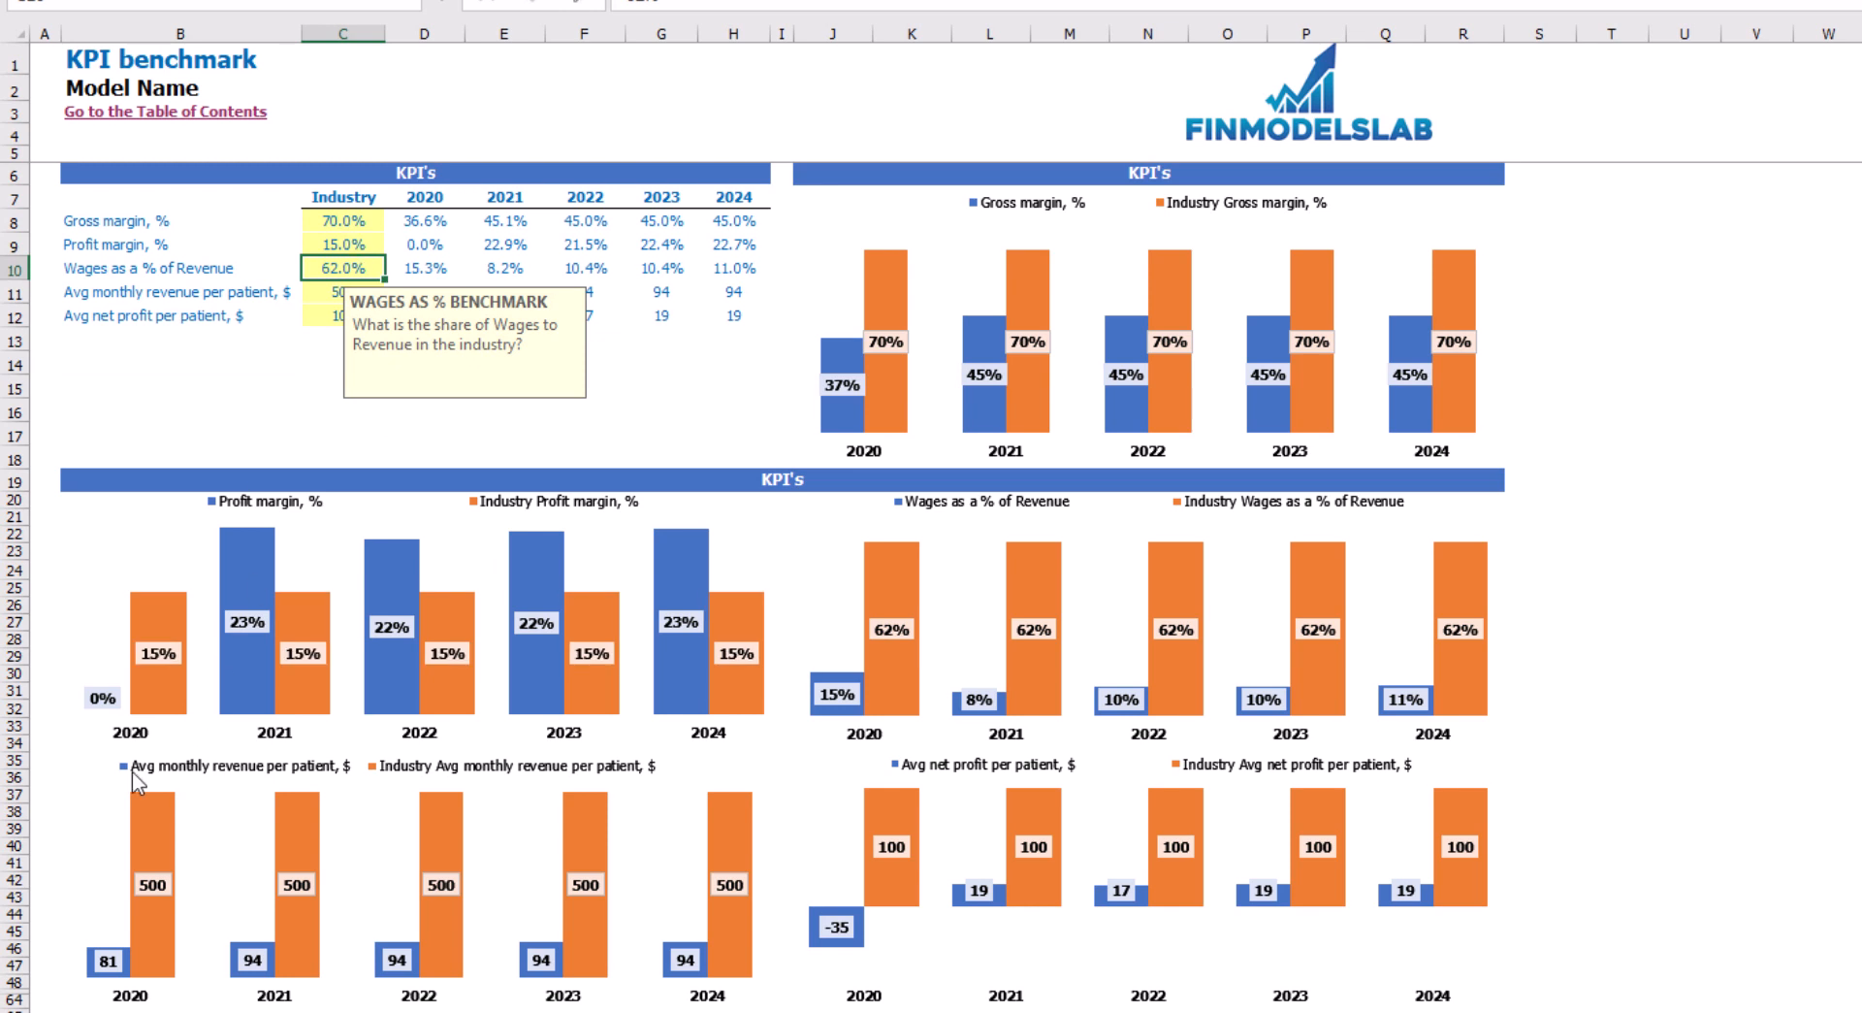
click(1685, 433)
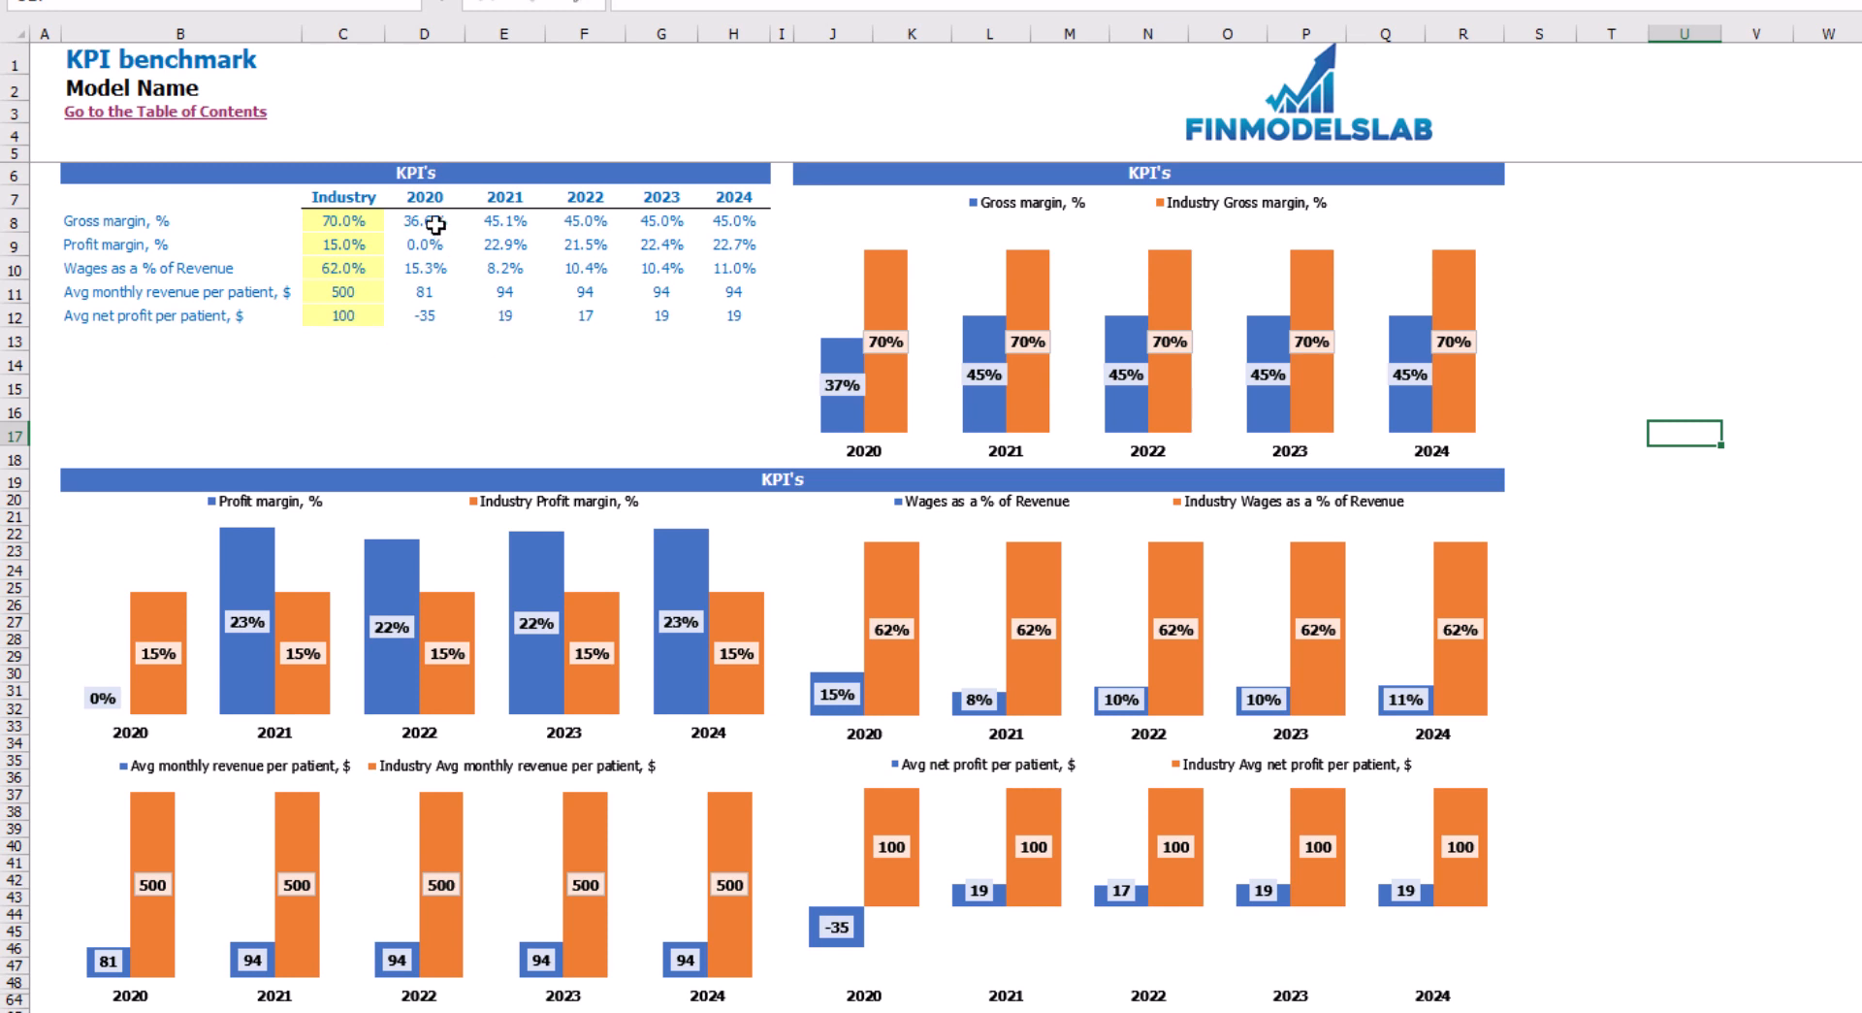
Review the clinic's own KPI values for 2020 through 2024 and the profit margin chart
drag(427, 221, 725, 303)
click(594, 378)
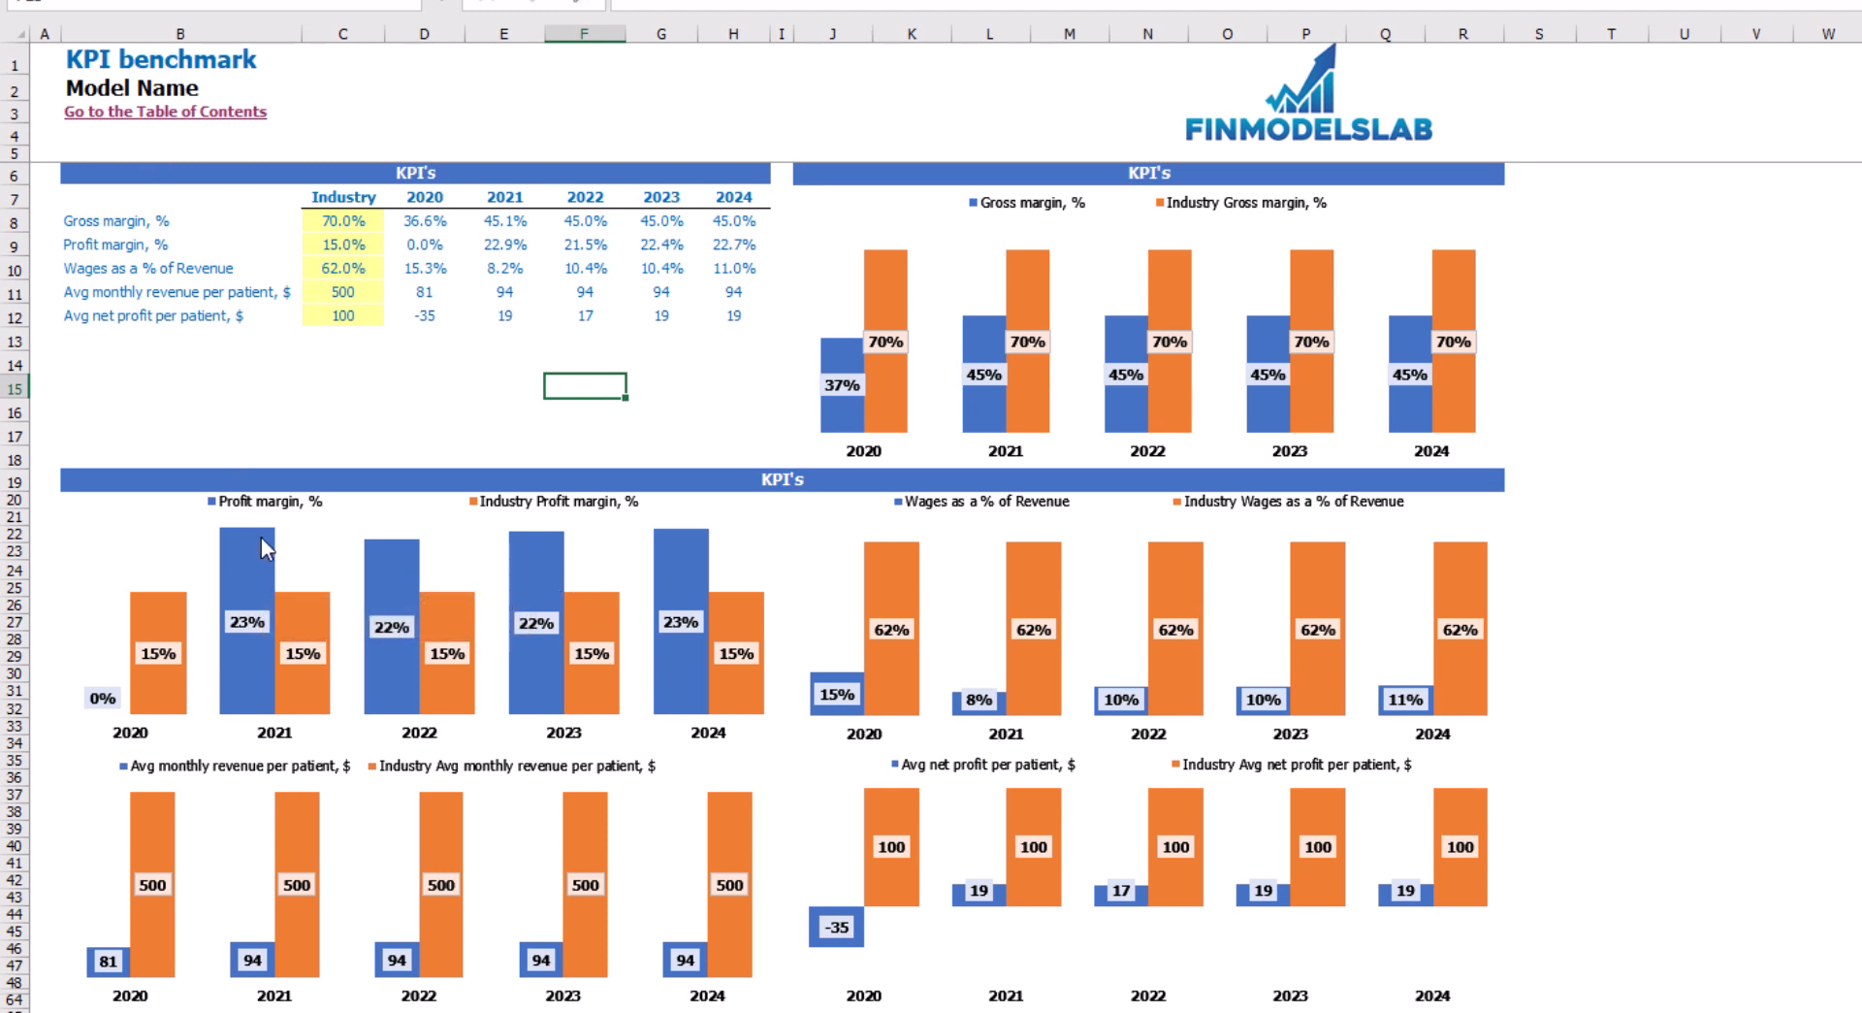
mouse_move(262, 555)
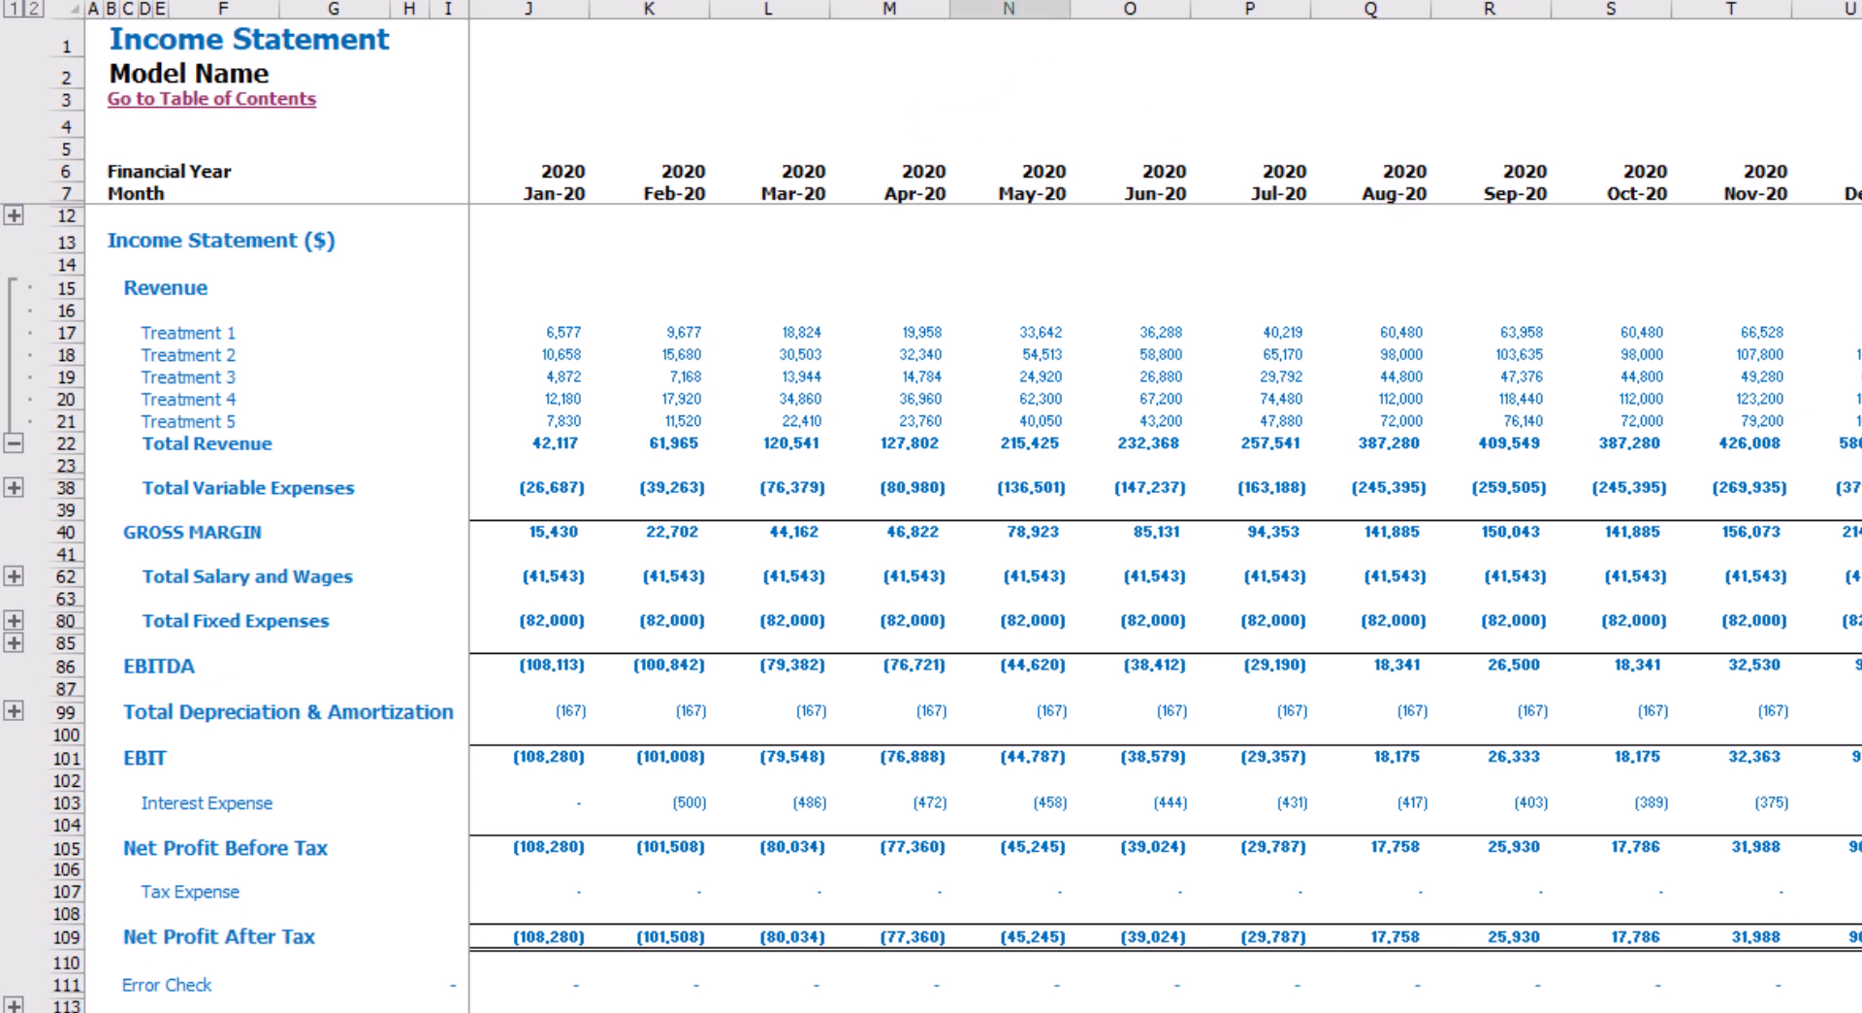
Examine the operating, investing and financing sections and the net change in cash held on the Cash Flow Statement
key(ctrl+Page_Down)
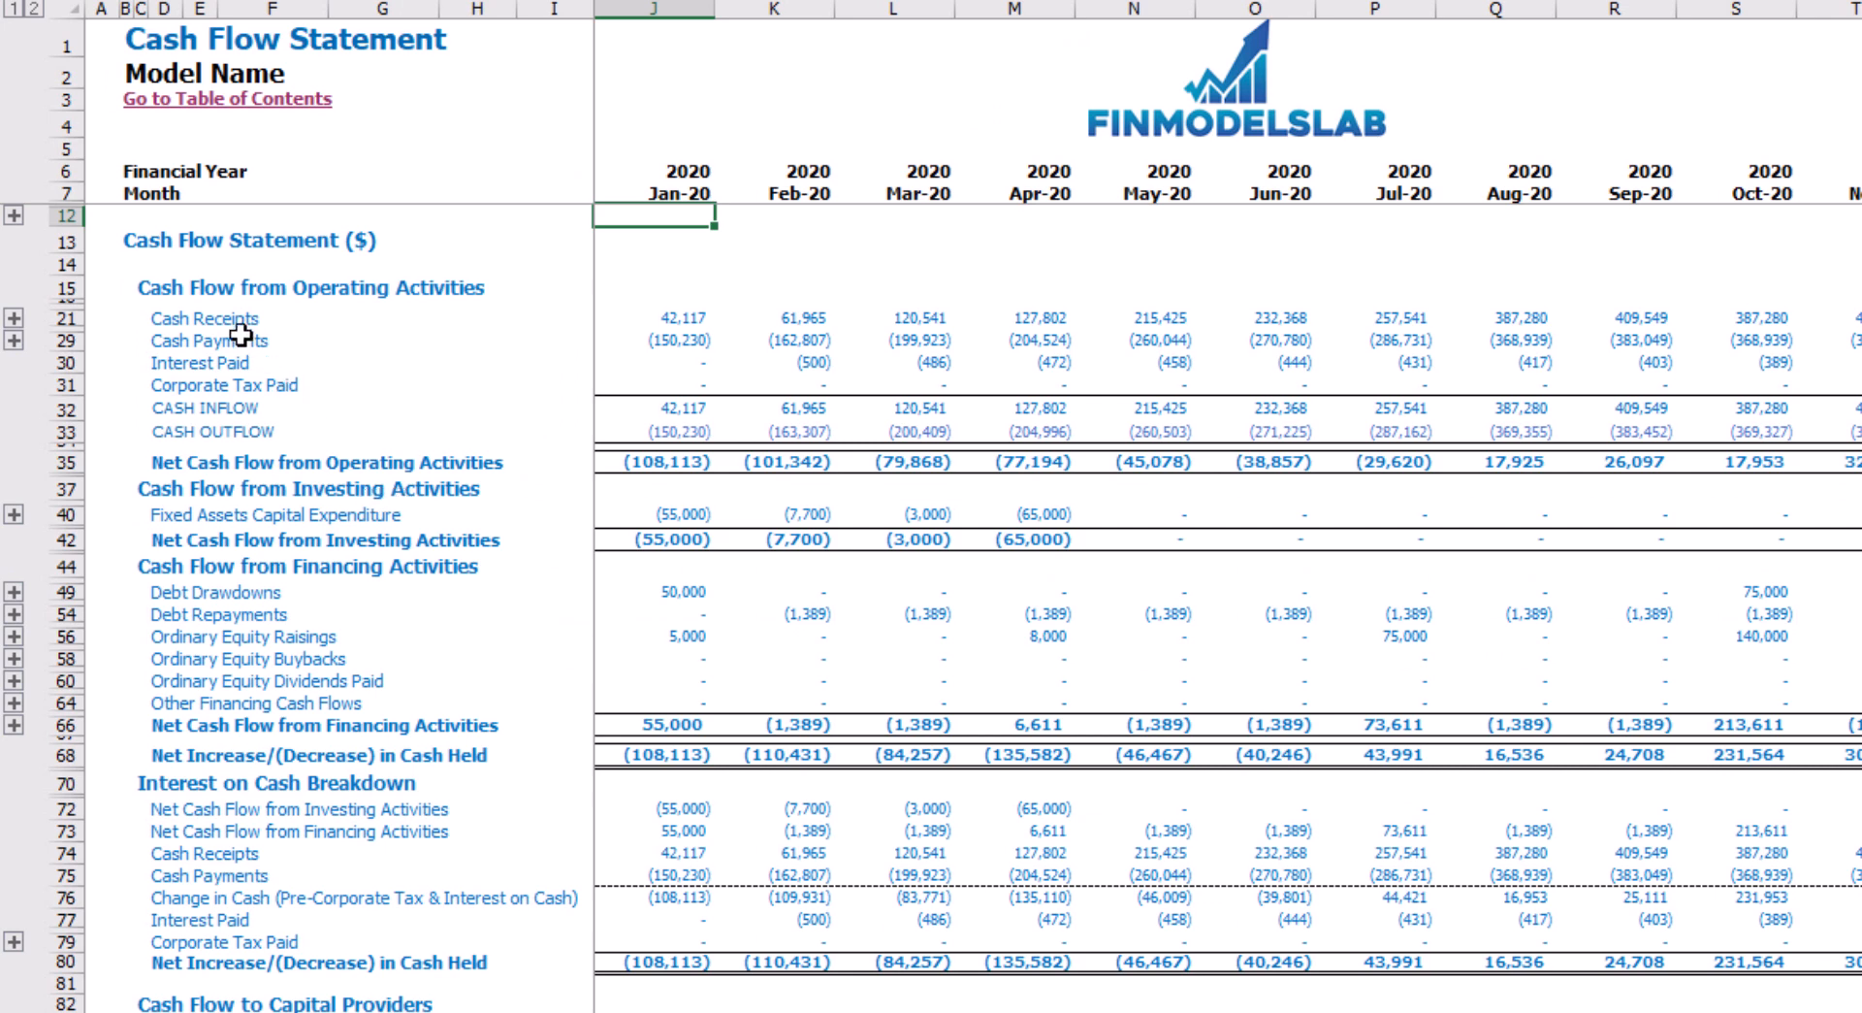
click(66, 288)
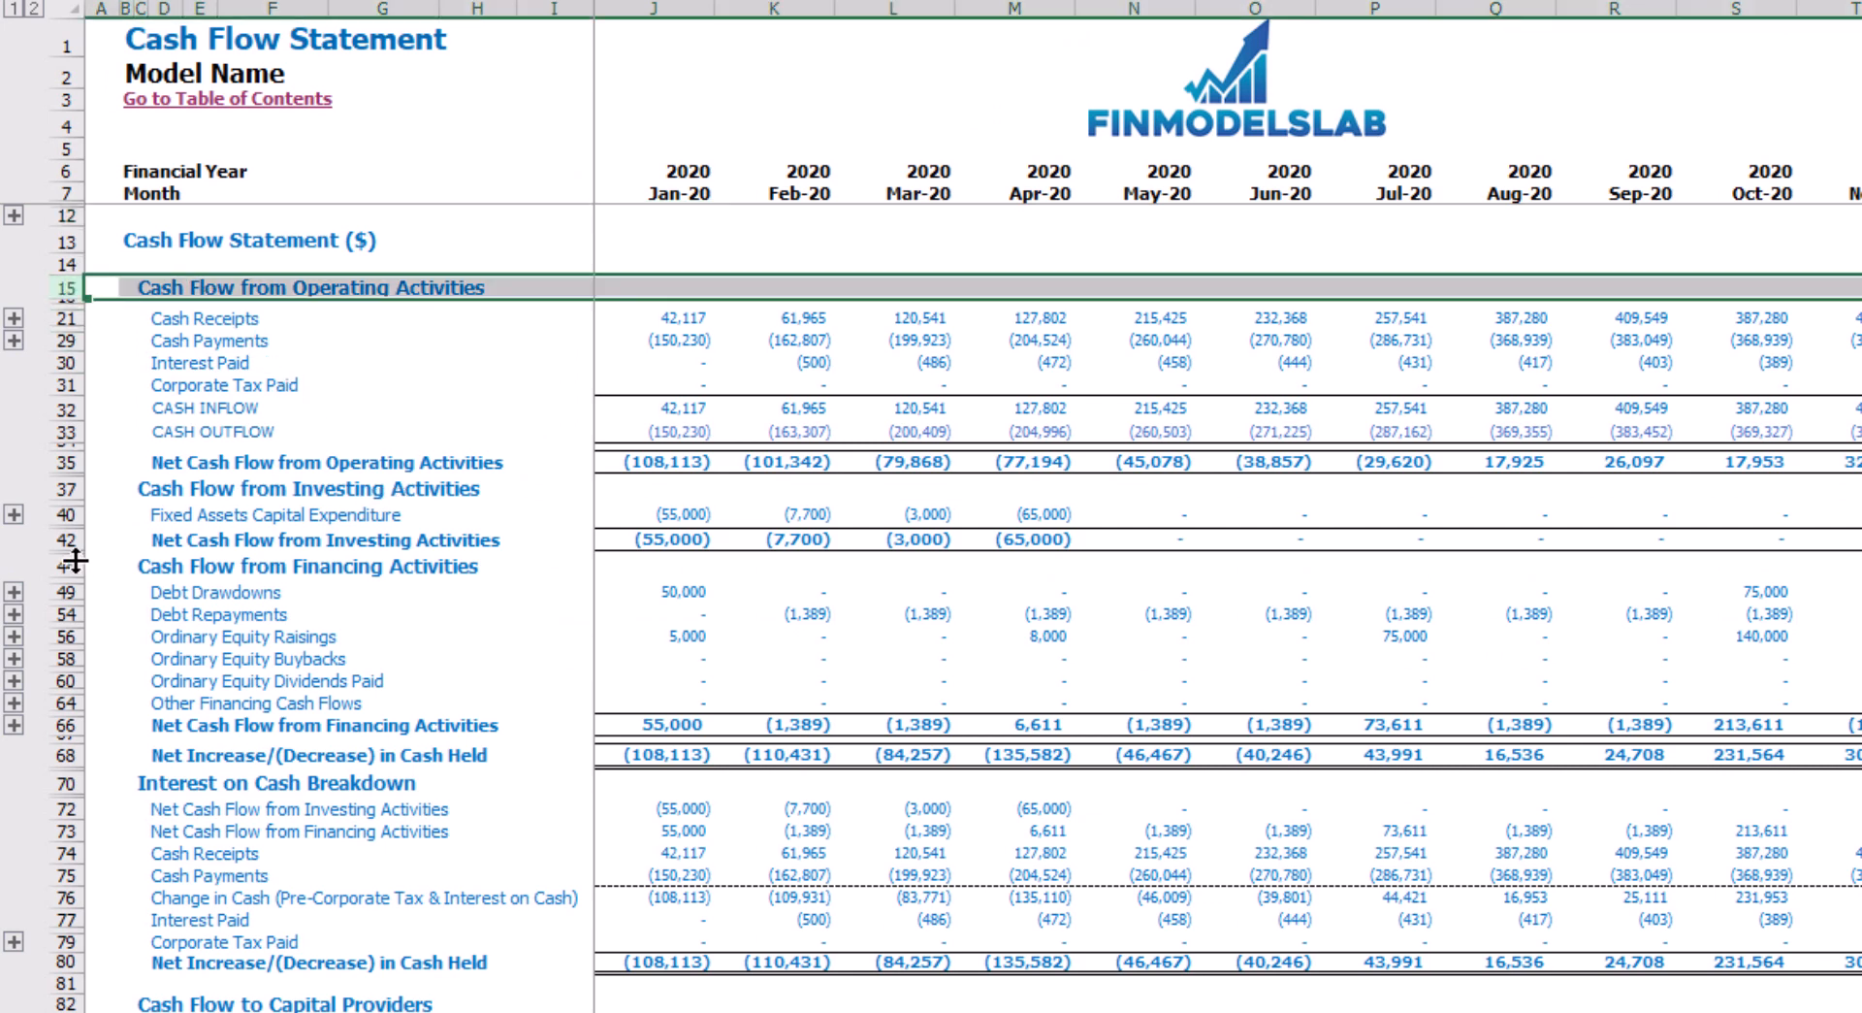
click(67, 565)
click(68, 488)
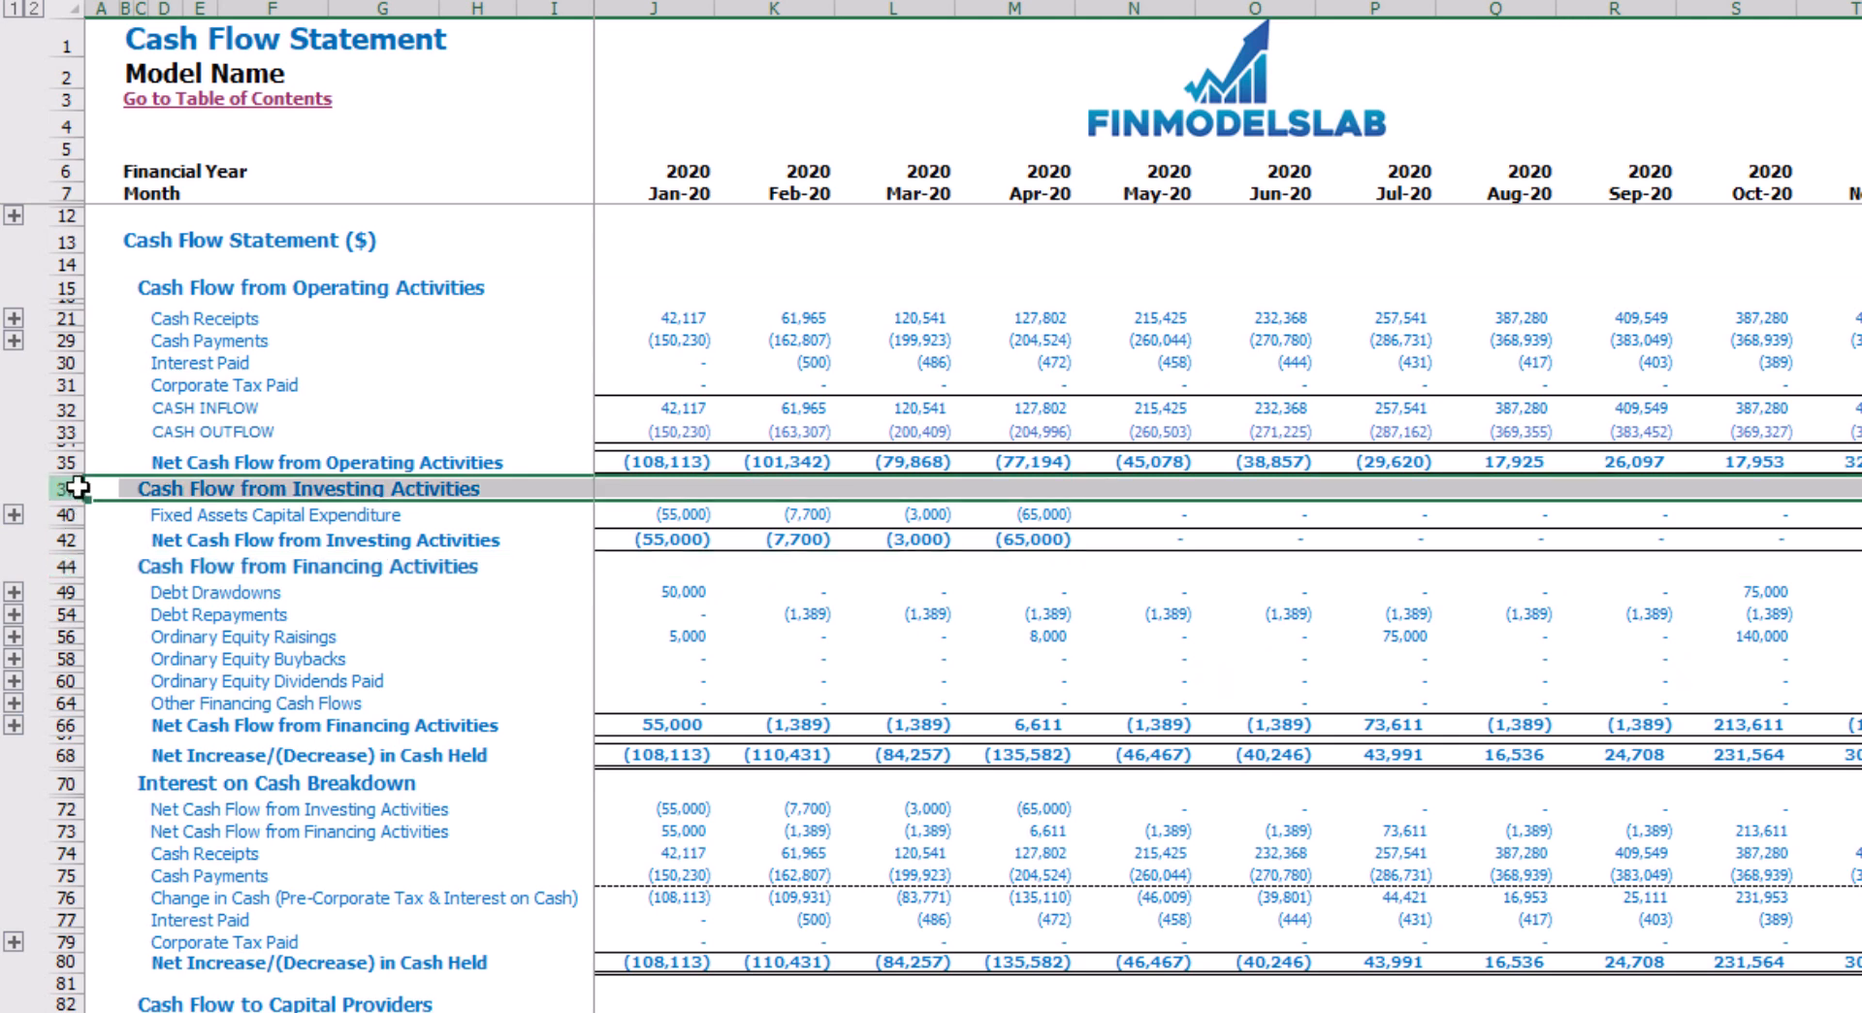
click(77, 758)
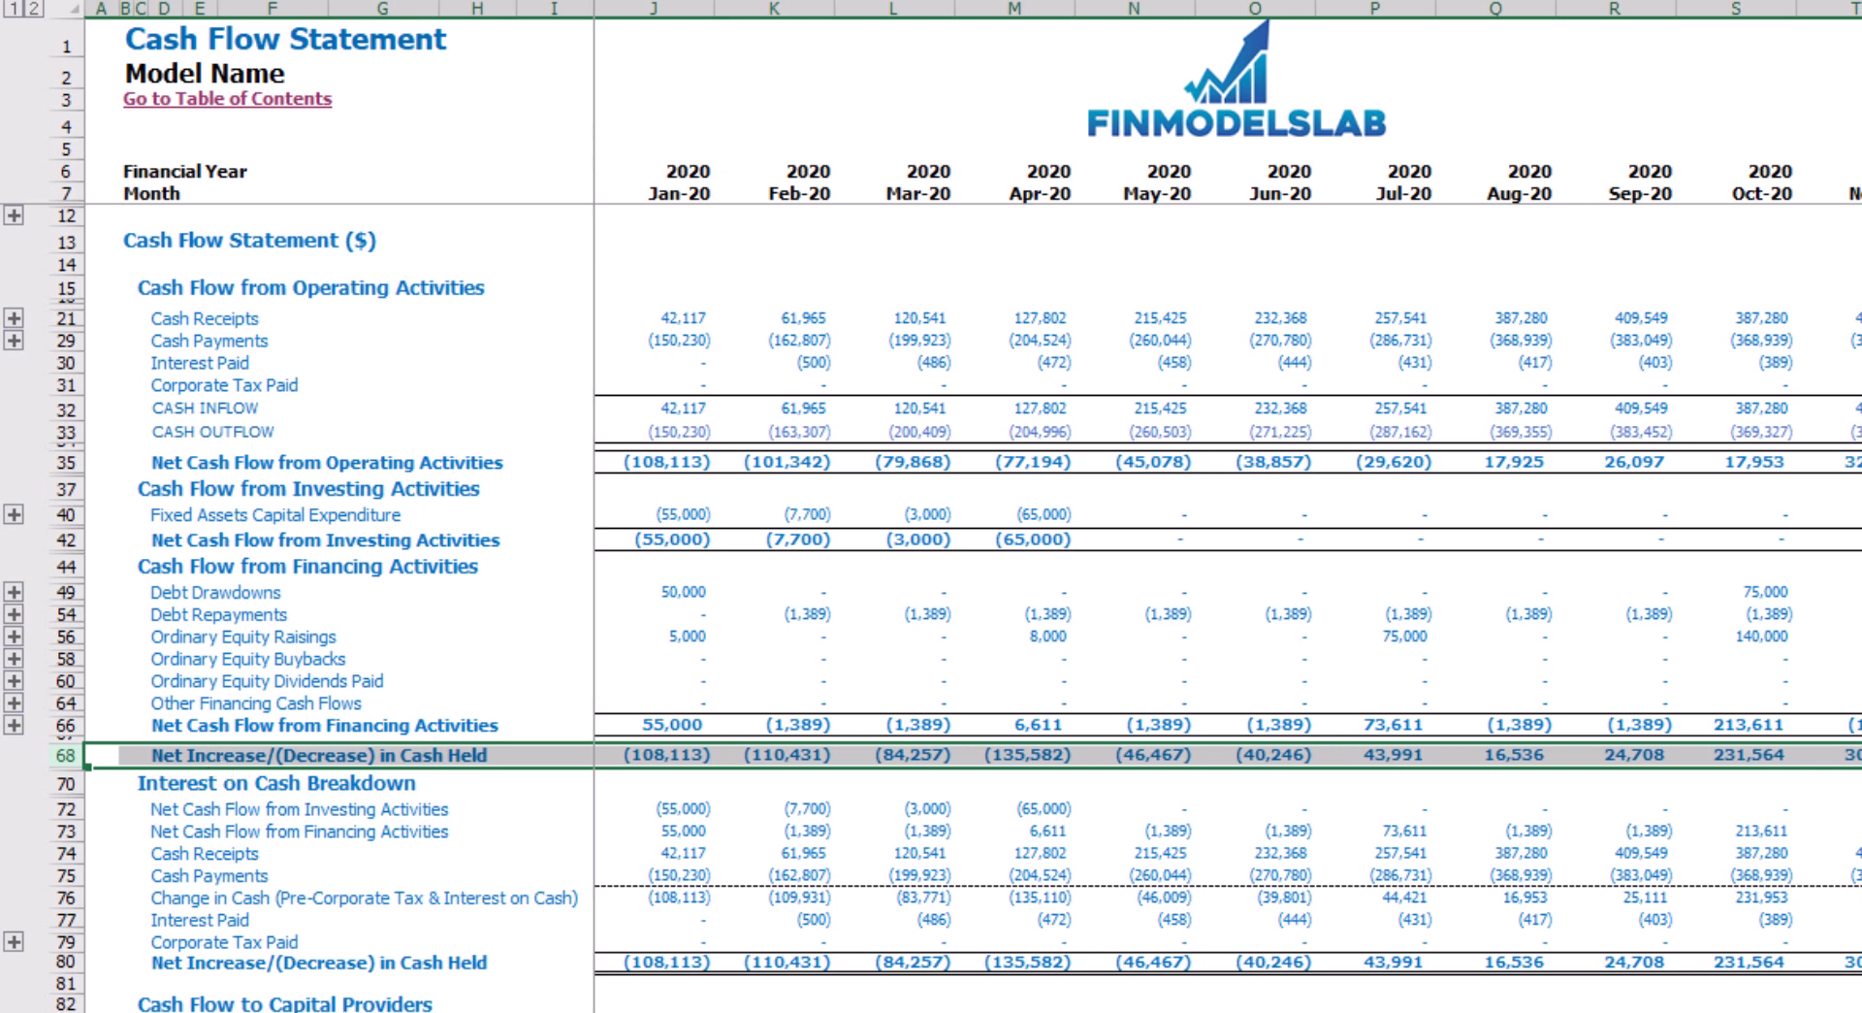
Examine the operating, investing, financing and cash movement sections of the indirect-method Cash Flow Statement
click(695, 1010)
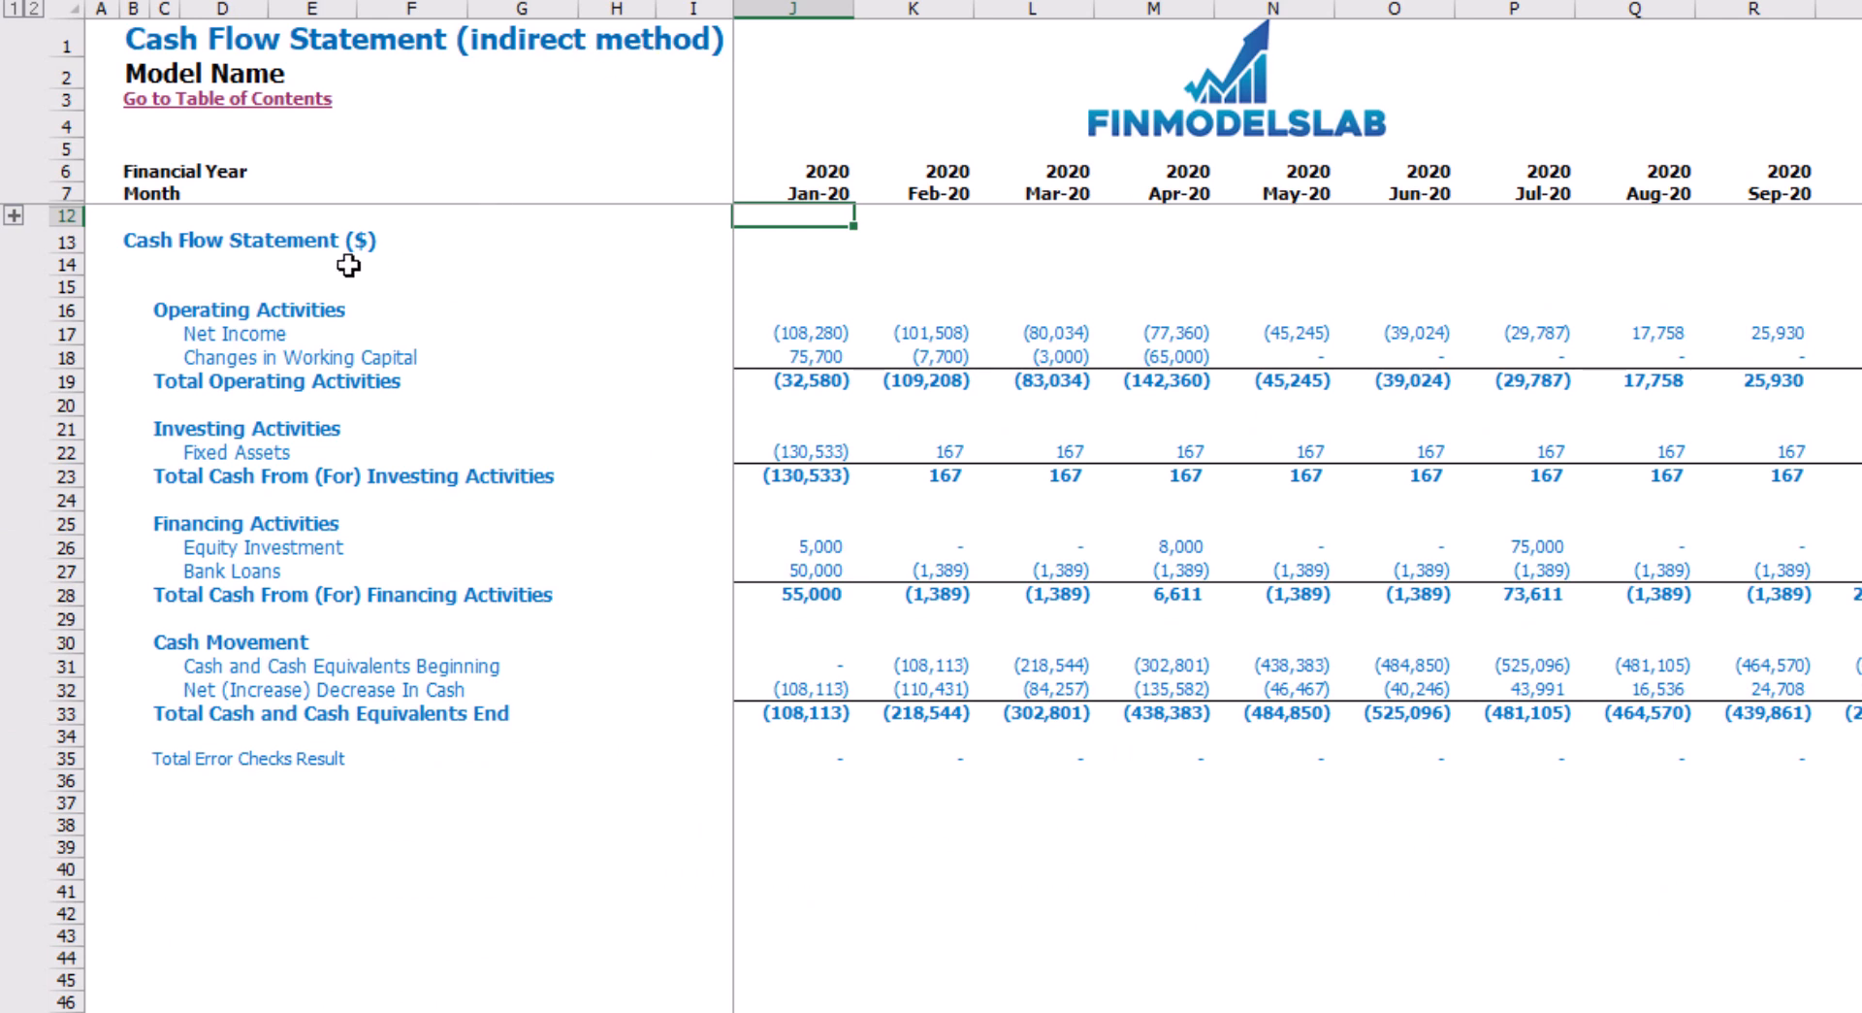
click(67, 309)
click(82, 428)
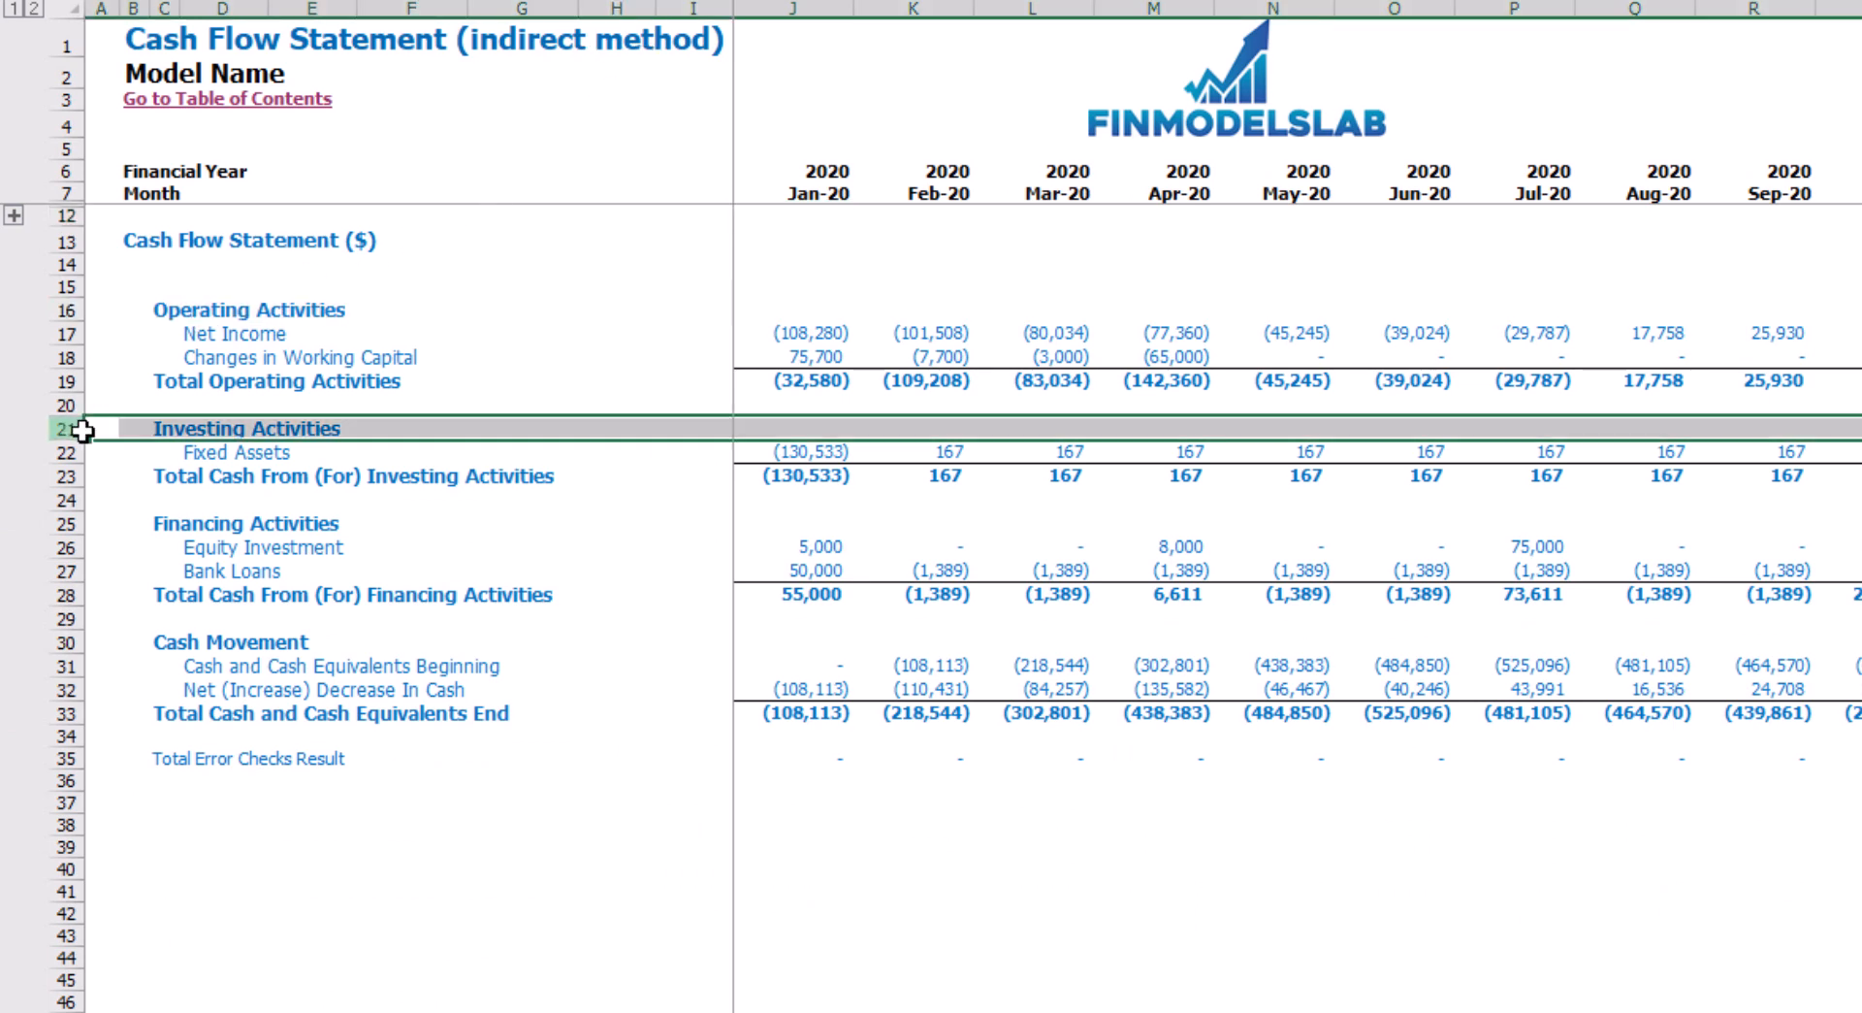
click(64, 523)
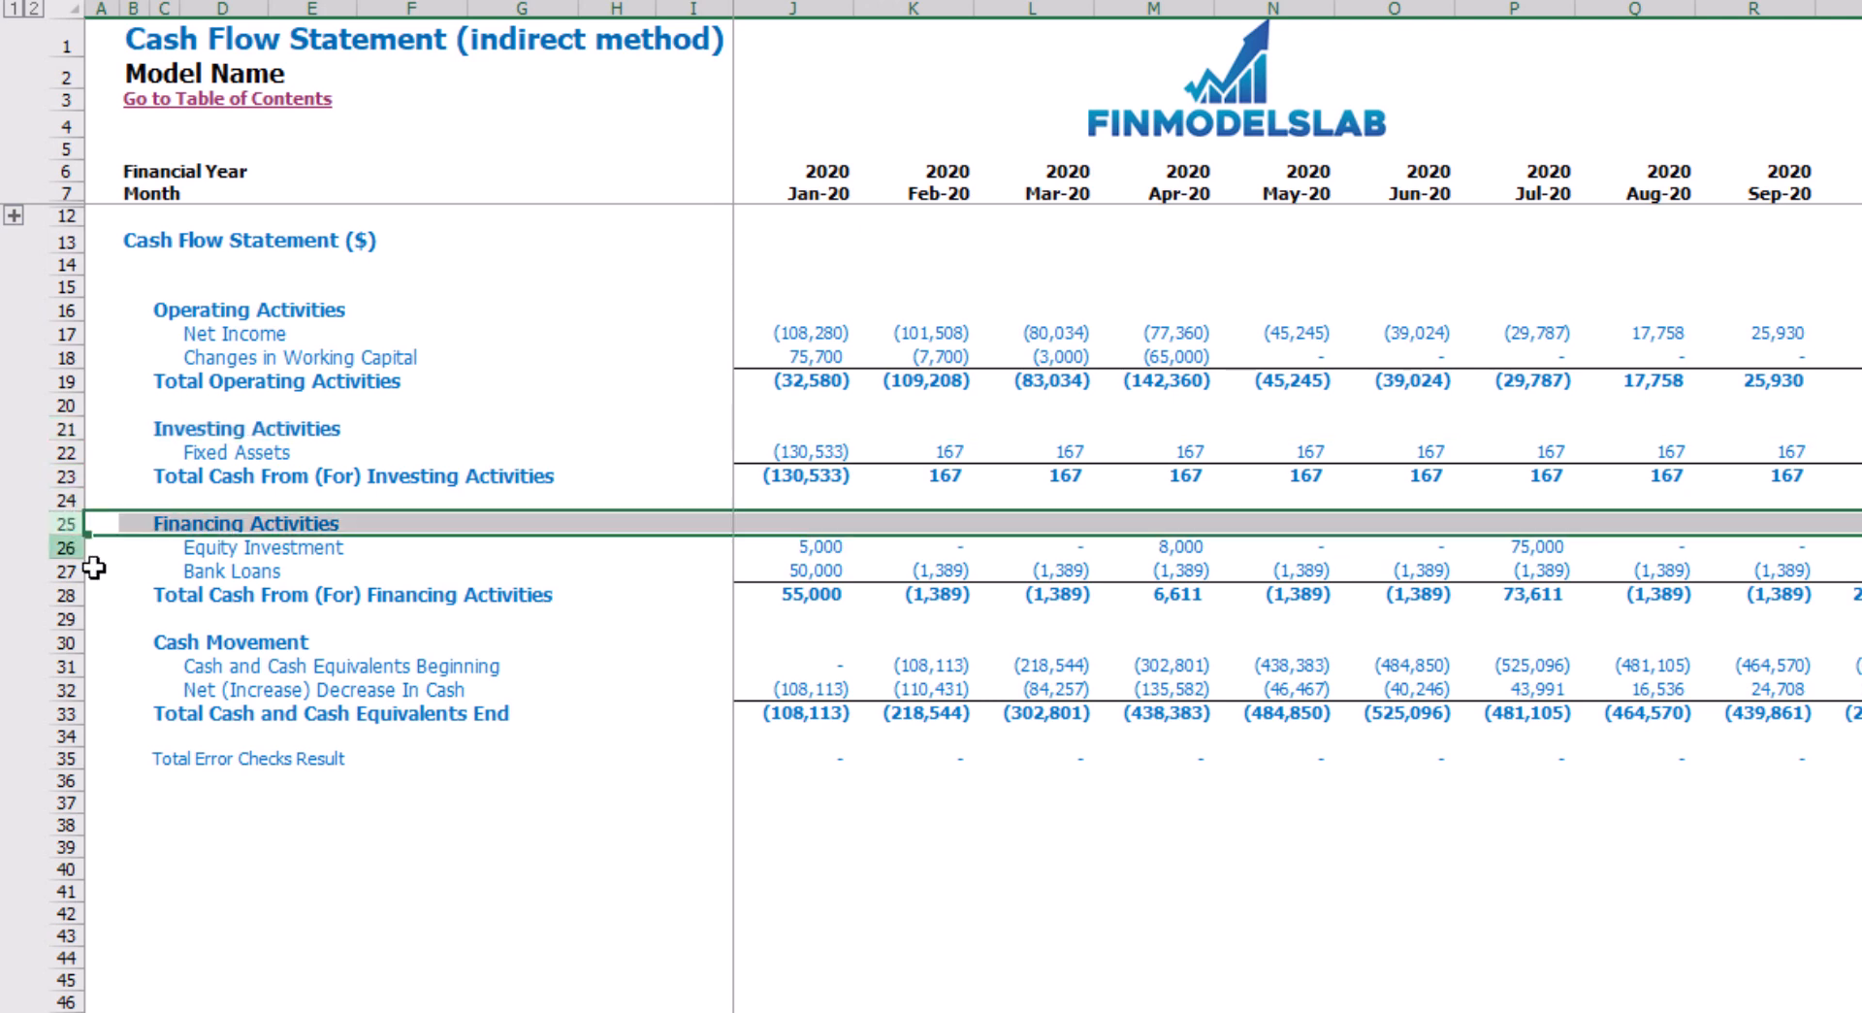
click(65, 643)
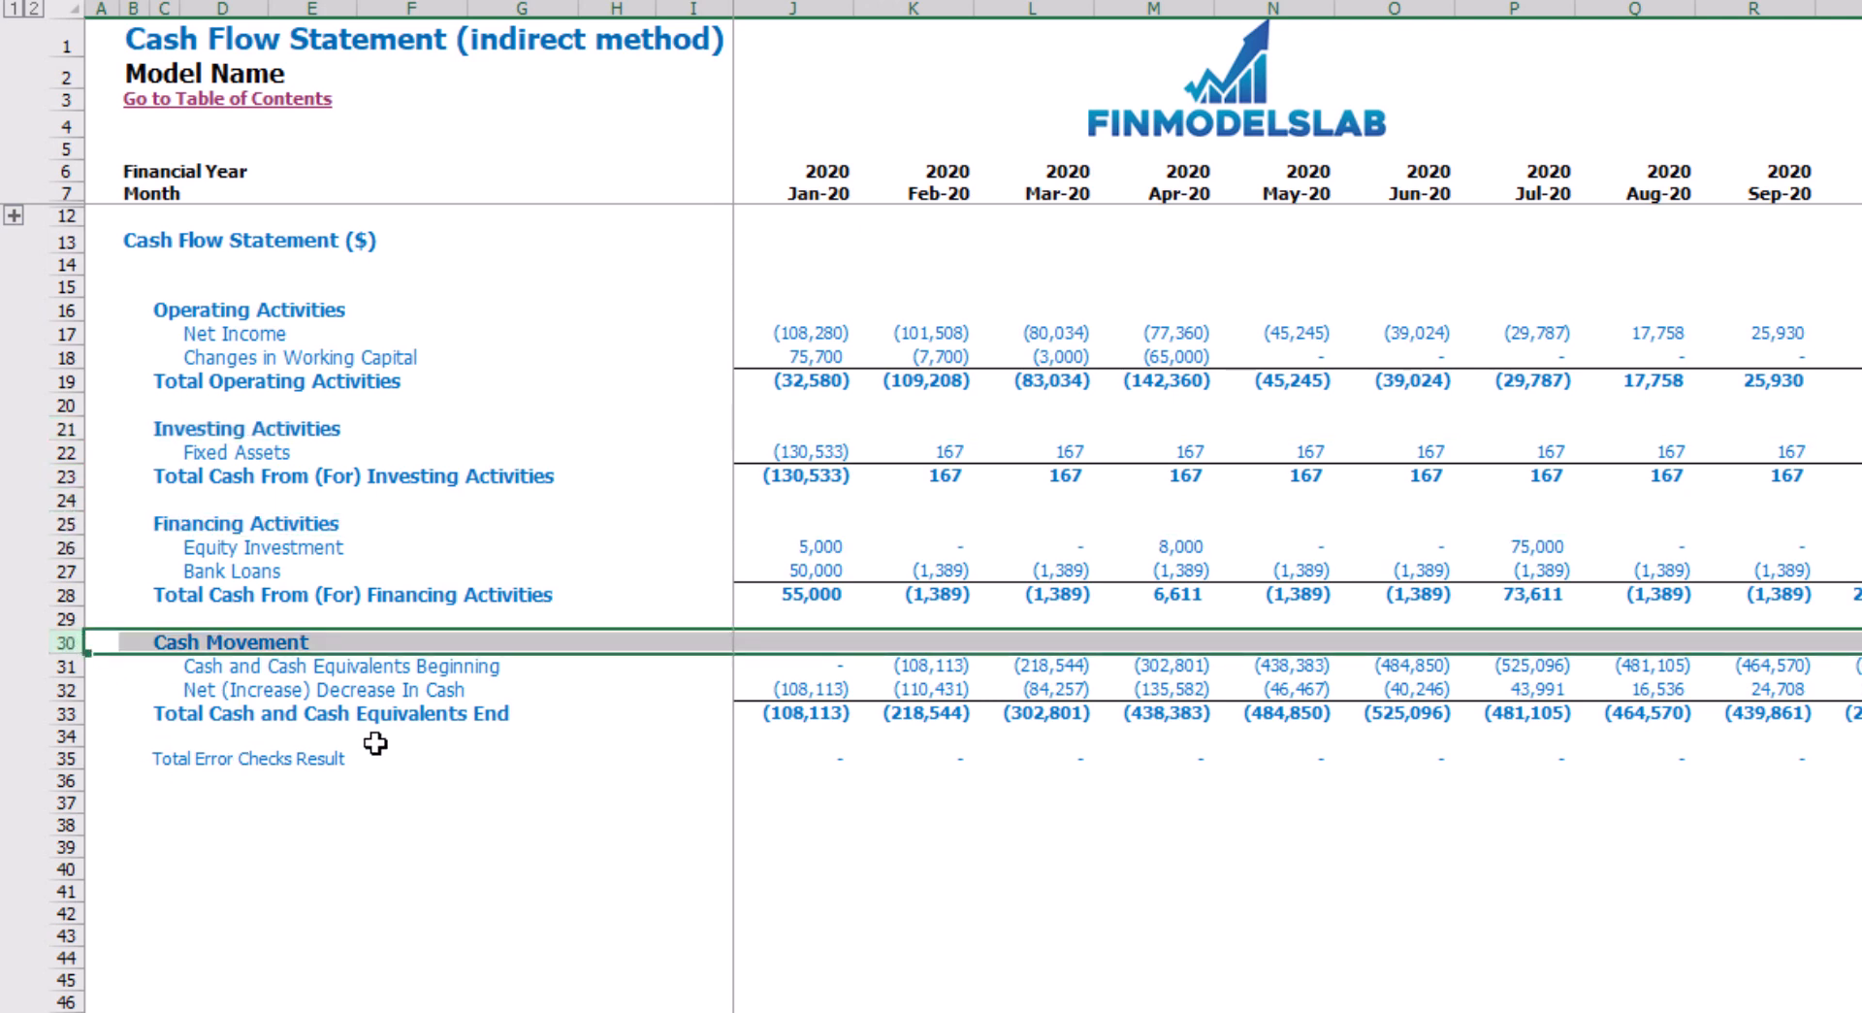
Look over the five-year figures and the monthly figures on the Financial Statements Summary
key(ctrl+Page_Down)
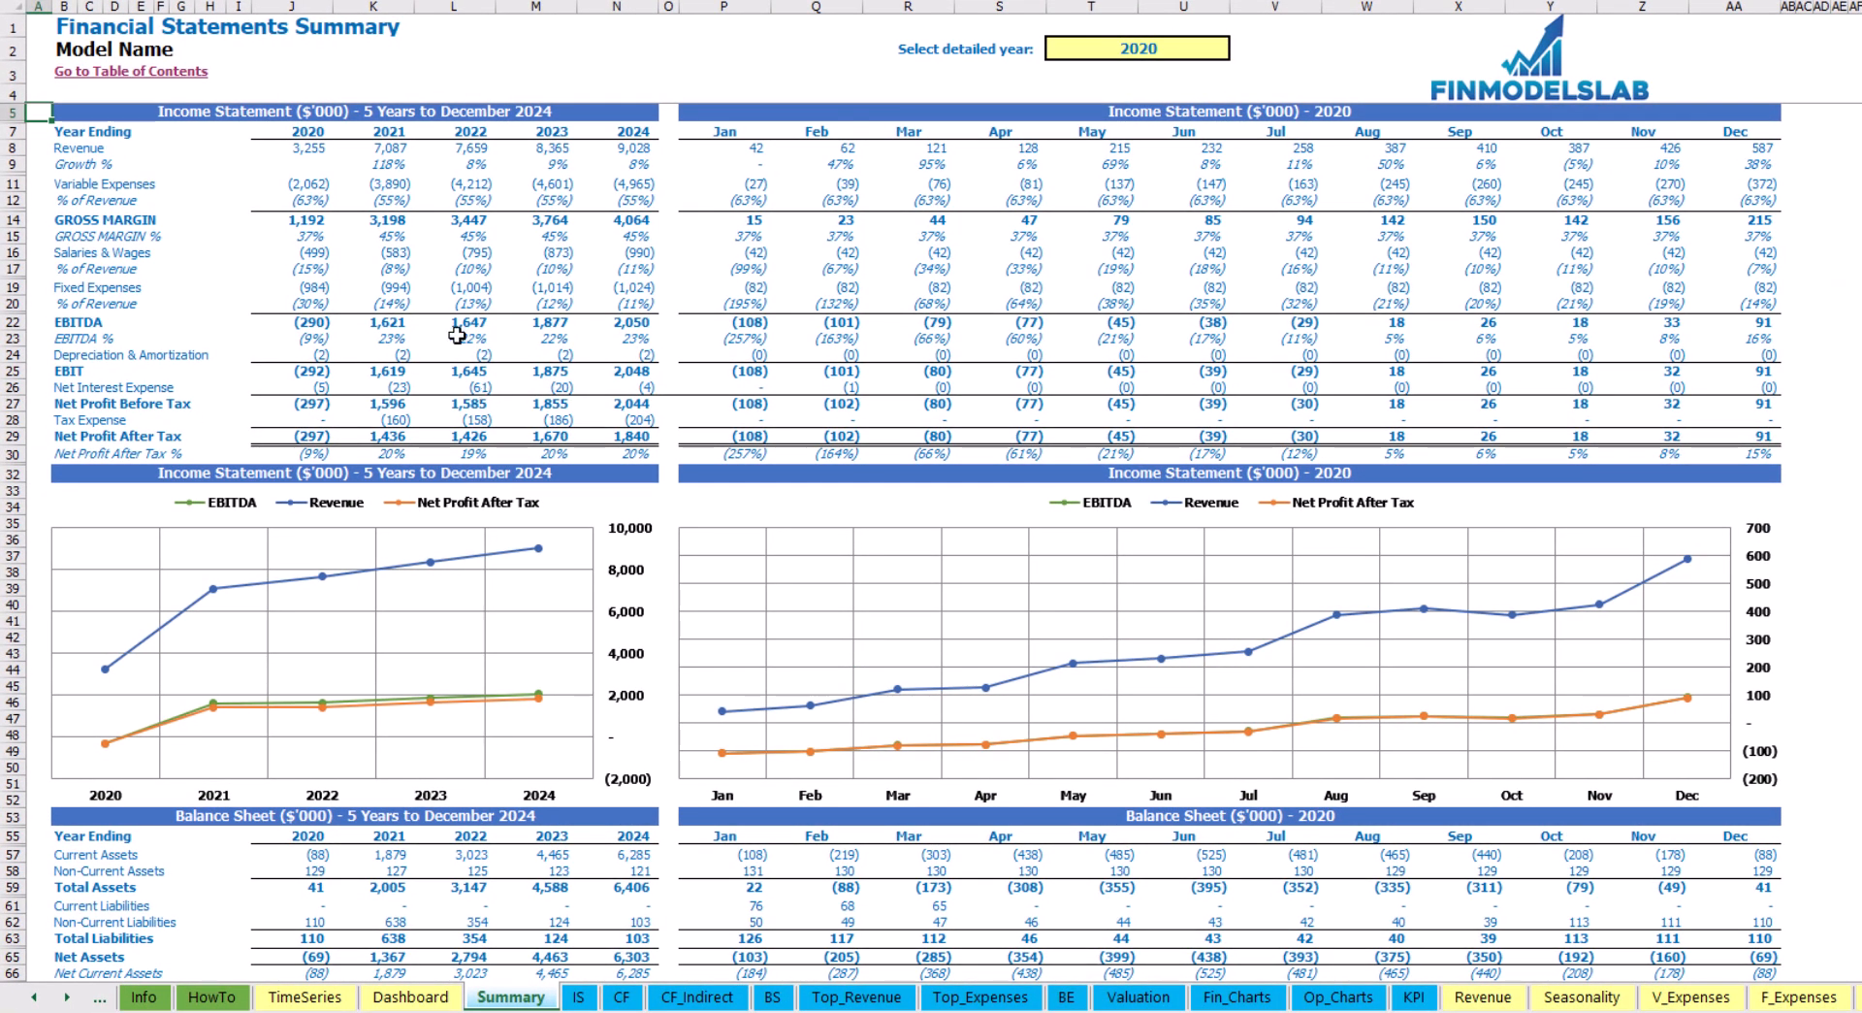
drag(325, 7, 616, 12)
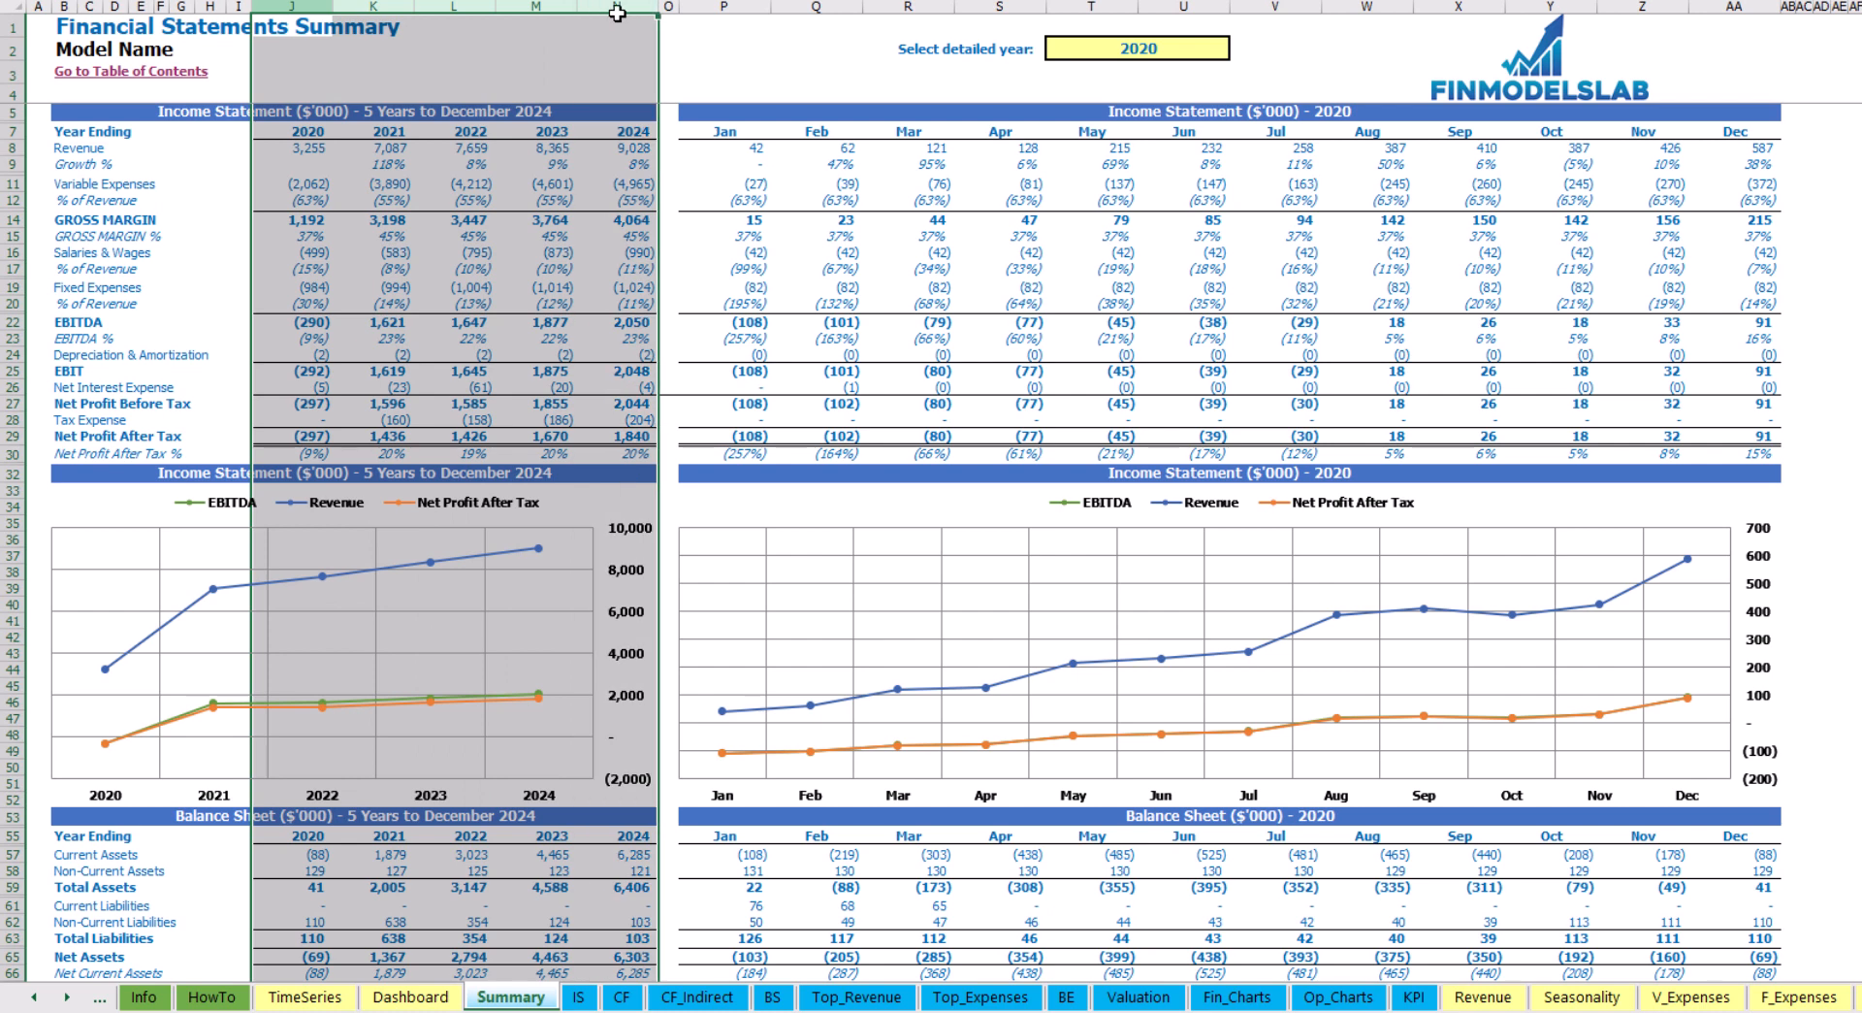
drag(766, 13, 1725, 37)
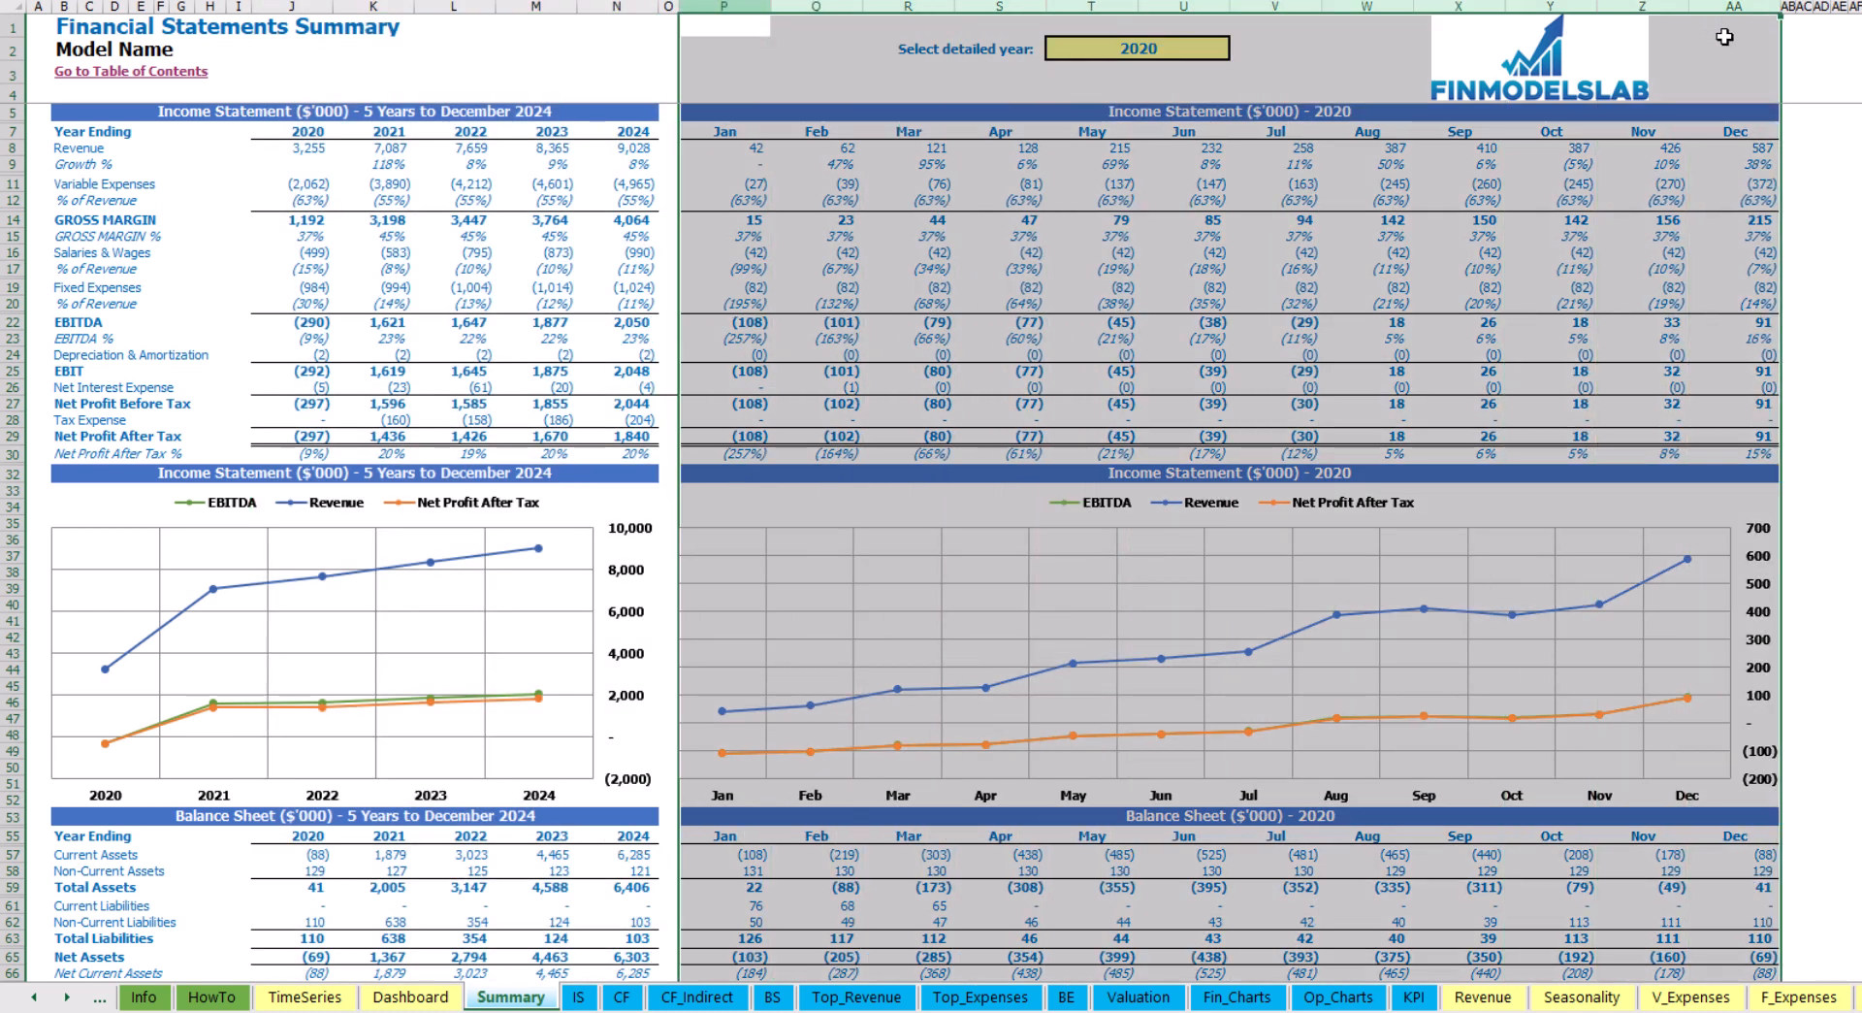
Set the summary's detailed year to 2021 and review the balance sheet and cash flow sections
click(1208, 54)
click(1242, 49)
click(1069, 84)
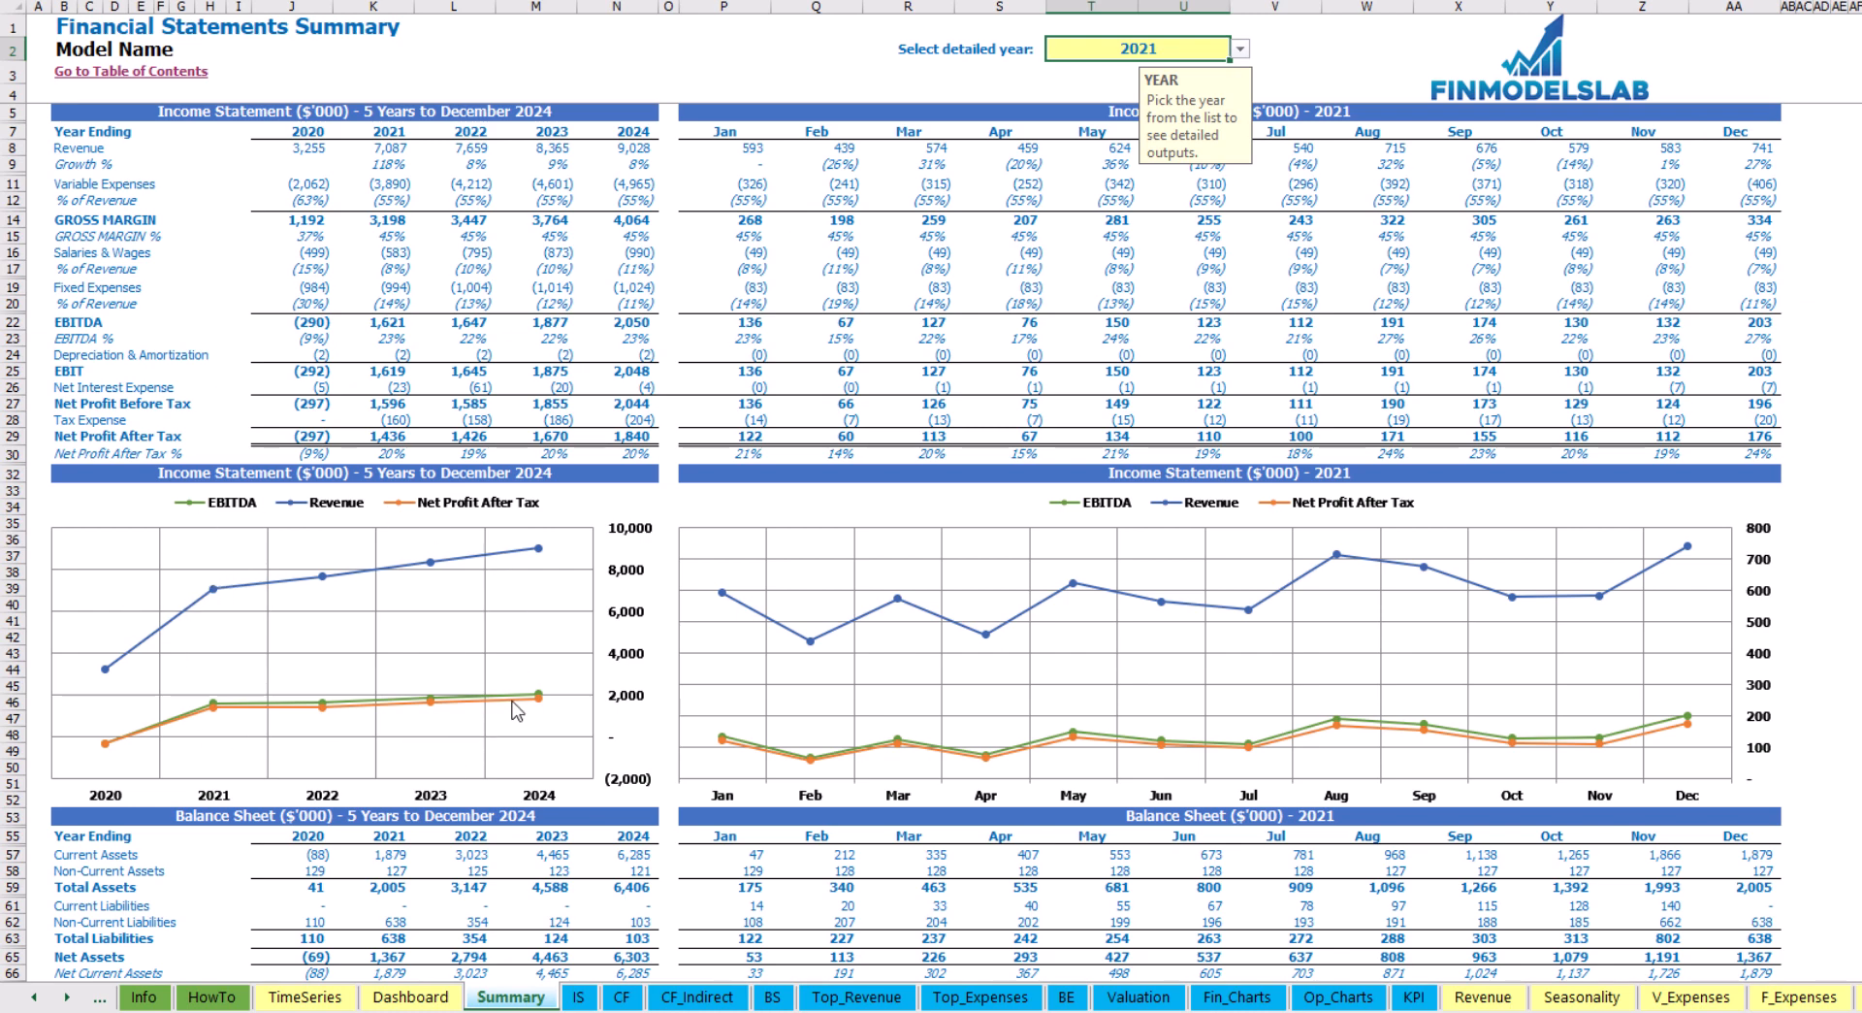
scroll(504, 723, down, 13)
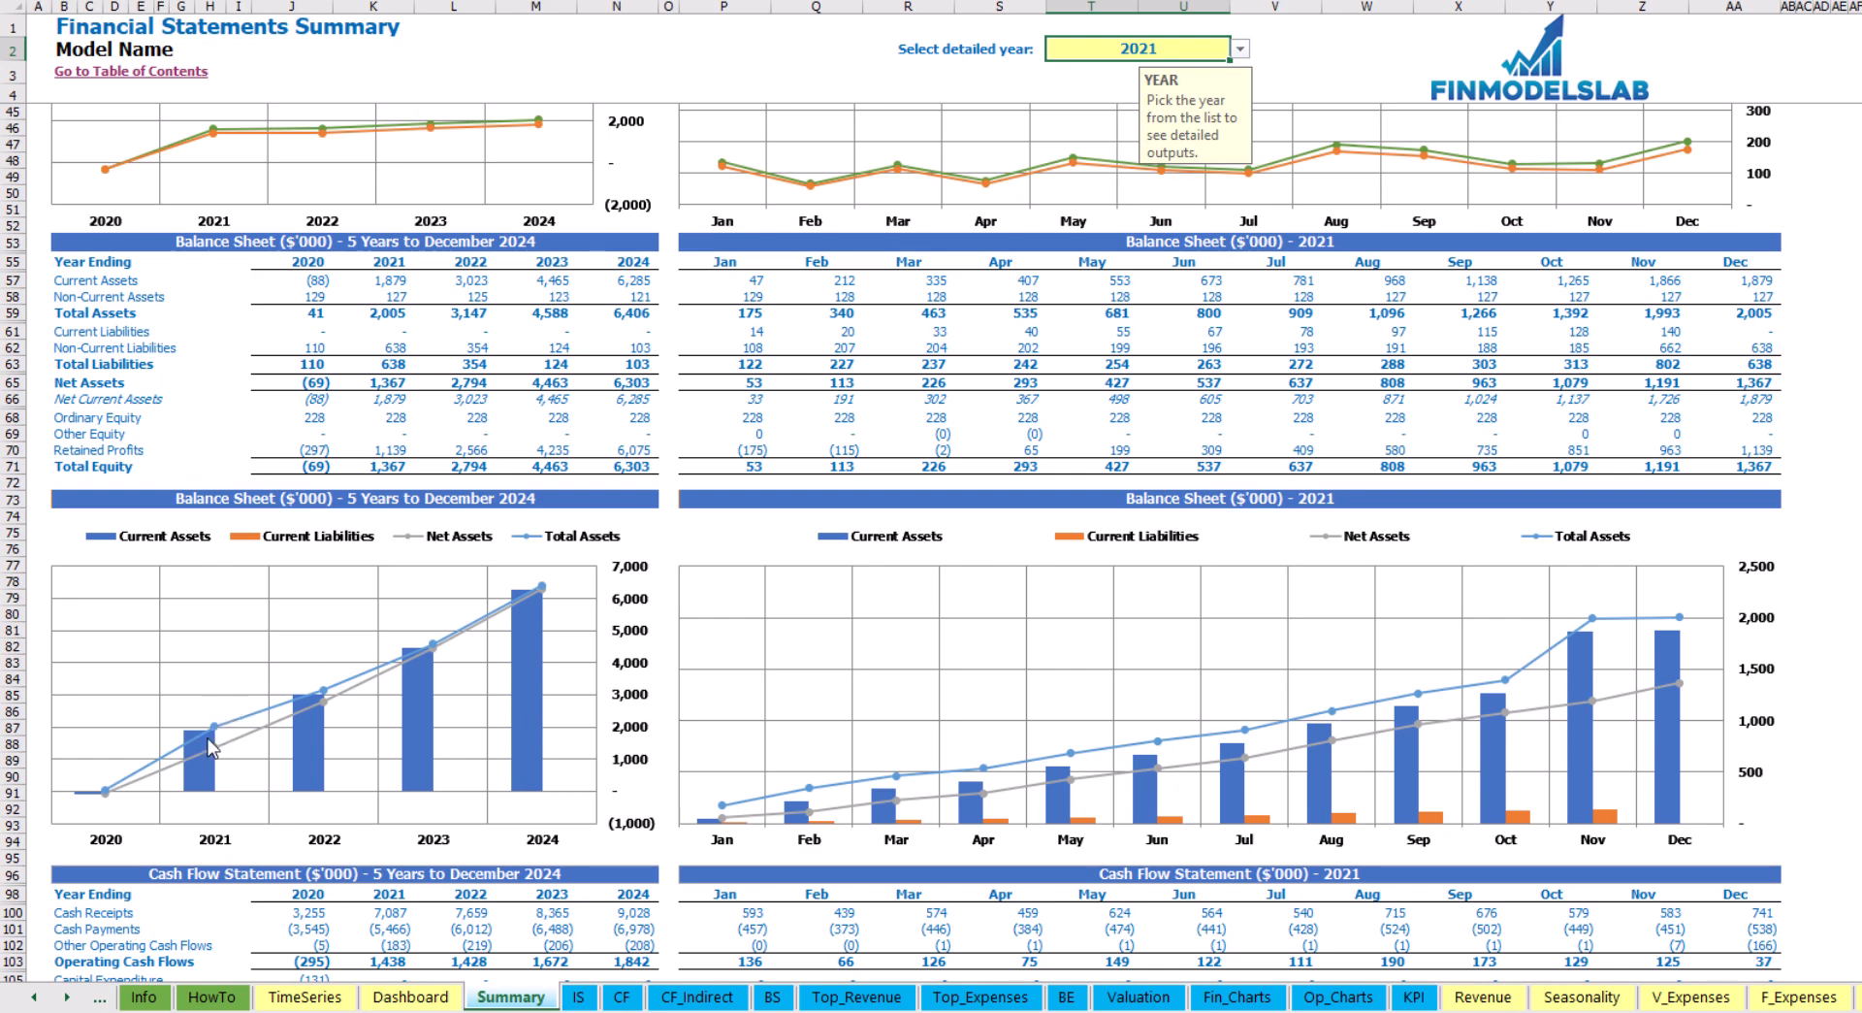
scroll(432, 701, down, 13)
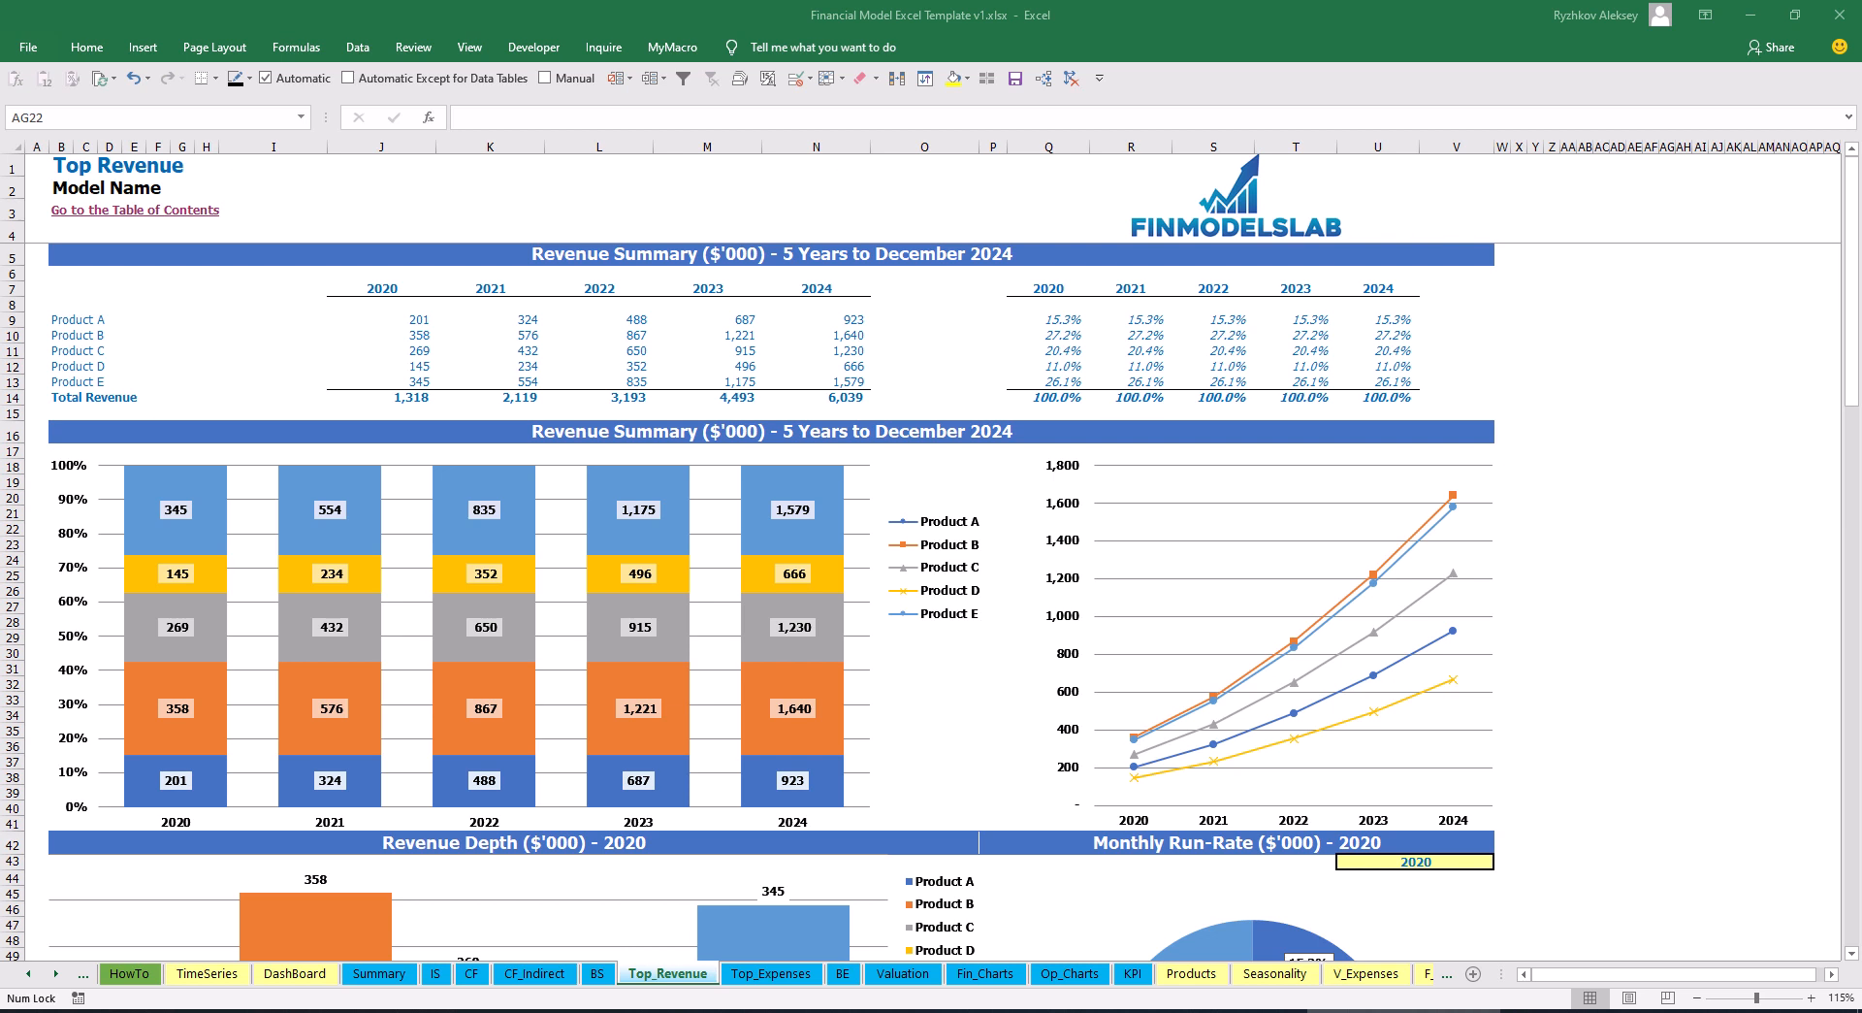
Examine the product revenue amounts and percentage shares for 2020 through 2024 on the Top Revenue sheet
drag(388, 319, 854, 397)
drag(1047, 319, 1397, 397)
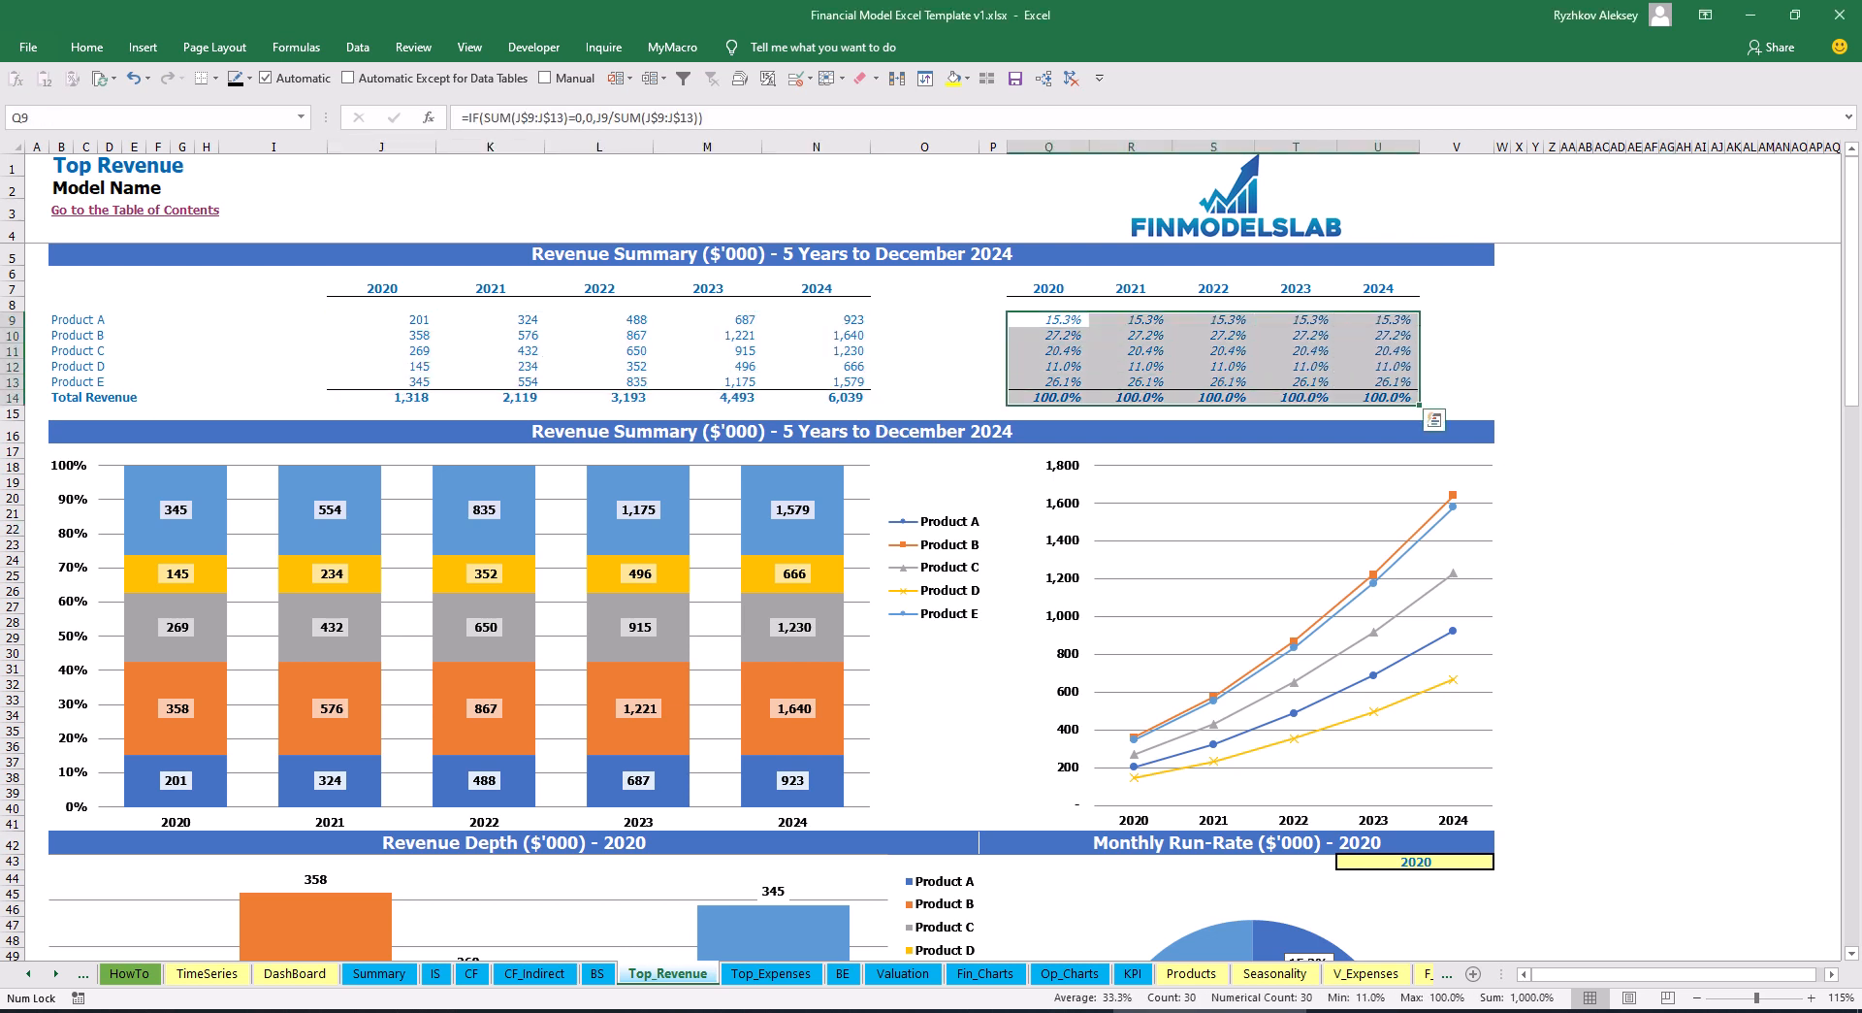
click(1552, 366)
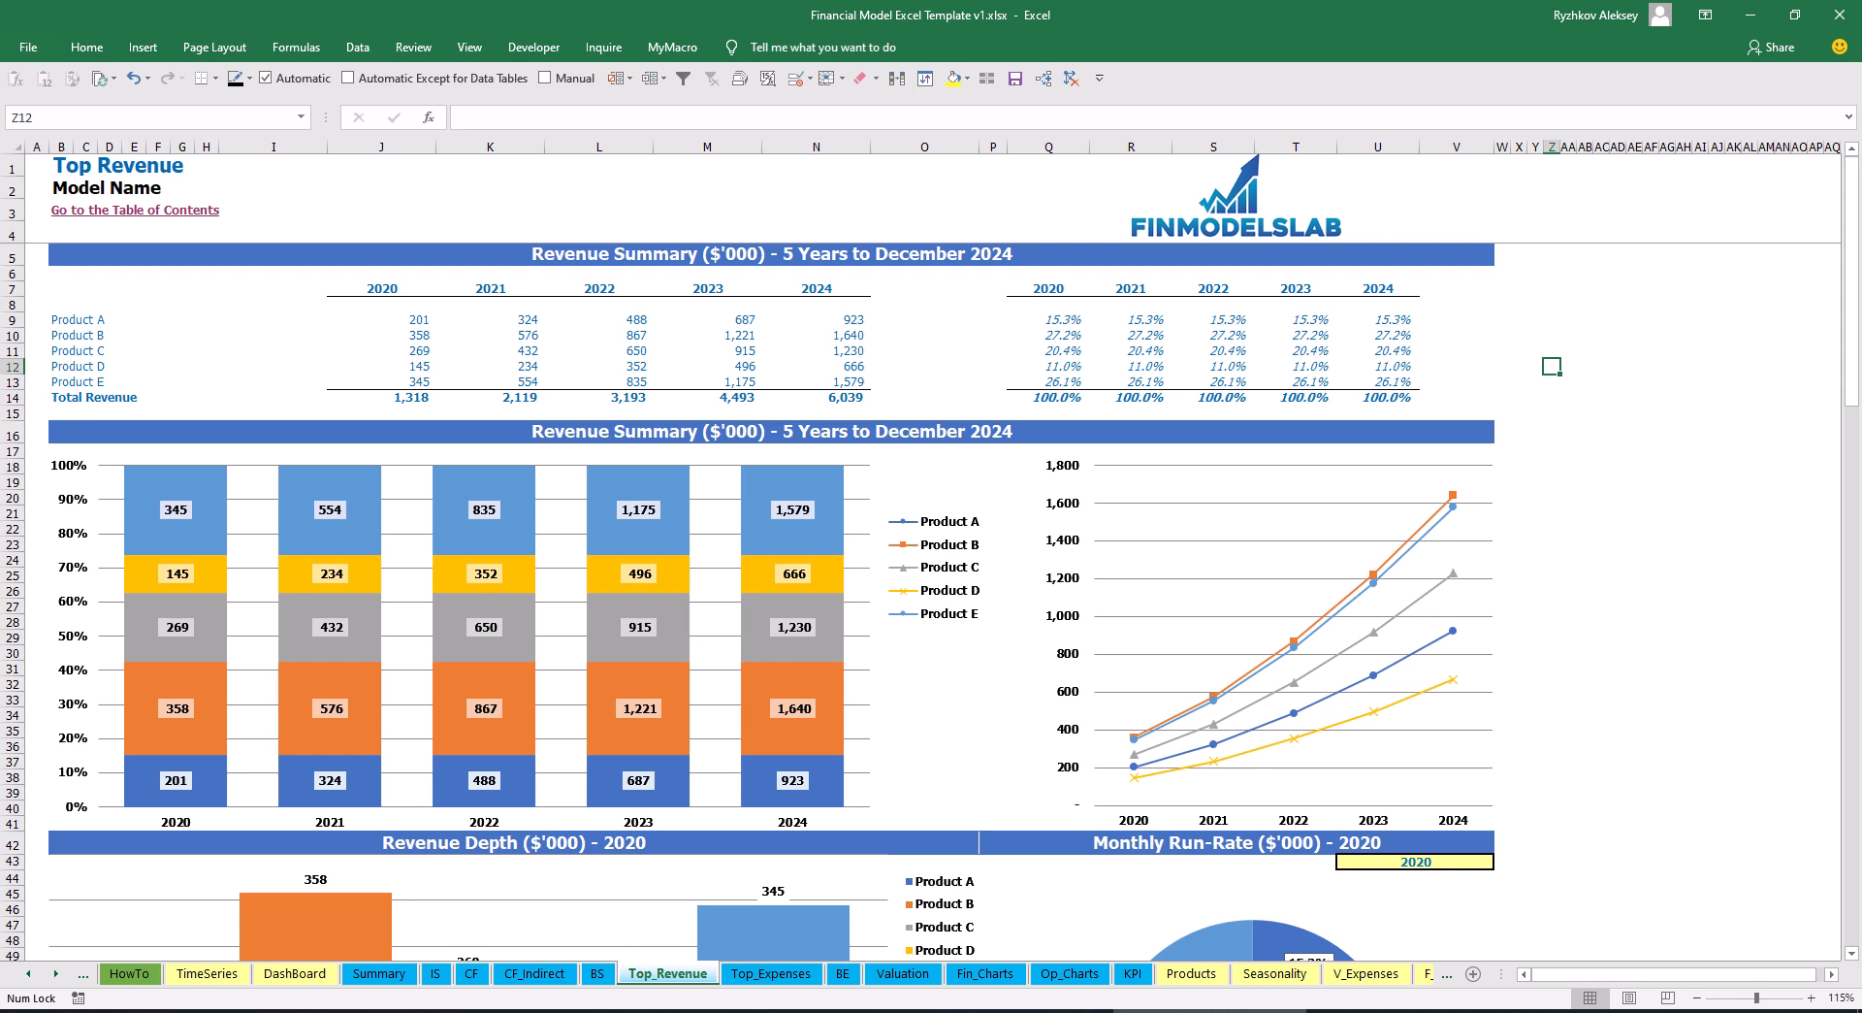
Set the year for the Revenue Depth and Monthly Run-Rate charts to 2021
scroll(771, 602, down, 10)
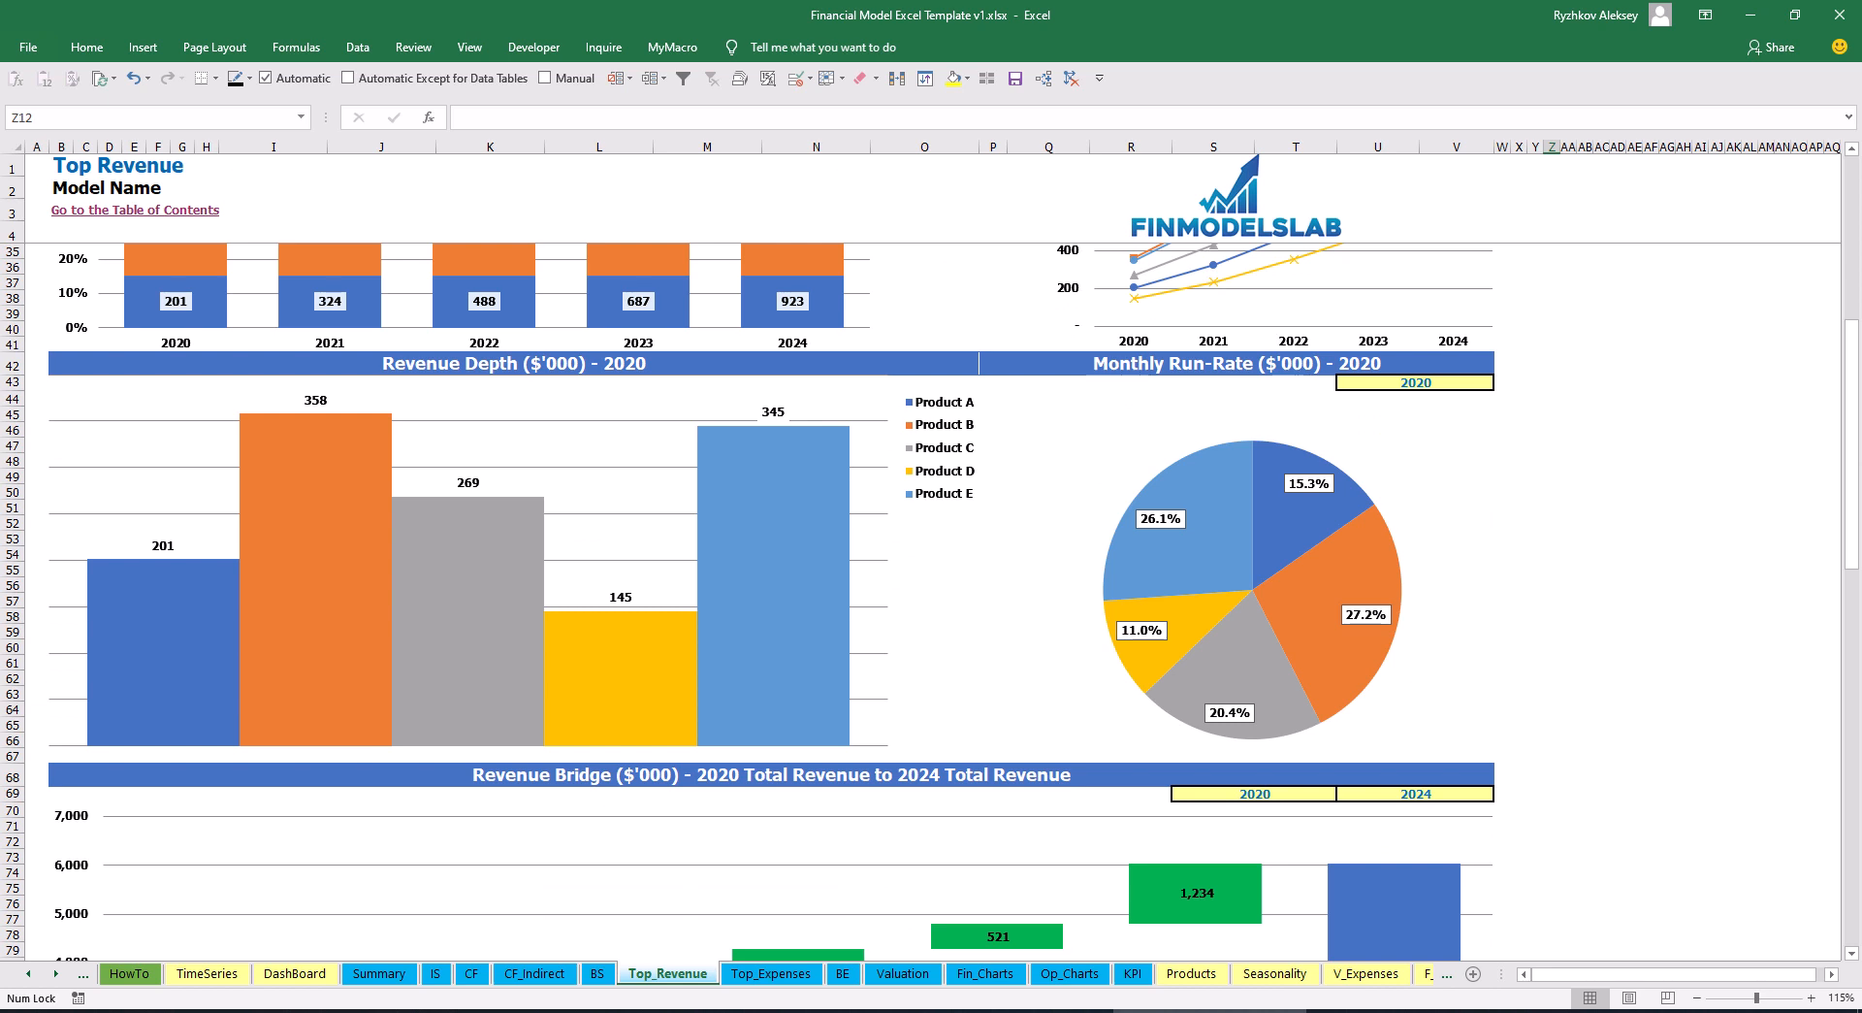
click(1417, 383)
click(1501, 383)
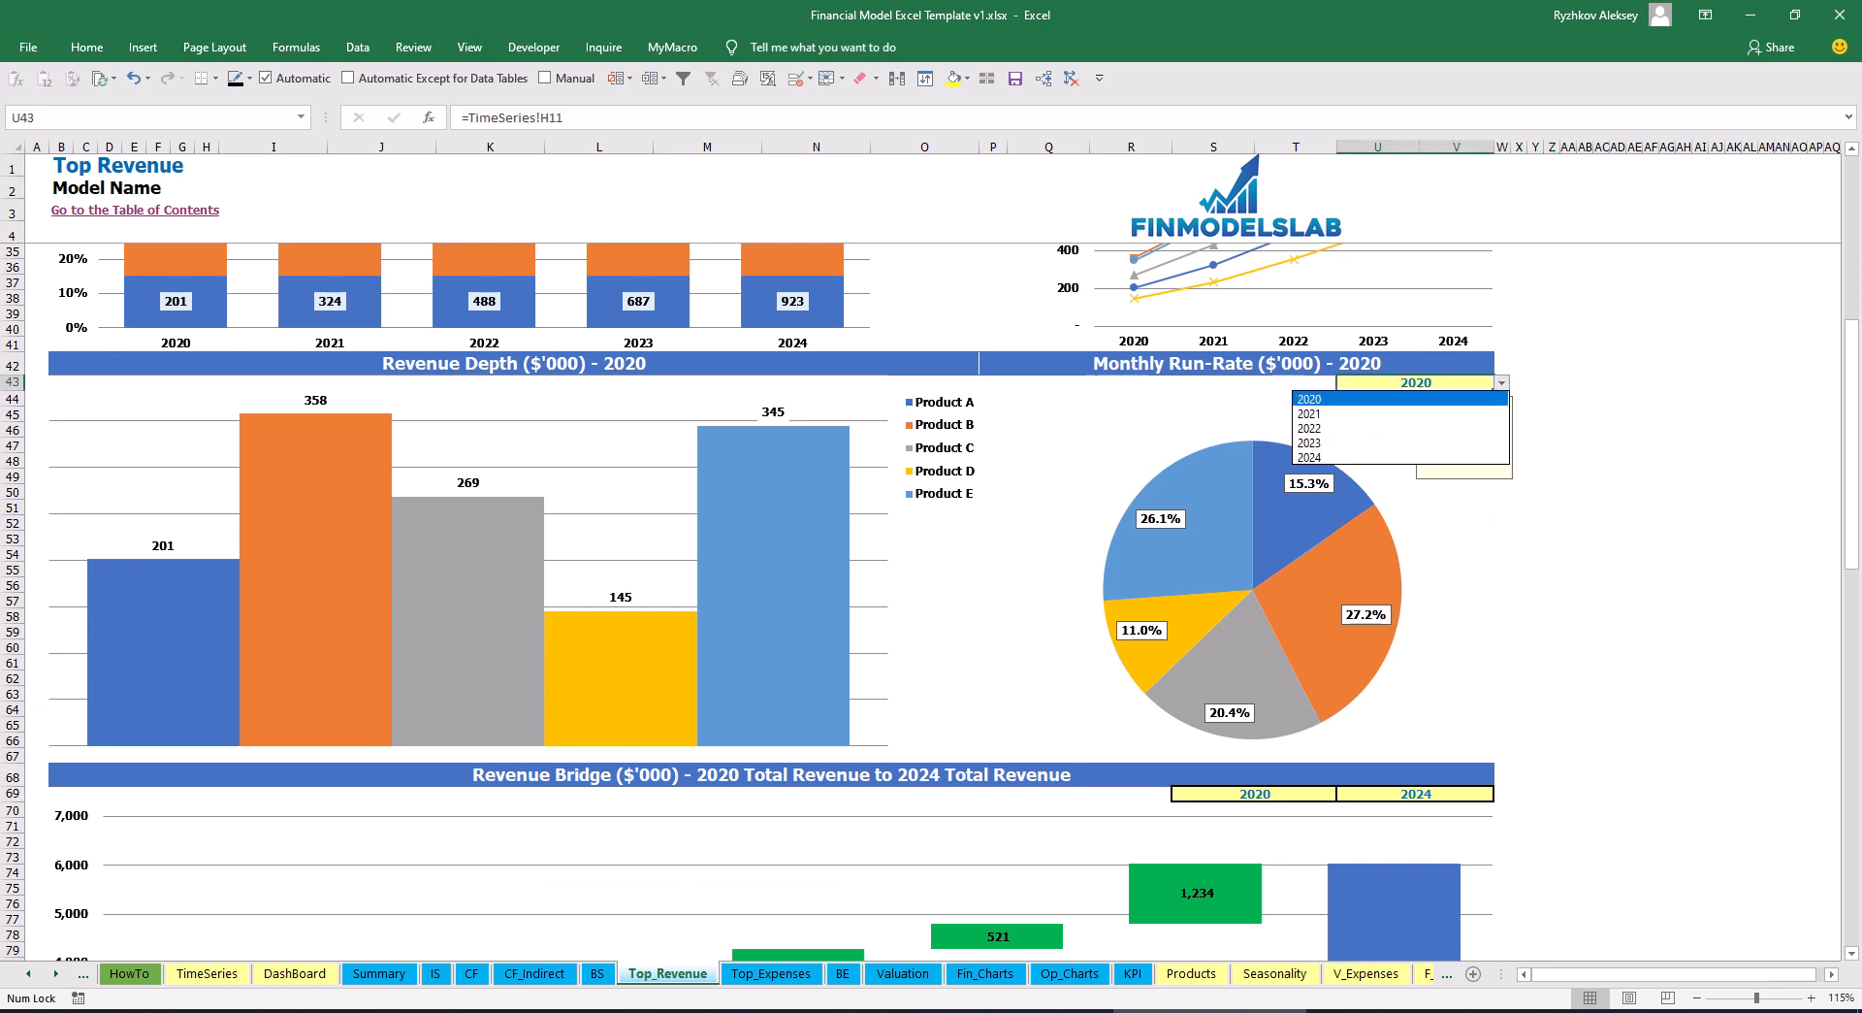
click(1417, 413)
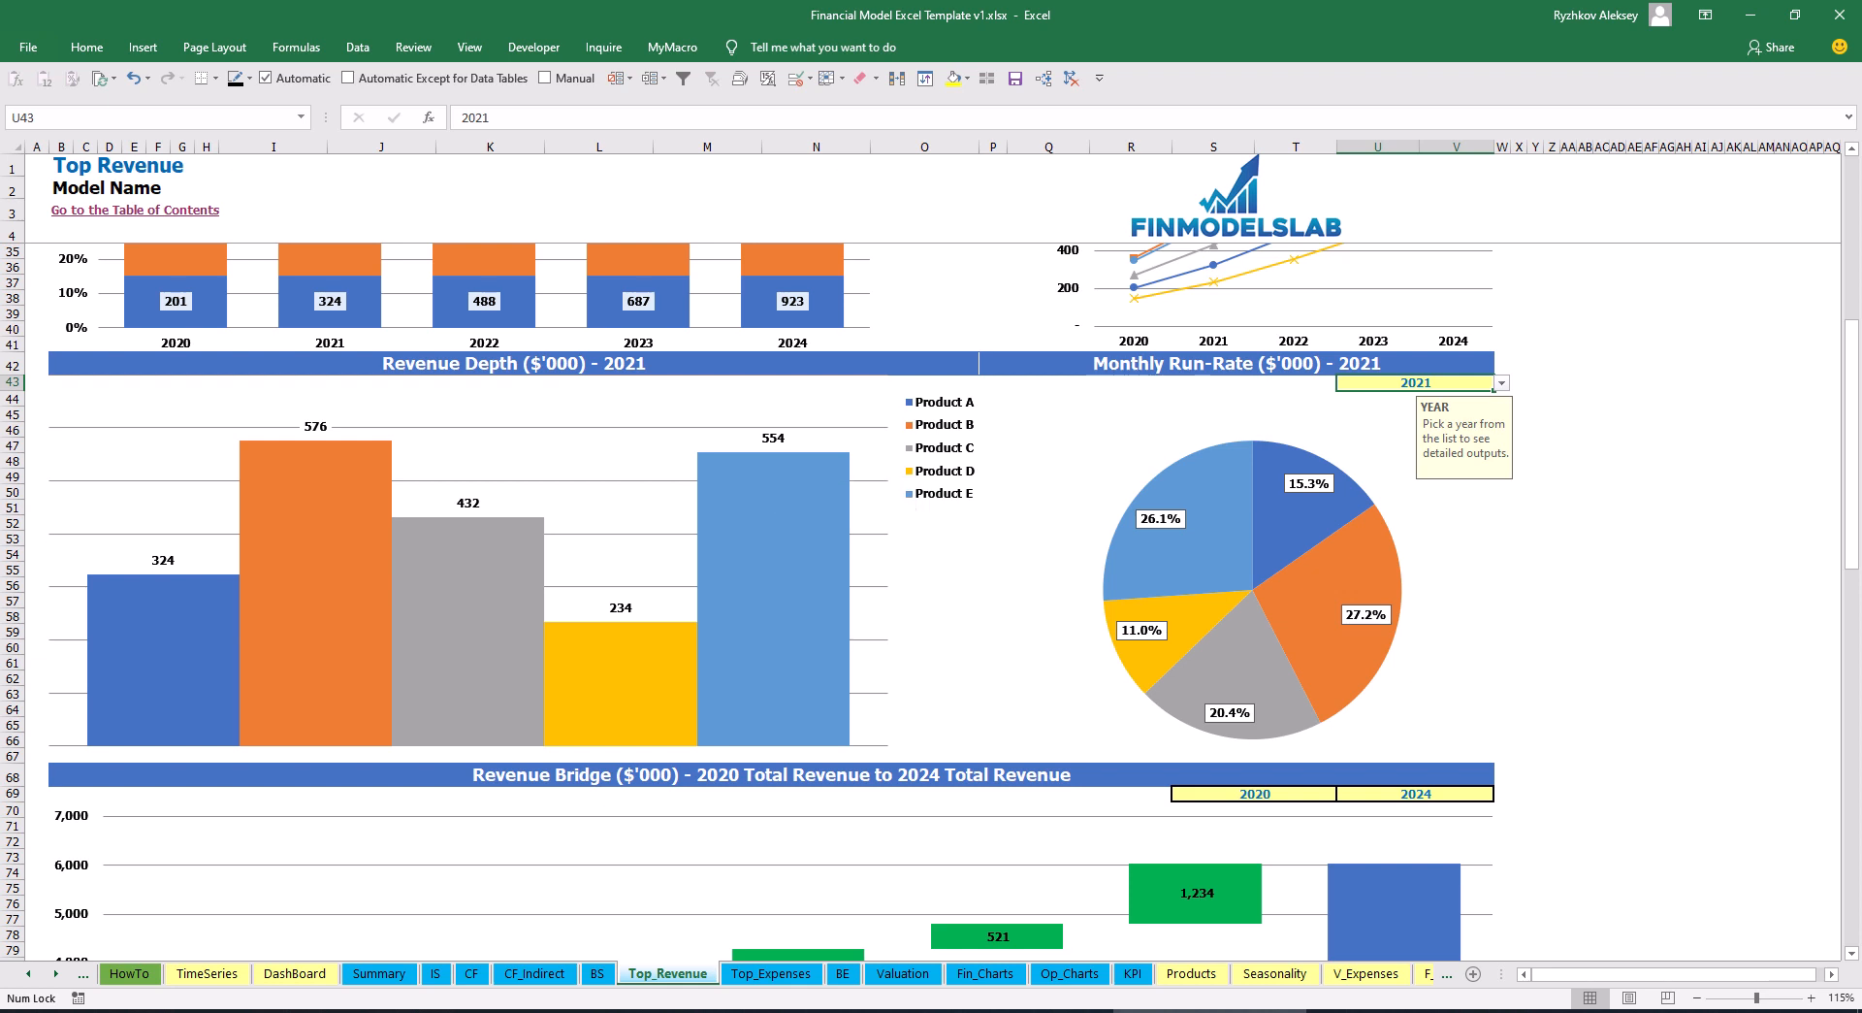
Review the Revenue Bridge chart and check the year choices for its start and end years
scroll(1251, 665, down, 7)
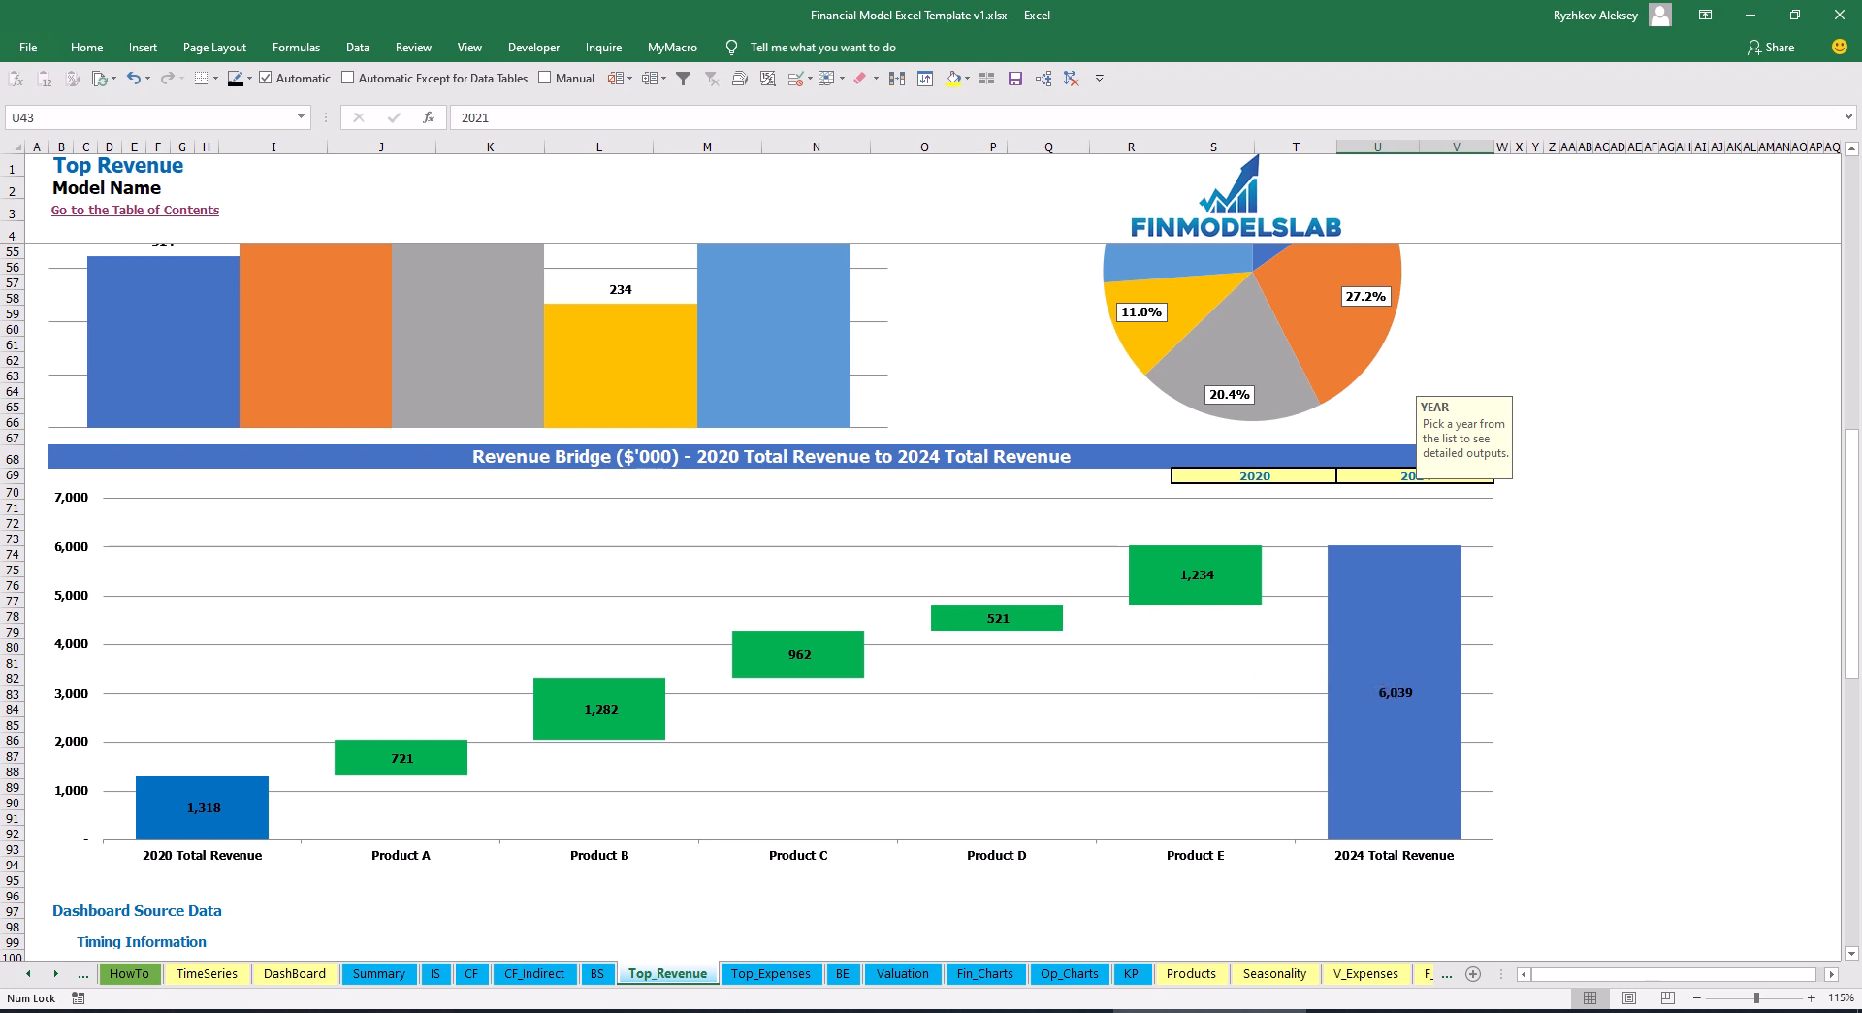
click(1666, 538)
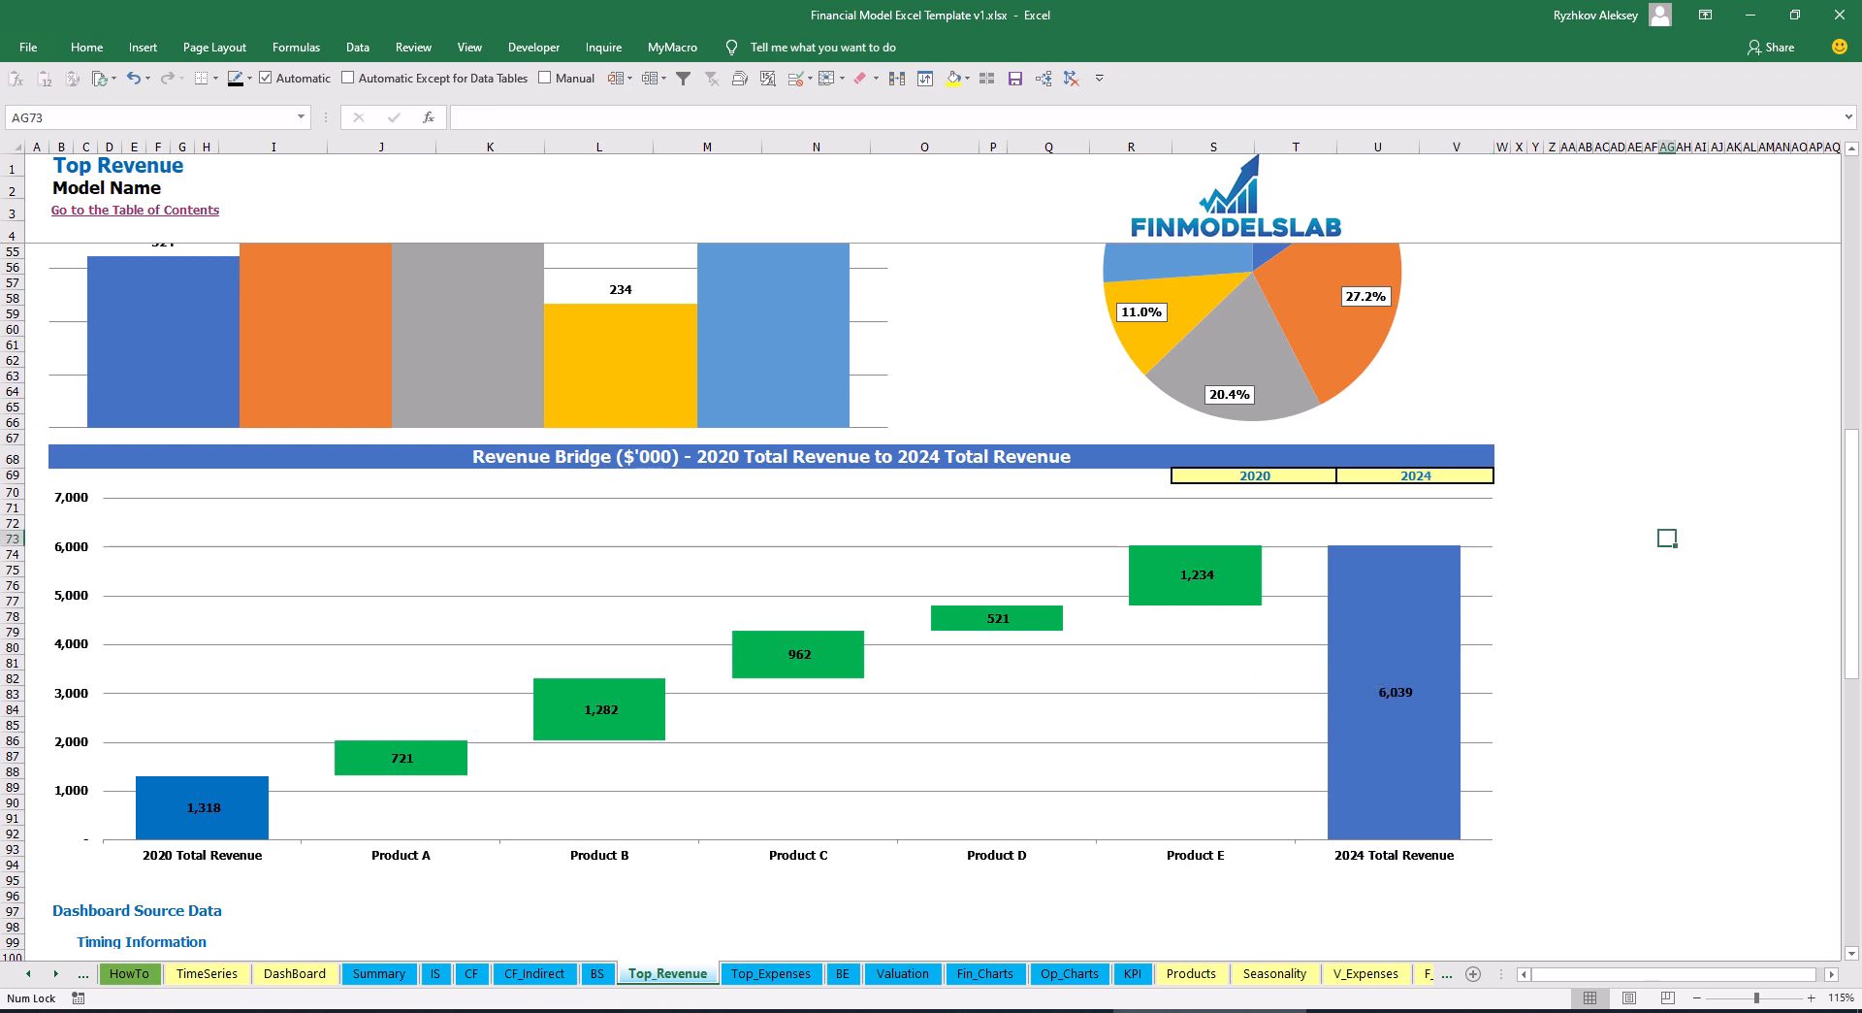
click(1276, 476)
click(1344, 476)
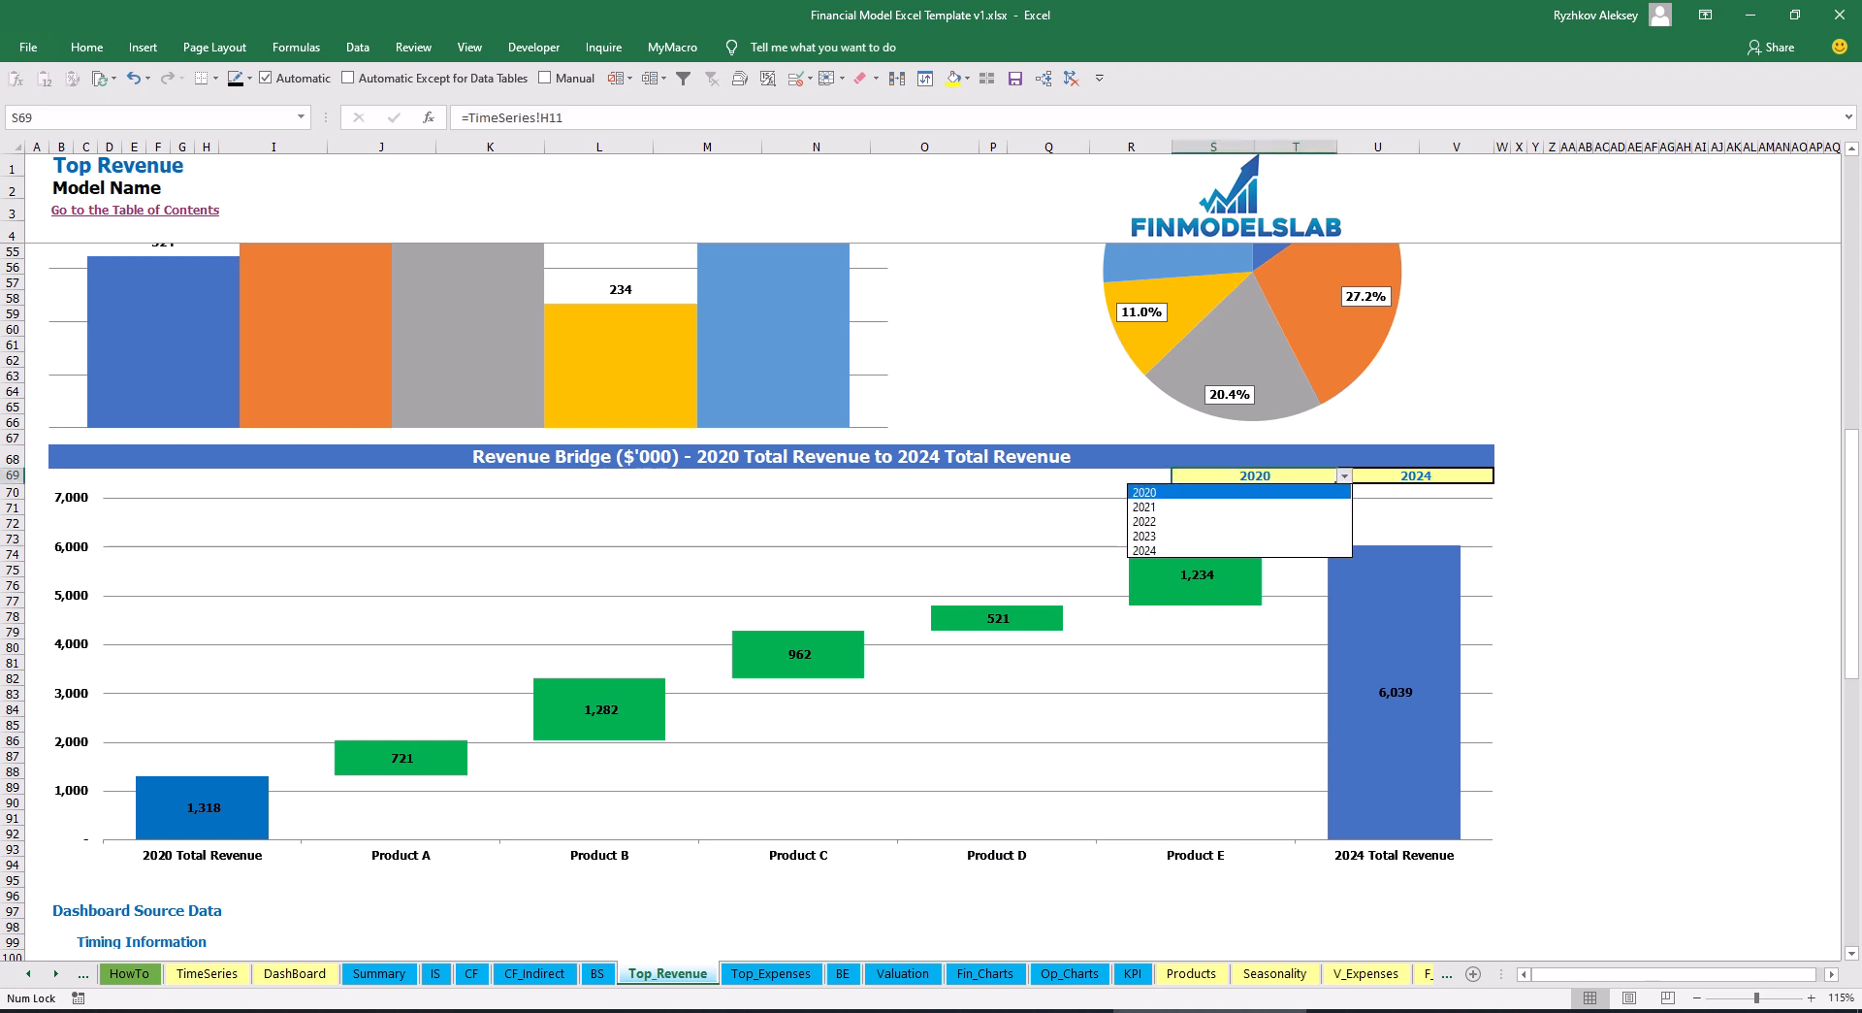
click(1344, 476)
click(1417, 476)
click(1502, 476)
click(1501, 476)
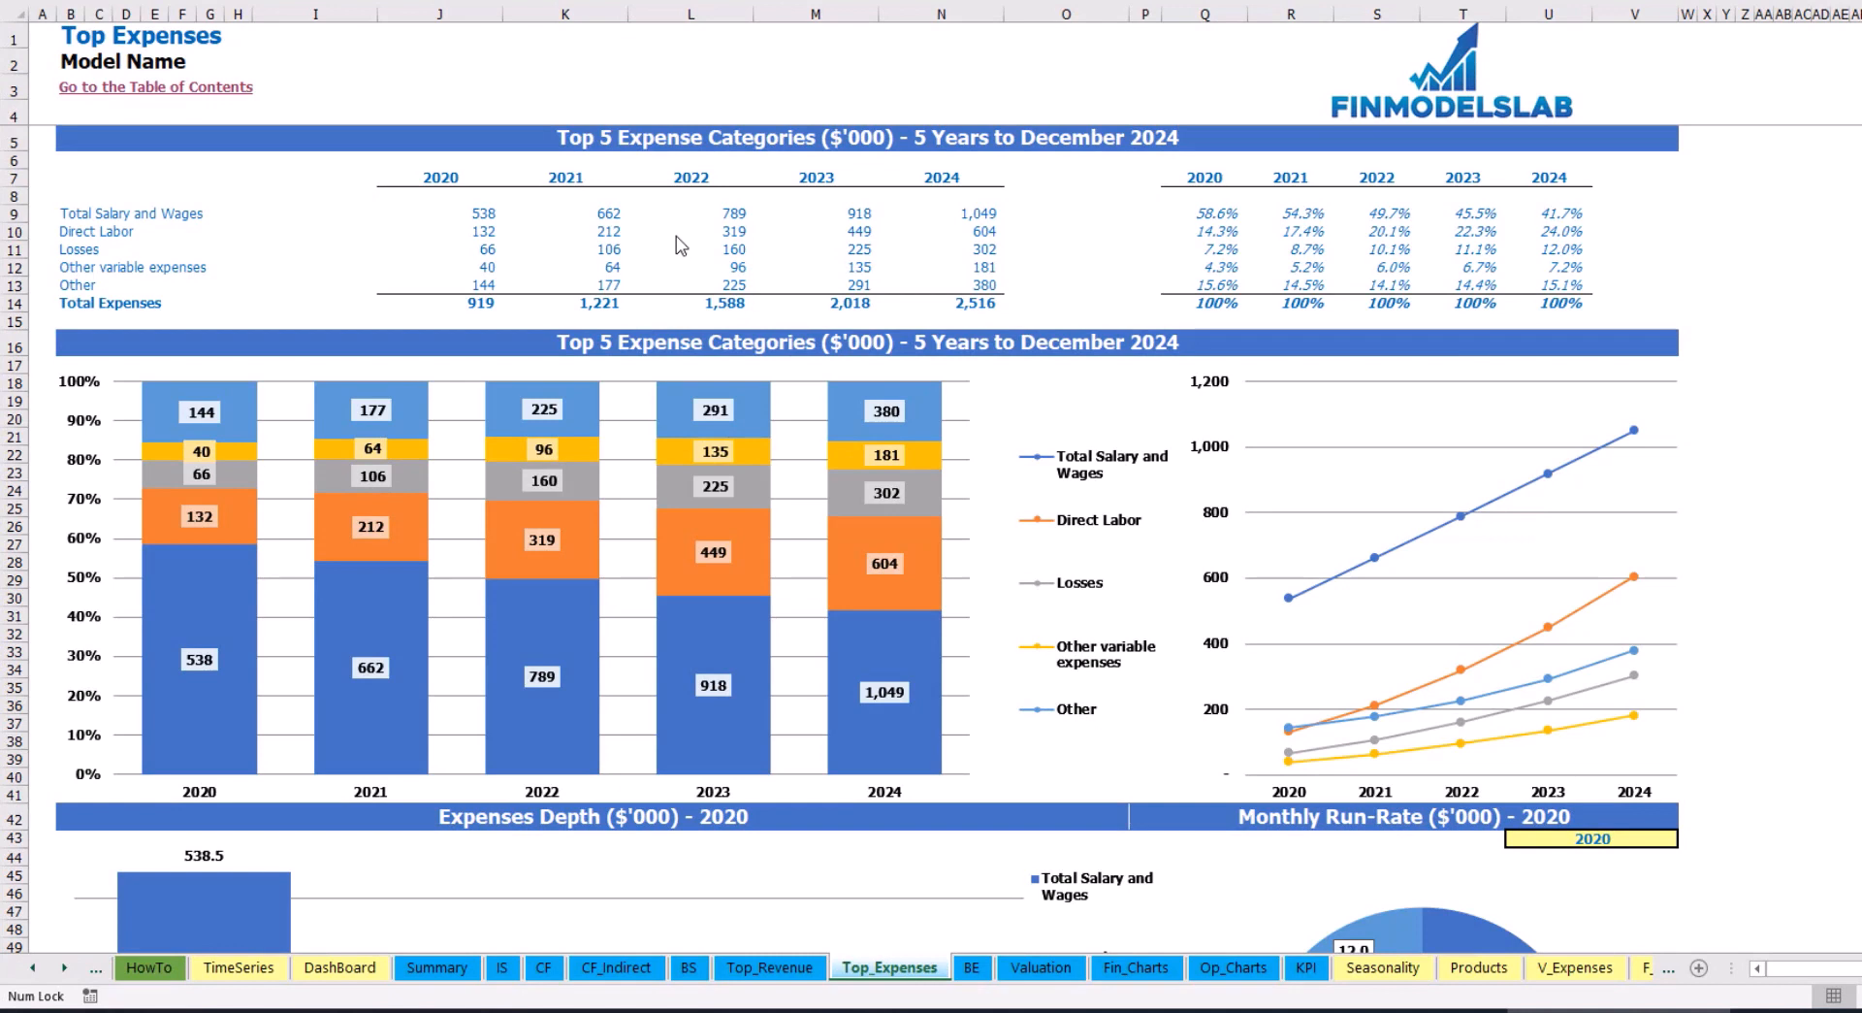
Examine the top five expense categories, their yearly amounts, total expenses and percentage shares on the Top Expenses sheet
drag(77, 219, 74, 267)
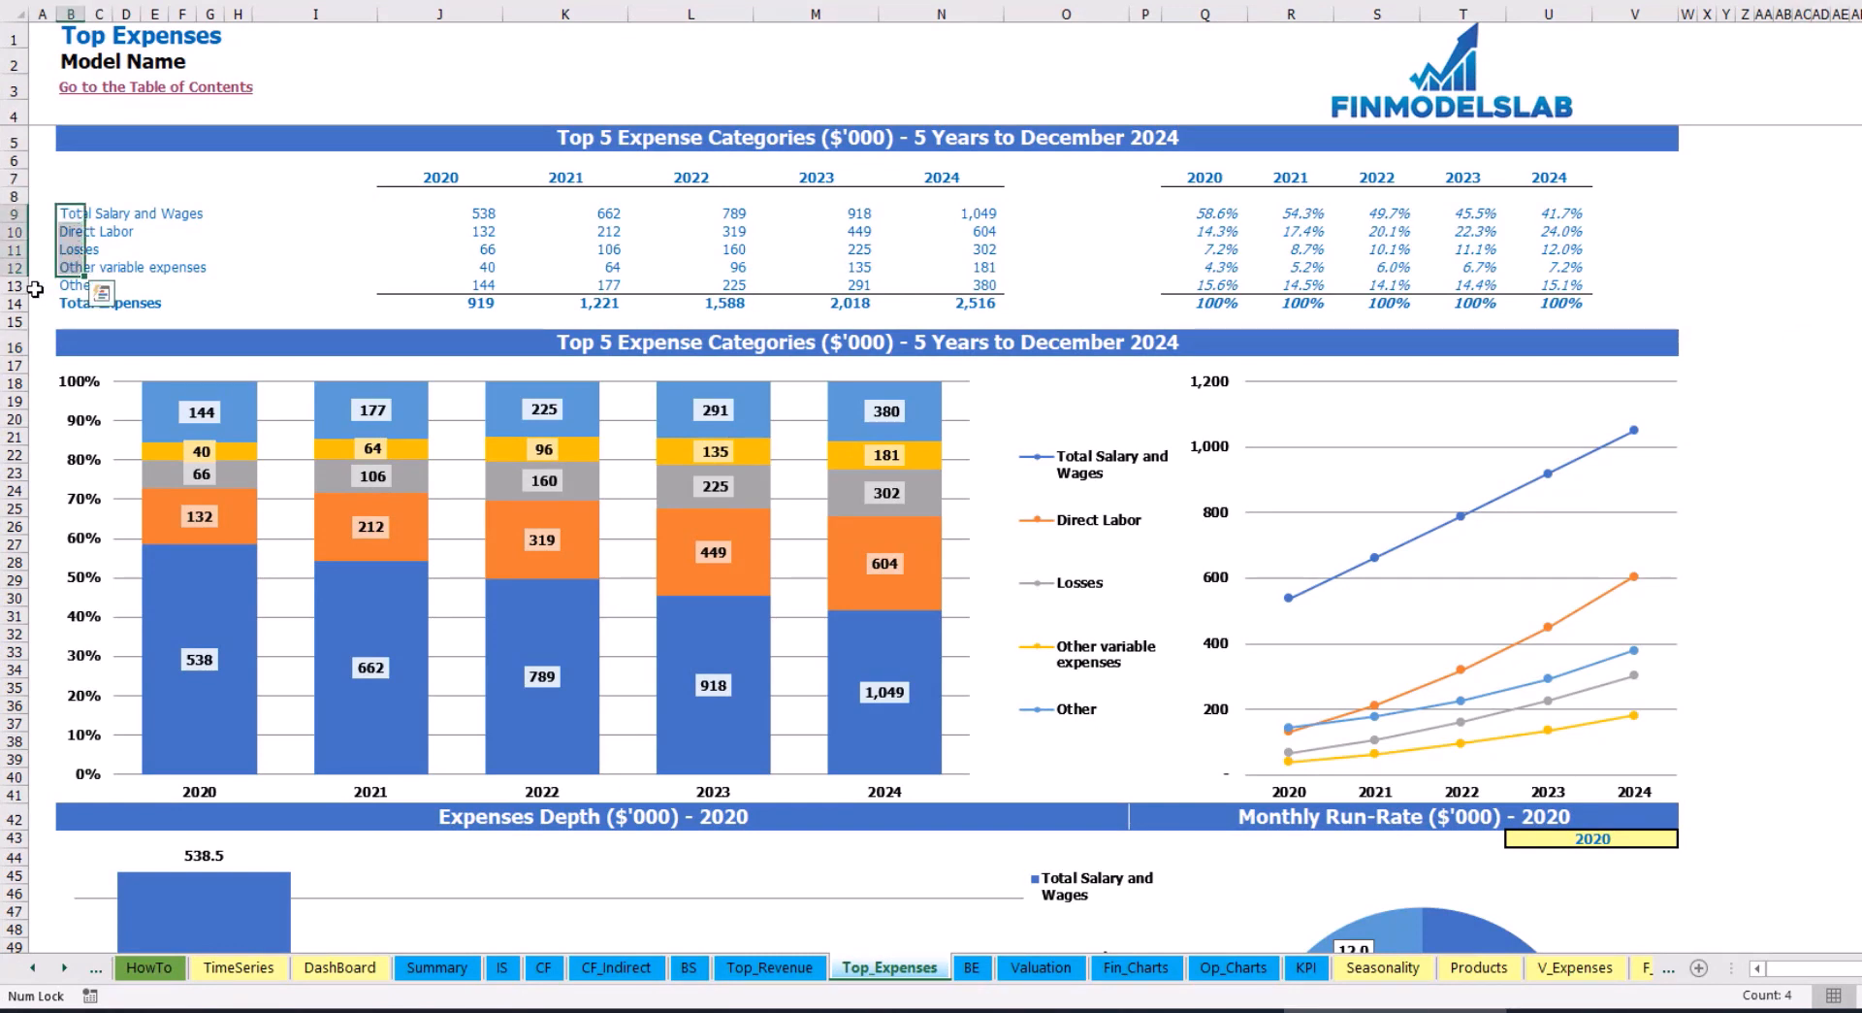
click(66, 285)
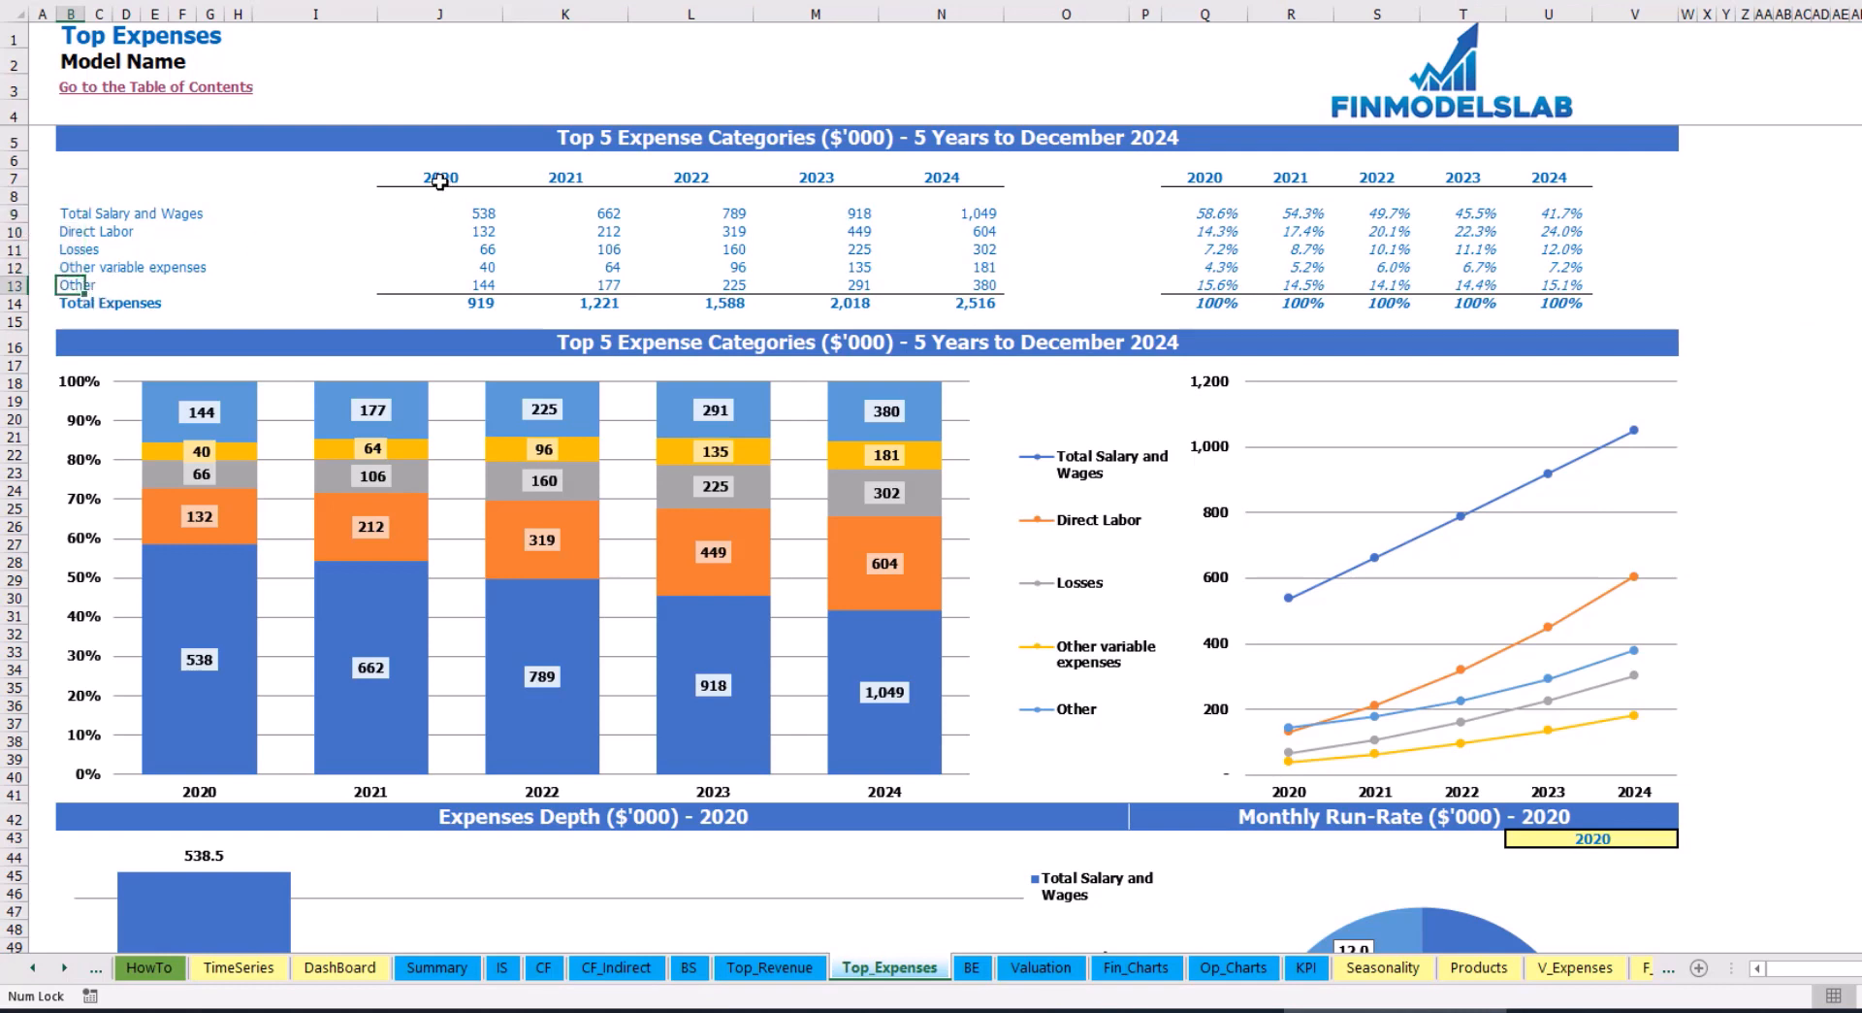
drag(439, 181, 916, 298)
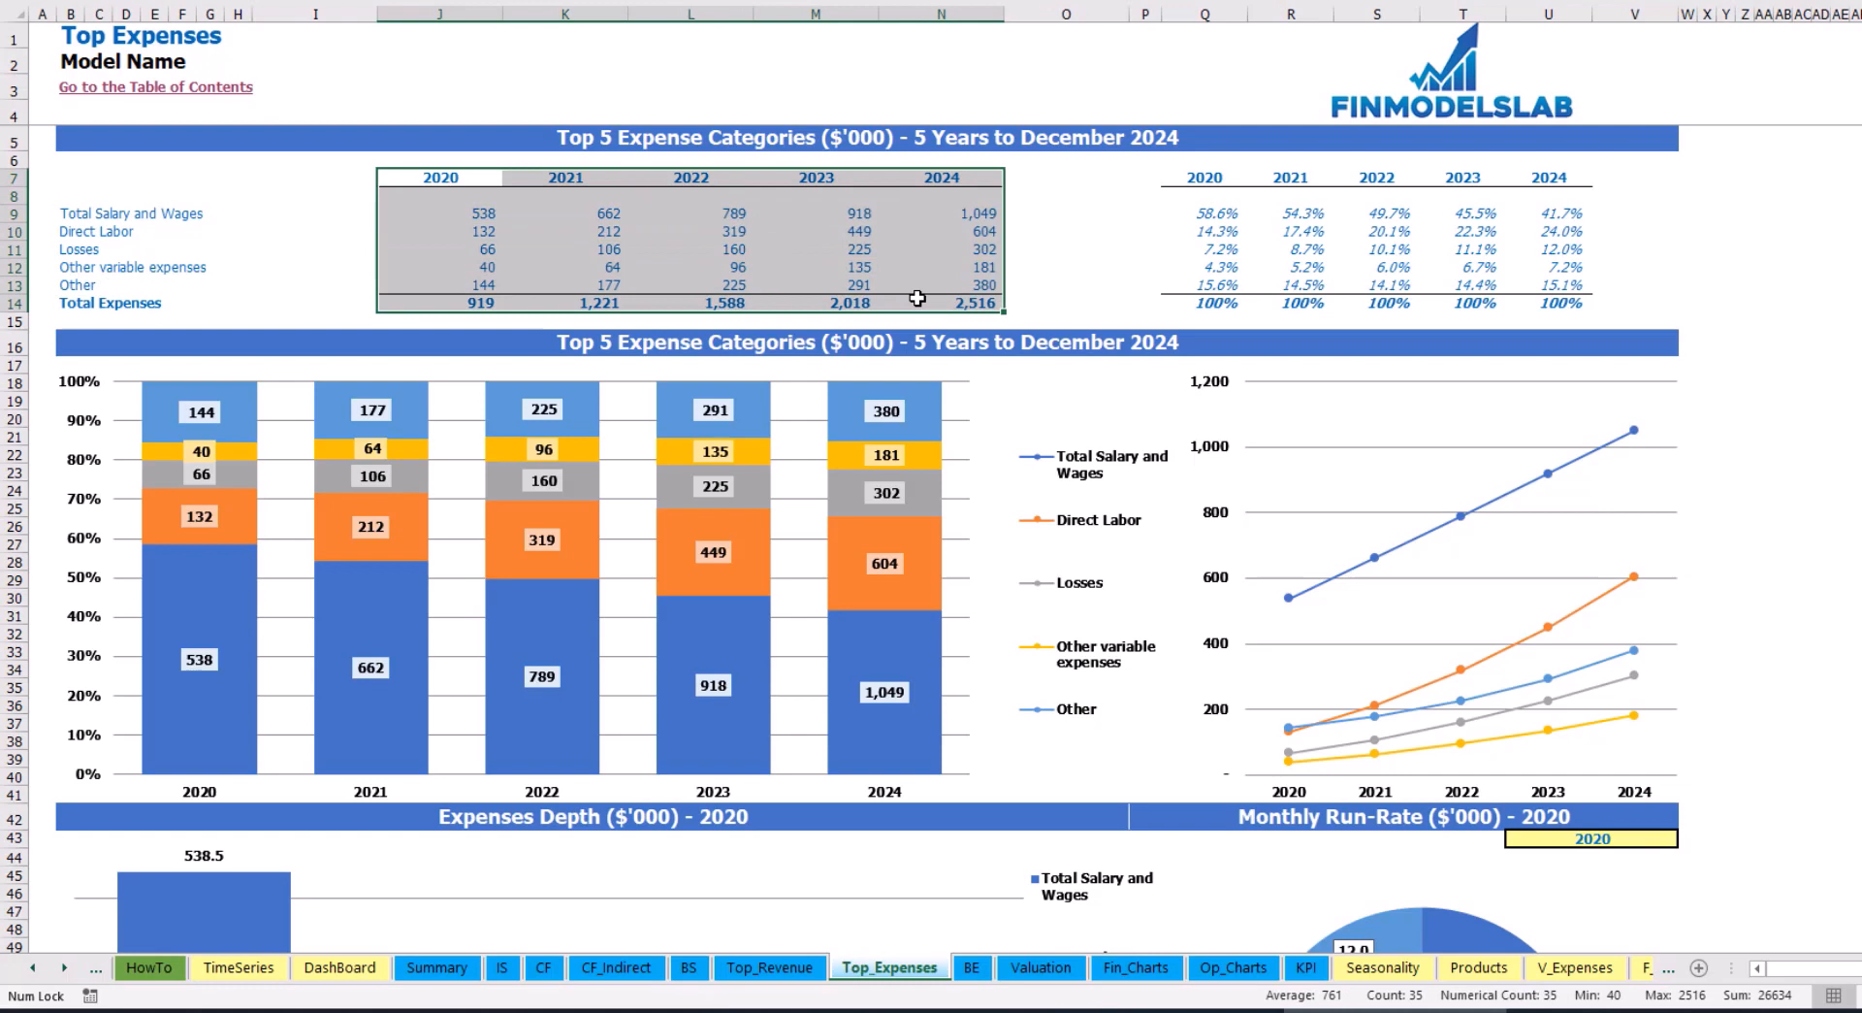
click(473, 304)
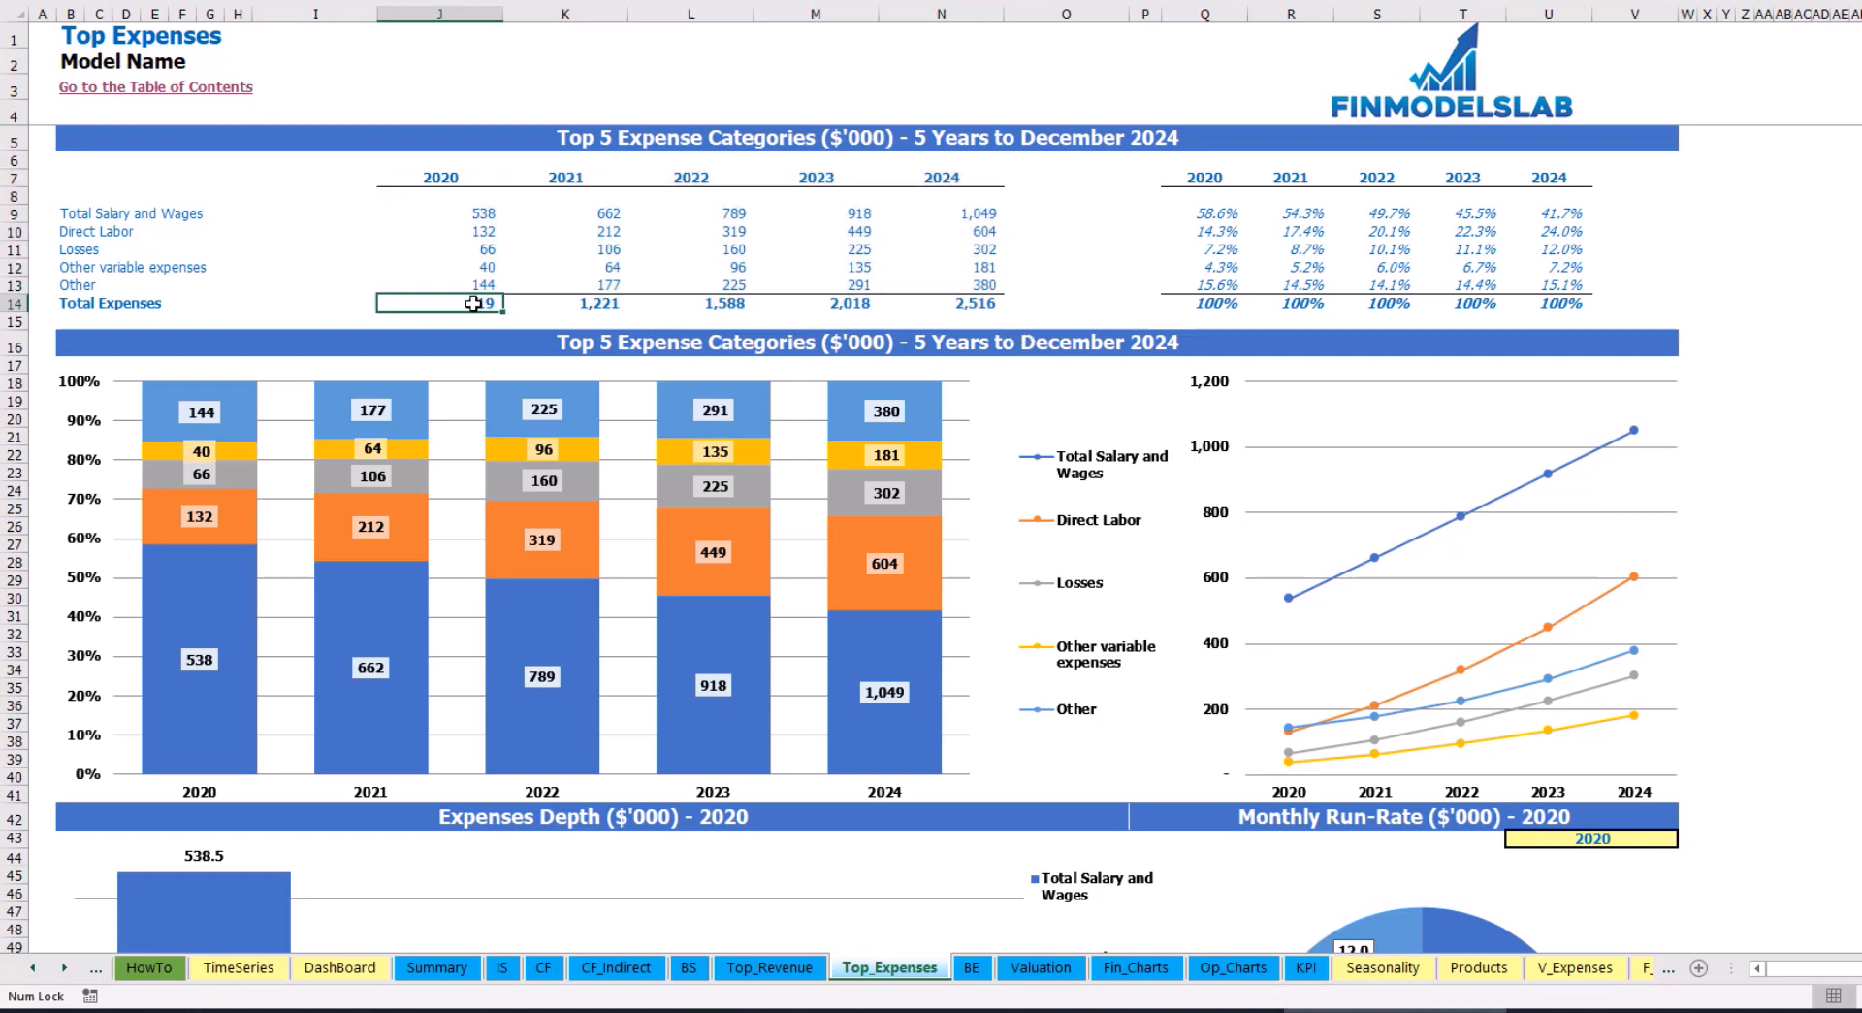
drag(473, 304, 990, 303)
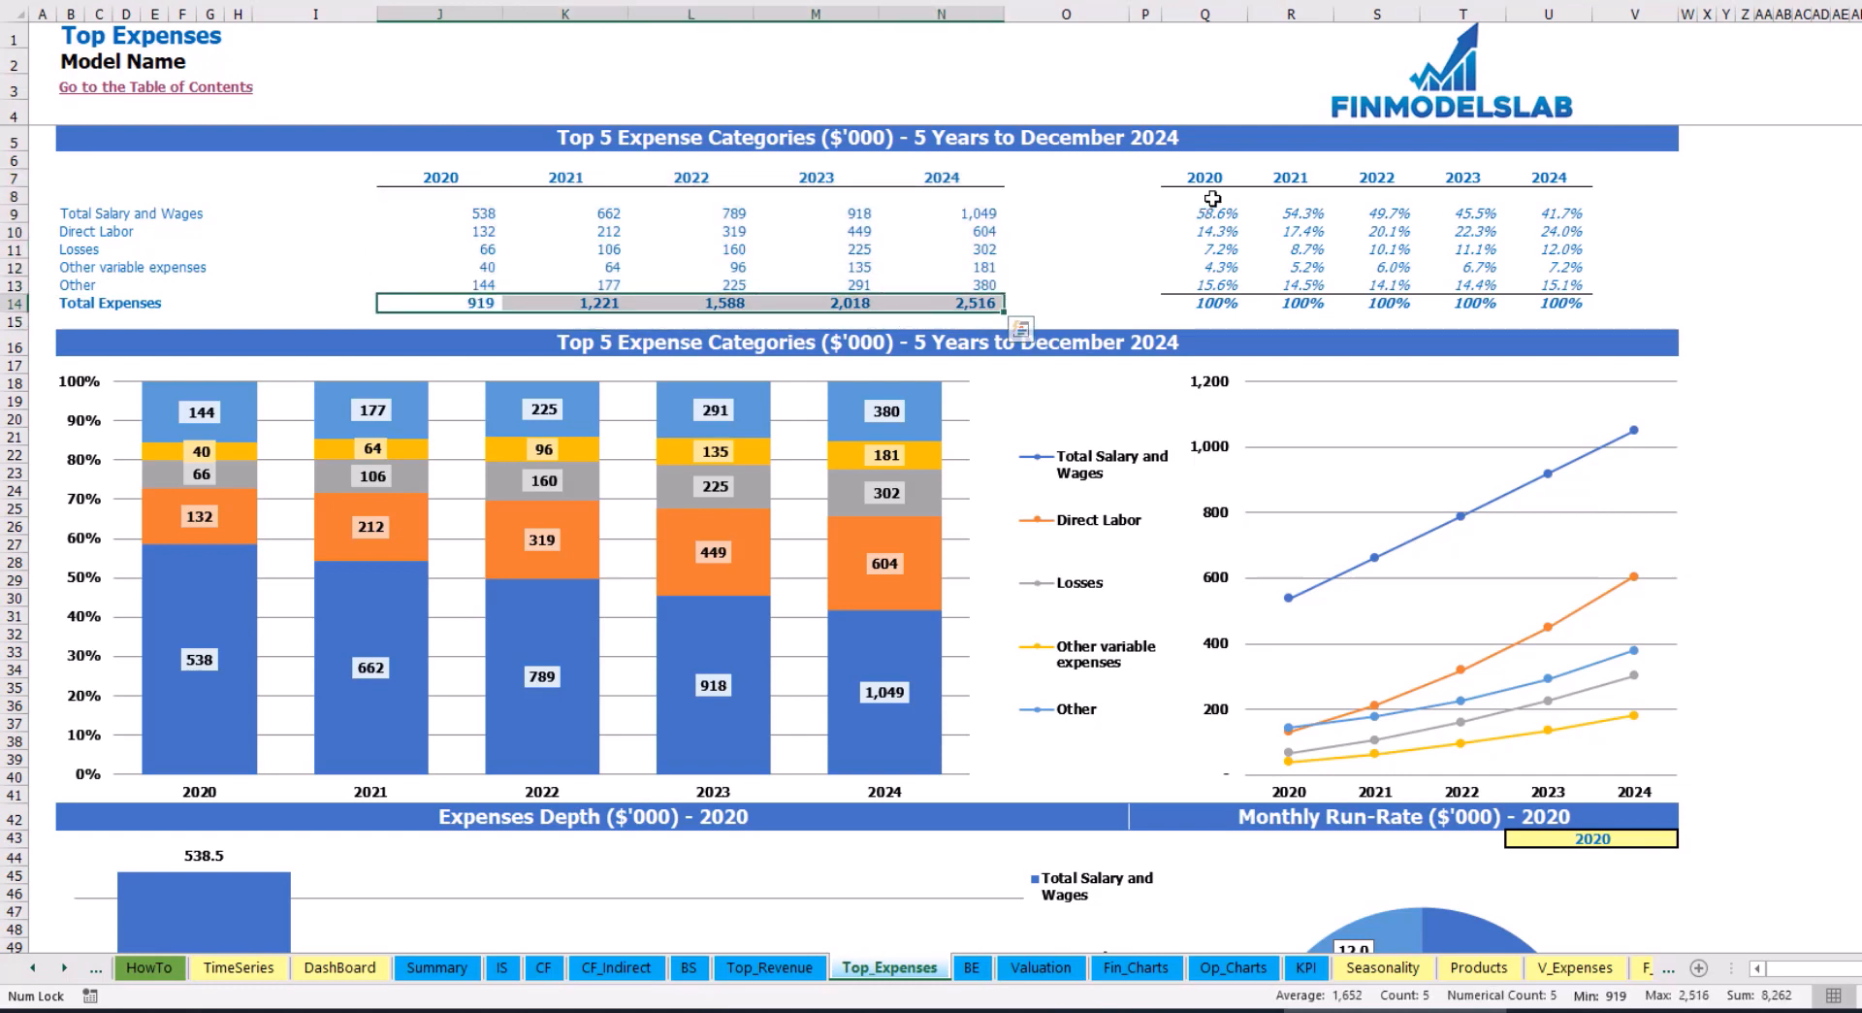
drag(1204, 181, 1575, 288)
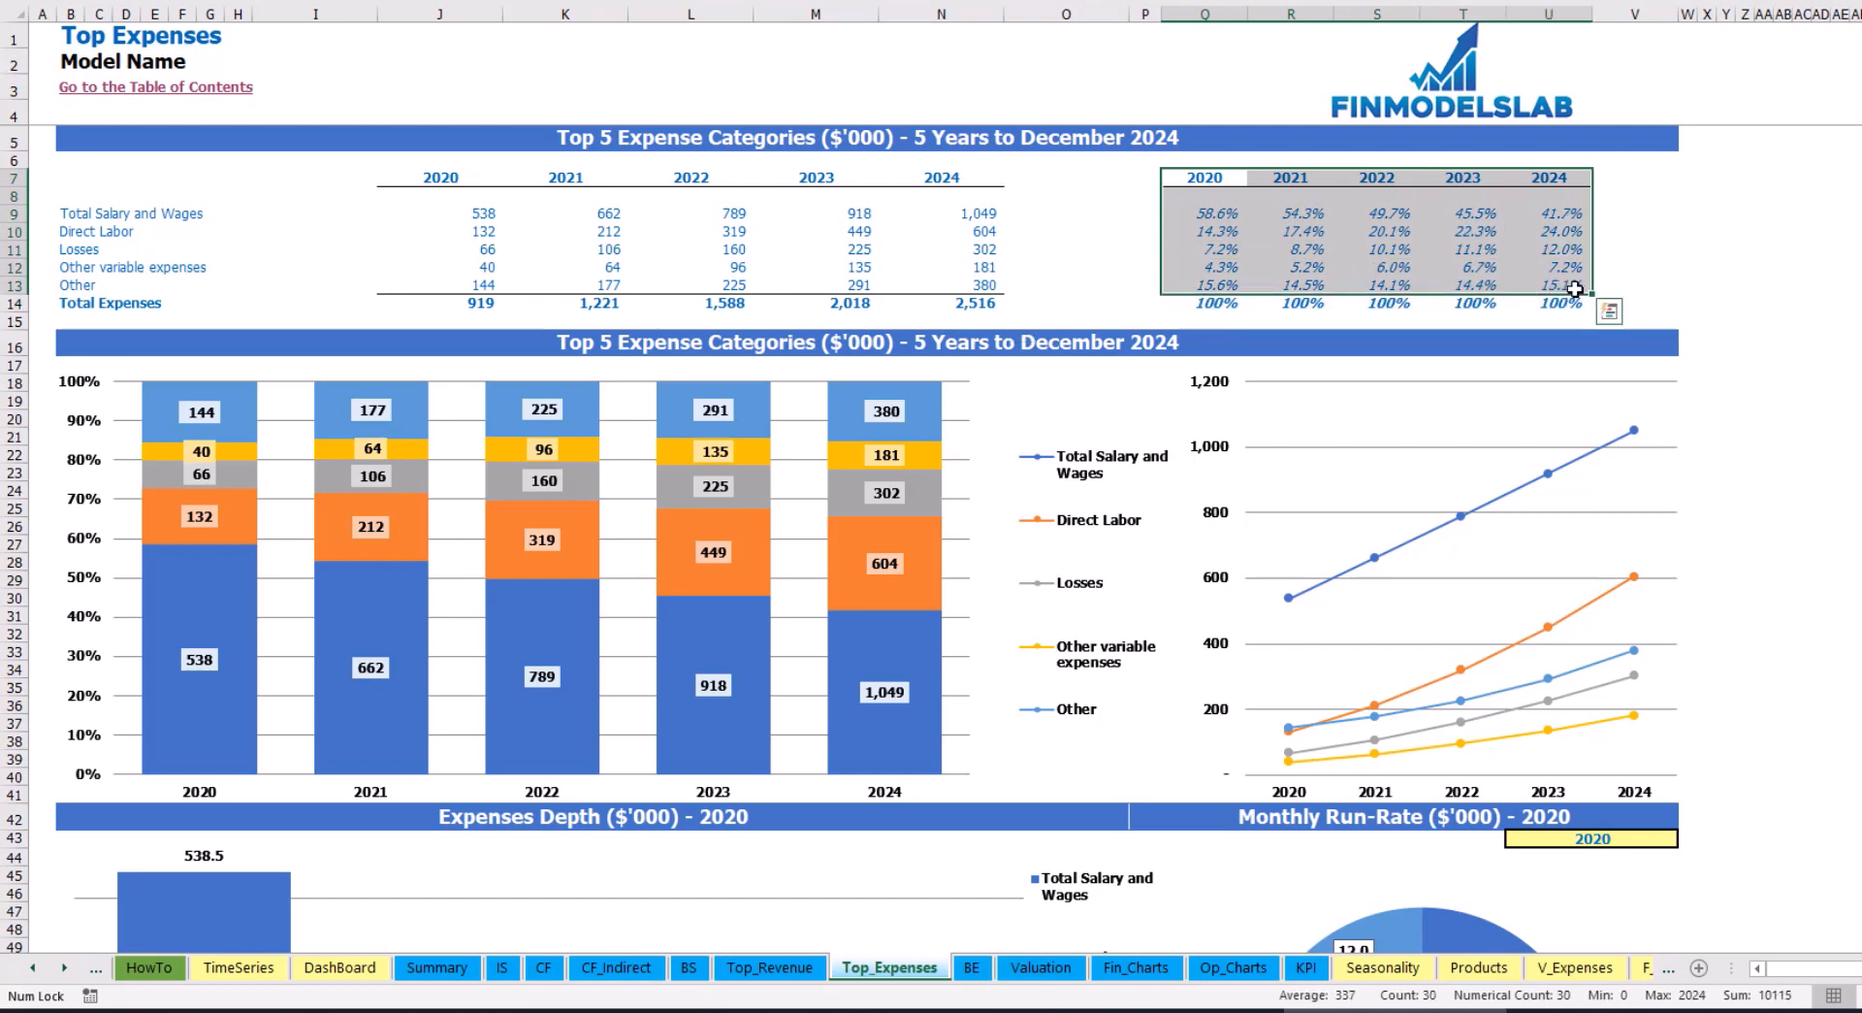
click(1800, 285)
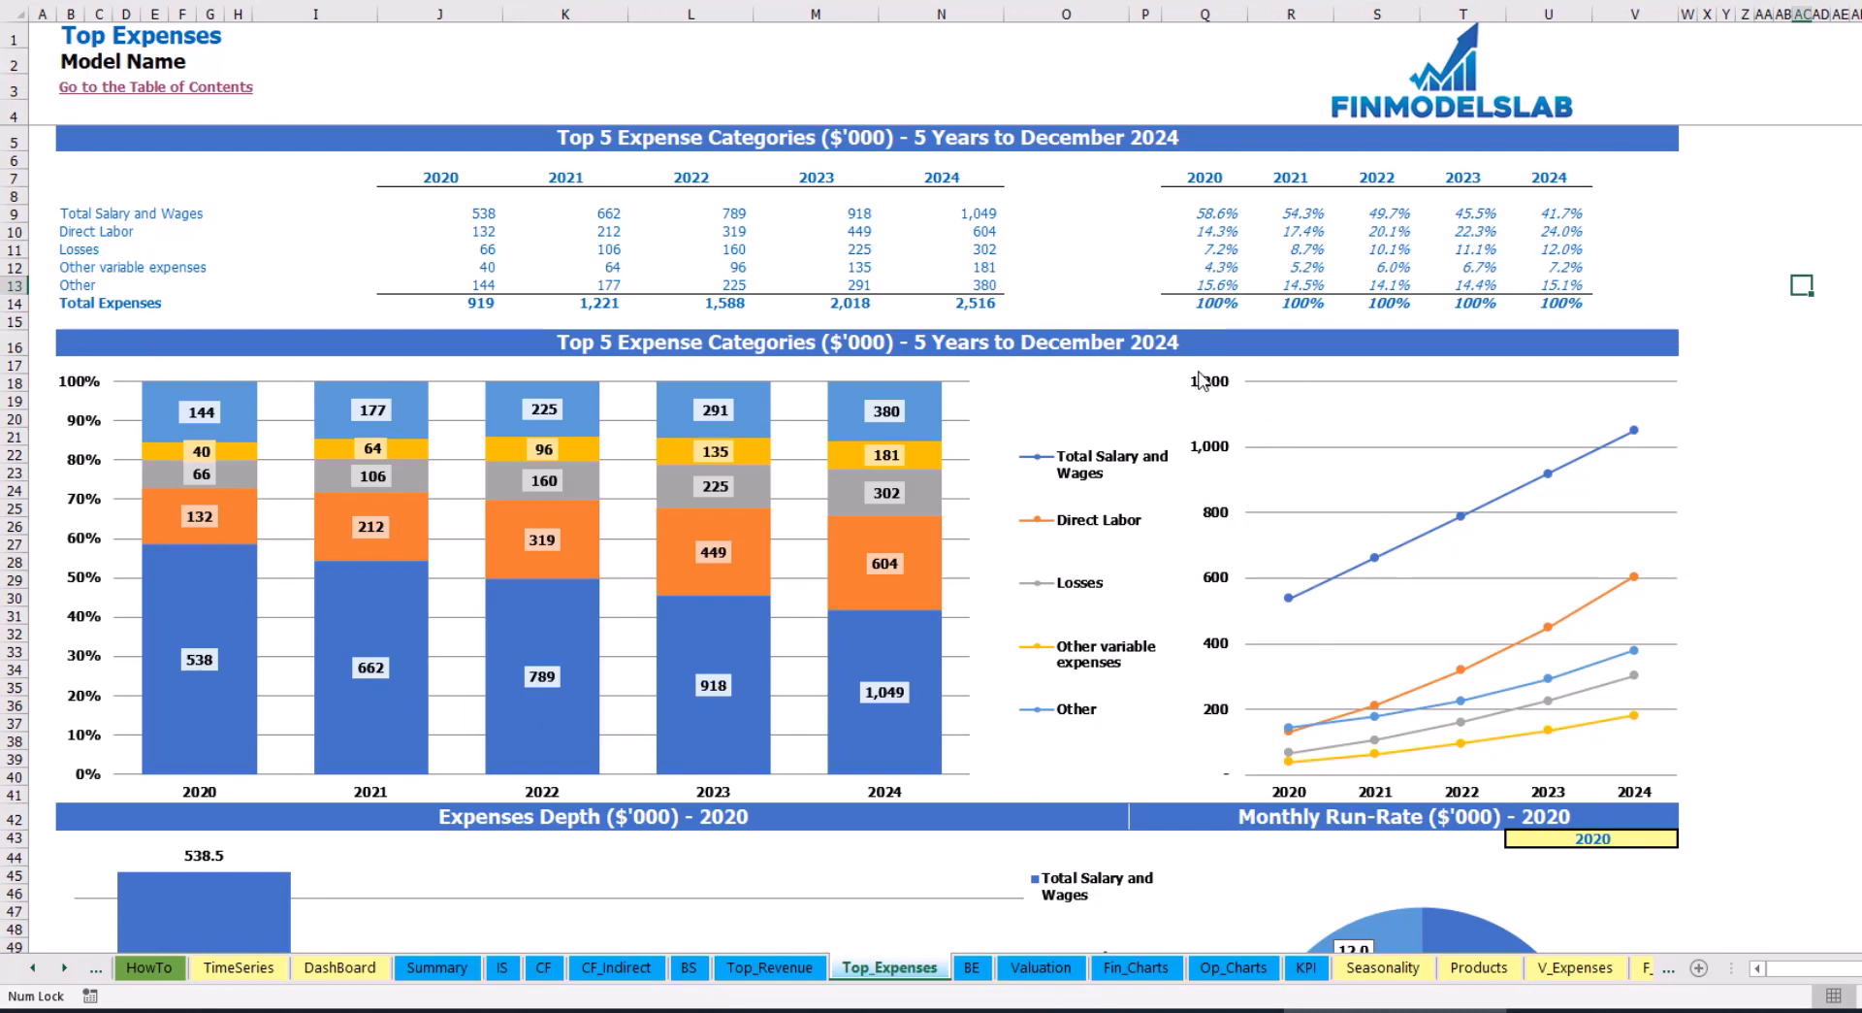
Set the year for the Expenses Depth and Monthly Run-Rate charts to 2021
scroll(1852, 412, down, 3)
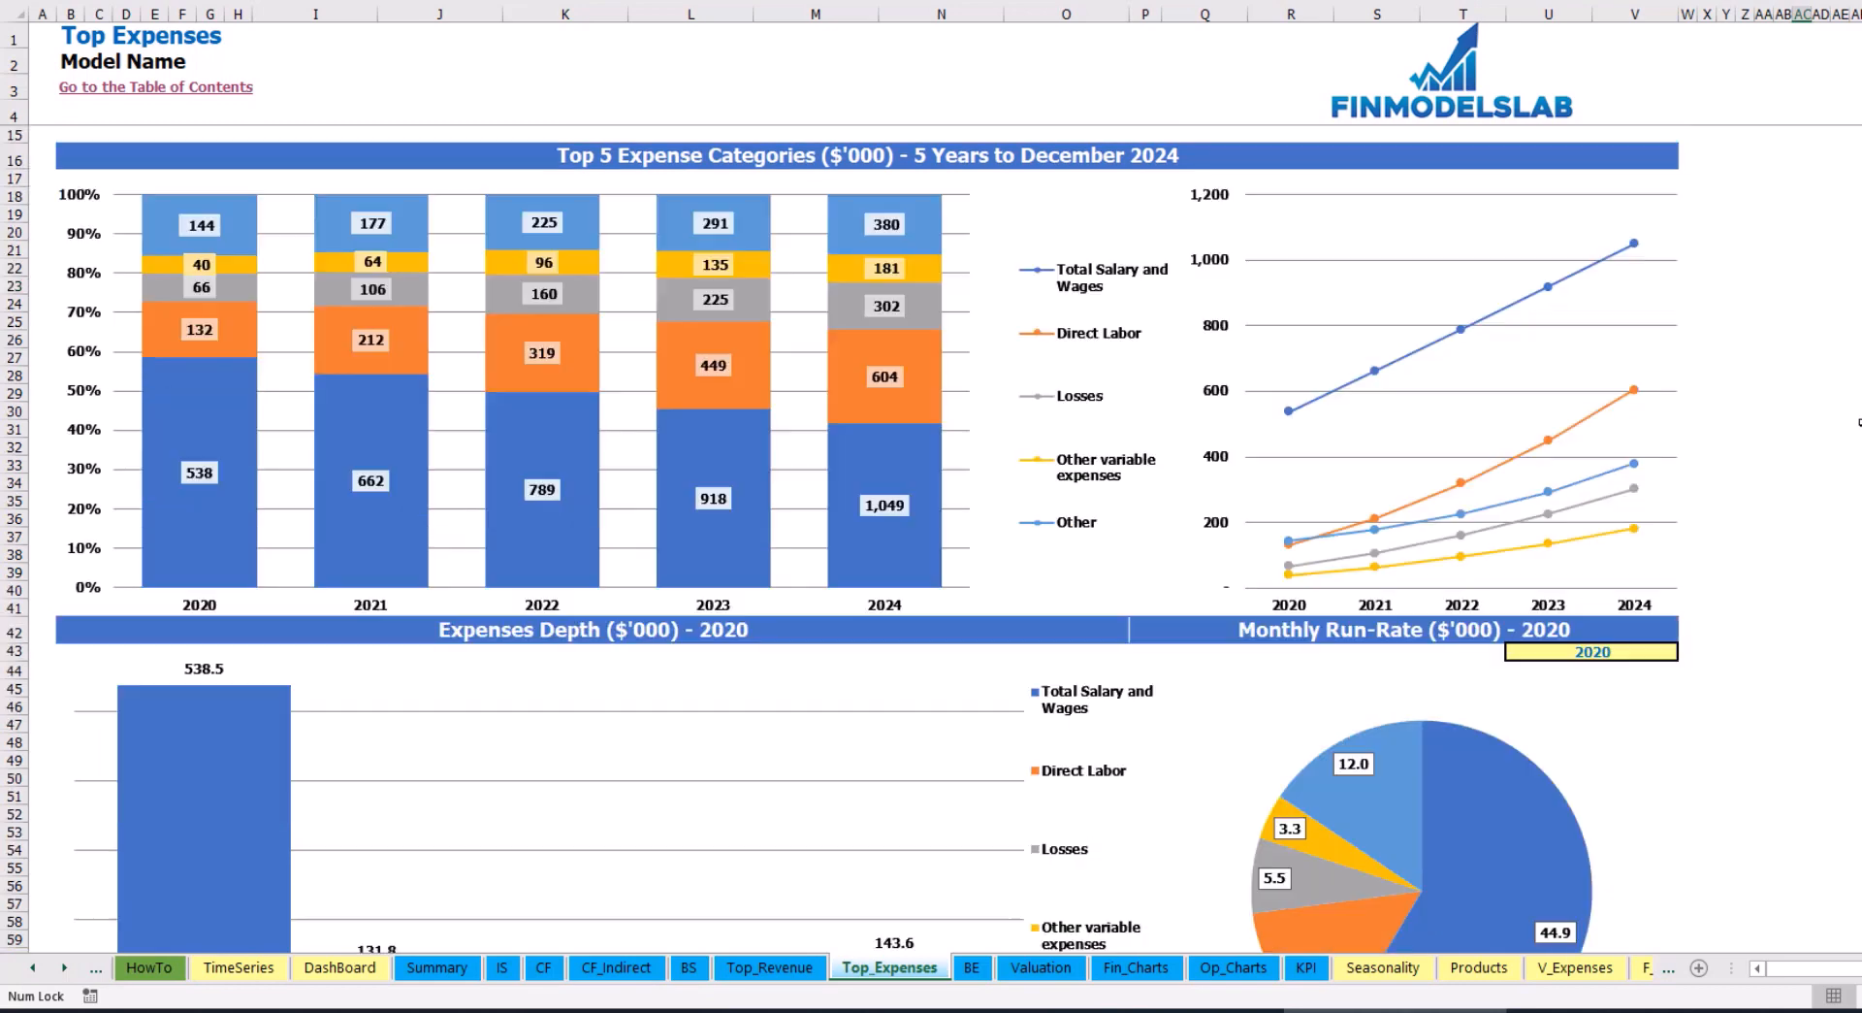
scroll(1858, 423, down, 6)
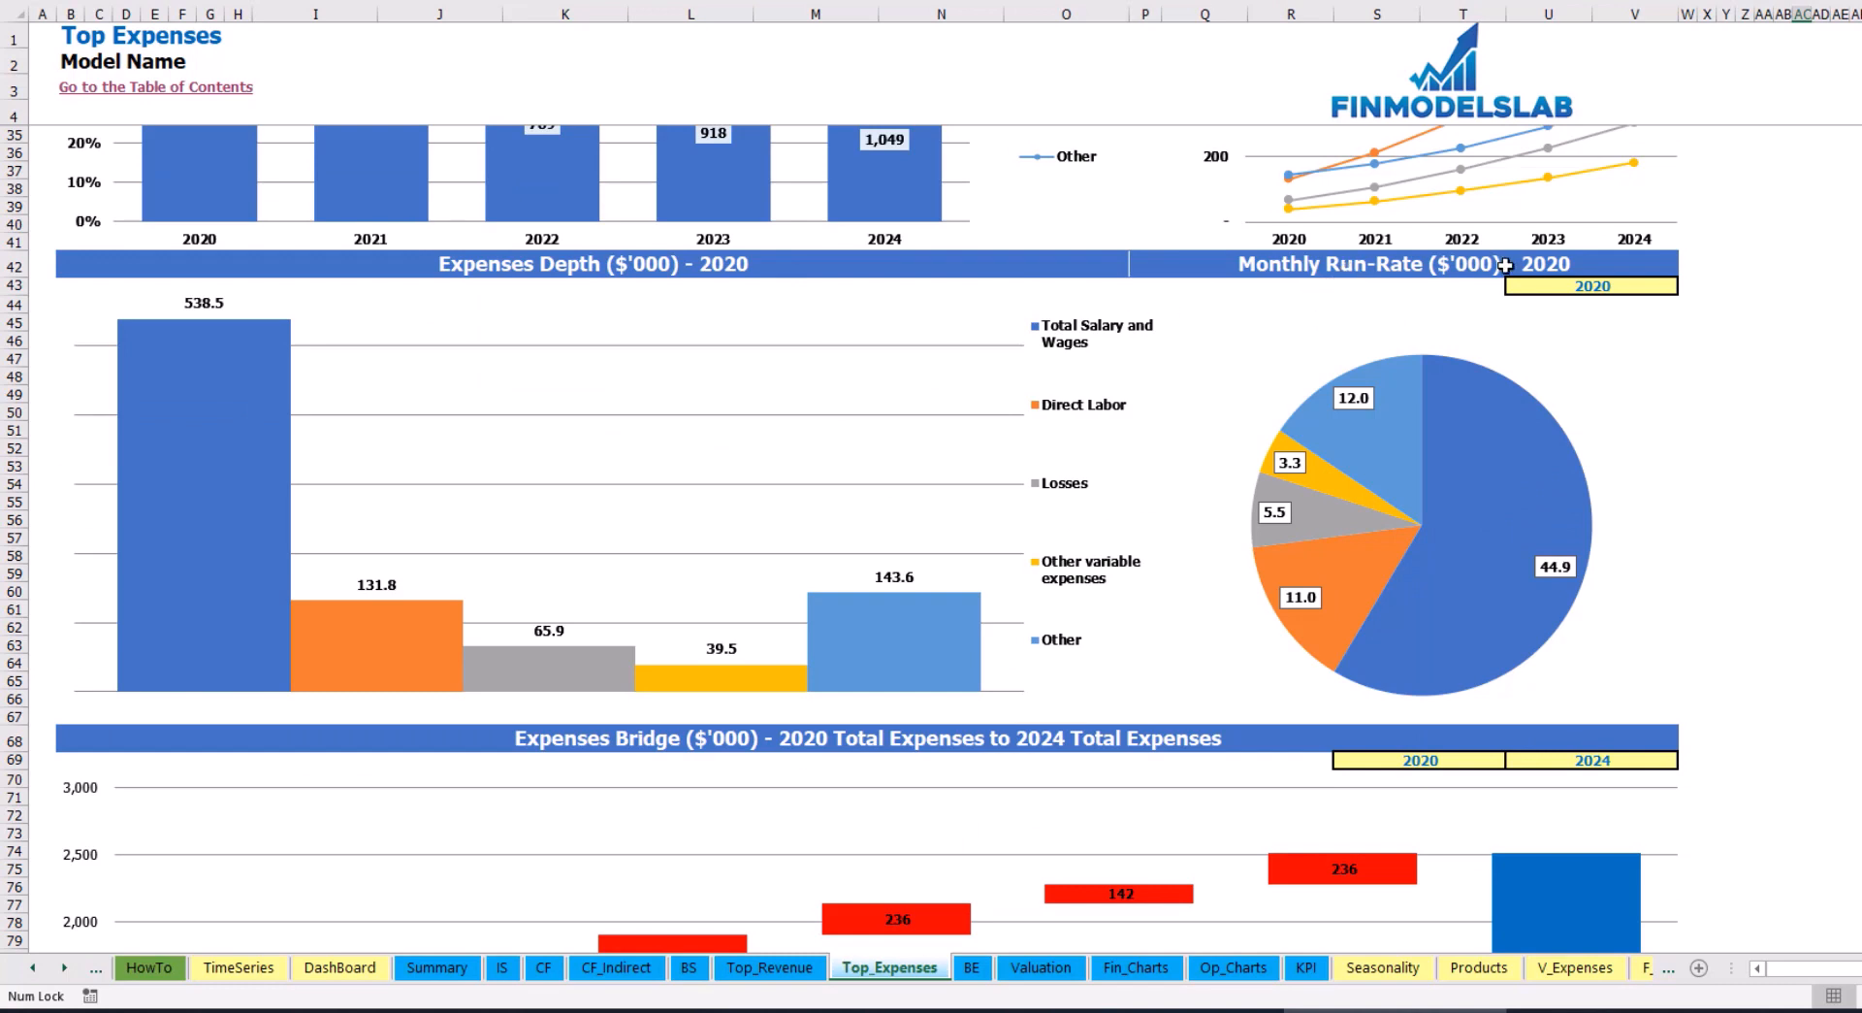
click(1662, 283)
click(1689, 289)
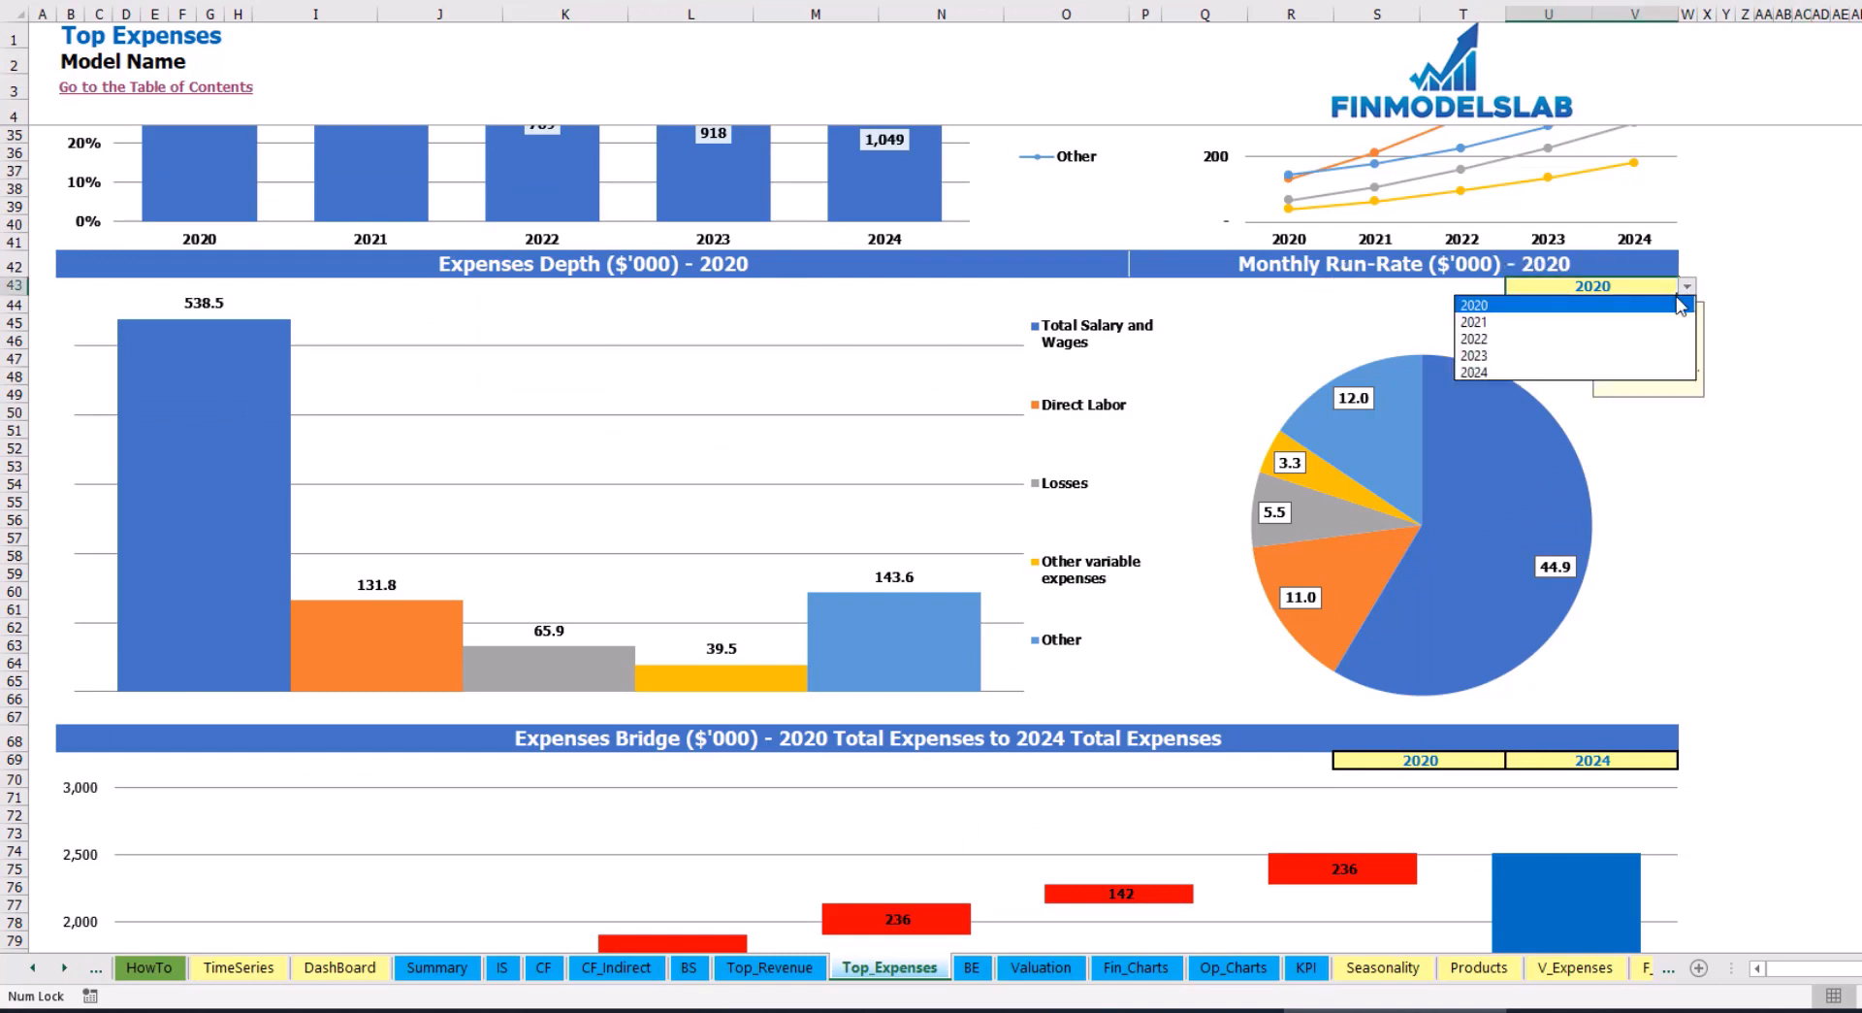
click(1531, 322)
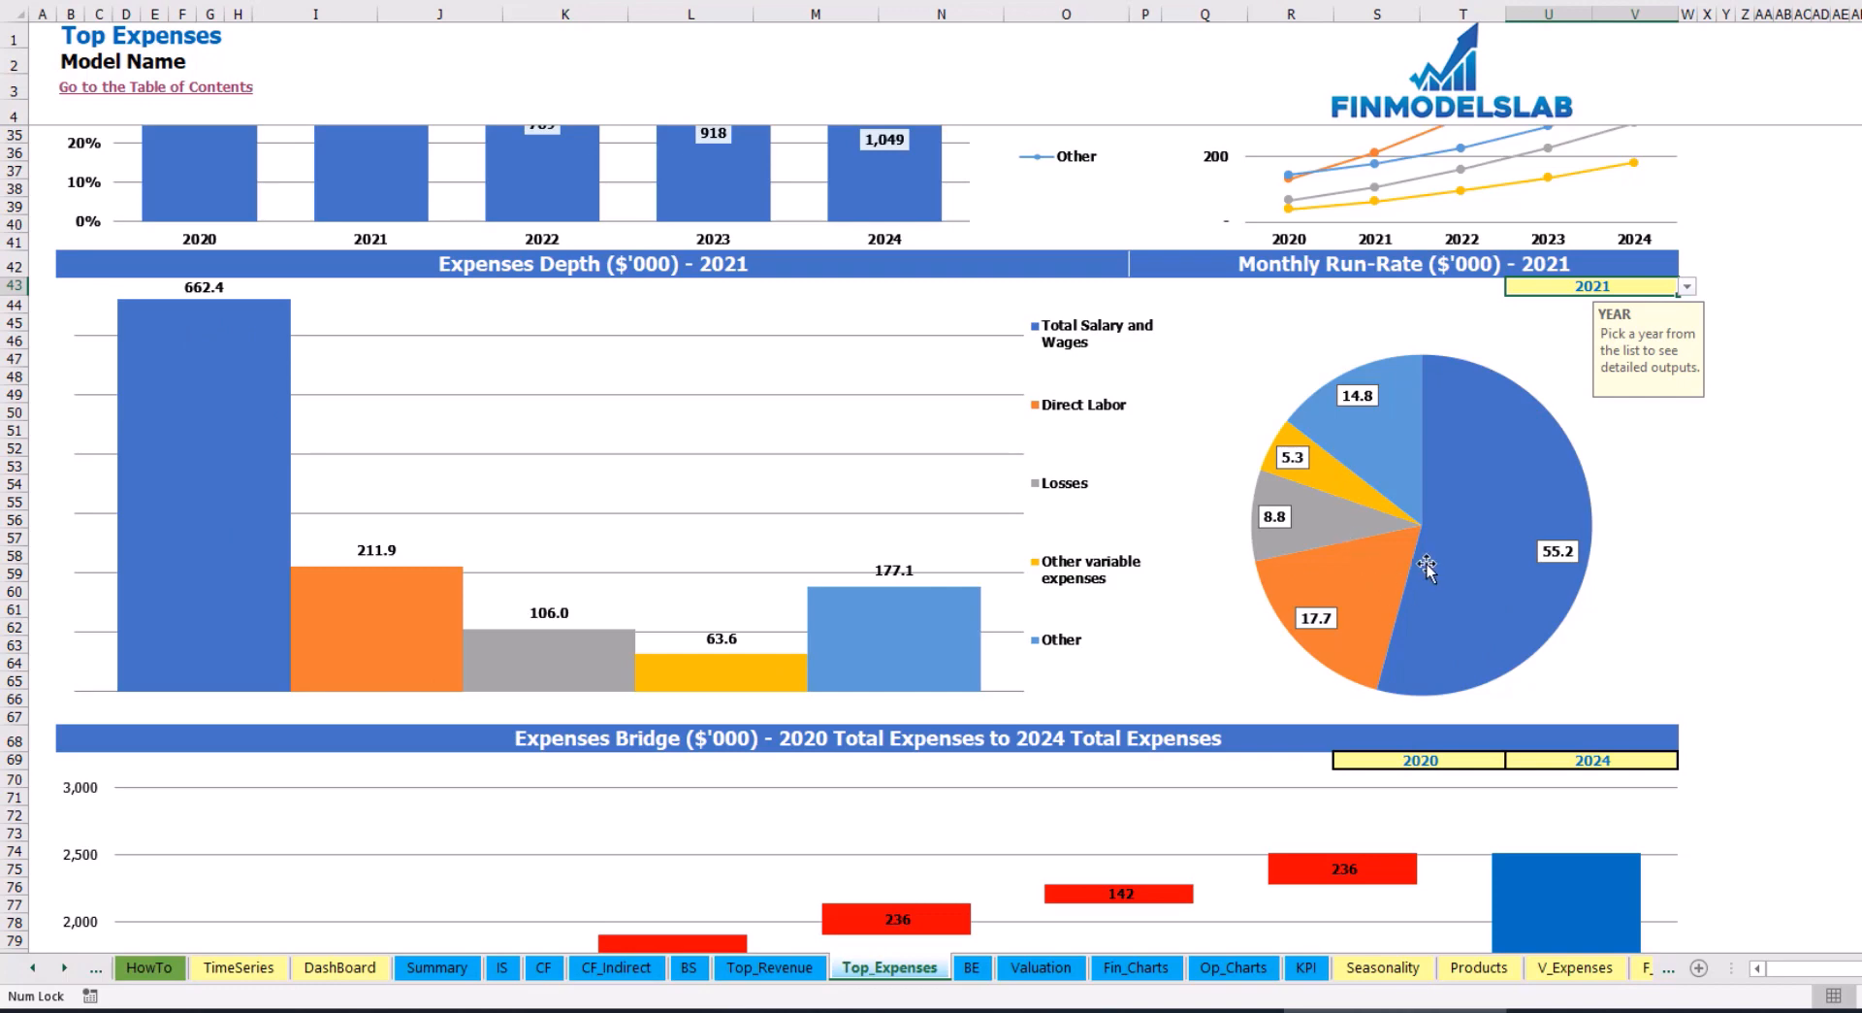
Review the Expenses Bridge chart and check the year choices for its start and end years
mouse_move(1397, 527)
scroll(1397, 527, down, 7)
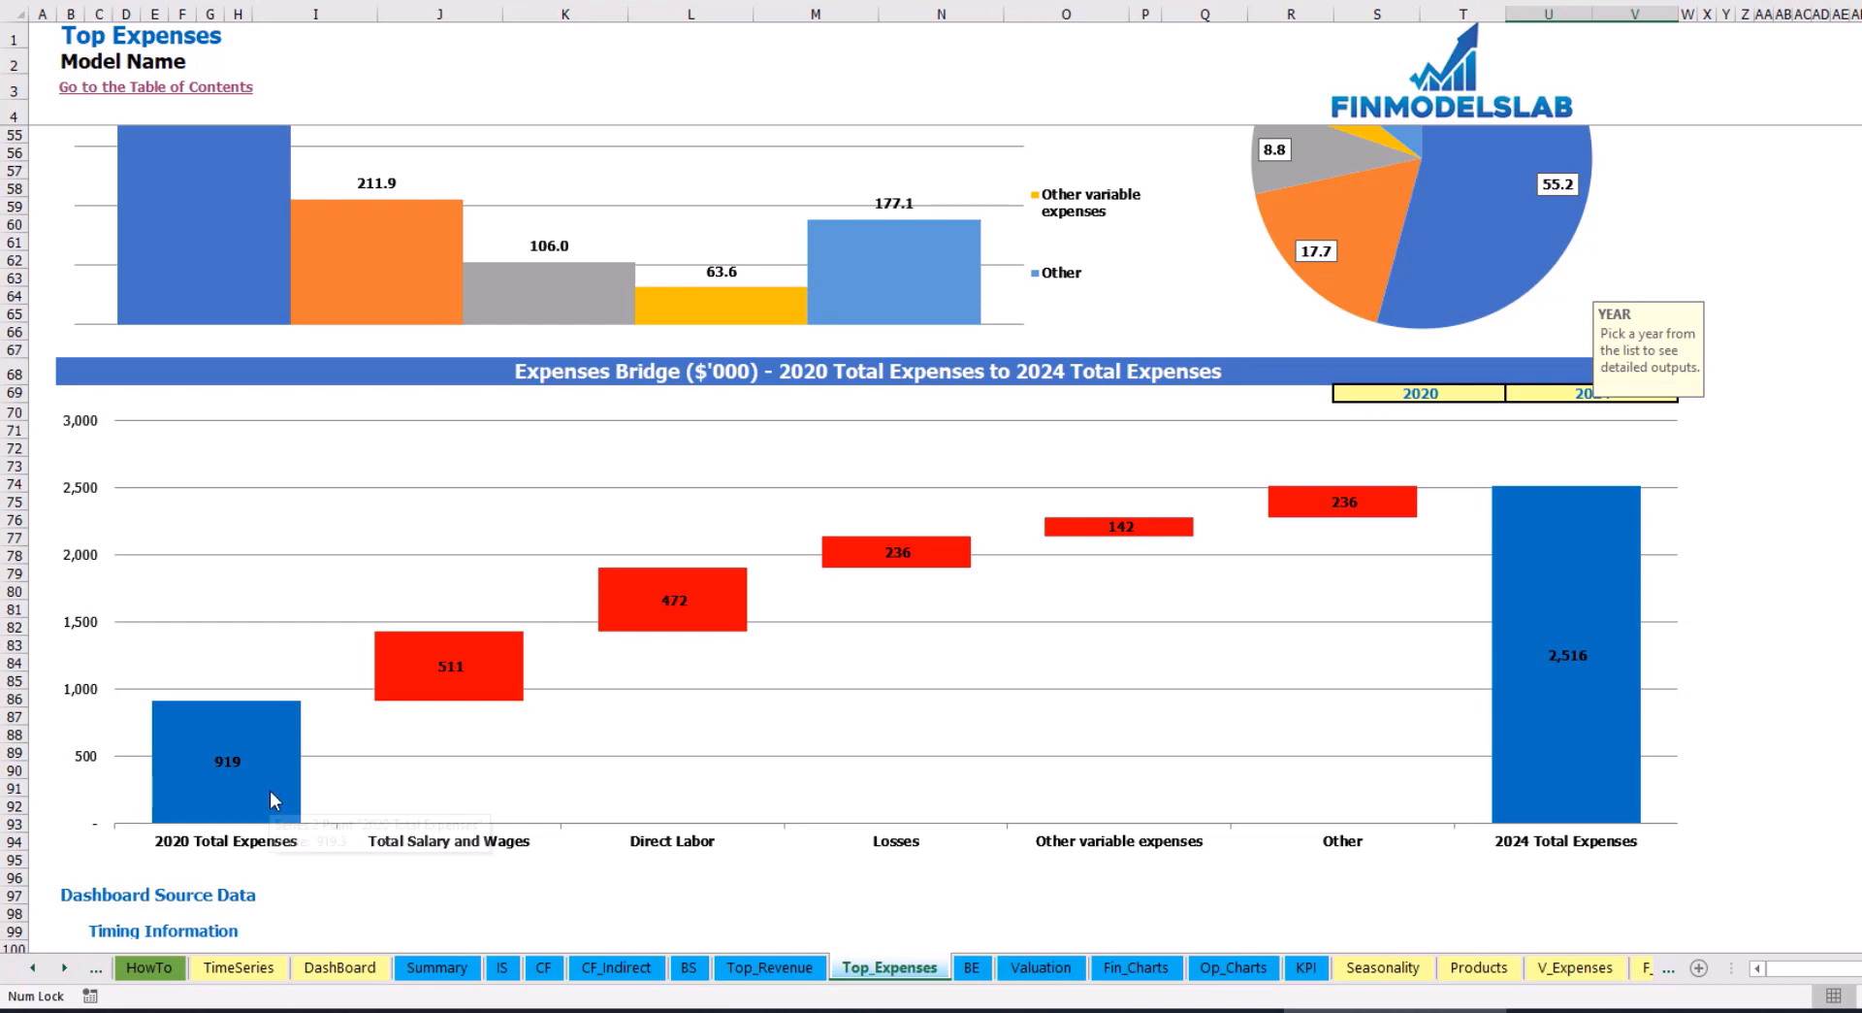
click(1636, 394)
click(1483, 390)
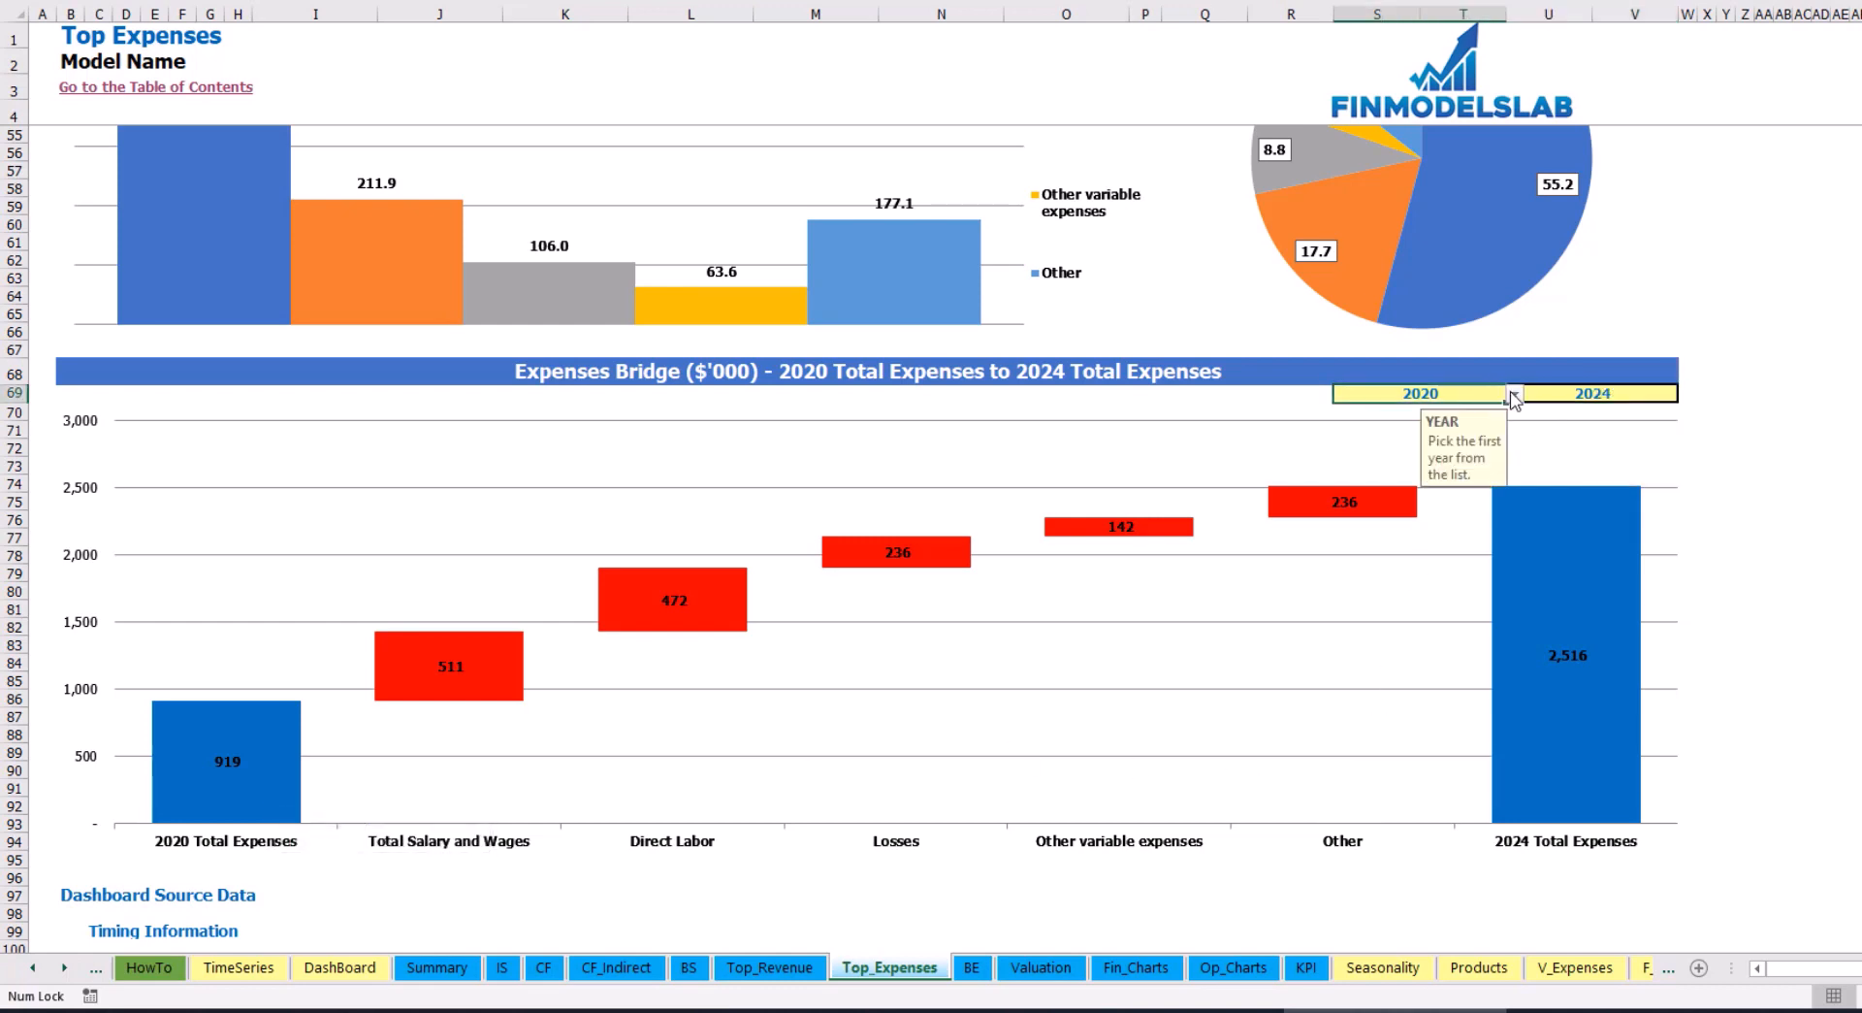
click(1513, 393)
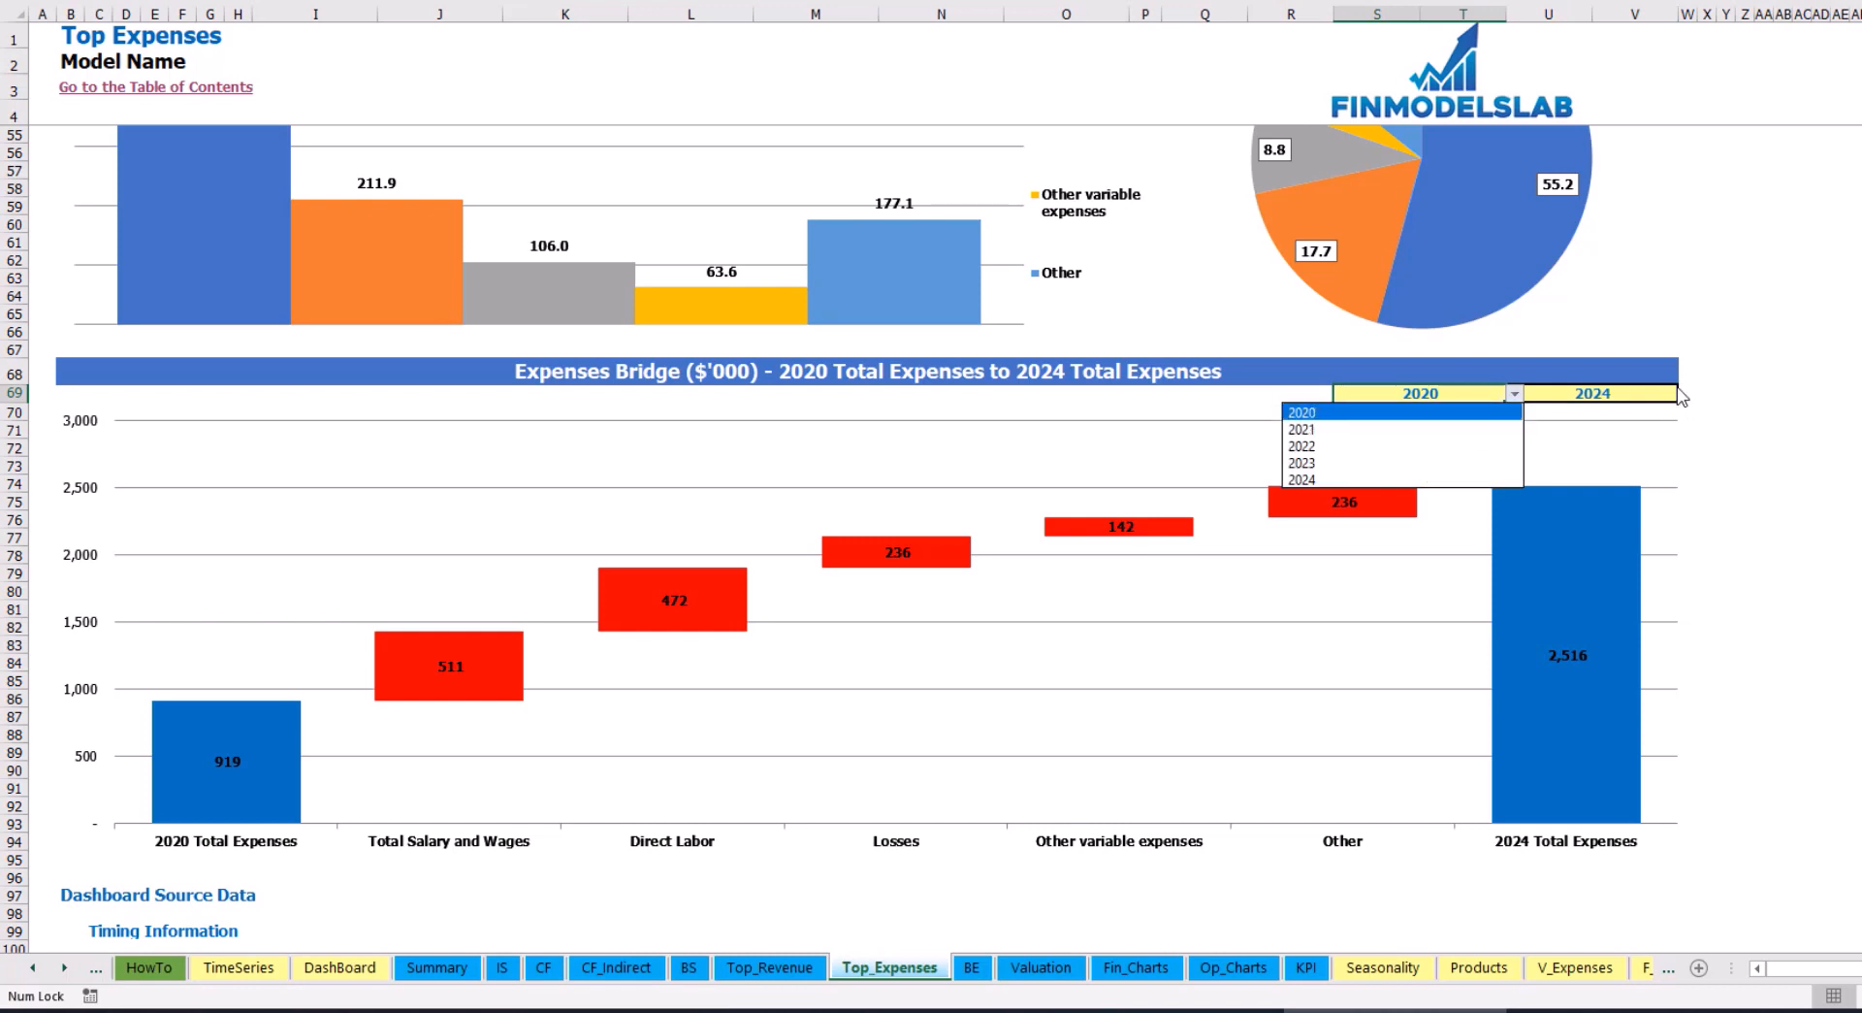
key(Escape)
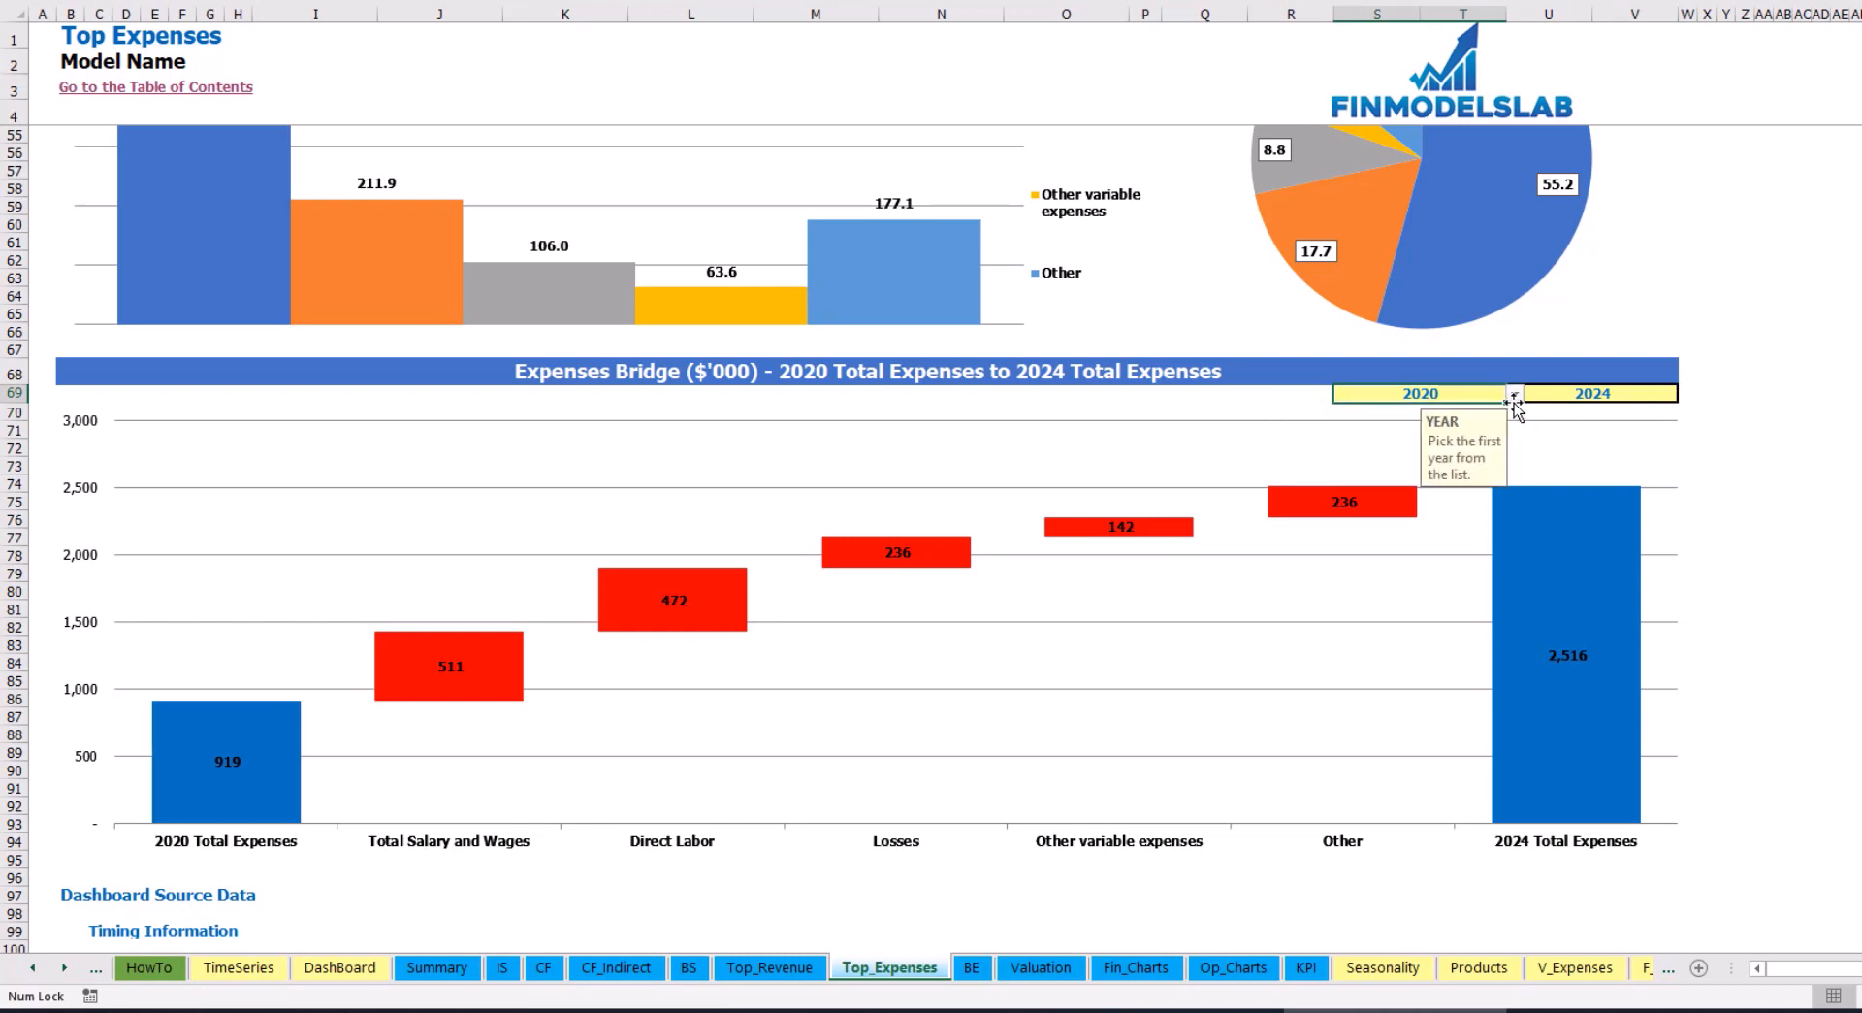
click(1652, 391)
click(1688, 394)
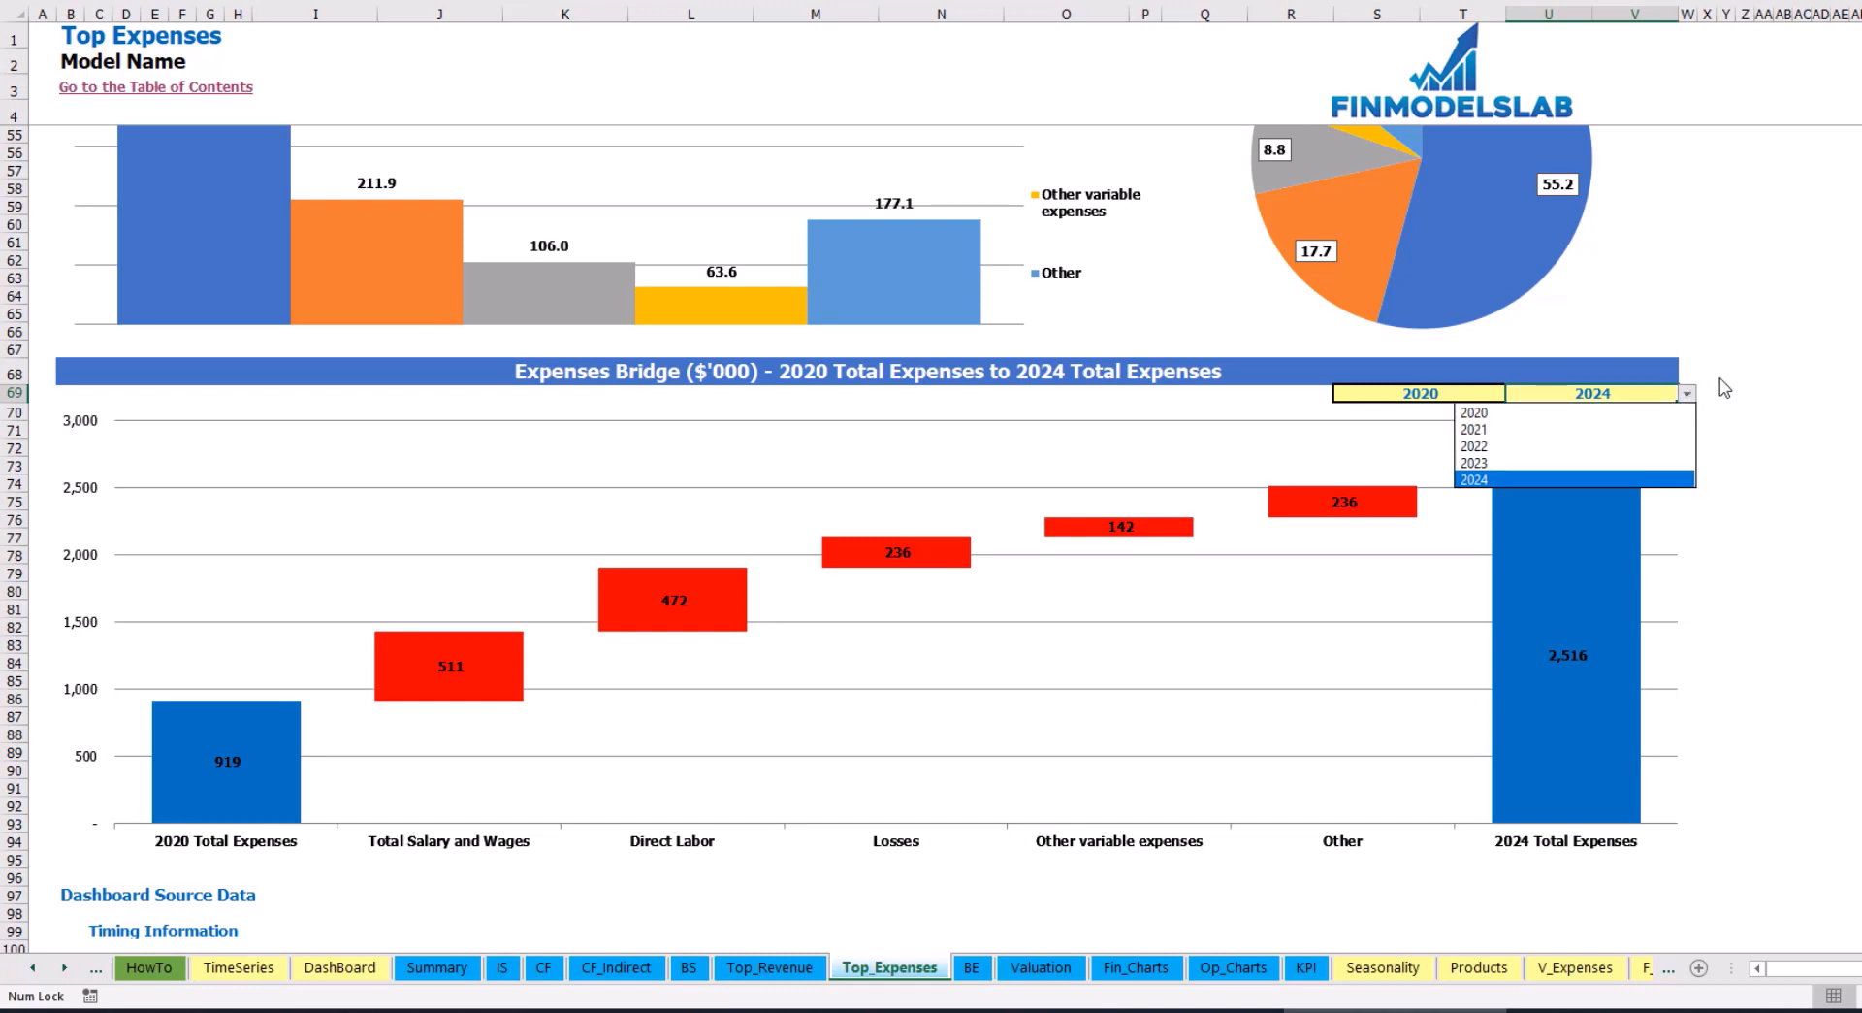
Leave the end-year choice unchanged and review the chart and calculation on the Break Even Analysis sheet
key(Escape)
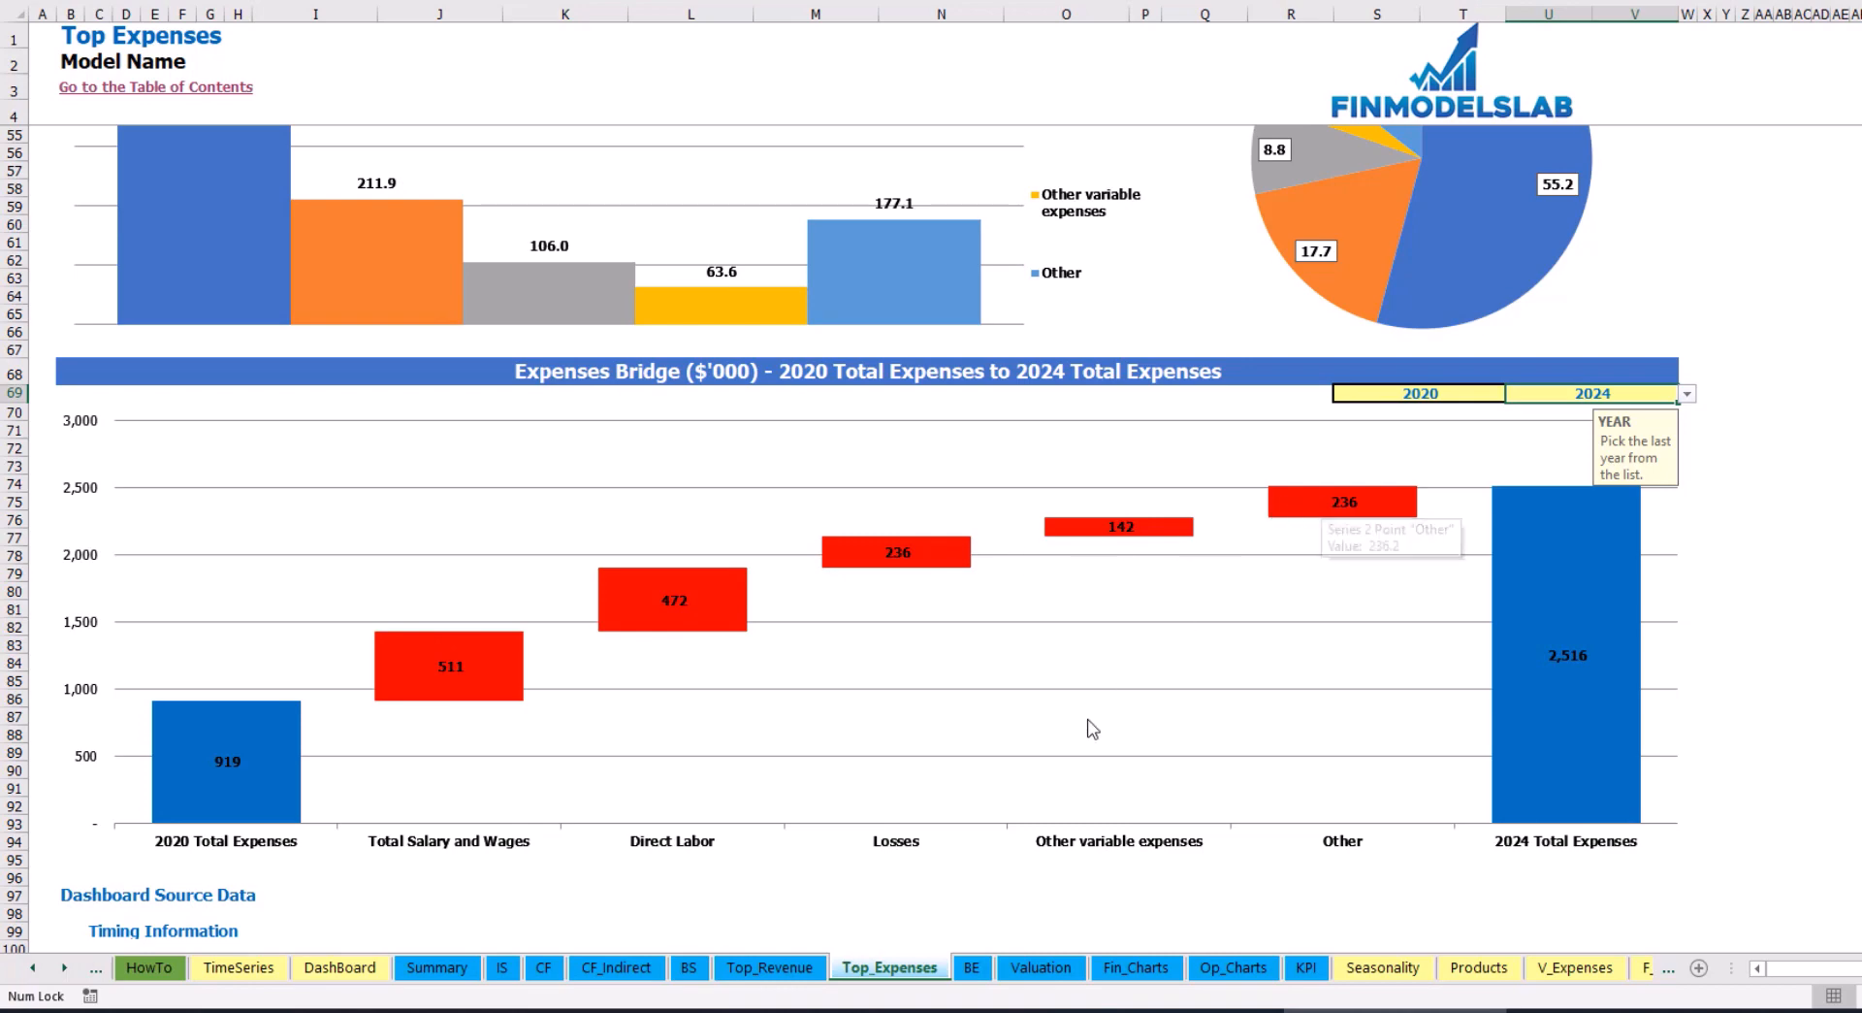
click(972, 967)
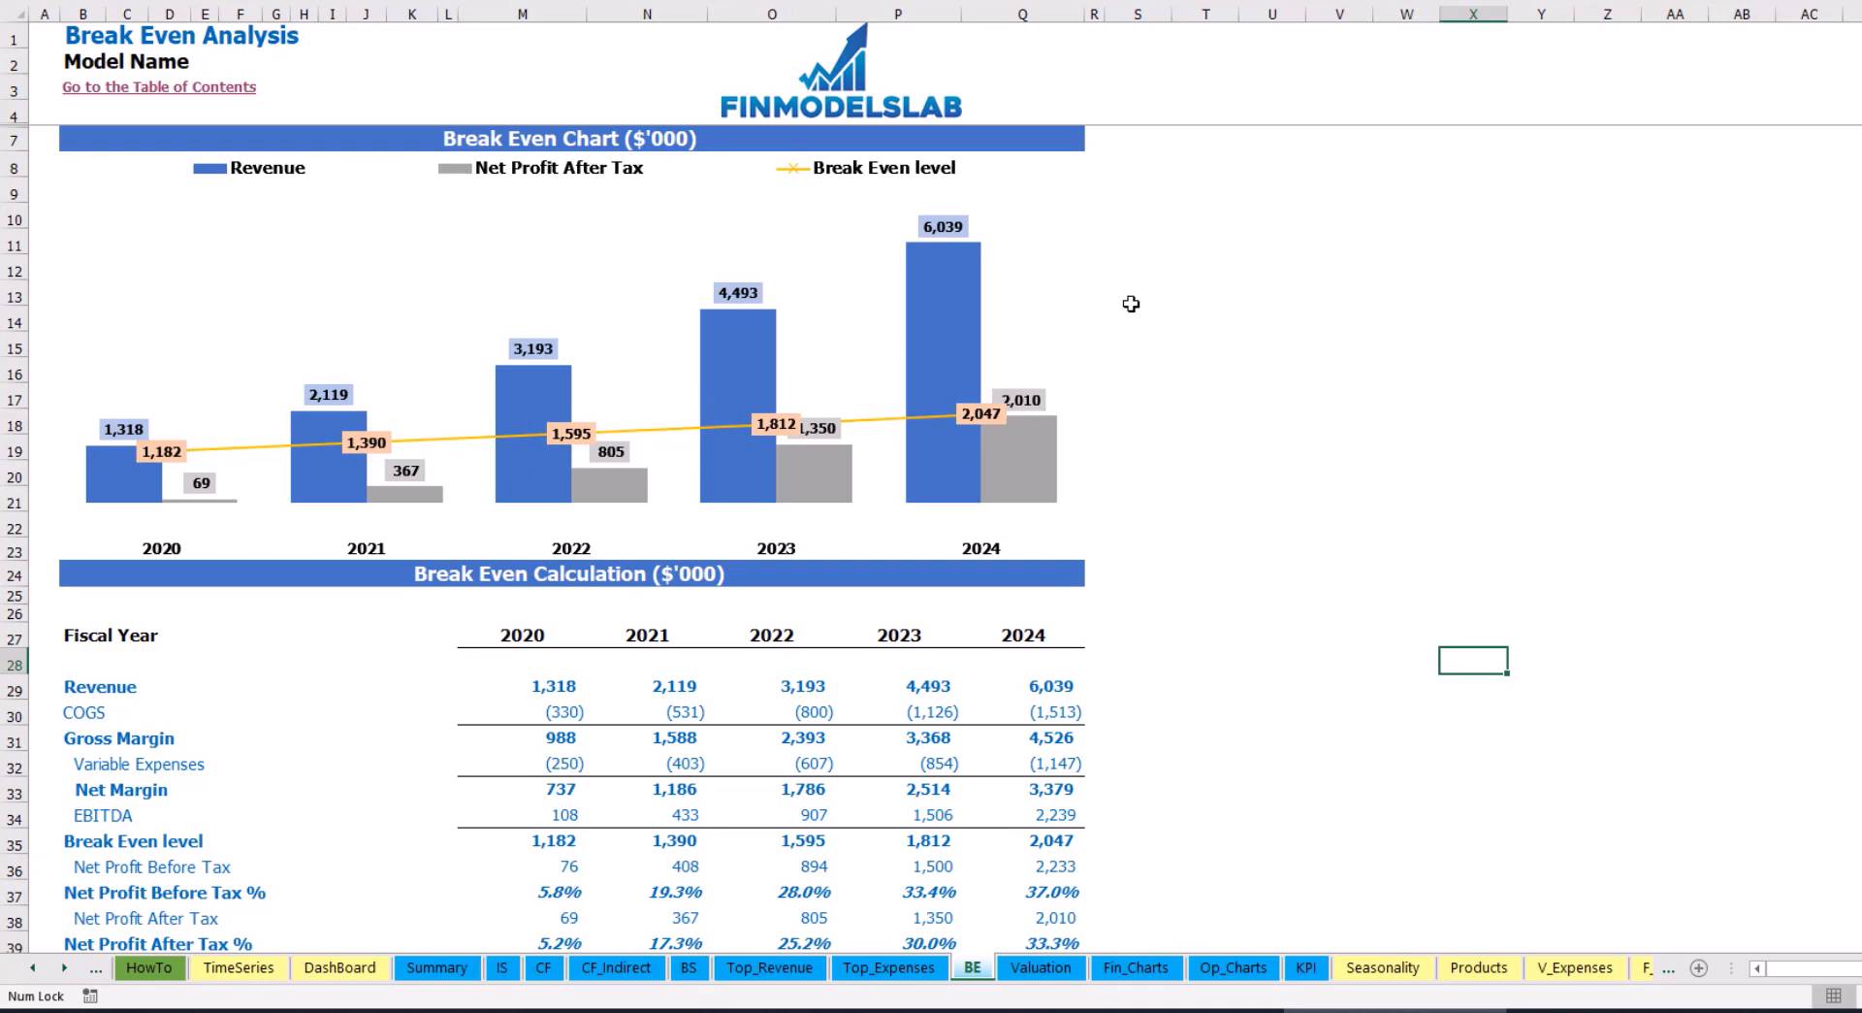
Examine the cost of loans and equity, their resource shares and the weighted average cost of capital on the Valuation sheet
click(1036, 969)
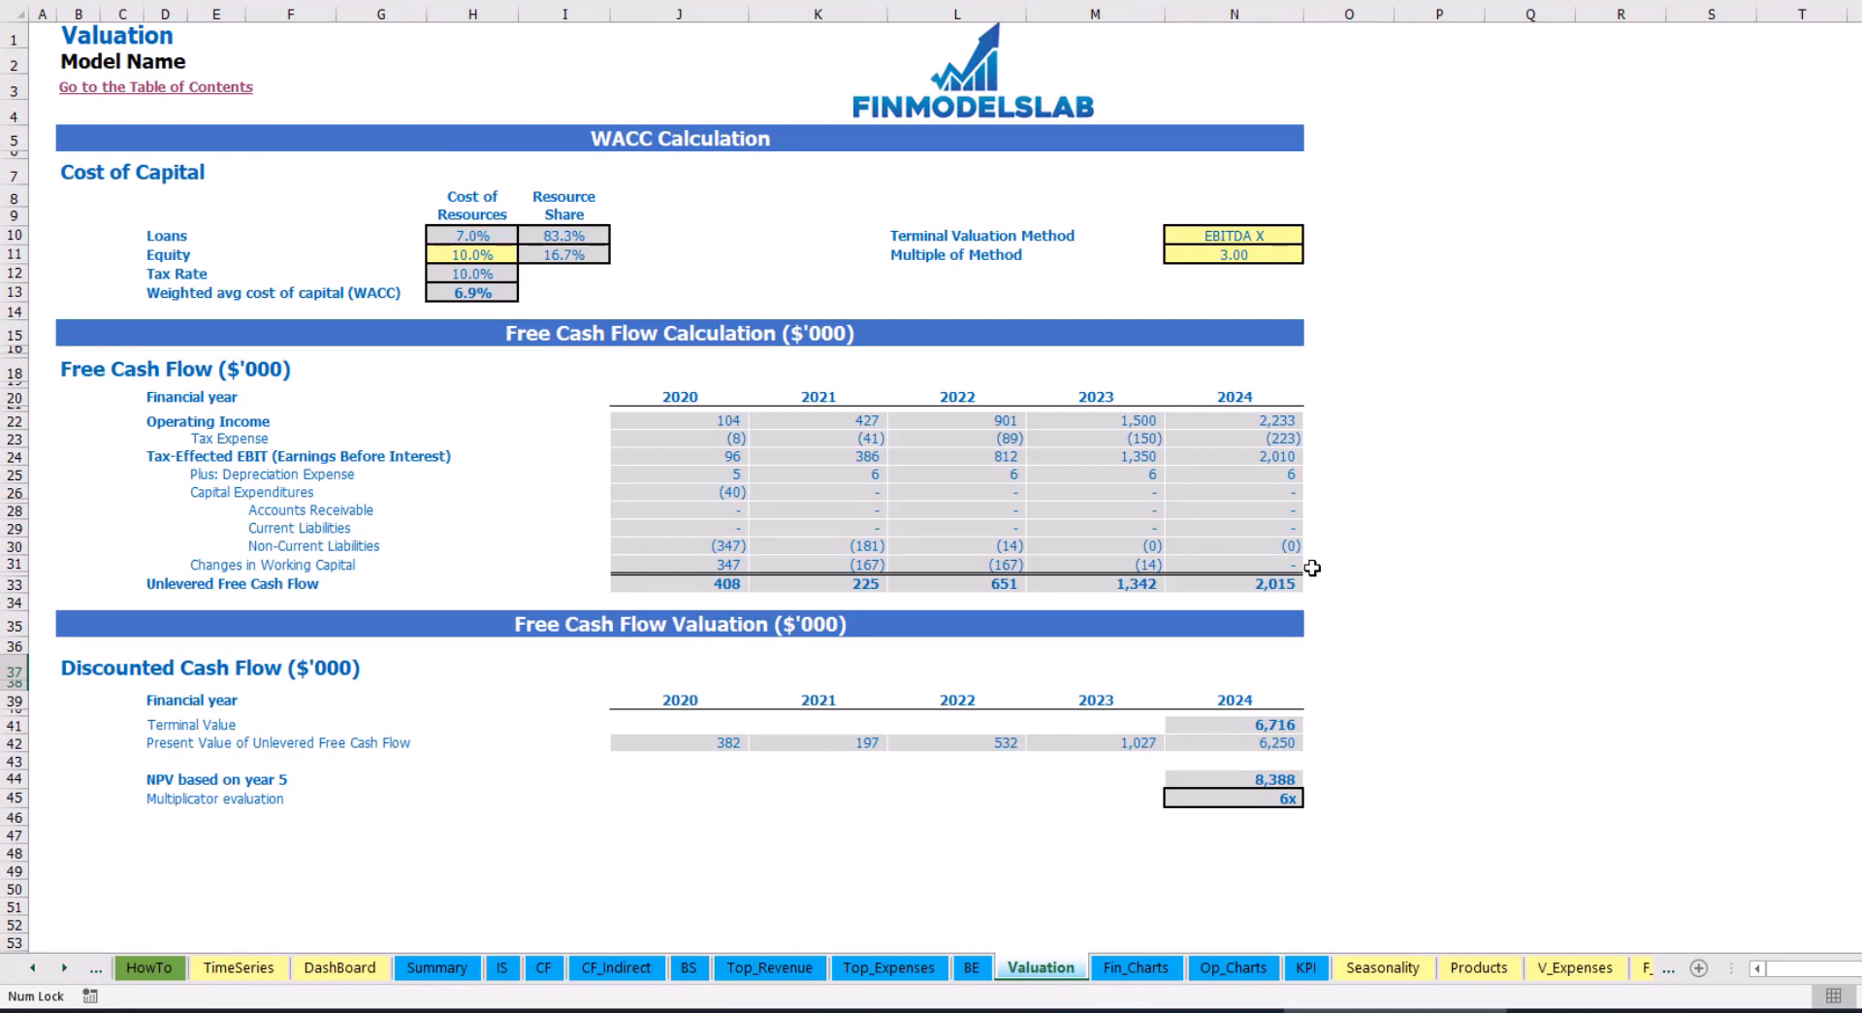
click(461, 254)
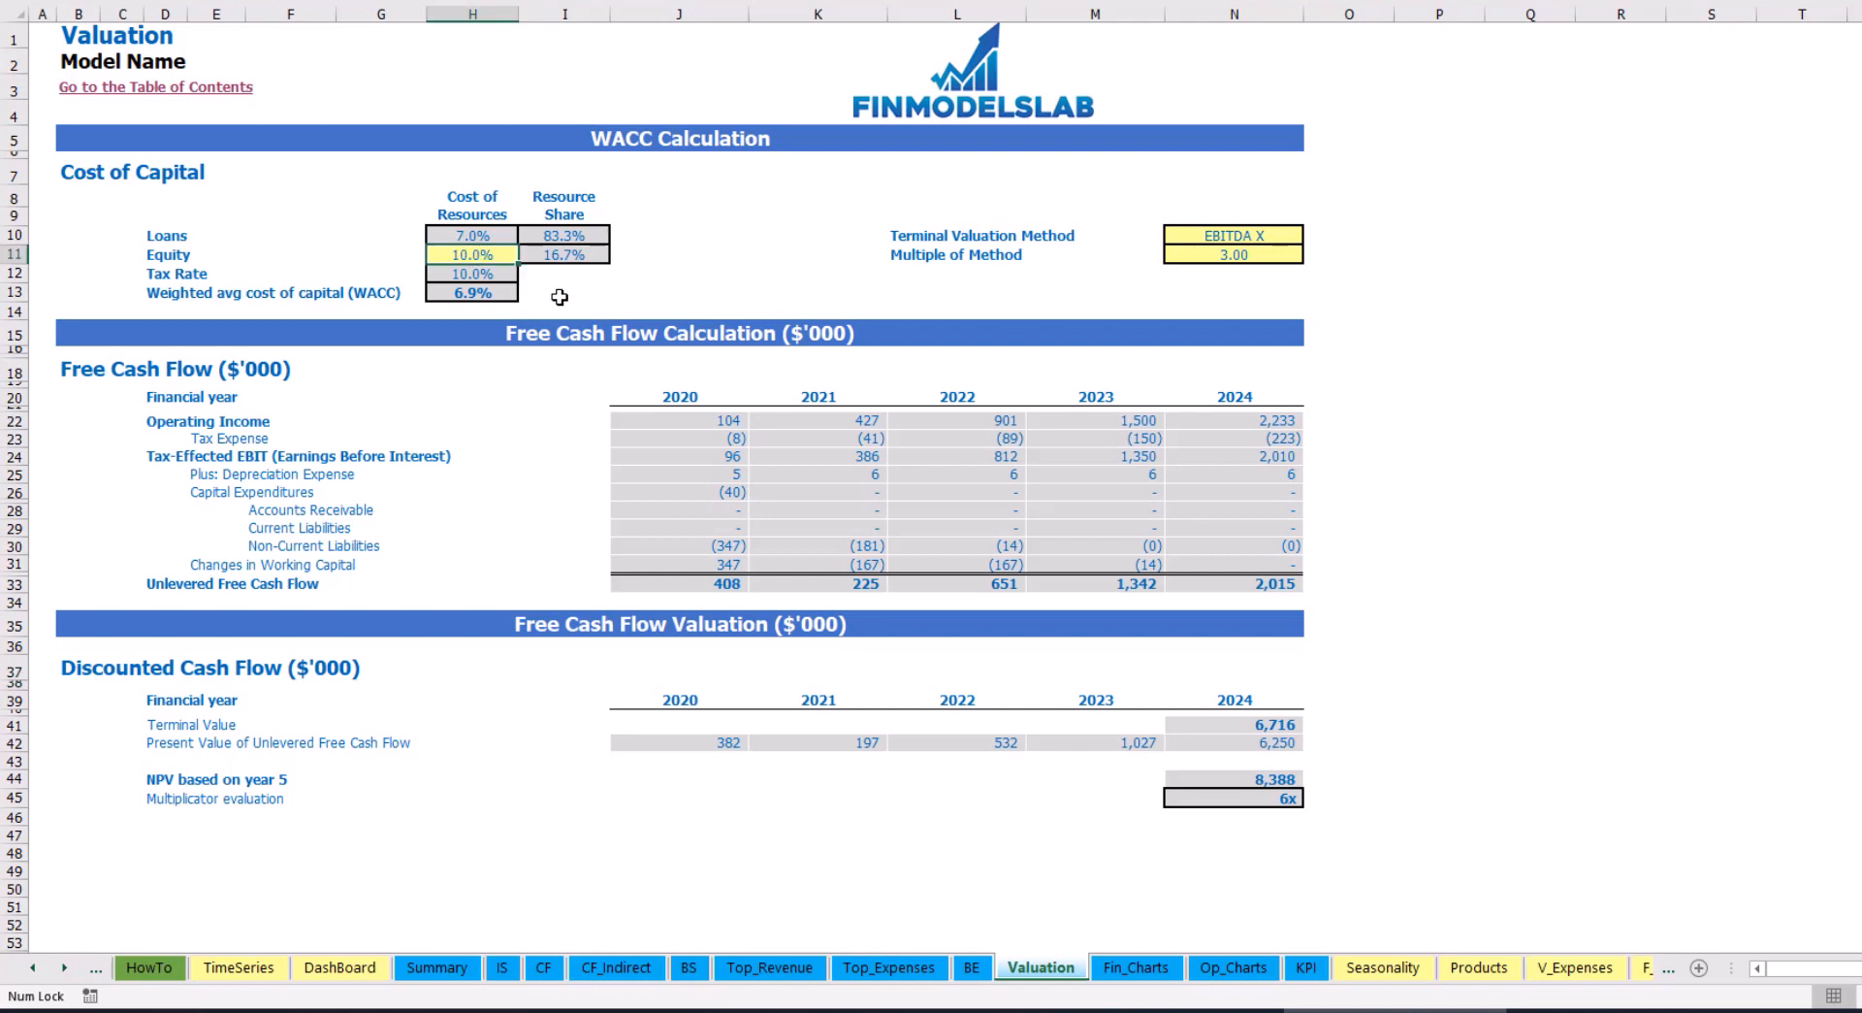
click(444, 234)
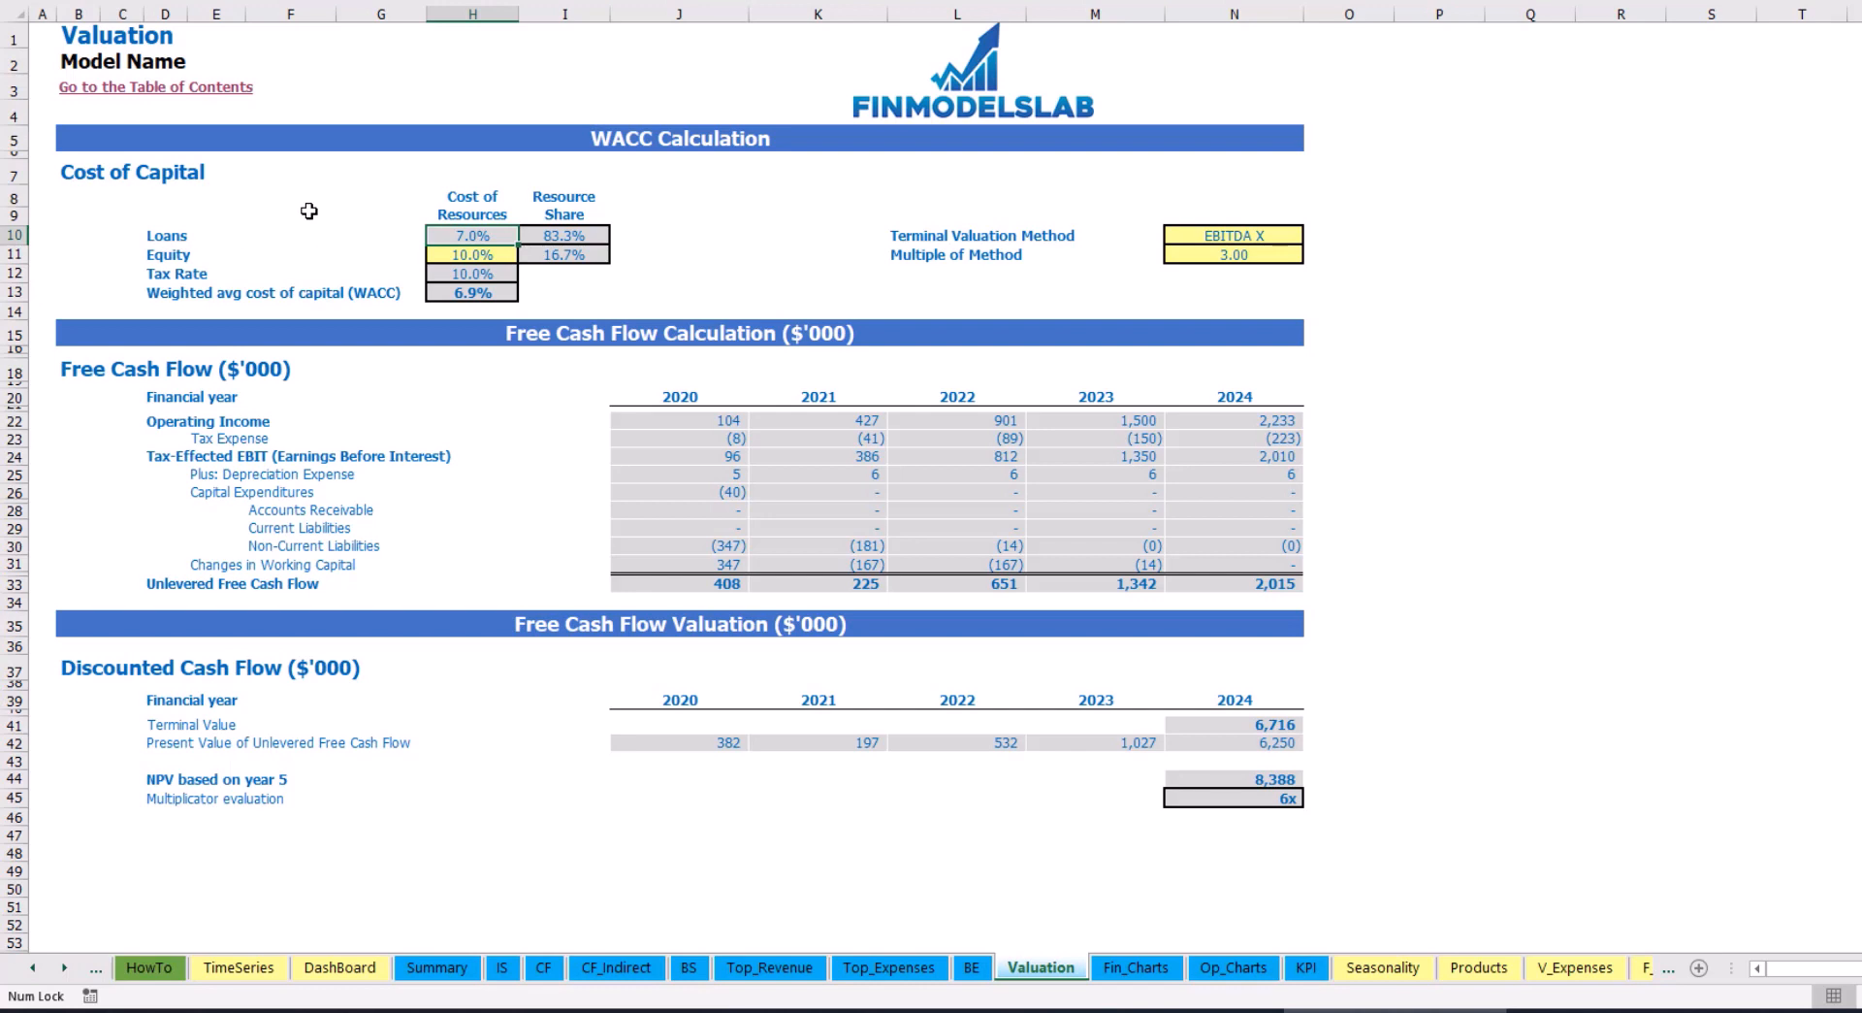
drag(562, 237, 563, 257)
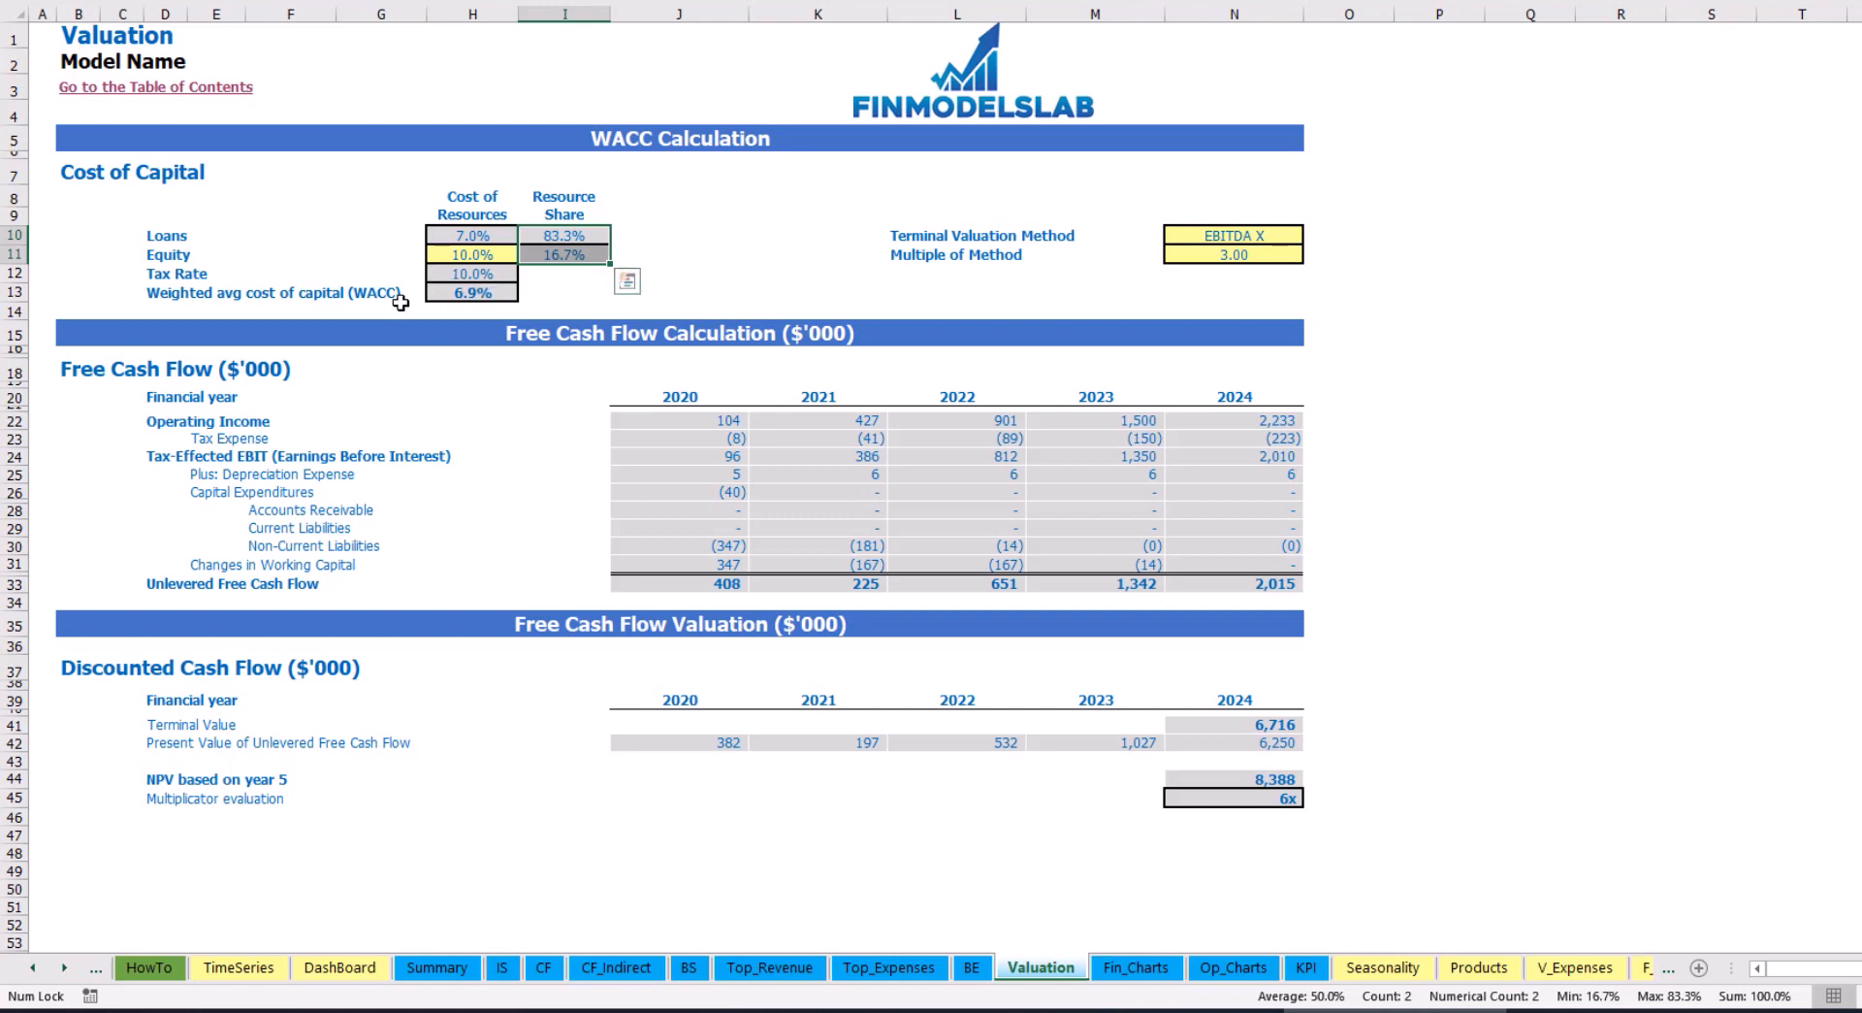
click(490, 292)
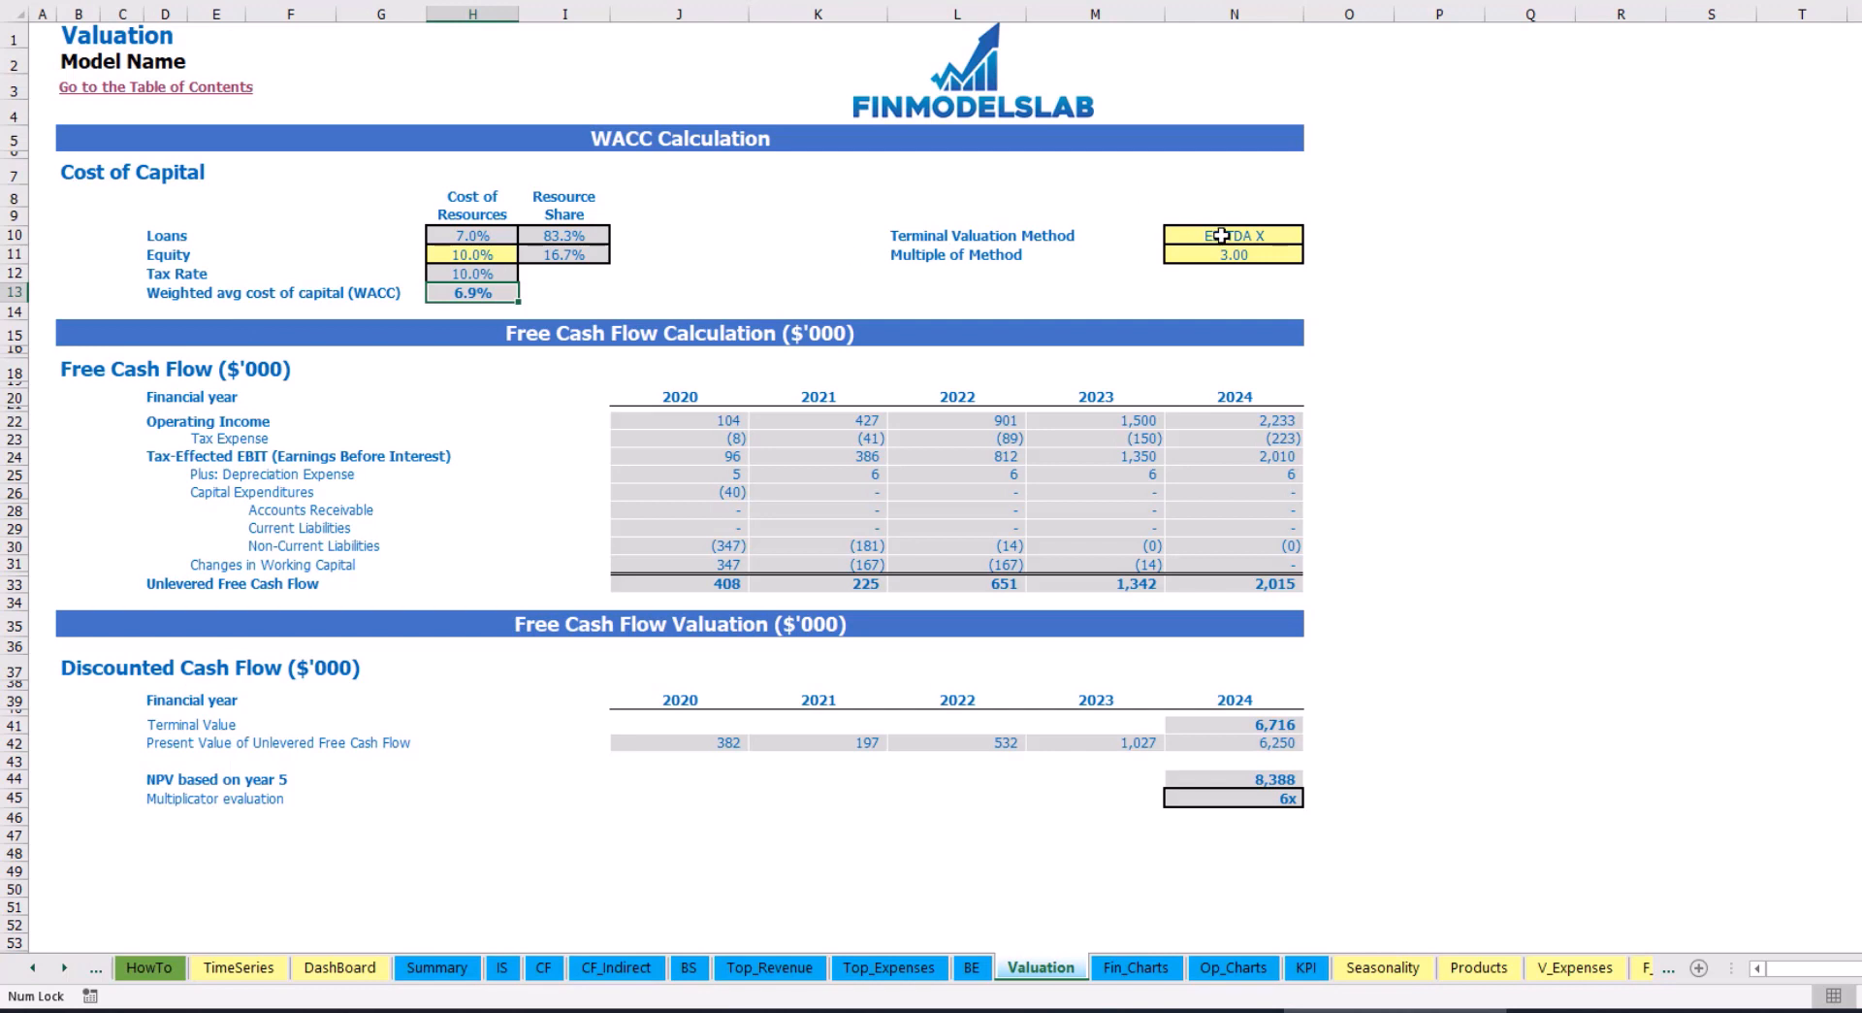
Set the Terminal Valuation Method to Revenue X
click(1254, 241)
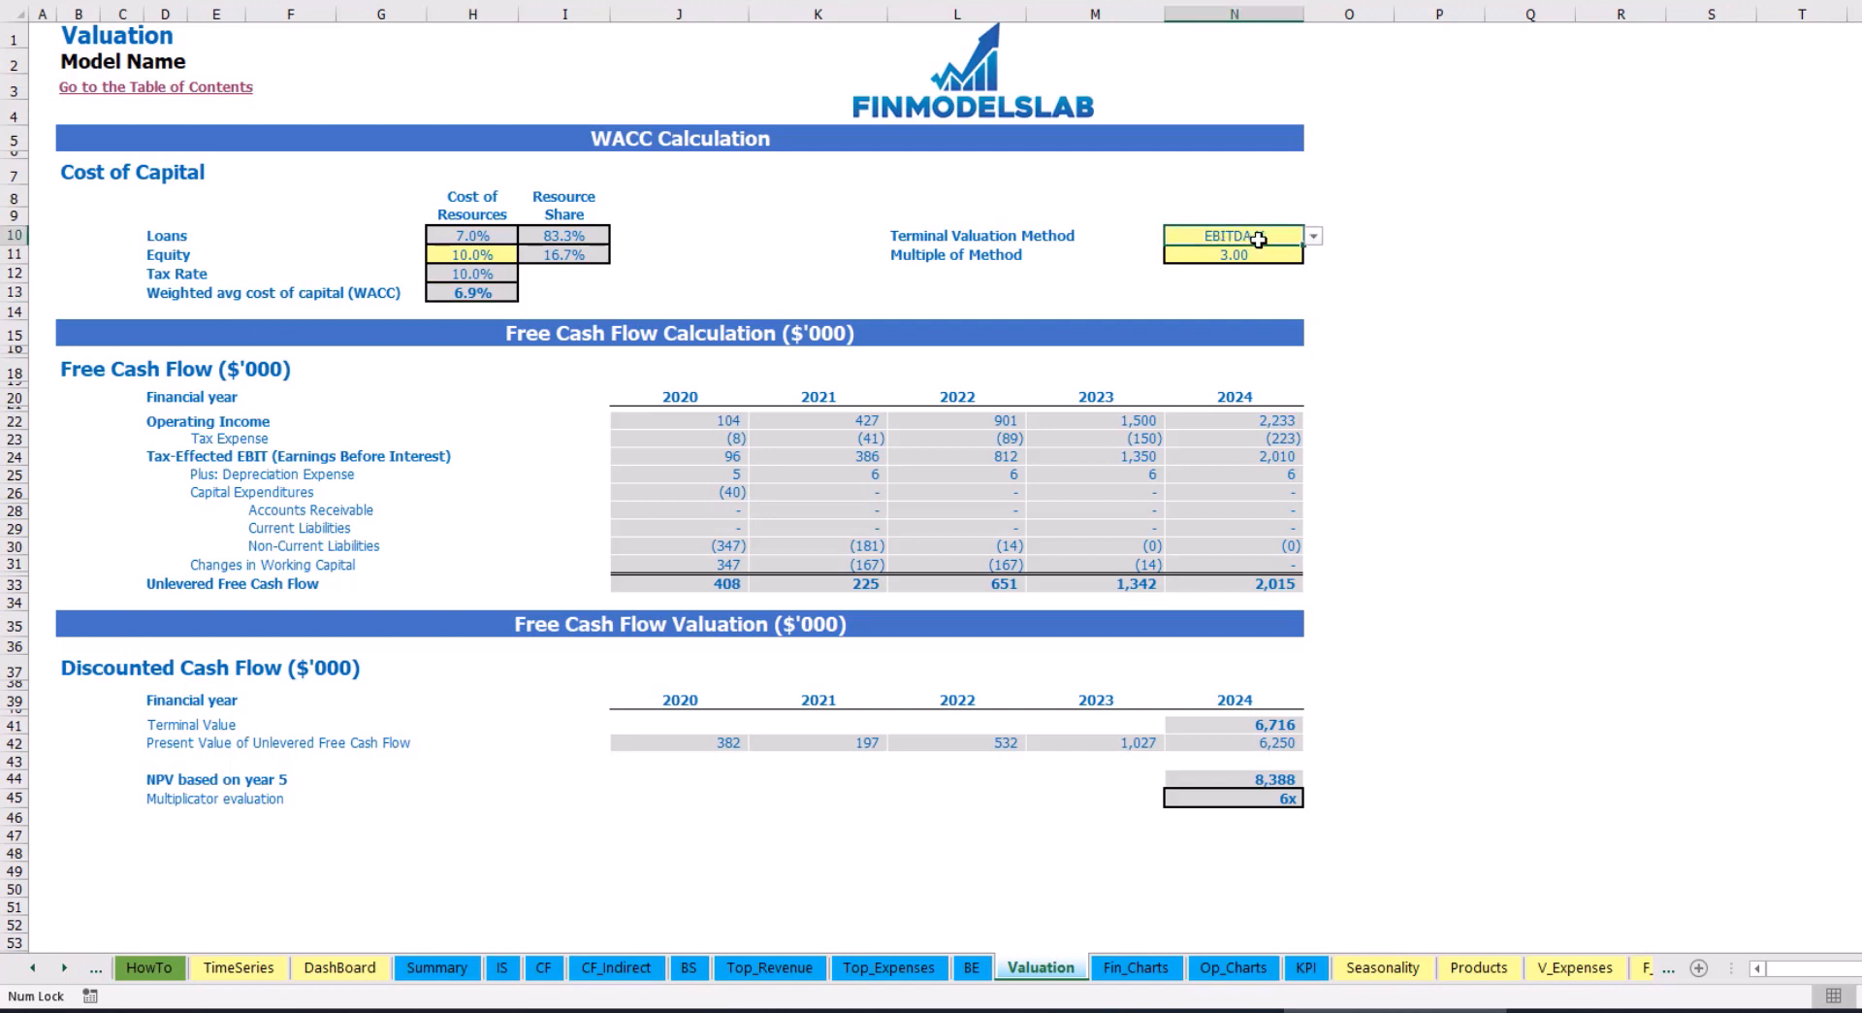
click(1314, 237)
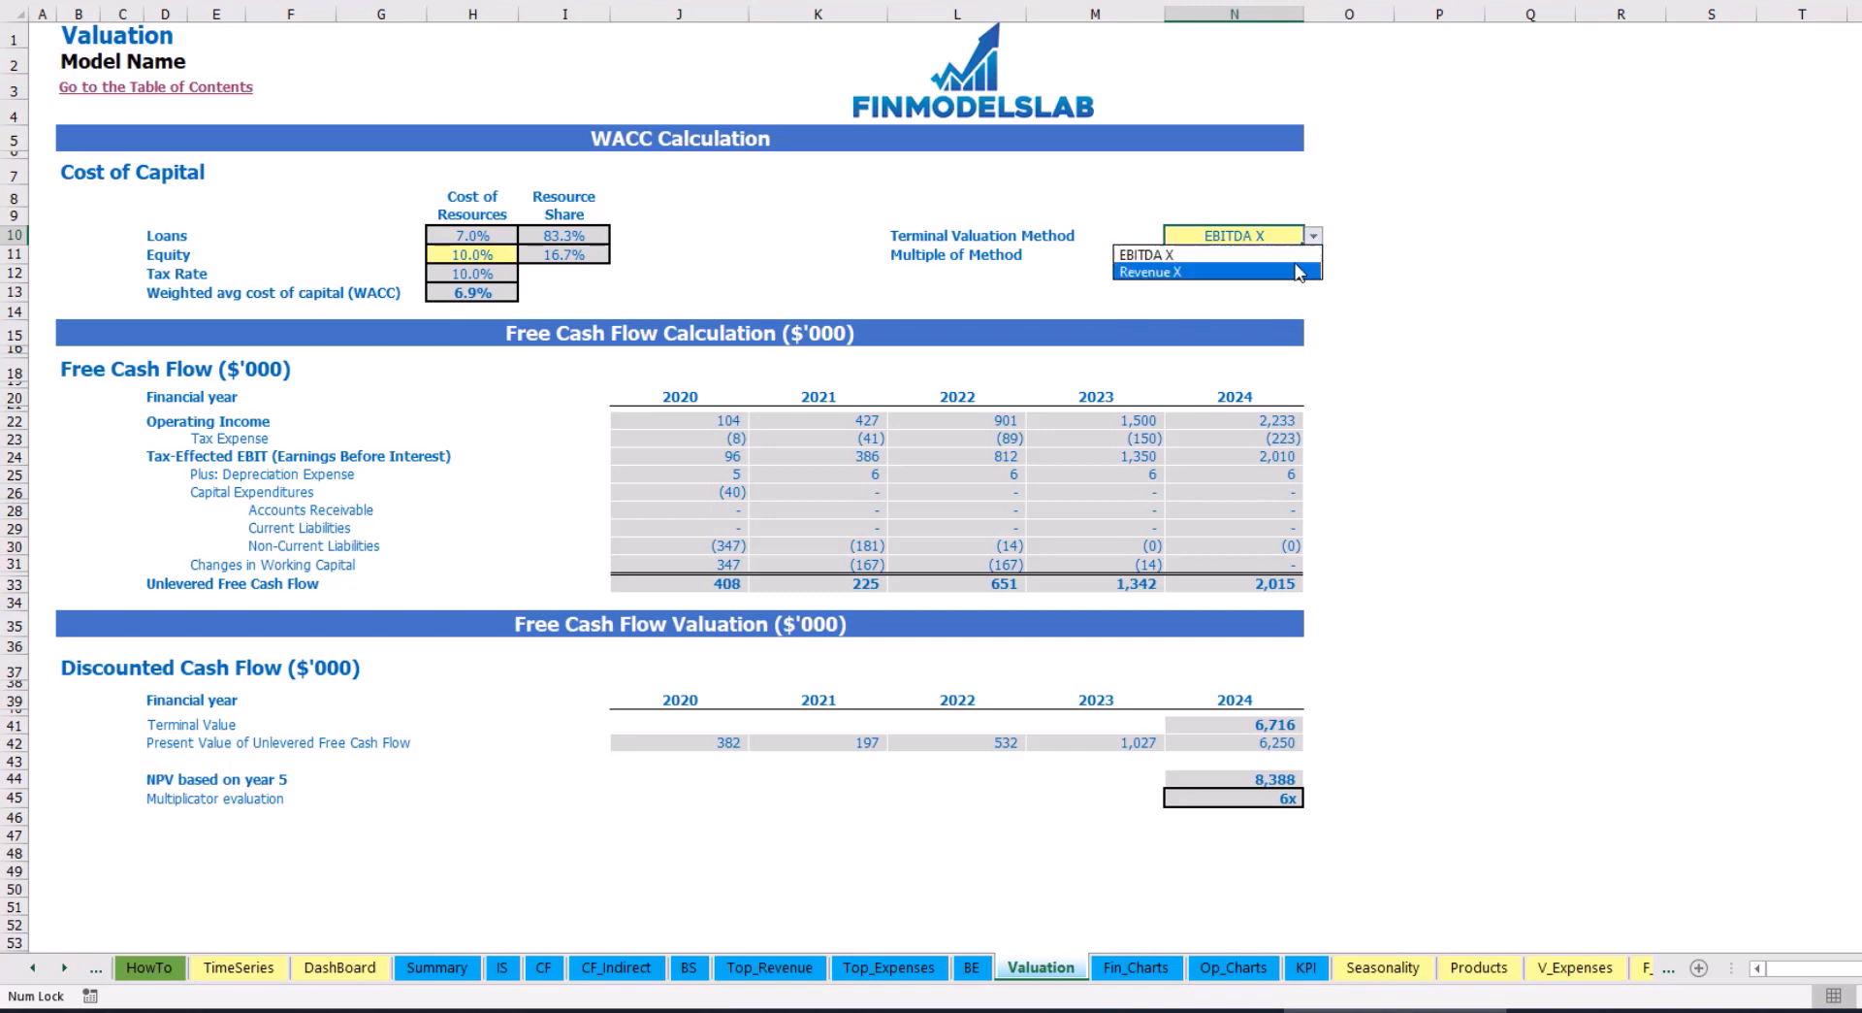
click(1298, 273)
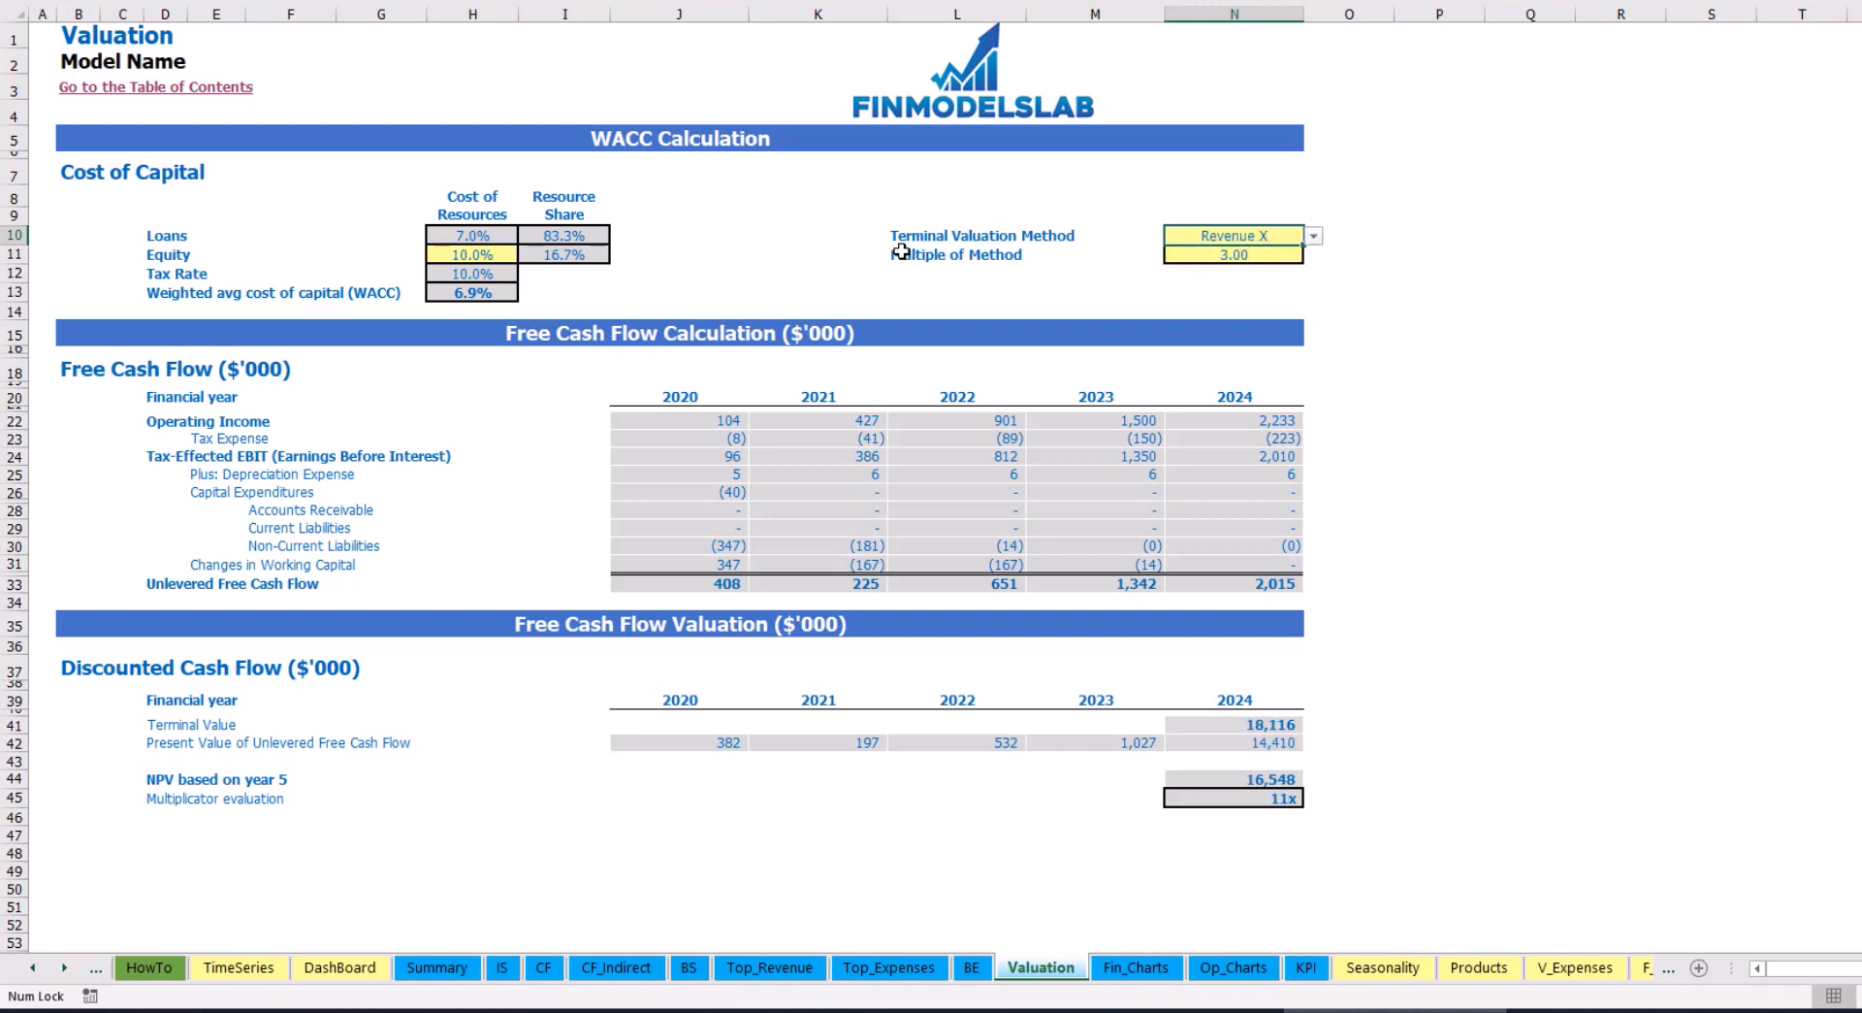
Check the multiple of method, the terminal value and the unlevered free cash flow for 2020 to 2024
click(1227, 255)
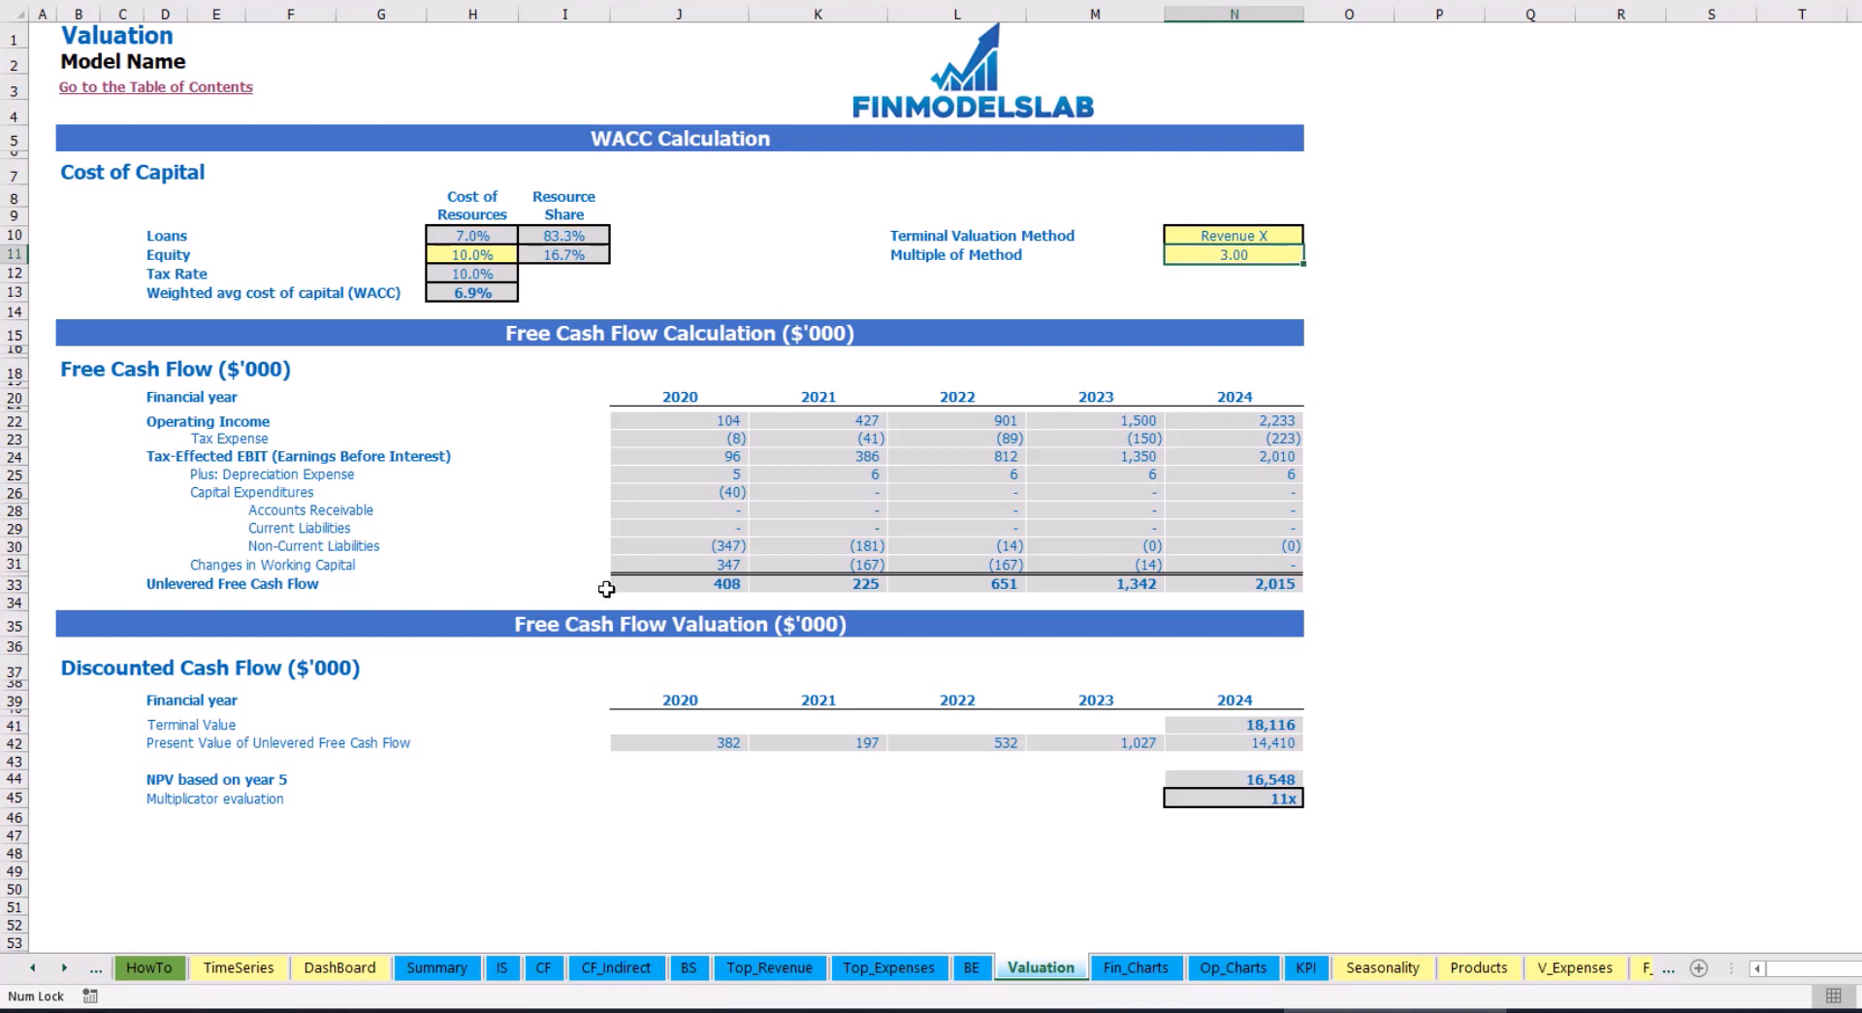
click(1214, 726)
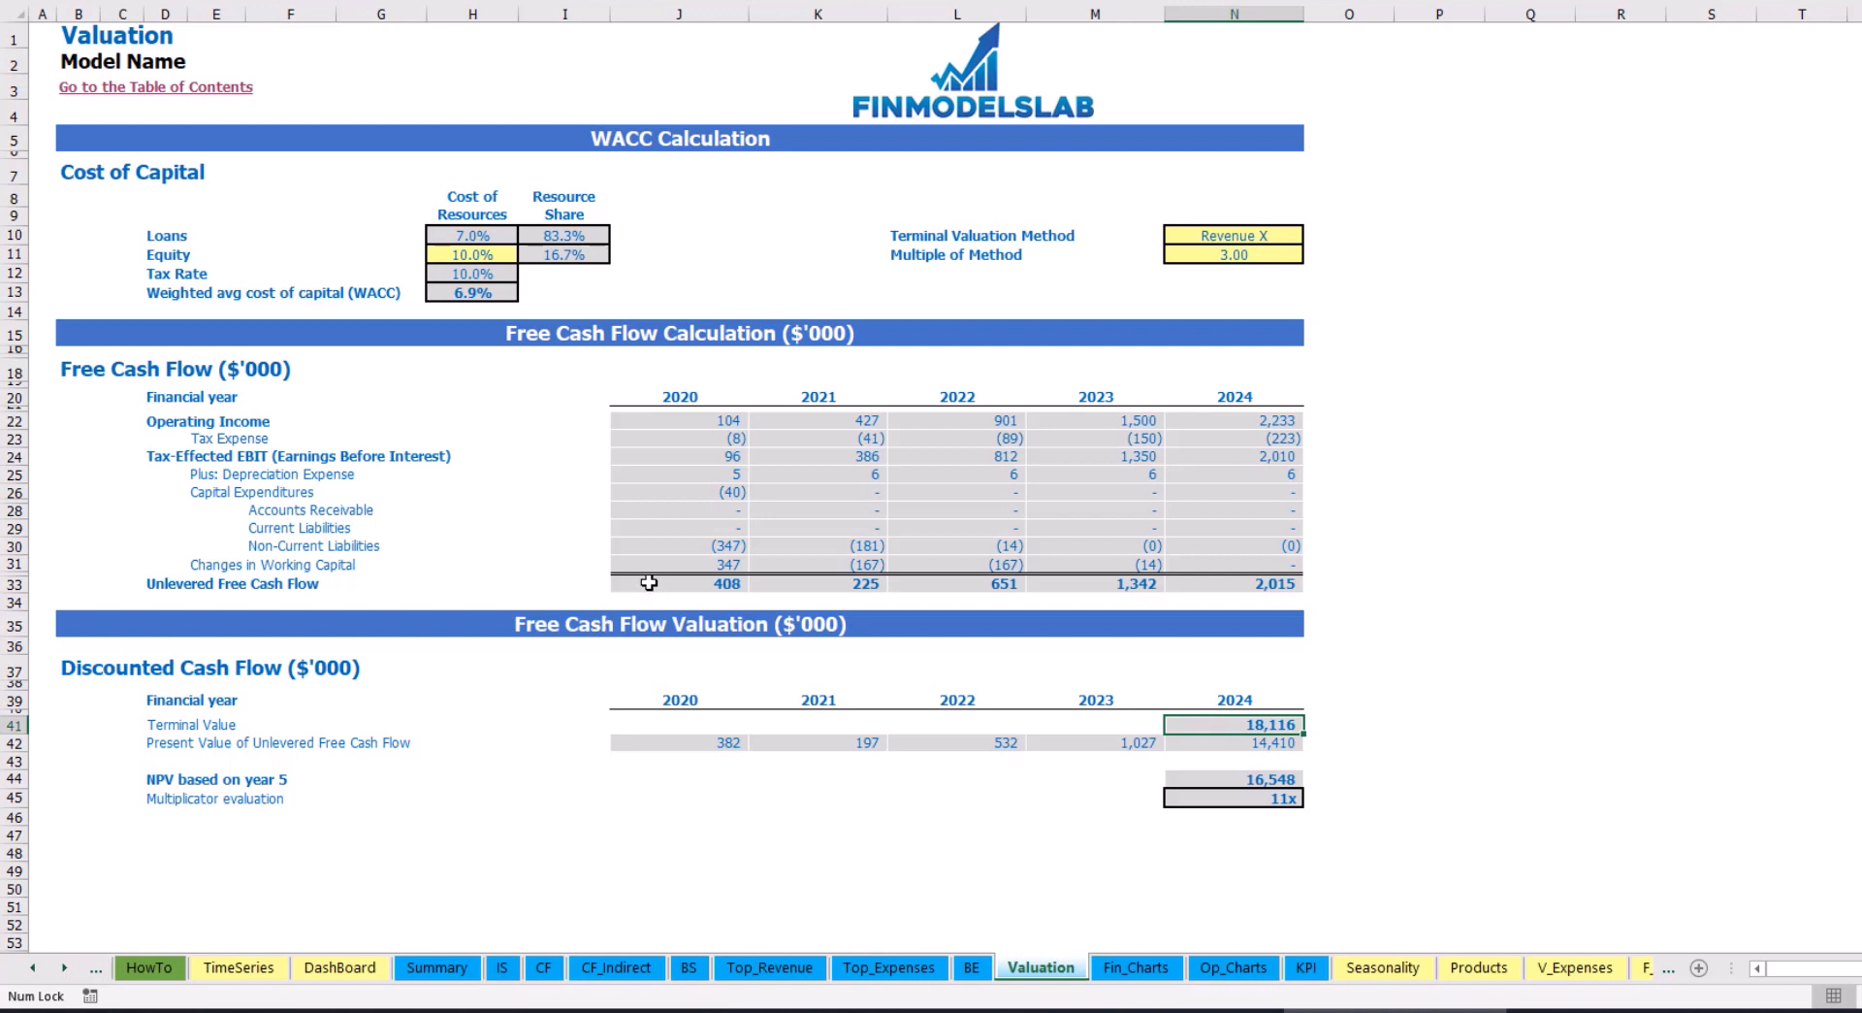
drag(649, 582, 1229, 585)
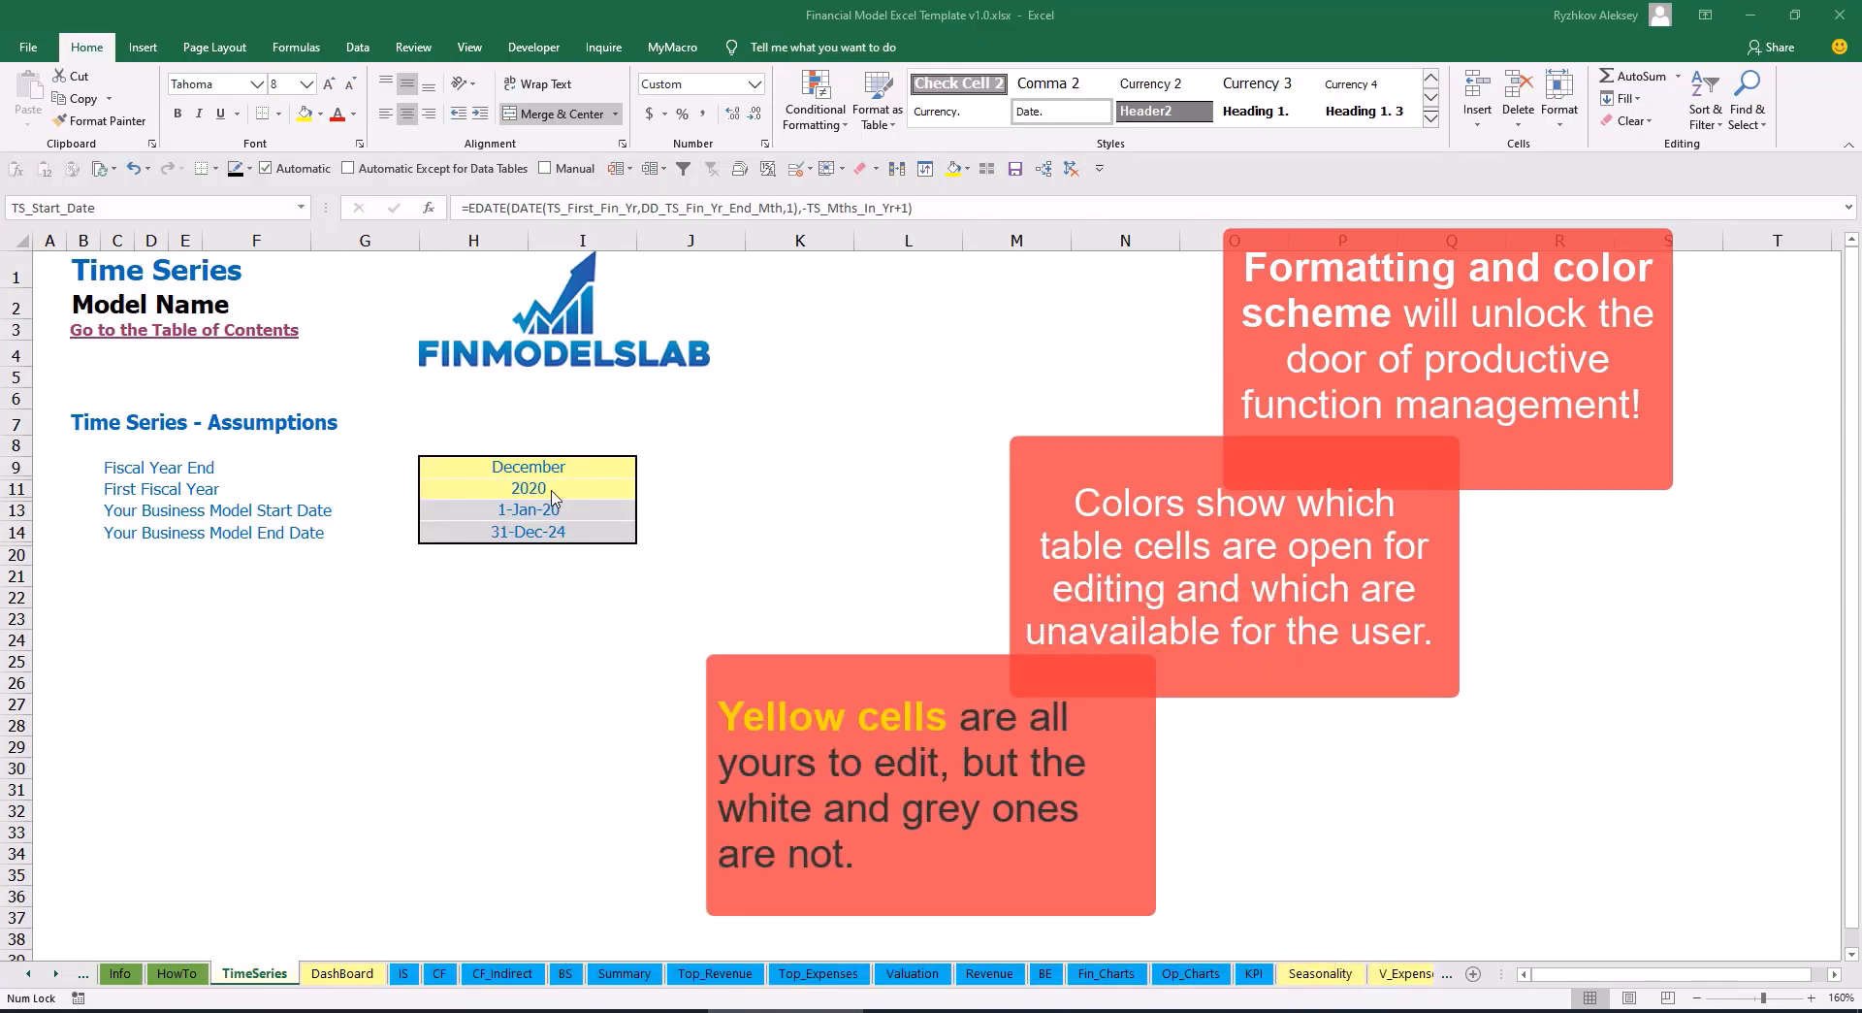
Look through the workbook's colour-coded sheets up to the final calculation sheets: Inventory, Outputs and Capital
click(56, 974)
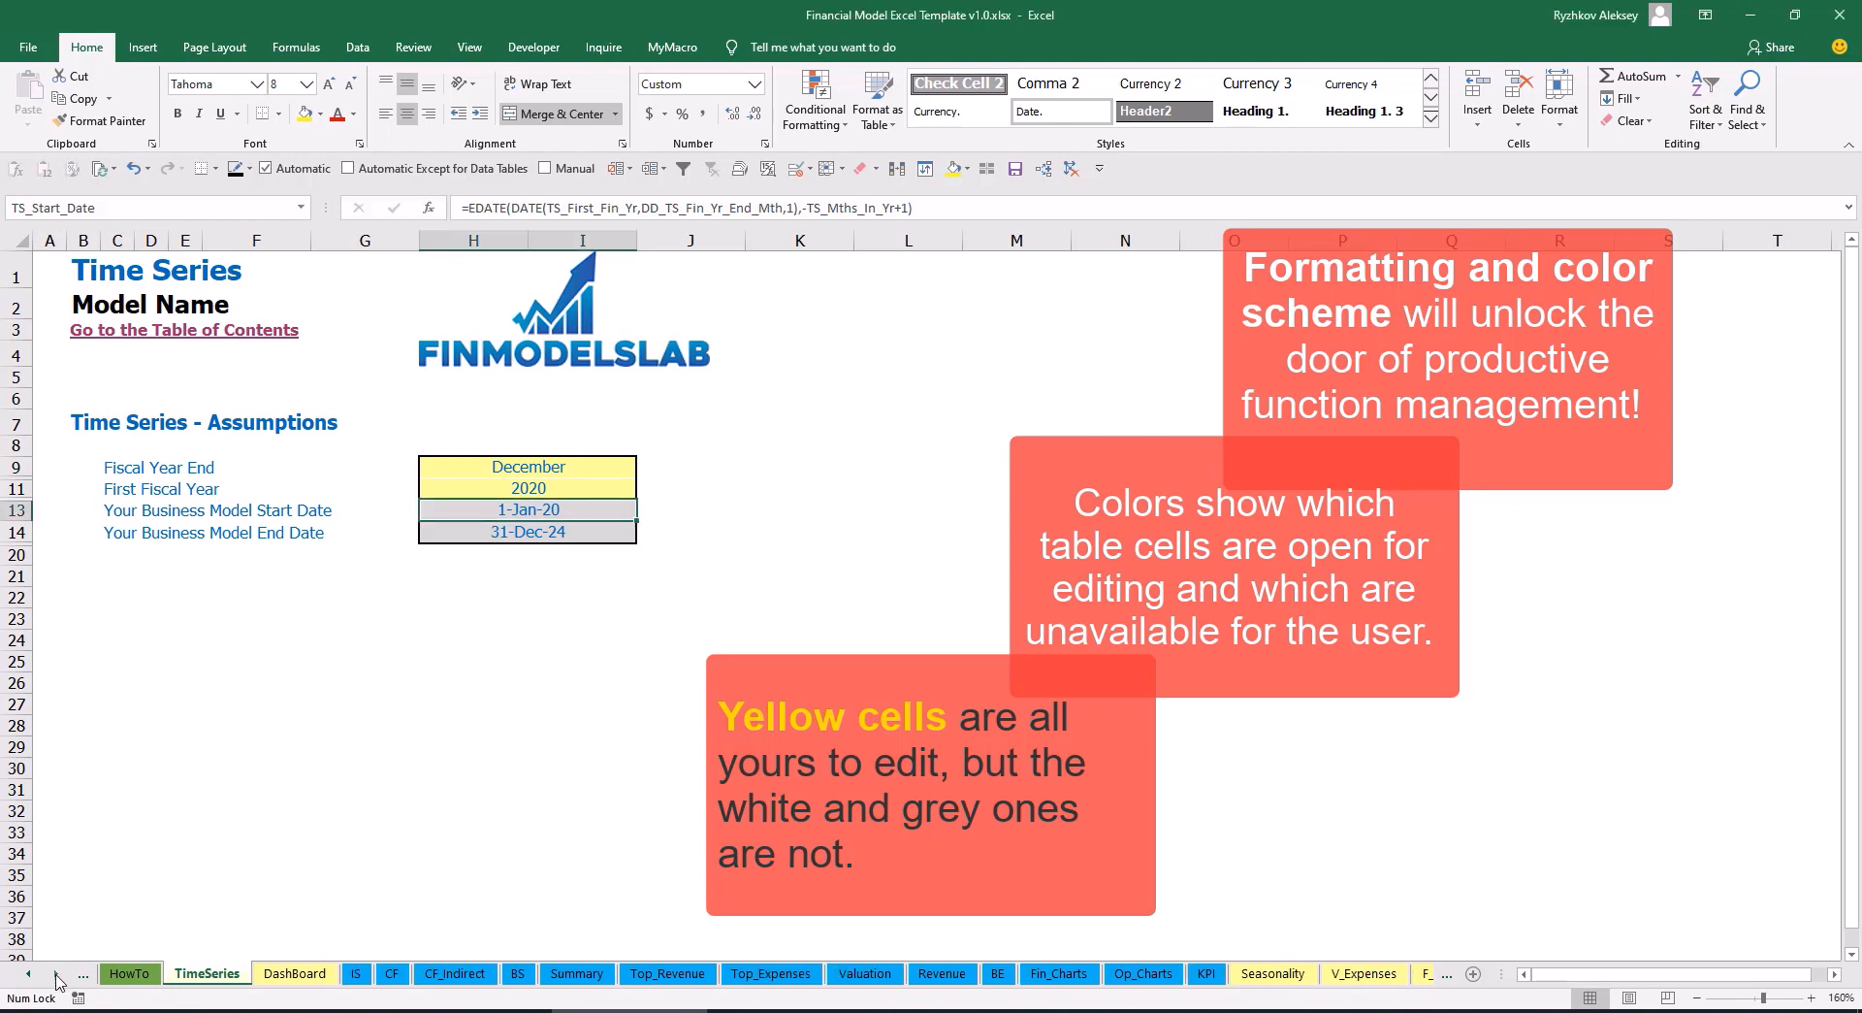
click(55, 974)
click(55, 974)
click(55, 974)
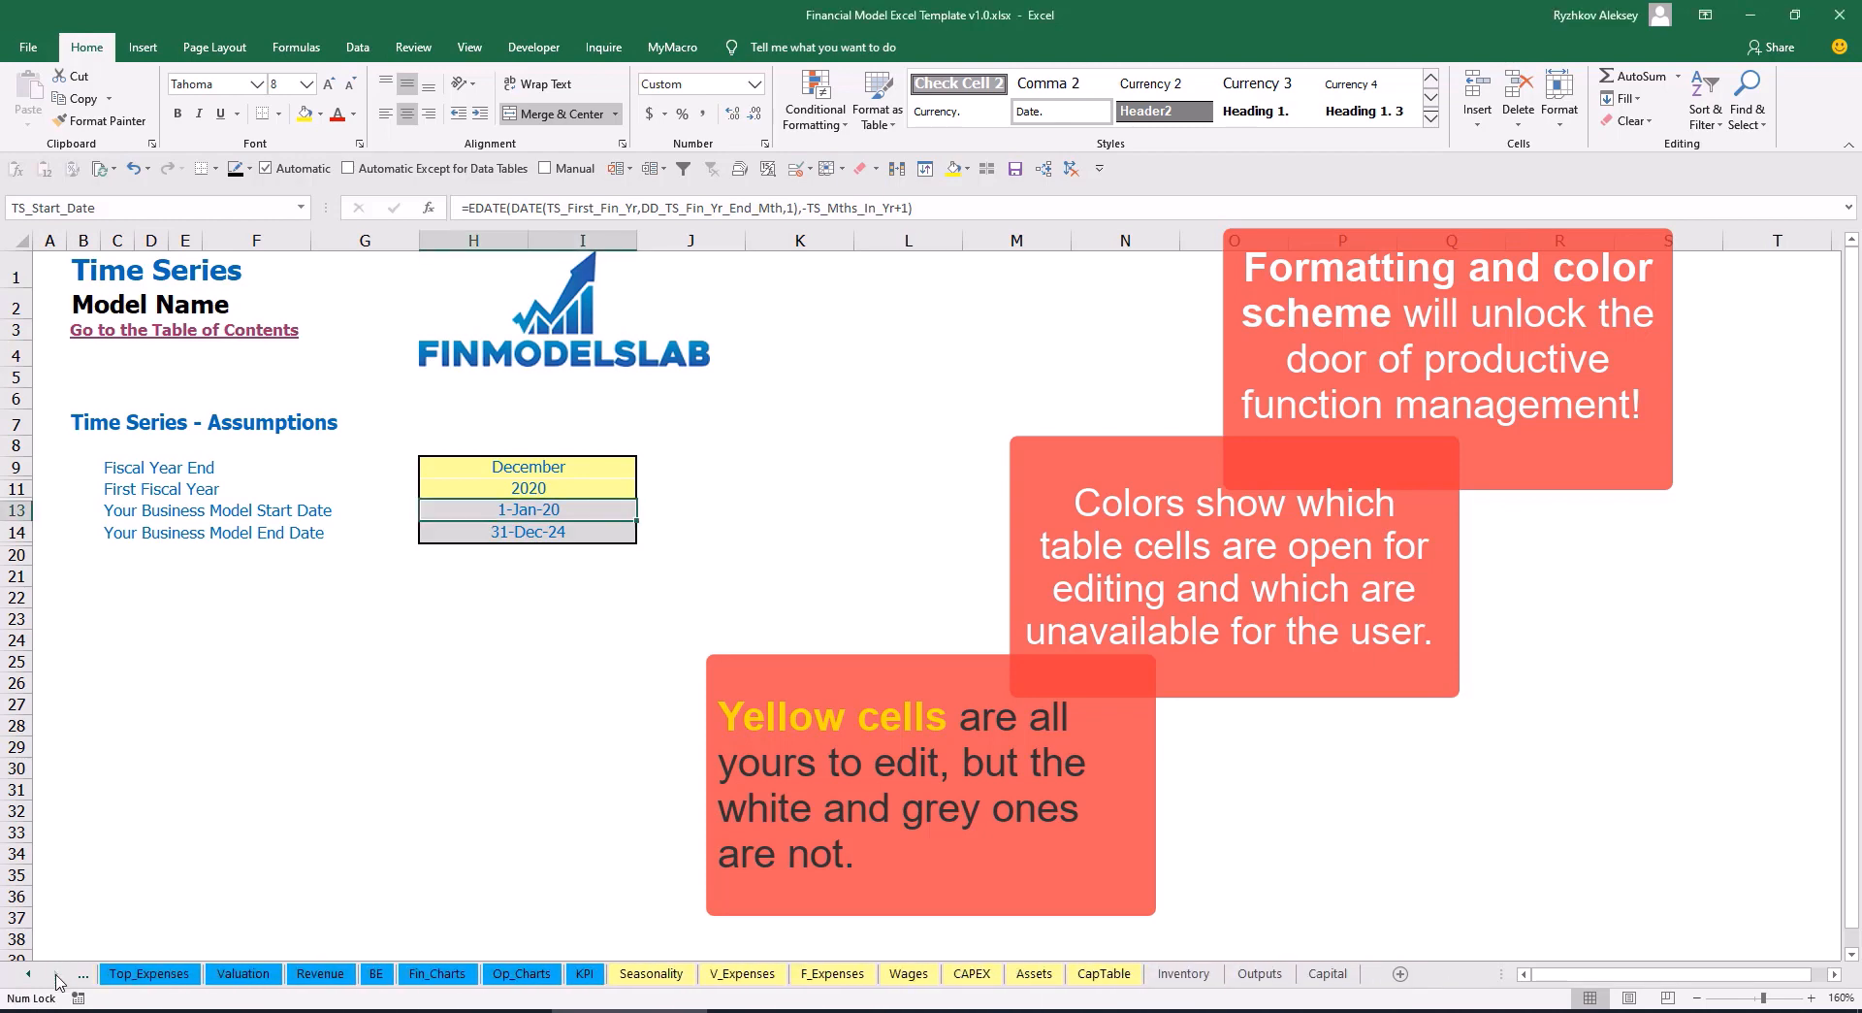
click(33, 981)
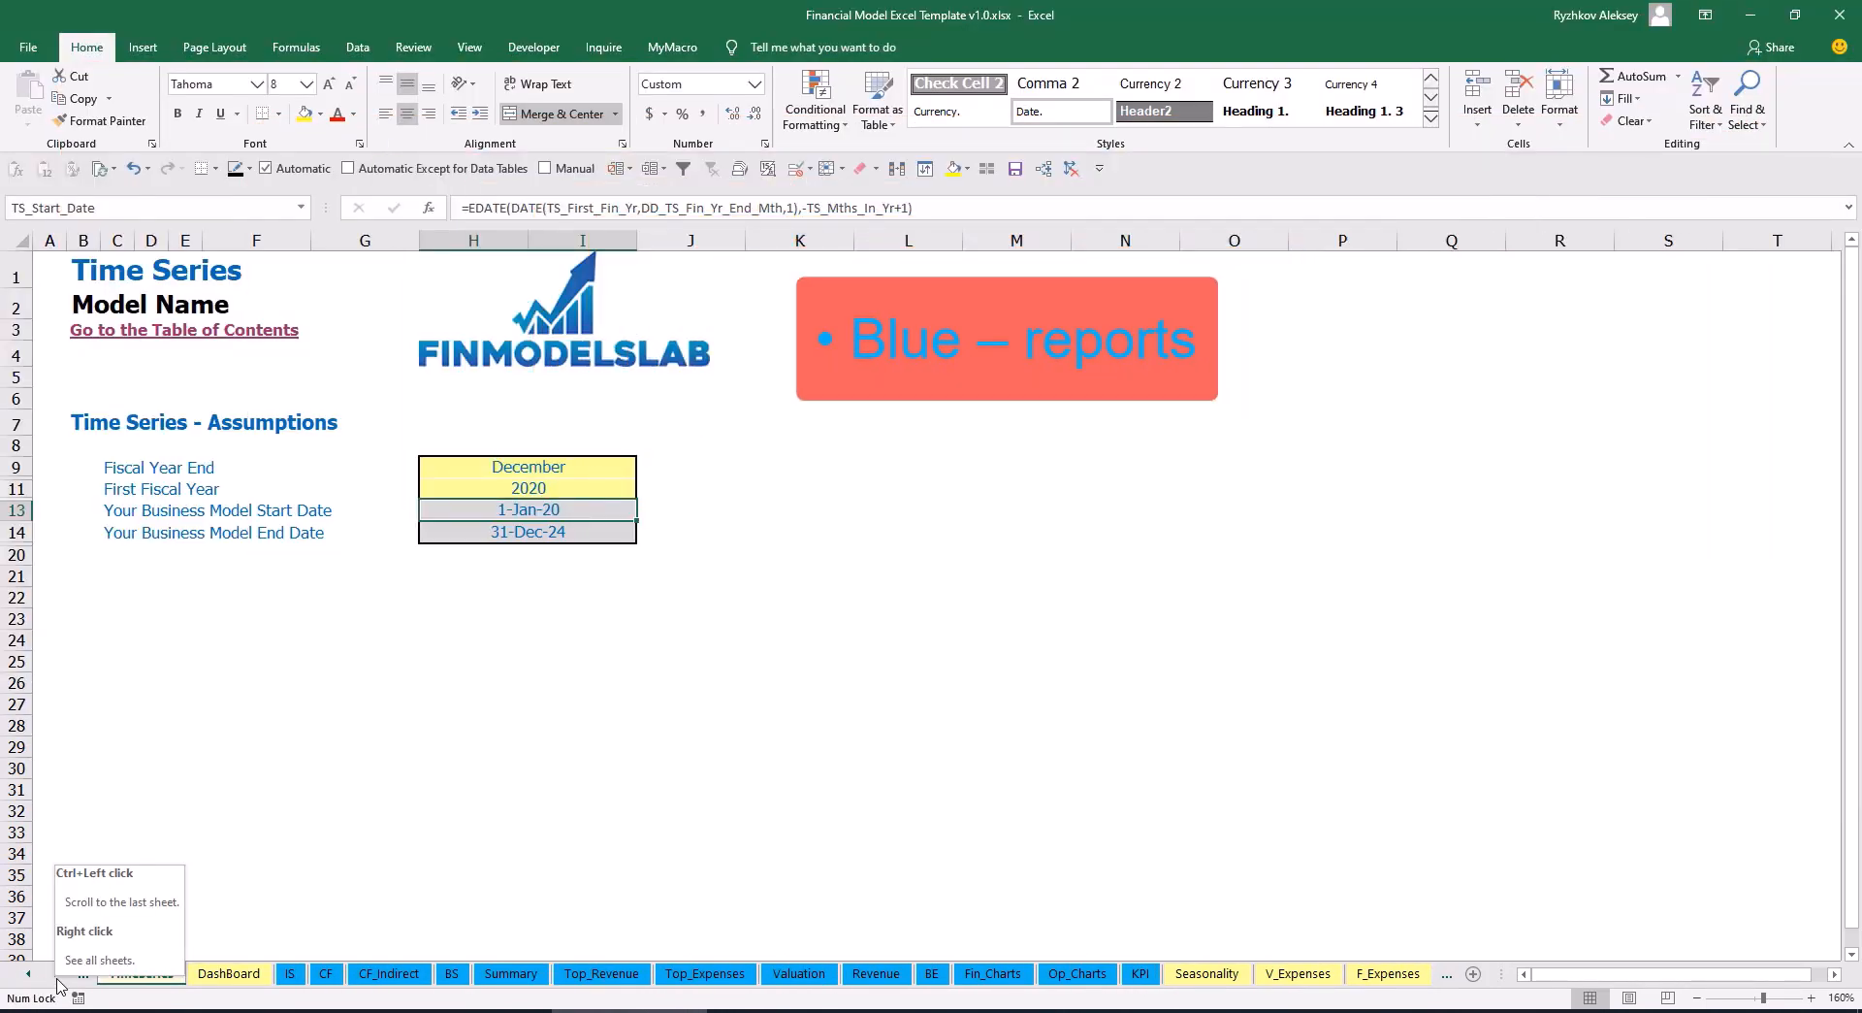
click(56, 980)
click(56, 980)
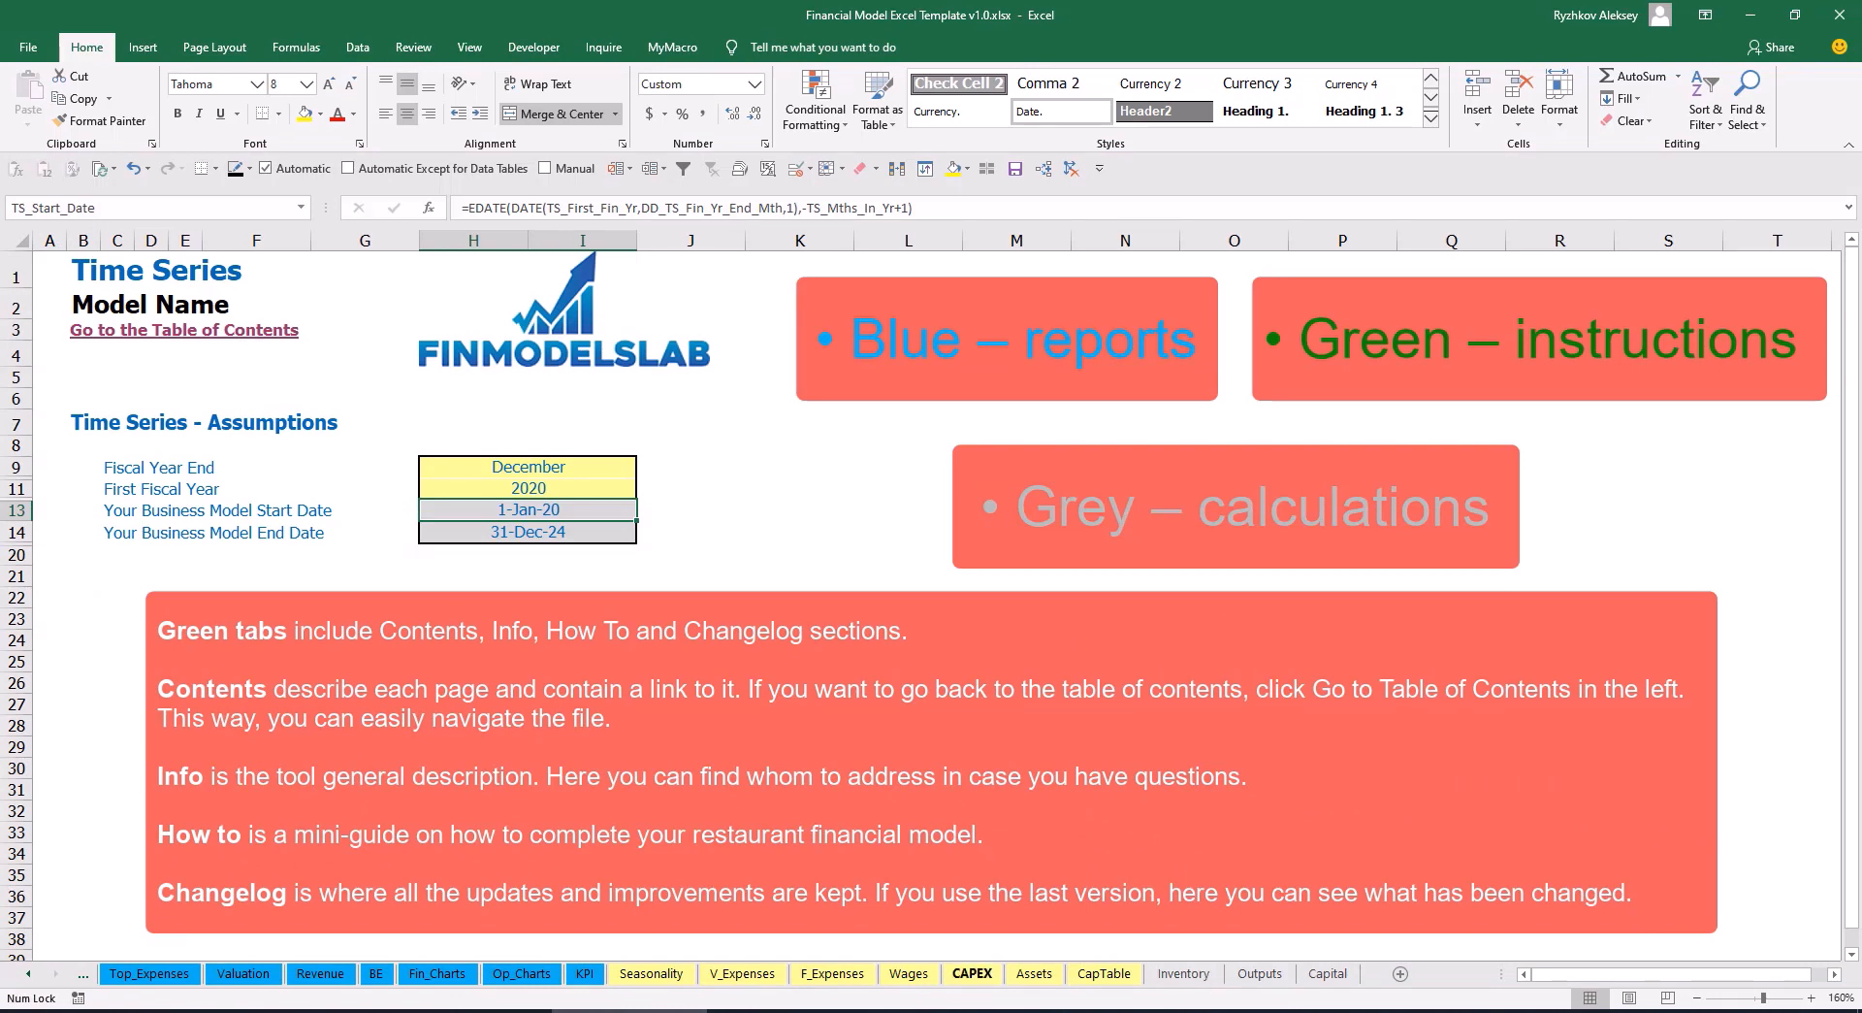
View the Table of Contents, follow its Financial Statements Summary link and return to the contents
click(27, 975)
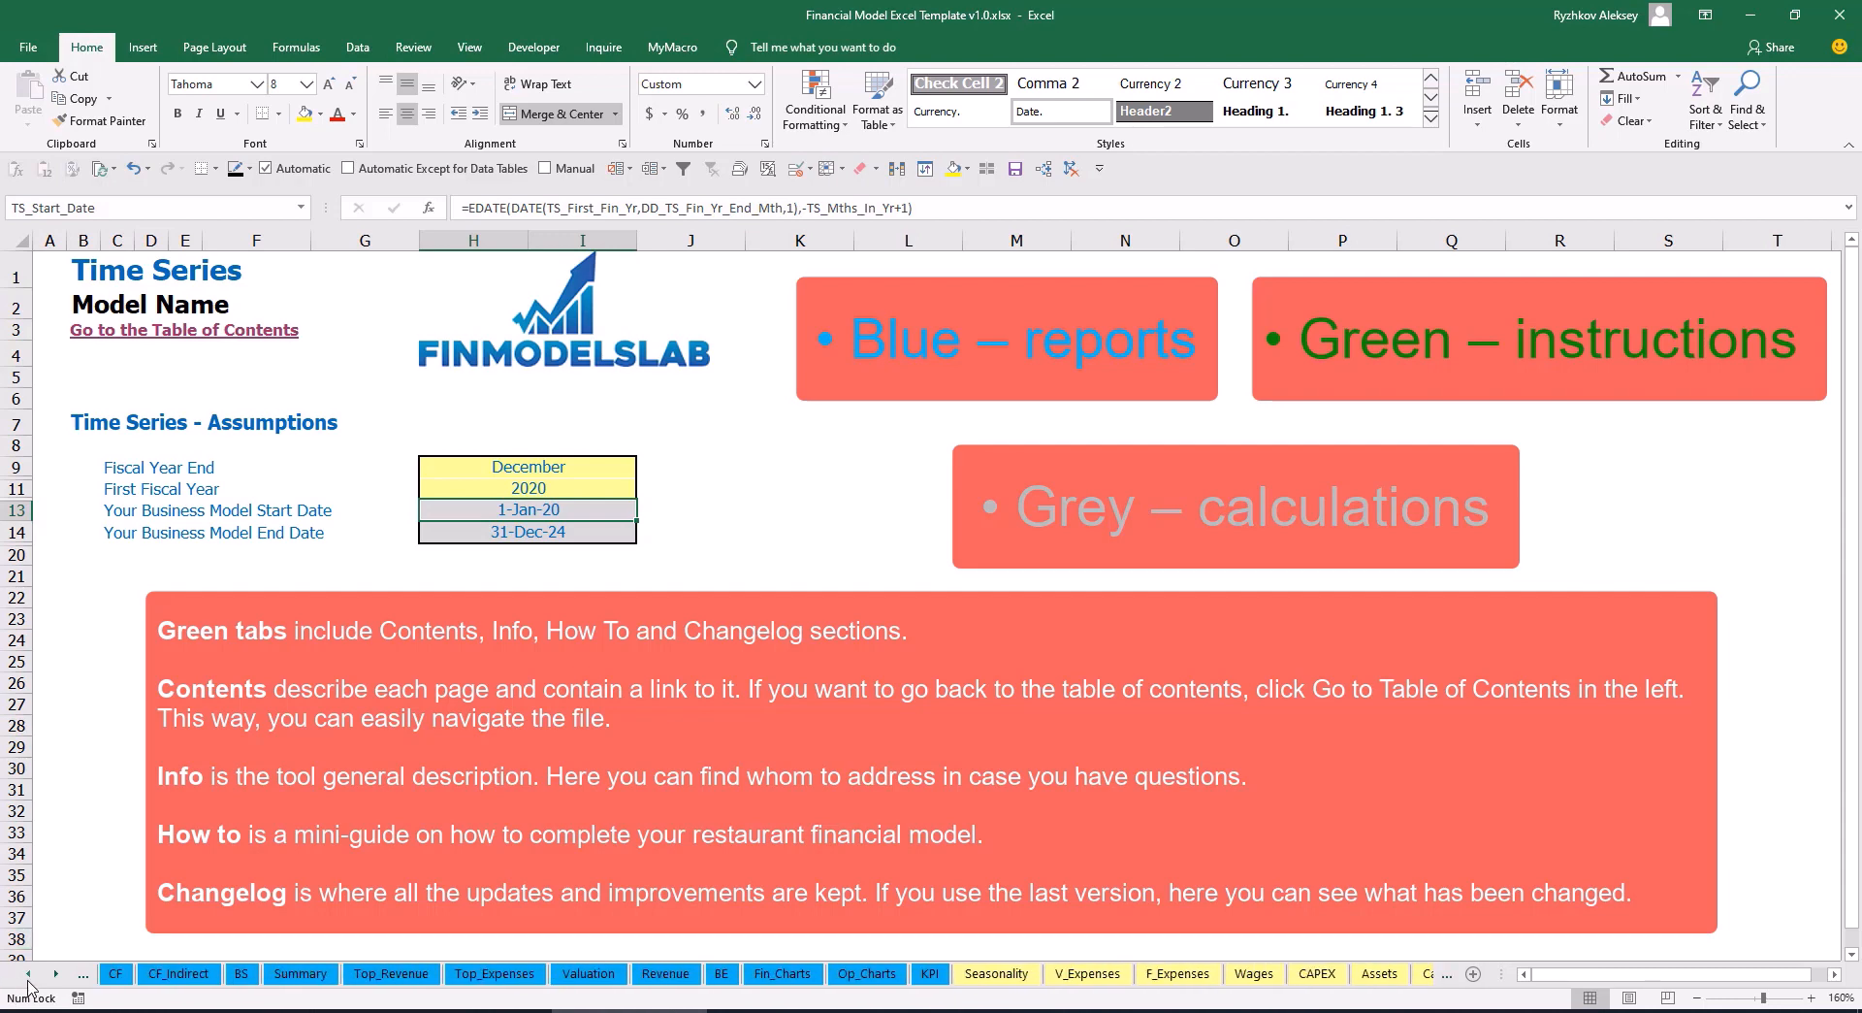
click(27, 979)
click(27, 979)
click(27, 979)
click(27, 978)
click(28, 979)
click(28, 979)
click(28, 979)
click(29, 978)
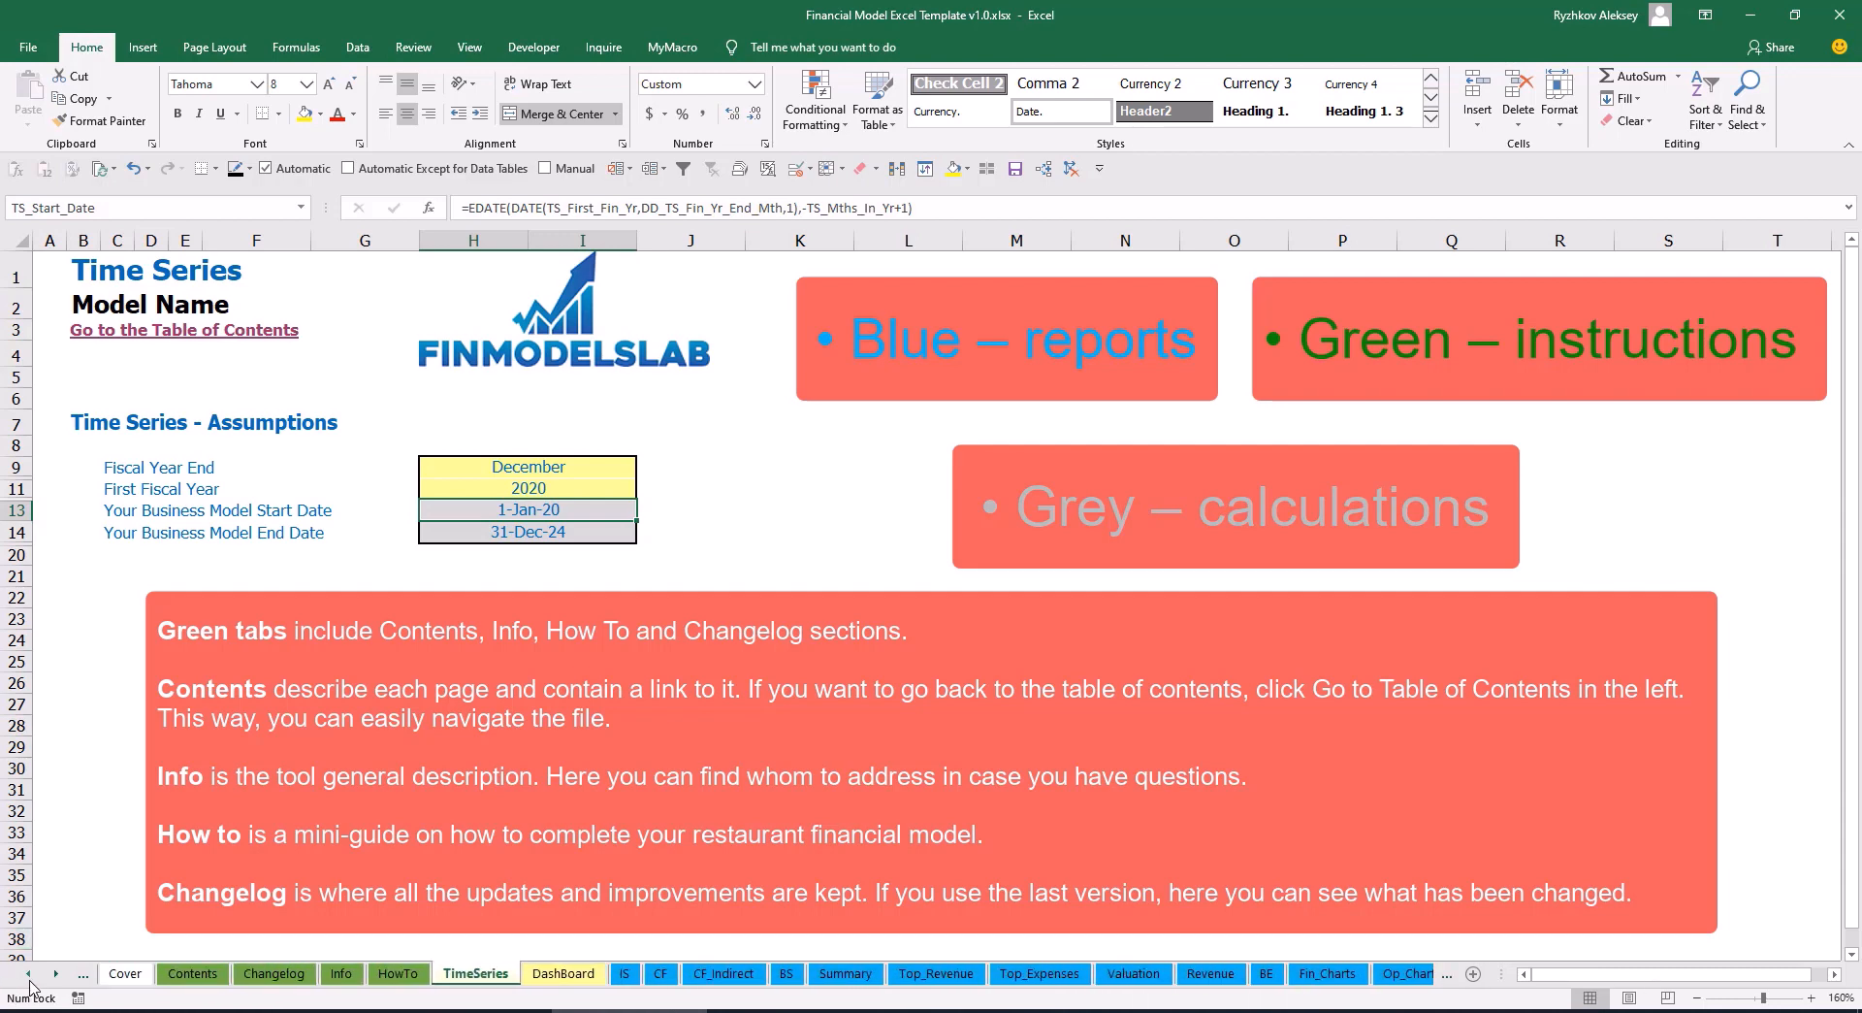
click(29, 979)
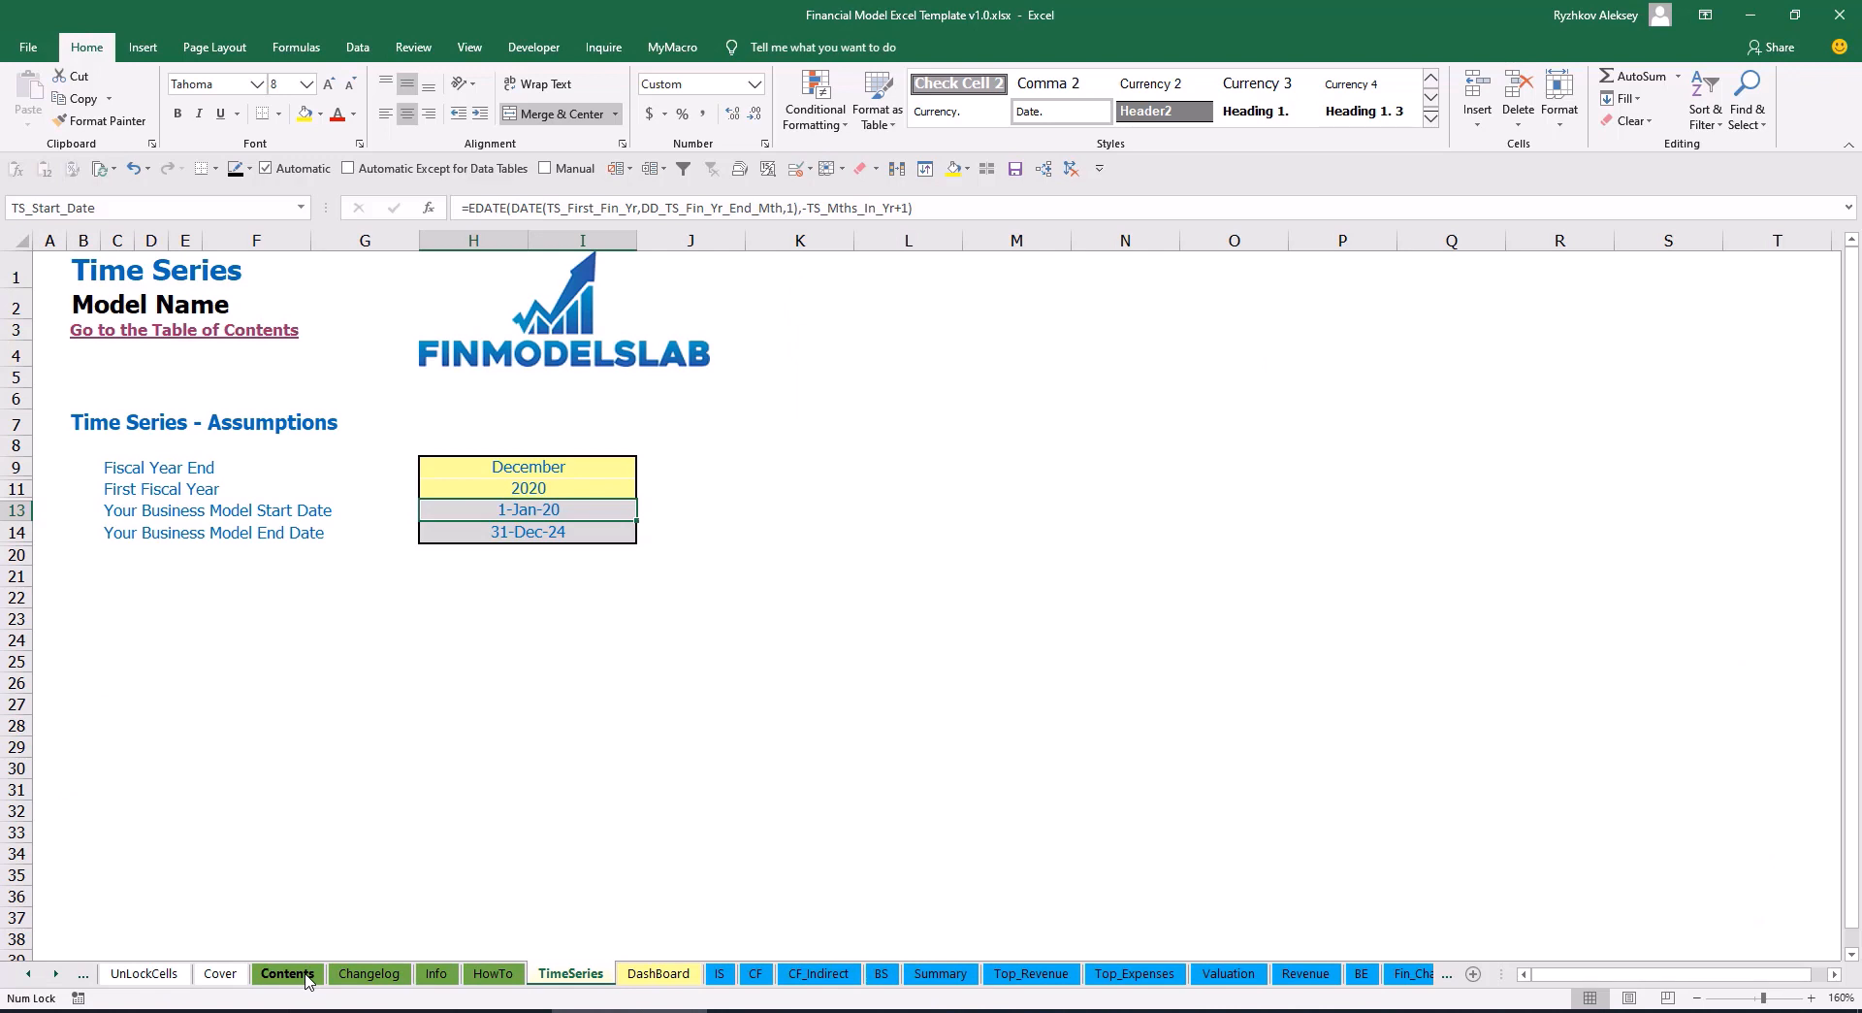
click(289, 973)
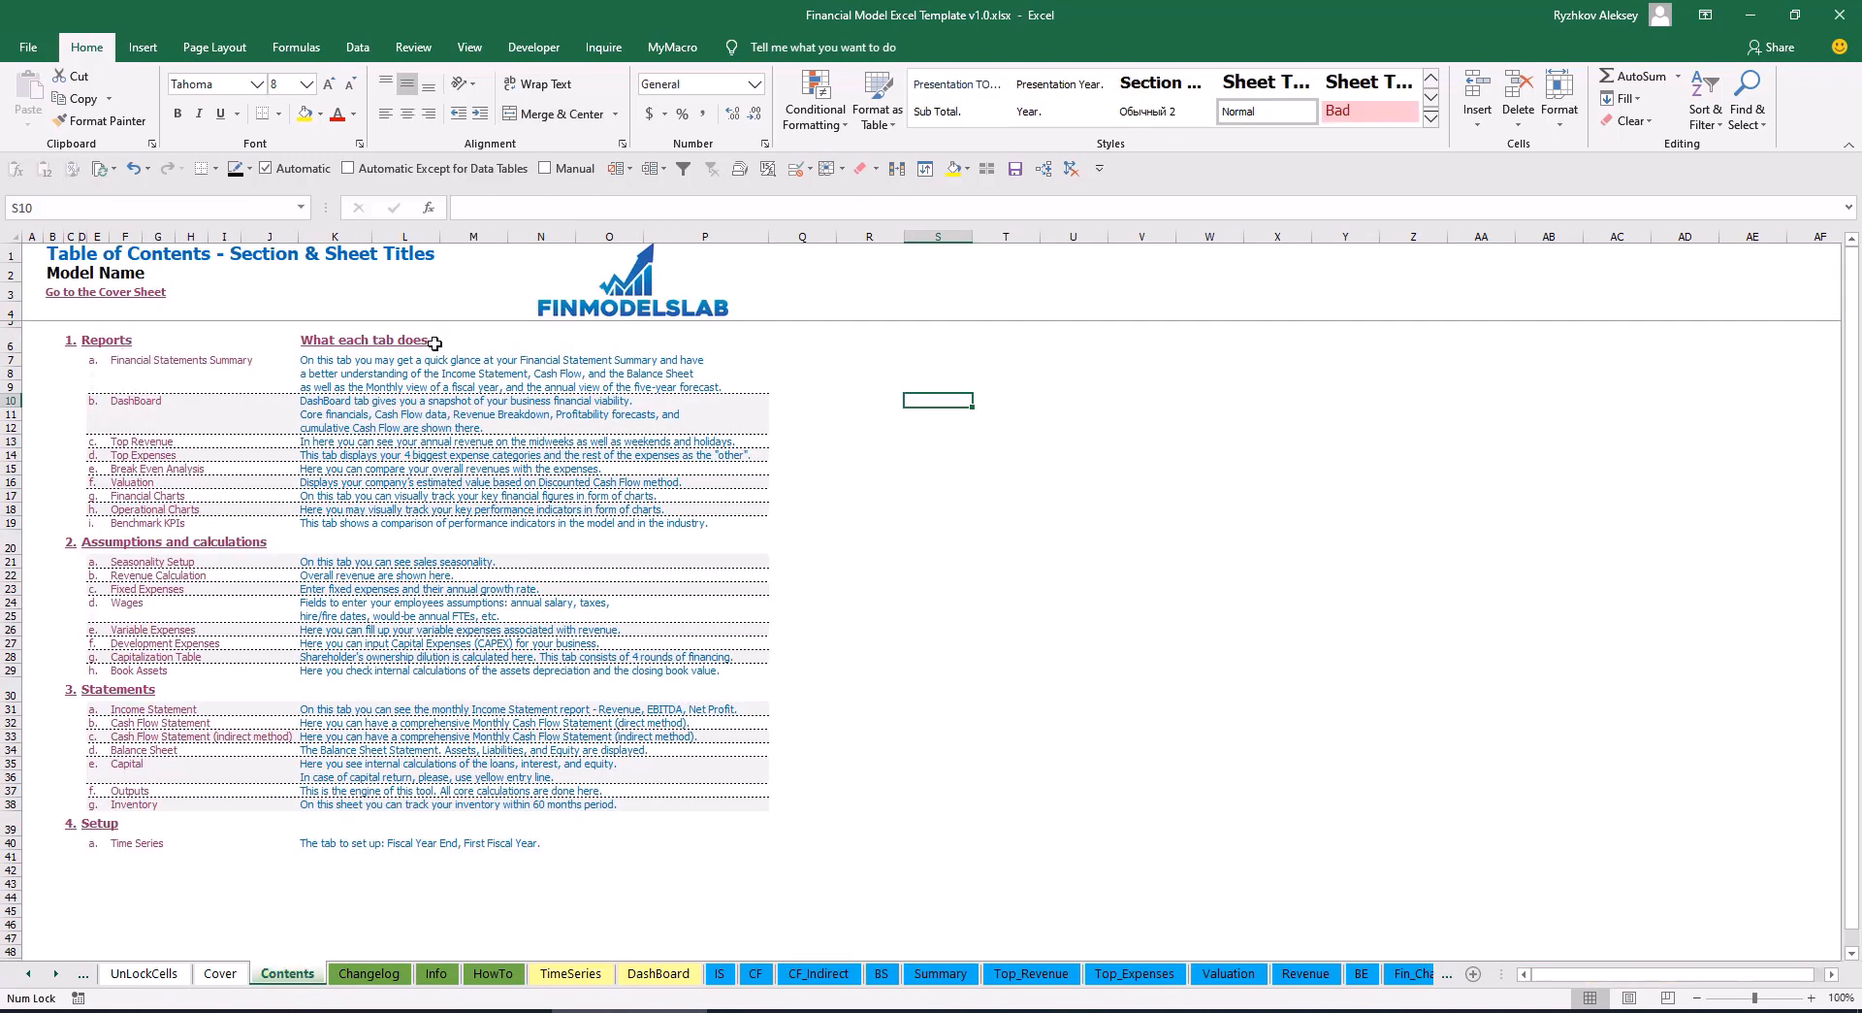
click(167, 368)
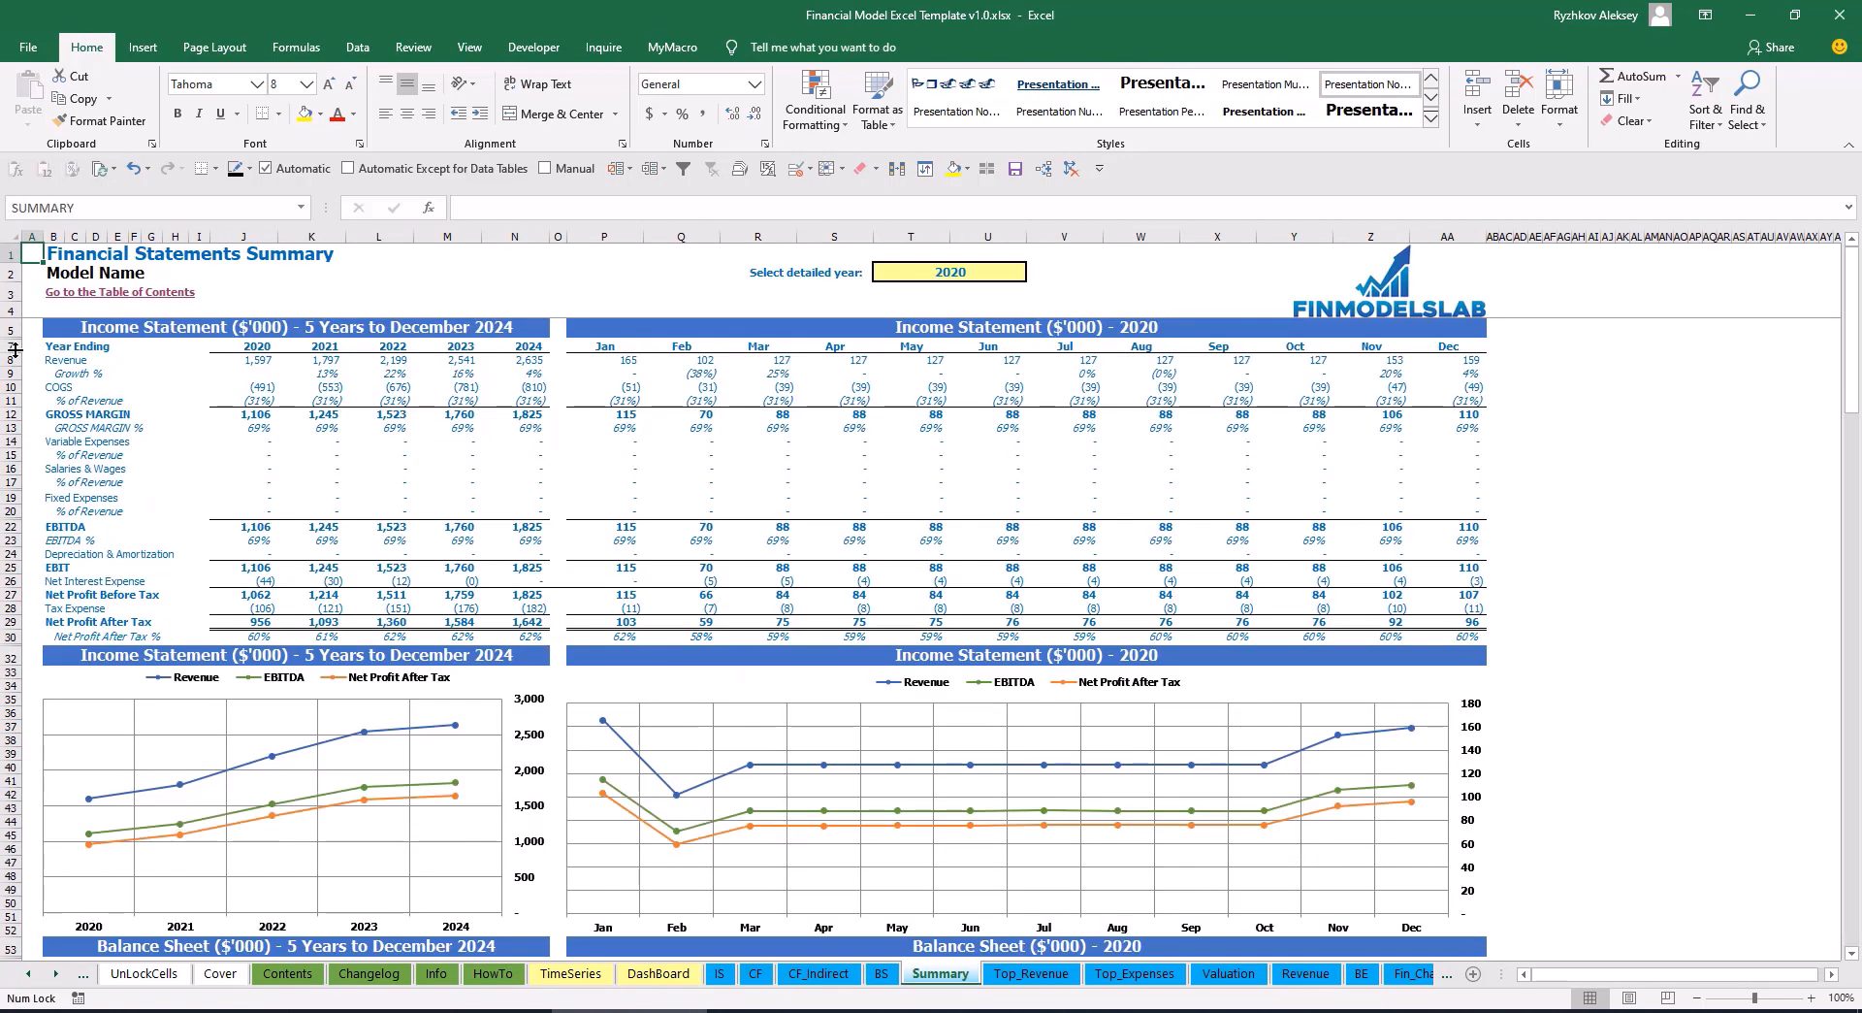
click(61, 294)
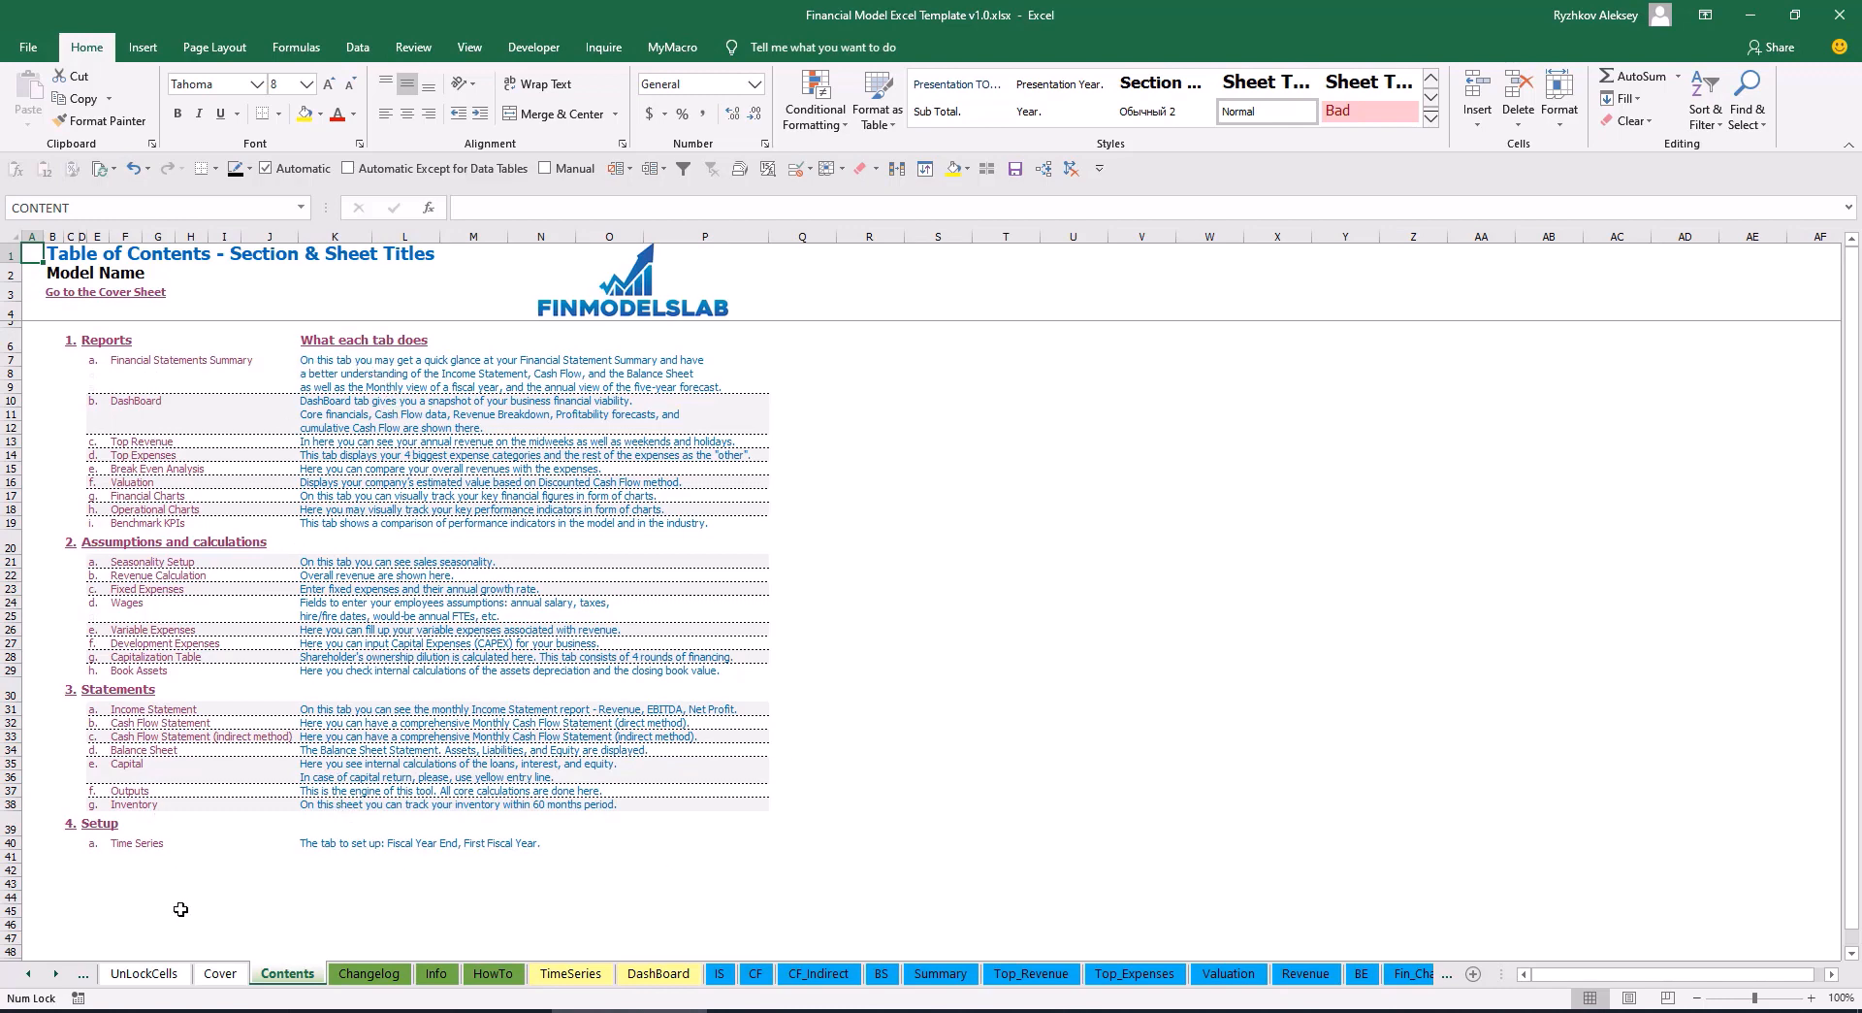
Read the How To guide from the overall model principles through its section on Book Assets
click(491, 973)
scroll(190, 531, up, 20)
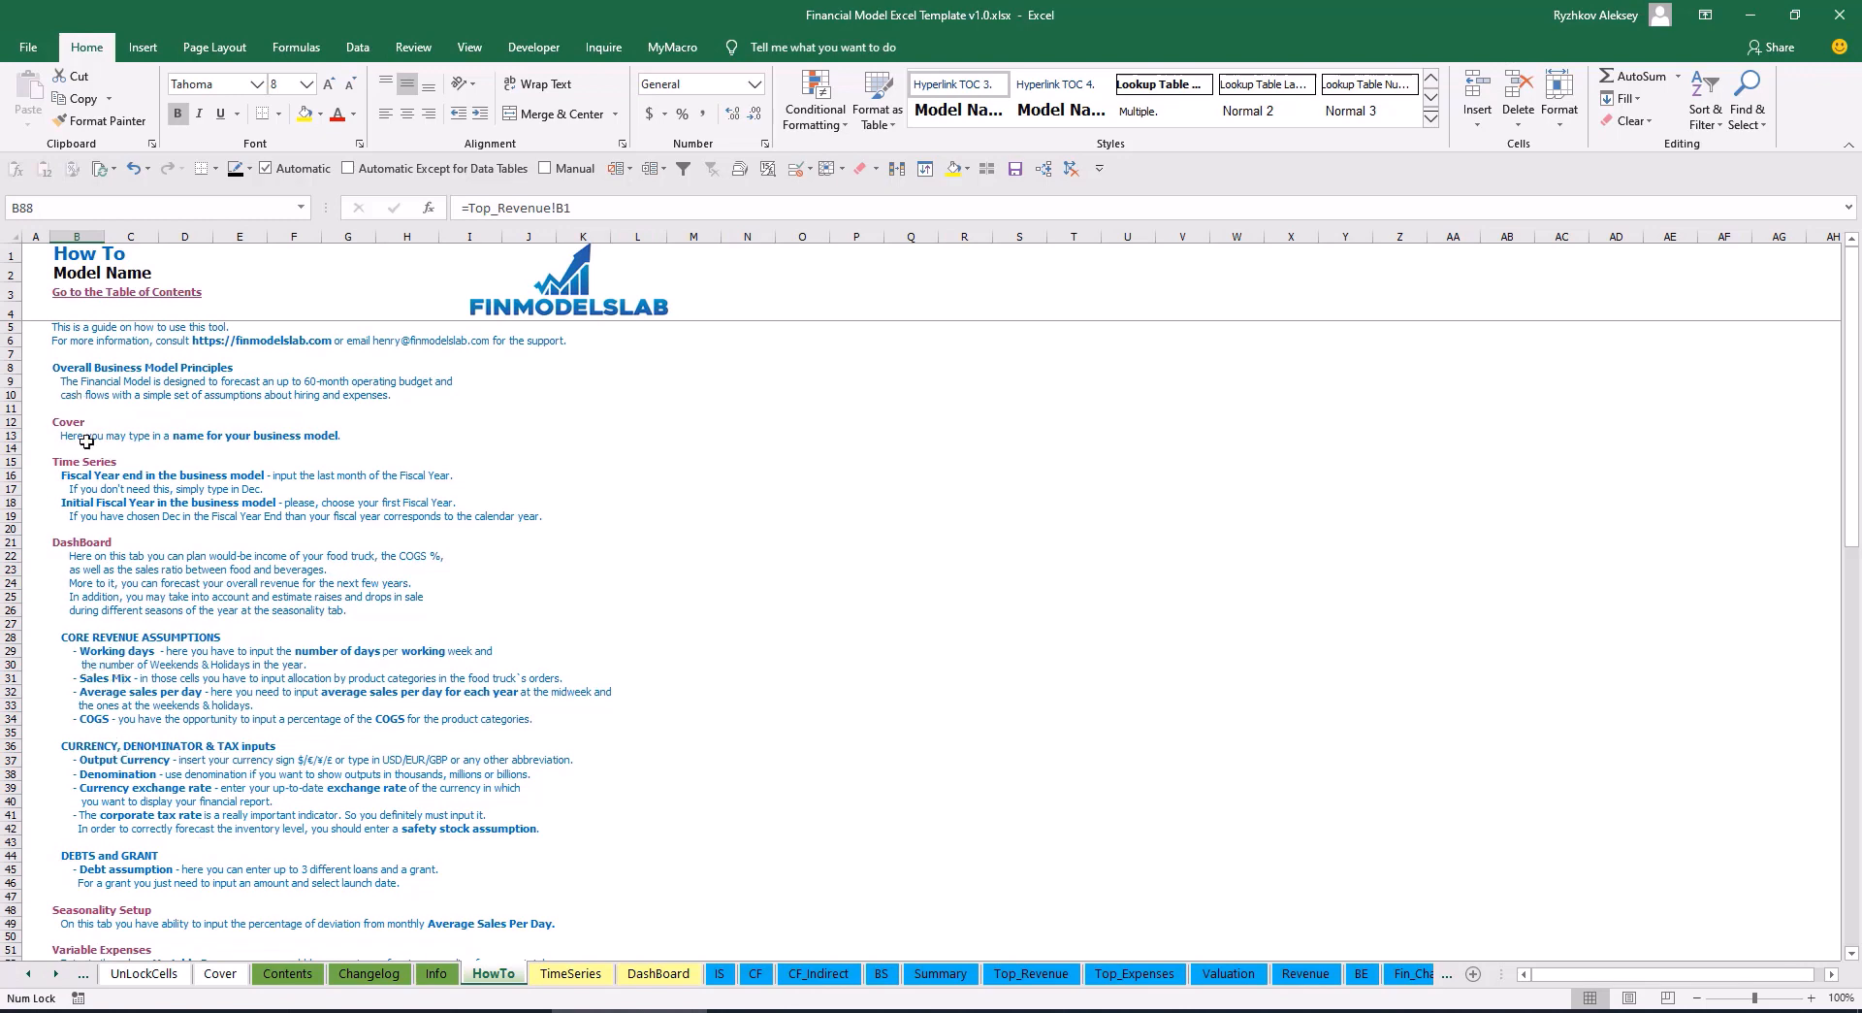
scroll(98, 651, down, 3)
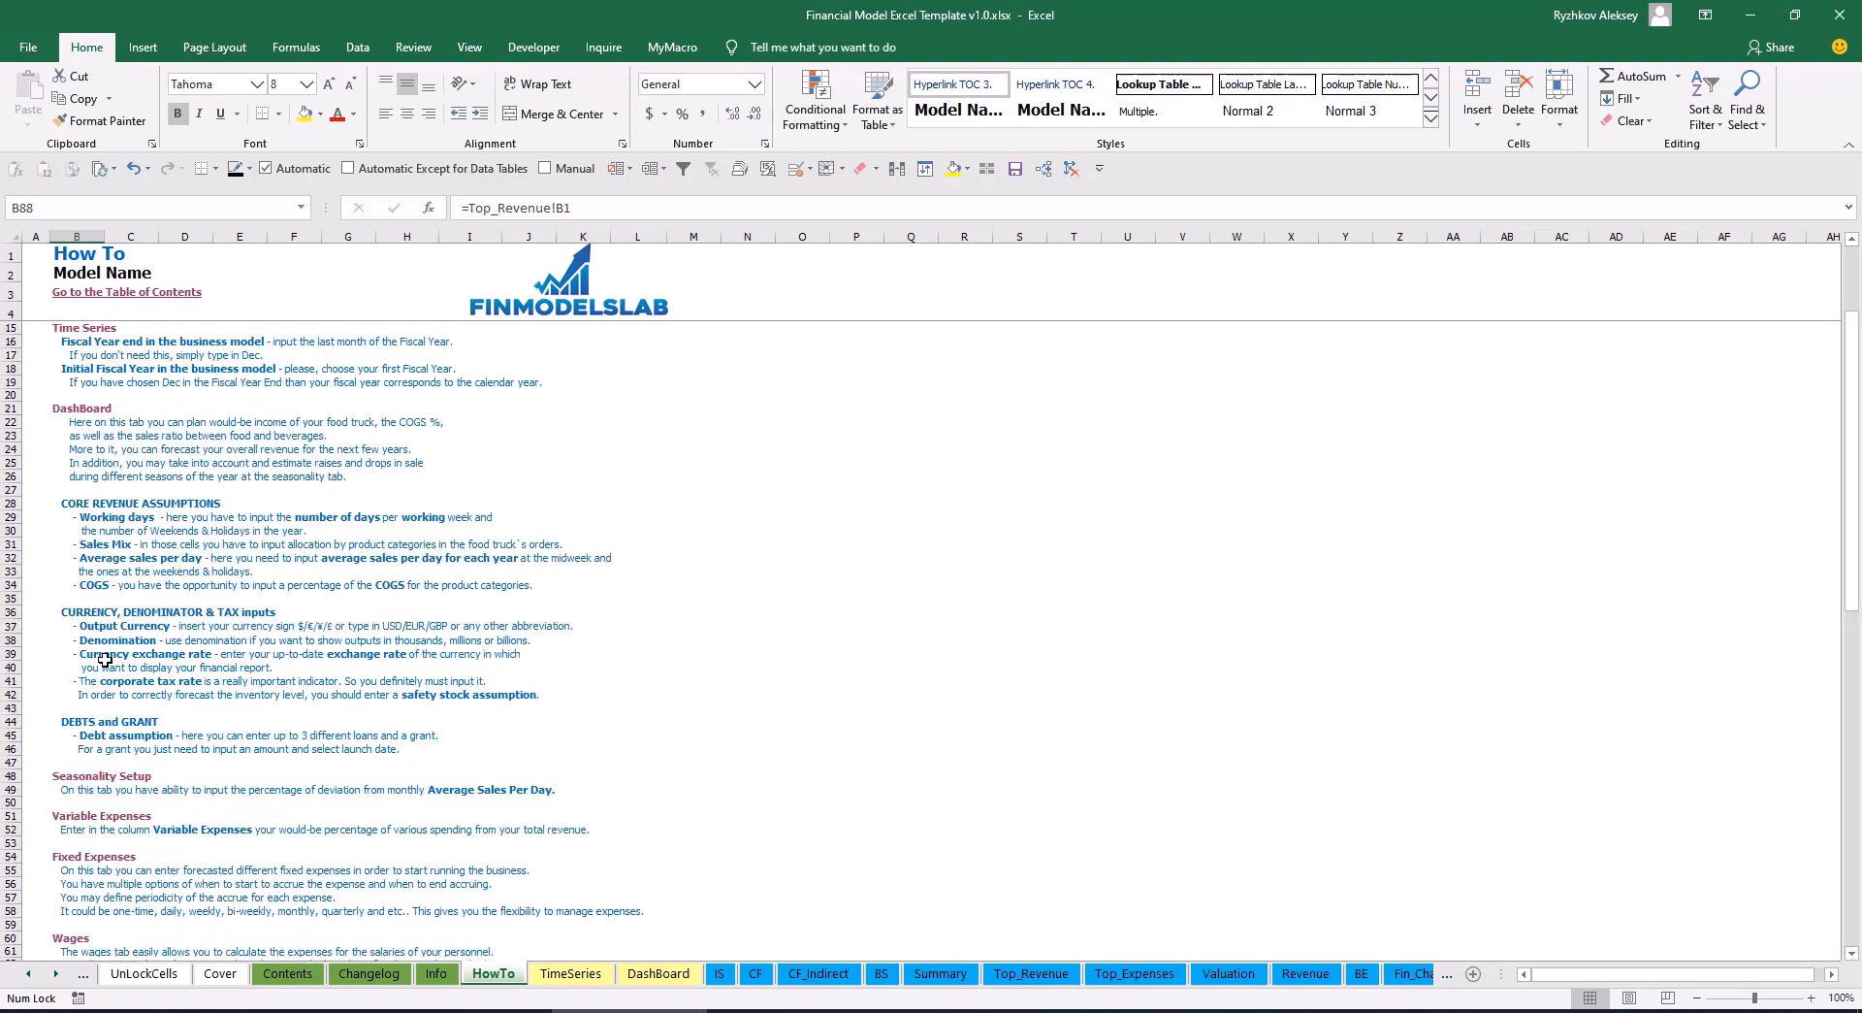
scroll(110, 708, down, 3)
scroll(98, 762, down, 6)
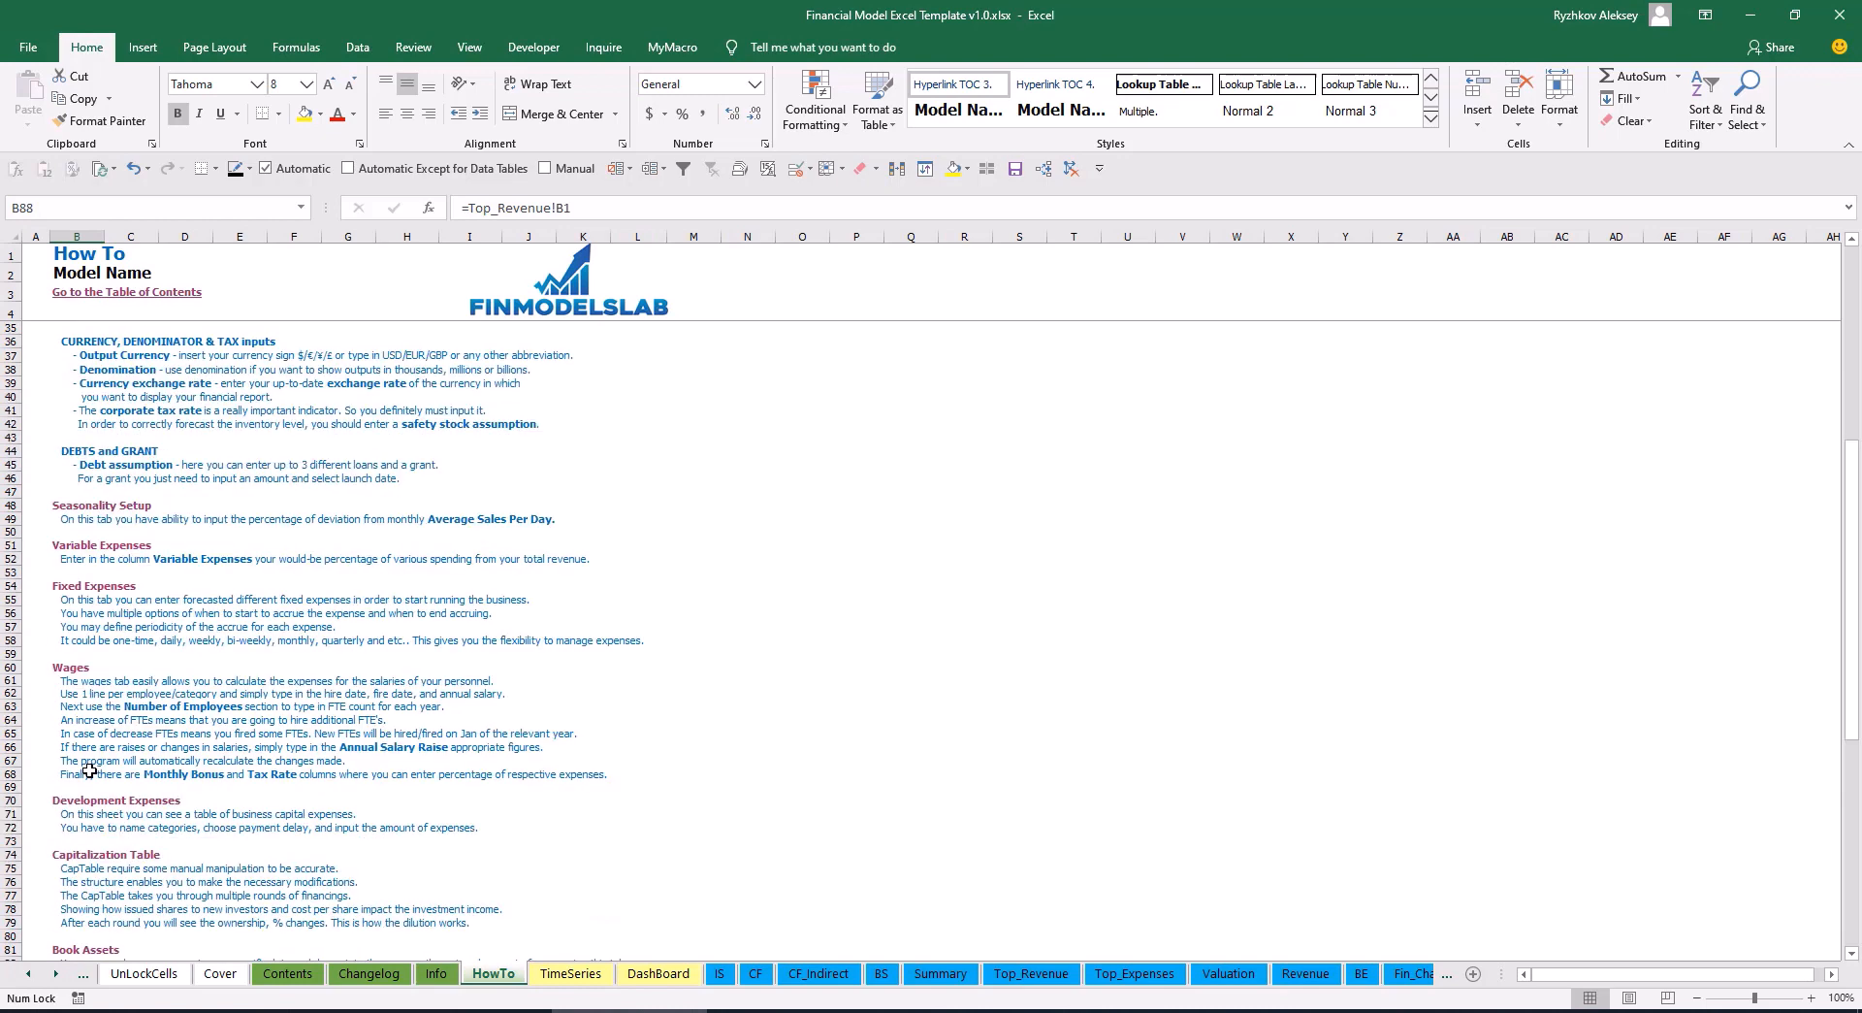
scroll(100, 764, up, 13)
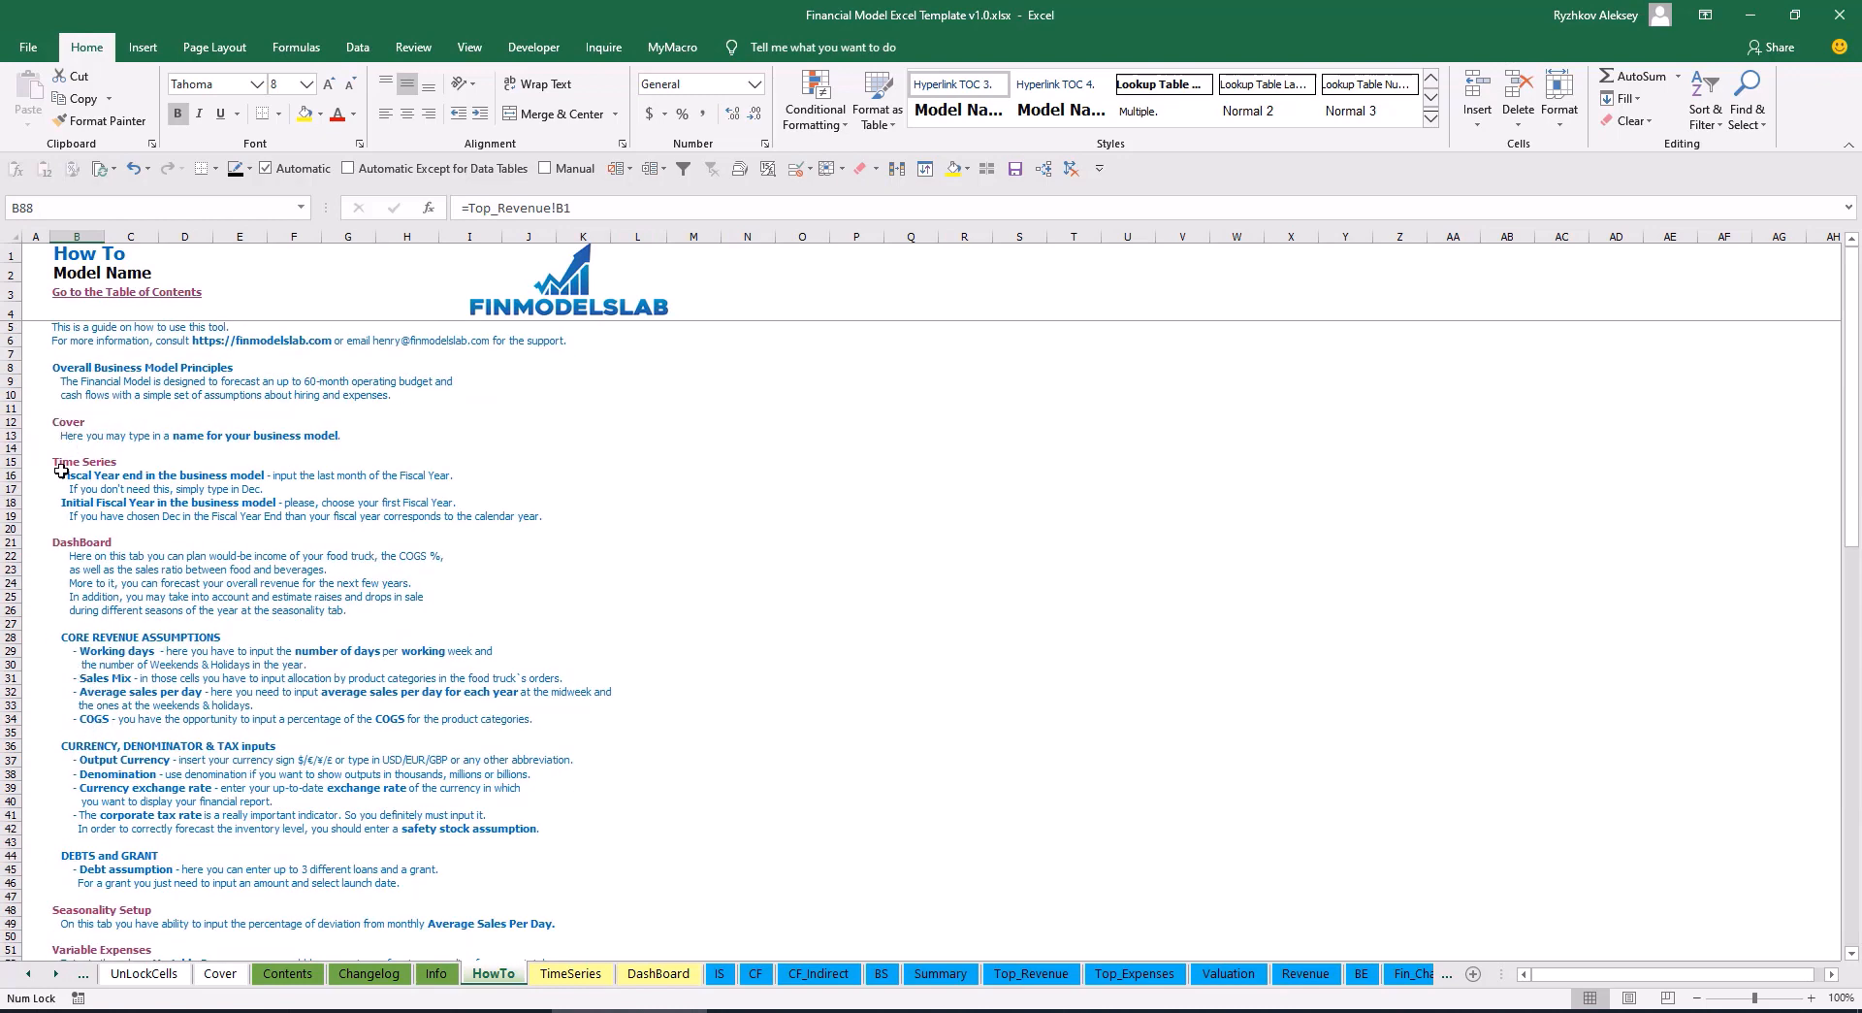
scroll(83, 536, down, 10)
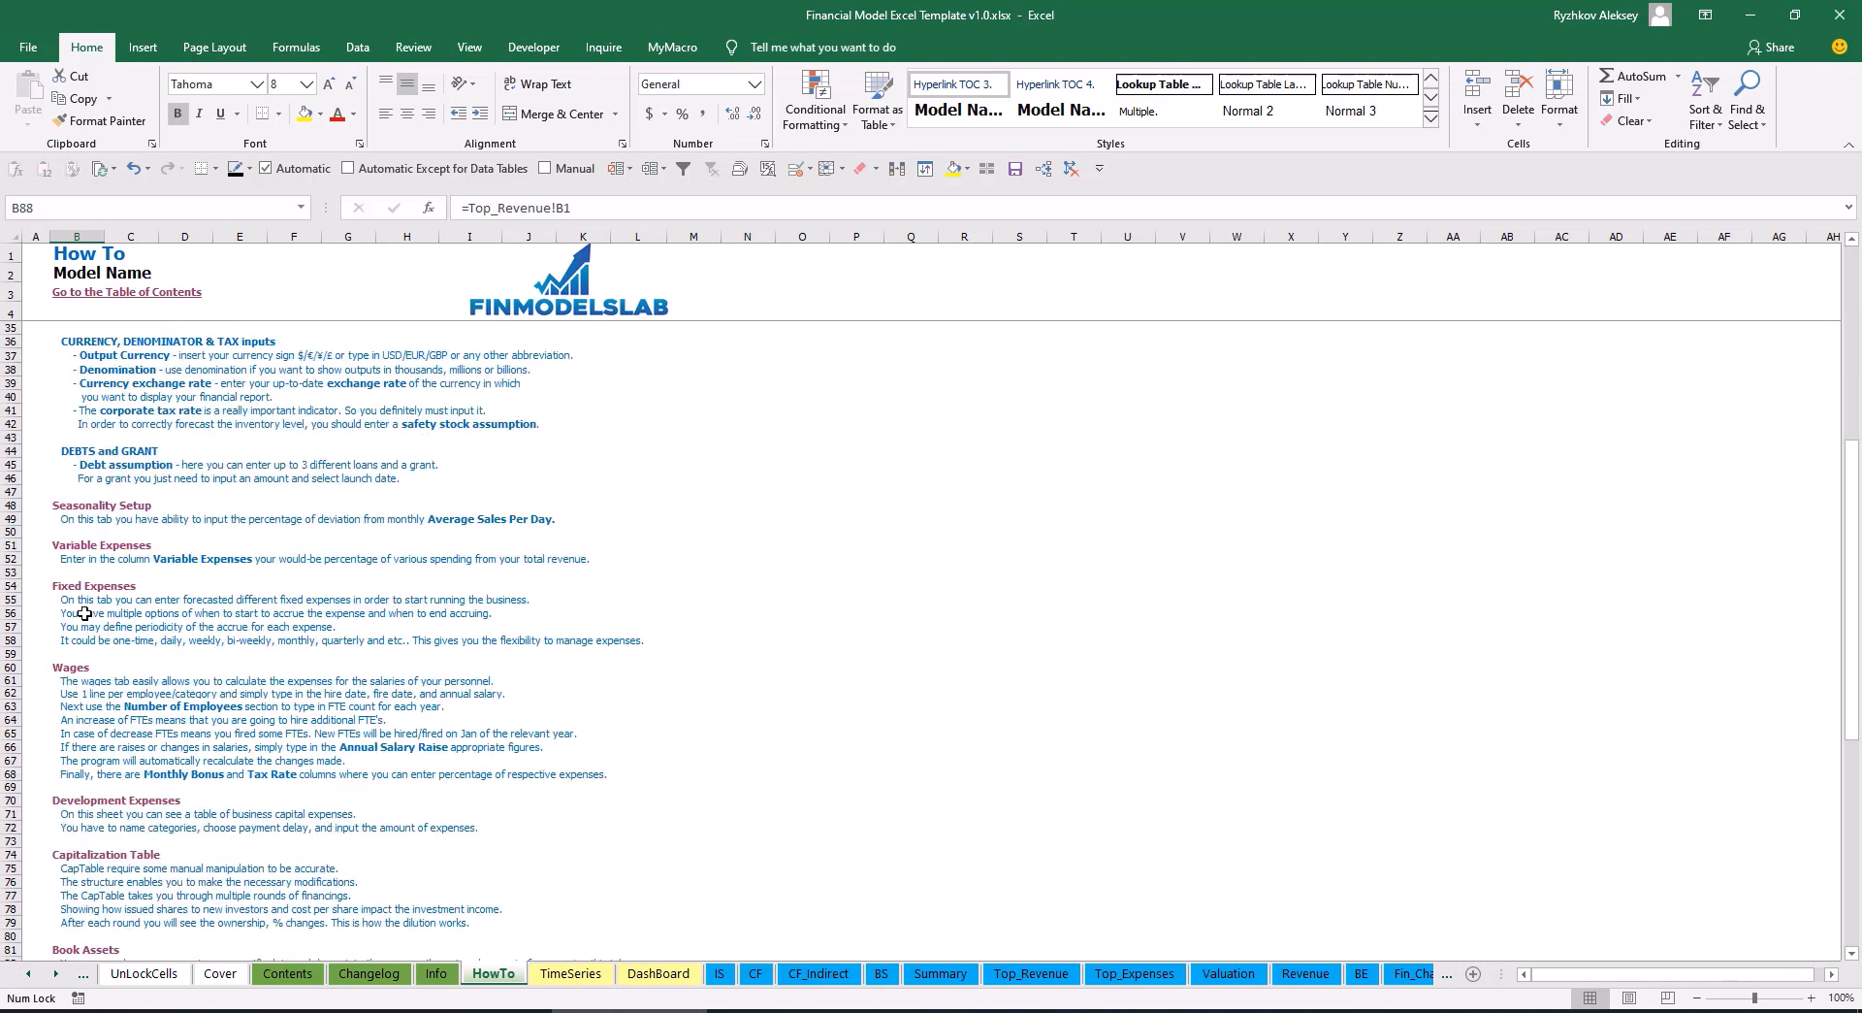
scroll(87, 550, down, 3)
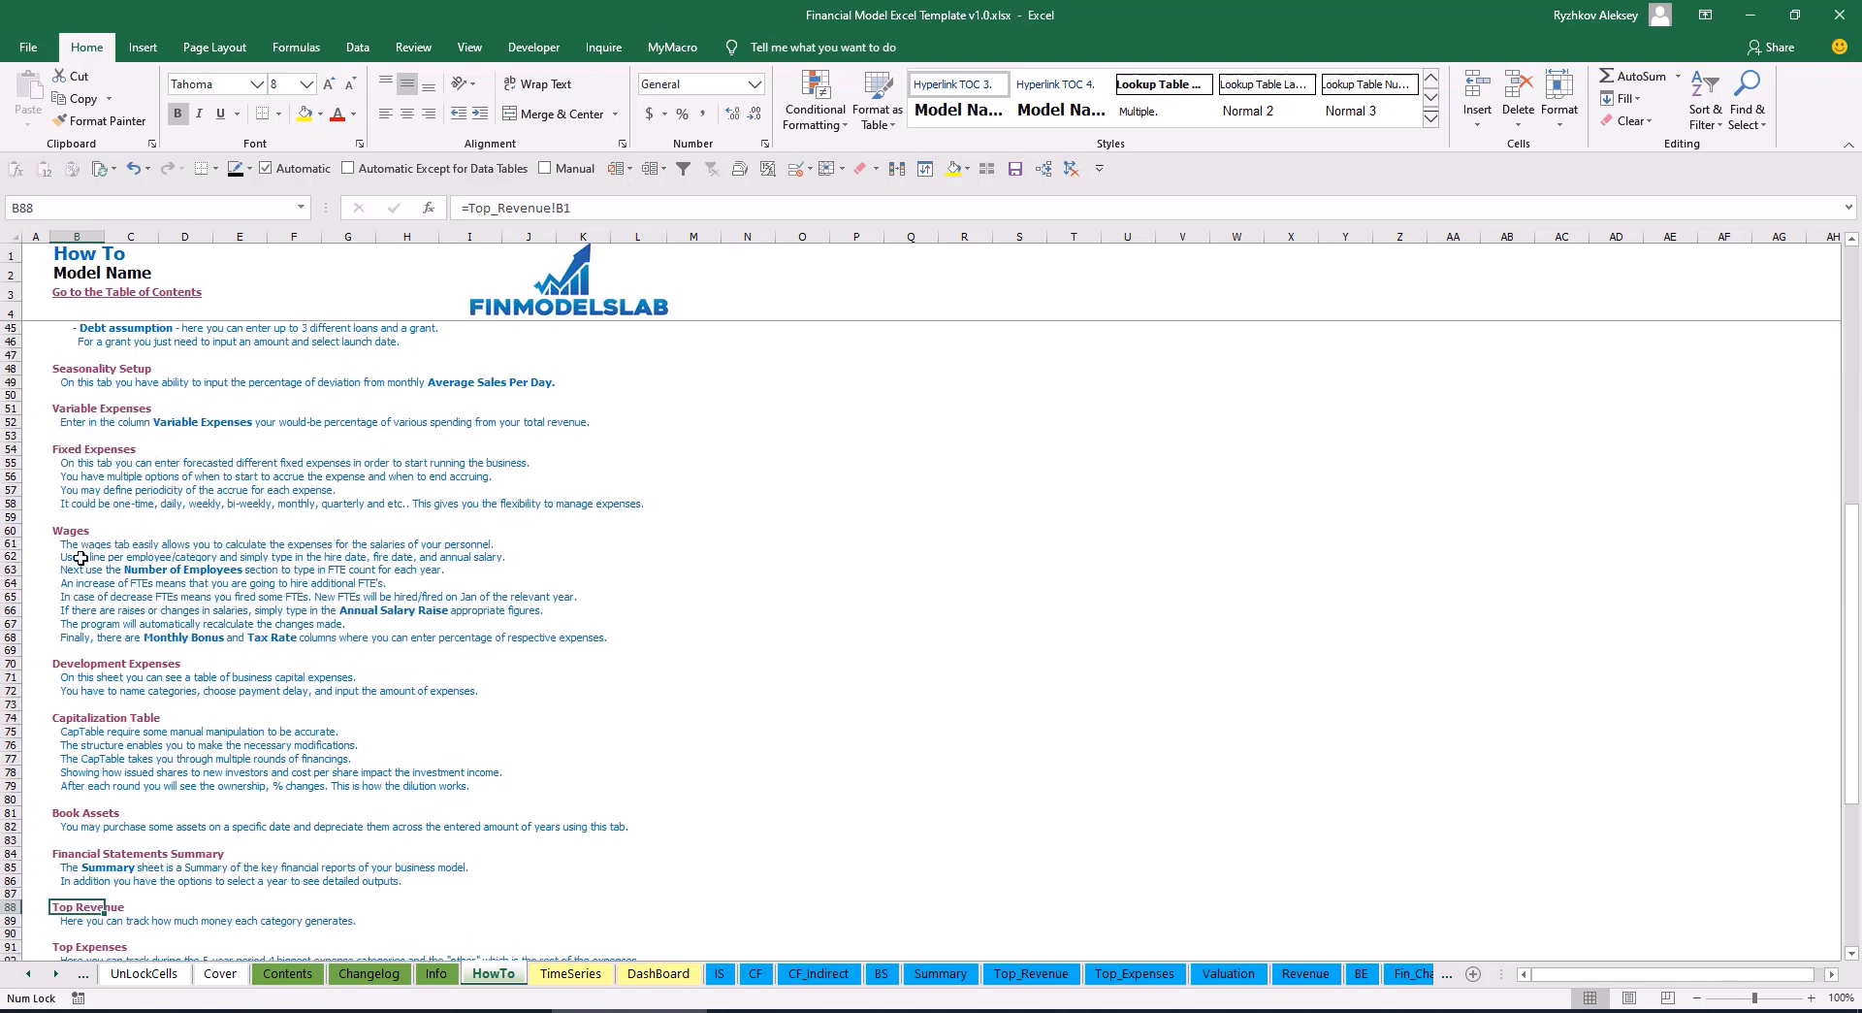
click(68, 816)
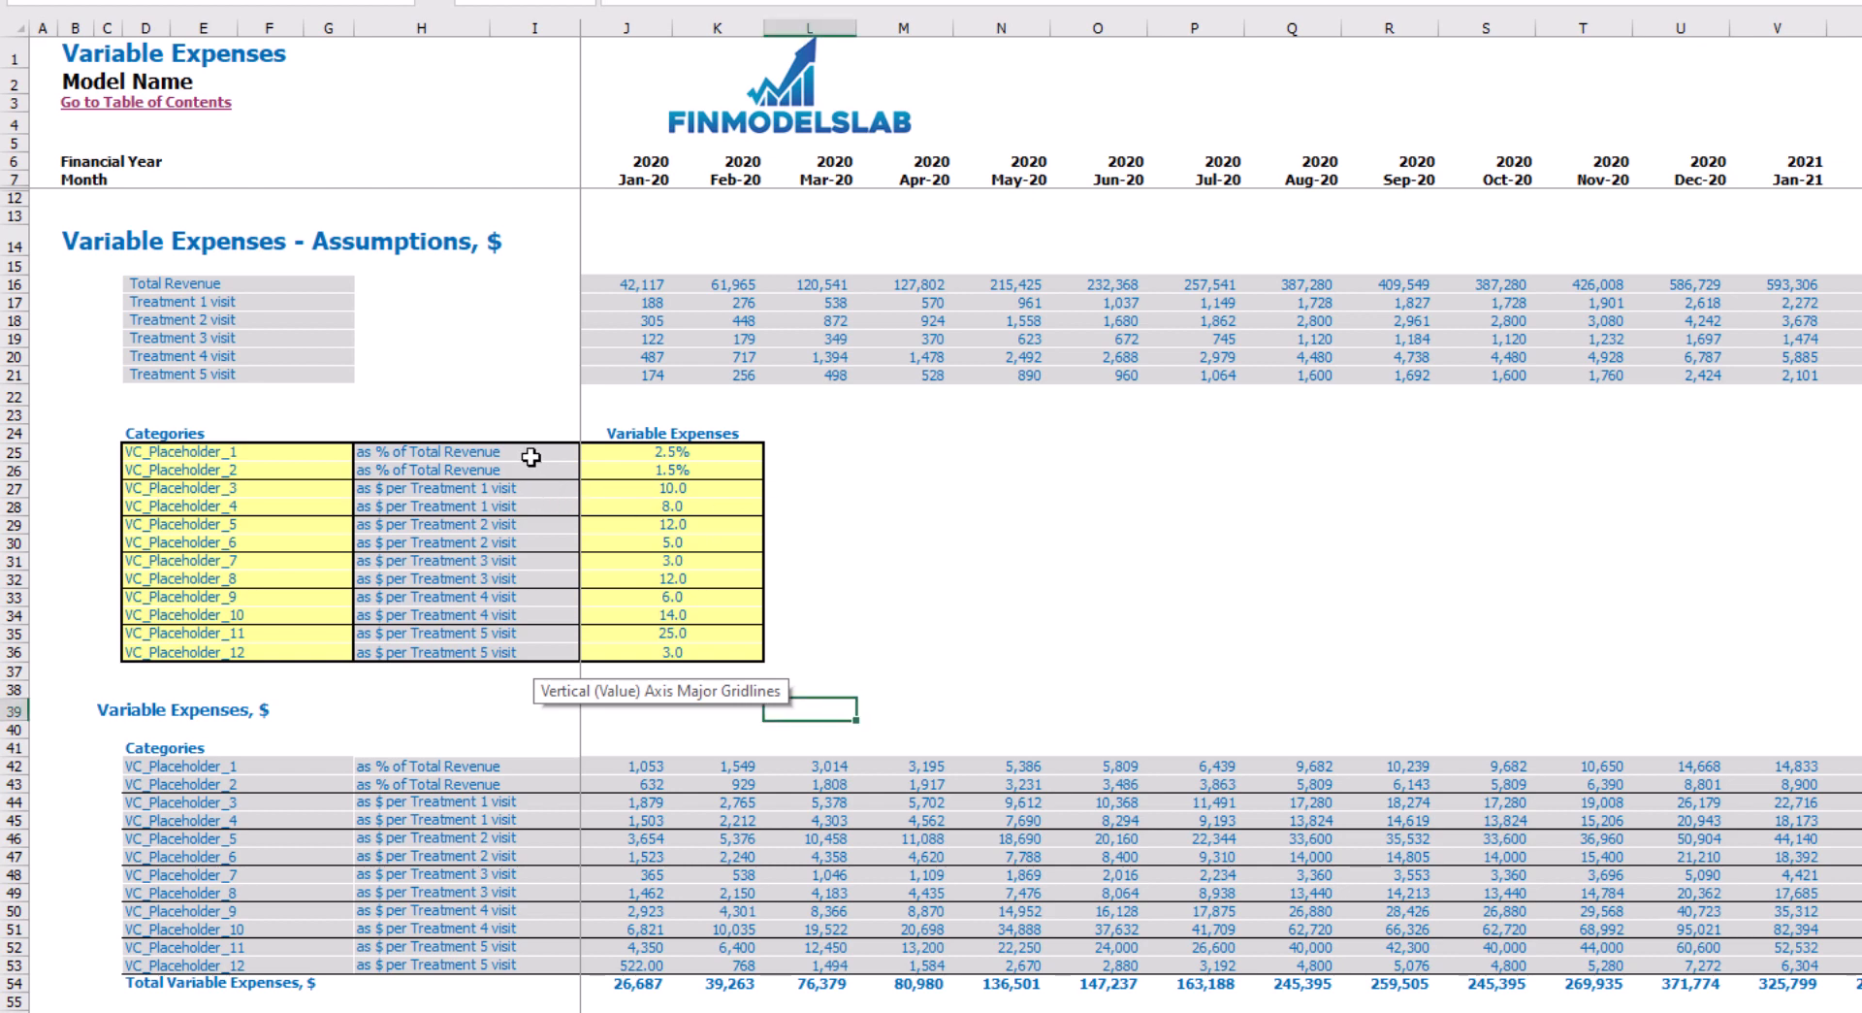
Examine which variable expense categories are based on a percentage of total revenue and which on dollars per treatment visit
drag(520, 458, 520, 470)
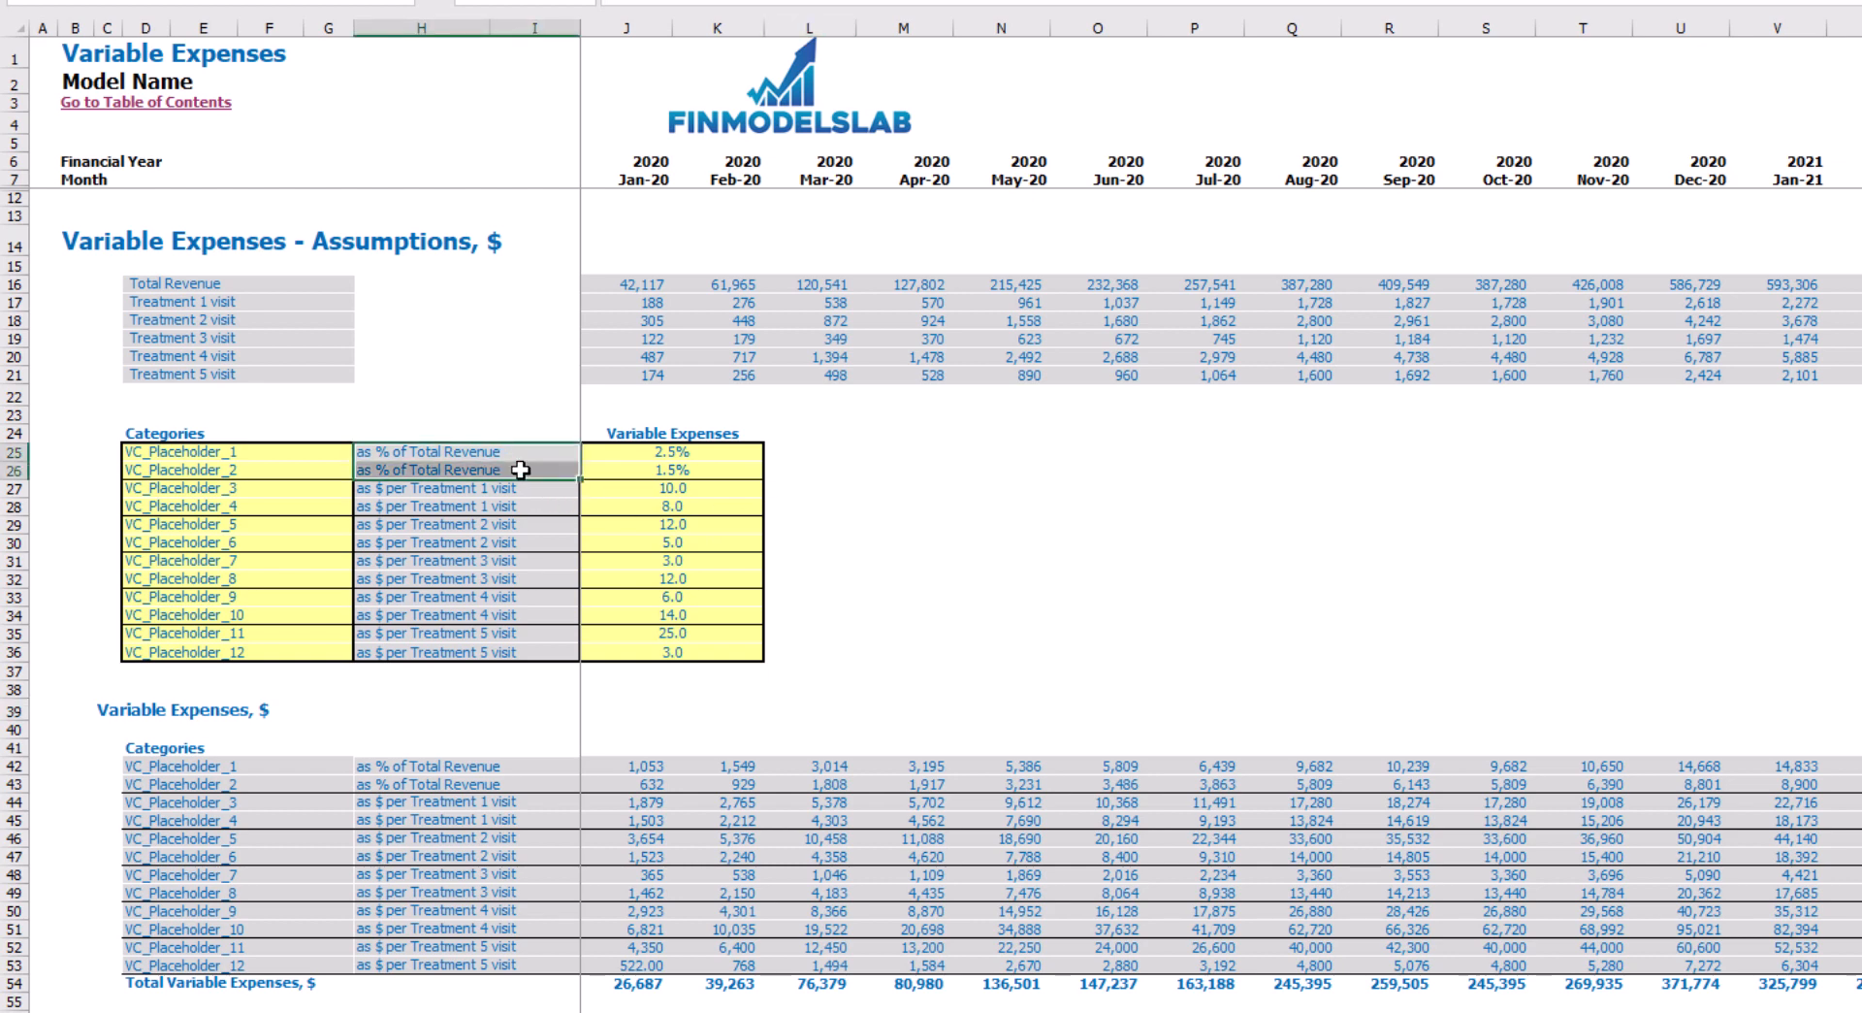
drag(498, 492, 508, 649)
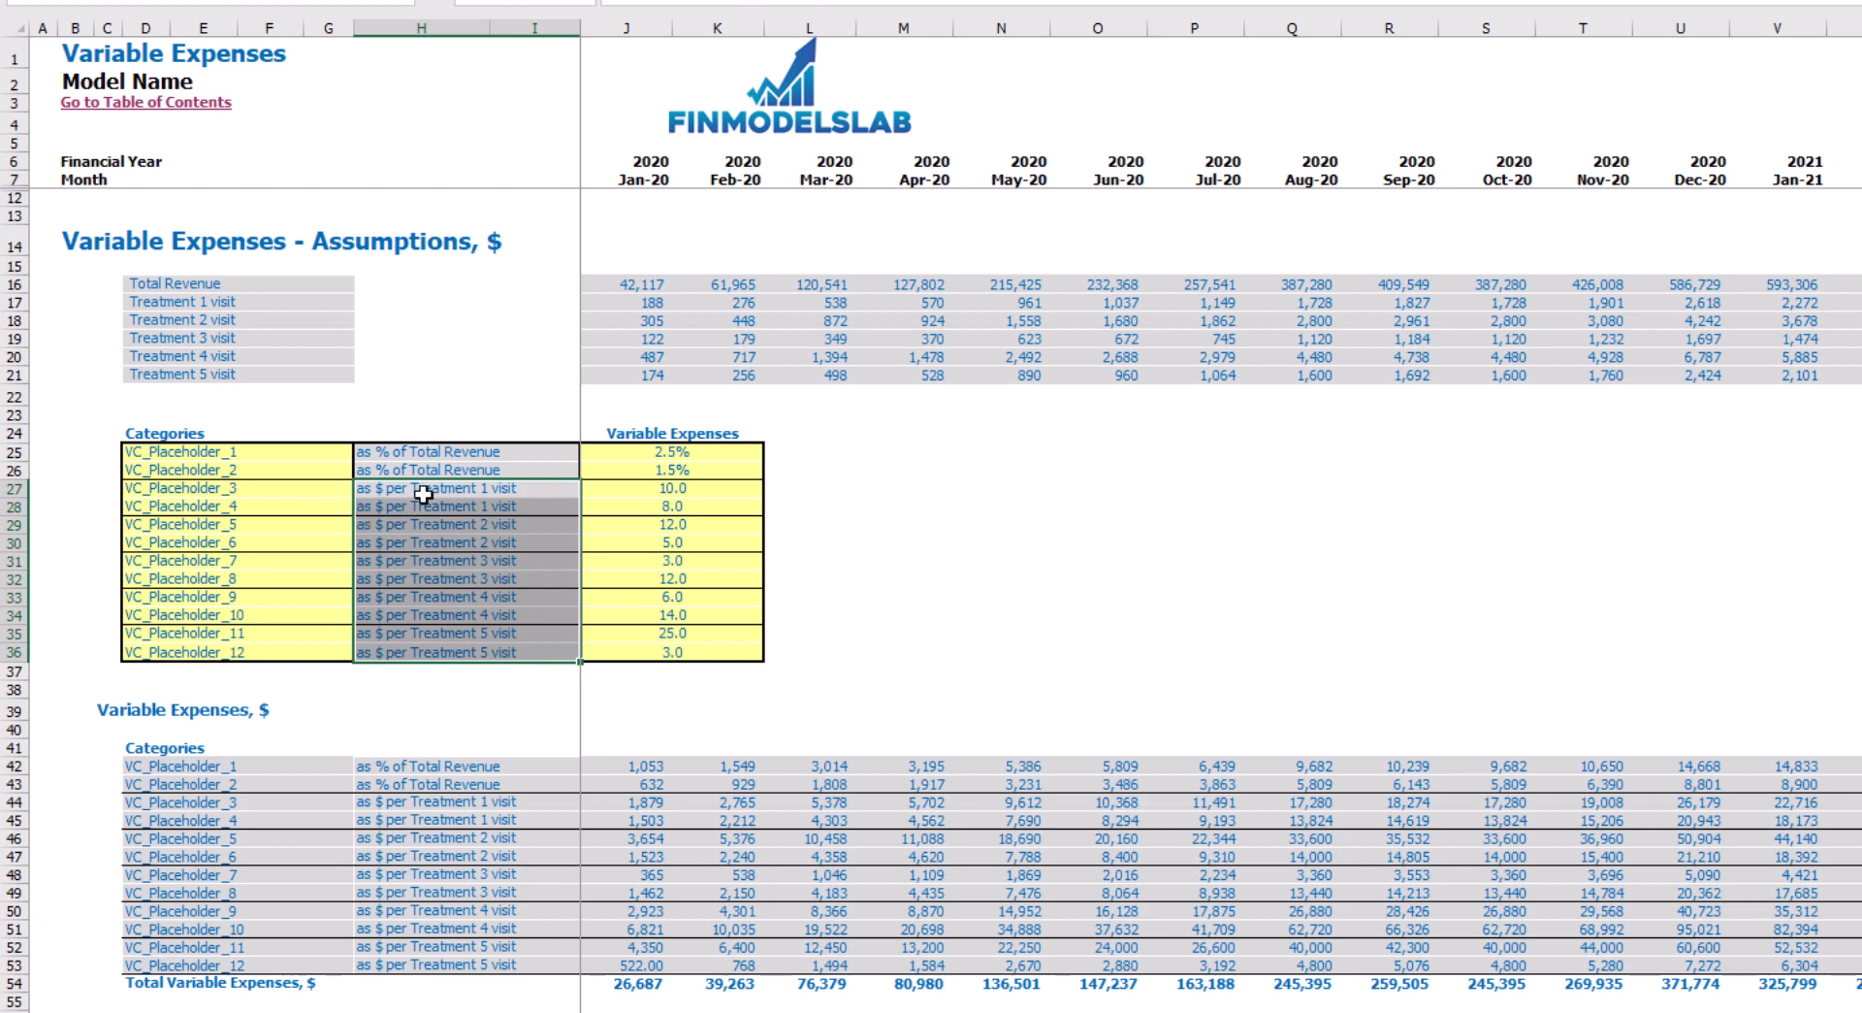
click(515, 490)
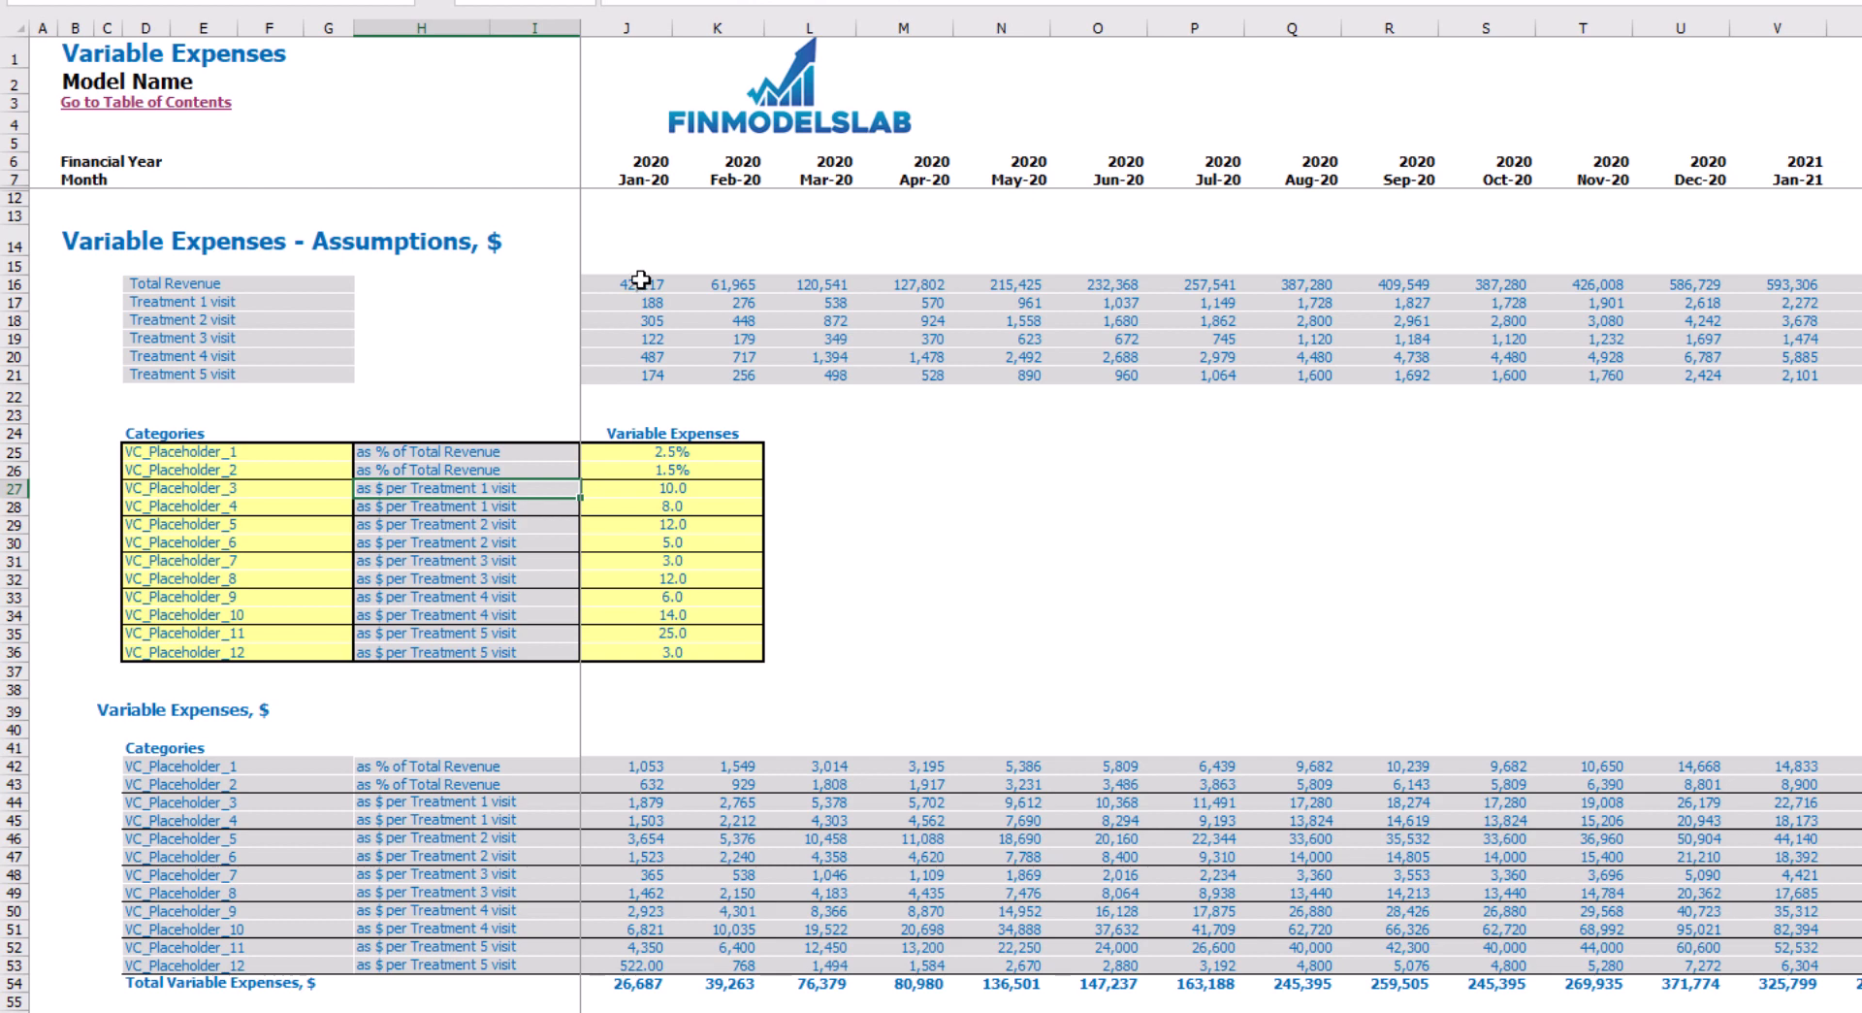
Examine the monthly total revenue and the monthly visit rows for Treatments 1 to 5 in the variable expense assumptions
drag(644, 283, 1268, 374)
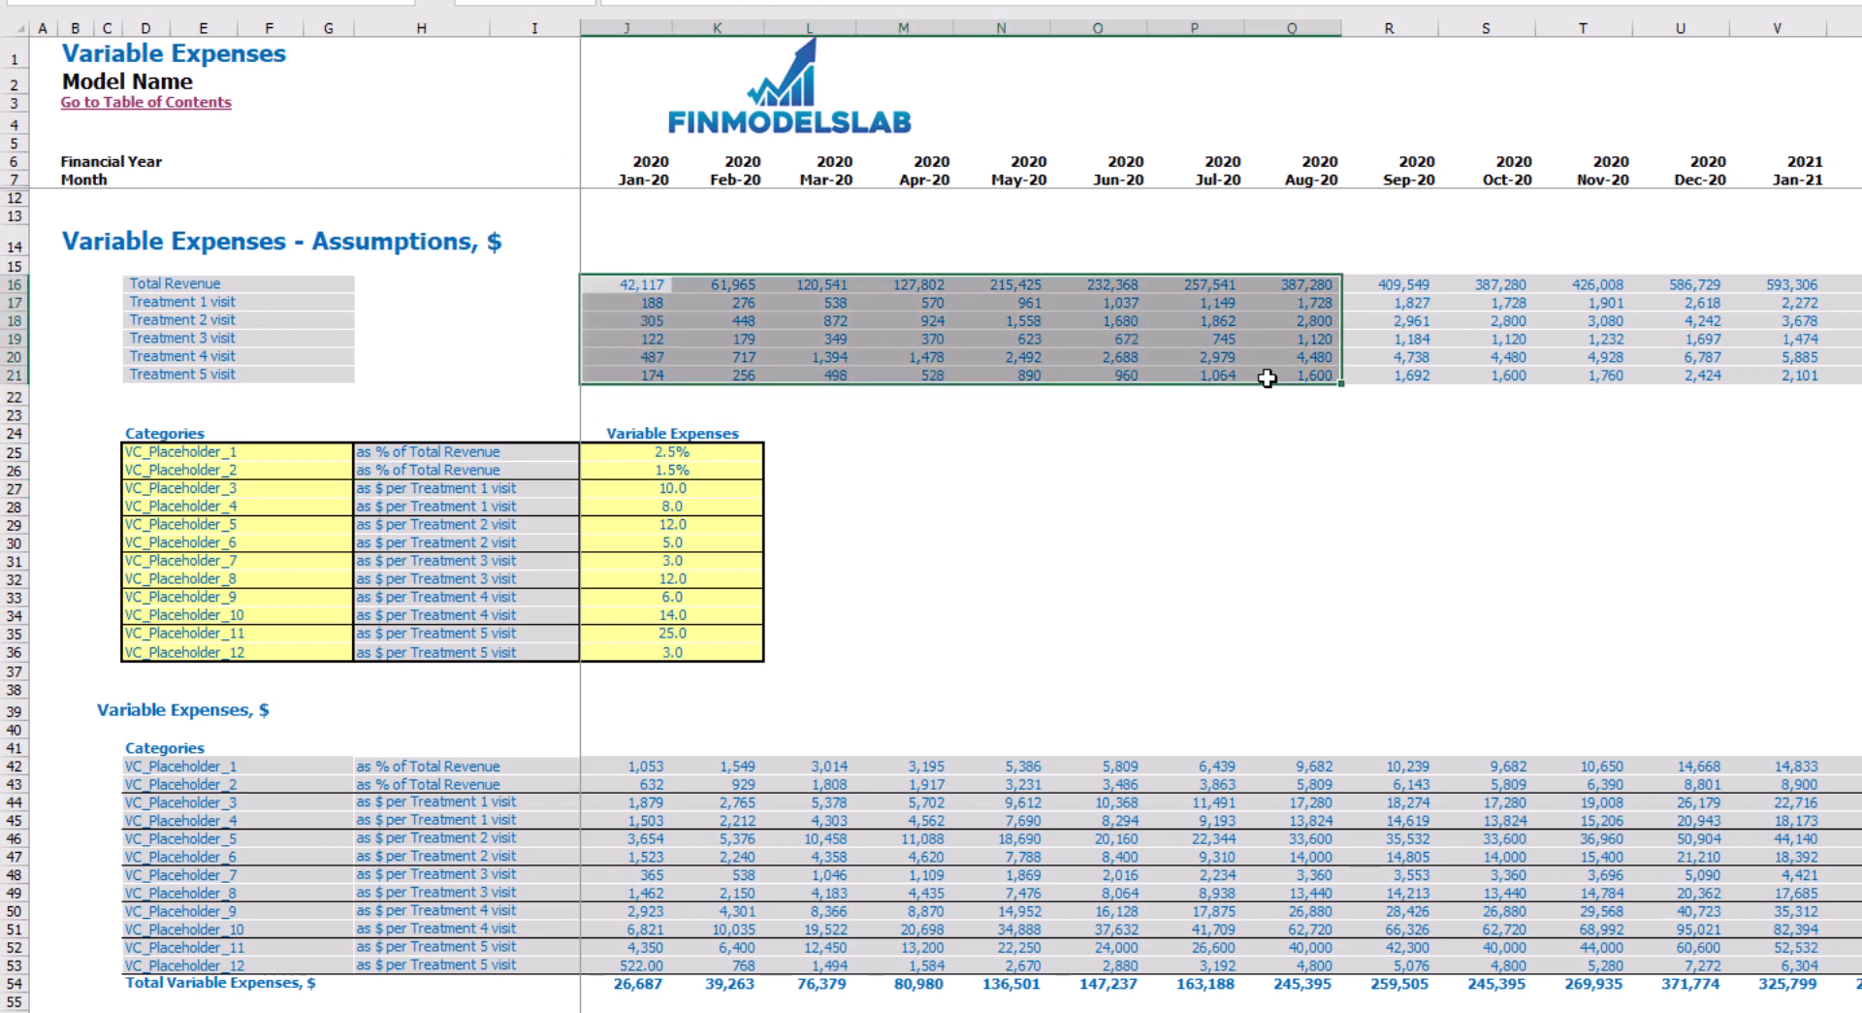
drag(660, 284, 1184, 276)
drag(656, 303, 1190, 373)
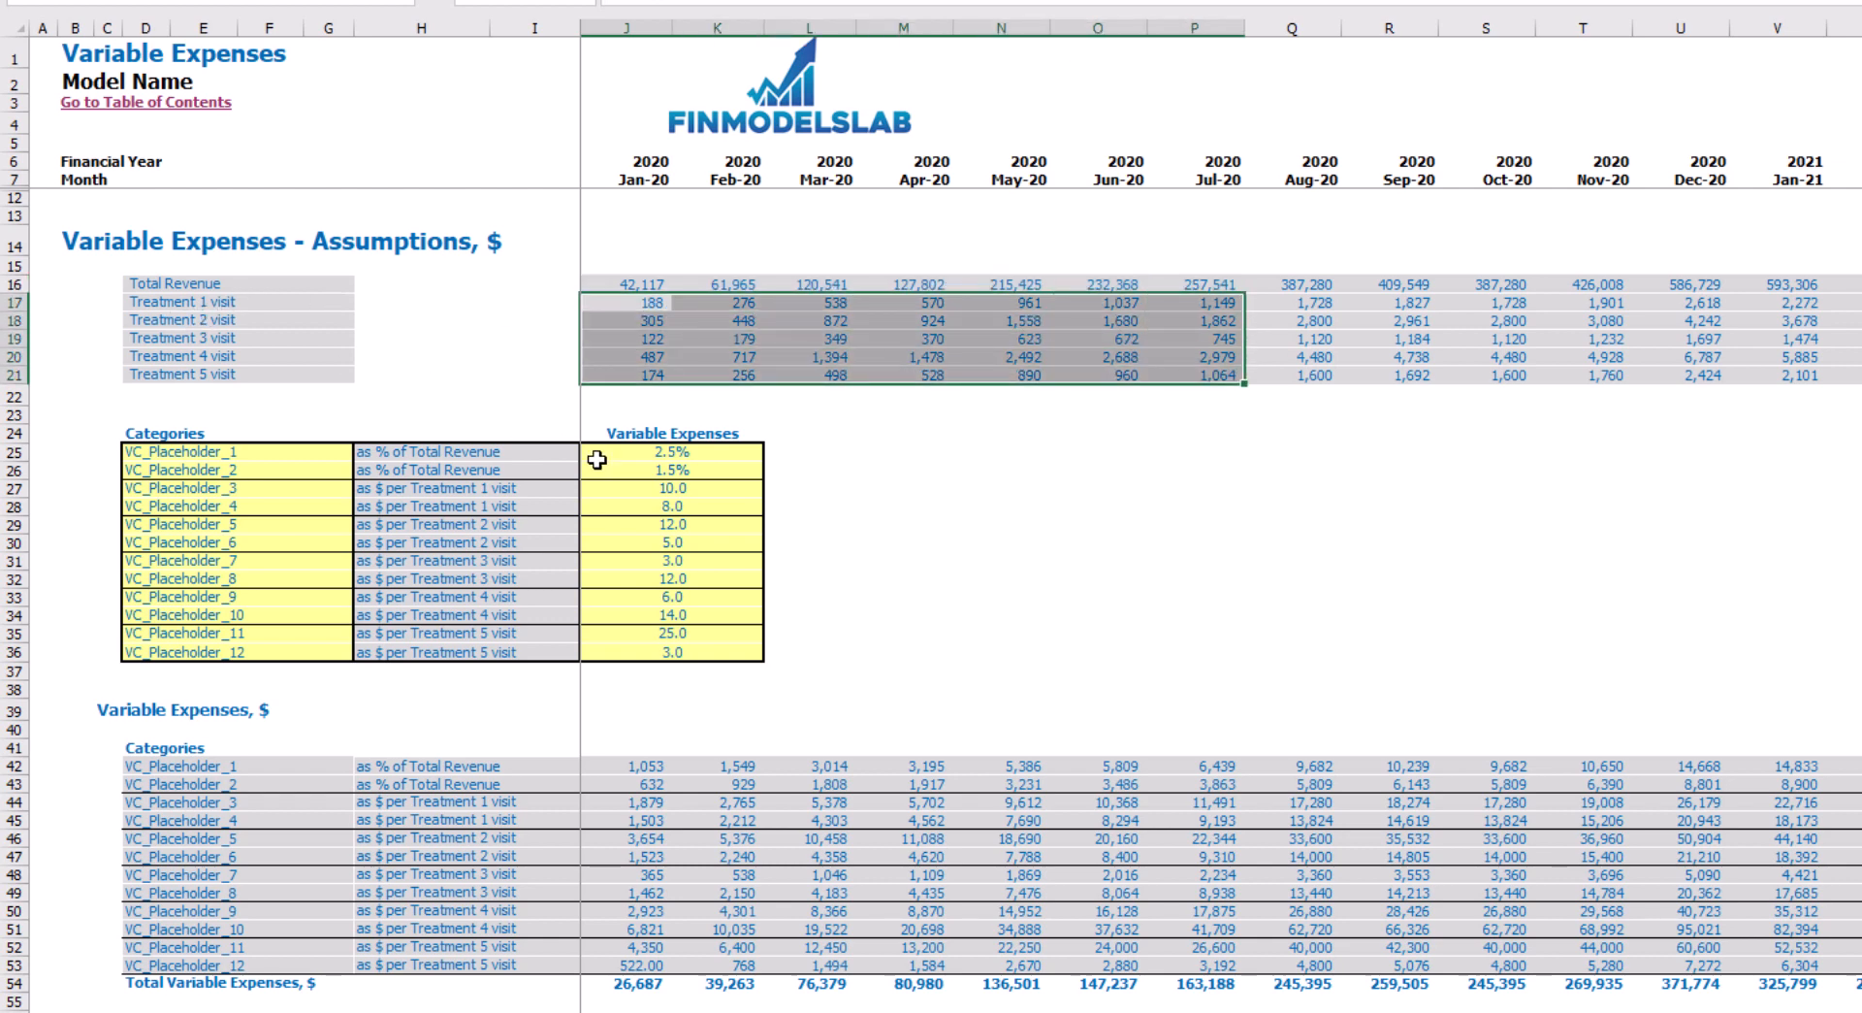
Examine the name, basis and rate cells of the variable expense categories, covering revenue percentages and amounts per treatment visit
drag(619, 452, 623, 658)
click(1005, 531)
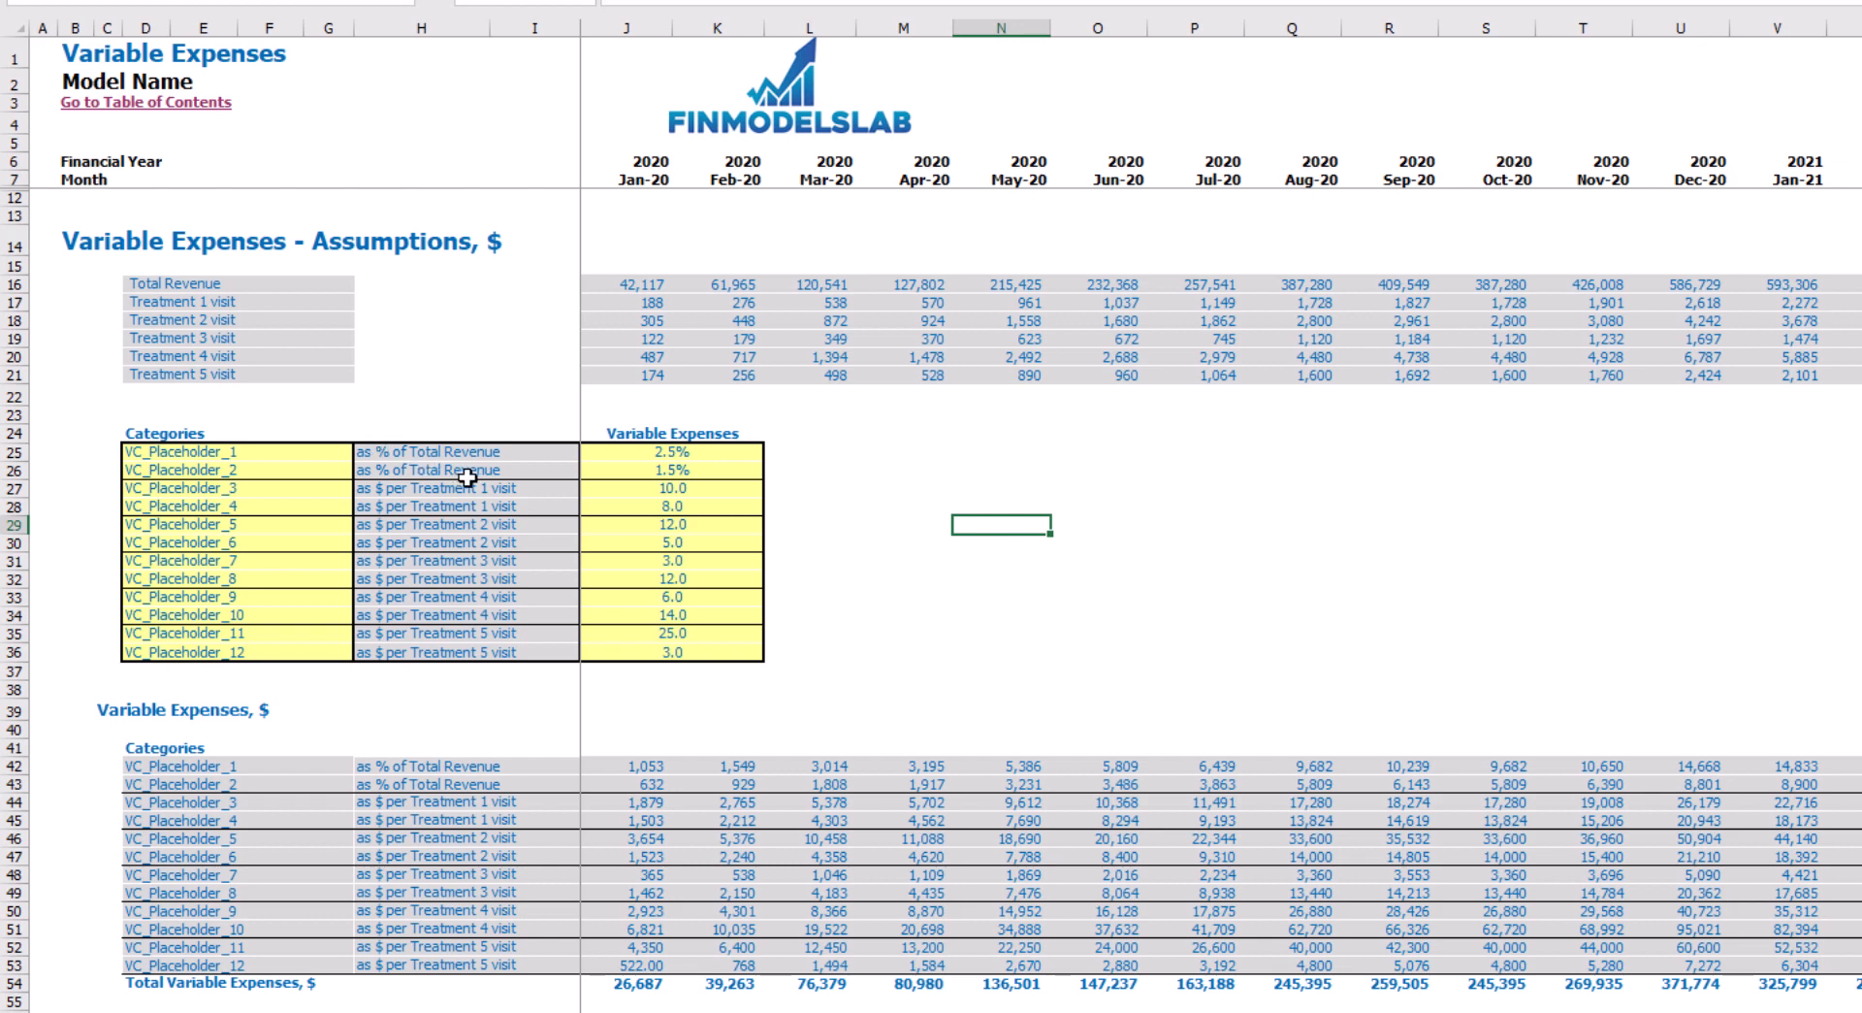
click(661, 472)
click(859, 451)
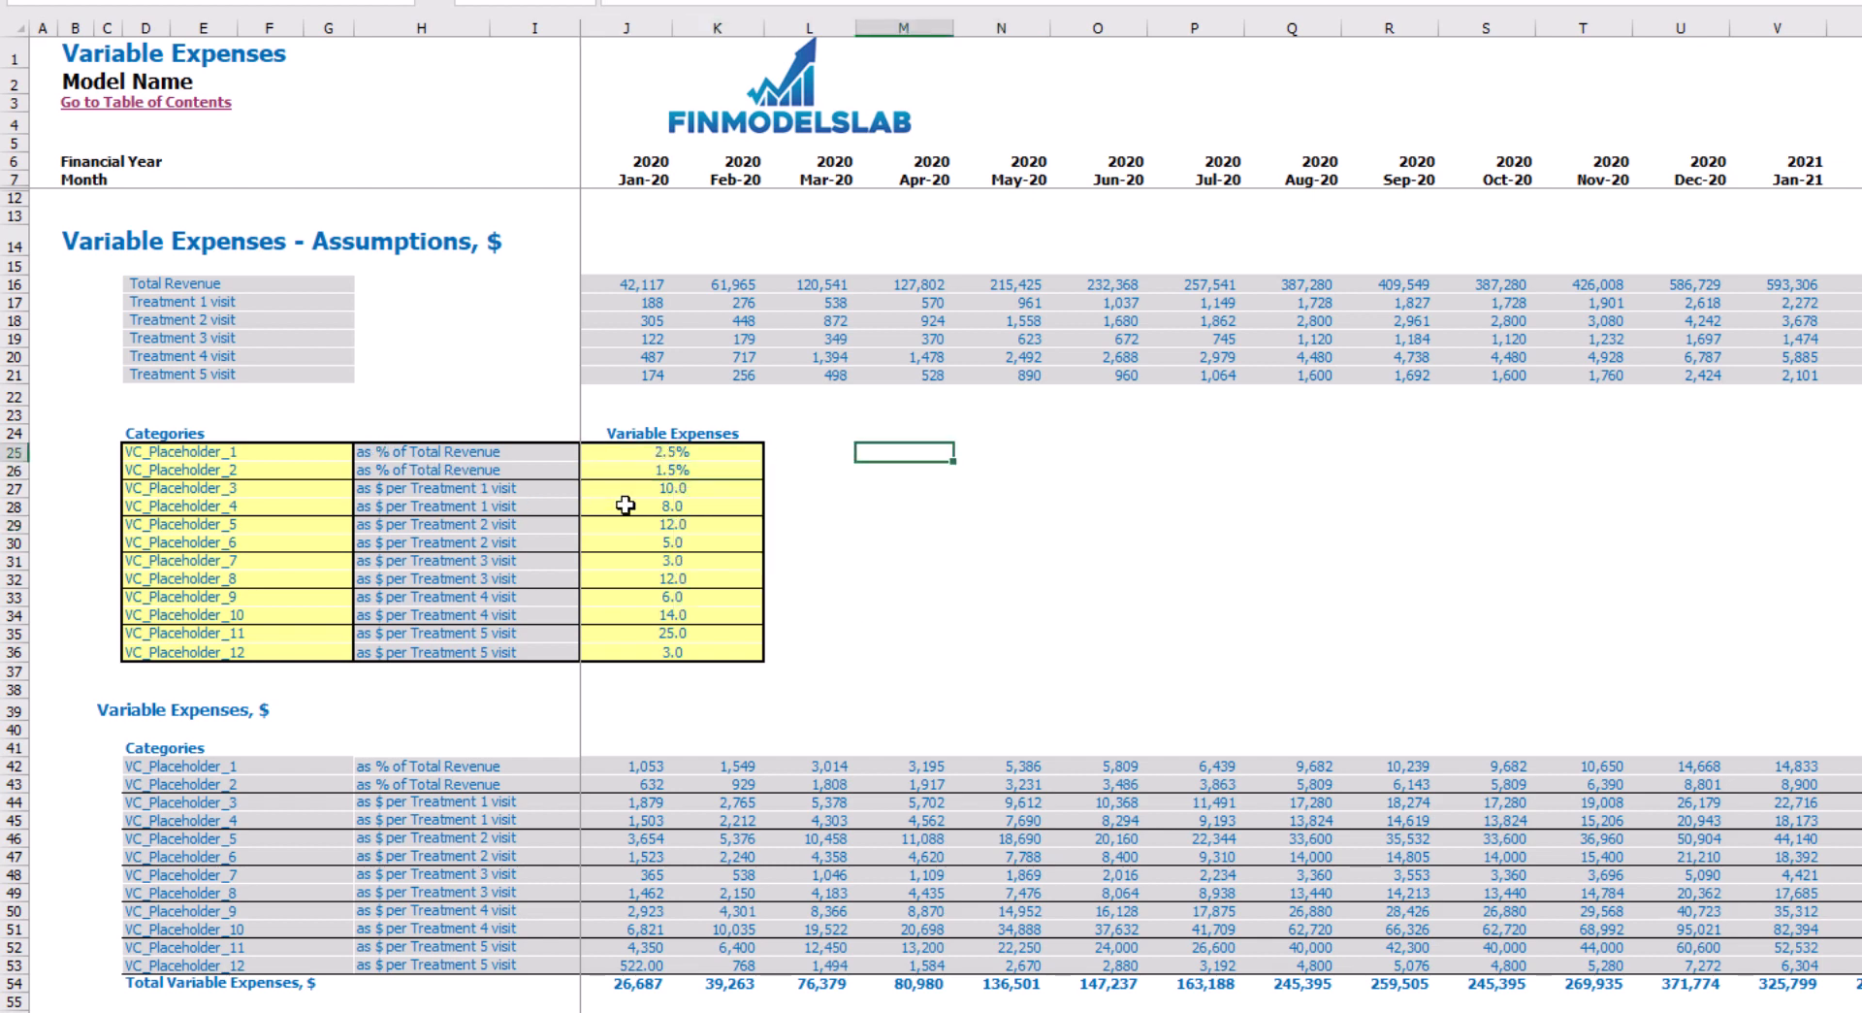
click(317, 495)
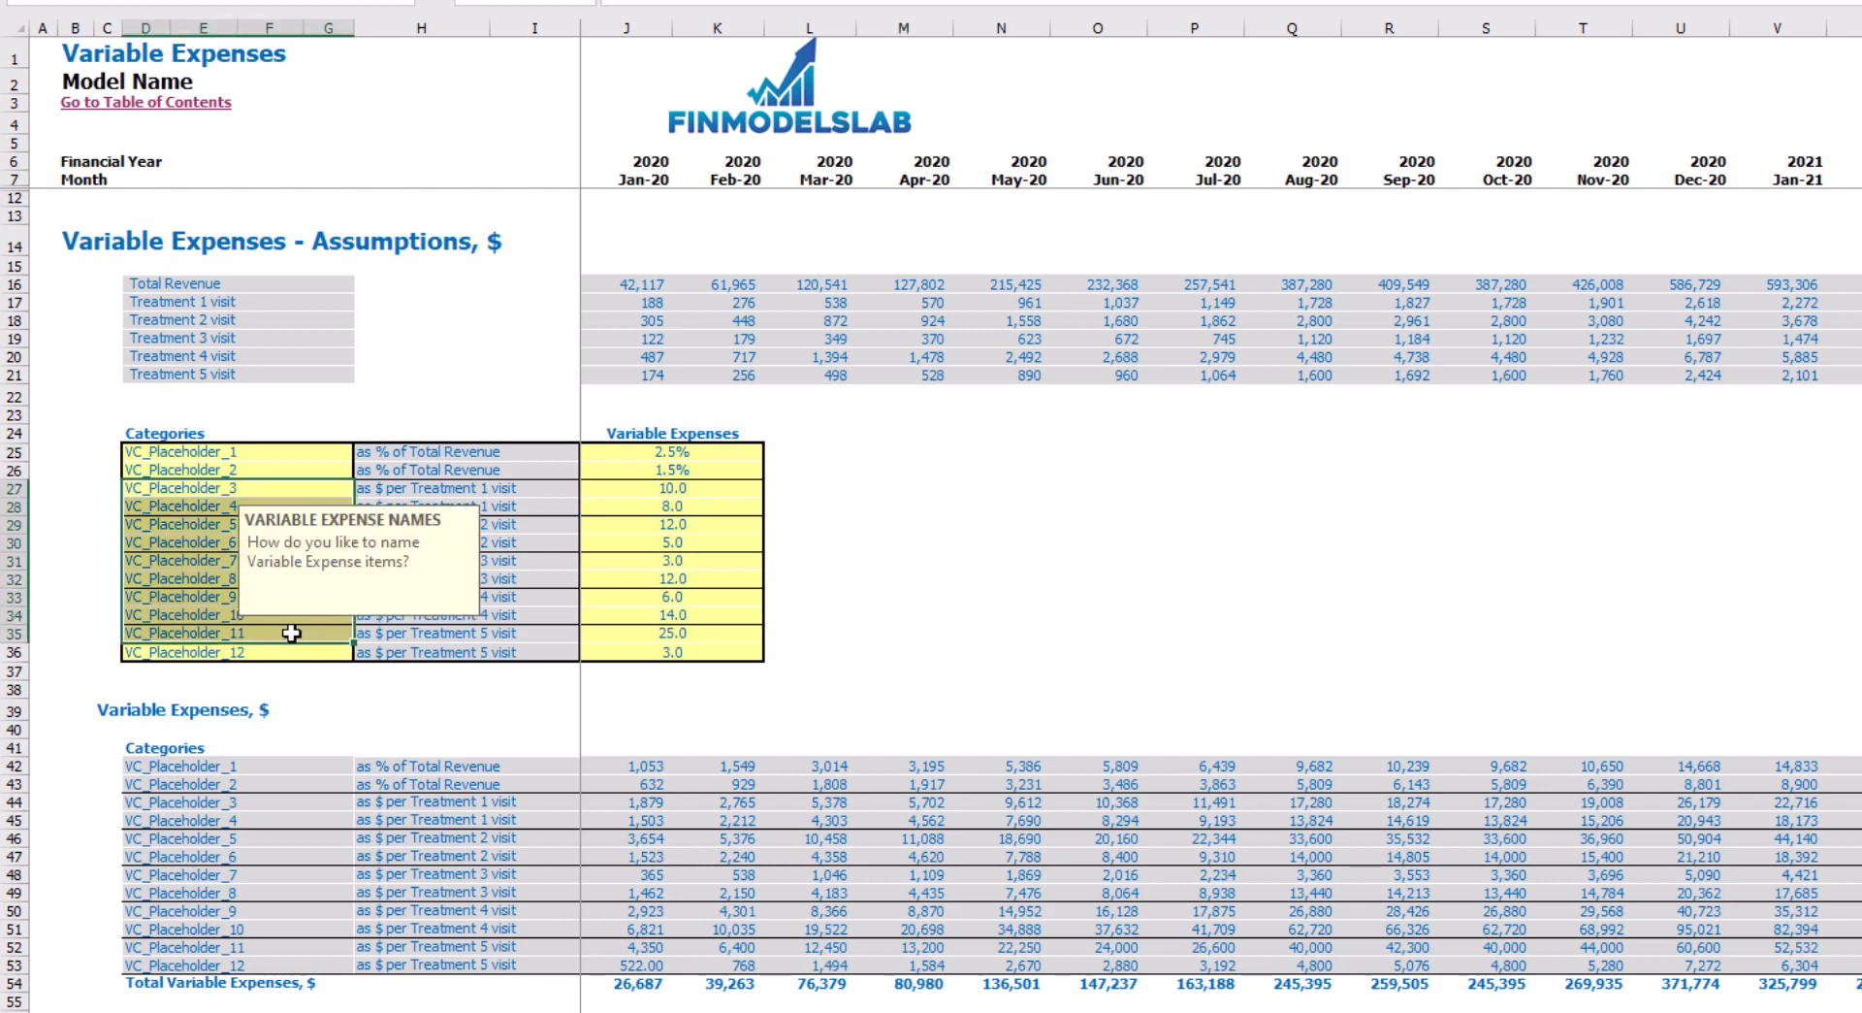
click(700, 492)
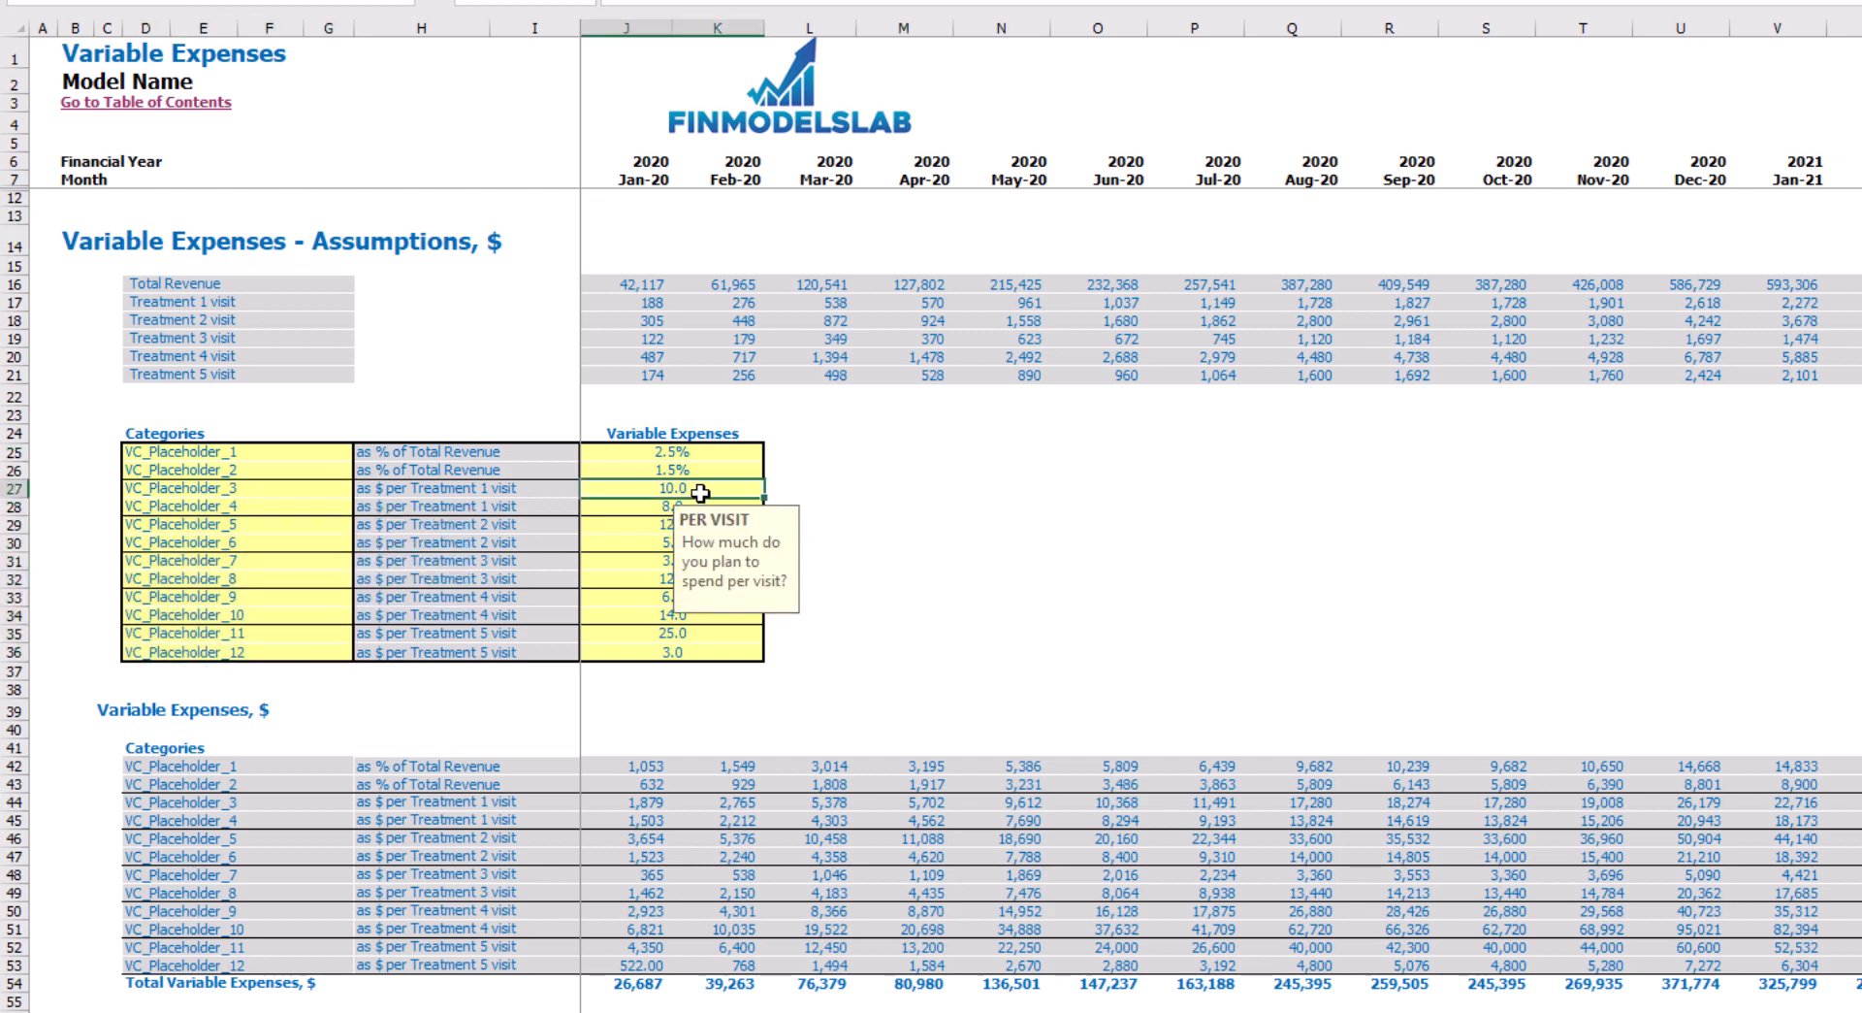
click(930, 505)
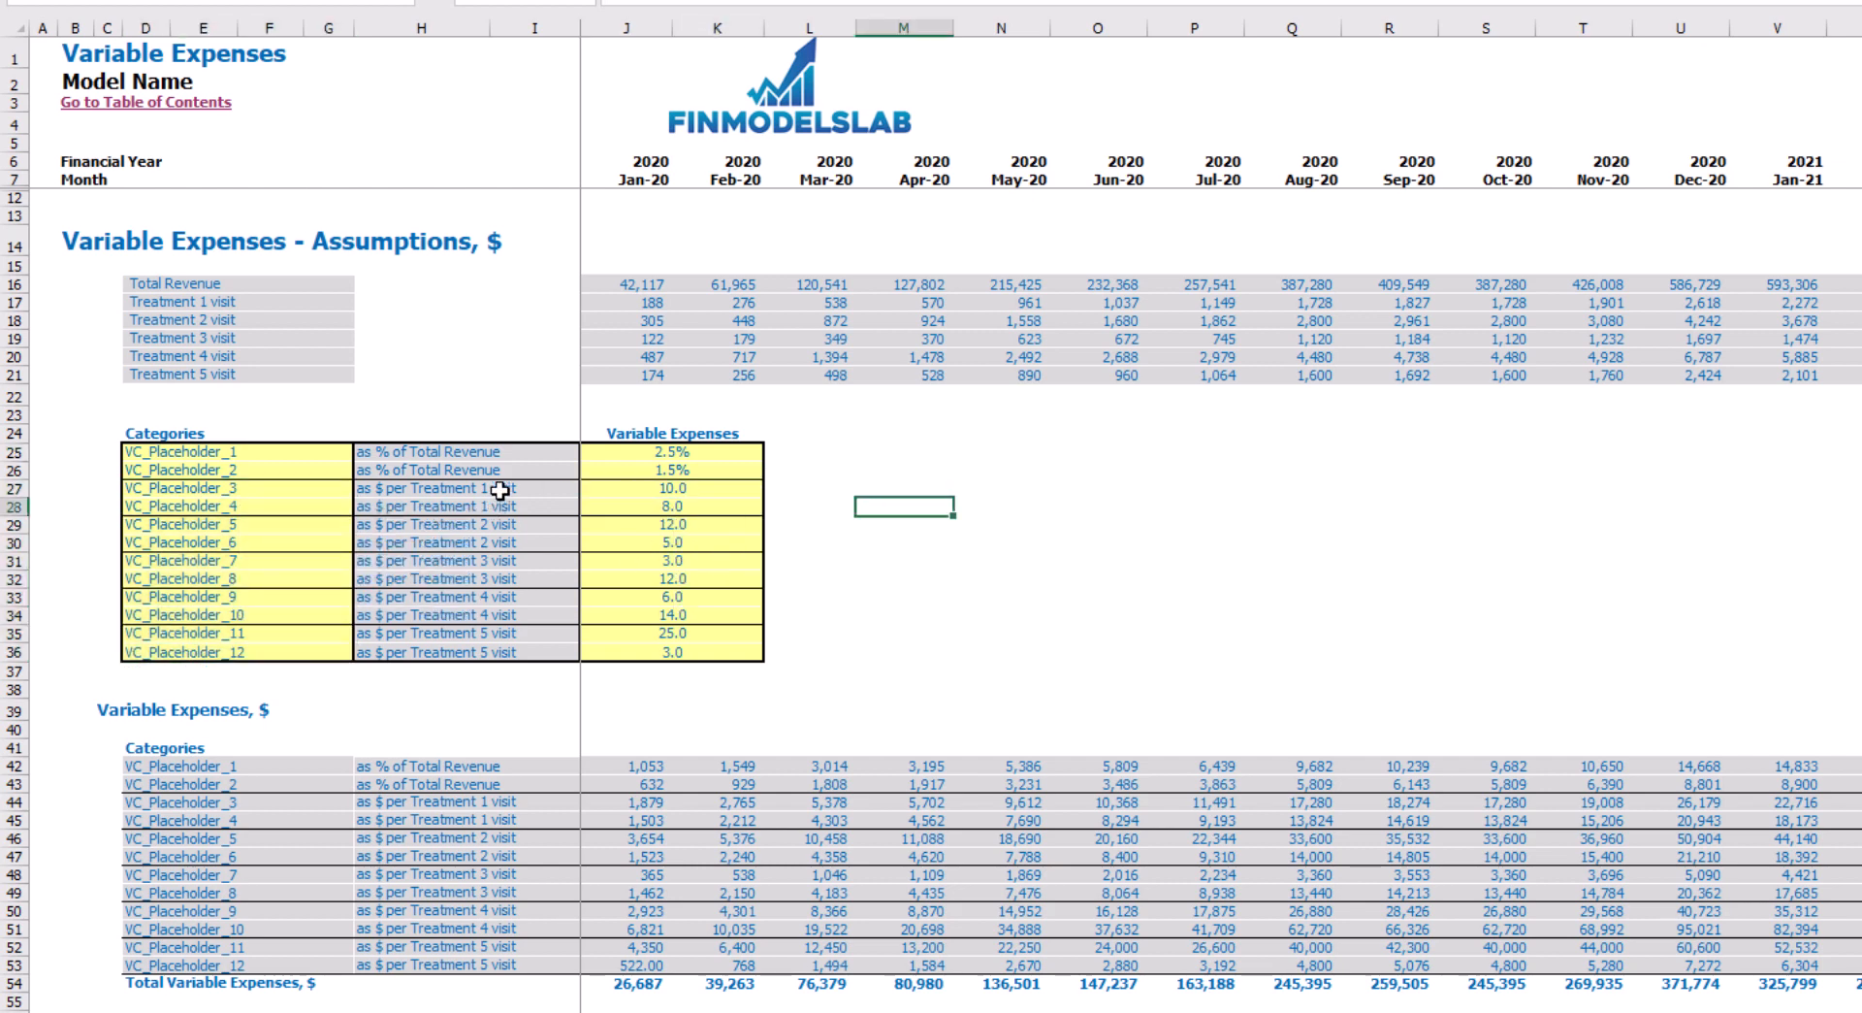
click(461, 490)
click(438, 528)
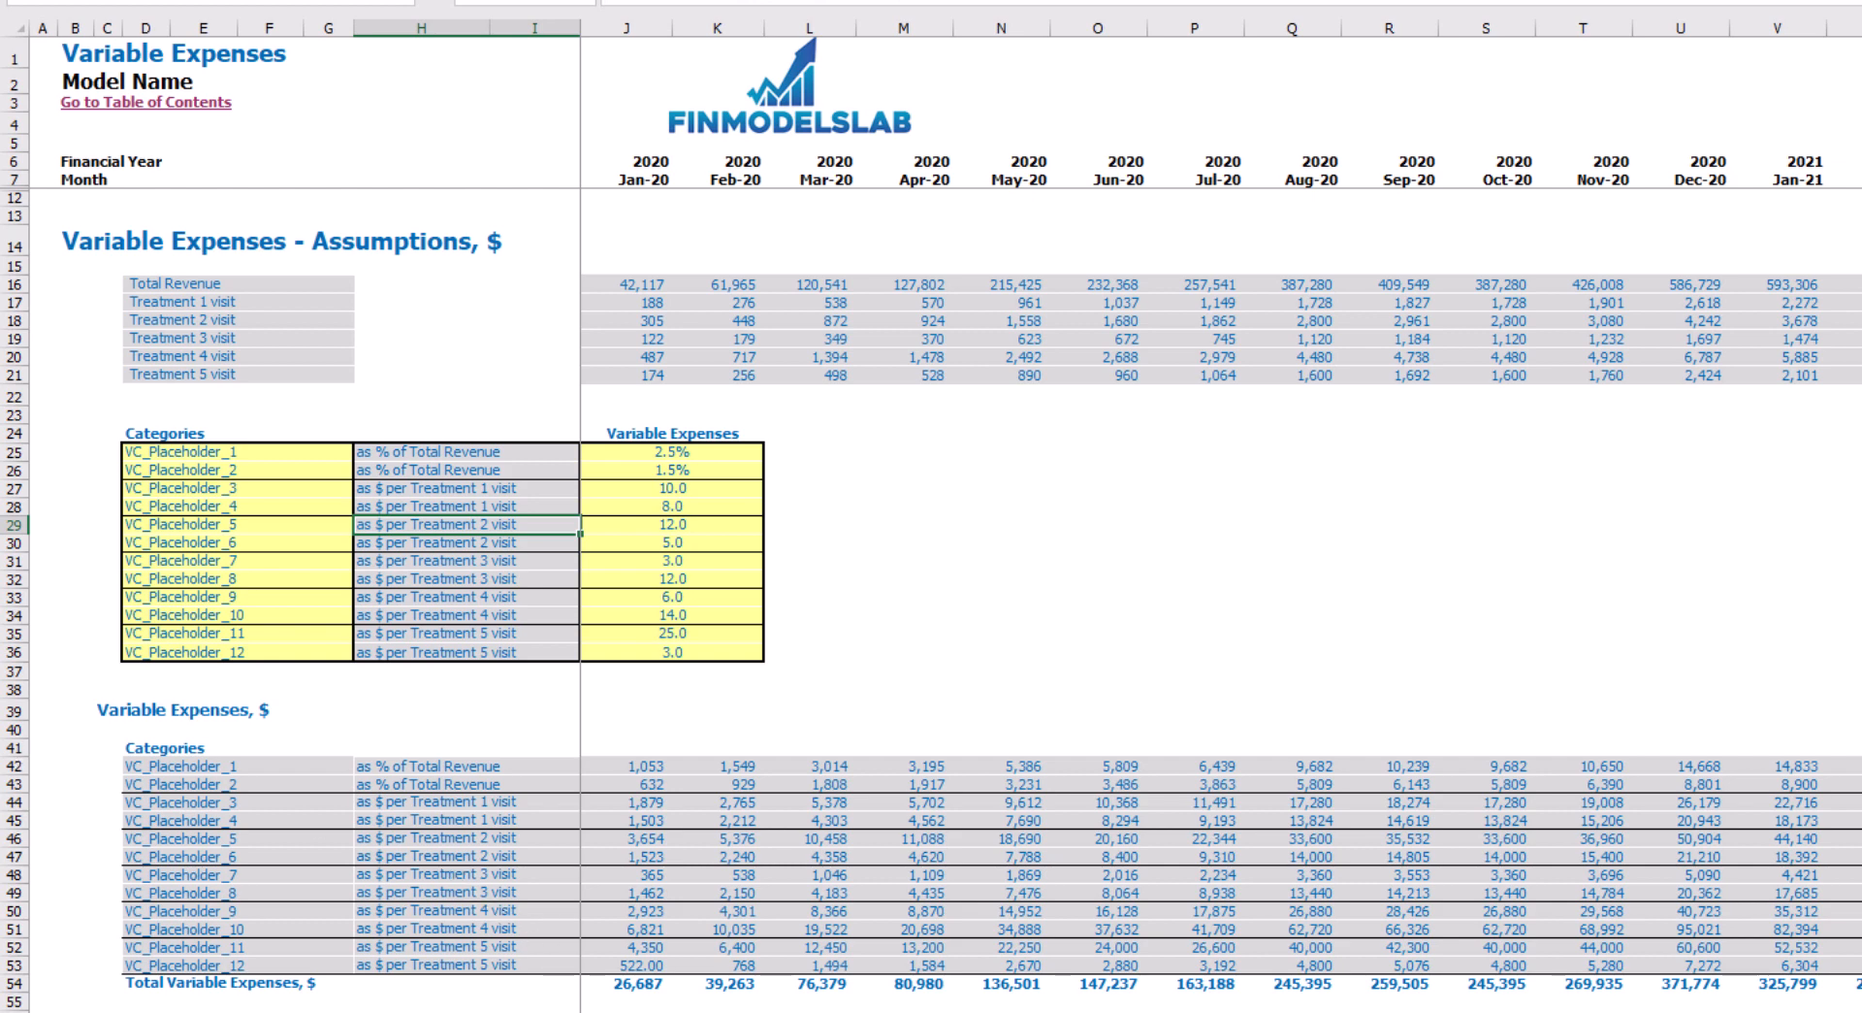
View the Income Statement and expand its variable expenses to examine the monthly amounts of each category
click(447, 1011)
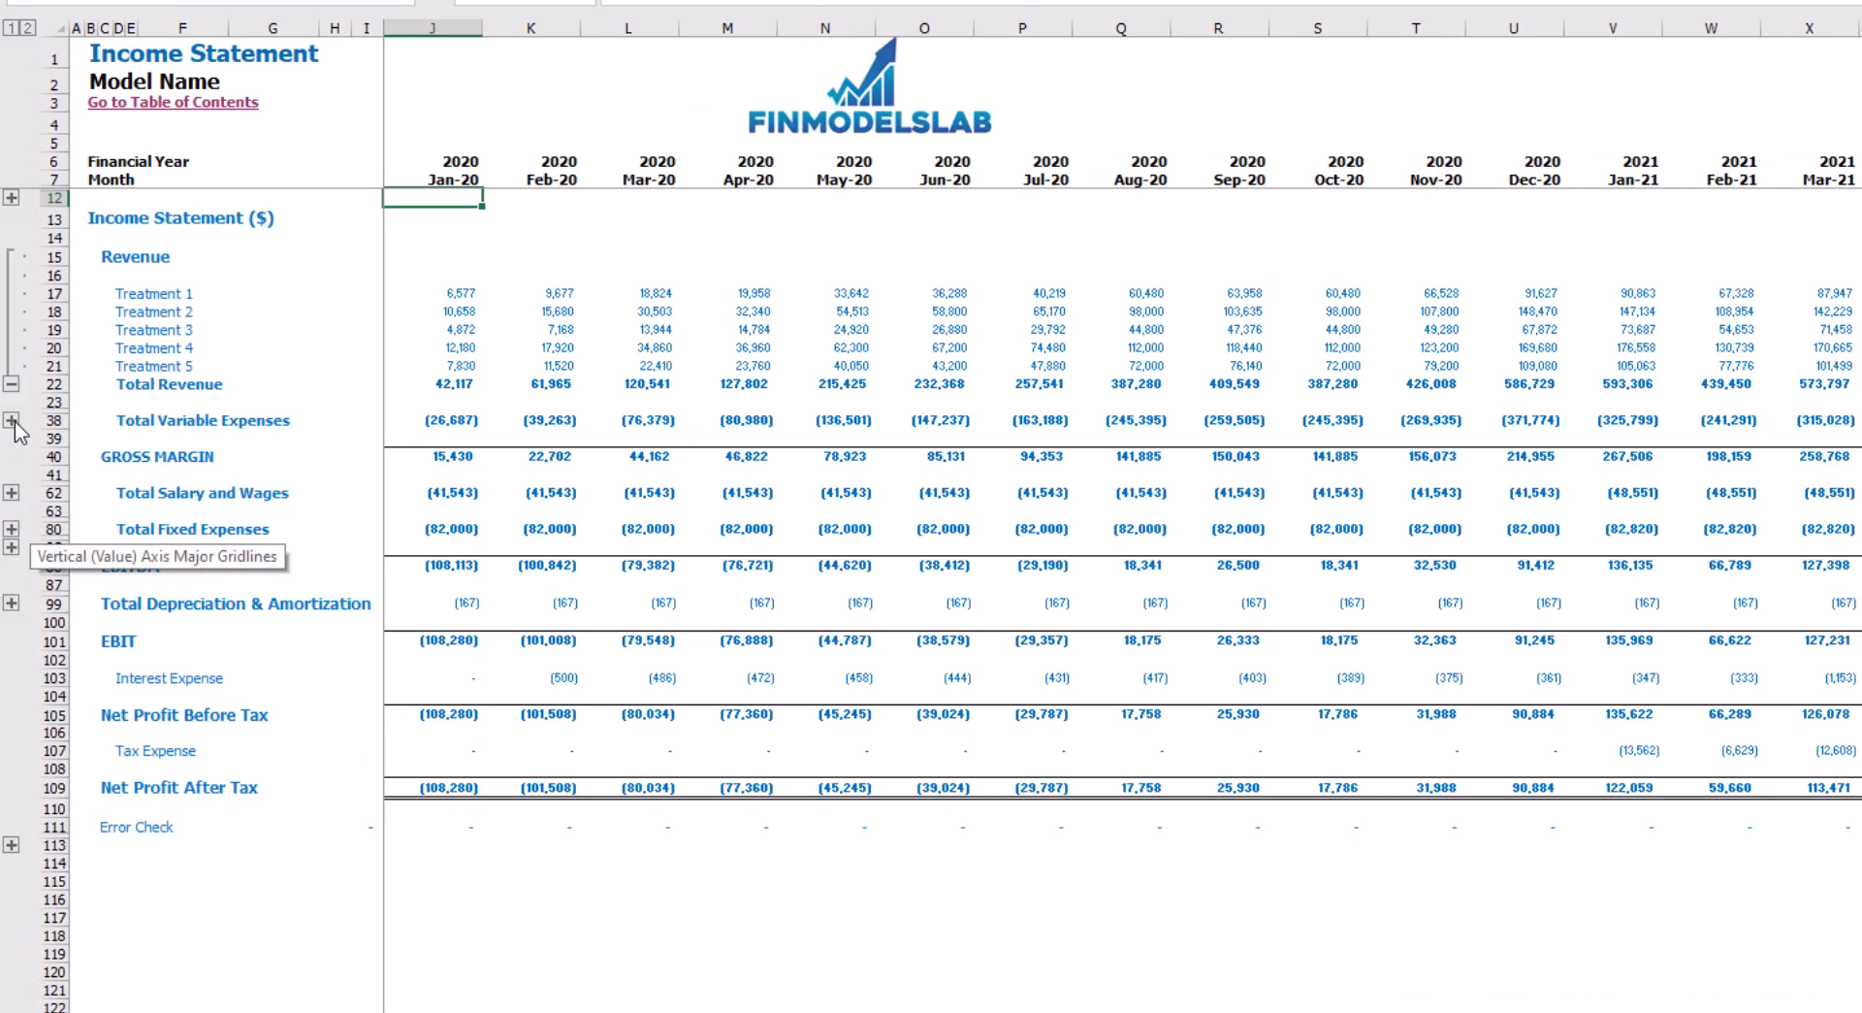
click(11, 420)
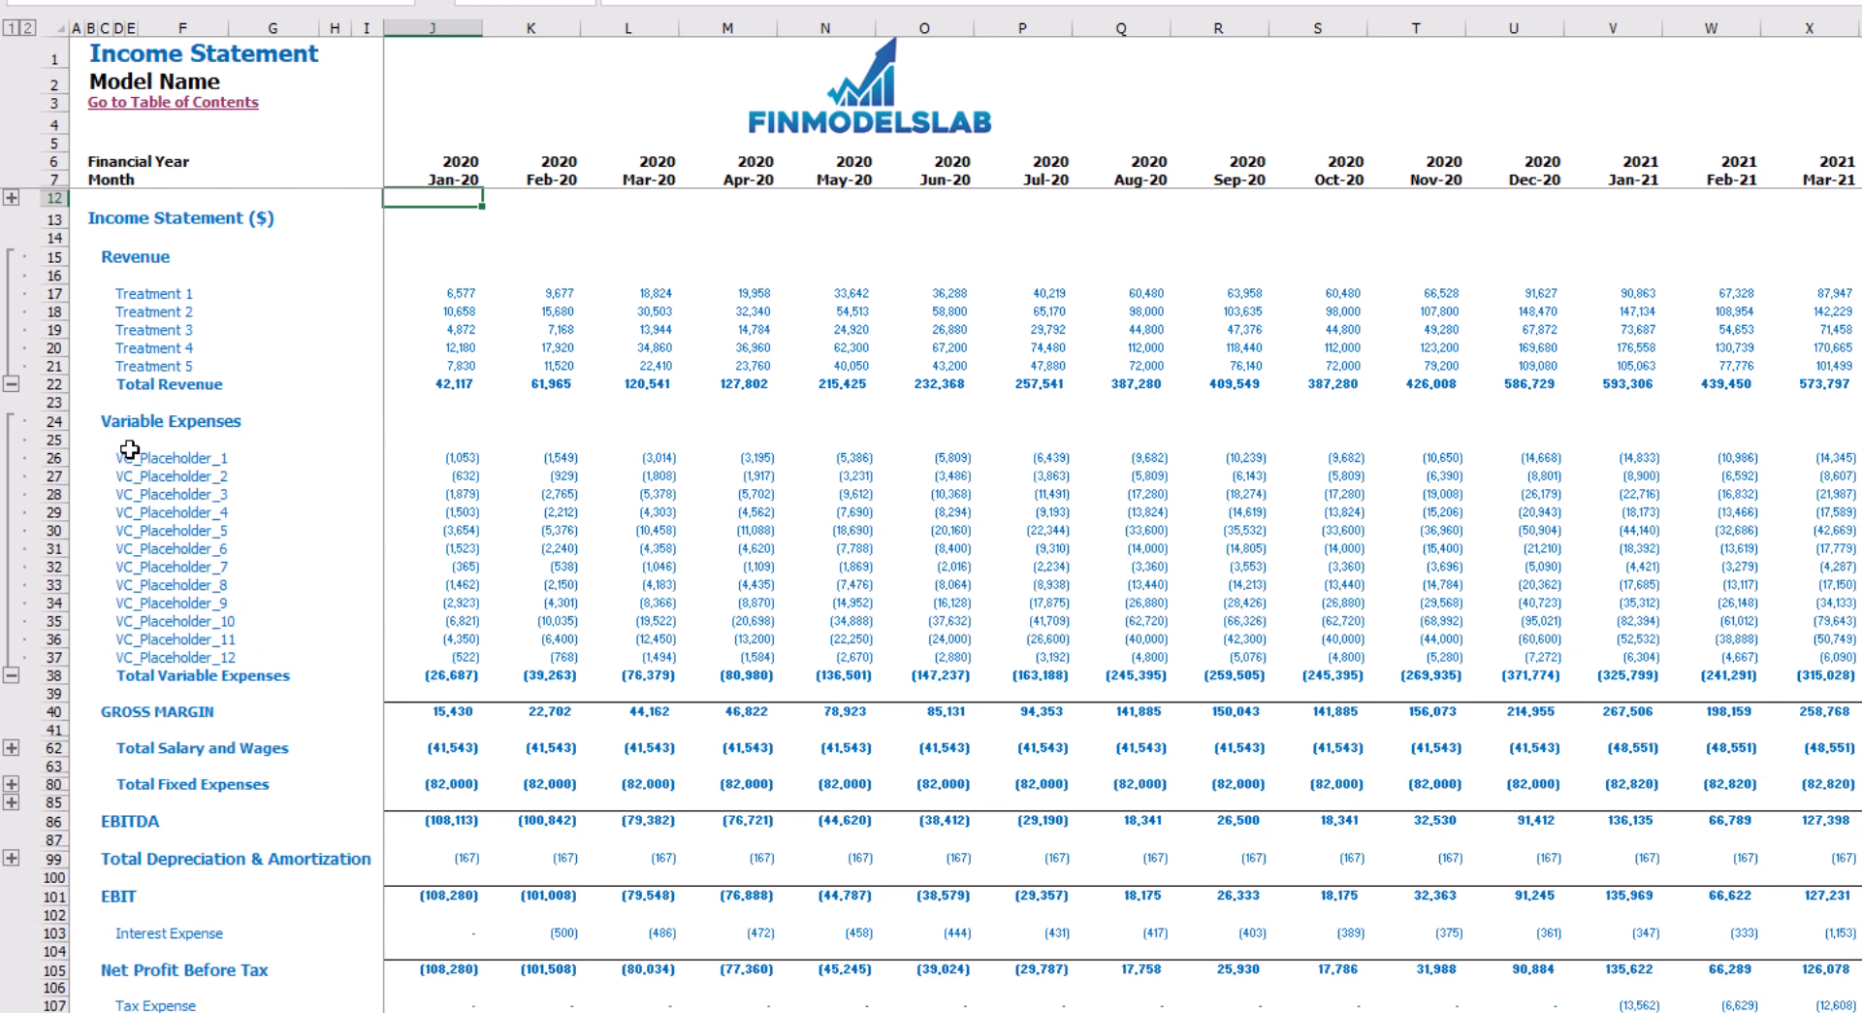
drag(131, 454, 789, 654)
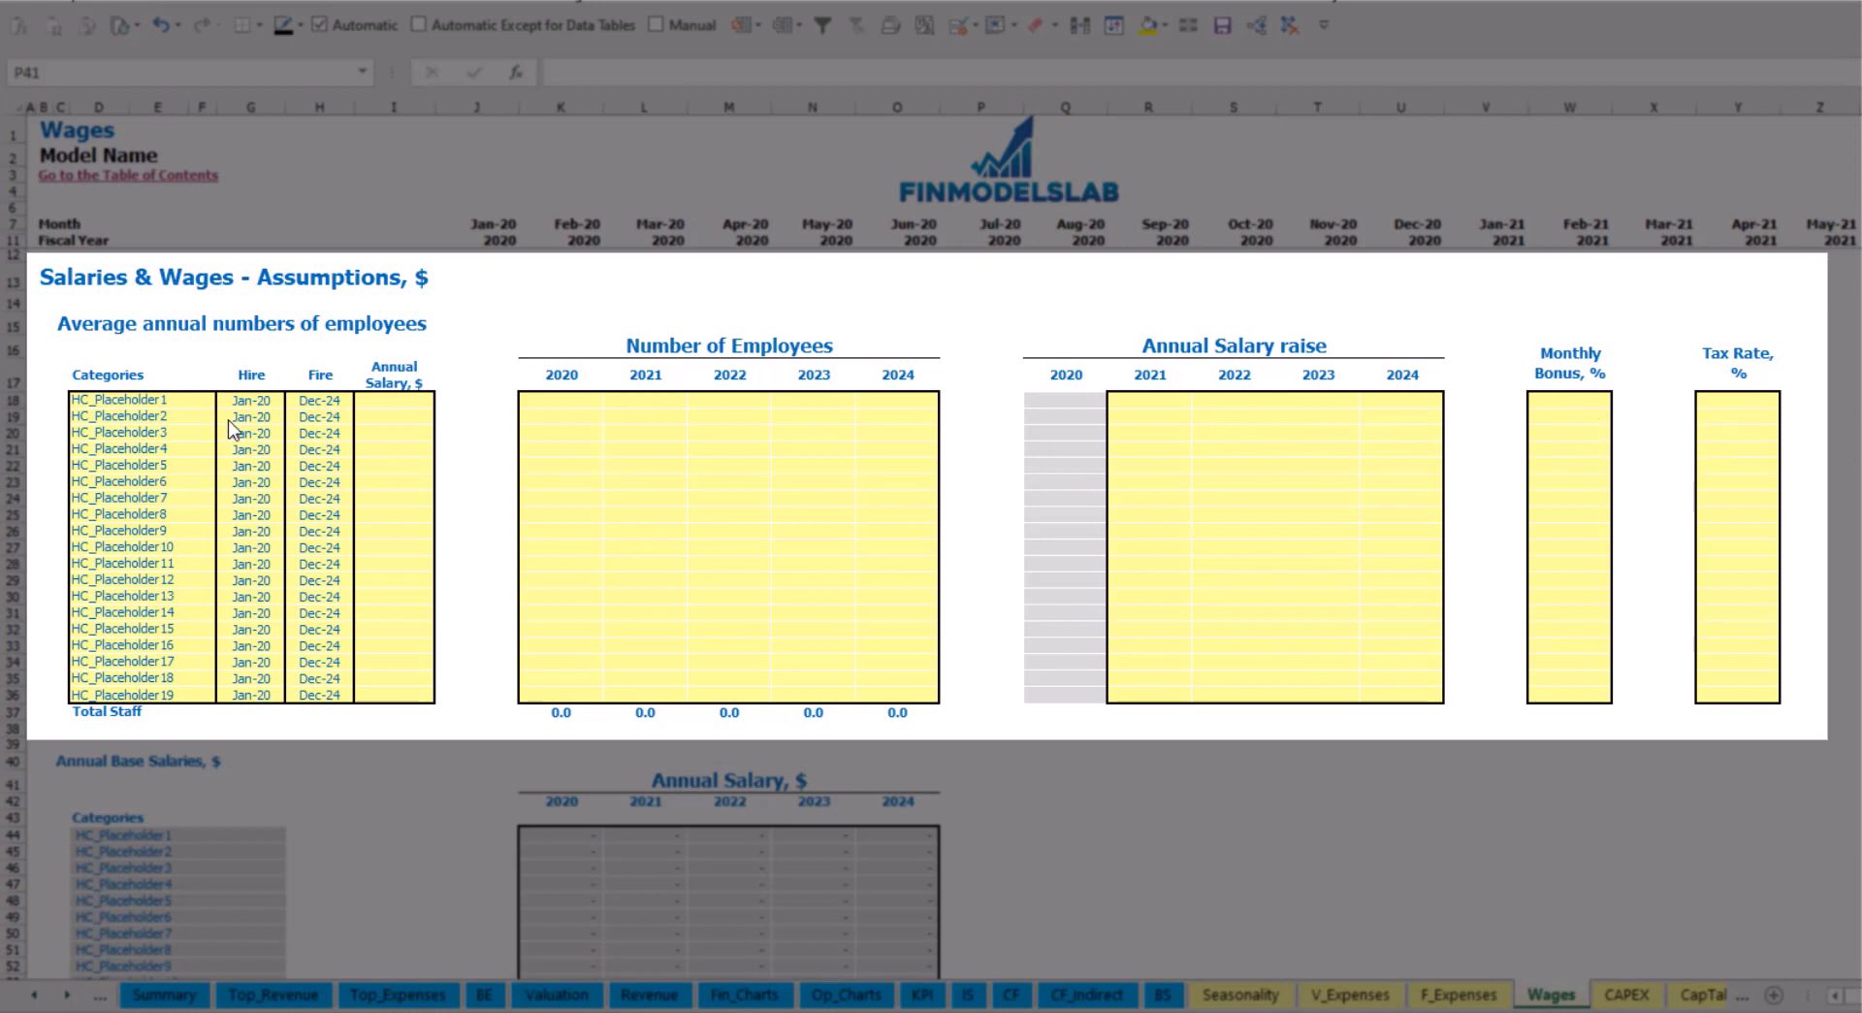
Name the first staff category on the Wages sheet CFO and set its hire date to Mar-20
click(189, 400)
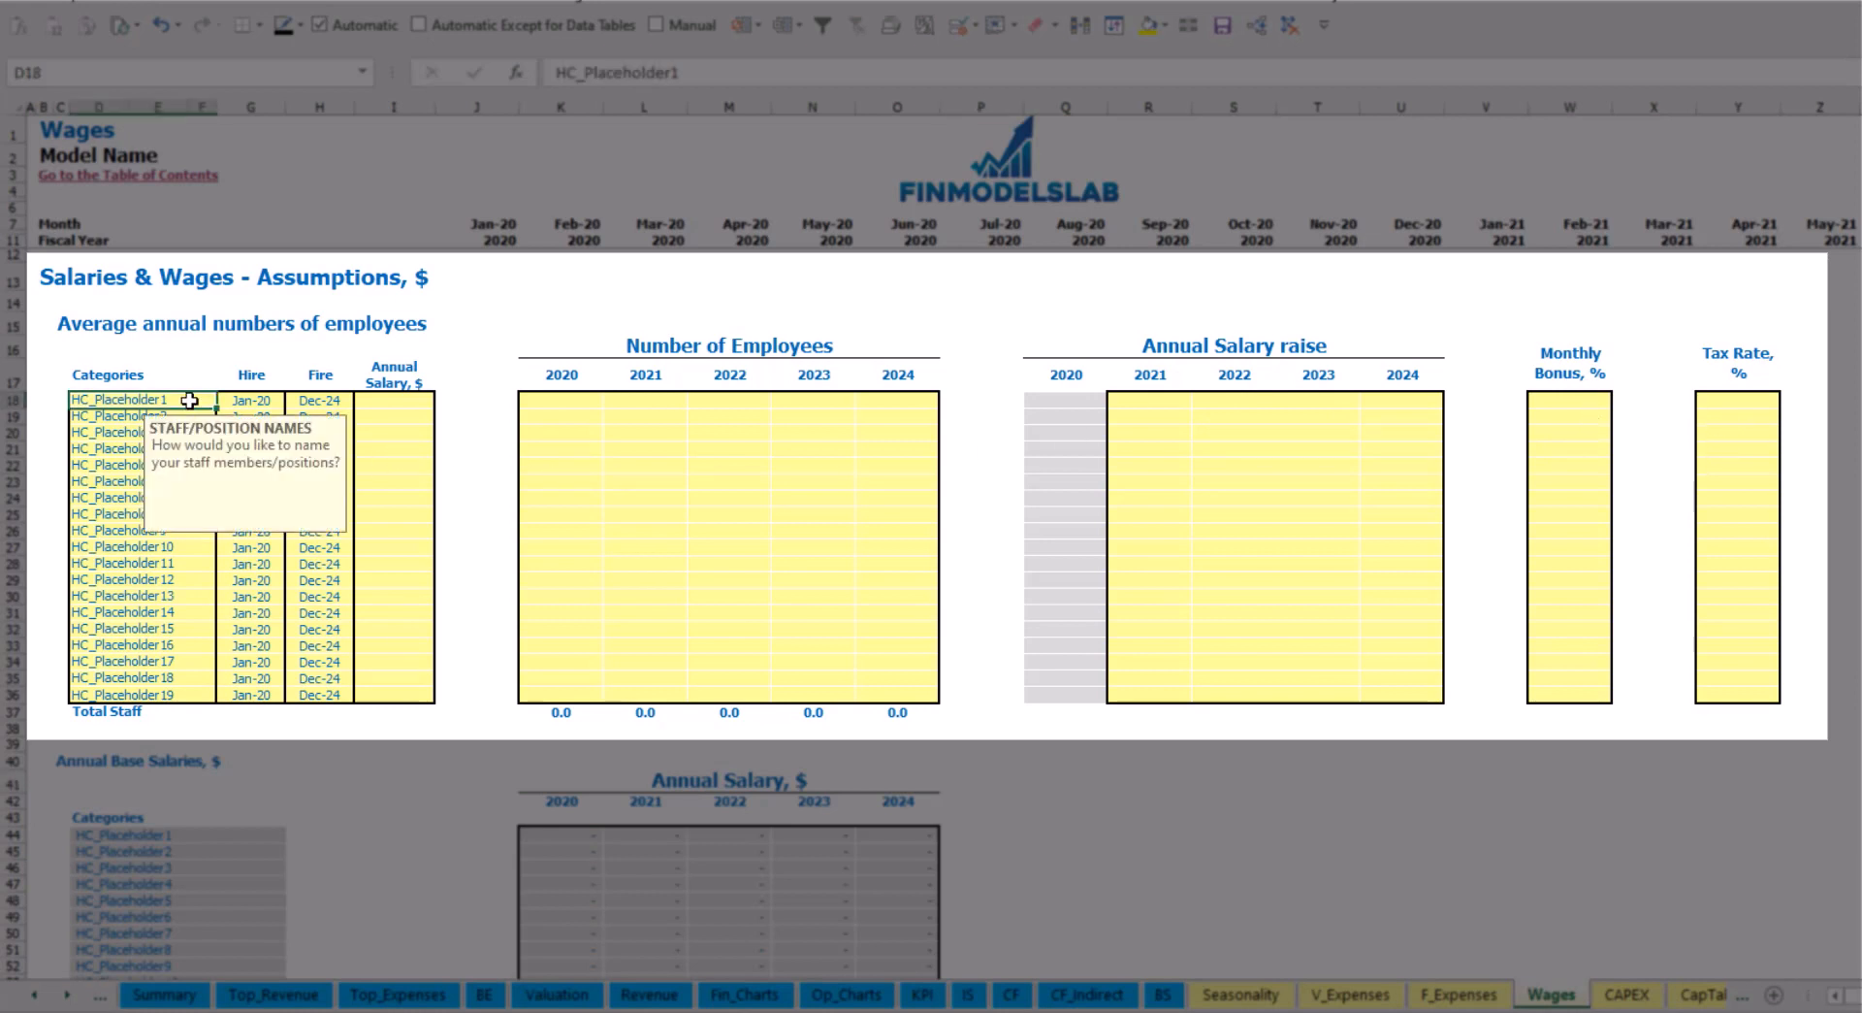
text(CF)
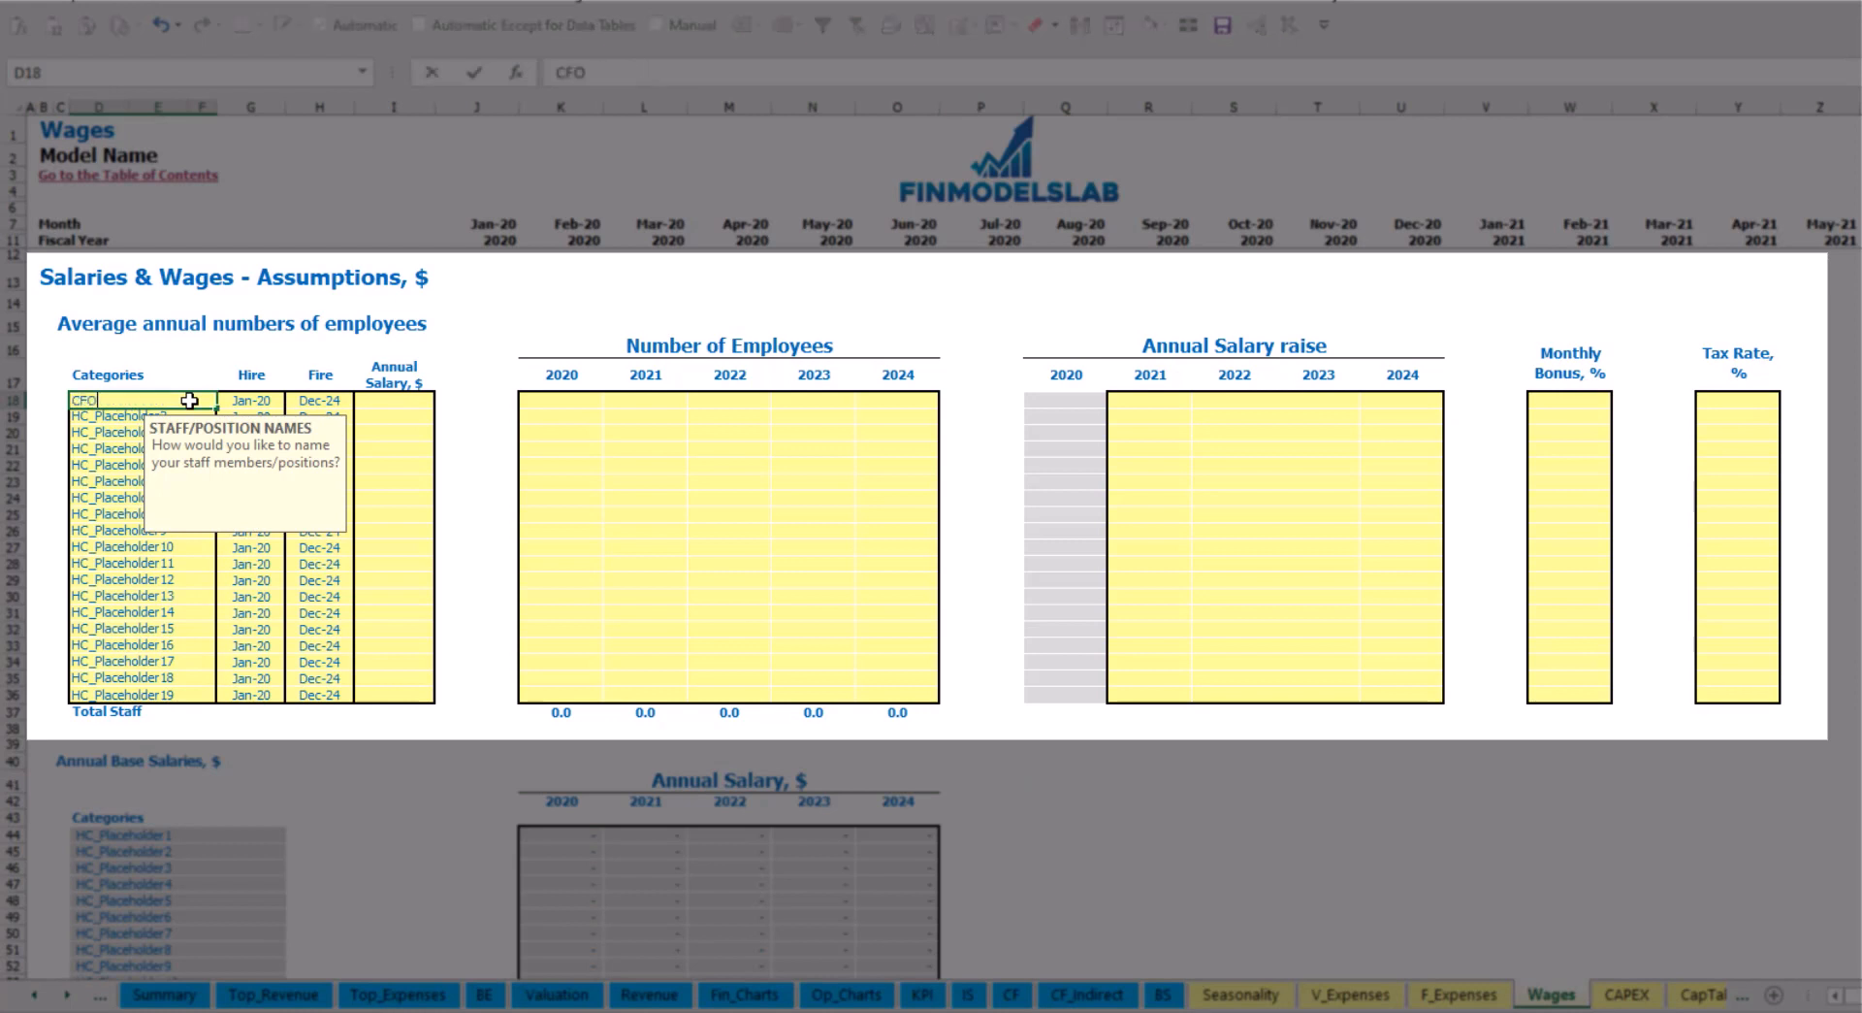
text(O)
click(260, 402)
click(292, 399)
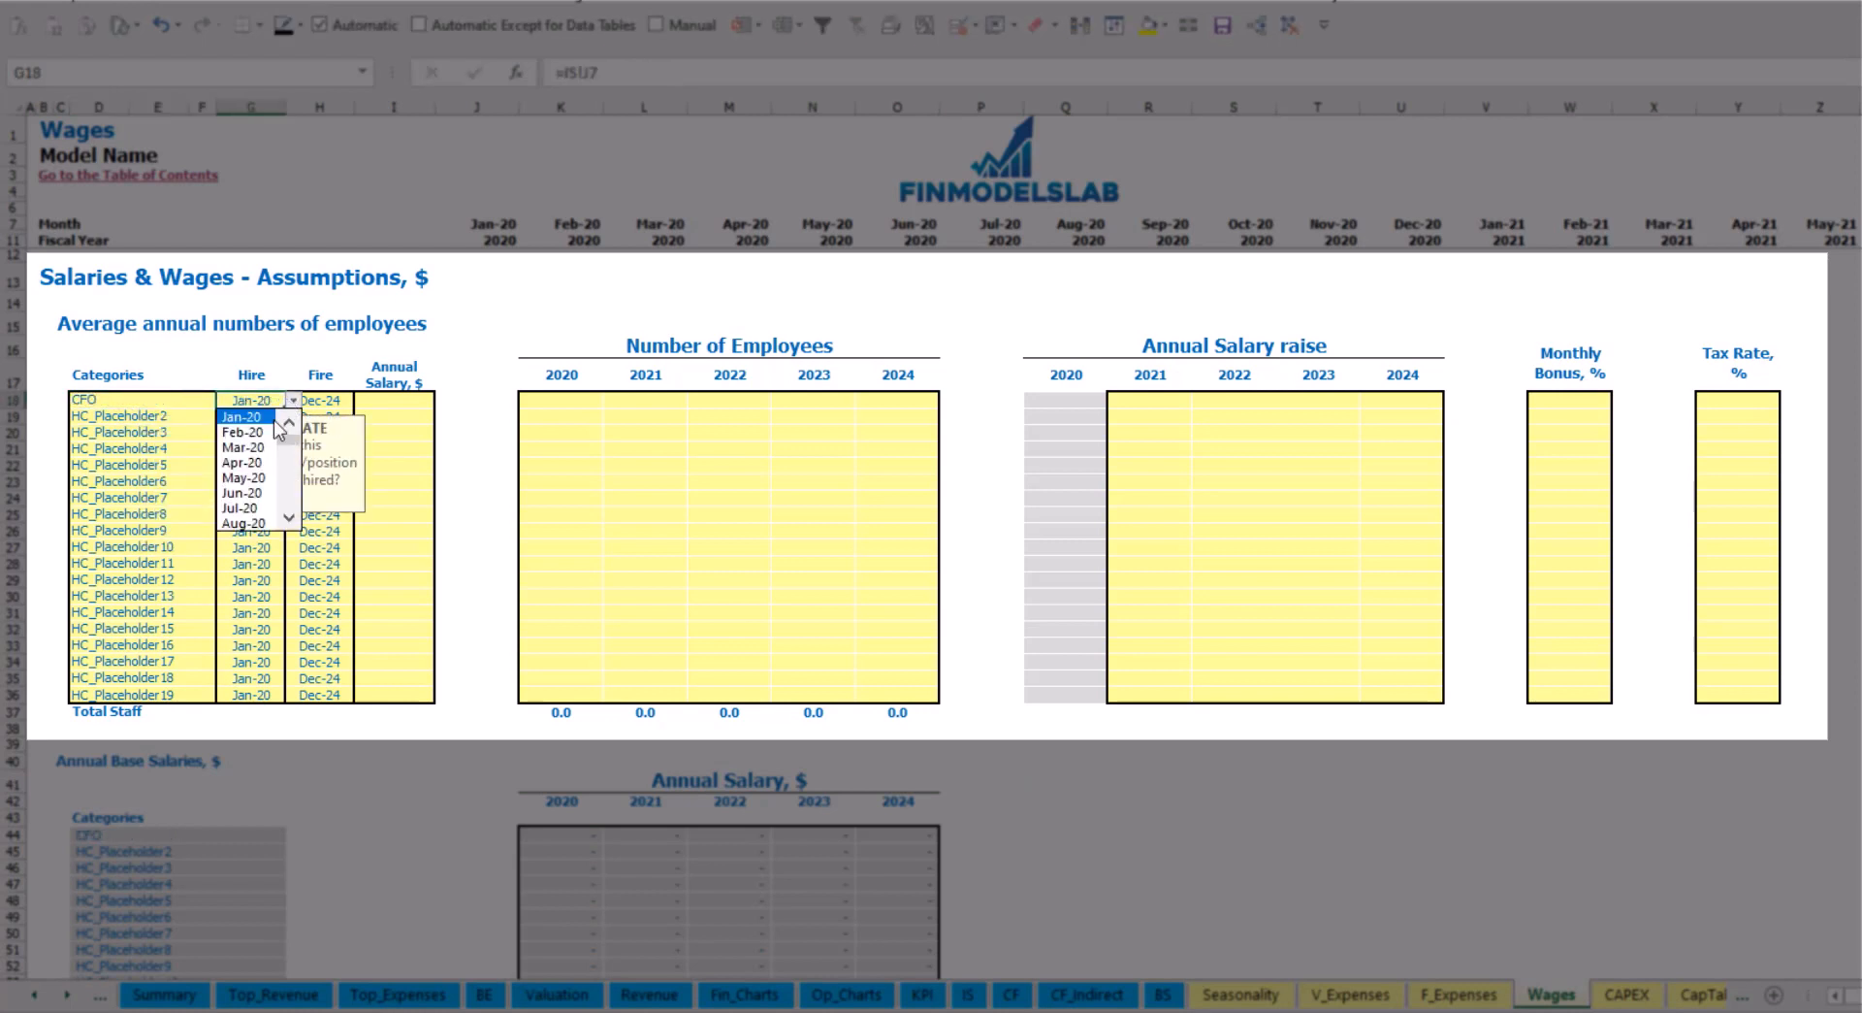
click(251, 447)
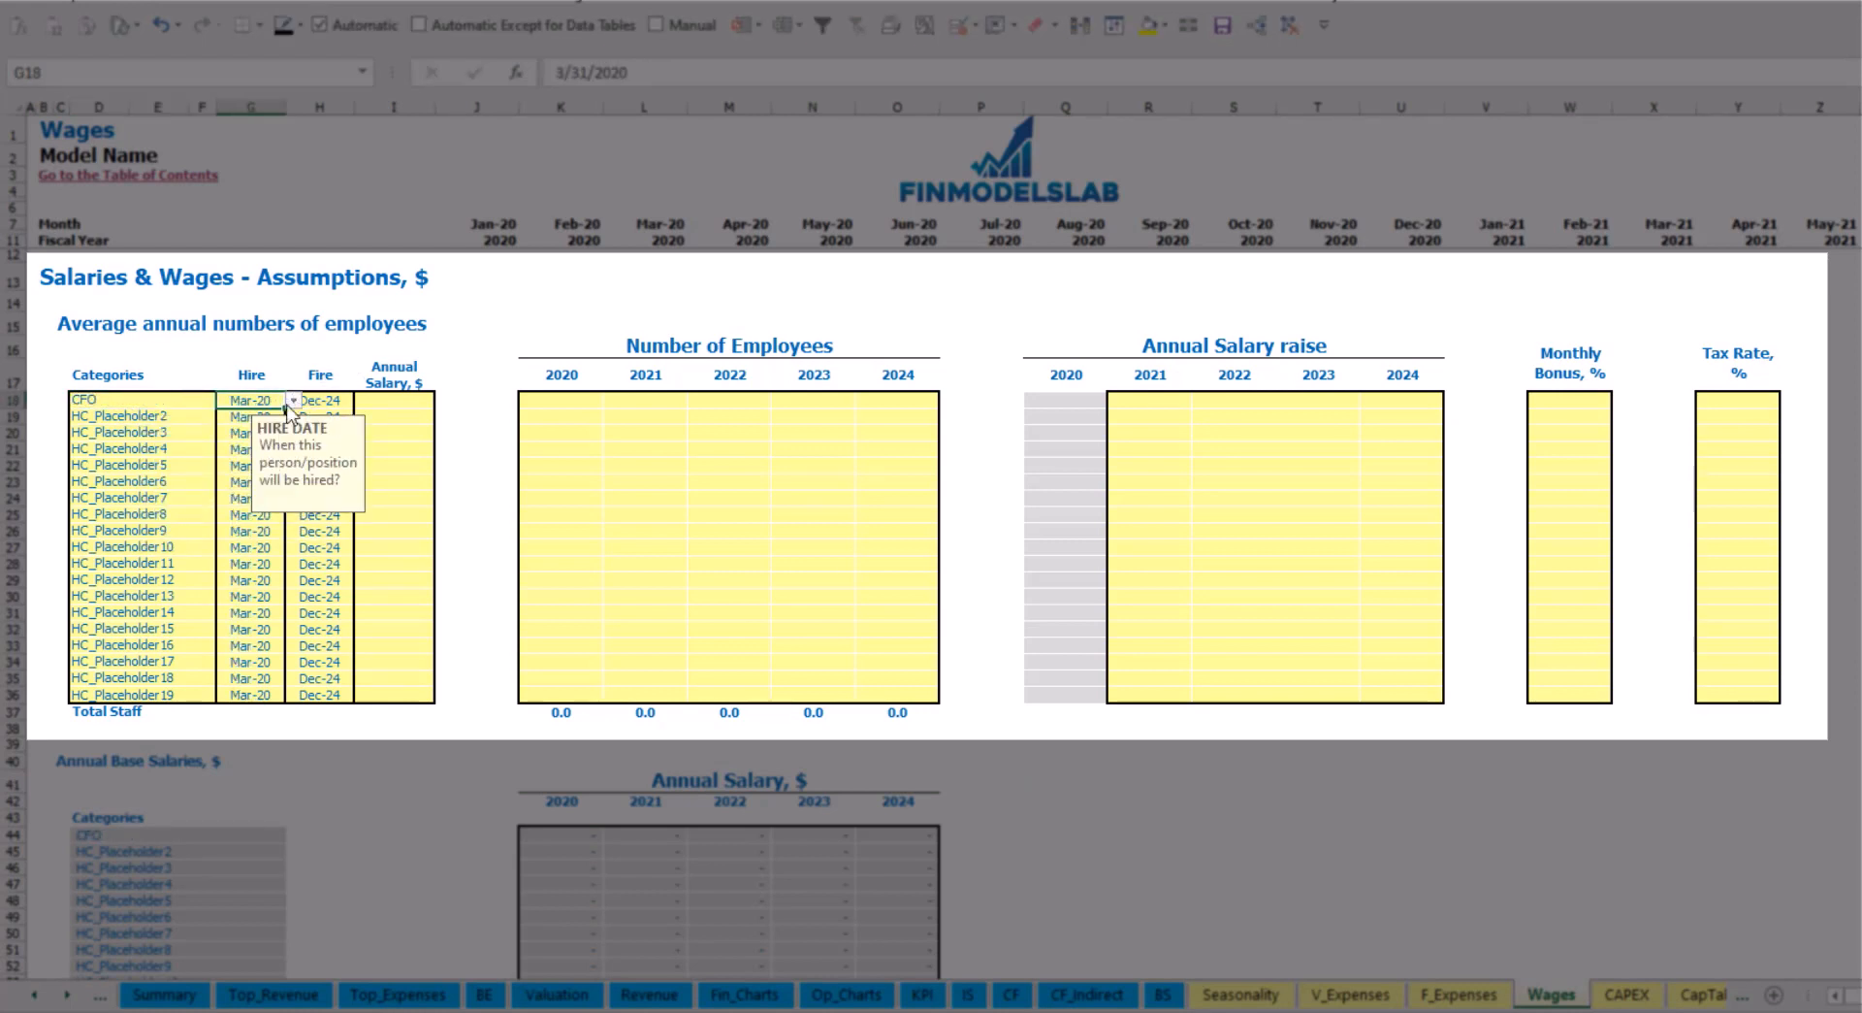
key(Right)
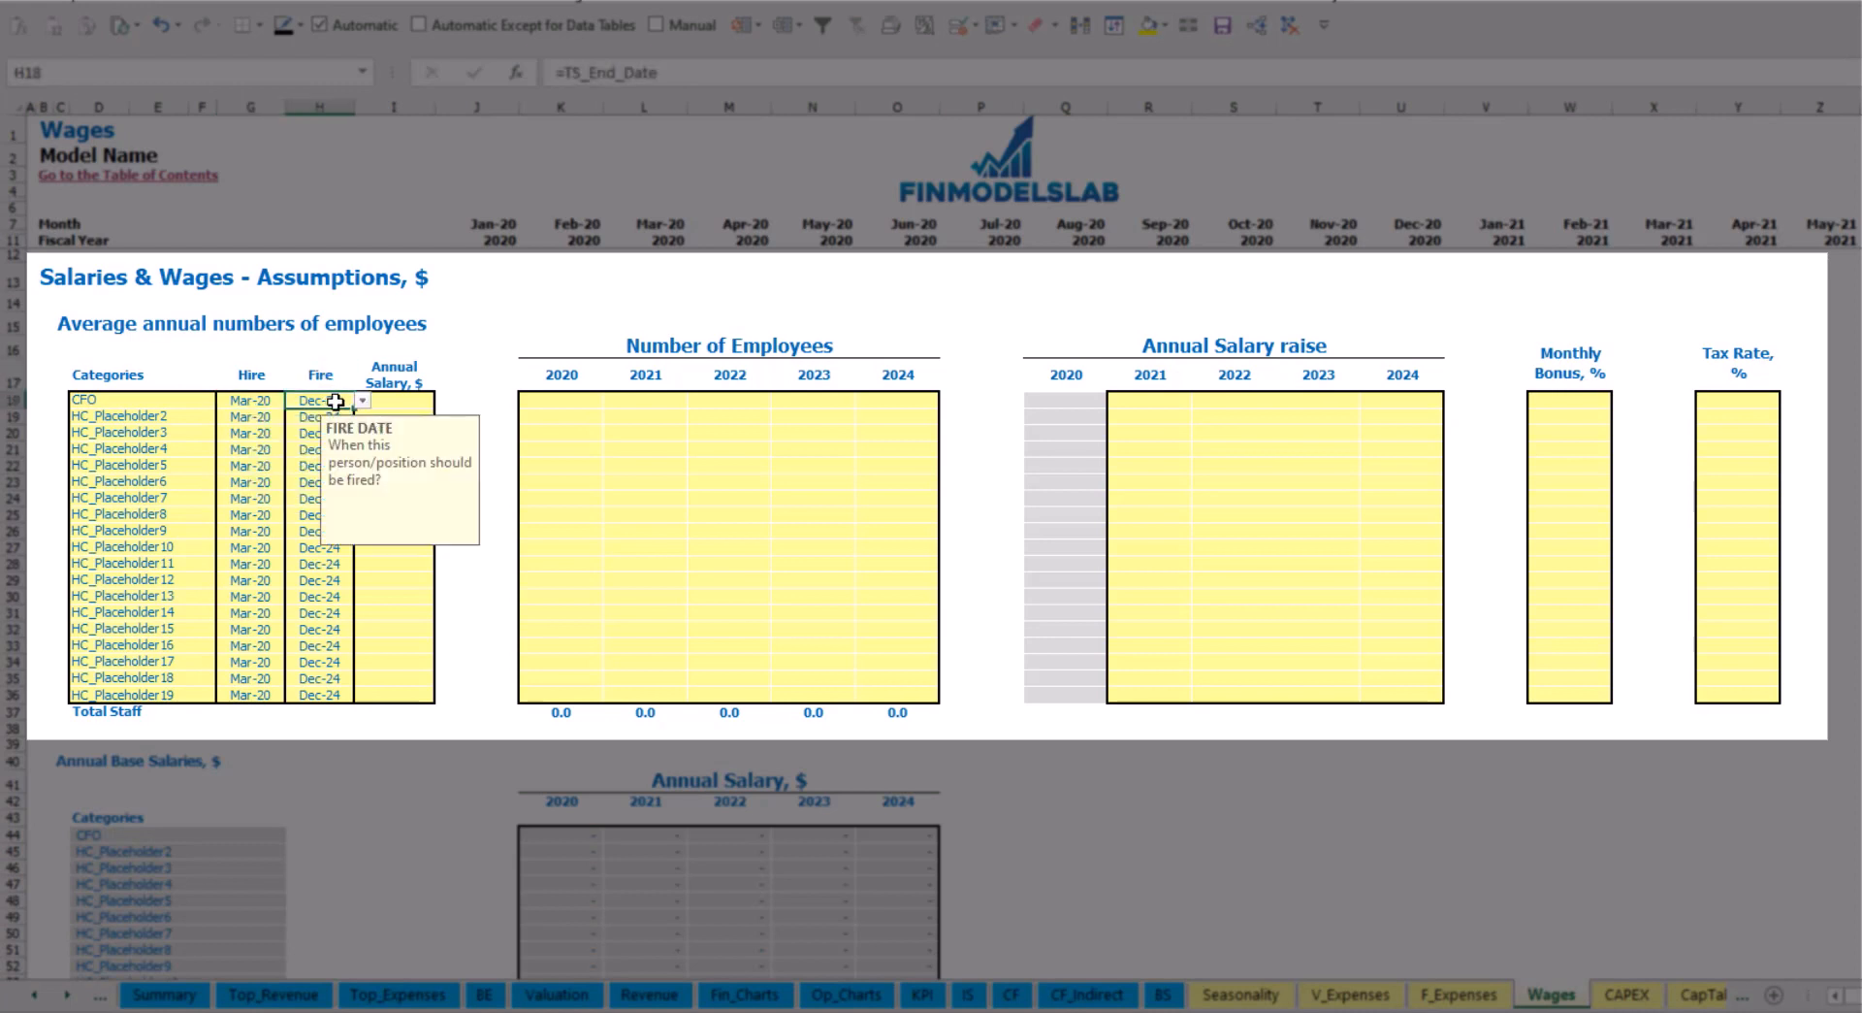
Set the CFO's annual salary to 50000
click(401, 402)
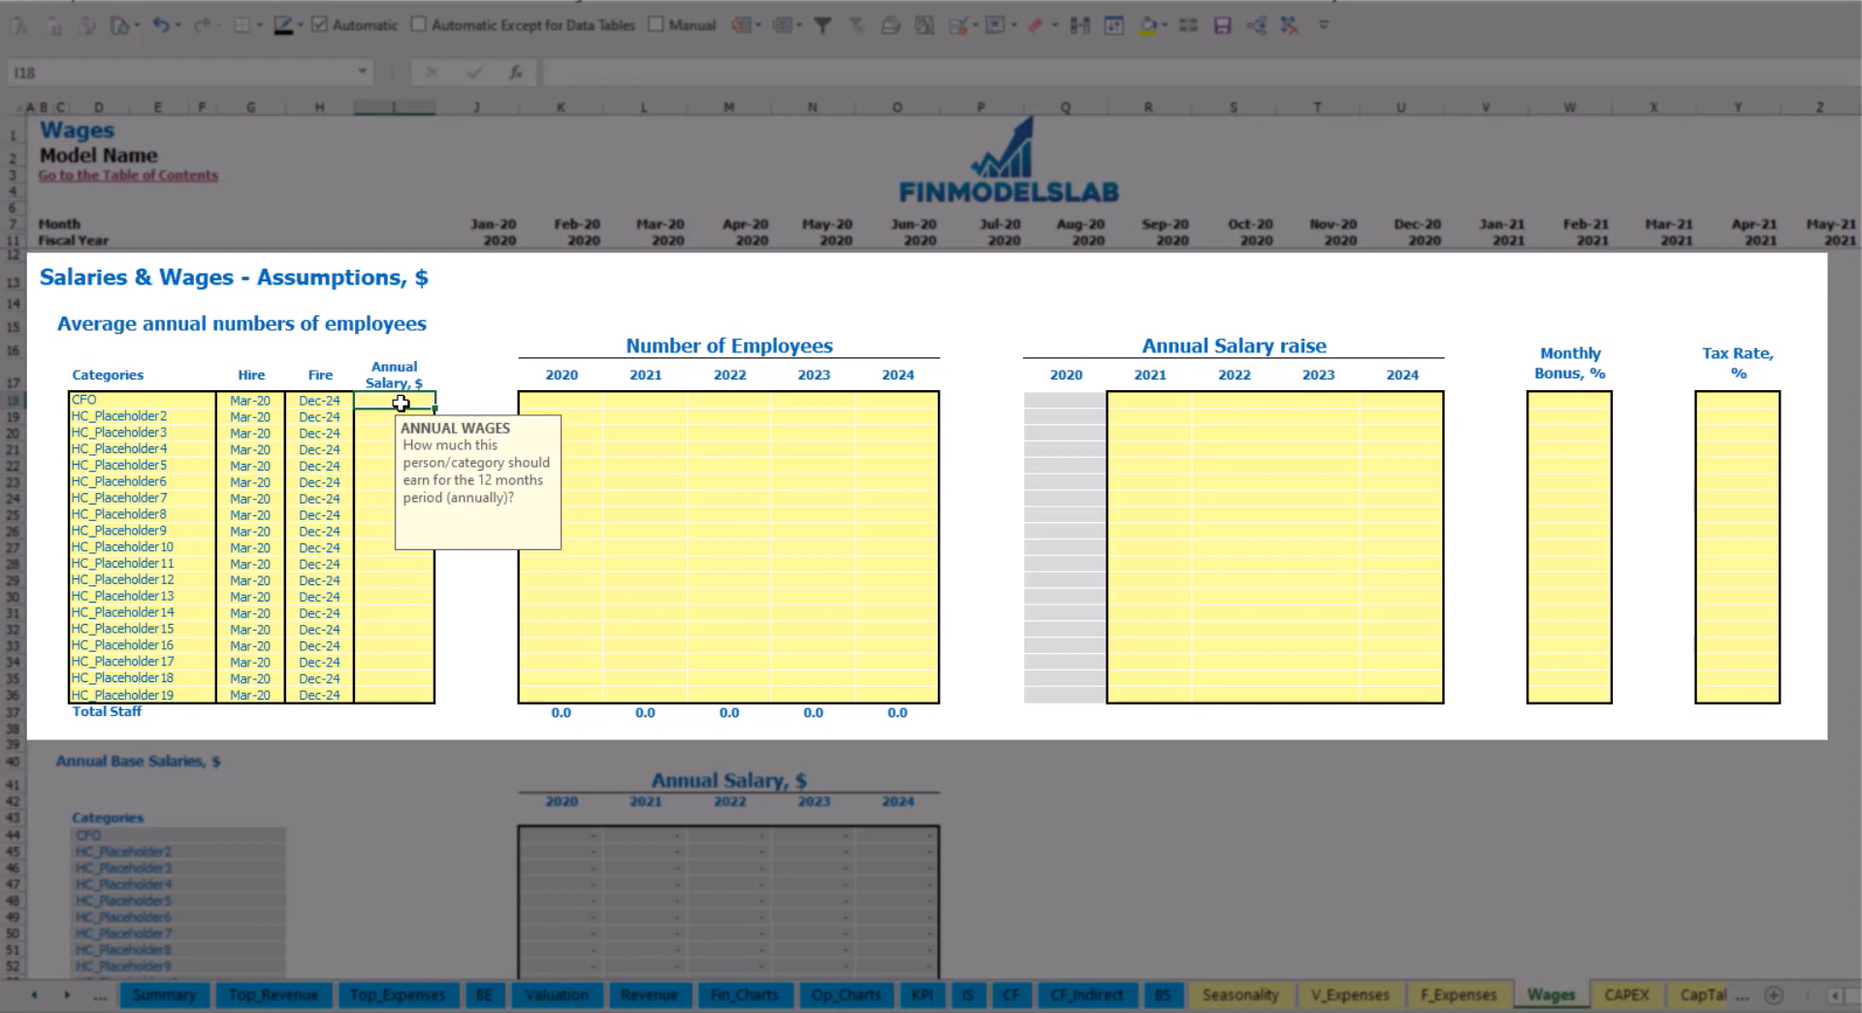
text(50000)
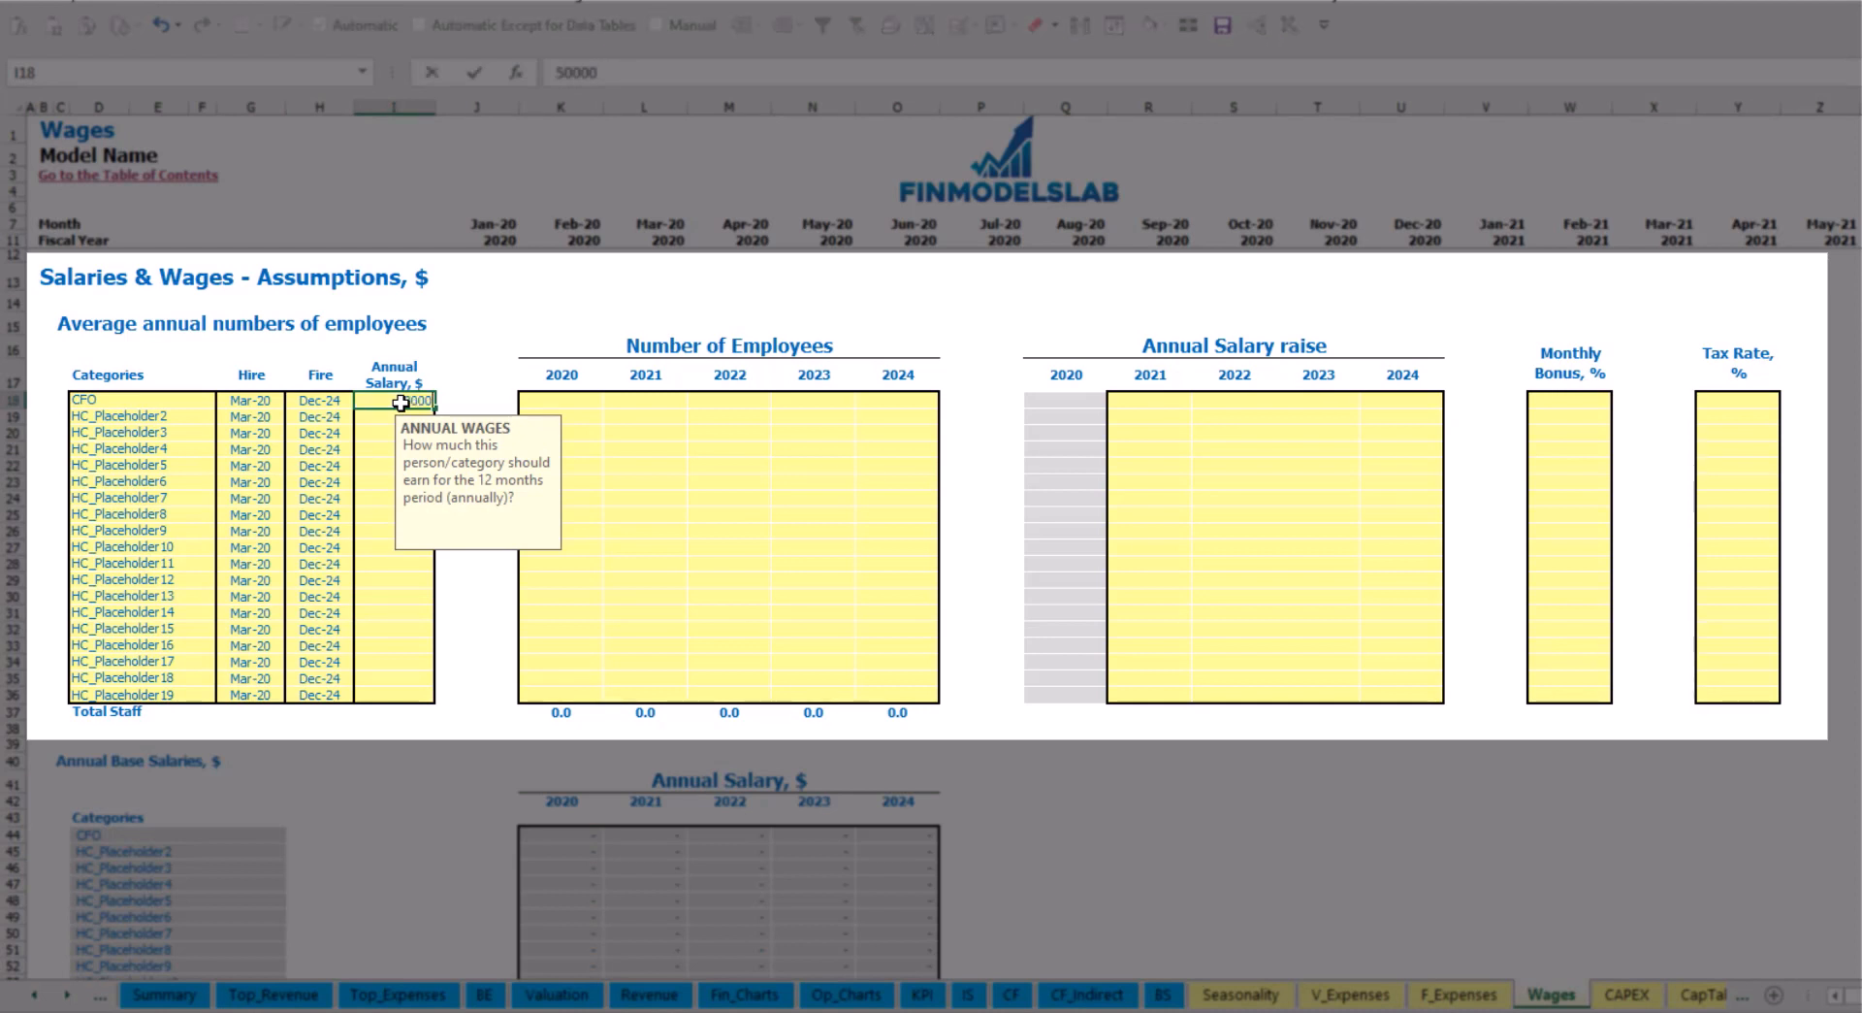
key(Return)
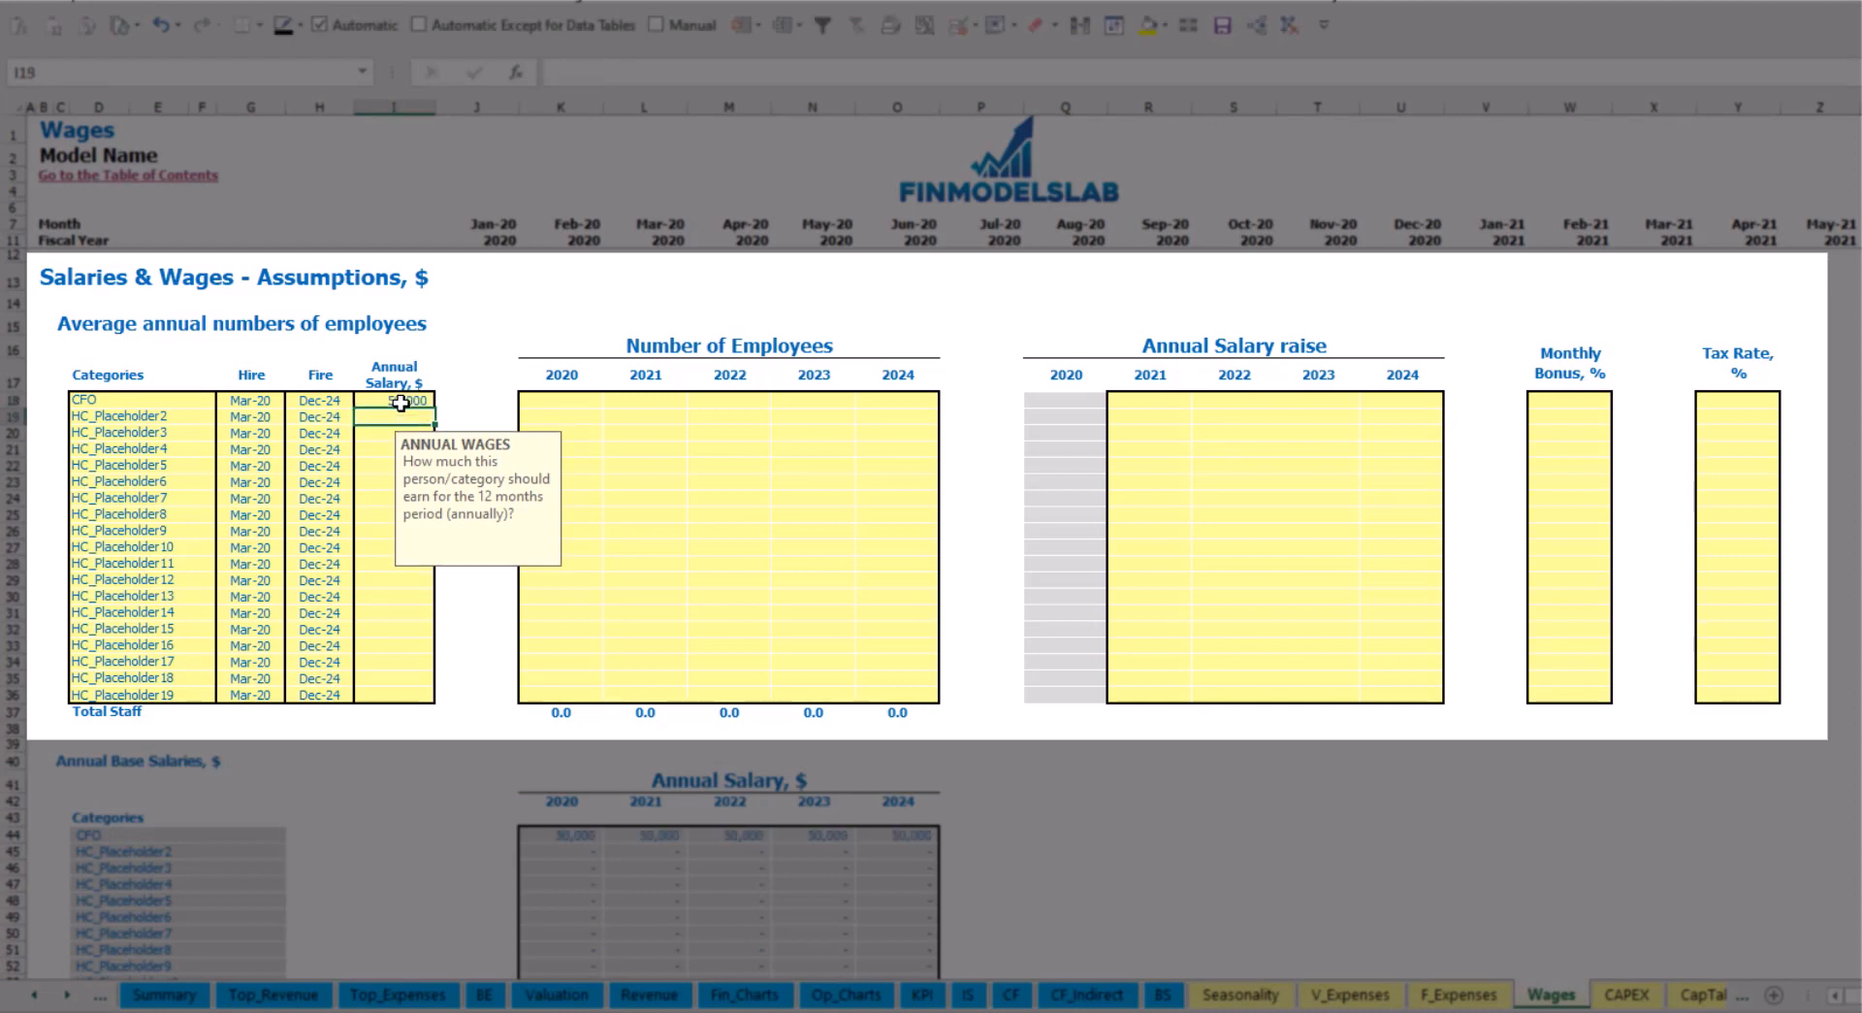
Set the CFO's number of employees to 1 for each year from 2020 to 2024
click(586, 404)
text(1)
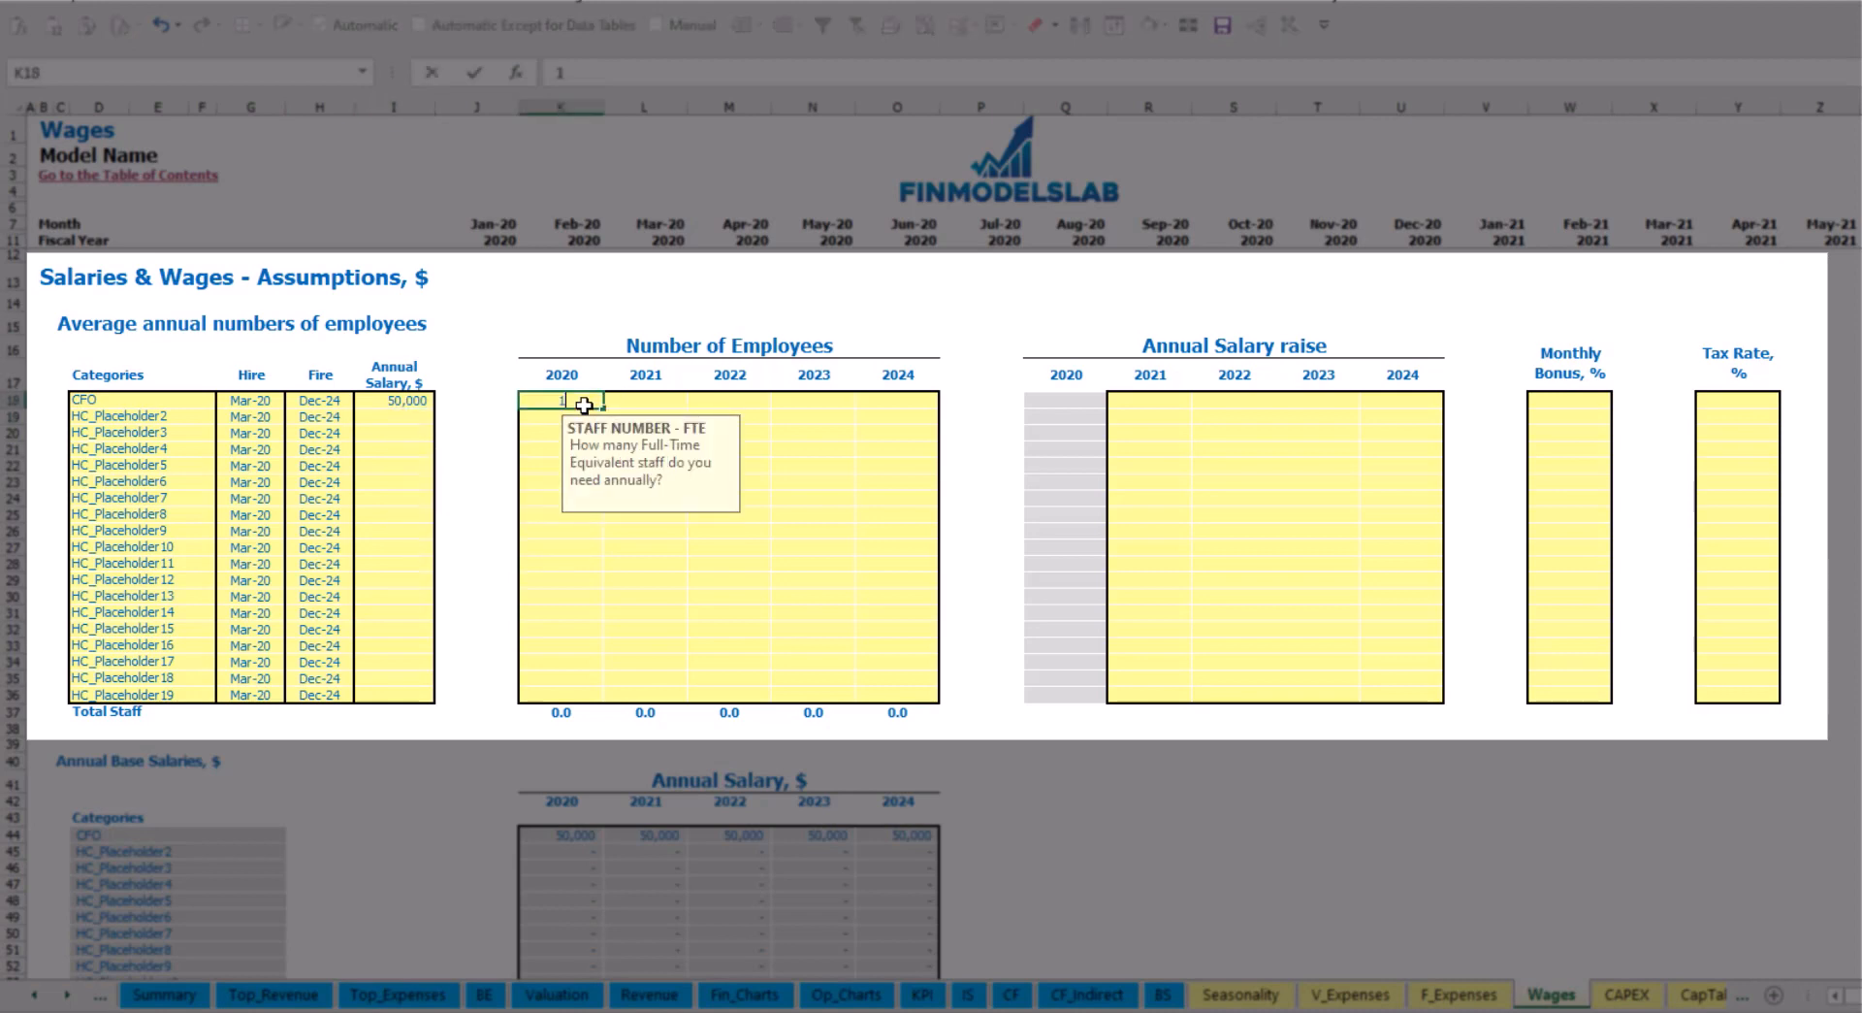
key(Tab)
text(1)
key(Tab)
text(1)
key(Tab)
text(1)
key(Tab)
text(1)
key(Tab)
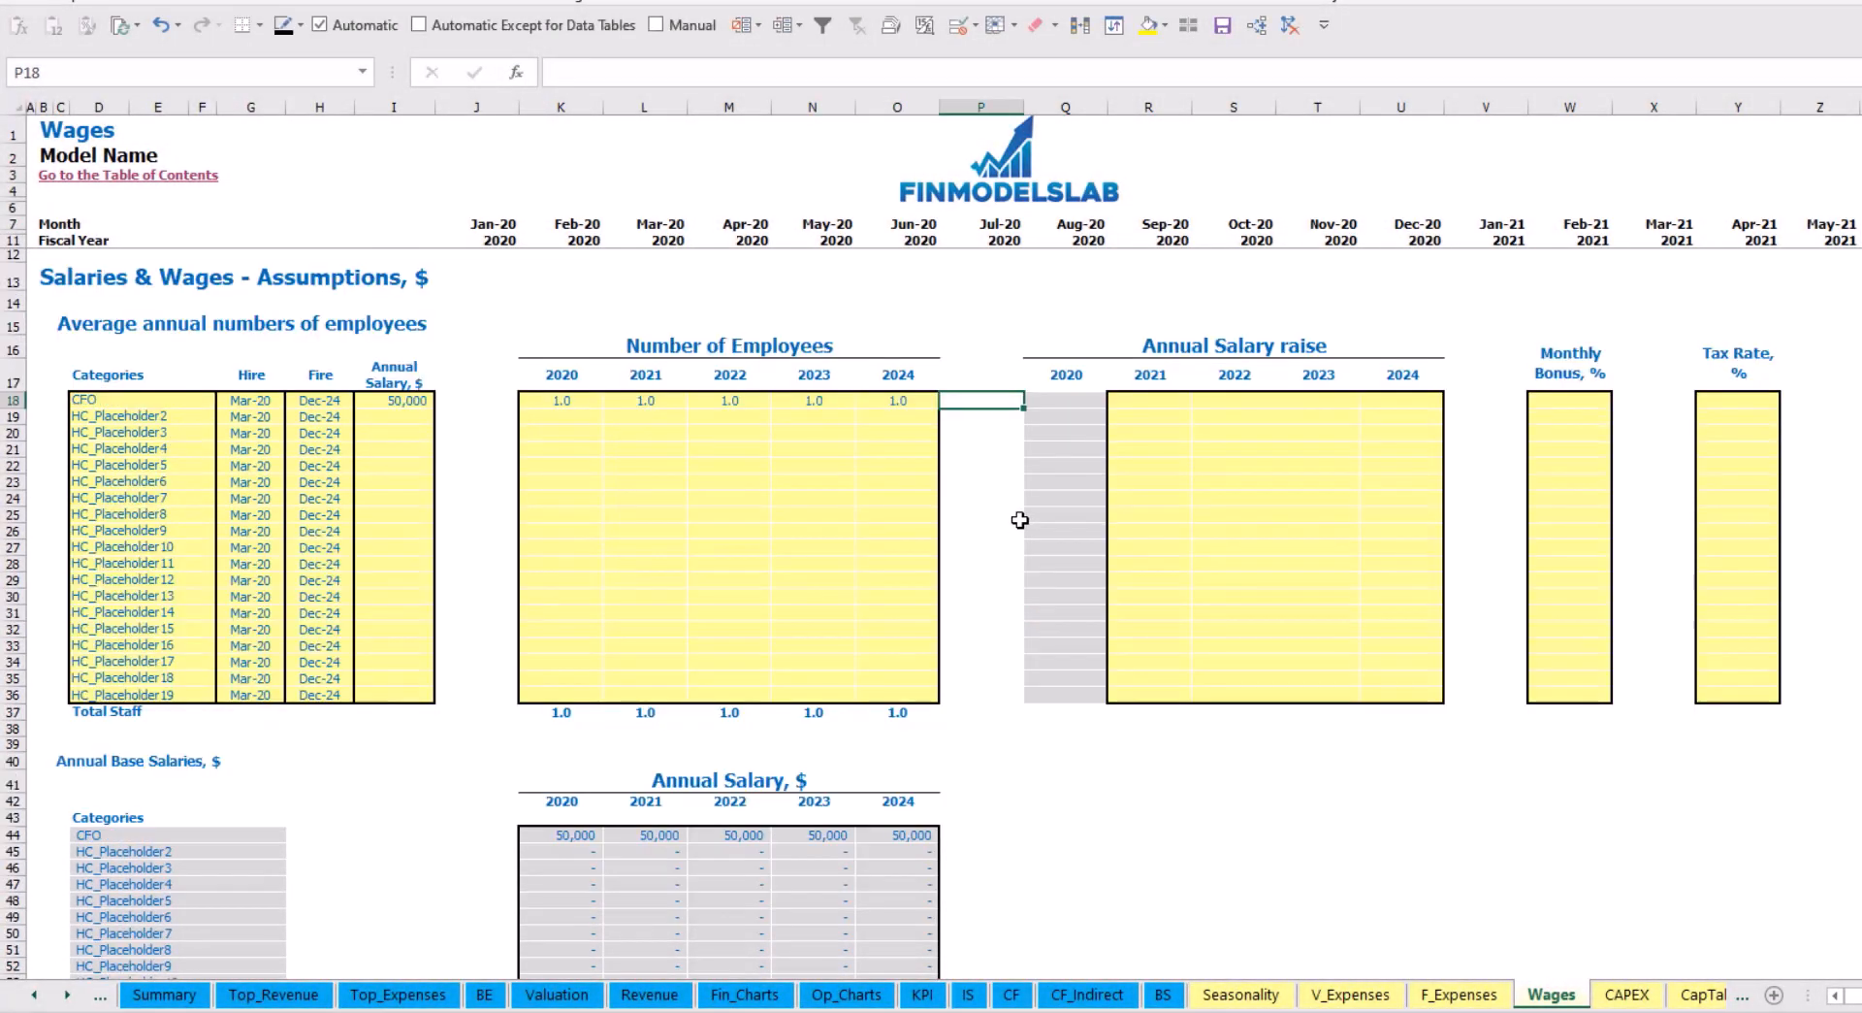
Examine the CFO's monthly headcount in Total Staff Numbers across the timeline and return to the wage assumptions
scroll(869, 631, down, 13)
click(670, 521)
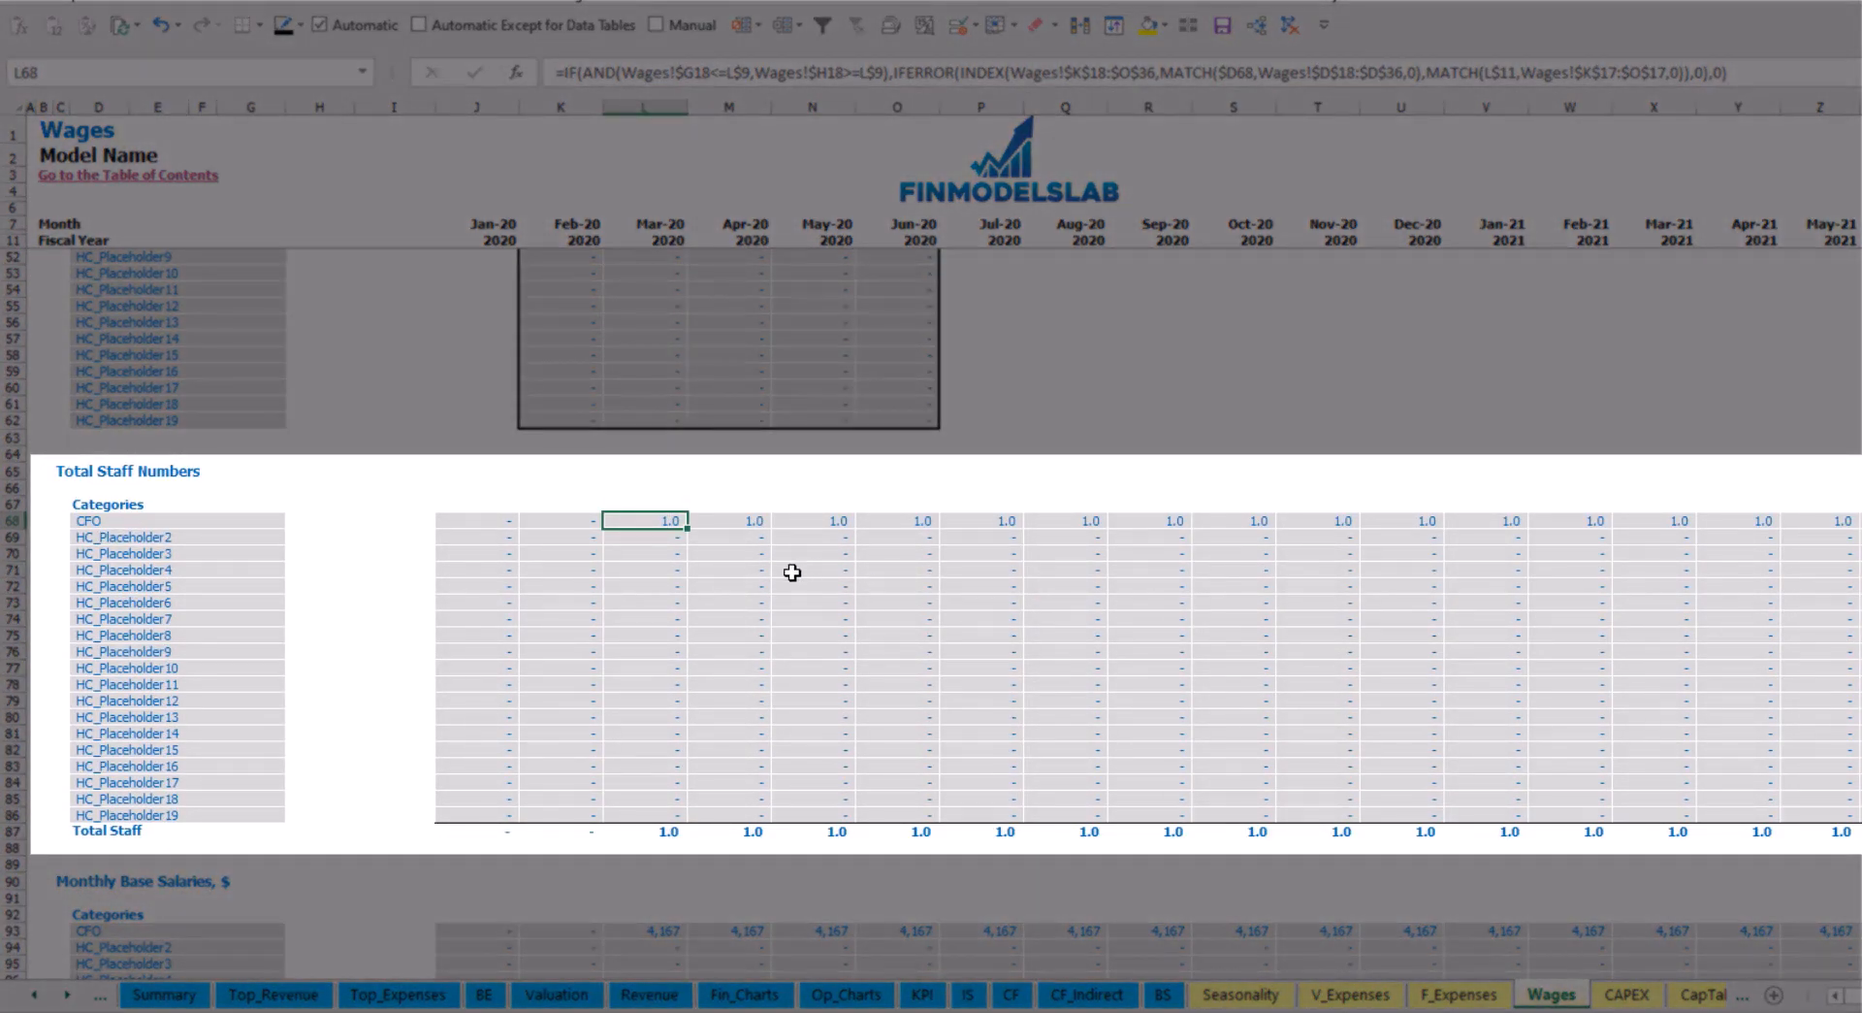
key(ctrl+Right)
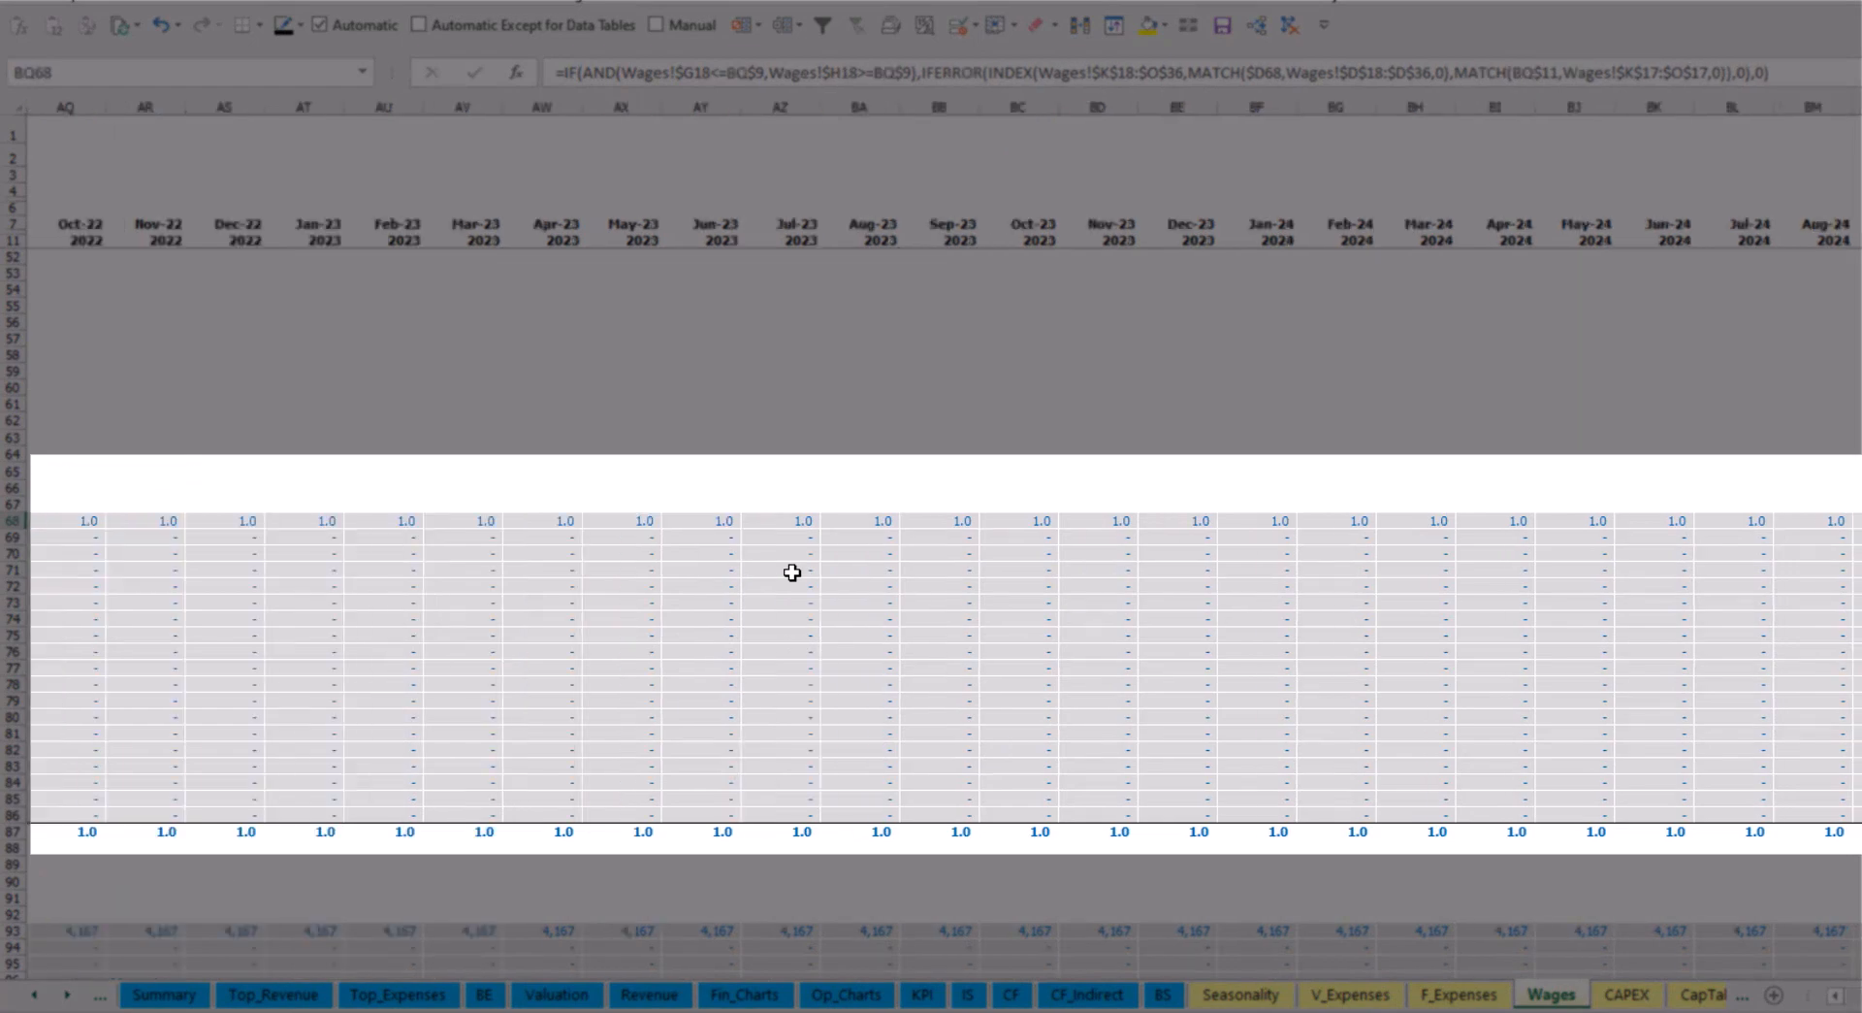
key(Home)
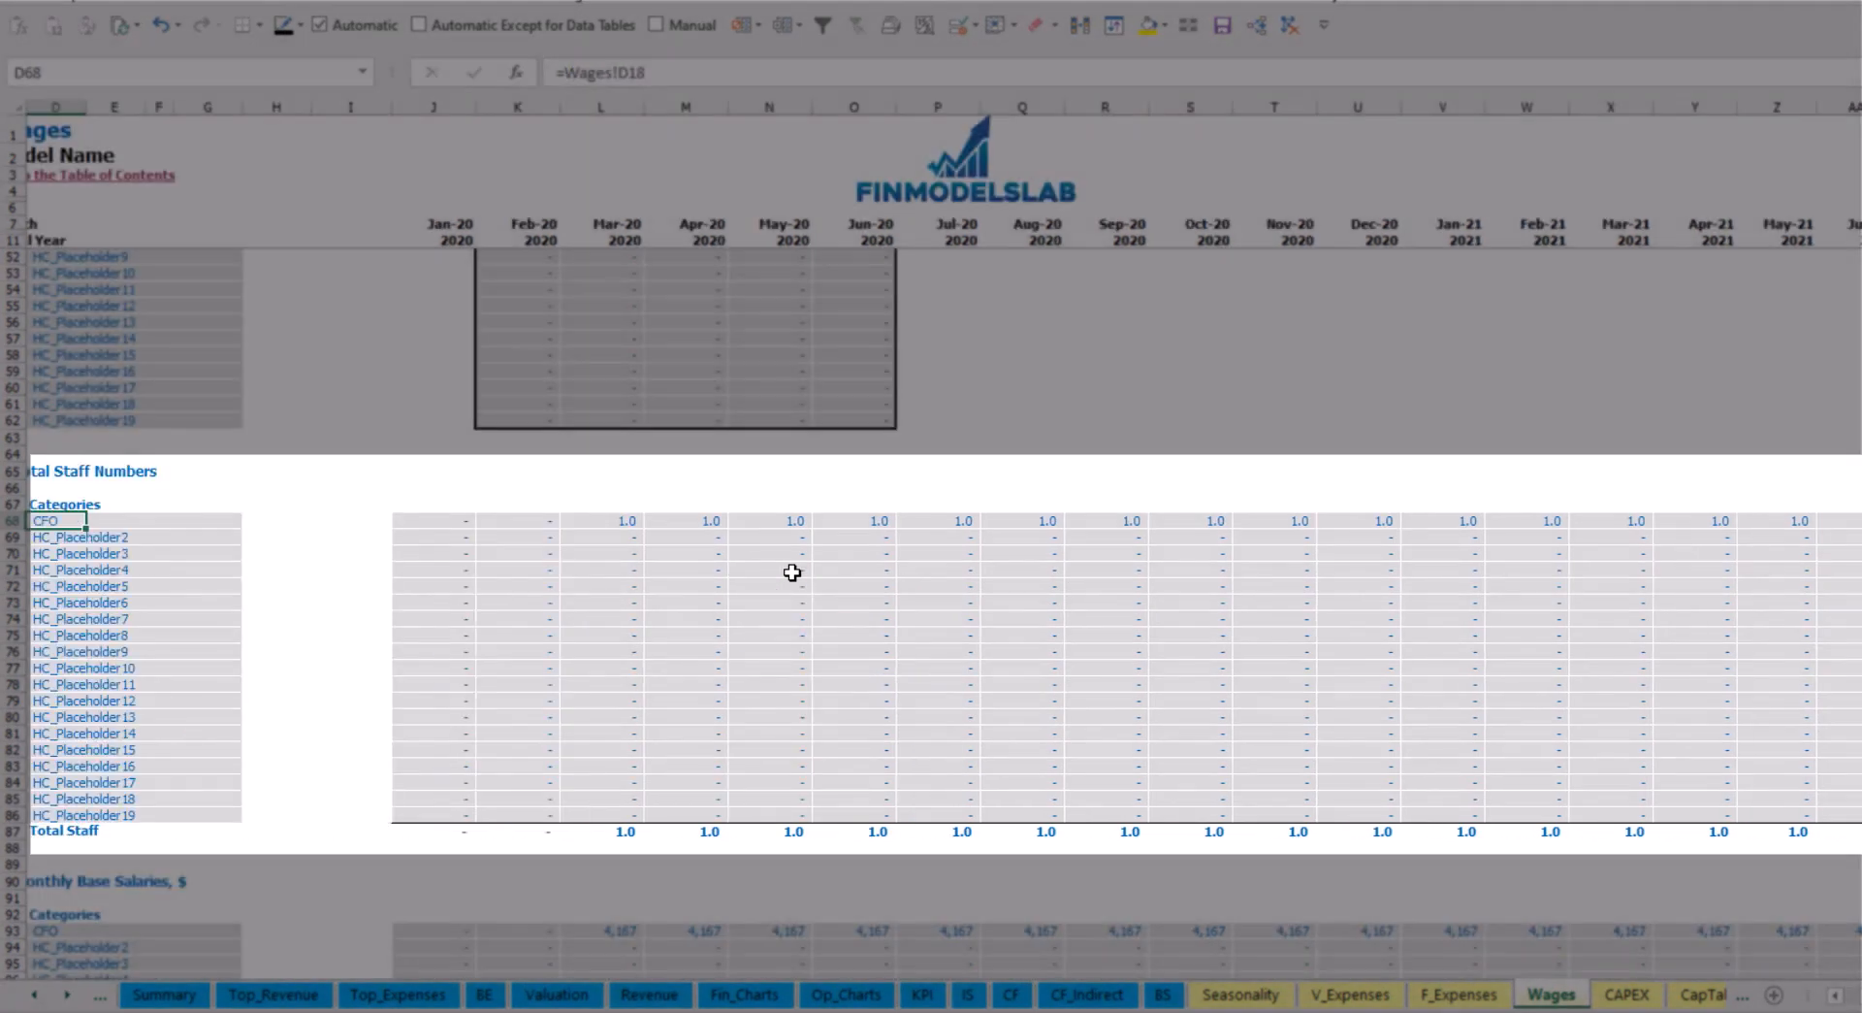
scroll(819, 589, up, 13)
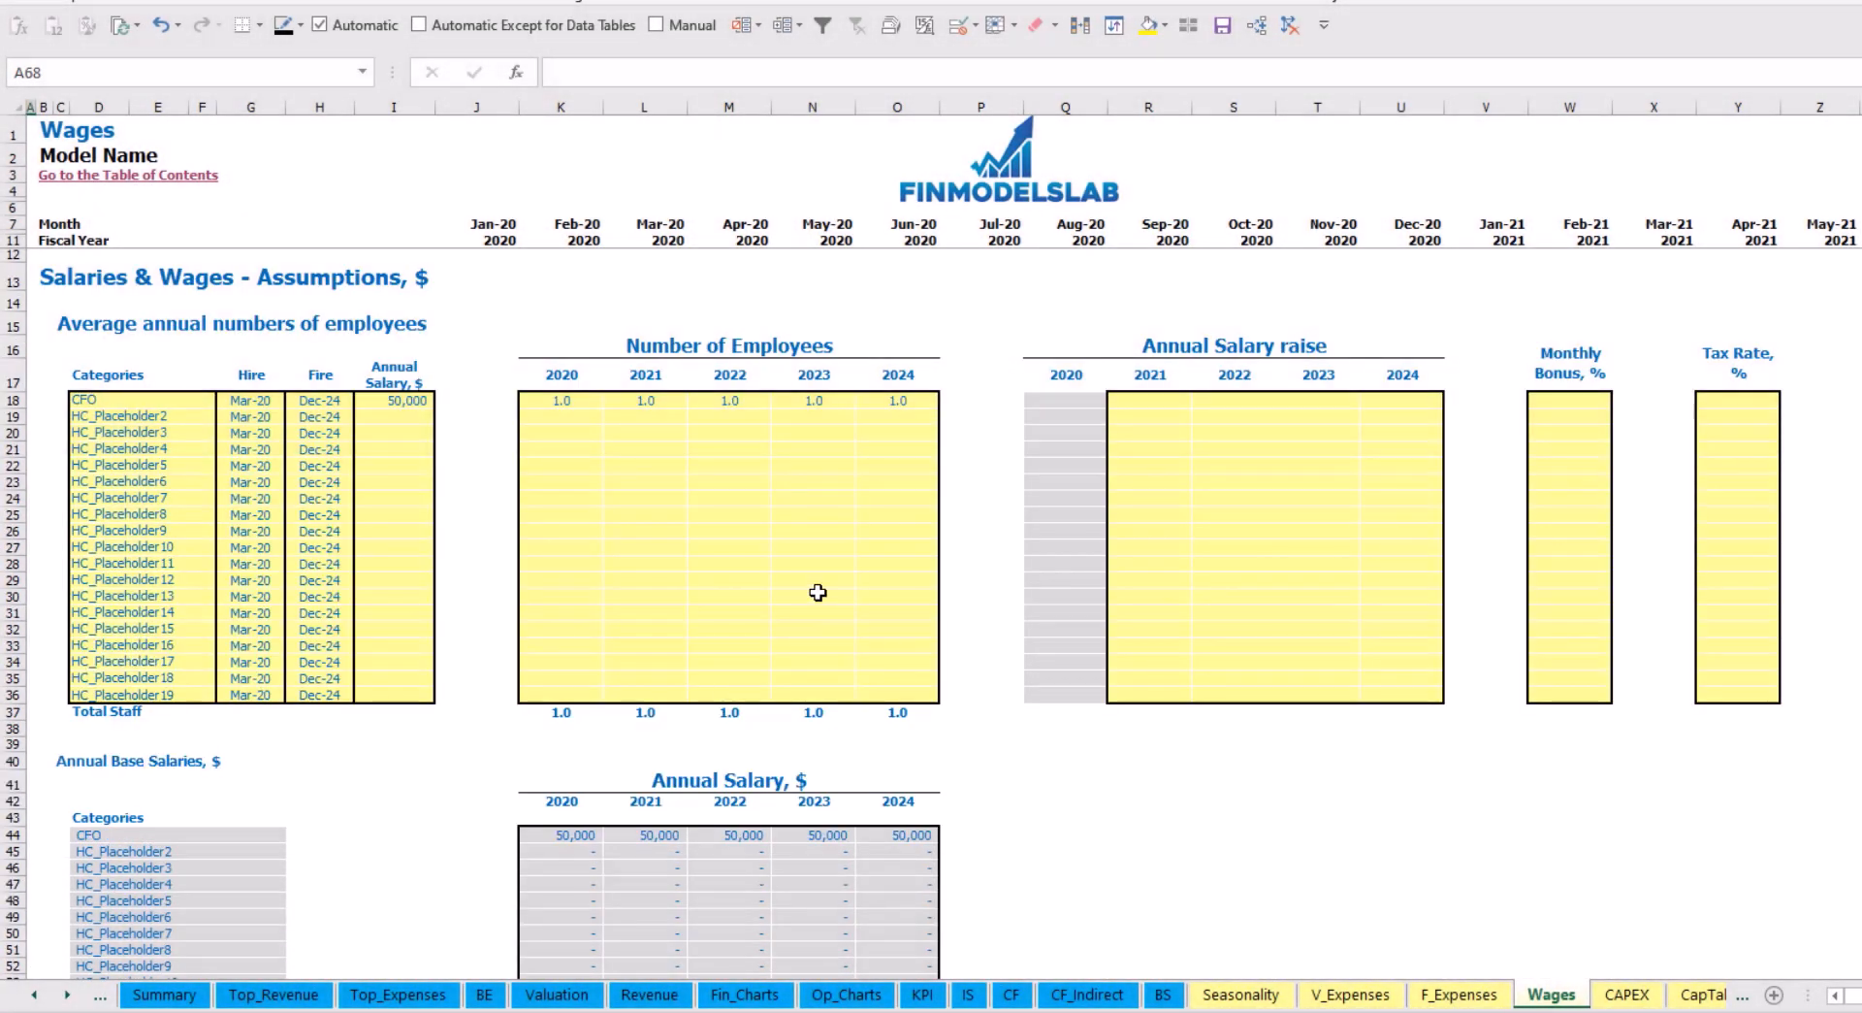
Set the CFO's annual salary raise to 5% for 2021 and copy it to 2022 through 2024
click(1160, 403)
text(5%)
key(Return)
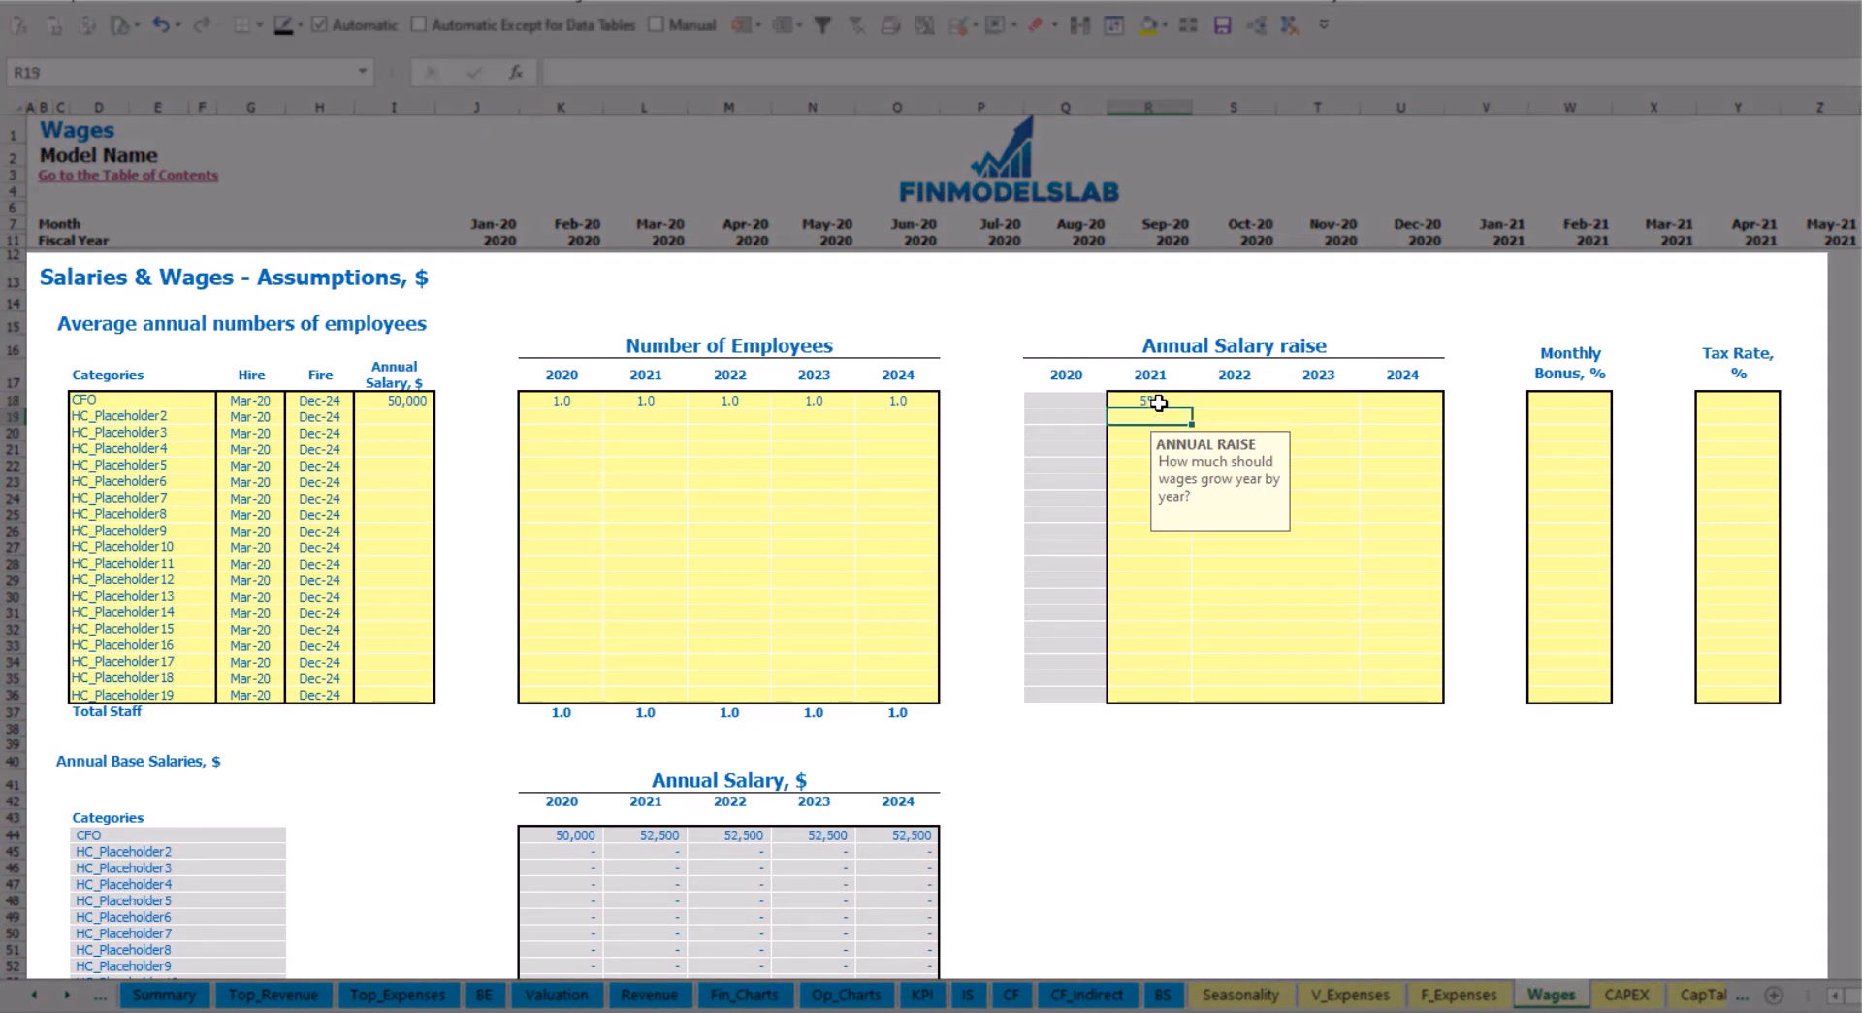
click(1159, 403)
key(ctrl+c)
key(Right)
key(shift+Right)
key(shift+Right)
key(ctrl+v)
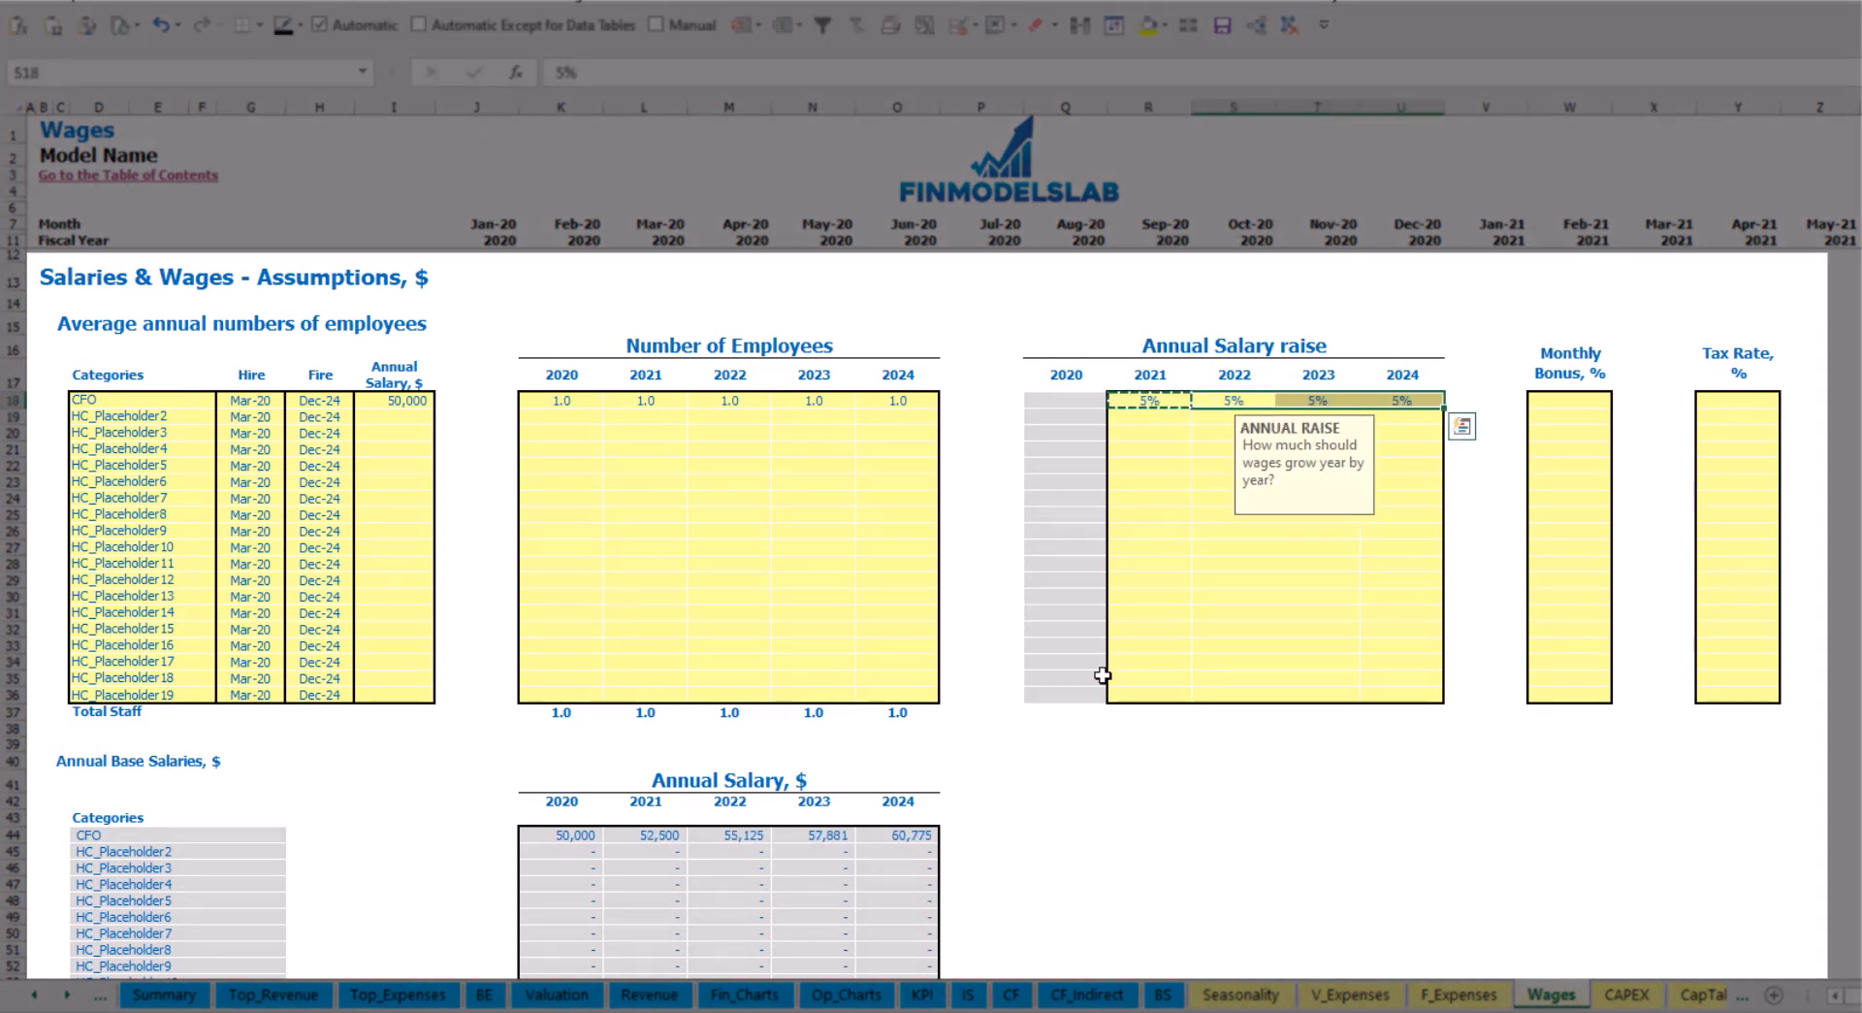
Compare the CFO's annual base salaries for 2020 to 2024 with the starting salary and yearly raises
click(1029, 778)
drag(573, 834, 893, 832)
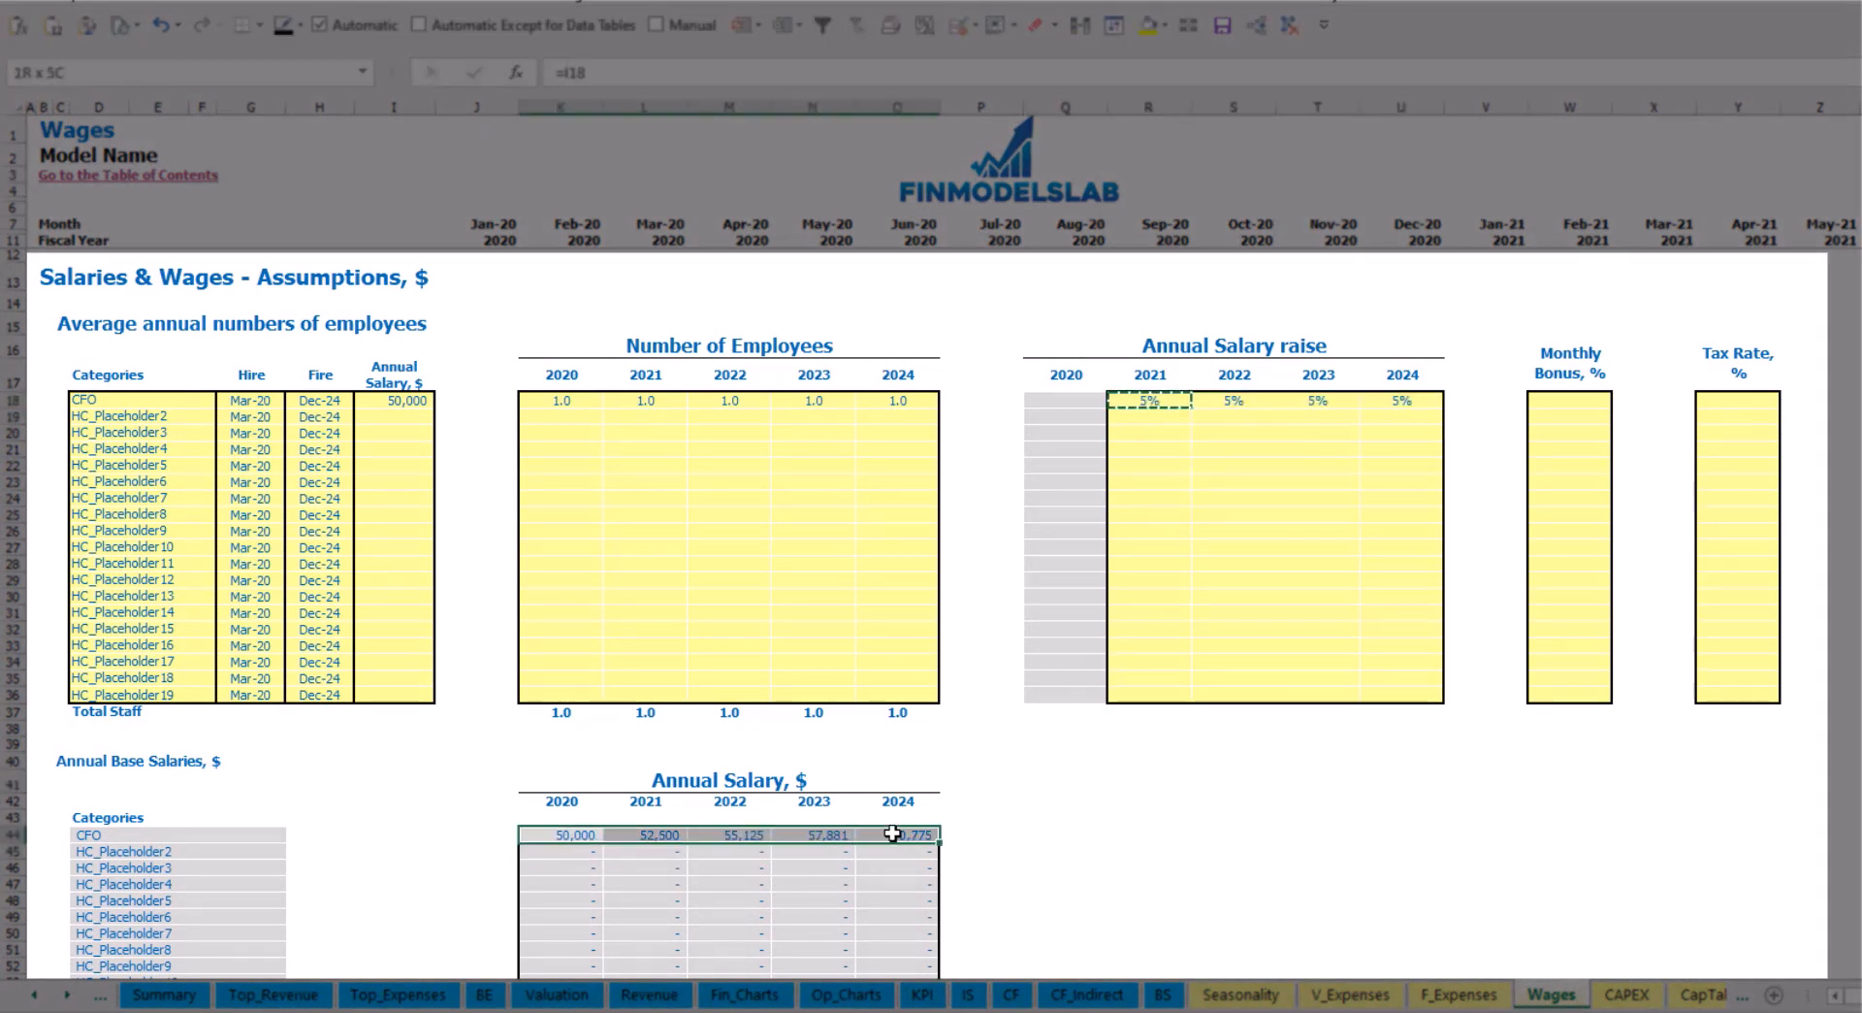
click(660, 852)
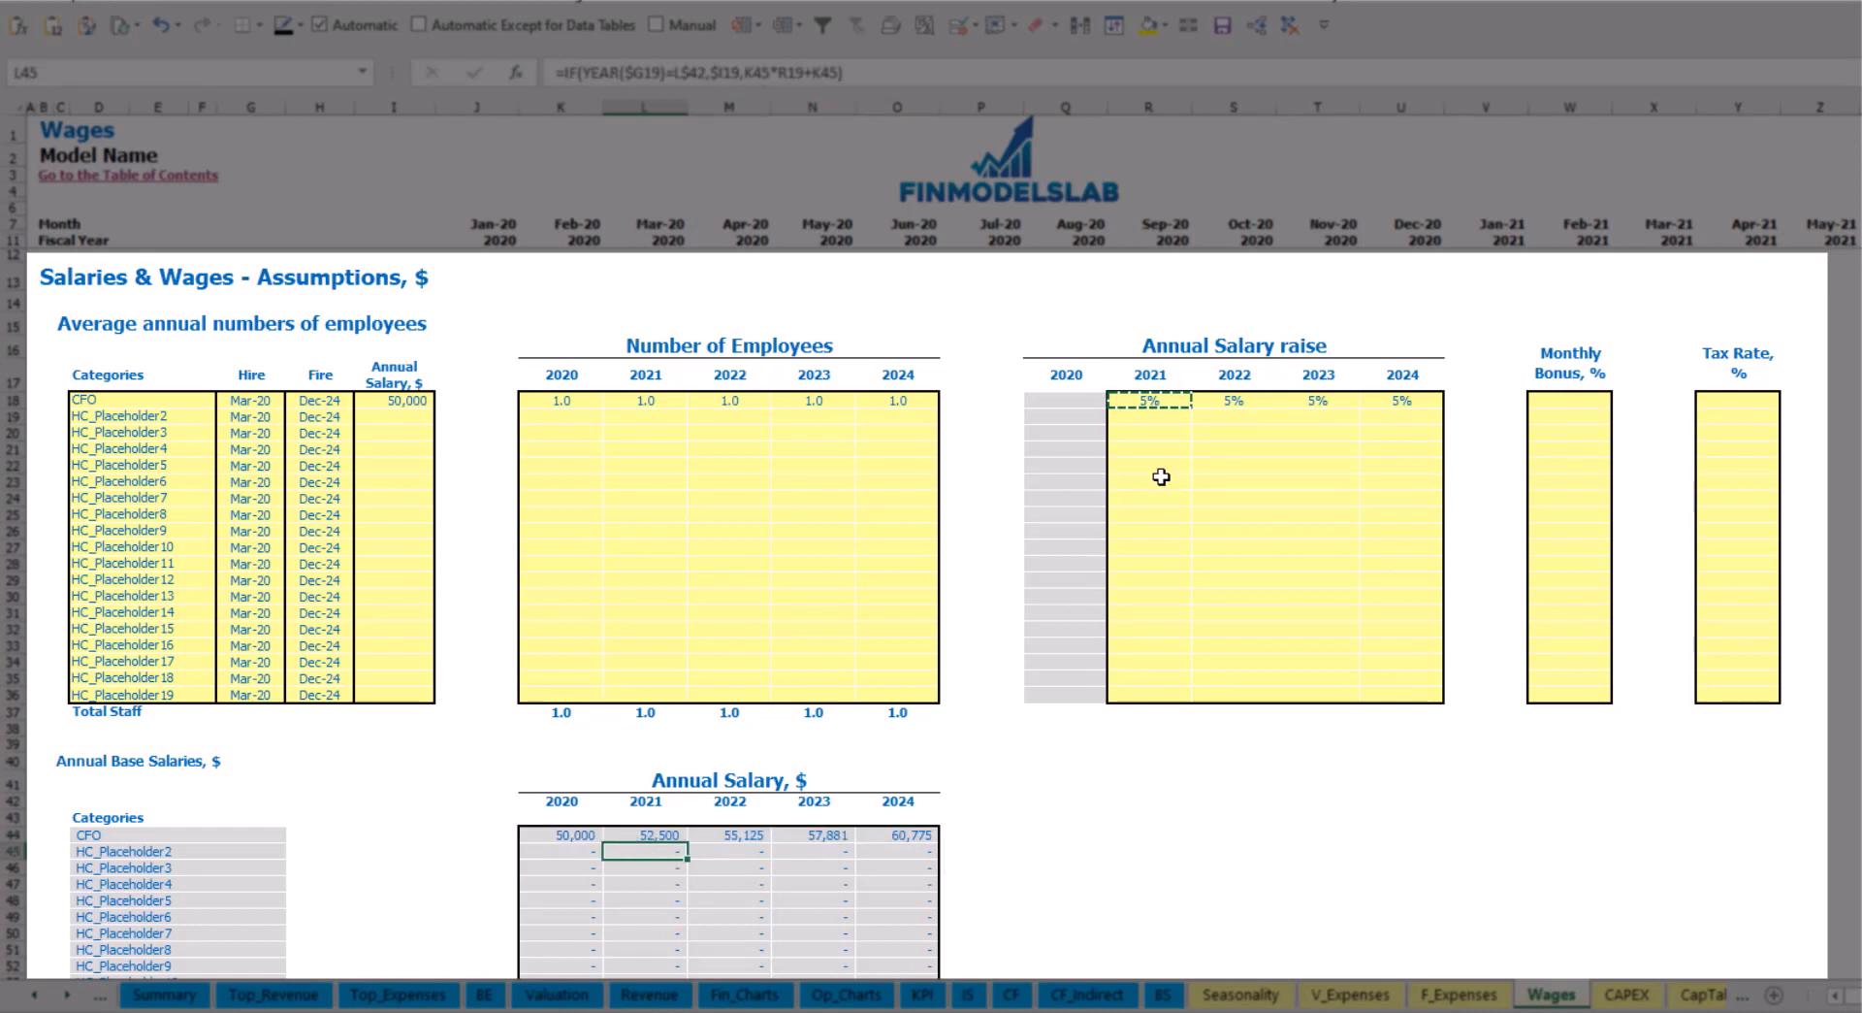
click(407, 408)
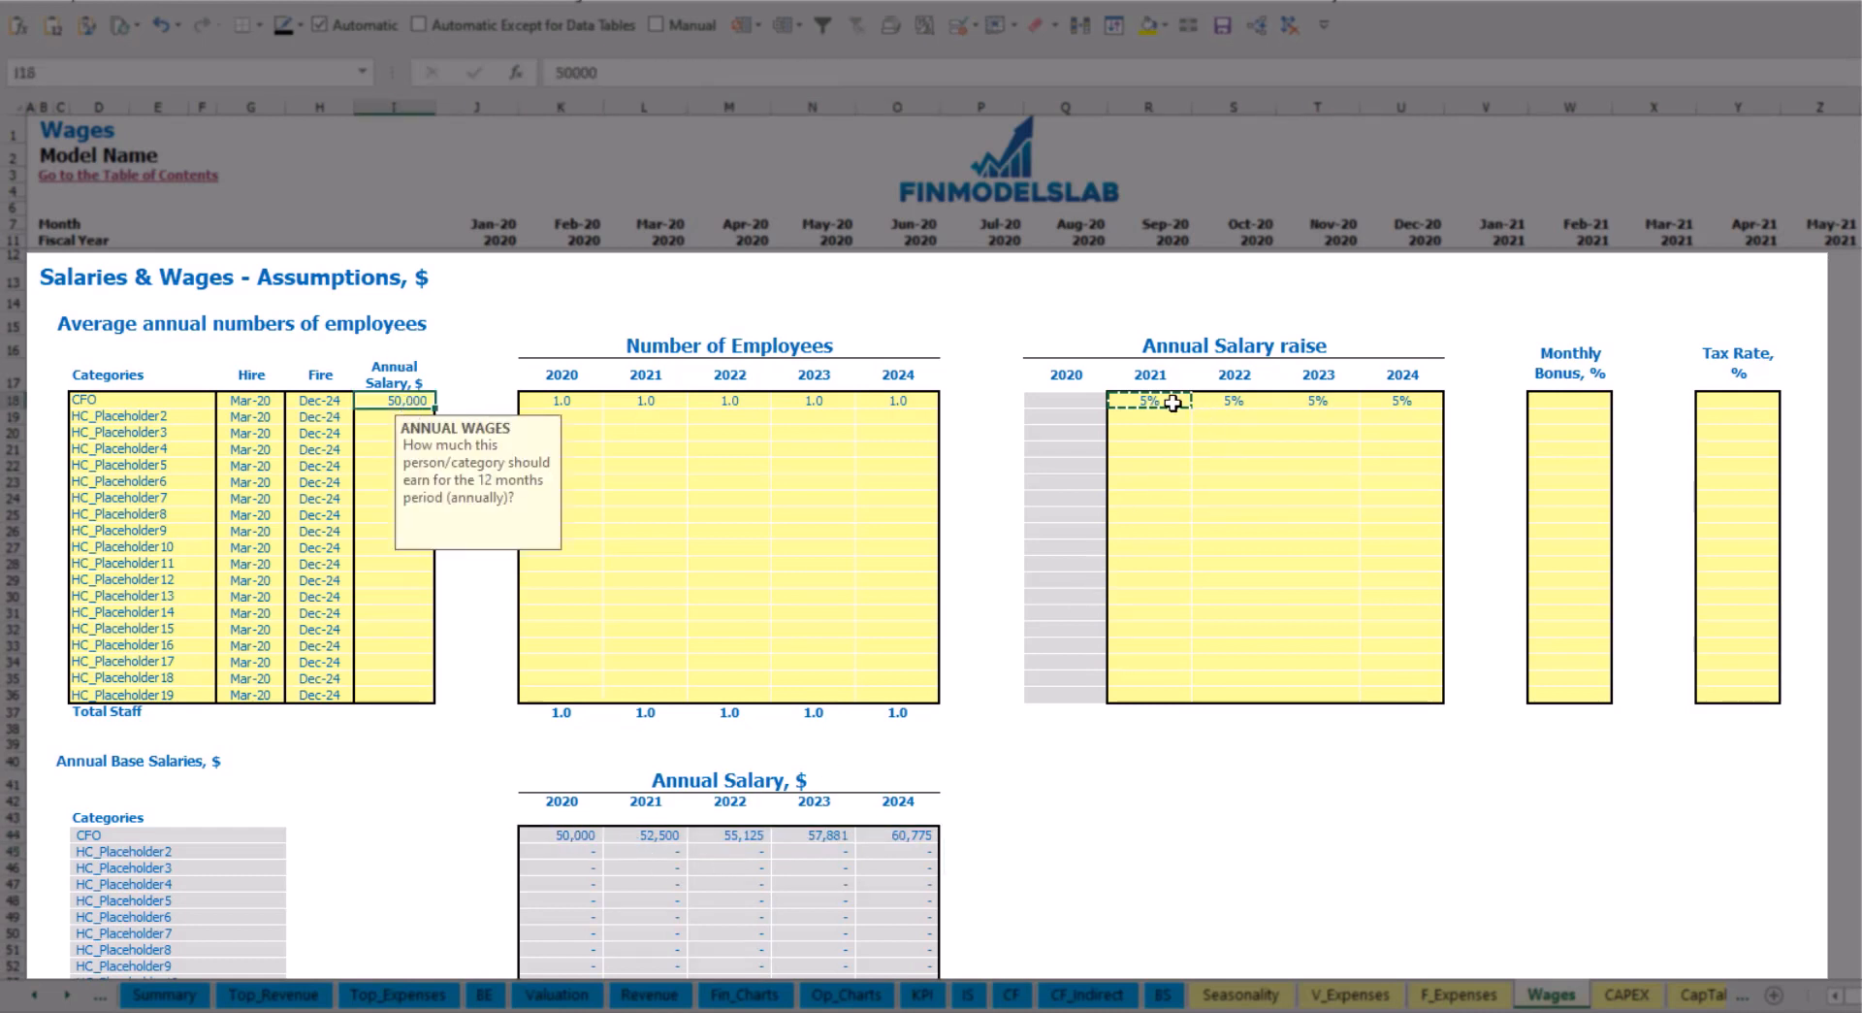
drag(1173, 403, 1397, 403)
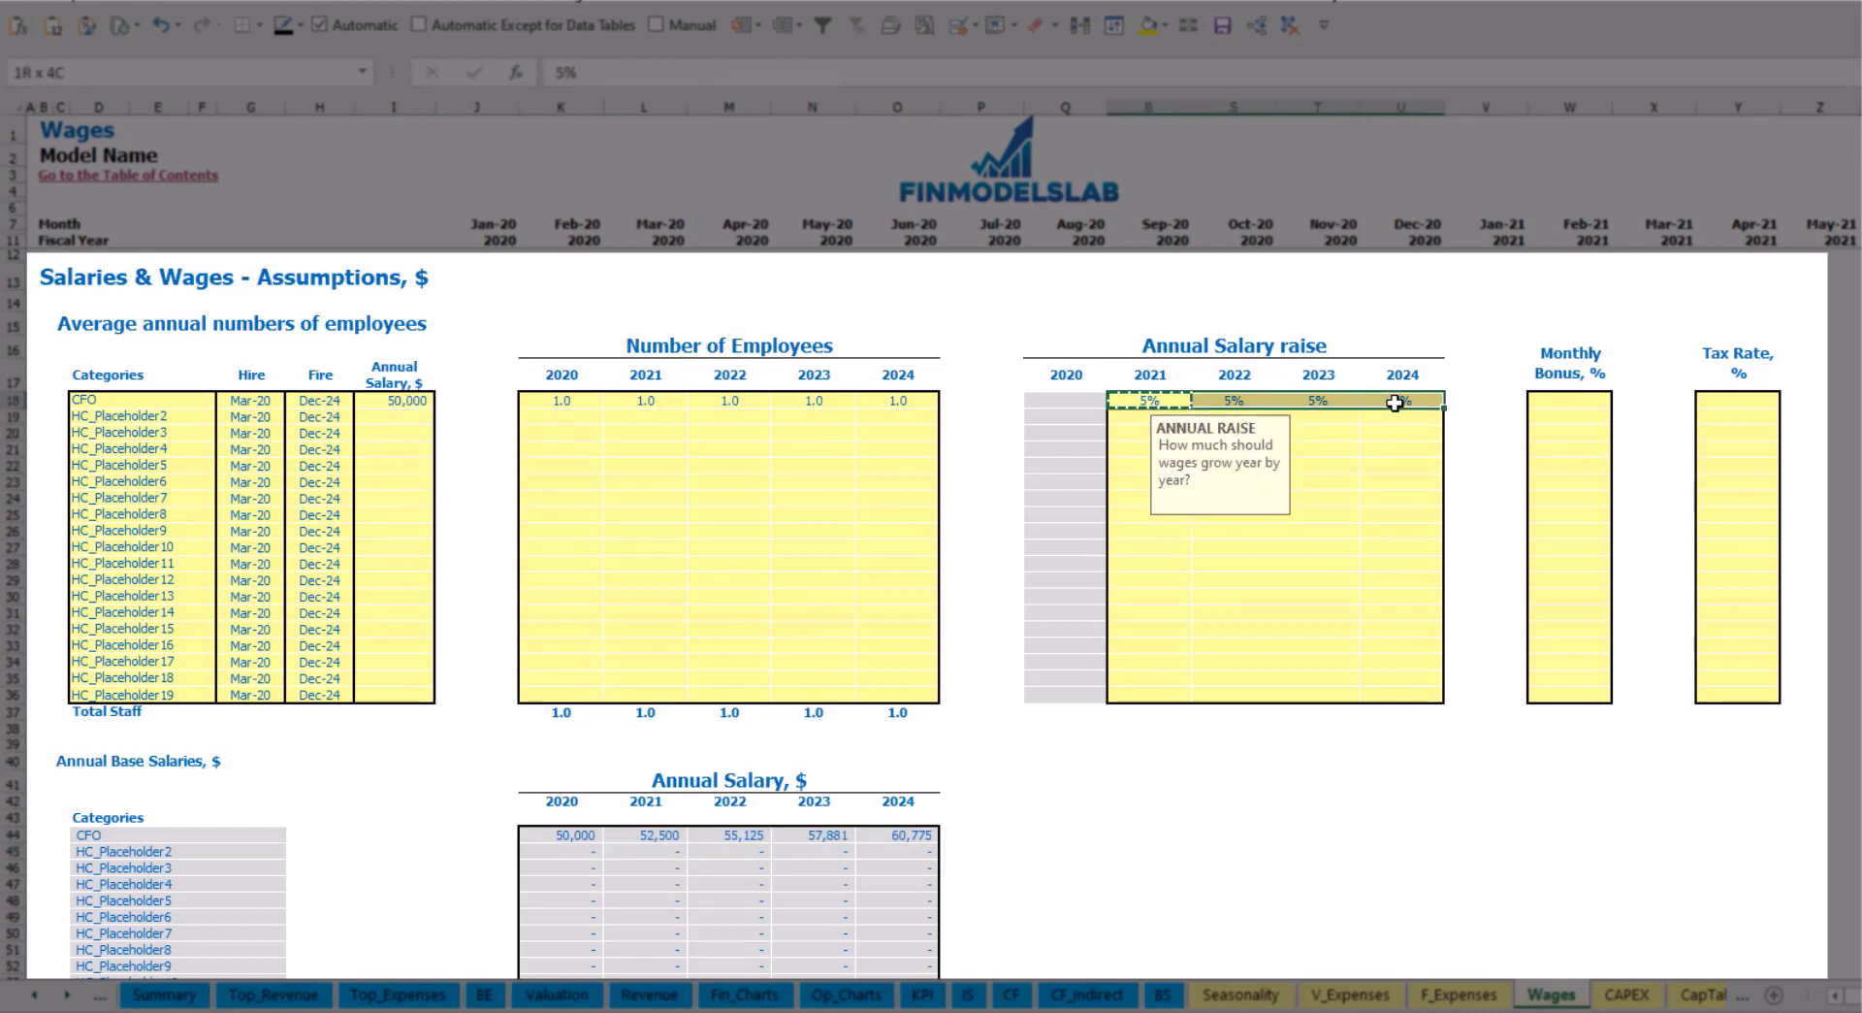
click(643, 835)
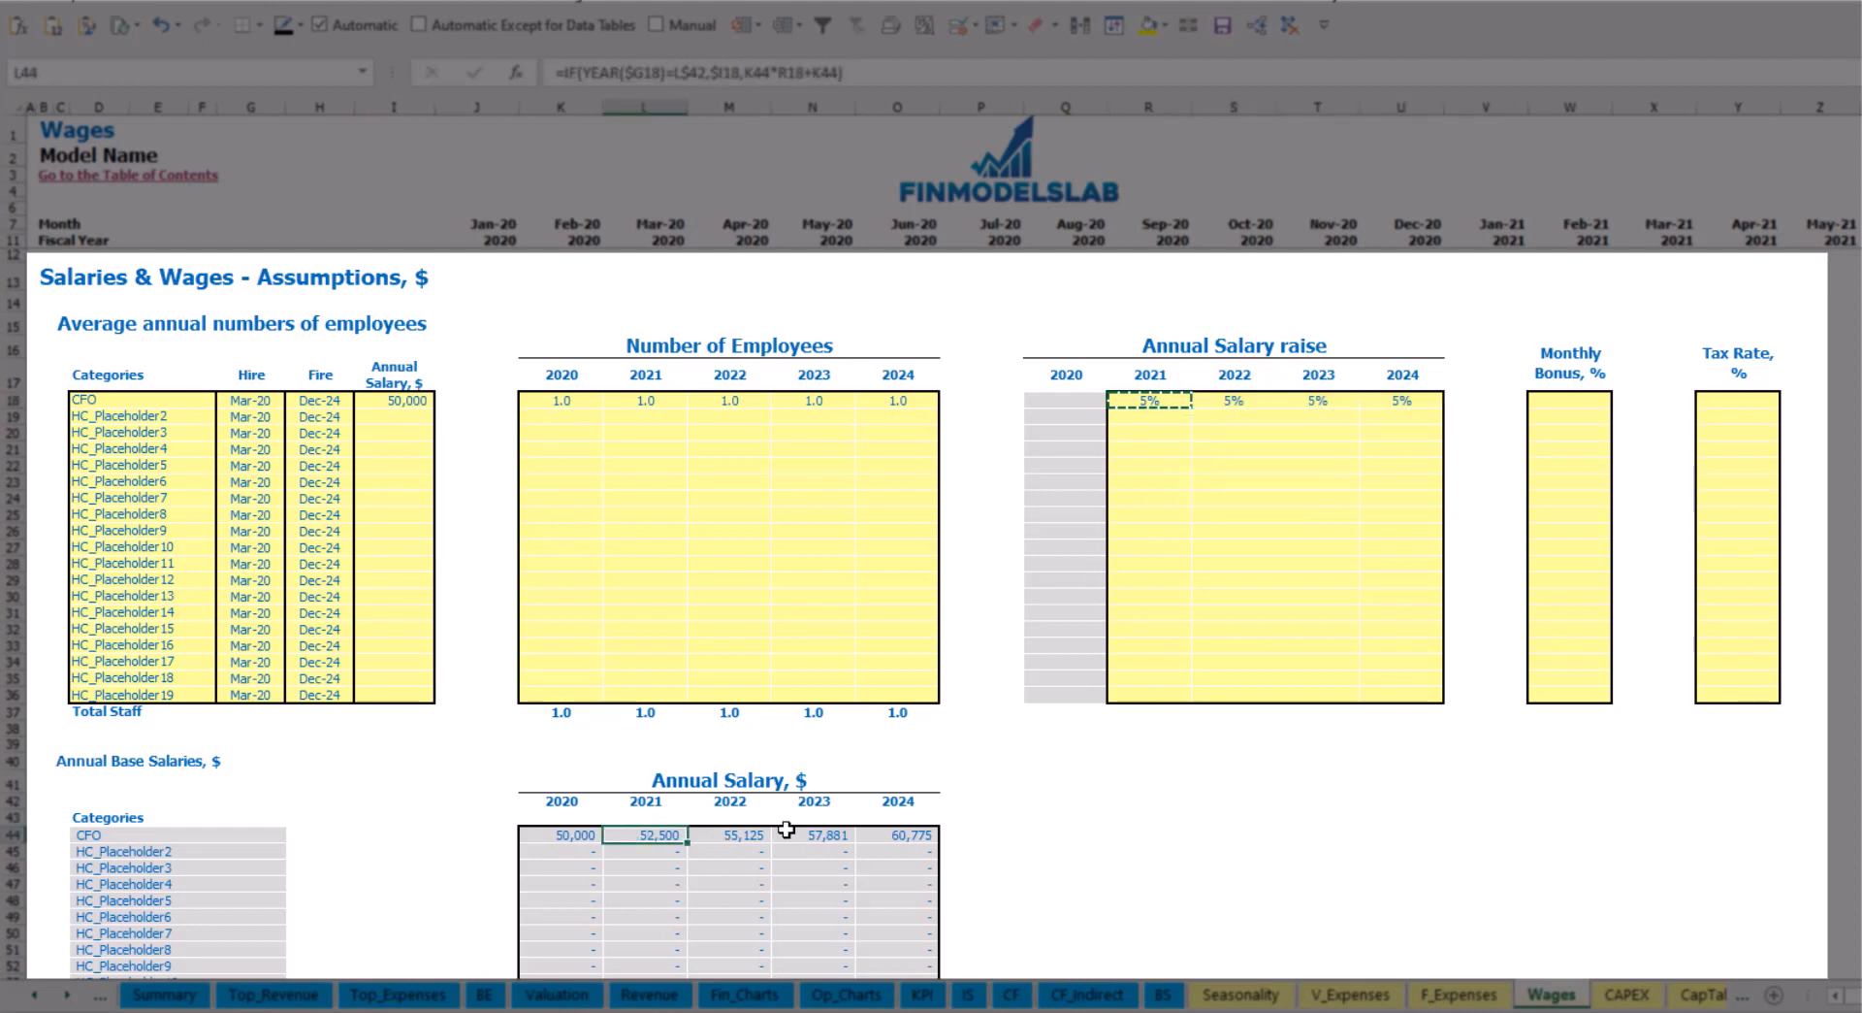
Set the CFO's monthly bonus to 10% and tax rate to 5%
click(1577, 399)
text(10%)
key(Return)
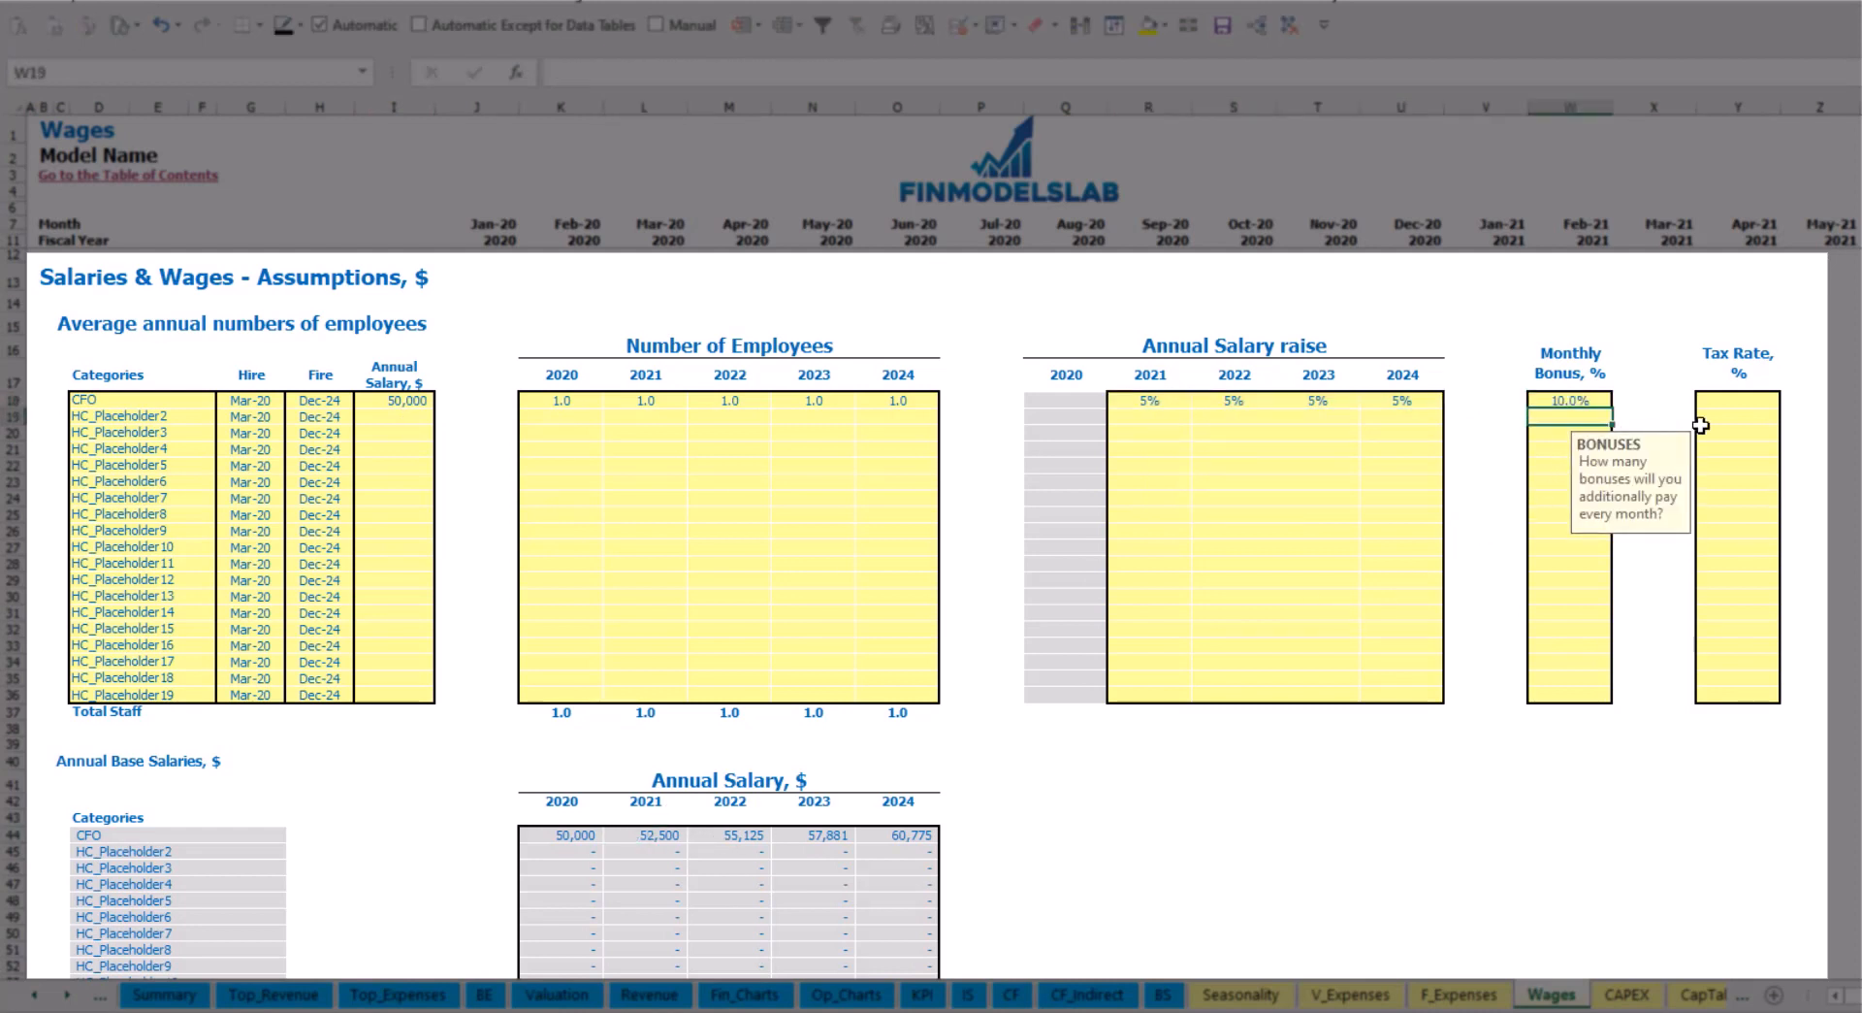
click(1757, 396)
key(Return)
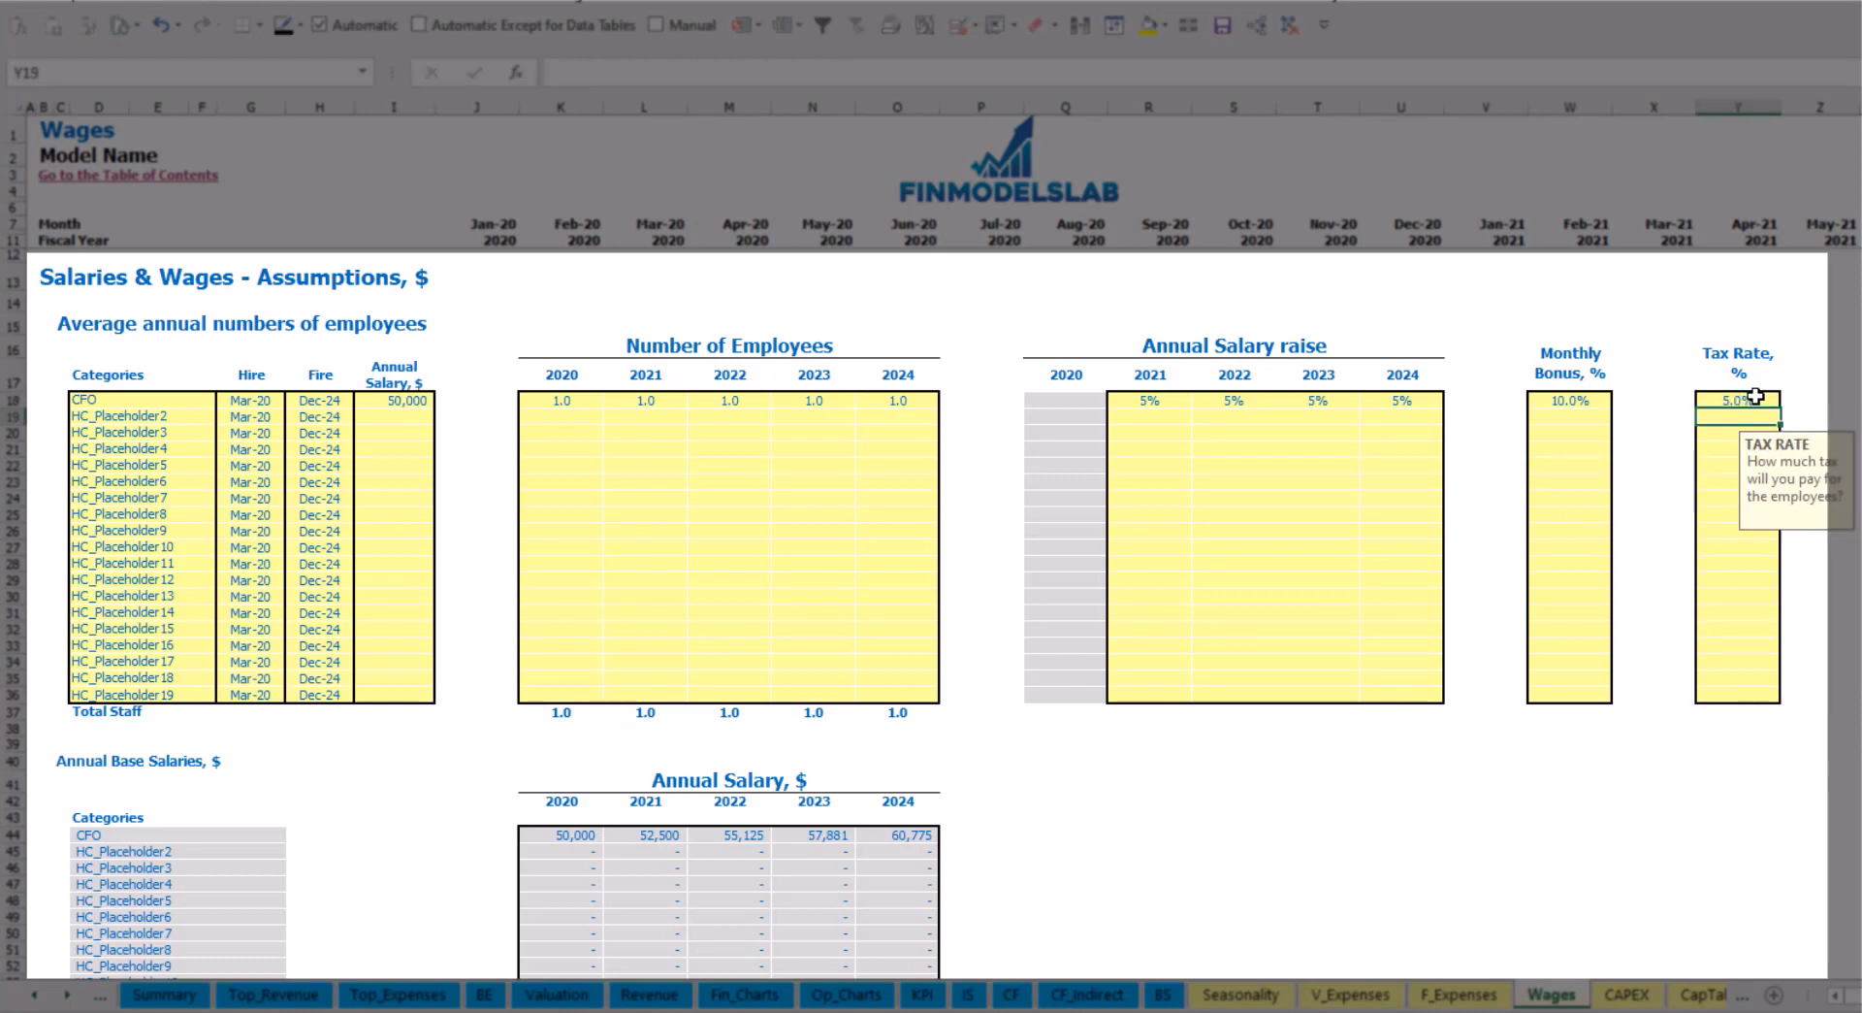
Examine the CFO's Mar-20 entry and formula in the Monthly Base Salaries section
scroll(731, 611, down, 10)
scroll(732, 614, down, 7)
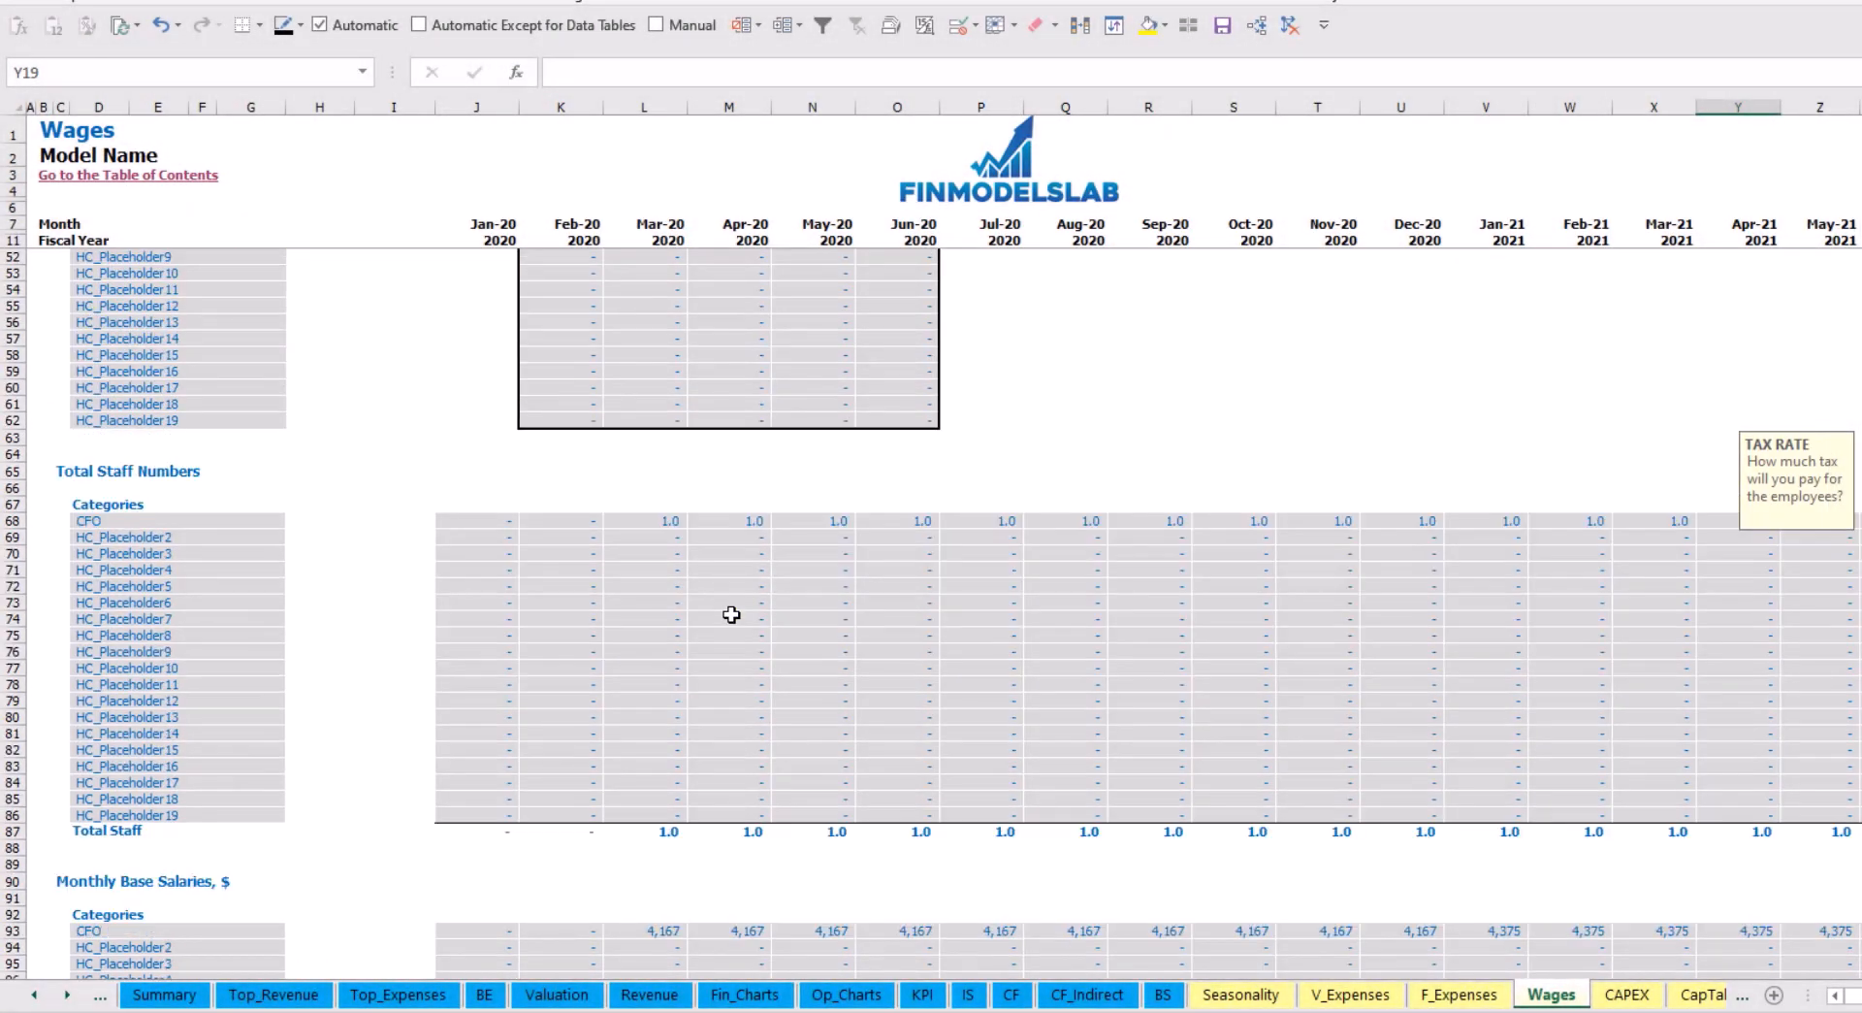
scroll(5, 779, down, 3)
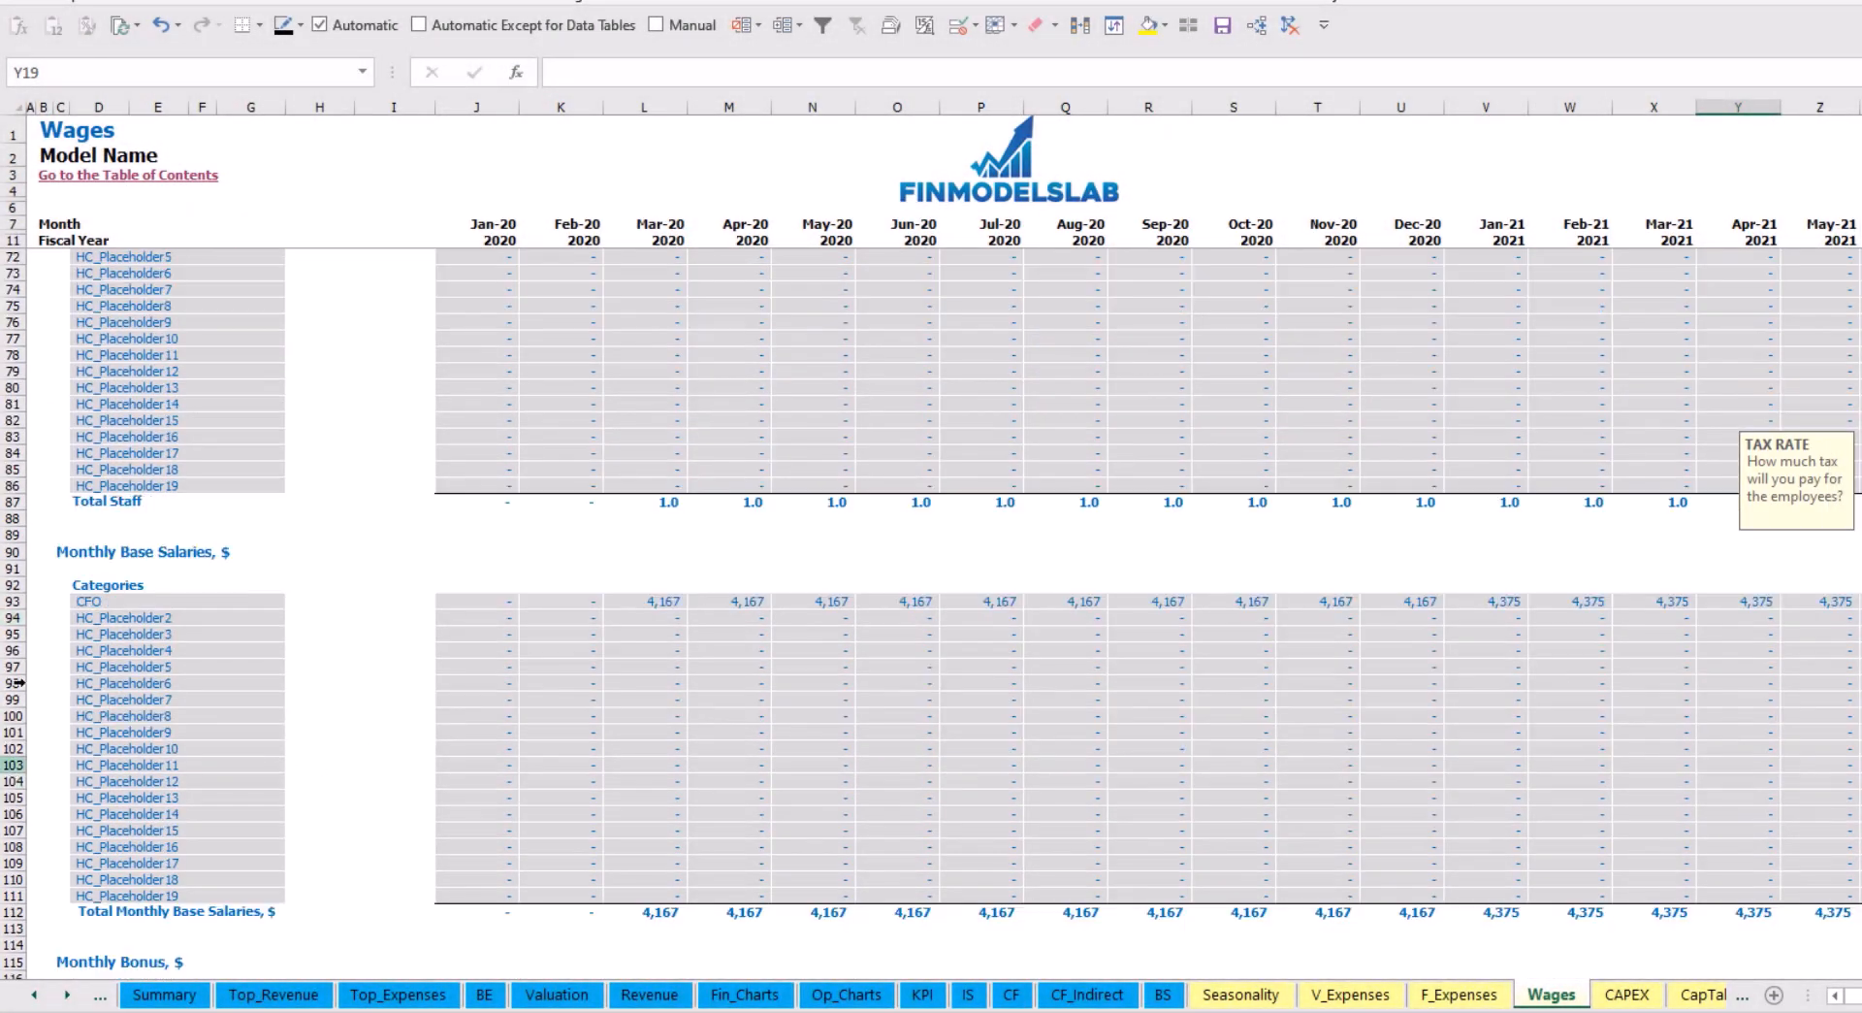
click(5, 601)
click(668, 603)
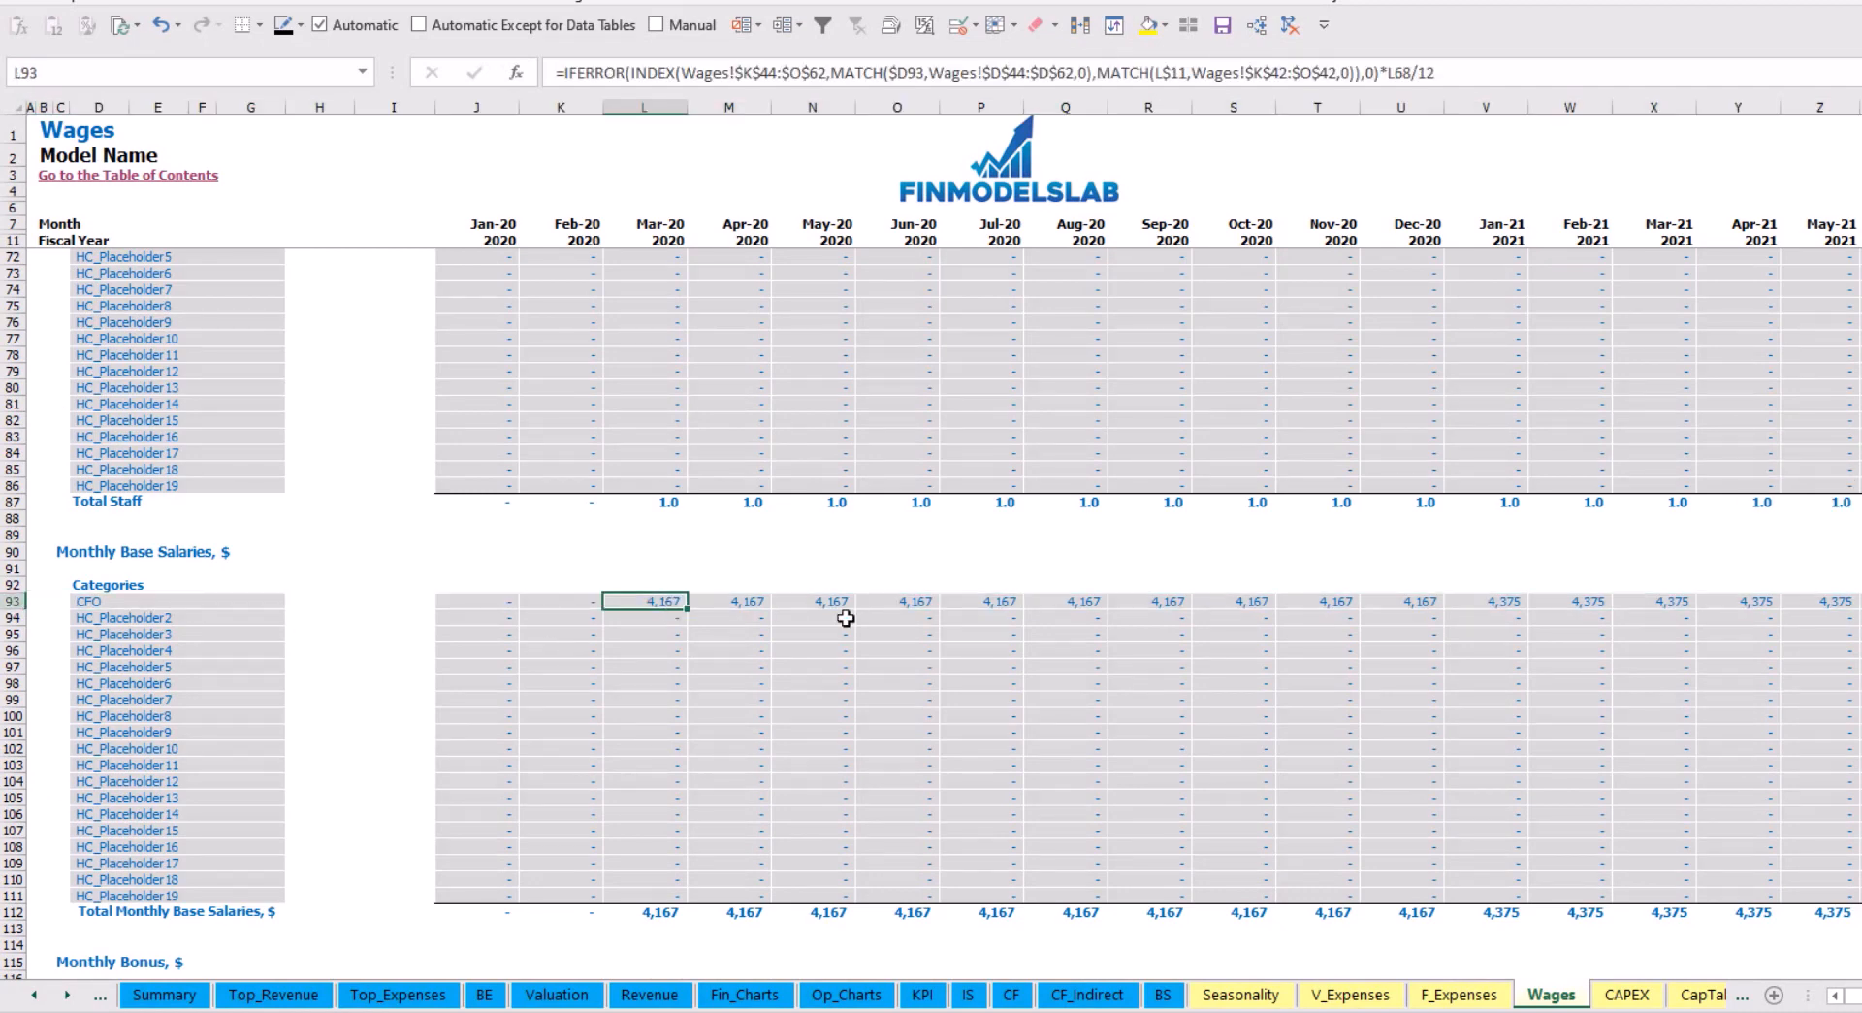
Examine the CFO's entries in the Monthly Bonus and Monthly Base Taxes sections, including the Mar-20 bonus formula
scroll(242, 714, down, 7)
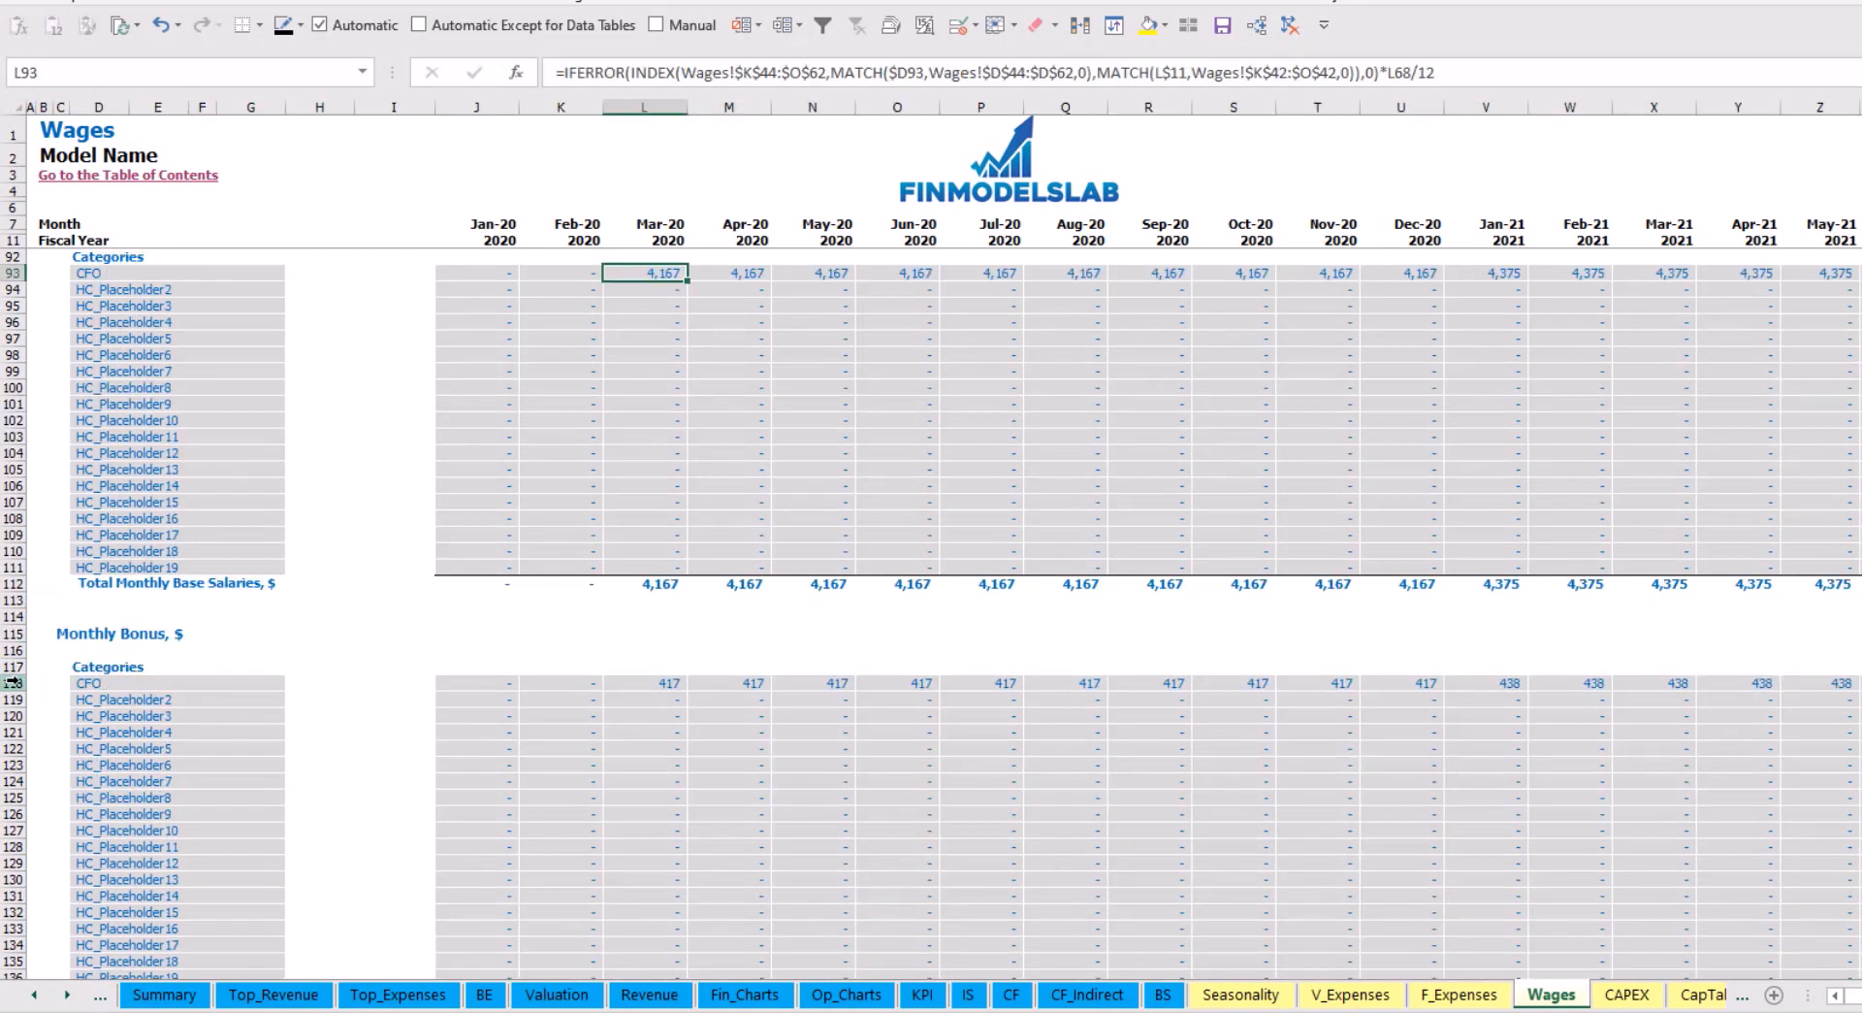
click(13, 683)
click(669, 683)
scroll(142, 718, down, 7)
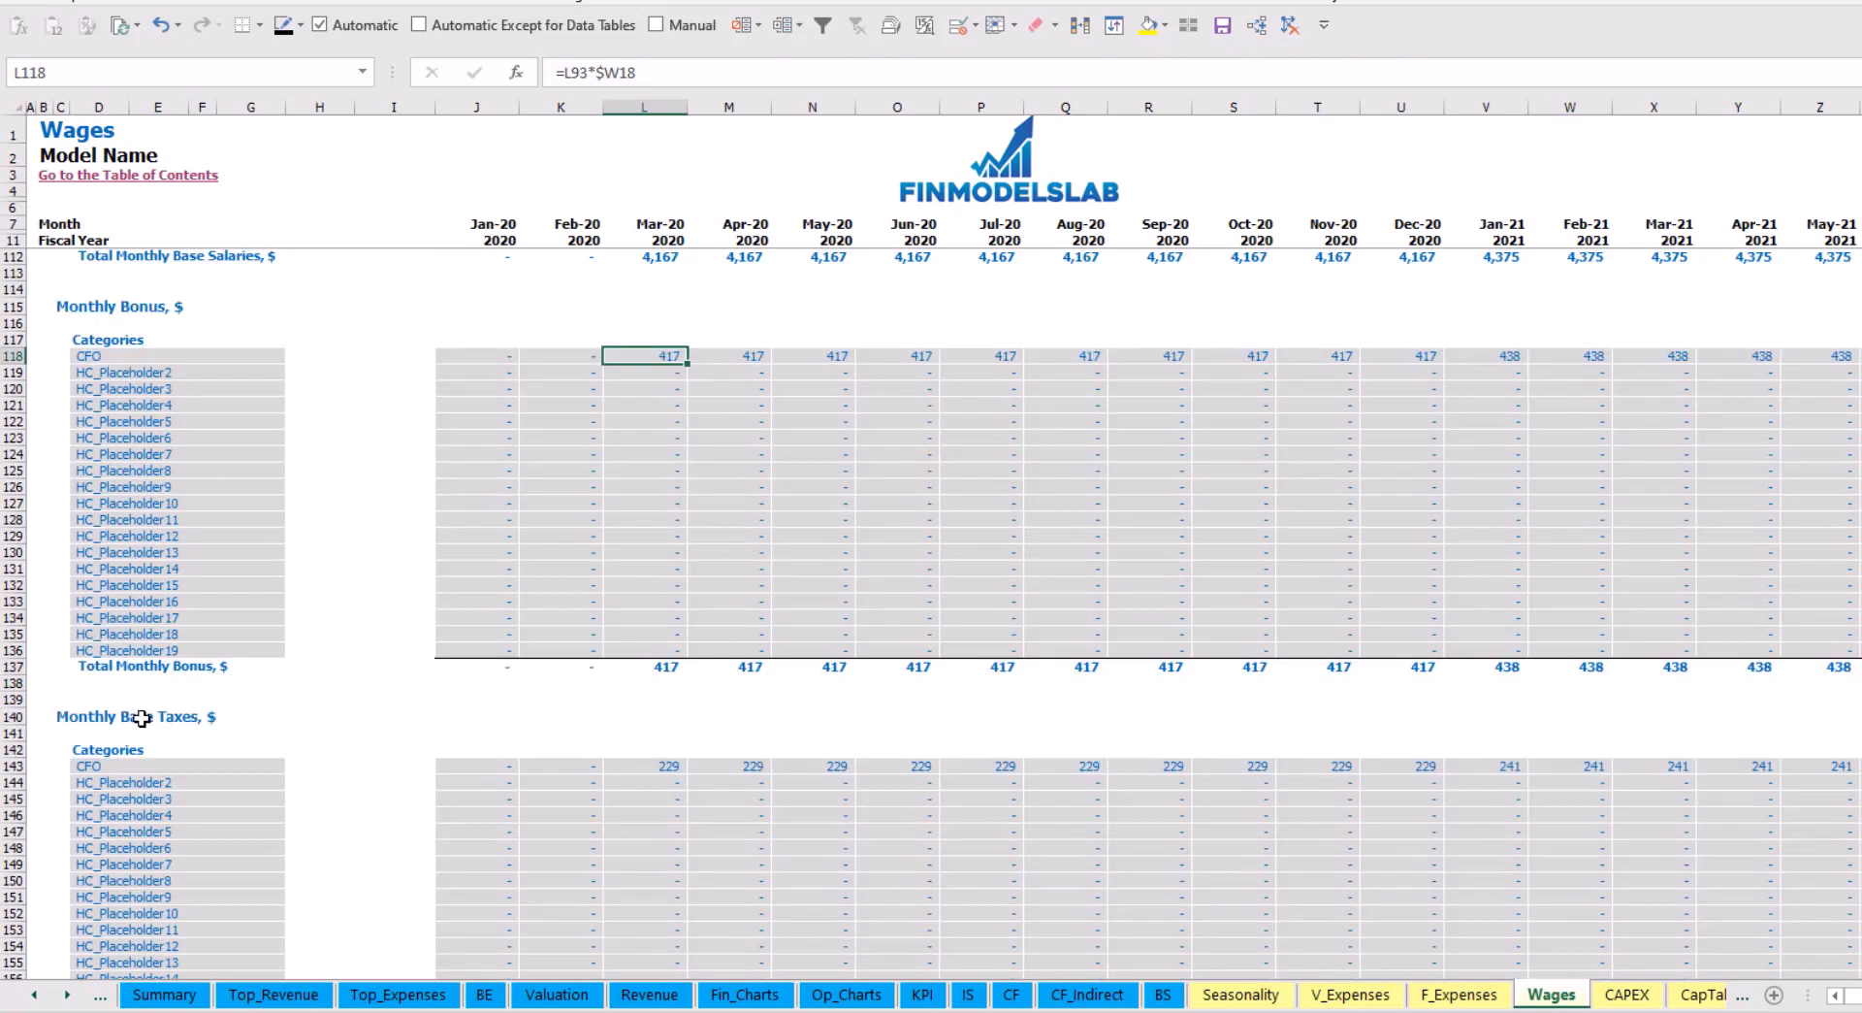
click(15, 766)
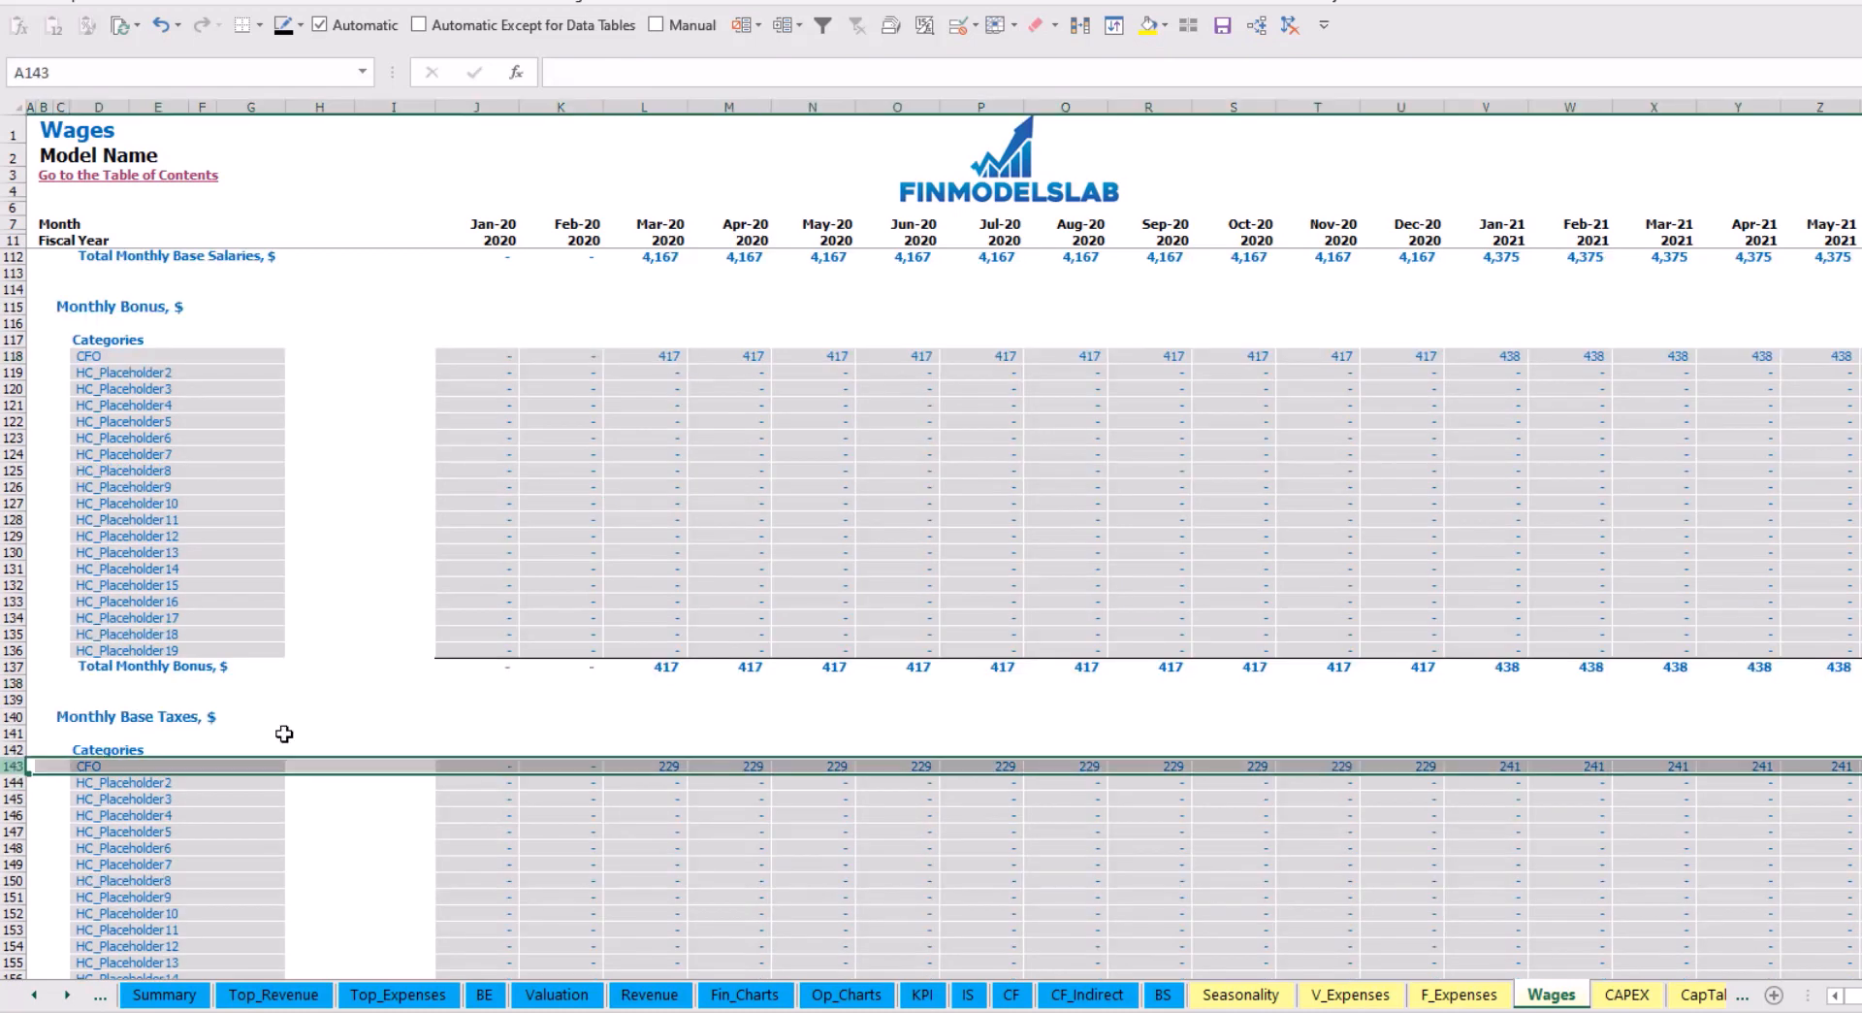
Rename the second staff category, HC_Placeholder2, as Admin HC in the salaries and wages assumptions
scroll(793, 730, up, 20)
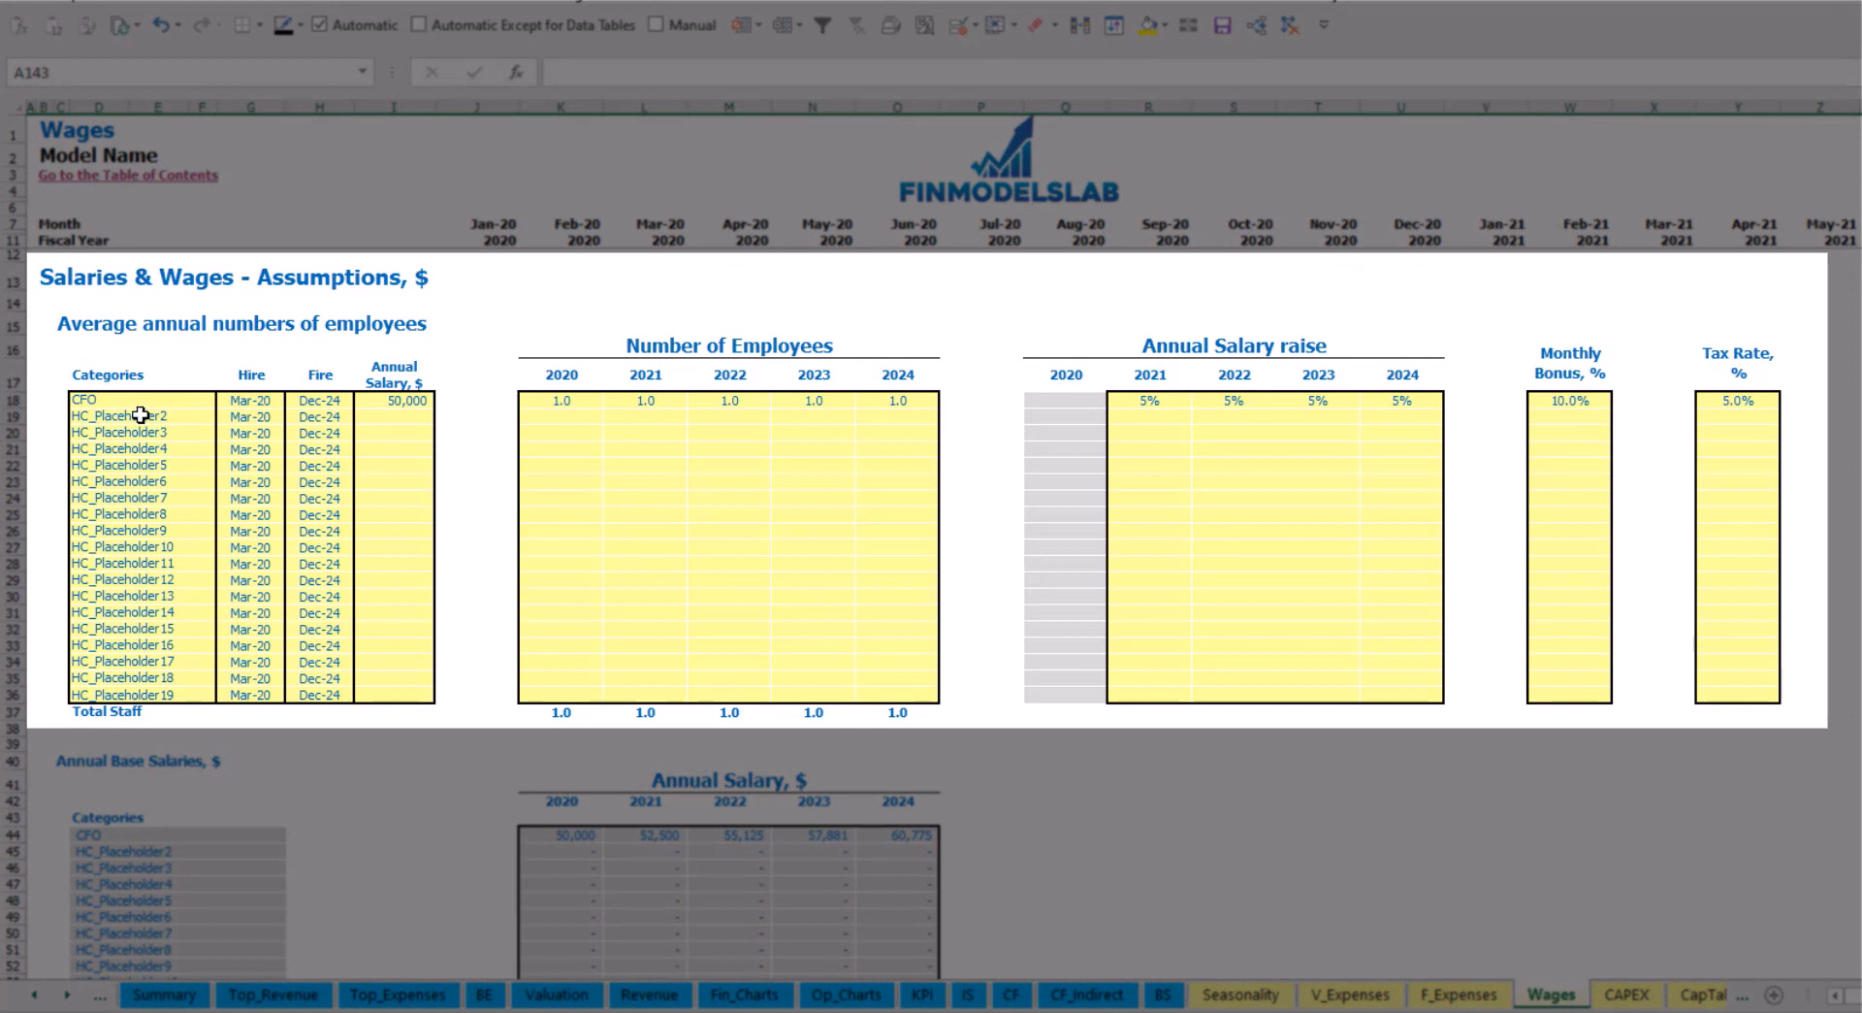
click(141, 415)
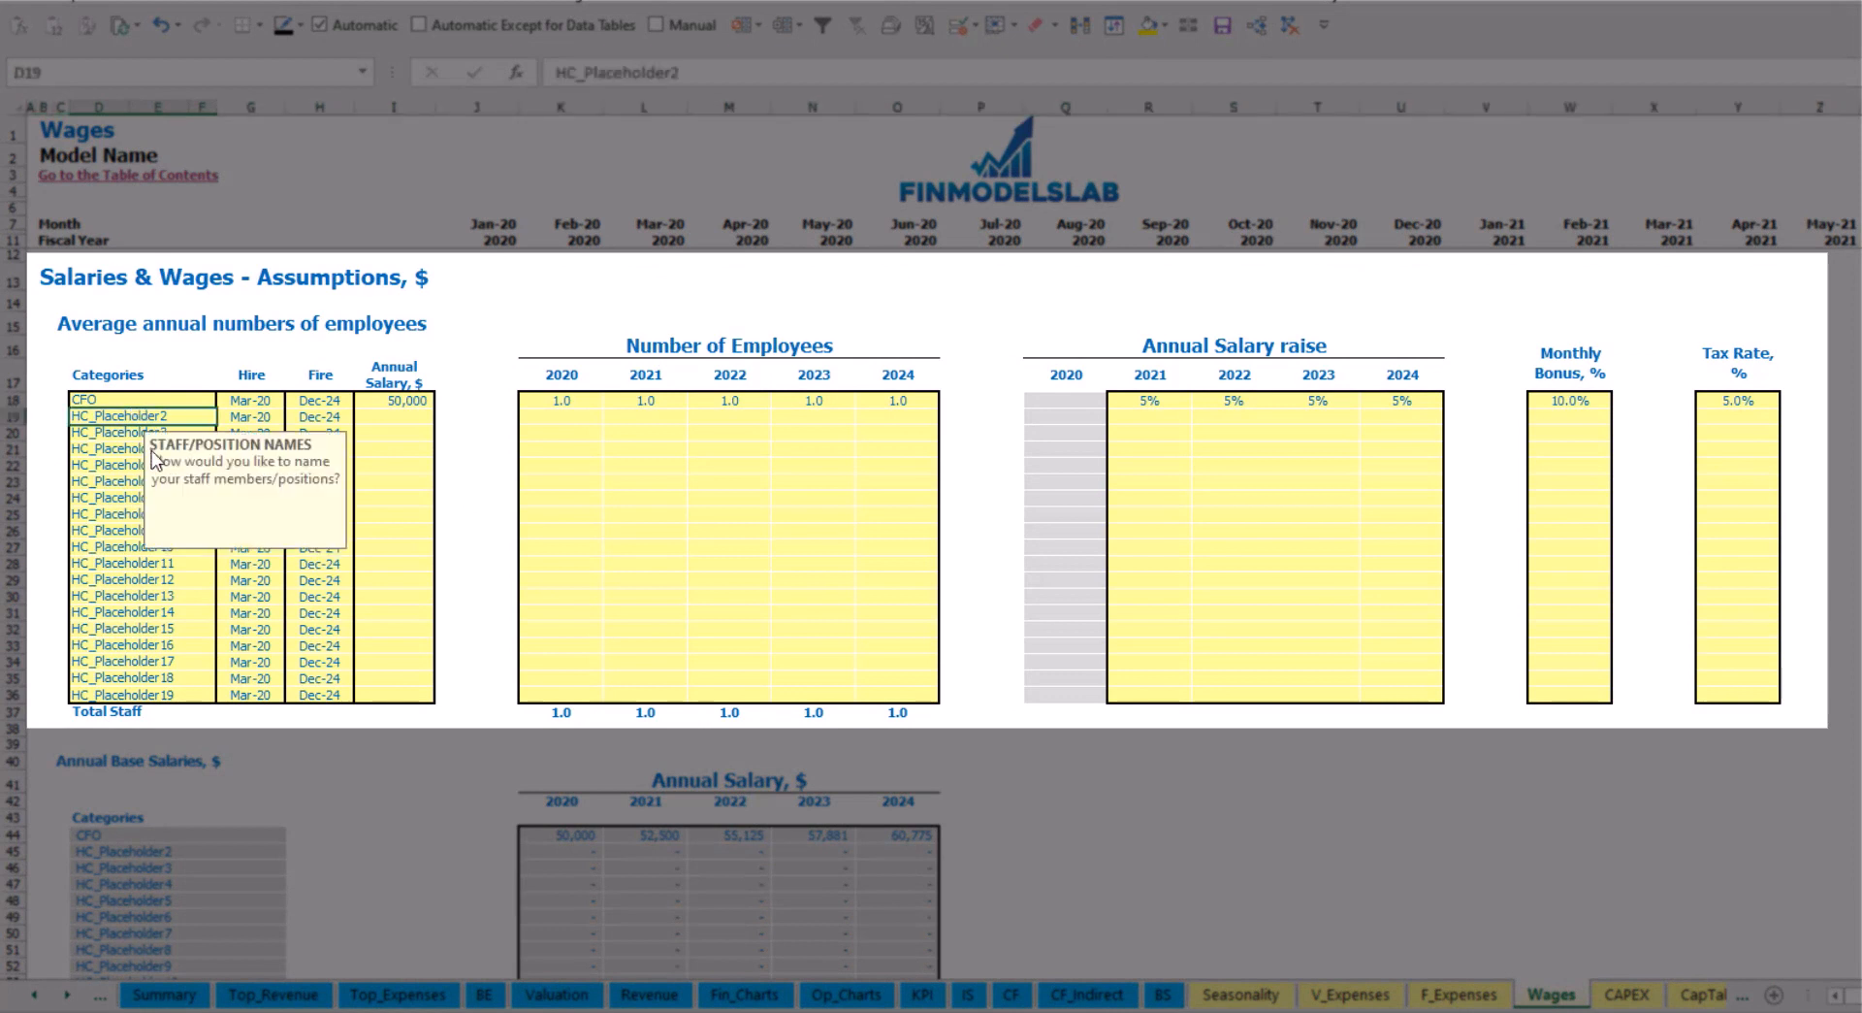
text(Admin HC)
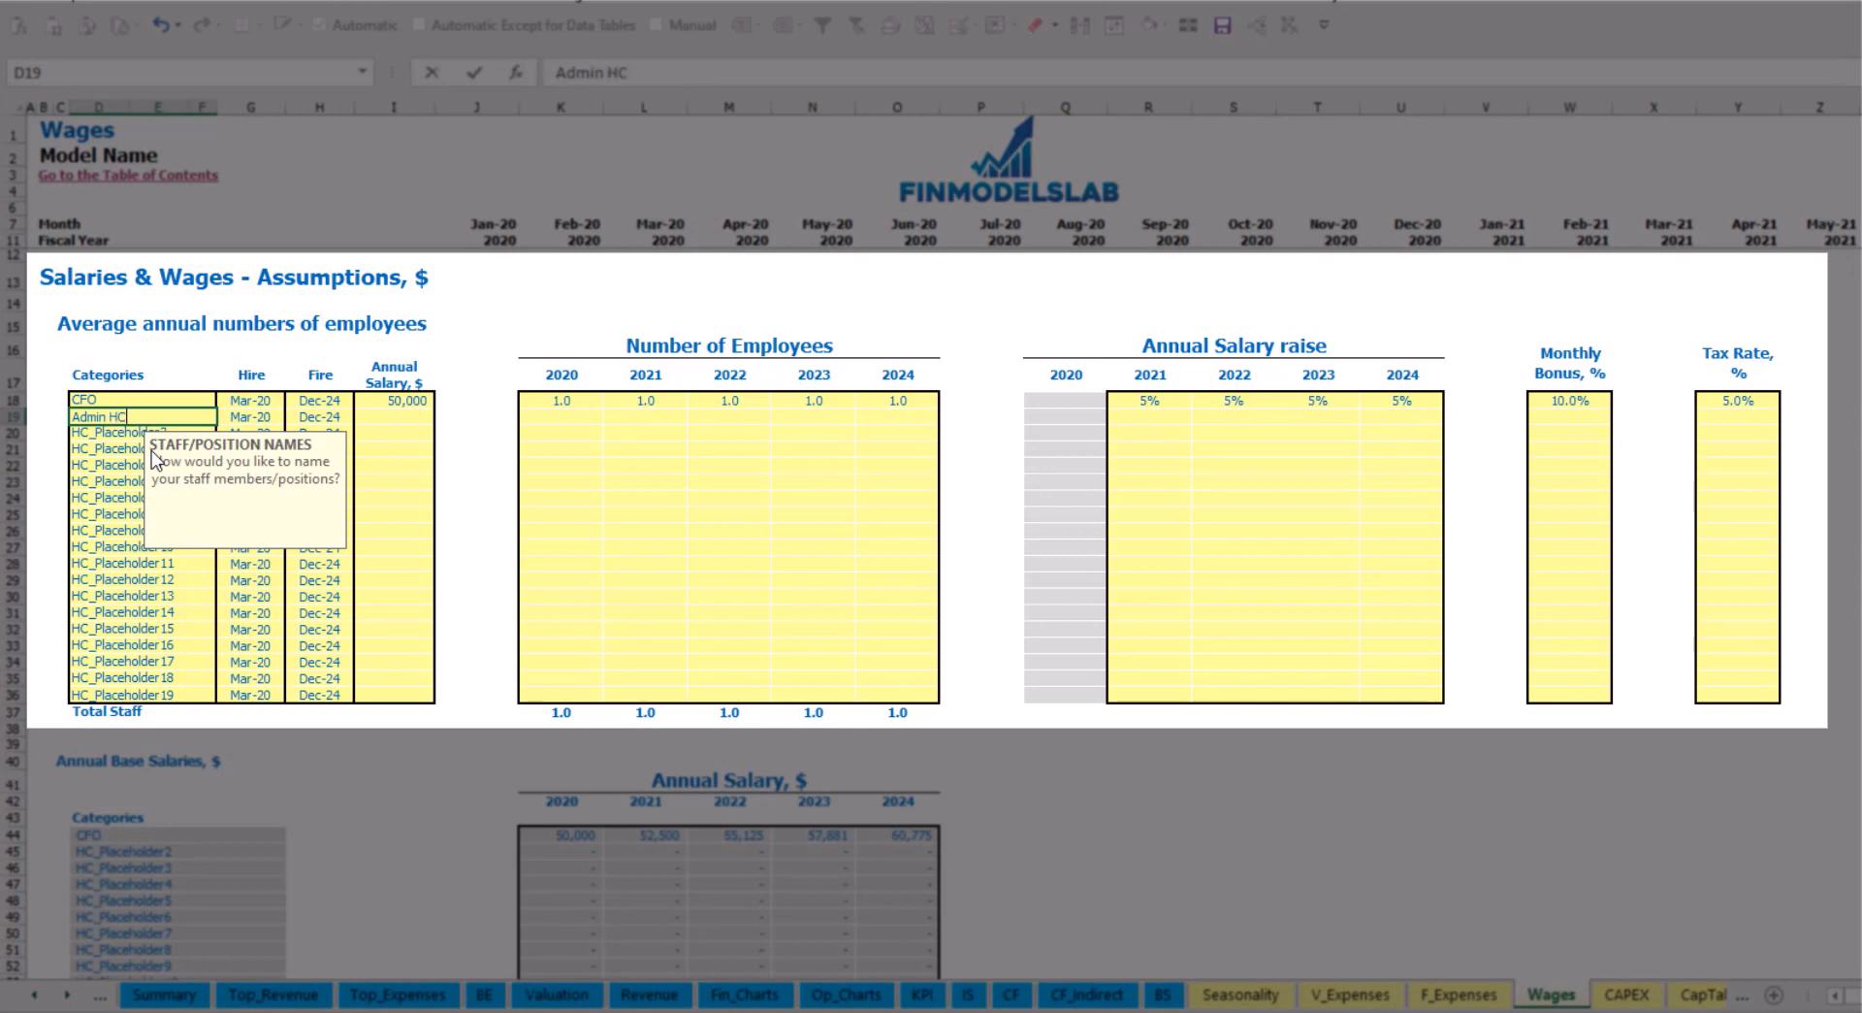
key(Return)
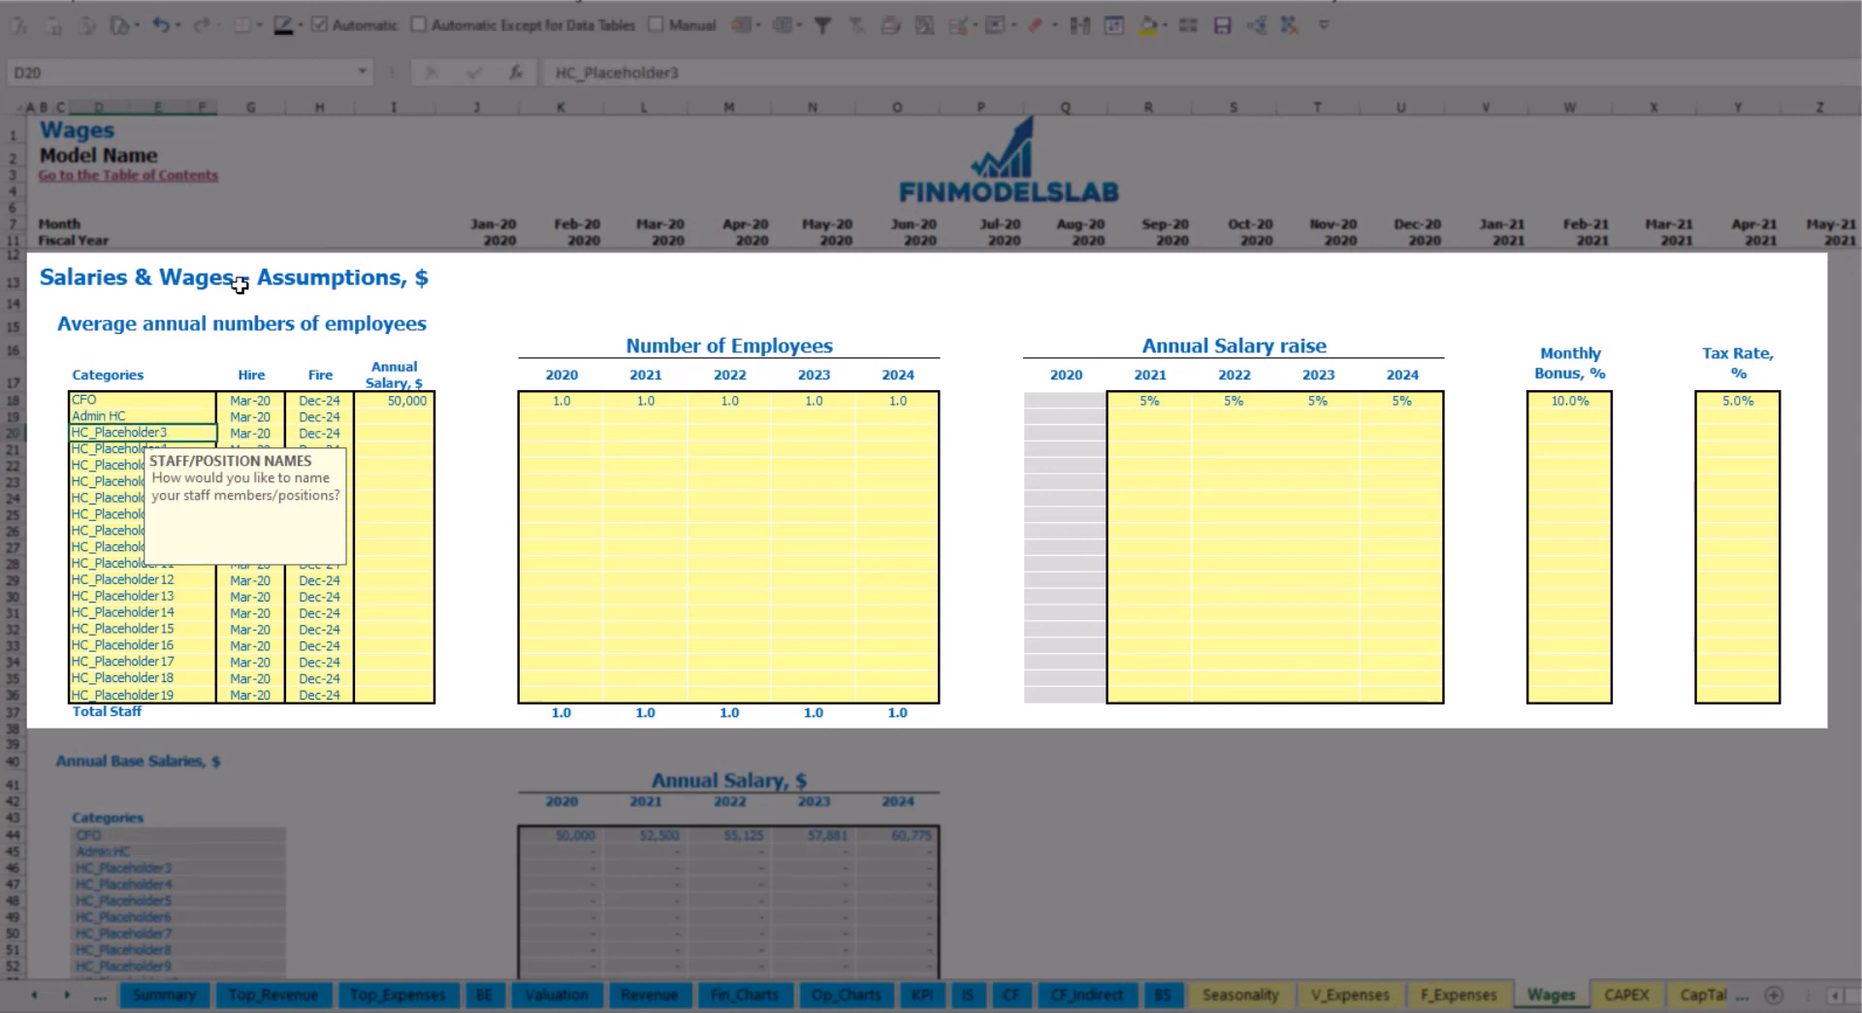
Set Admin HC's hire date to Apr-20 and its annual salary to 30,000
click(265, 417)
click(293, 416)
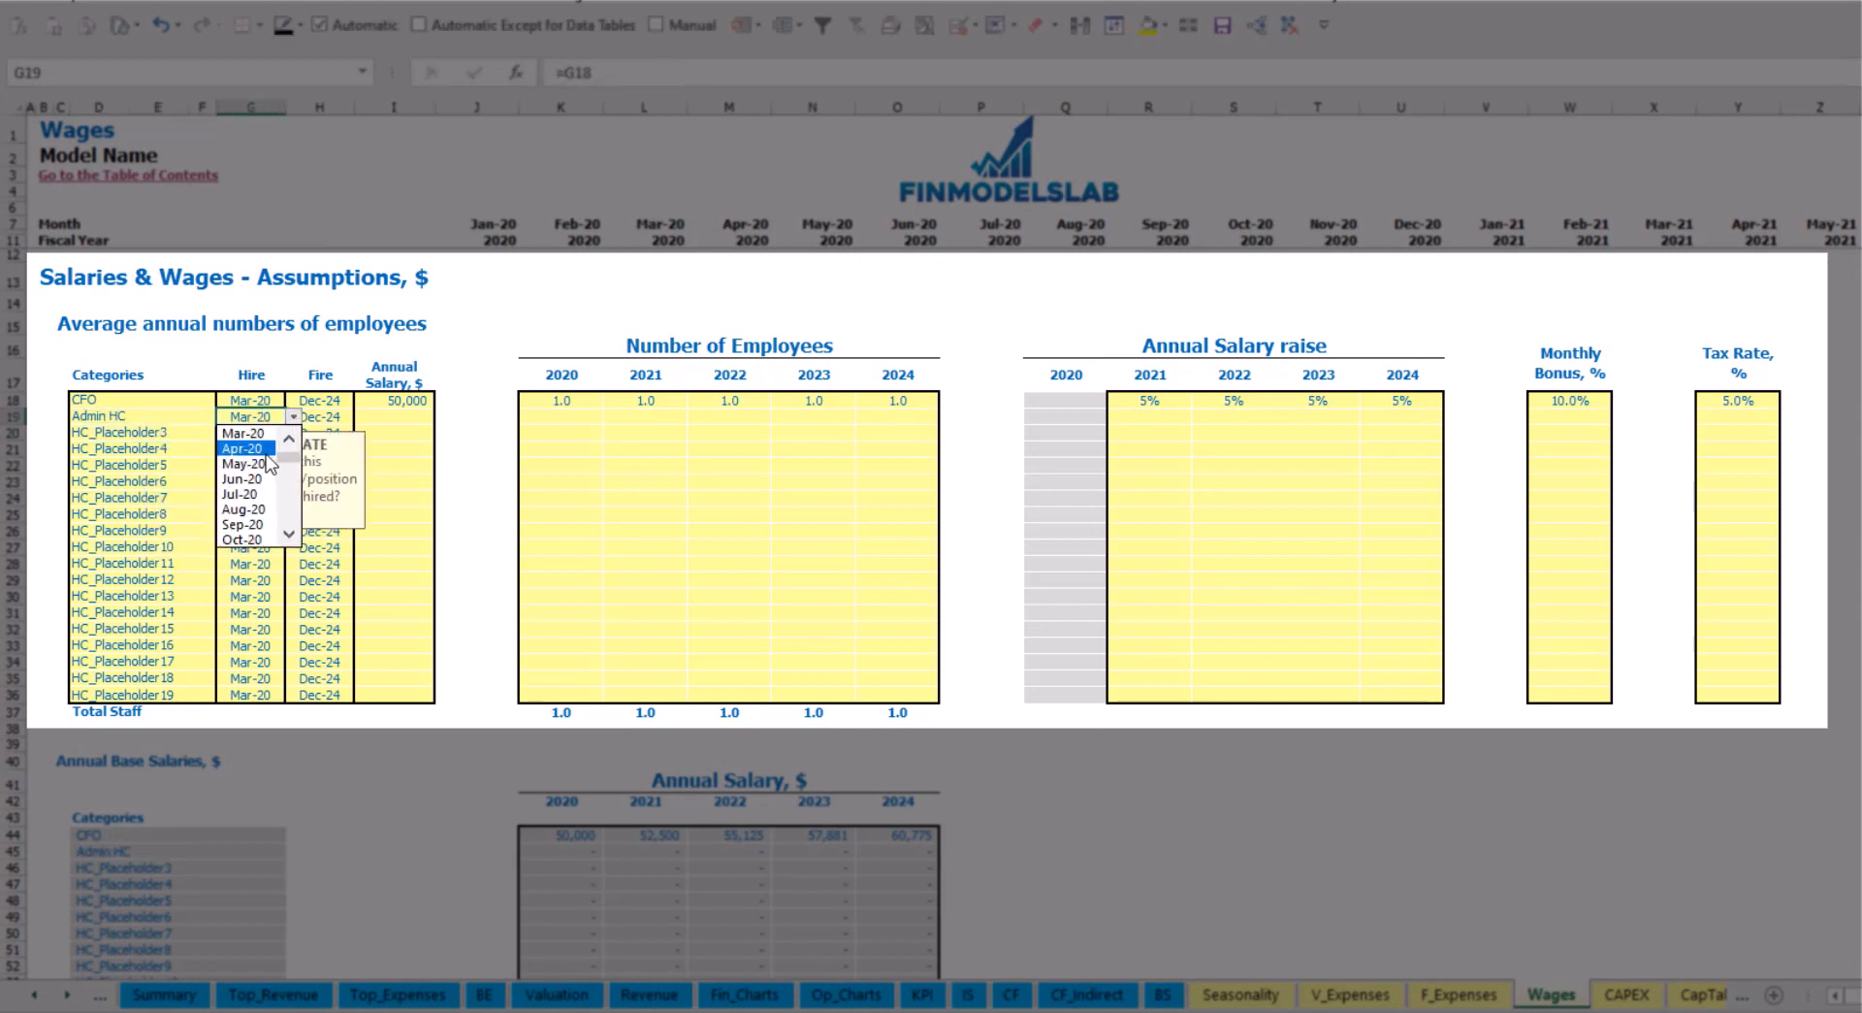
click(268, 458)
click(341, 419)
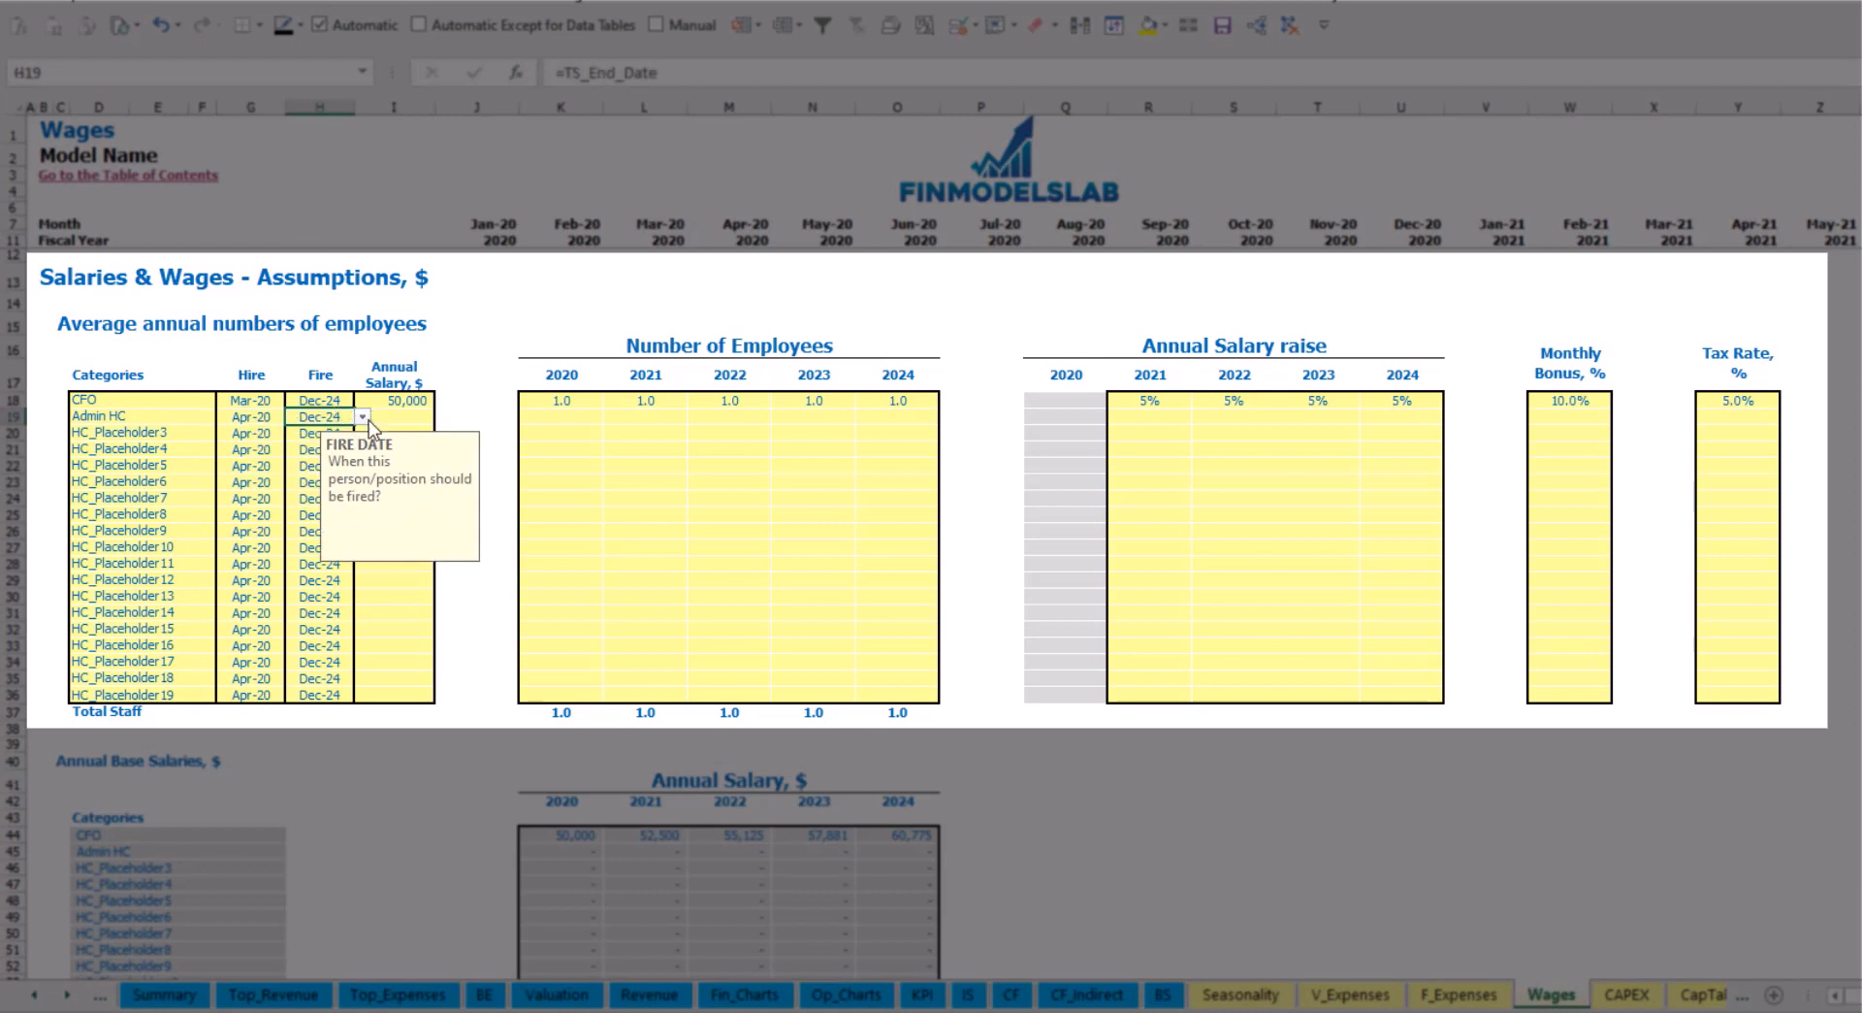
click(389, 415)
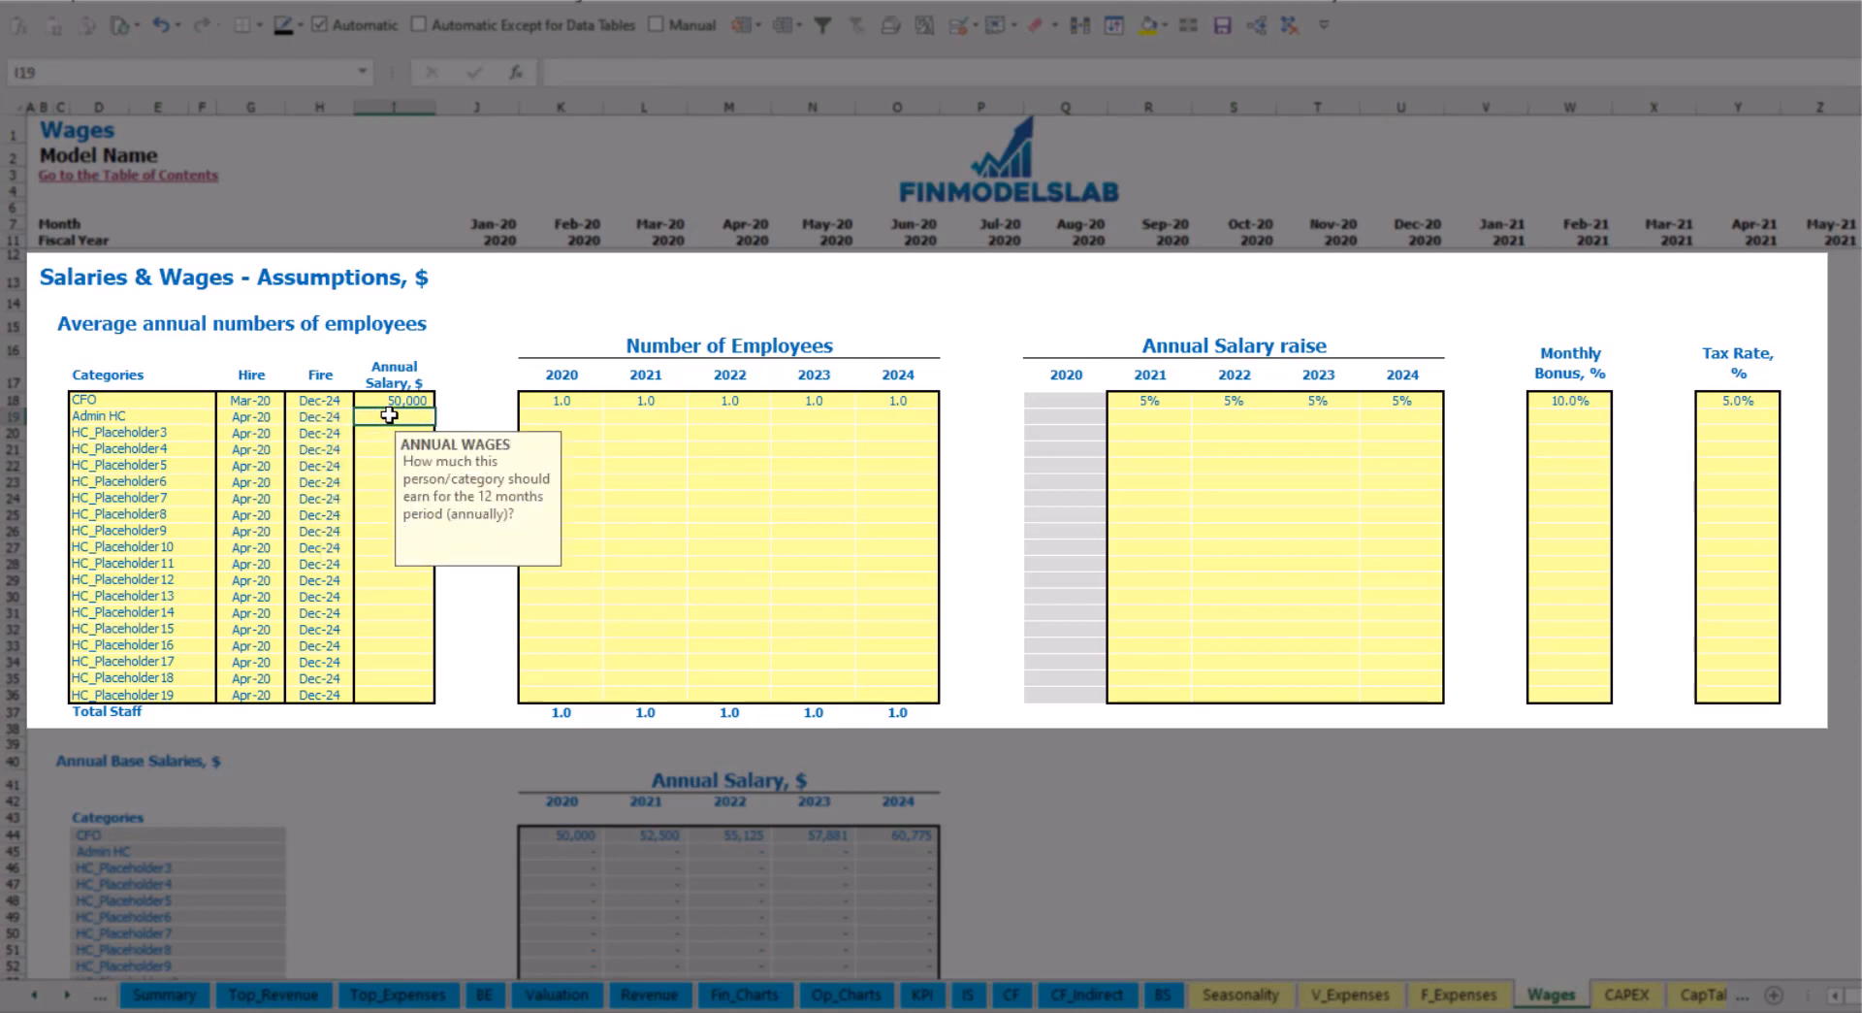
text(30000)
key(Return)
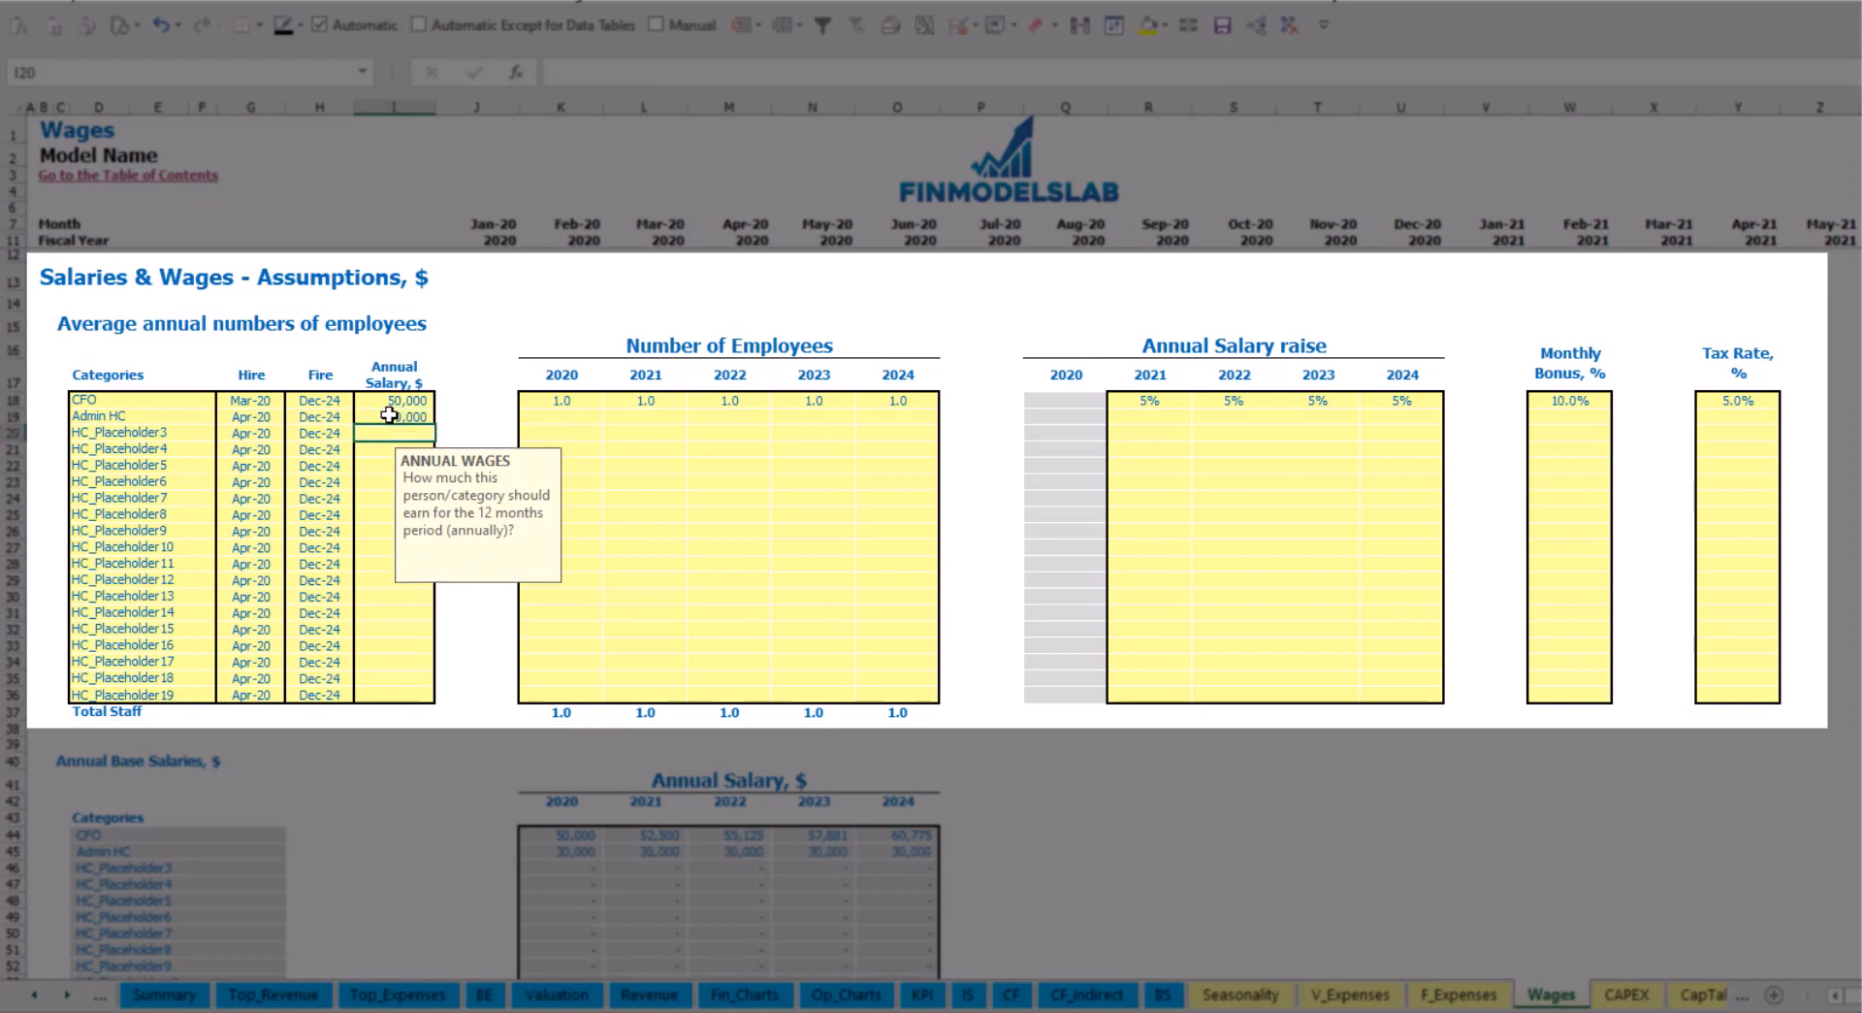
Set Admin HC's number of employees to 2, 4, 6, 8 and 10 for 2020 through 2024
click(578, 416)
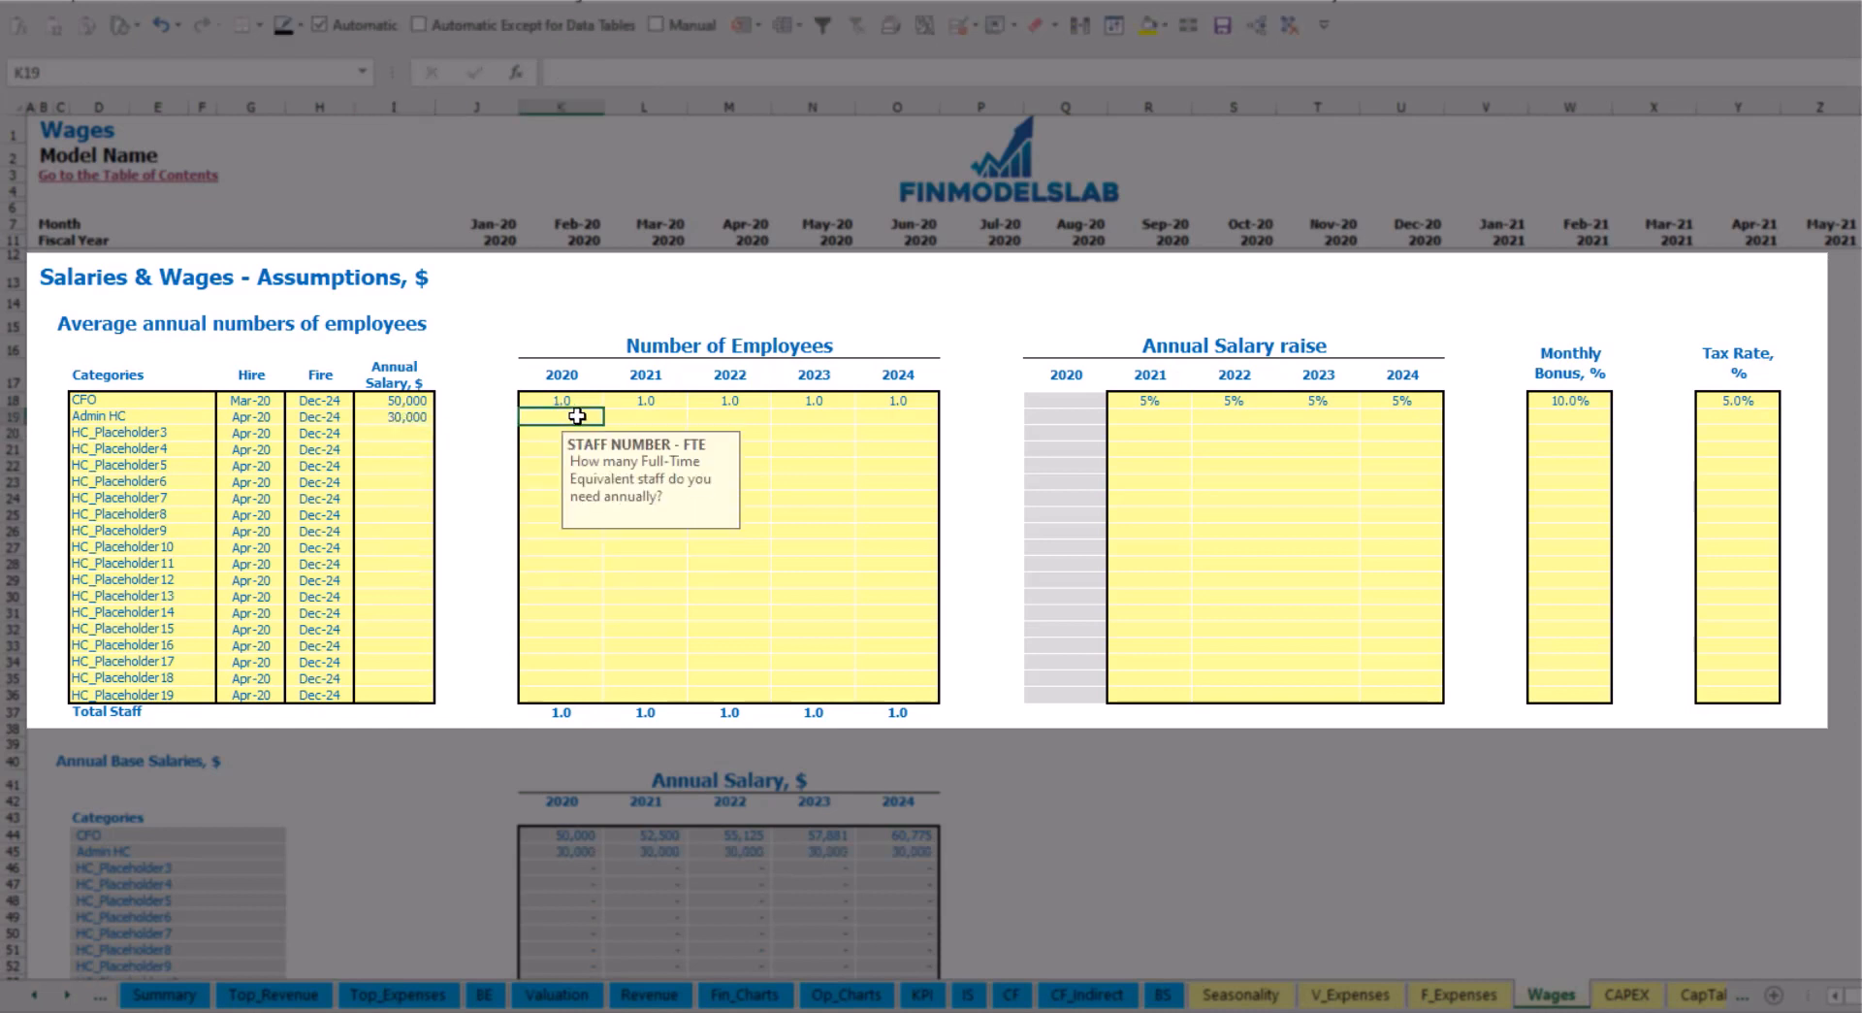
text(2)
key(Tab)
text(4)
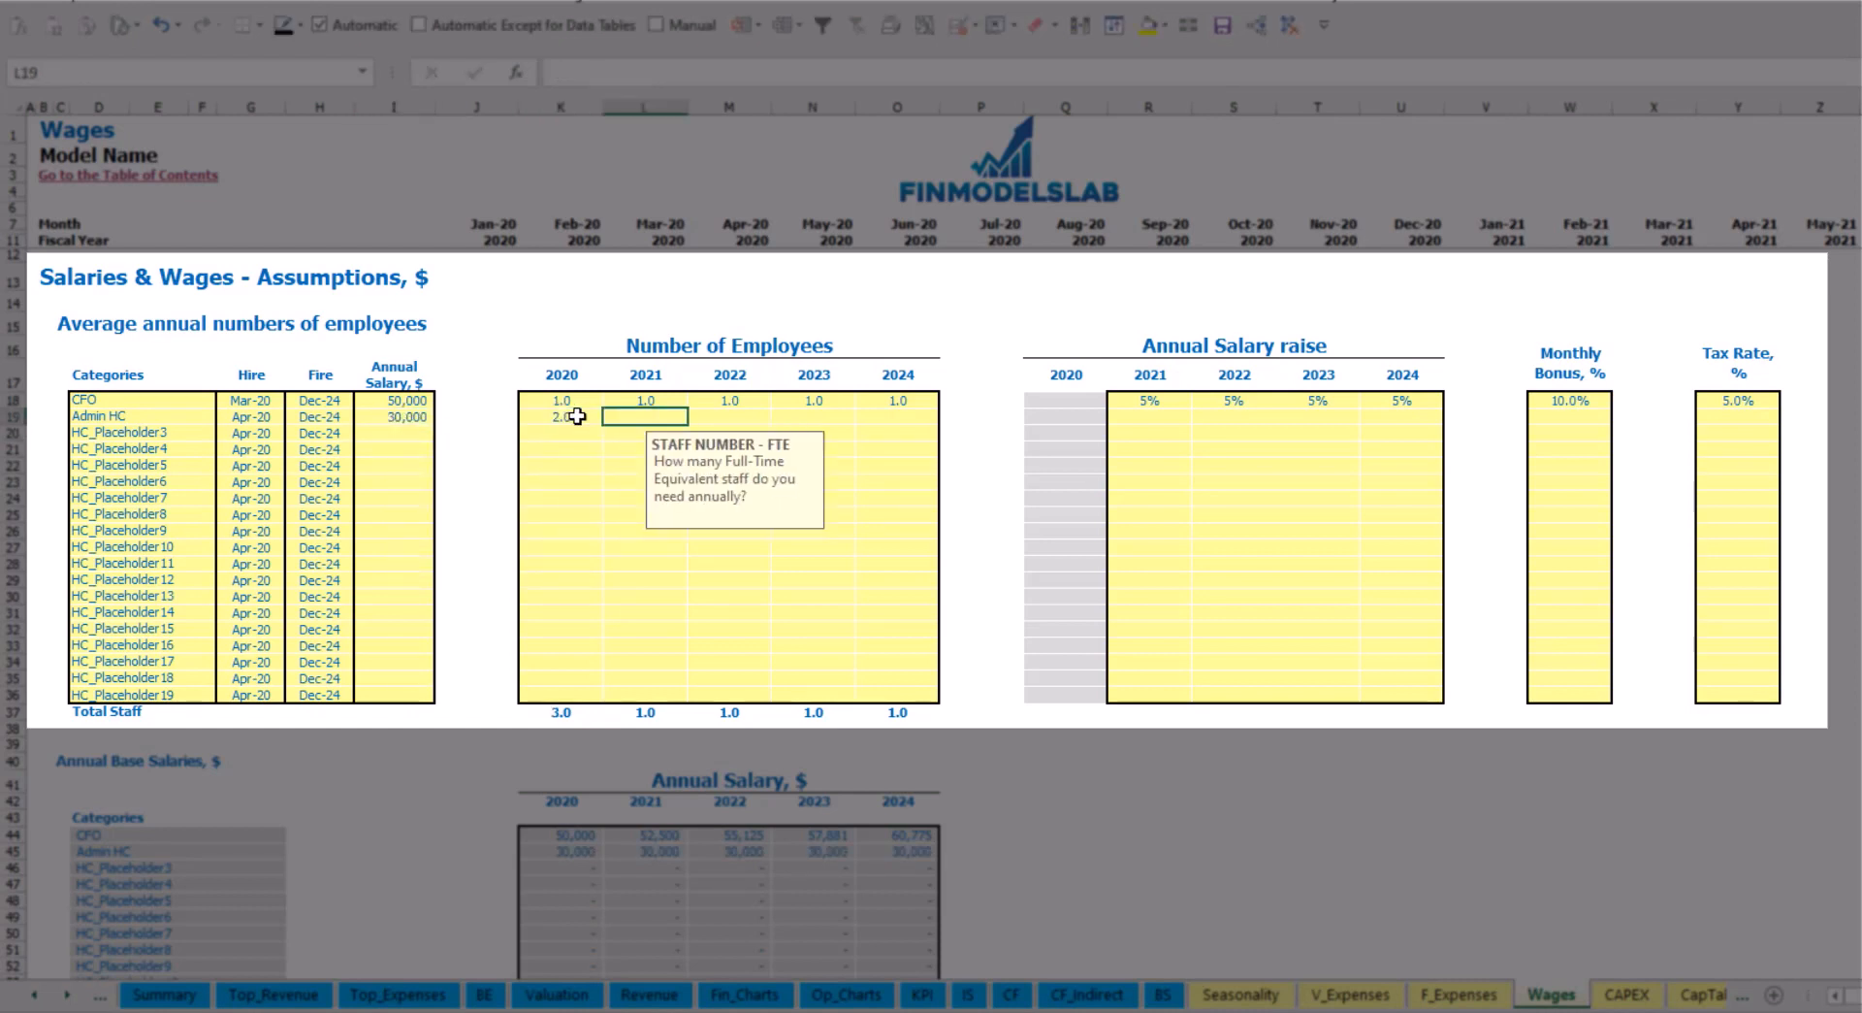
key(Tab)
text(6)
key(Tab)
text(8)
key(Tab)
text(10)
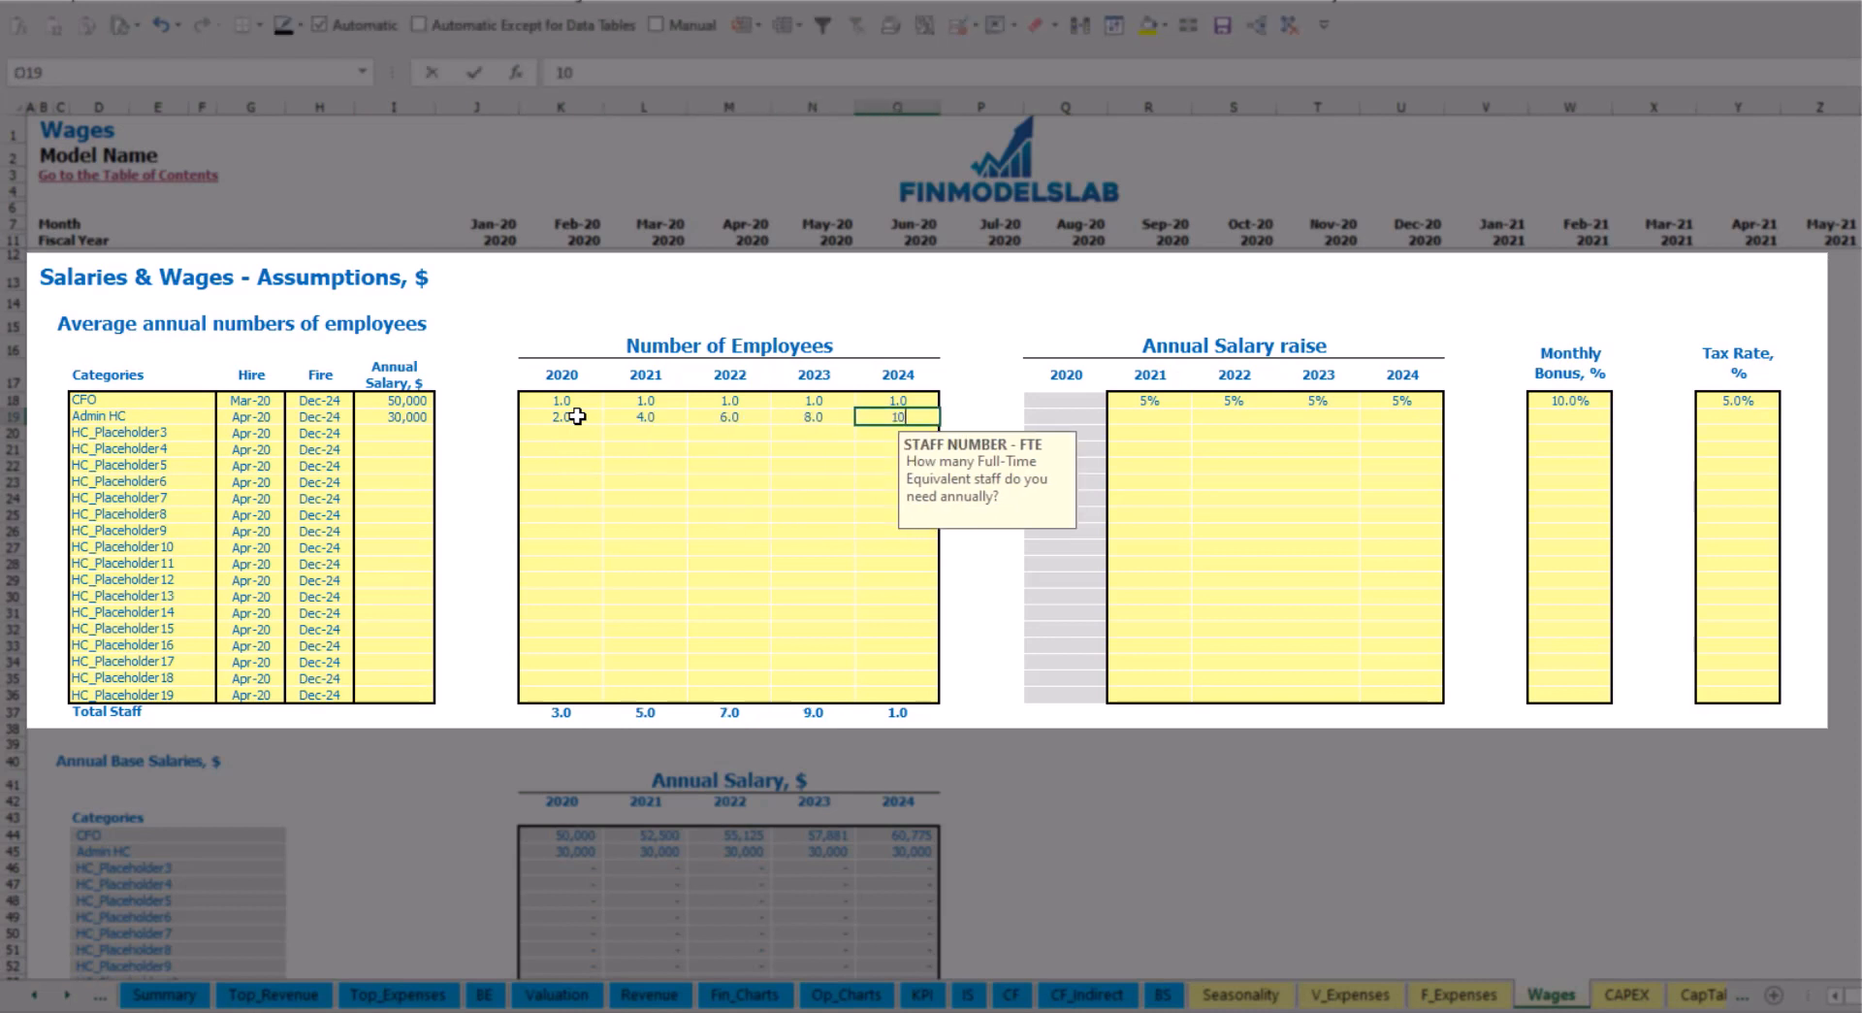
key(Tab)
Set Admin HC's annual salary raise to 3% for 2021 and copy it to 2022 through 2024
click(1145, 415)
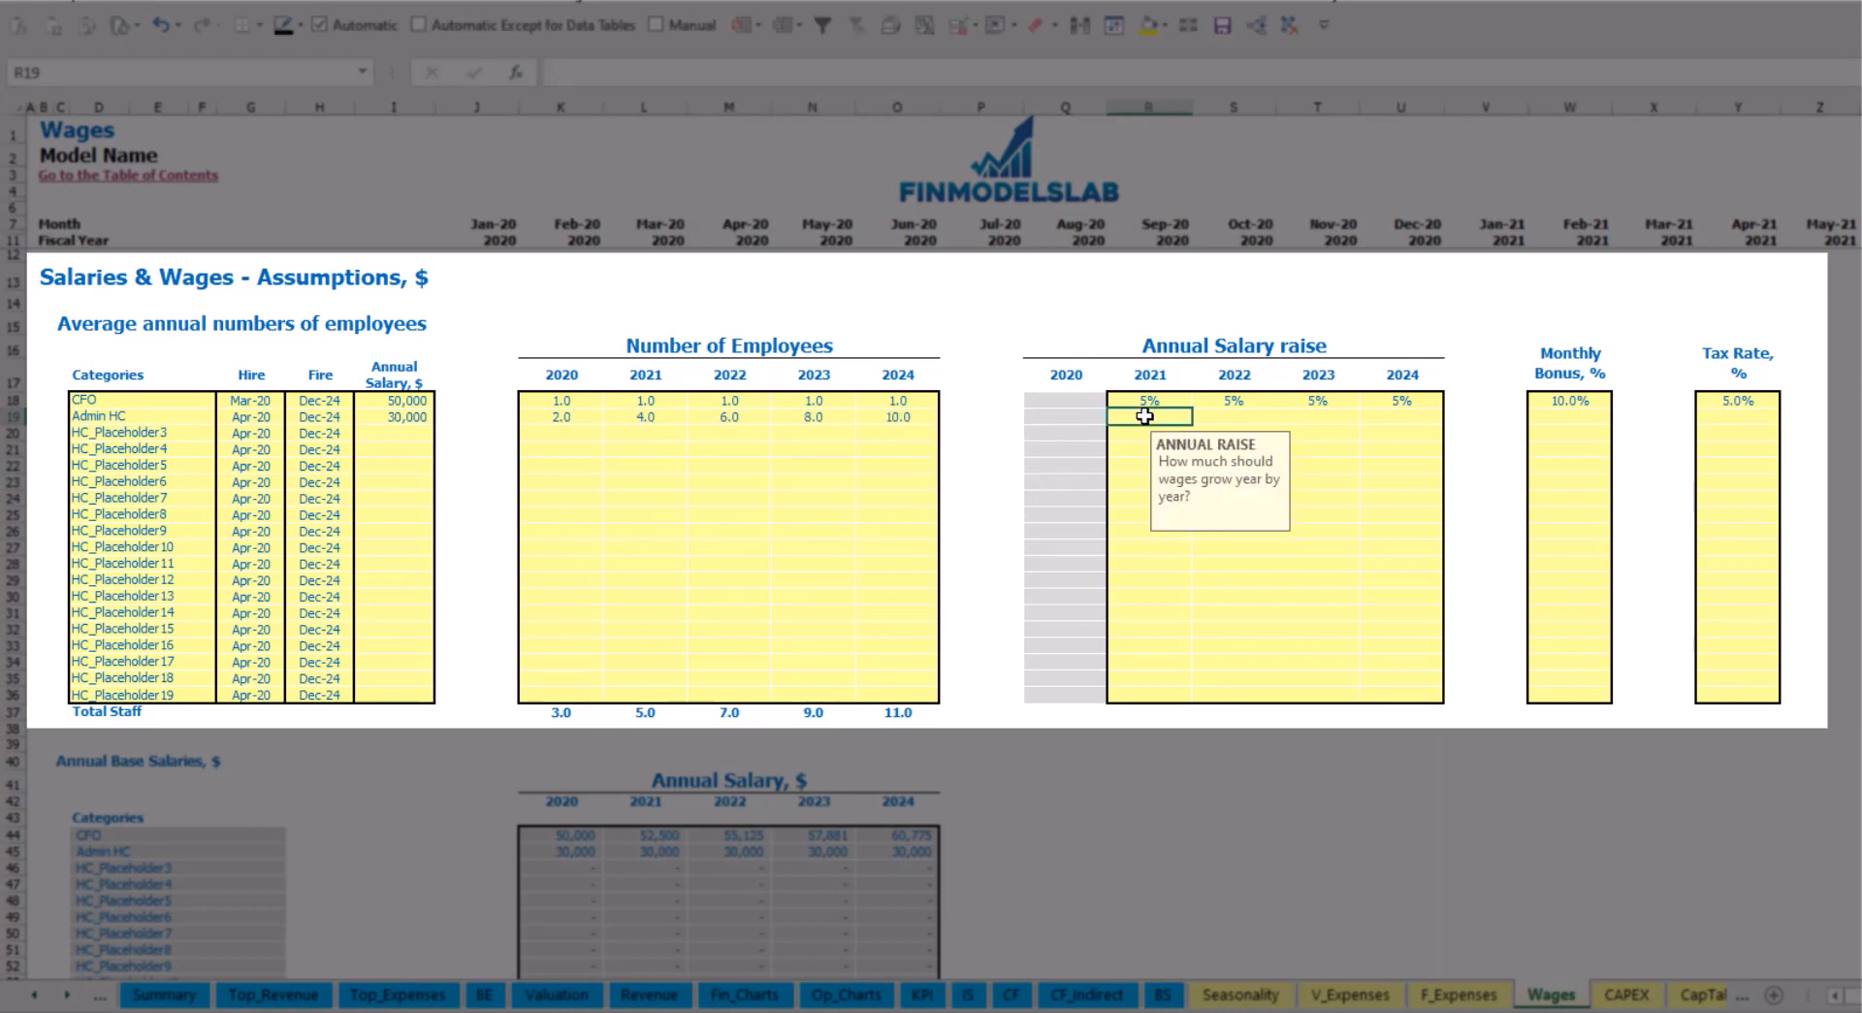
key(ctrl+c)
key(Right)
key(shift+Right)
key(shift+Right)
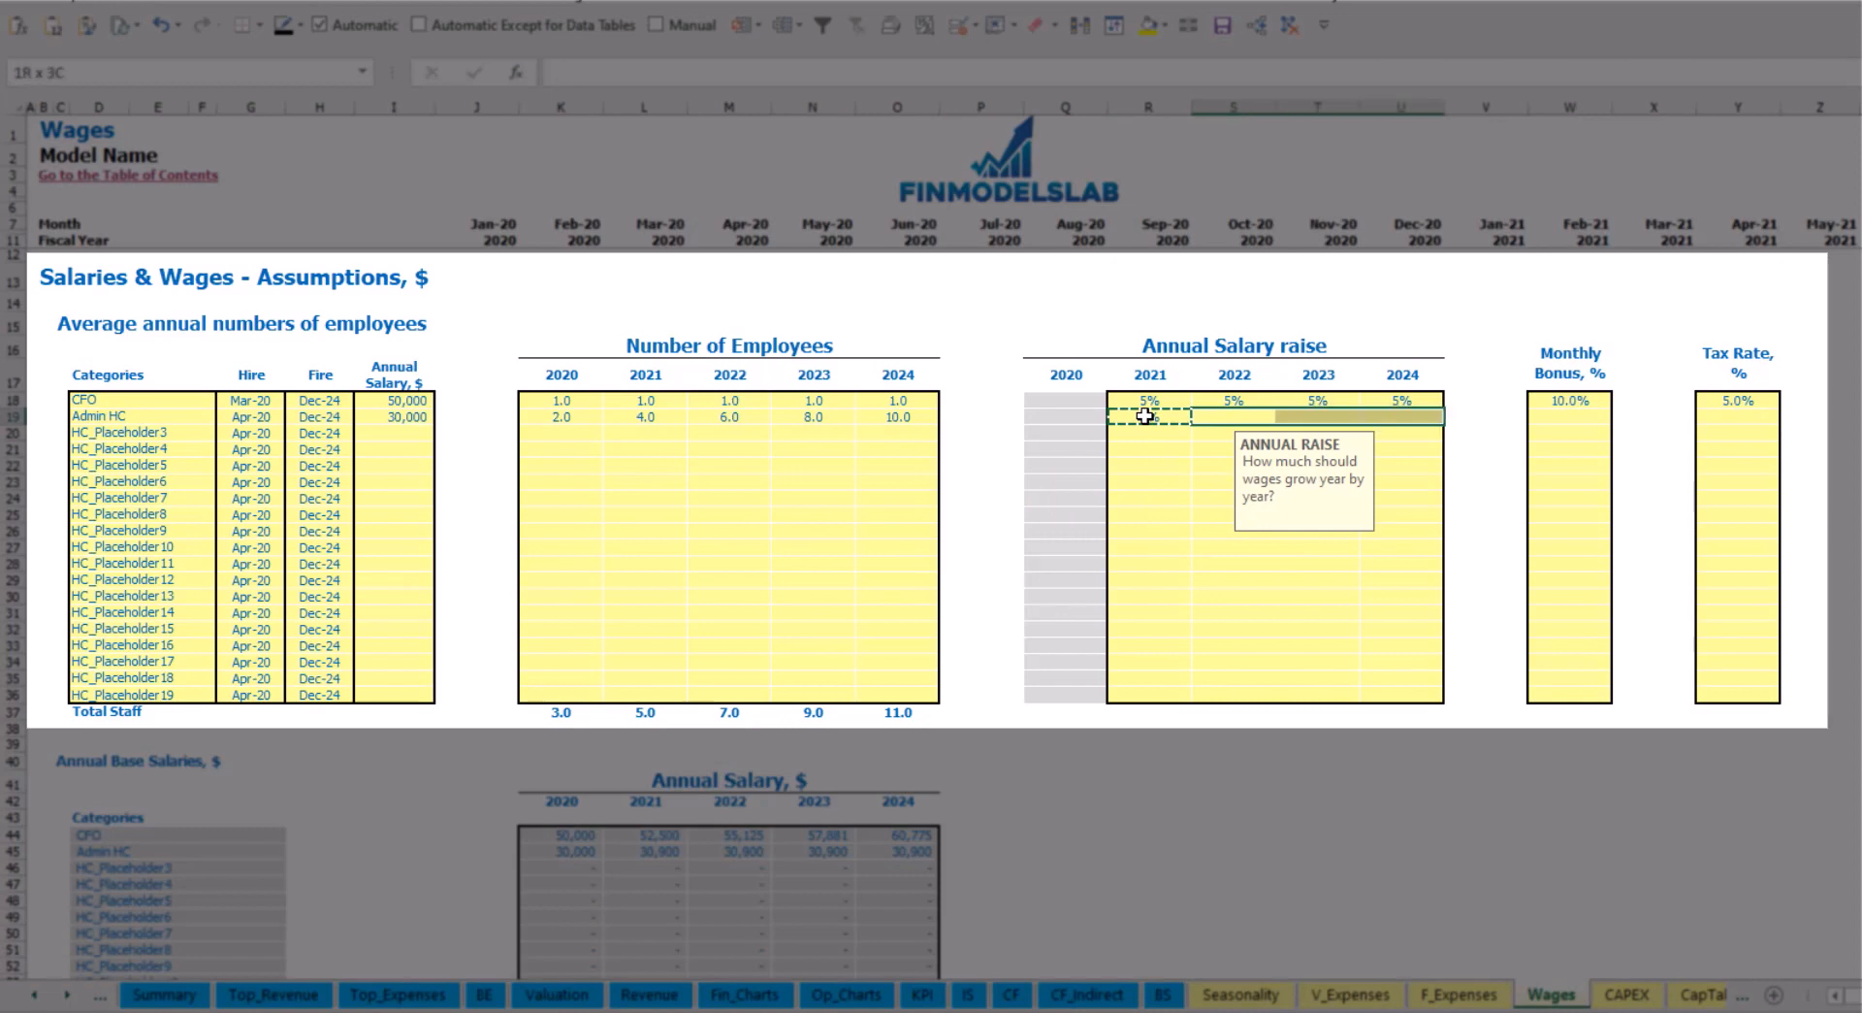
key(ctrl+v)
Set Admin HC's monthly bonus to 5% and its tax rate to 5%
click(1596, 424)
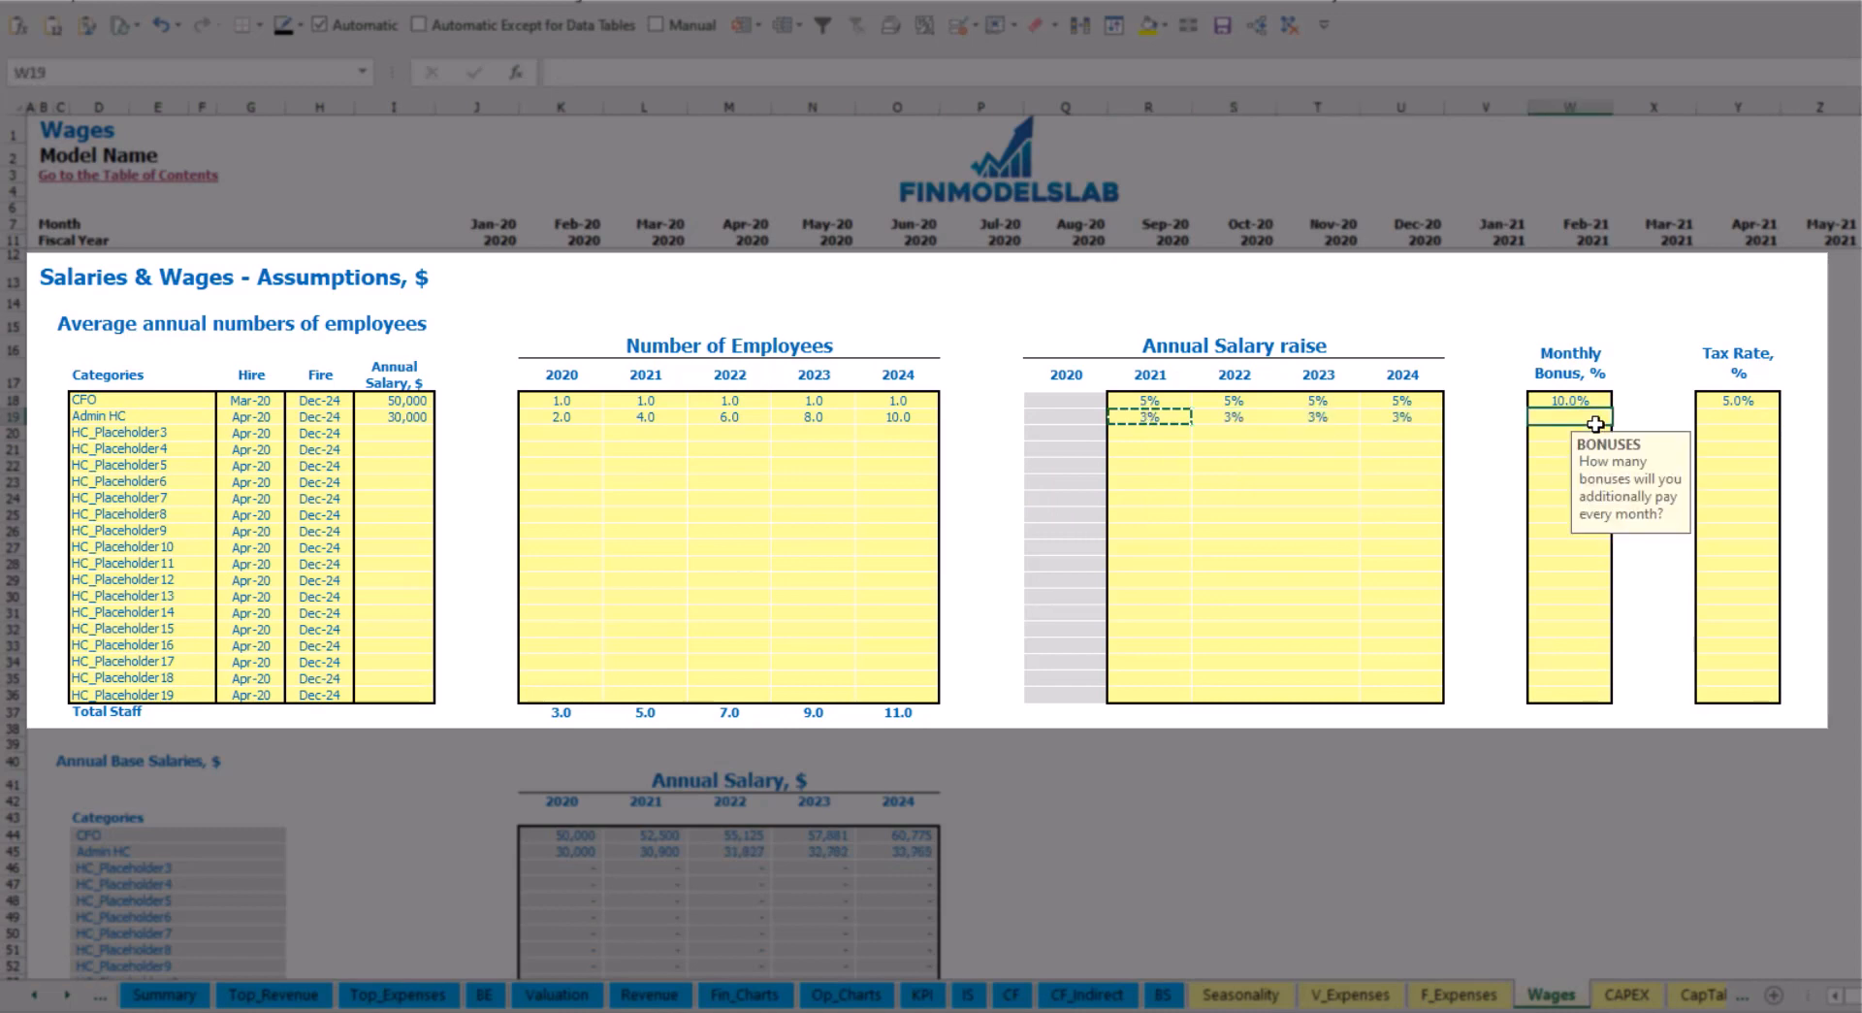
text(5)
key(Tab)
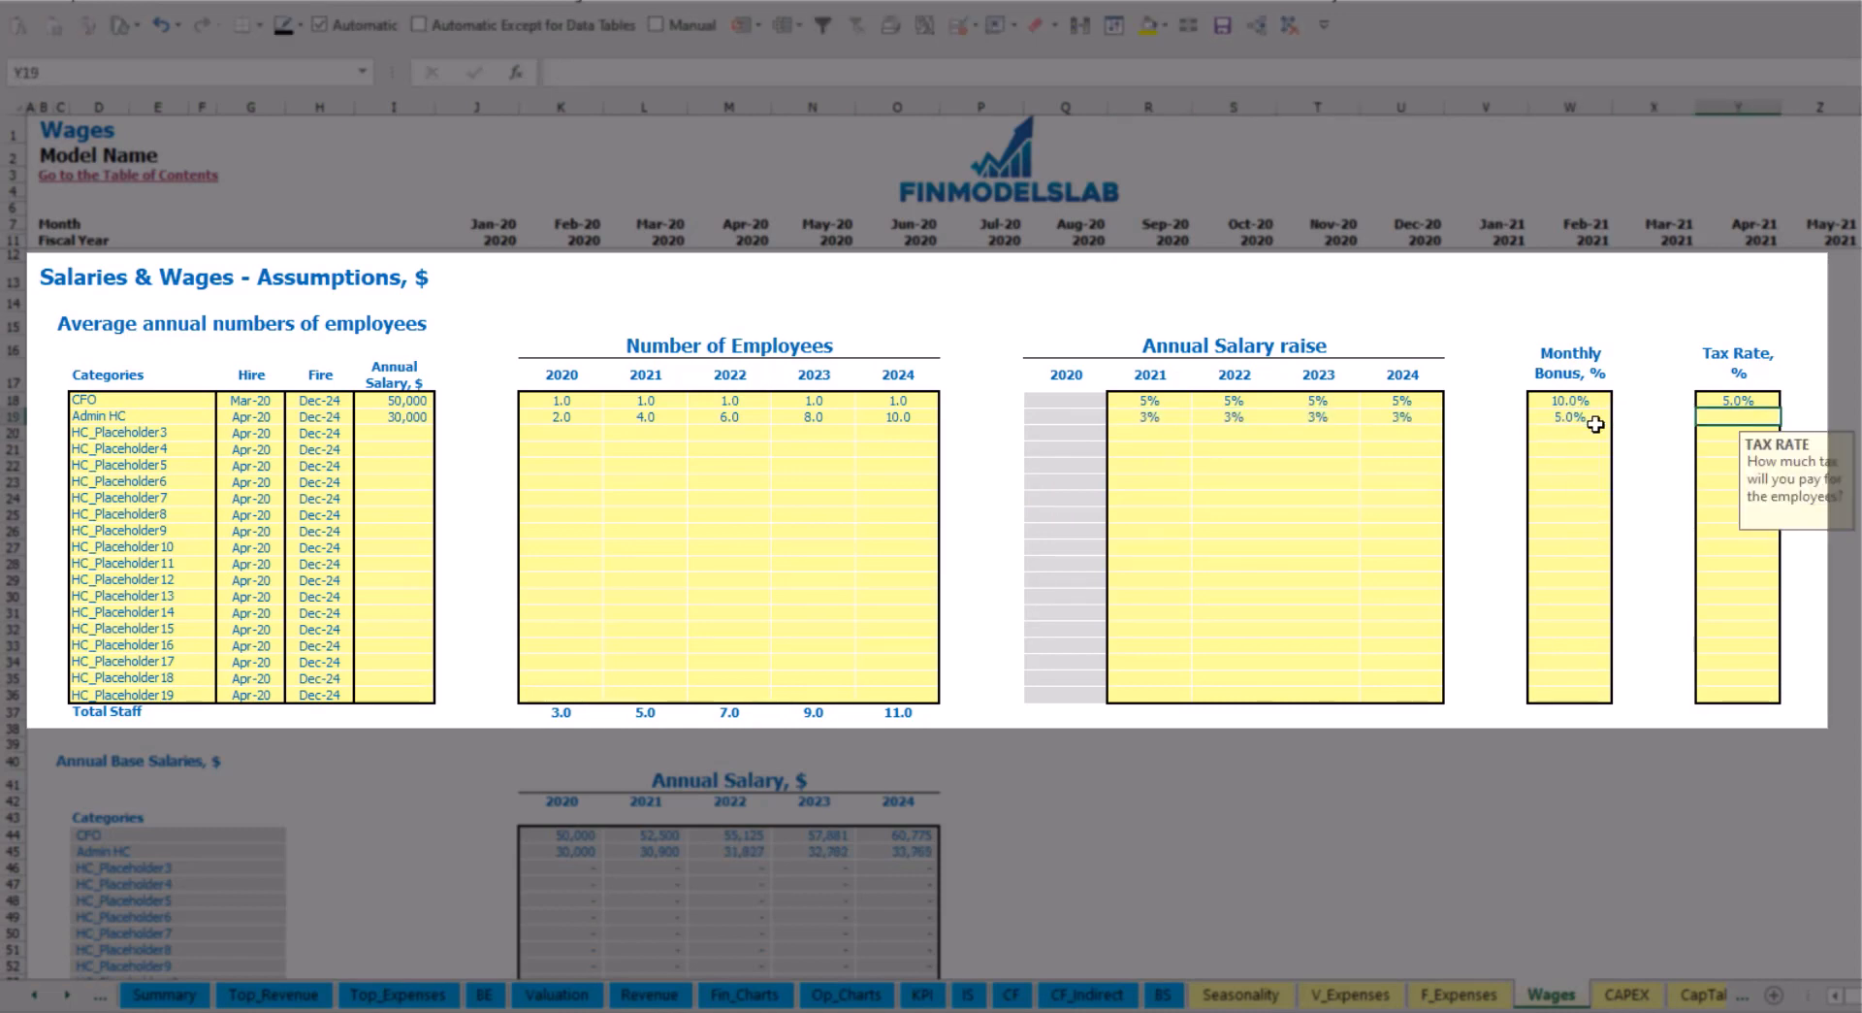
text(5%)
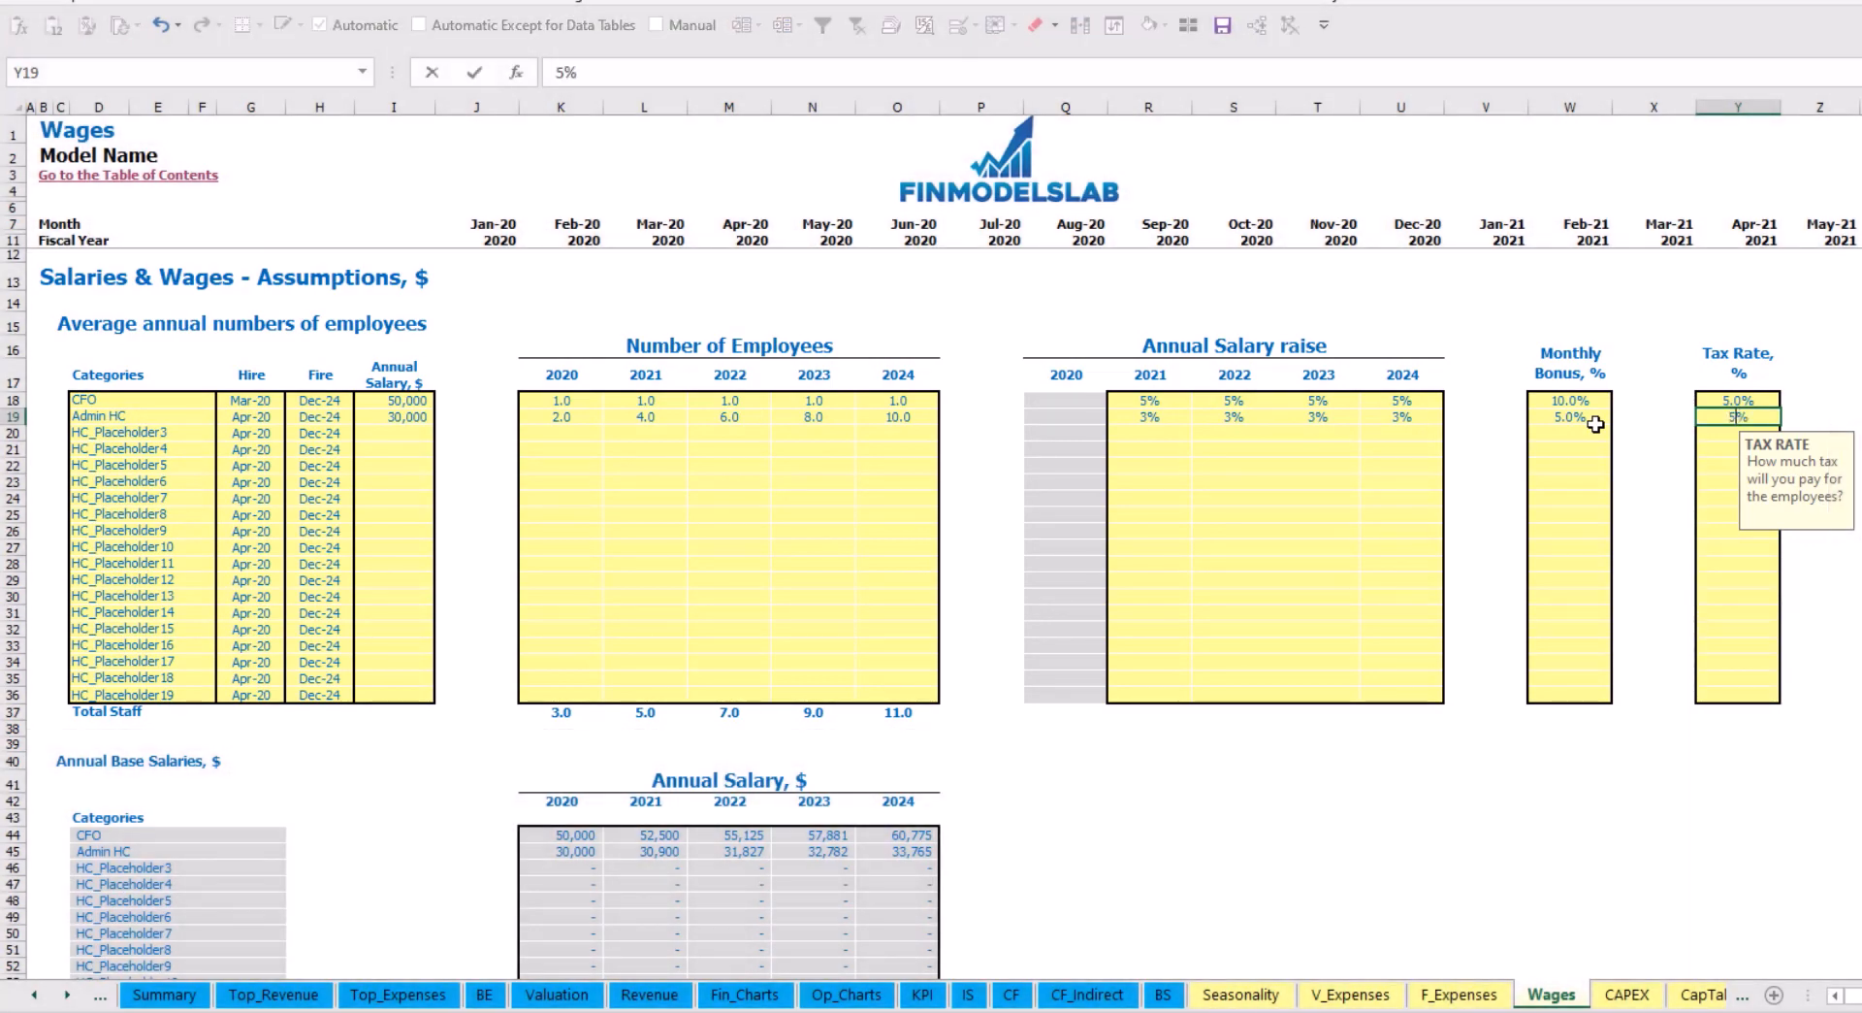
key(Return)
Examine Admin HC's monthly headcount in the Total Staff Numbers section from Apr-20 through 2024
scroll(711, 611, down, 3)
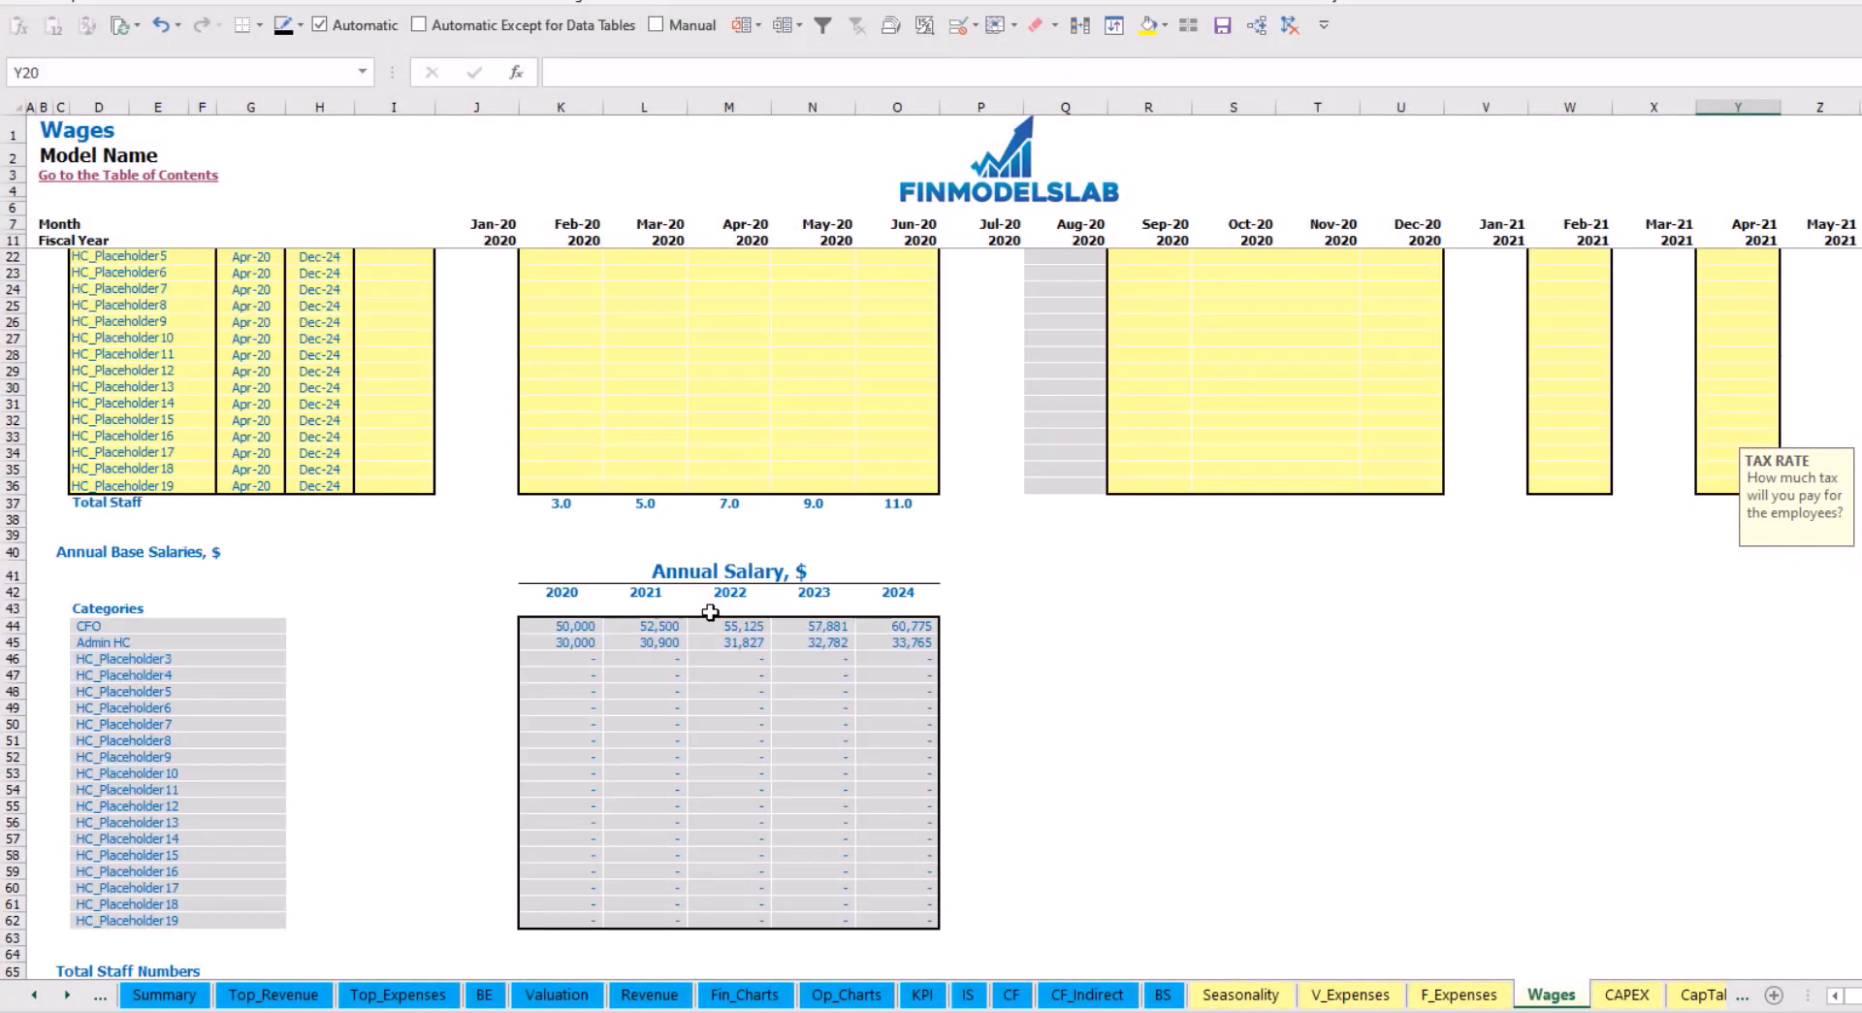
scroll(711, 611, down, 10)
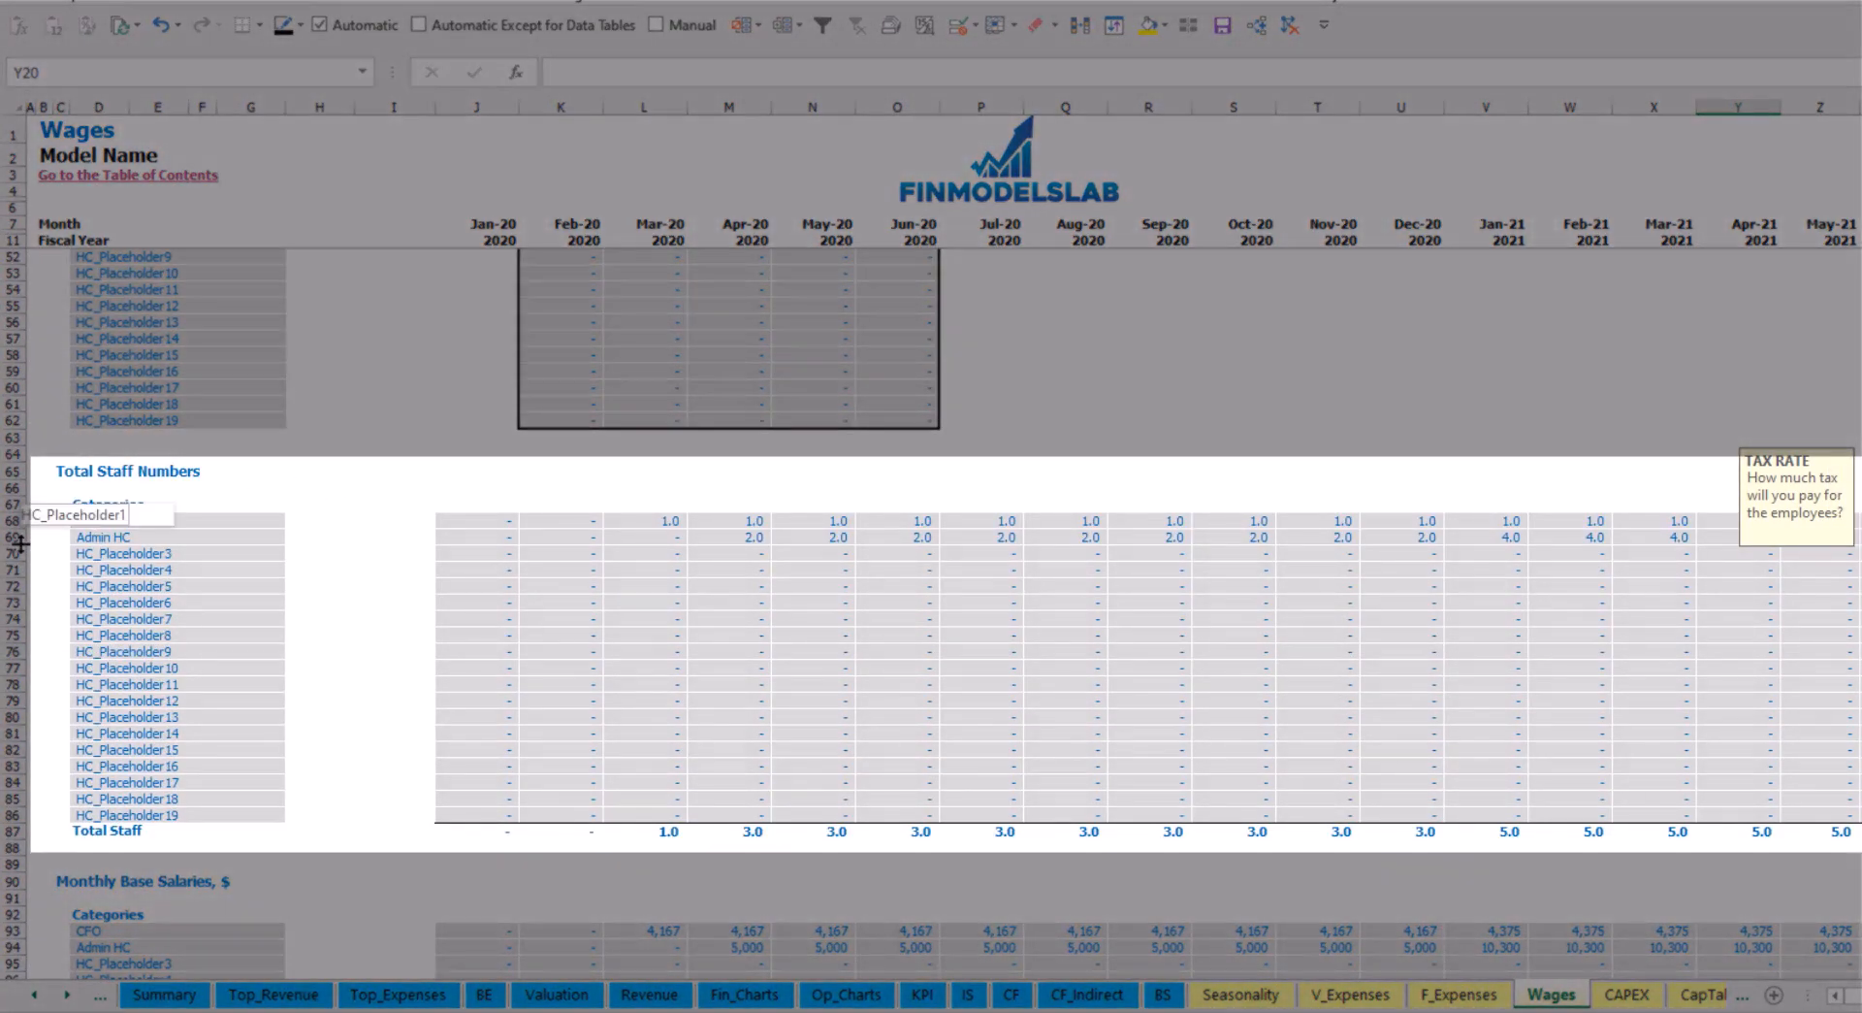
click(747, 537)
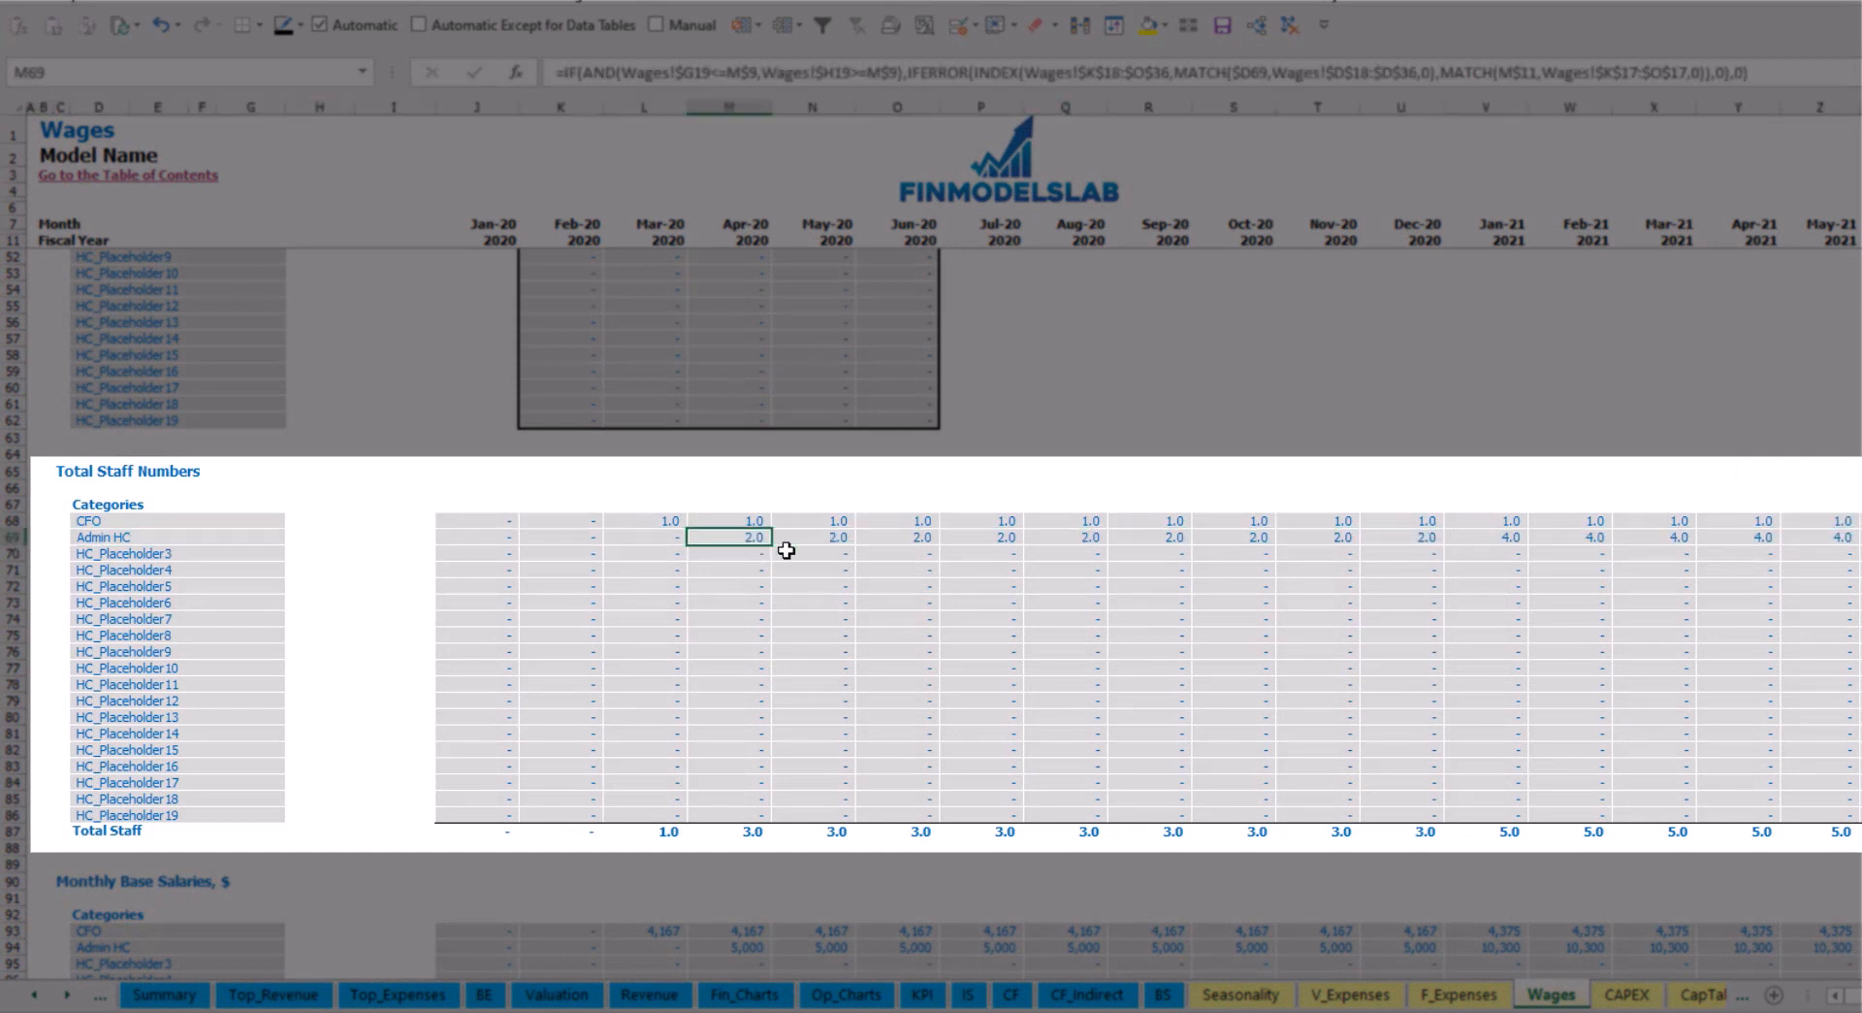
drag(749, 533, 1422, 534)
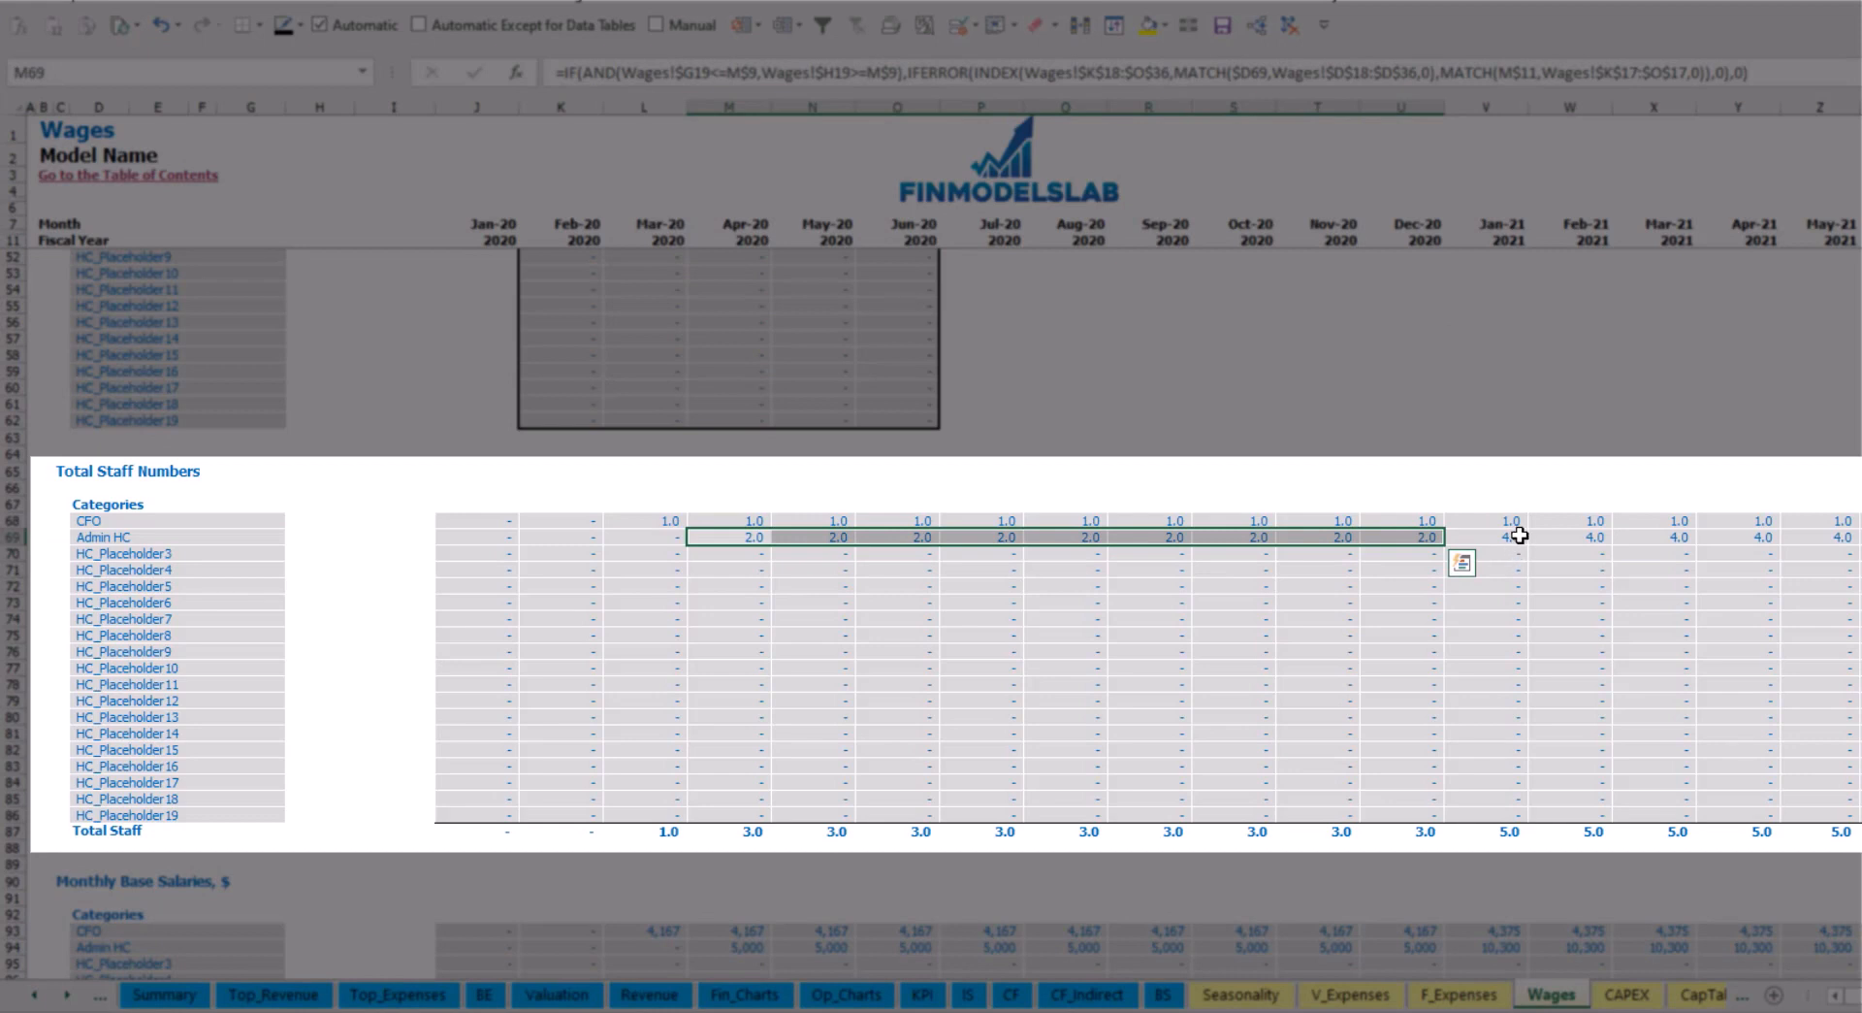
click(1516, 537)
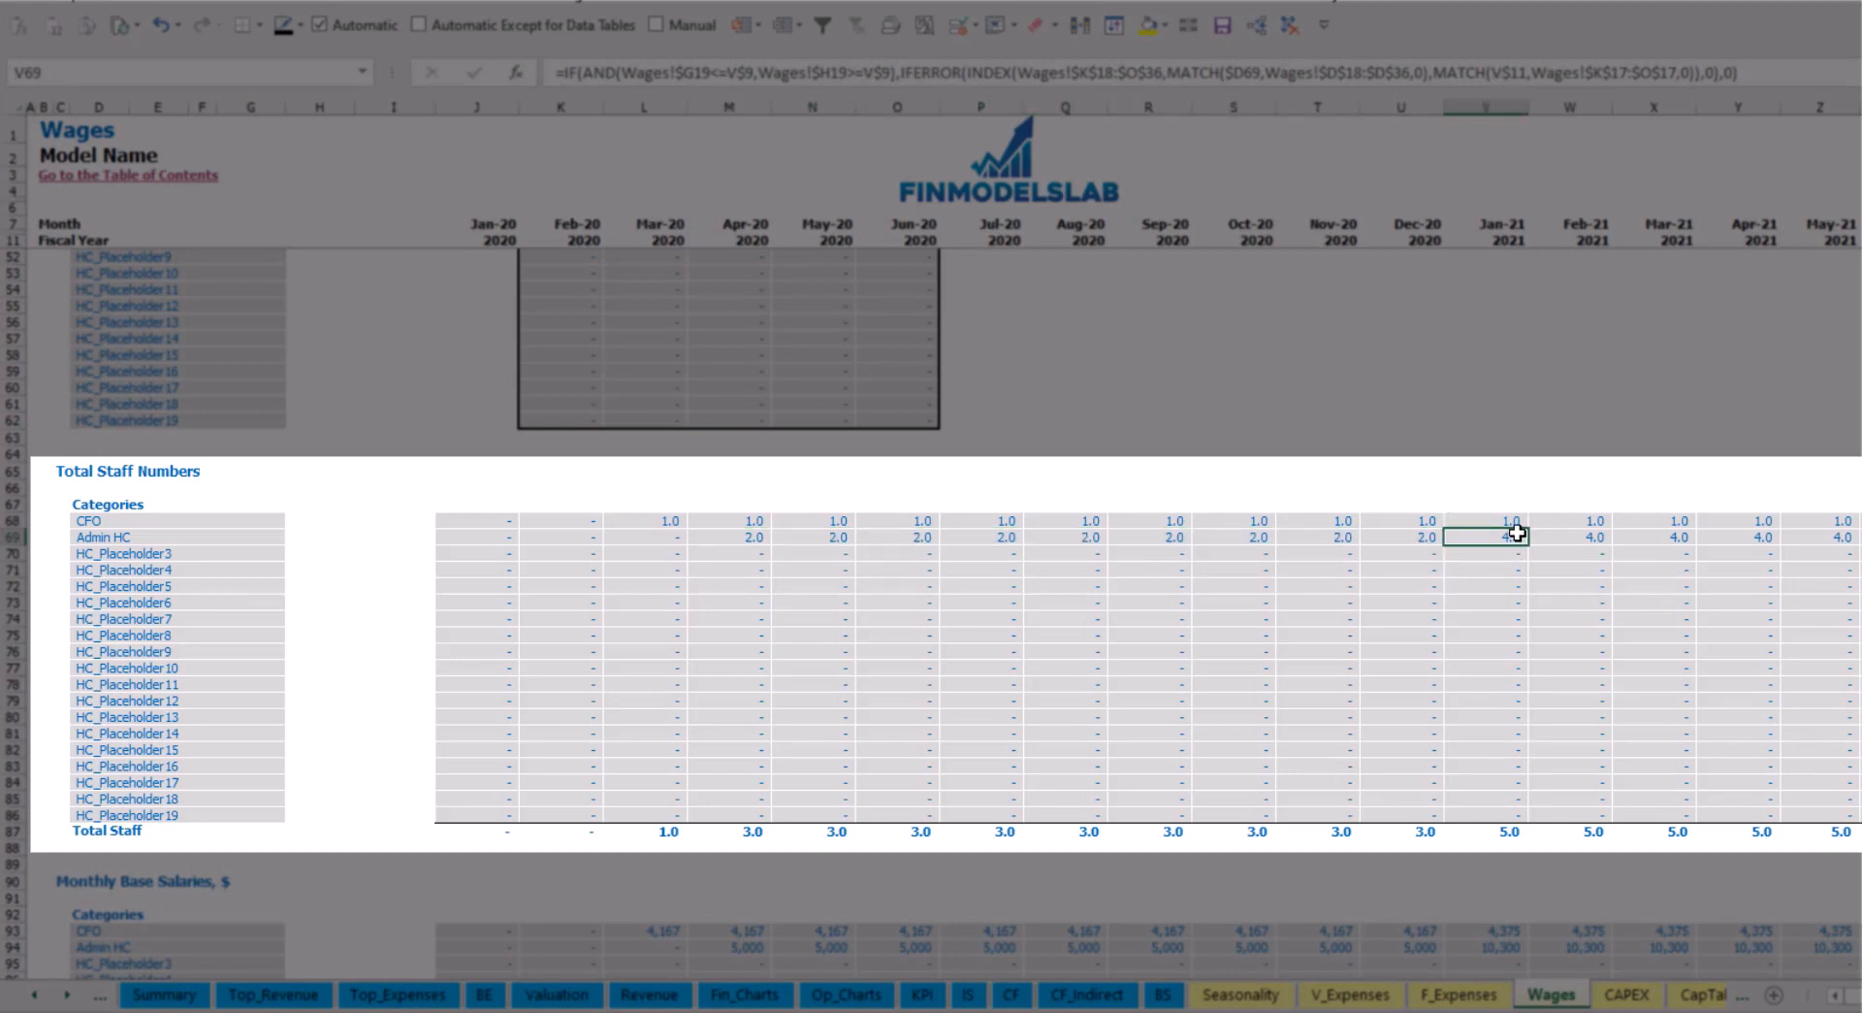
drag(1516, 535, 1843, 537)
scroll(931, 543, right, 10)
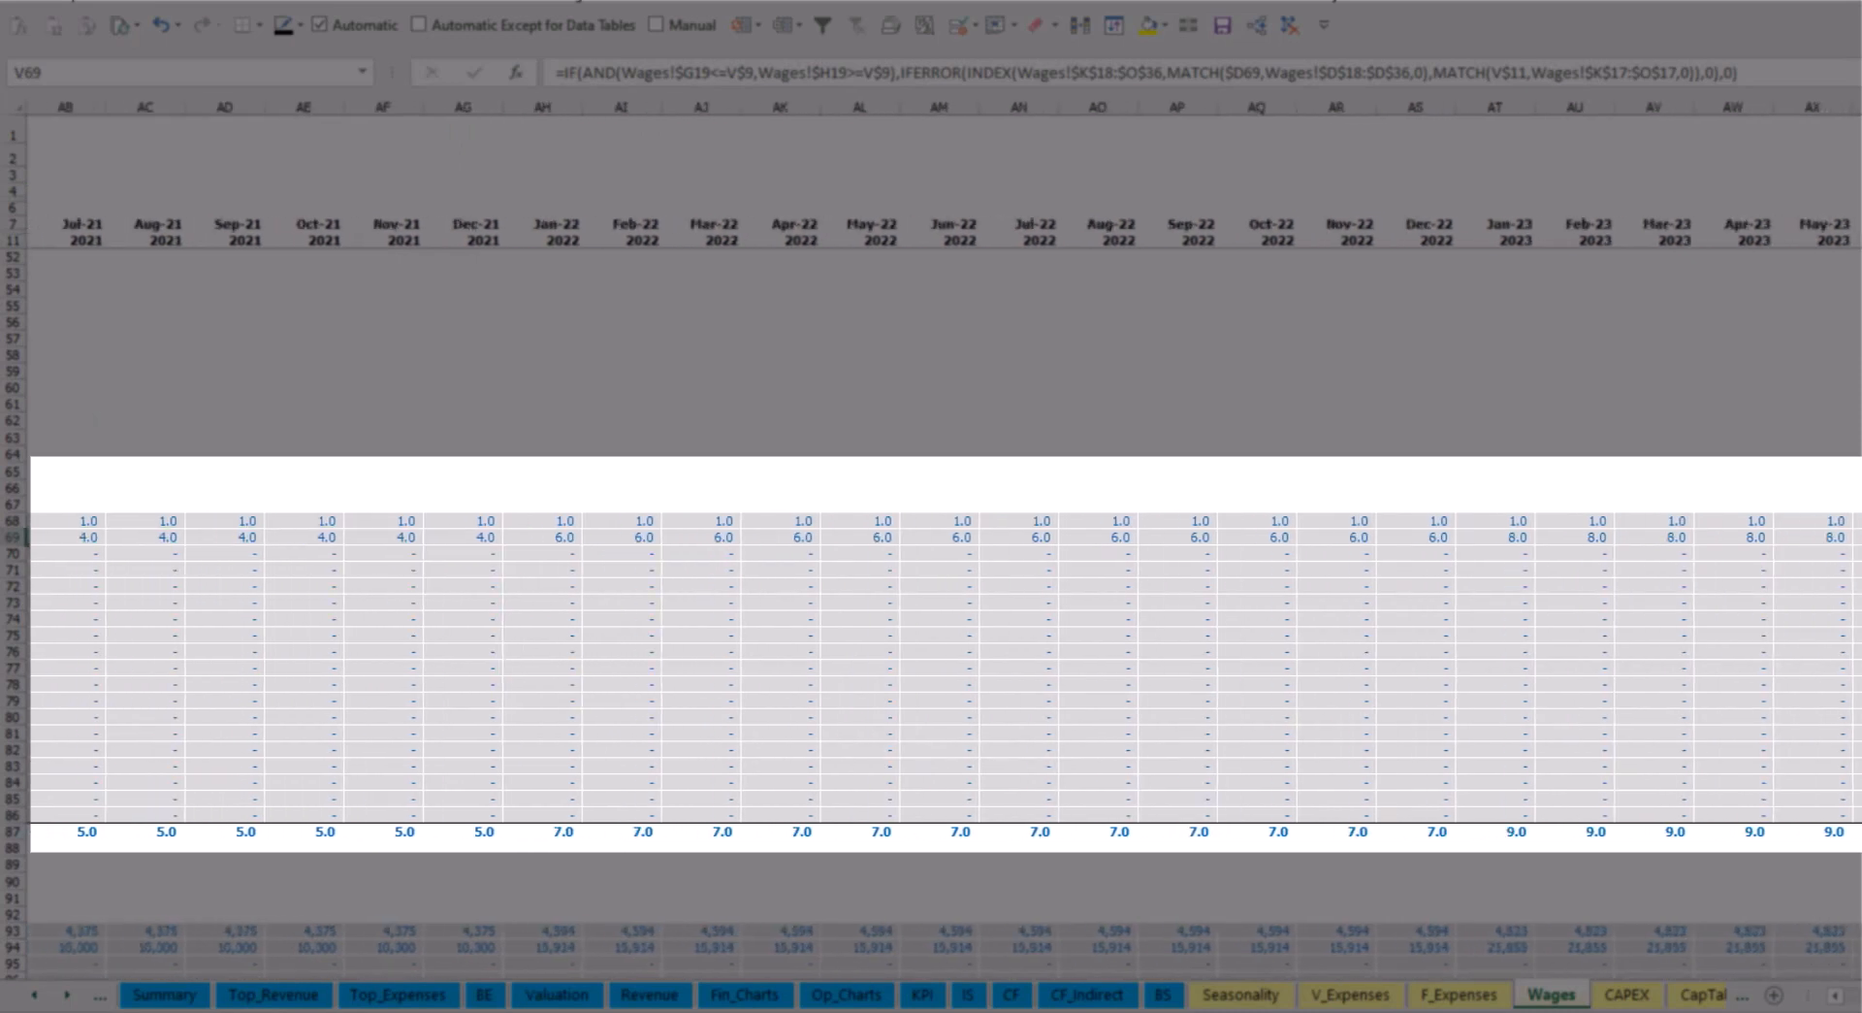
click(1703, 538)
scroll(1543, 533, right, 8)
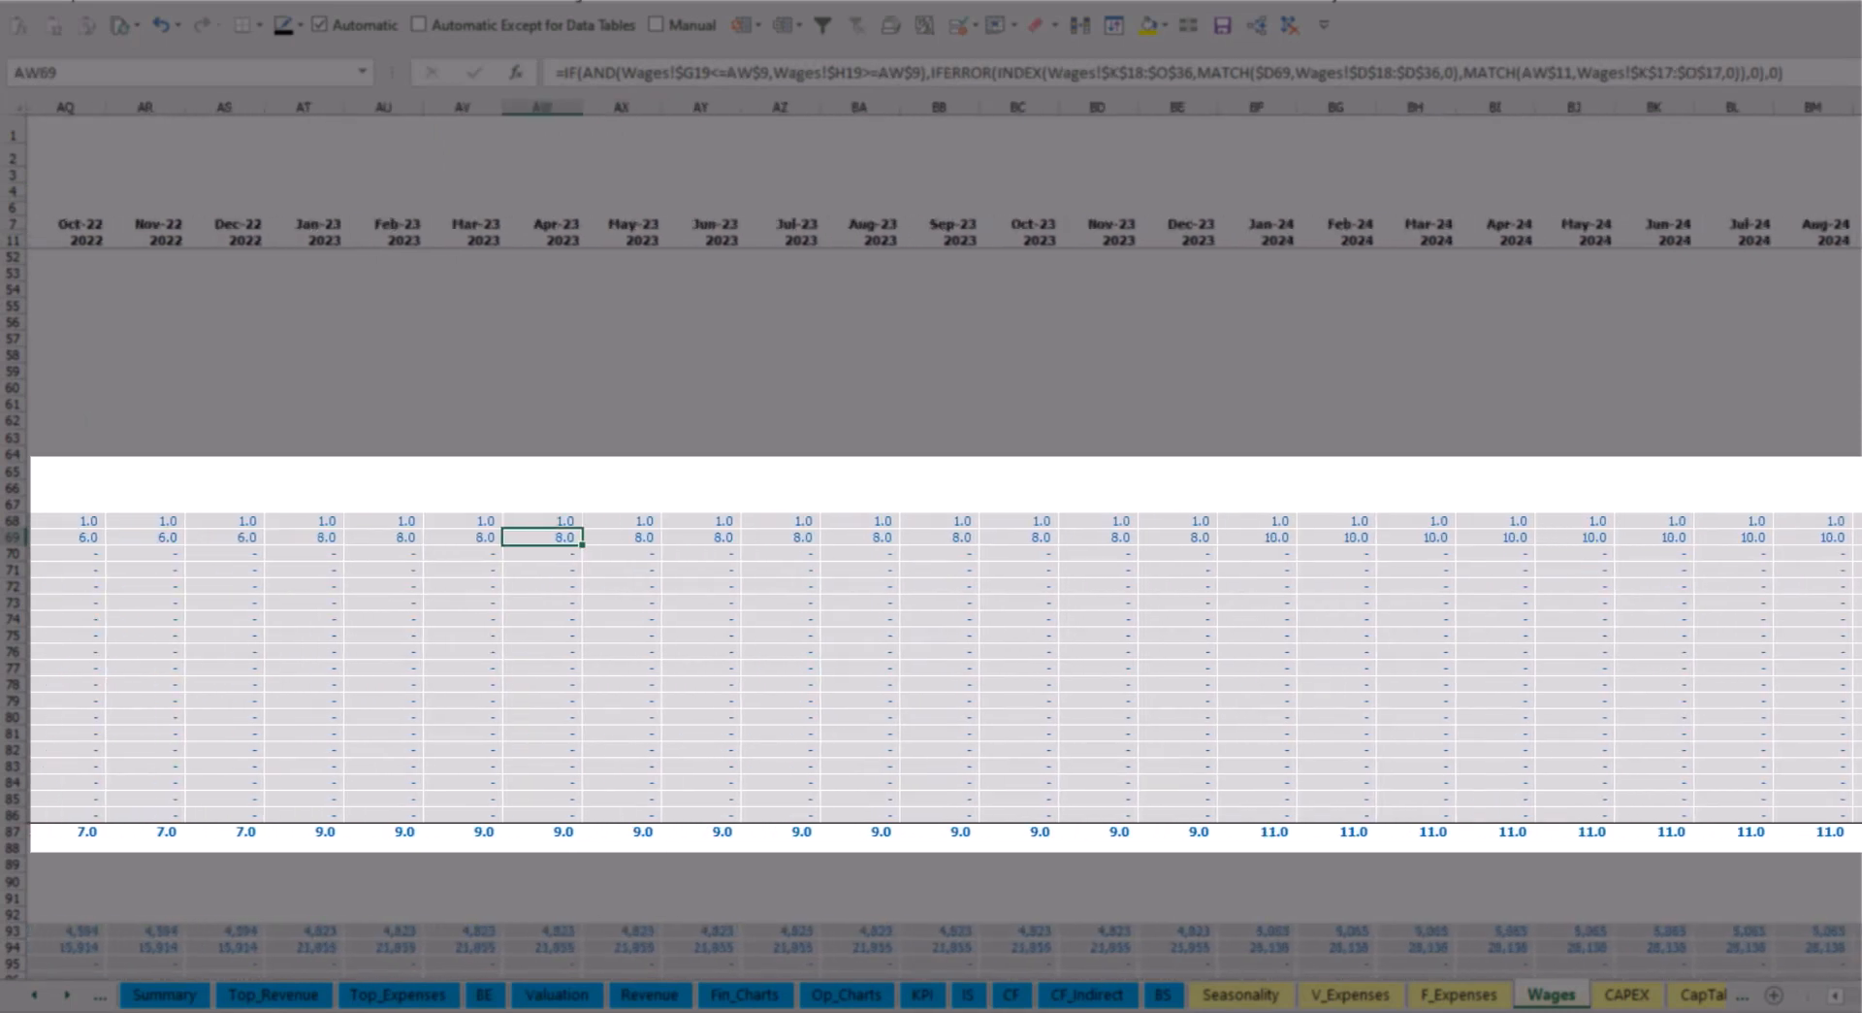
scroll(931, 620, left, 12)
Compare Admin HC's monthly base salaries with its staff numbers for Apr-20 and May-21, and review its monthly bonus and taxes
scroll(224, 877, down, 3)
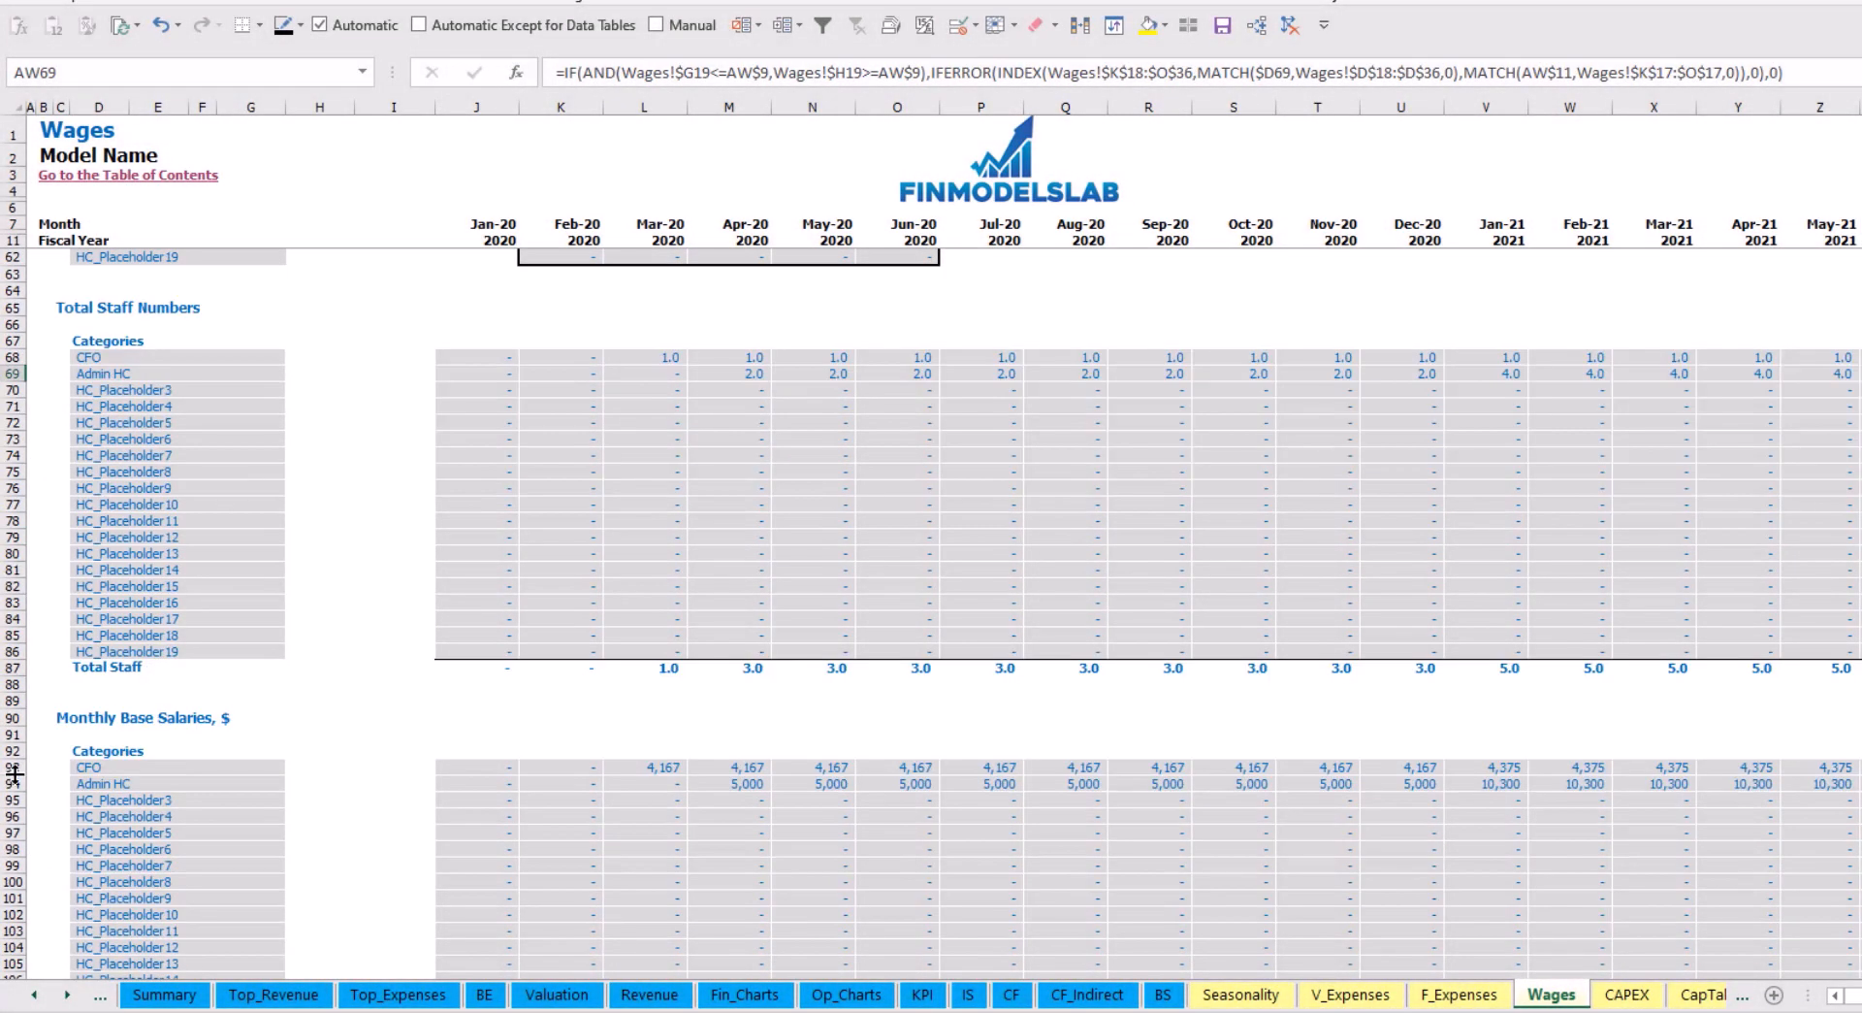
click(15, 784)
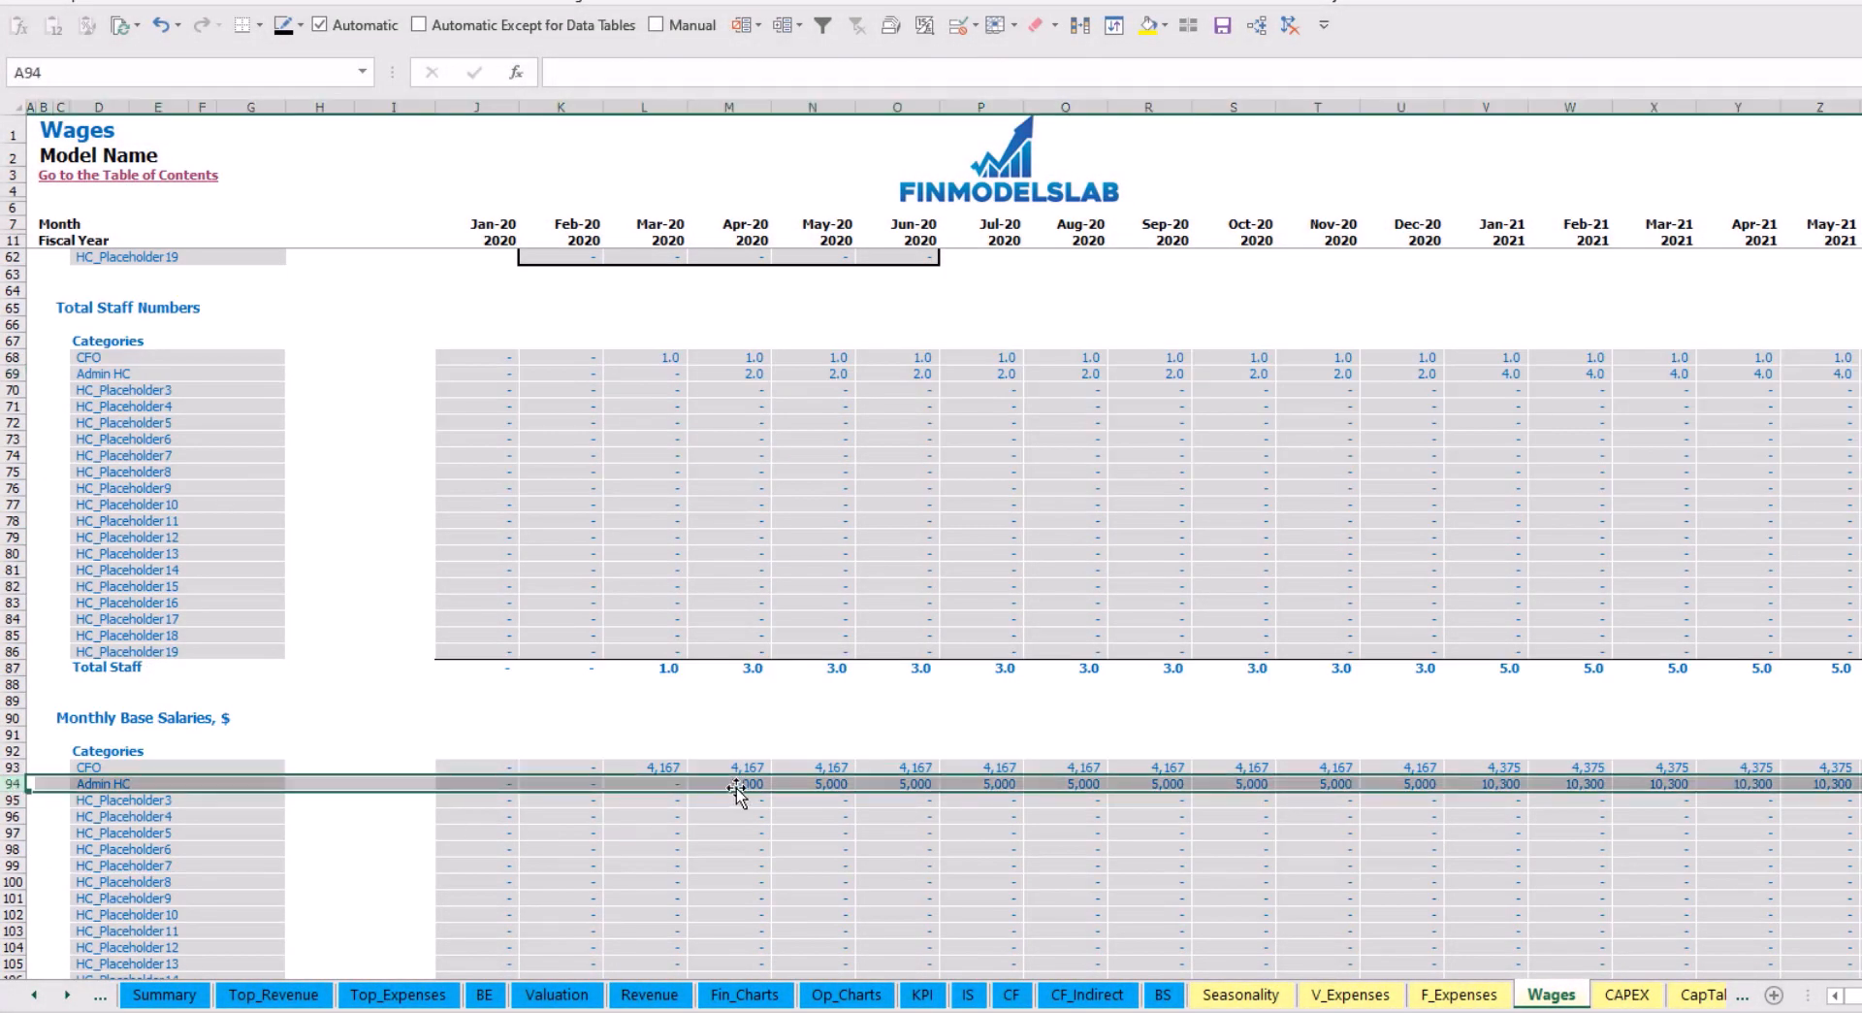
click(741, 783)
click(743, 374)
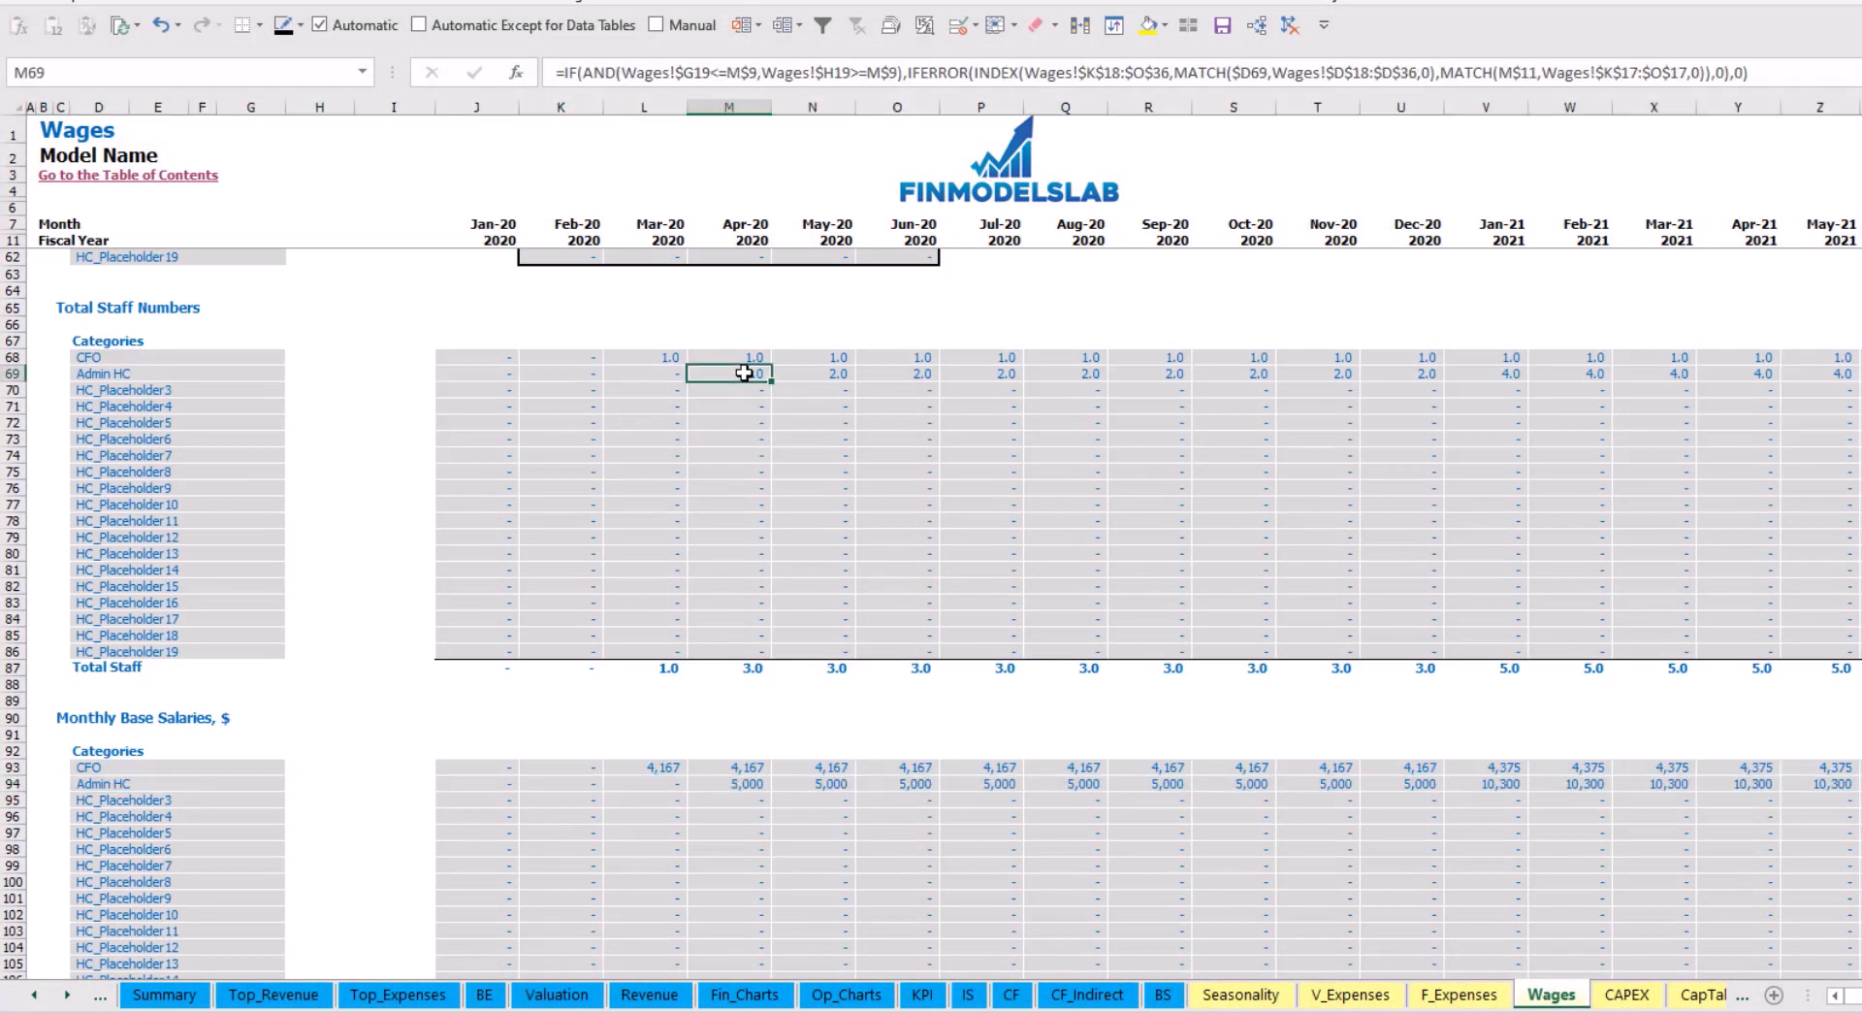
click(1824, 378)
click(1843, 784)
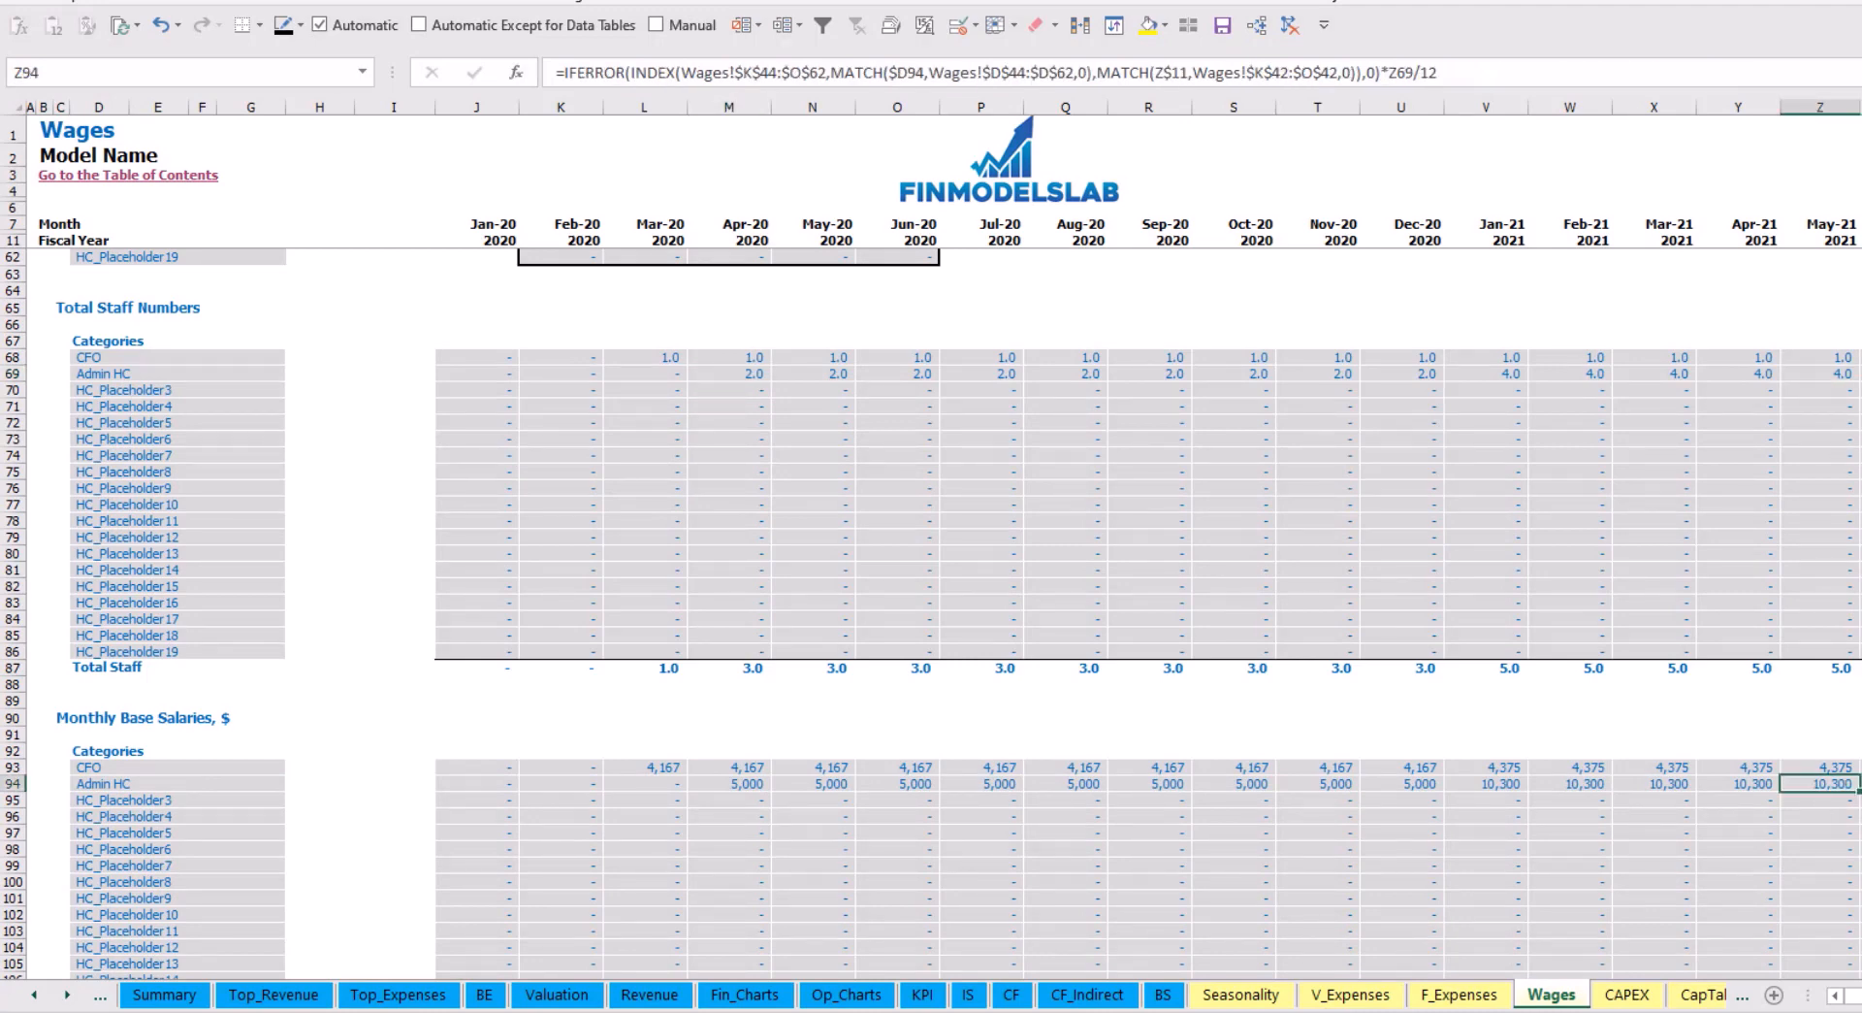
scroll(923, 822, down, 10)
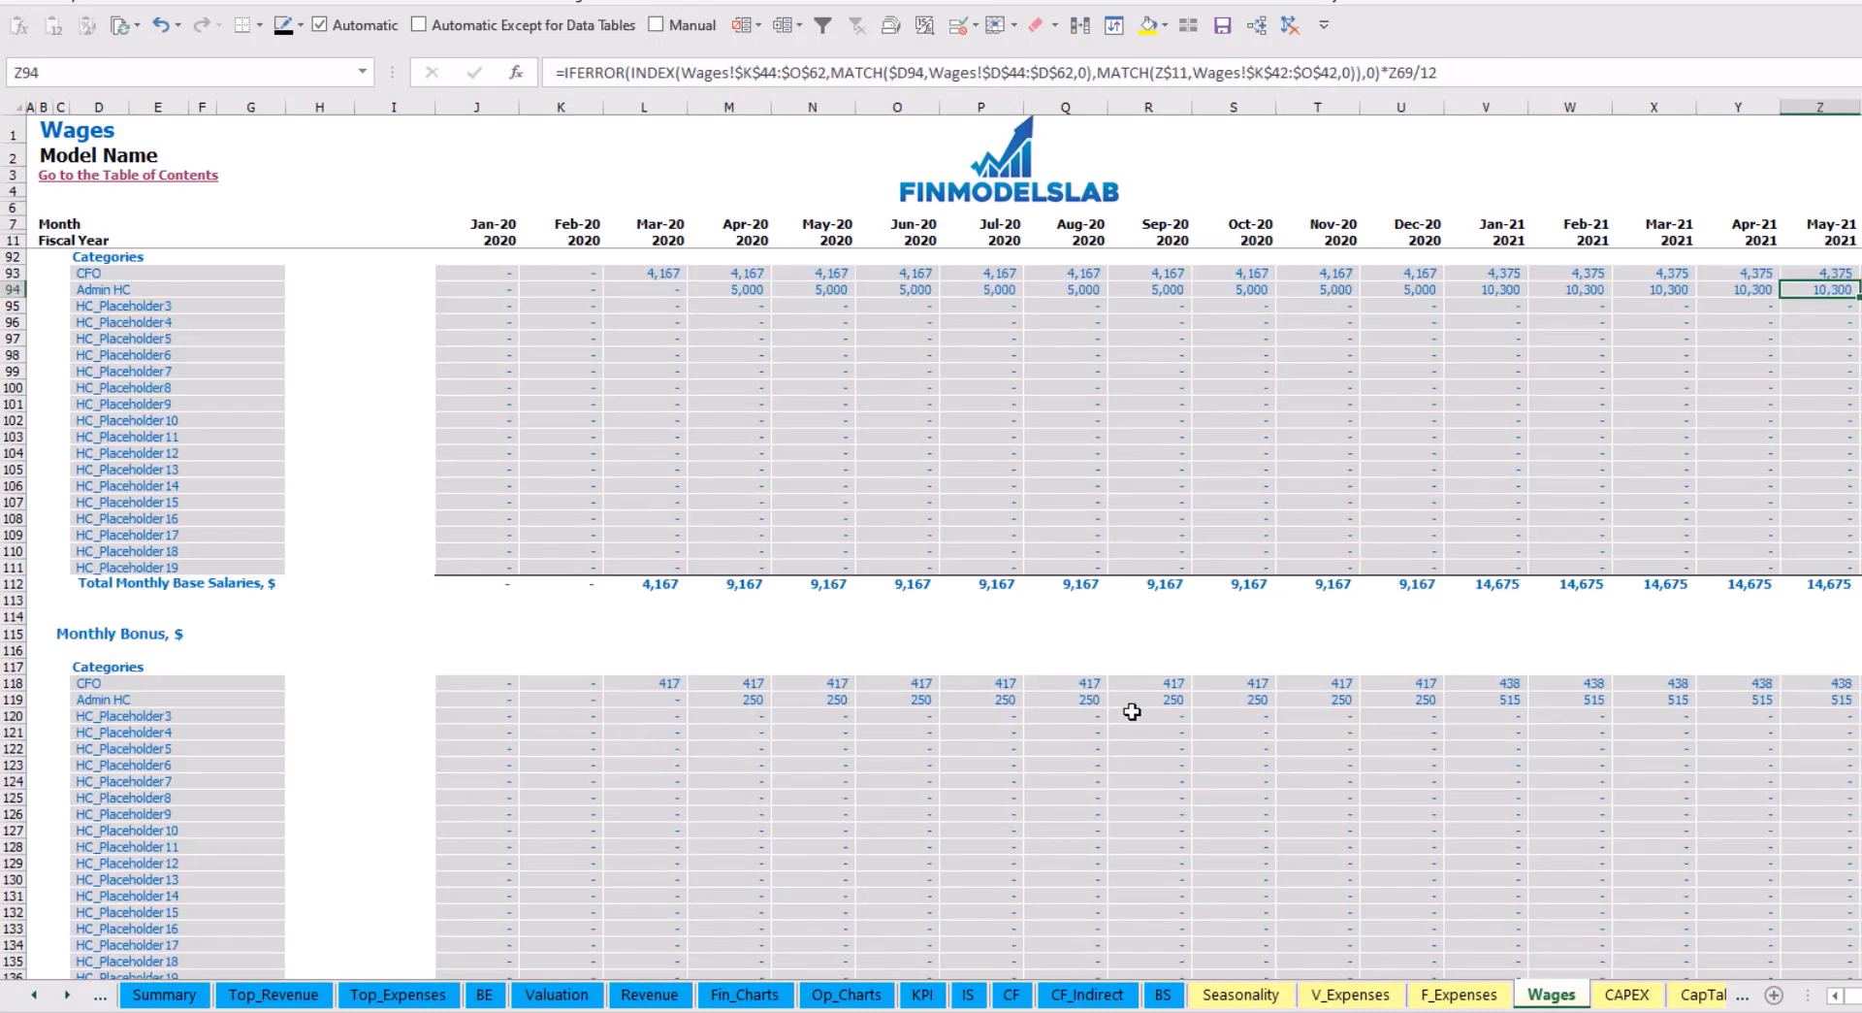
scroll(678, 715, down, 10)
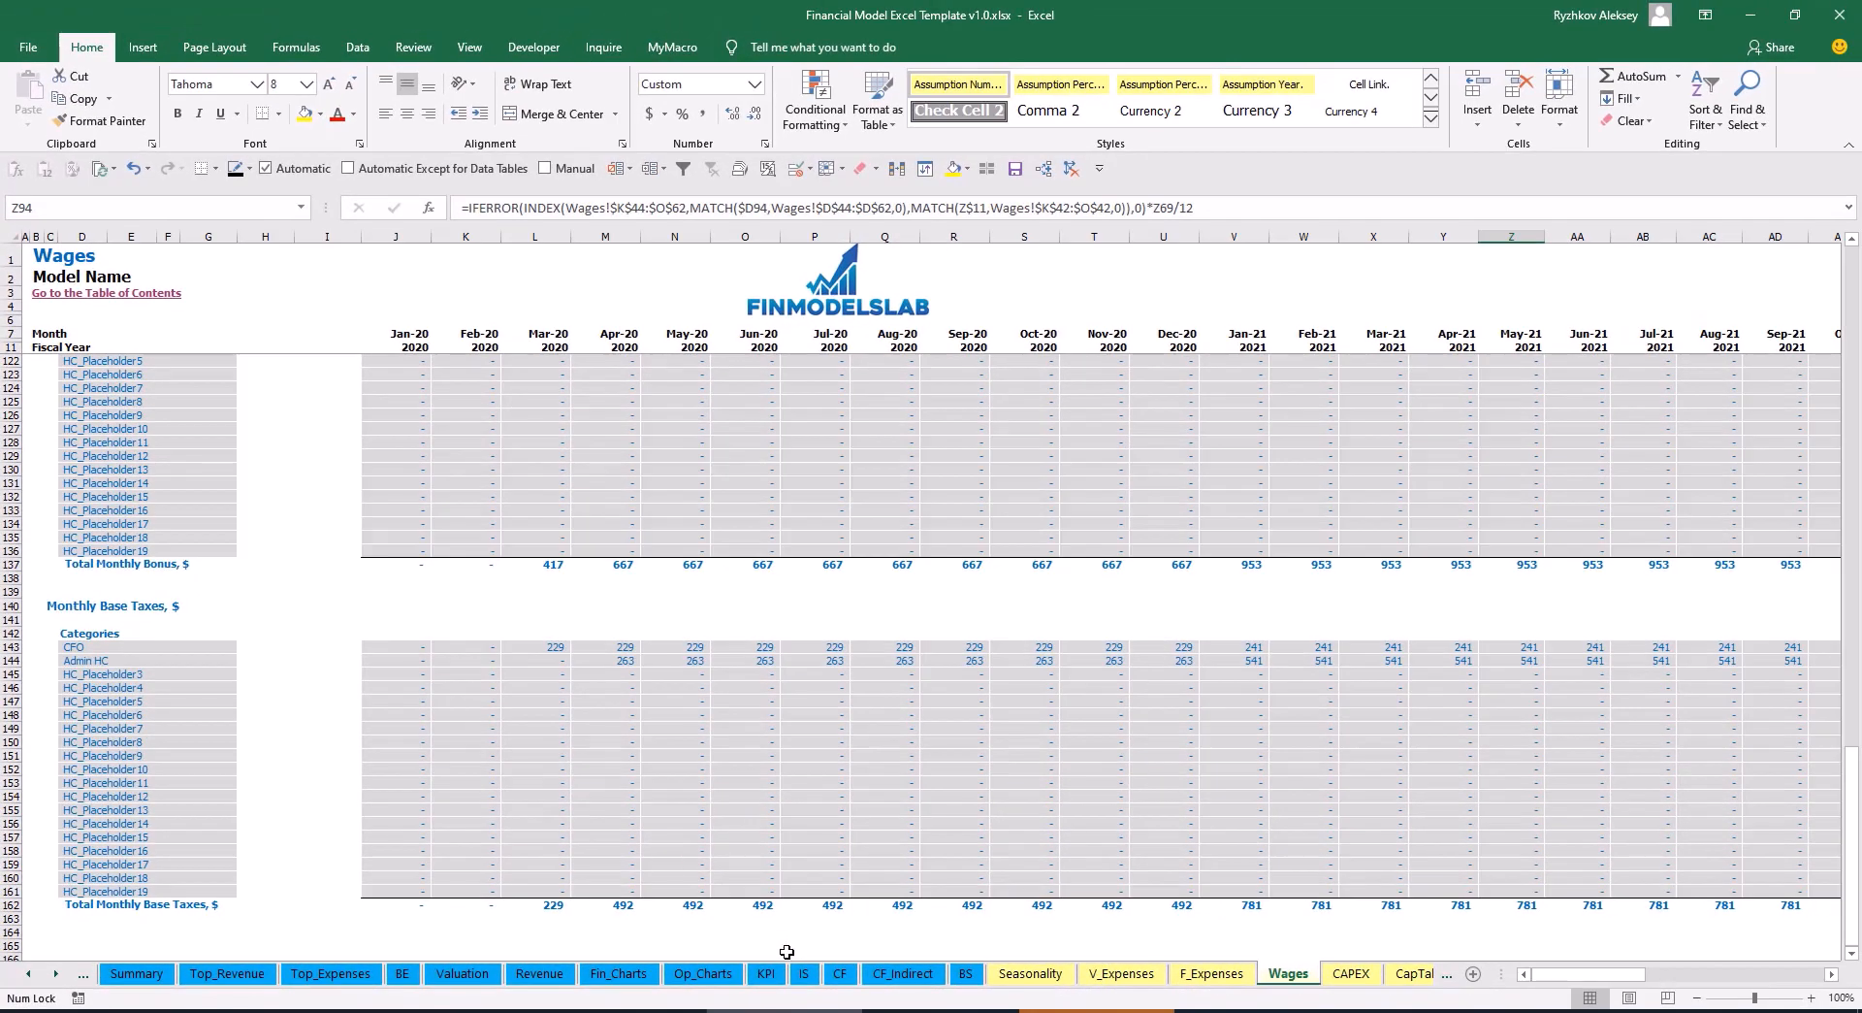
Expand the Salary and Wages breakdown on the Income Statement sheet and inspect the CFO's Jan-20 formula
click(806, 974)
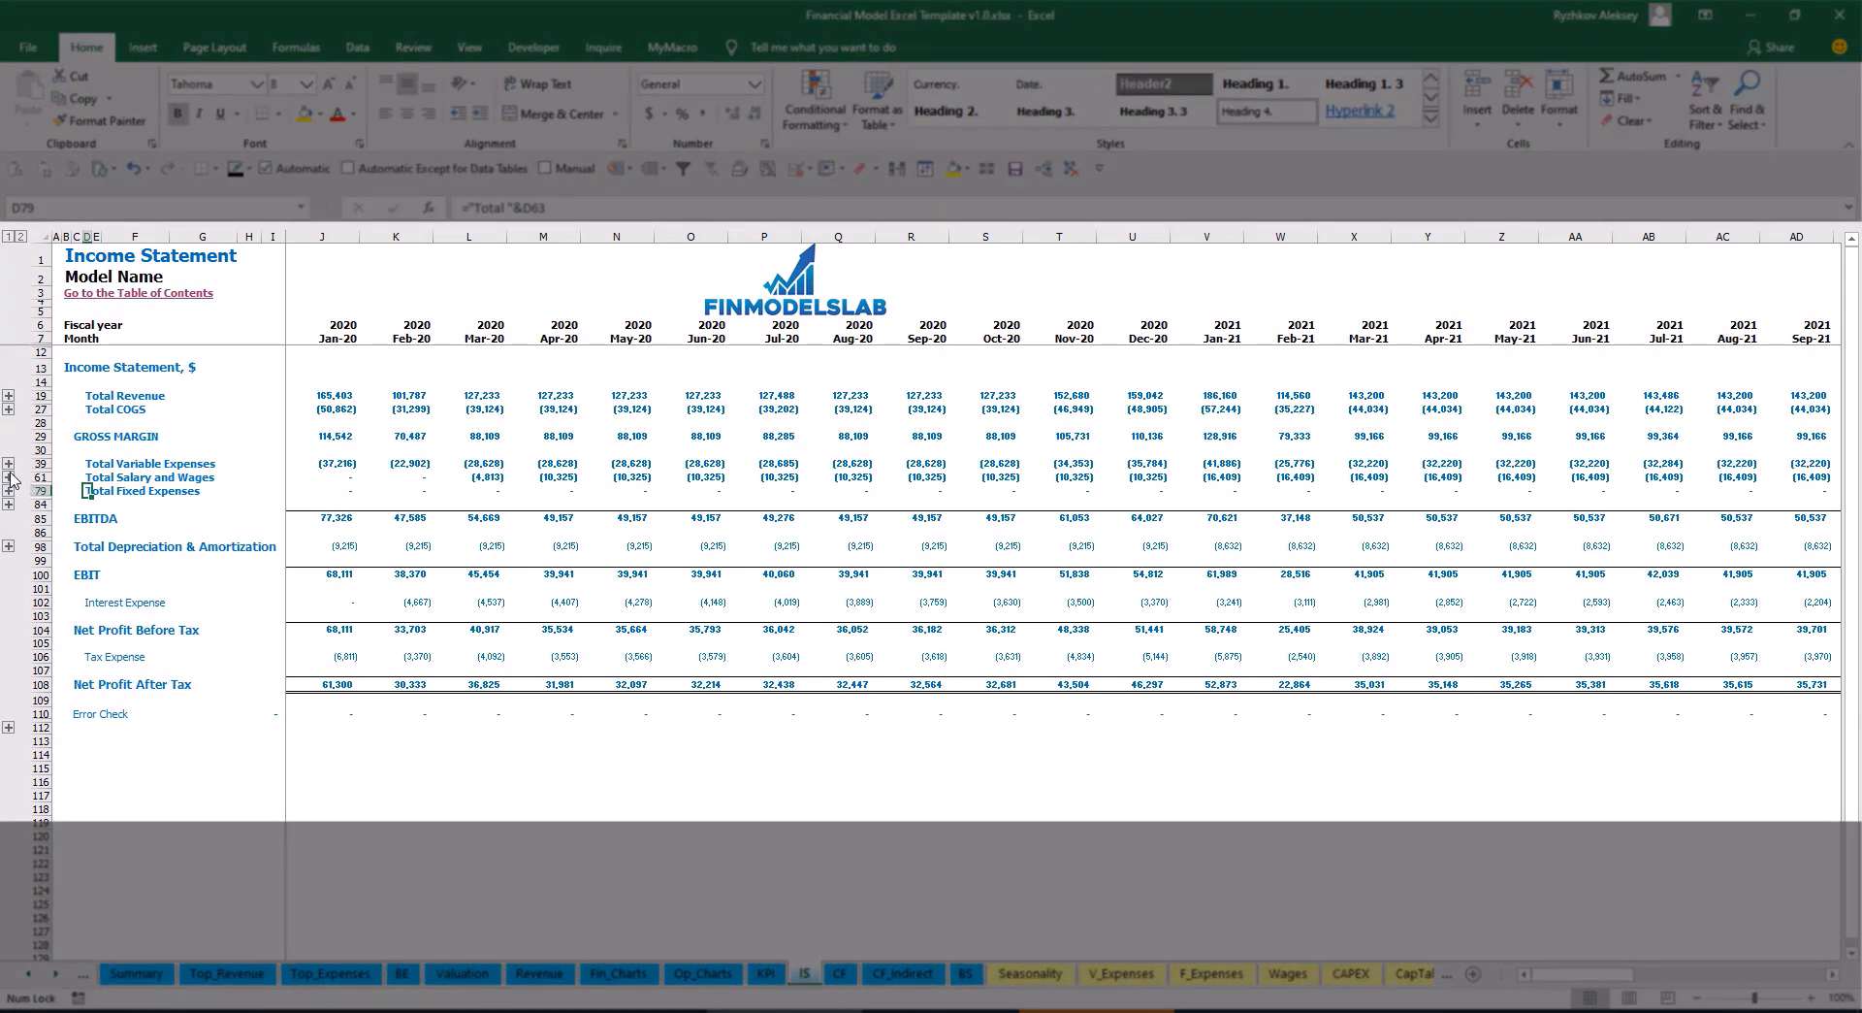
click(10, 477)
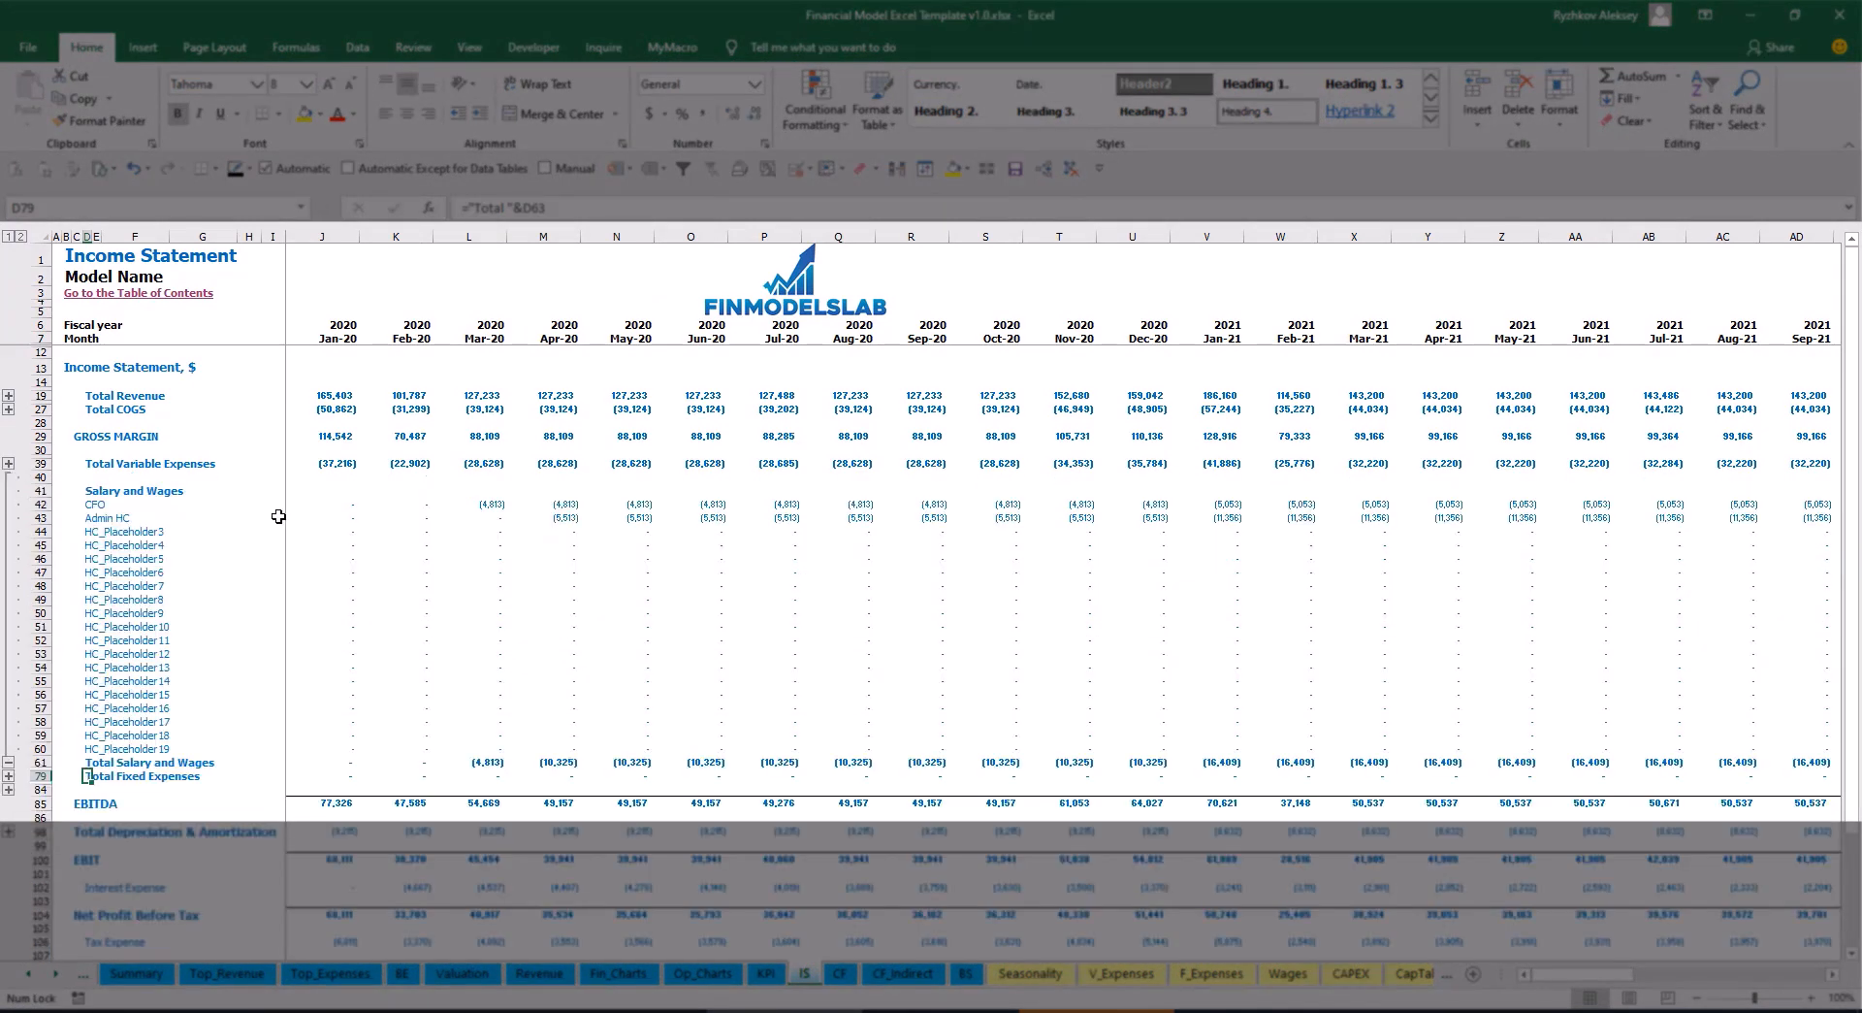
click(310, 501)
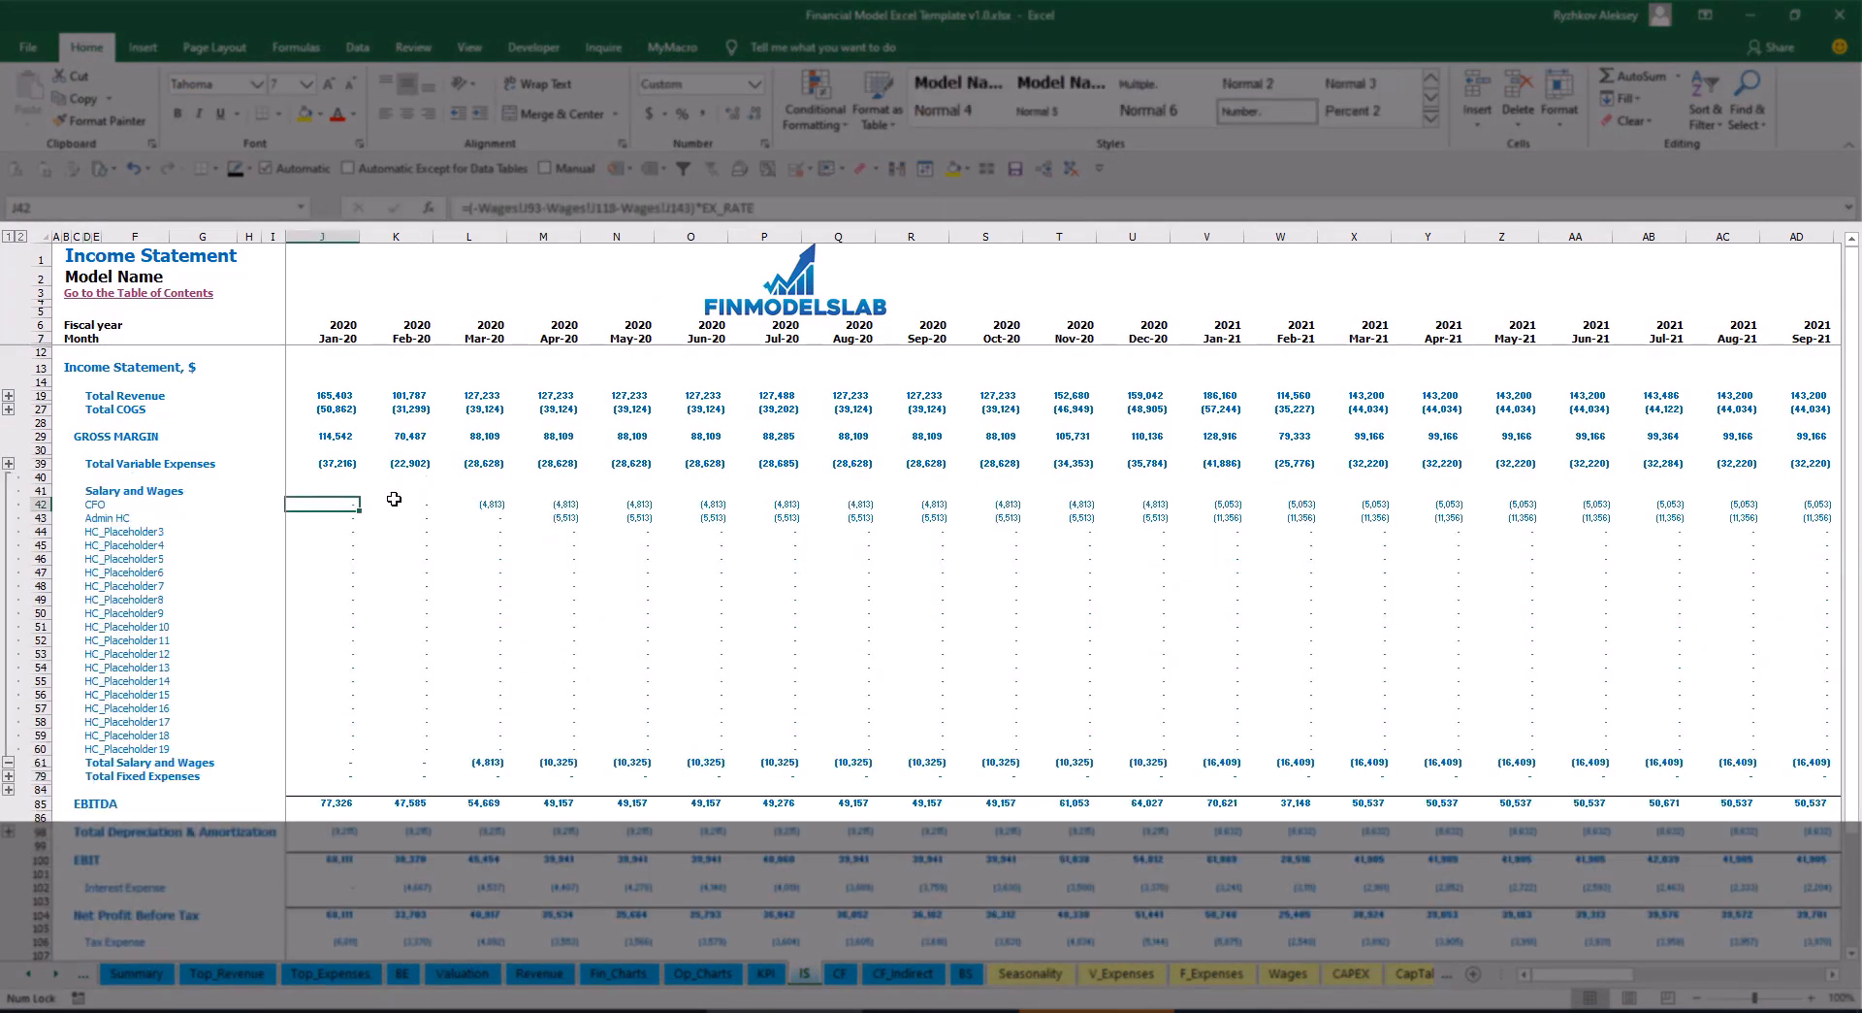
Review the position rows from CFO to HC_Placeholder19 in the Income Statement's Salary and Wages breakdown
drag(98, 498, 95, 744)
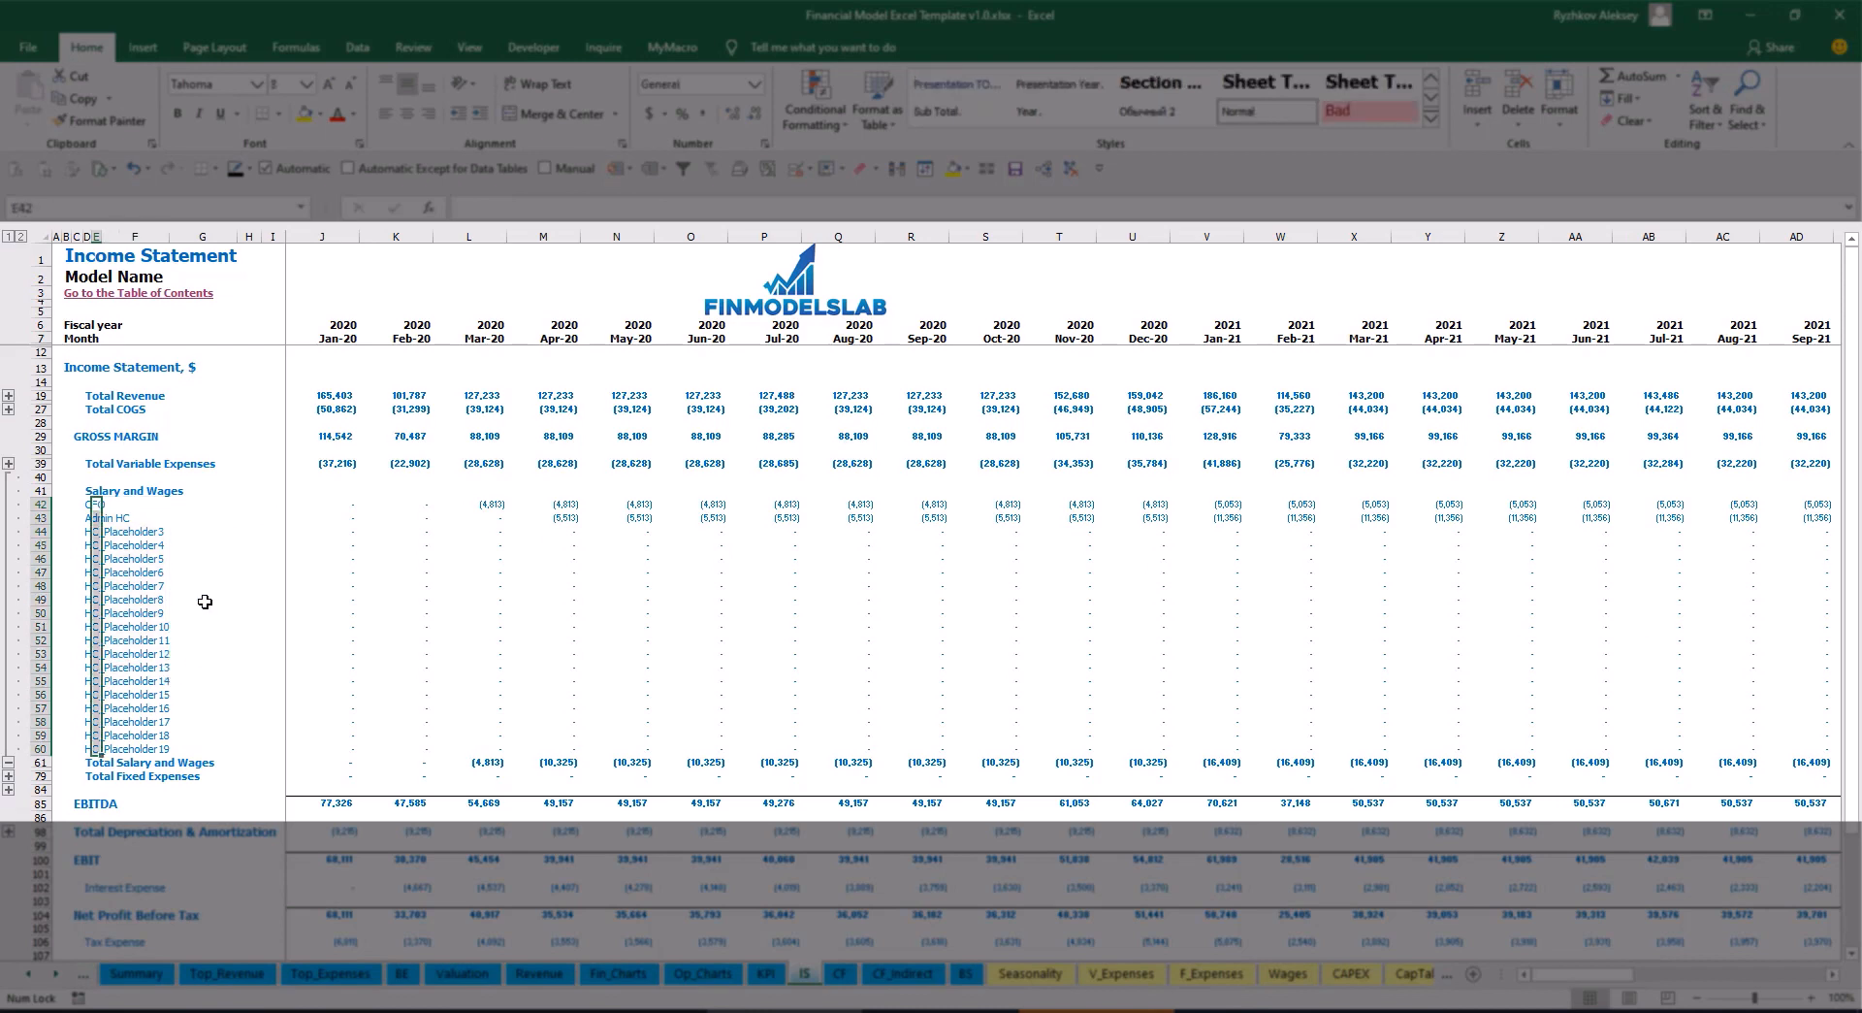
click(167, 516)
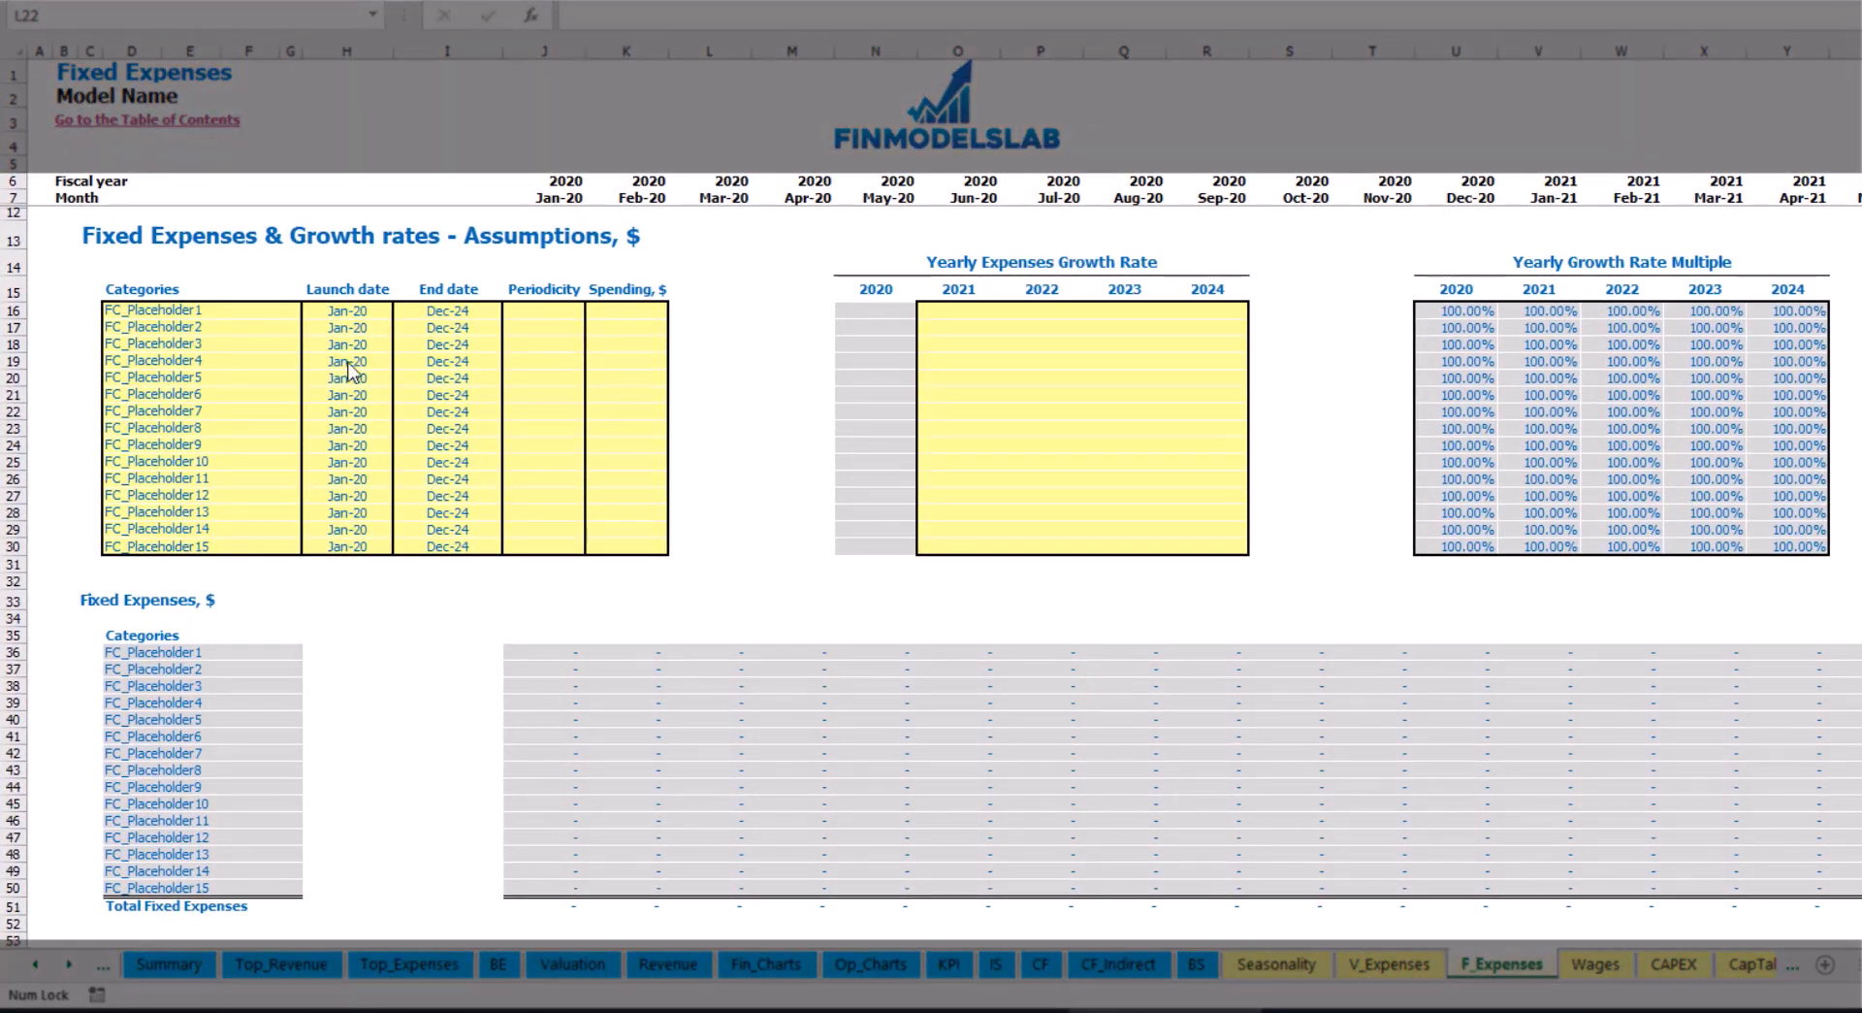
On the Fixed Expenses sheet, rename the first expense category as Utilities and set its launch date to Mar-20
click(205, 309)
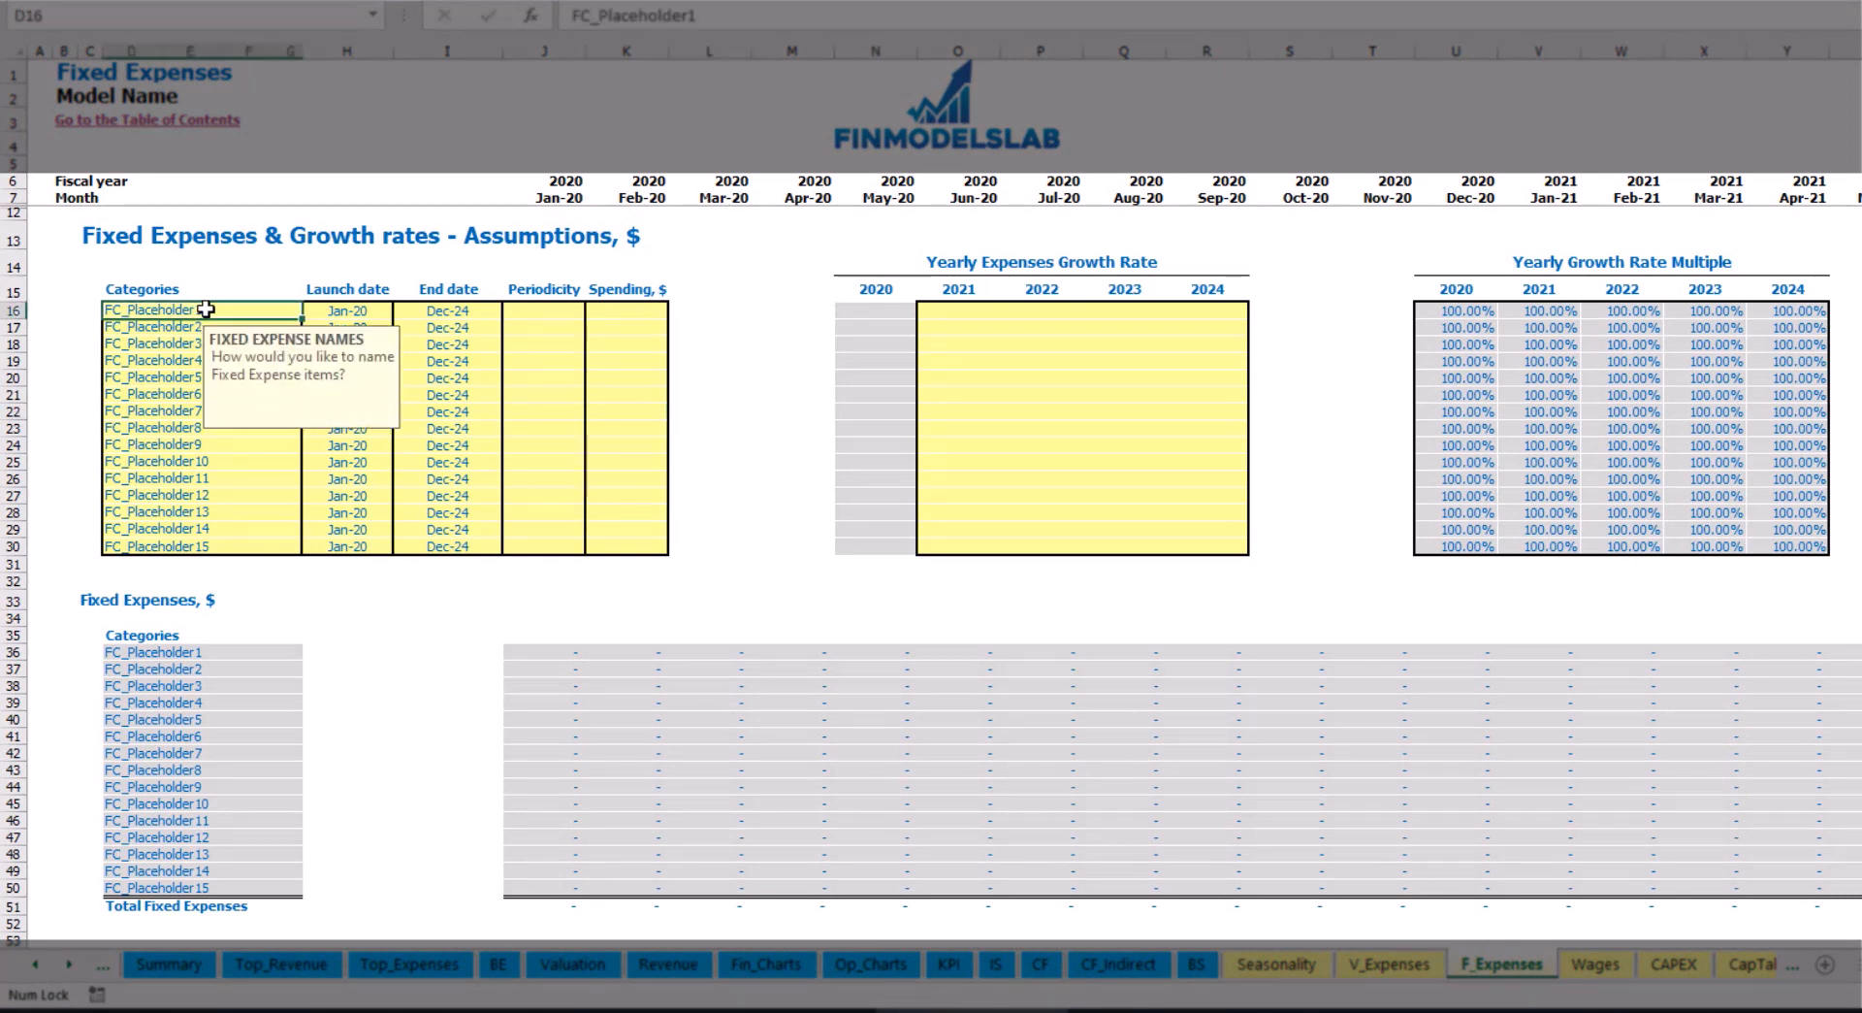
text(Utilities)
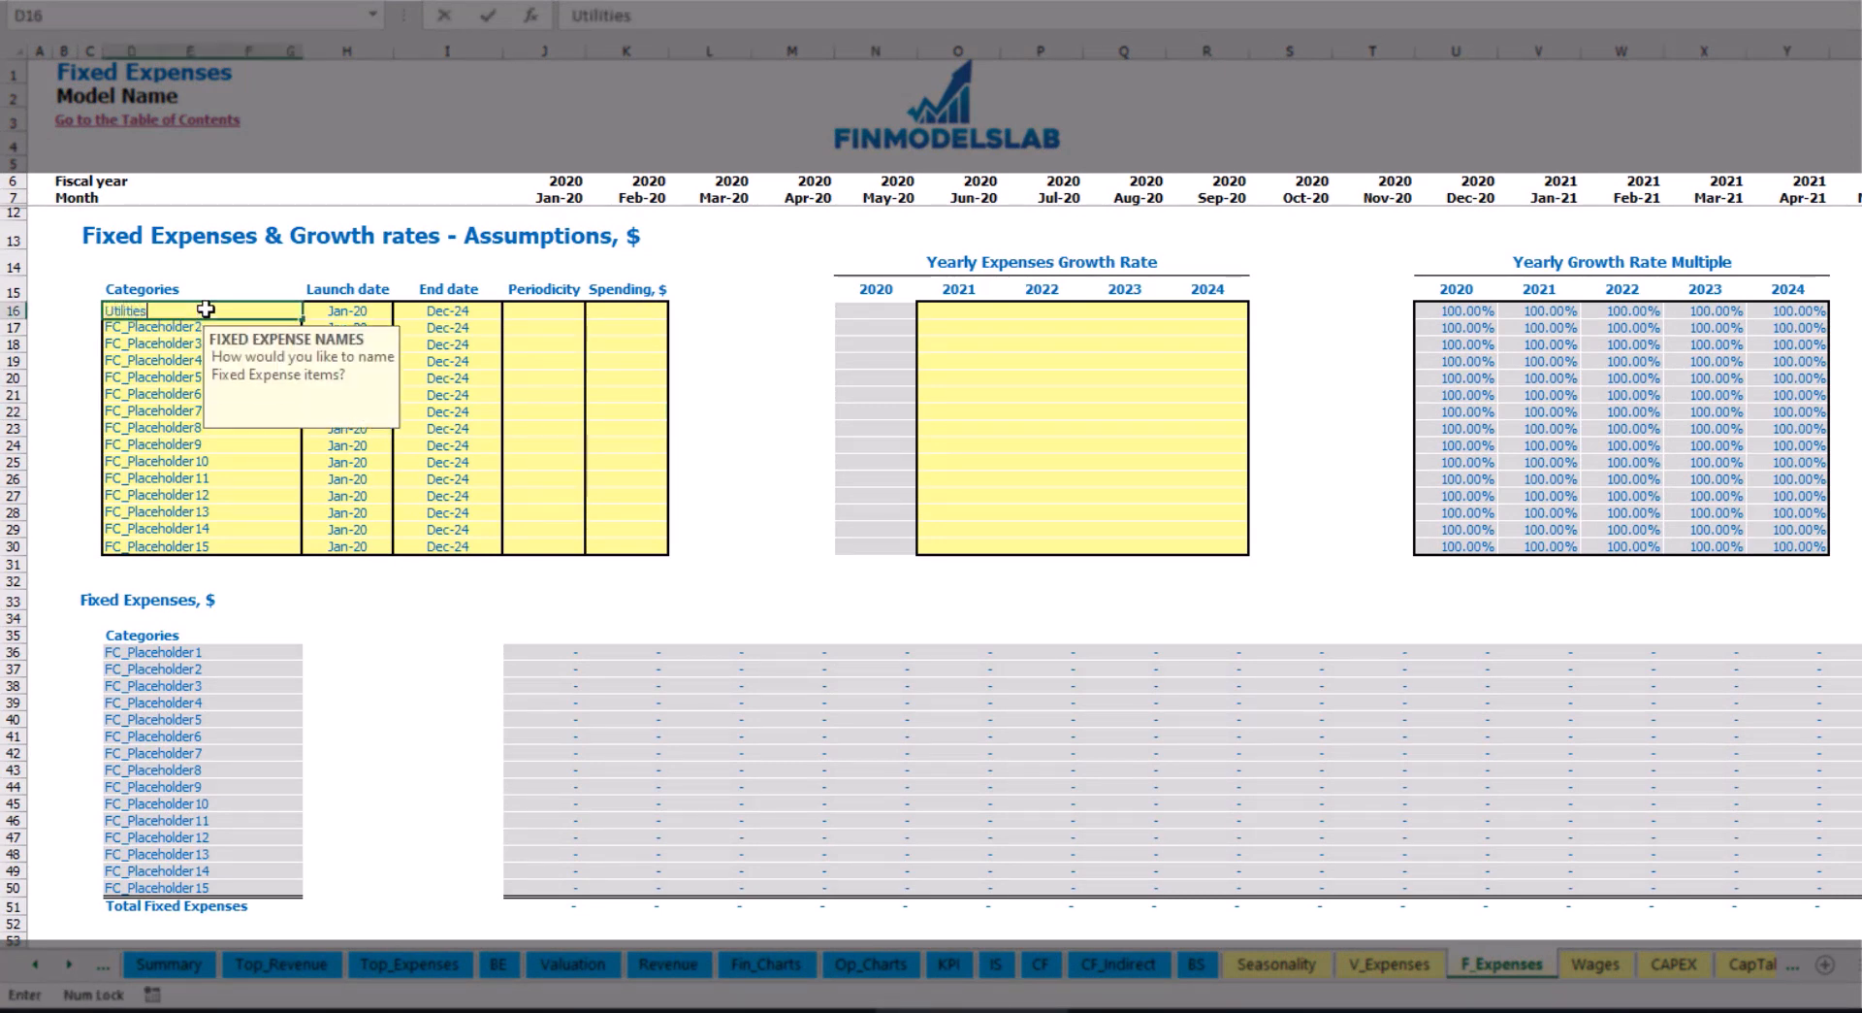
key(Return)
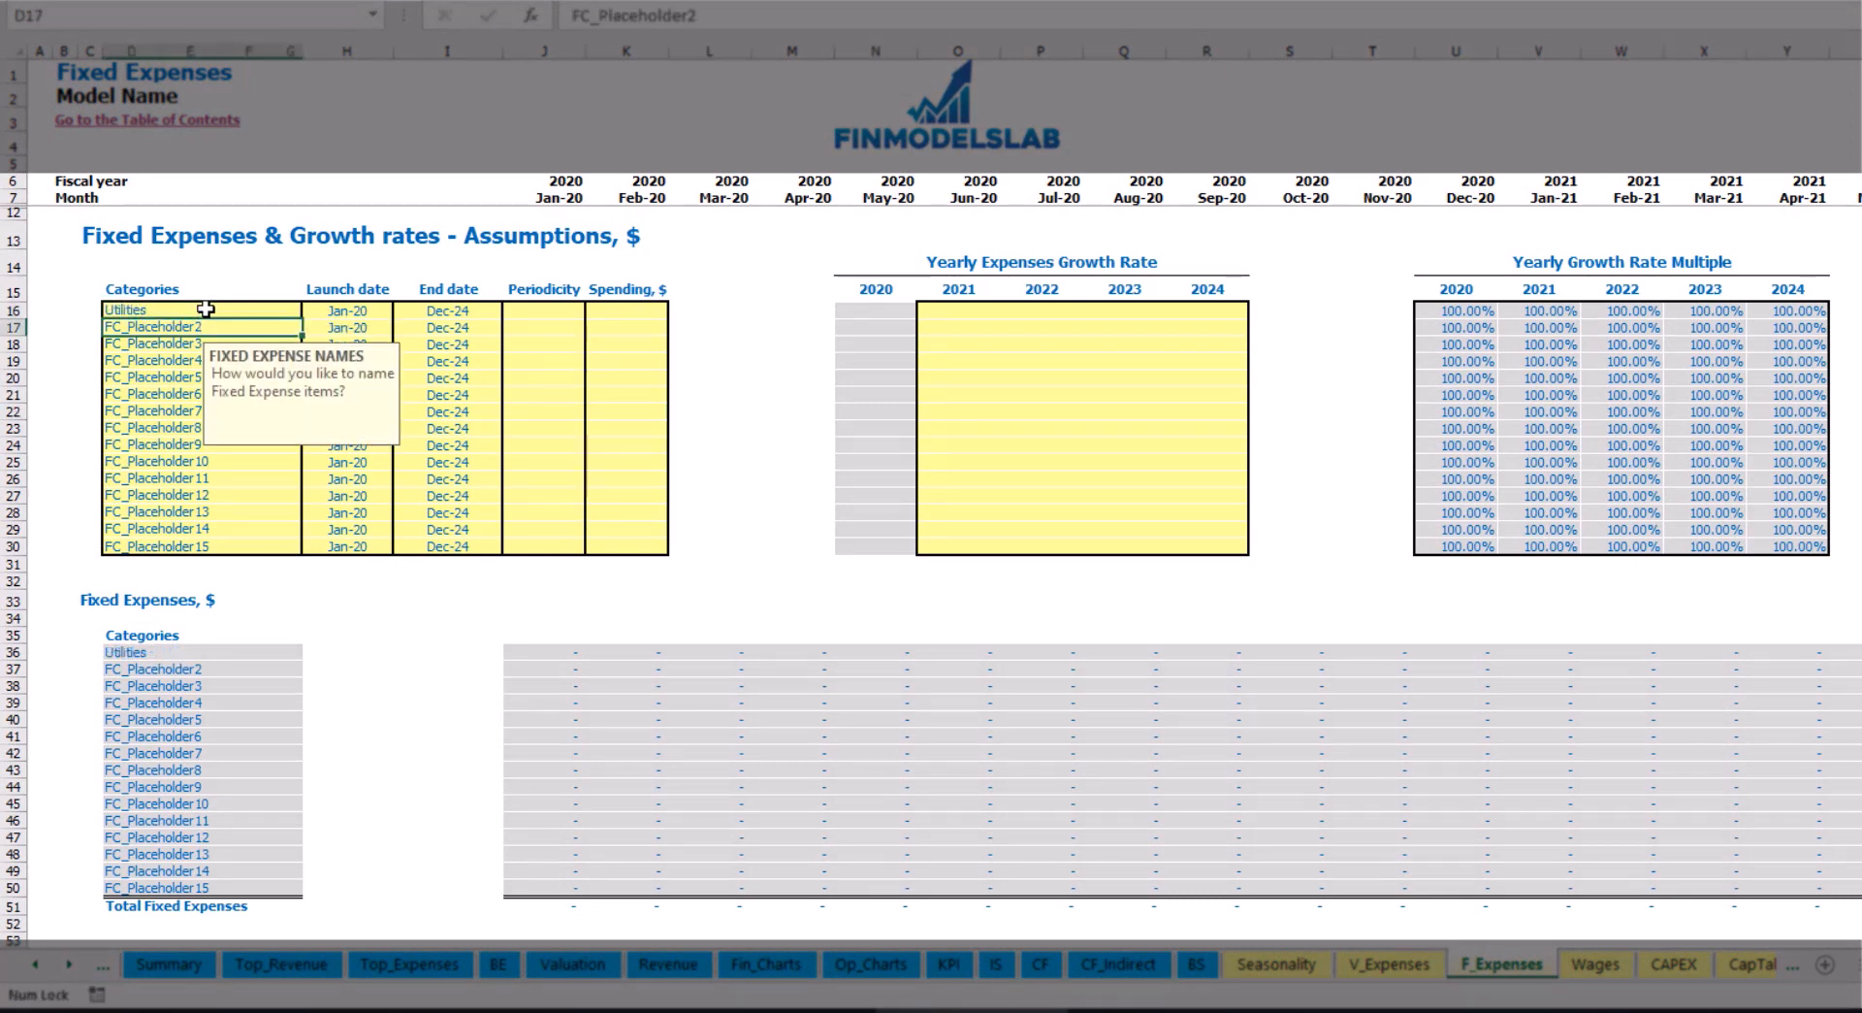
click(357, 305)
click(400, 310)
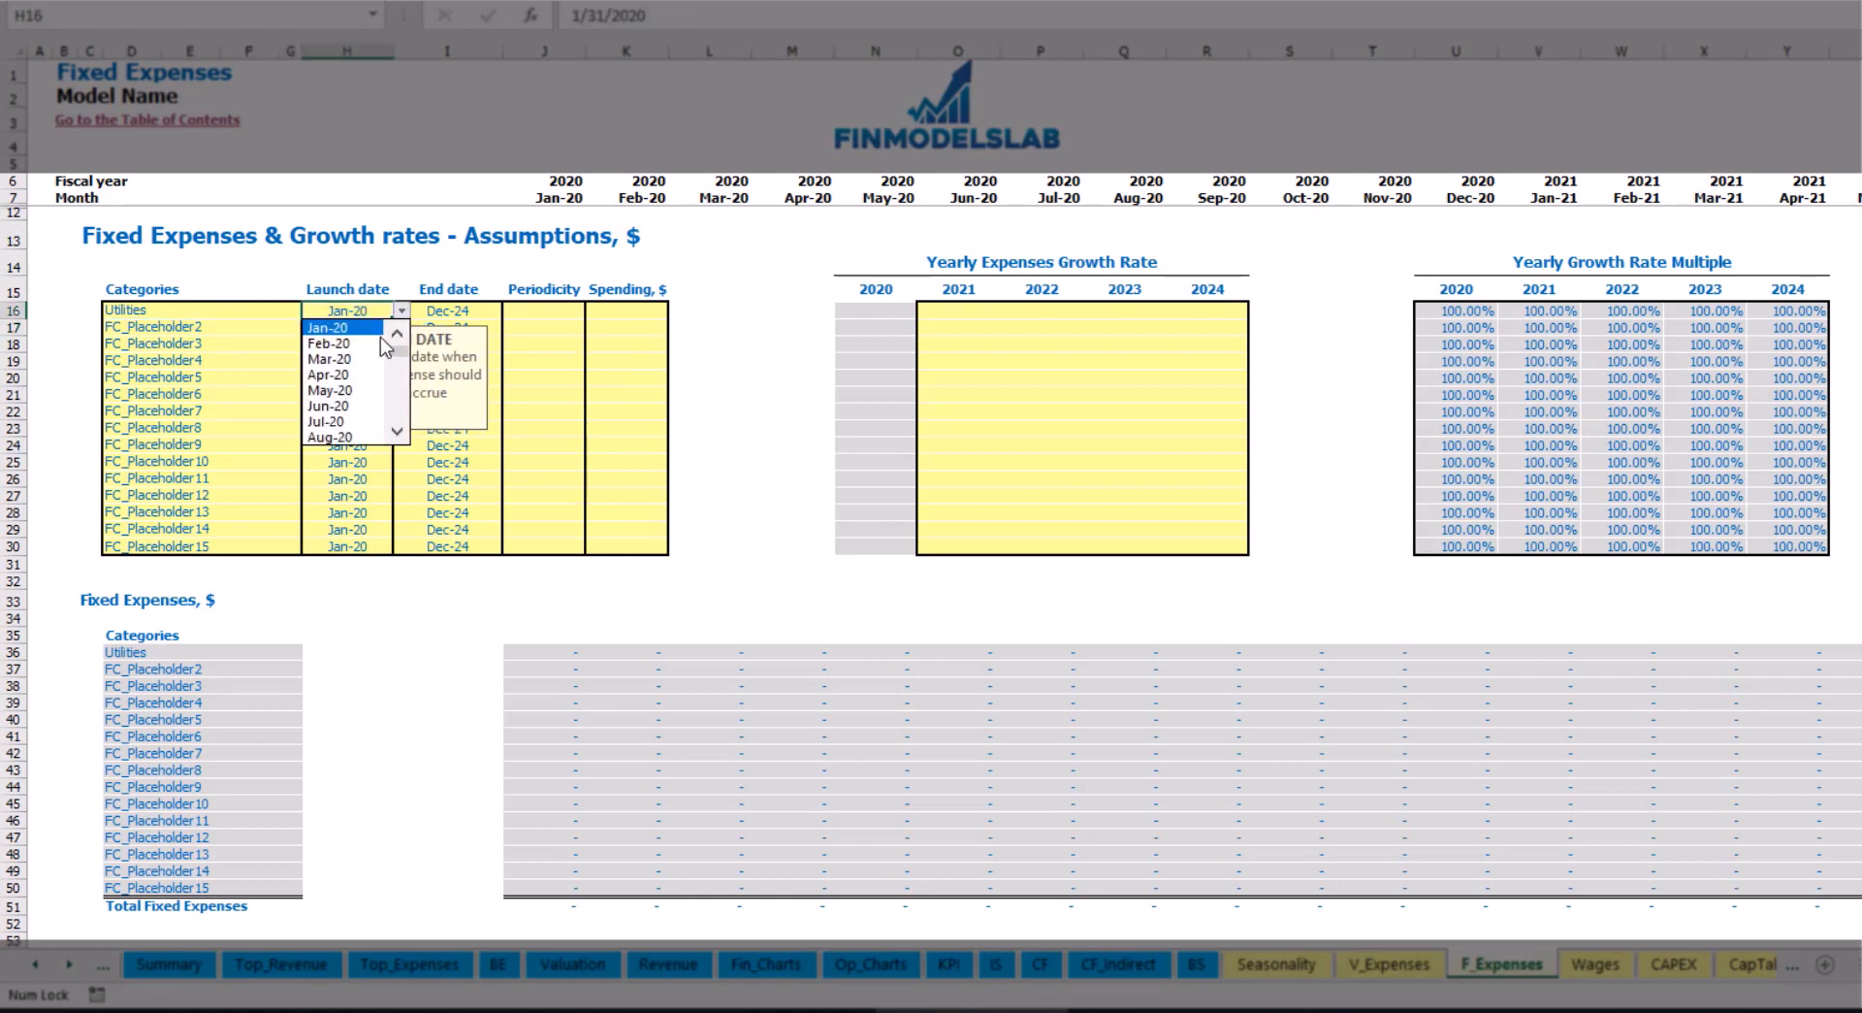
click(349, 360)
Check the Utilities end date and inspect the extent of the monthly timeline on the Fixed Expenses sheet
click(464, 308)
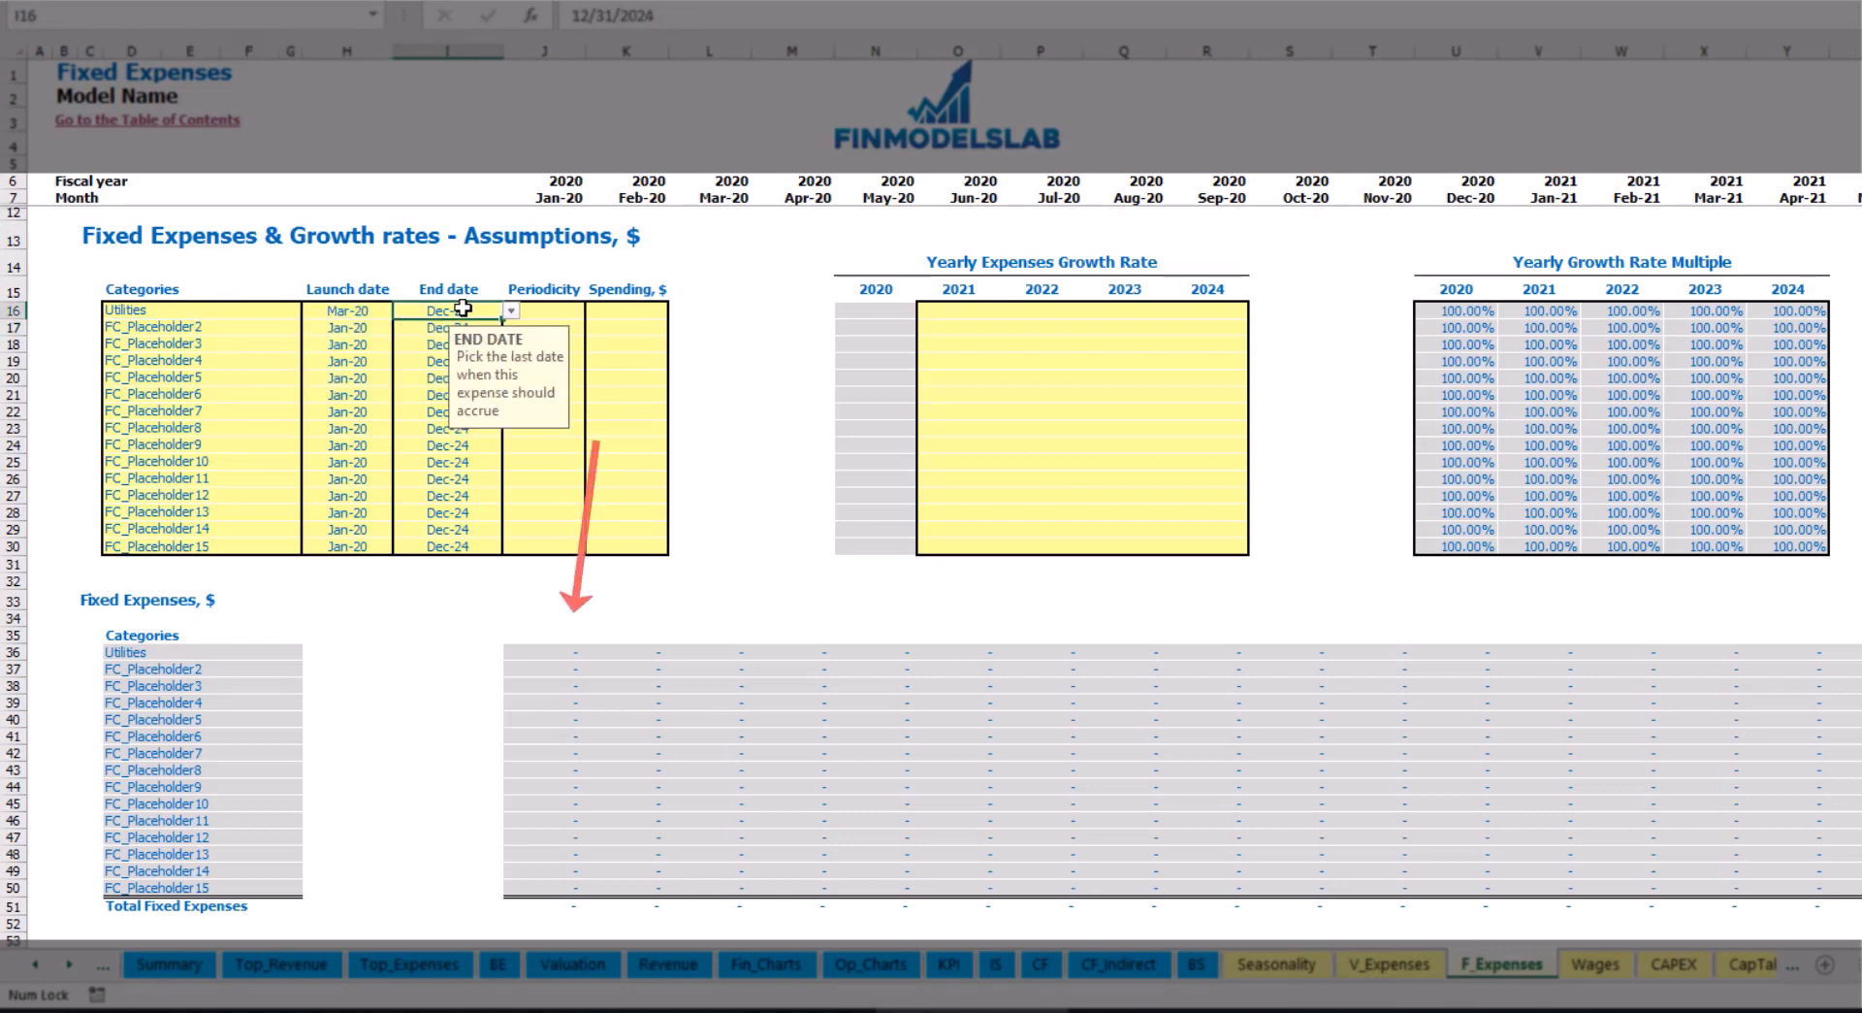
click(559, 199)
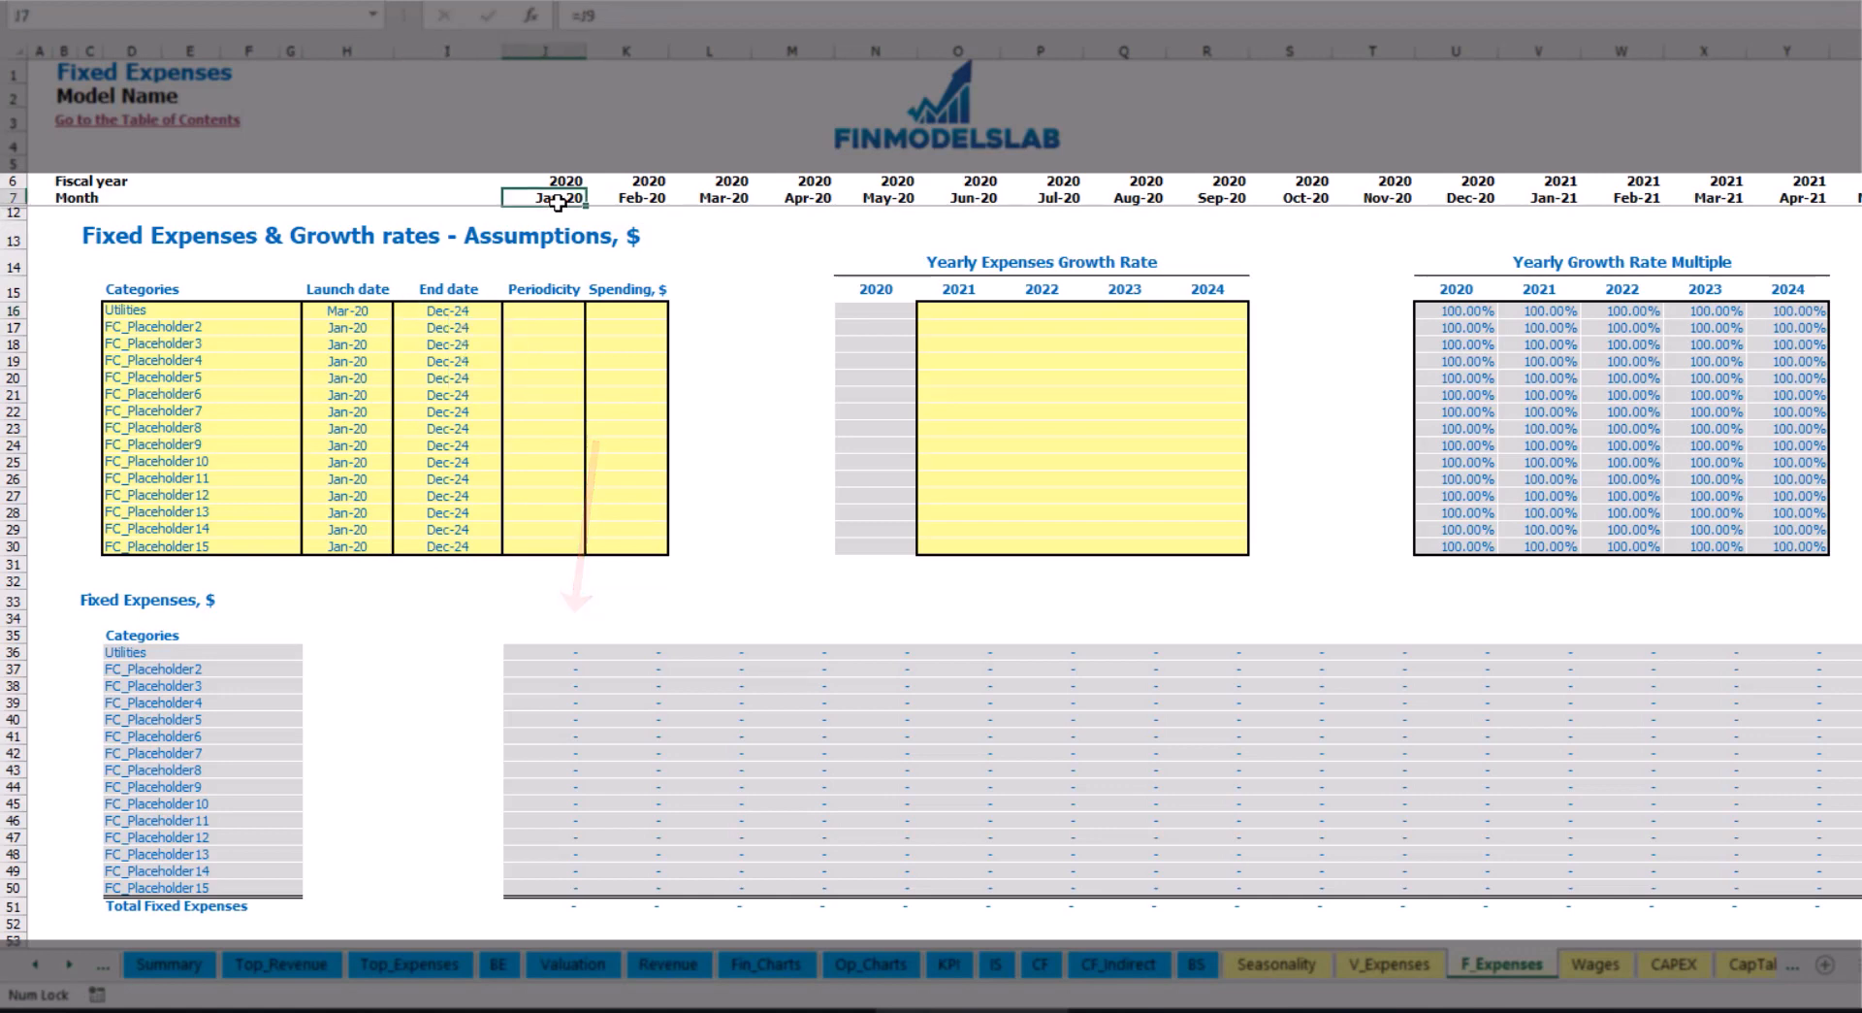
key(ctrl+Right)
key(ctrl+Left)
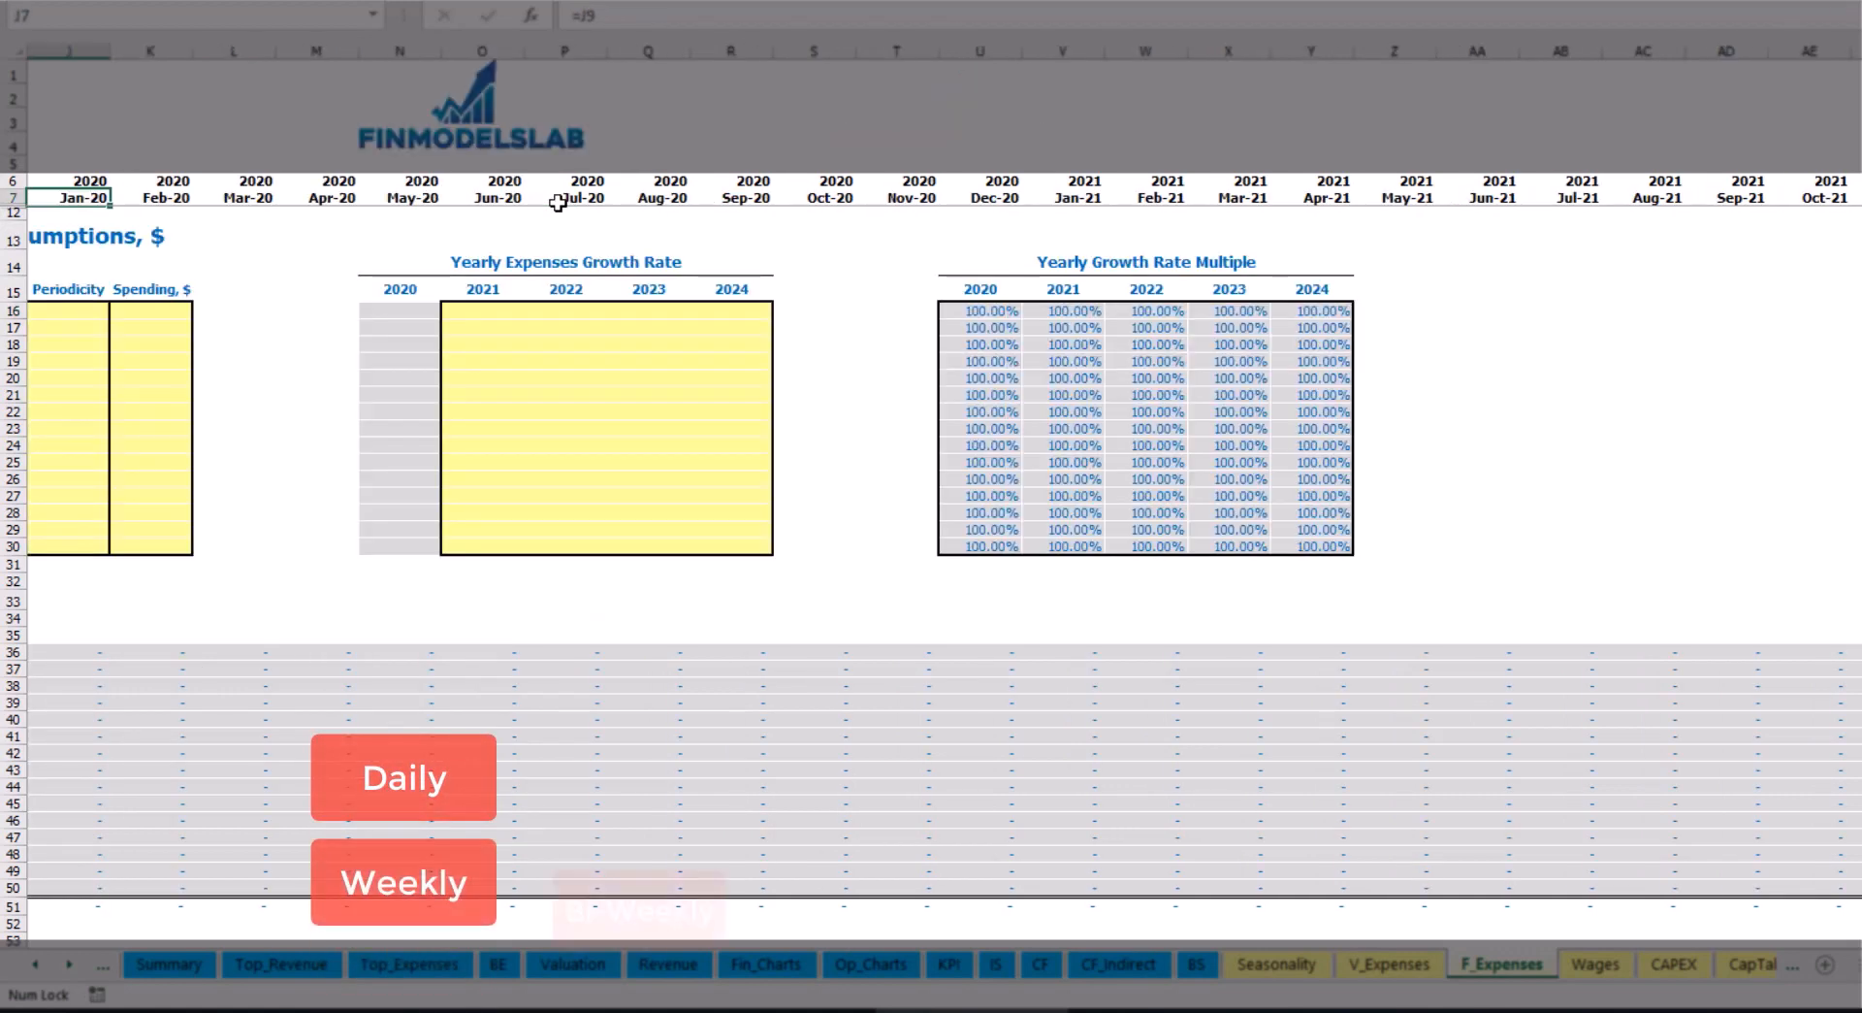
key(ctrl+Left)
key(ctrl+Left)
key(ctrl+Left)
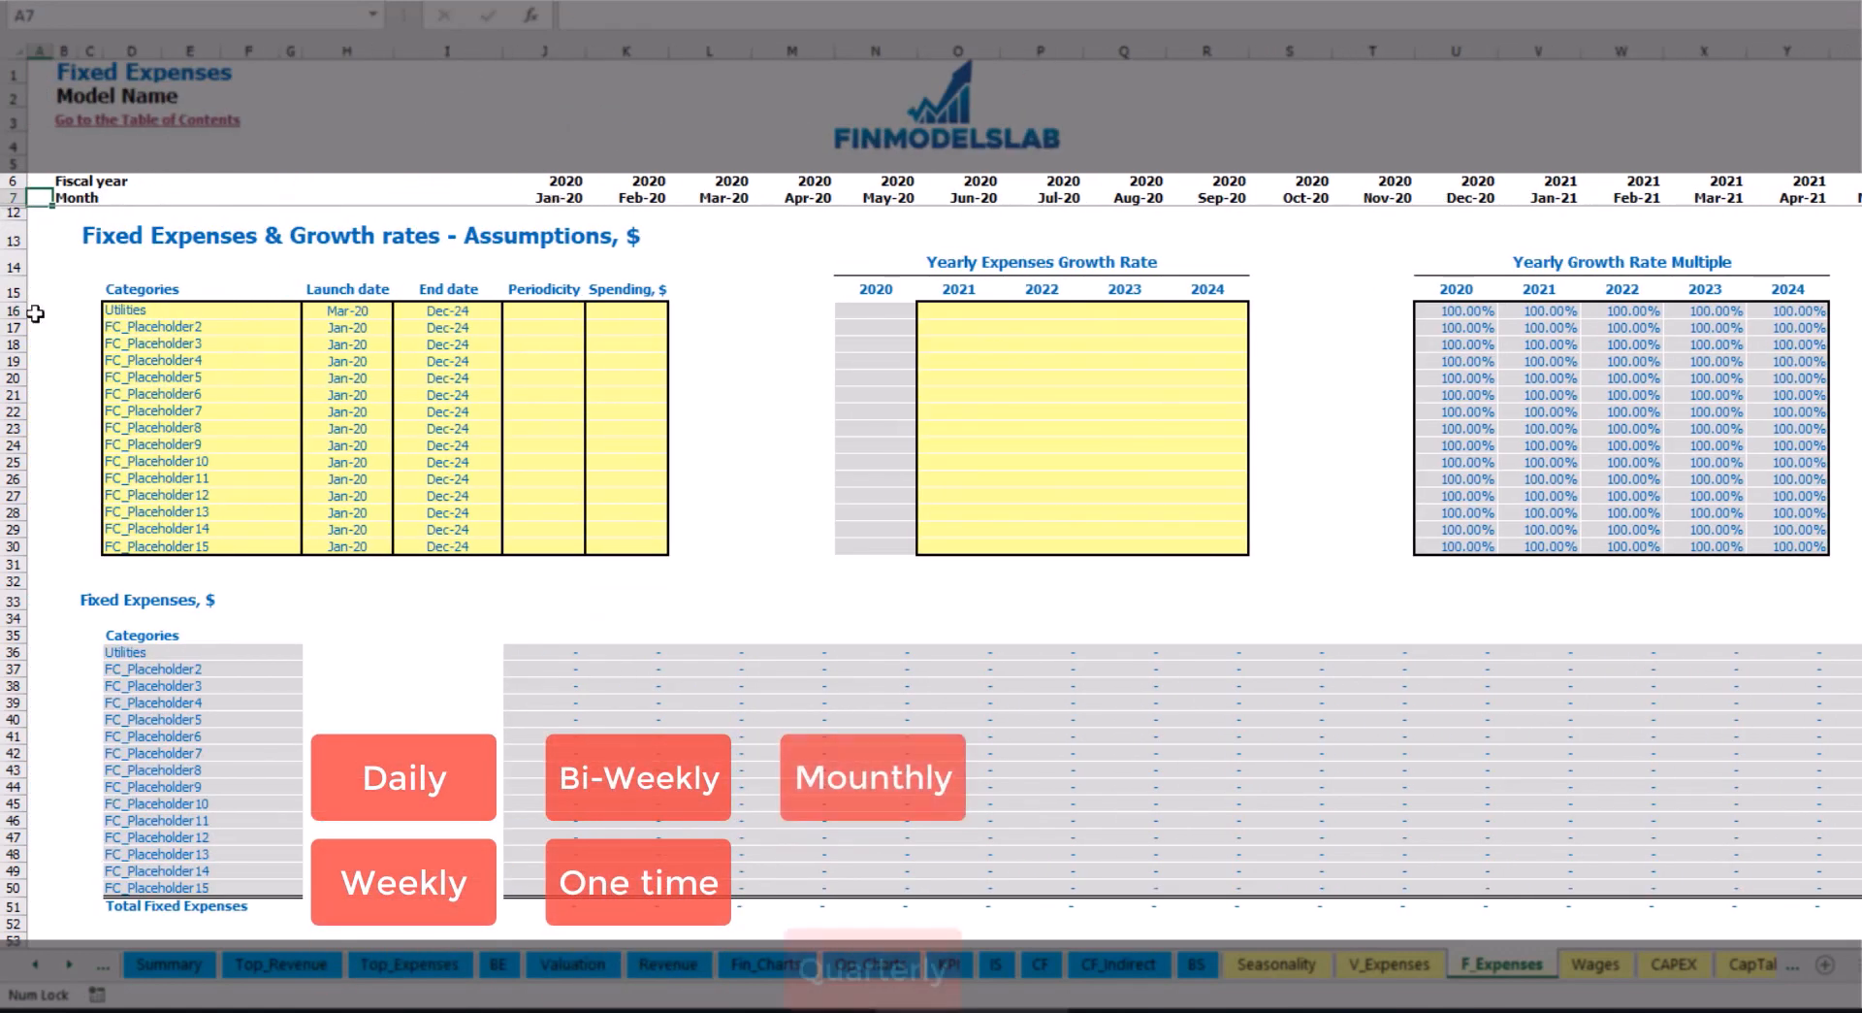
Set the Utilities expense to Daily periodicity with spending of 50
click(531, 312)
click(593, 311)
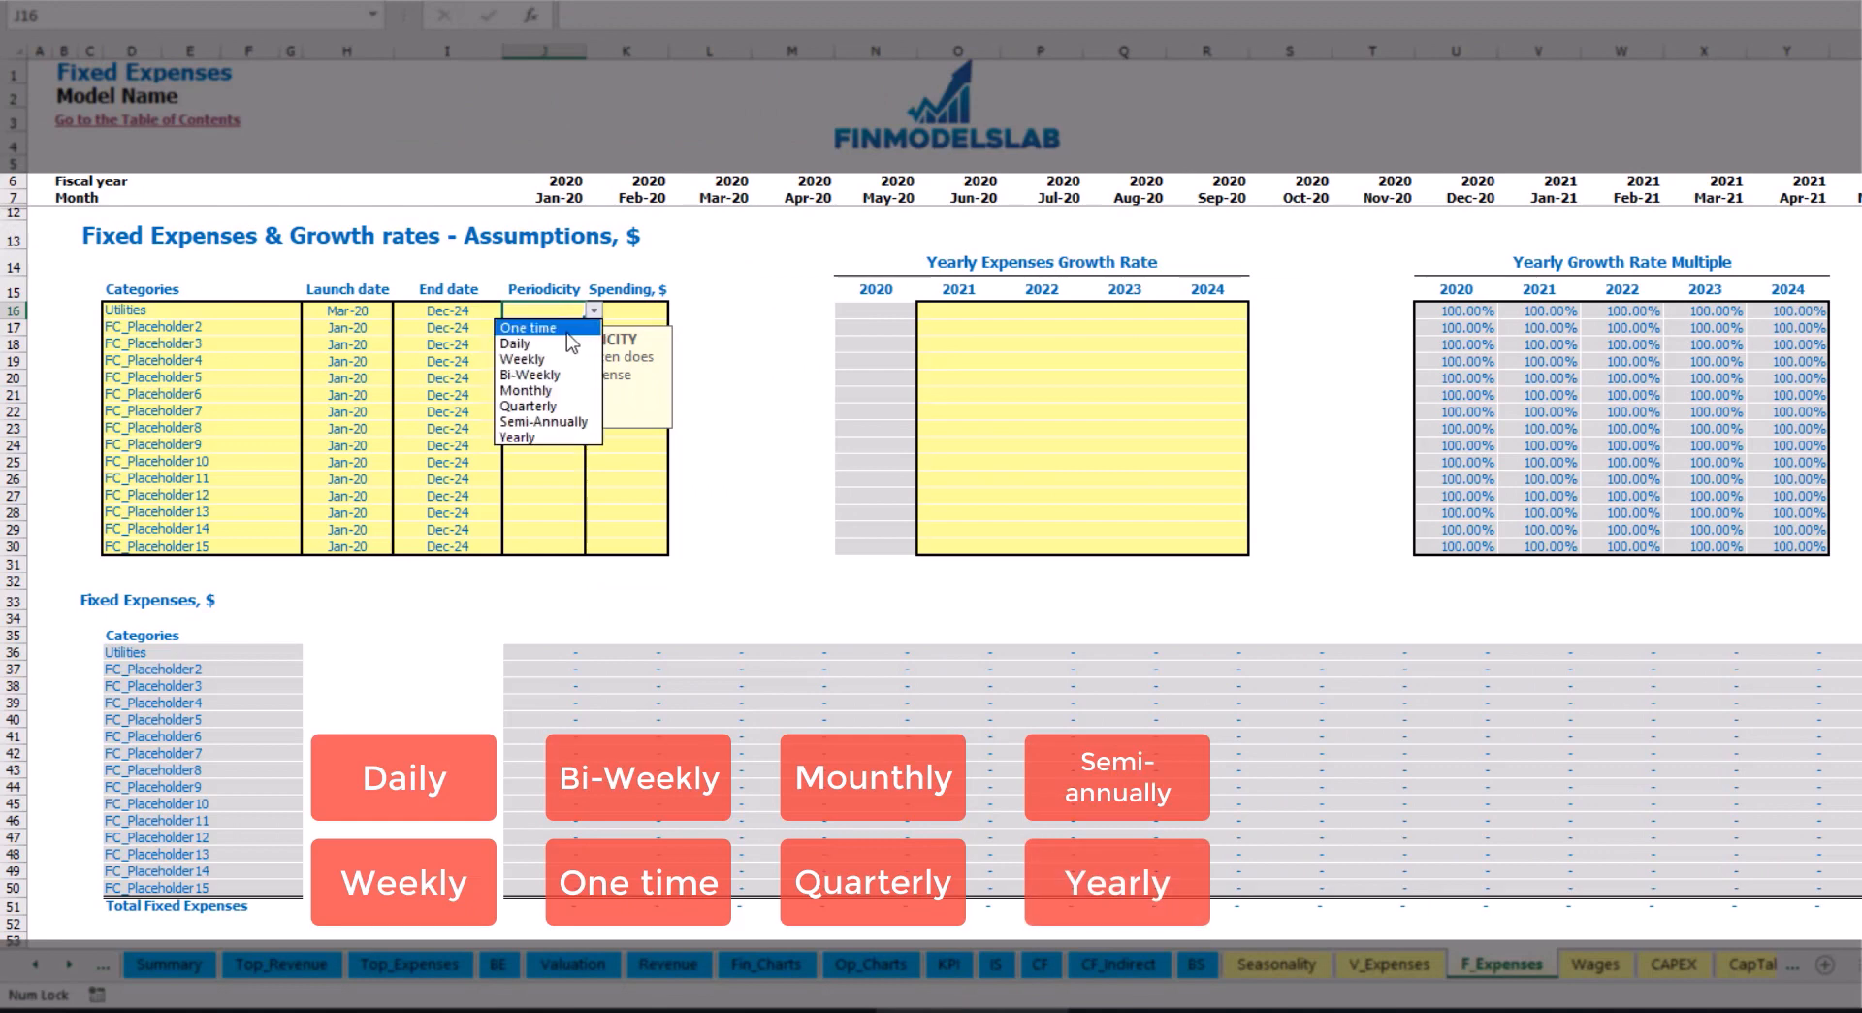
click(551, 343)
key(Tab)
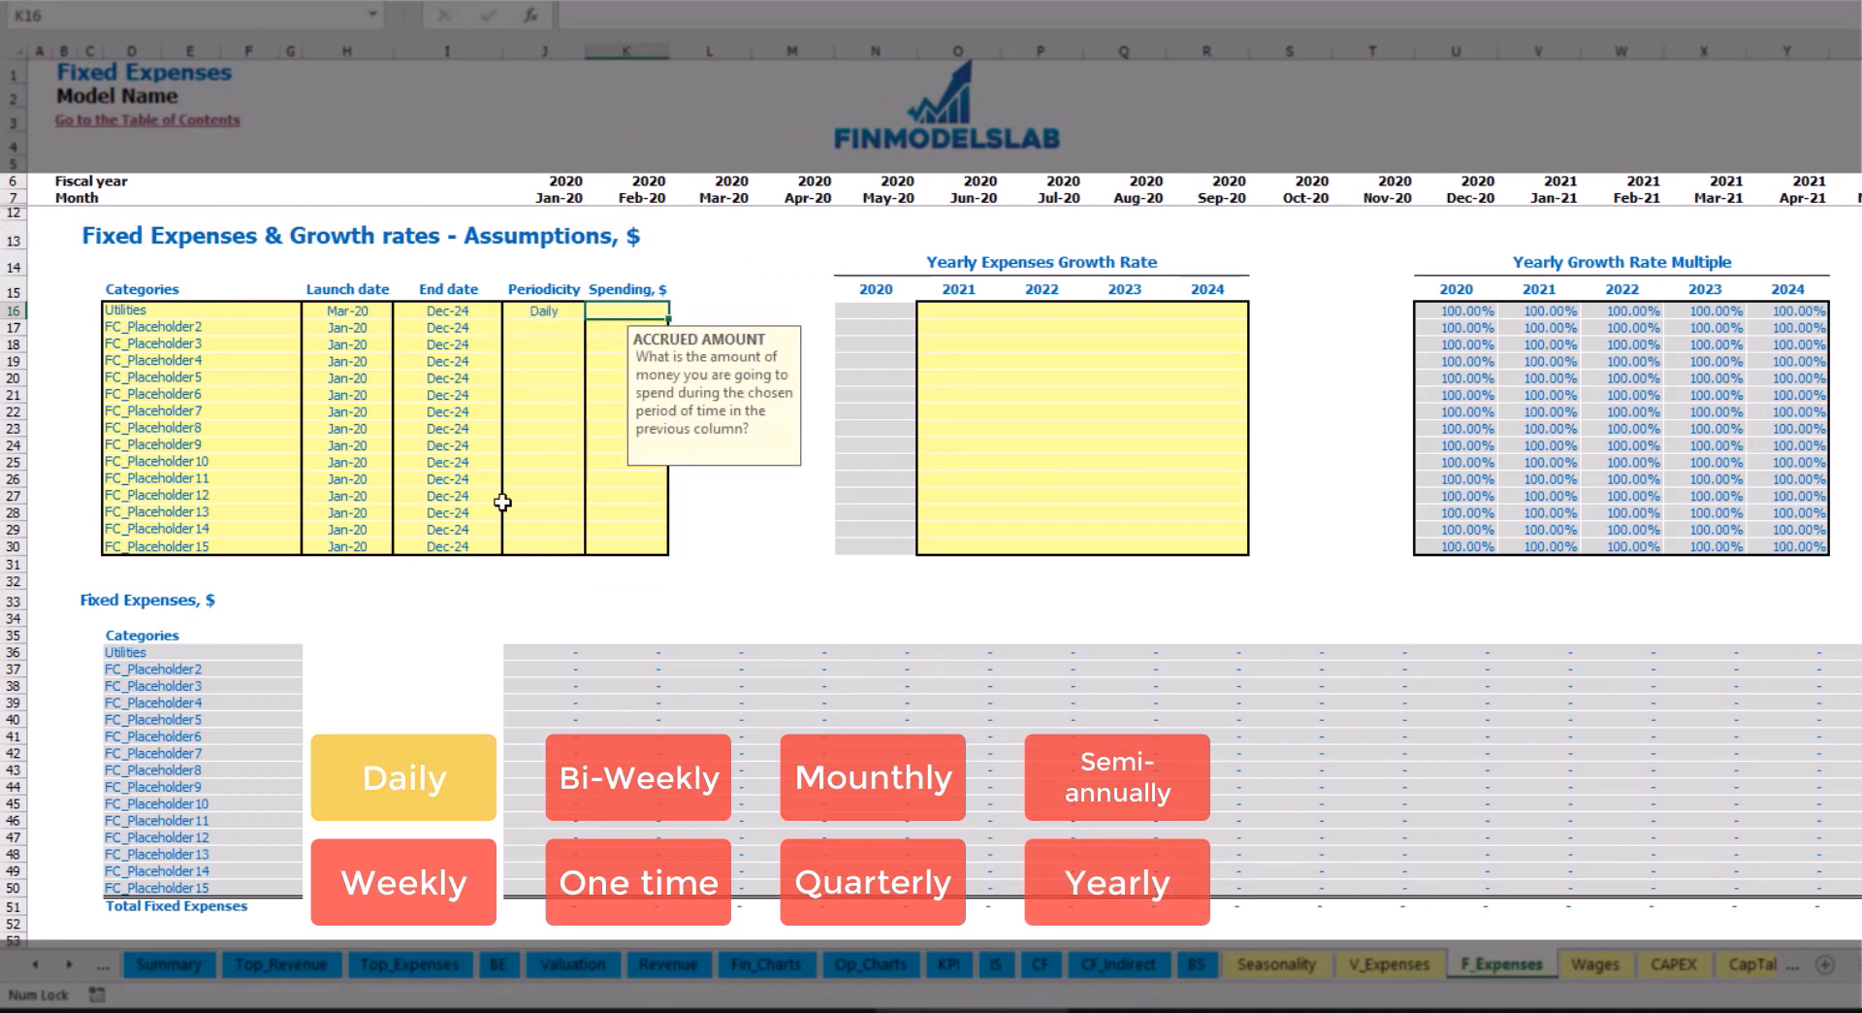
text(50)
key(Return)
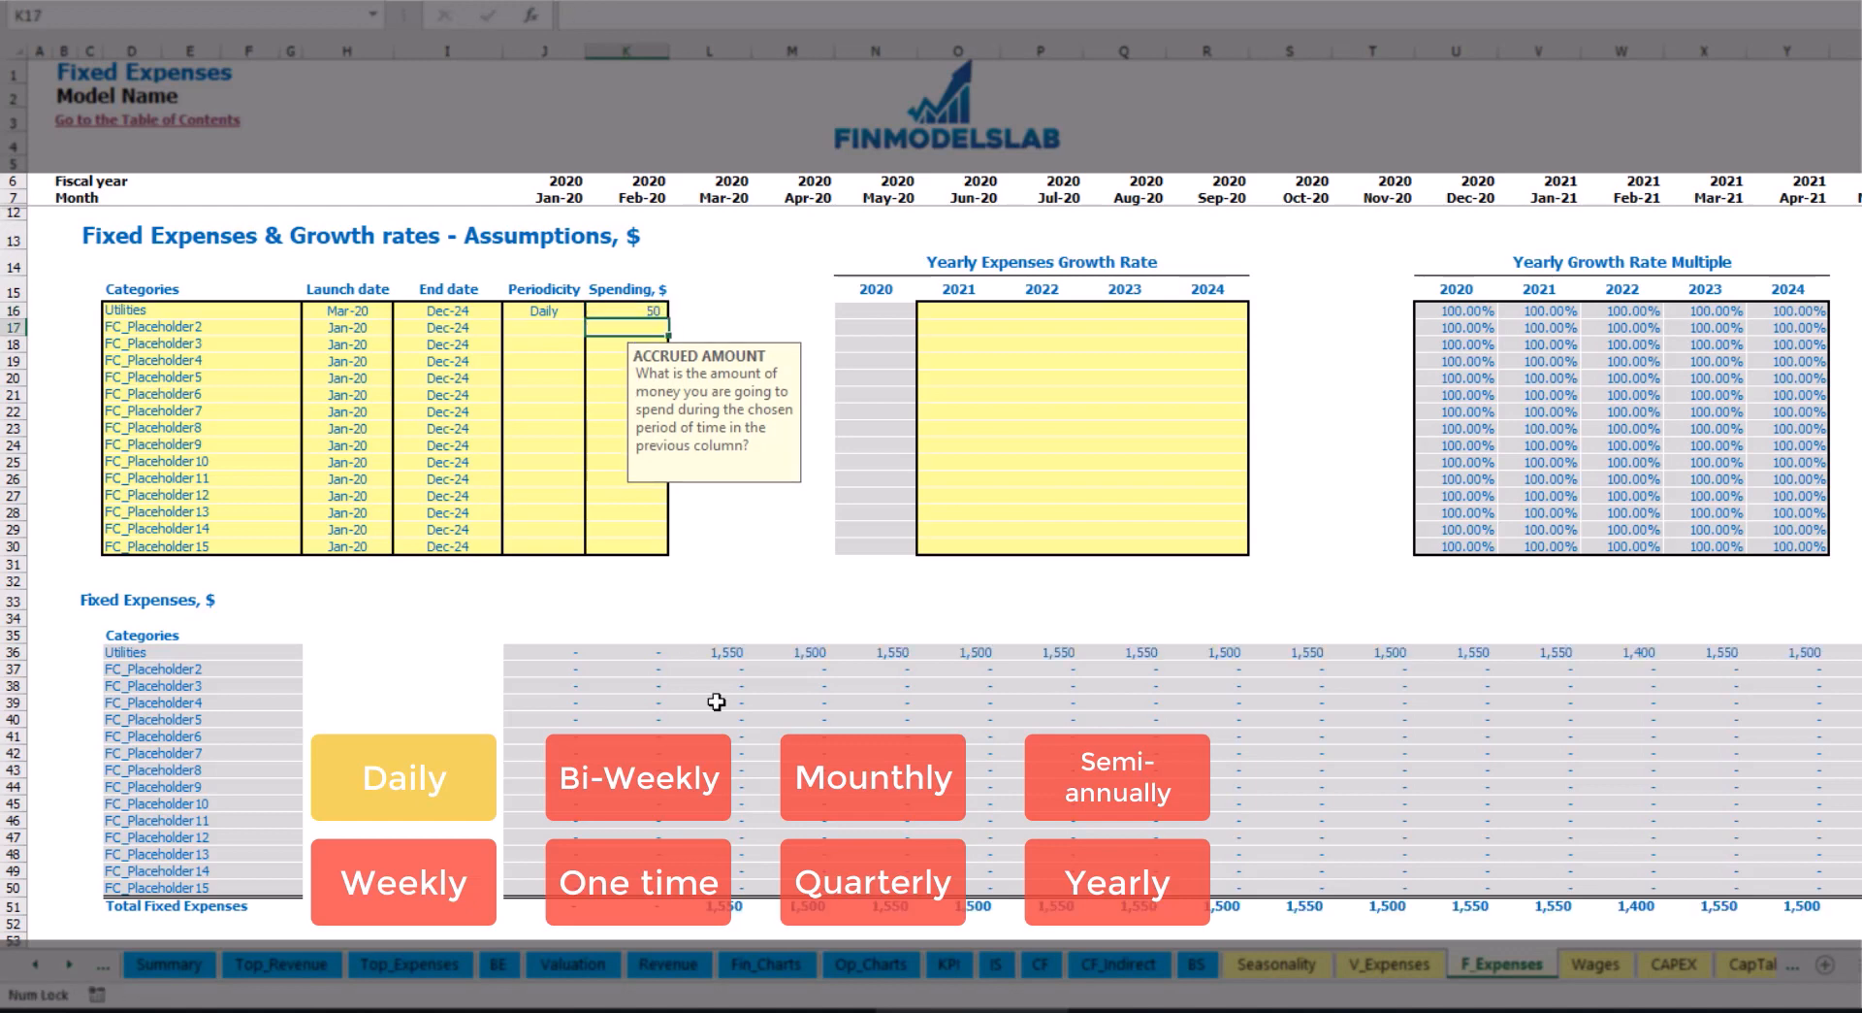
Examine the monthly Utilities amounts in the Fixed Expenses table, starting from Mar-20
click(723, 657)
click(805, 654)
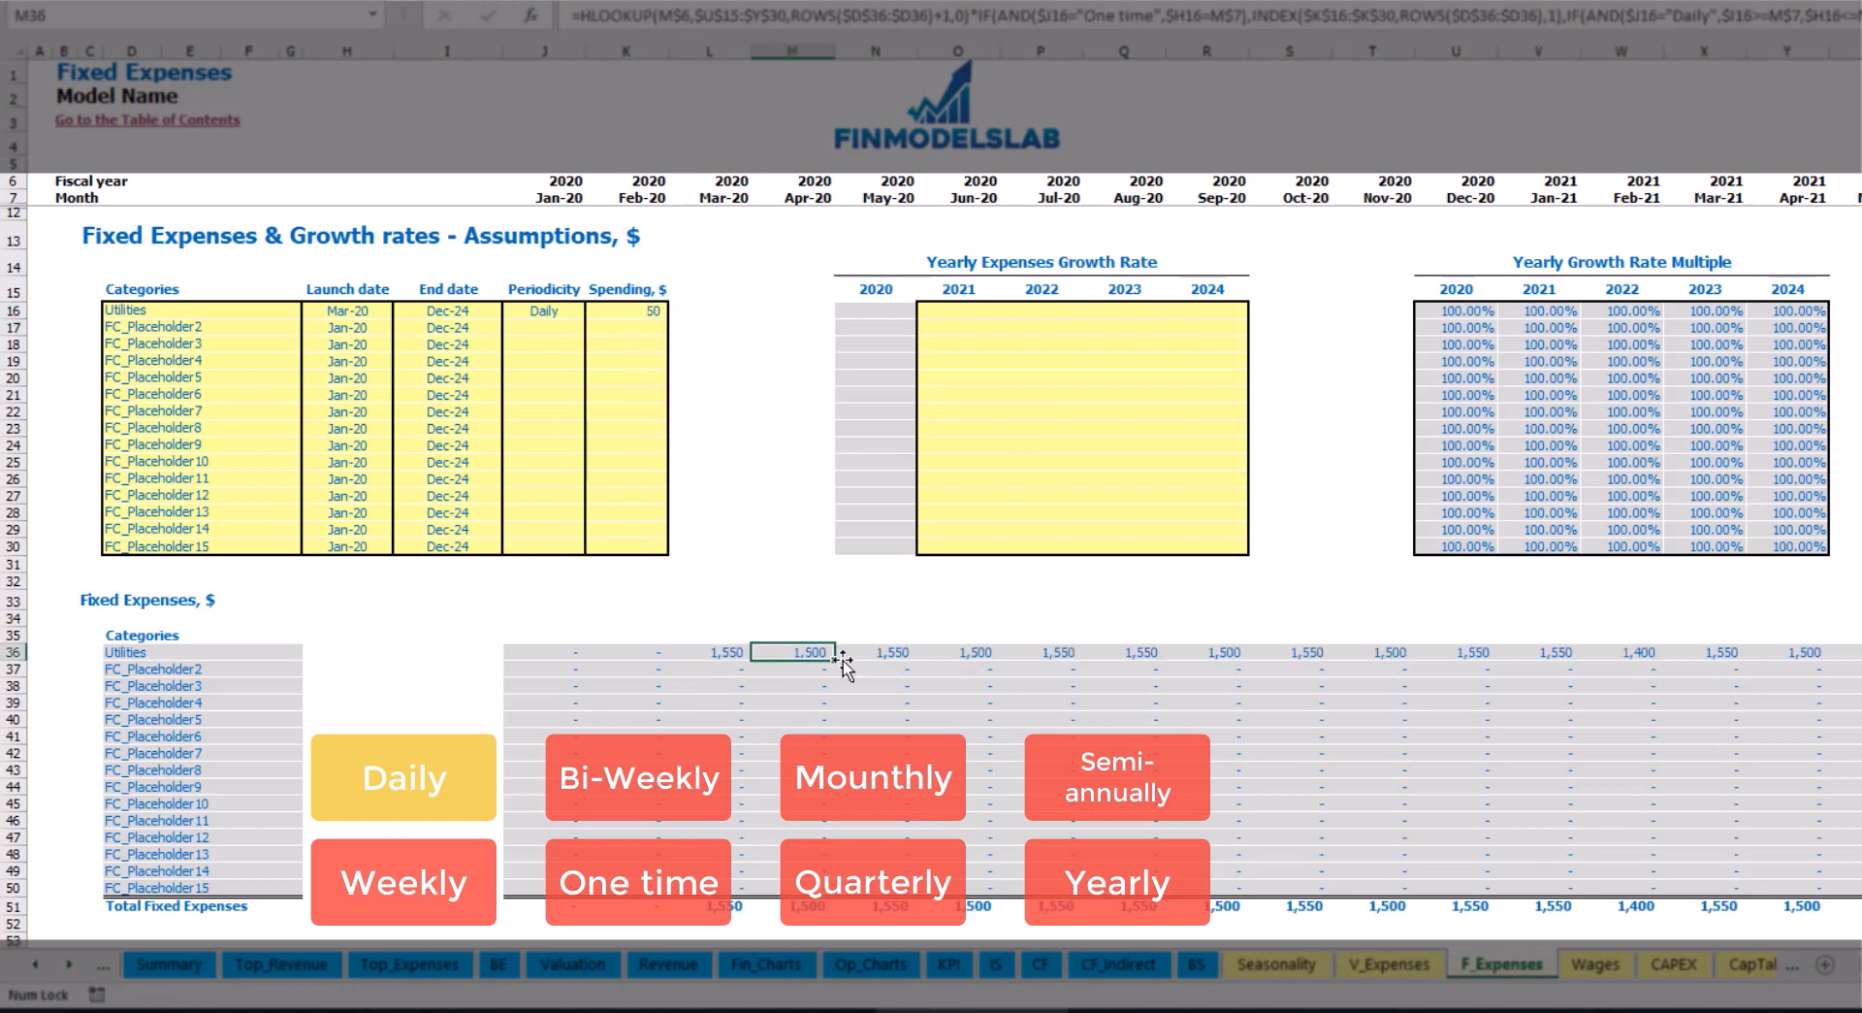
click(905, 654)
click(728, 652)
click(779, 656)
click(715, 194)
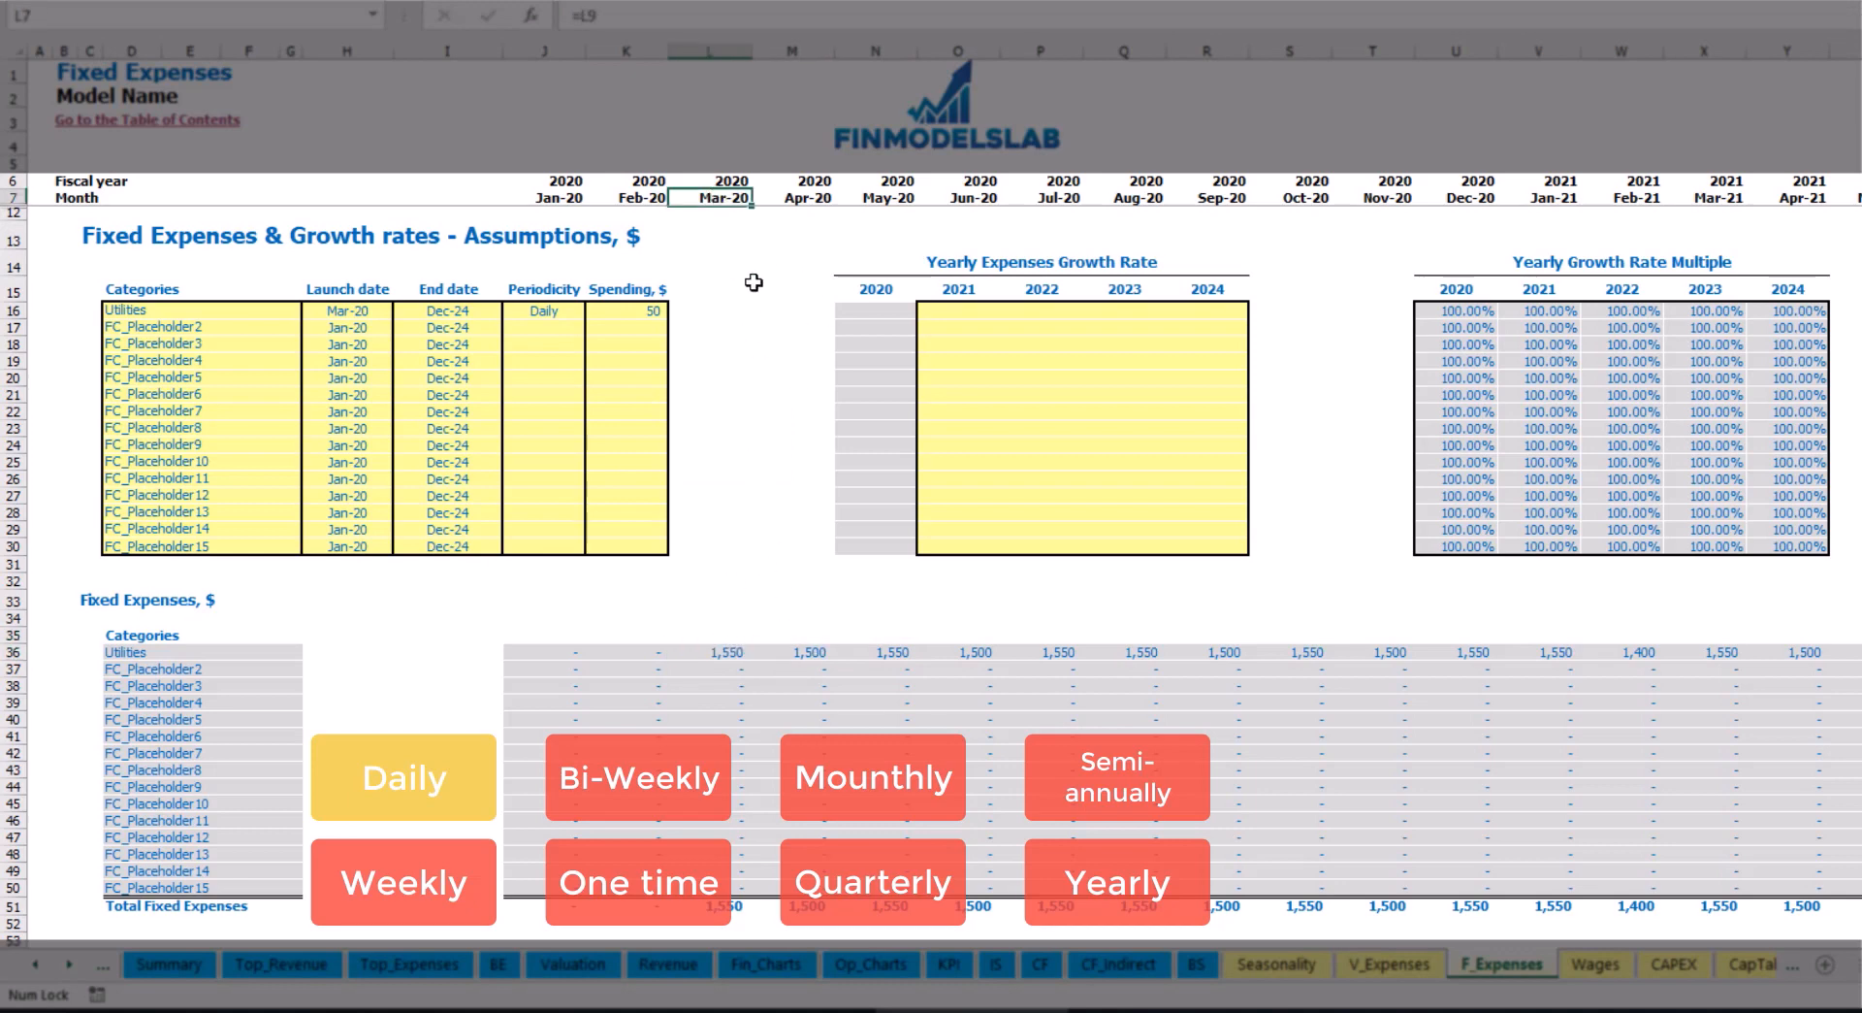
click(732, 654)
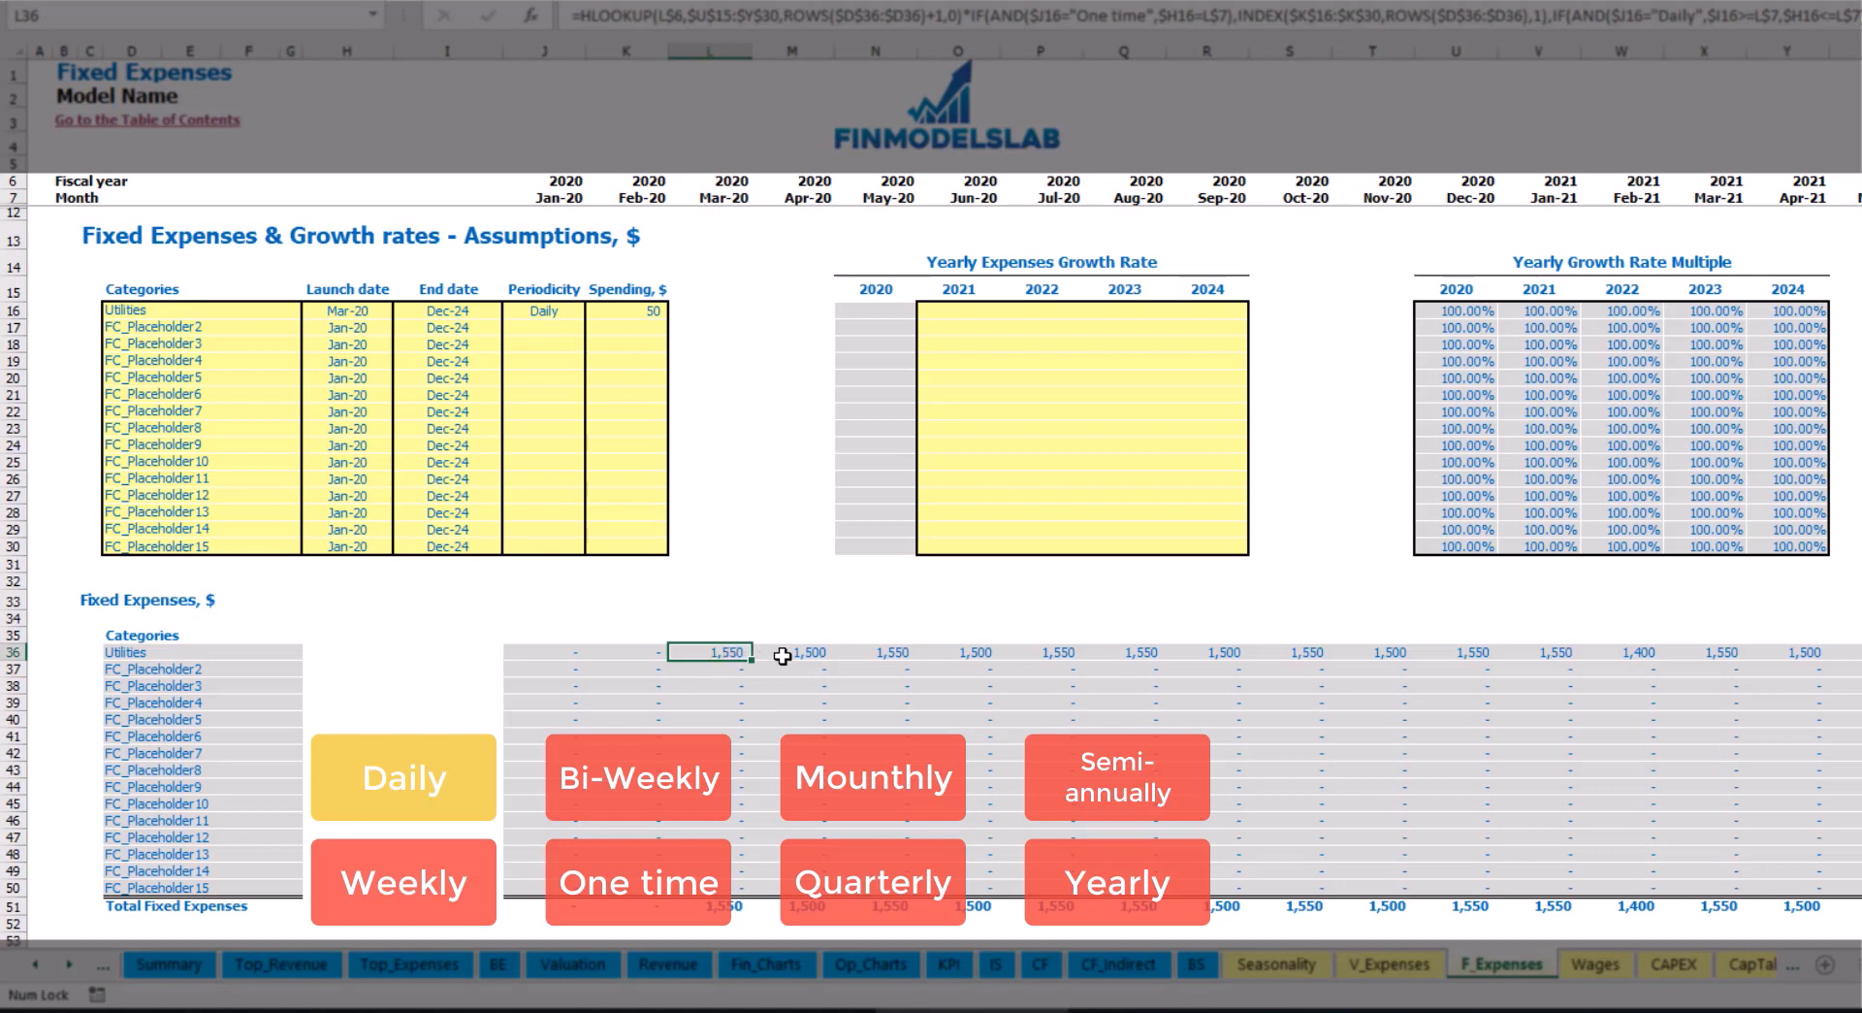
click(813, 655)
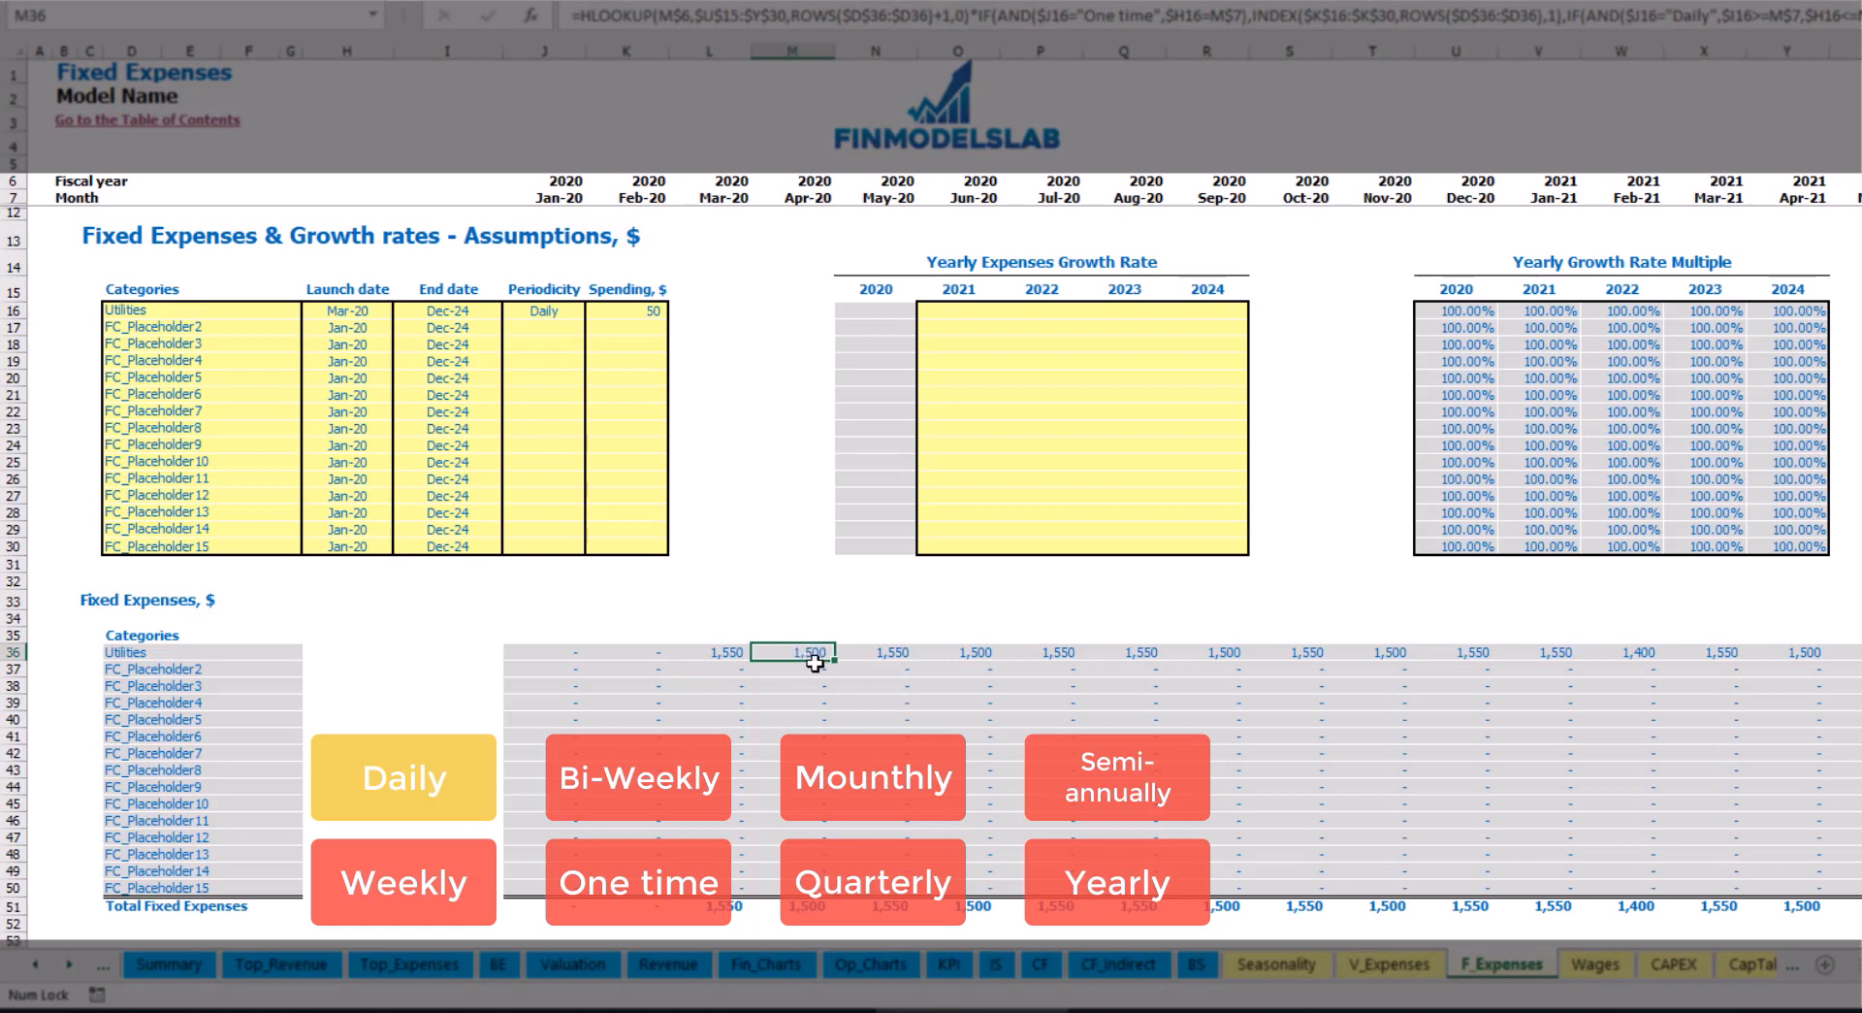
Set the Utilities yearly expenses growth rate to 5% for 2021 and copy it to 2022 through 2024
click(970, 314)
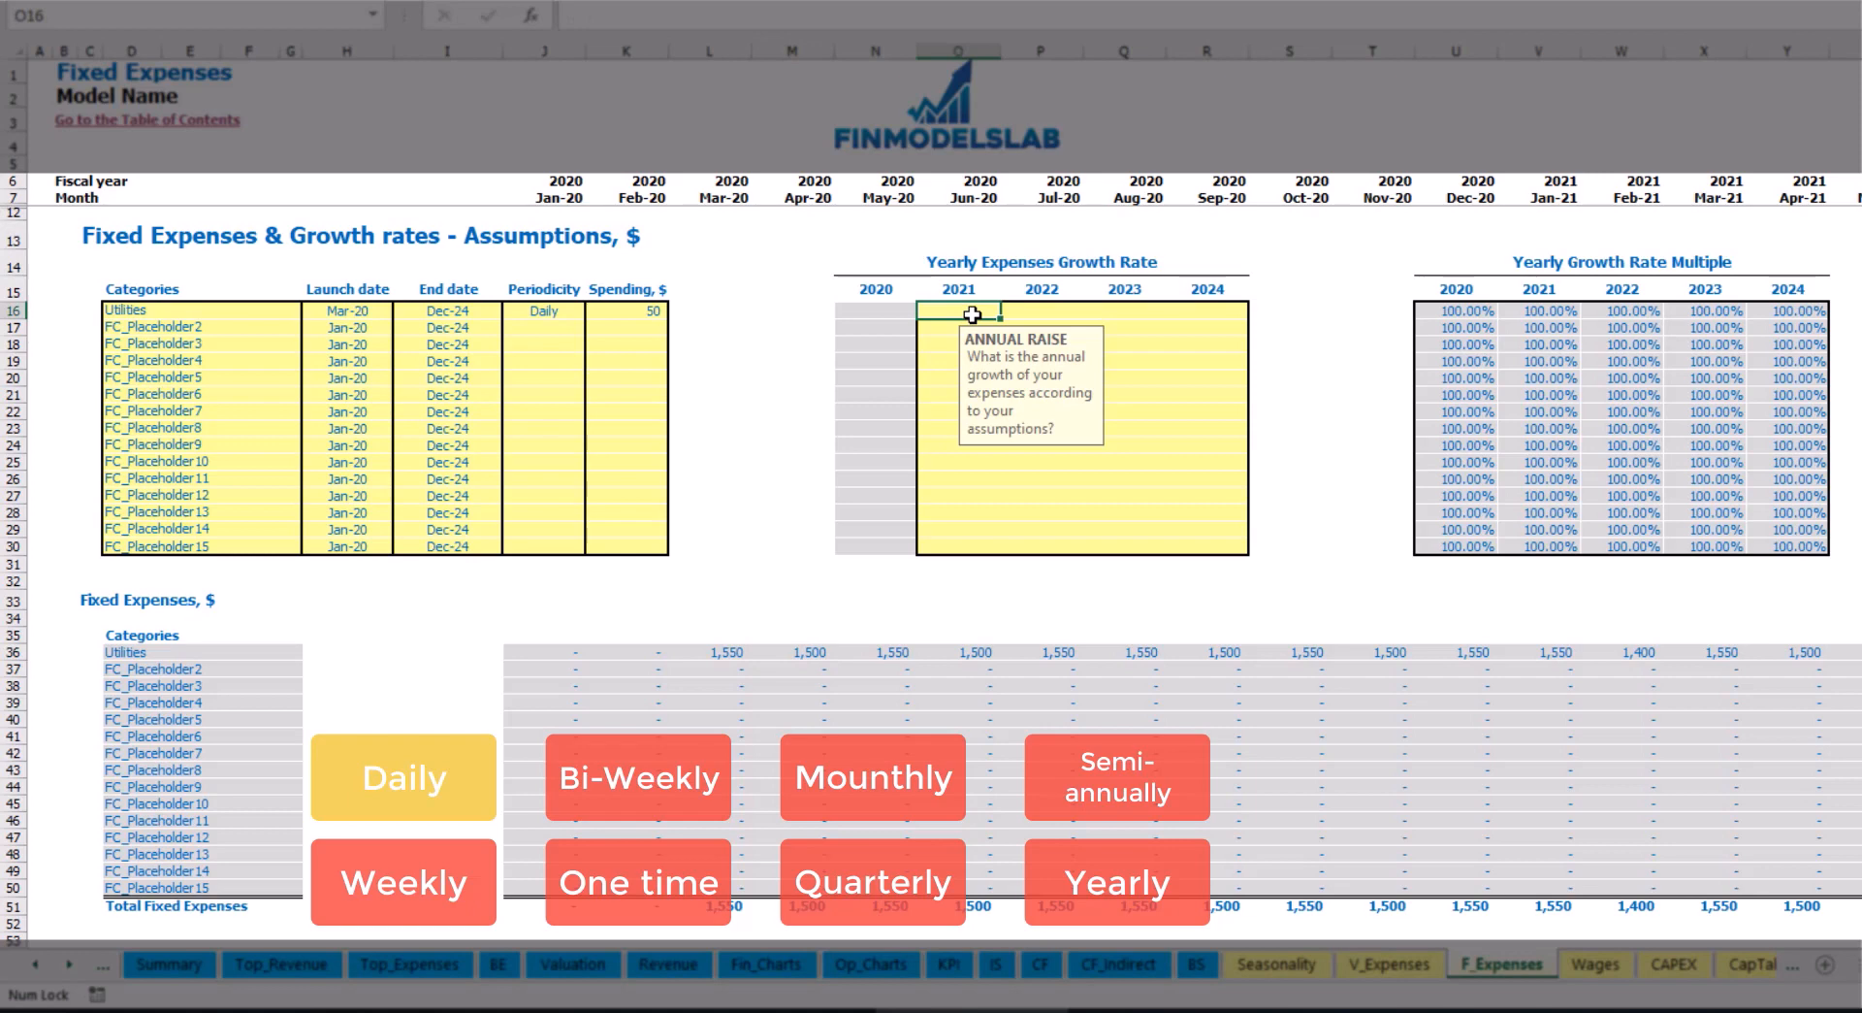
text(5%)
key(ctrl+Return)
key(ctrl+c)
key(Right)
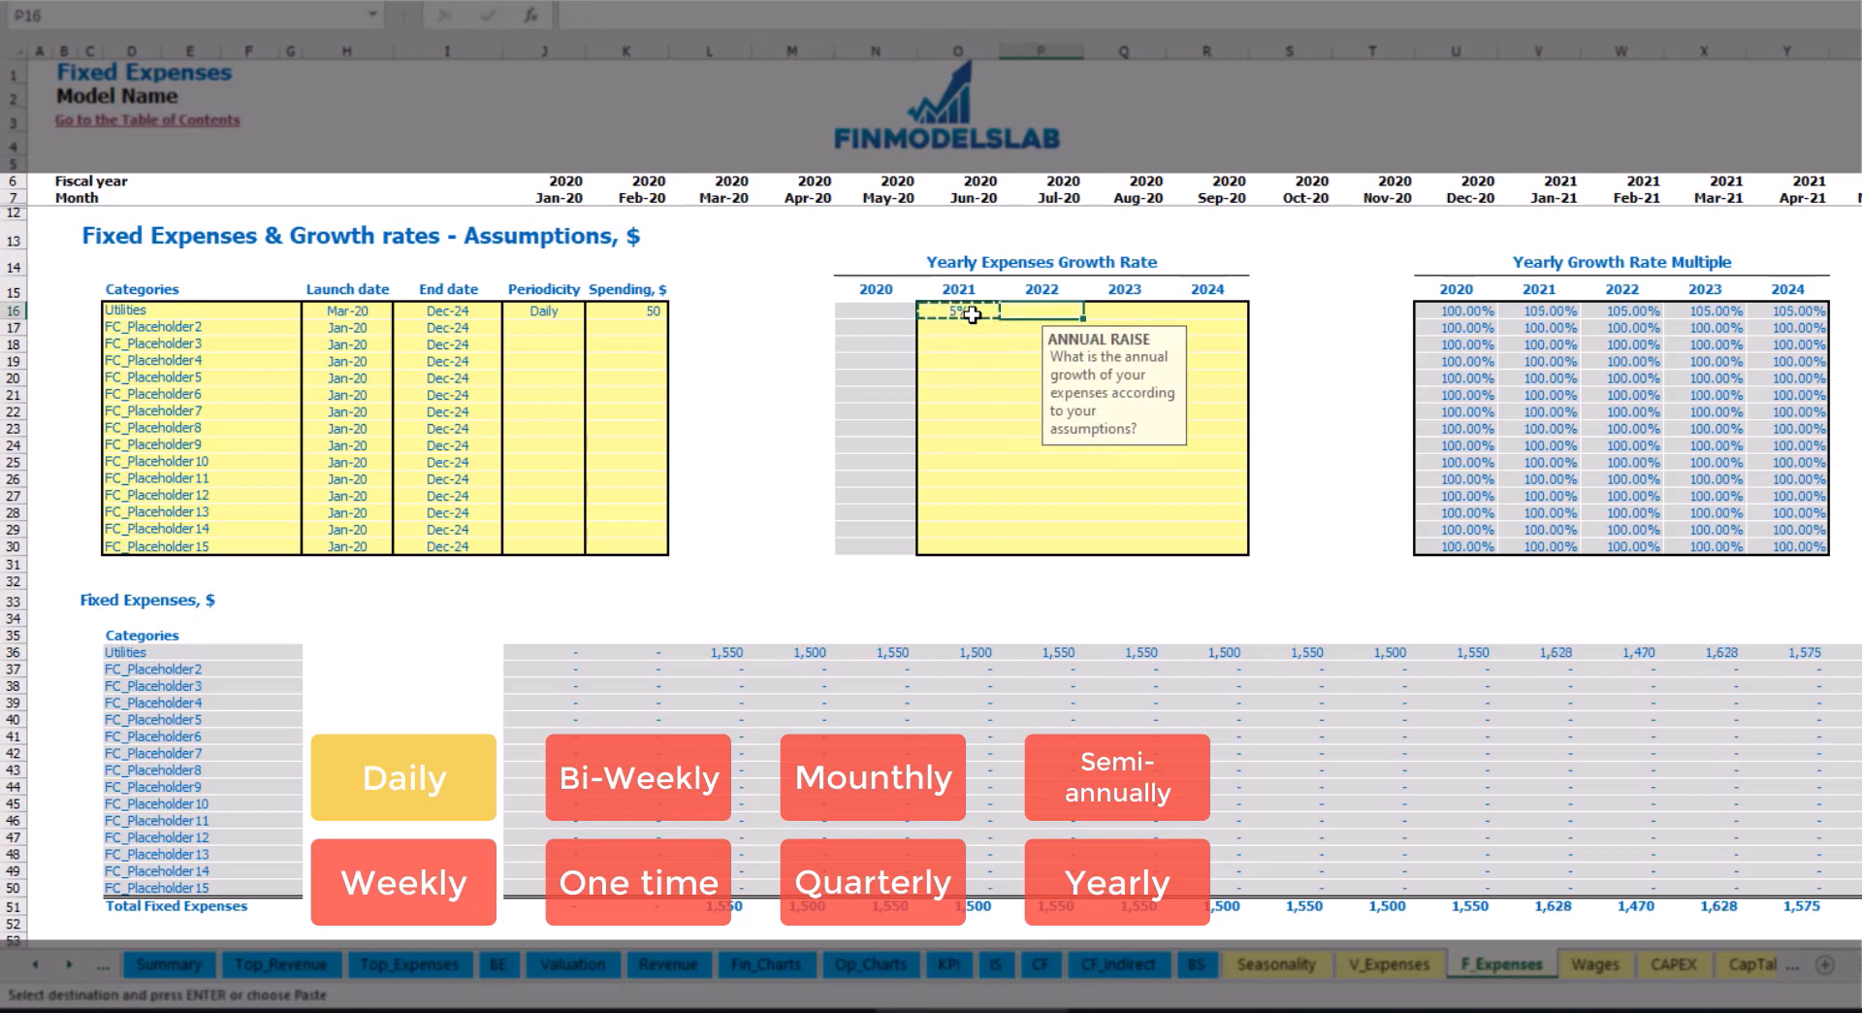
key(shift+Right)
key(shift+Right)
key(ctrl+v)
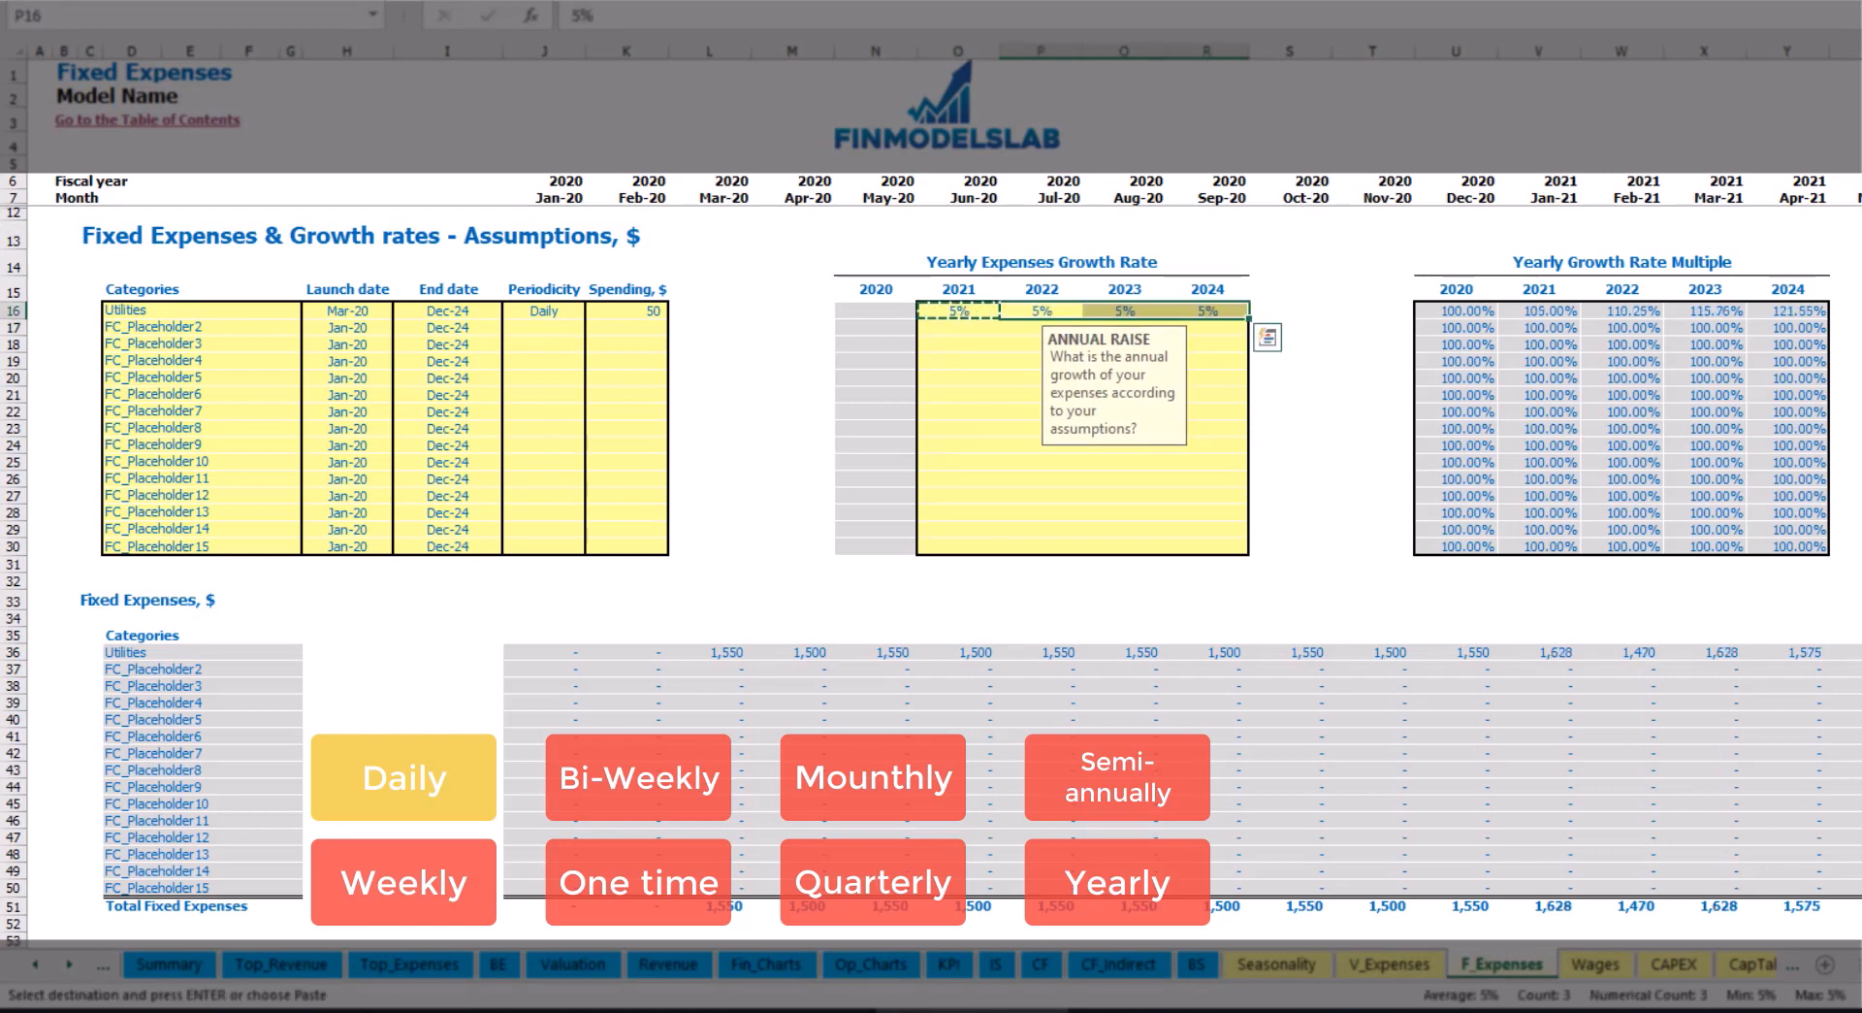
drag(960, 310, 1208, 310)
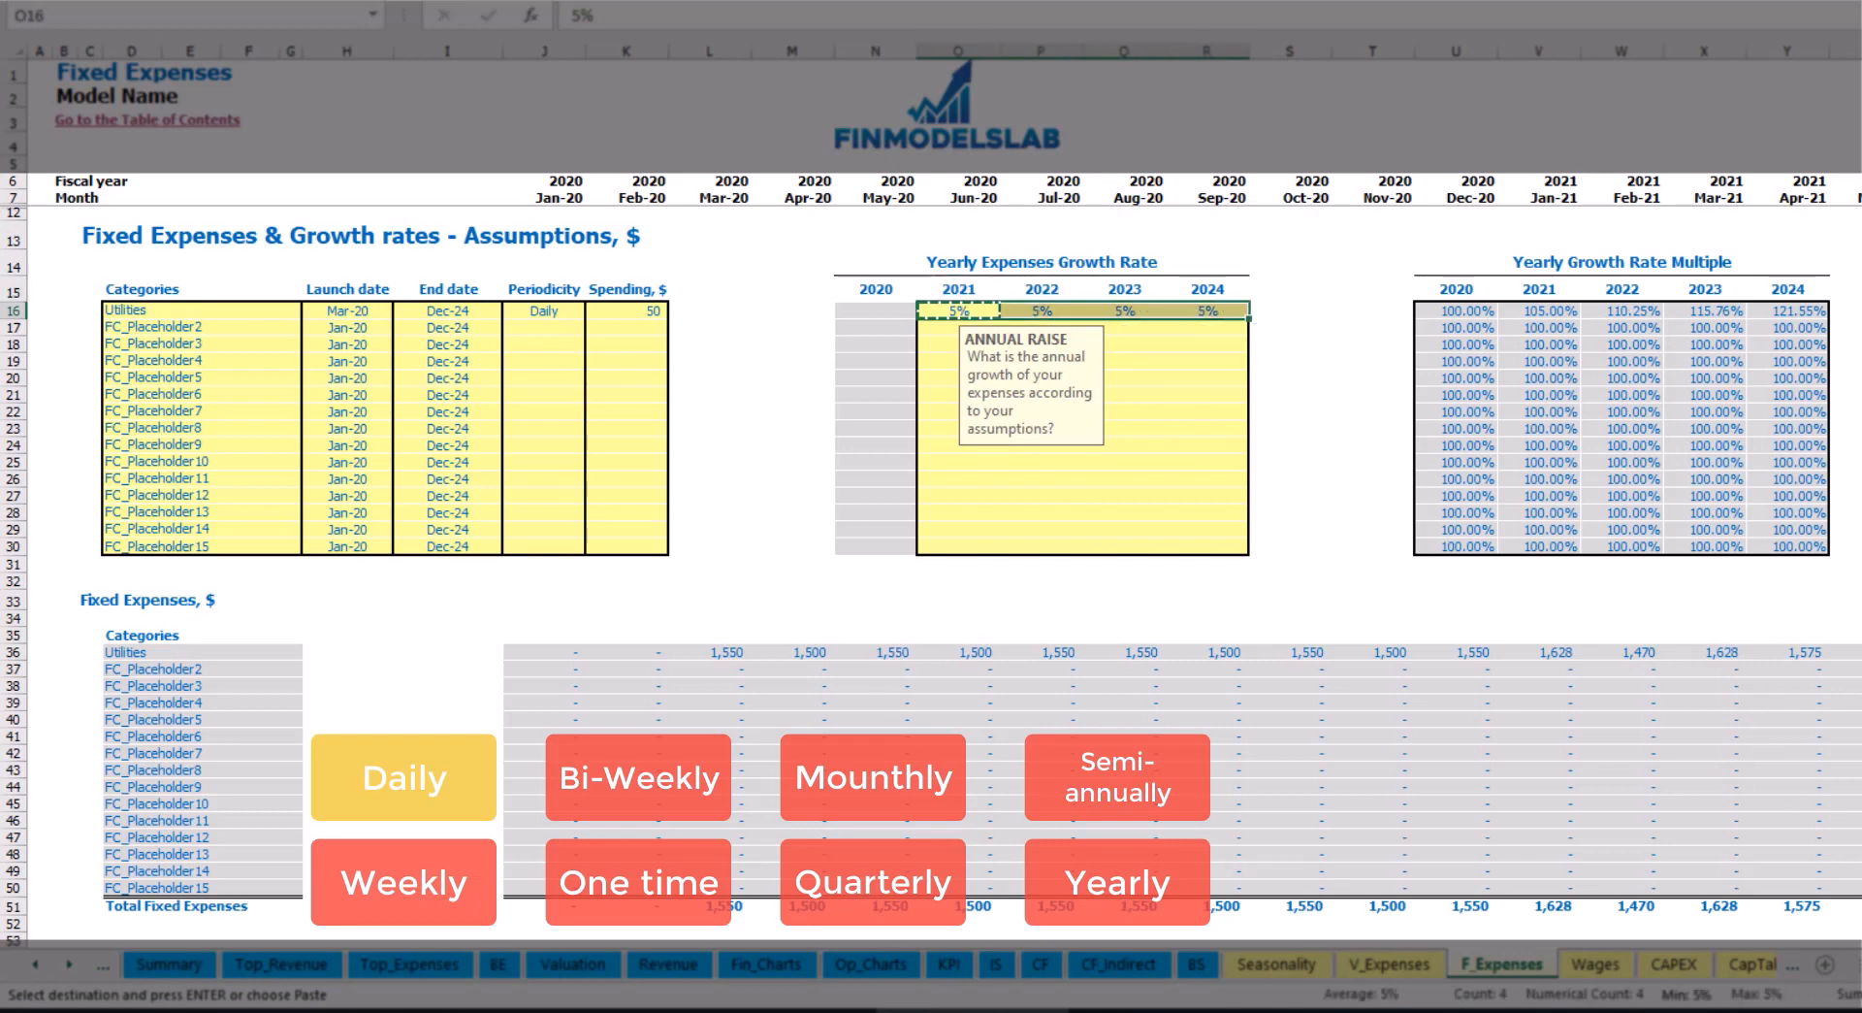
scroll(1743, 939, right, 10)
scroll(1743, 939, left, 10)
Name the second fixed expense category Advertising, with launch date Mar-20 and end date Aug-24
click(219, 323)
text(Advertising)
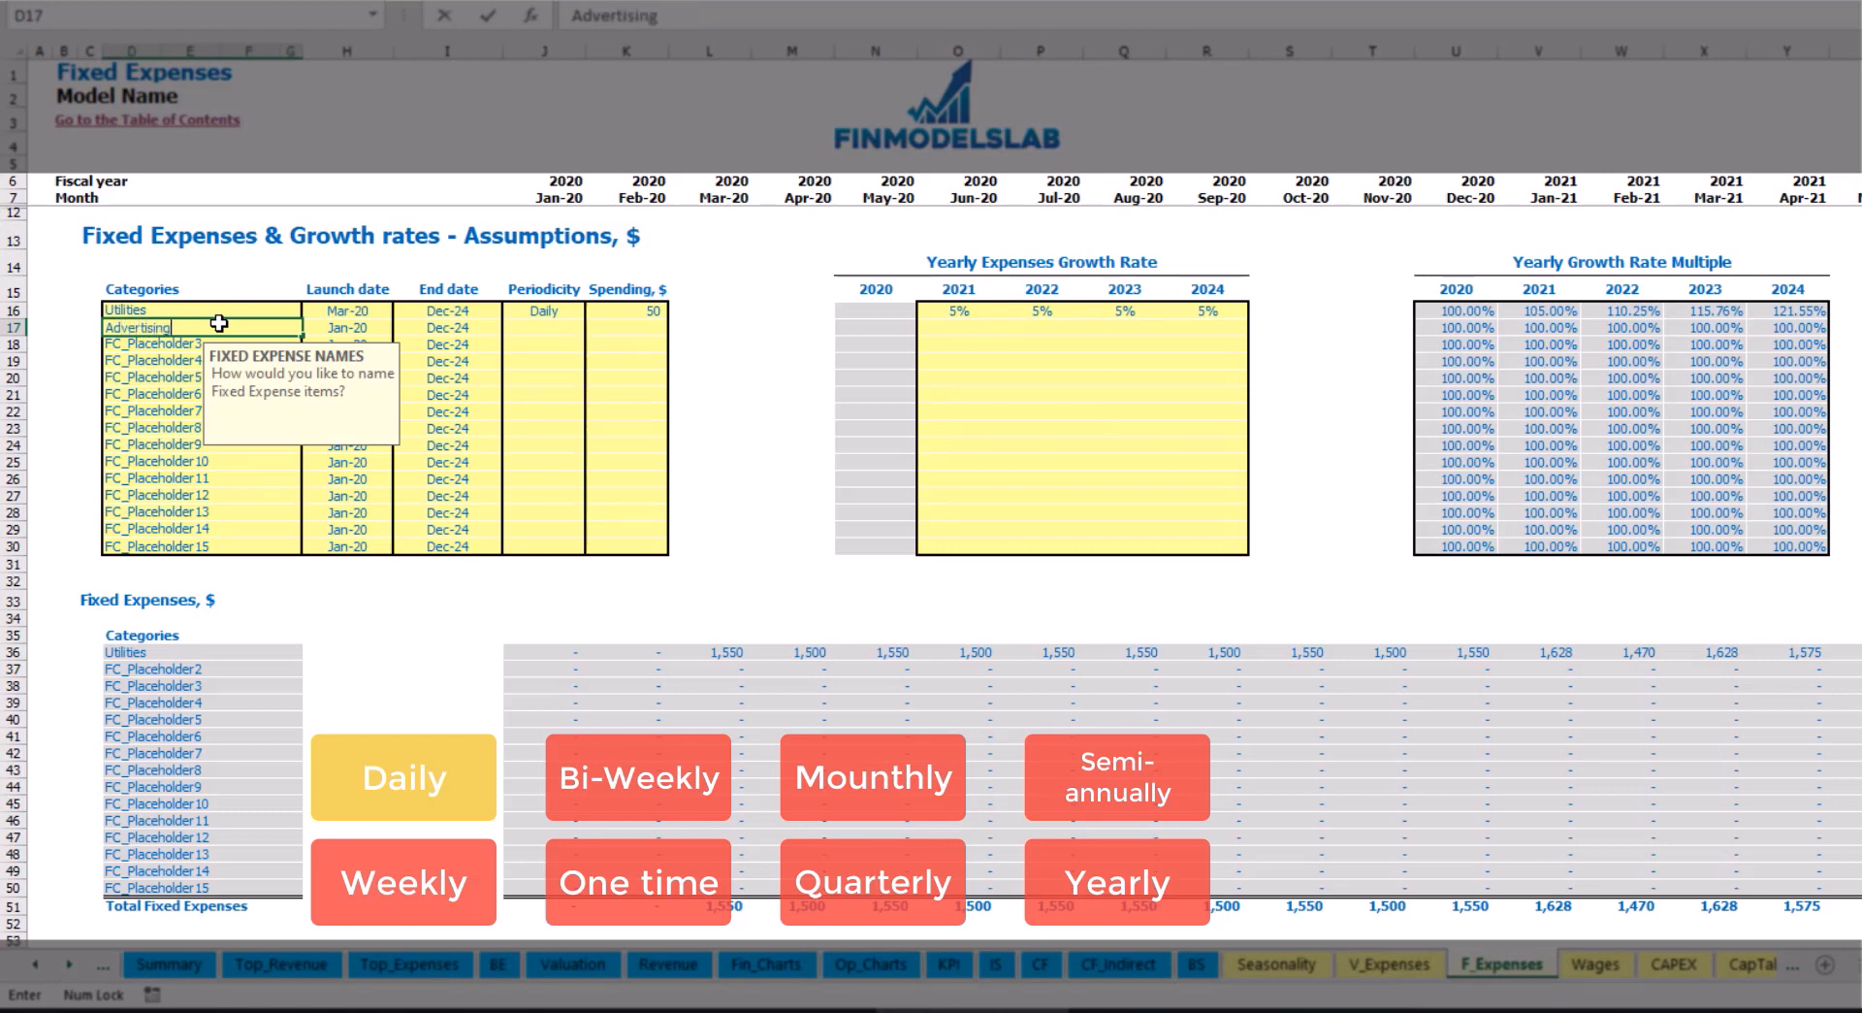
key(Return)
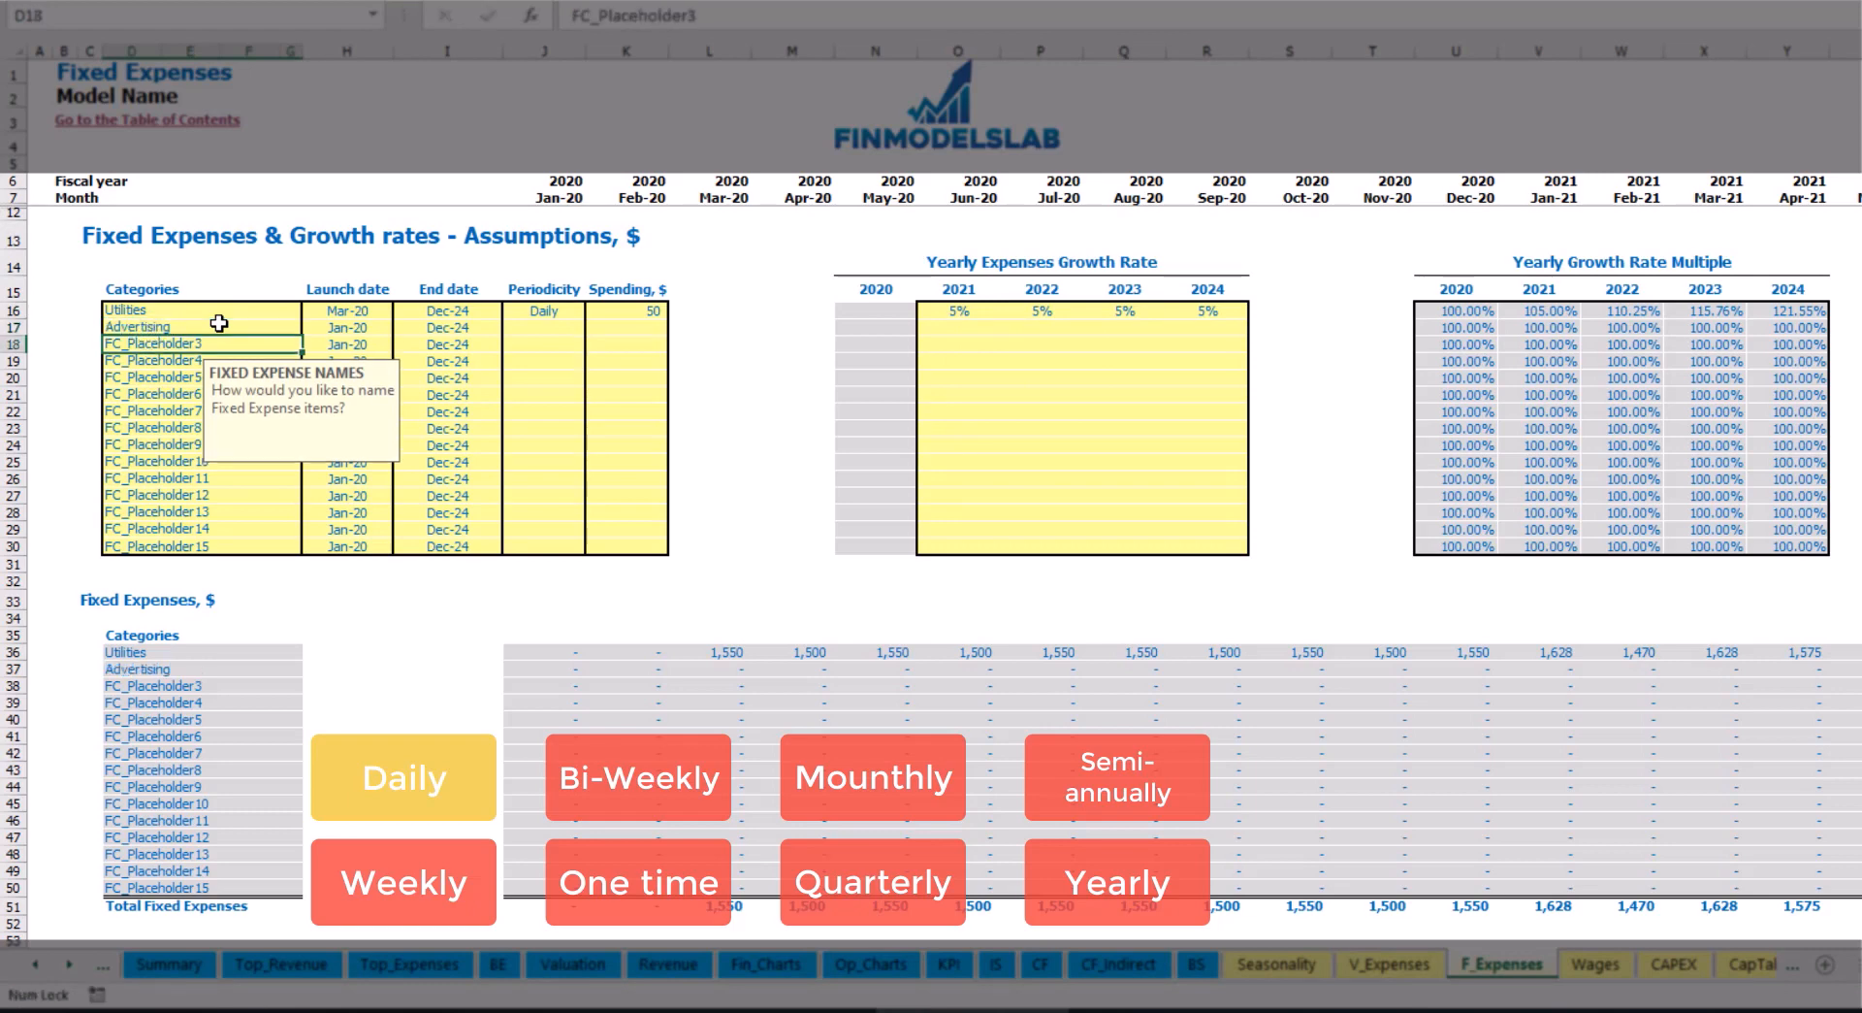
click(344, 328)
click(402, 328)
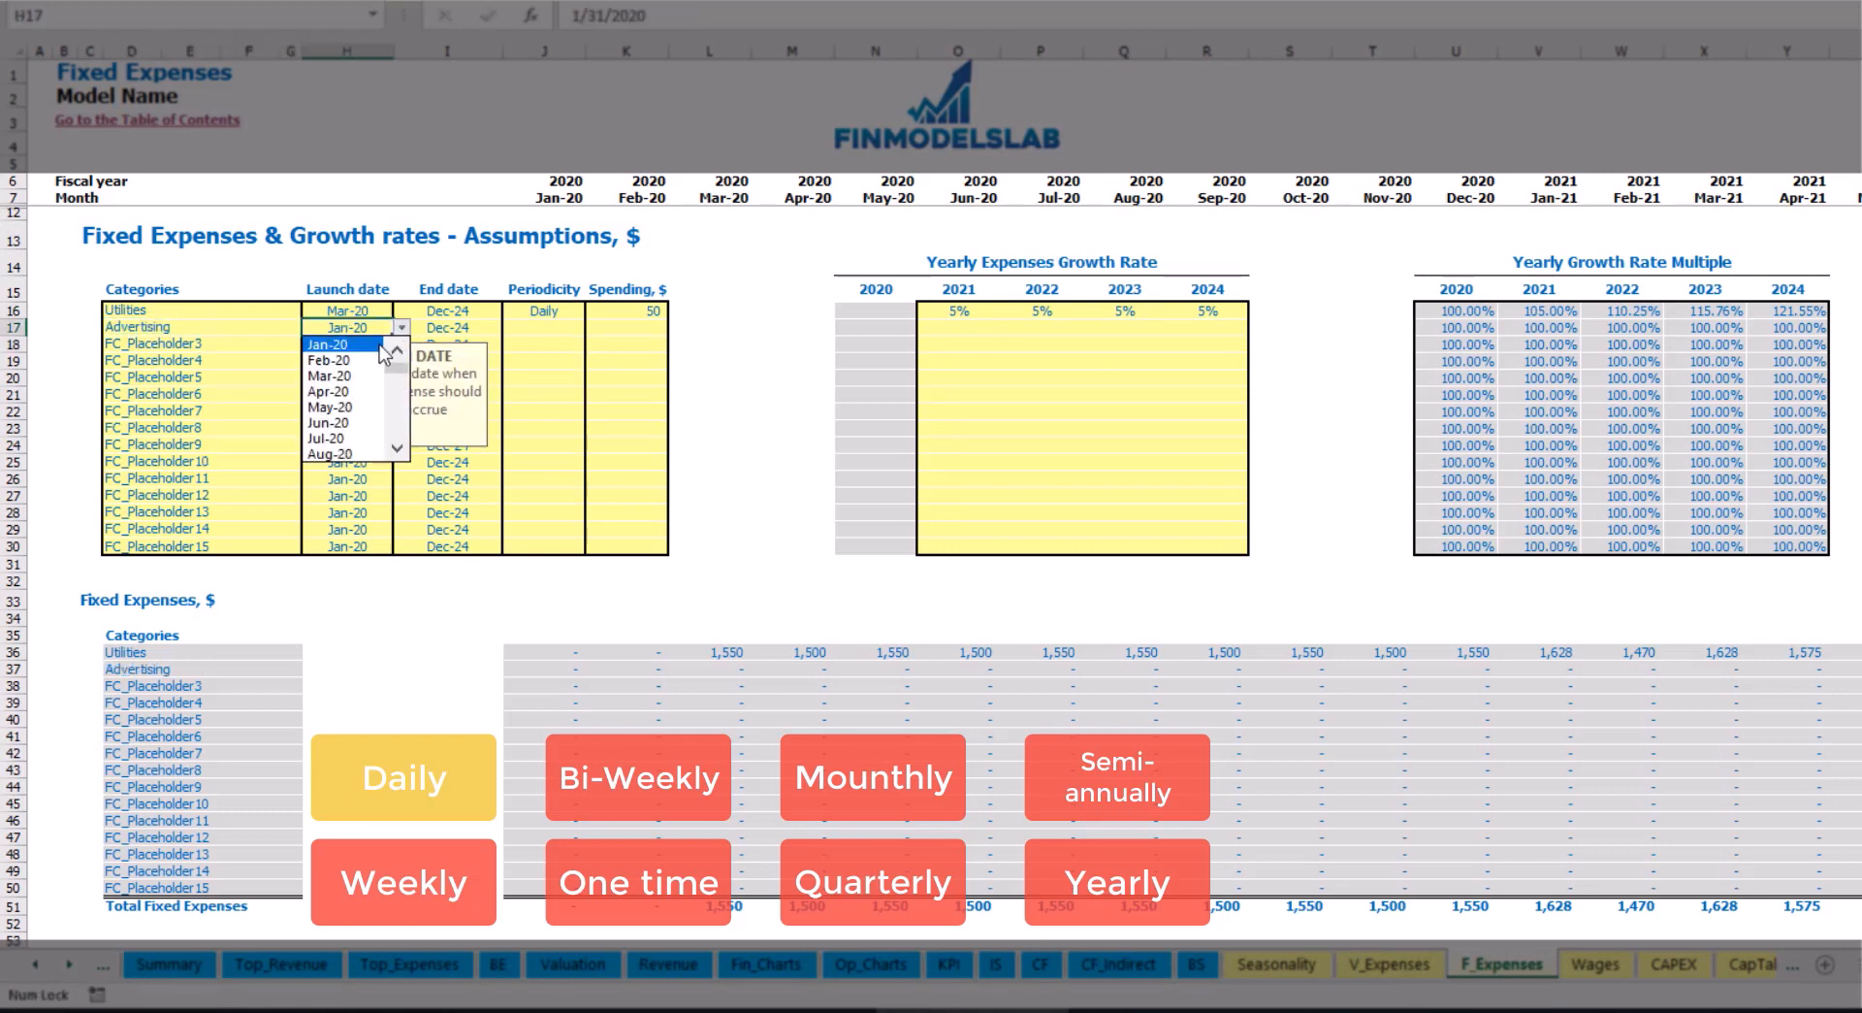
click(359, 376)
click(472, 327)
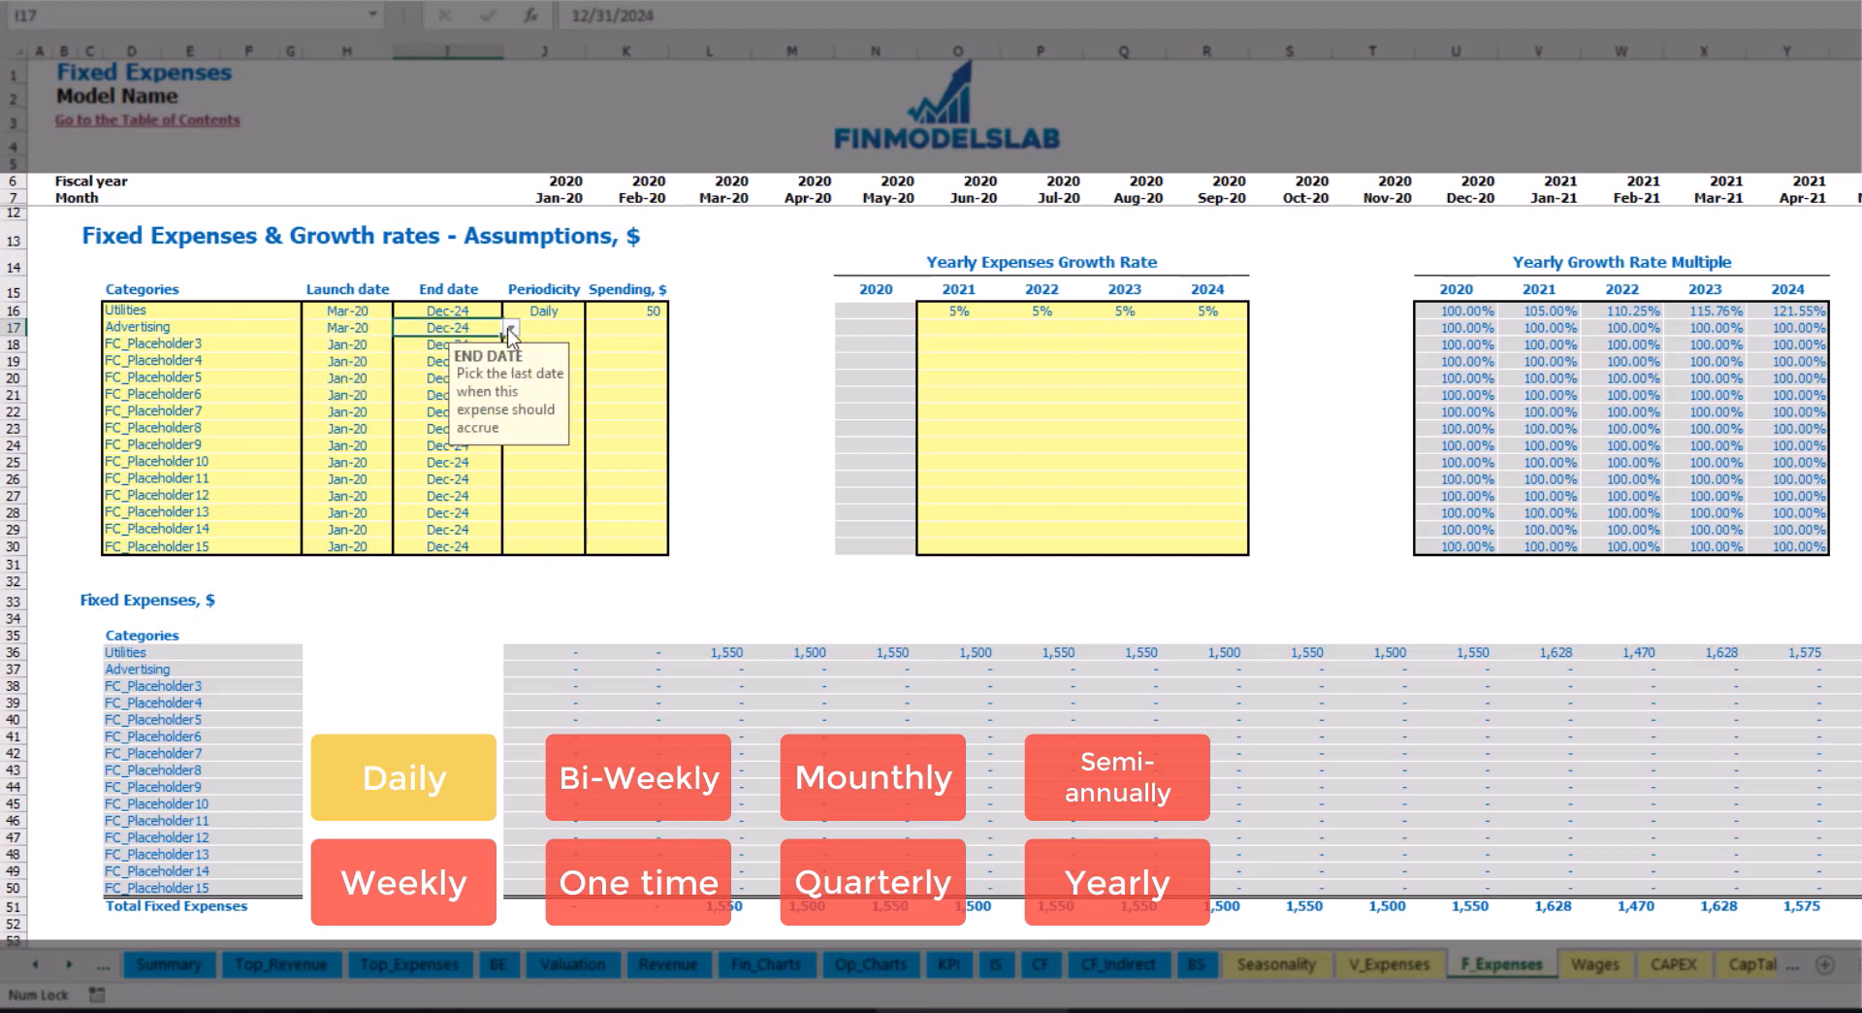
click(510, 328)
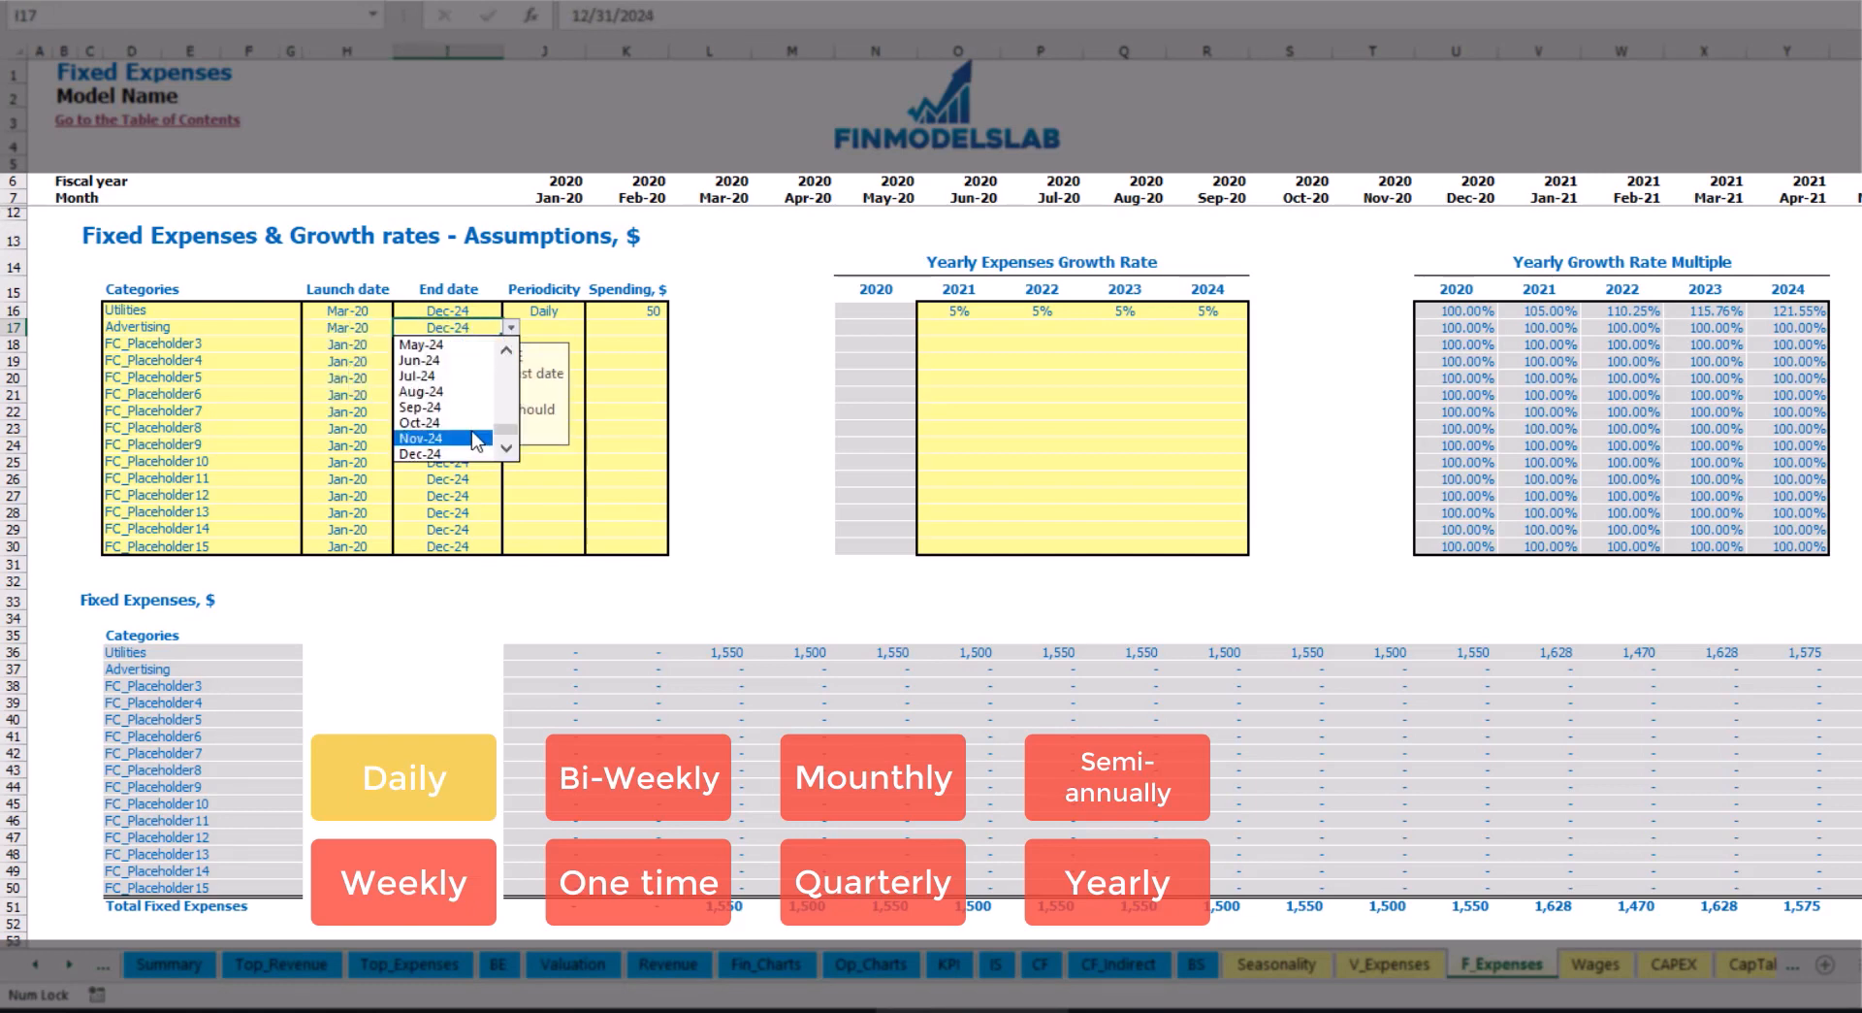
click(456, 391)
Set Advertising to Weekly periodicity with spending of 100 and check its monthly amounts into 2024
click(543, 327)
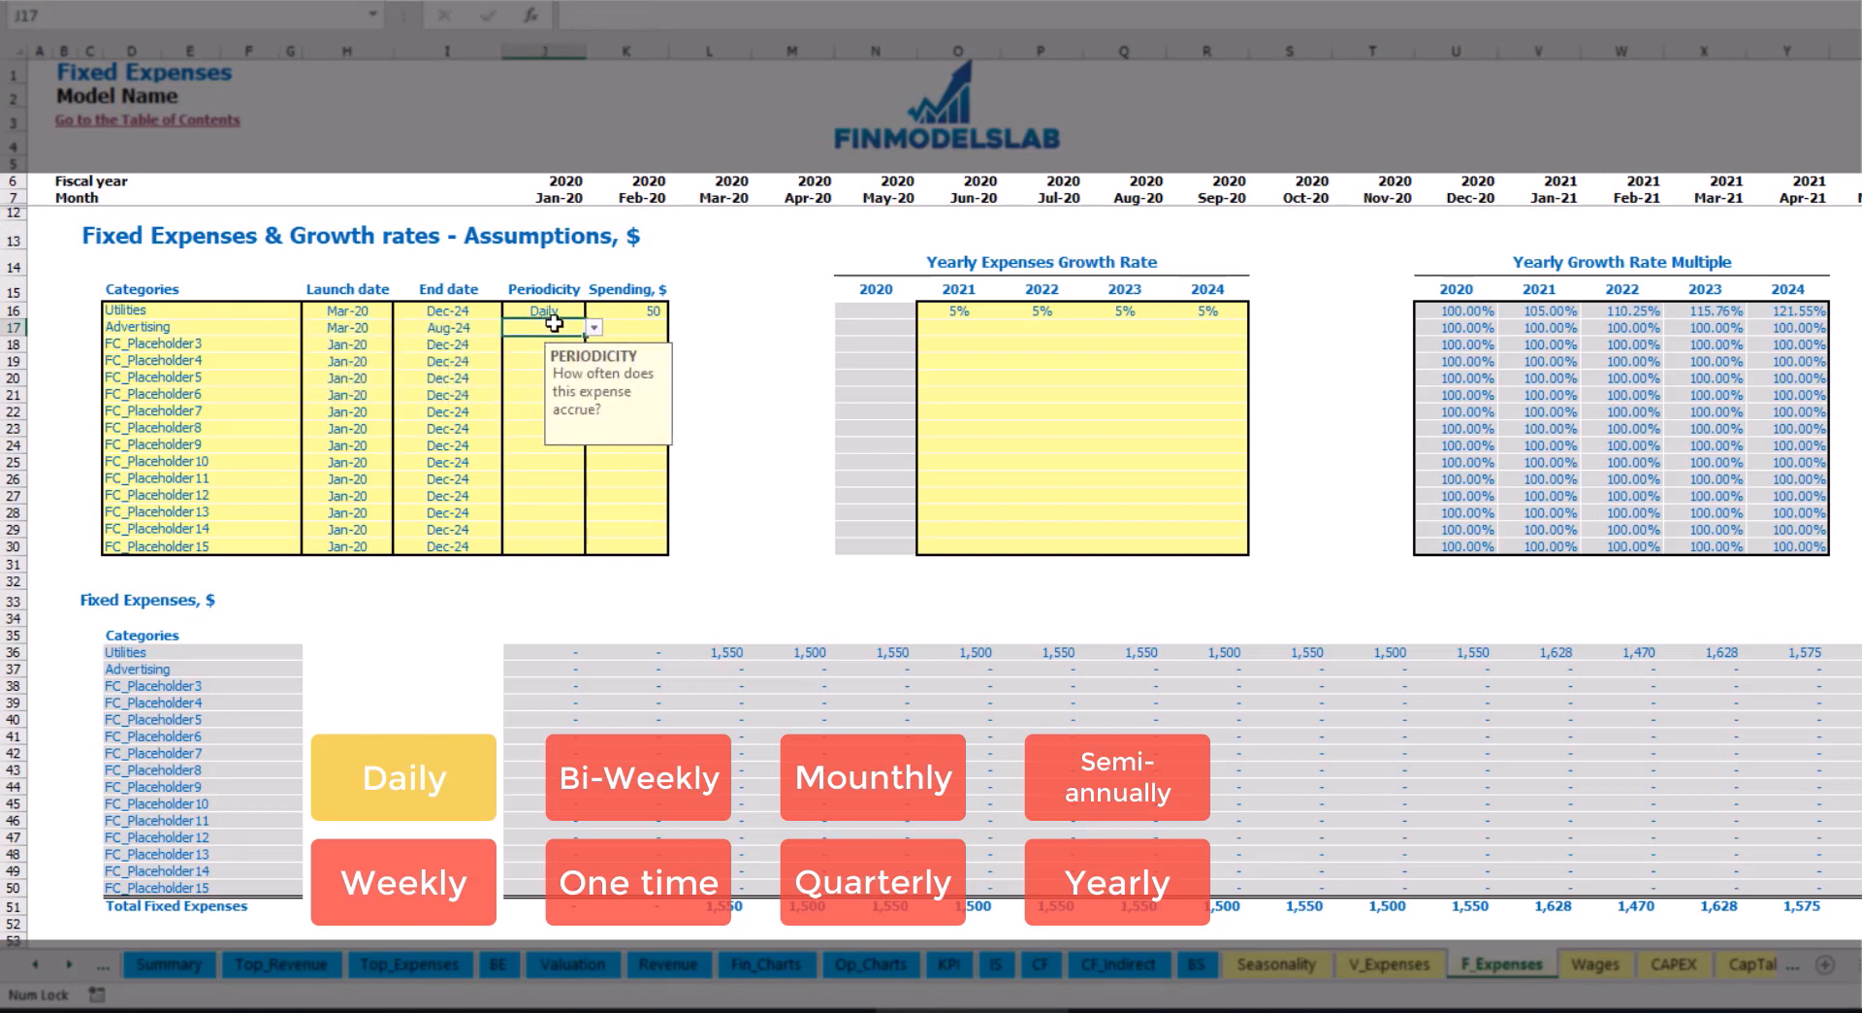
click(594, 328)
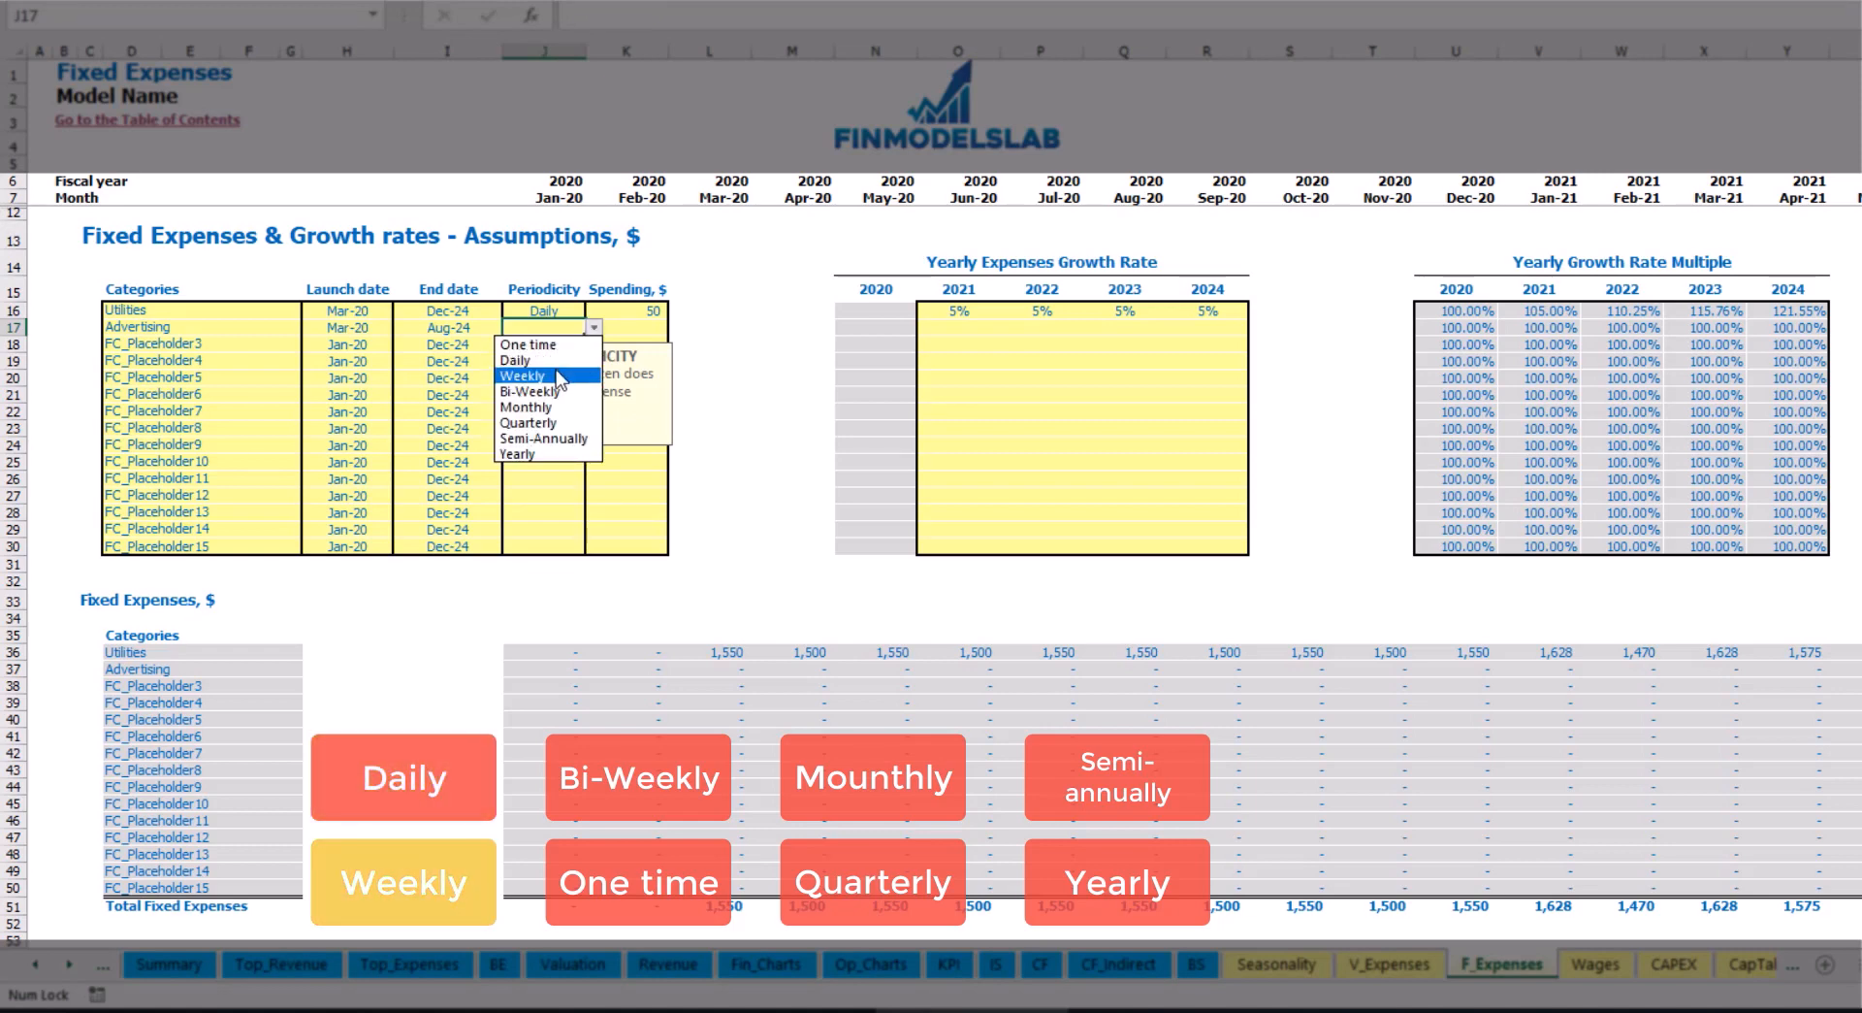
click(556, 375)
click(621, 333)
text(100)
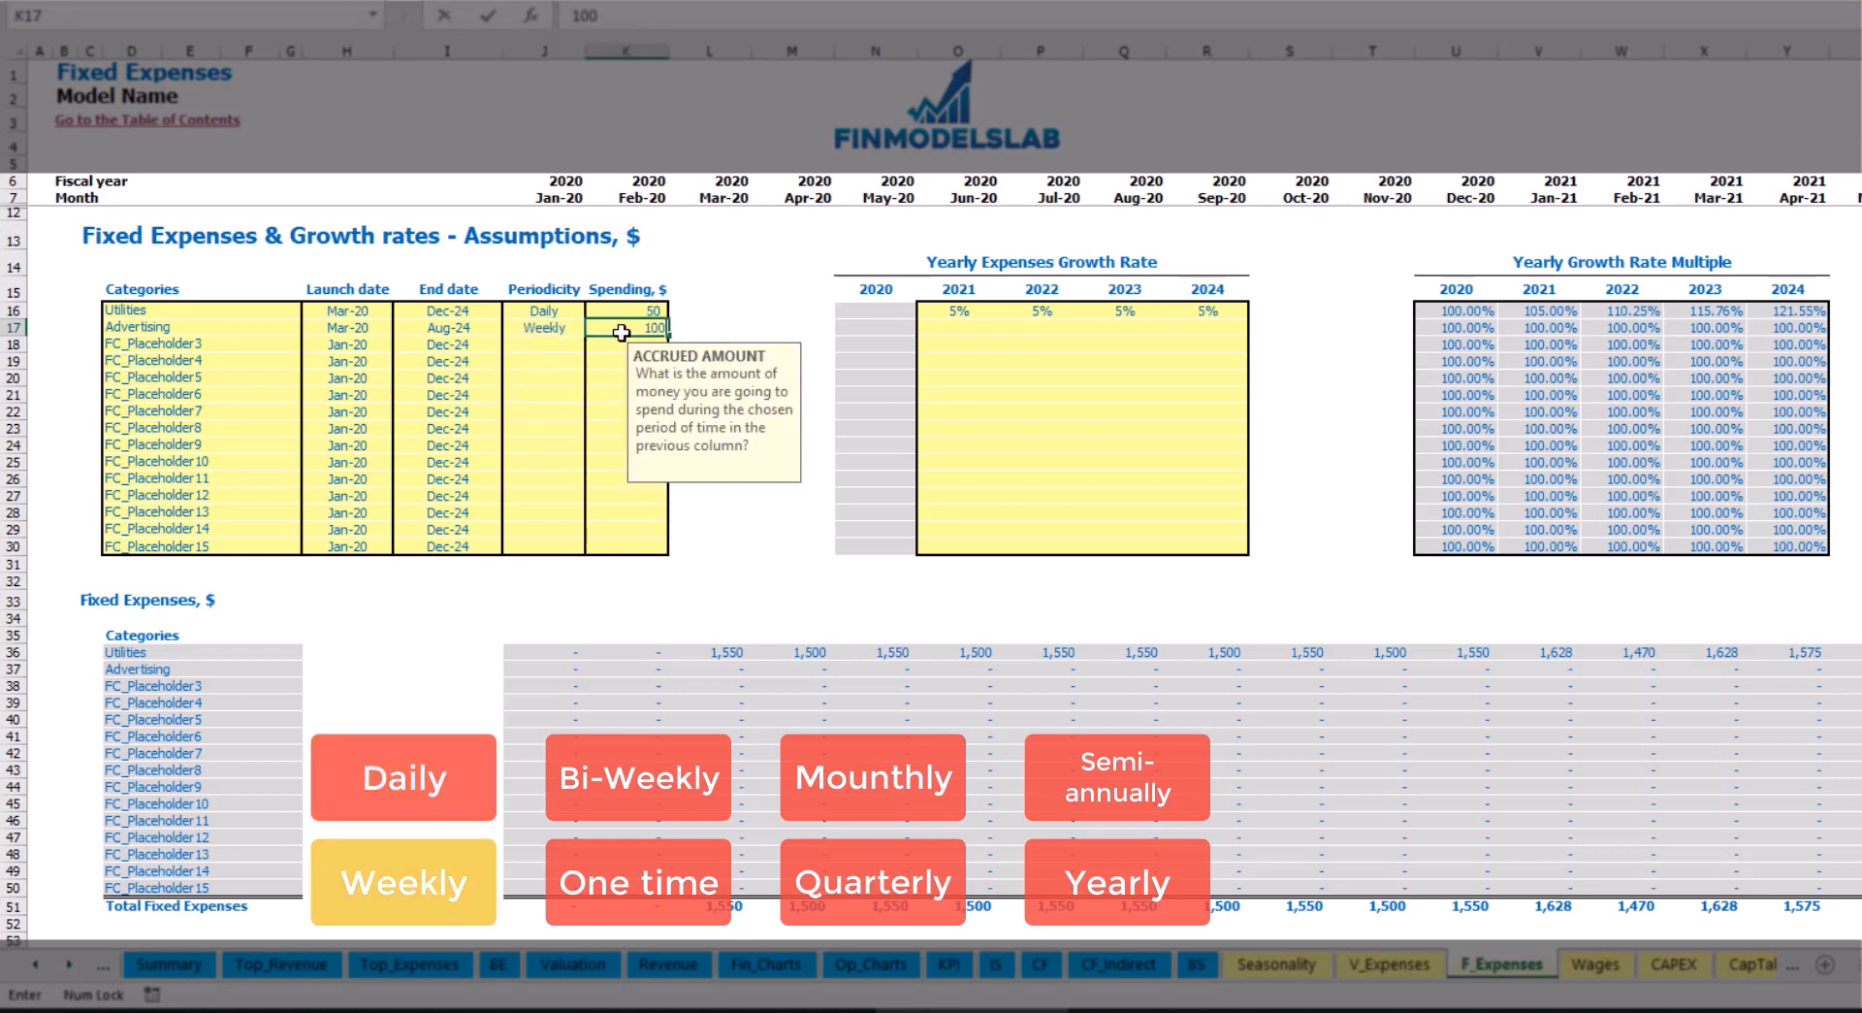
key(Return)
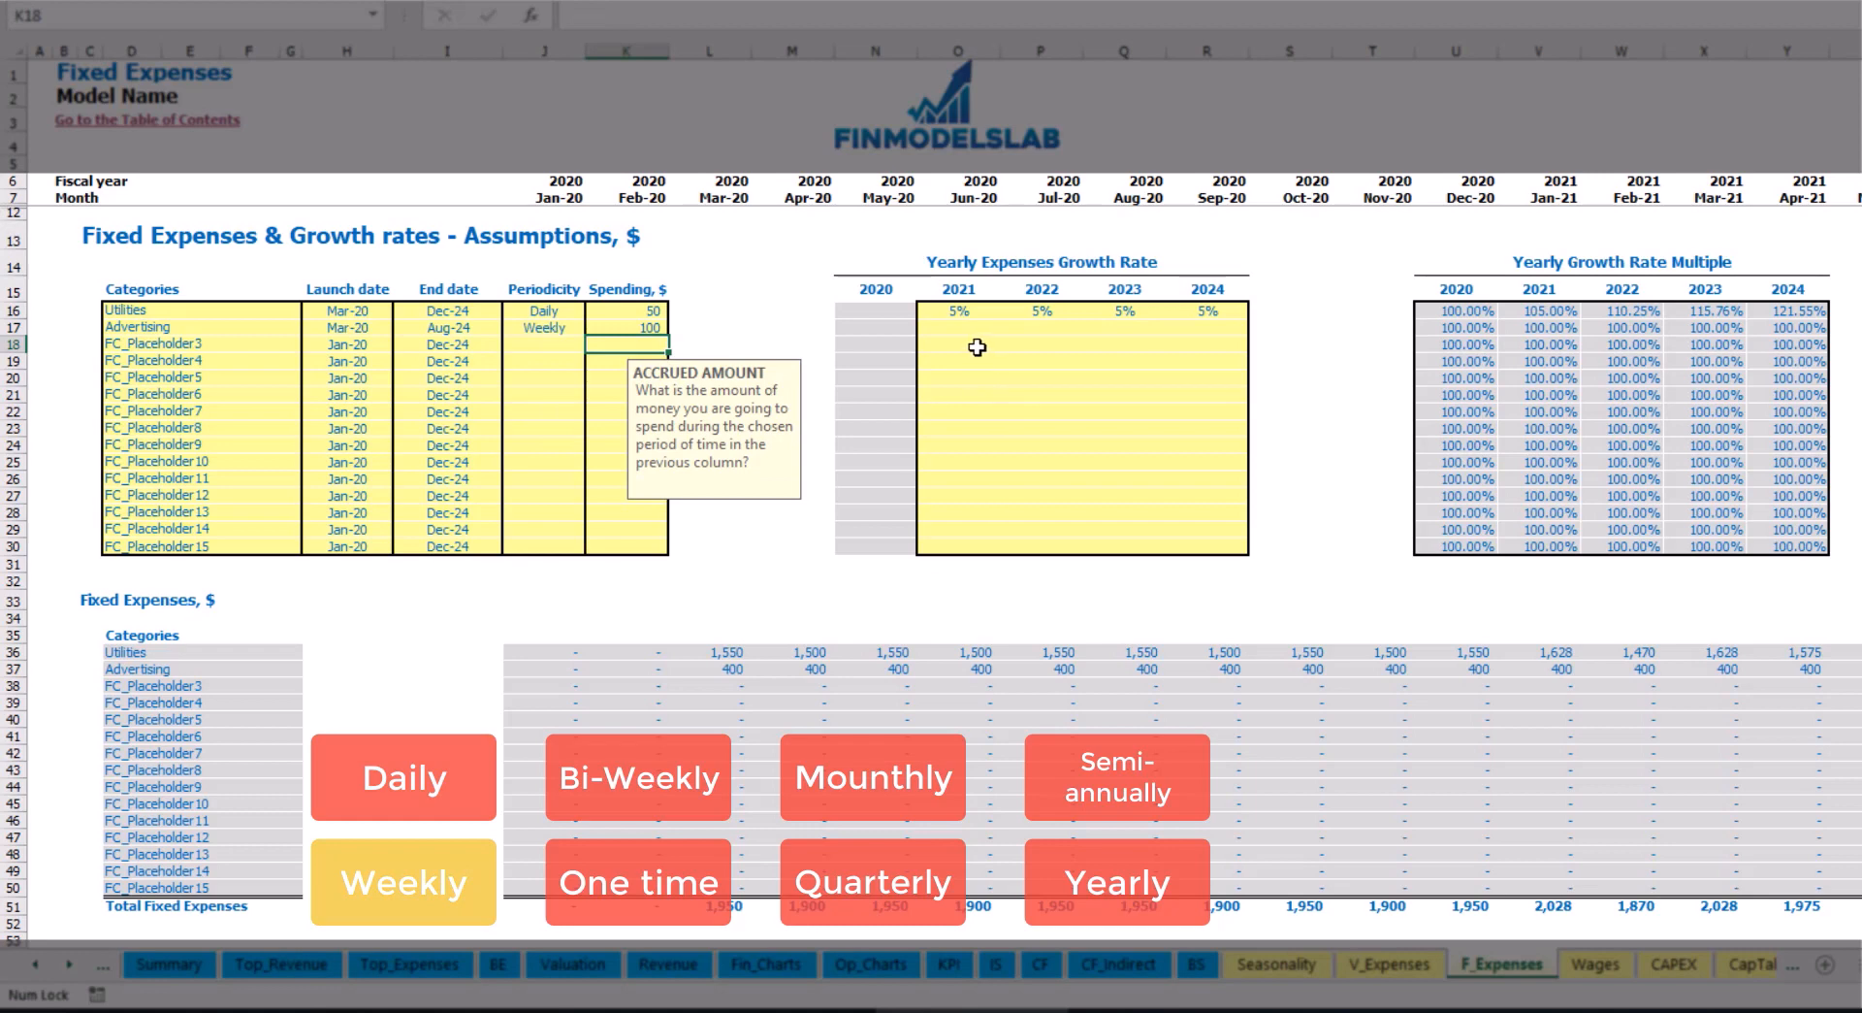
click(735, 669)
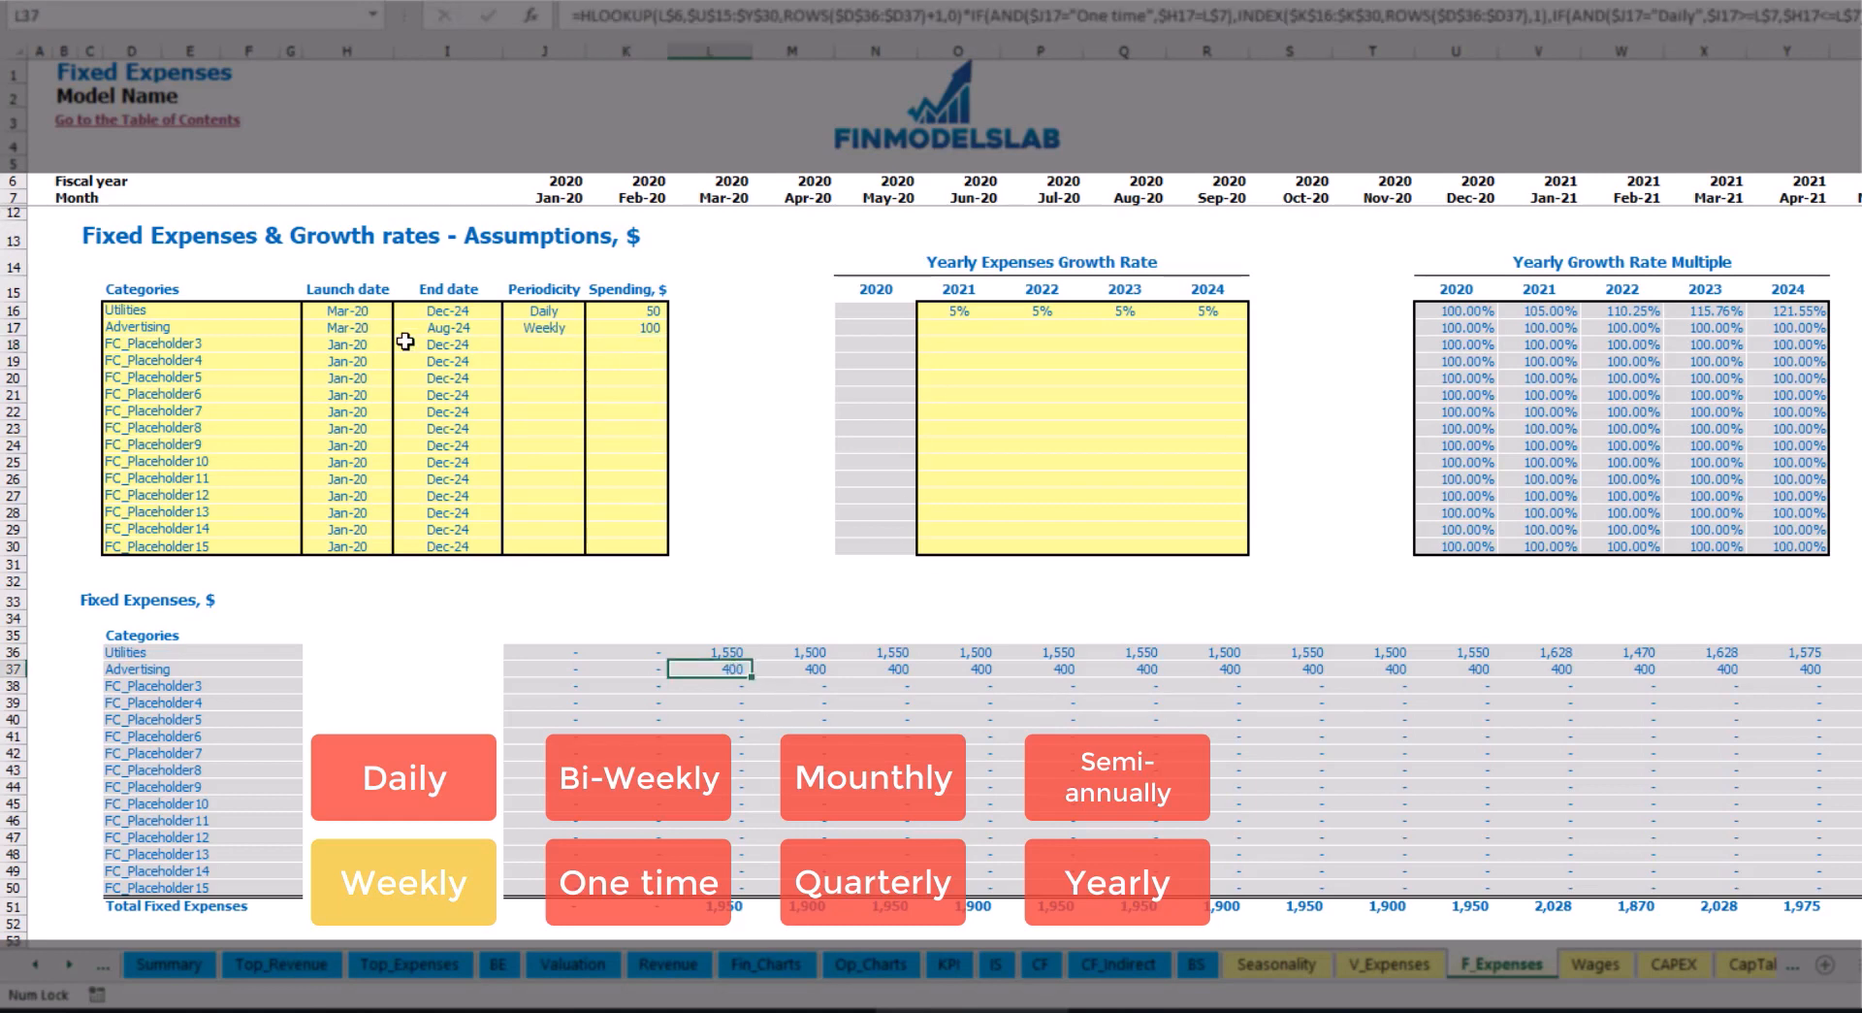
scroll(931, 485, right, 10)
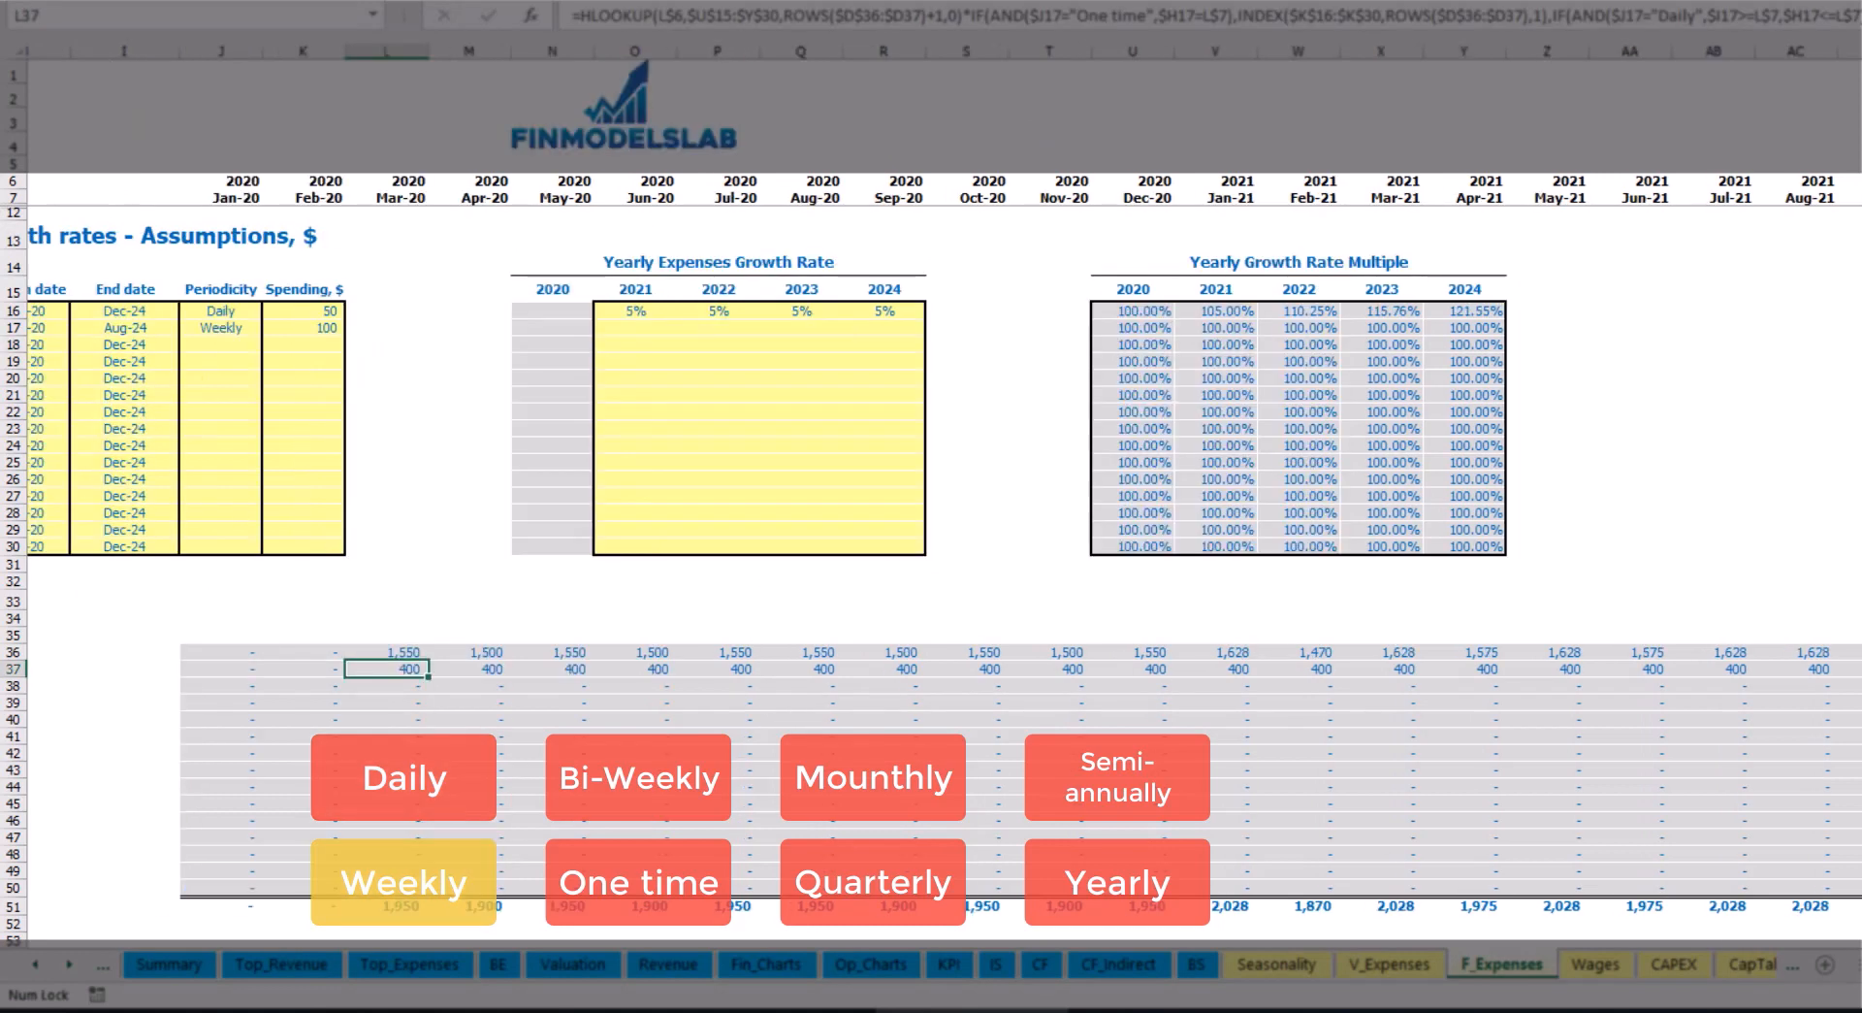
click(1856, 51)
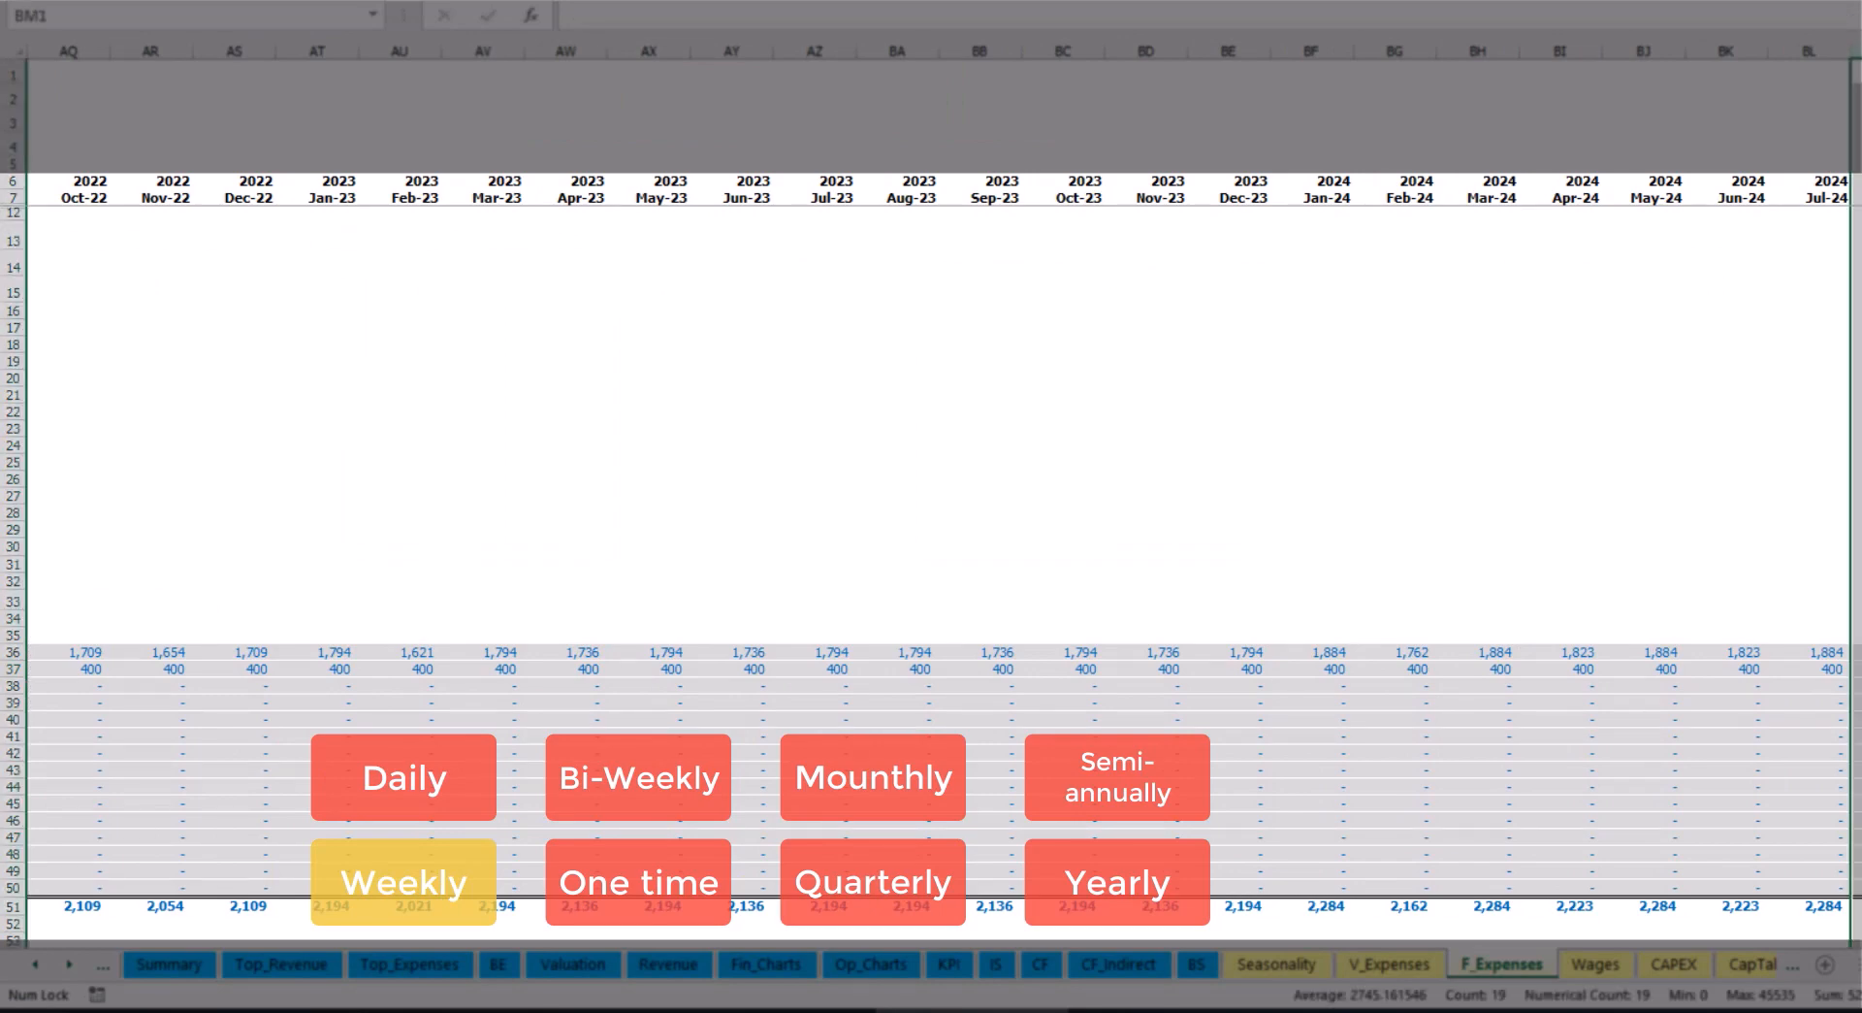
click(1856, 670)
scroll(931, 485, left, 10)
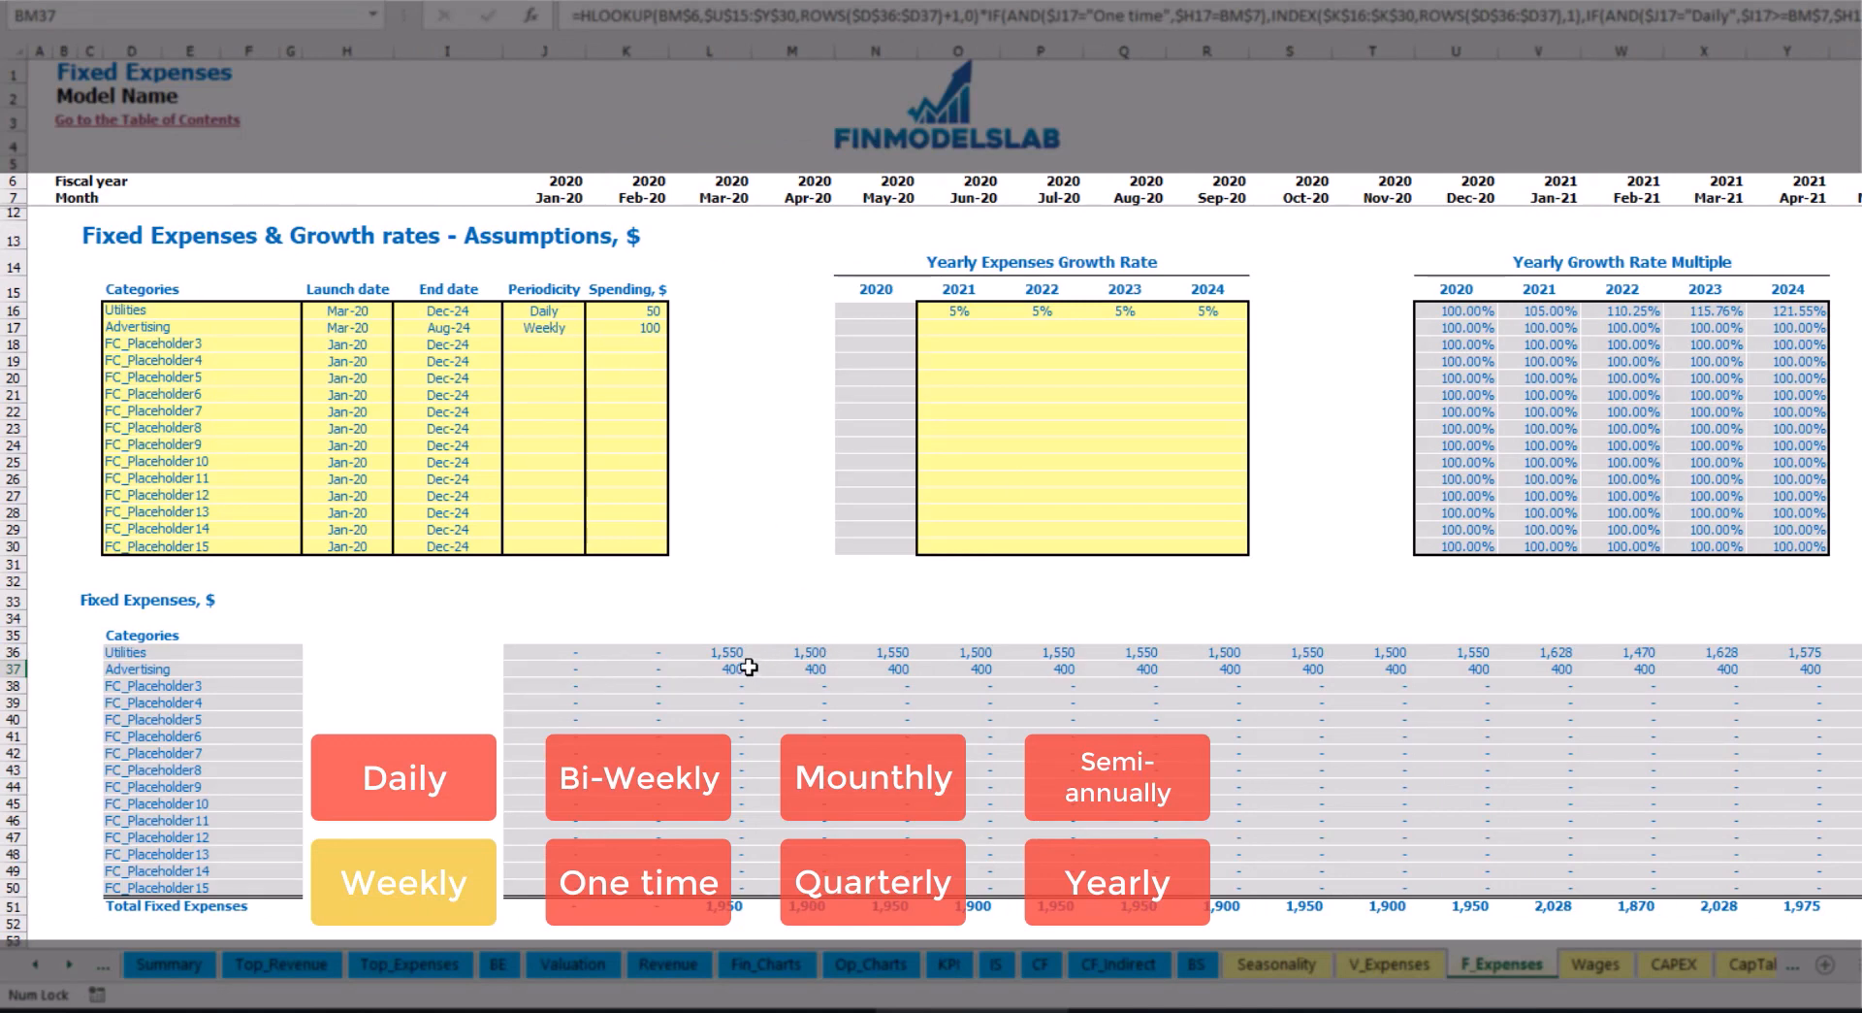
Change Advertising to Bi-Weekly periodicity with spending of 500
click(551, 328)
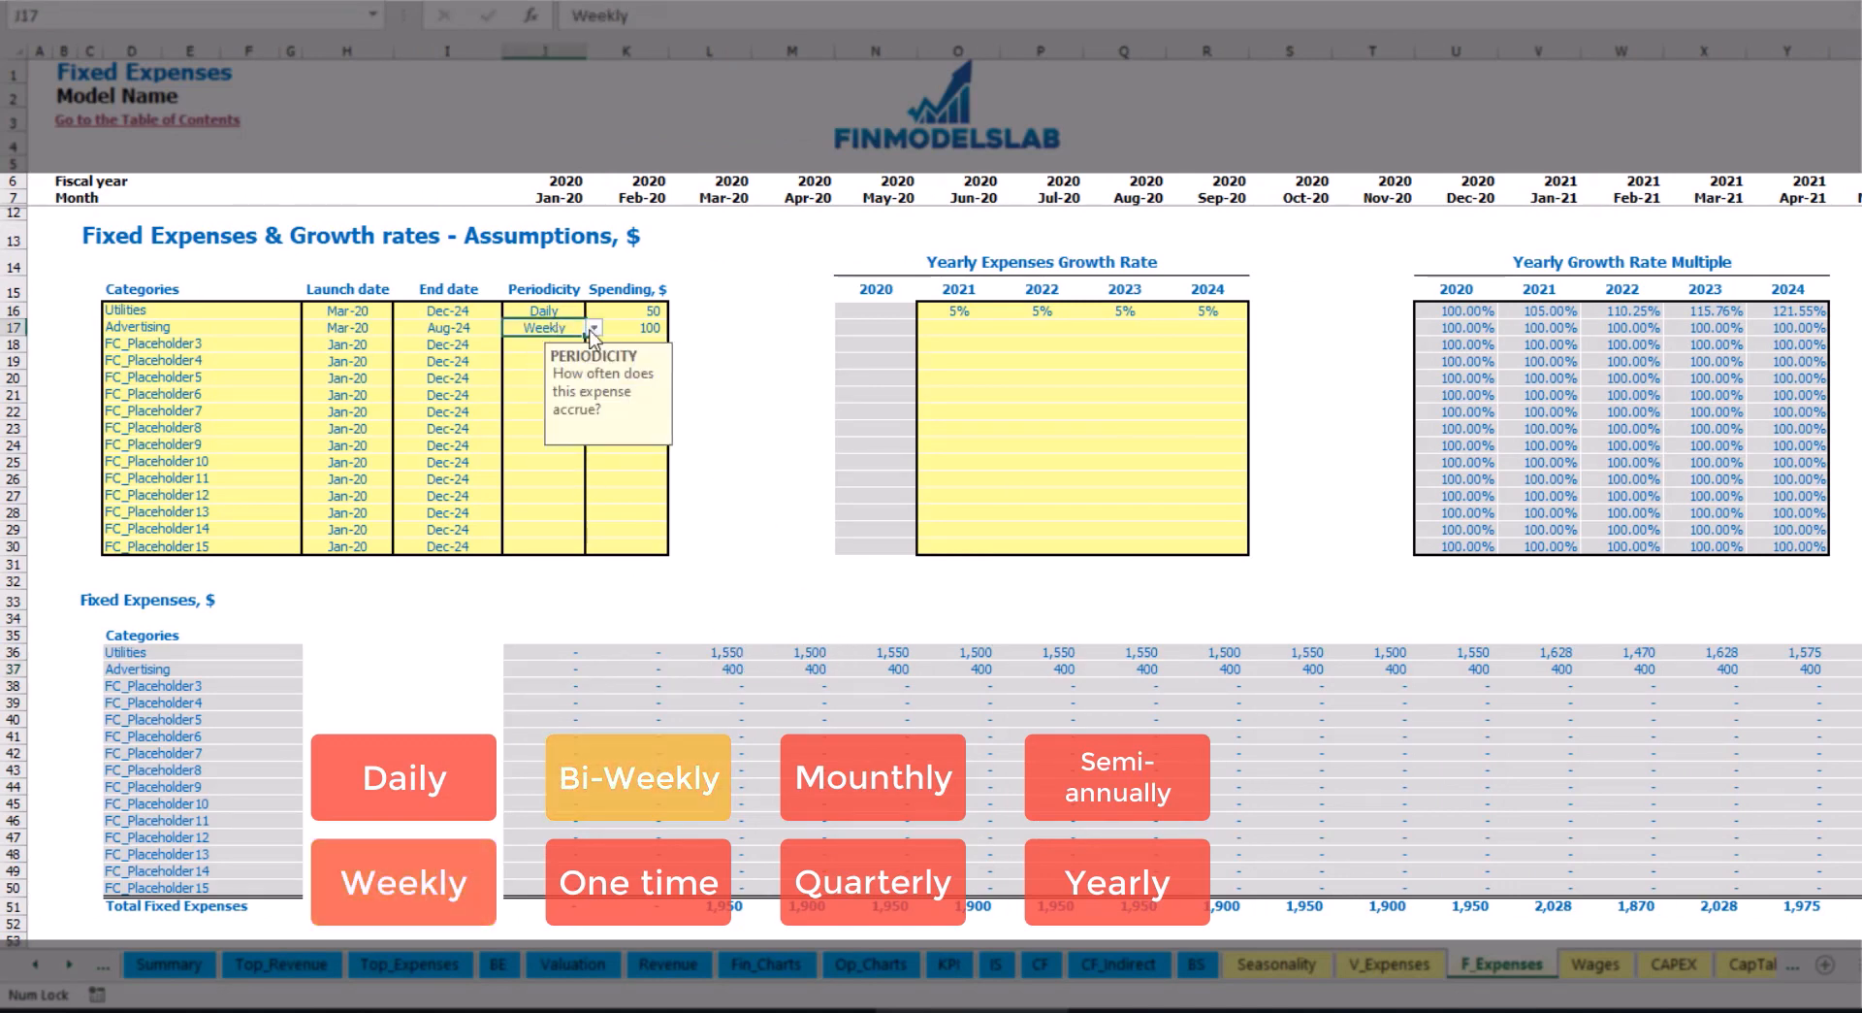
click(593, 329)
click(562, 391)
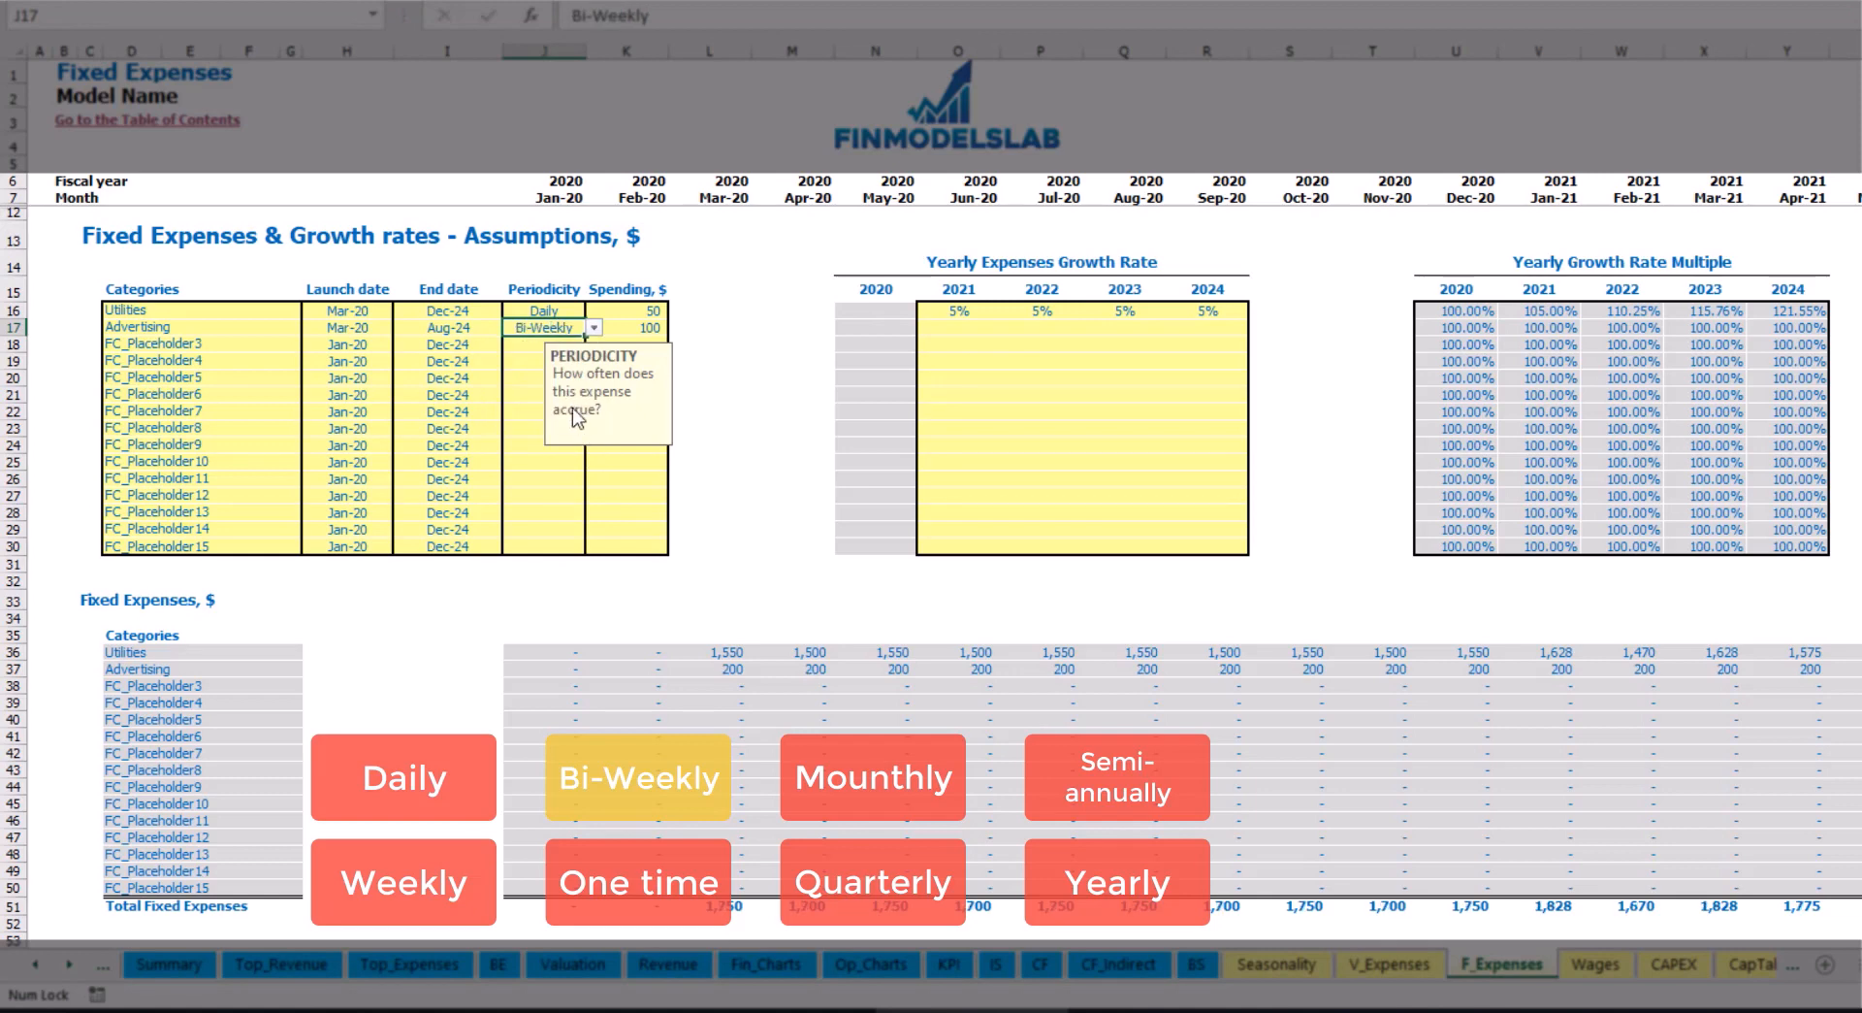
click(624, 328)
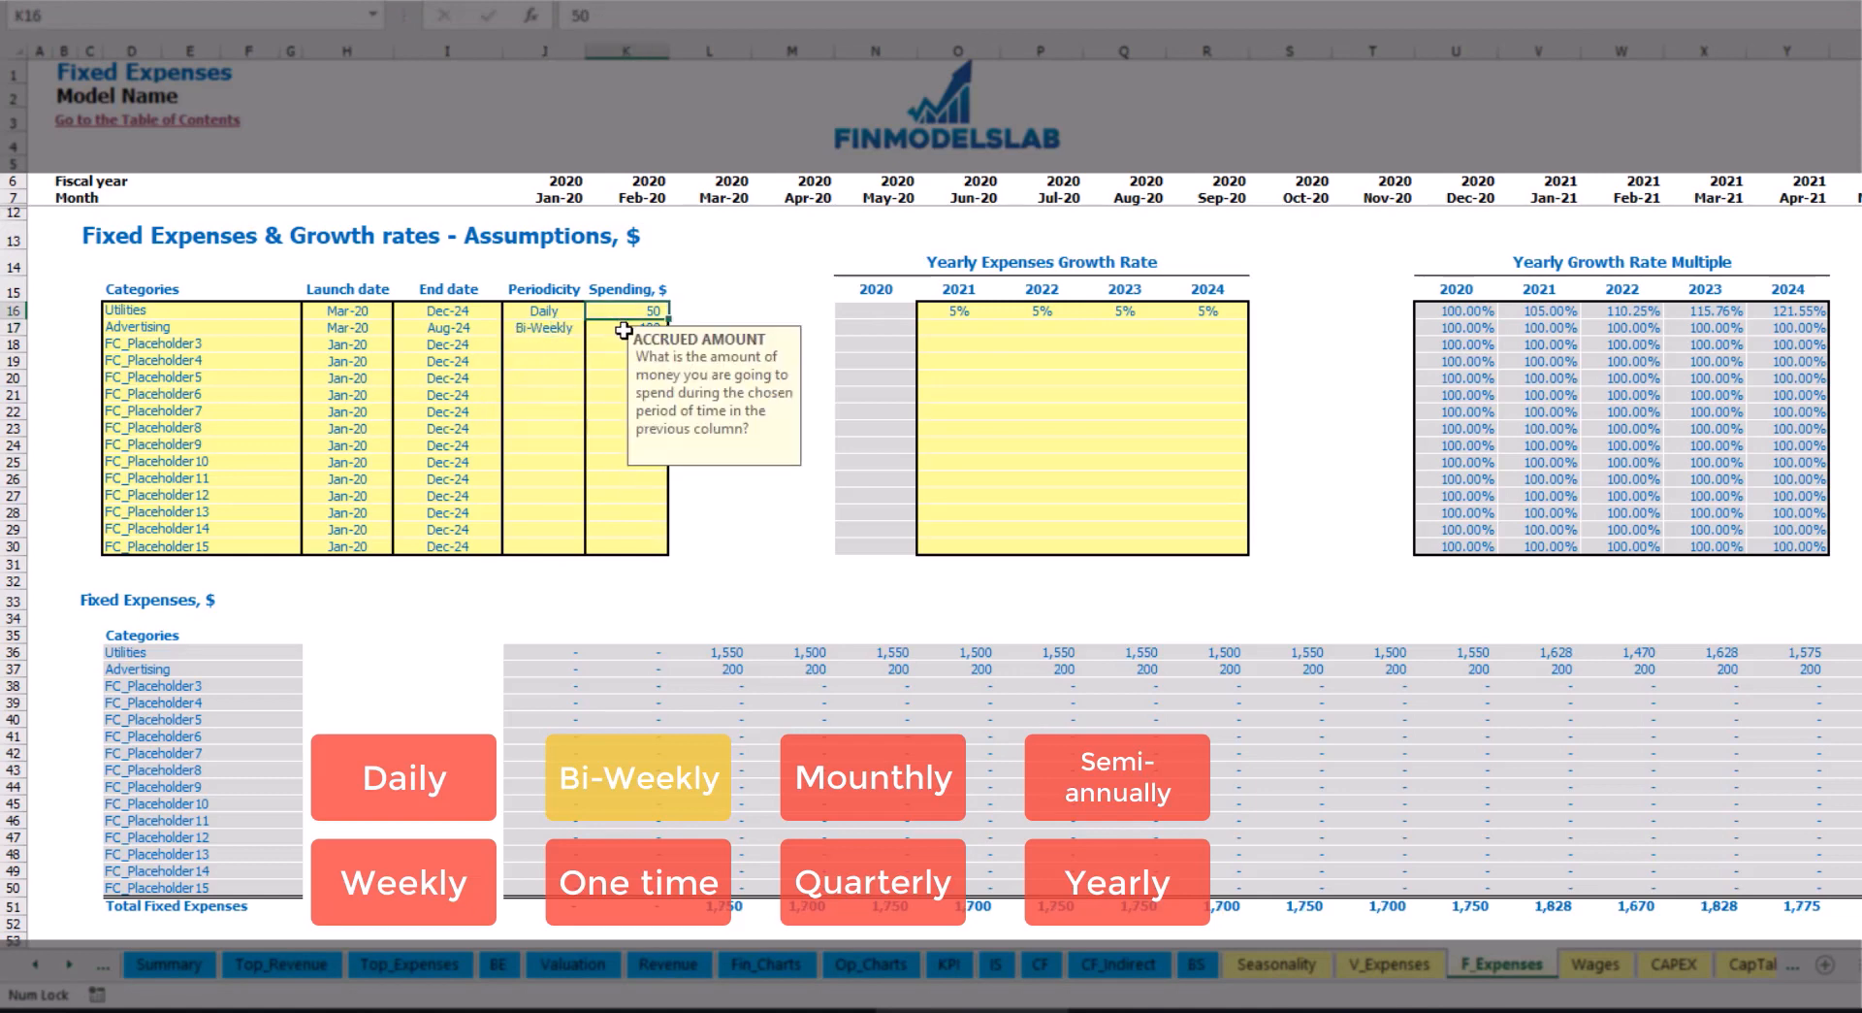
text(50)
key(Return)
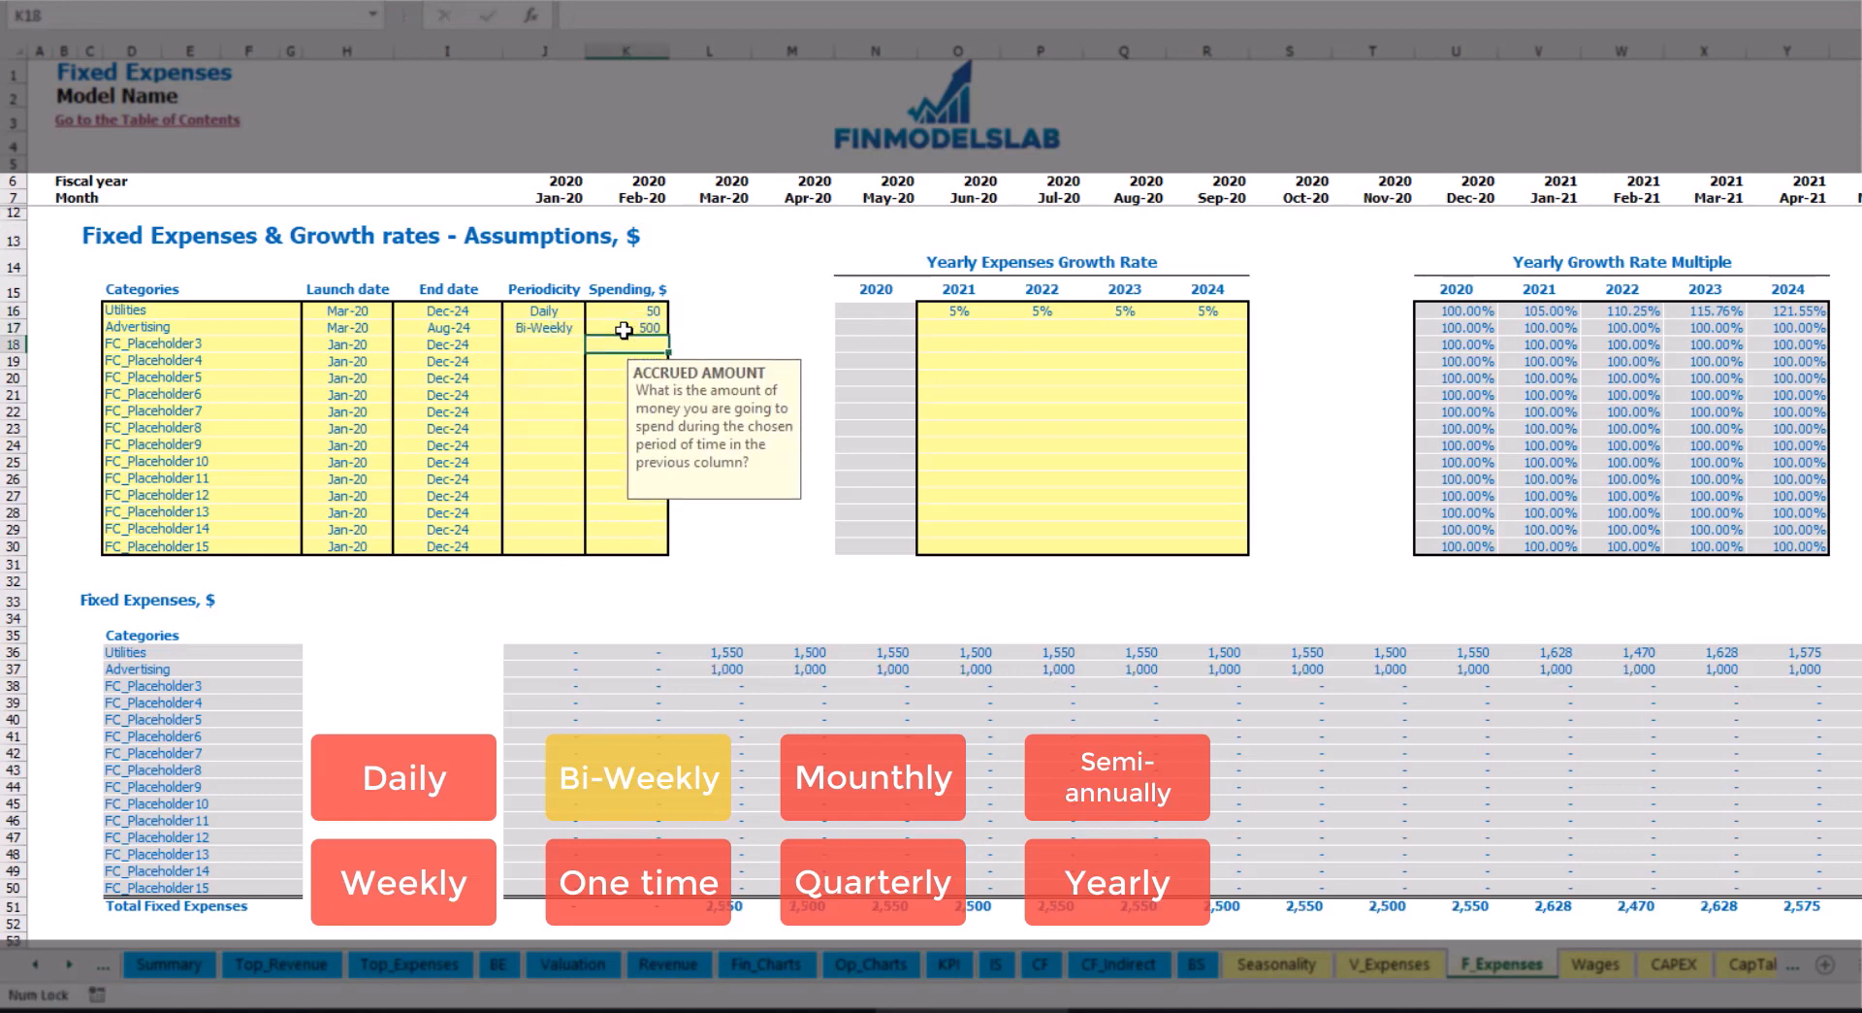
Change the Advertising launch date to Jul-20
click(361, 318)
click(374, 329)
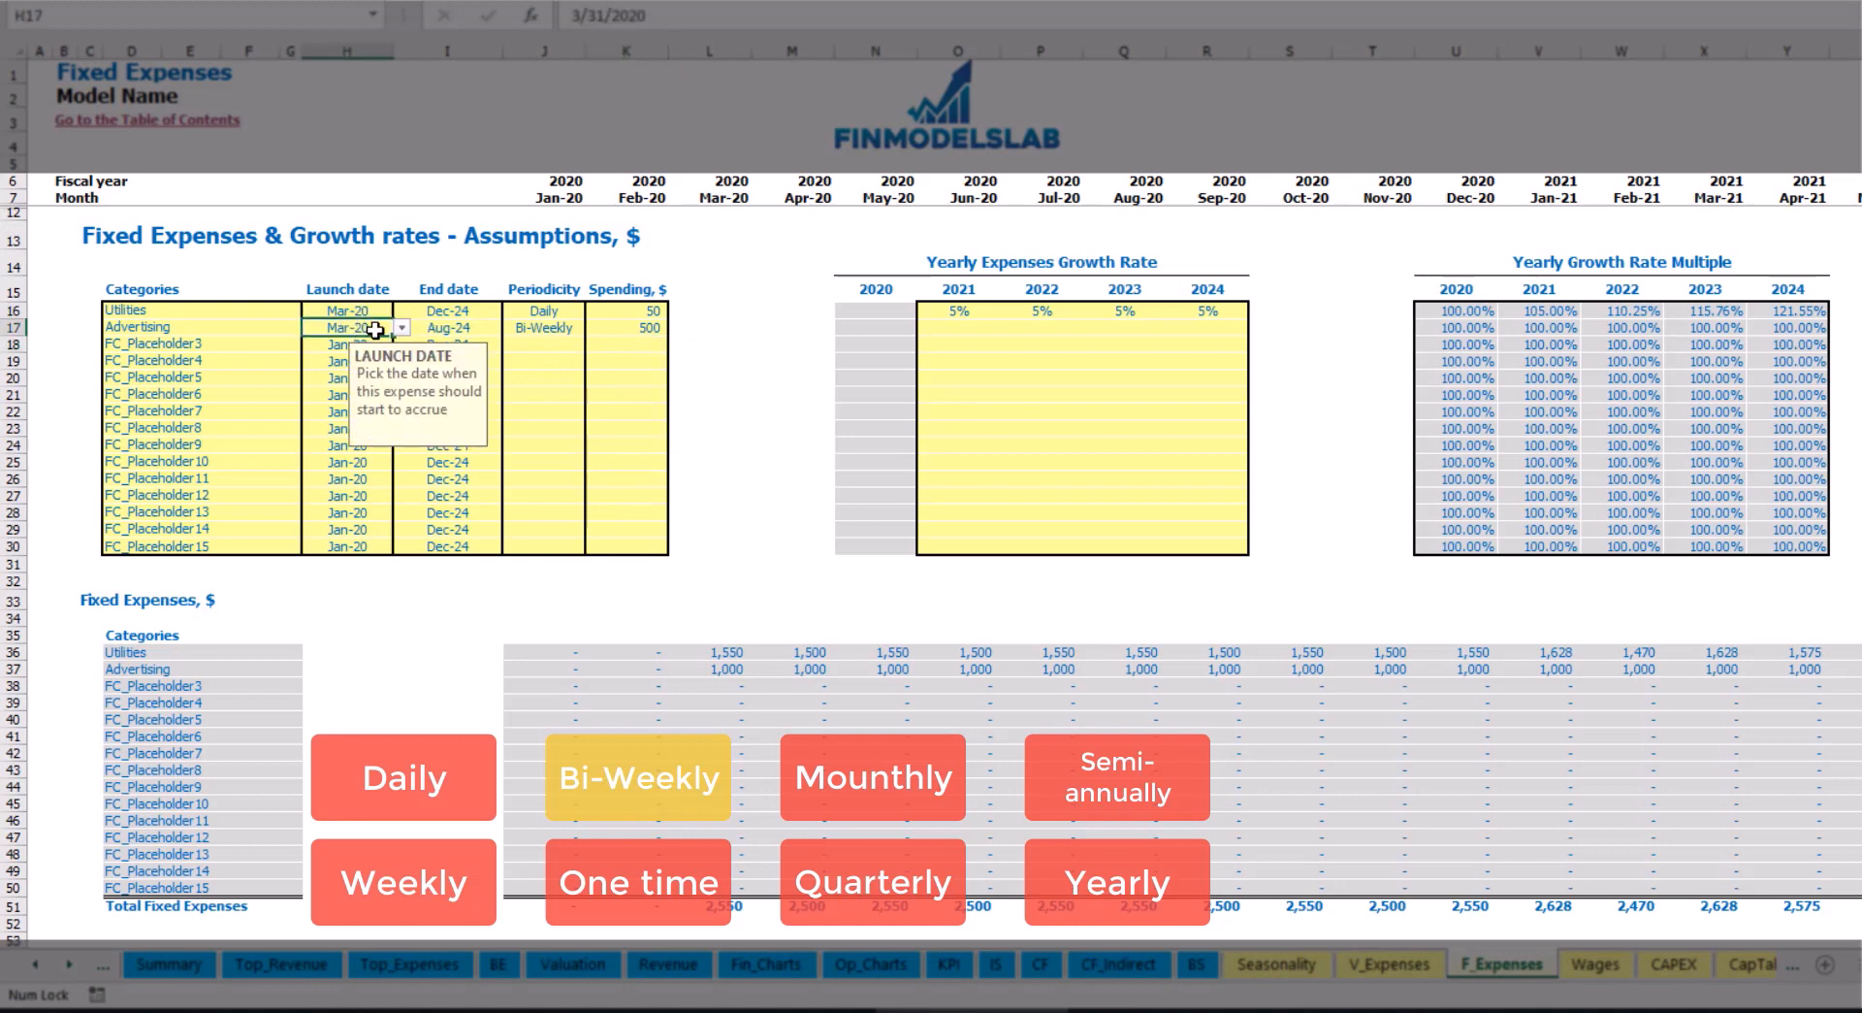
click(413, 330)
click(384, 331)
click(400, 328)
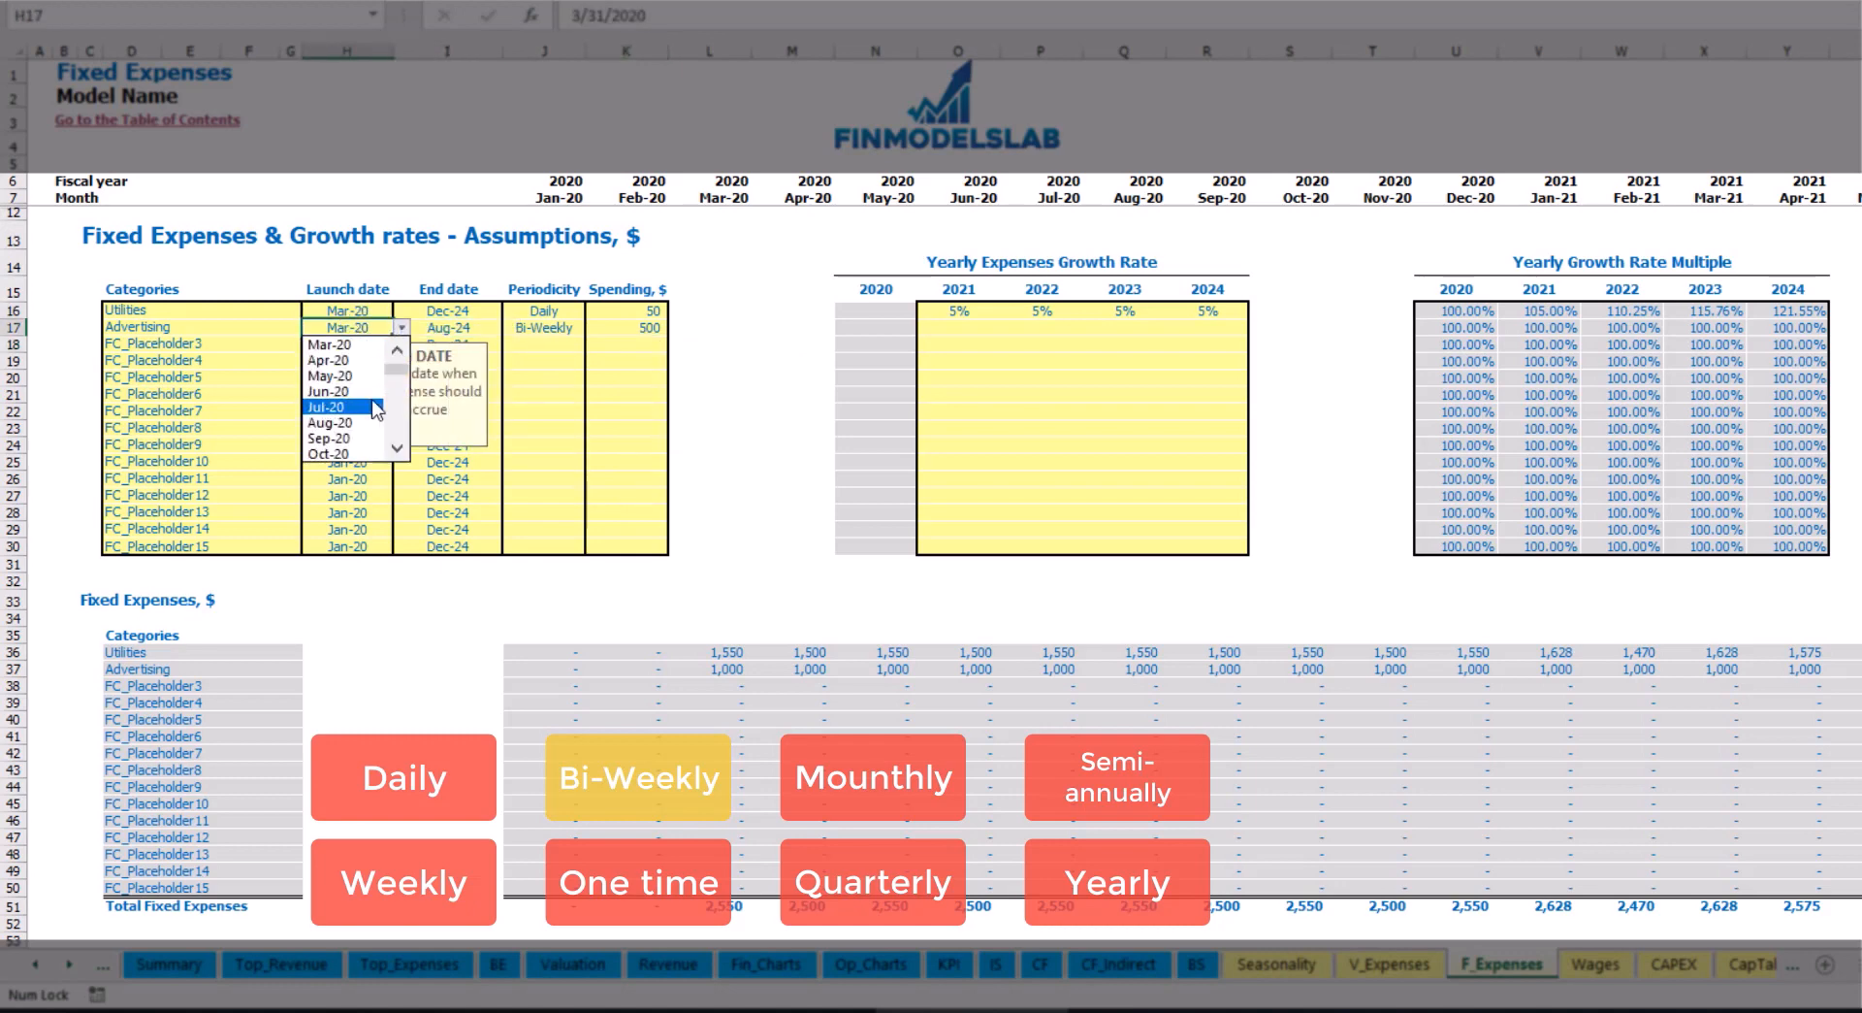
click(377, 407)
Examine the monthly Advertising amounts in the Fixed Expenses table from Jul-20 into 2021
click(1065, 669)
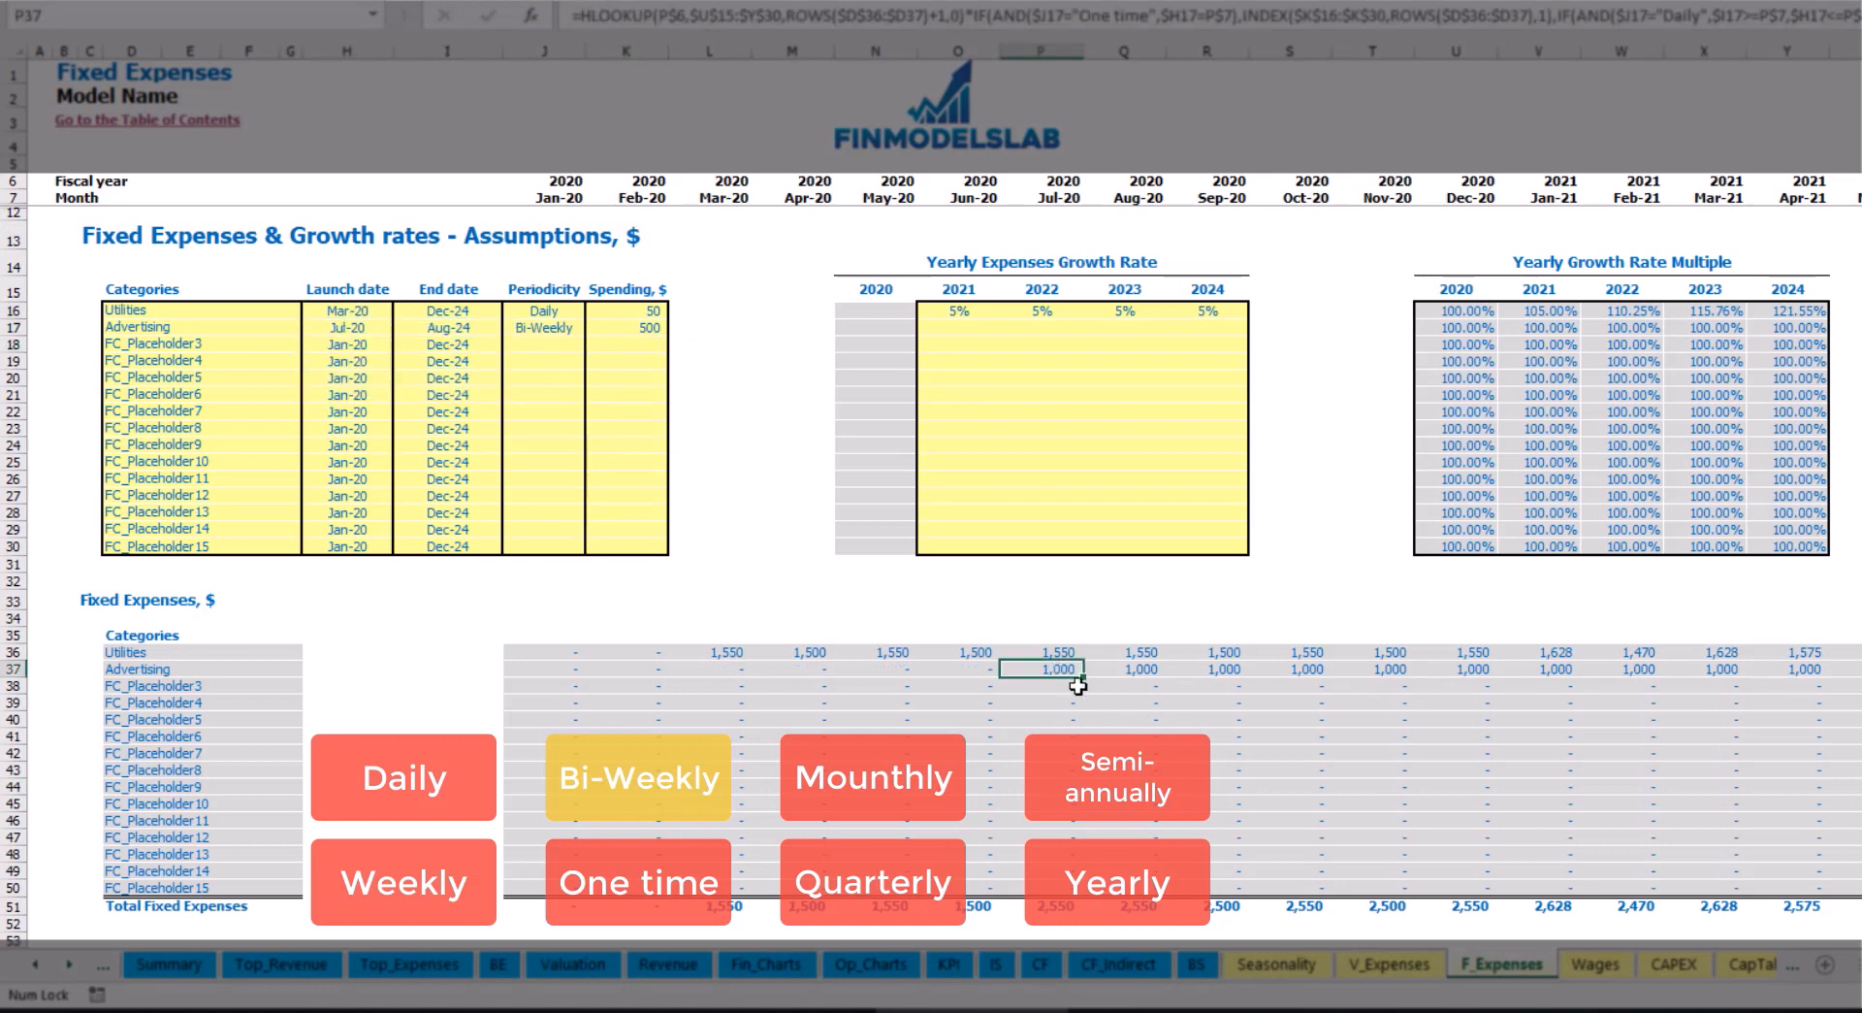
key(Right)
key(Right)
key(Right)
key(Right)
key(Right)
key(Right)
key(Right)
key(Right)
key(Right)
key(Right)
key(Right)
key(Right)
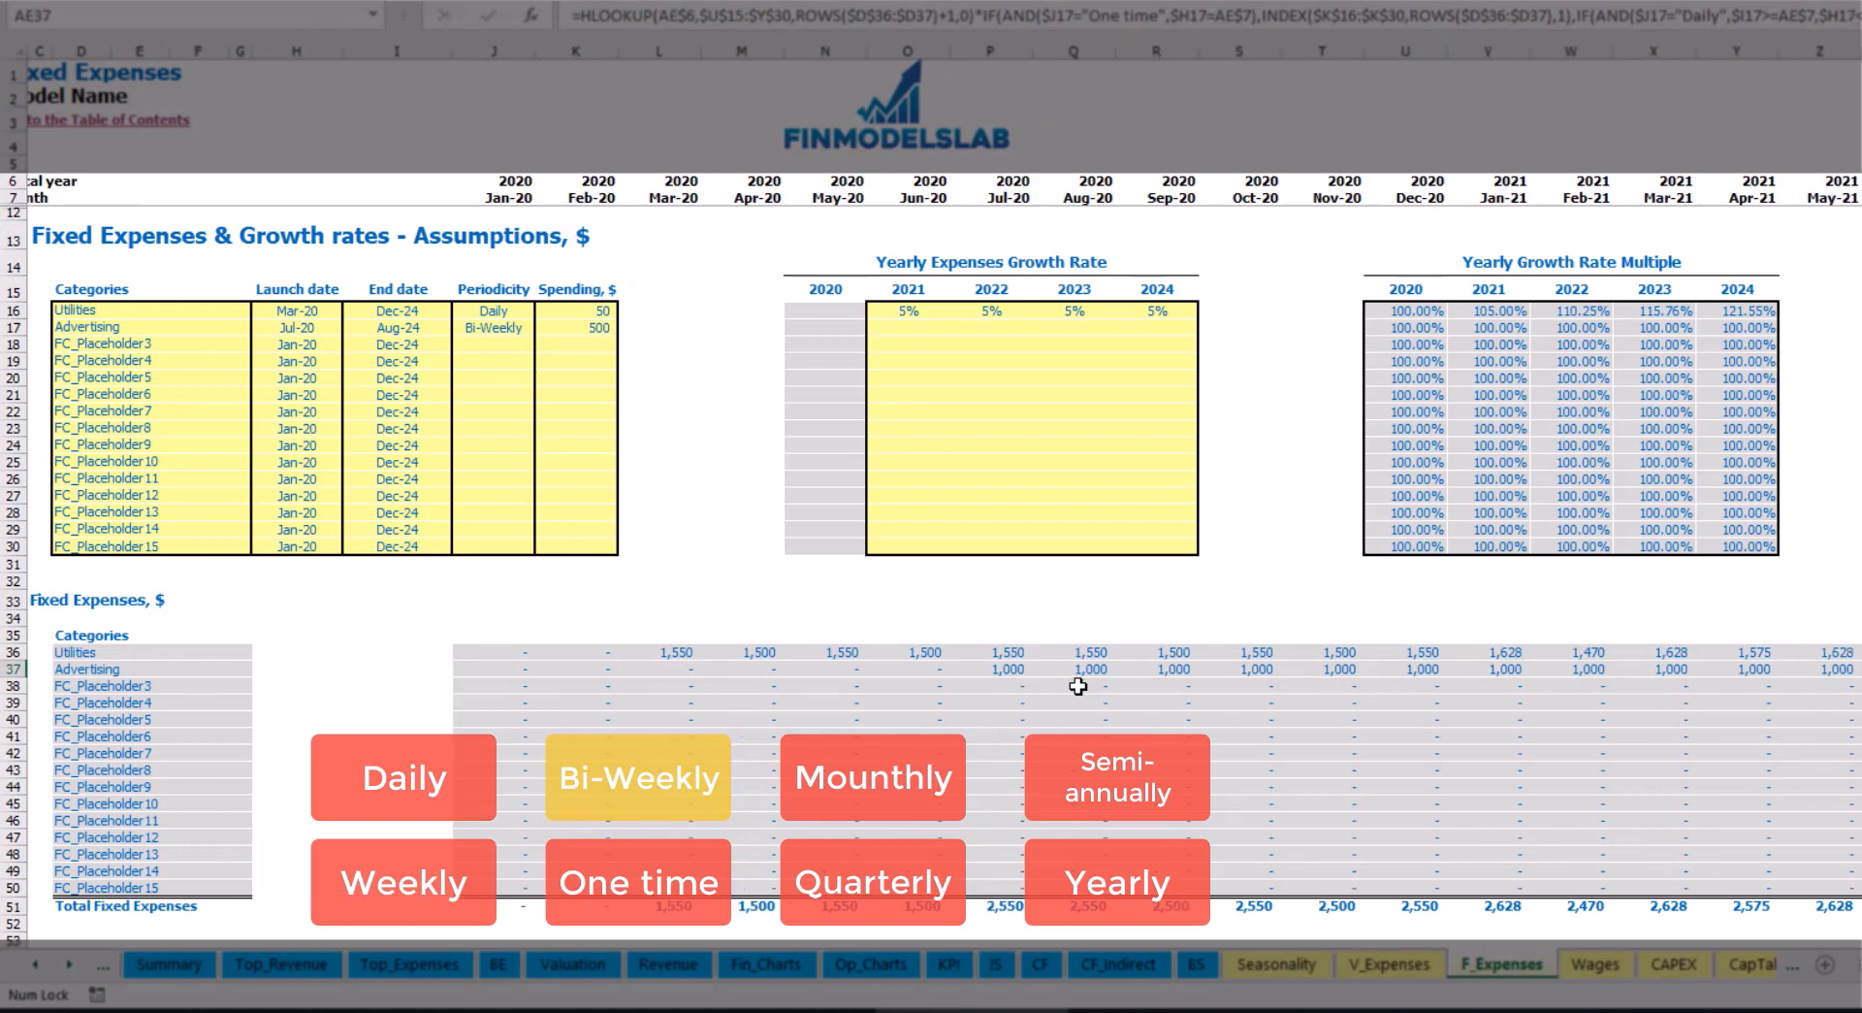
key(ctrl+Left)
key(ctrl+Left)
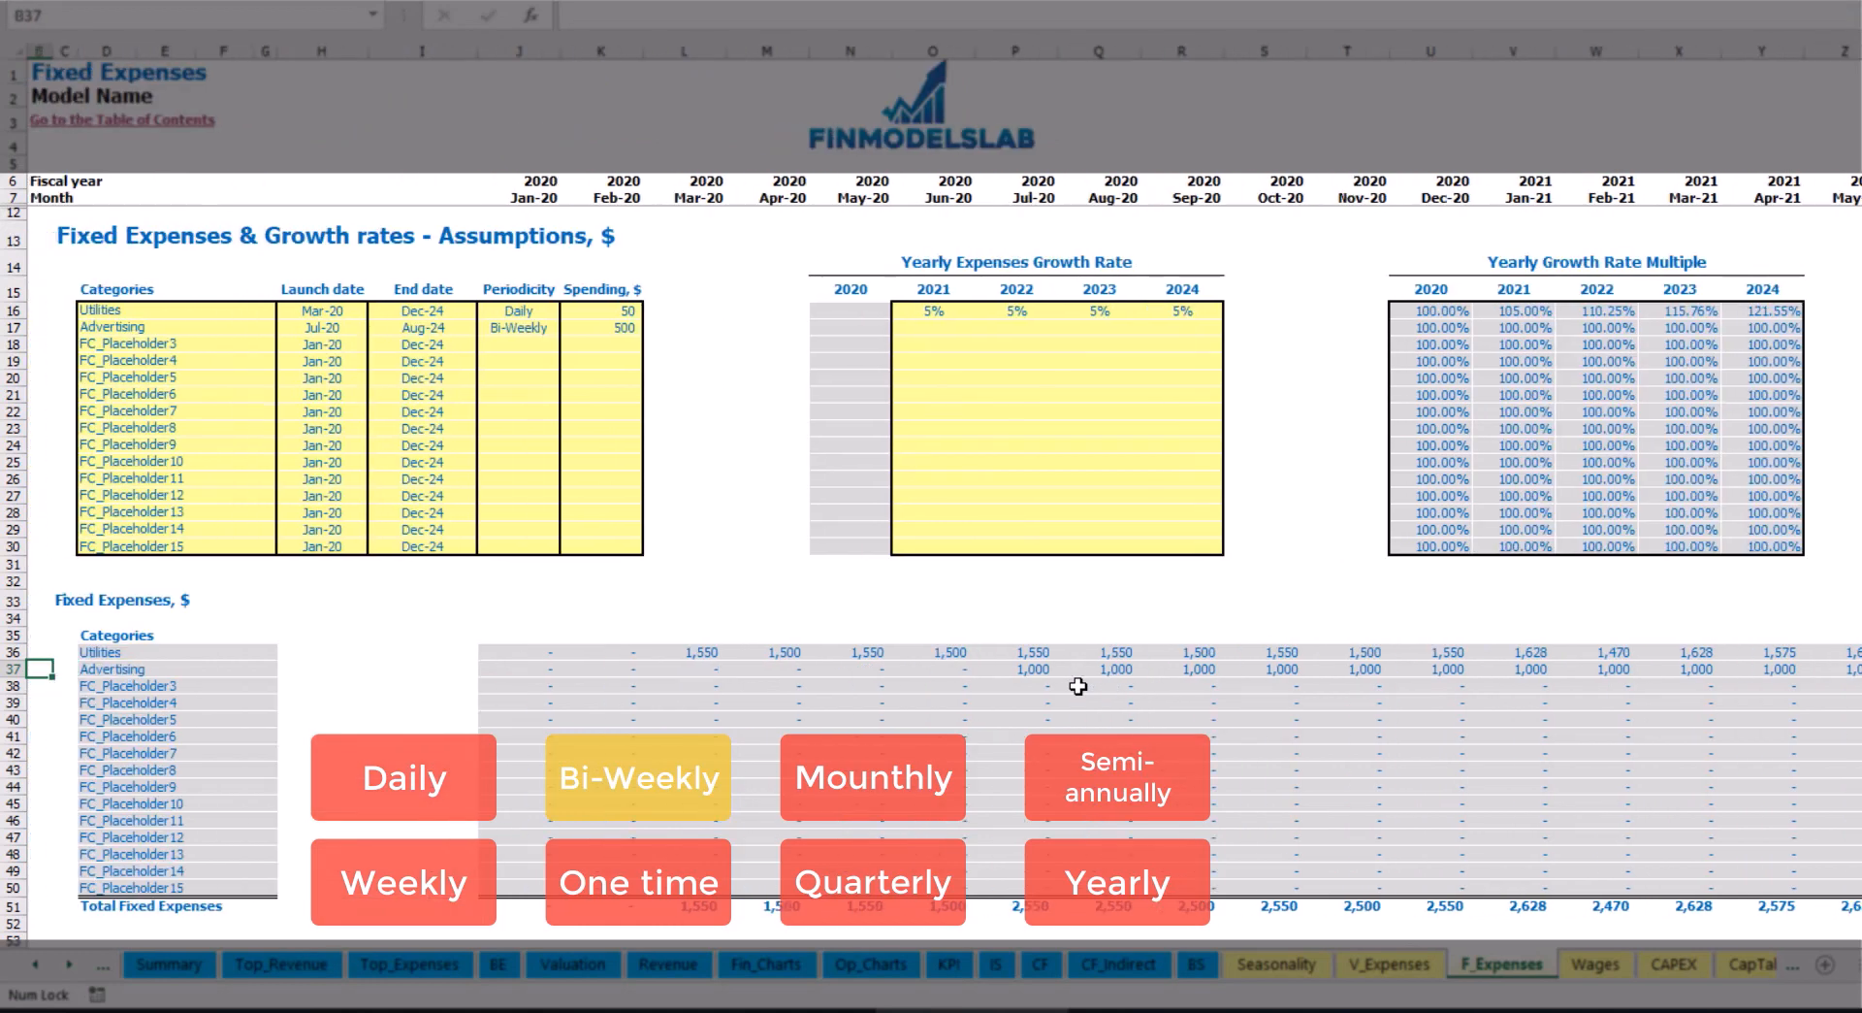
click(1018, 671)
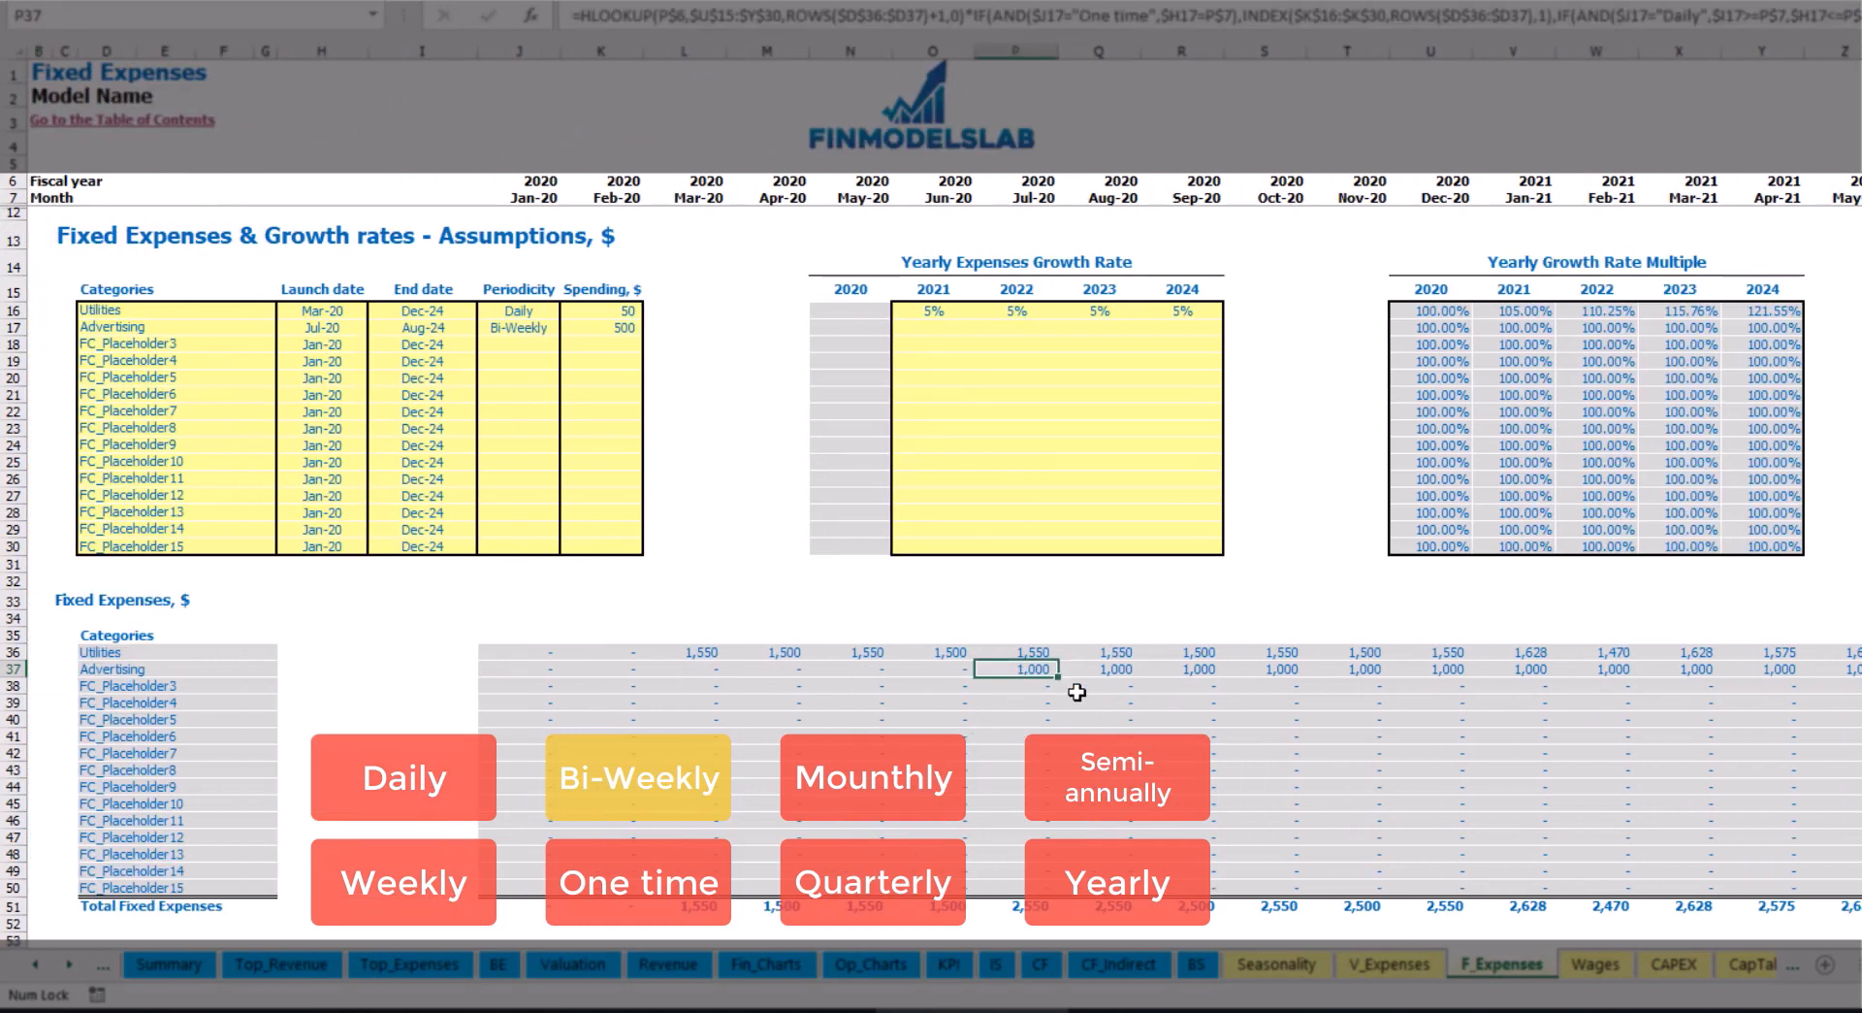
Set the yearly expenses growth rate for Advertising to 3% for each year from 2021 to 2024
click(931, 329)
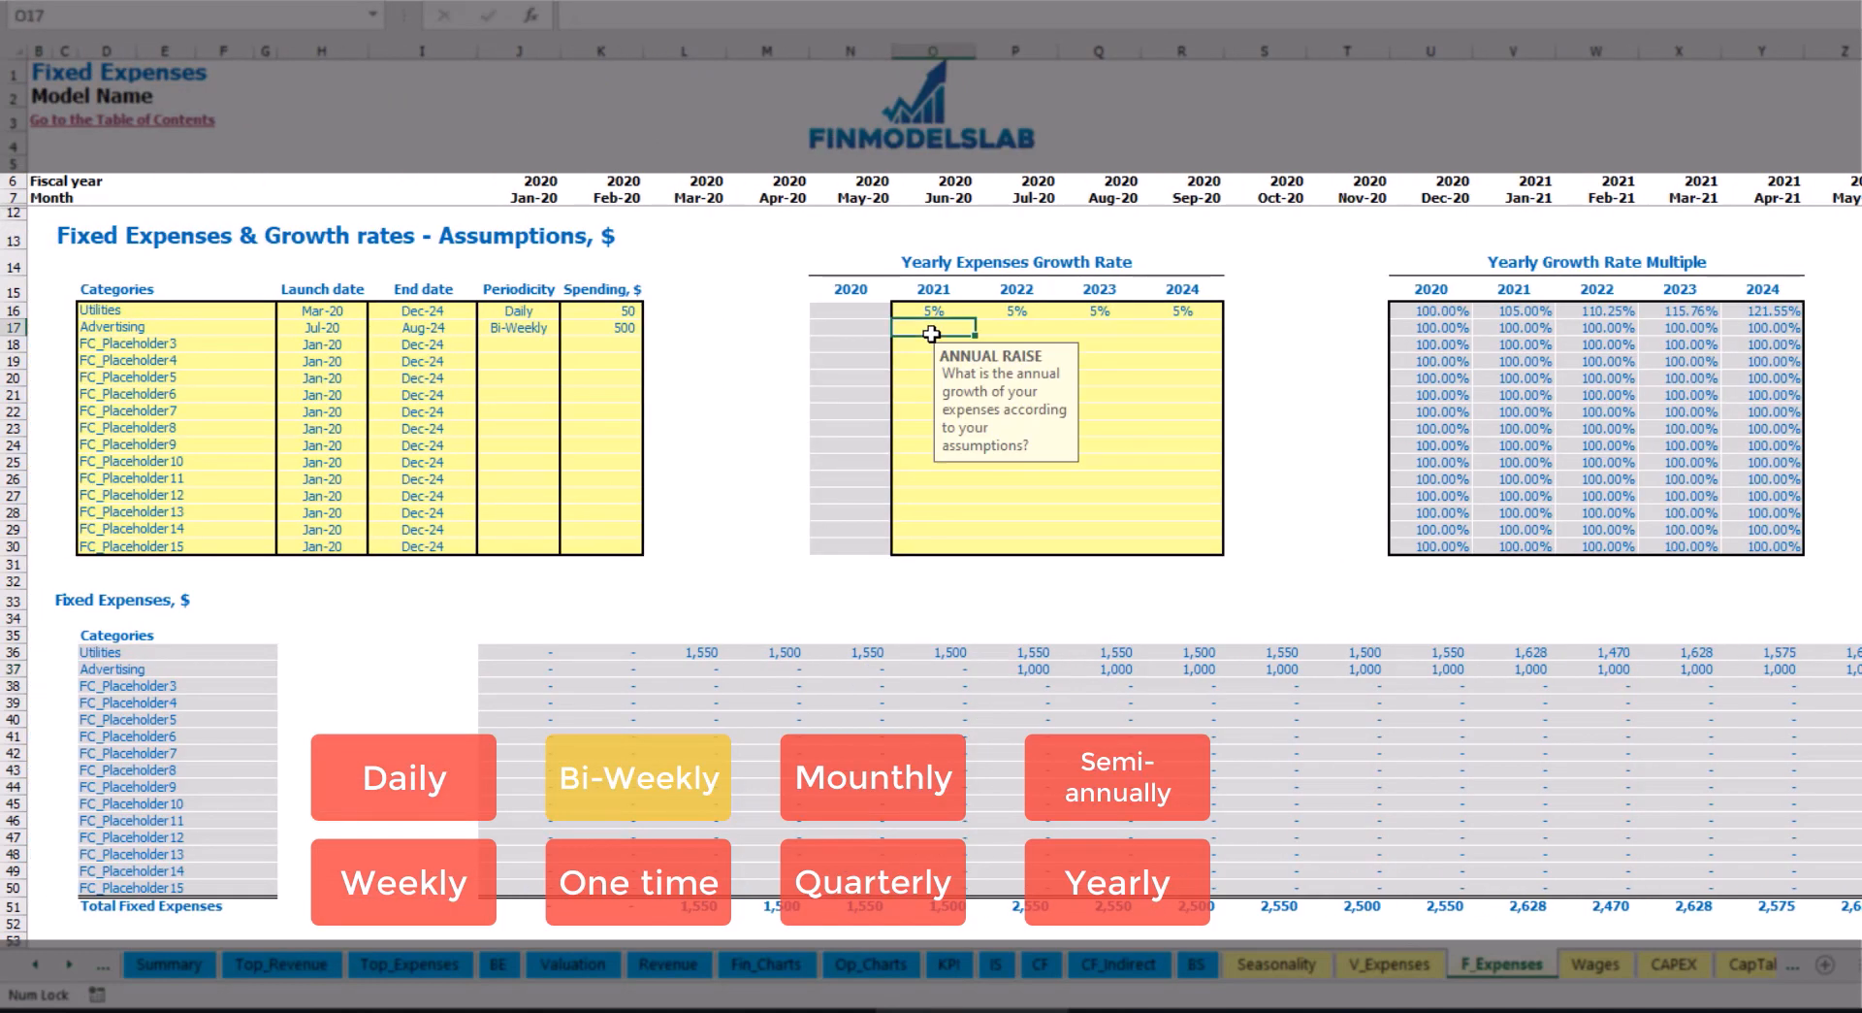
text(3%)
key(ctrl+Return)
key(ctrl+c)
drag(1017, 328, 1182, 328)
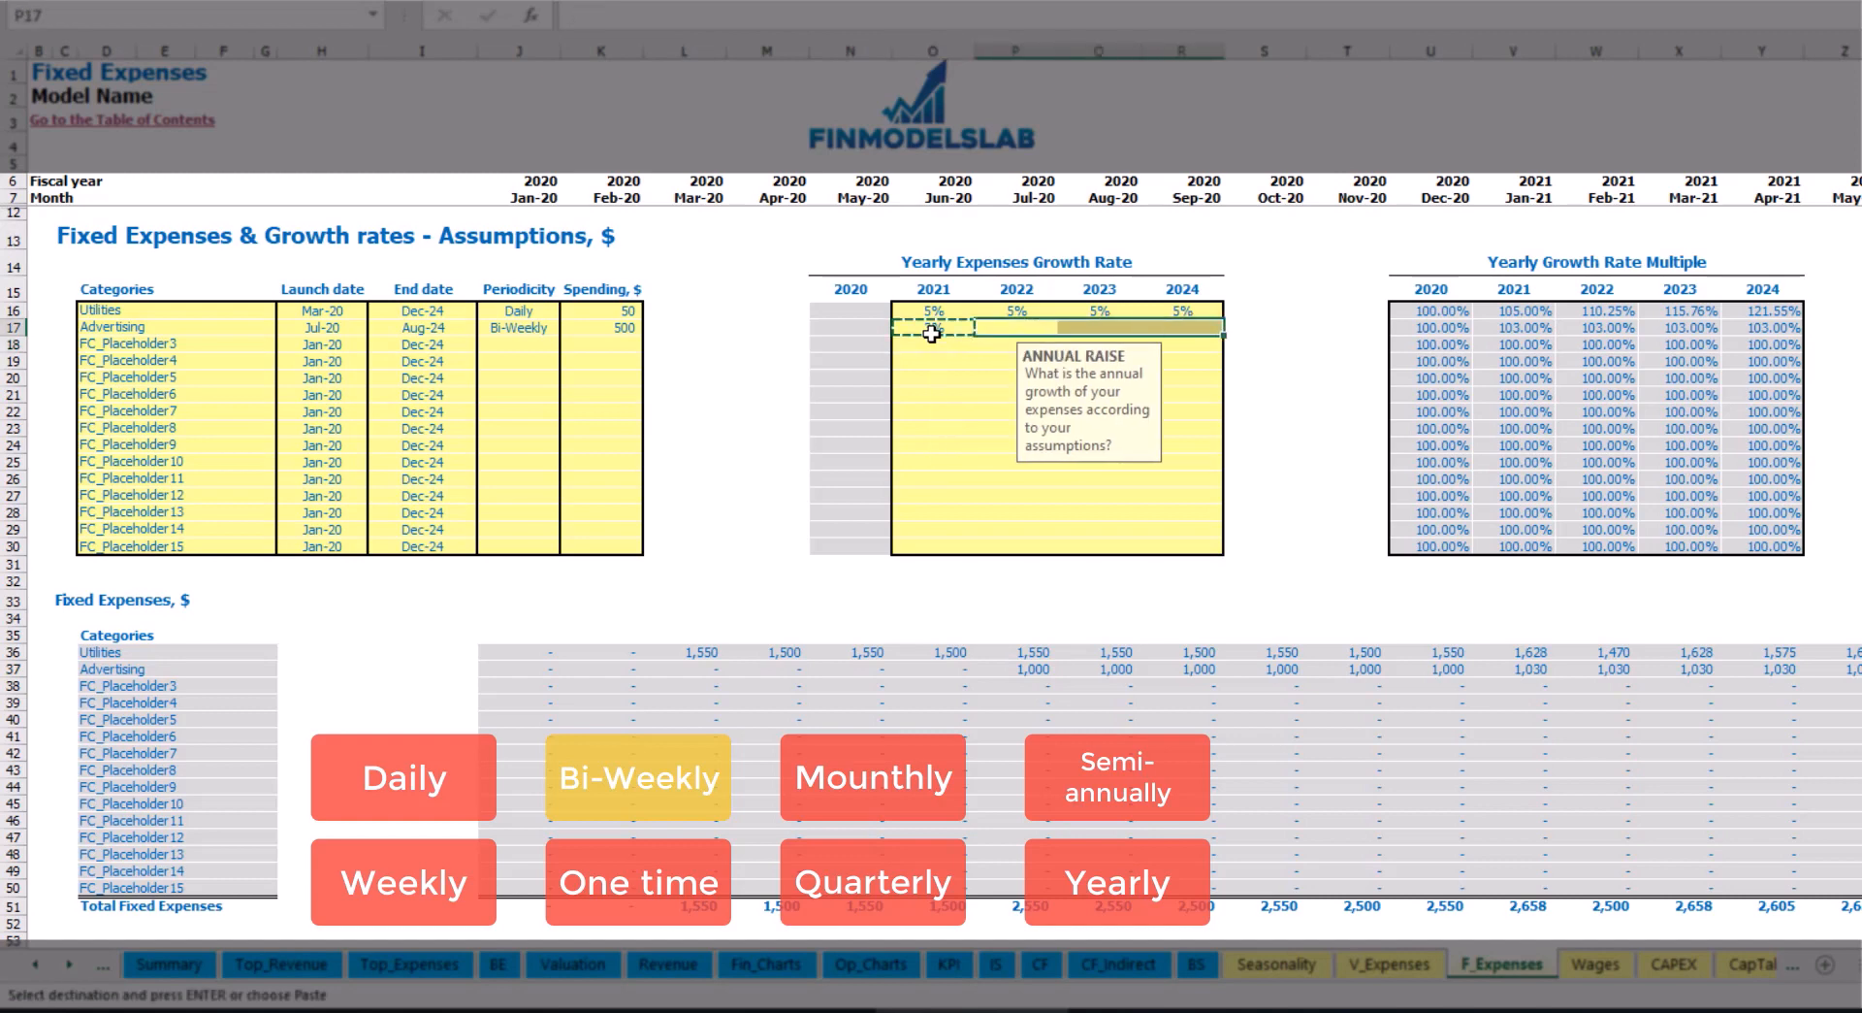
key(ctrl+v)
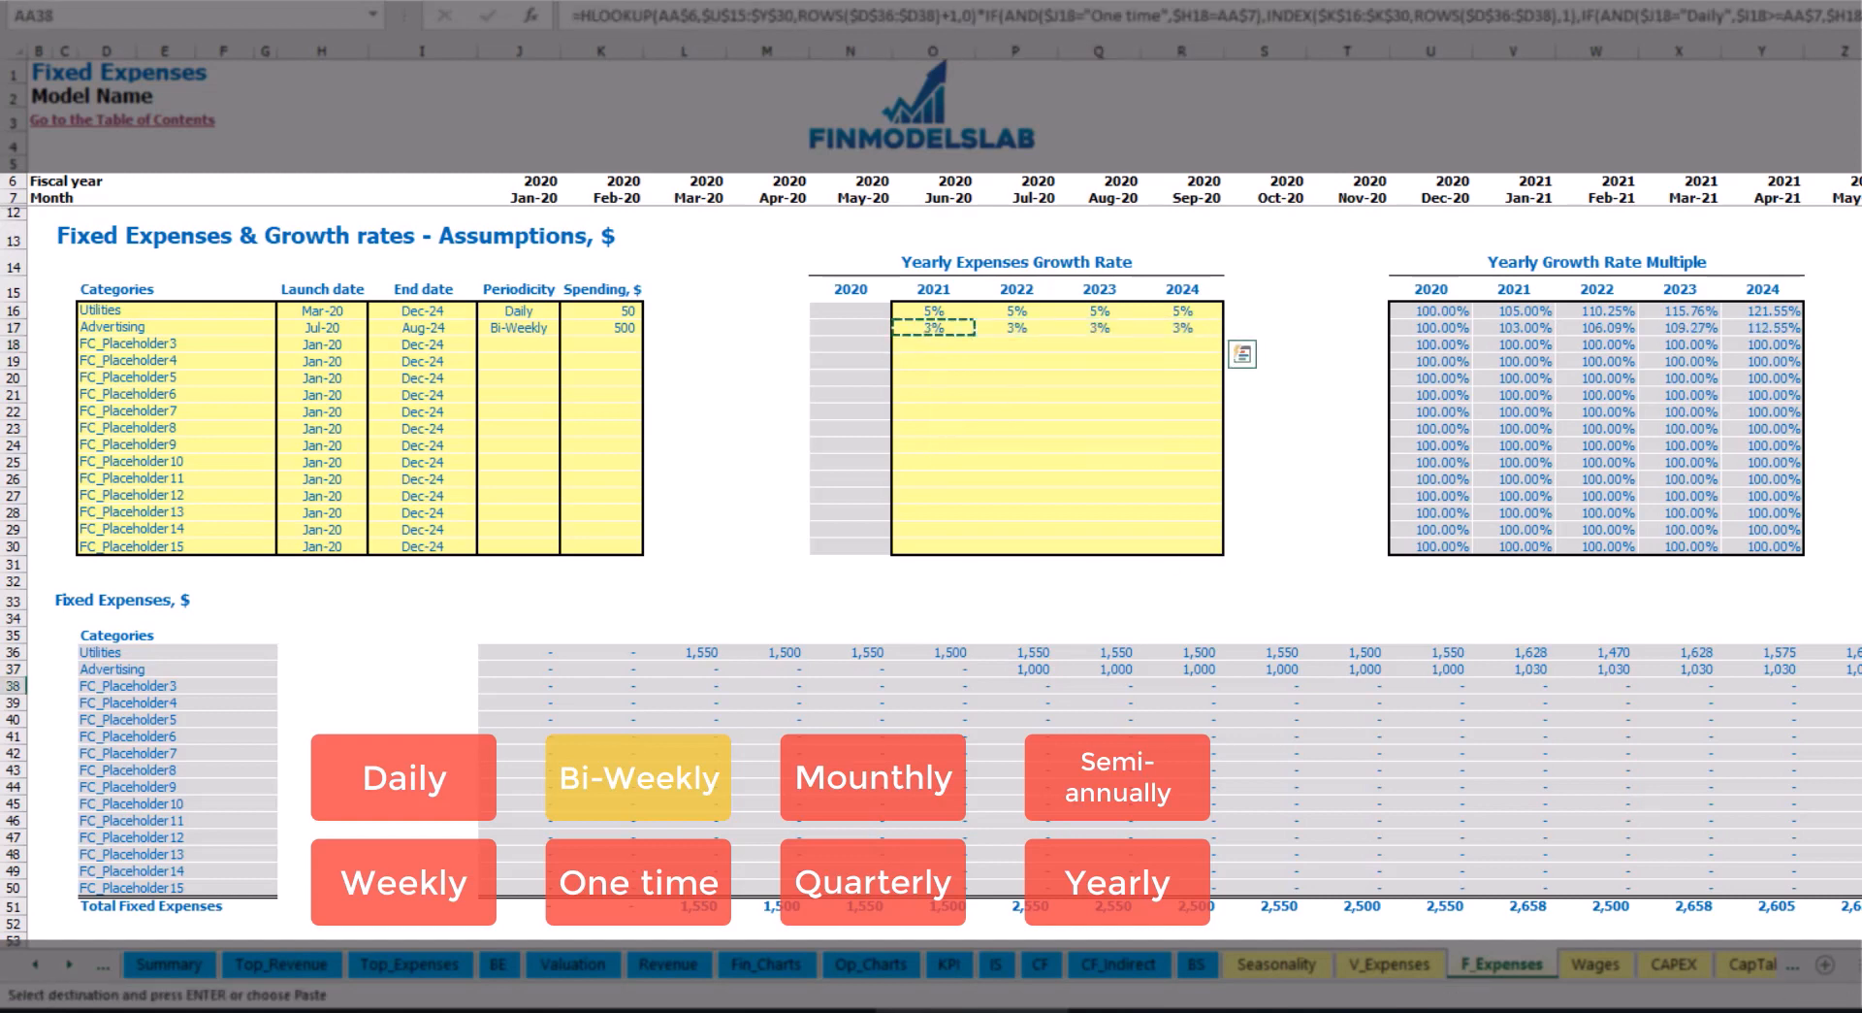
Check how the Advertising growth rates affect its monthly amounts from 2021 through 2024, and review its end date
click(1763, 668)
click(1595, 669)
click(1550, 670)
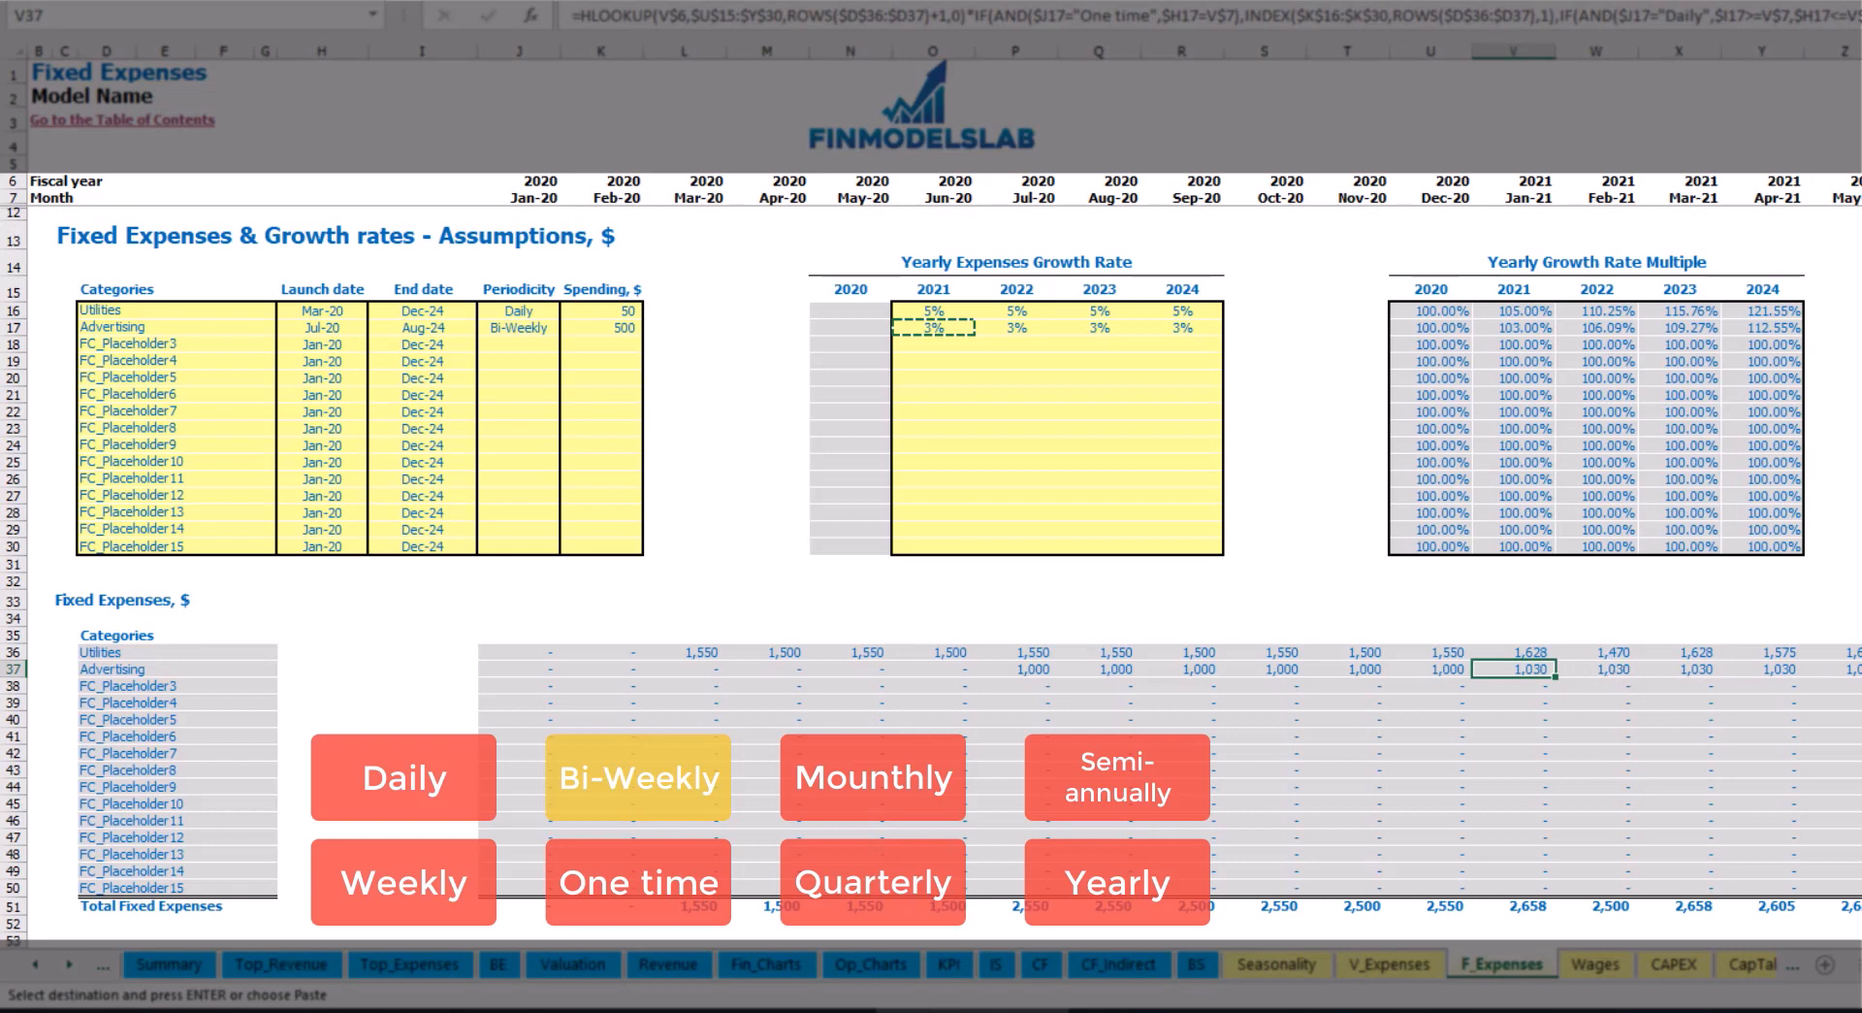
scroll(944, 559, right, 14)
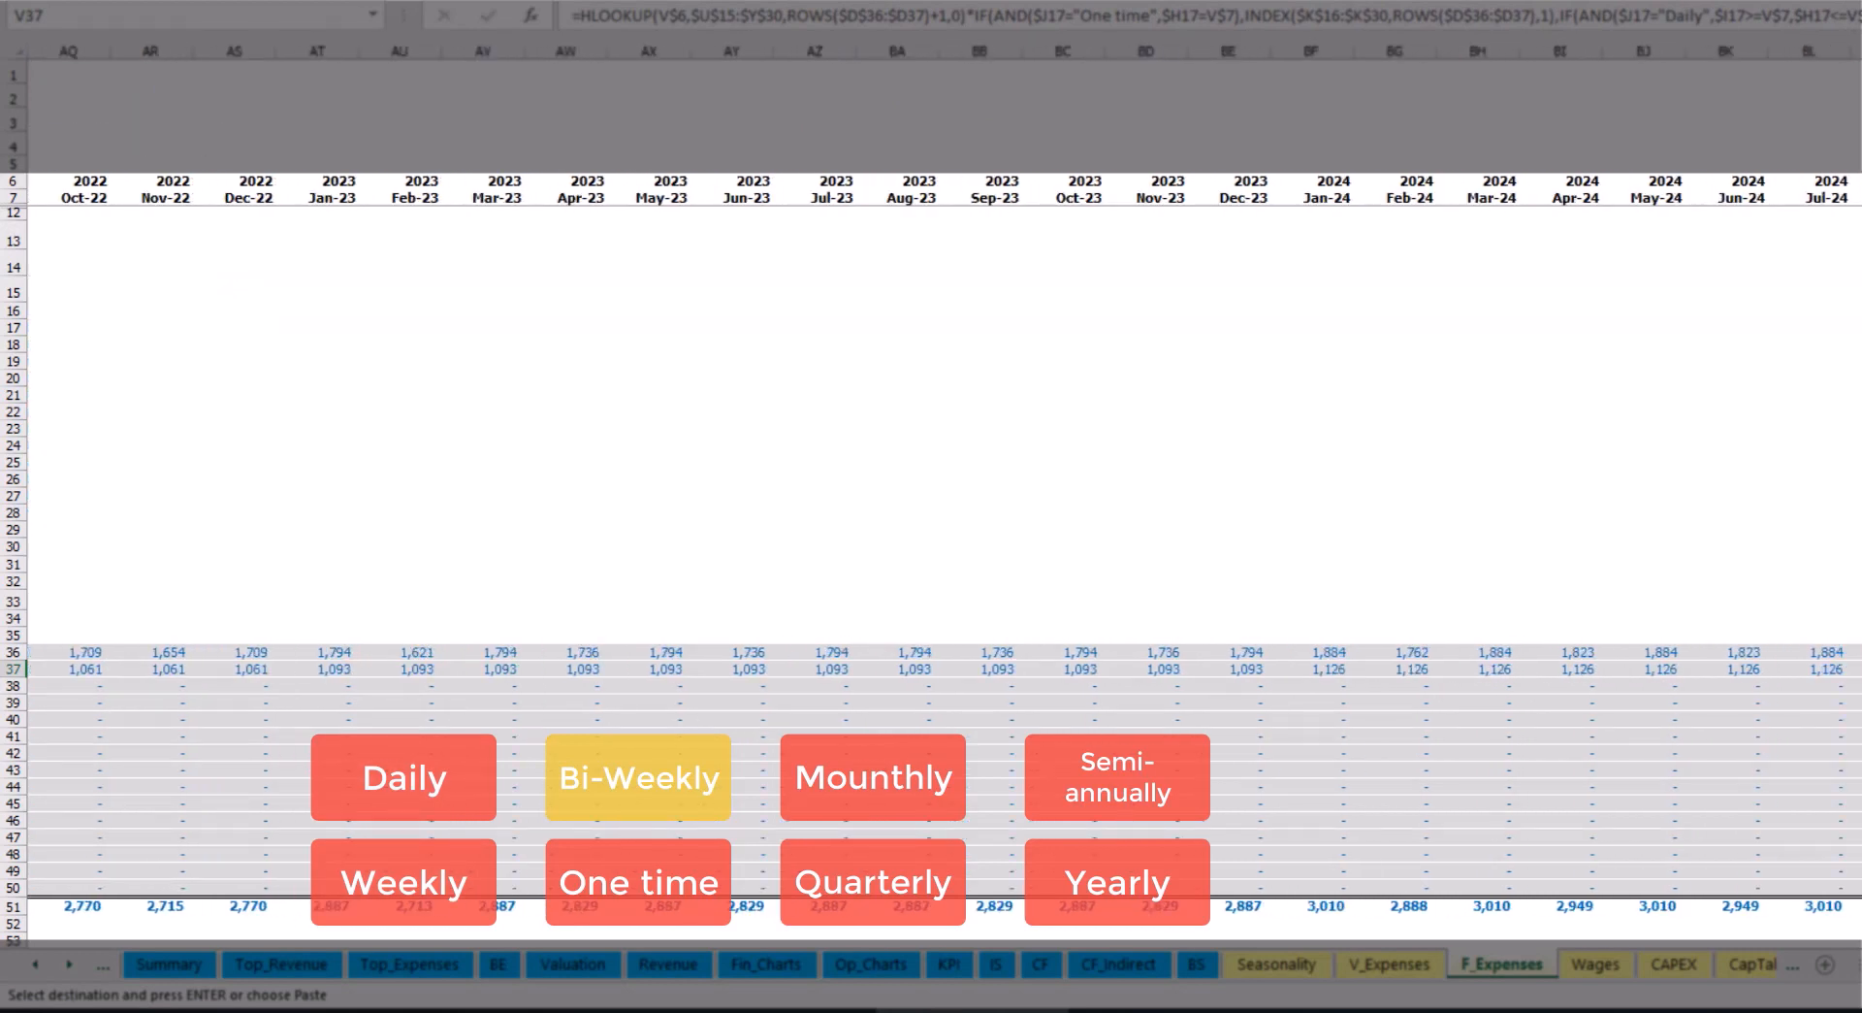
click(1856, 50)
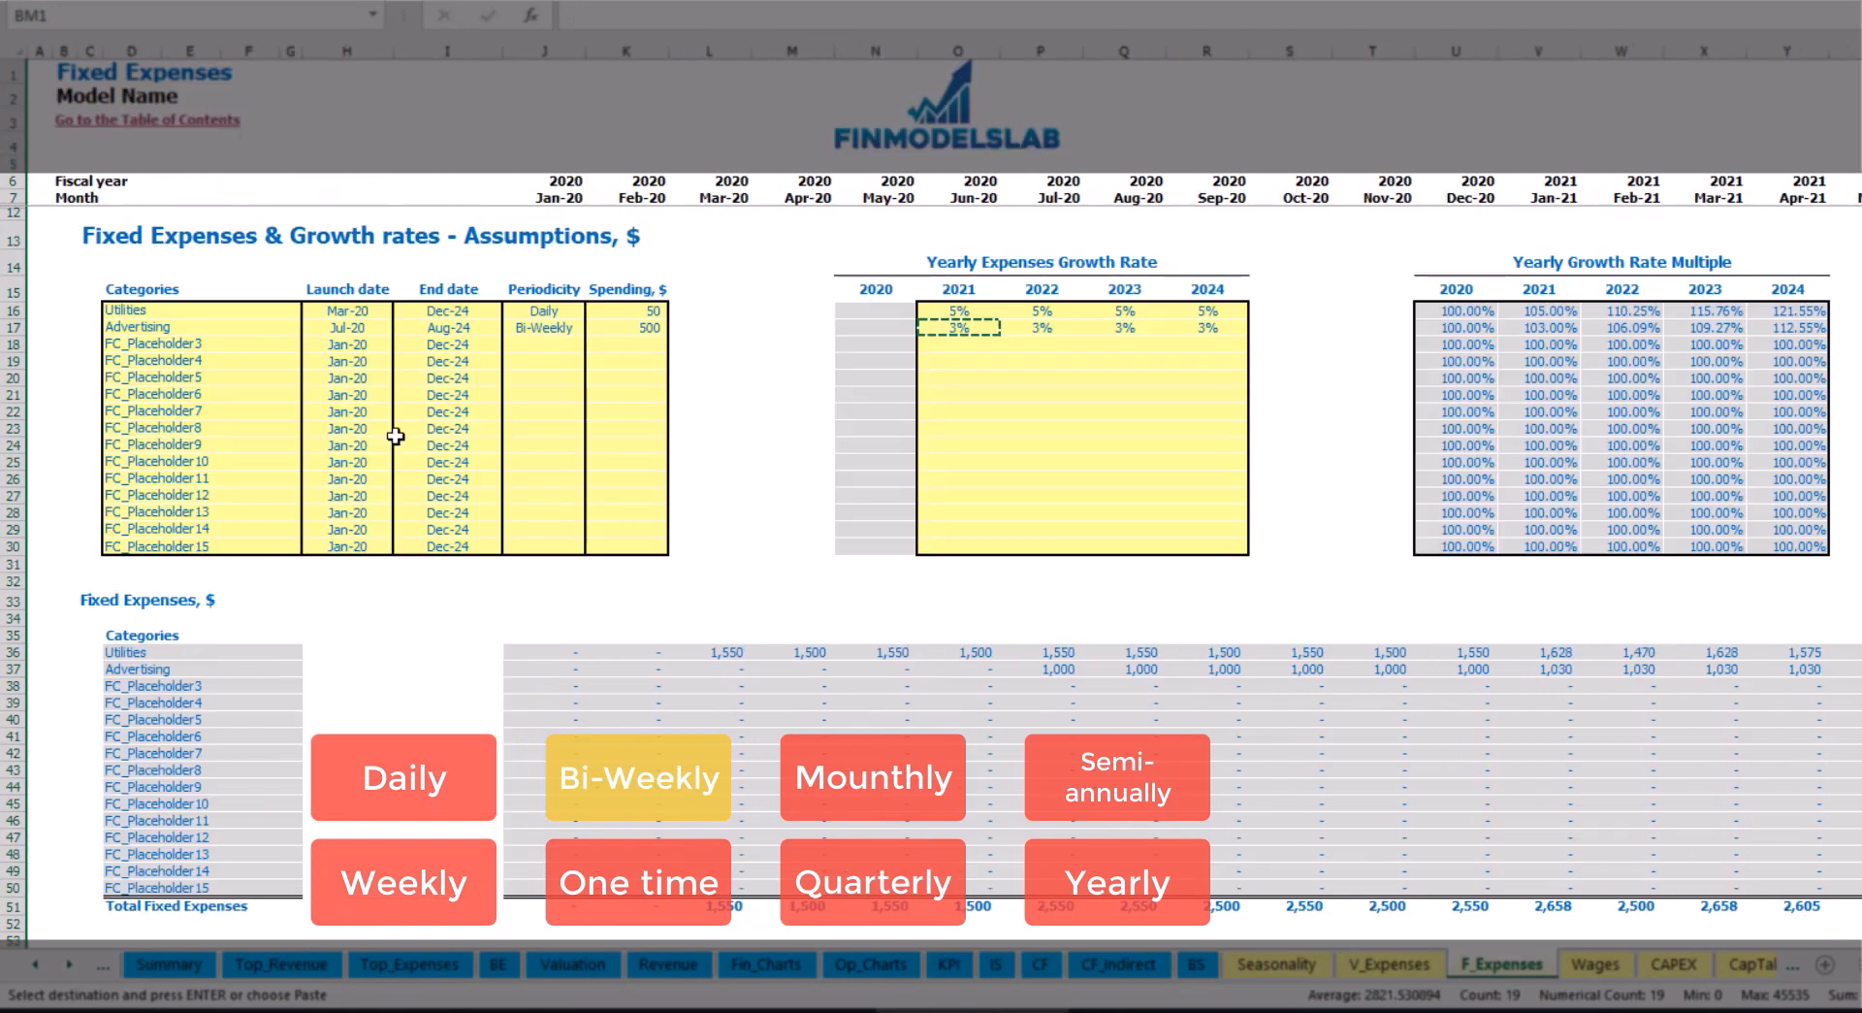
click(448, 327)
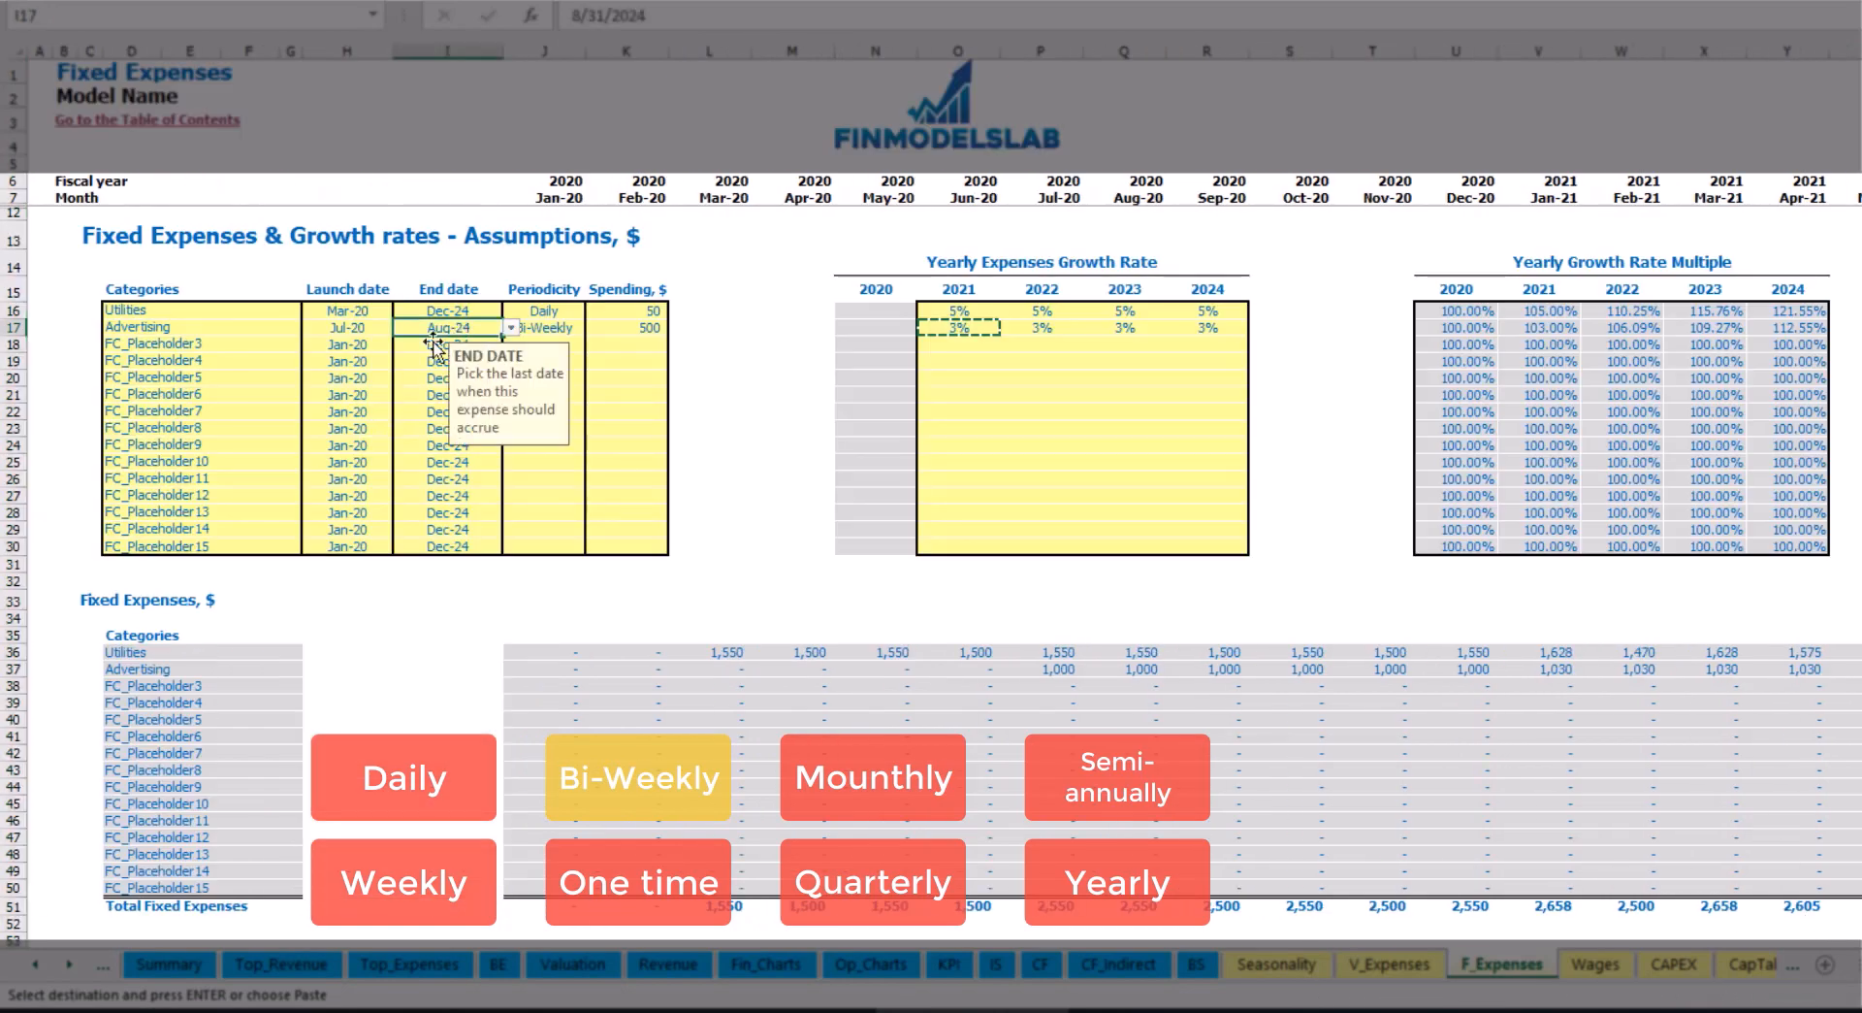
Rename FC_Placeholder3 as Office Setup and set its periodicity to One time
click(163, 342)
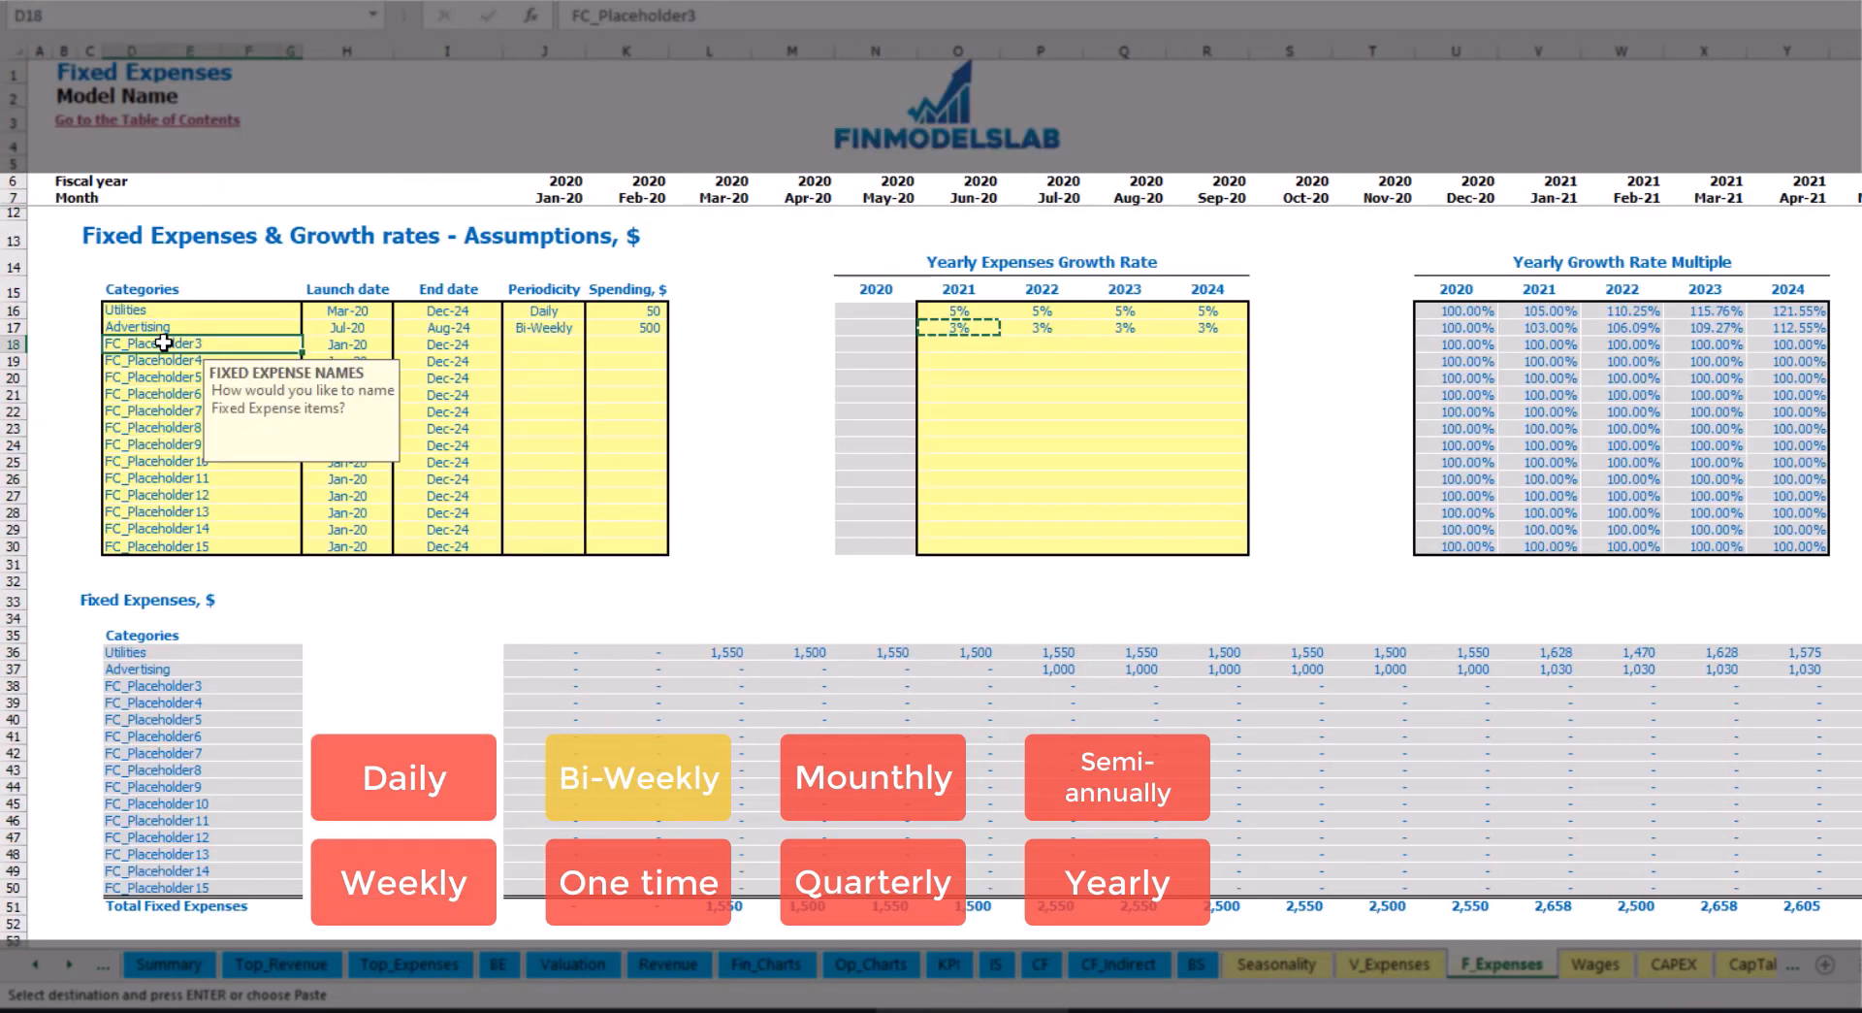
text(Se)
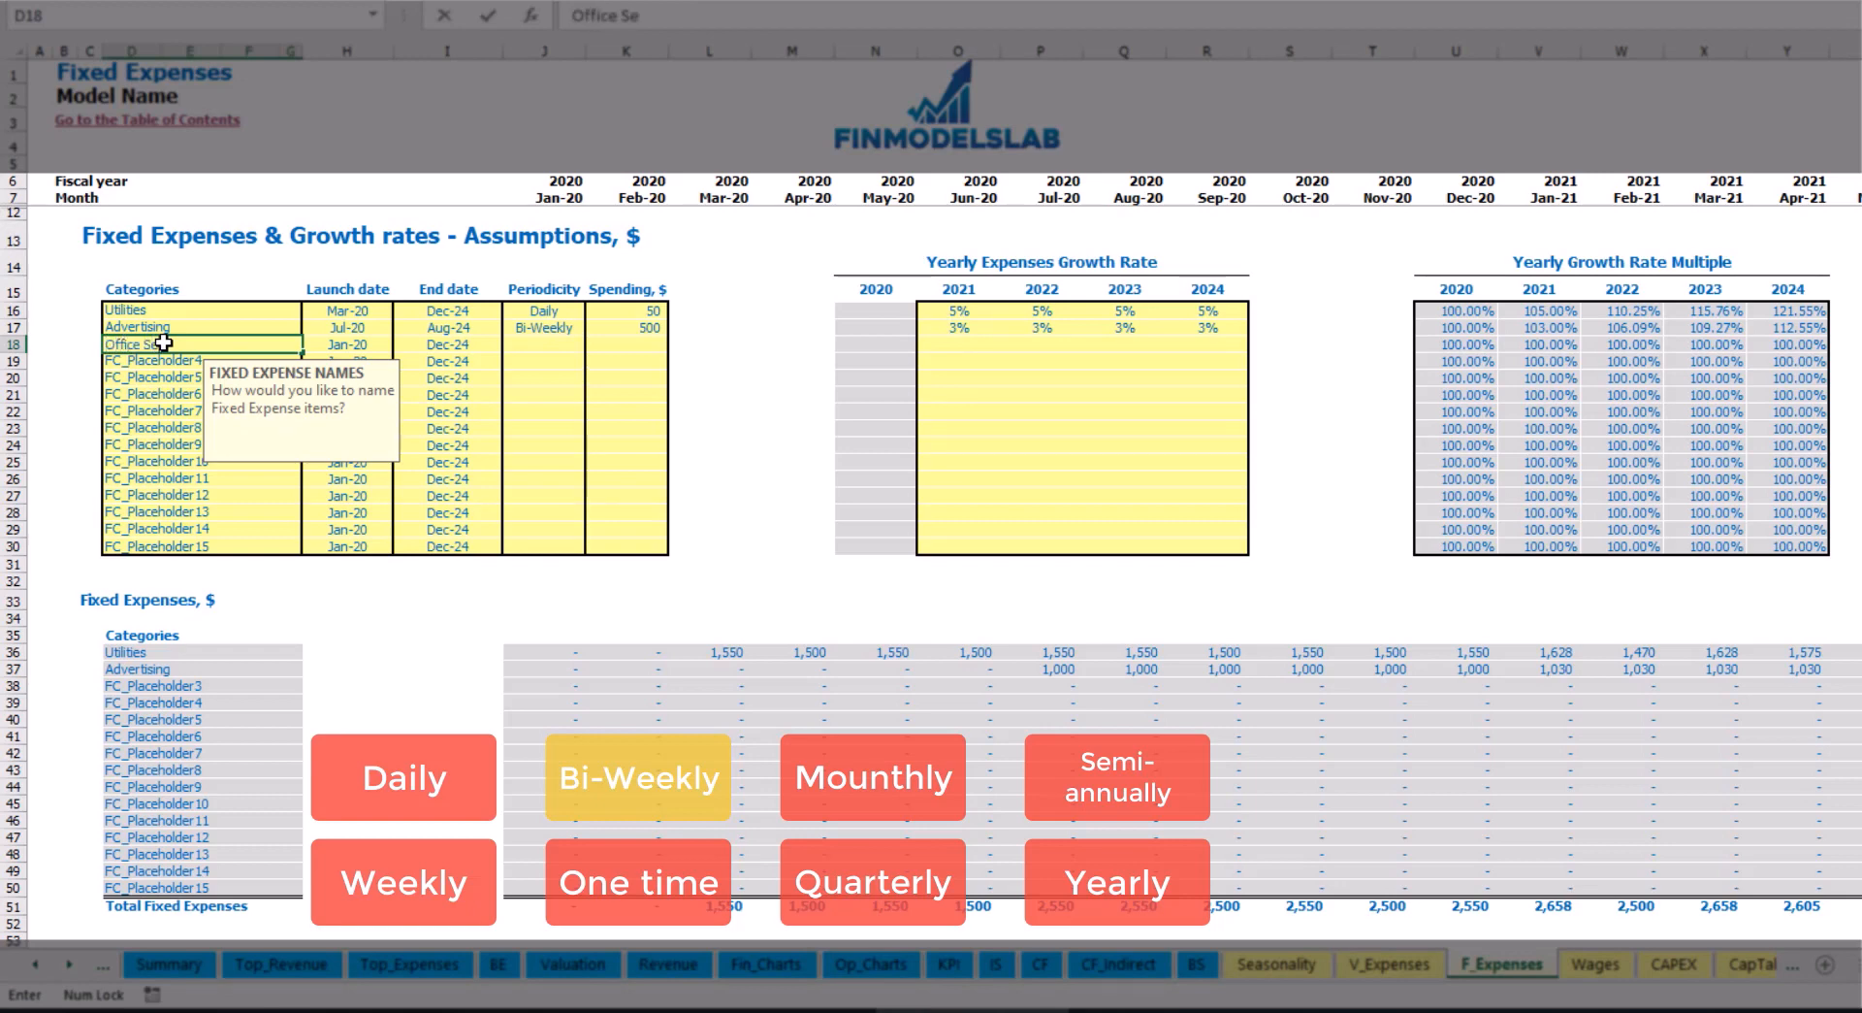
text(ffice Setup)
key(Return)
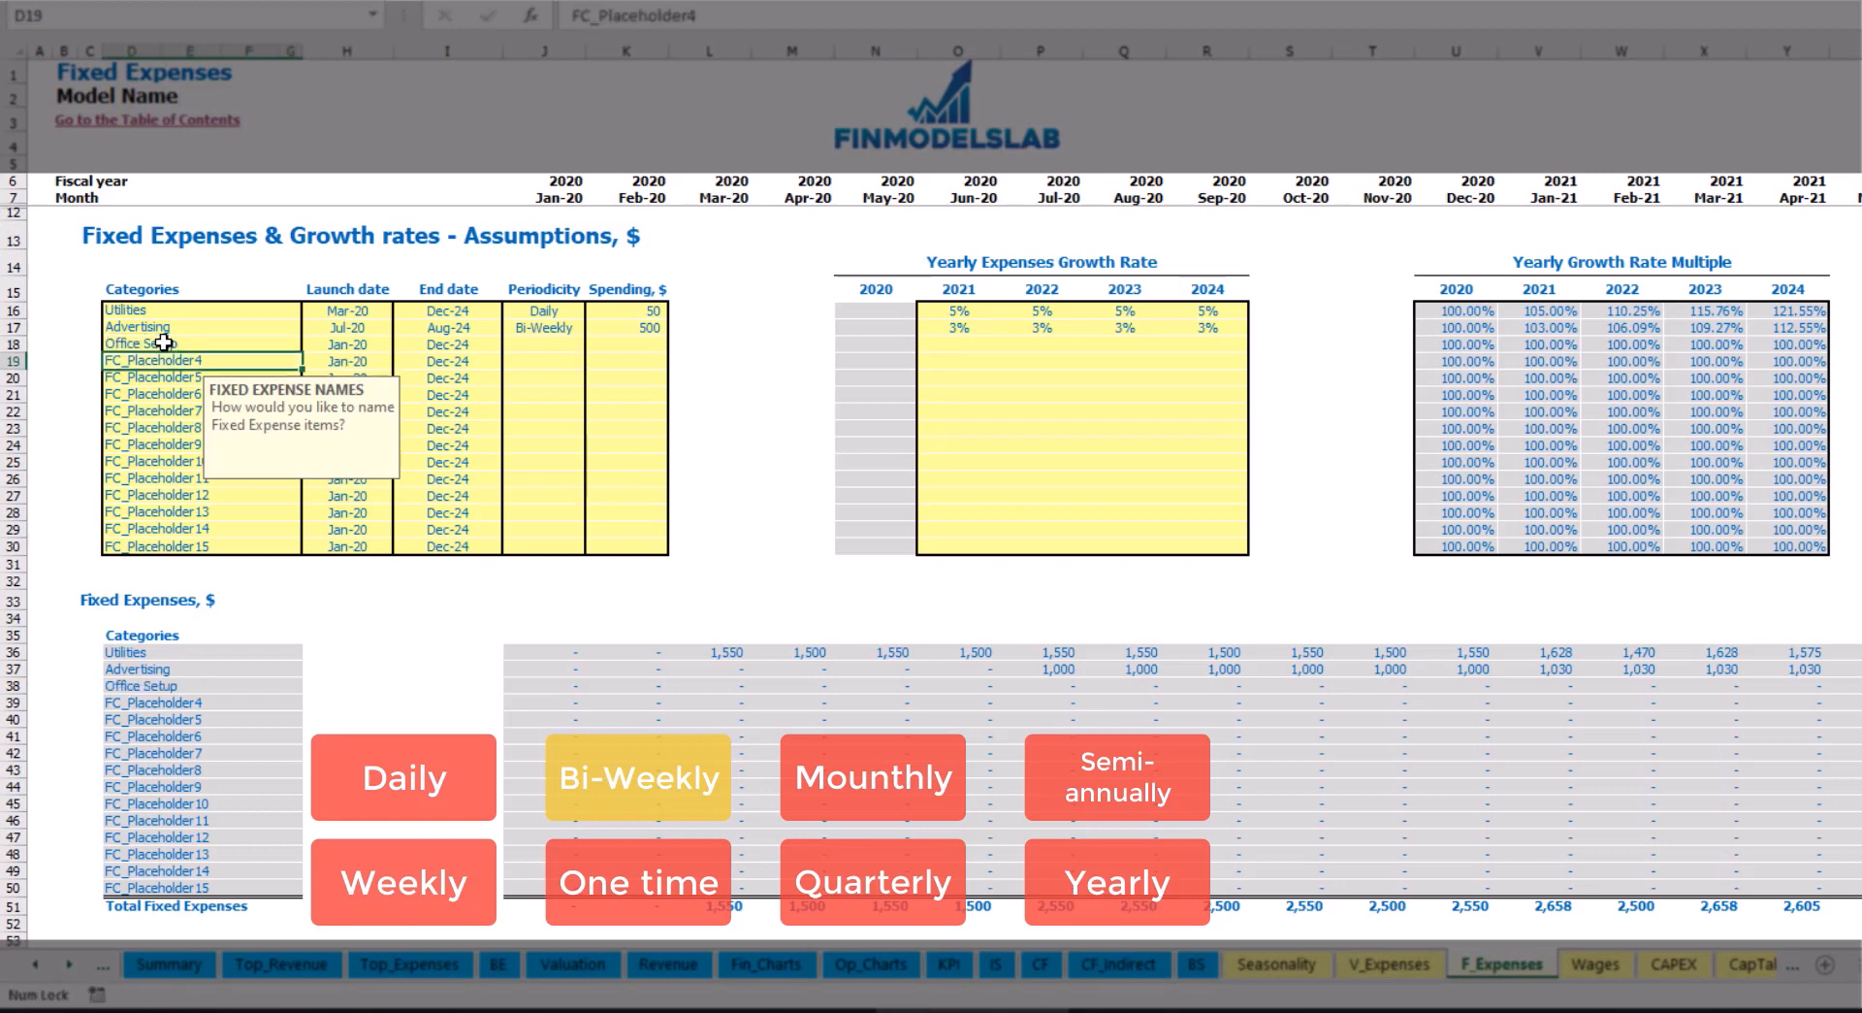
click(544, 351)
click(594, 344)
click(543, 369)
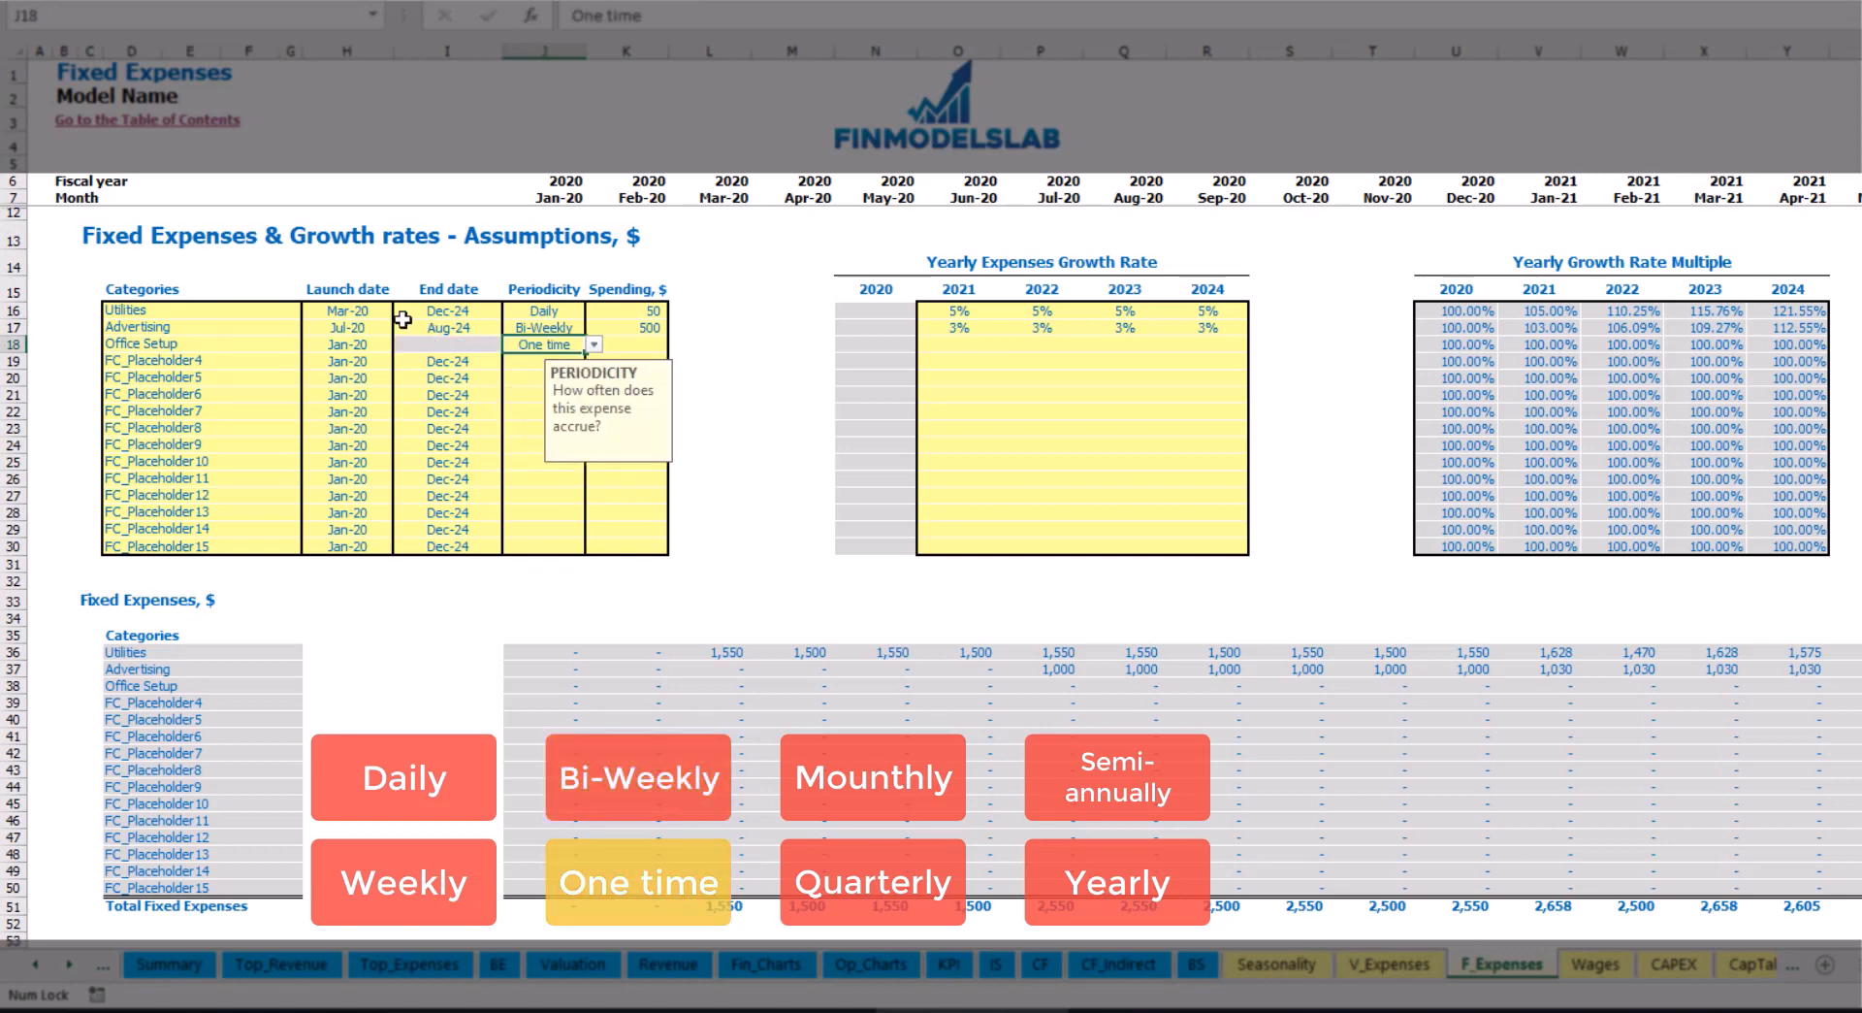
Set the Office Setup launch date to Feb-20 and its spending to 5000, and check the Feb-20 amount in Fixed Expenses
click(374, 344)
click(401, 344)
click(340, 376)
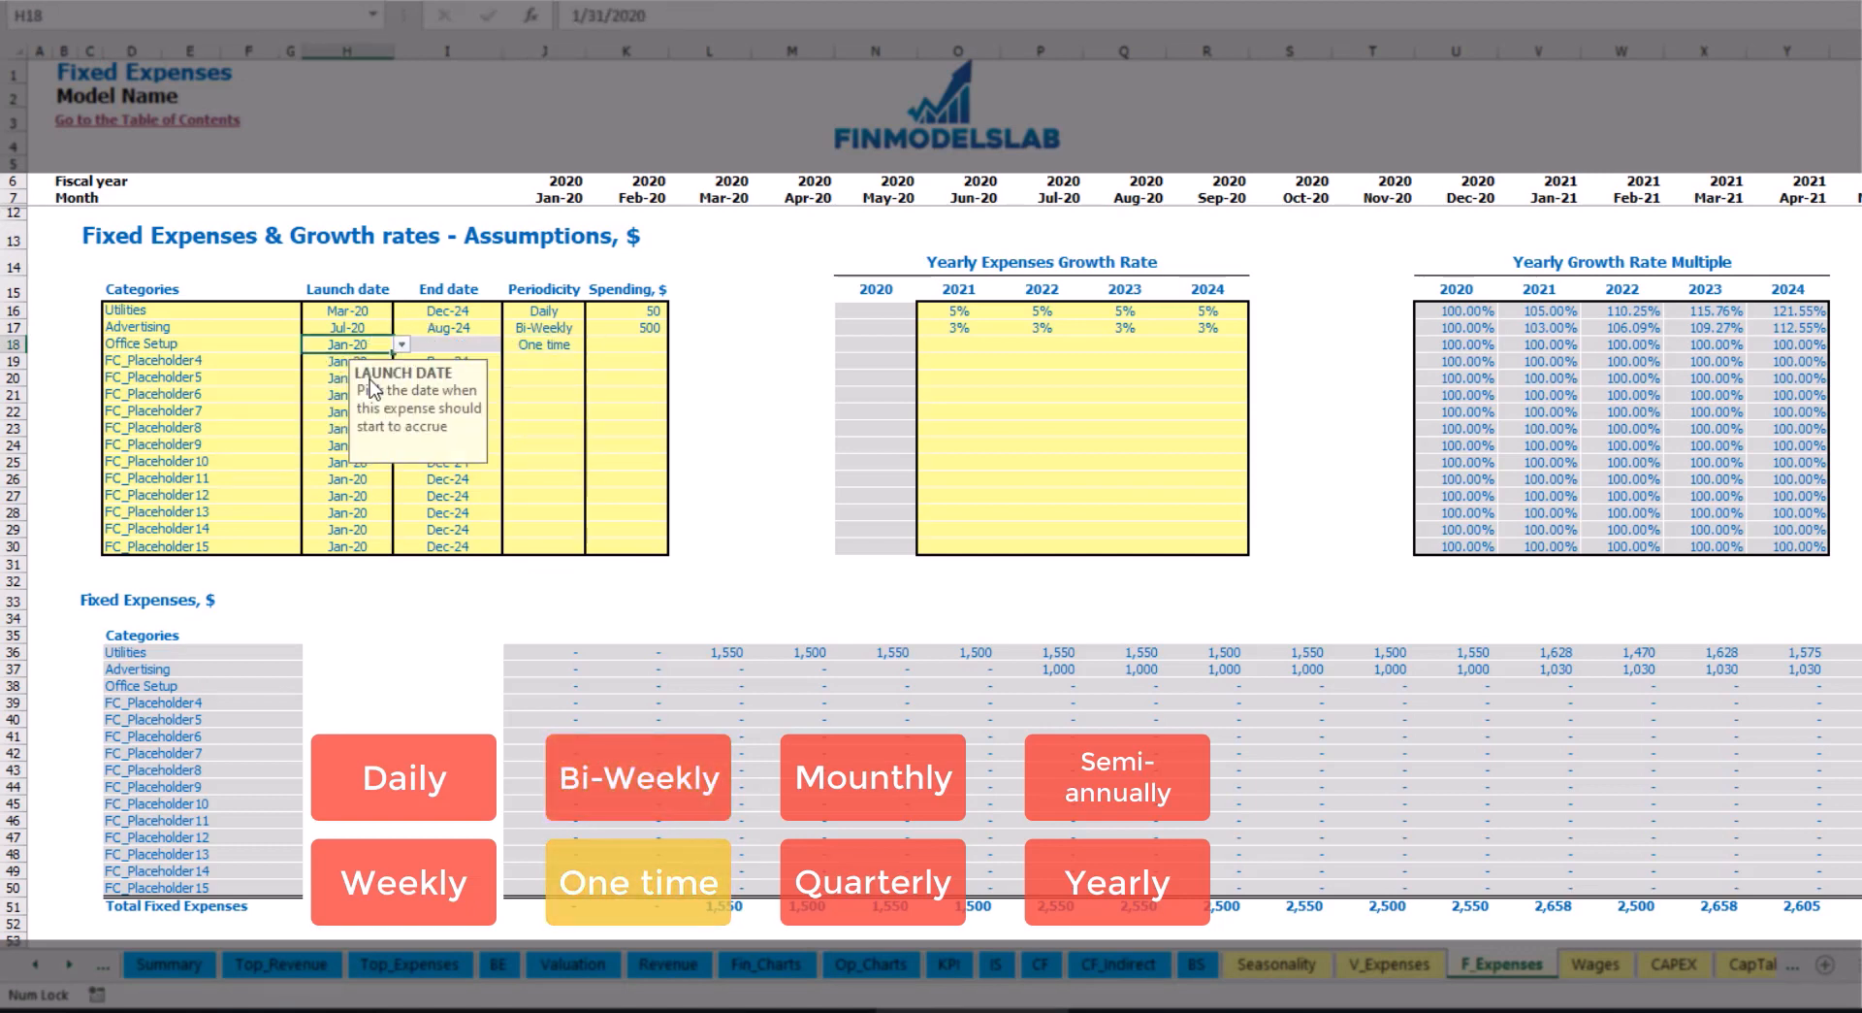
click(612, 345)
text(5000)
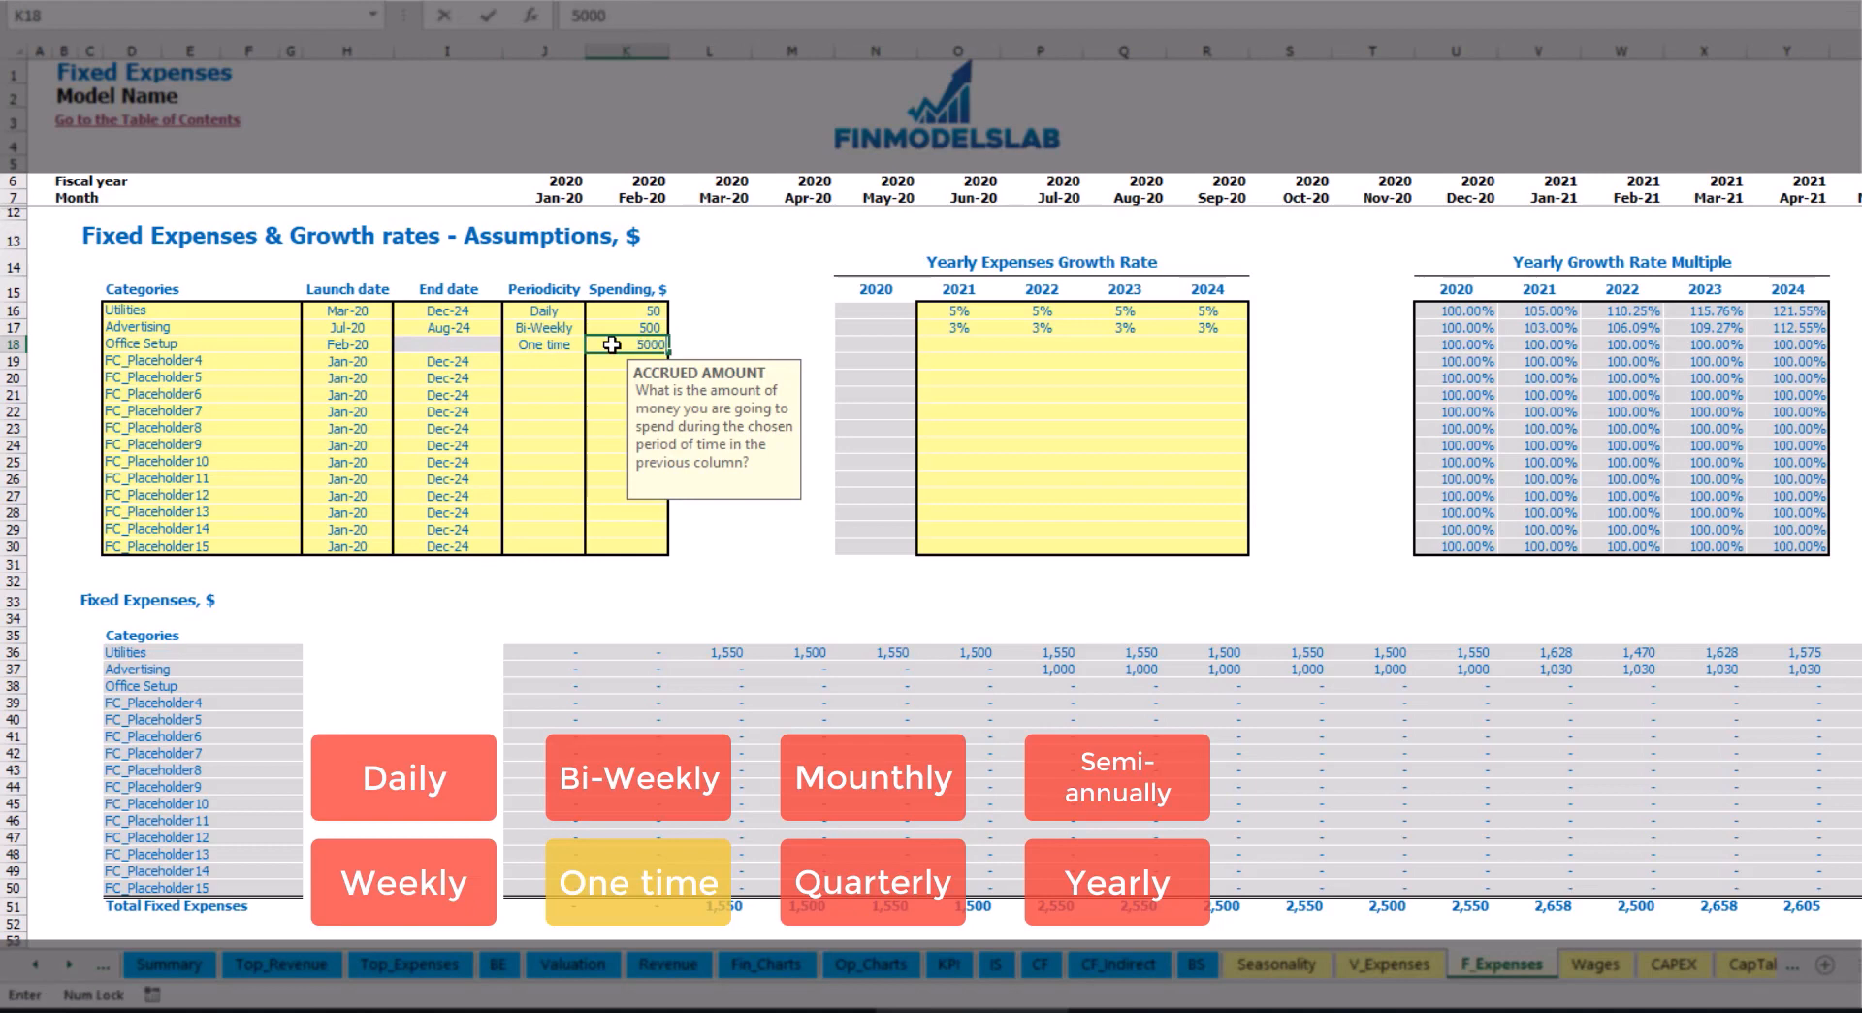
key(Return)
drag(959, 346, 1213, 346)
click(645, 685)
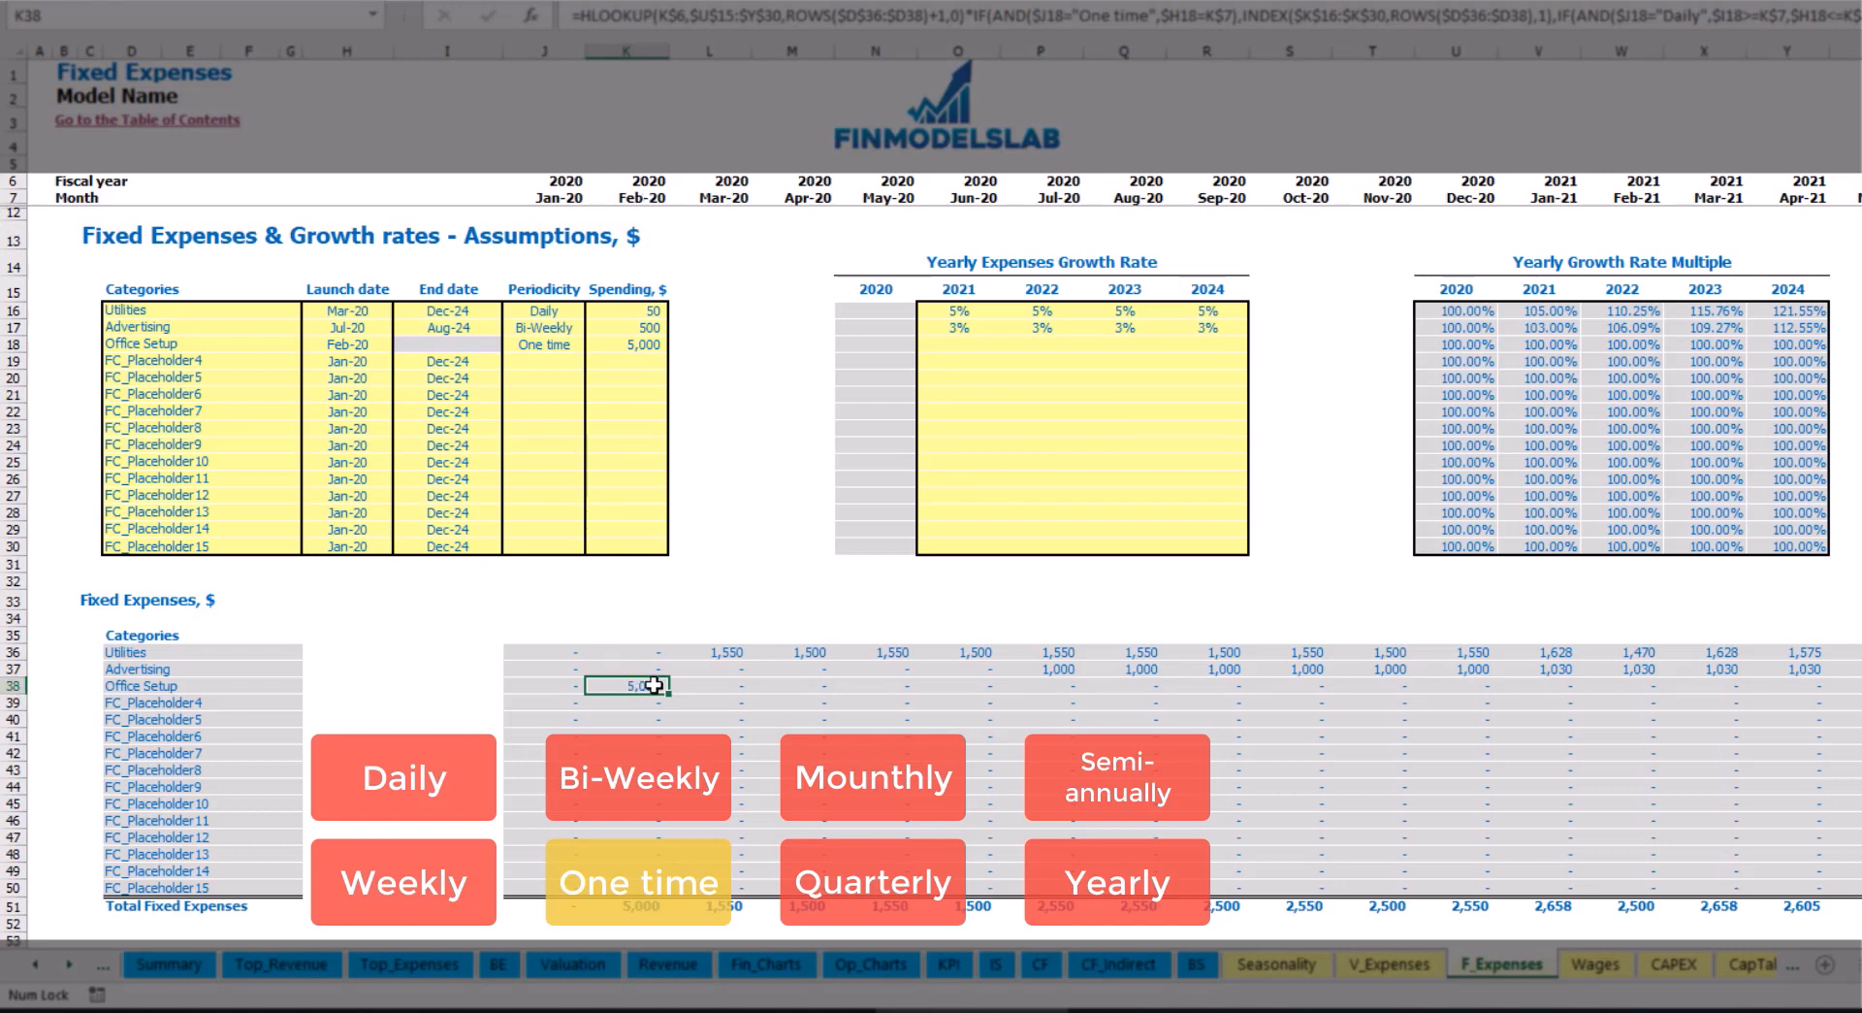
Rename FC_Placeholder4 as Insurance and review its launch and end dates
click(257, 364)
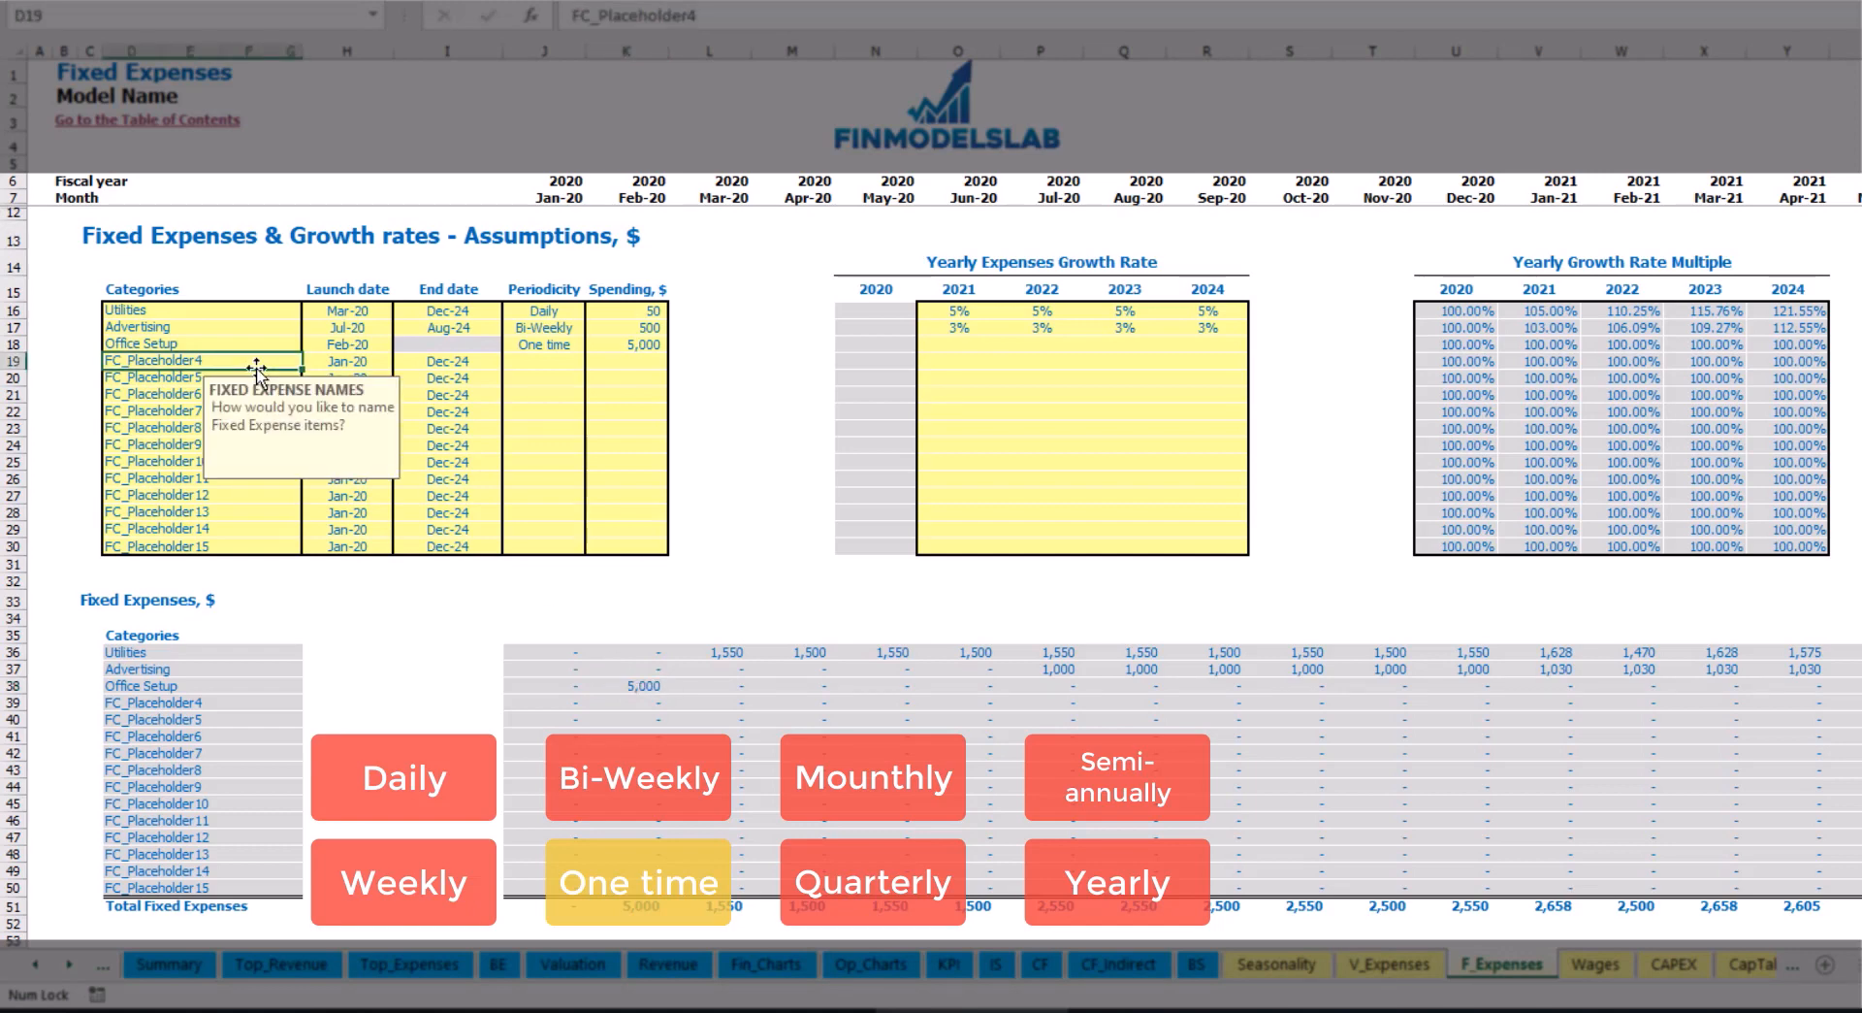
text(Insurance)
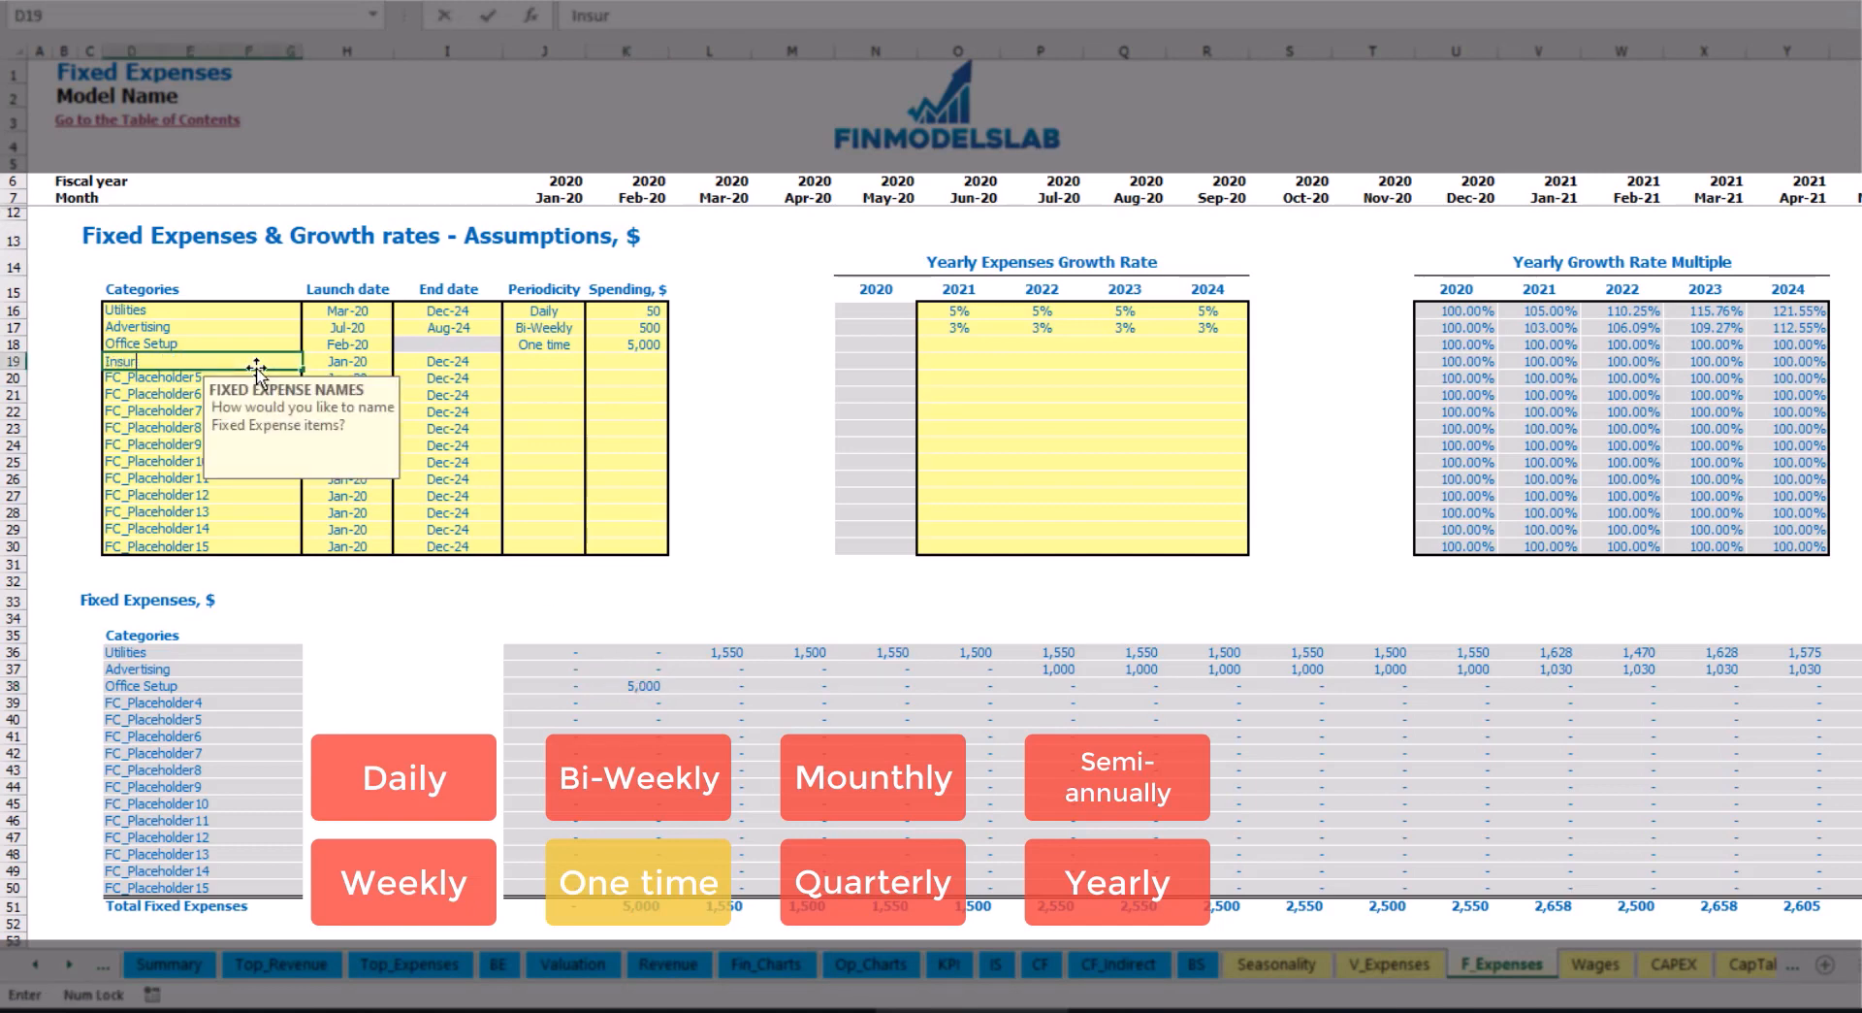
click(348, 364)
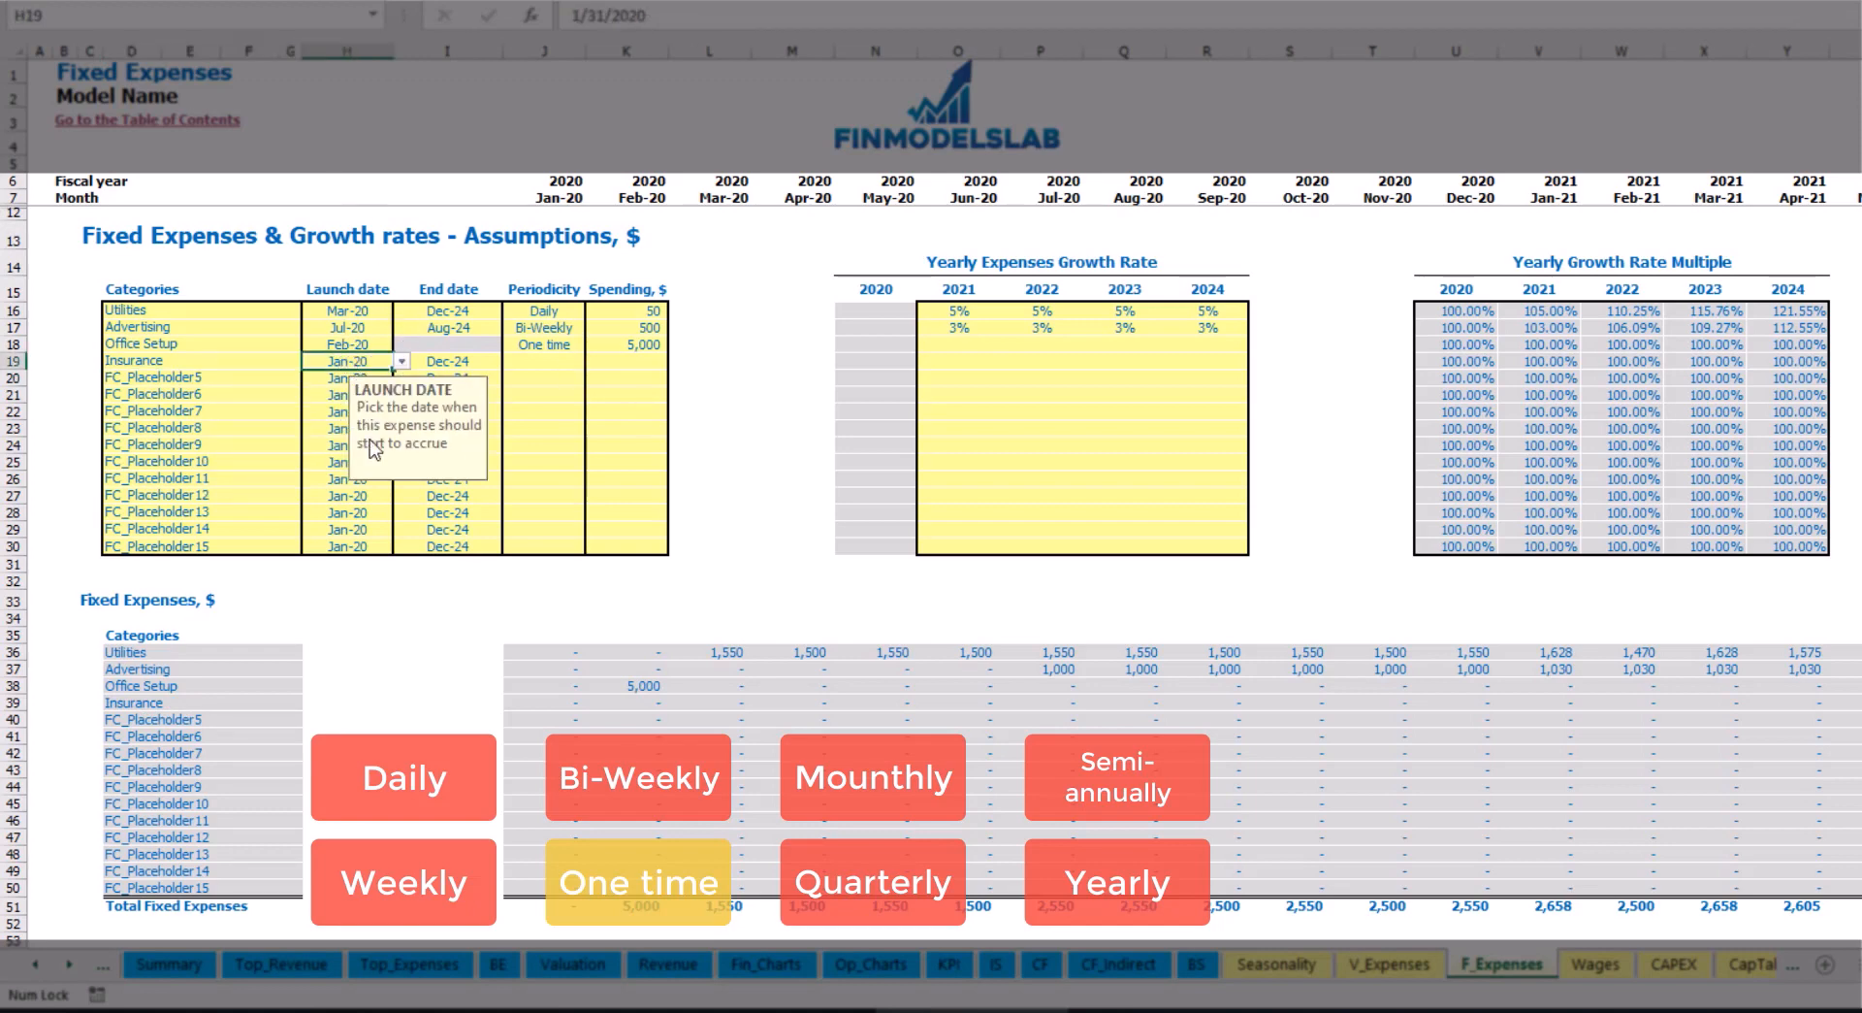
click(470, 361)
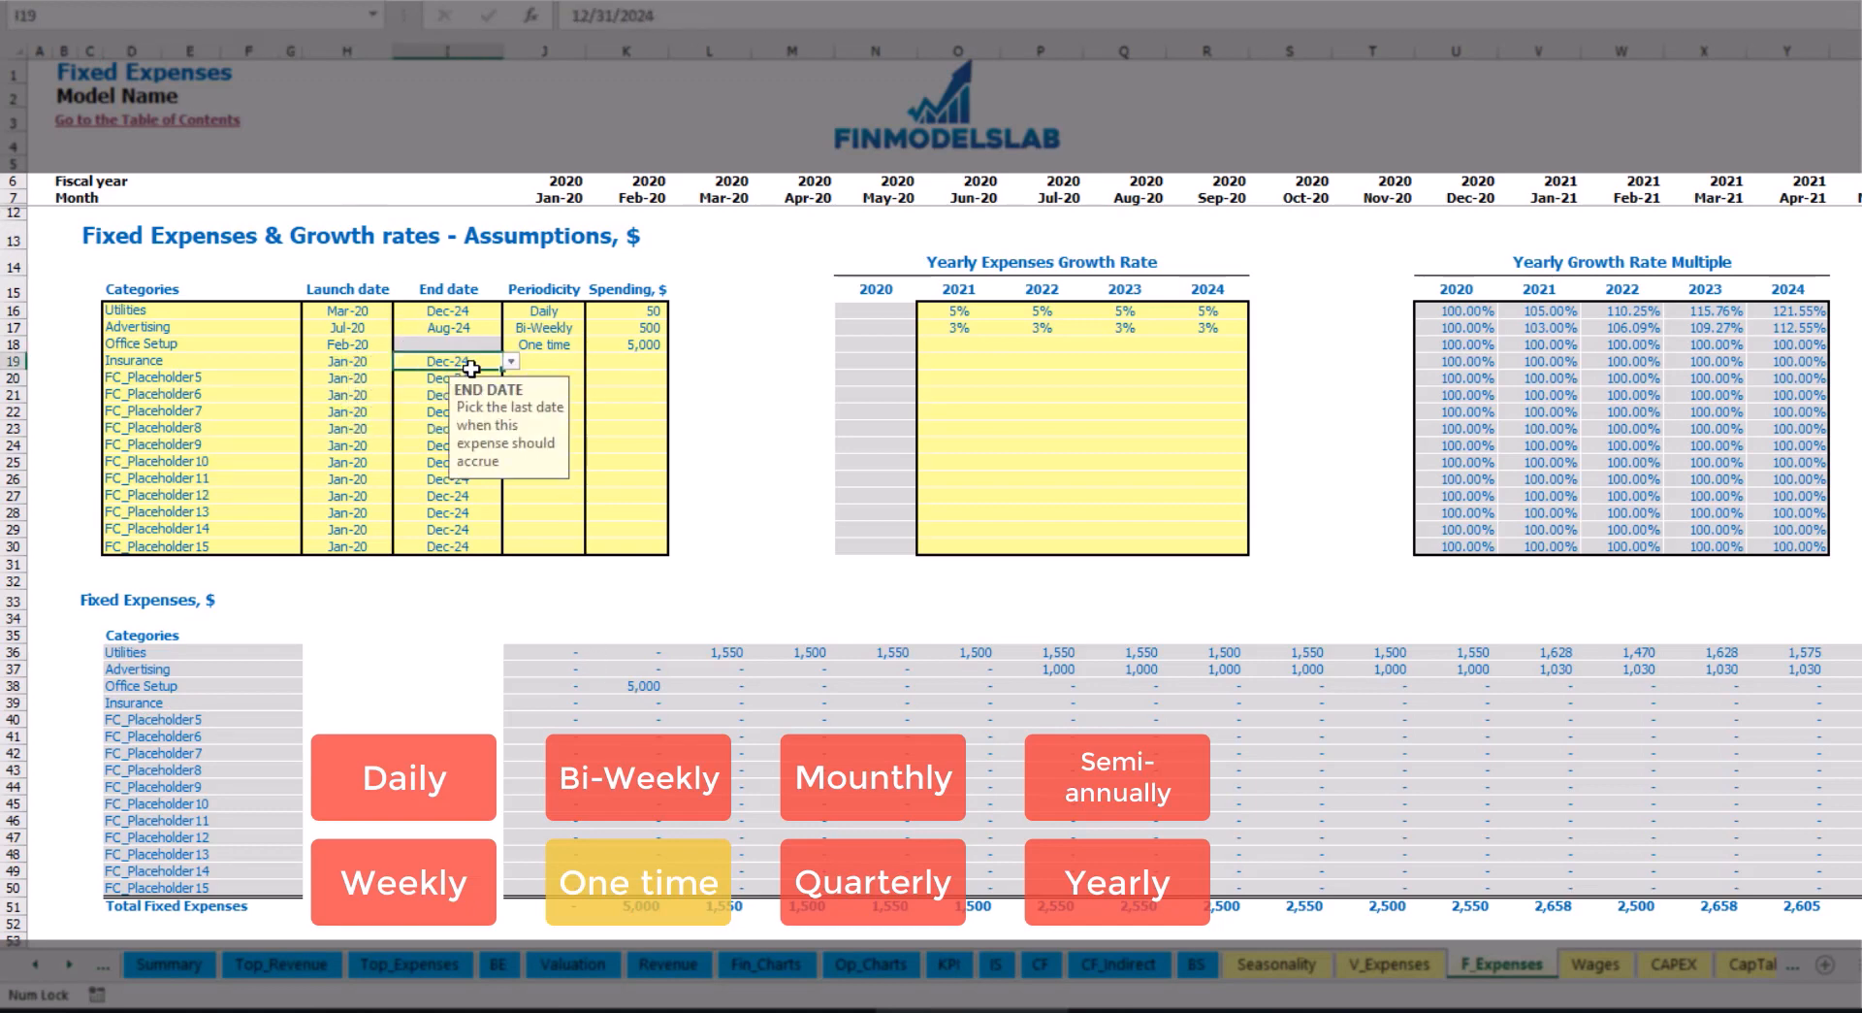
Set Insurance to Monthly periodicity with spending of 1,000
click(558, 364)
click(594, 361)
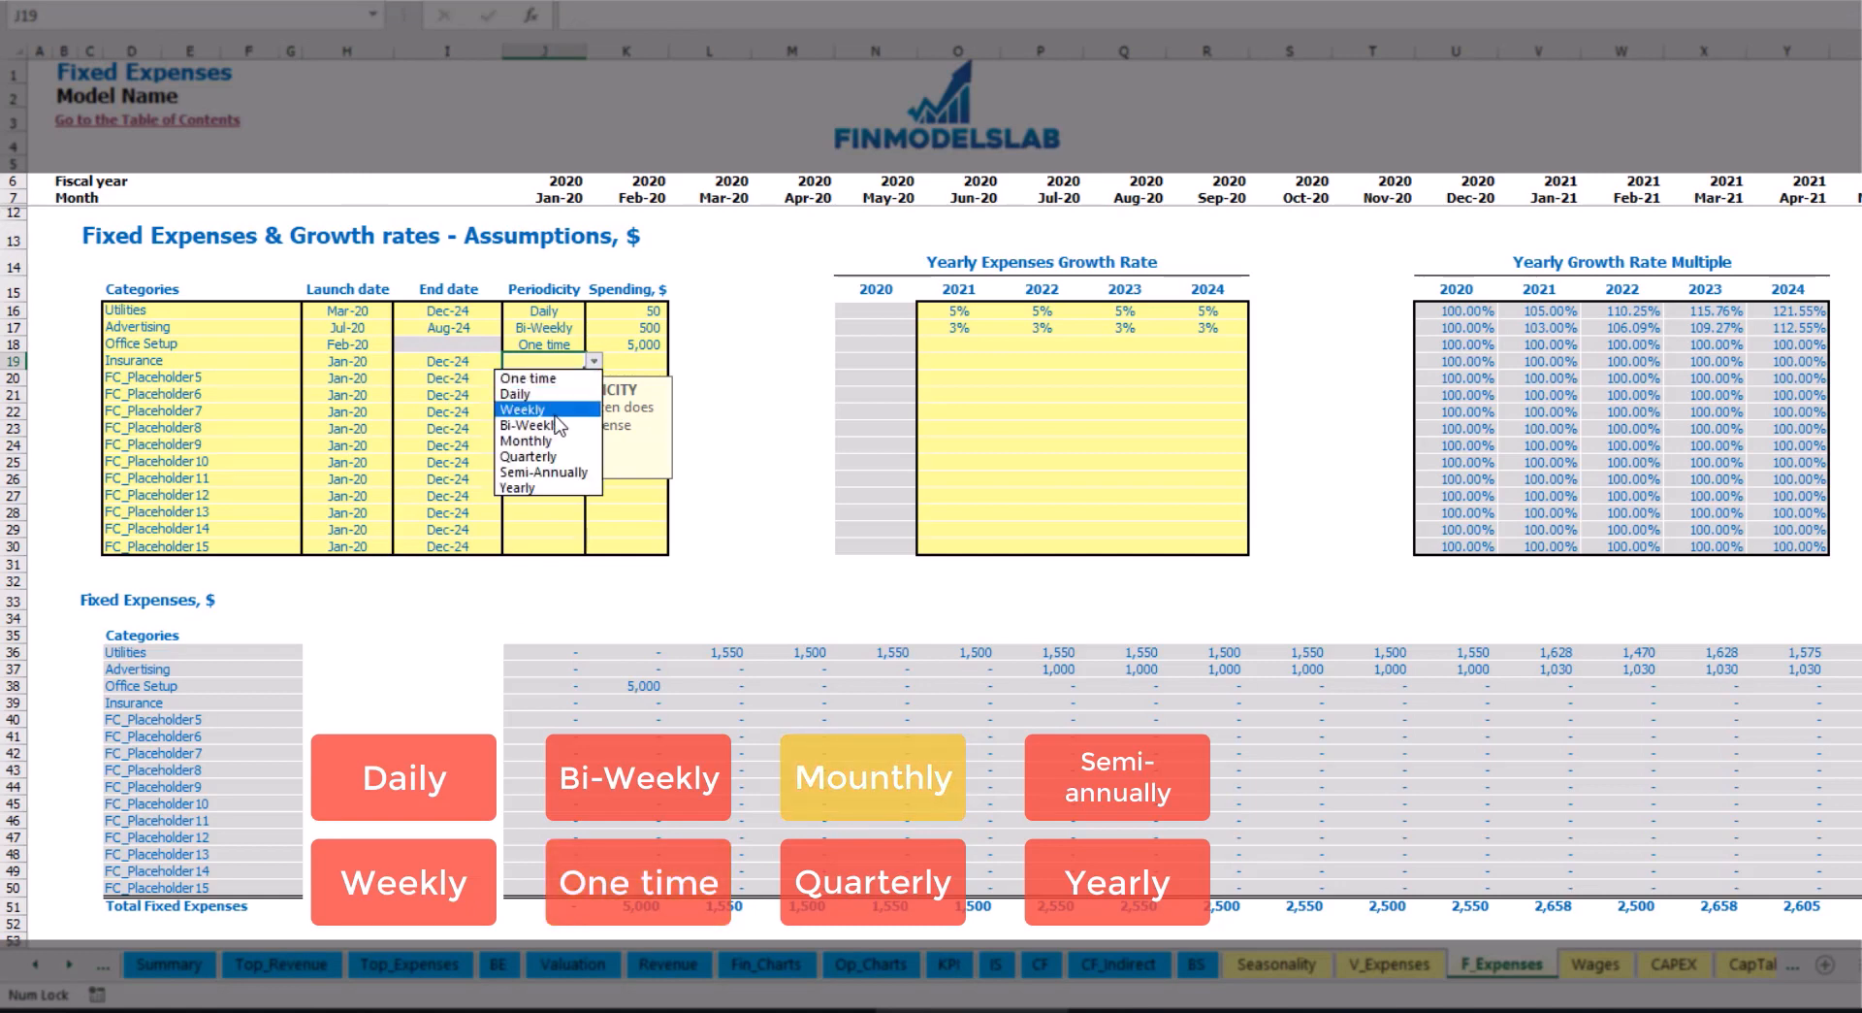
click(529, 440)
click(638, 361)
text(10)
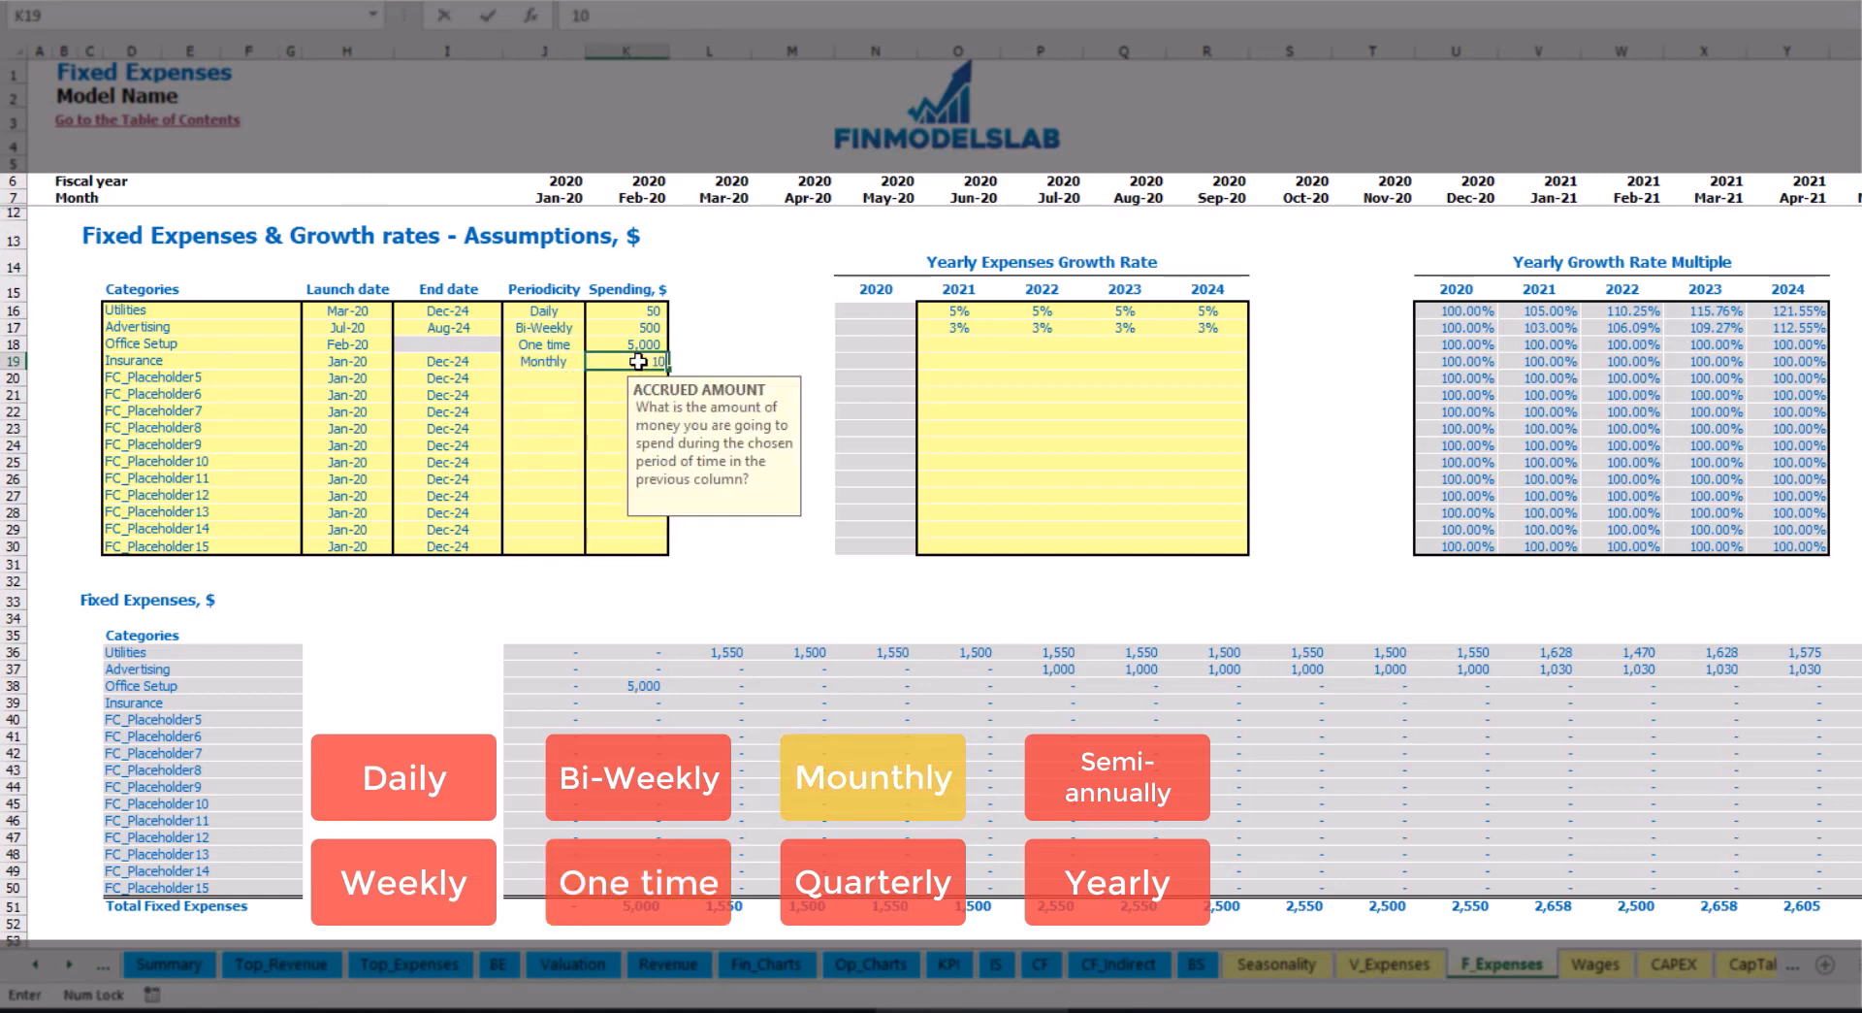
Enter yearly growth rates for Insurance of 5% in 2021, 3% in 2022, 2% in 2023 and 1% in 2024
click(960, 372)
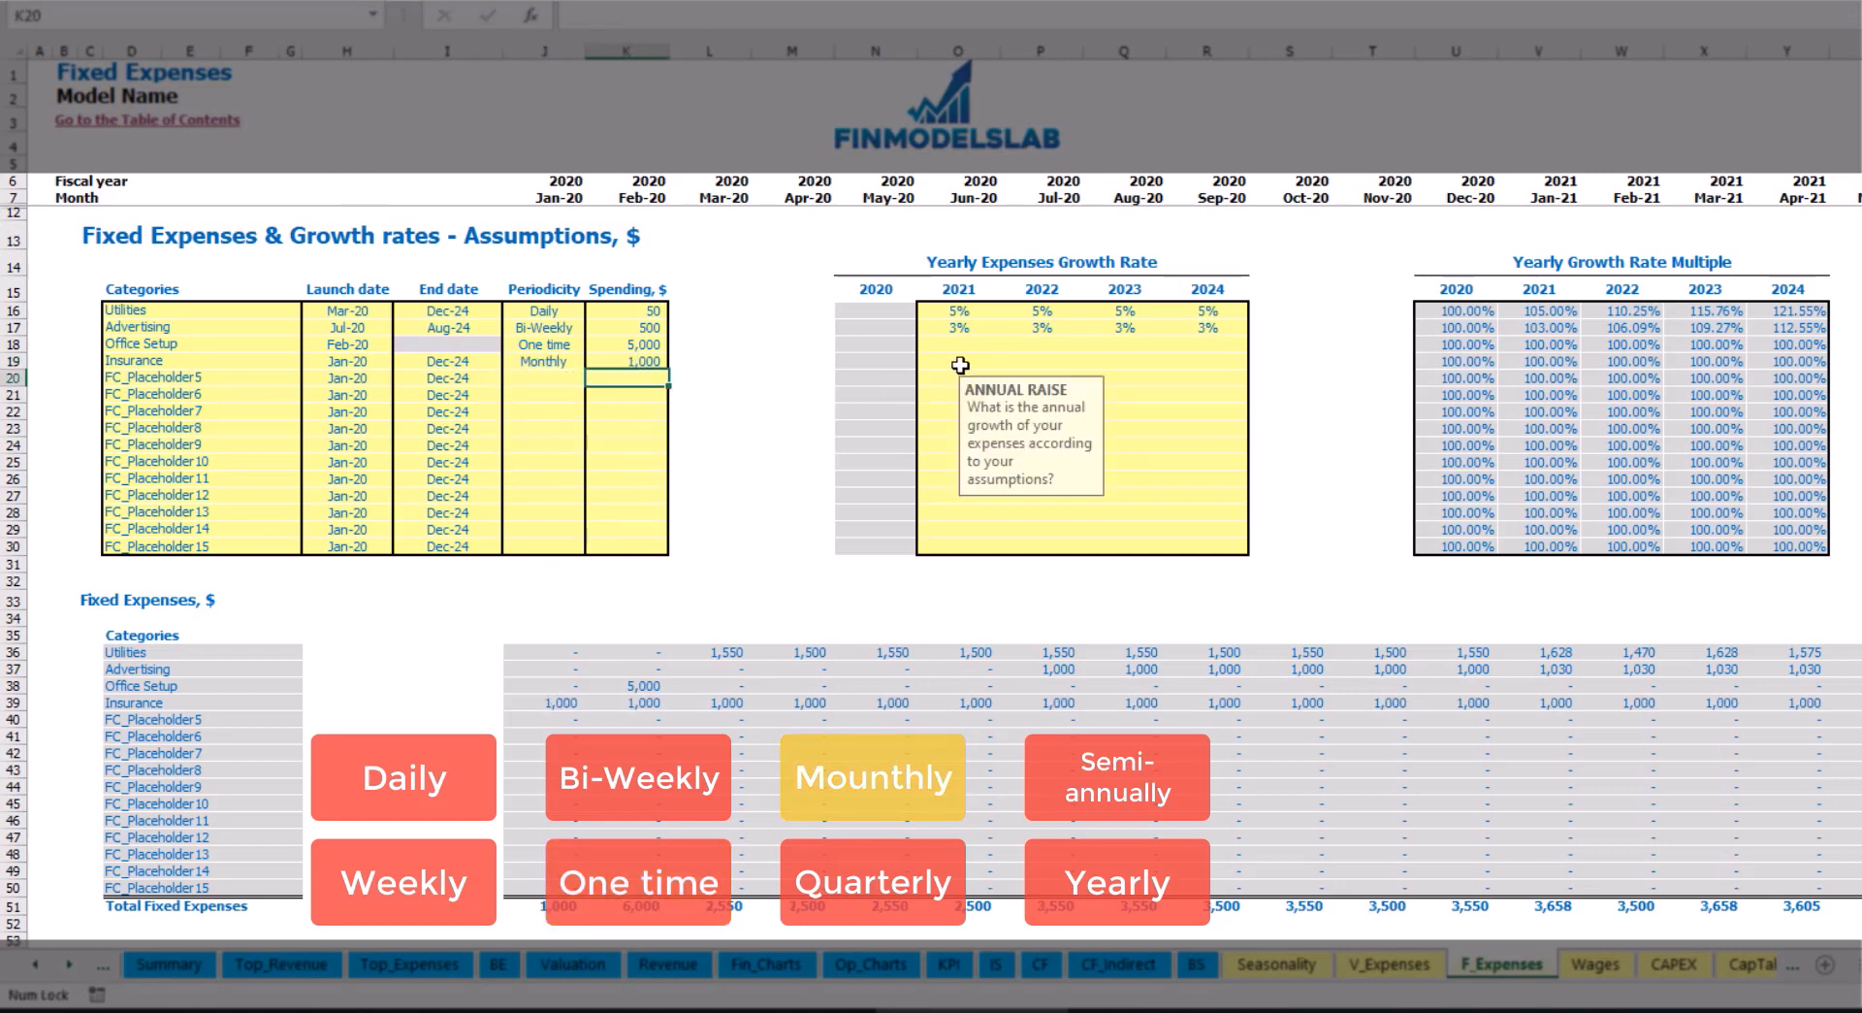
click(960, 363)
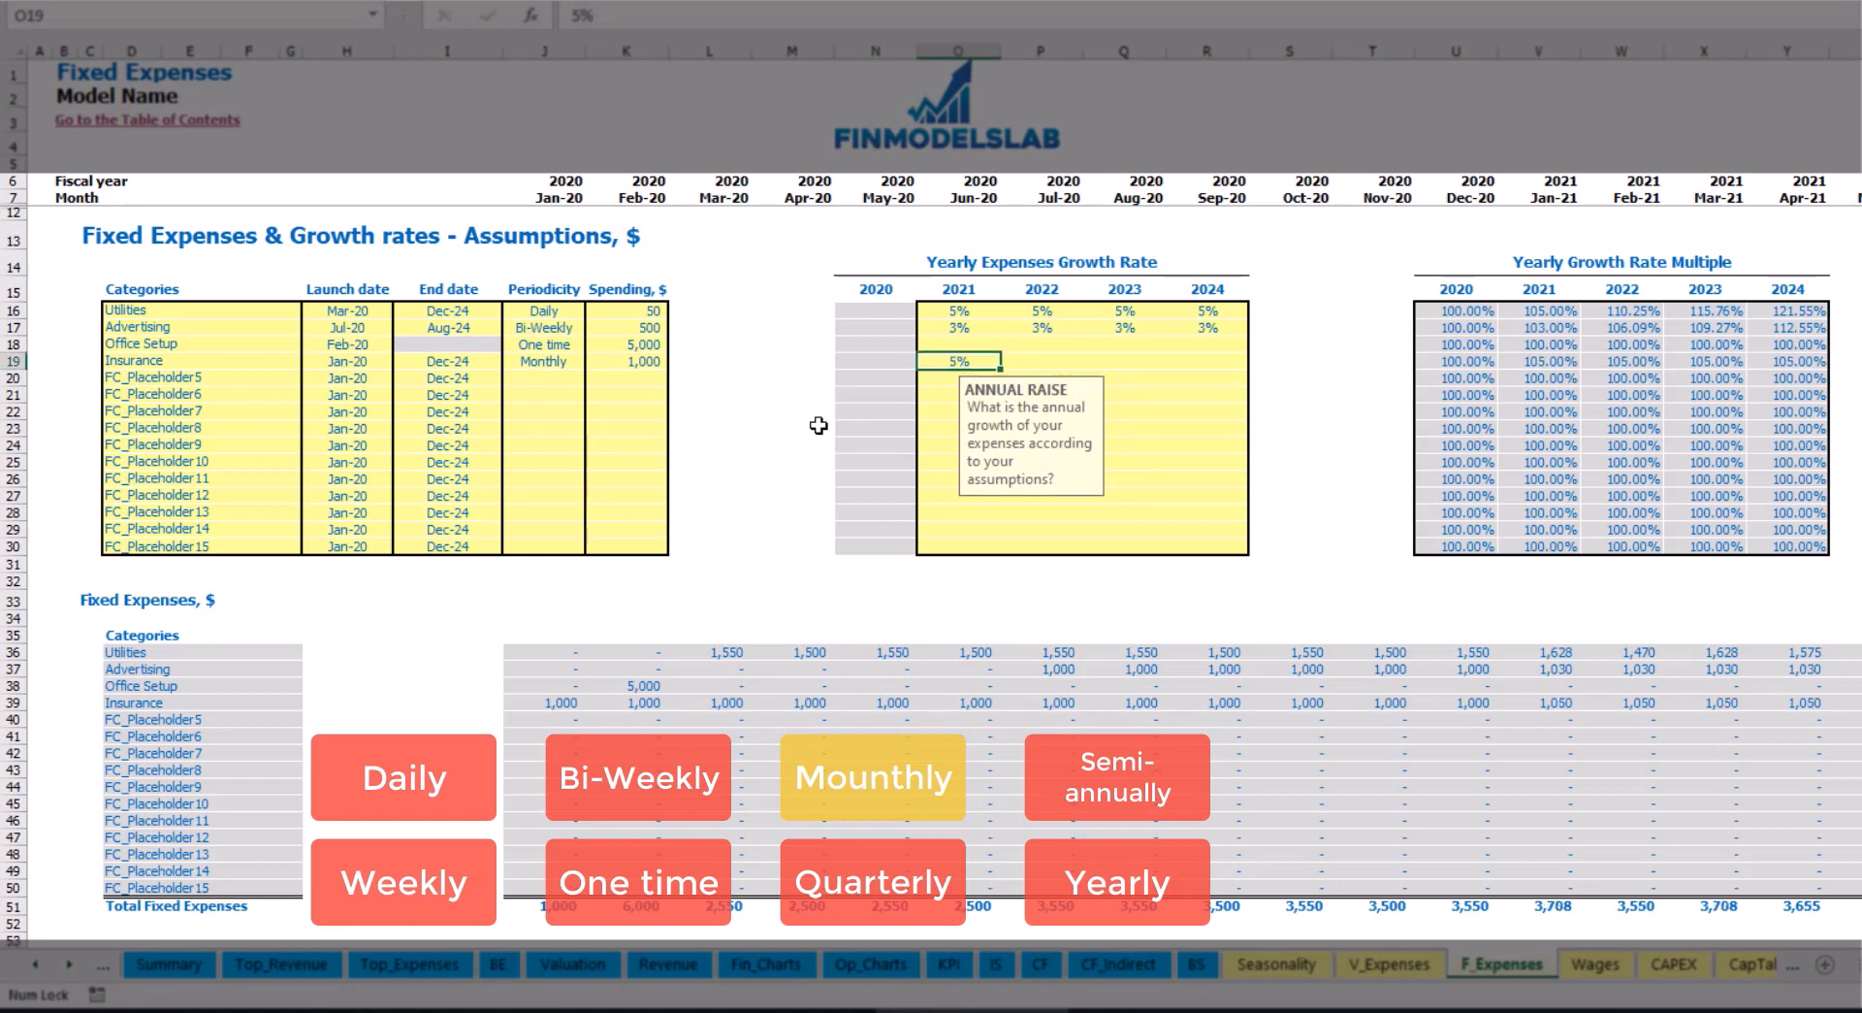
key(Right)
text(3)
key(Return)
key(Up)
key(Right)
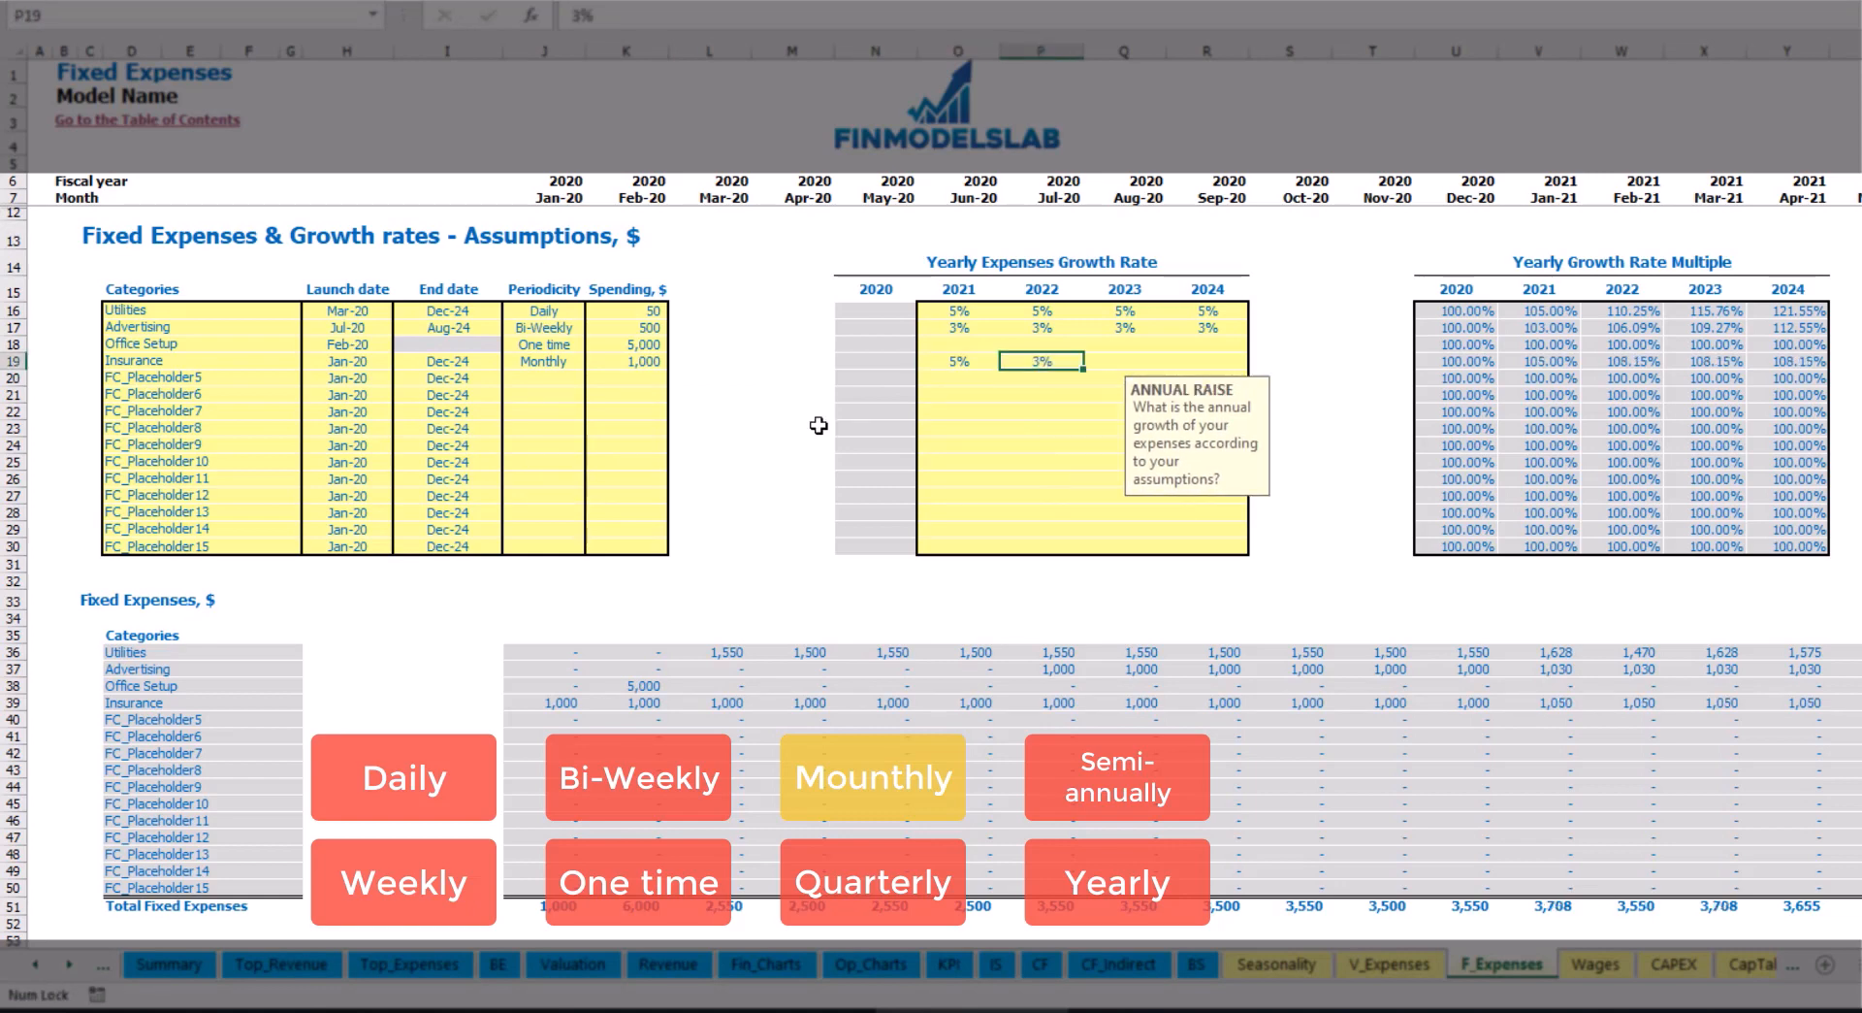
text(2)
key(Return)
key(Right)
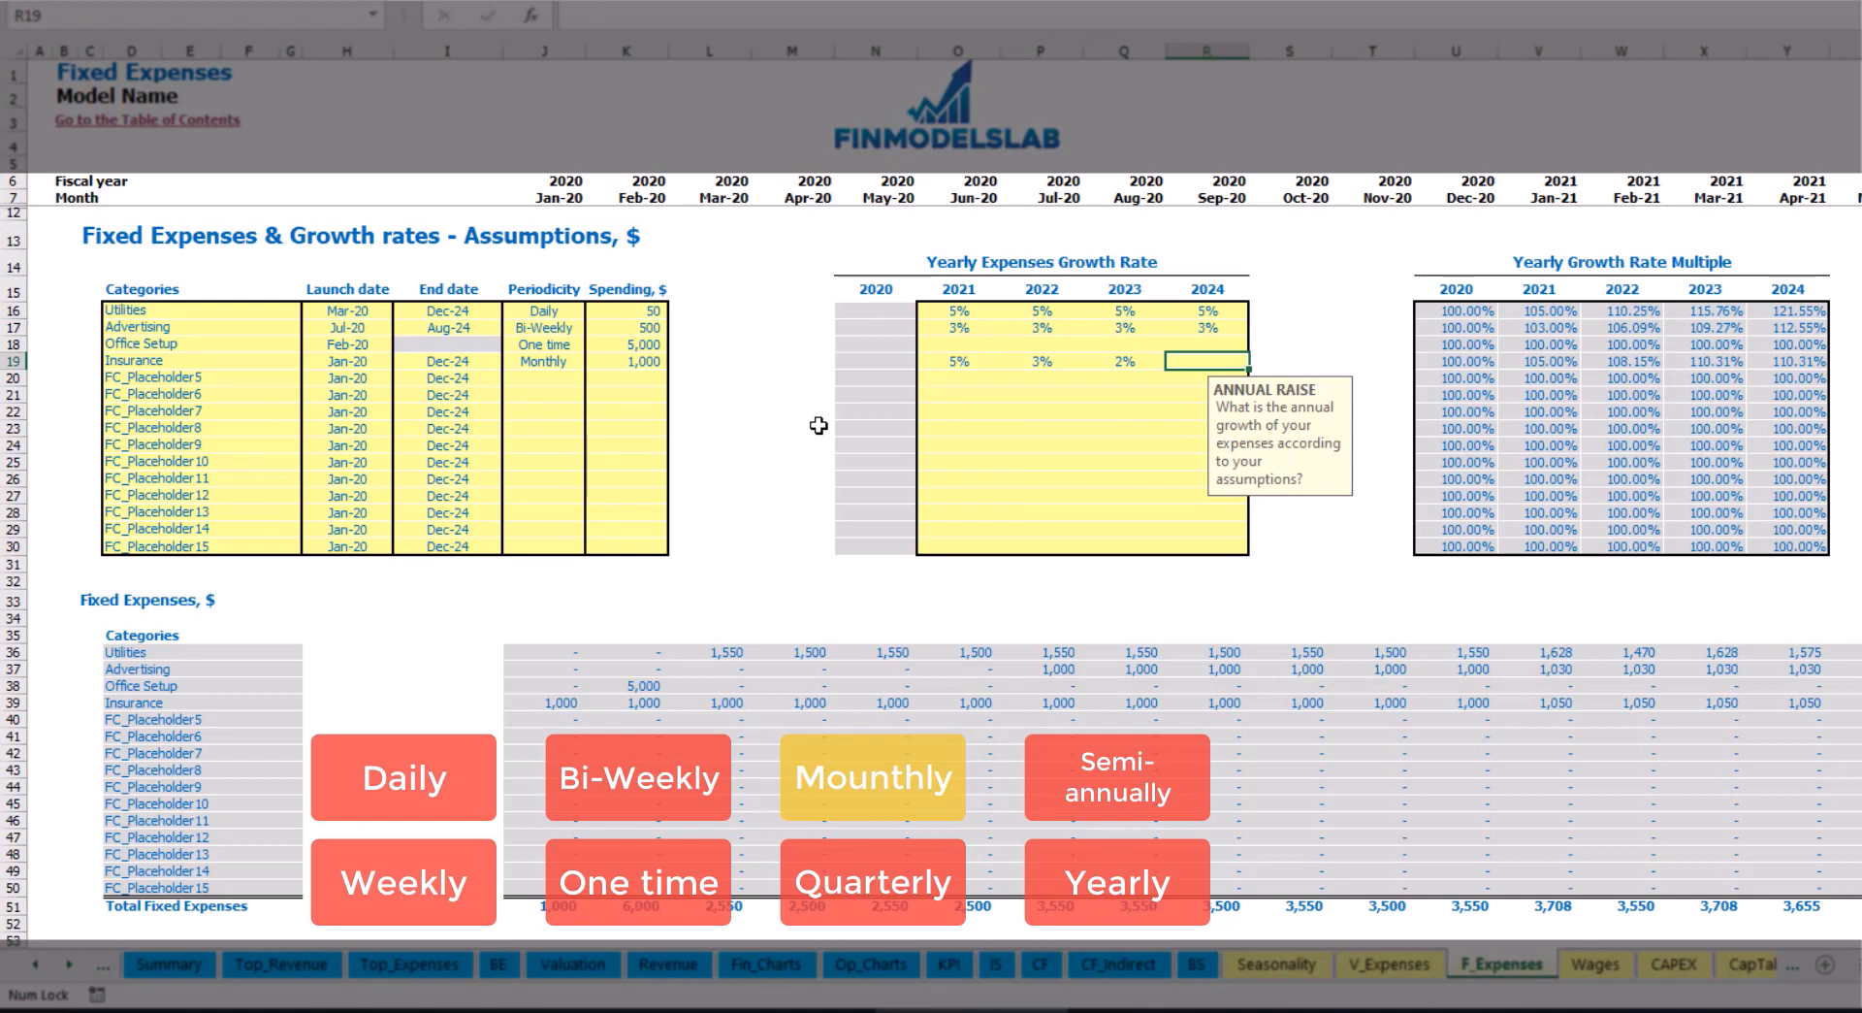
text(1)
key(Return)
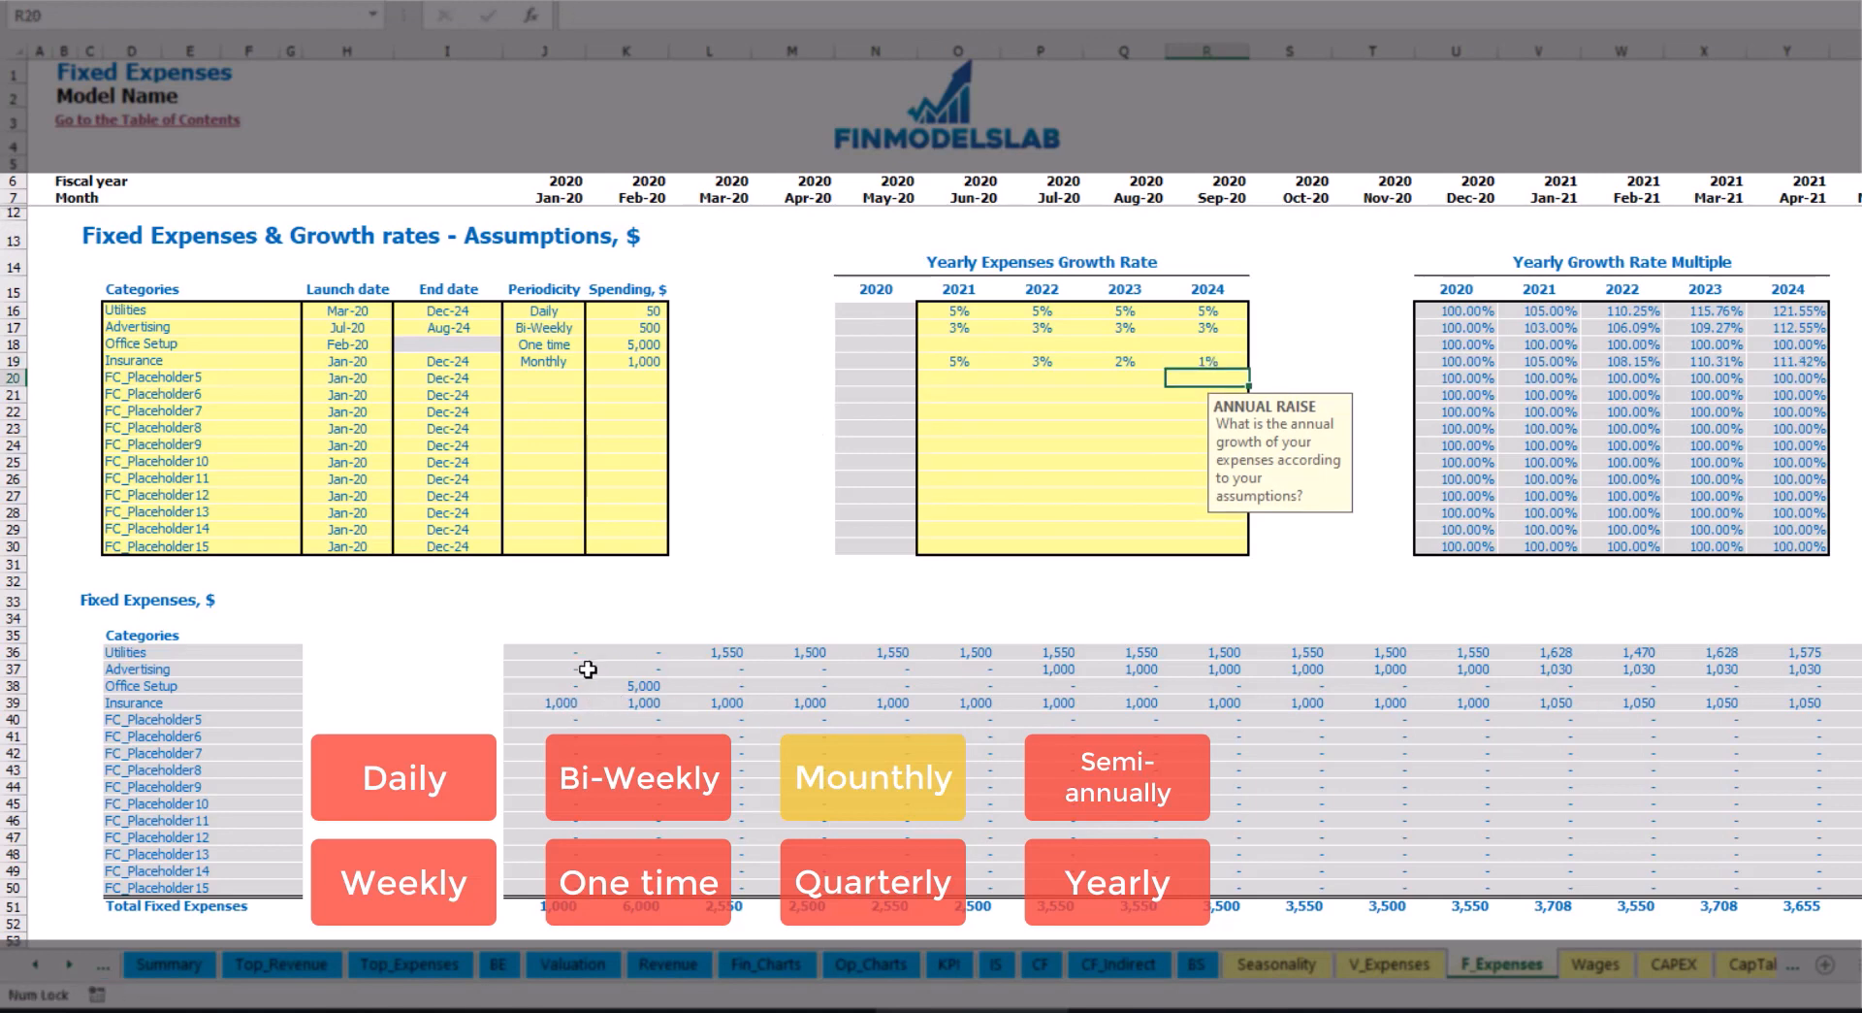
Examine the monthly Insurance amounts in the Fixed Expenses table from Jan-20 across 2021
drag(561, 703, 1513, 702)
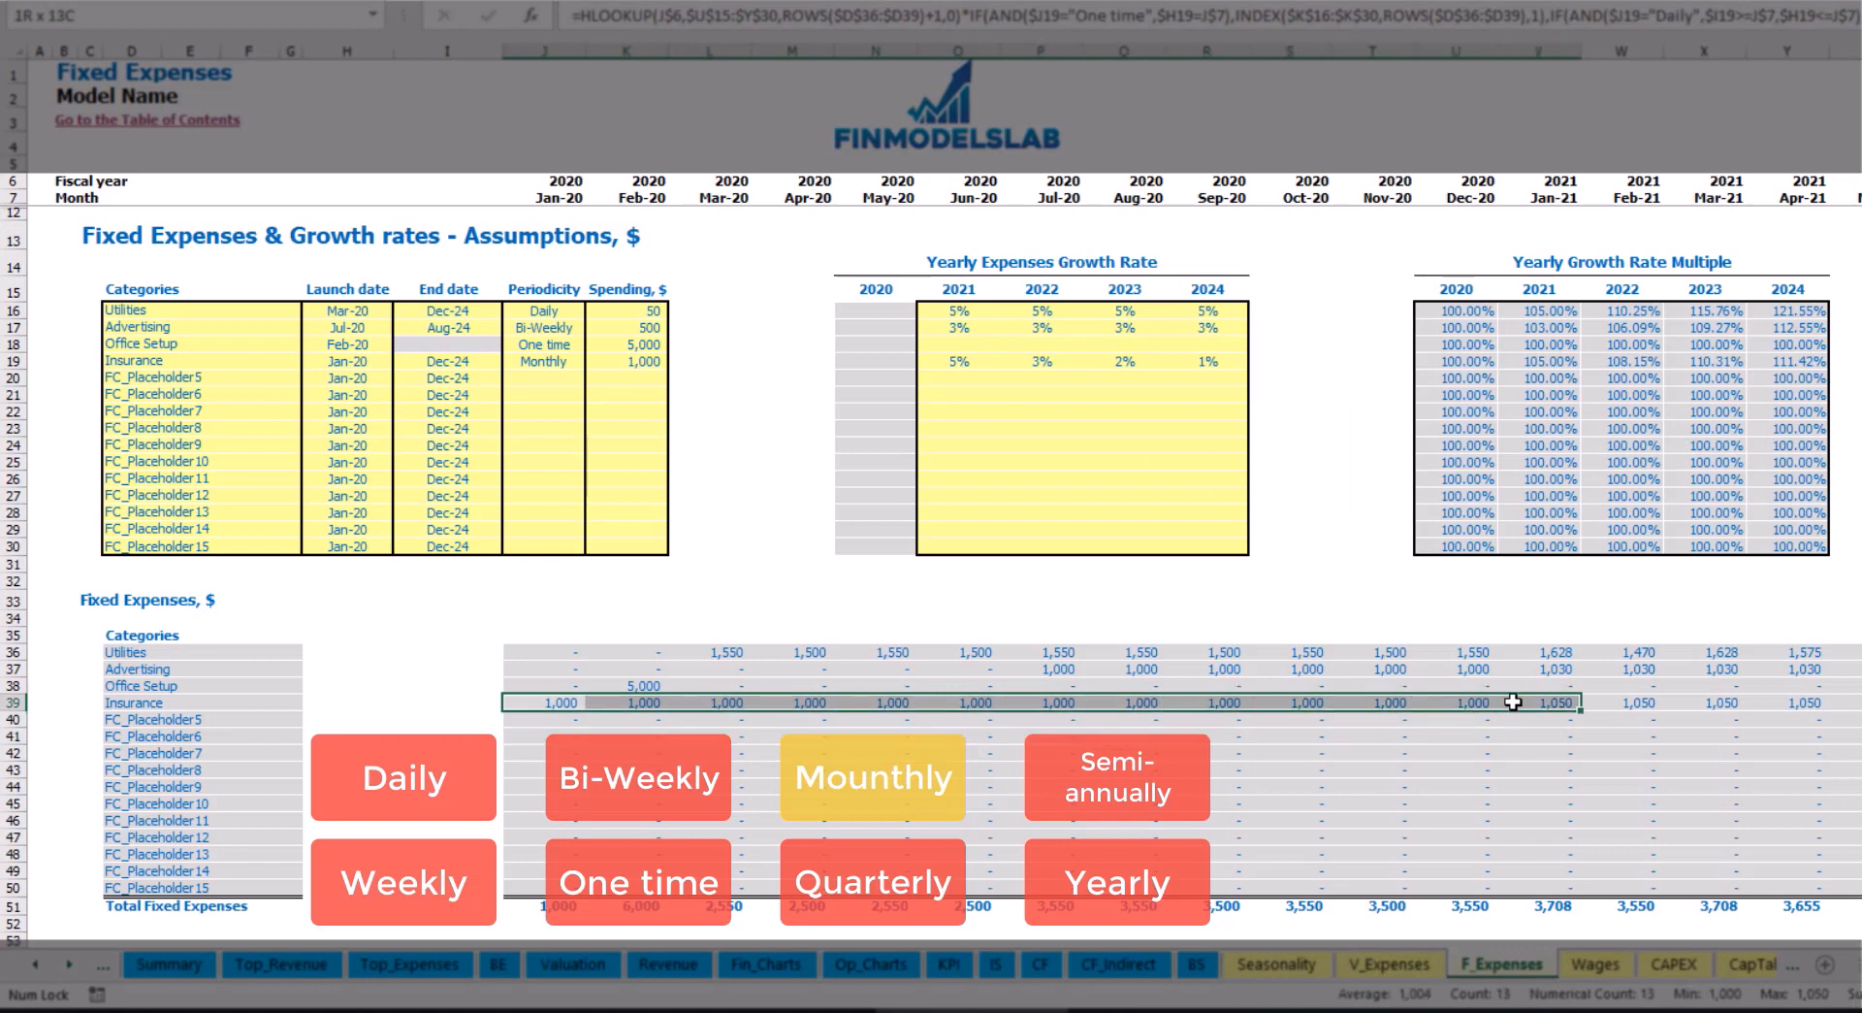
click(1513, 702)
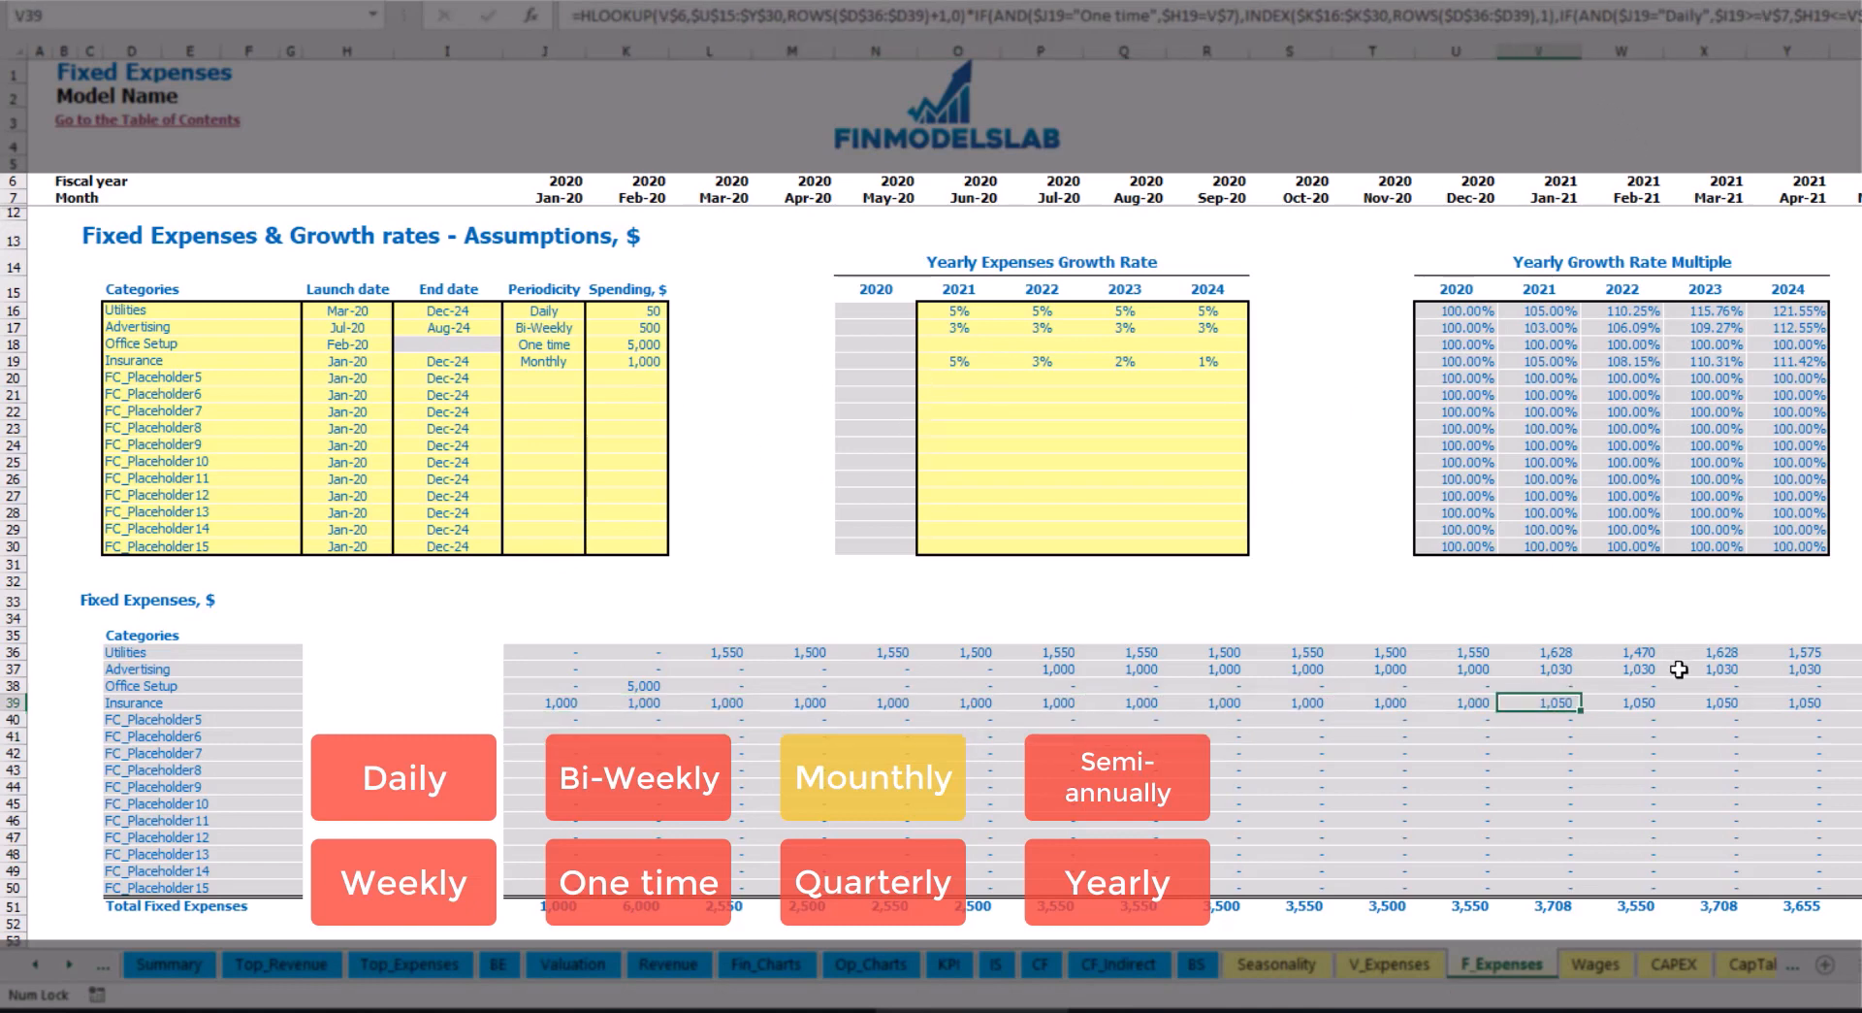
scroll(932, 485, right, 5)
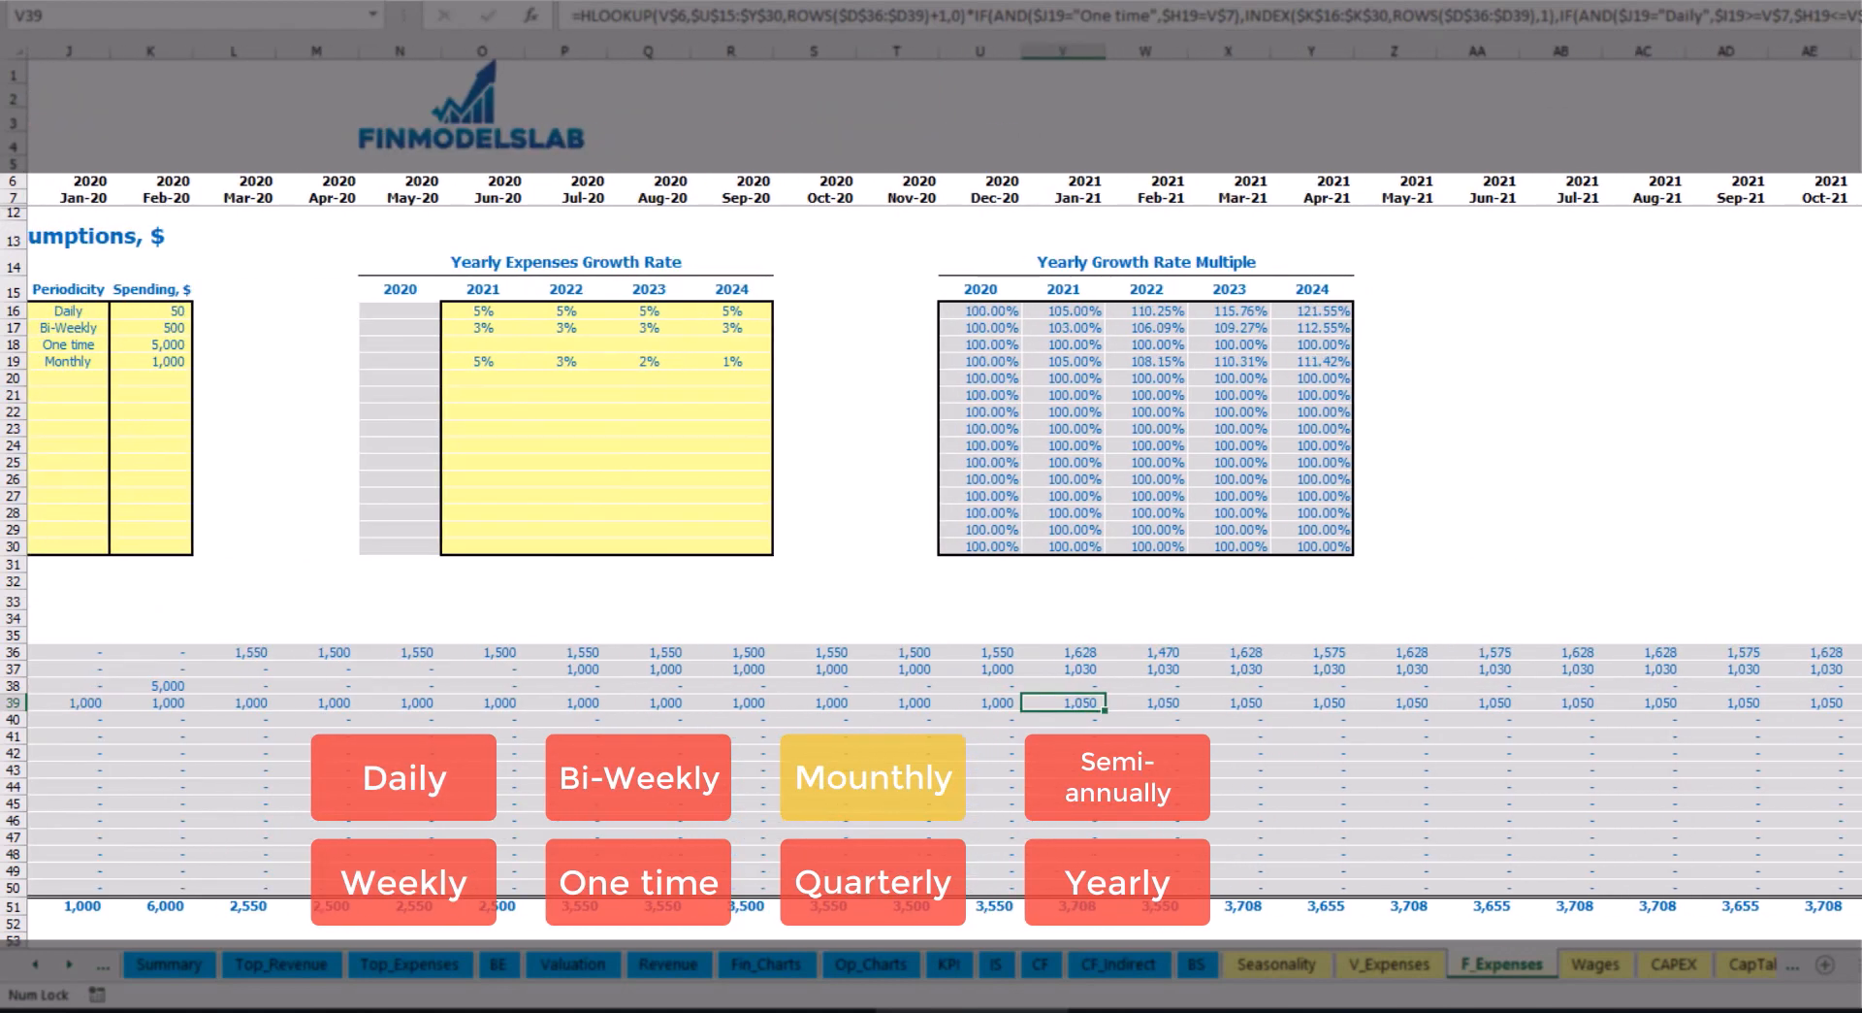
click(1859, 52)
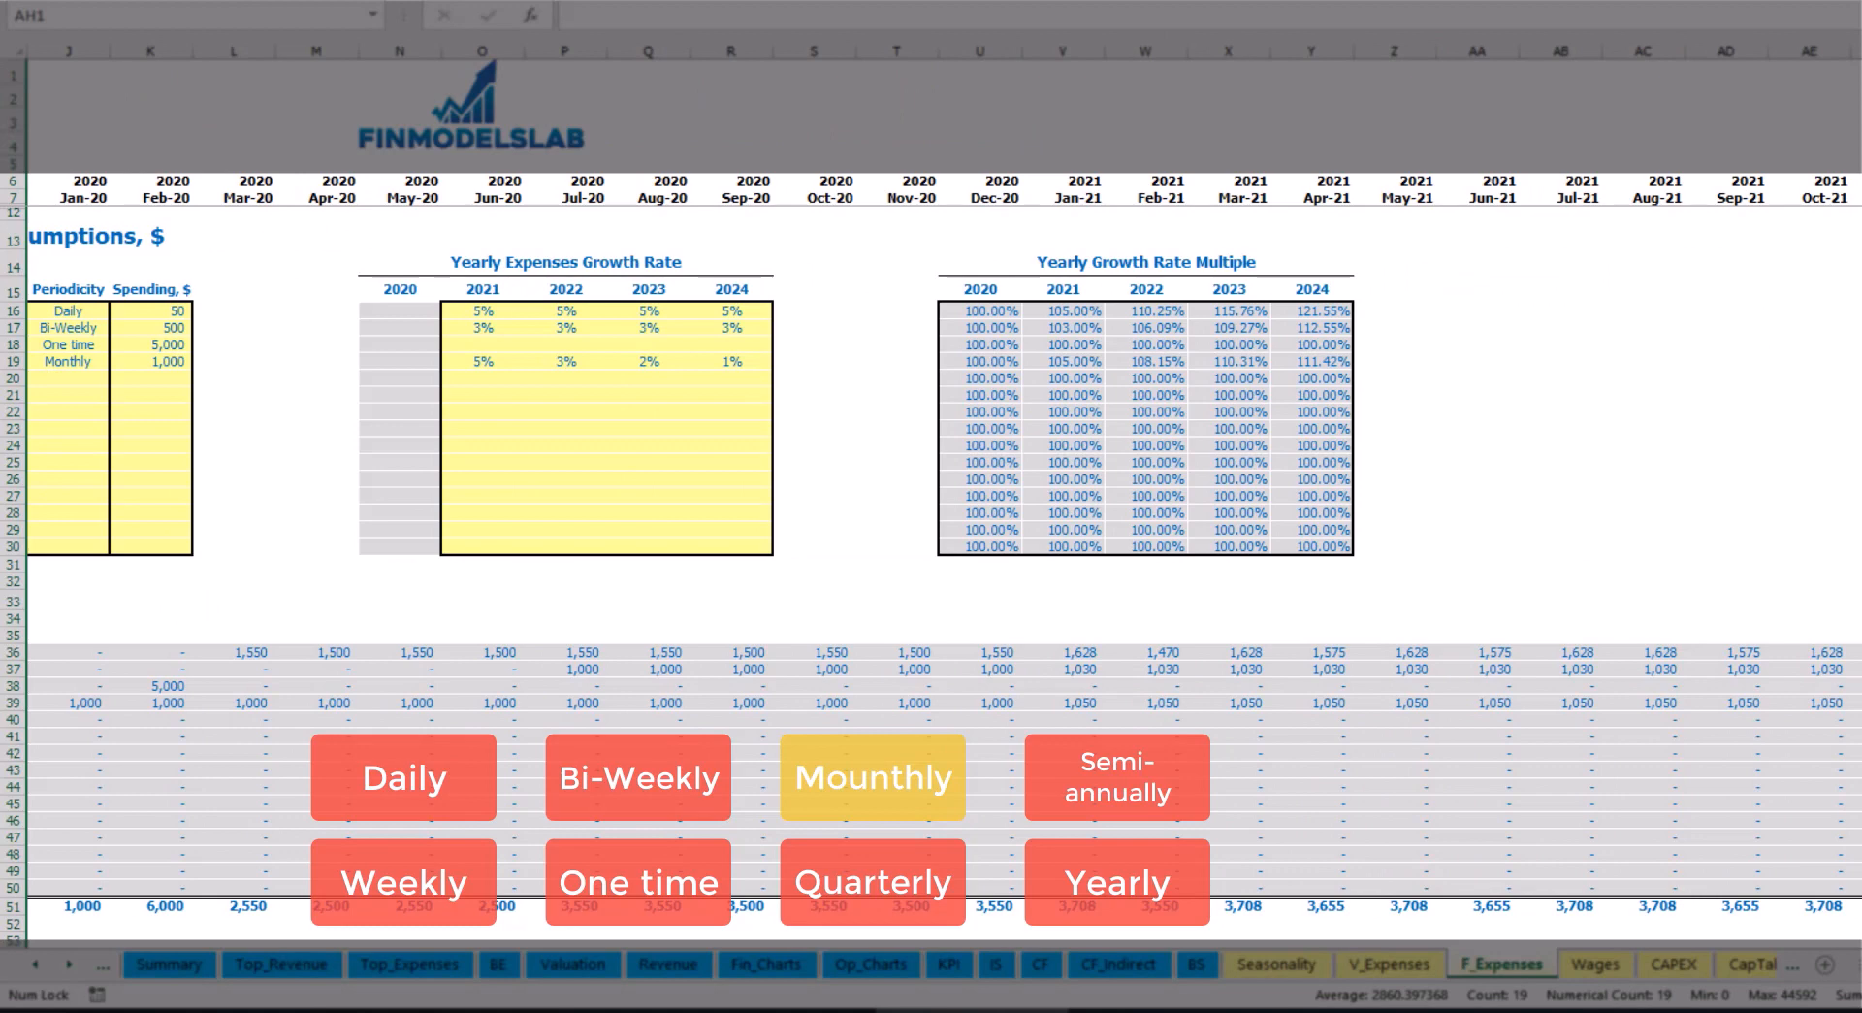
click(1858, 703)
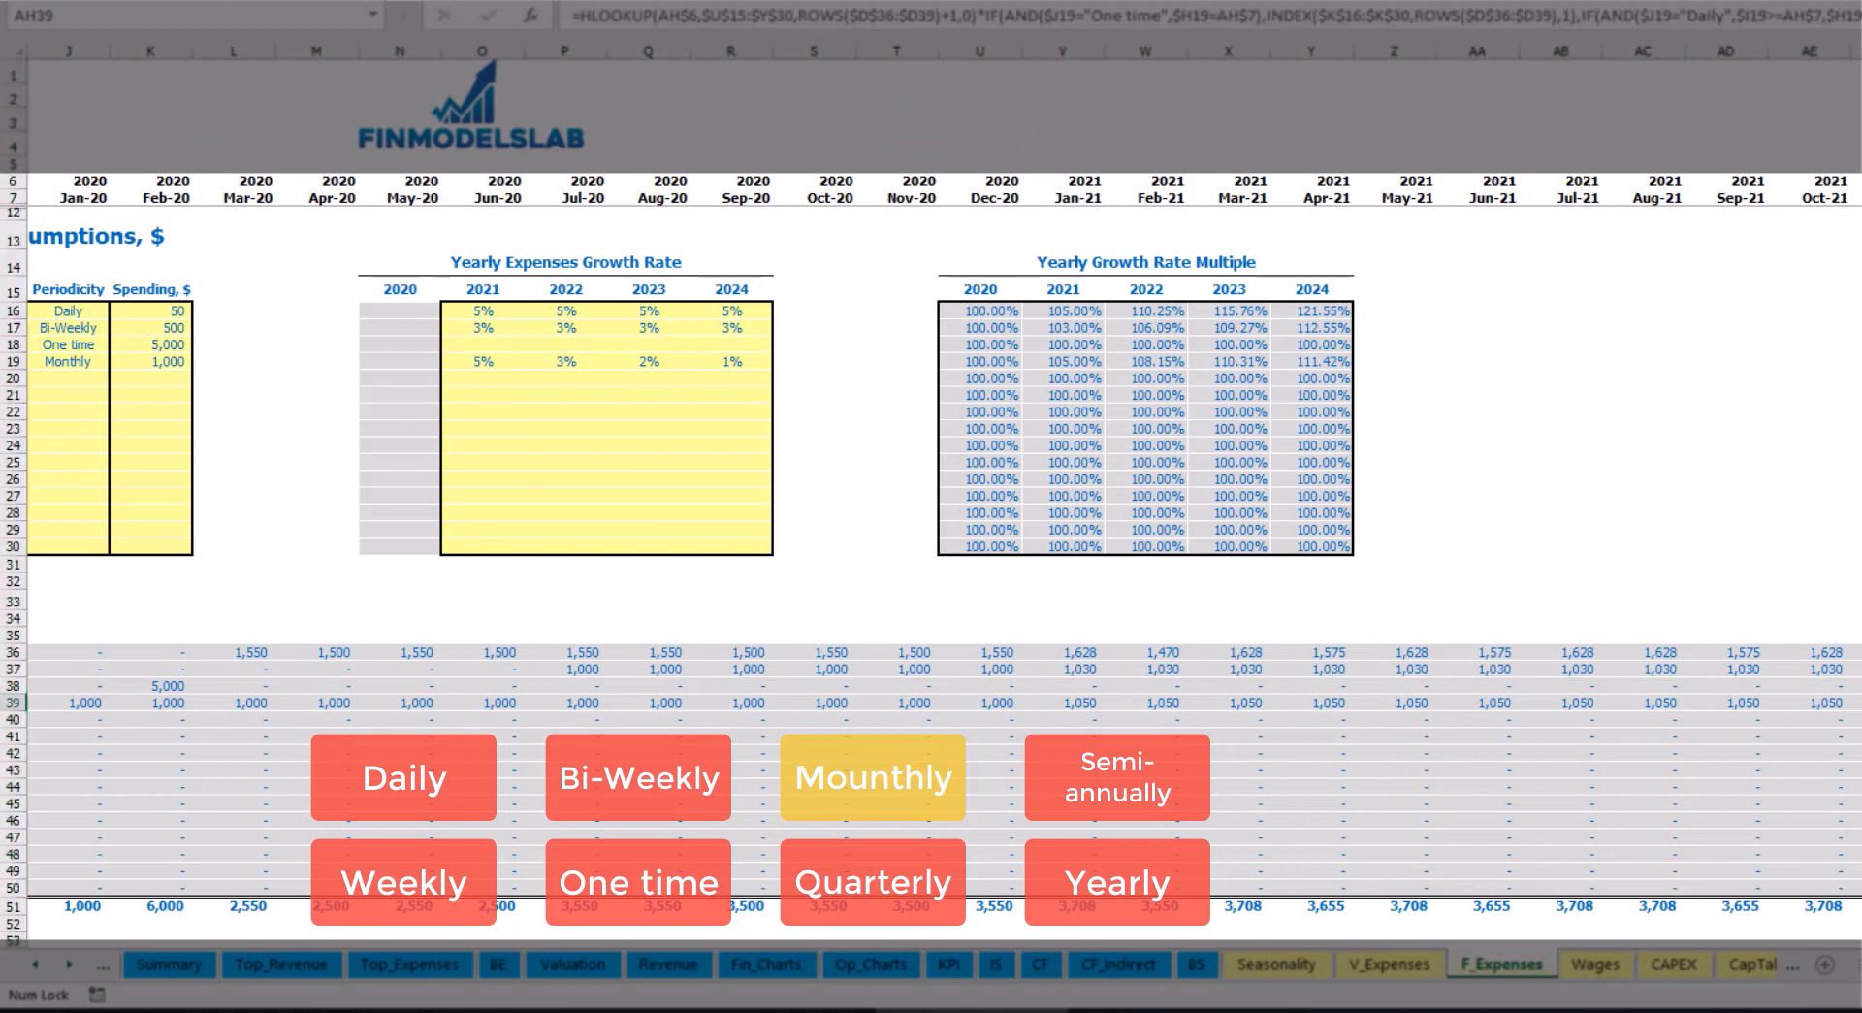
scroll(960, 582, left, 3)
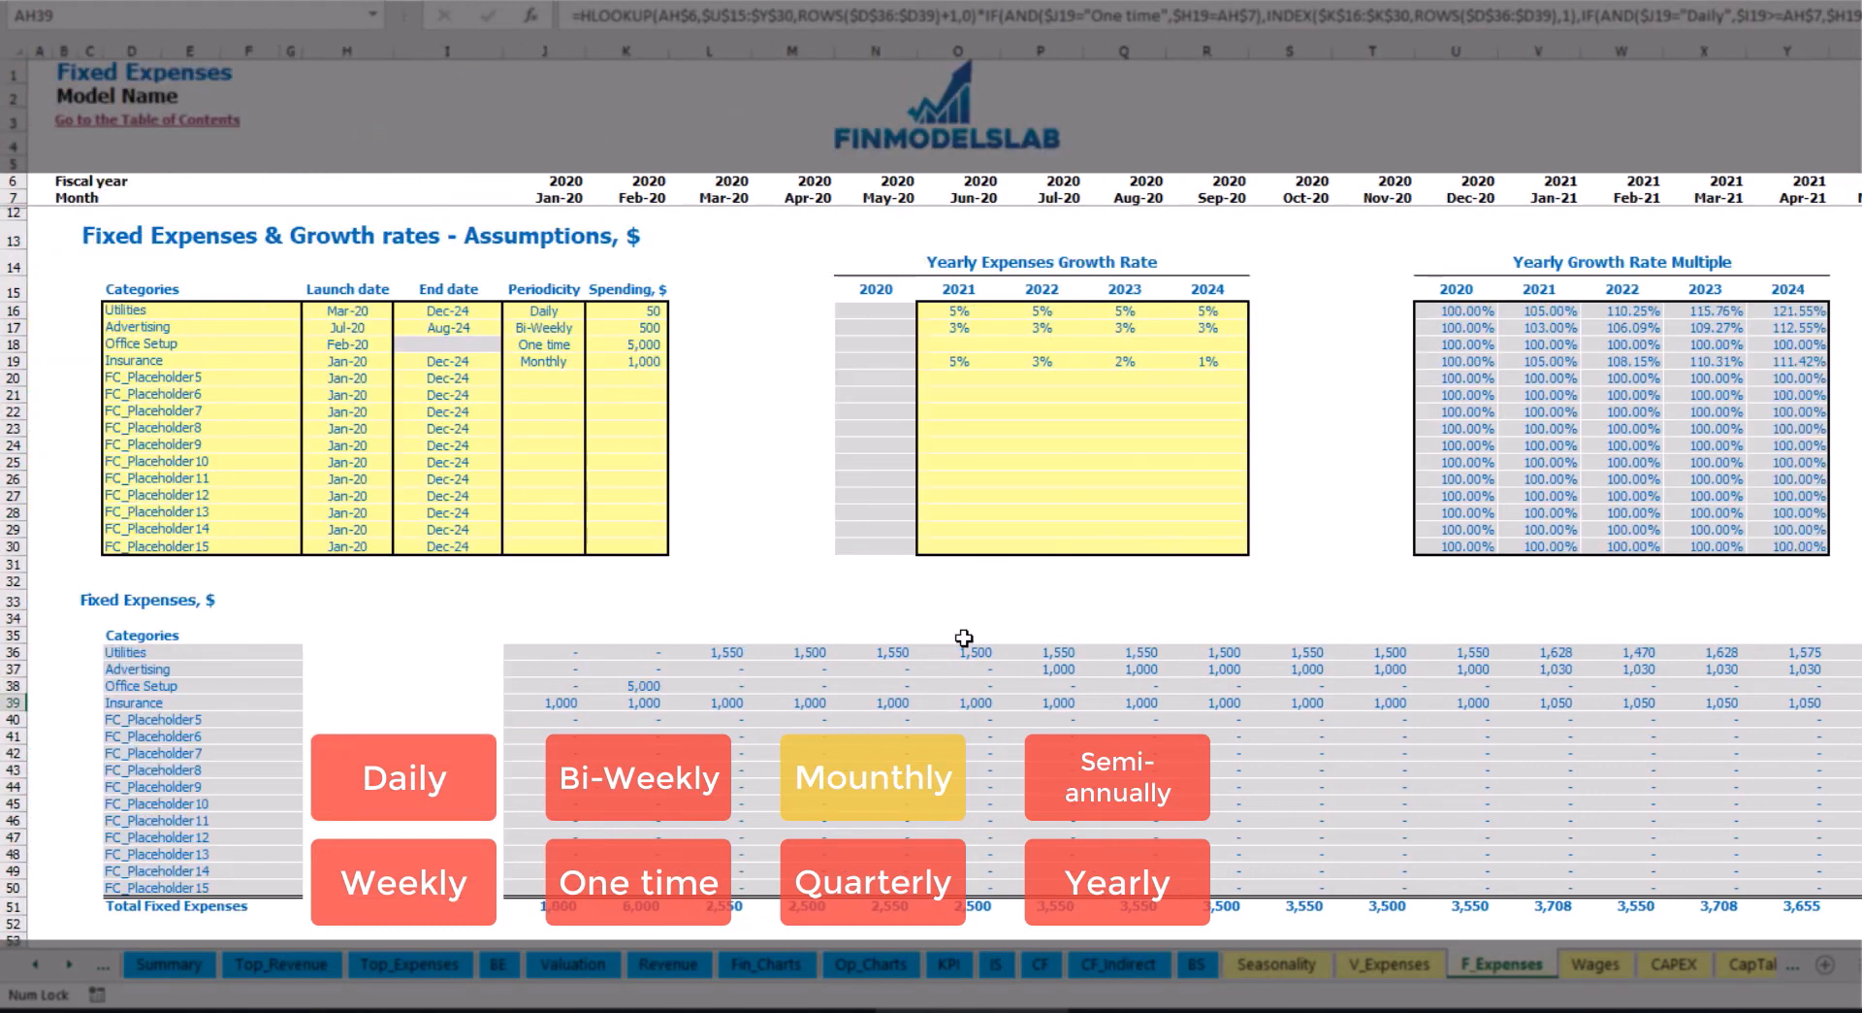
Change the Insurance periodicity to Quarterly and check its amounts for Jan-20, Apr-20 and Jul-20
click(555, 362)
click(591, 365)
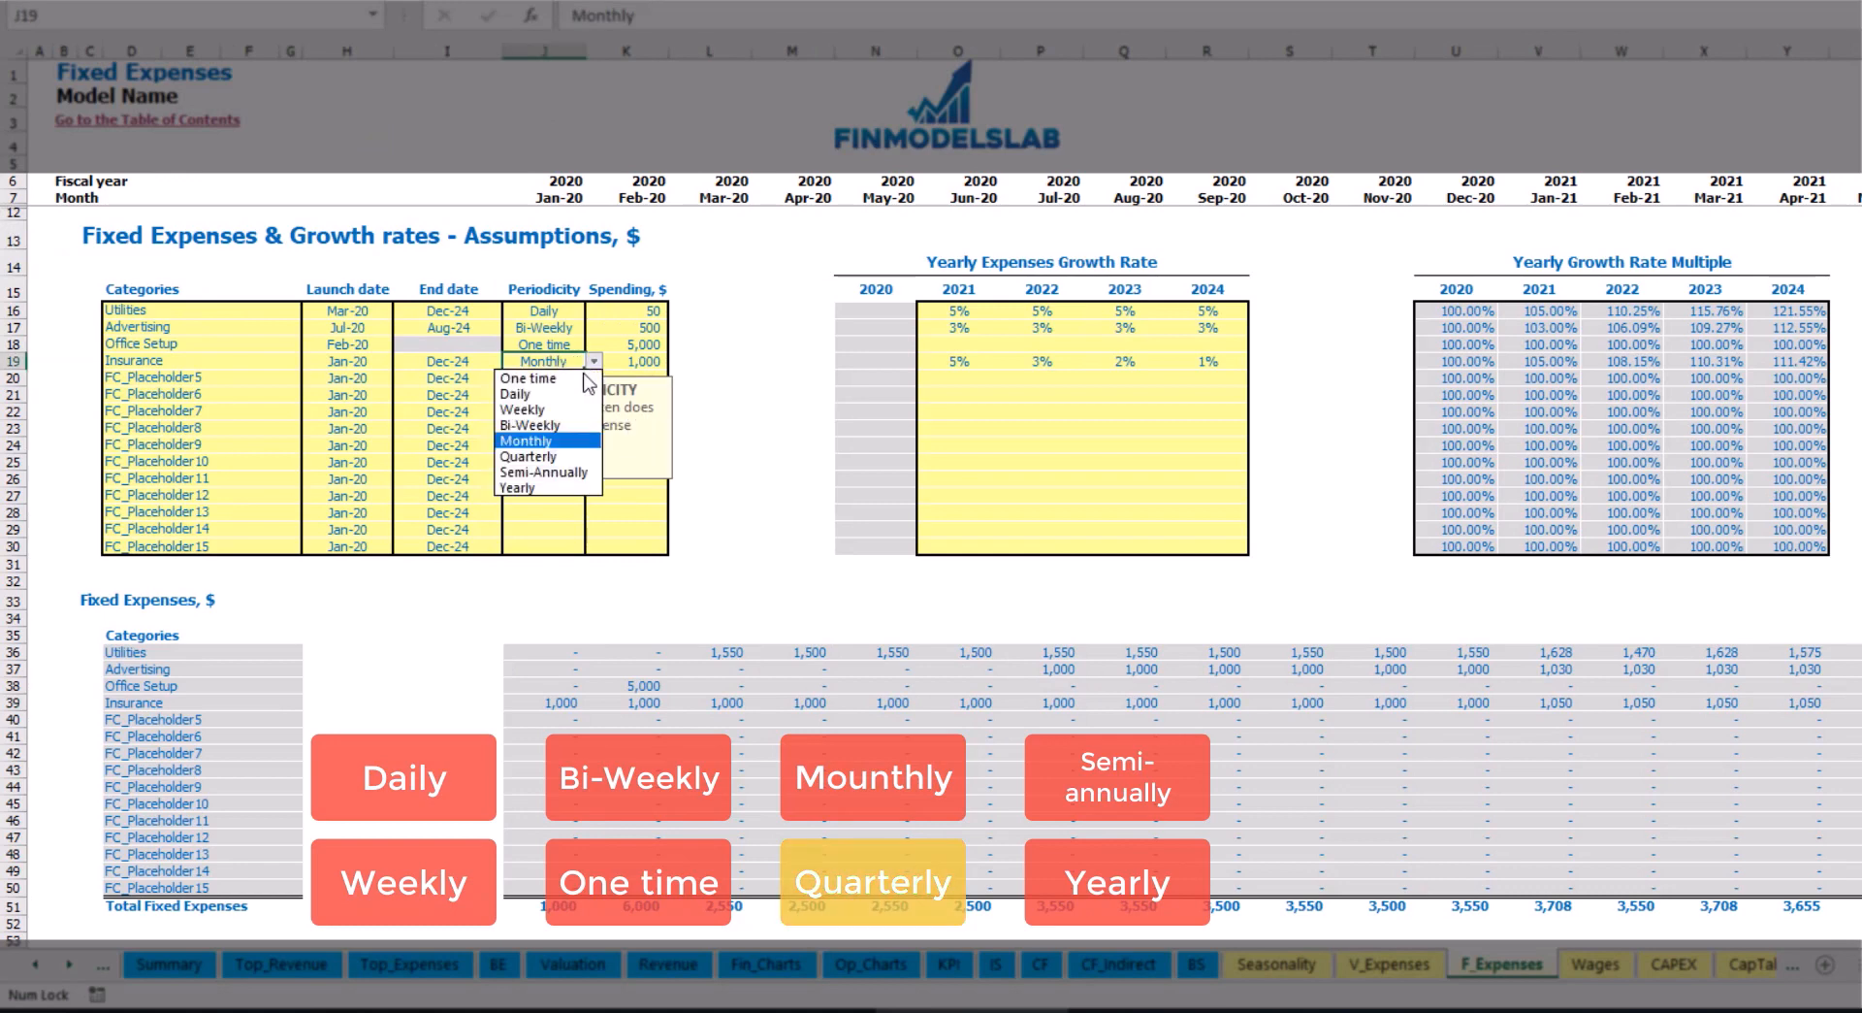
click(582, 450)
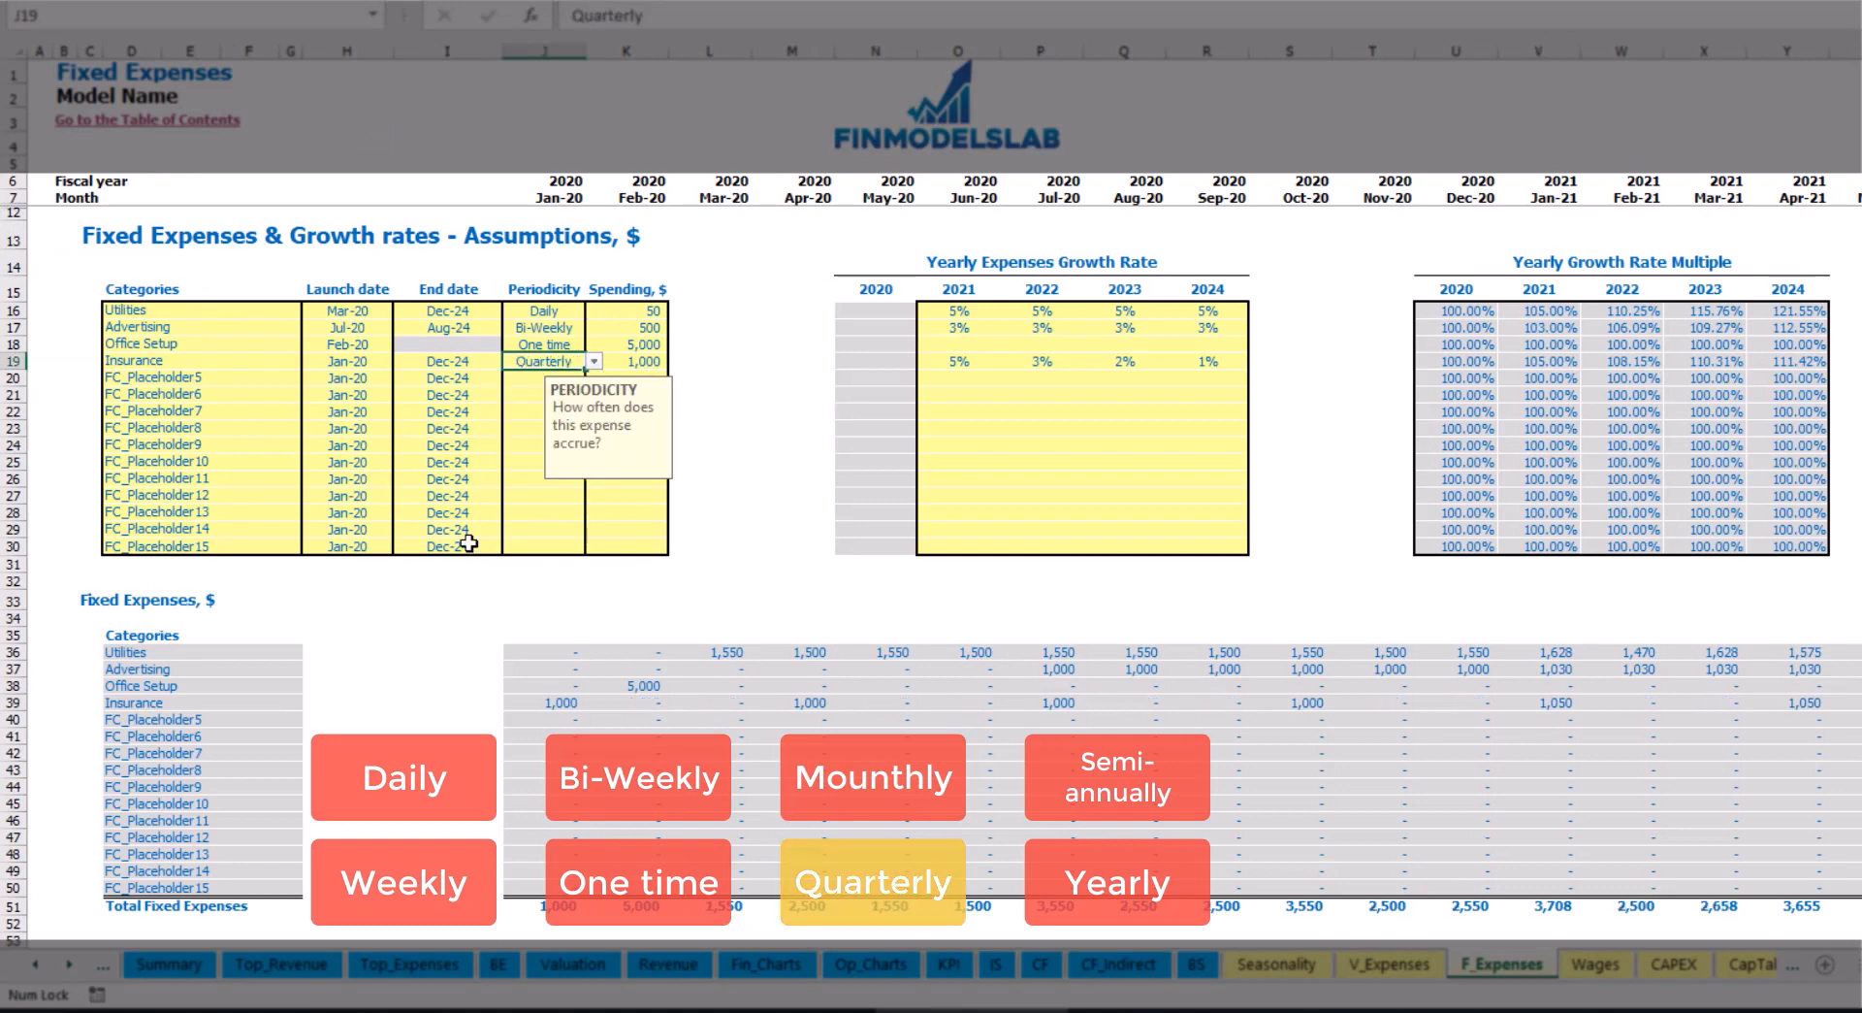
click(553, 703)
click(804, 700)
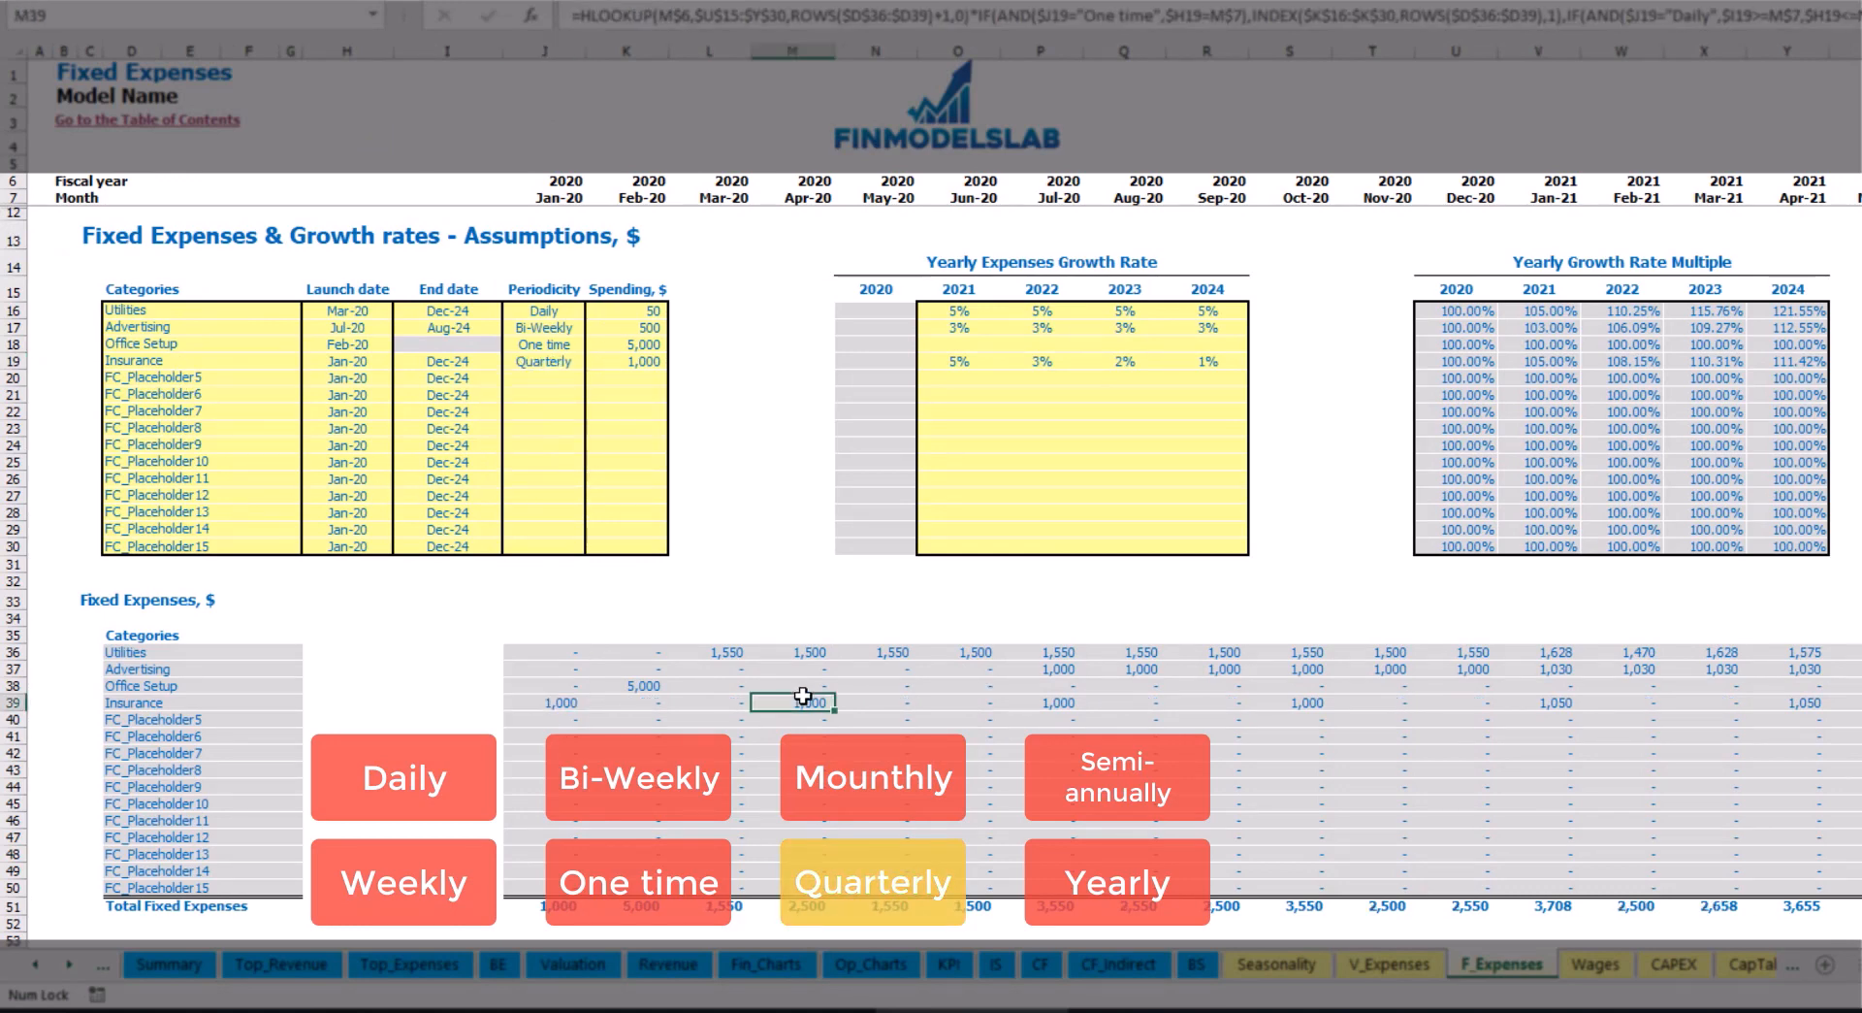
click(1040, 704)
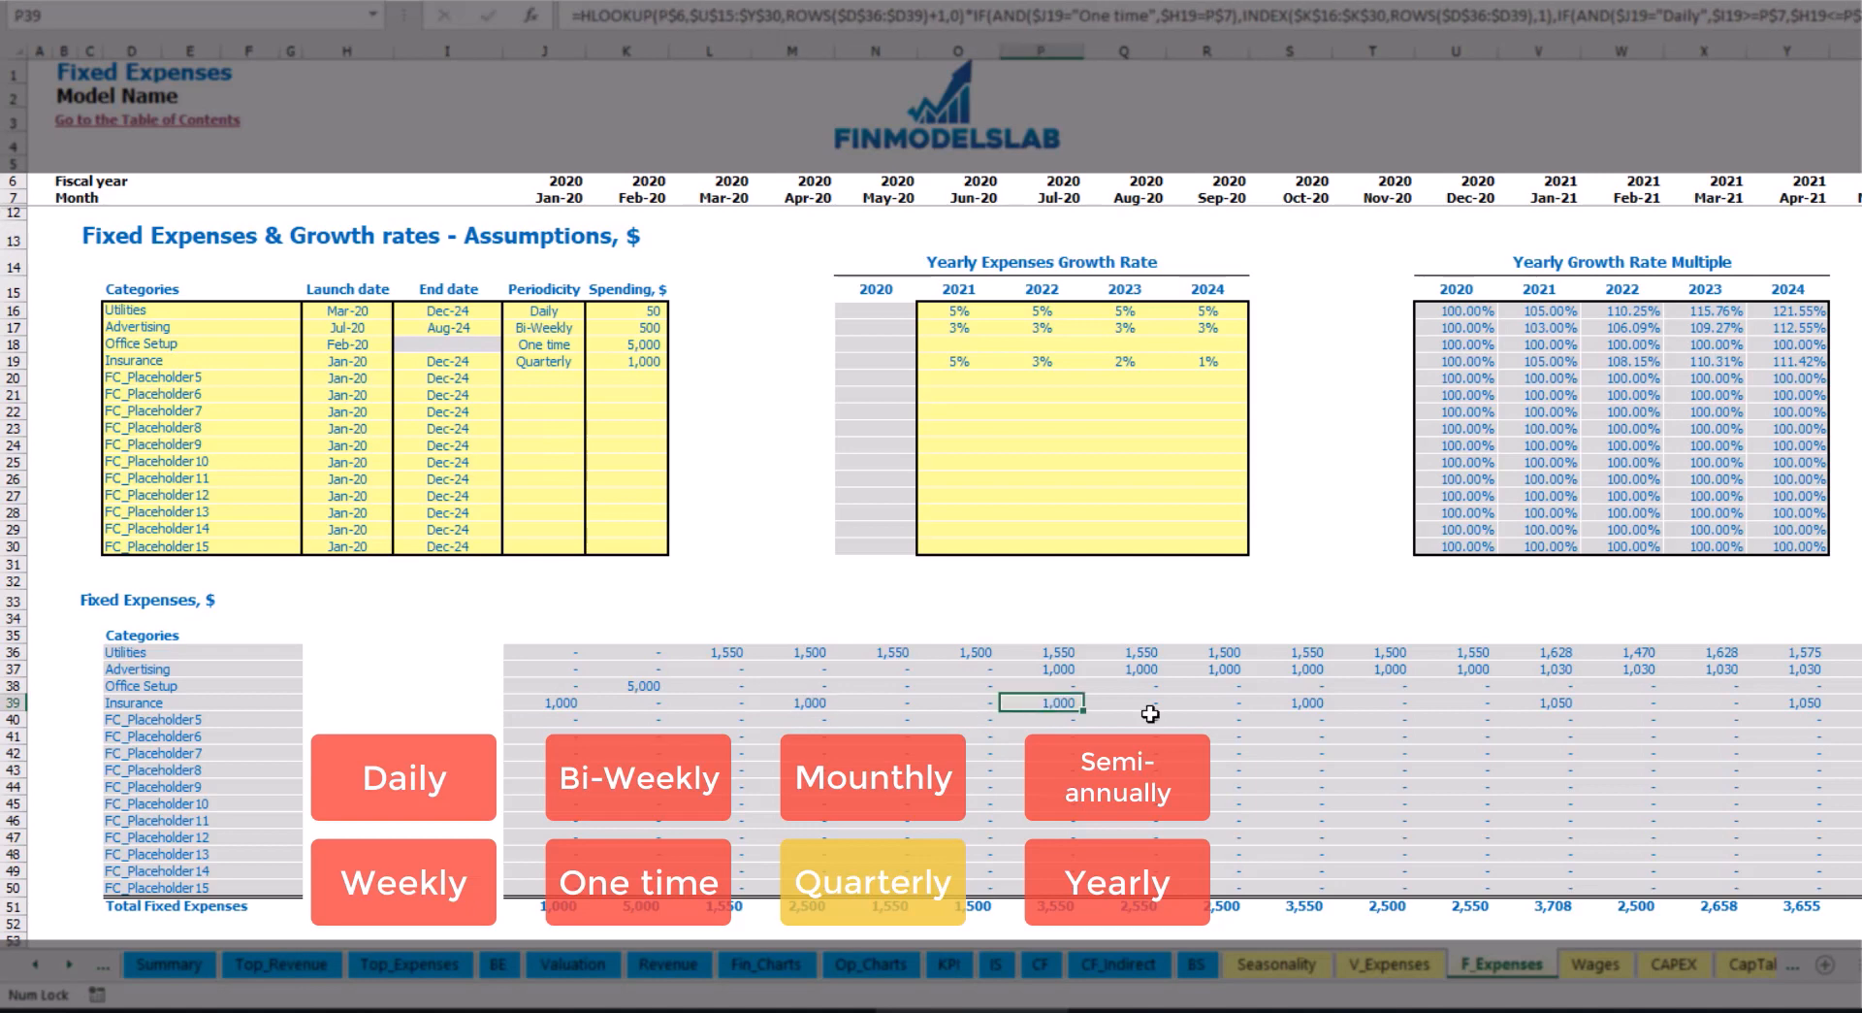
Set the Insurance launch date to Feb-20 and check its quarterly amounts for Feb-20, May-20 and Aug-20
click(368, 361)
click(401, 361)
click(349, 390)
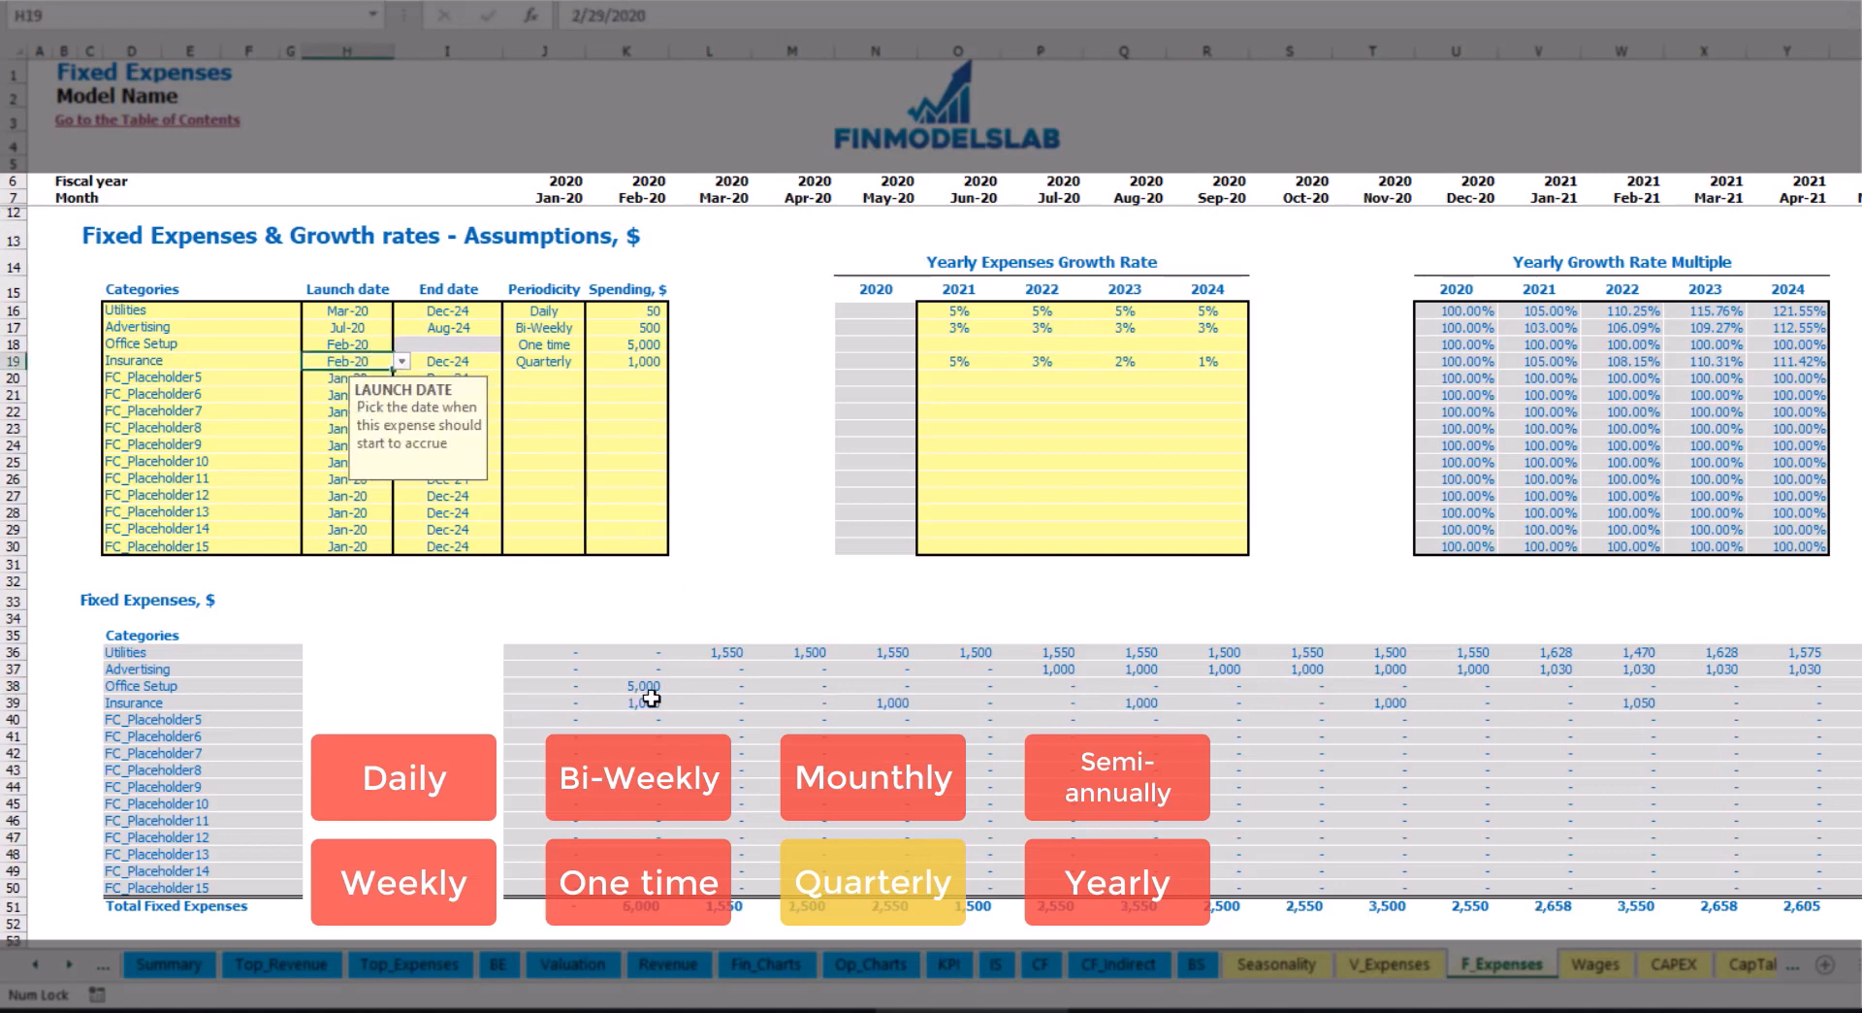
click(650, 701)
click(890, 702)
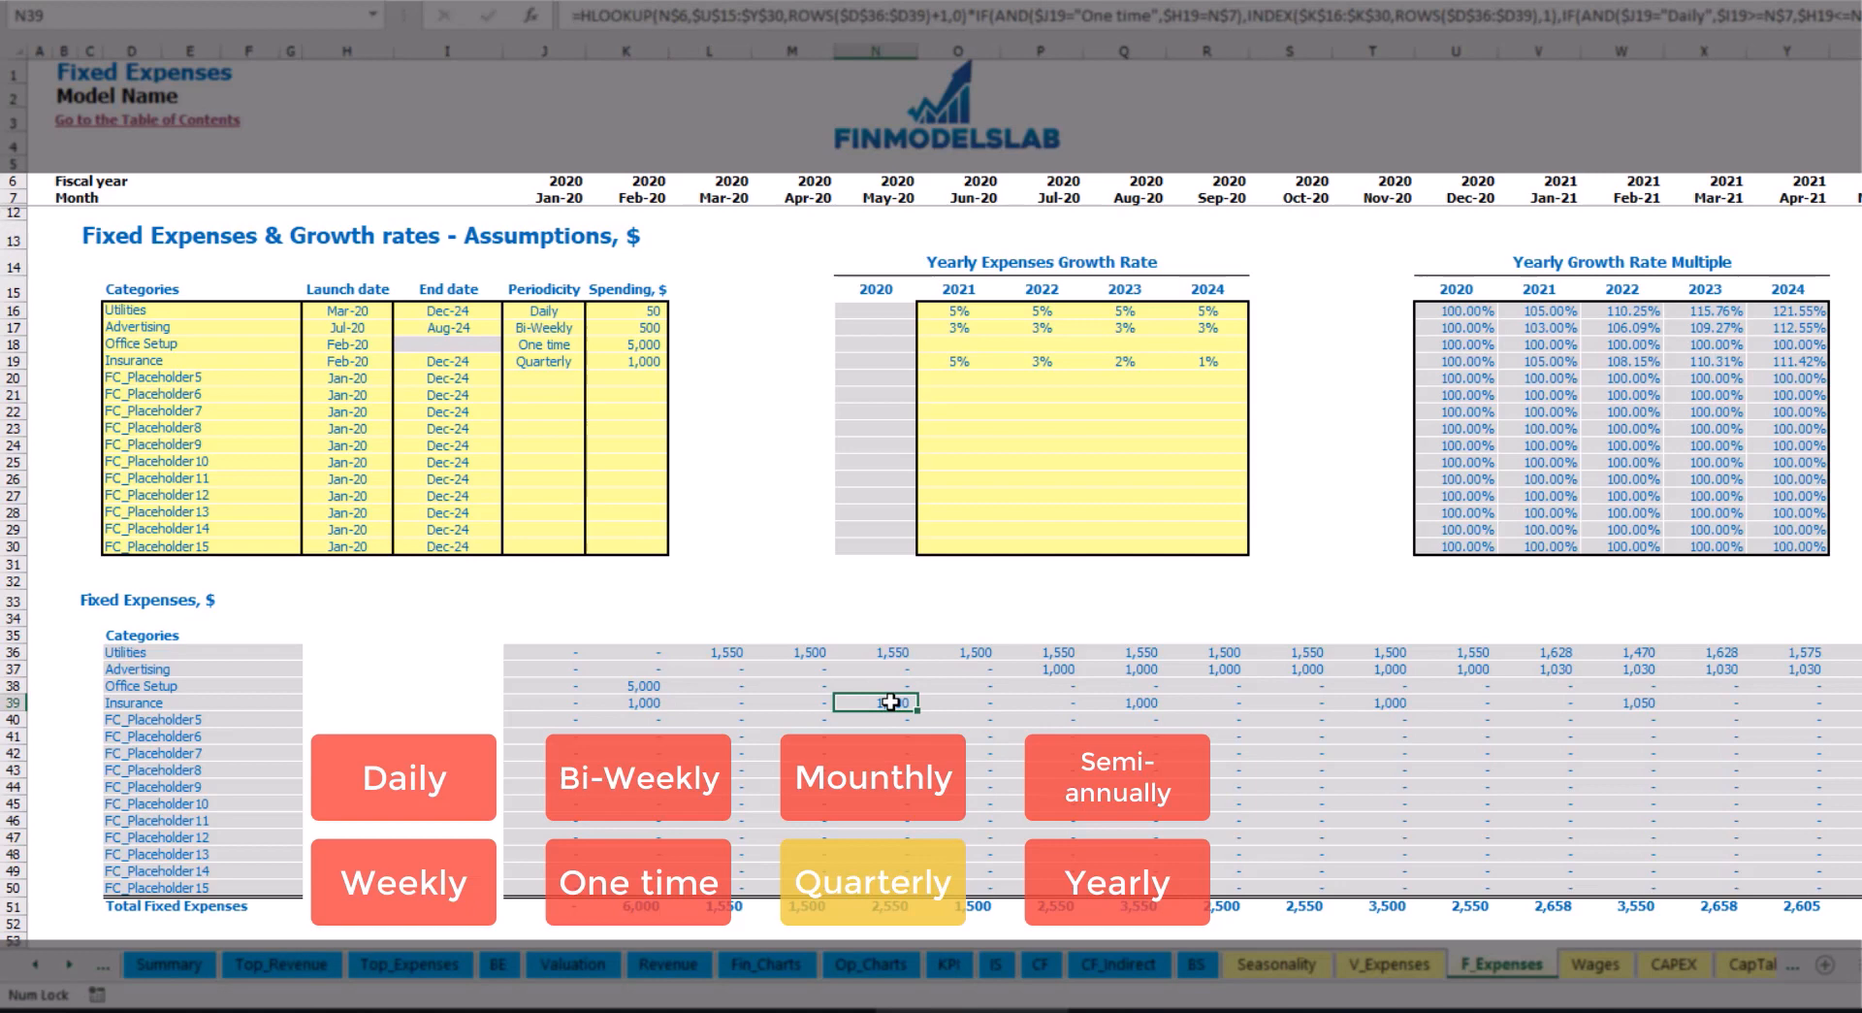
click(1145, 700)
click(623, 705)
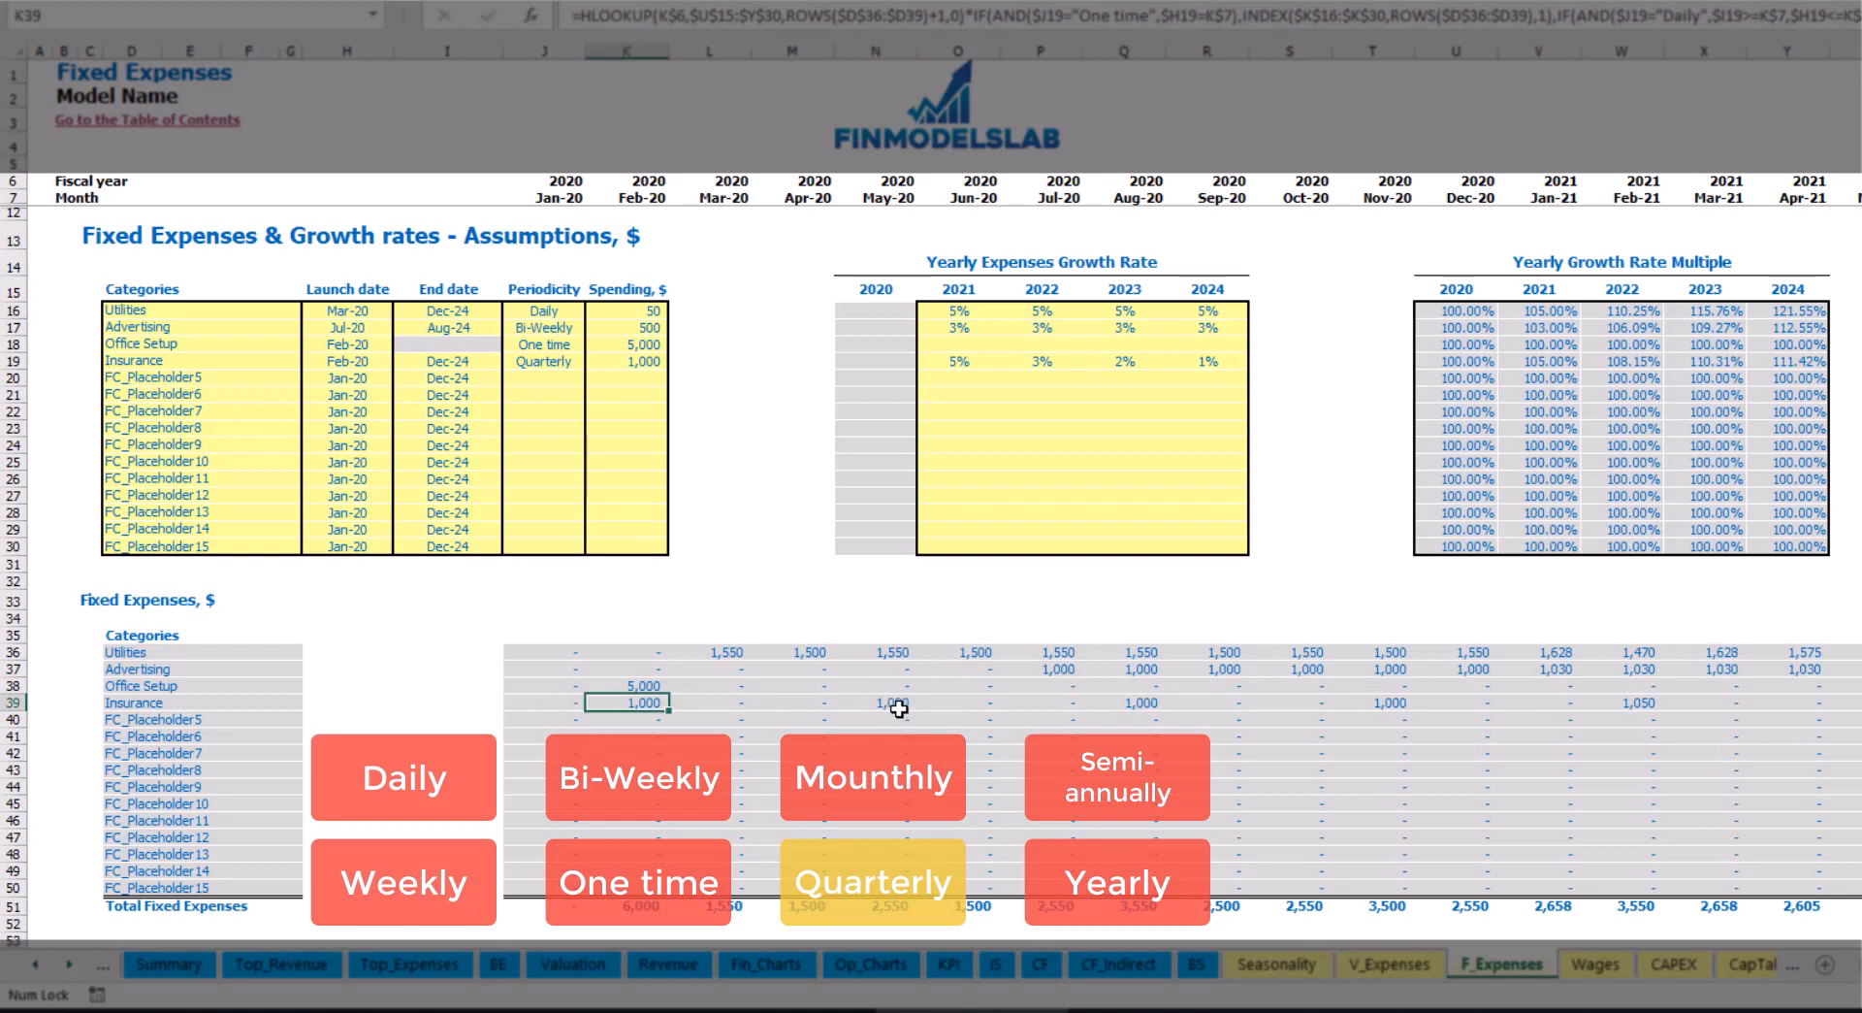
click(899, 707)
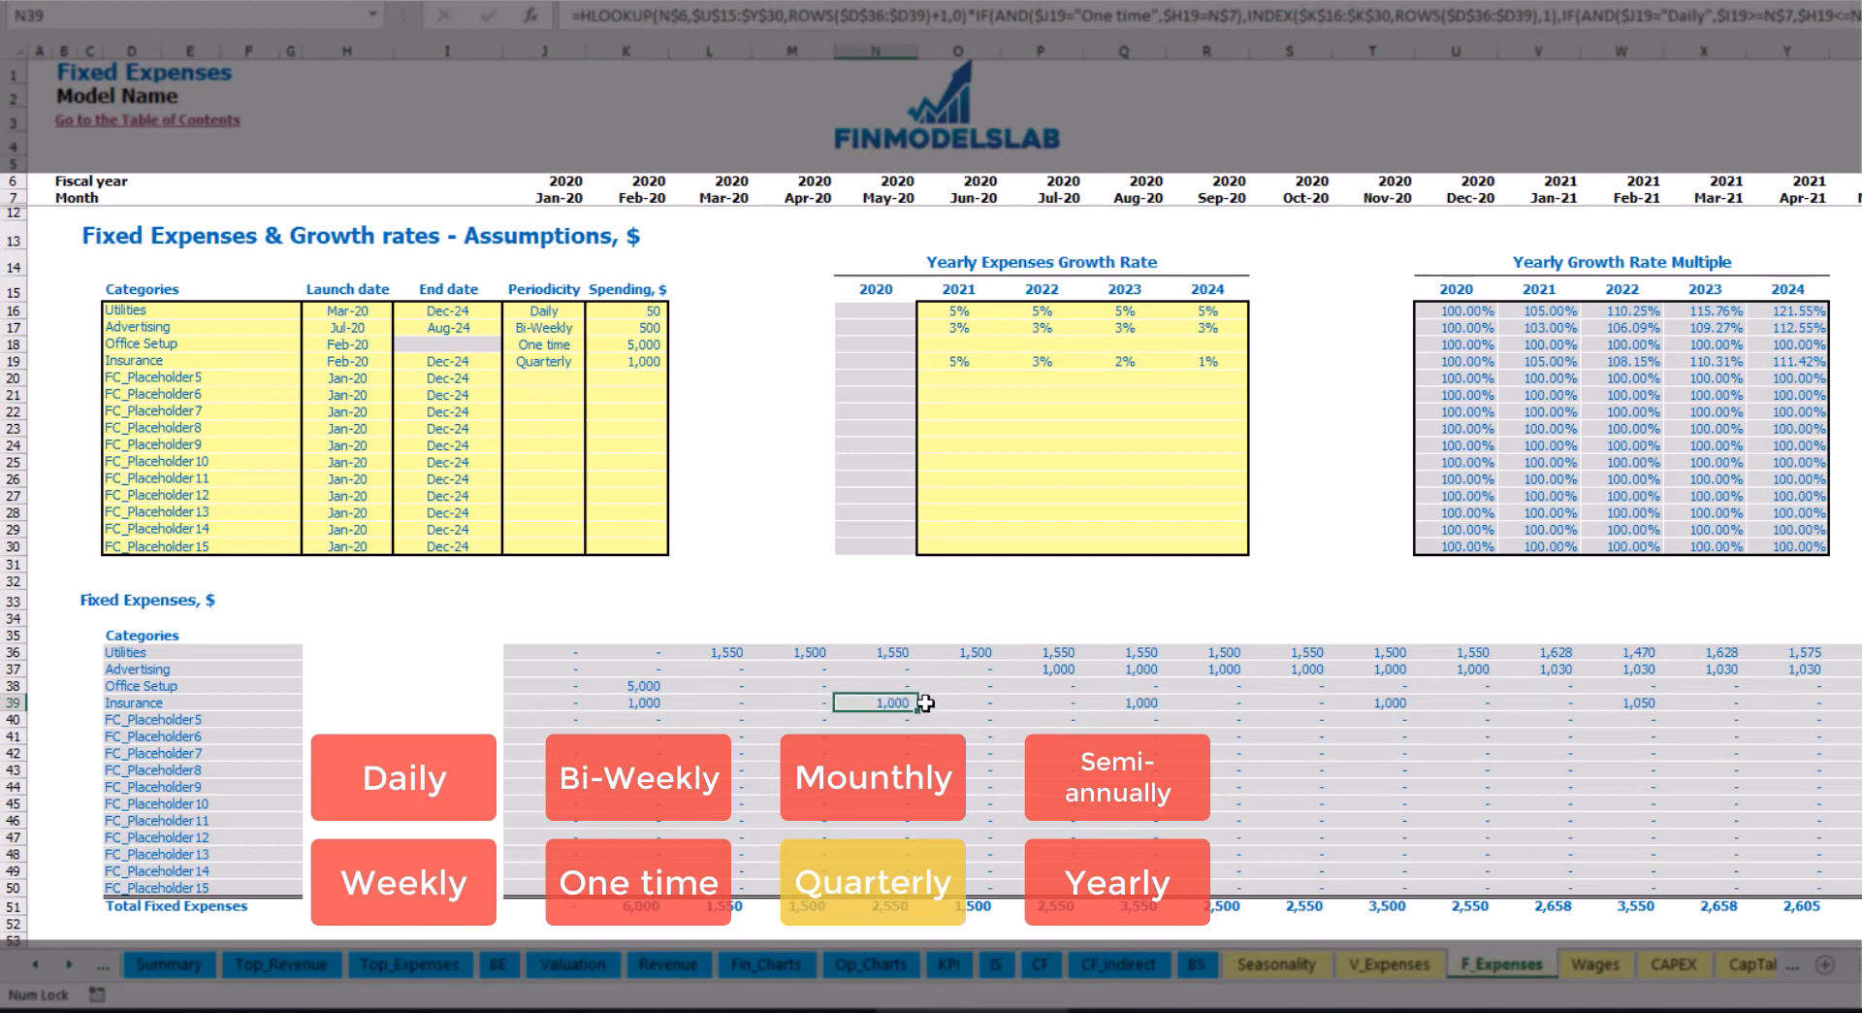
Change the Insurance periodicity to Semi-Annually and check its amounts from Feb-20 to Feb-21
click(570, 362)
click(593, 361)
click(572, 473)
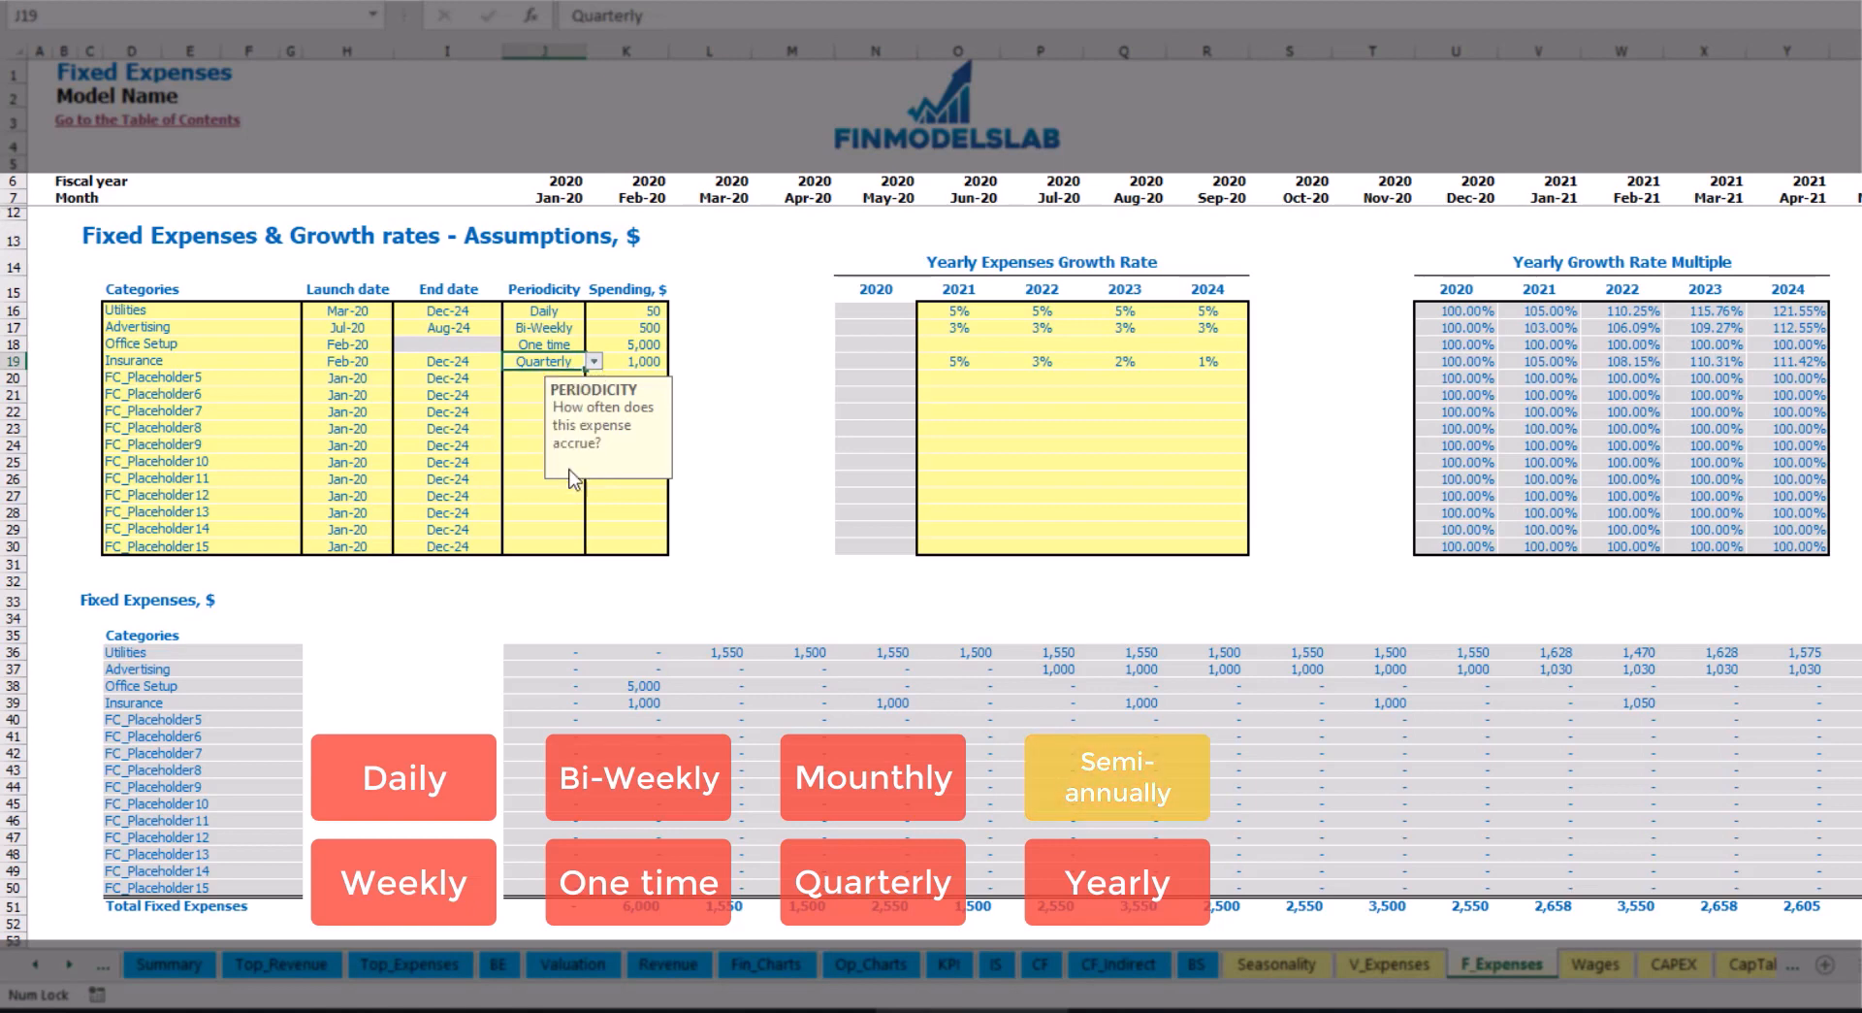
drag(640, 703, 1554, 704)
click(1621, 719)
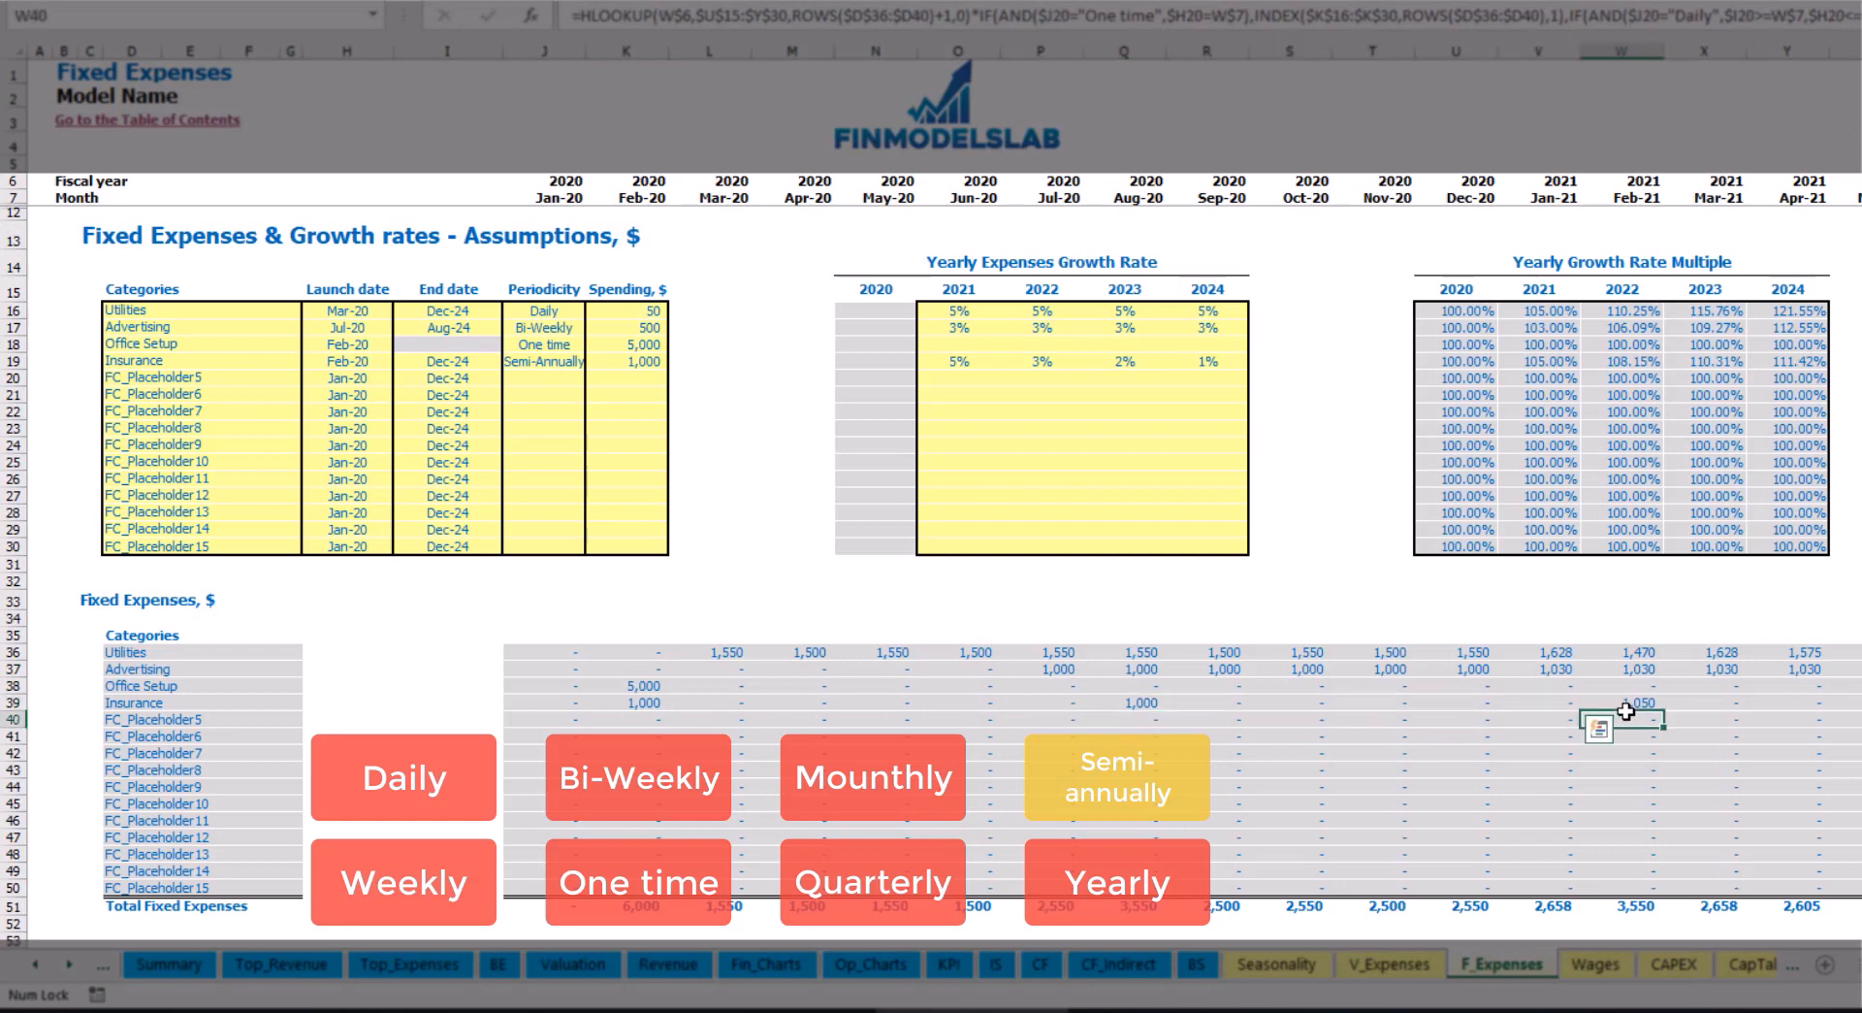
Set the Insurance periodicity to Yearly and check its amounts from Feb-20 into 2021 against its launch and end dates
click(560, 361)
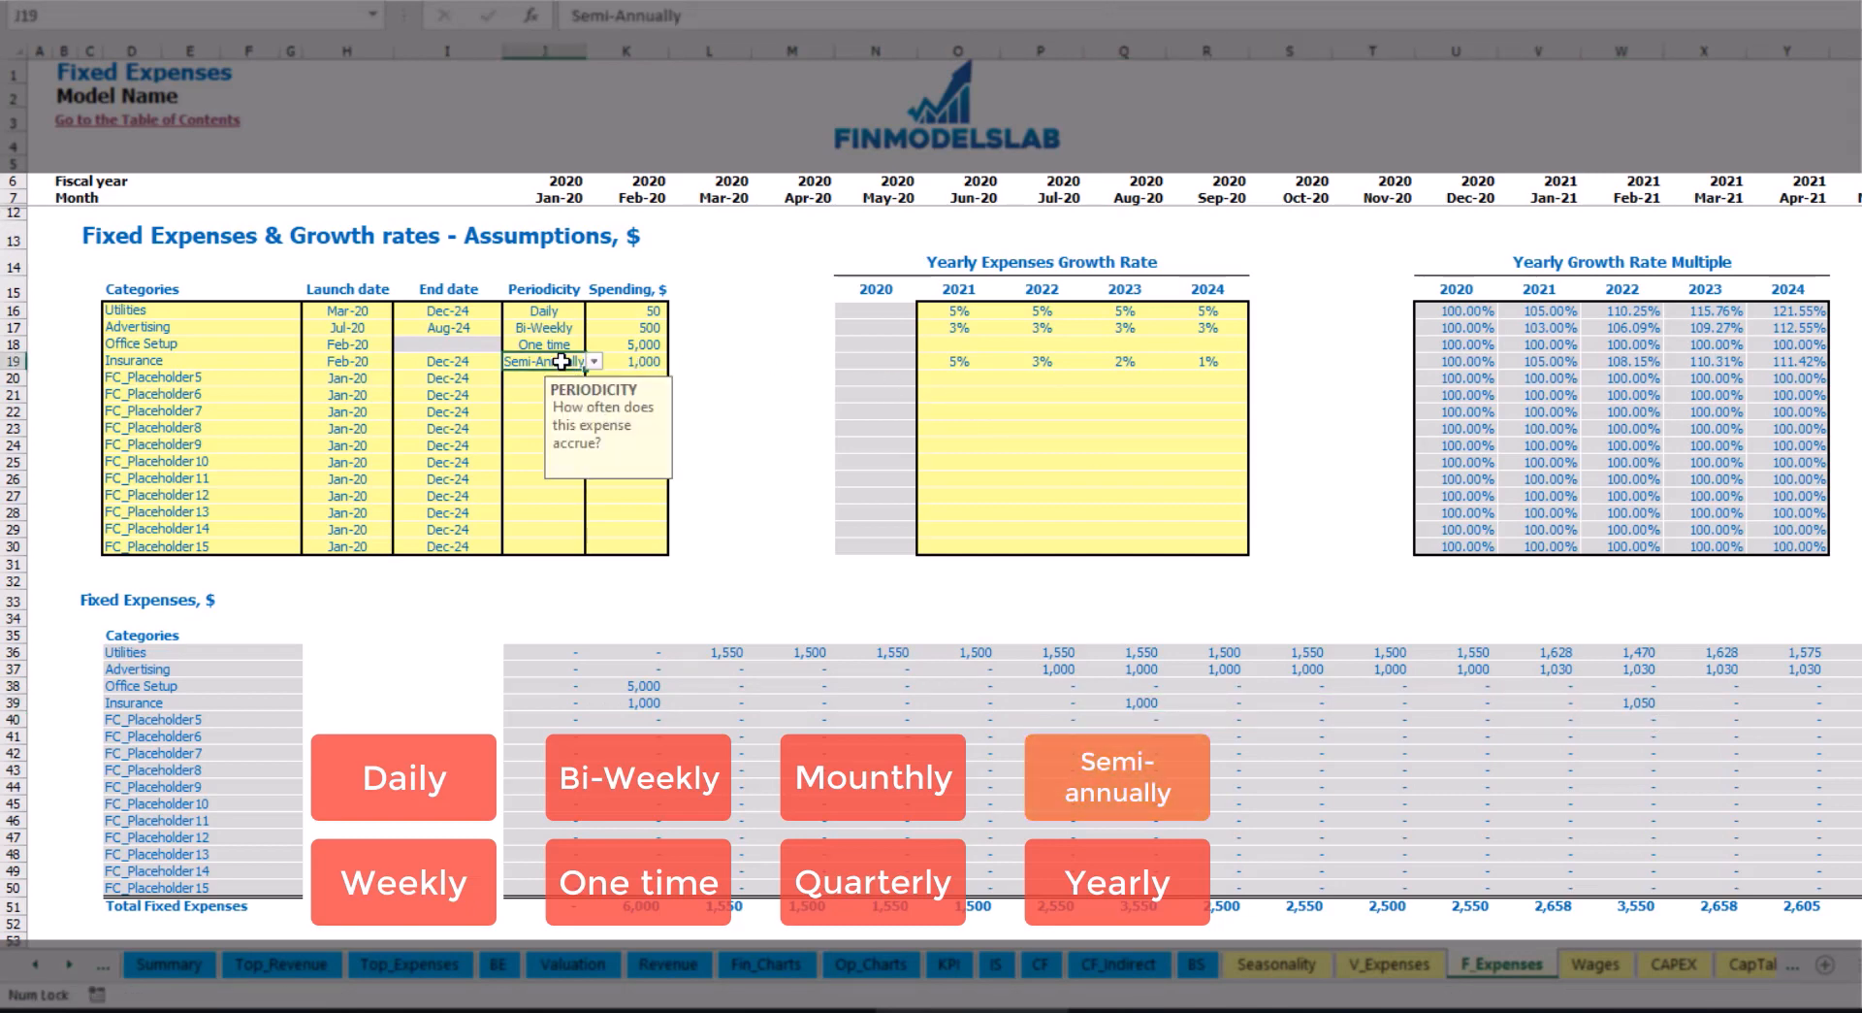
click(593, 361)
click(534, 487)
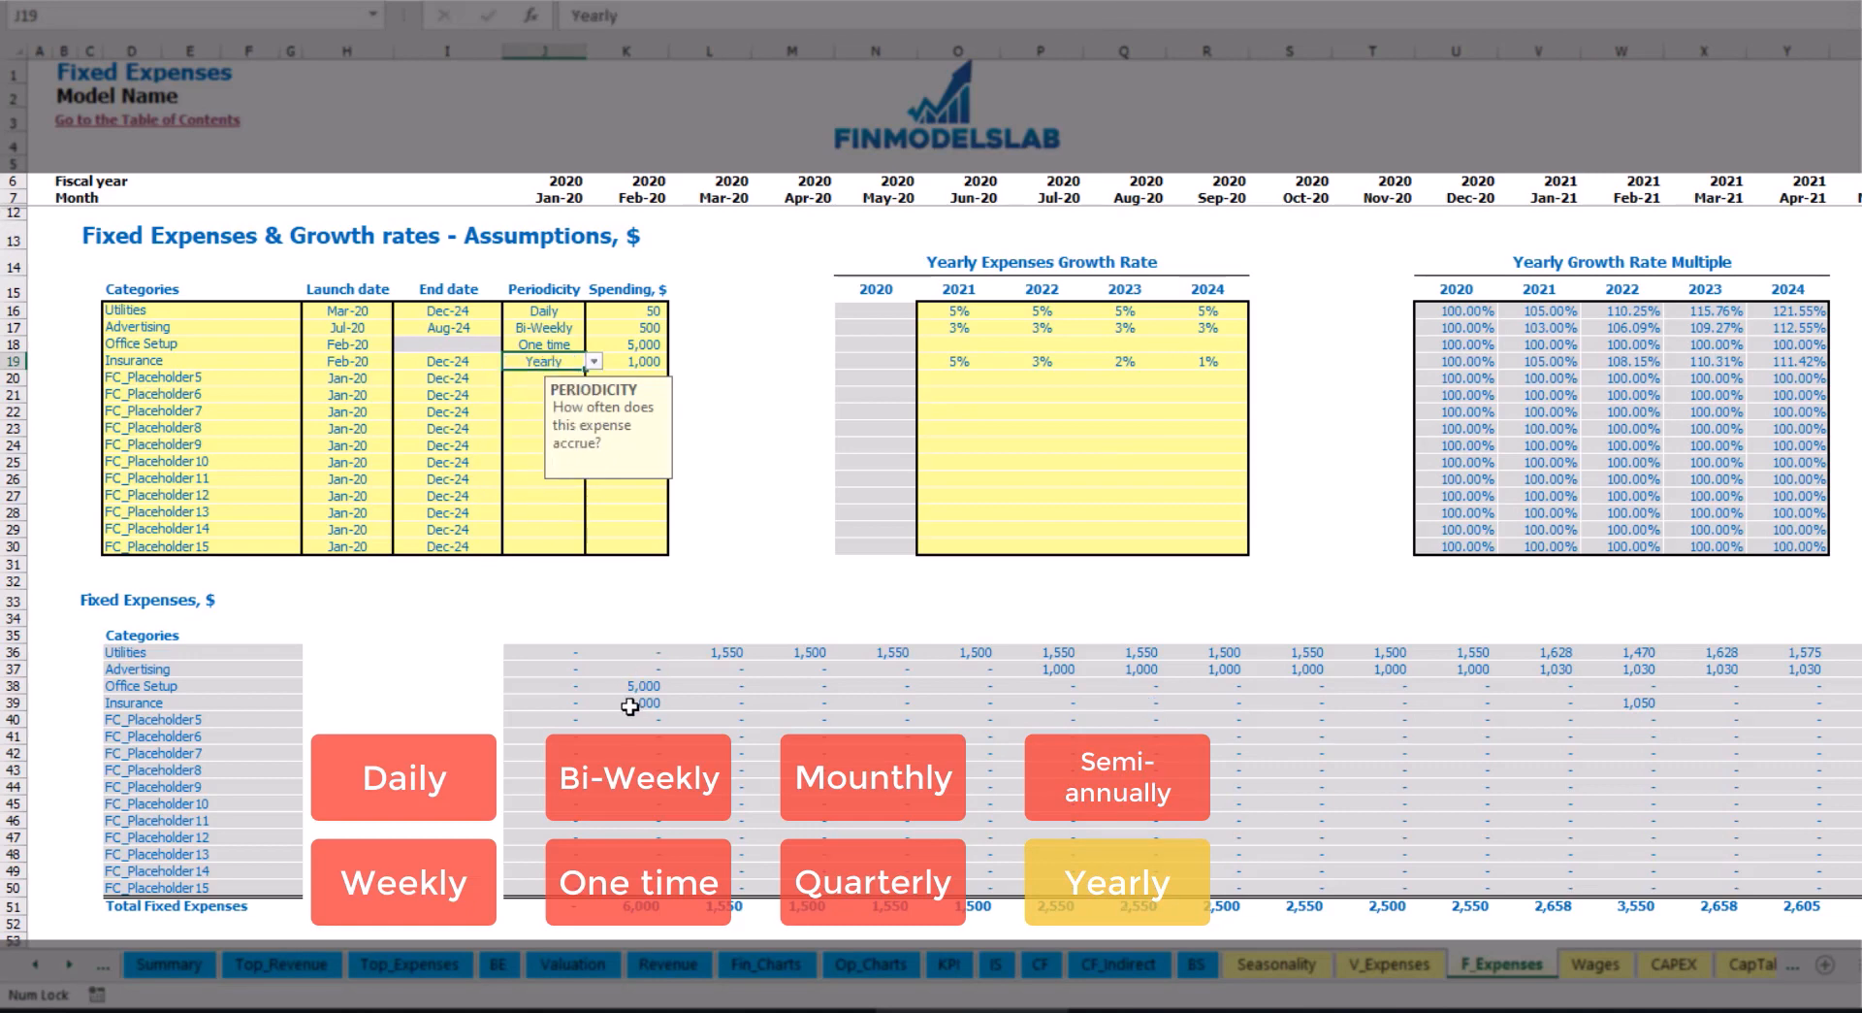
drag(630, 706, 1855, 718)
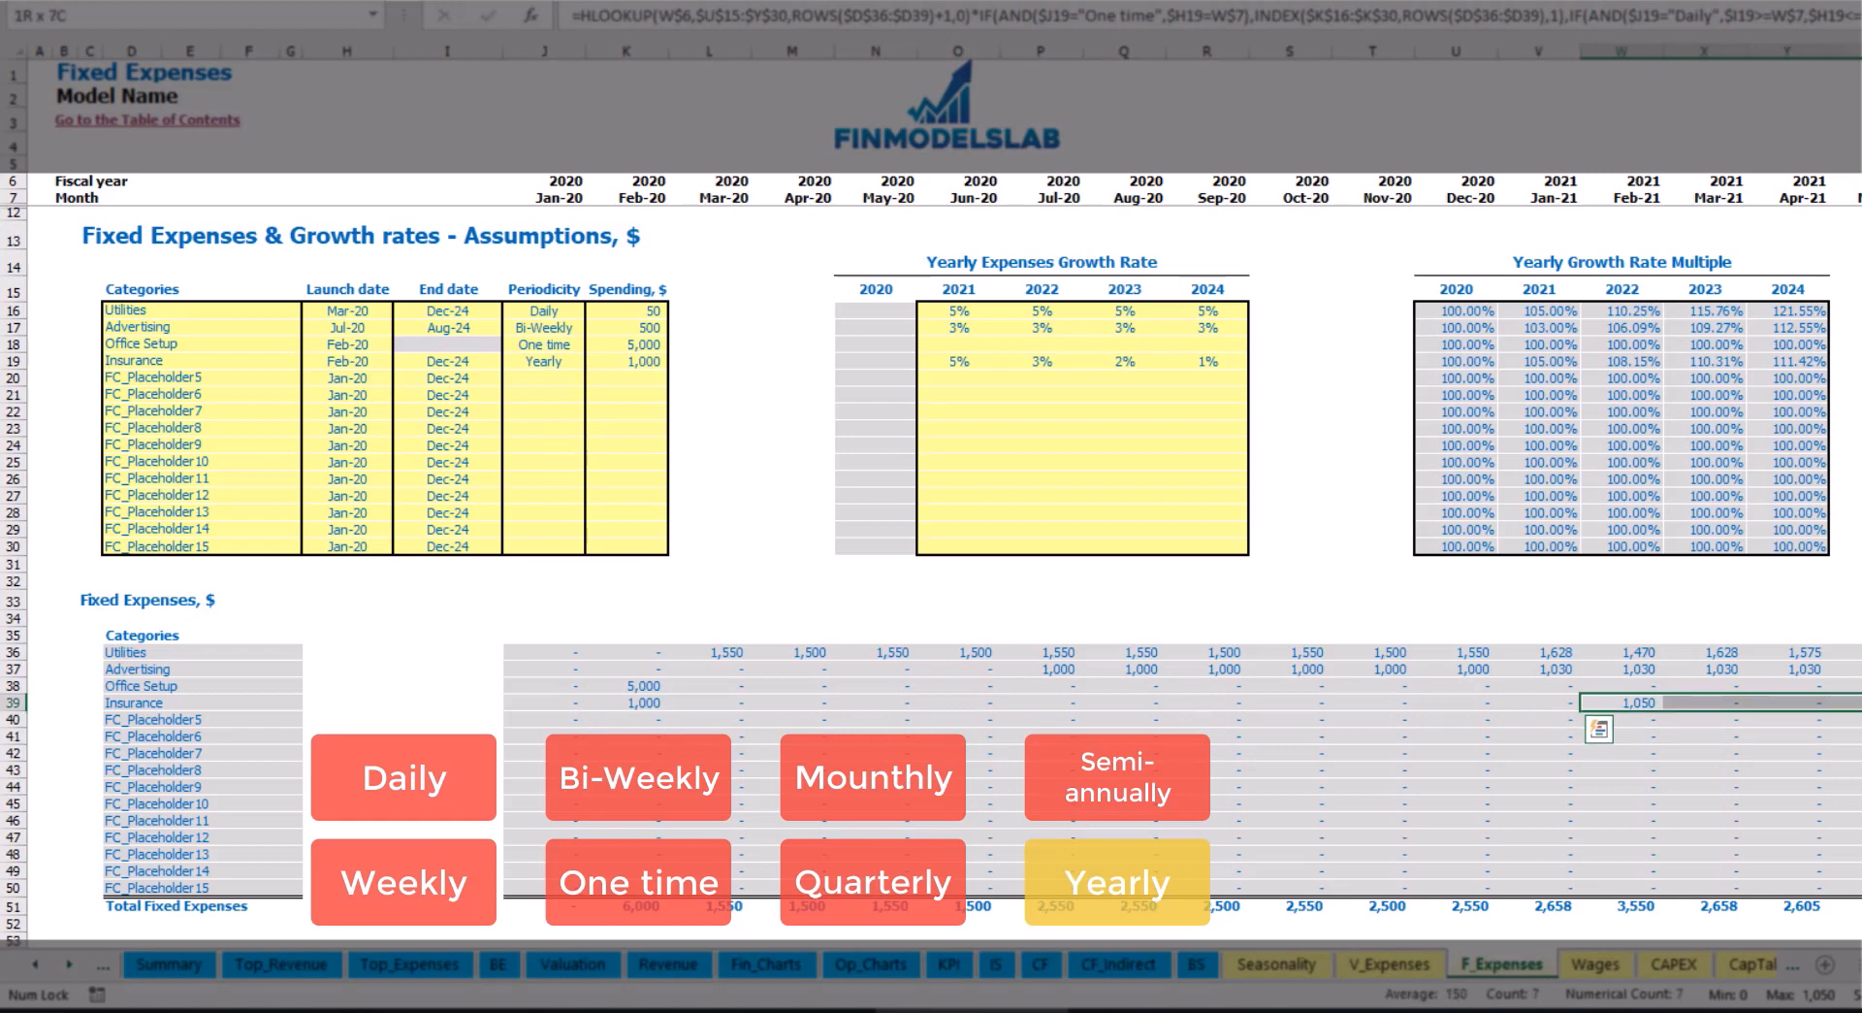
click(375, 379)
click(448, 361)
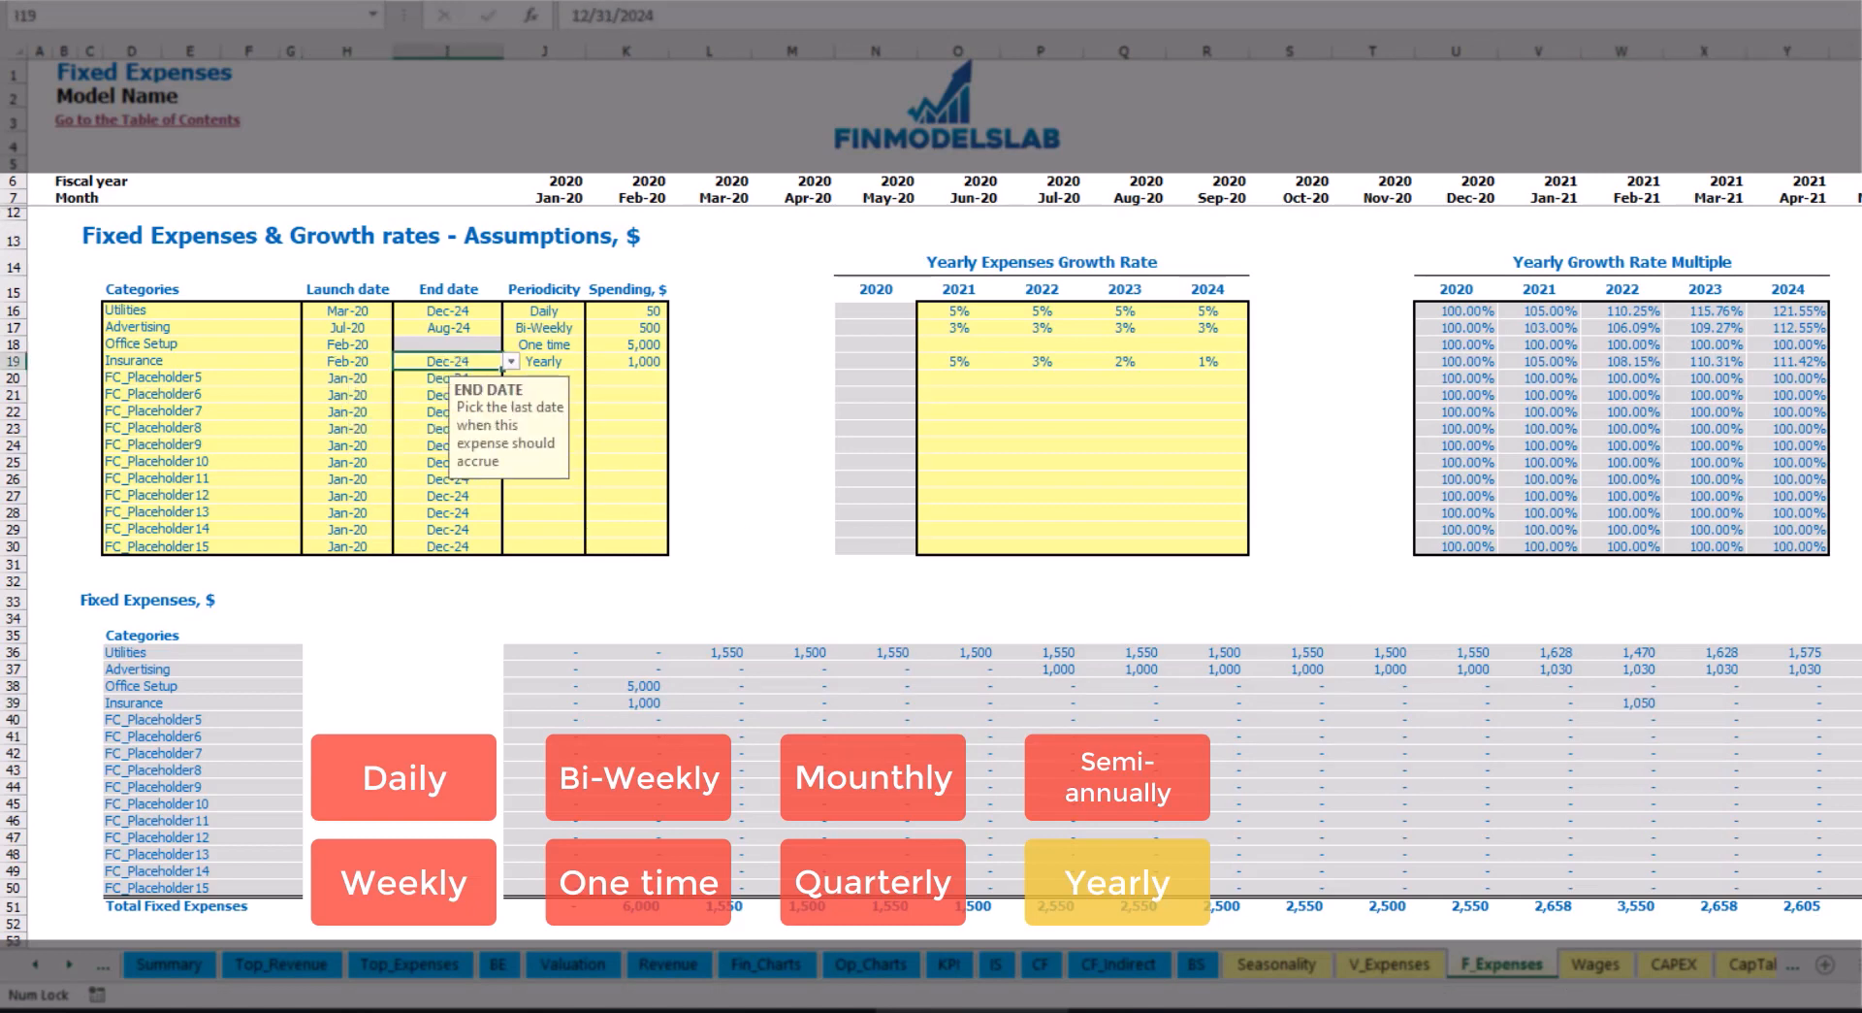
click(1304, 546)
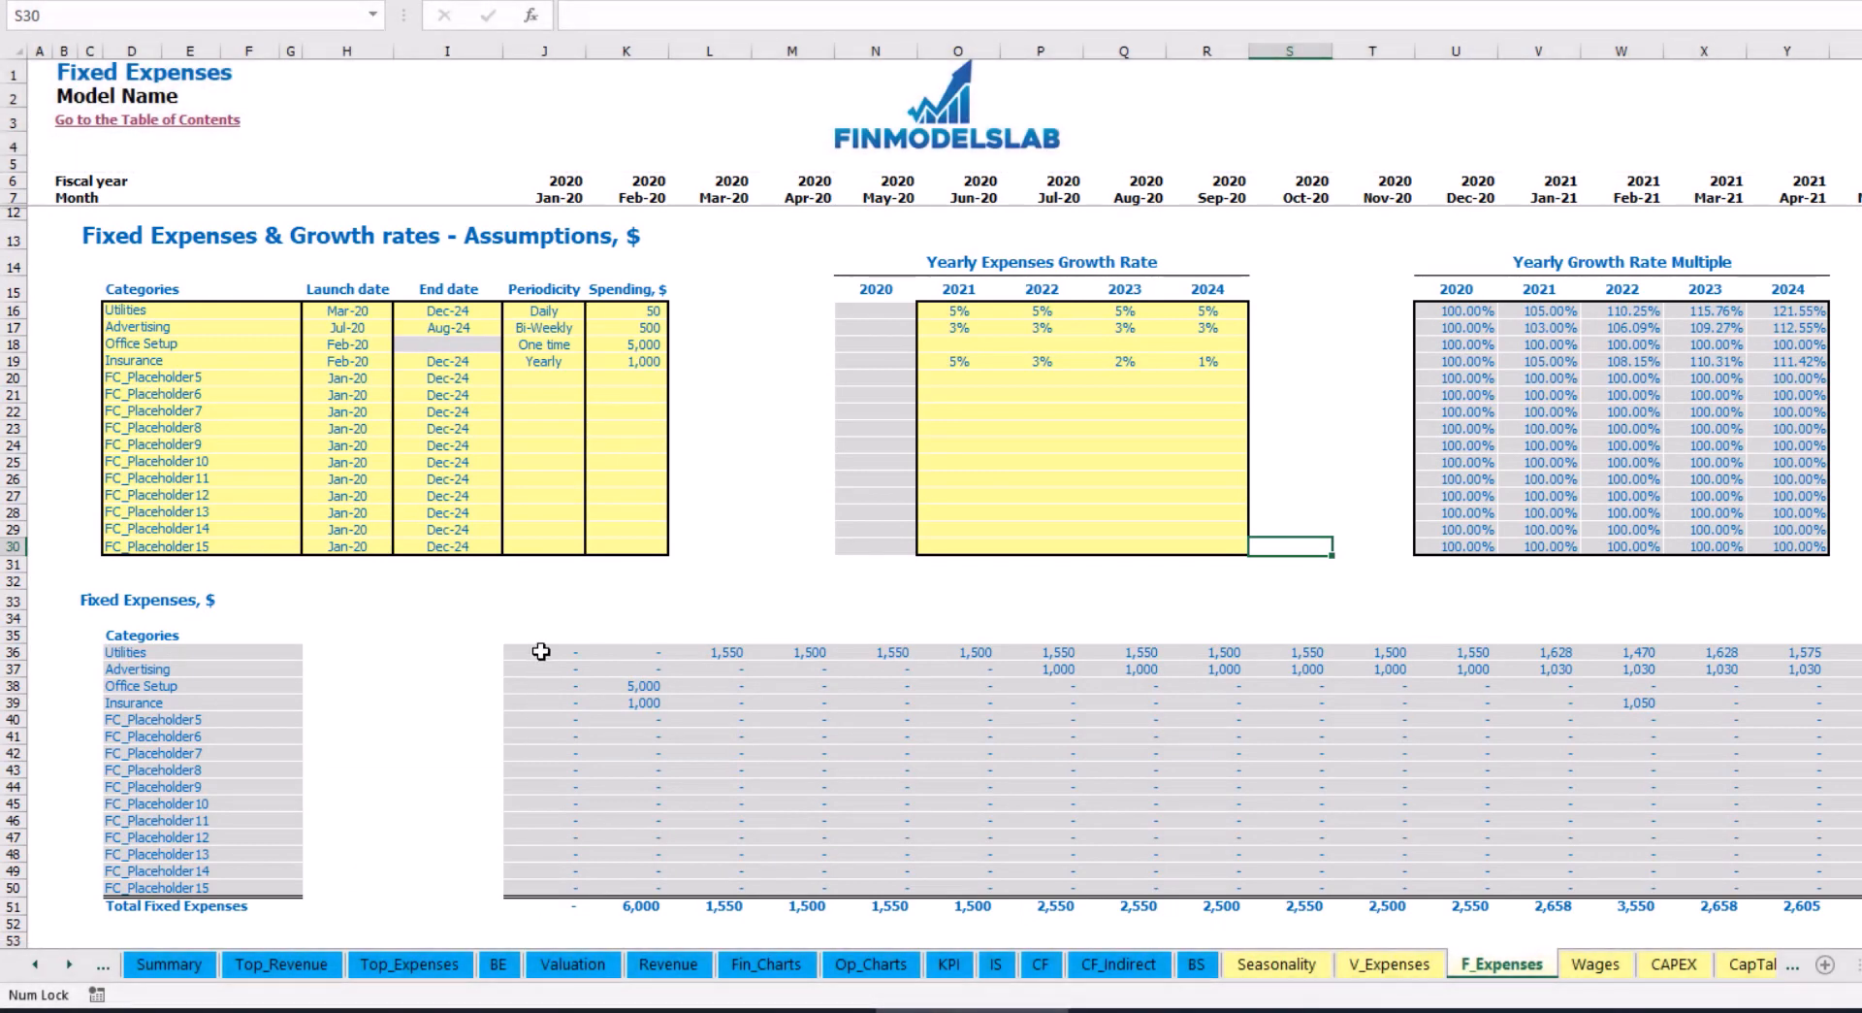
Review the monthly Fixed Expenses table, then expand Total Fixed Expenses in the Income Statement and examine its category rows
drag(540, 651, 1708, 884)
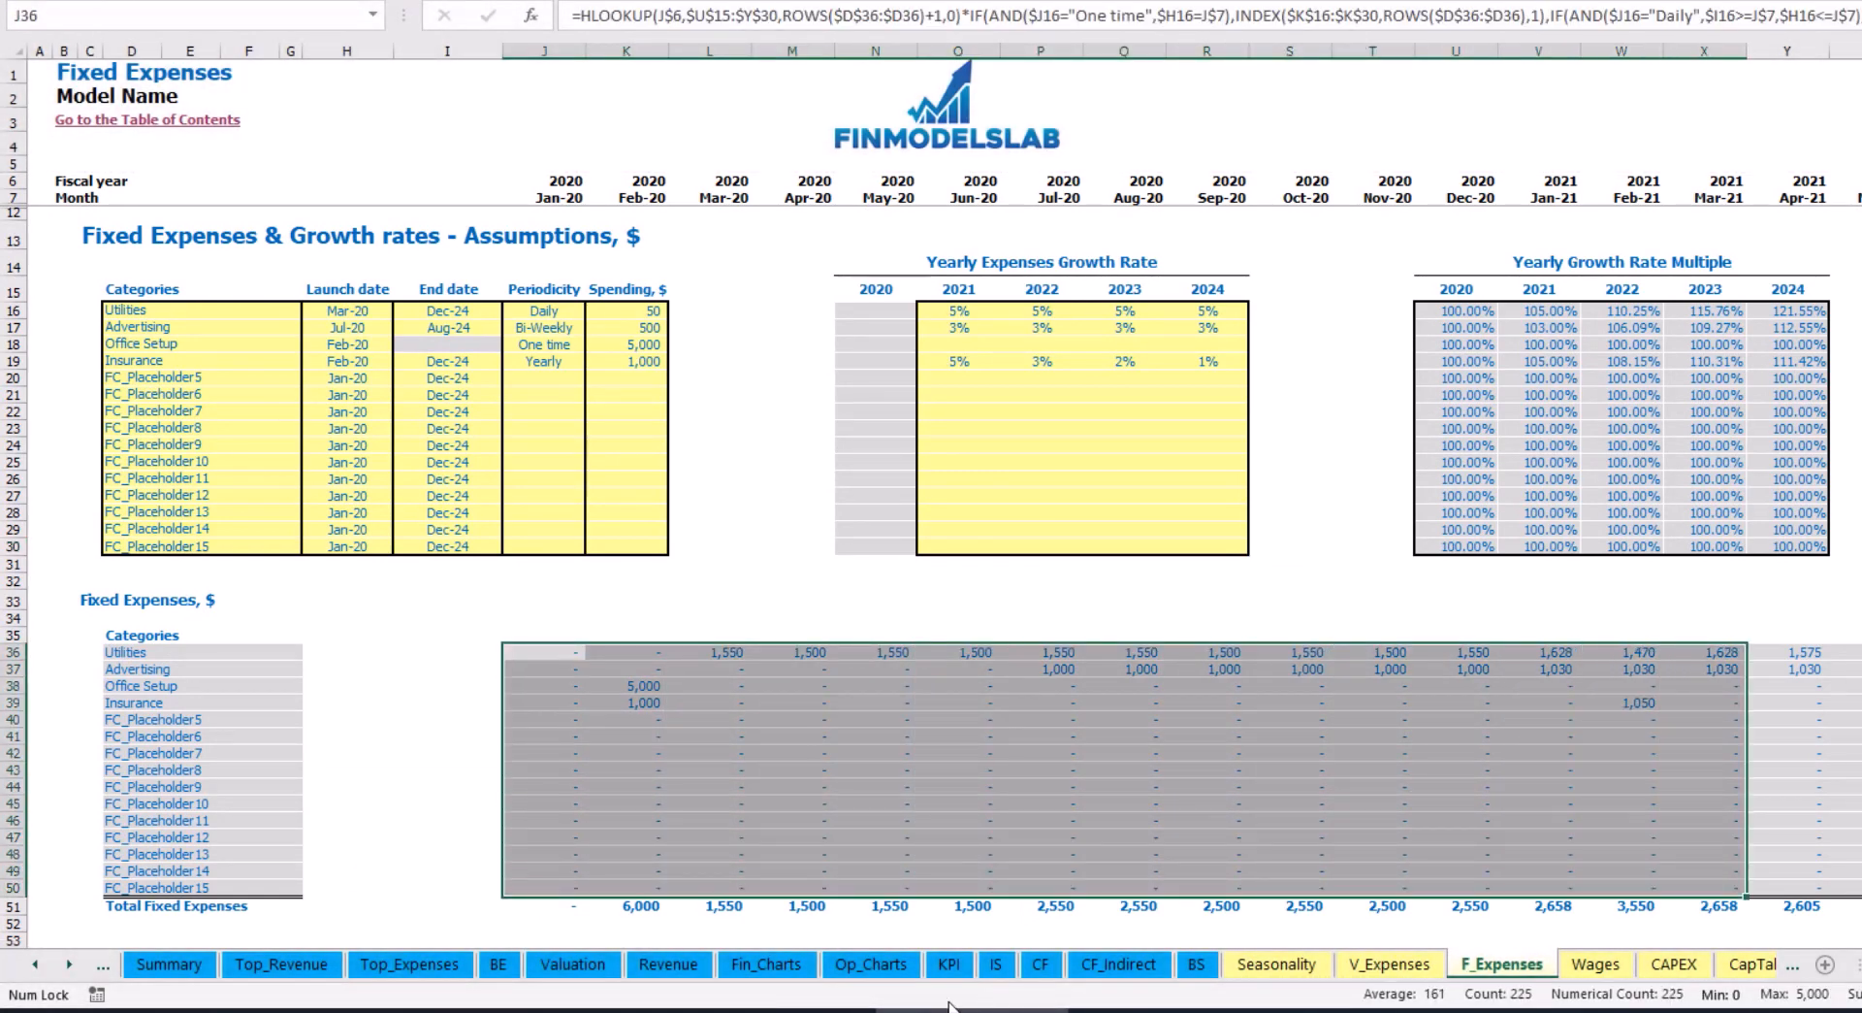
click(994, 964)
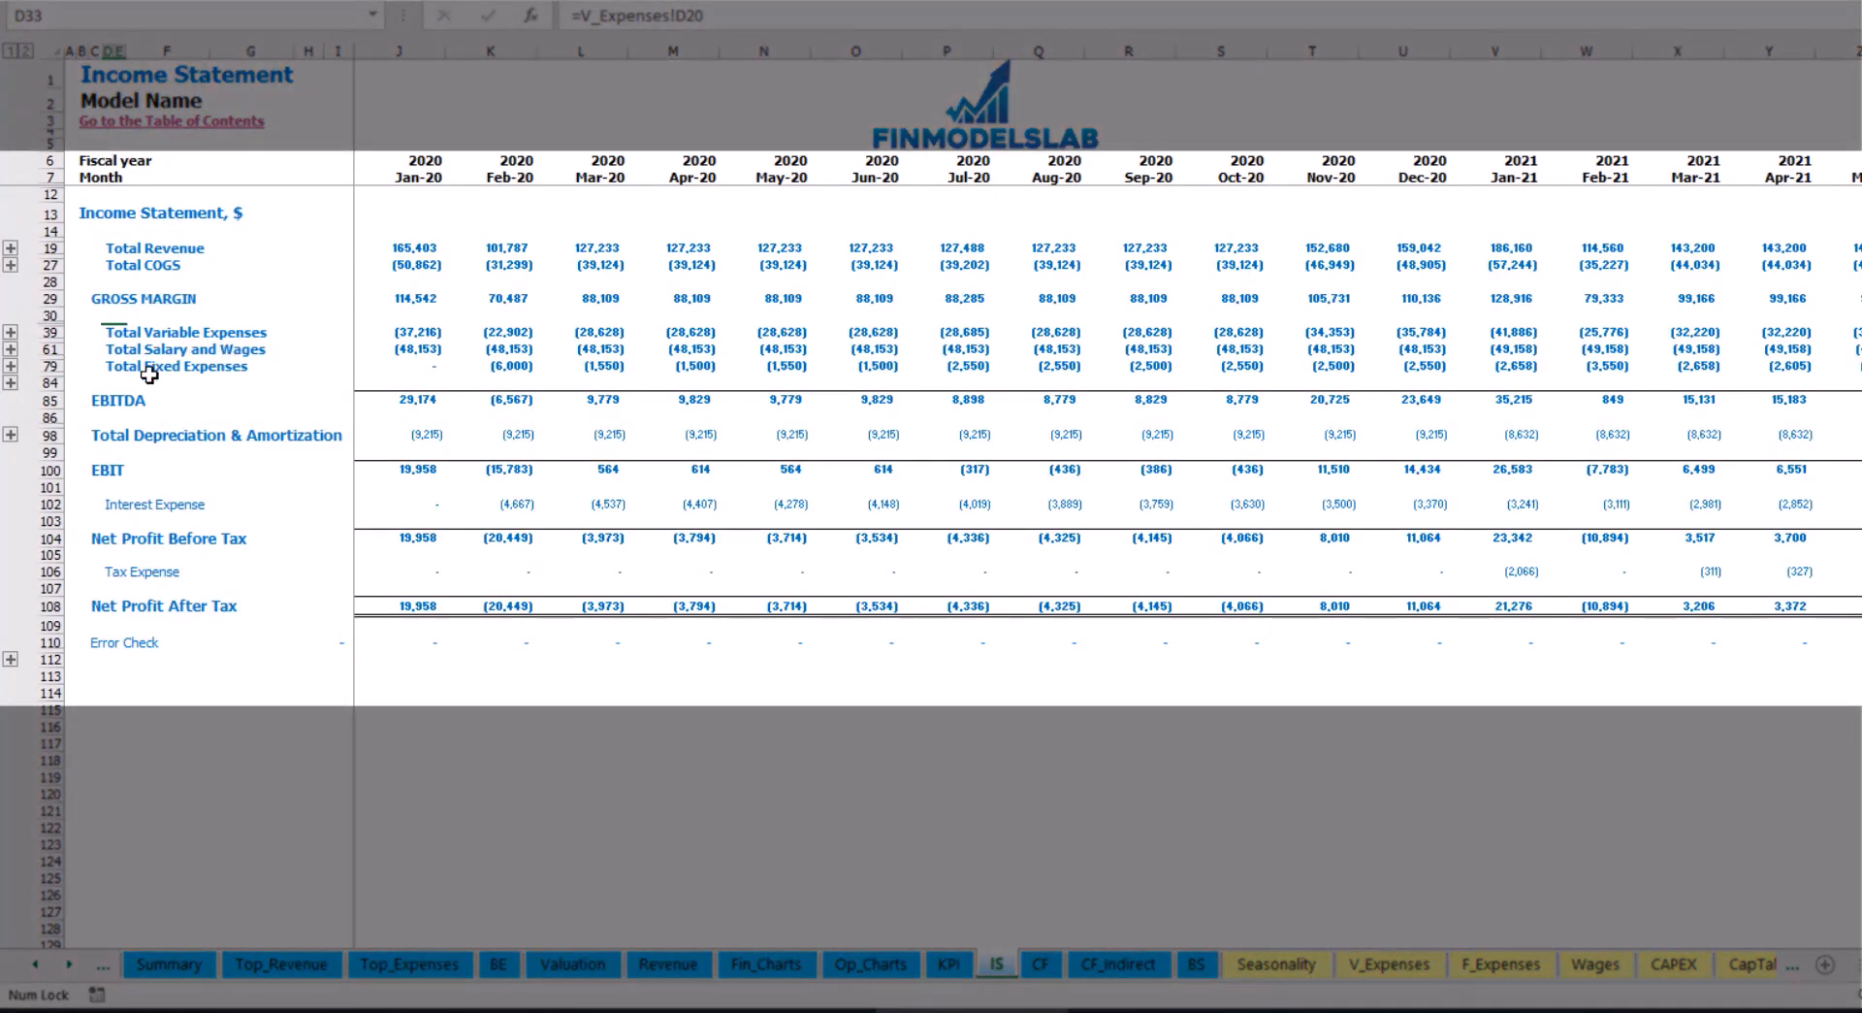
click(105, 366)
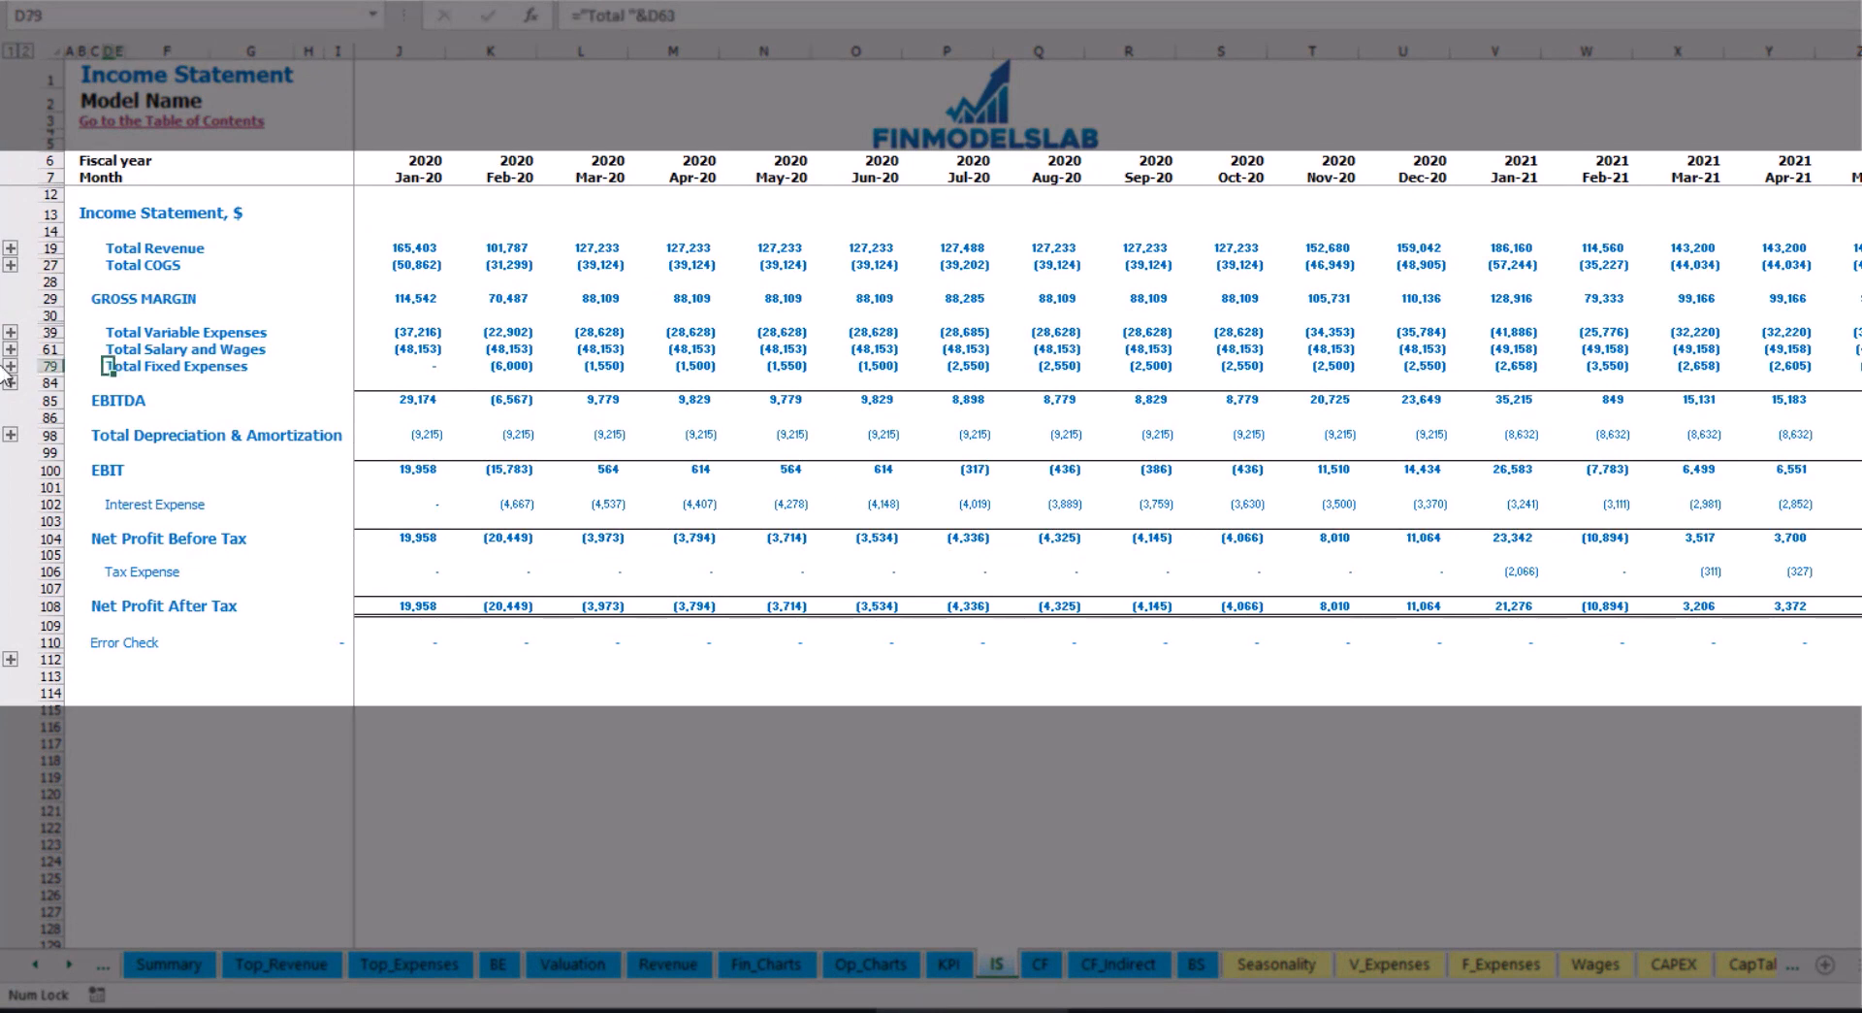
click(11, 366)
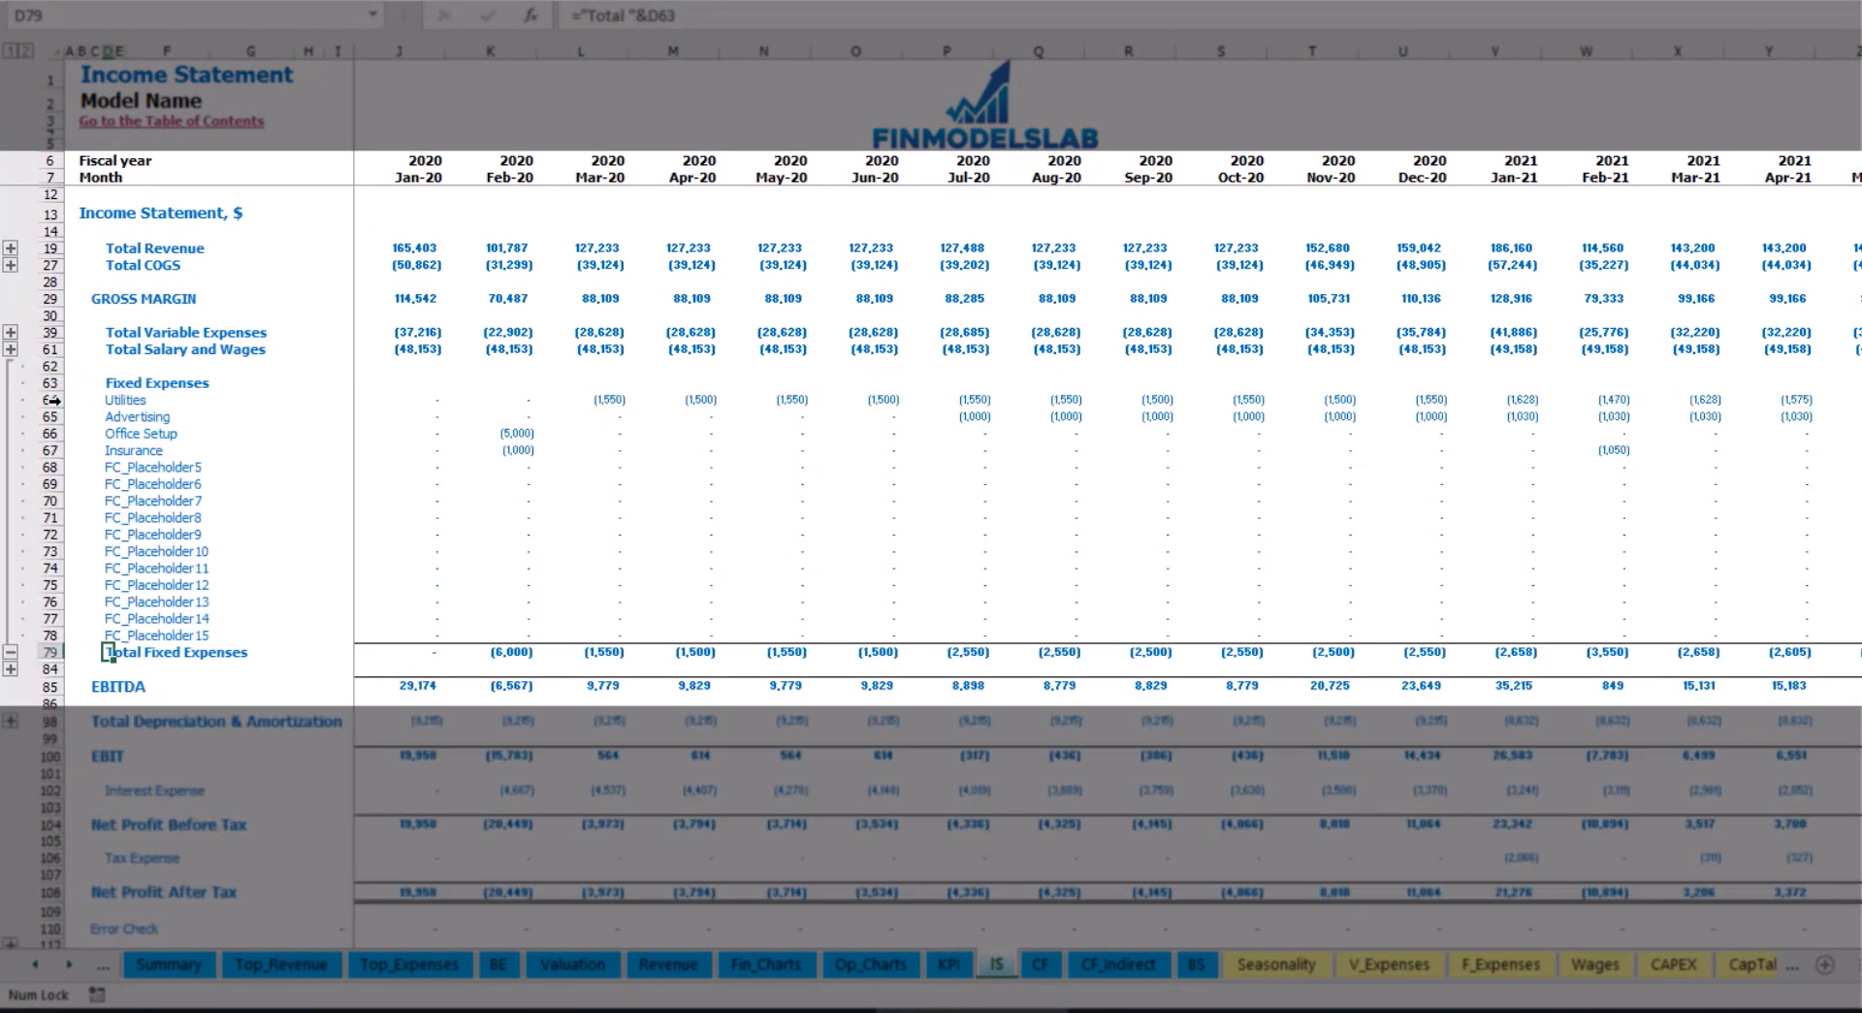
drag(53, 400, 53, 450)
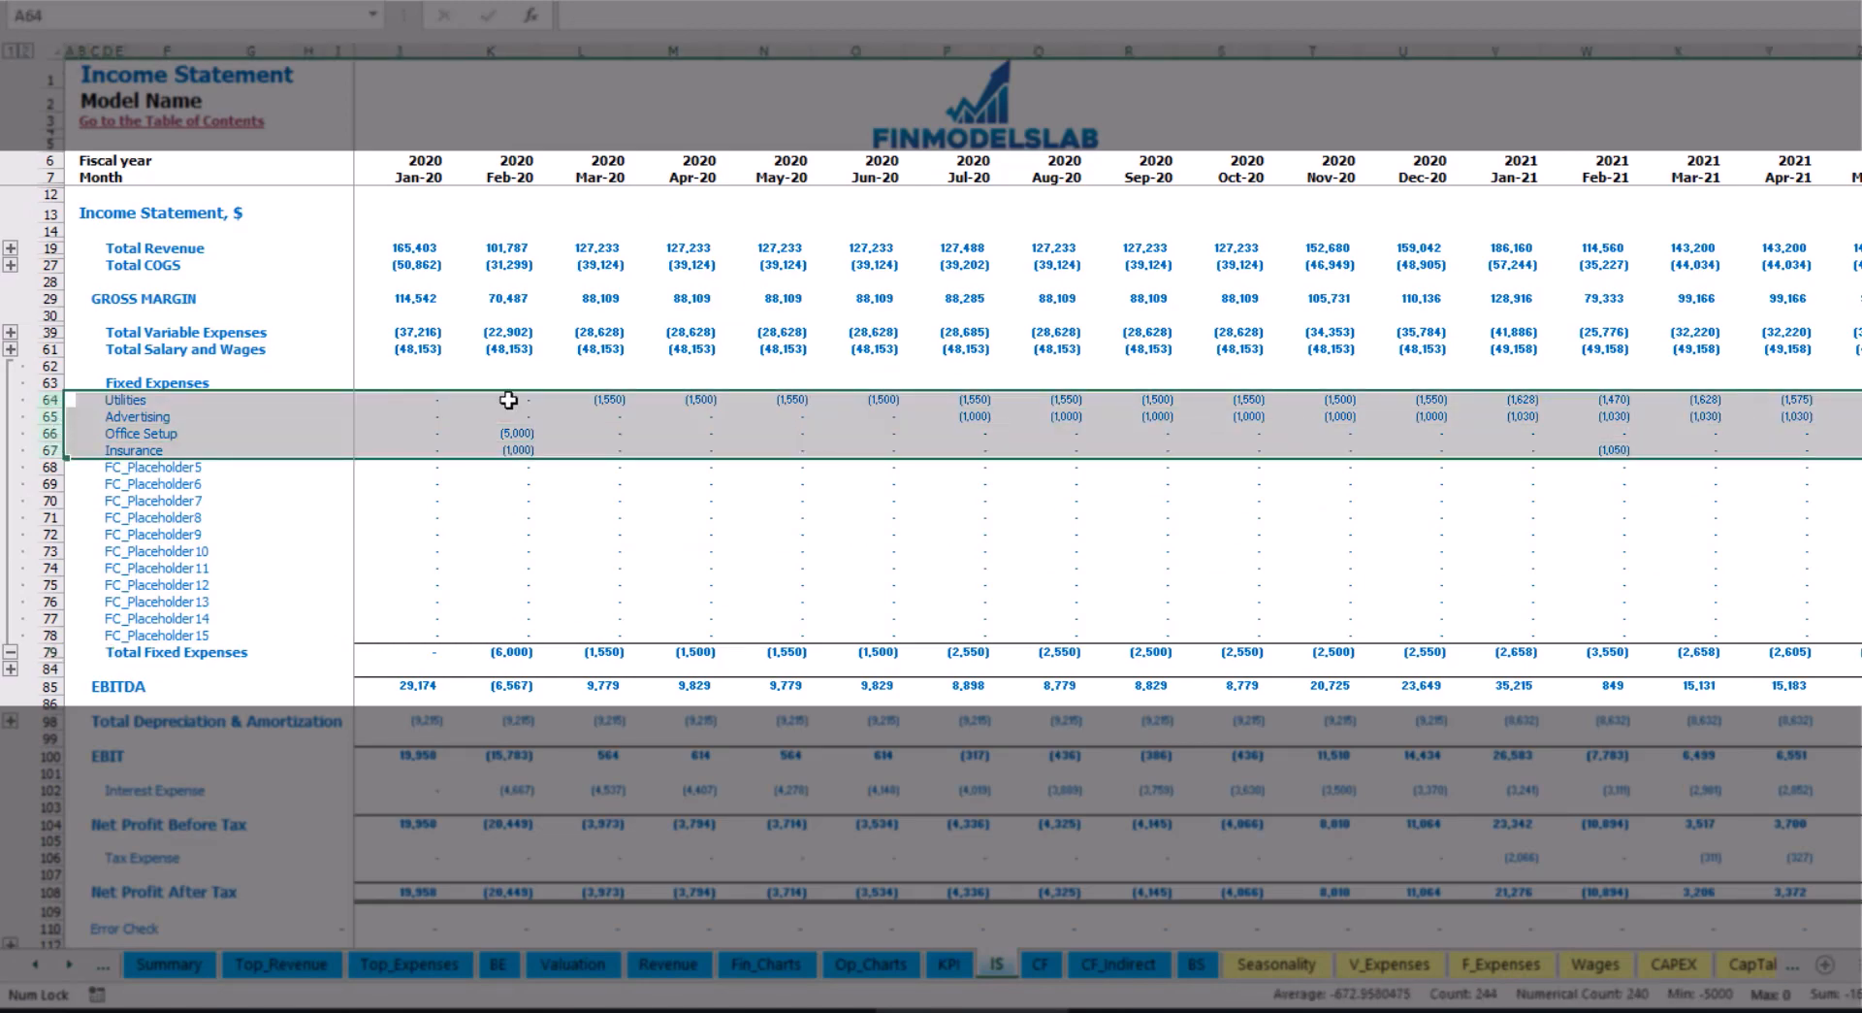
drag(114, 397, 124, 636)
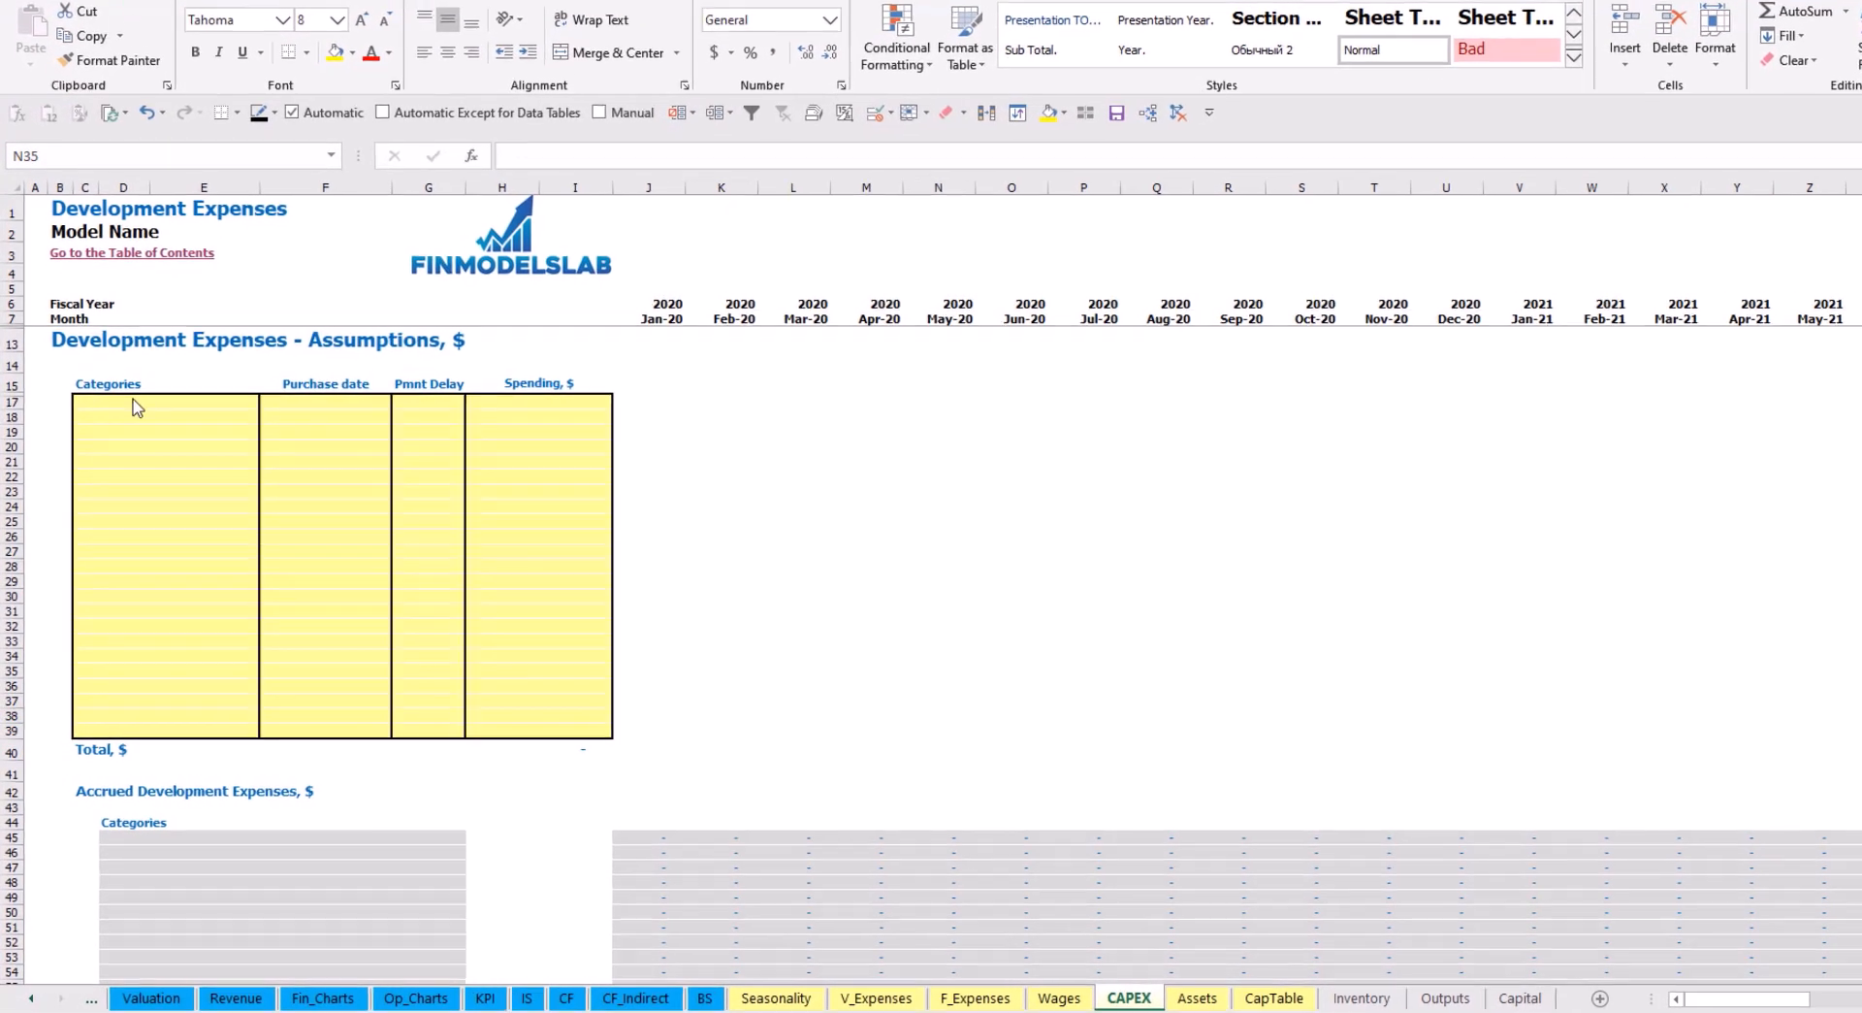
Enter Kitchen and Other dev exp as the first two categories in the Development Expenses assumptions
click(143, 401)
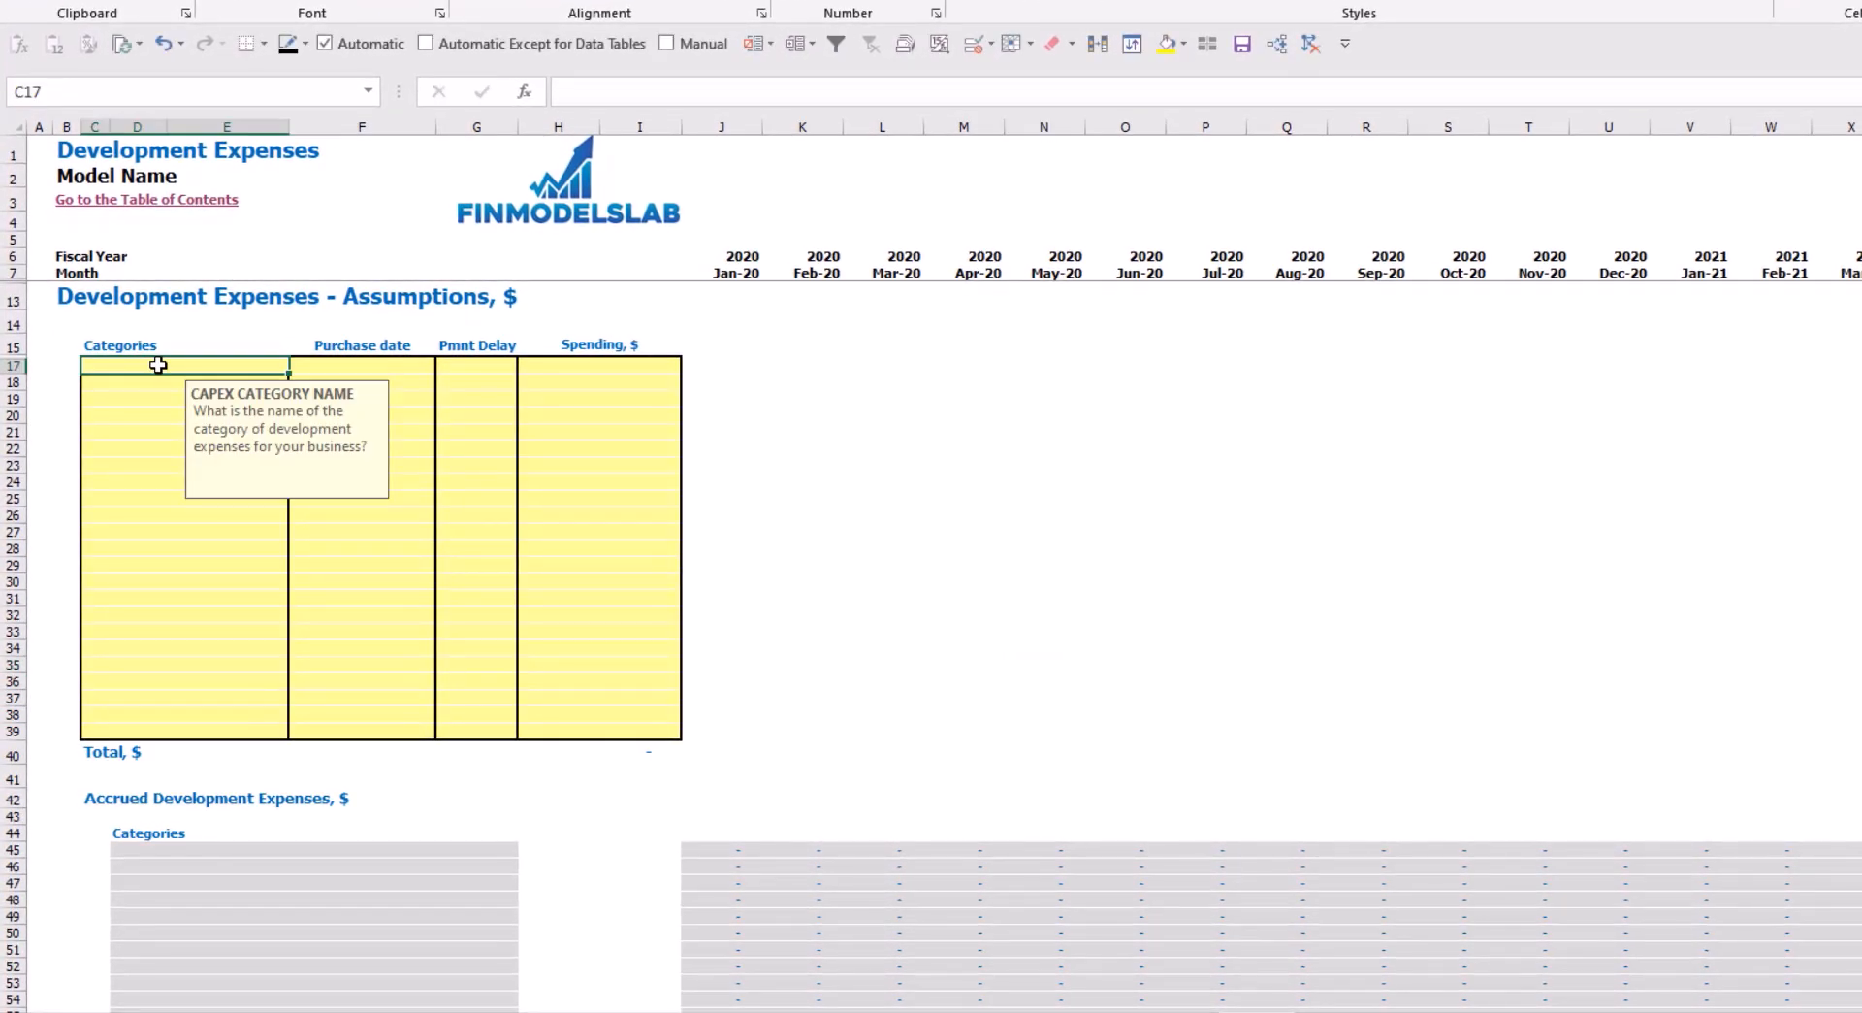
text(Kitchen)
key(Return)
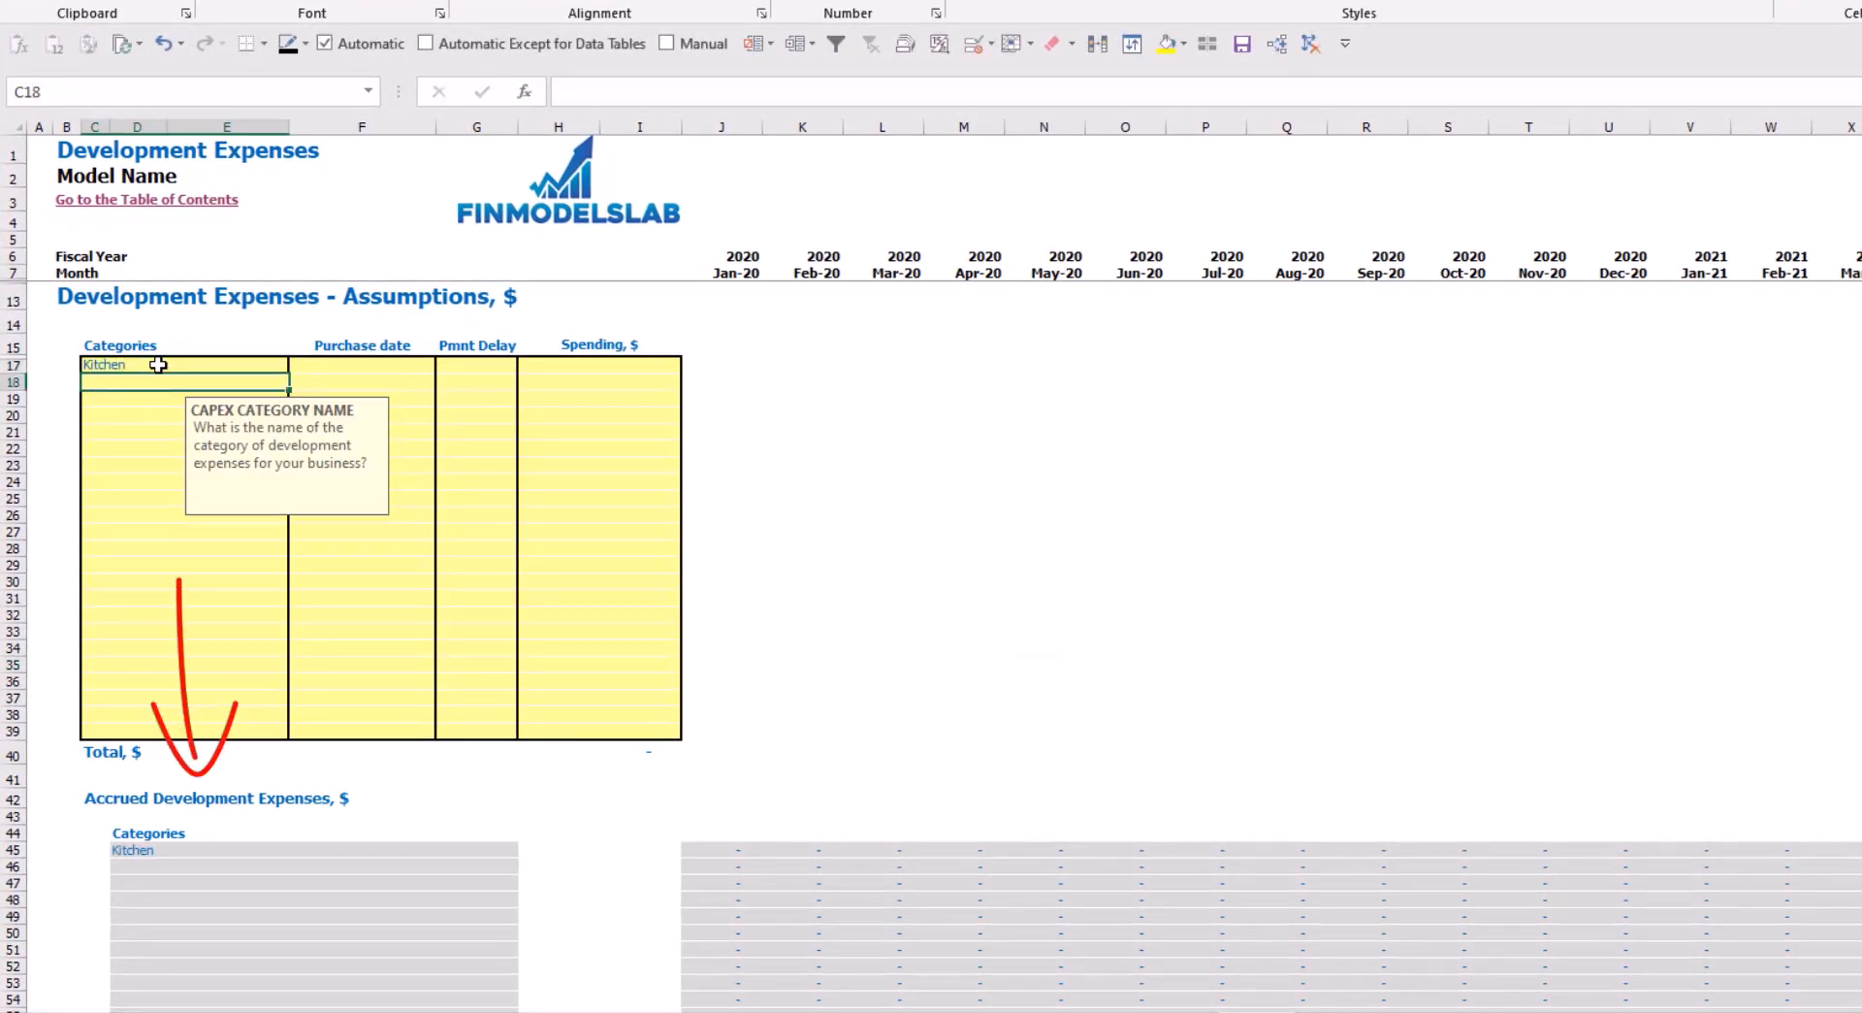
text(Other dev exp)
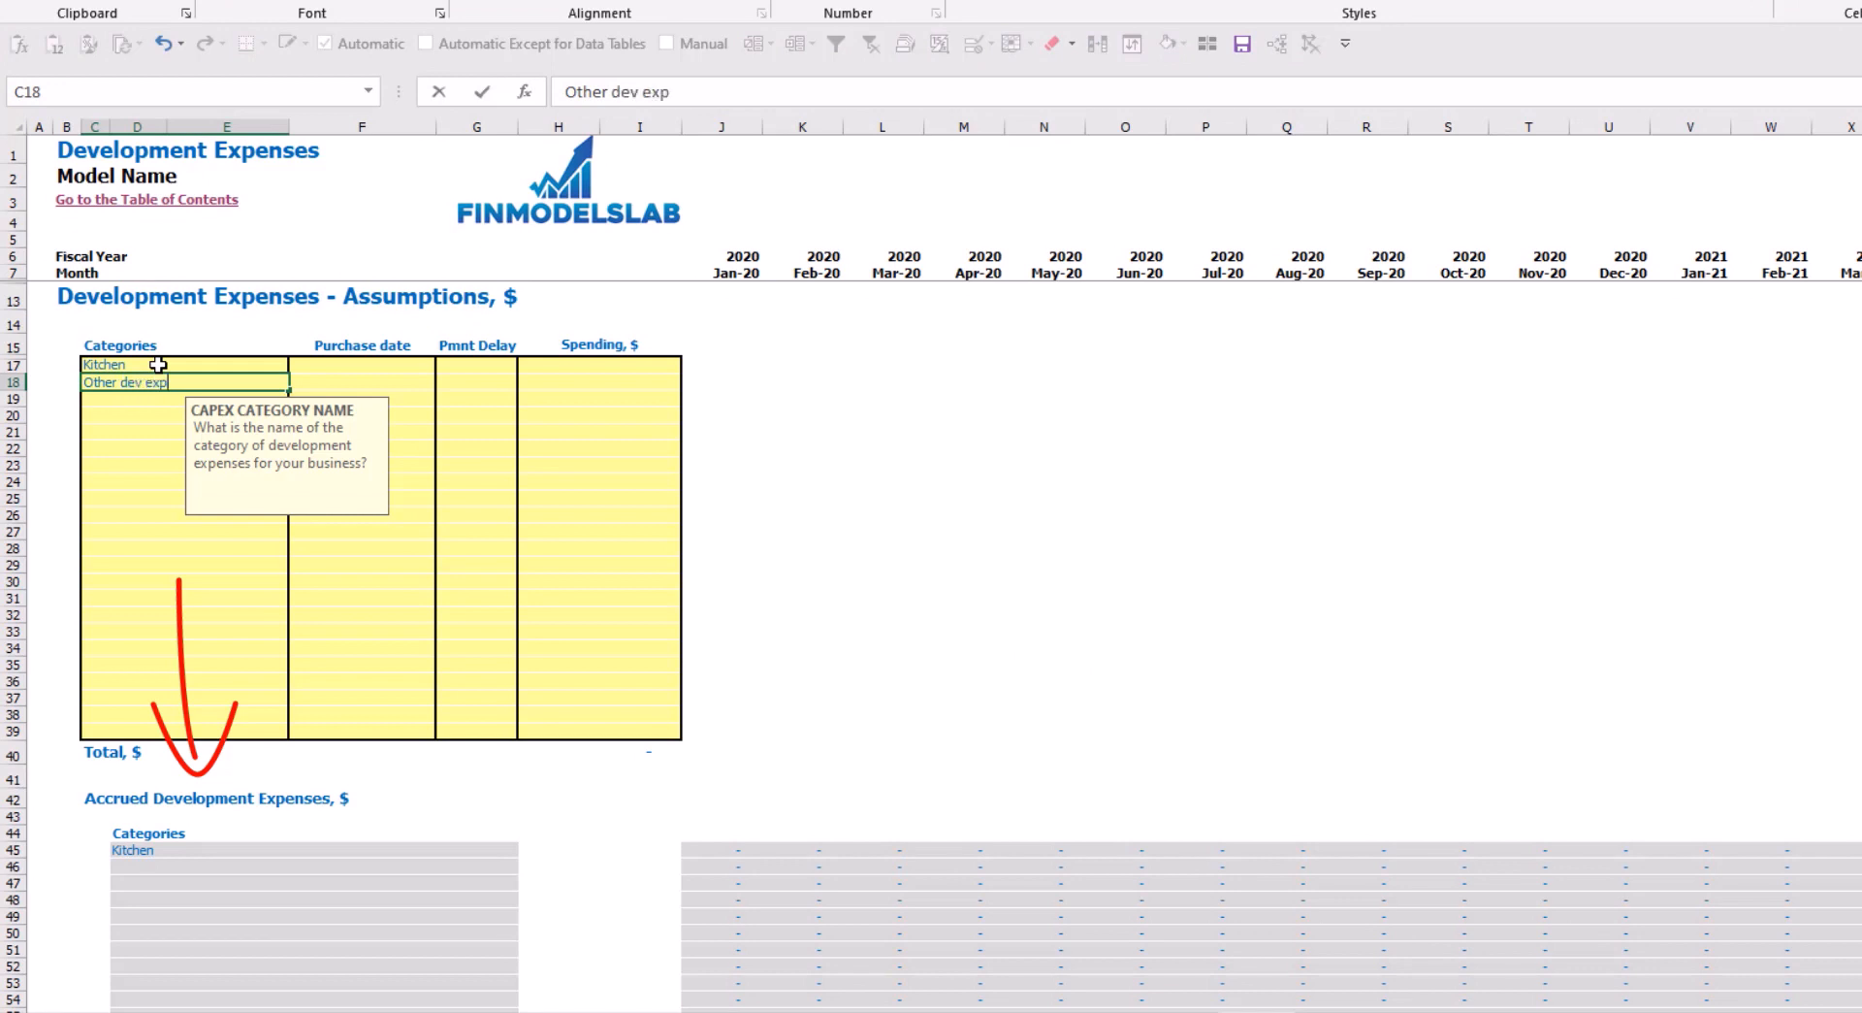
key(Return)
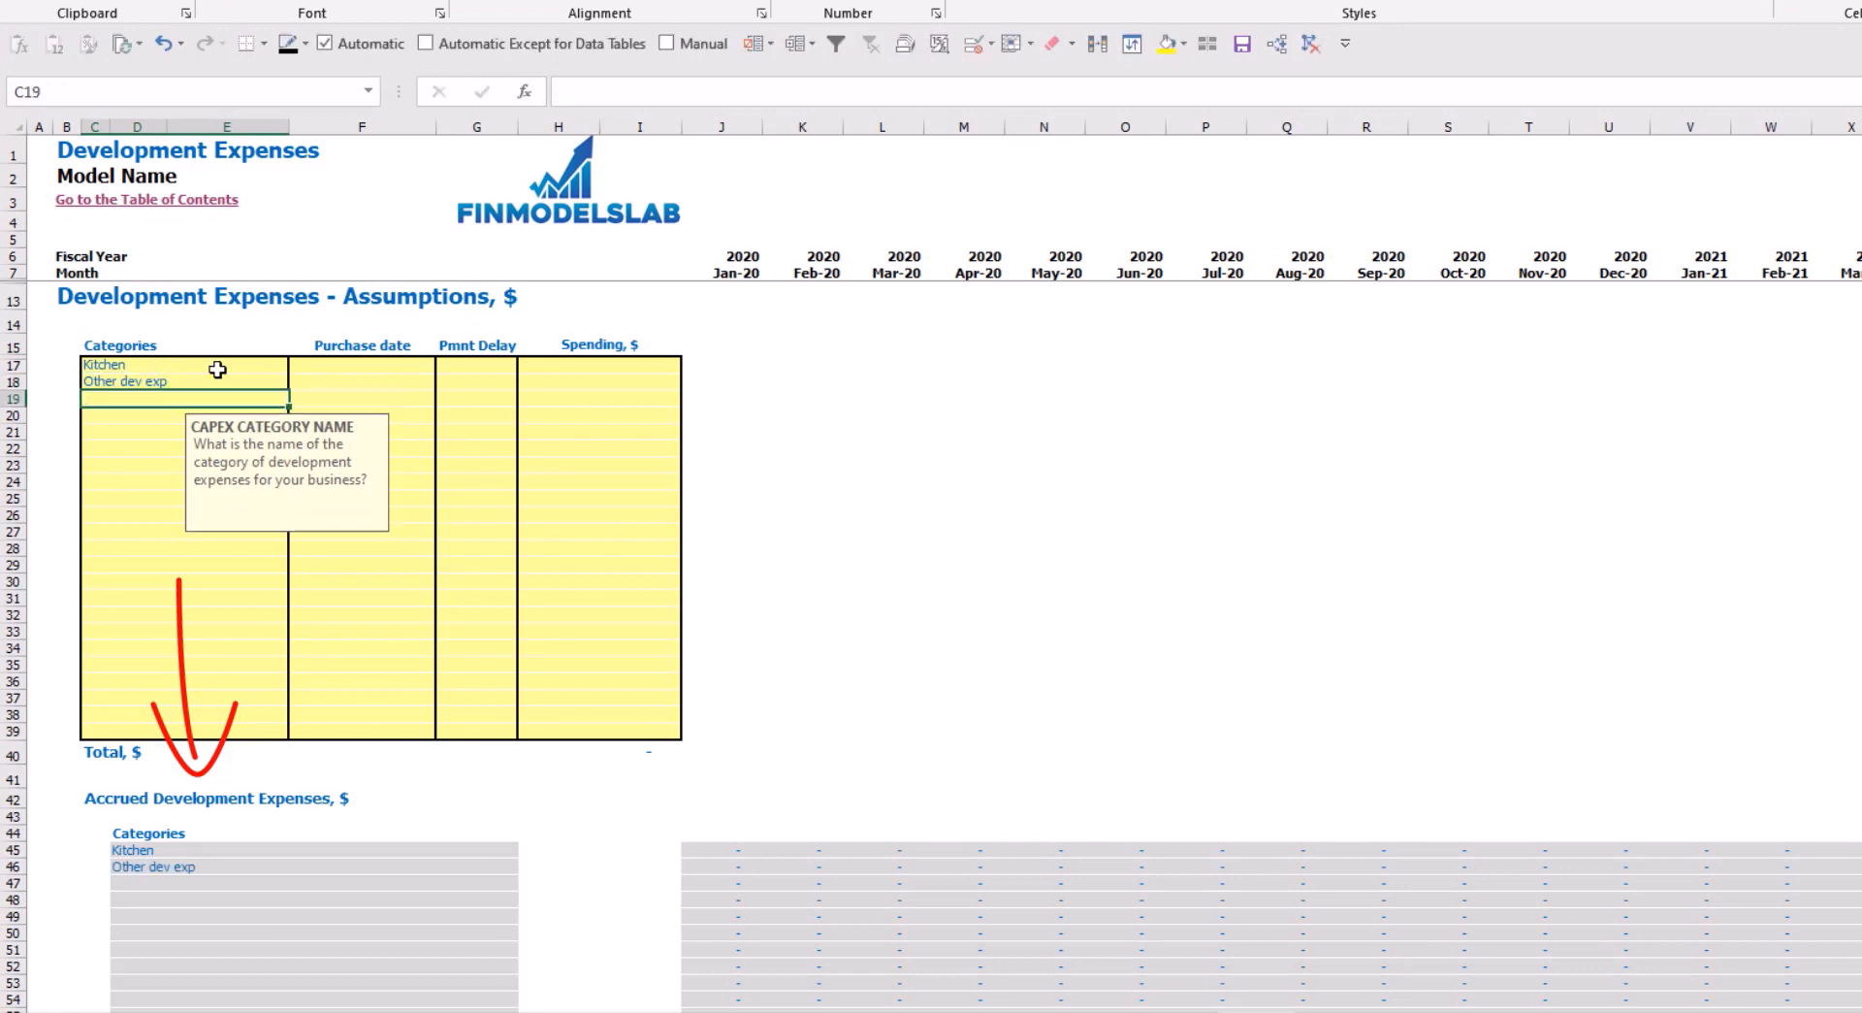
Set the purchase dates to Feb-20 for Kitchen and Mar-20 for Other dev exp
click(390, 363)
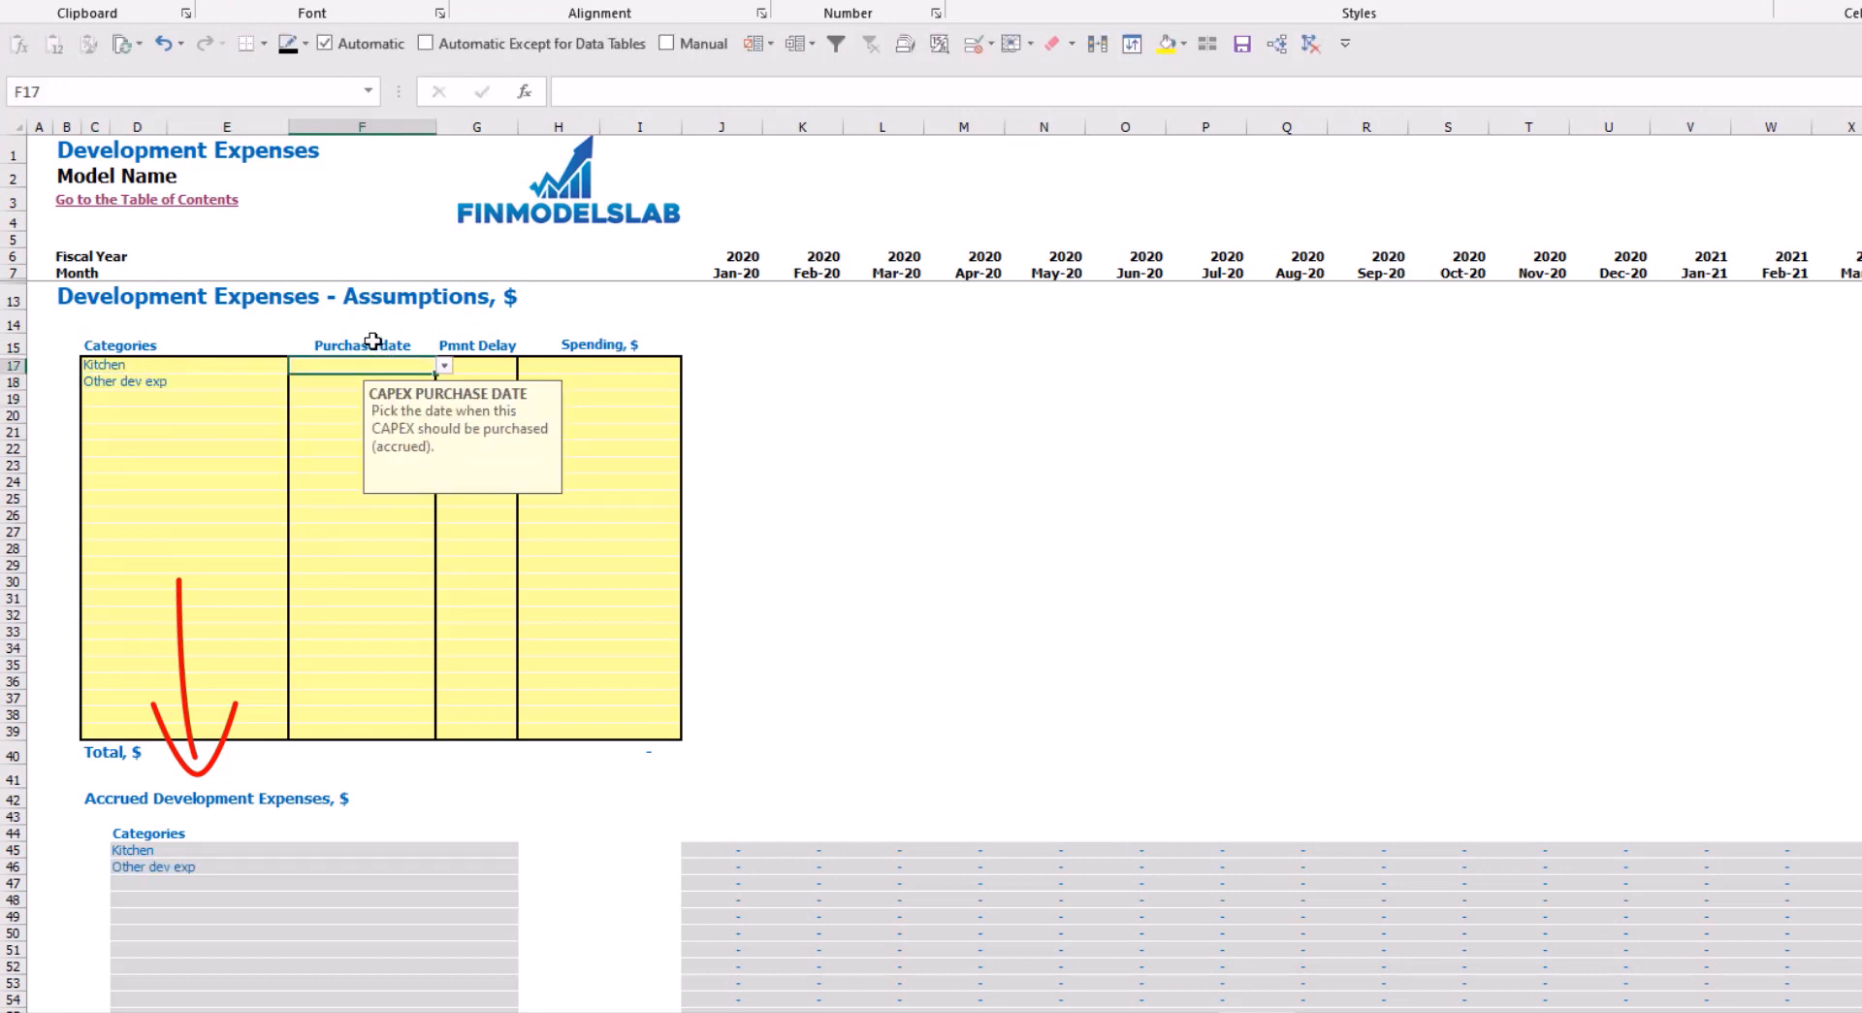
click(437, 368)
click(335, 392)
click(358, 380)
click(443, 381)
click(335, 424)
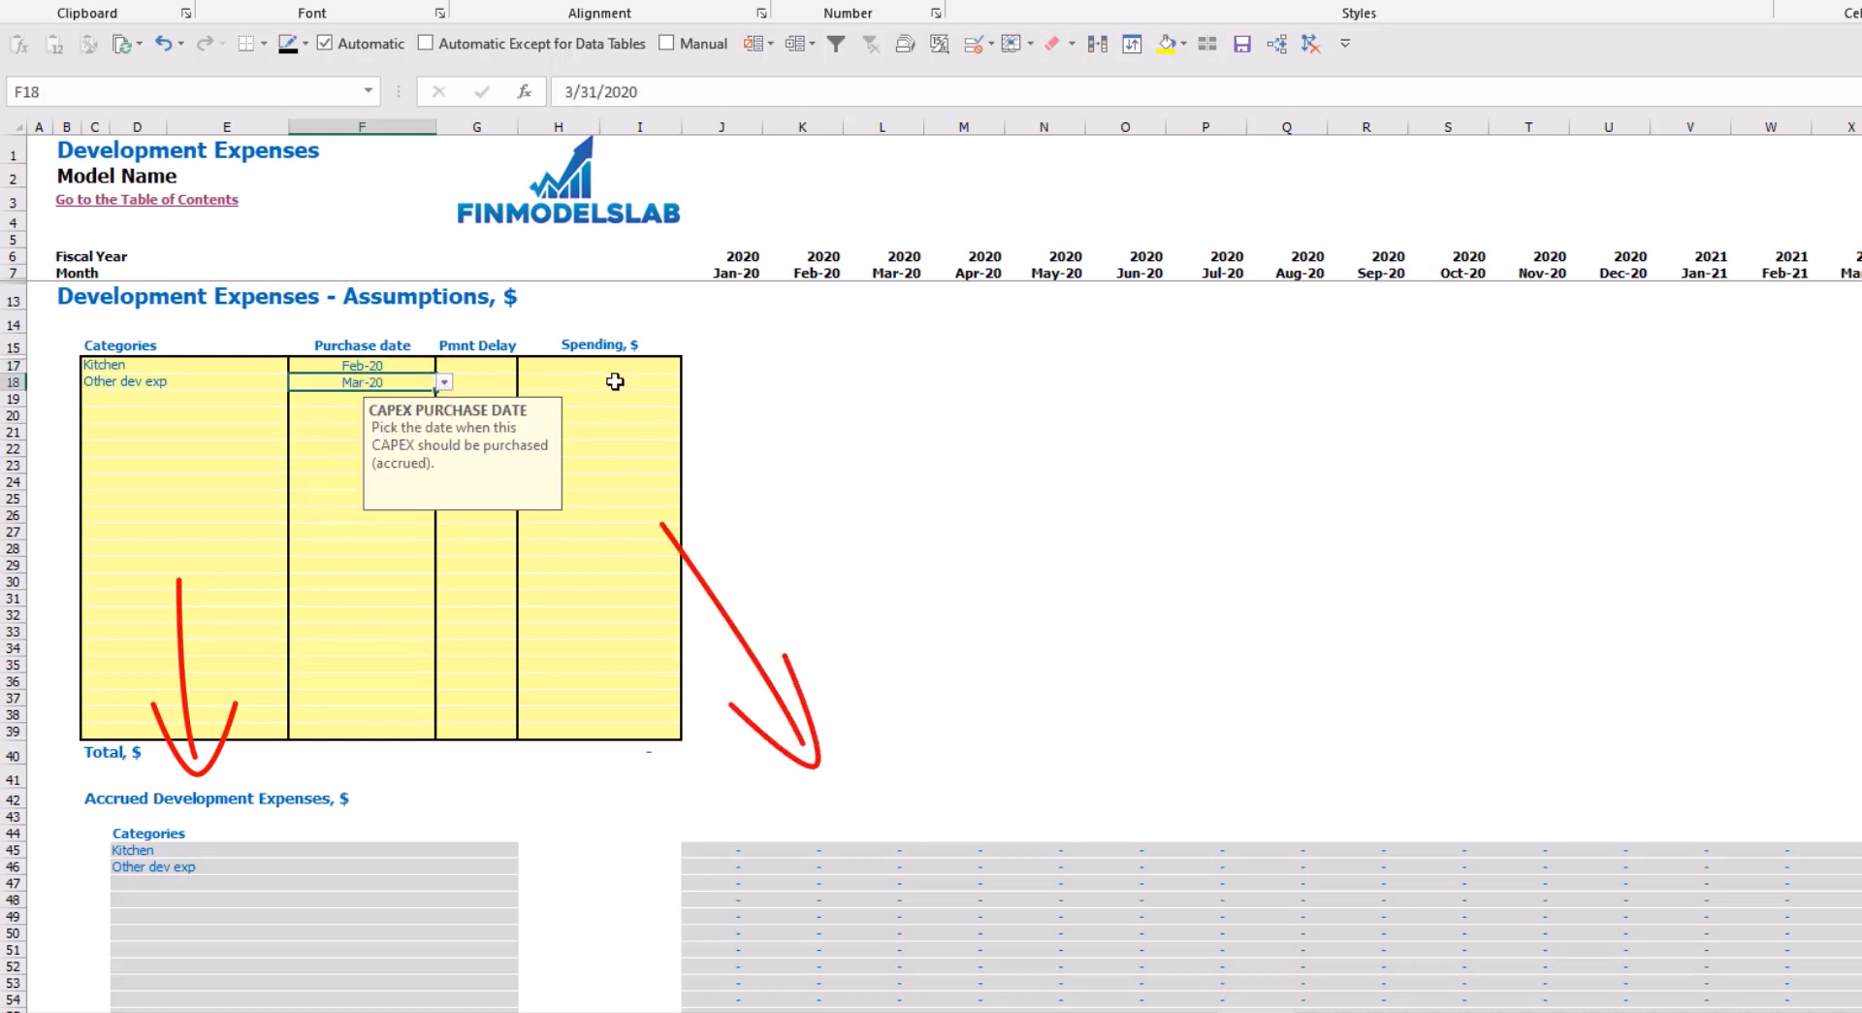
Enter spending of 50,000 for Kitchen and 10,000 for Other dev exp
click(607, 369)
text(50)
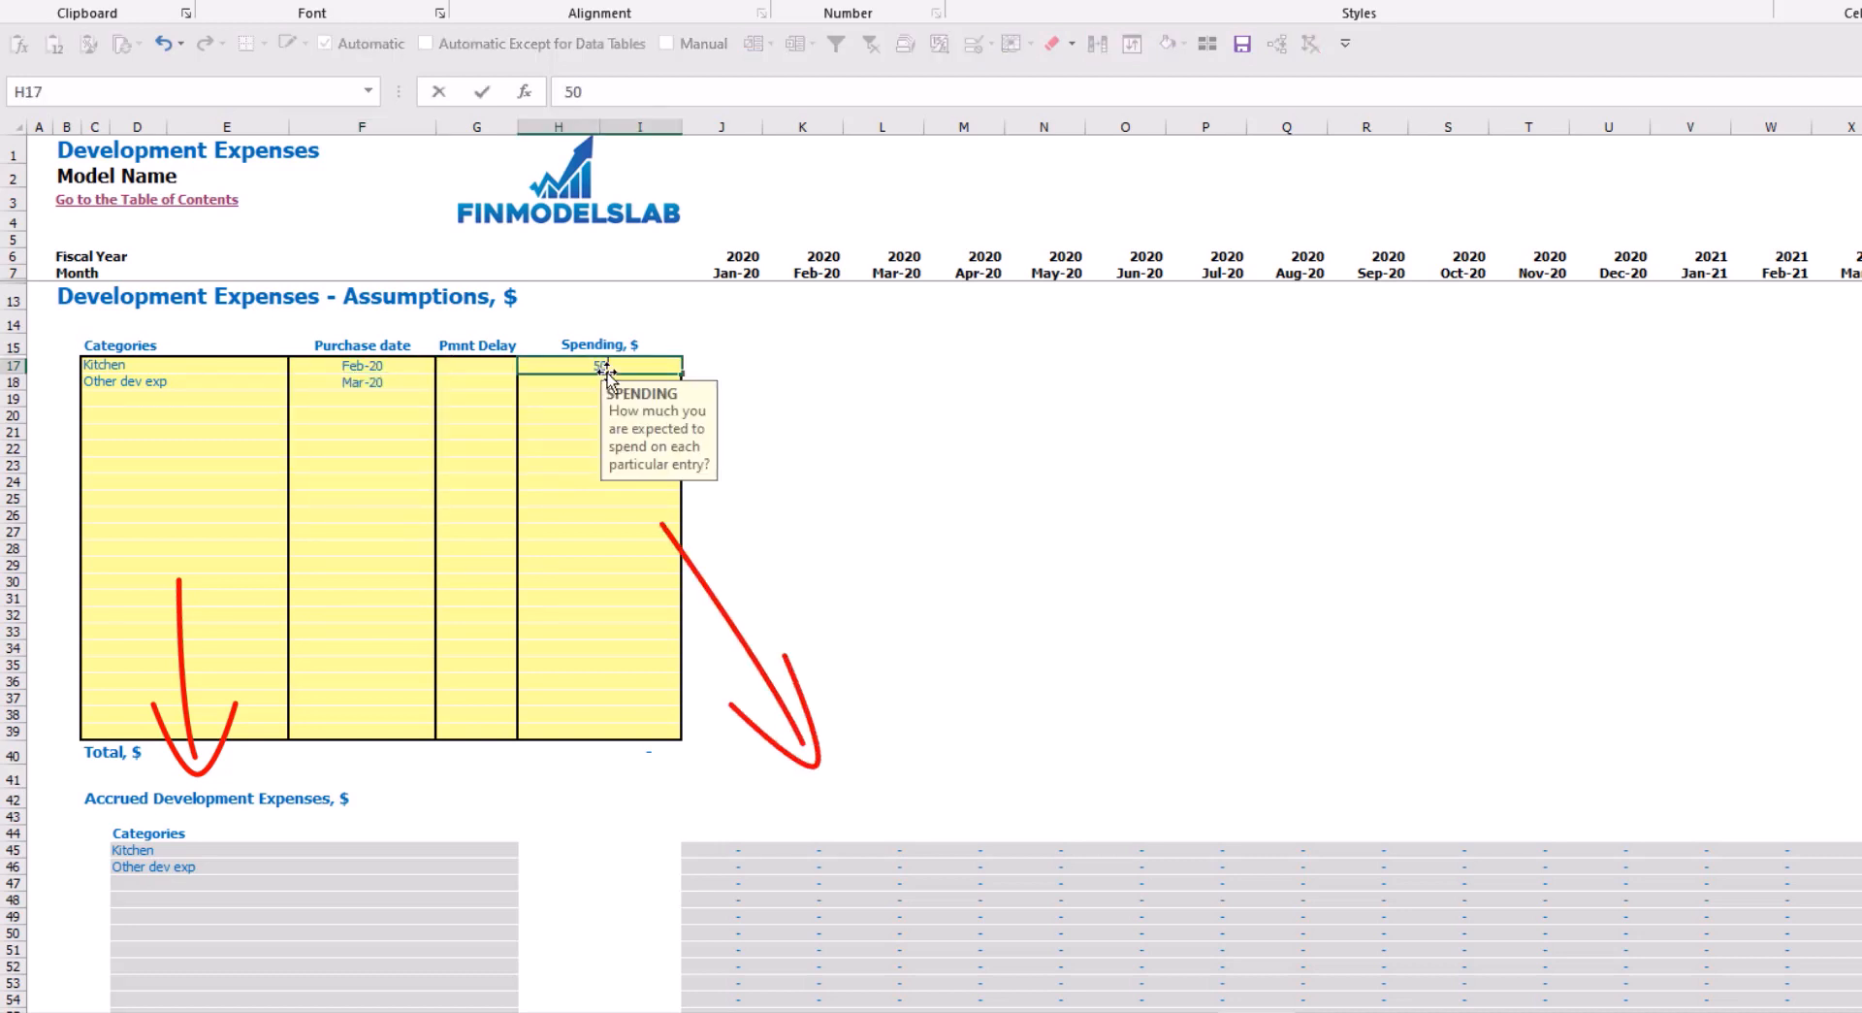
text(,000)
key(Return)
text(100)
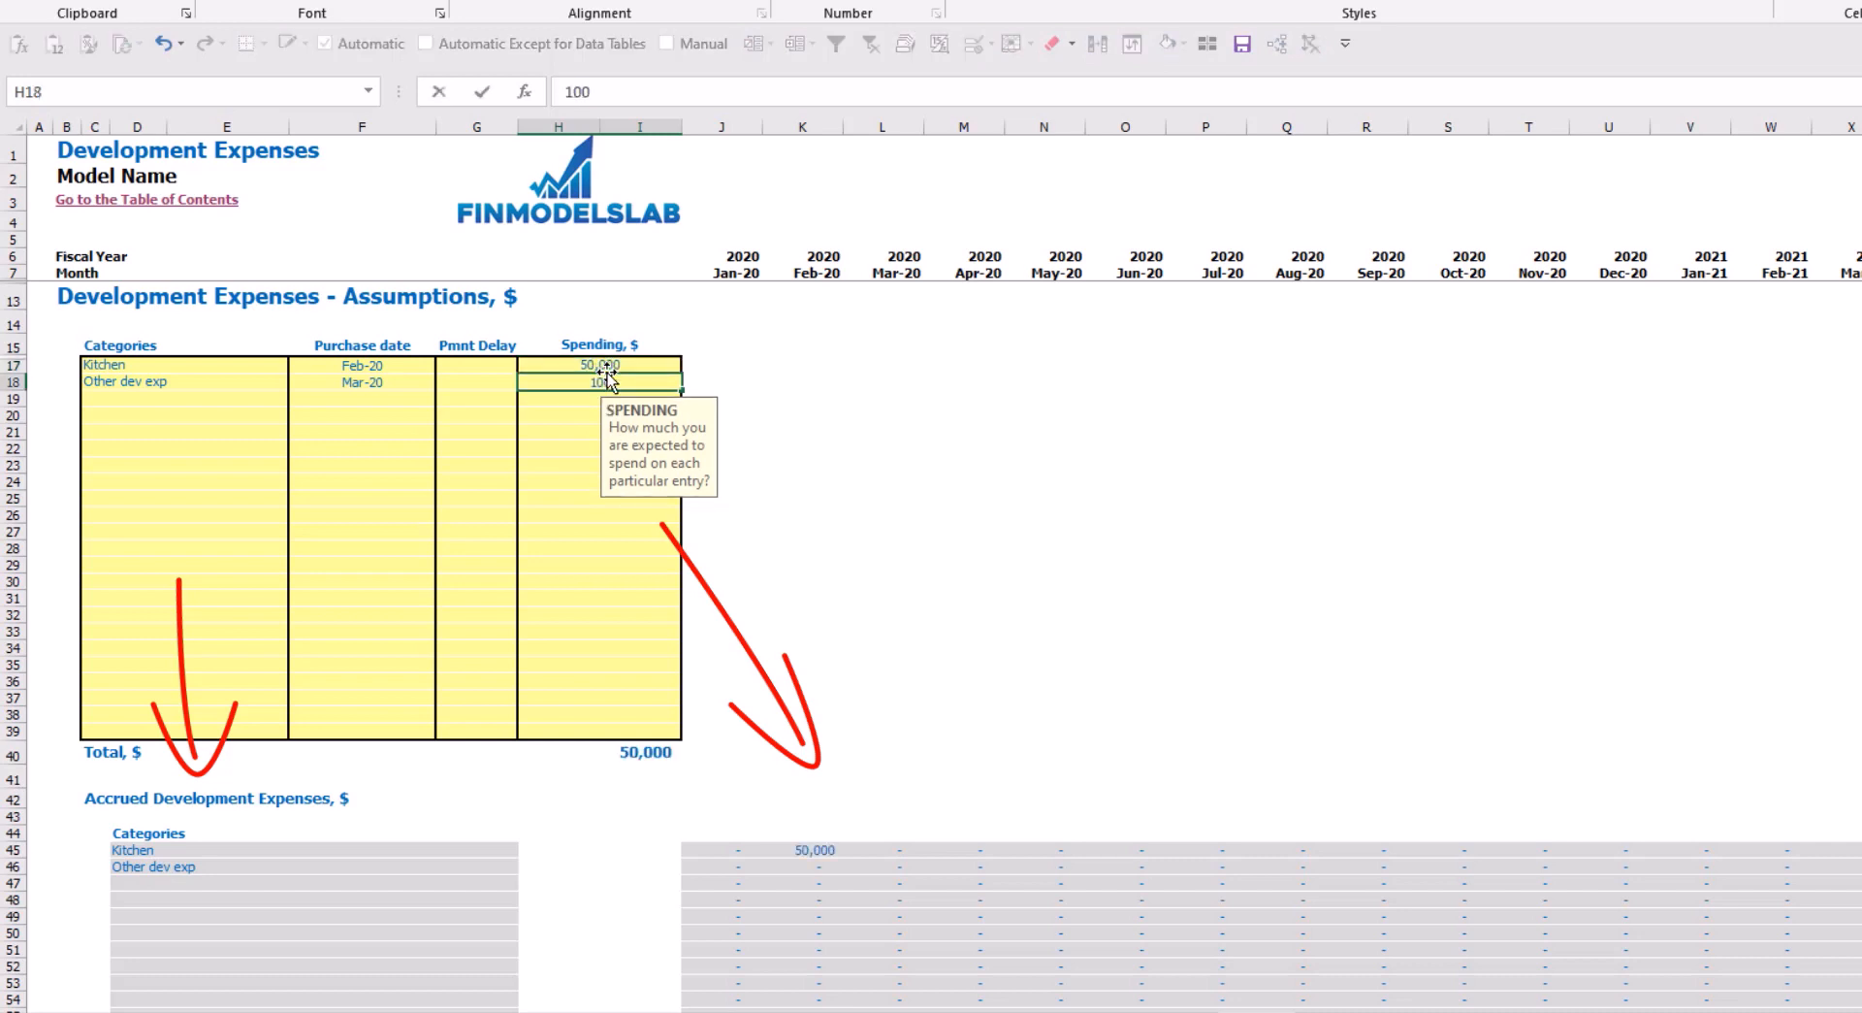
key(Return)
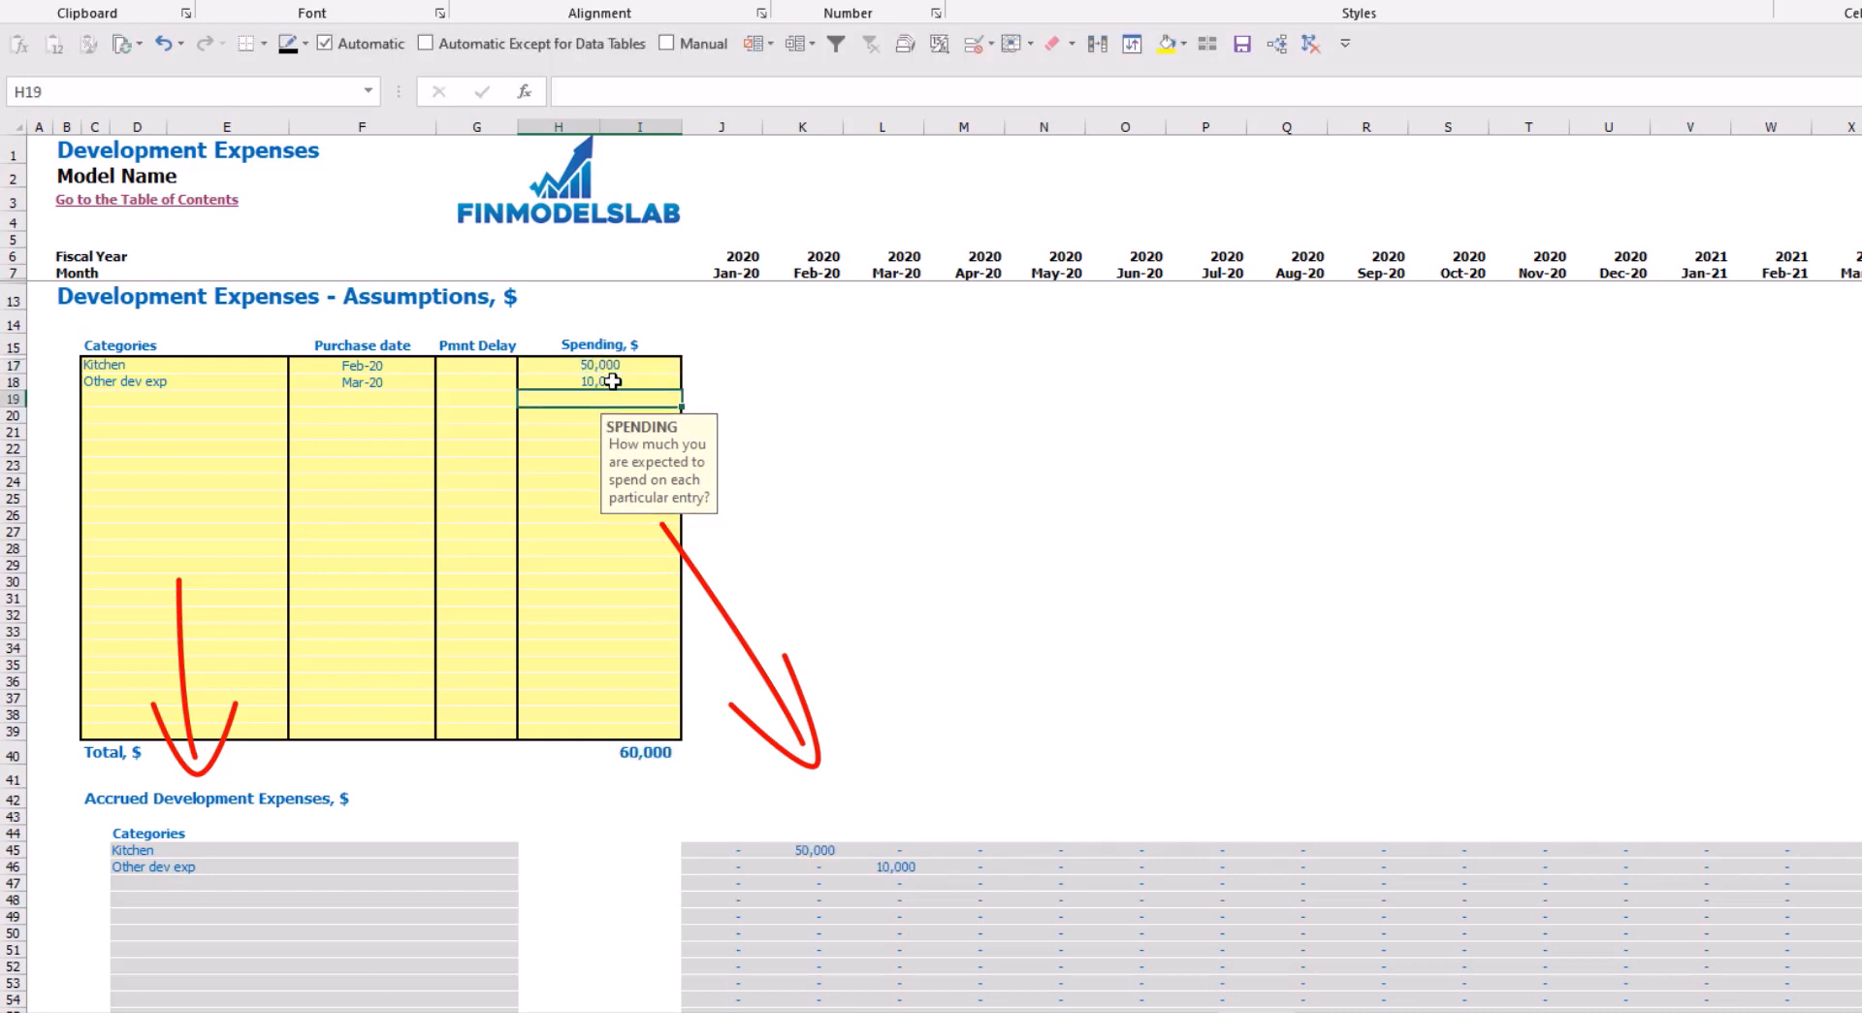
Set the Kitchen payment delay to 2M and check its Apr-20 amount under Paid Development Expenses
click(483, 372)
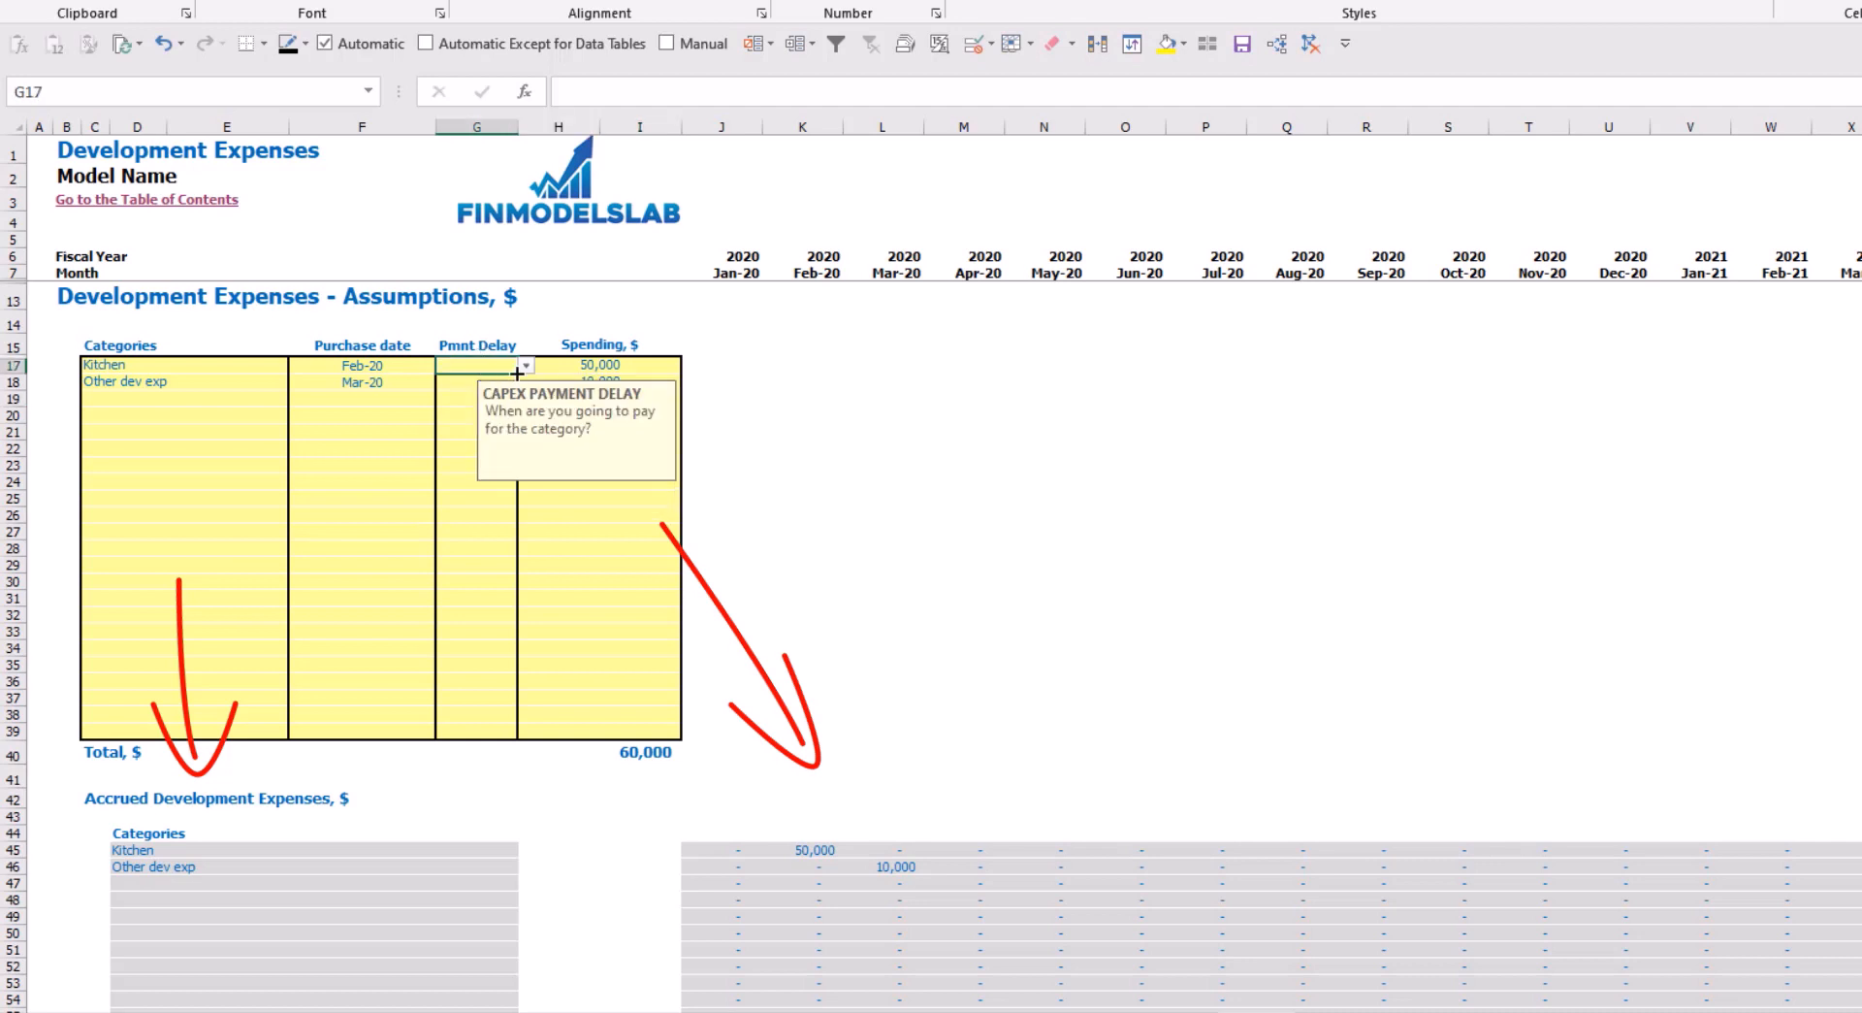
click(527, 366)
click(461, 415)
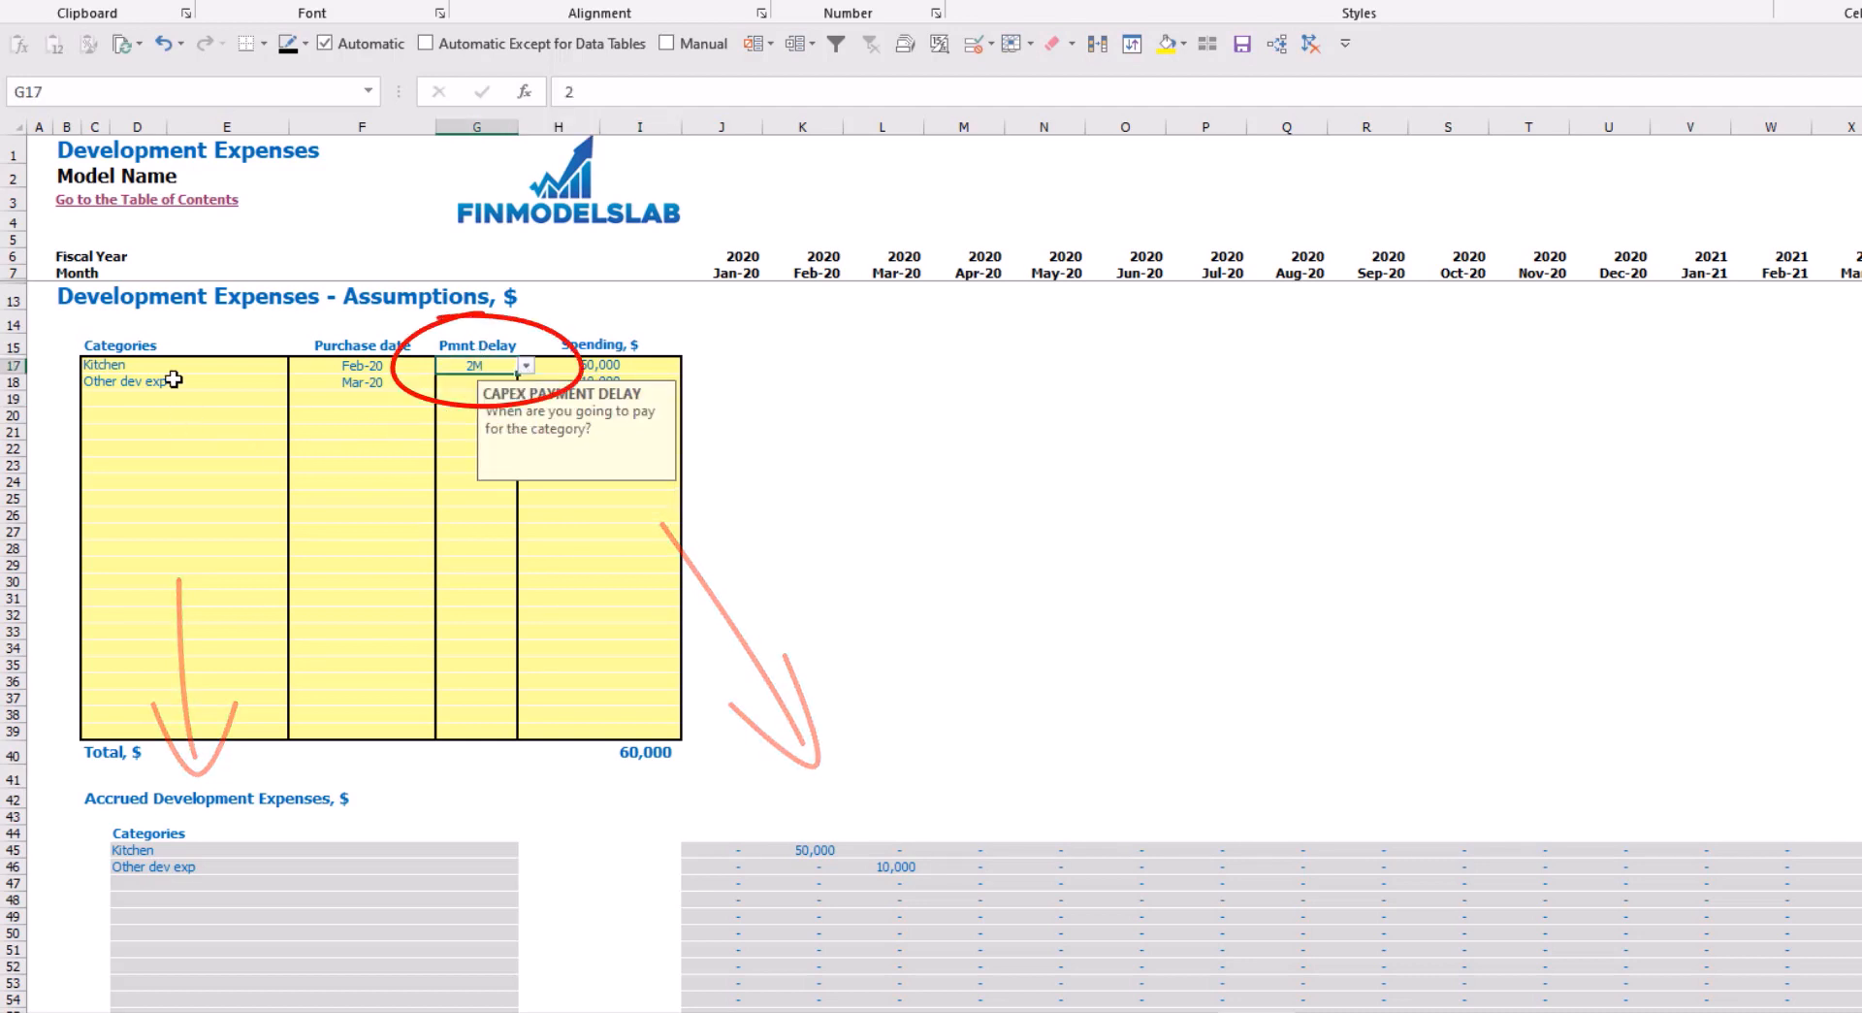
scroll(824, 675, down, 10)
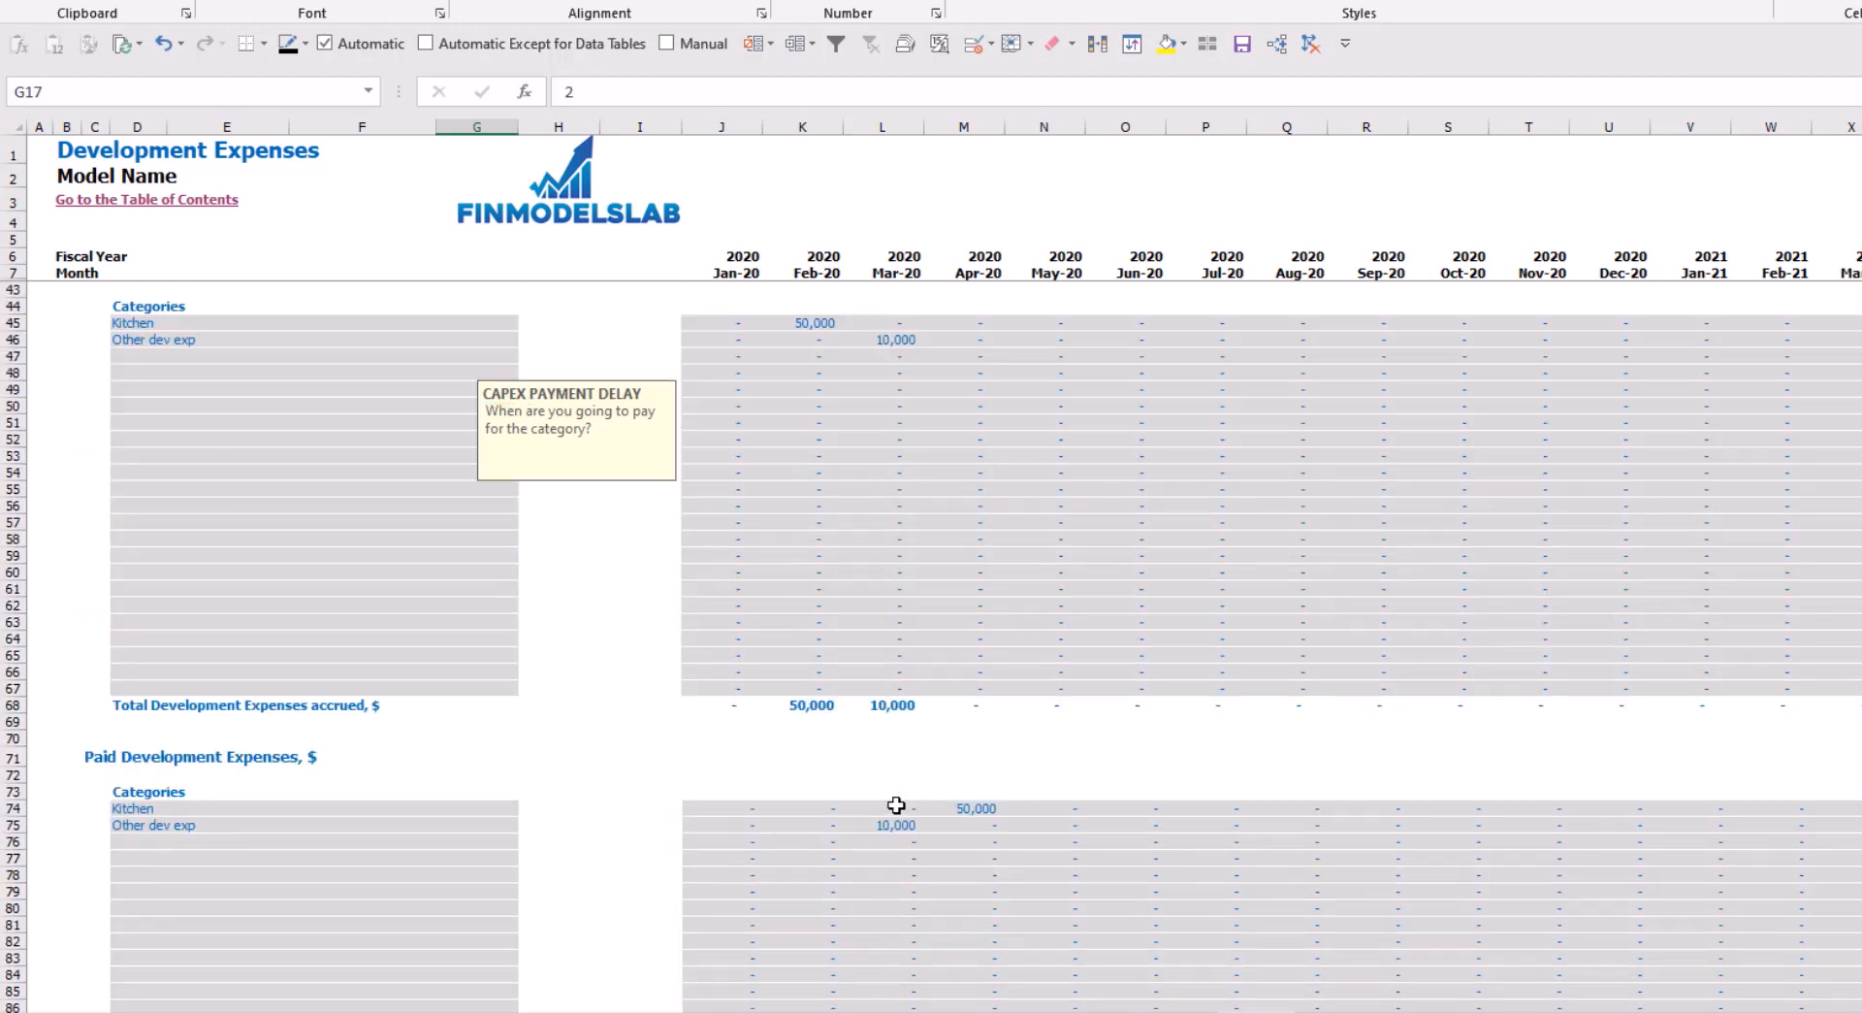
click(965, 807)
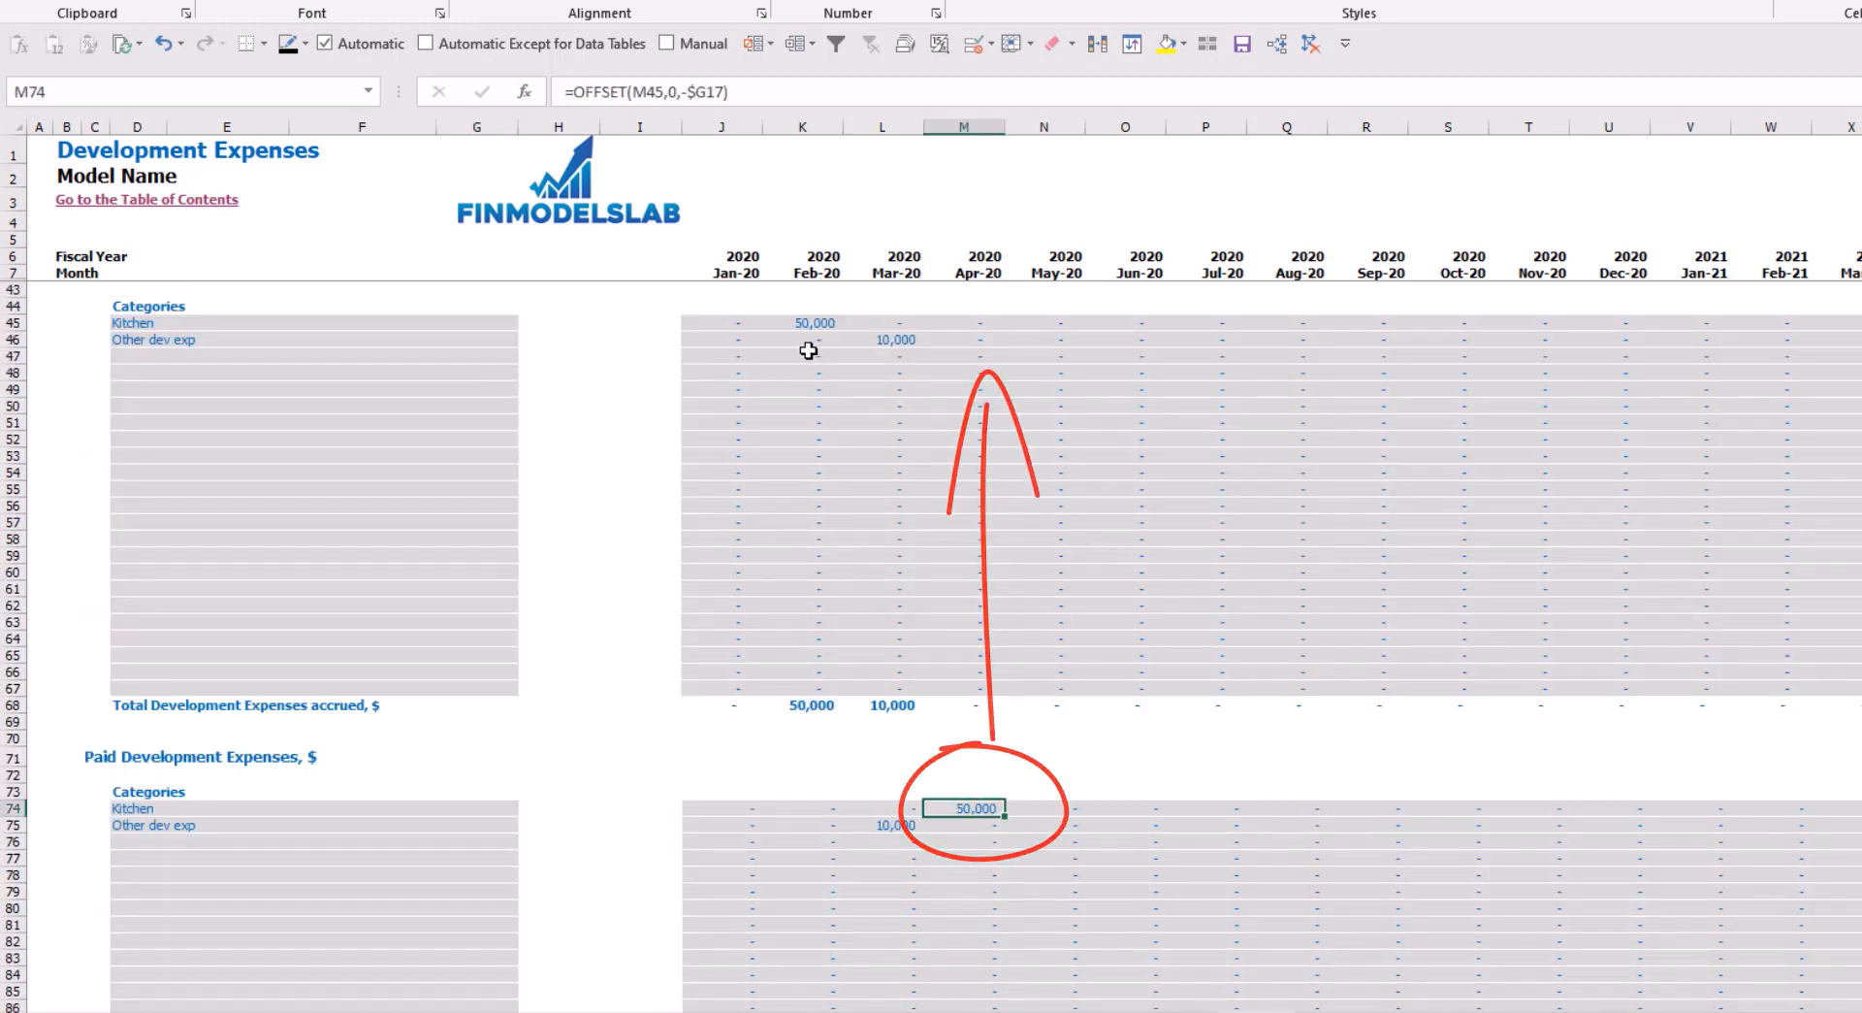
Set the Other dev exp payment delay to 3M and check its Jun-20 amount under Paid Development Expenses
scroll(806, 358, up, 10)
click(504, 380)
click(526, 381)
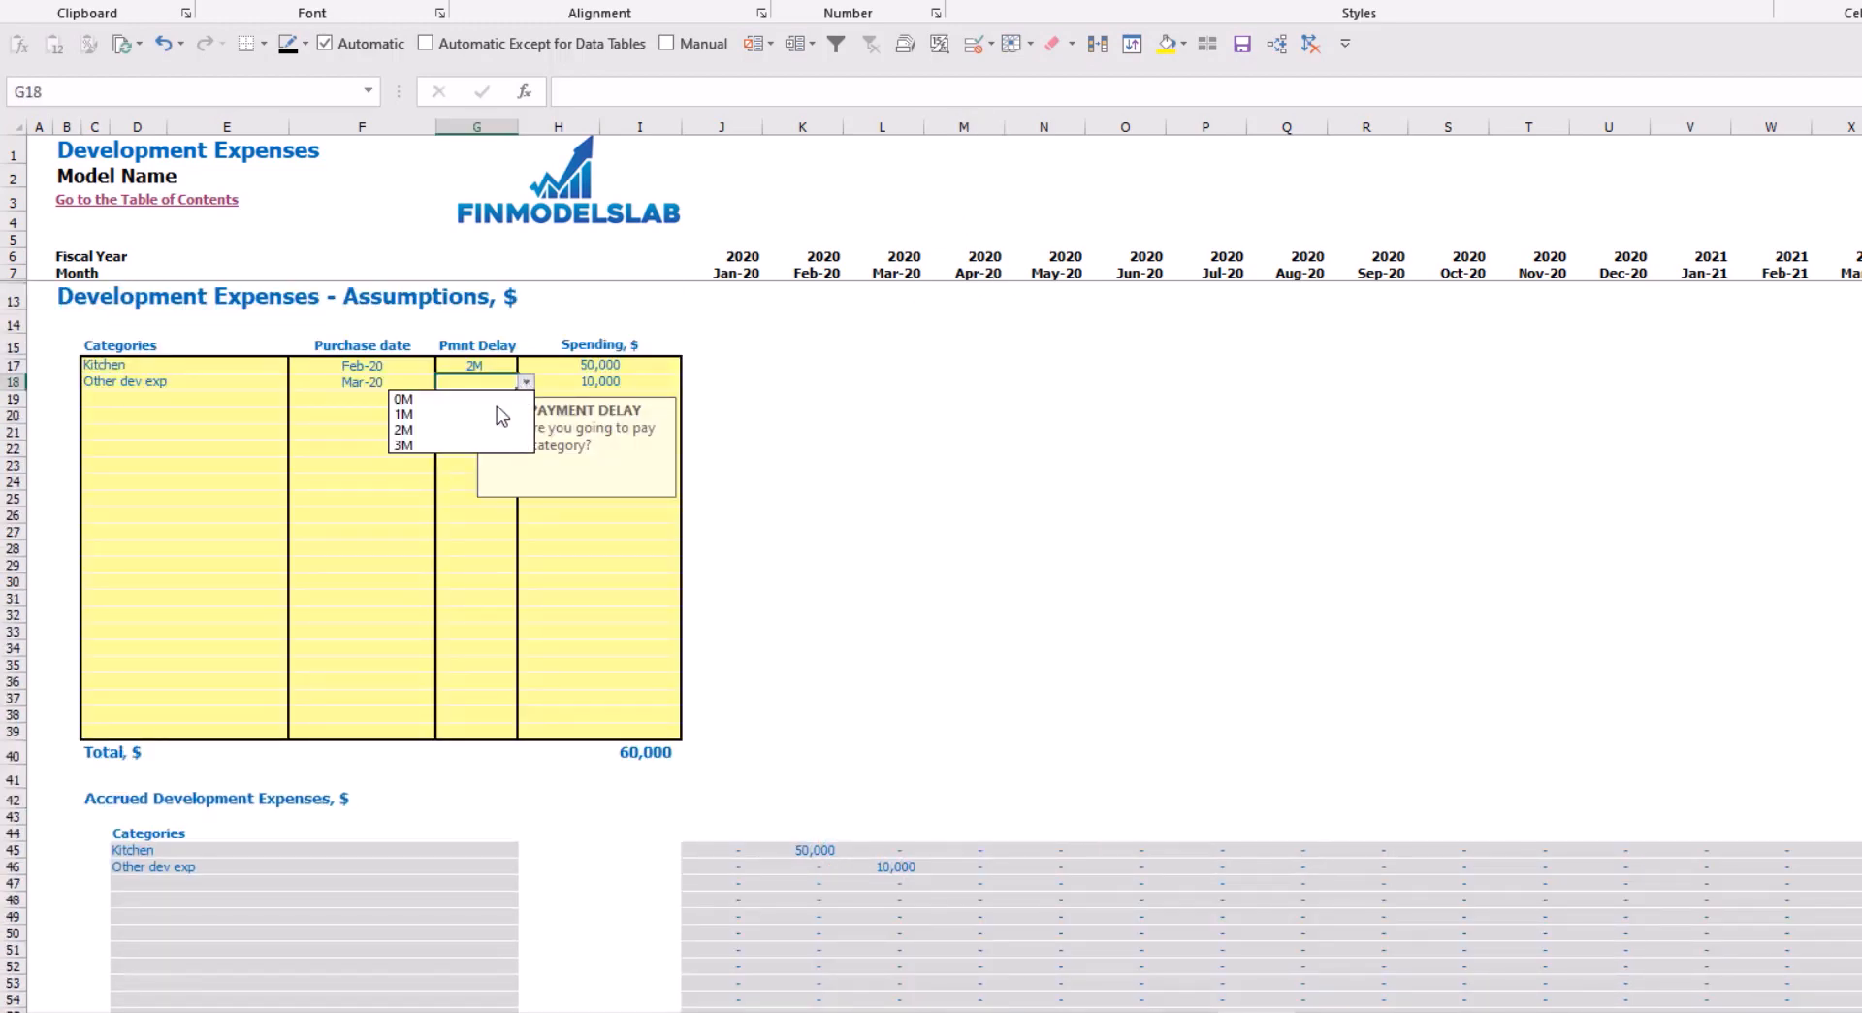
click(470, 446)
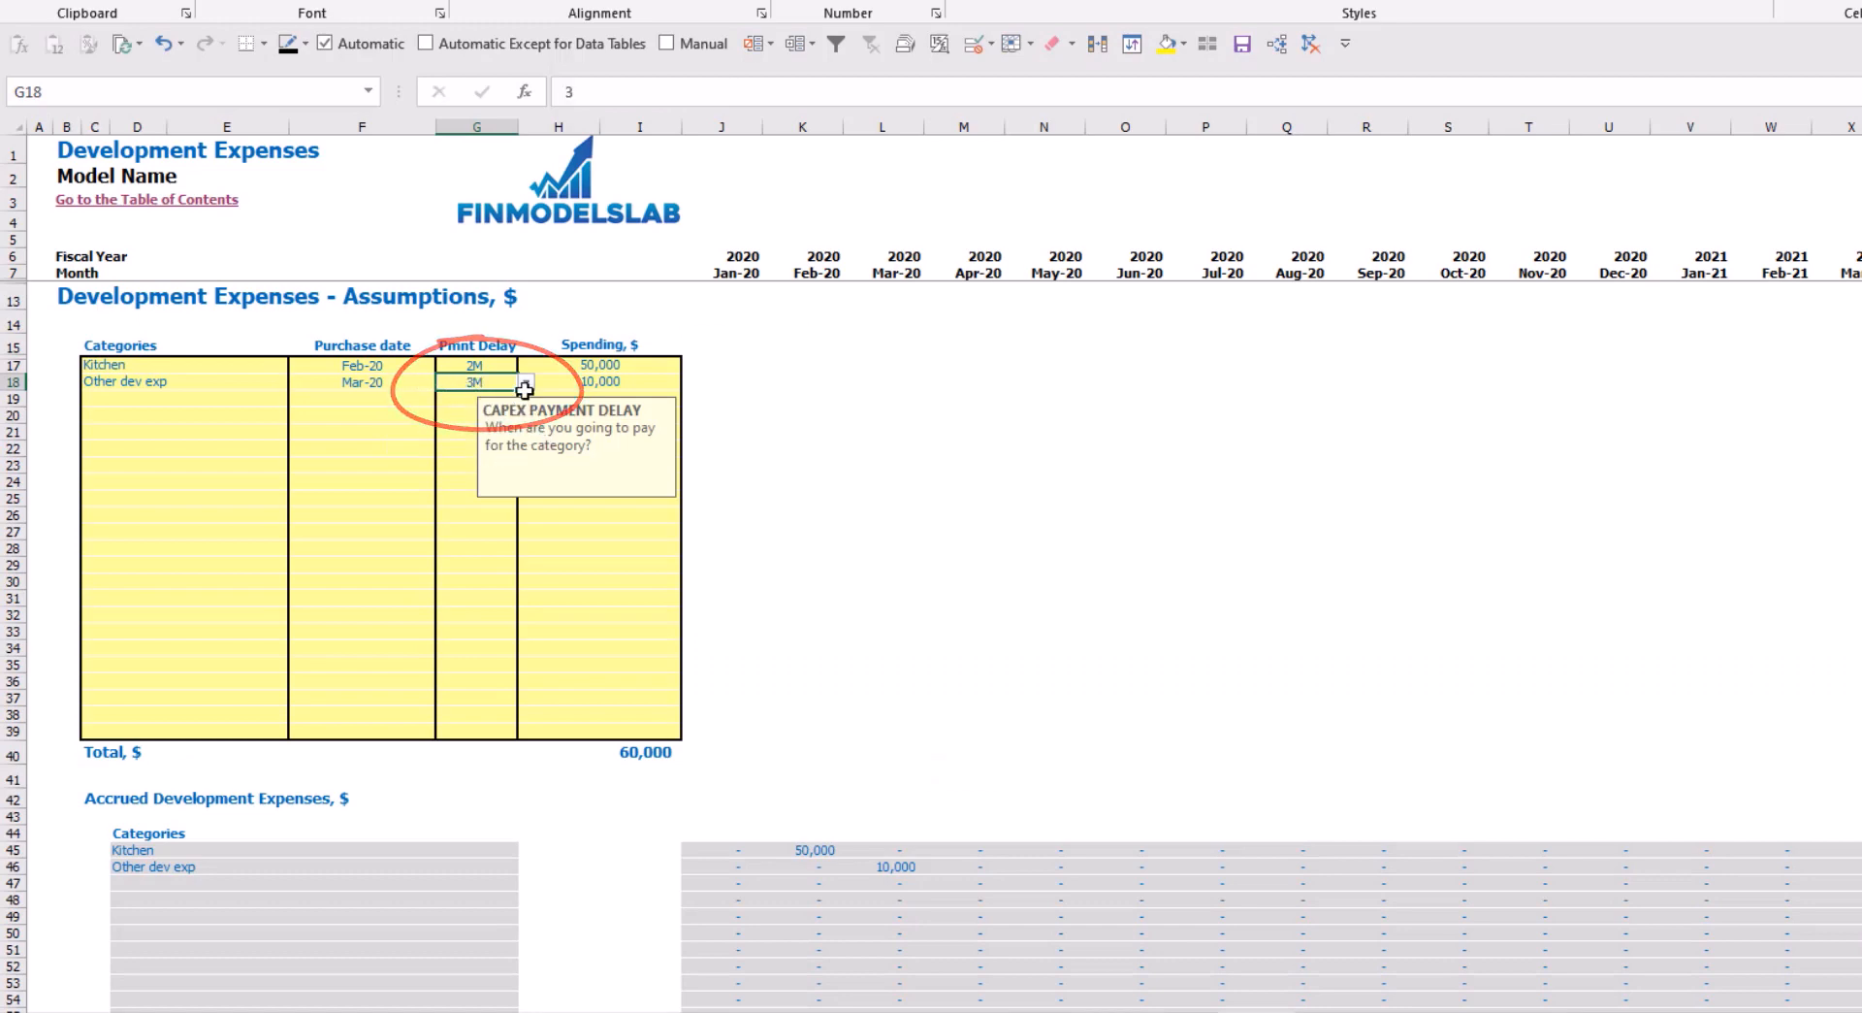
scroll(945, 659, down, 10)
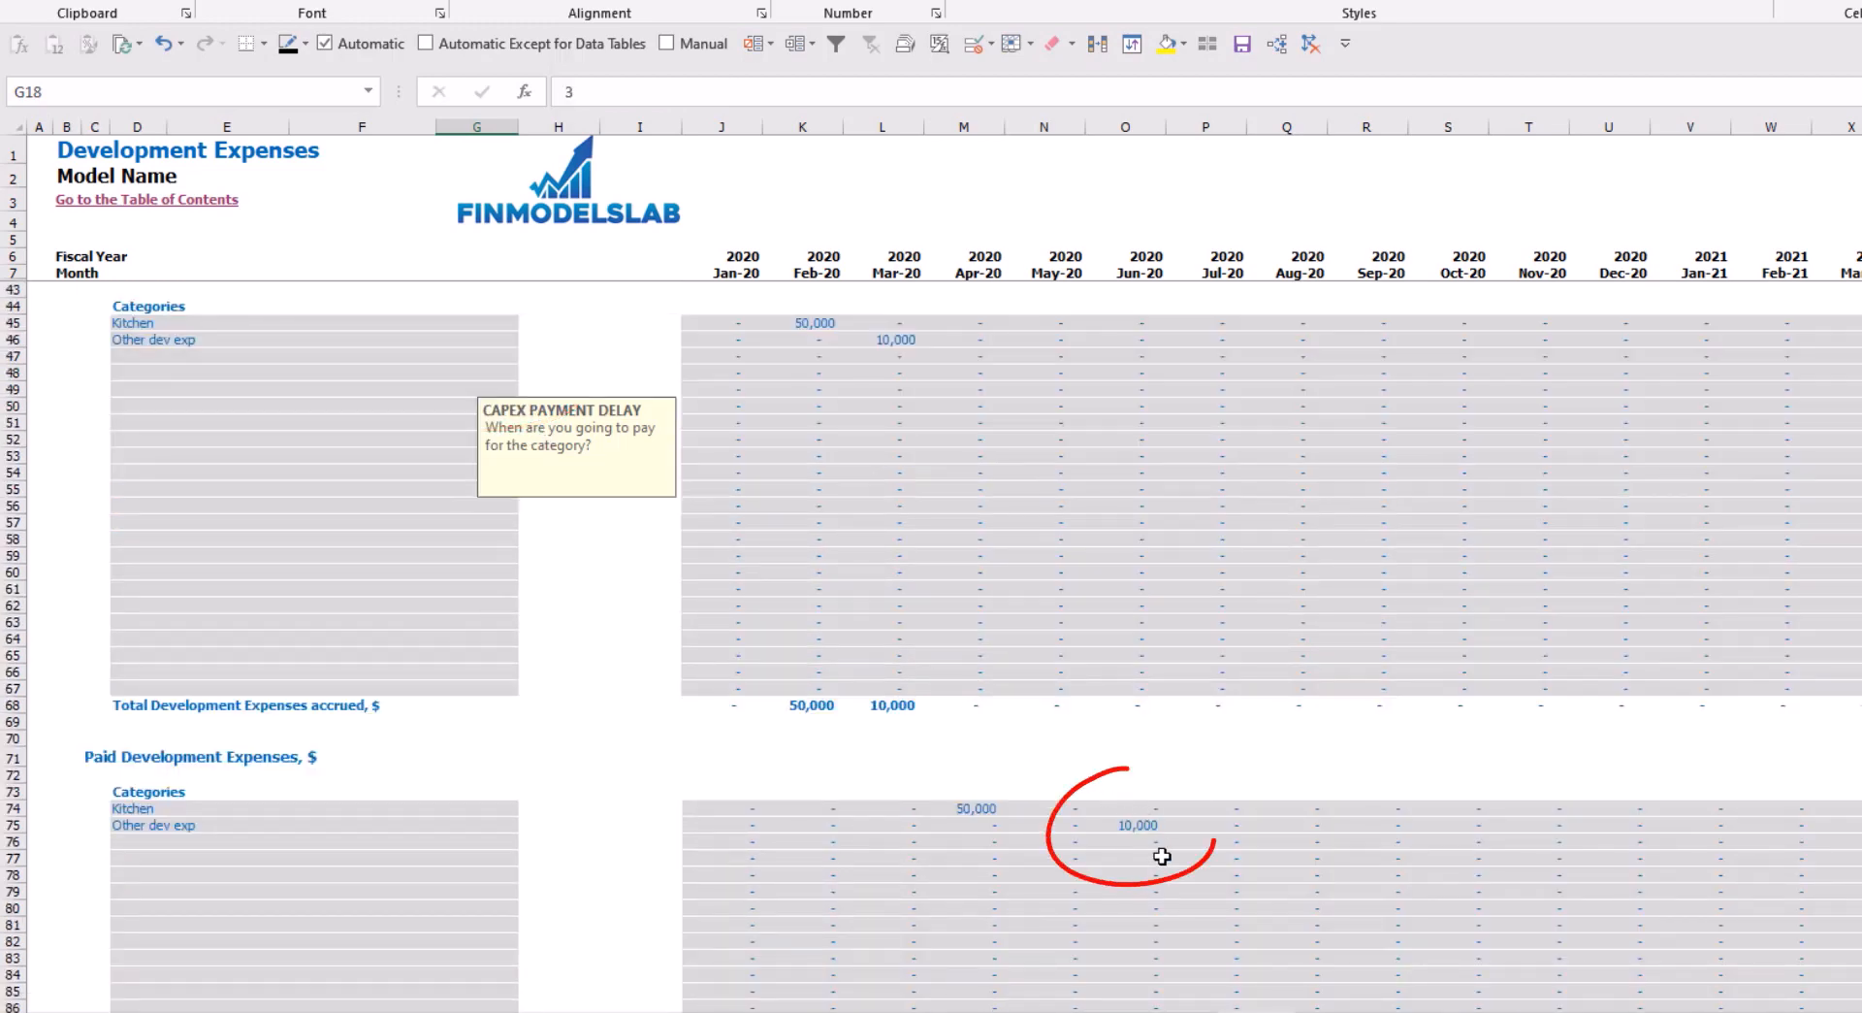
click(1137, 840)
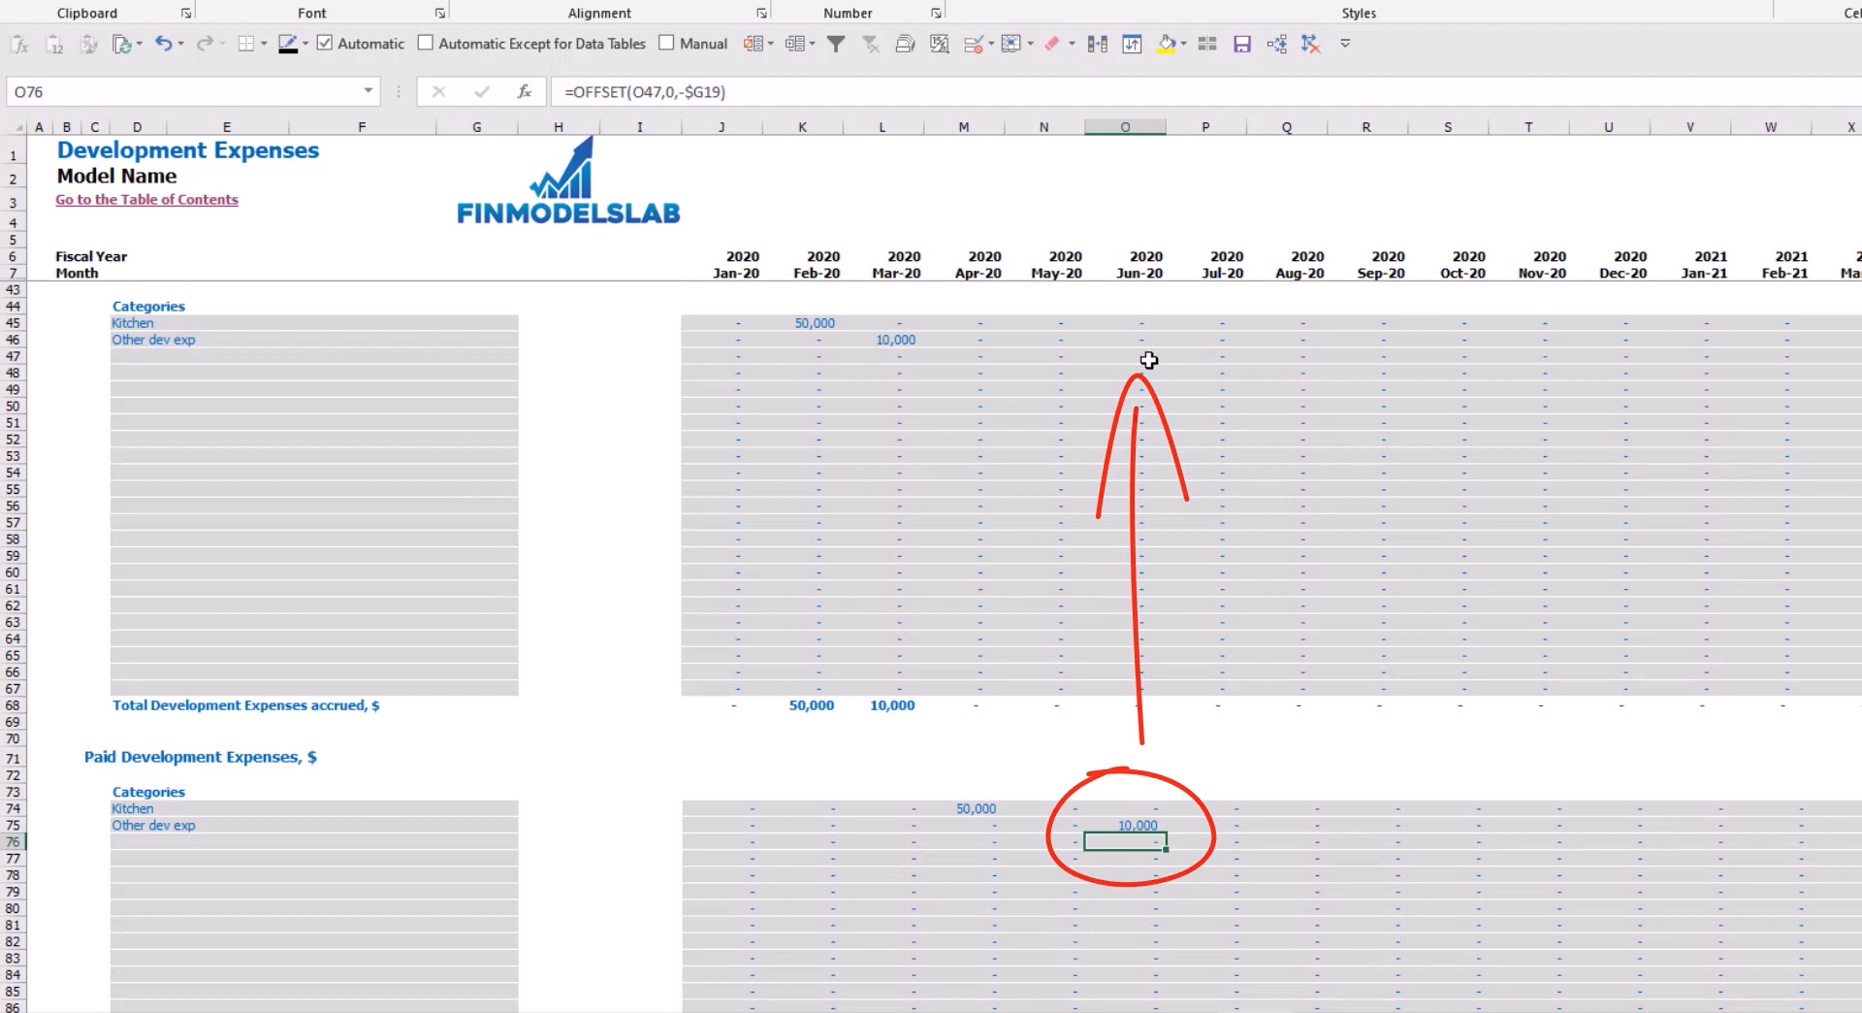
scroll(794, 544, up, 10)
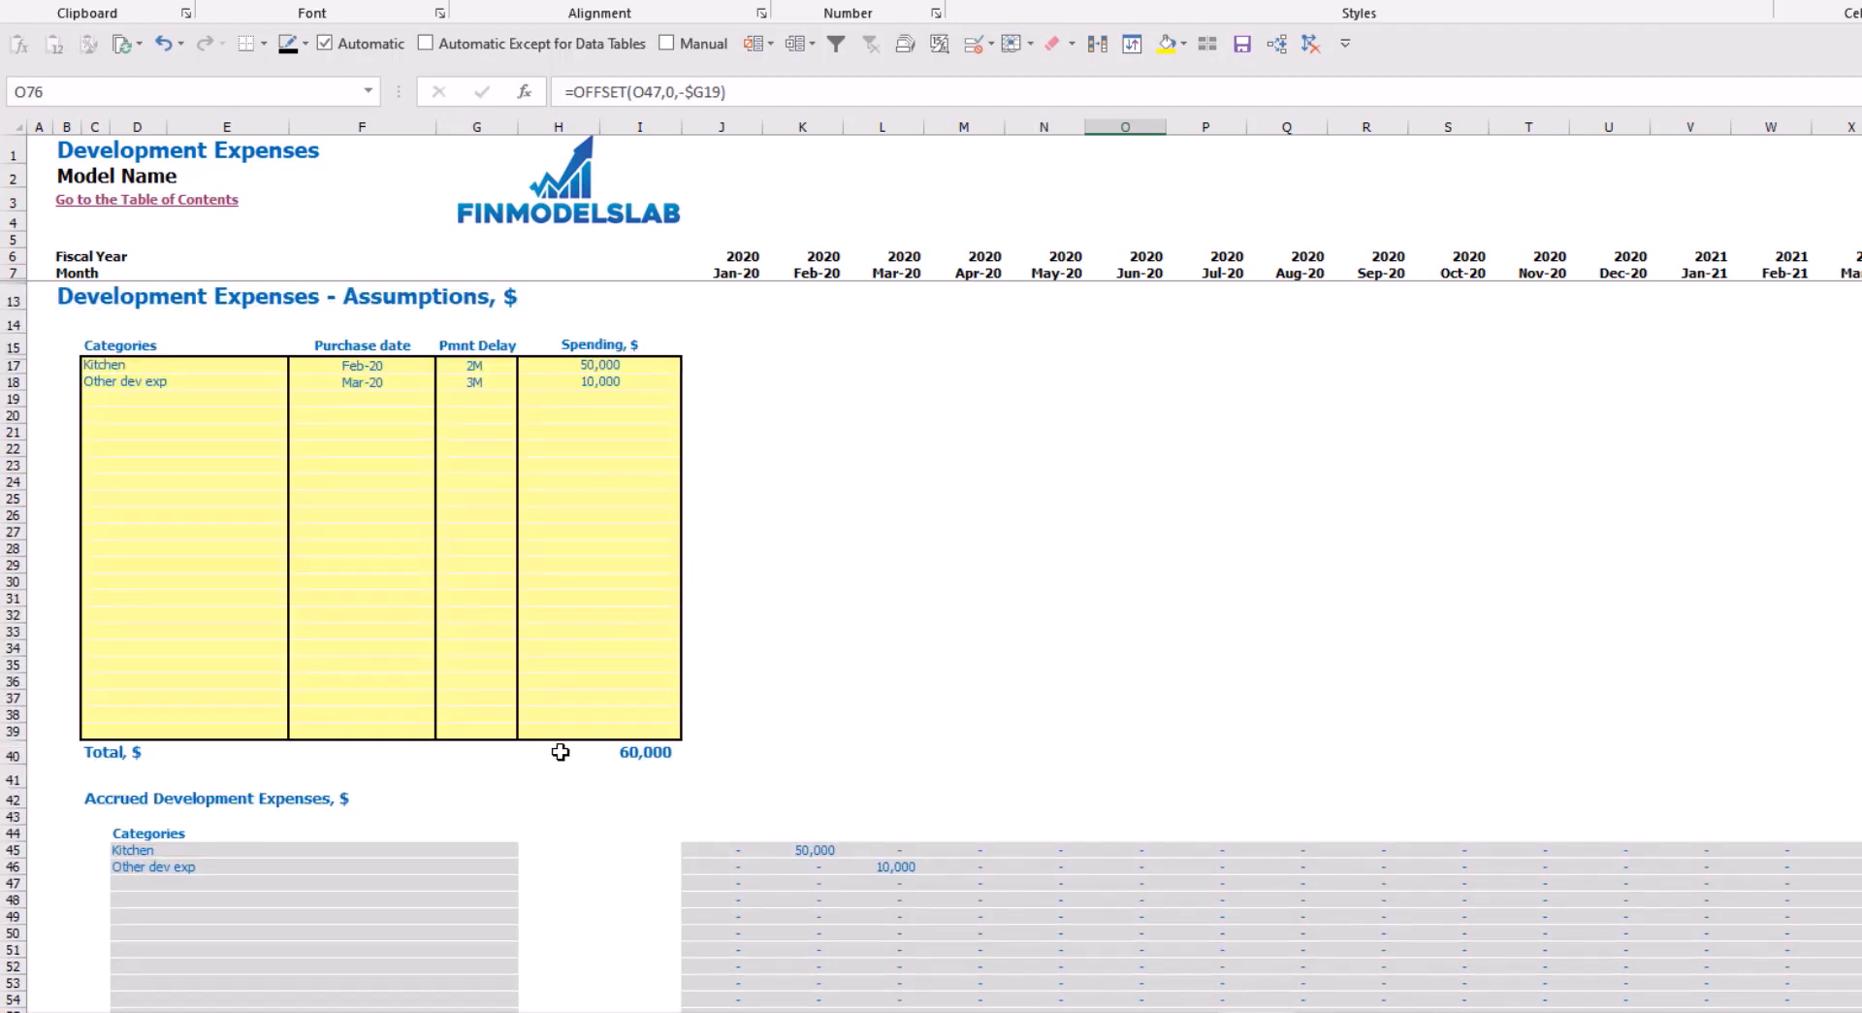
Trace the total development spending into the Development CAPEX asset, examining its monthly depreciation and closing net book value
click(560, 752)
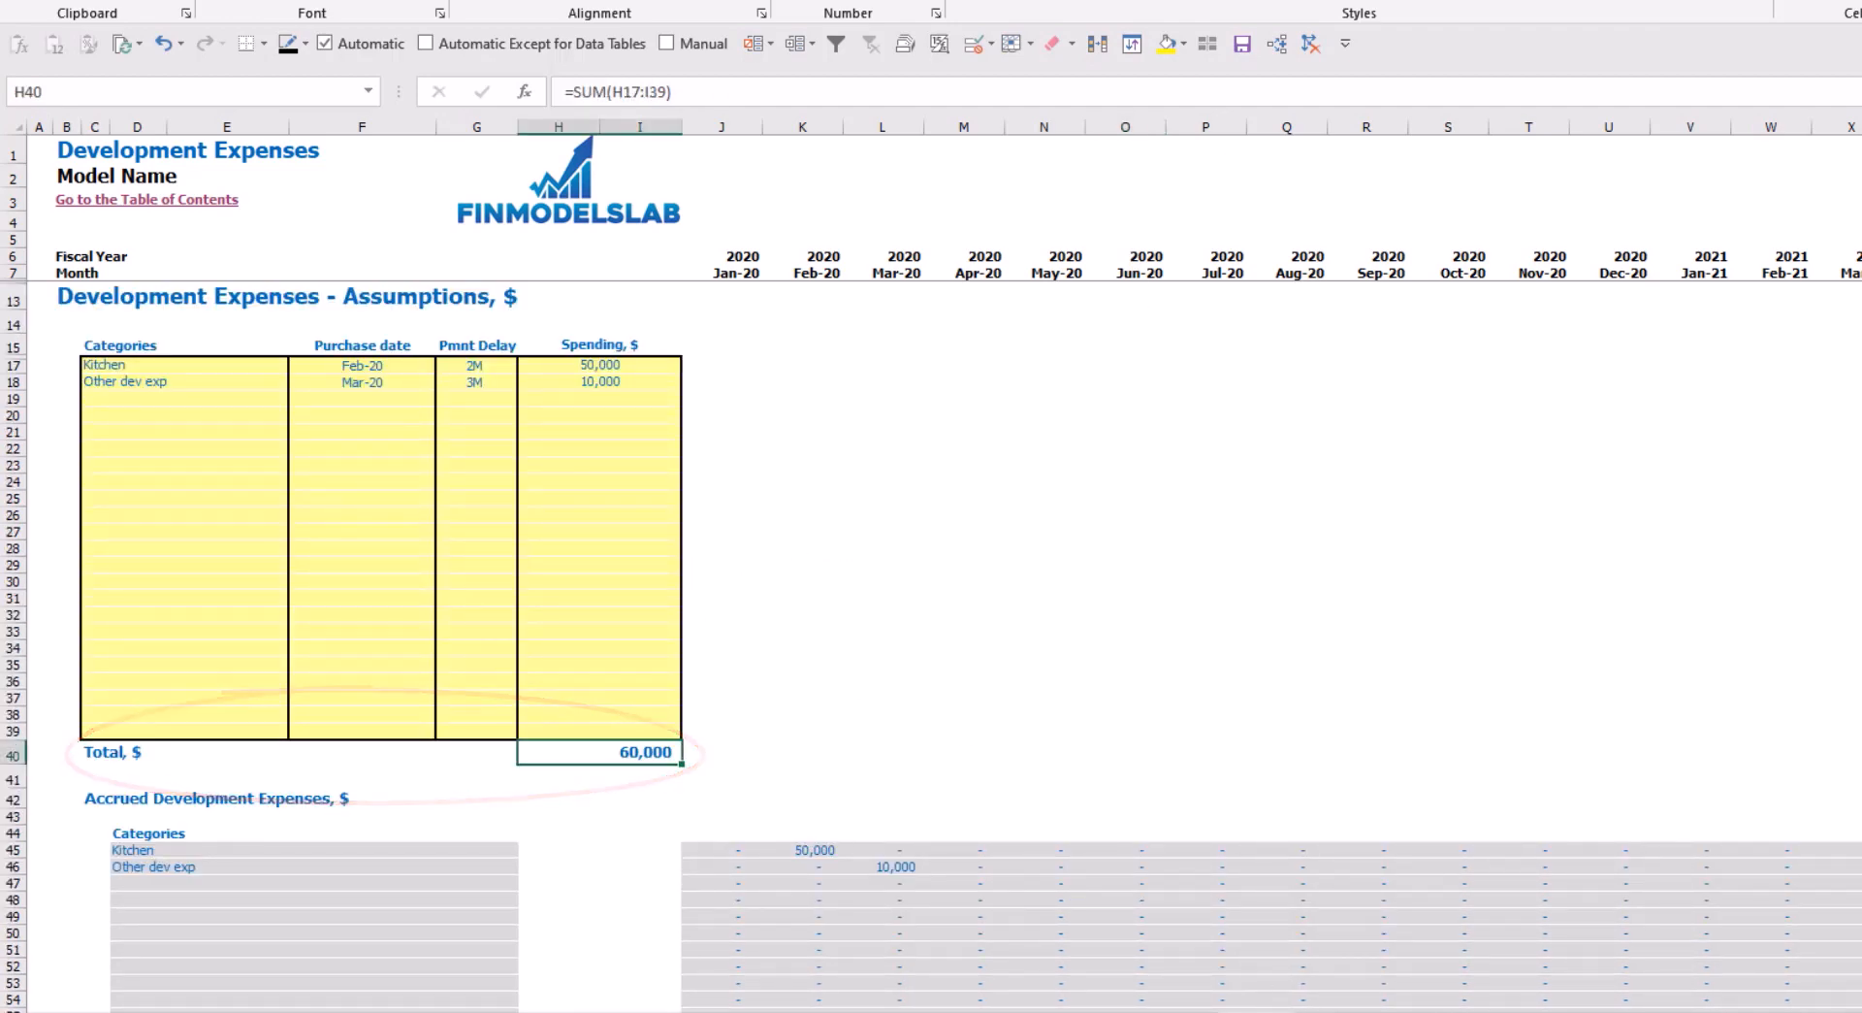
key(ctrl+Page_Down)
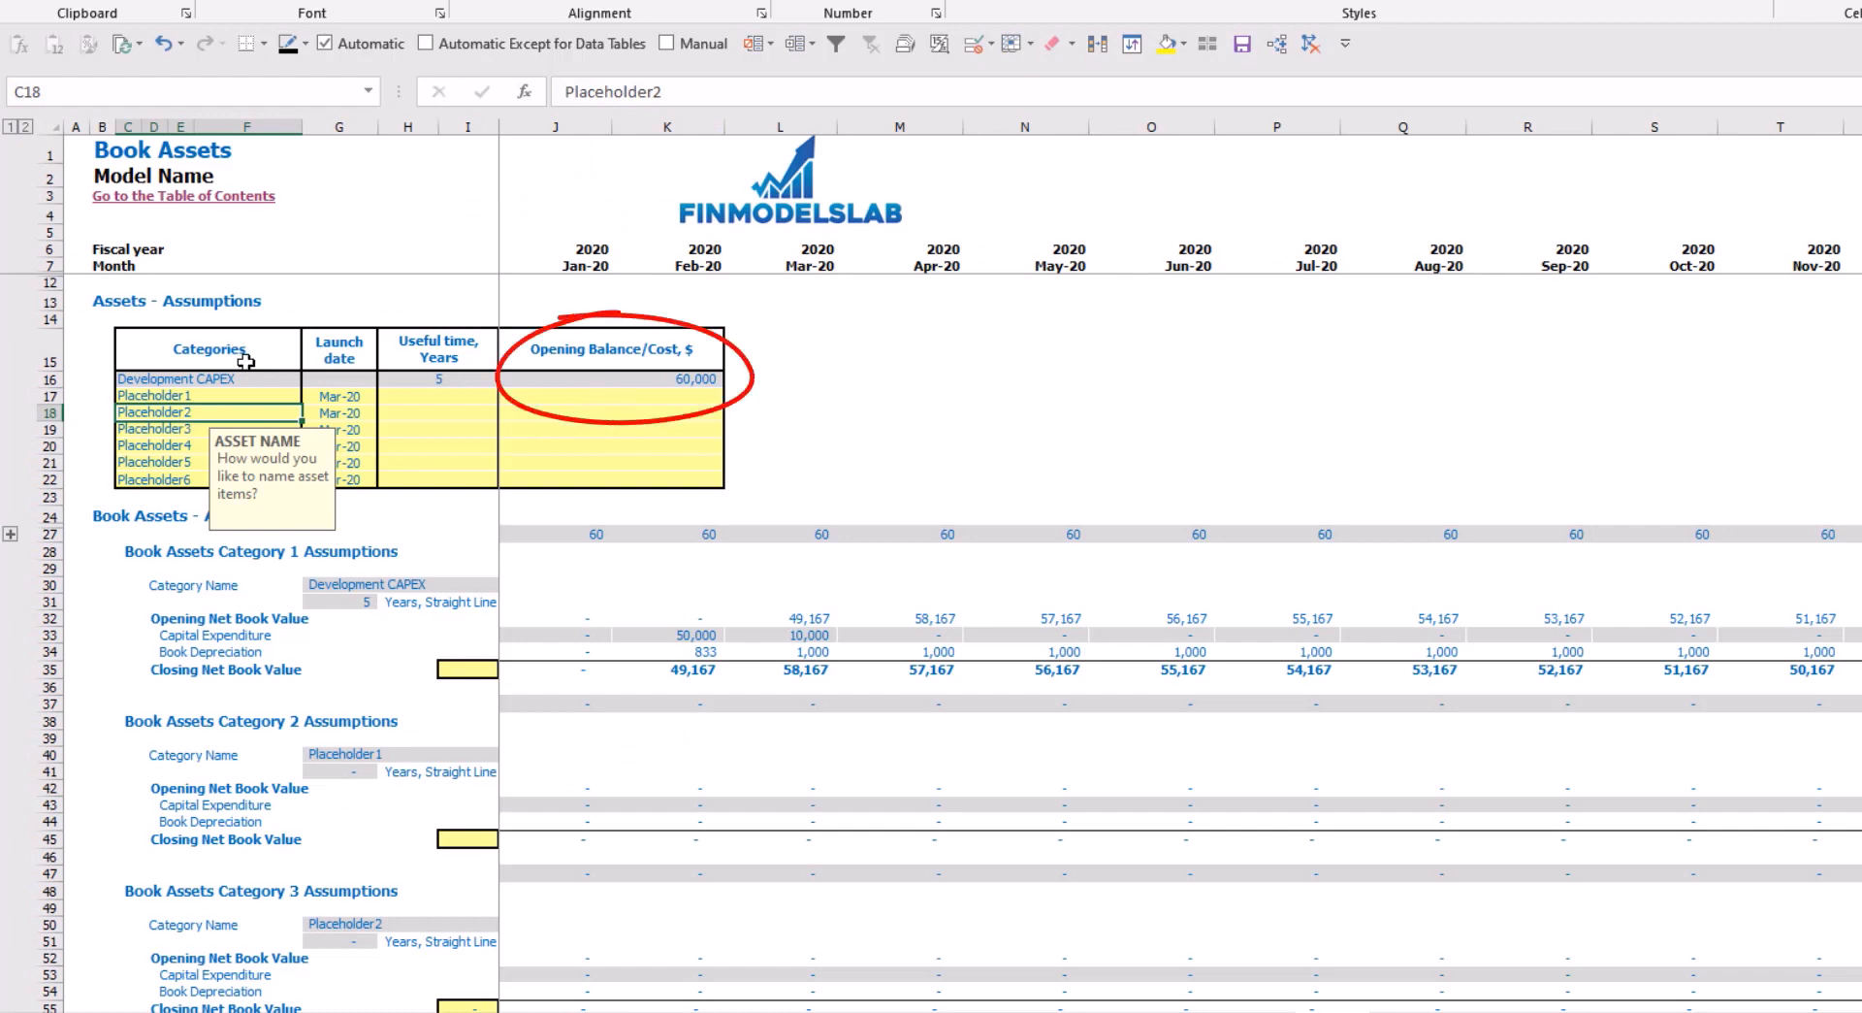
drag(246, 378, 698, 379)
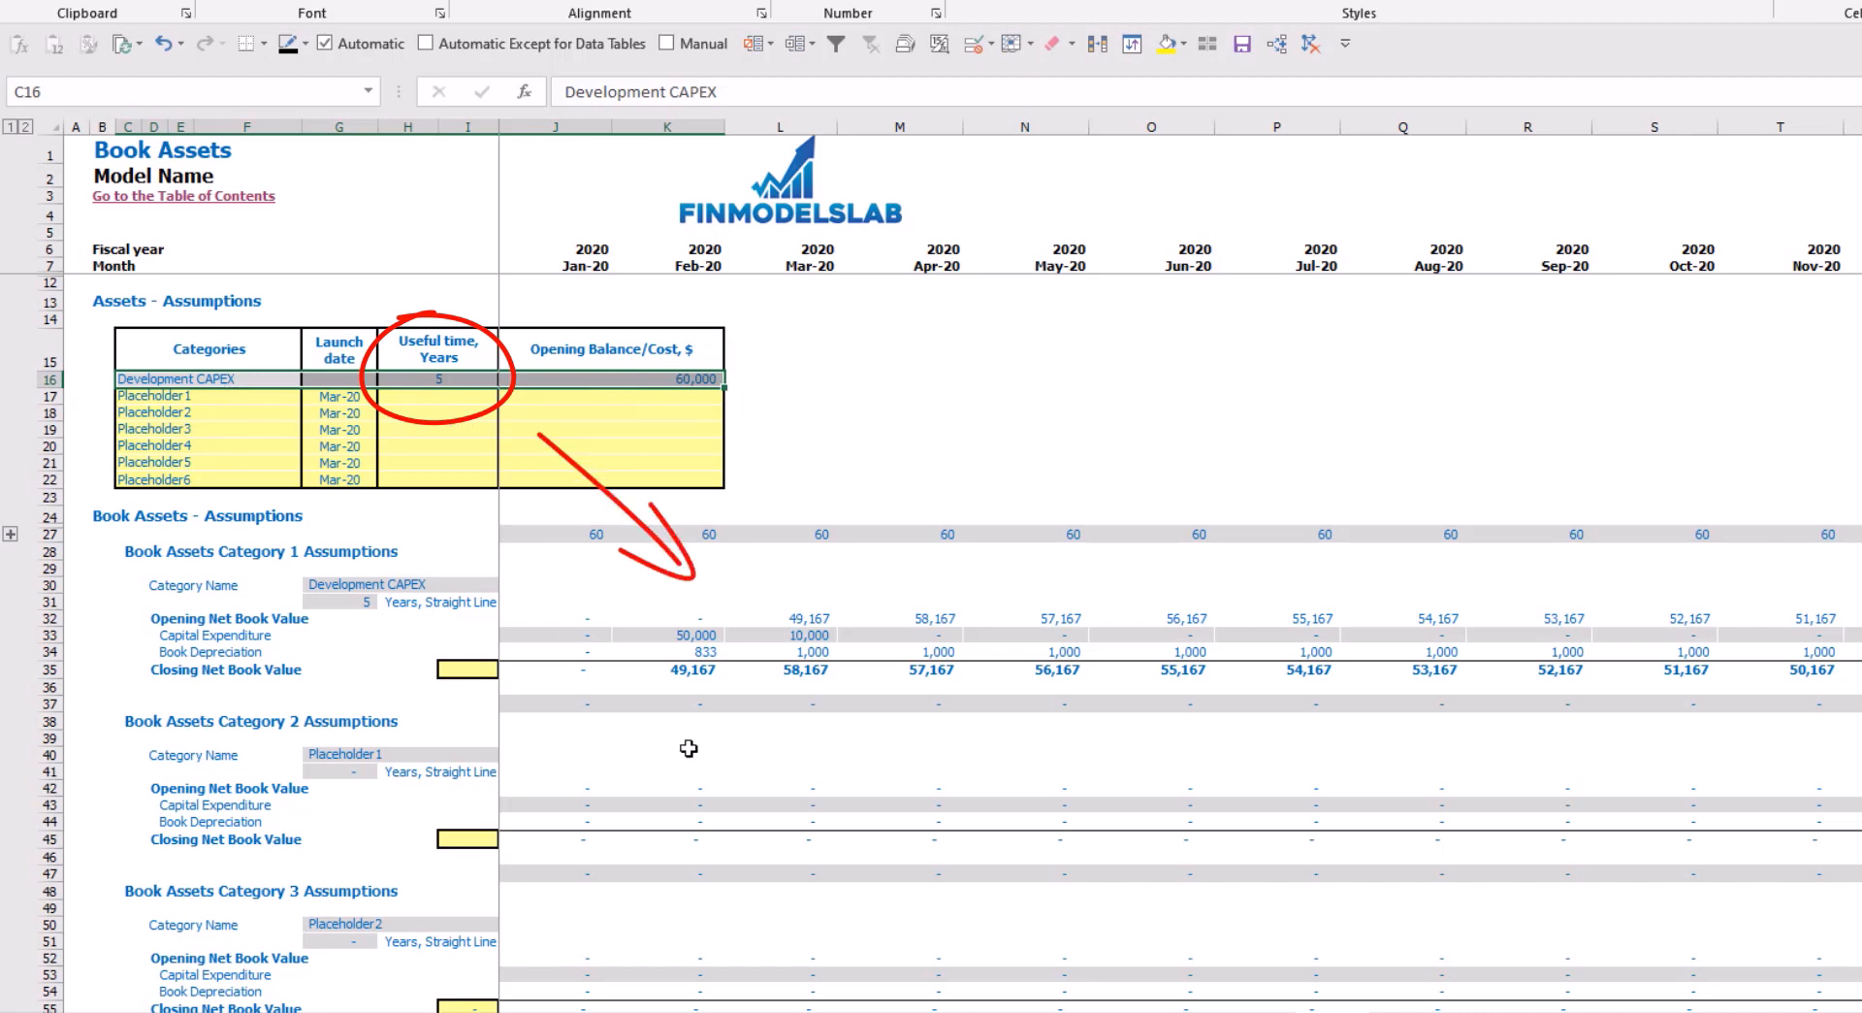
drag(696, 656, 1202, 651)
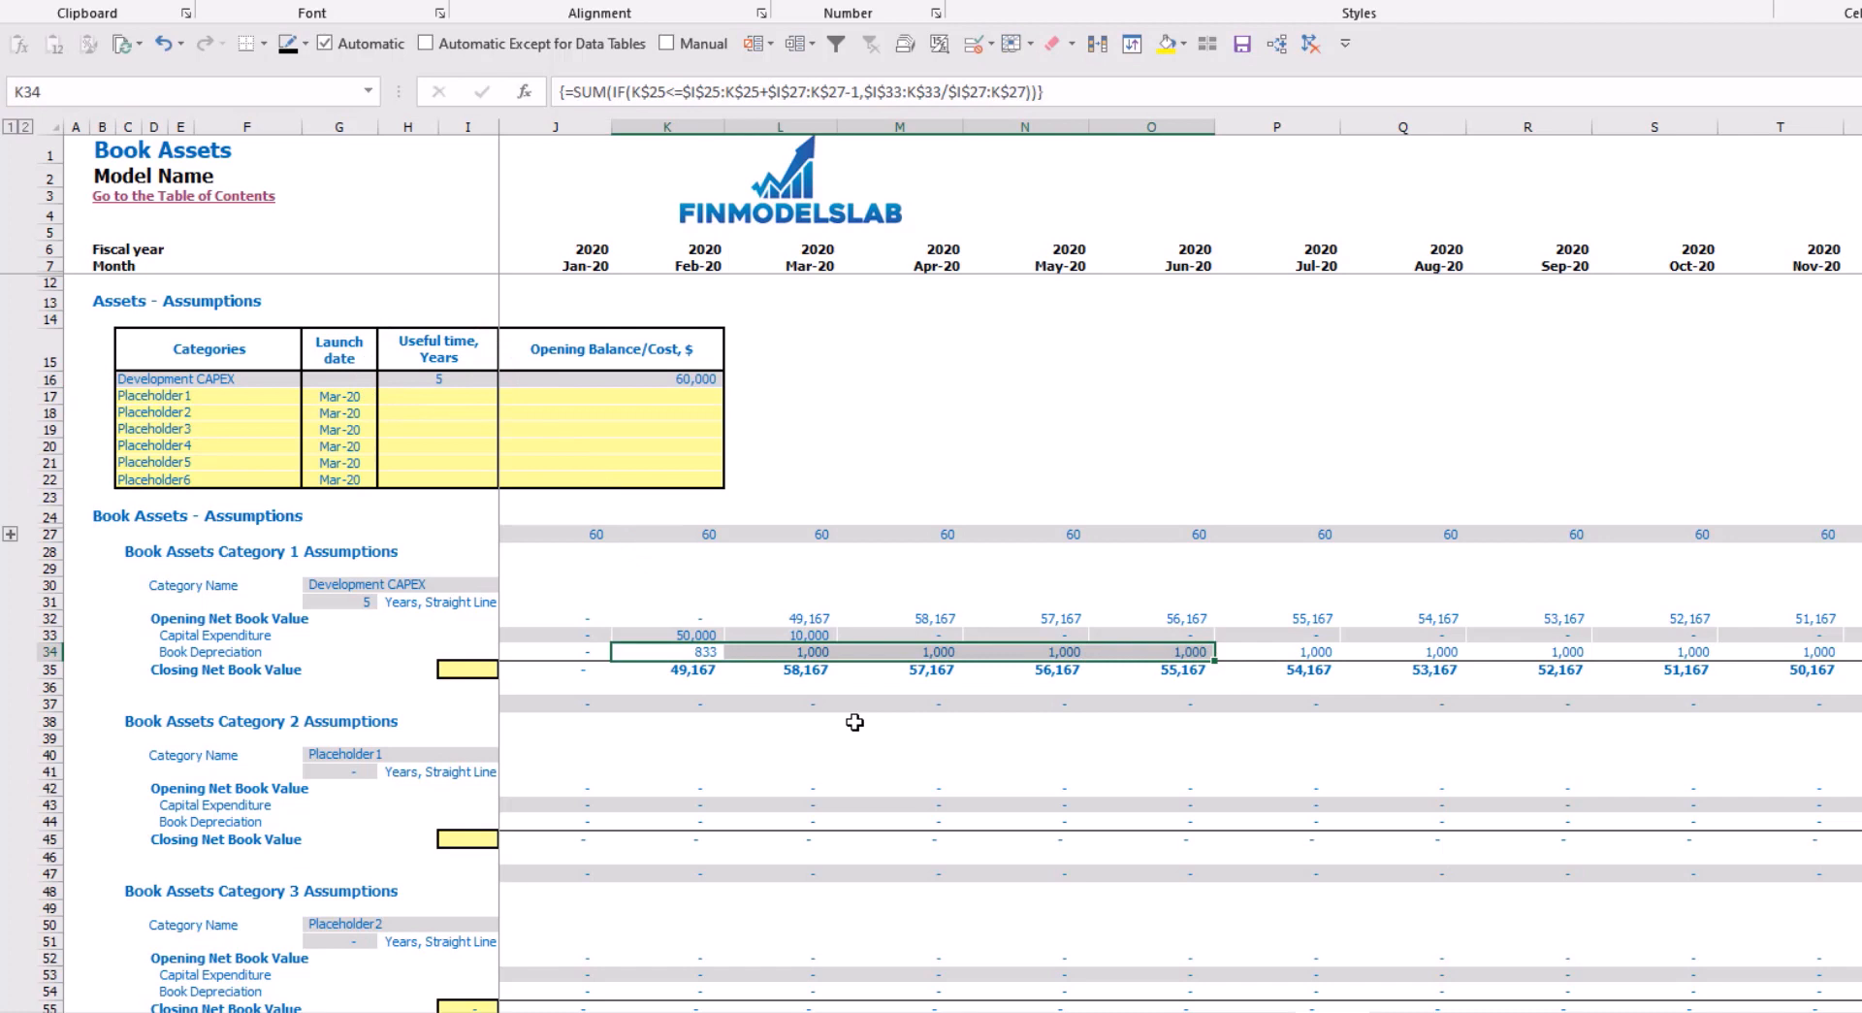
drag(662, 675, 1089, 668)
Rename the Placeholder1 asset as Other CAPEX and set its launch date to Jun-20
drag(215, 403, 218, 473)
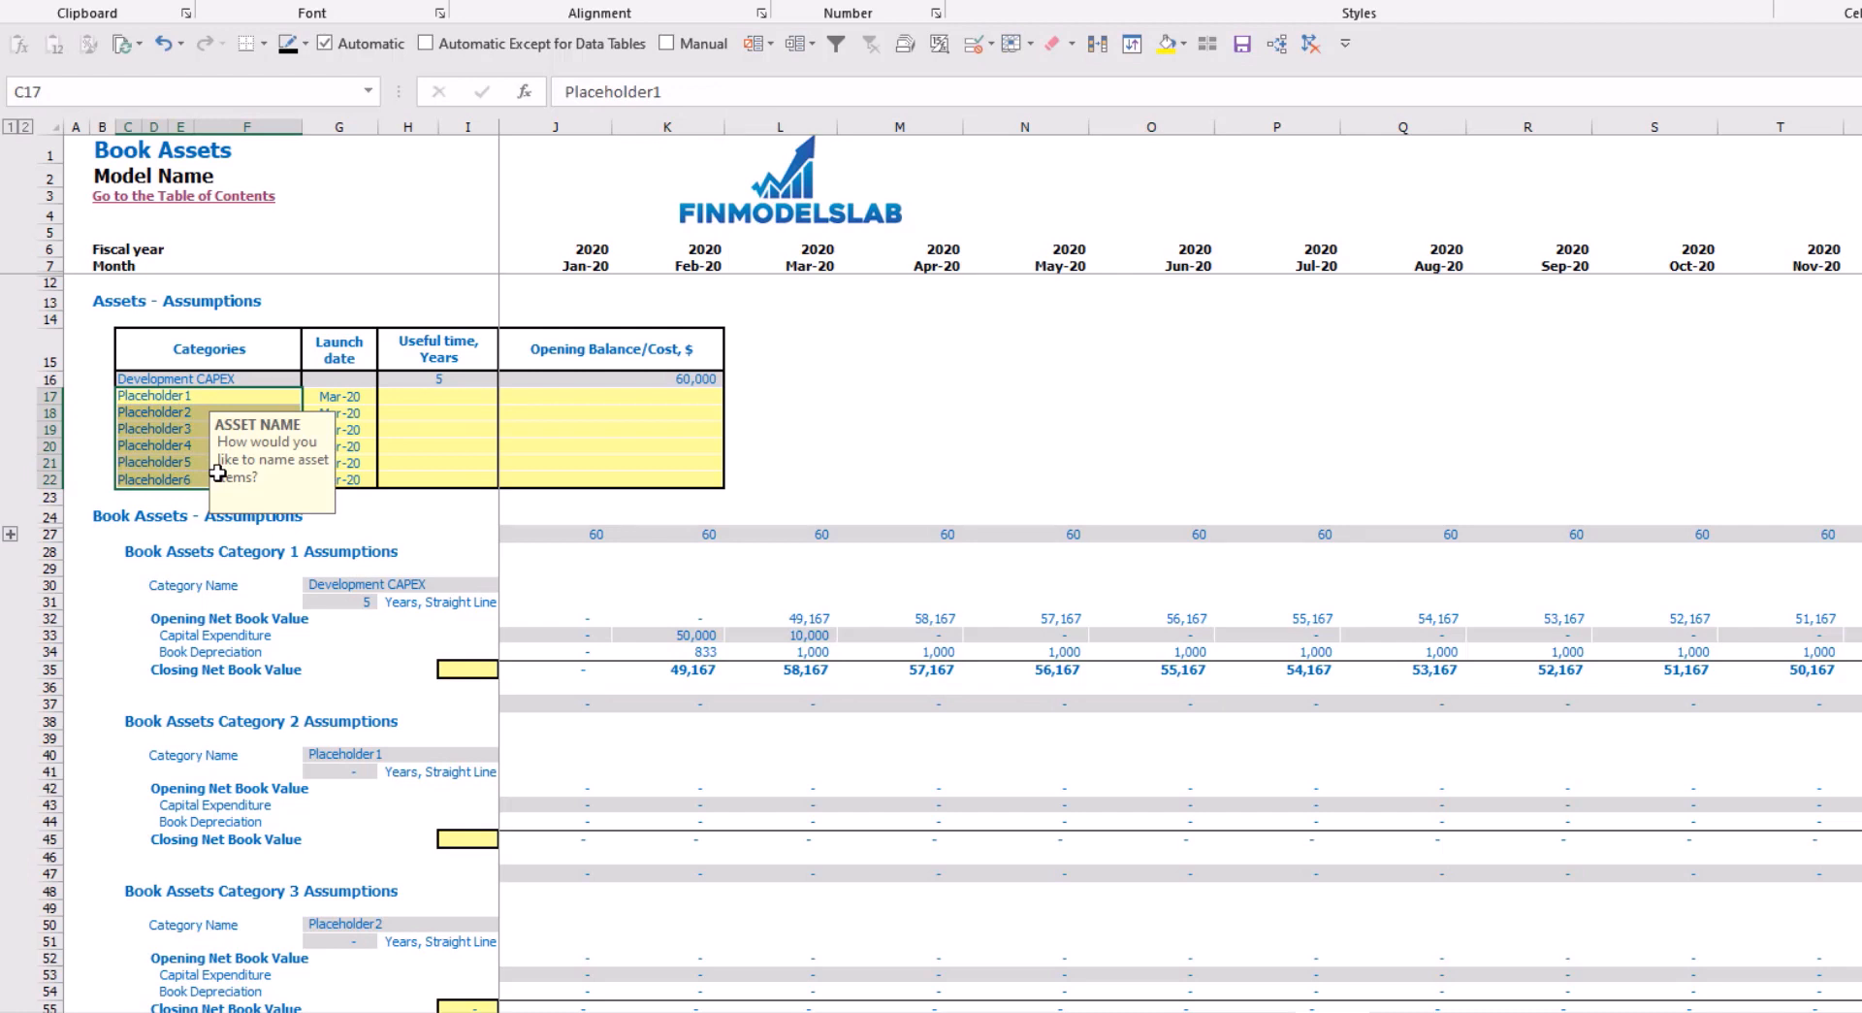
click(168, 395)
text(Other CAPEX)
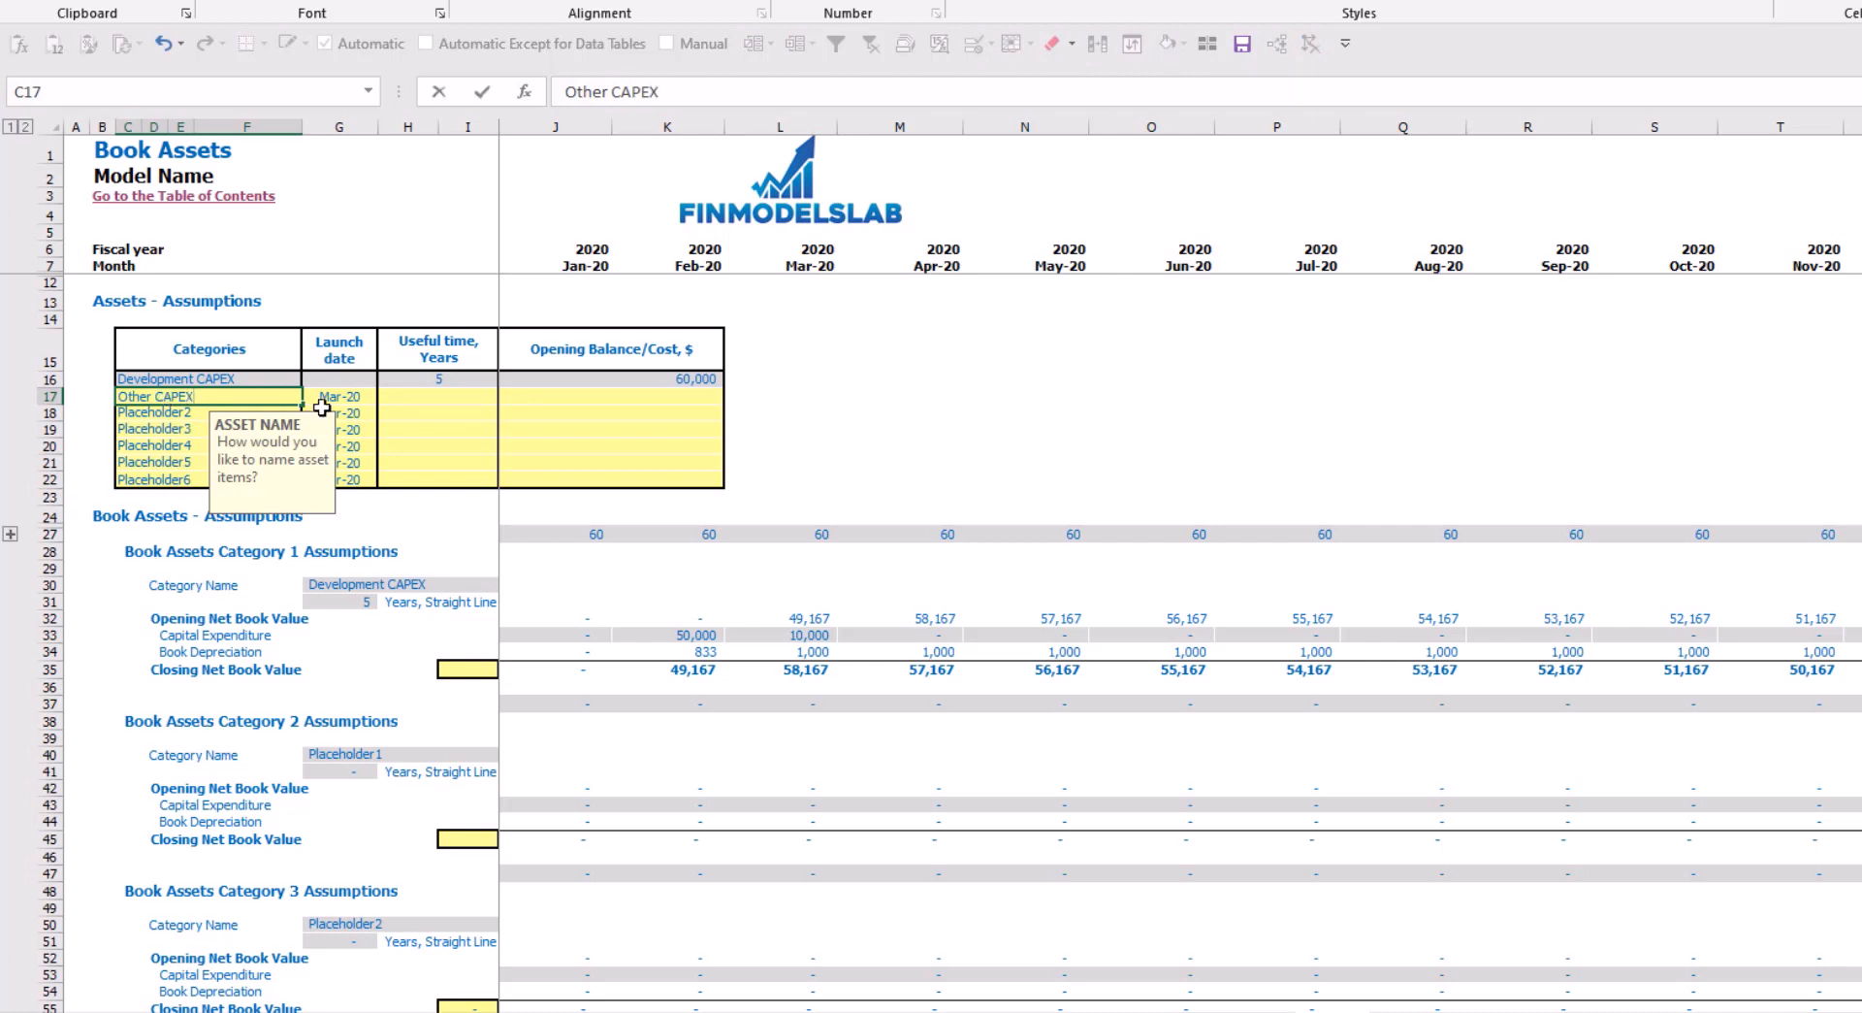
click(330, 397)
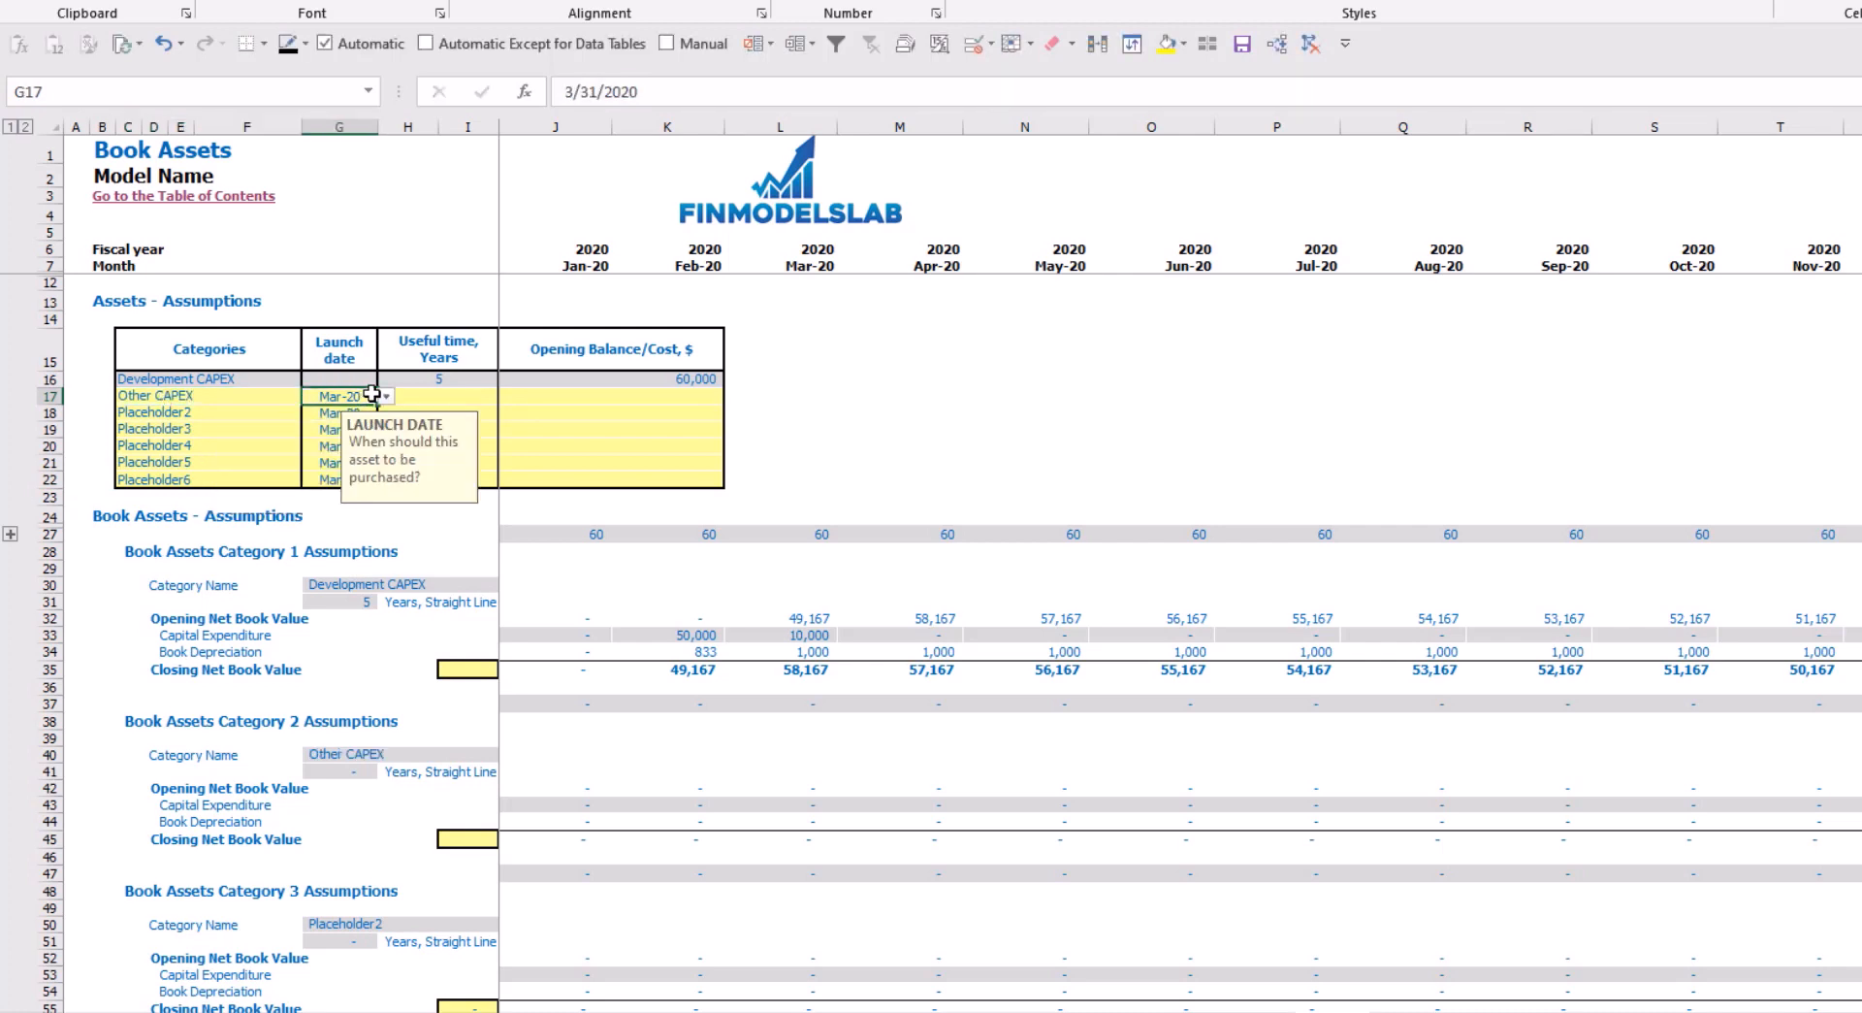
click(386, 396)
click(355, 458)
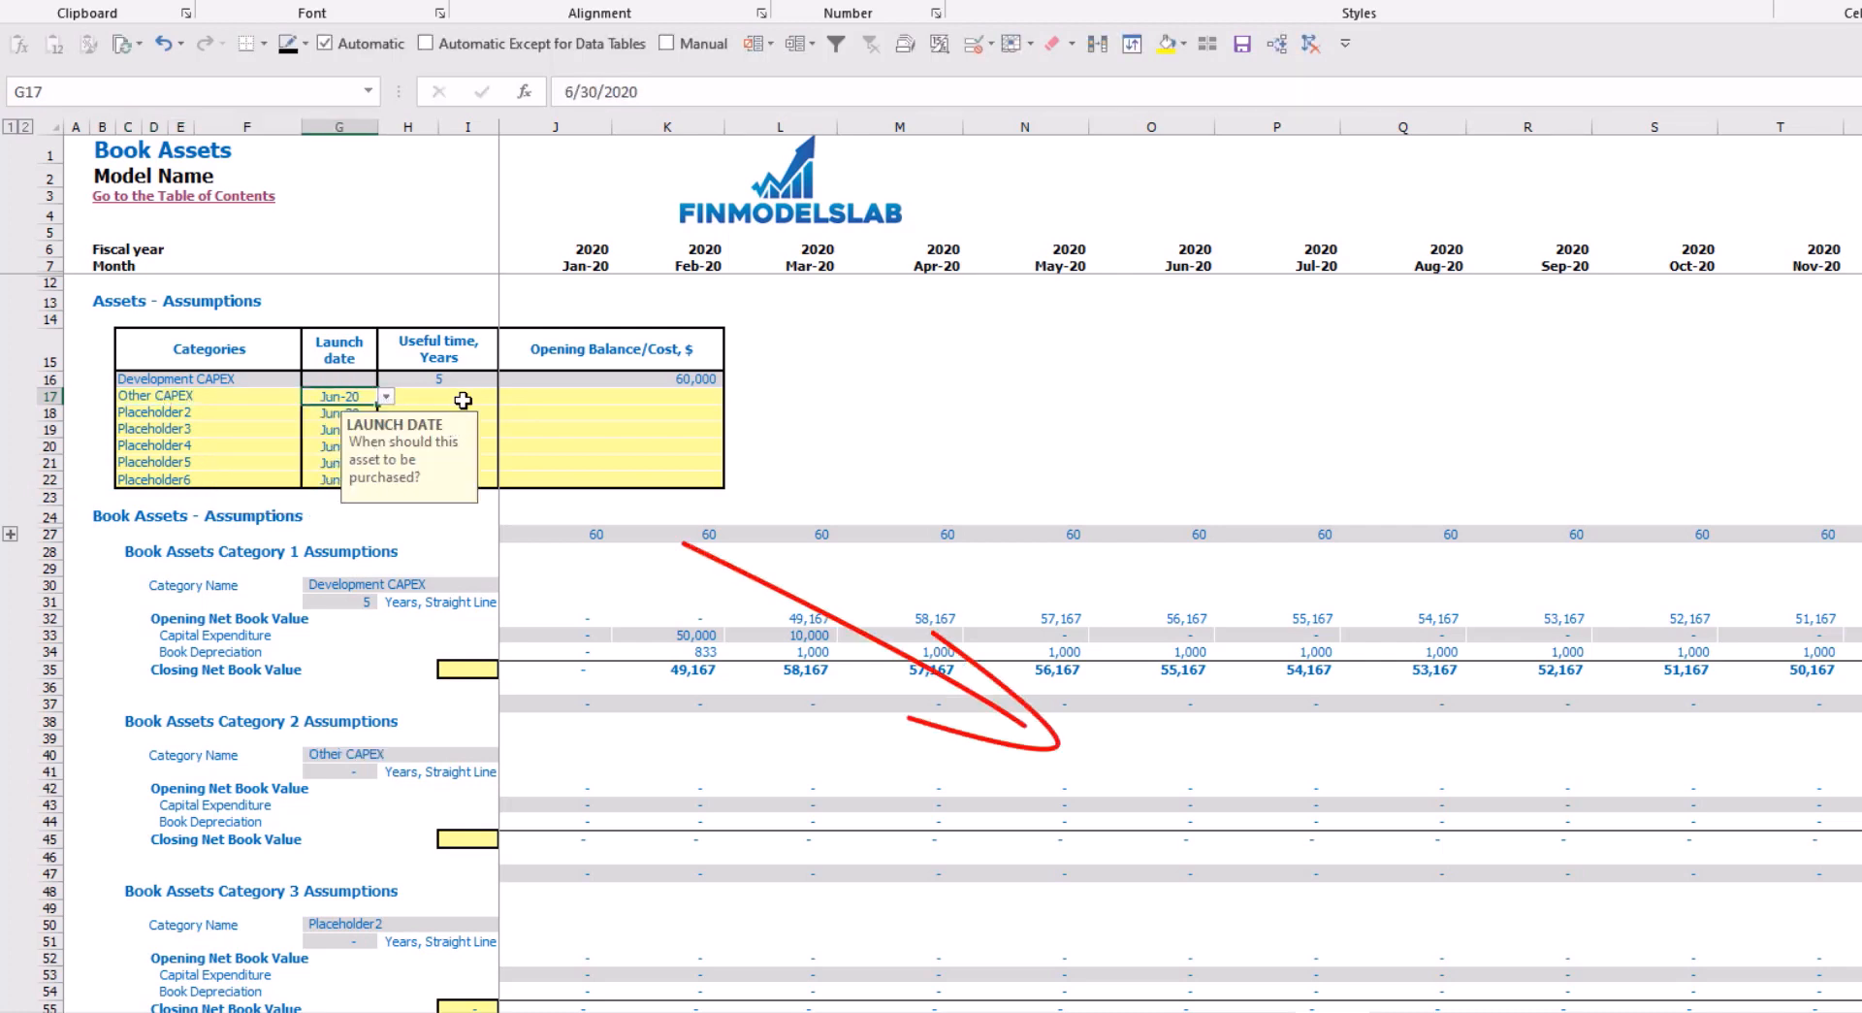
Give Other CAPEX a useful time of 3 years and an opening balance/cost of 5,000
click(465, 396)
text(3)
key(Return)
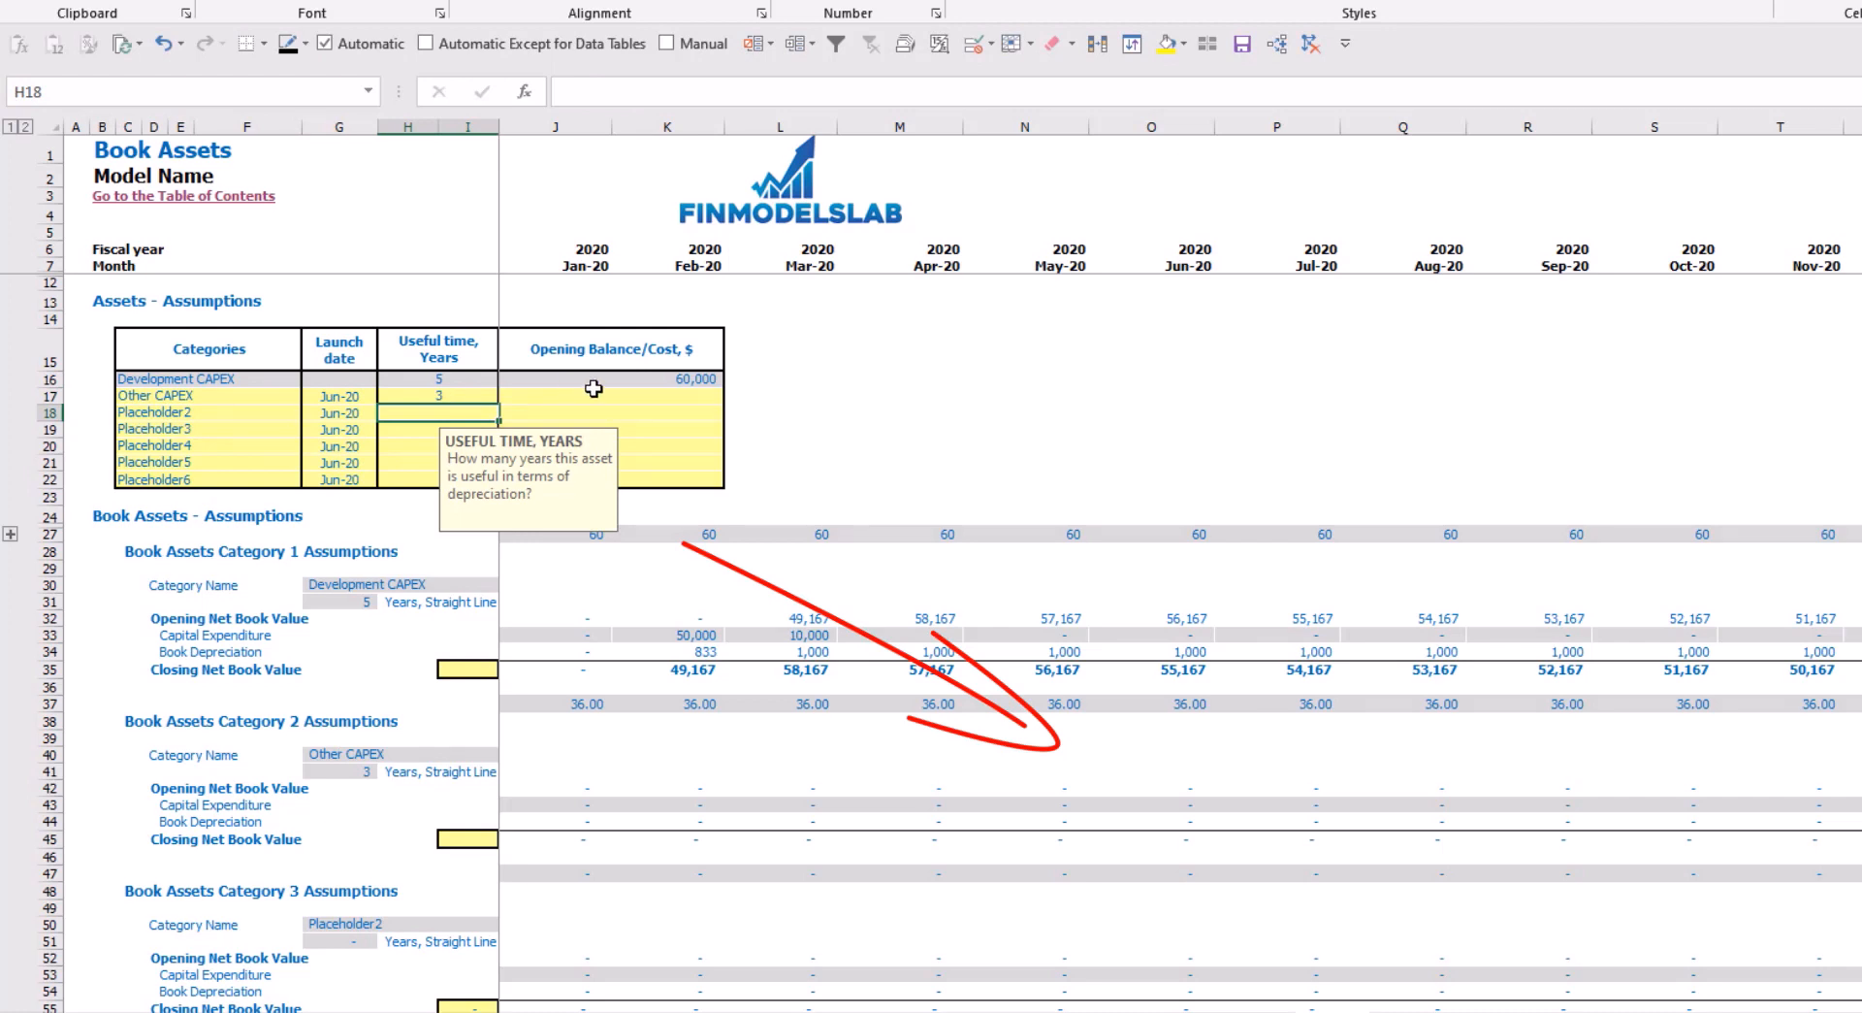
click(594, 392)
text(5,00)
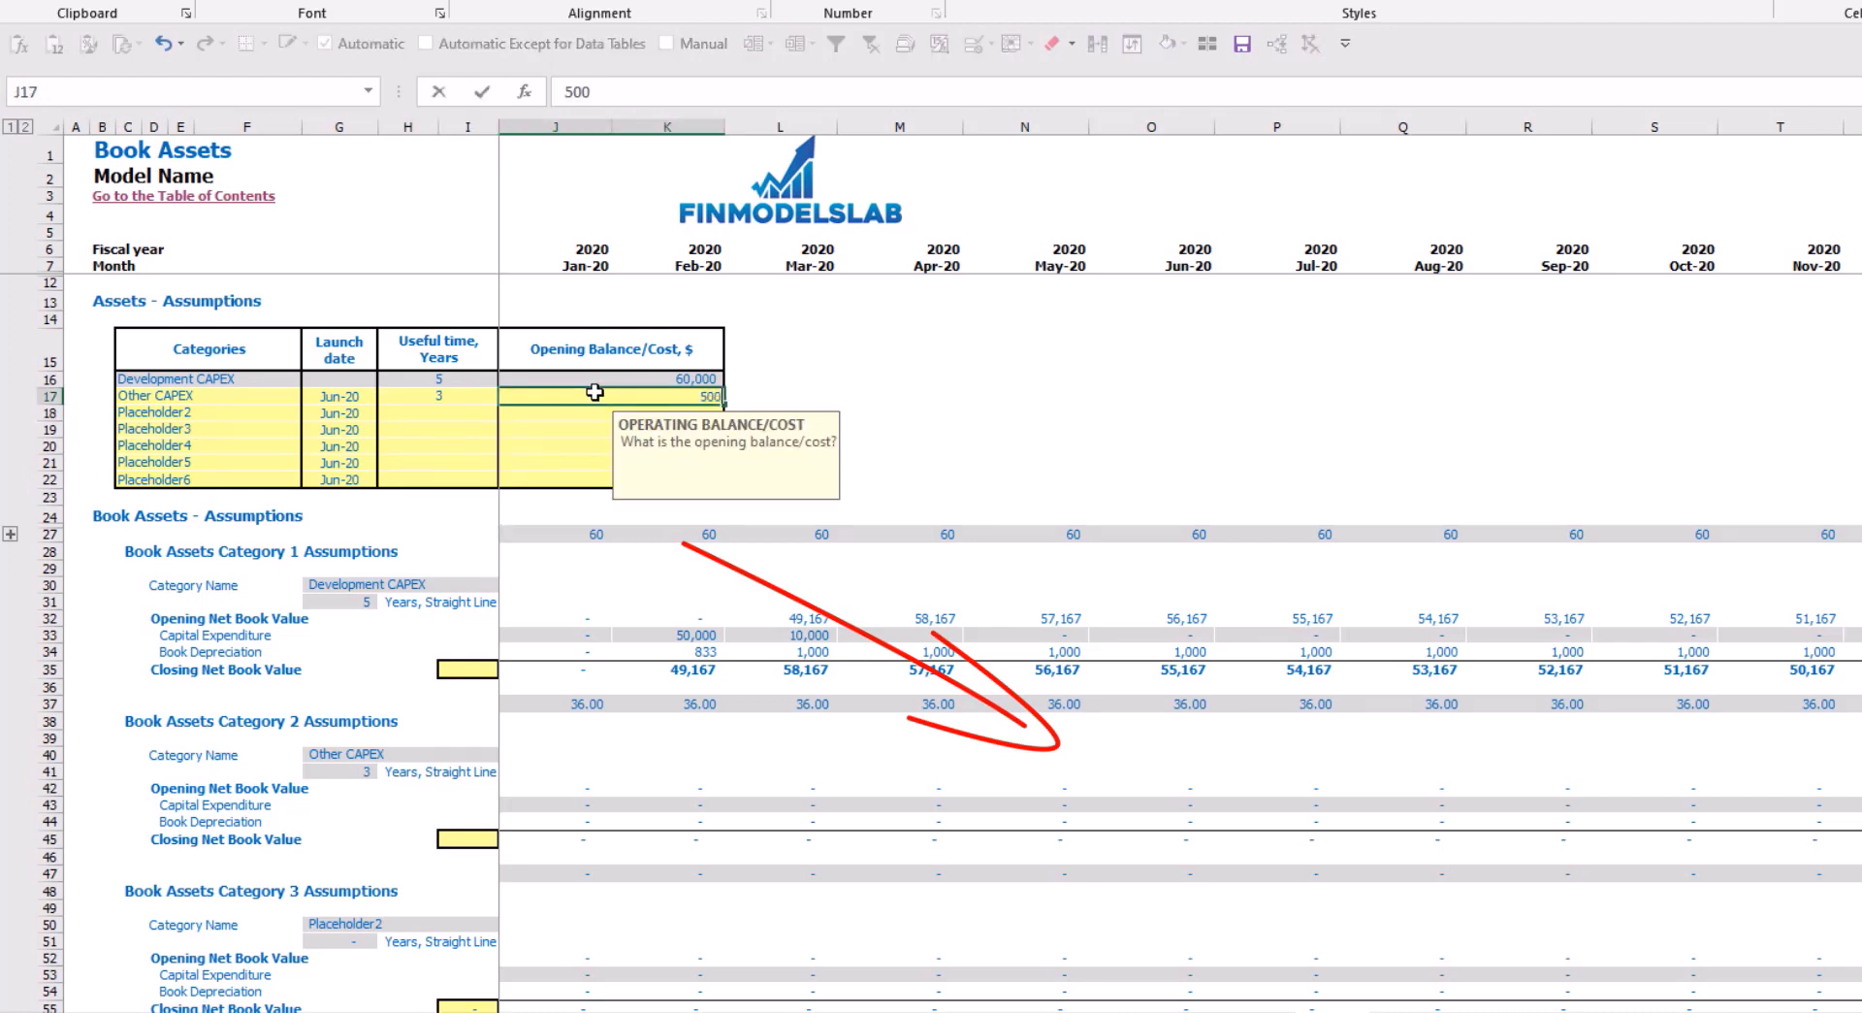
text(0)
key(Return)
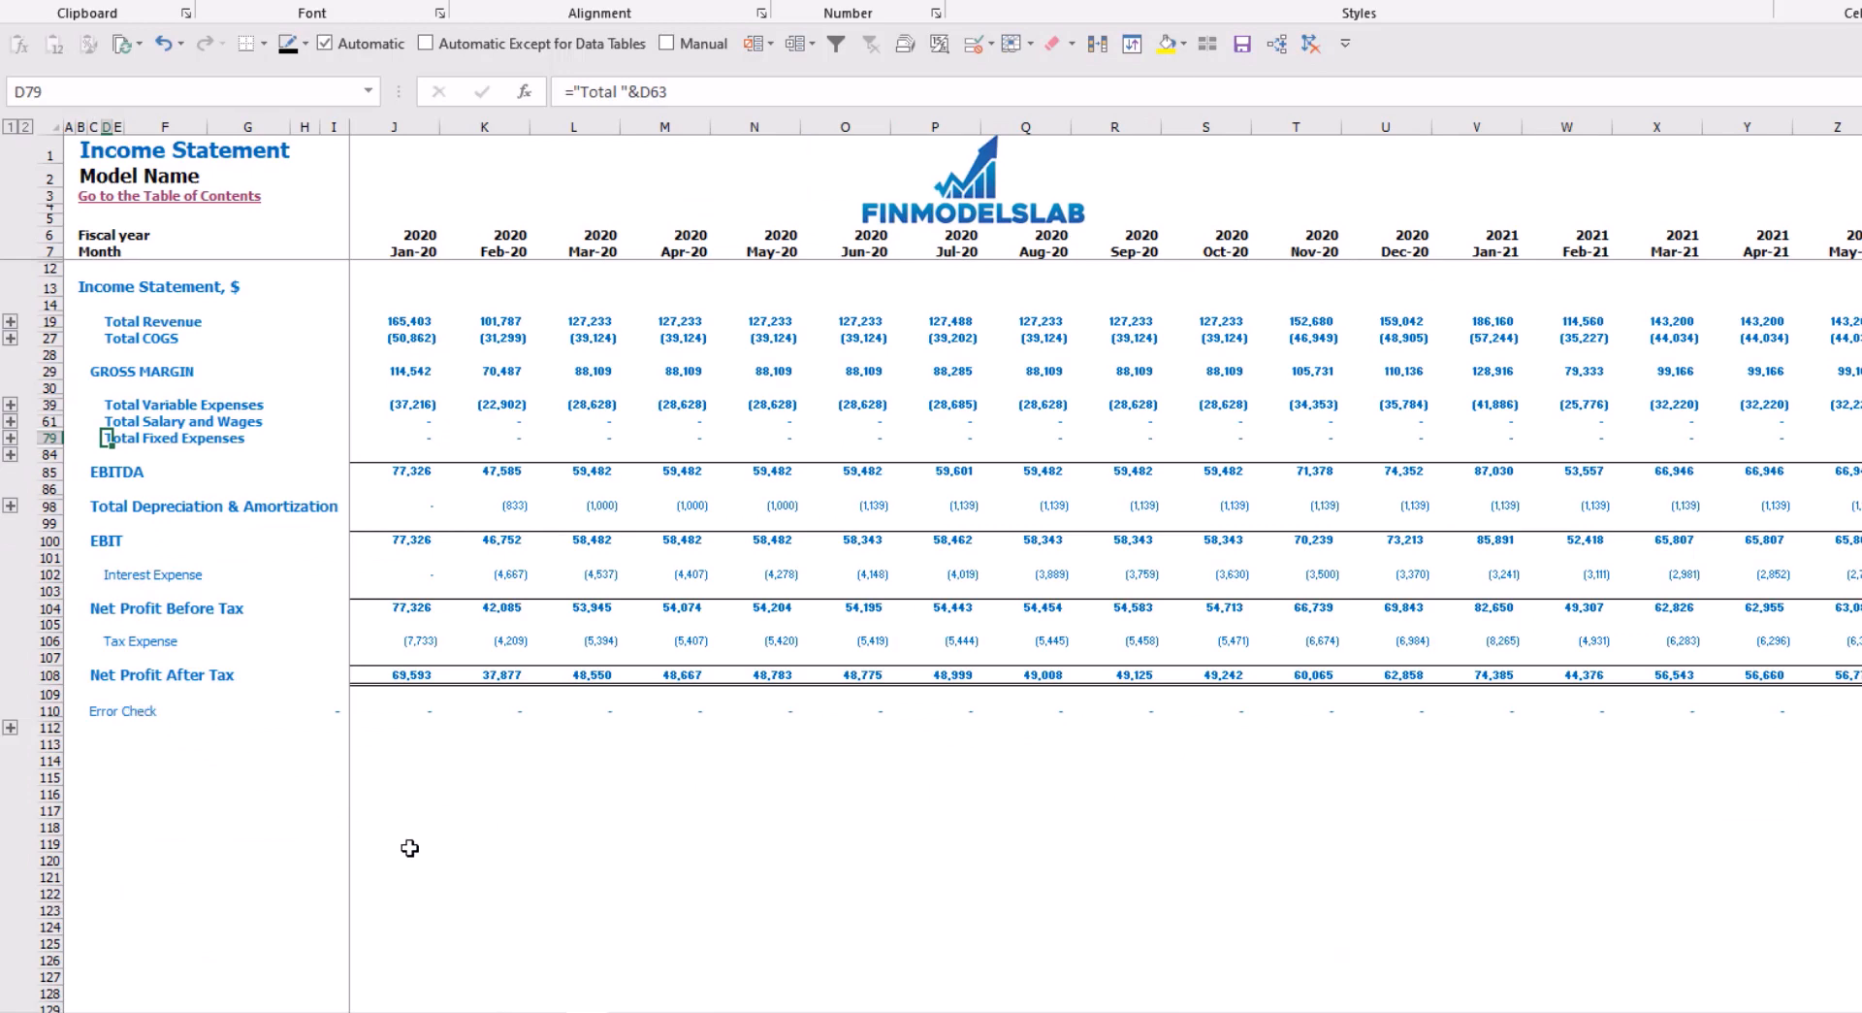
Examine Total Depreciation & Amortization in the income statement and Fixed Assets Capital Expenditure in the cash flow statement
click(44, 505)
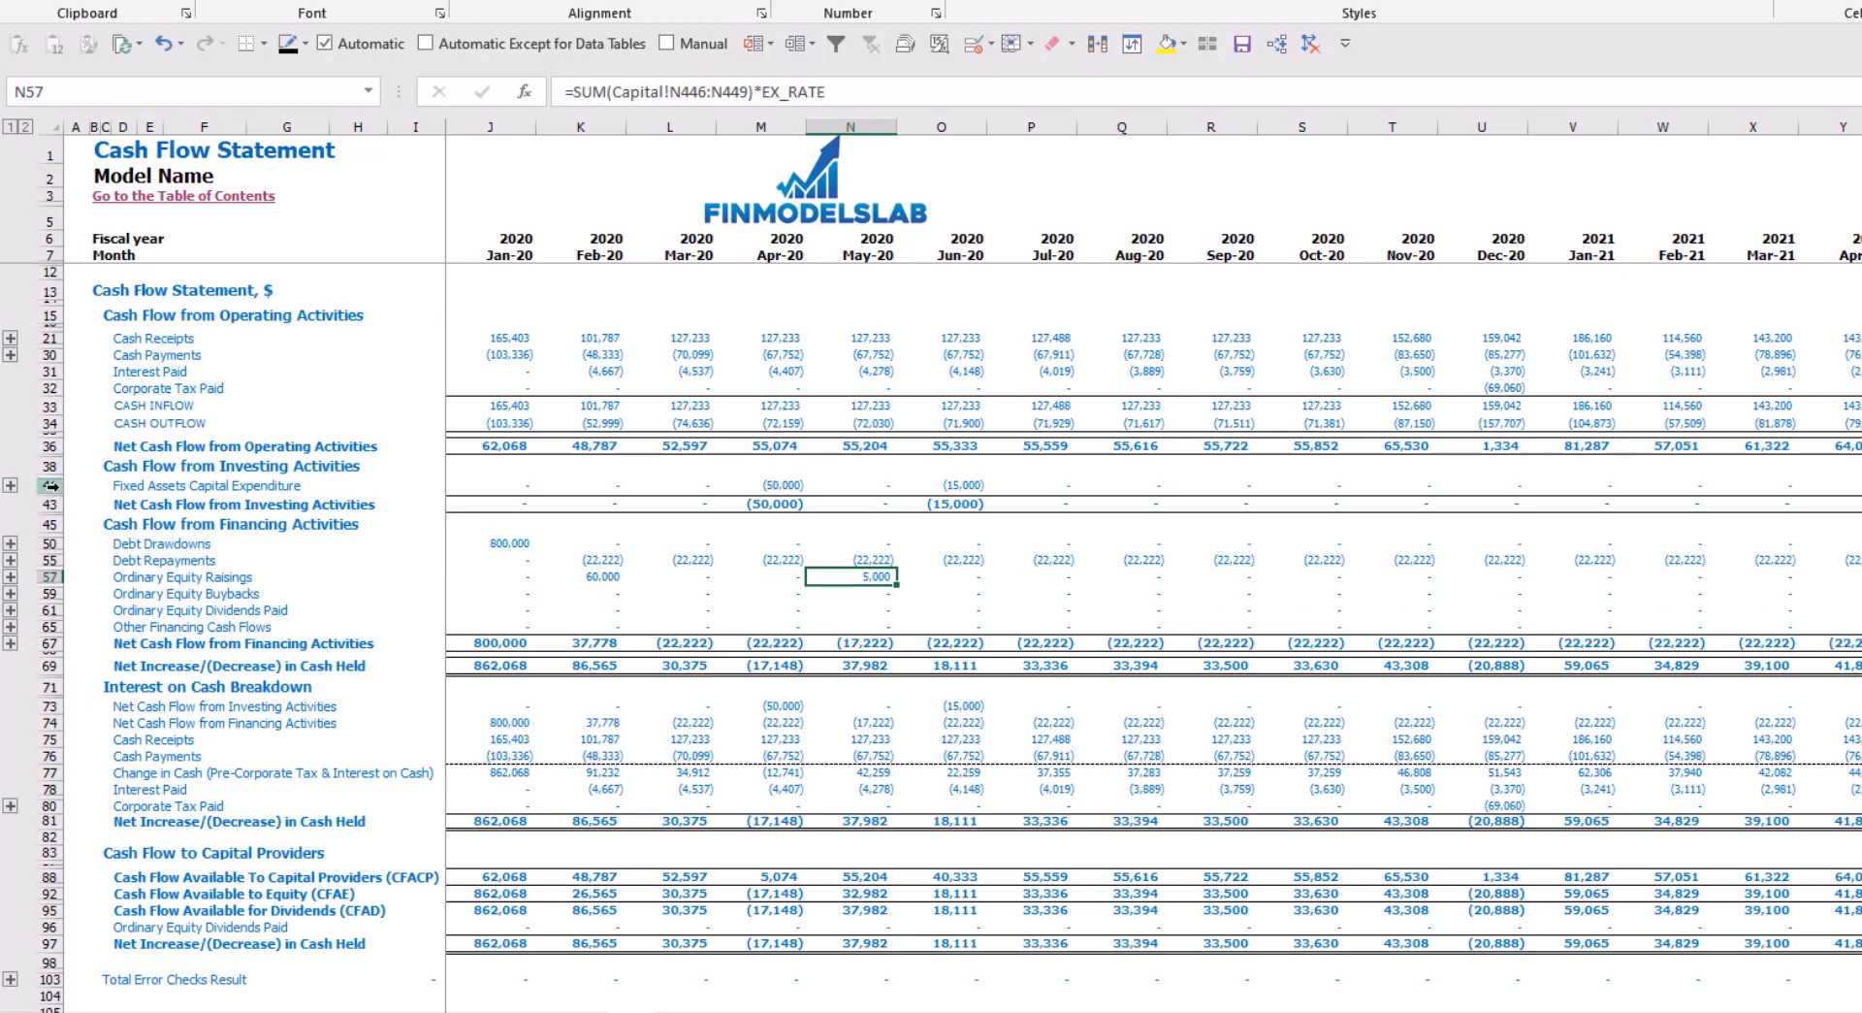
click(51, 485)
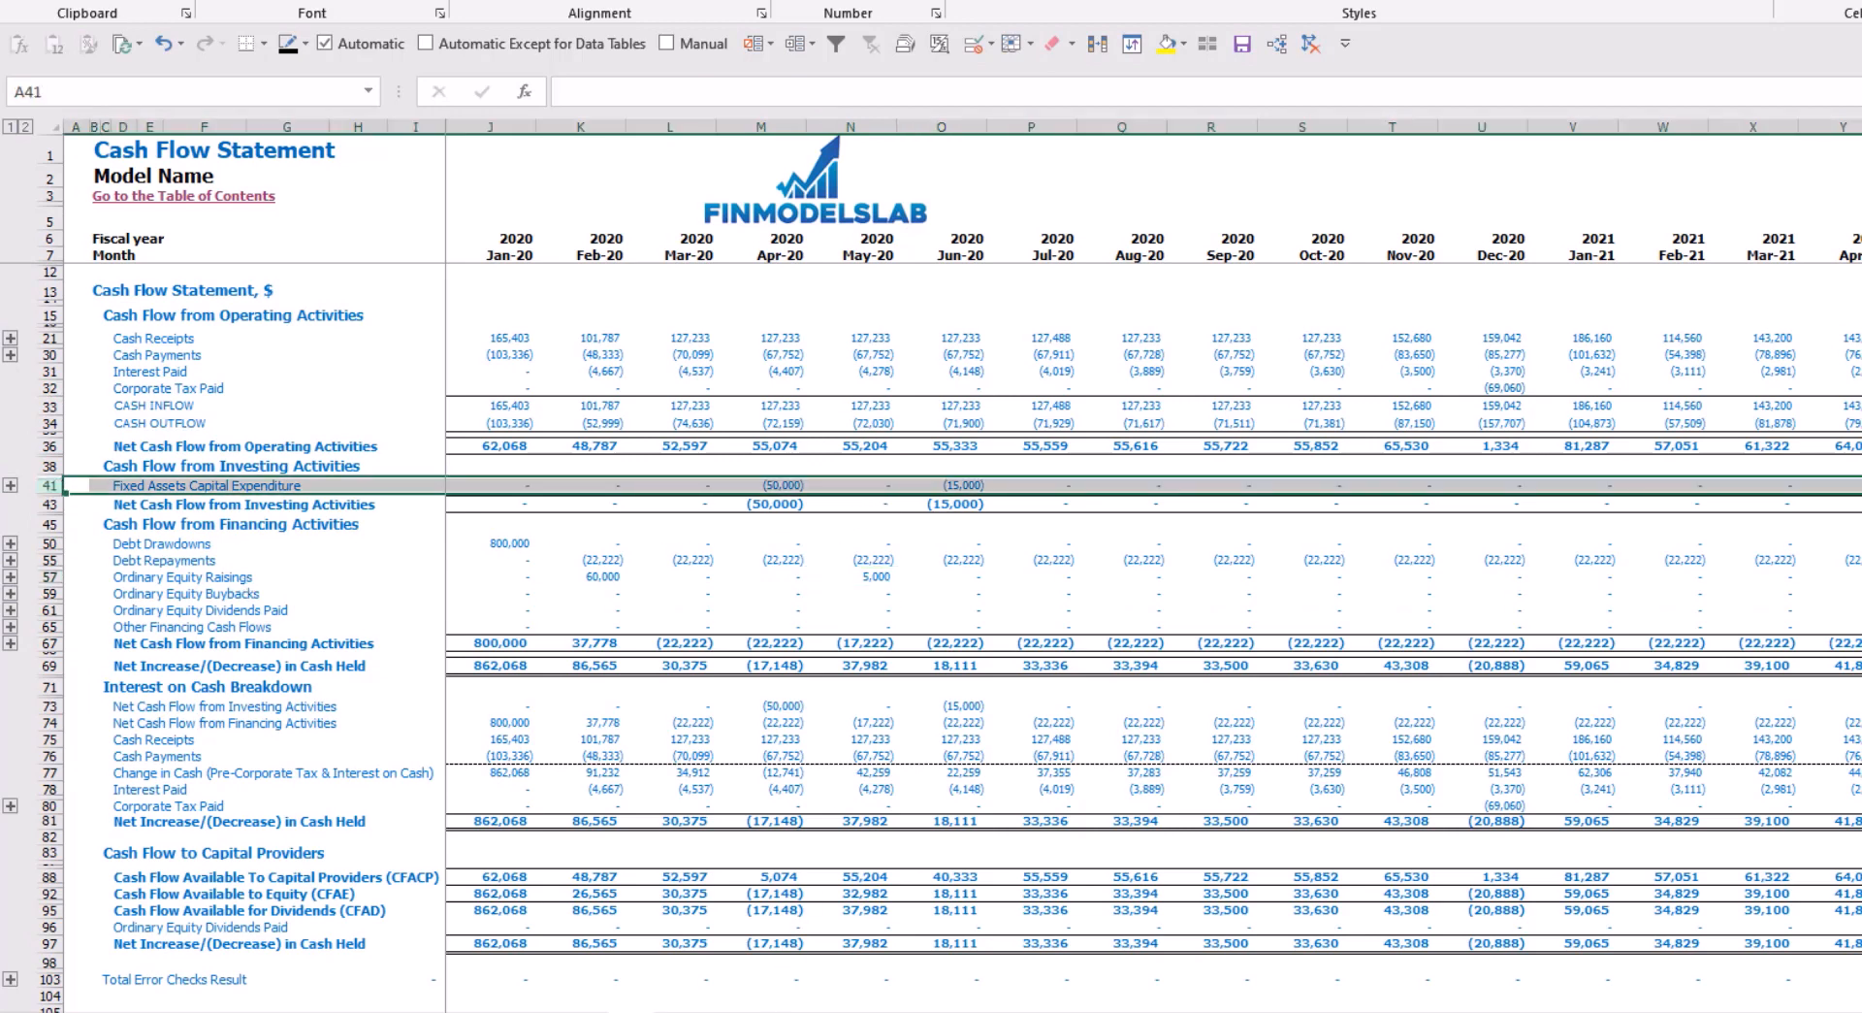
Examine the Fixed Assets, Assets Closing Net Book Value and CAPEX Prepayment rows of the balance sheet
click(776, 1011)
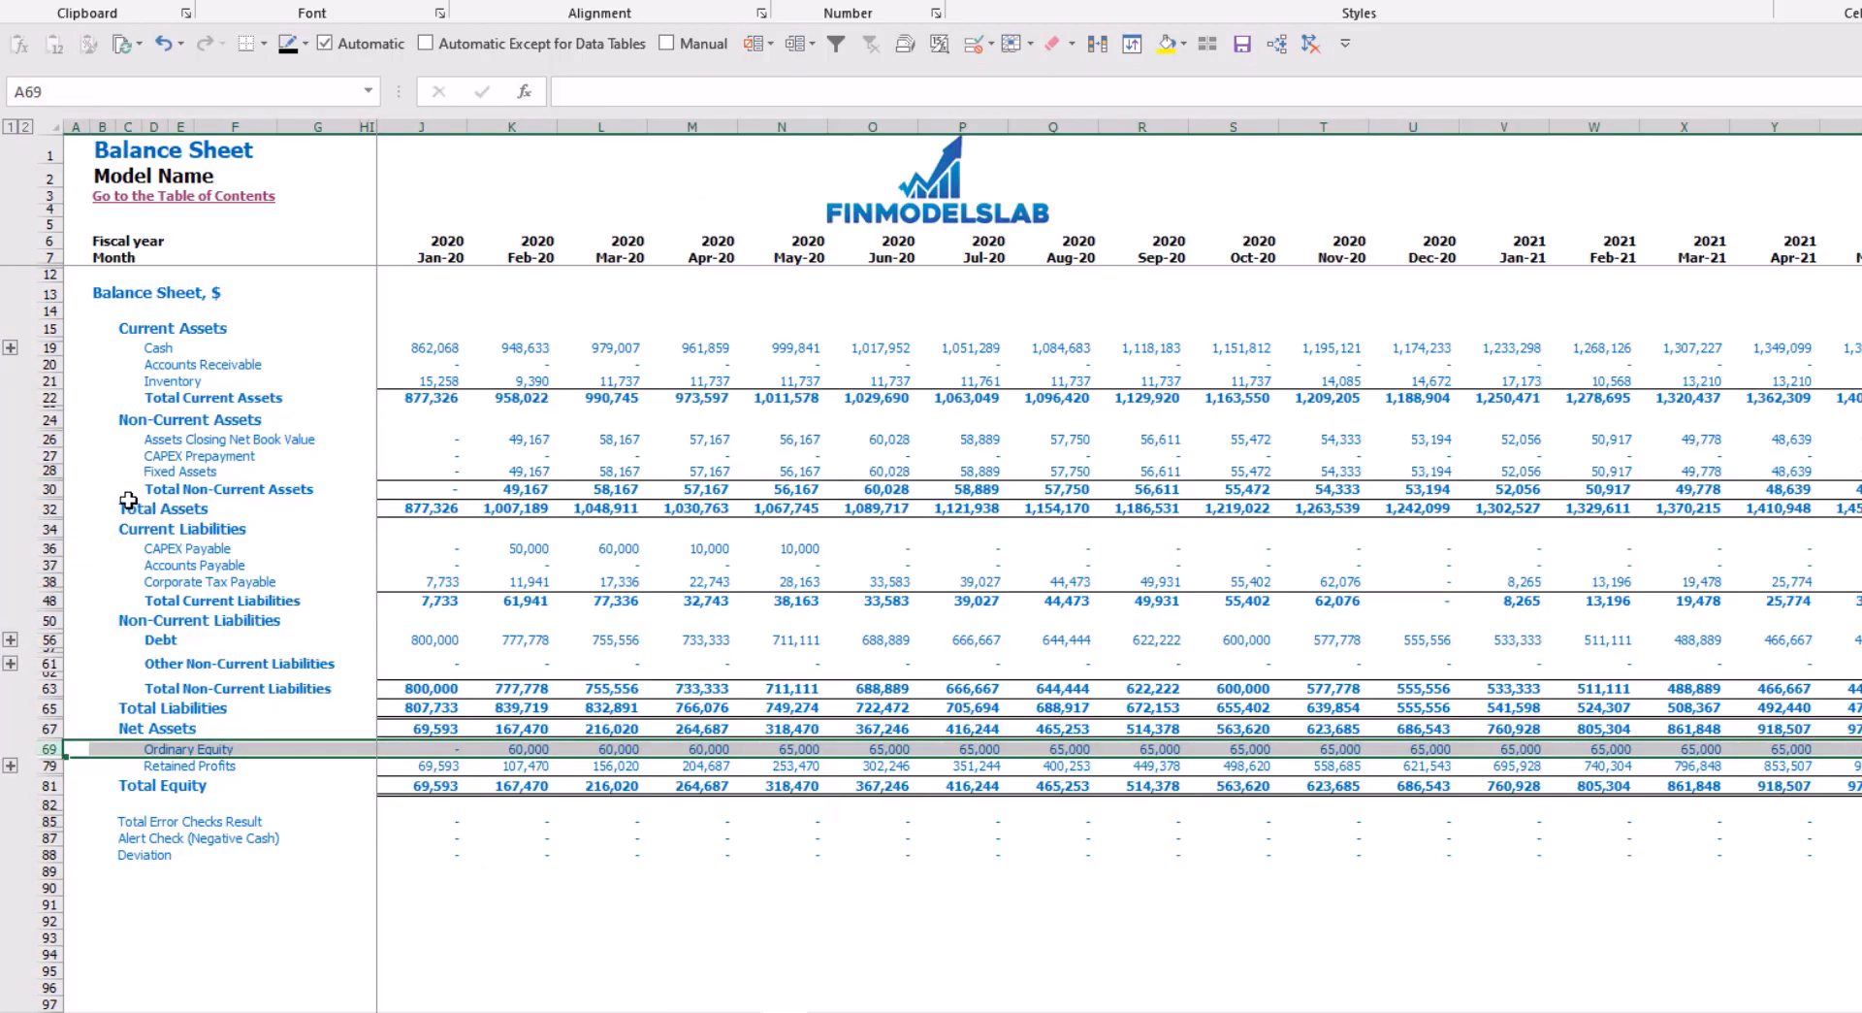
click(43, 470)
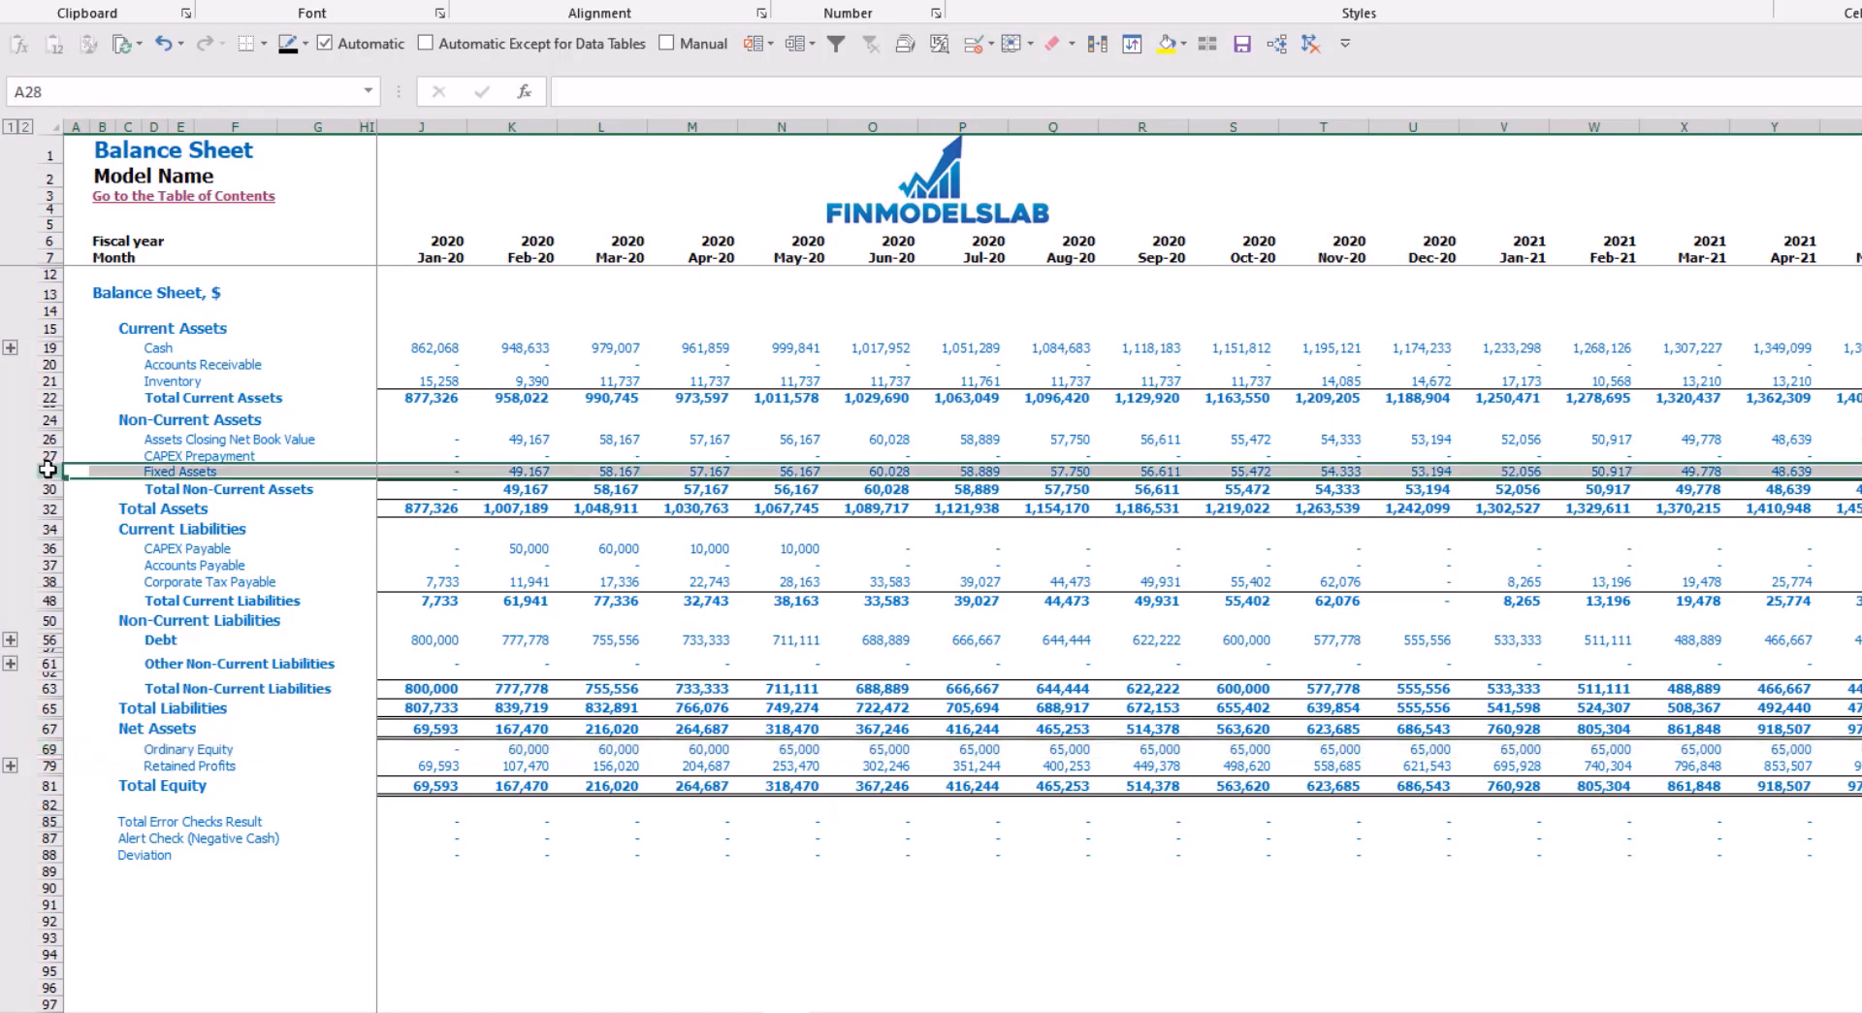
click(46, 439)
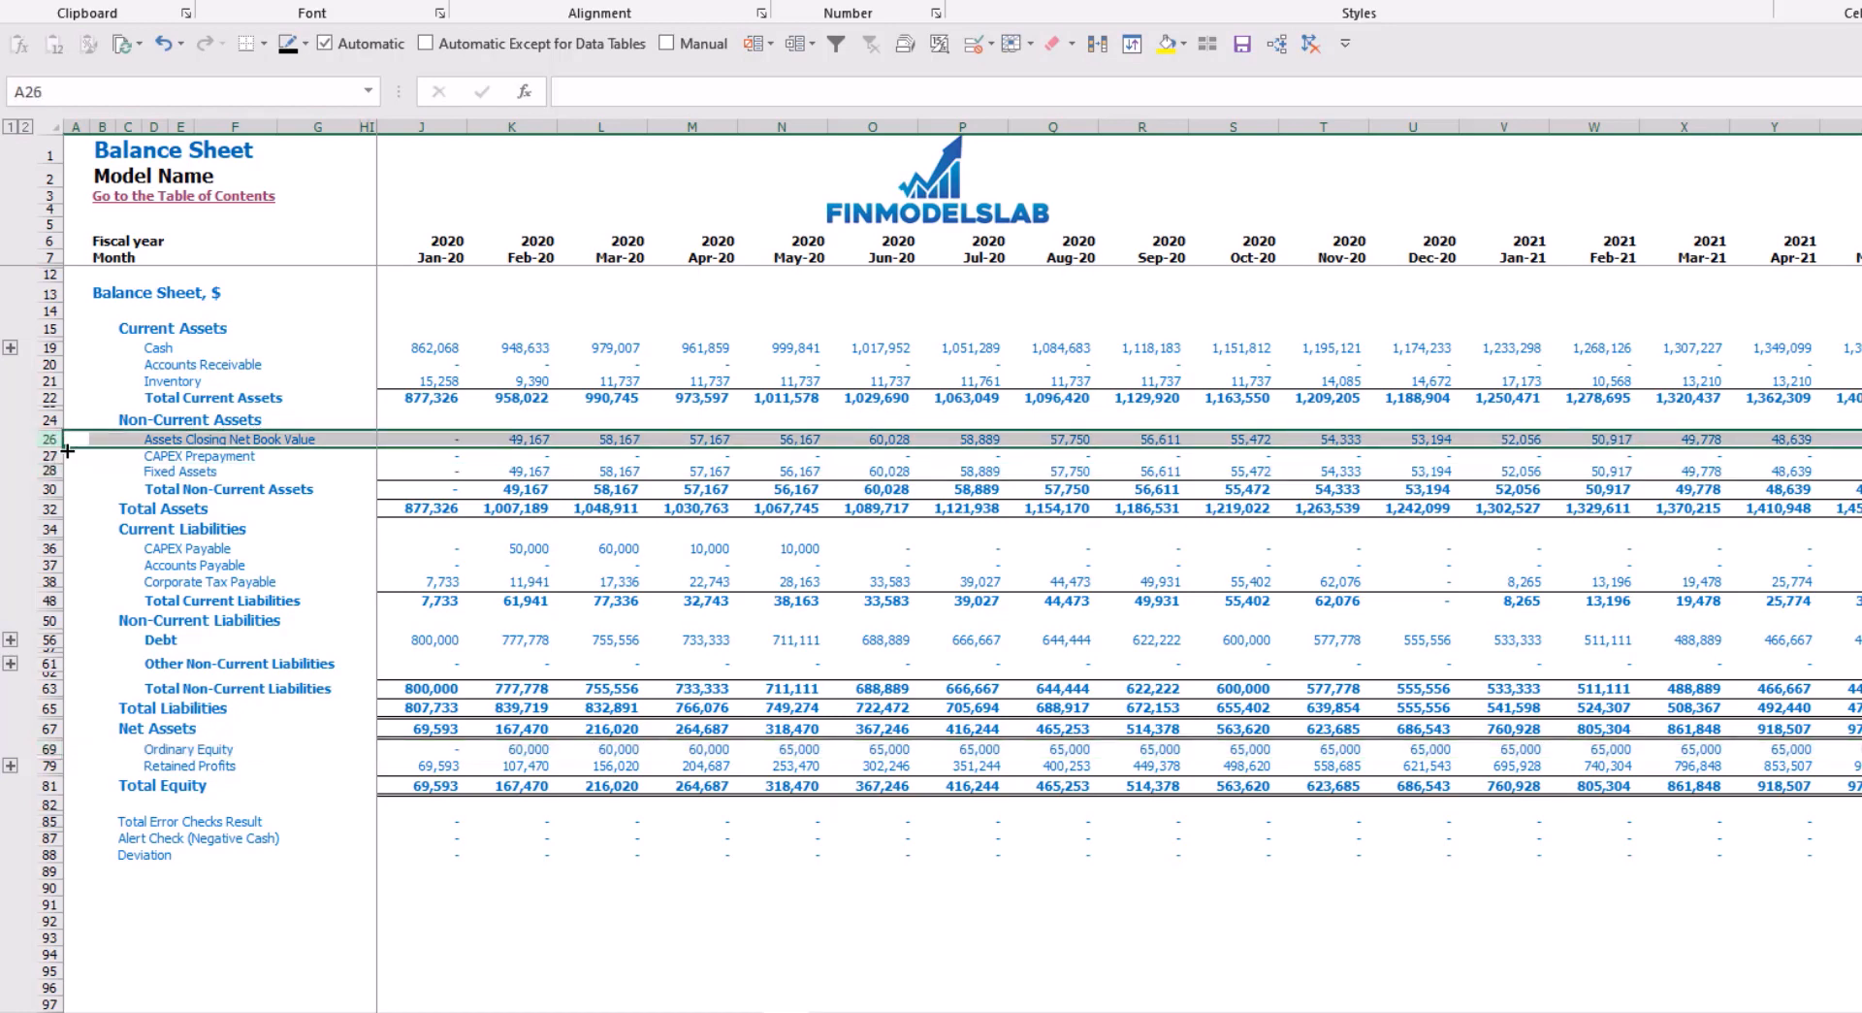
click(48, 455)
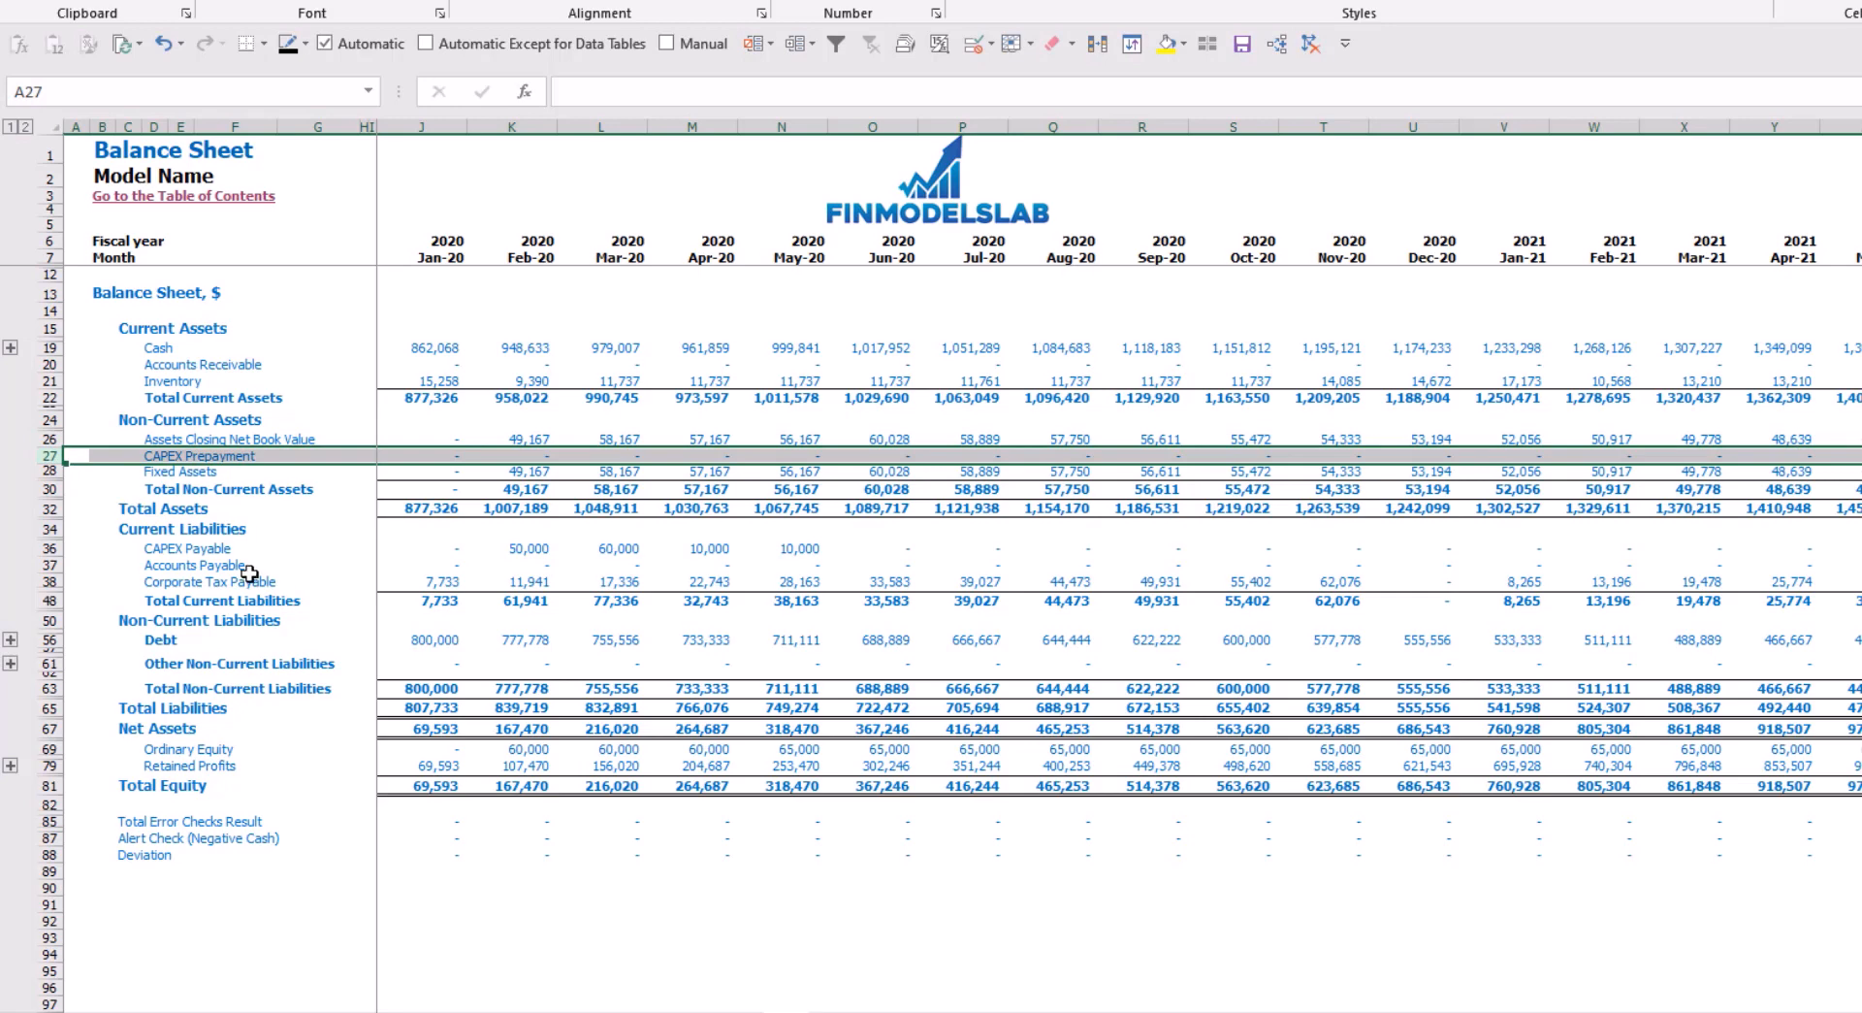
Compare the CAPEX Payable row of the balance sheet with the development expense payment delays
click(49, 548)
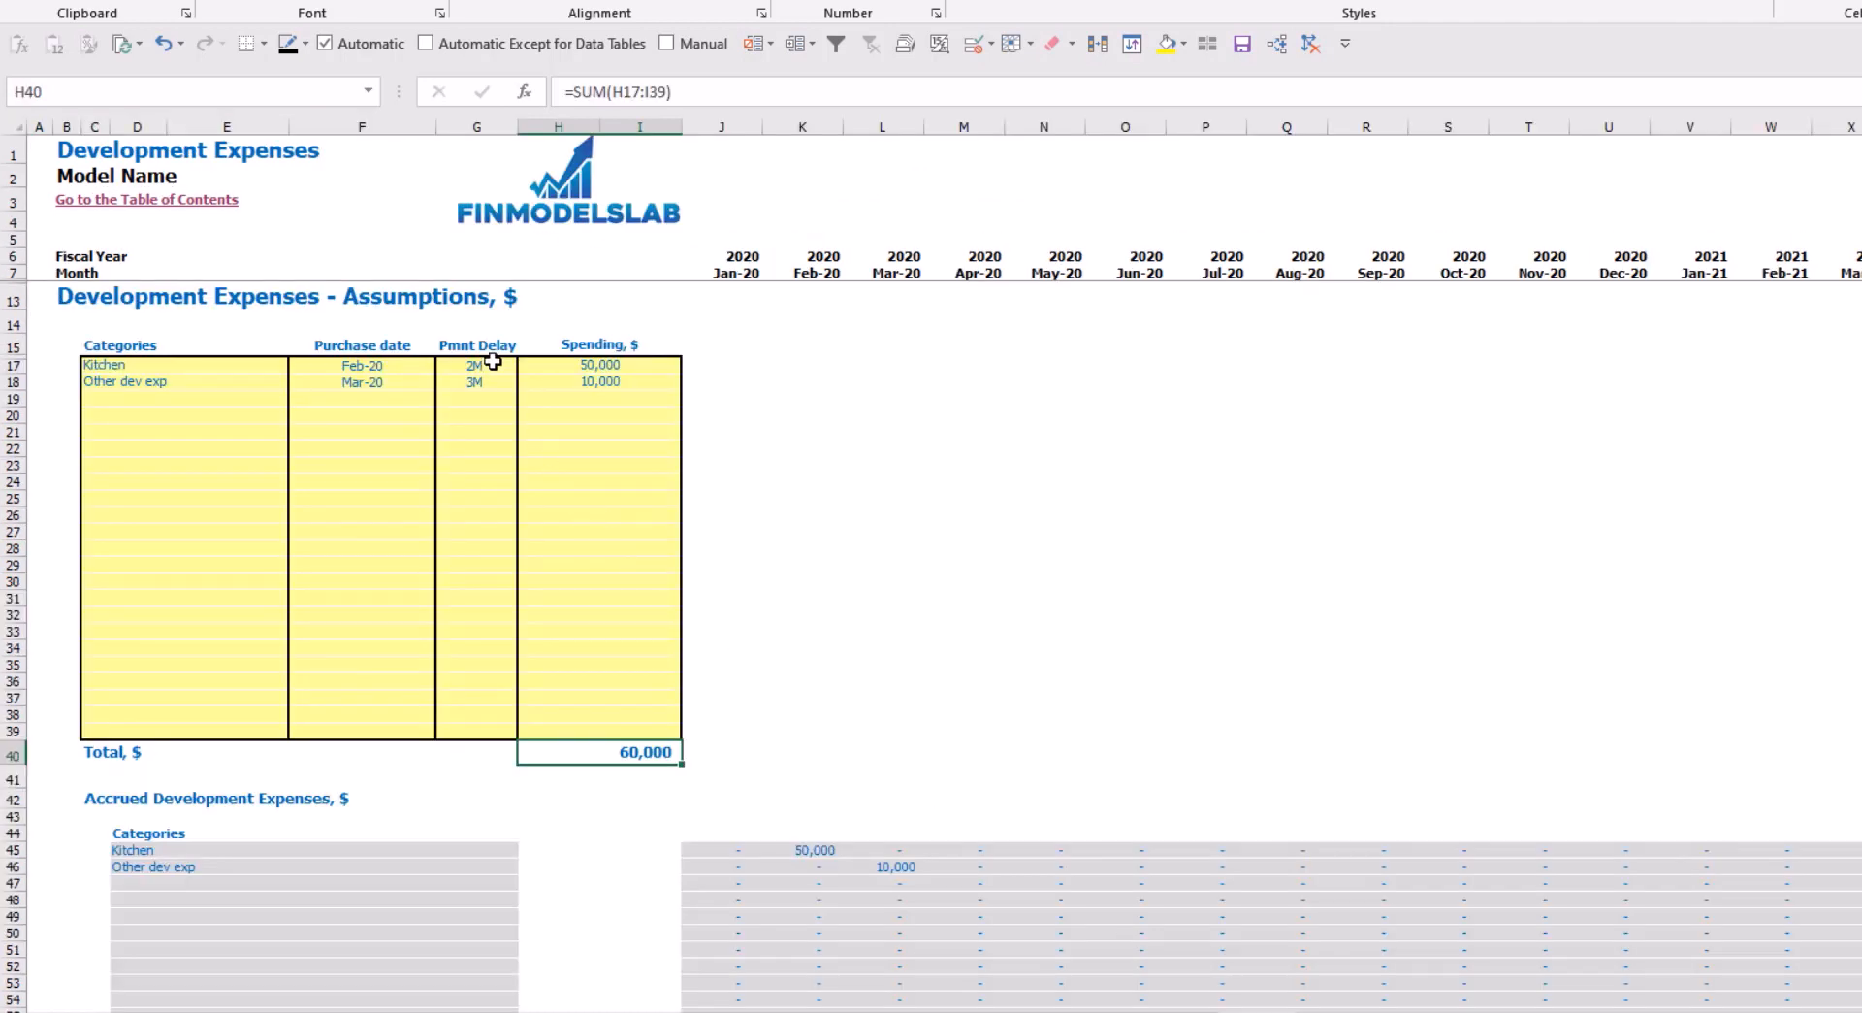
click(467, 382)
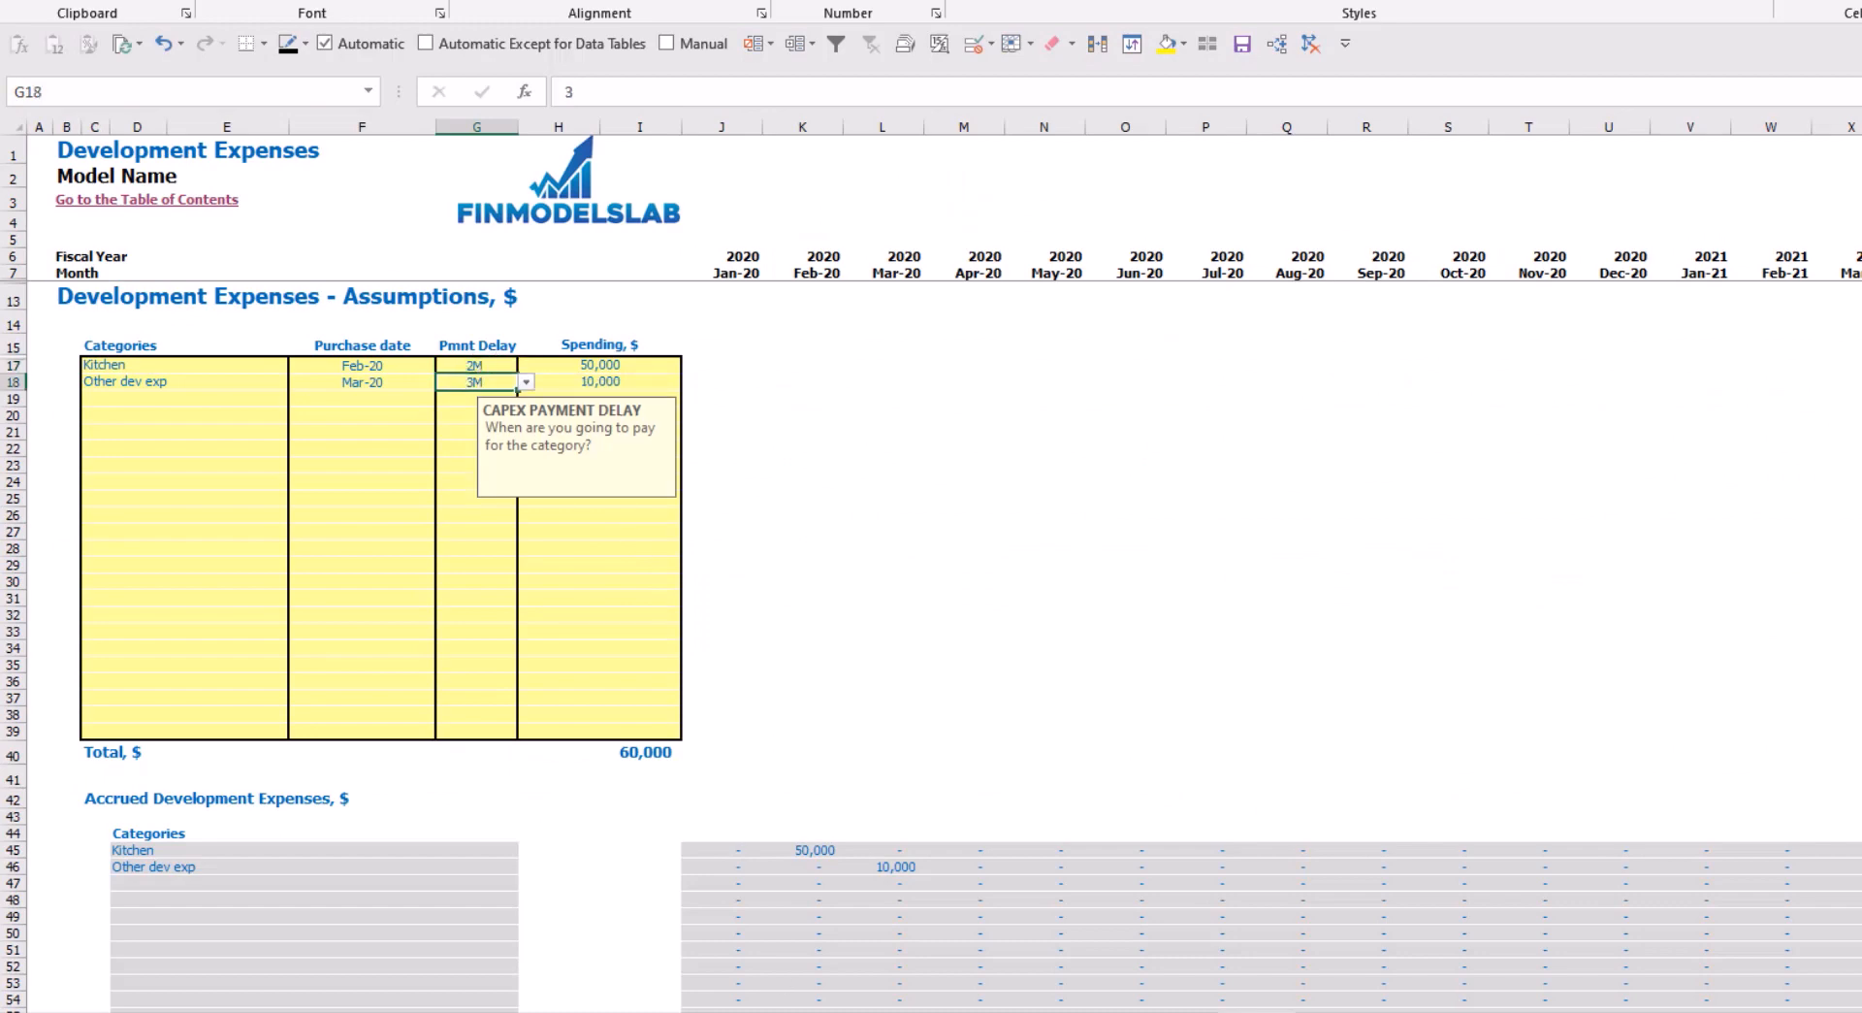
click(784, 1011)
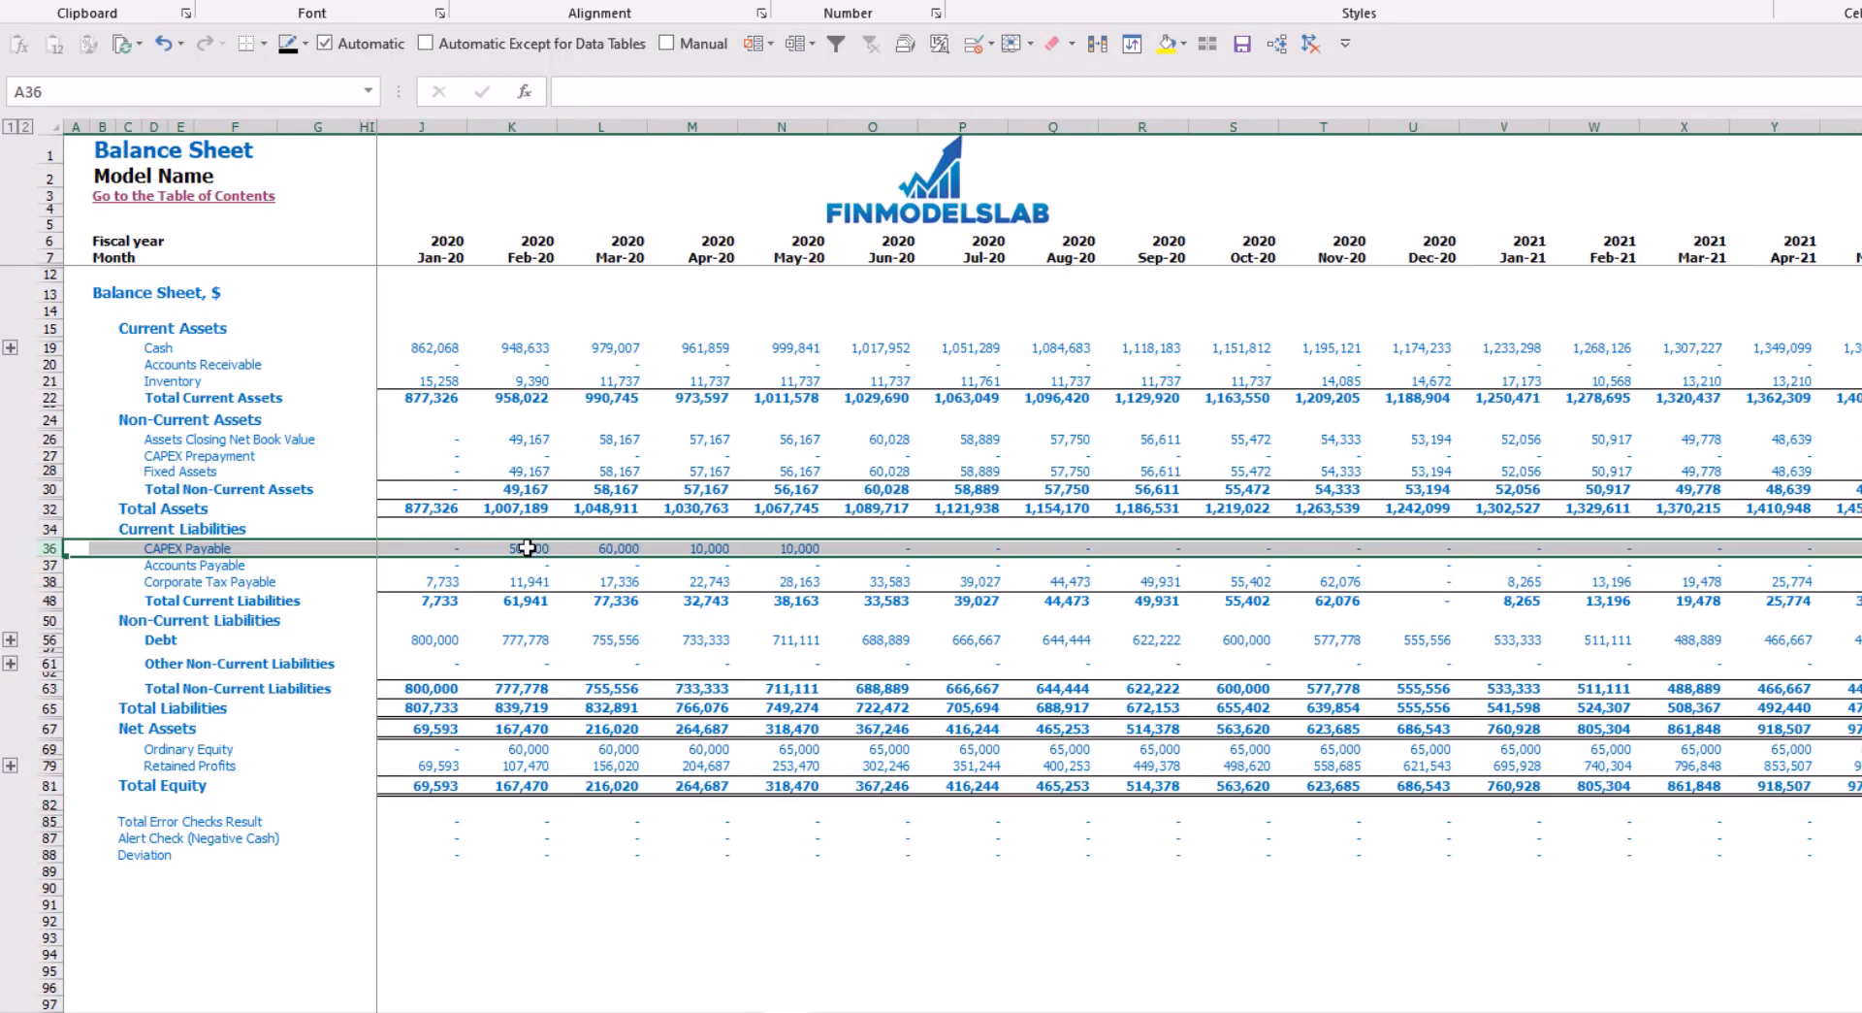
Set the payment delay of both Kitchen and Other dev exp to 0M in the development expense assumptions
click(1241, 1010)
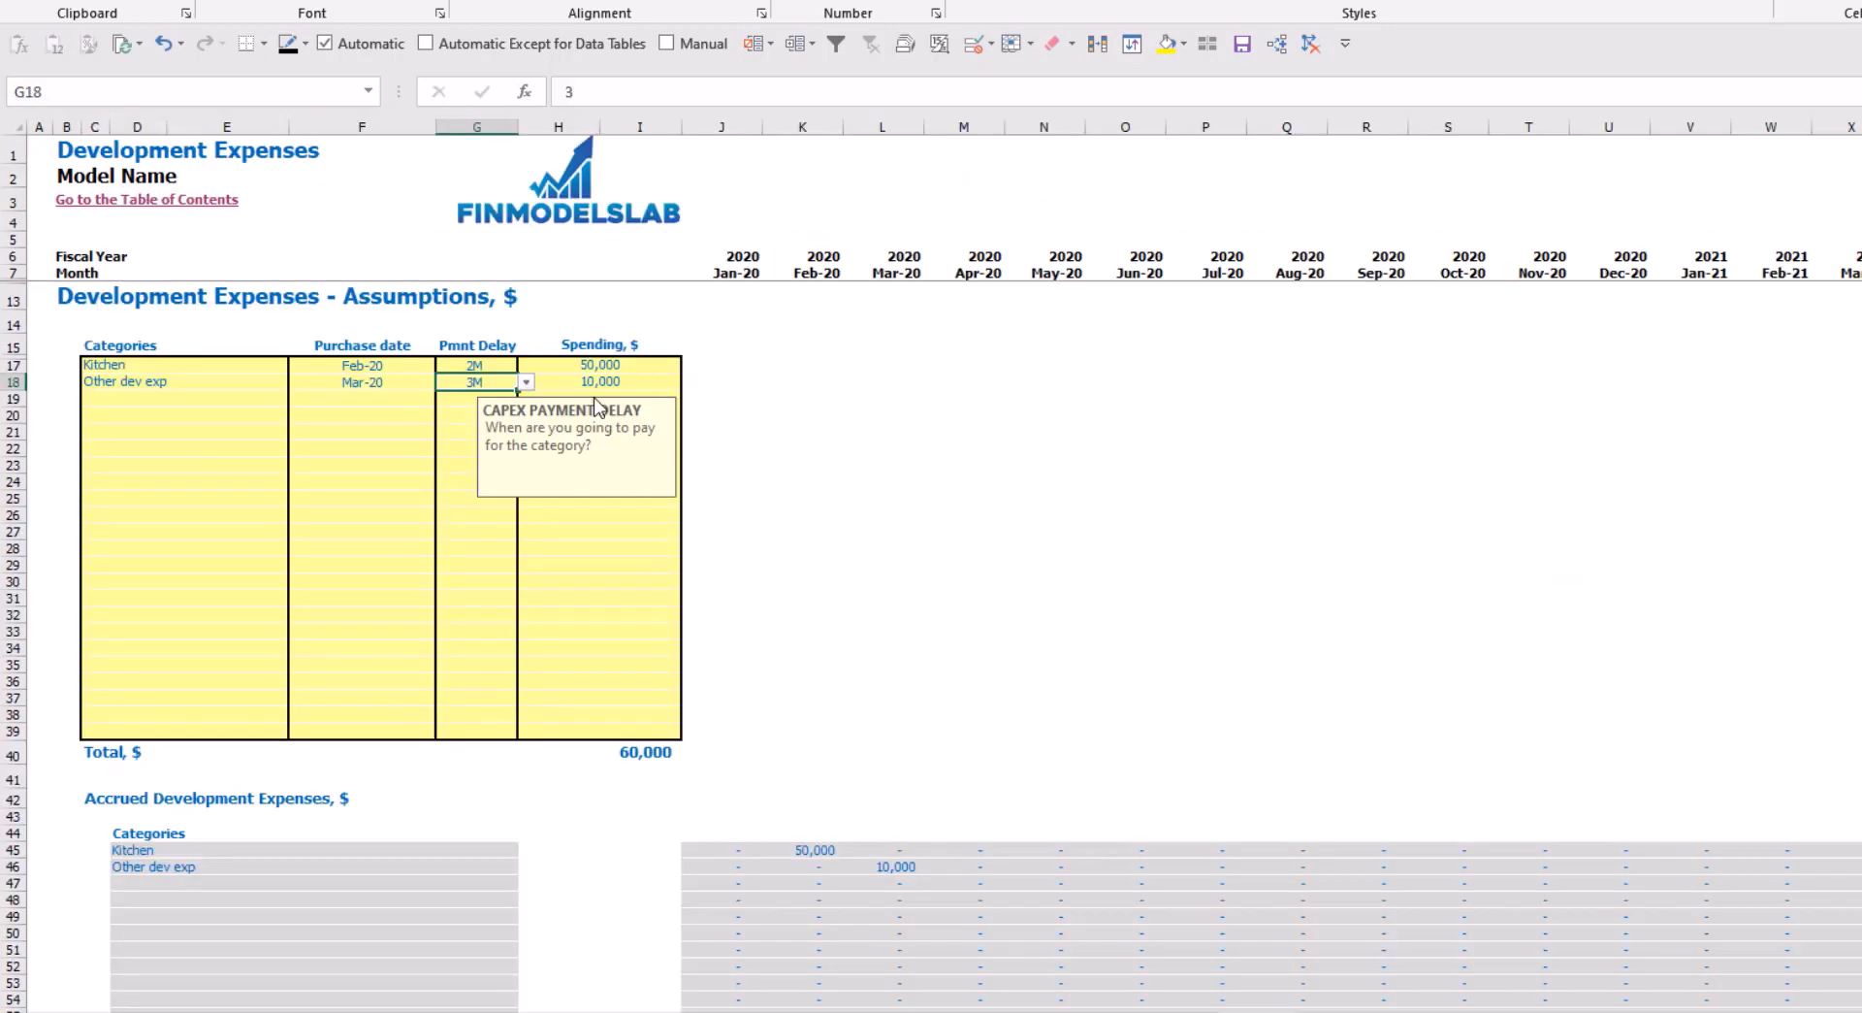
click(471, 366)
click(526, 366)
click(472, 383)
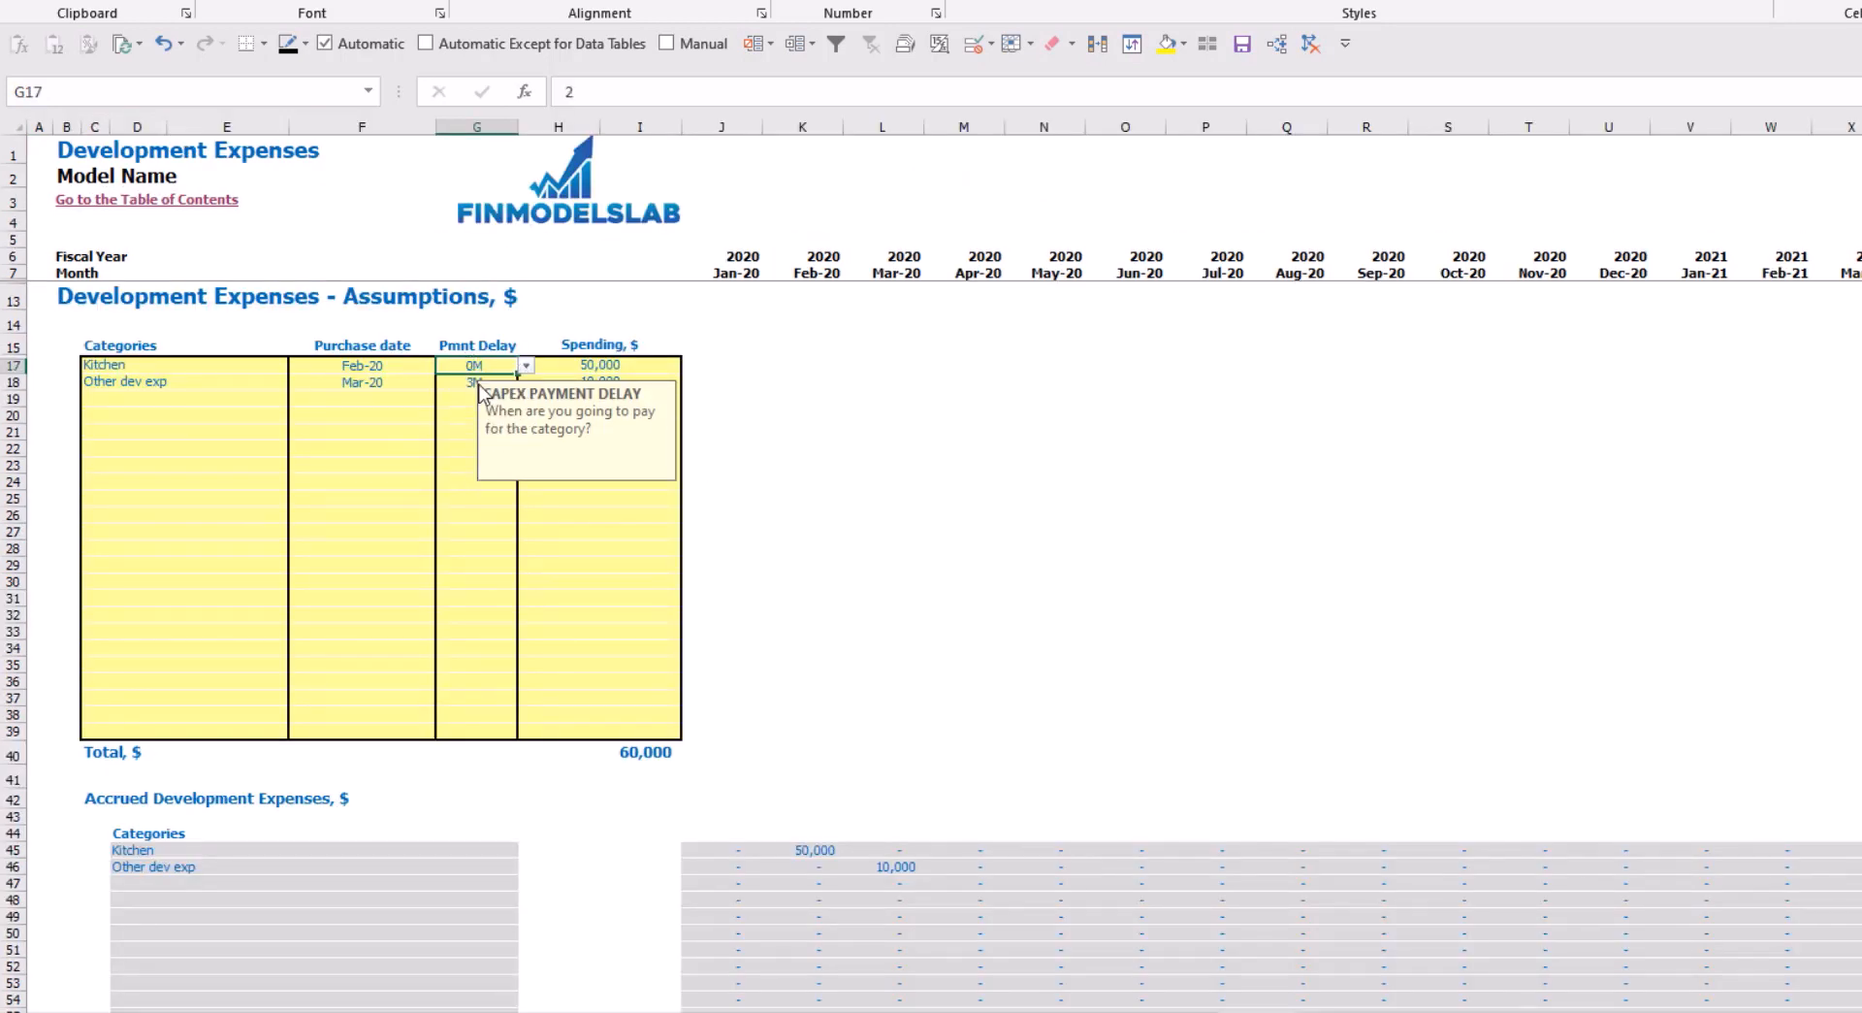
click(473, 381)
click(525, 384)
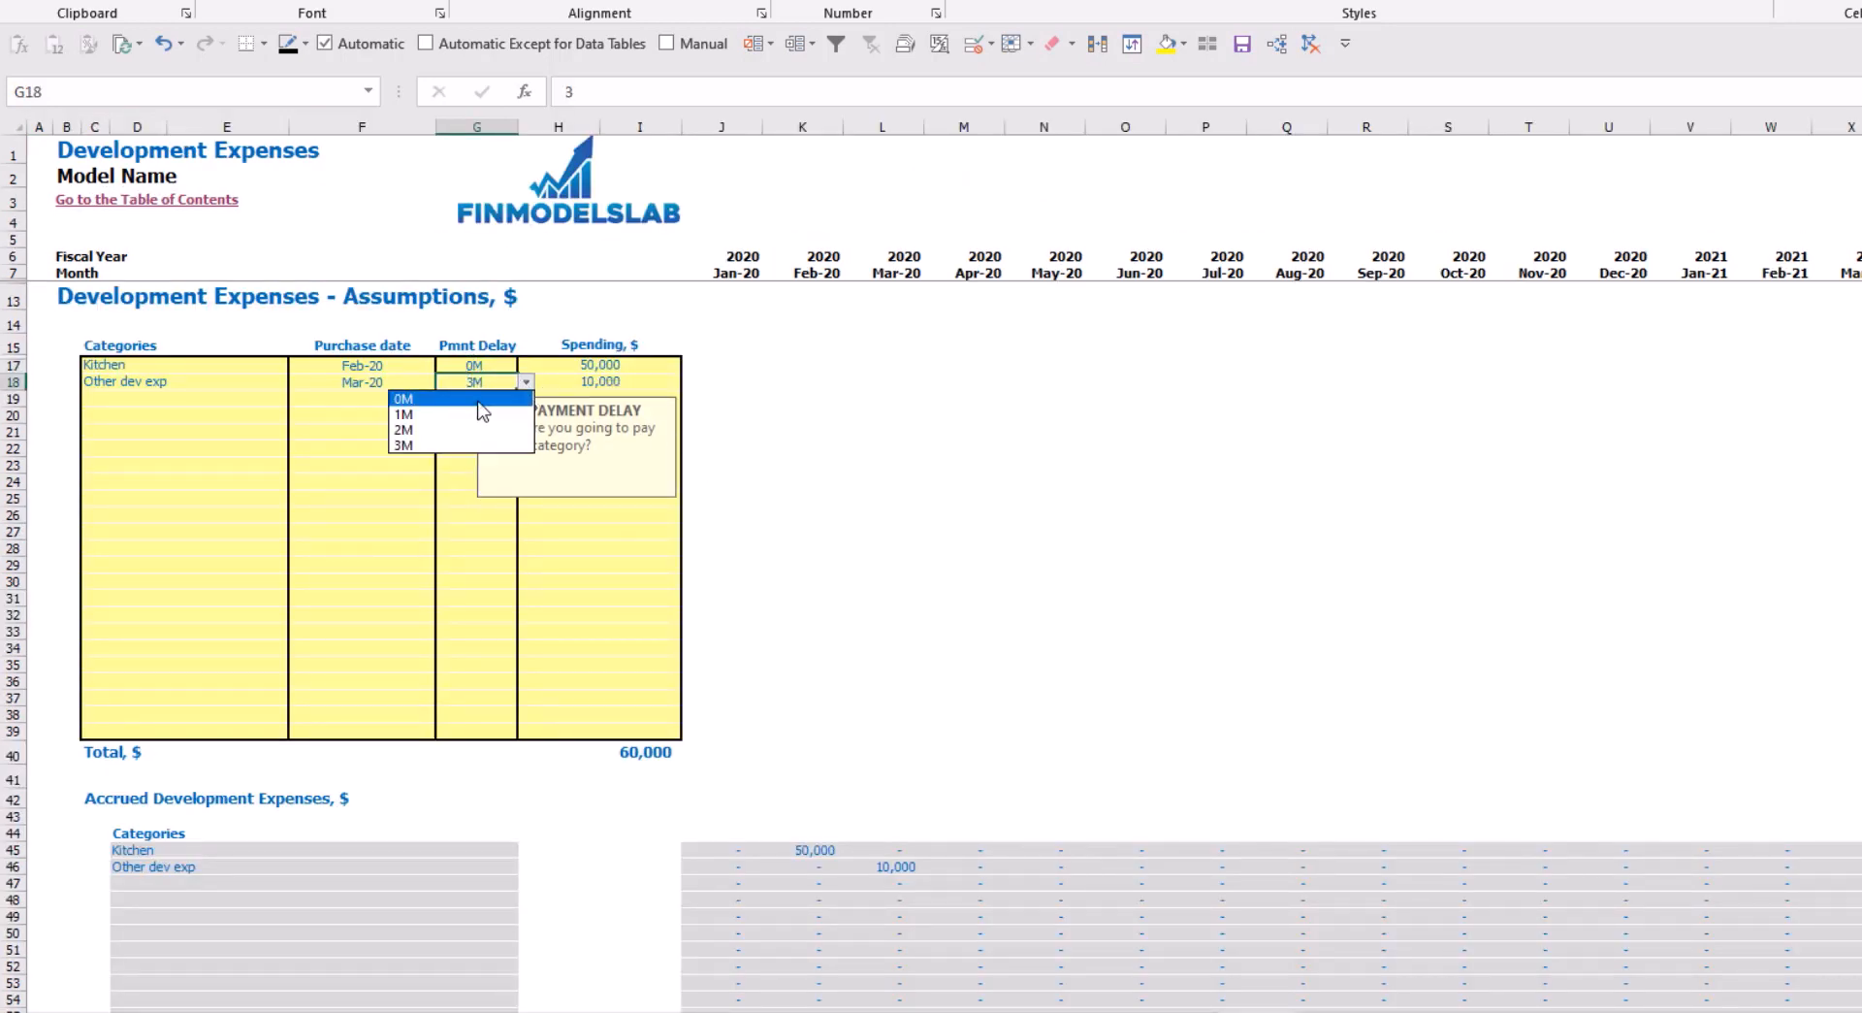
click(407, 399)
Check the CAPEX Payable, Assets Closing Net Book Value and Fixed Assets rows of the balance sheet
click(785, 1011)
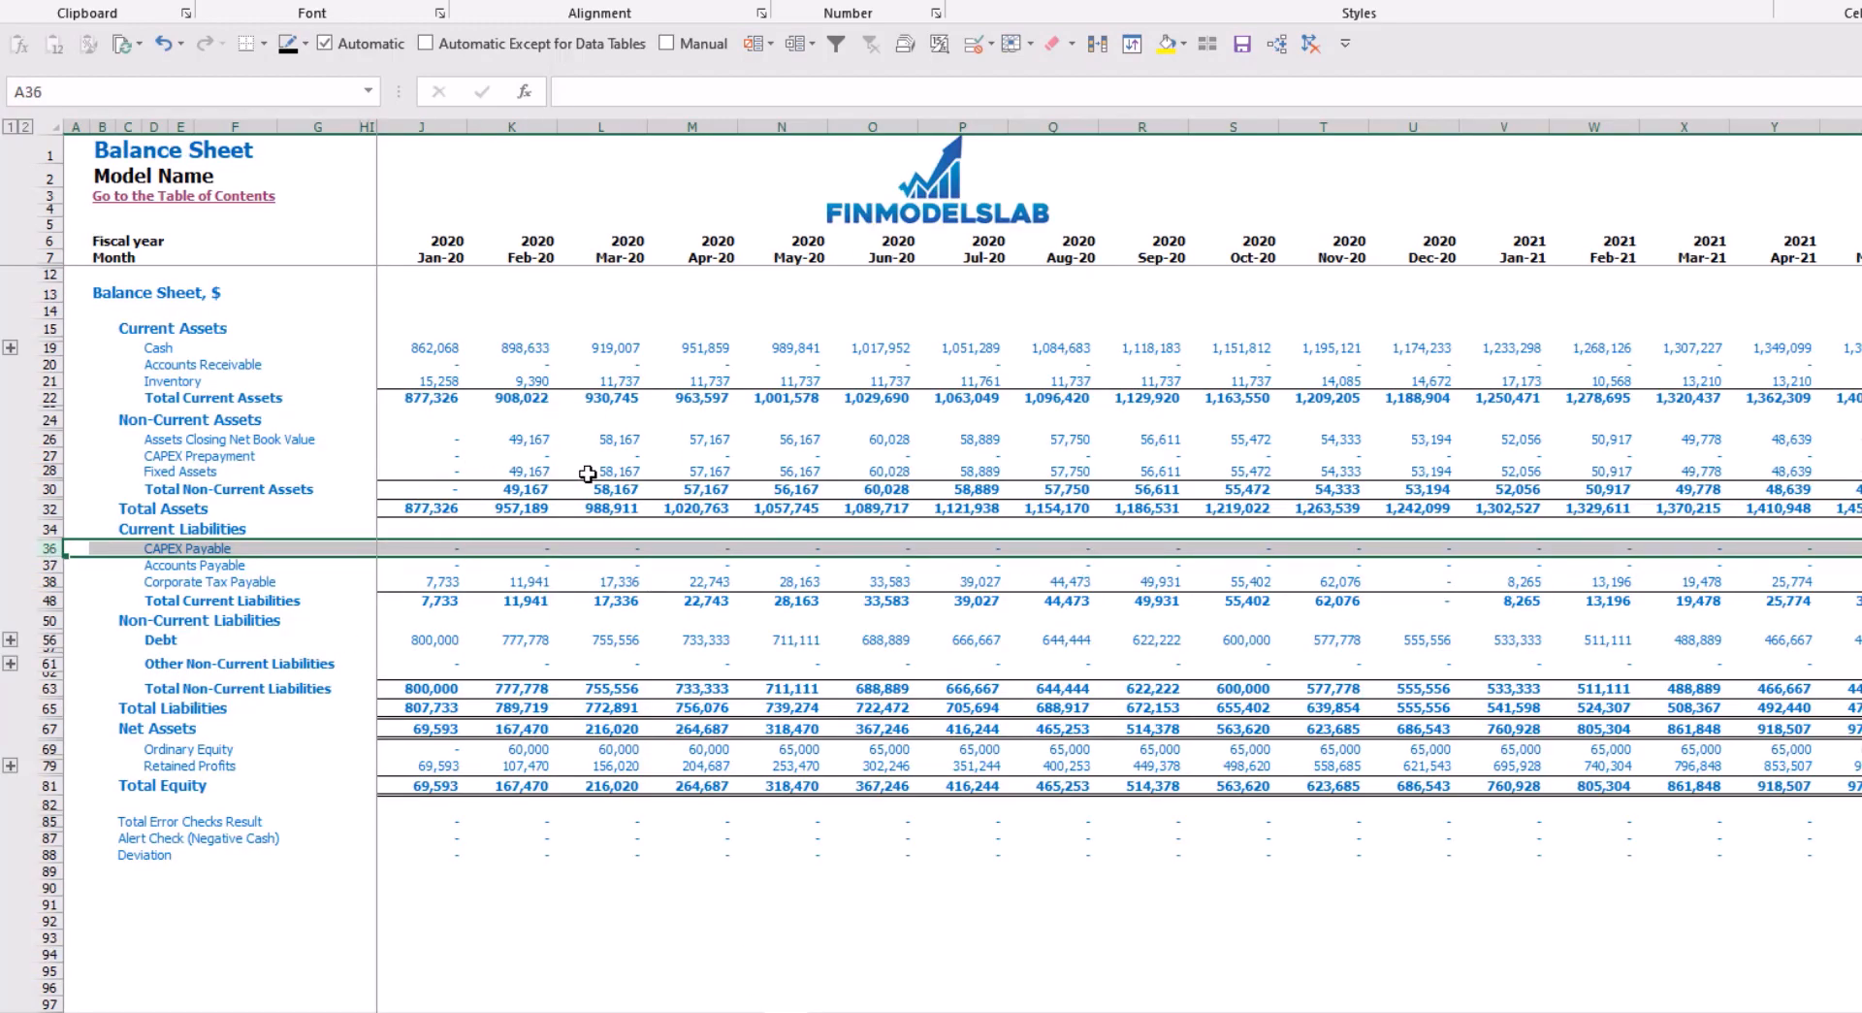
click(529, 438)
drag(568, 444, 910, 457)
drag(529, 470, 972, 470)
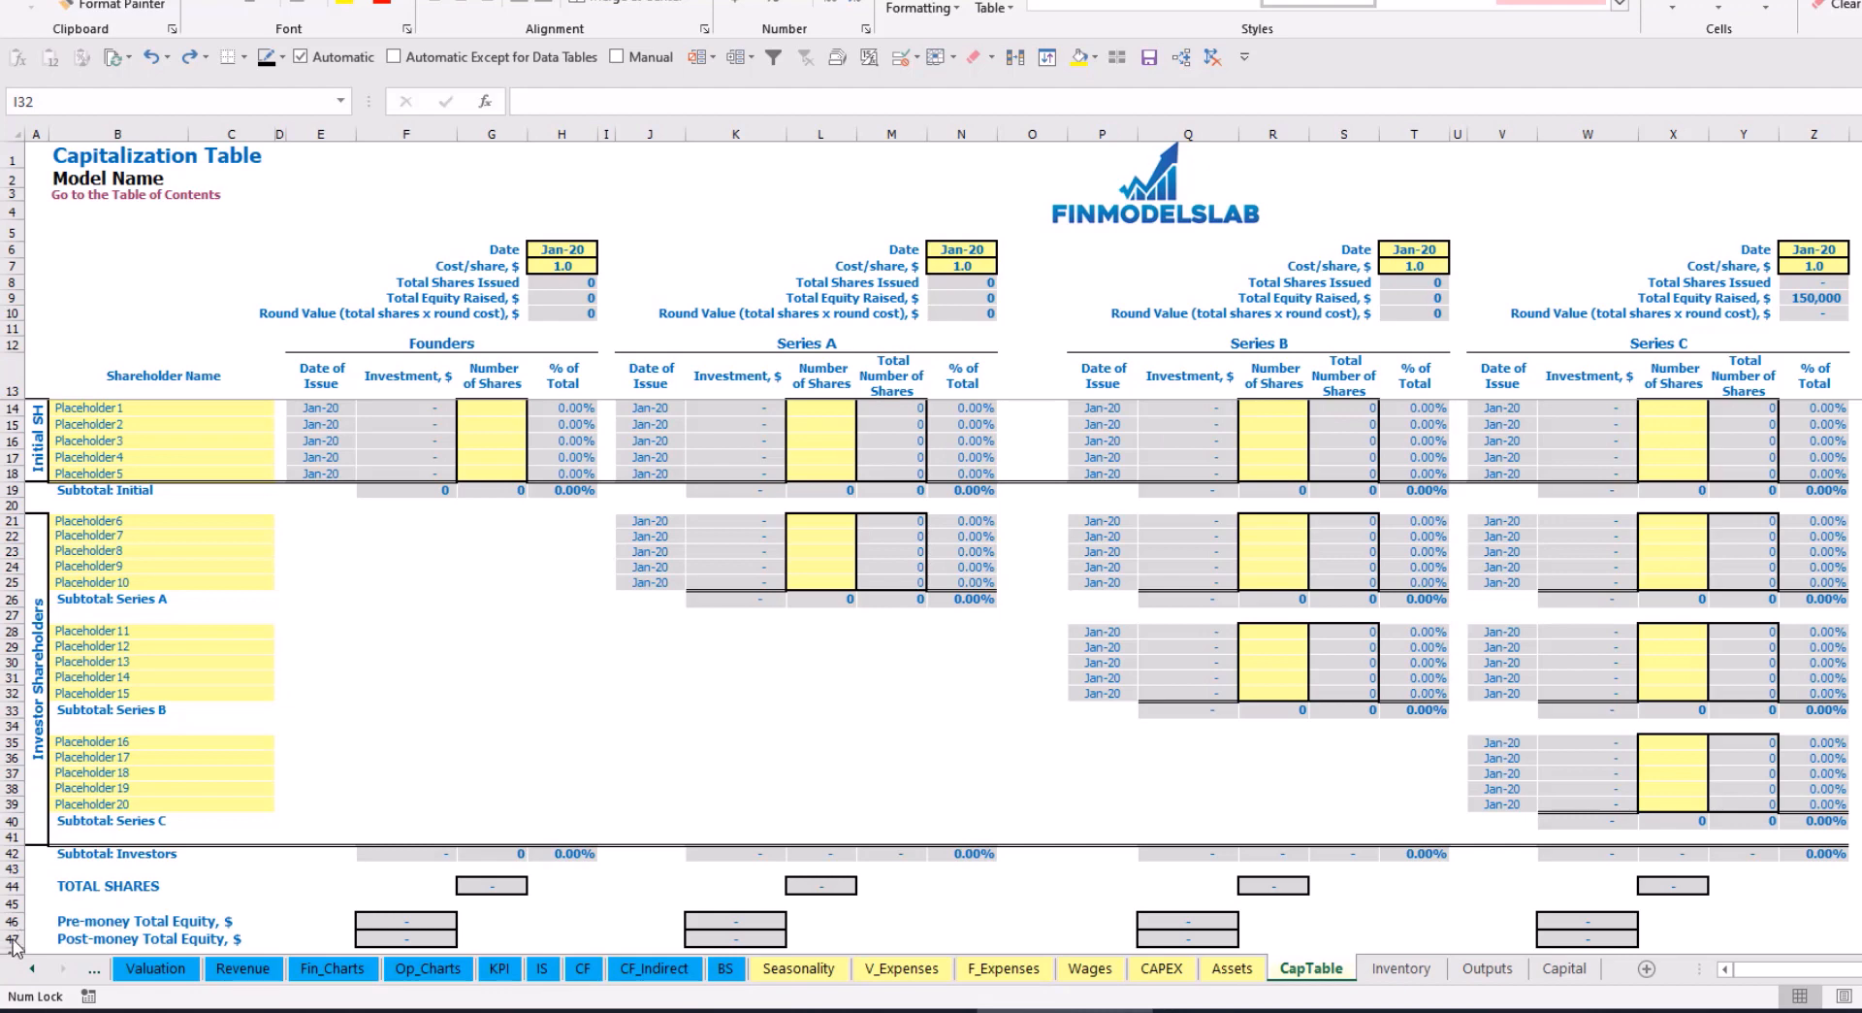
In the capitalization table, name the first two initial shareholders Founder 1 and Founder 2
click(94, 407)
text(Founder)
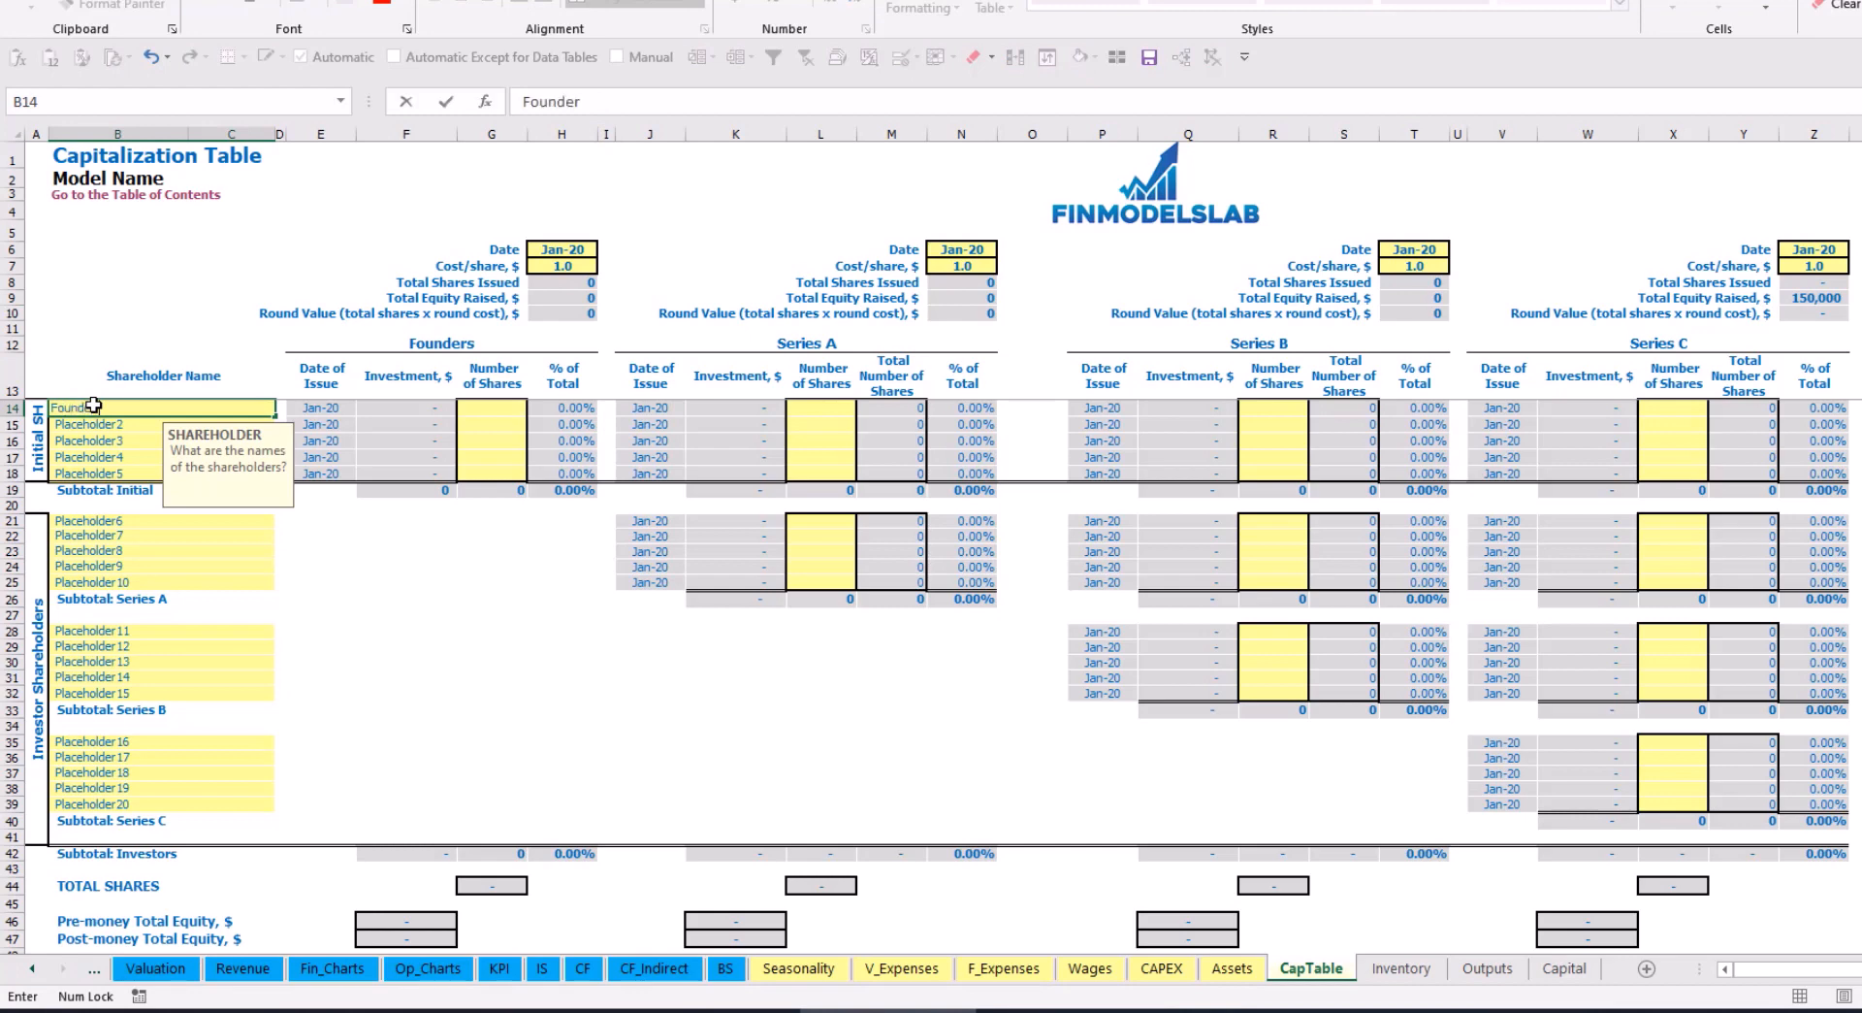
text( 1)
key(ctrl+Return)
key(ctrl+c)
key(Down)
key(ctrl+v)
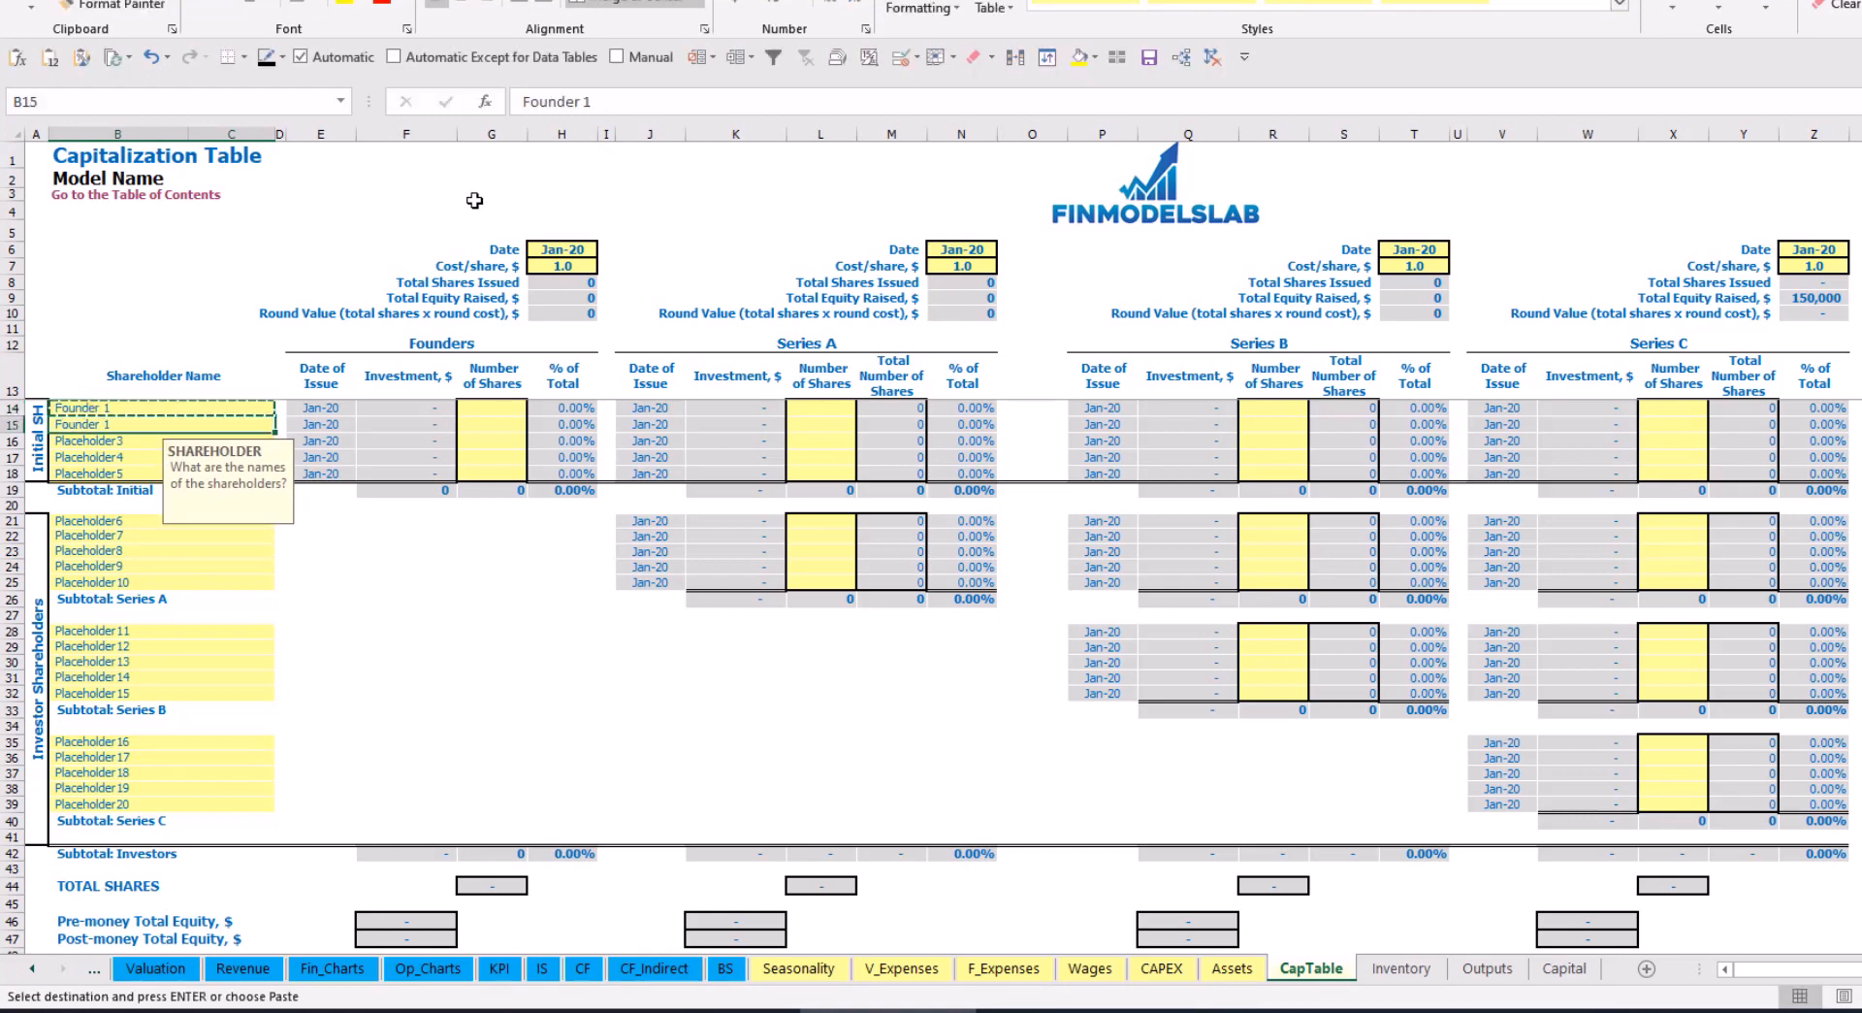
click(616, 102)
key(BackSpace)
text(2)
key(Return)
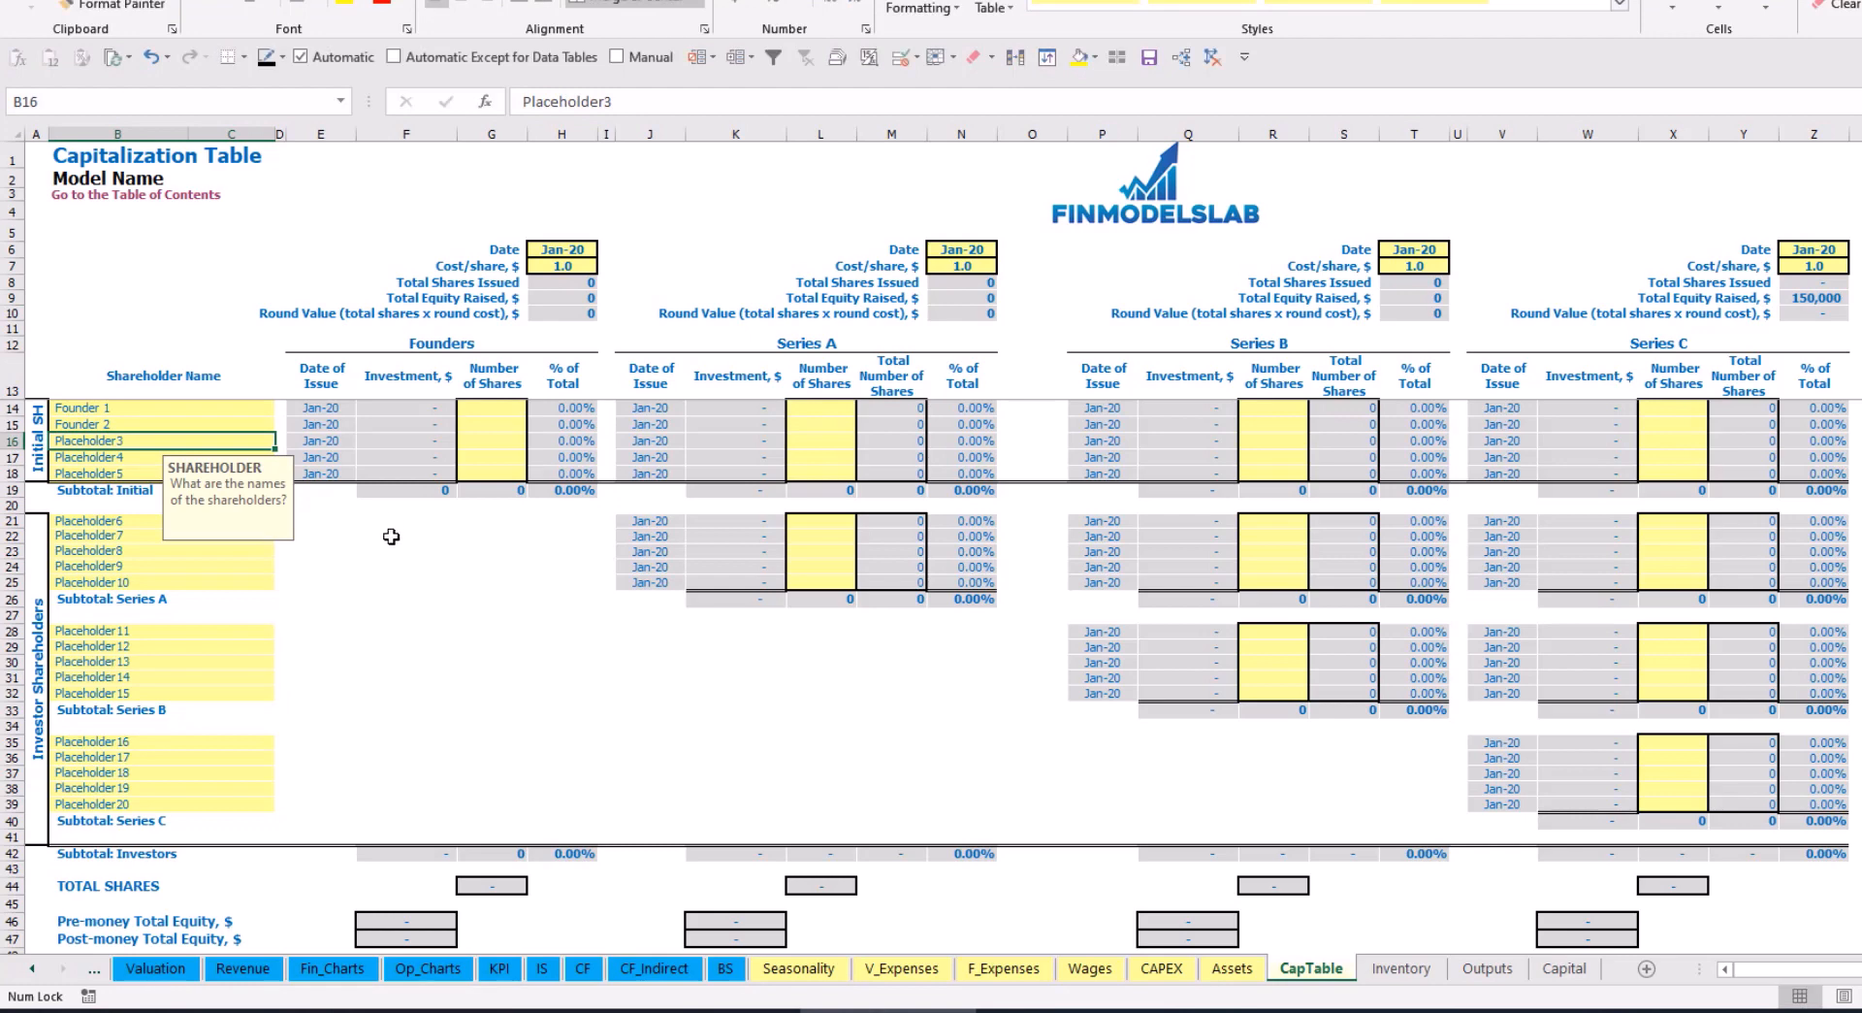
Enter 10,000 shares for Founder 1 and 20,000 shares for Founder 2 in the Founders round
key(Up)
key(Up)
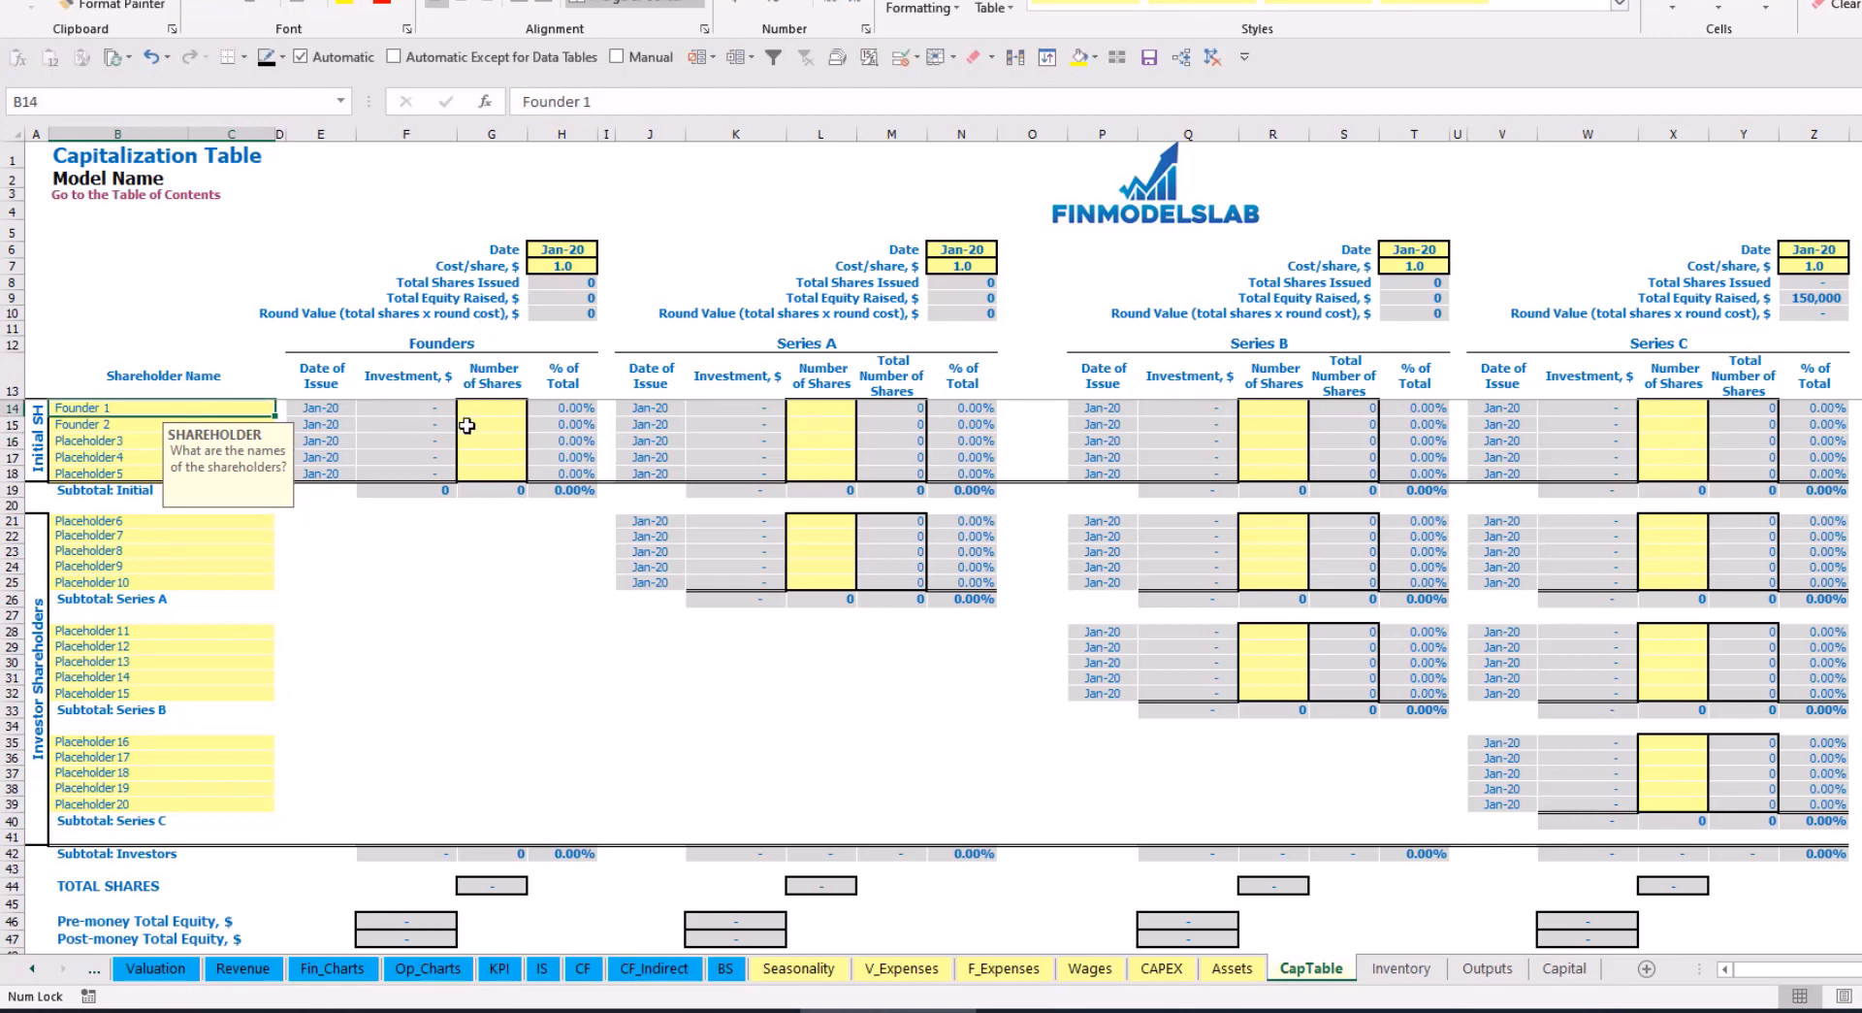
click(492, 405)
text(10)
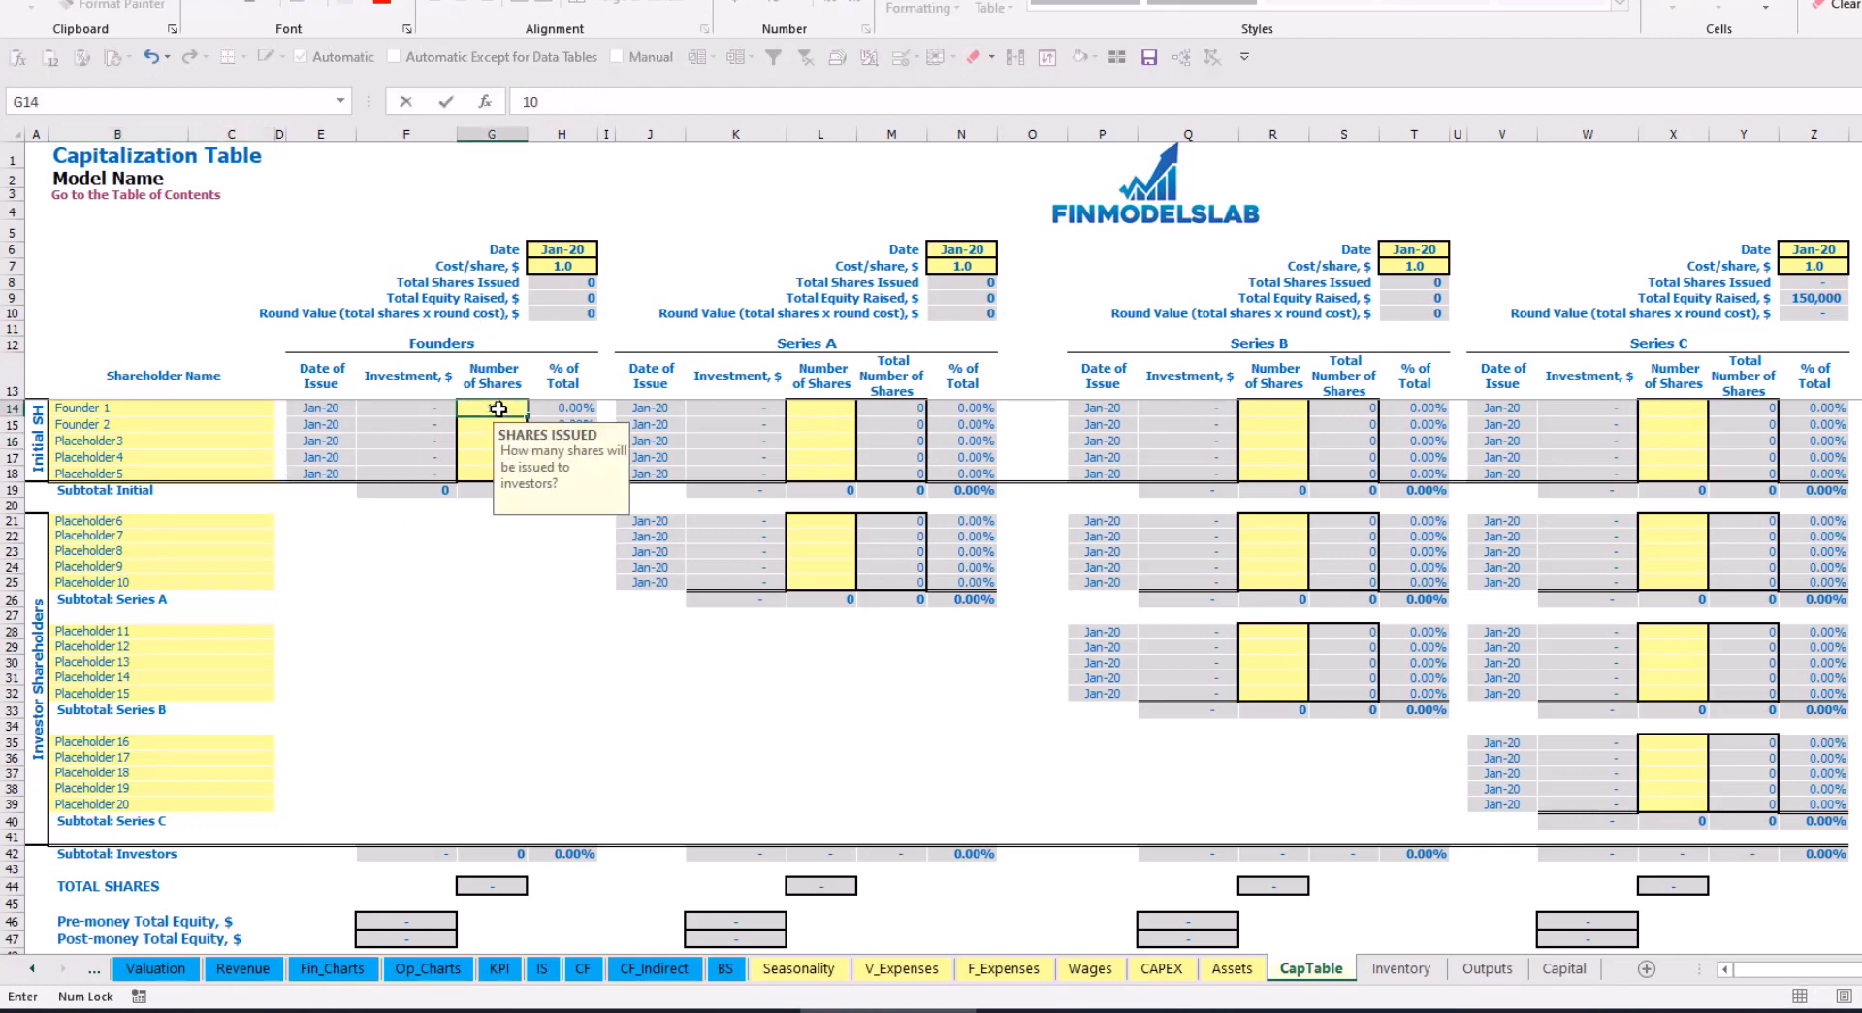
text(,000)
key(Return)
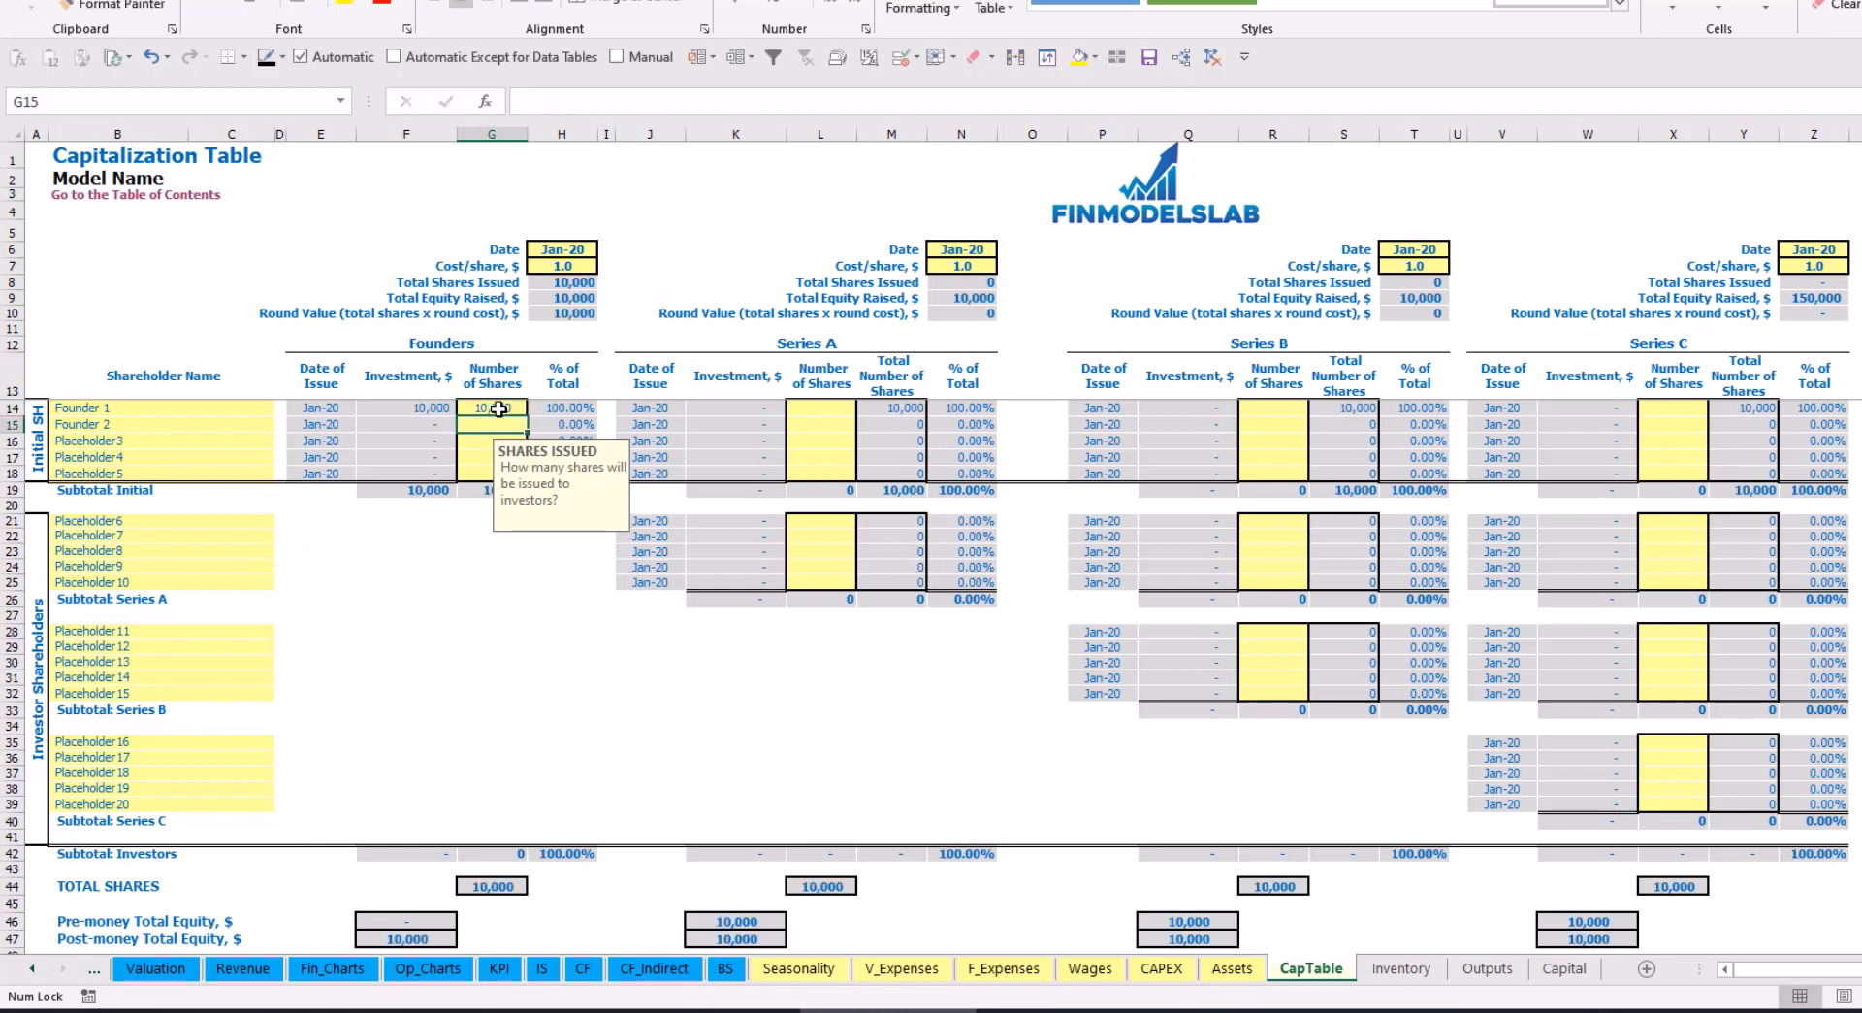
text(20000)
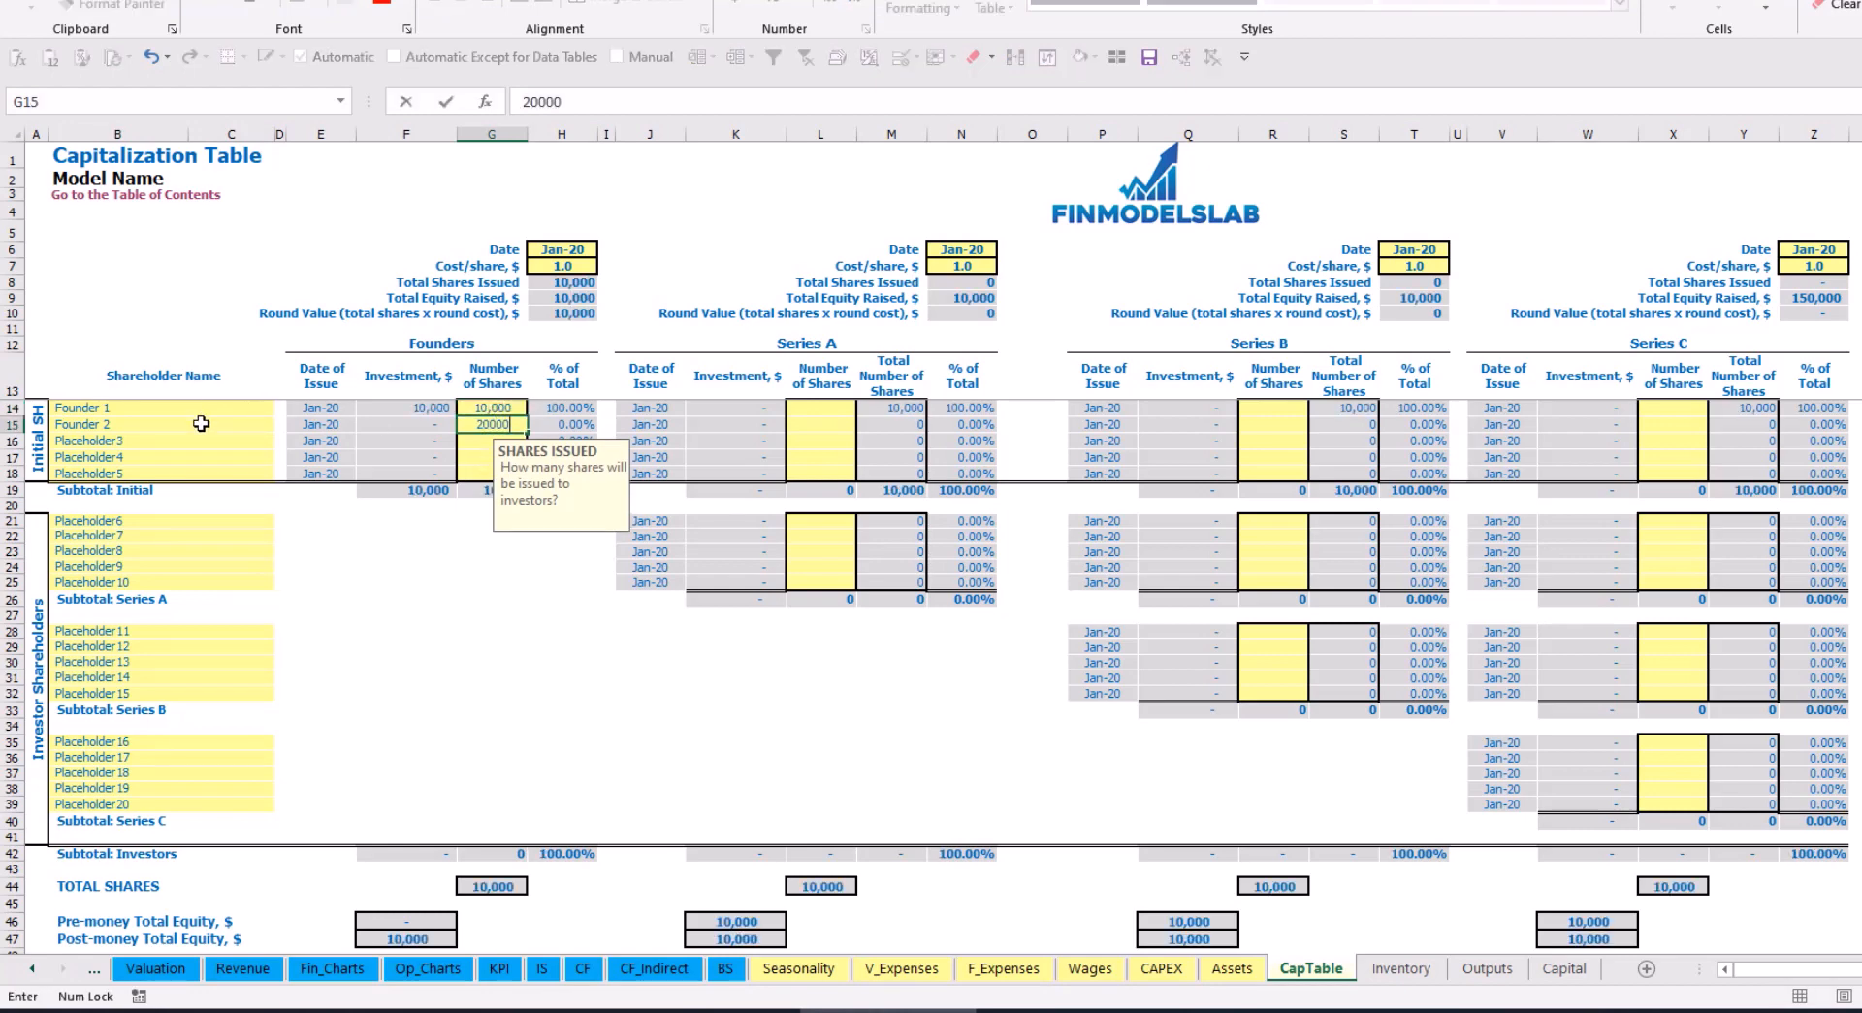
key(Return)
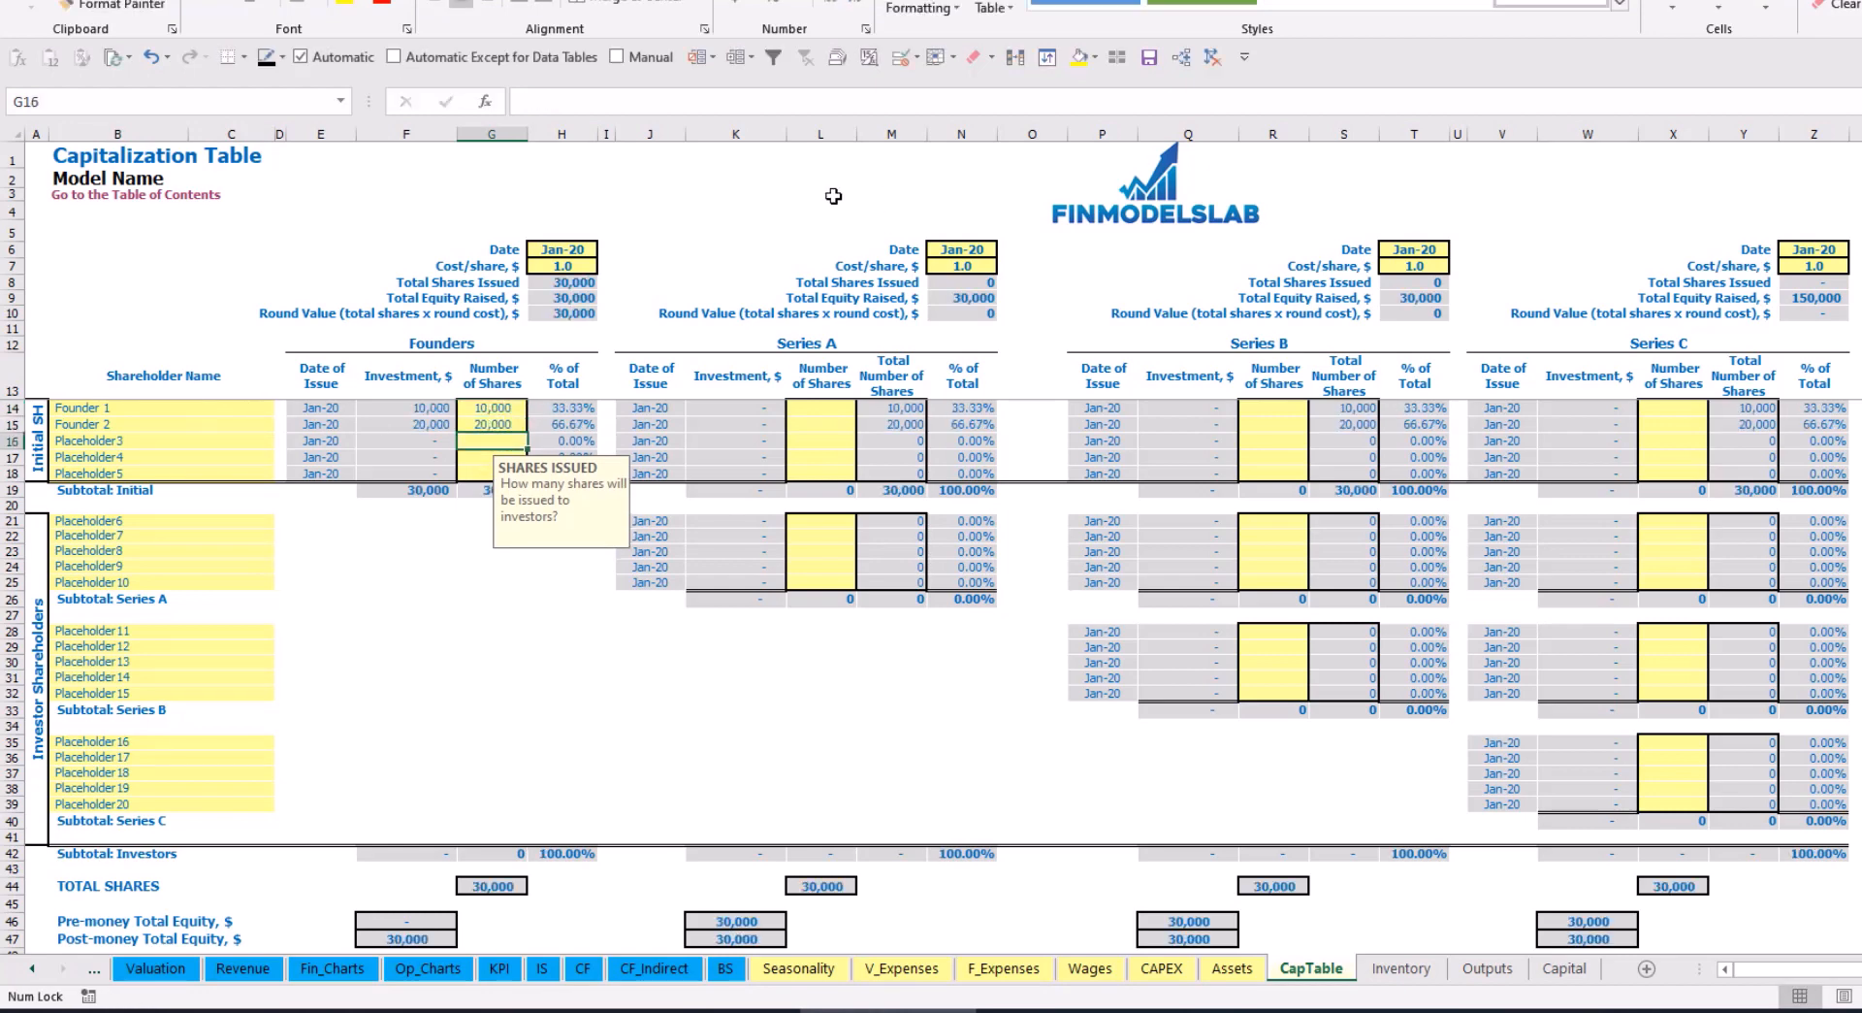
Set the cost per share of the Founders round to 2
click(561, 254)
click(544, 271)
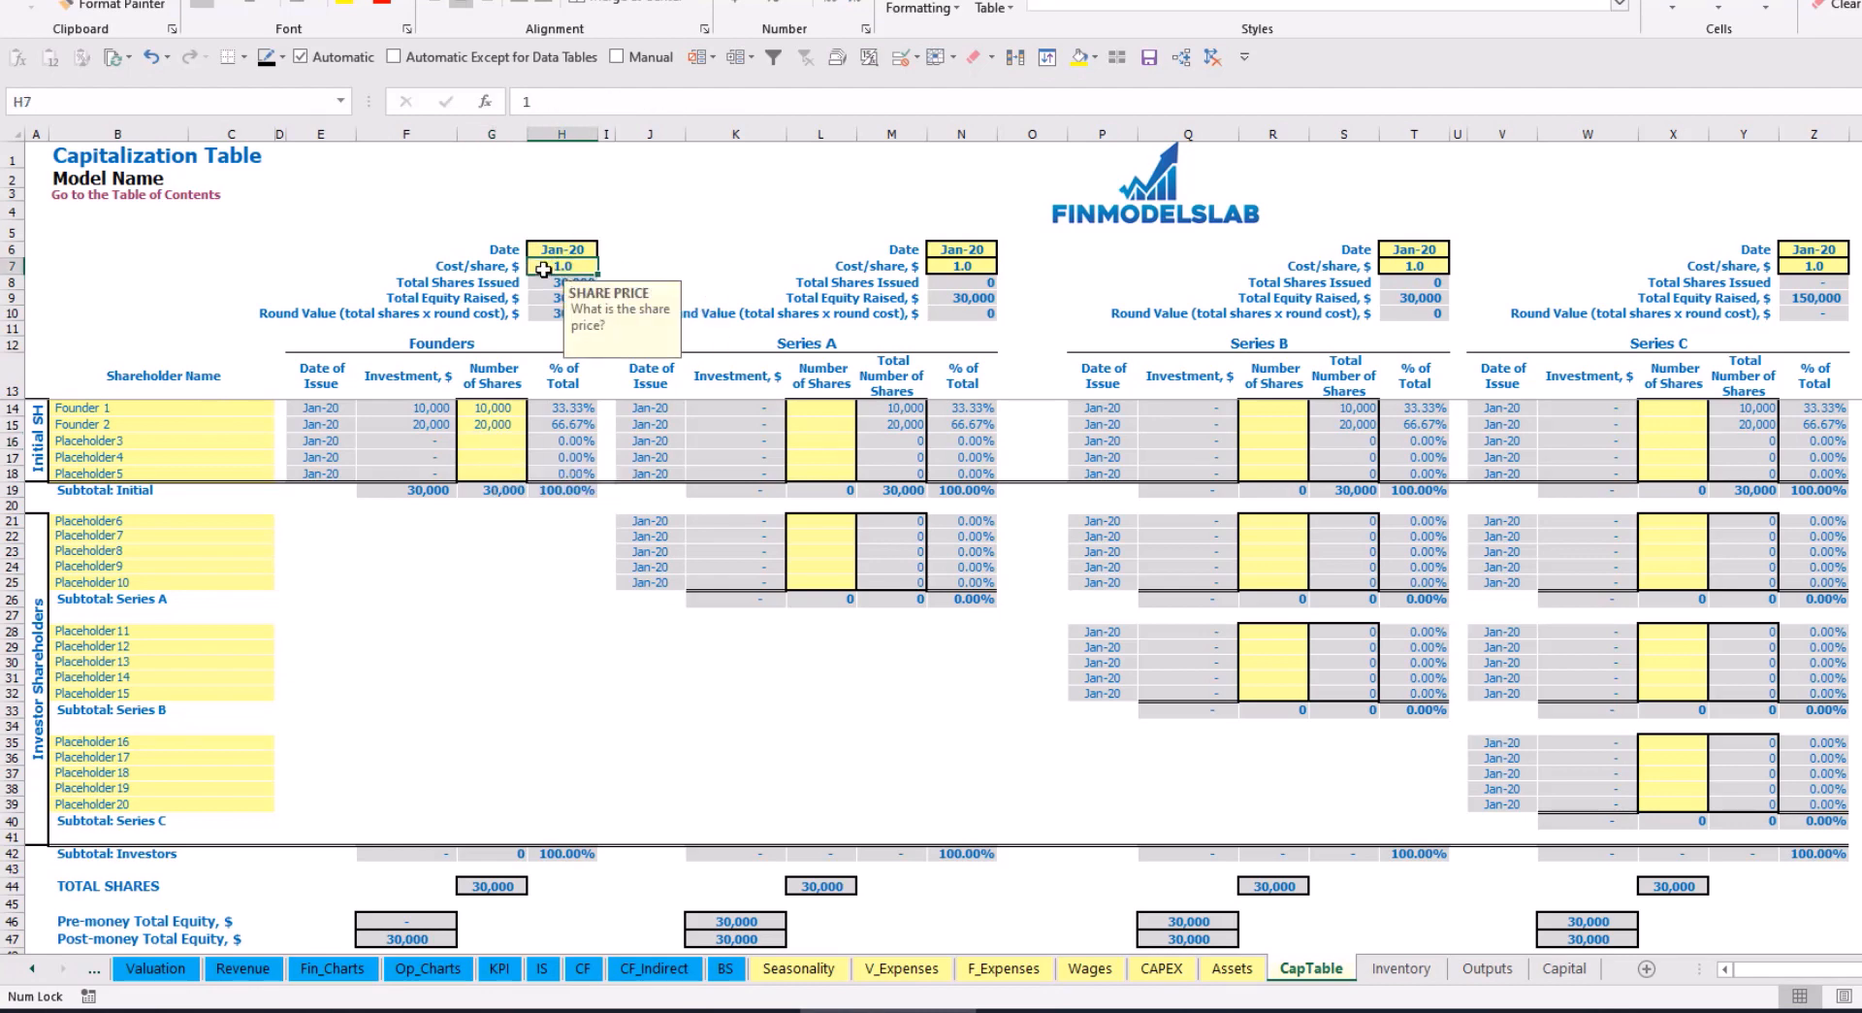
text(2)
key(Return)
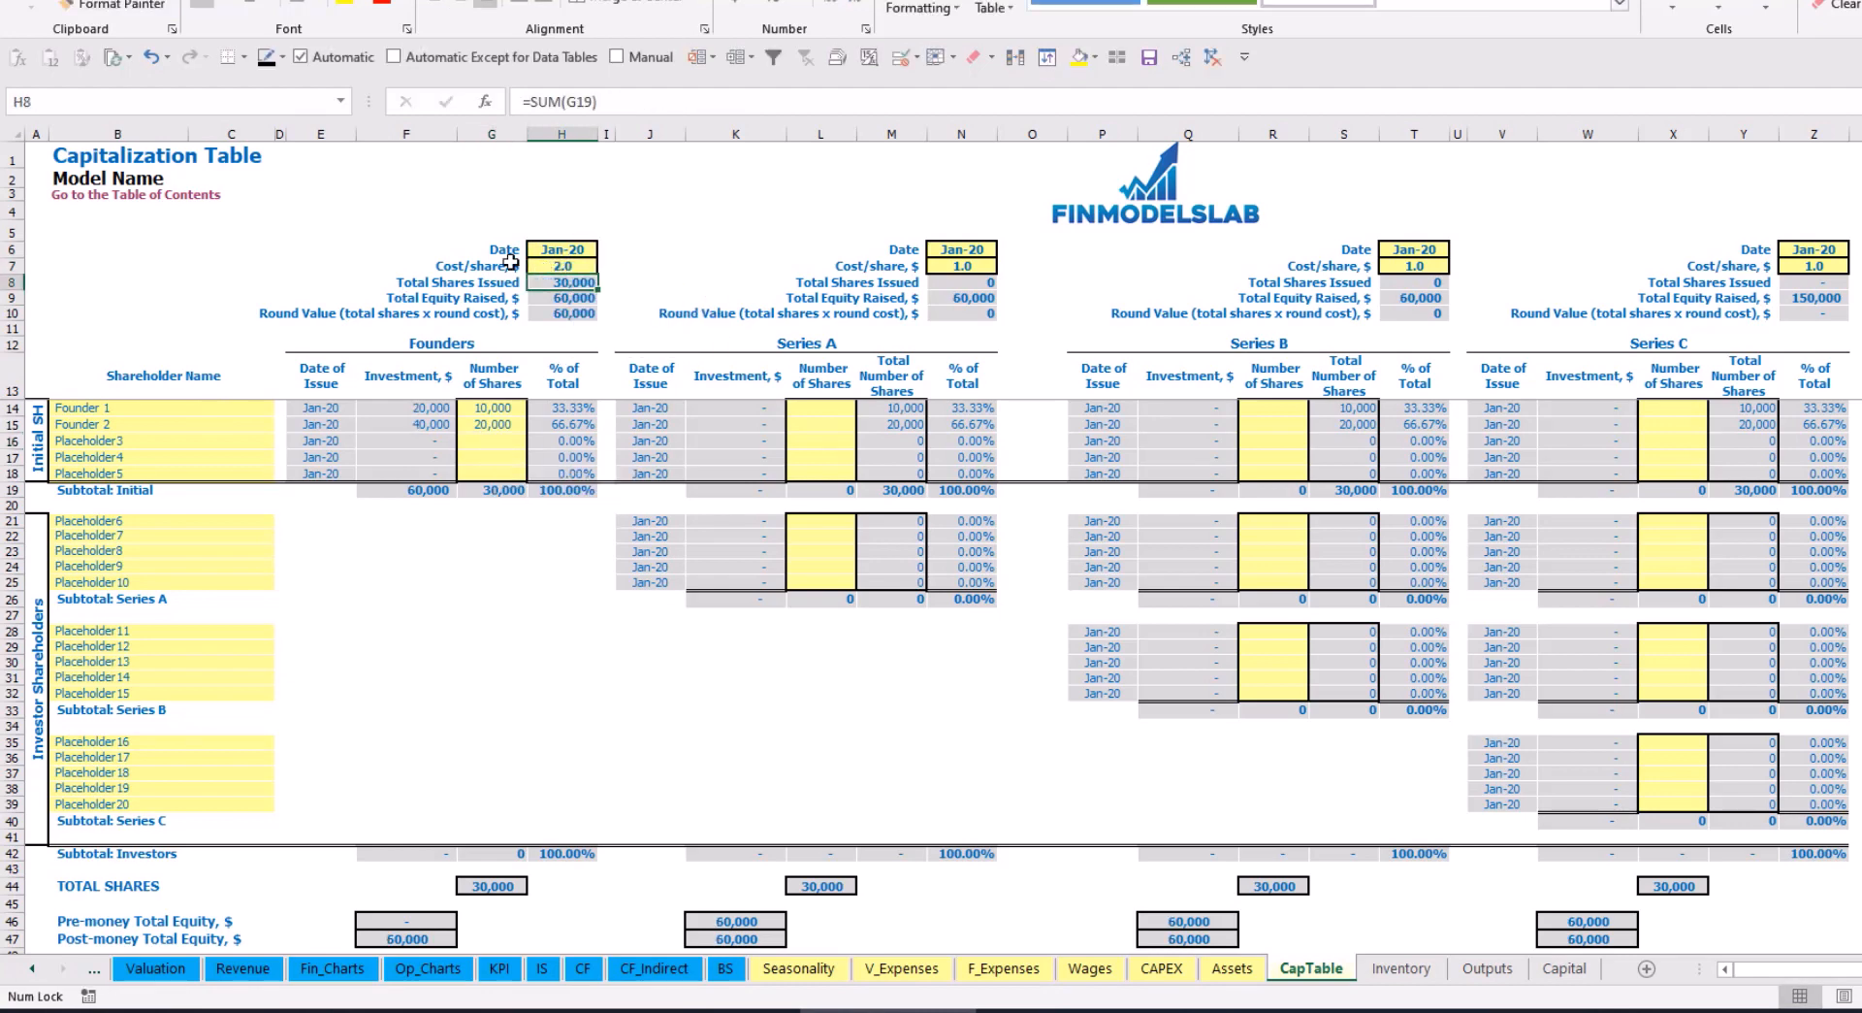
Set the date of the Founders round to Feb-20
click(552, 254)
click(606, 249)
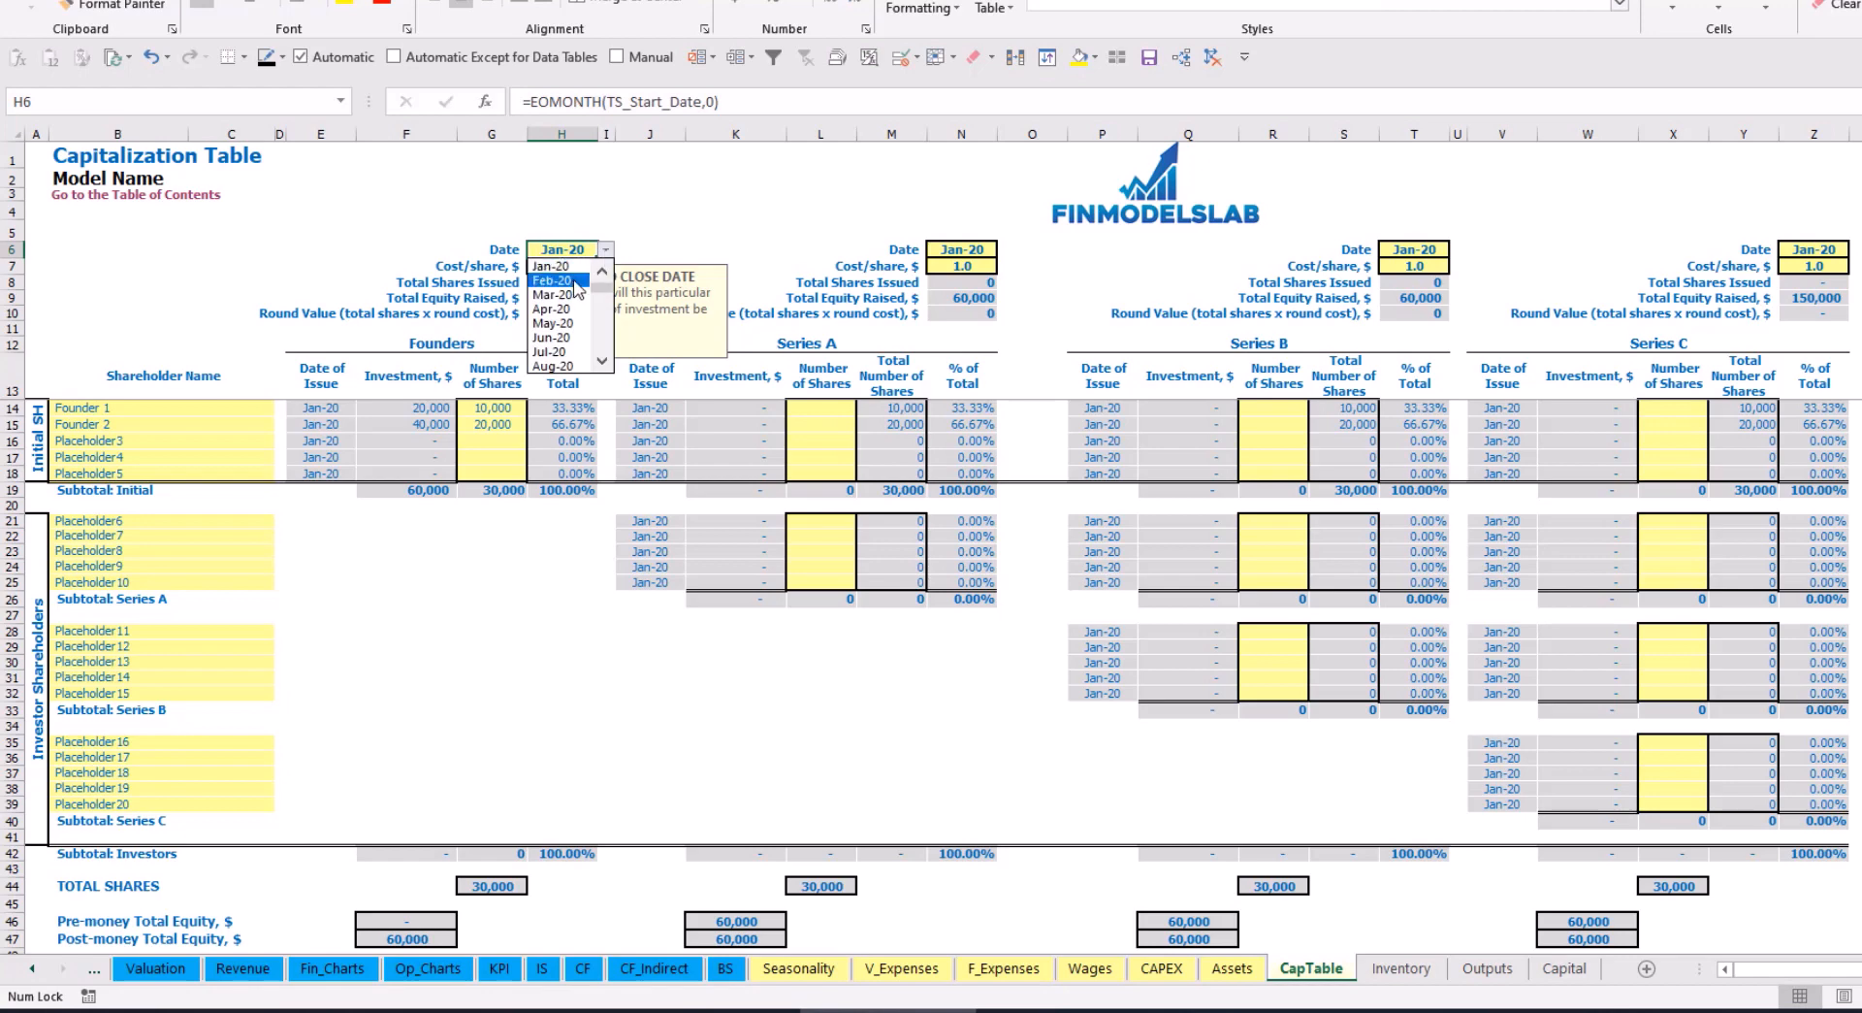
click(558, 281)
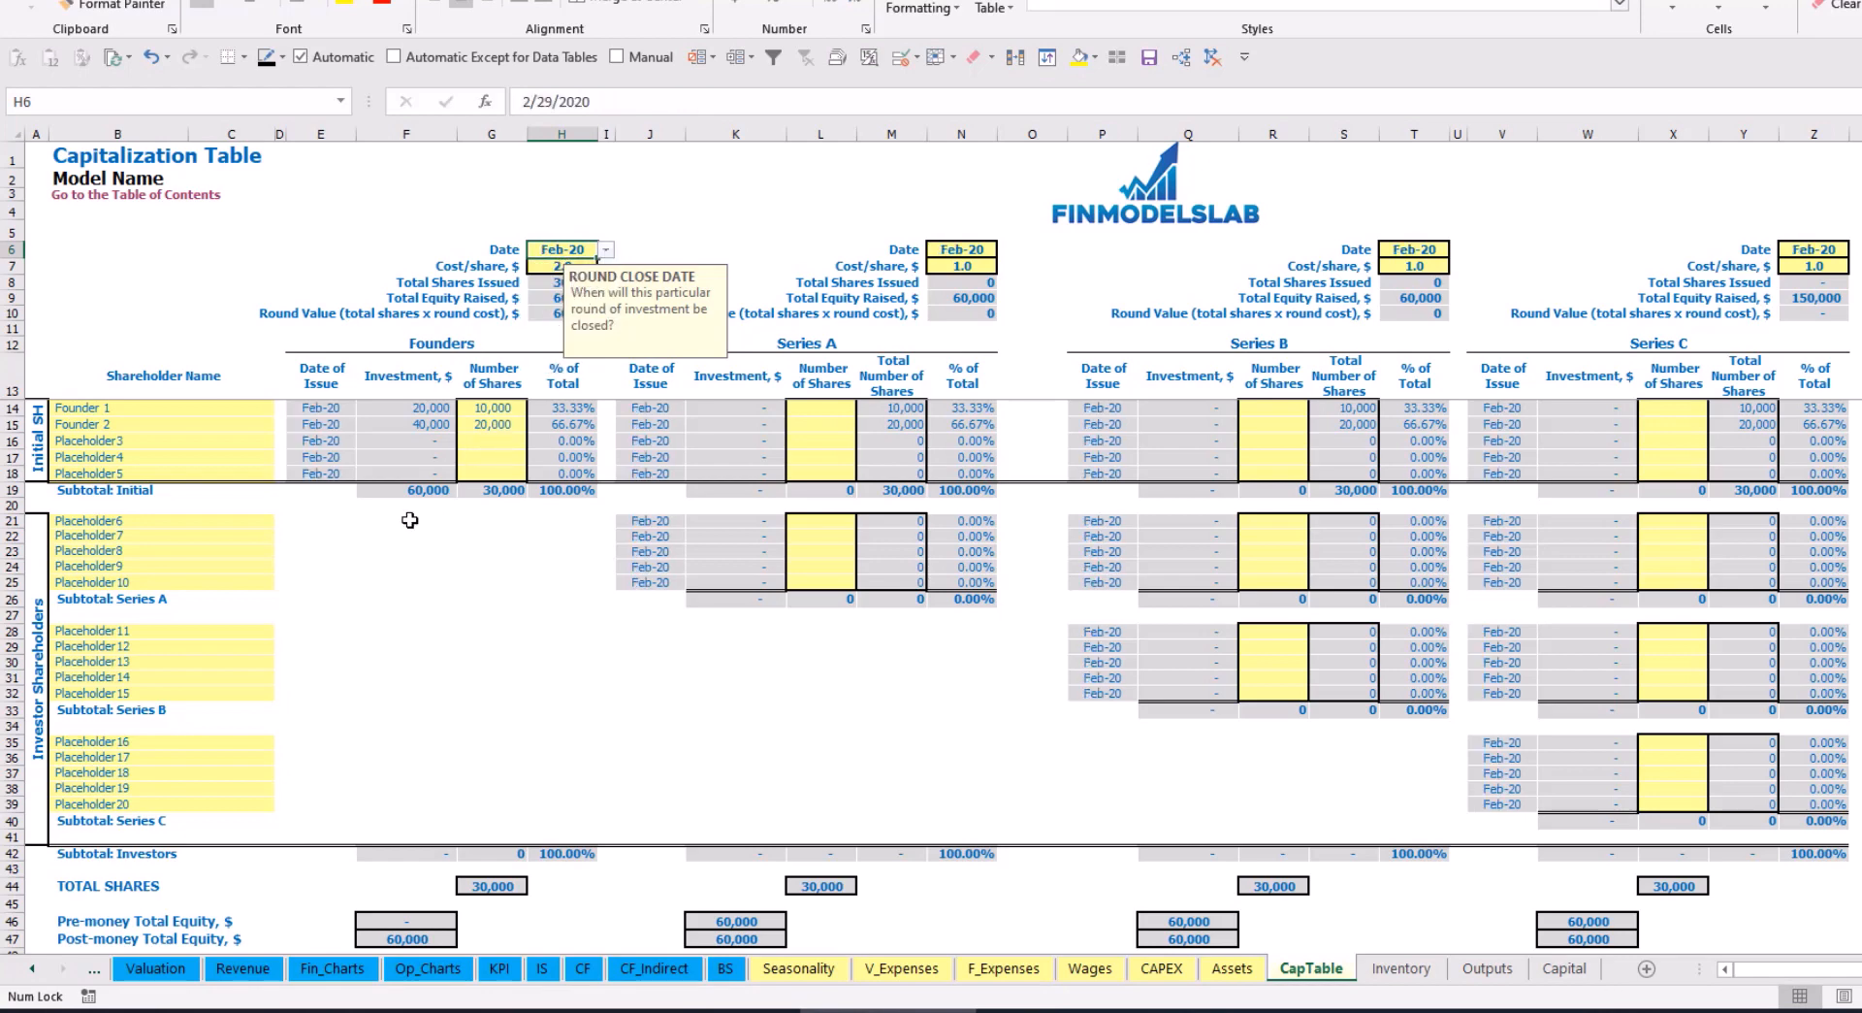
Check the founders' investment amounts and subtotal, the post-money total equity row and Founder 1's percentage of total
click(419, 410)
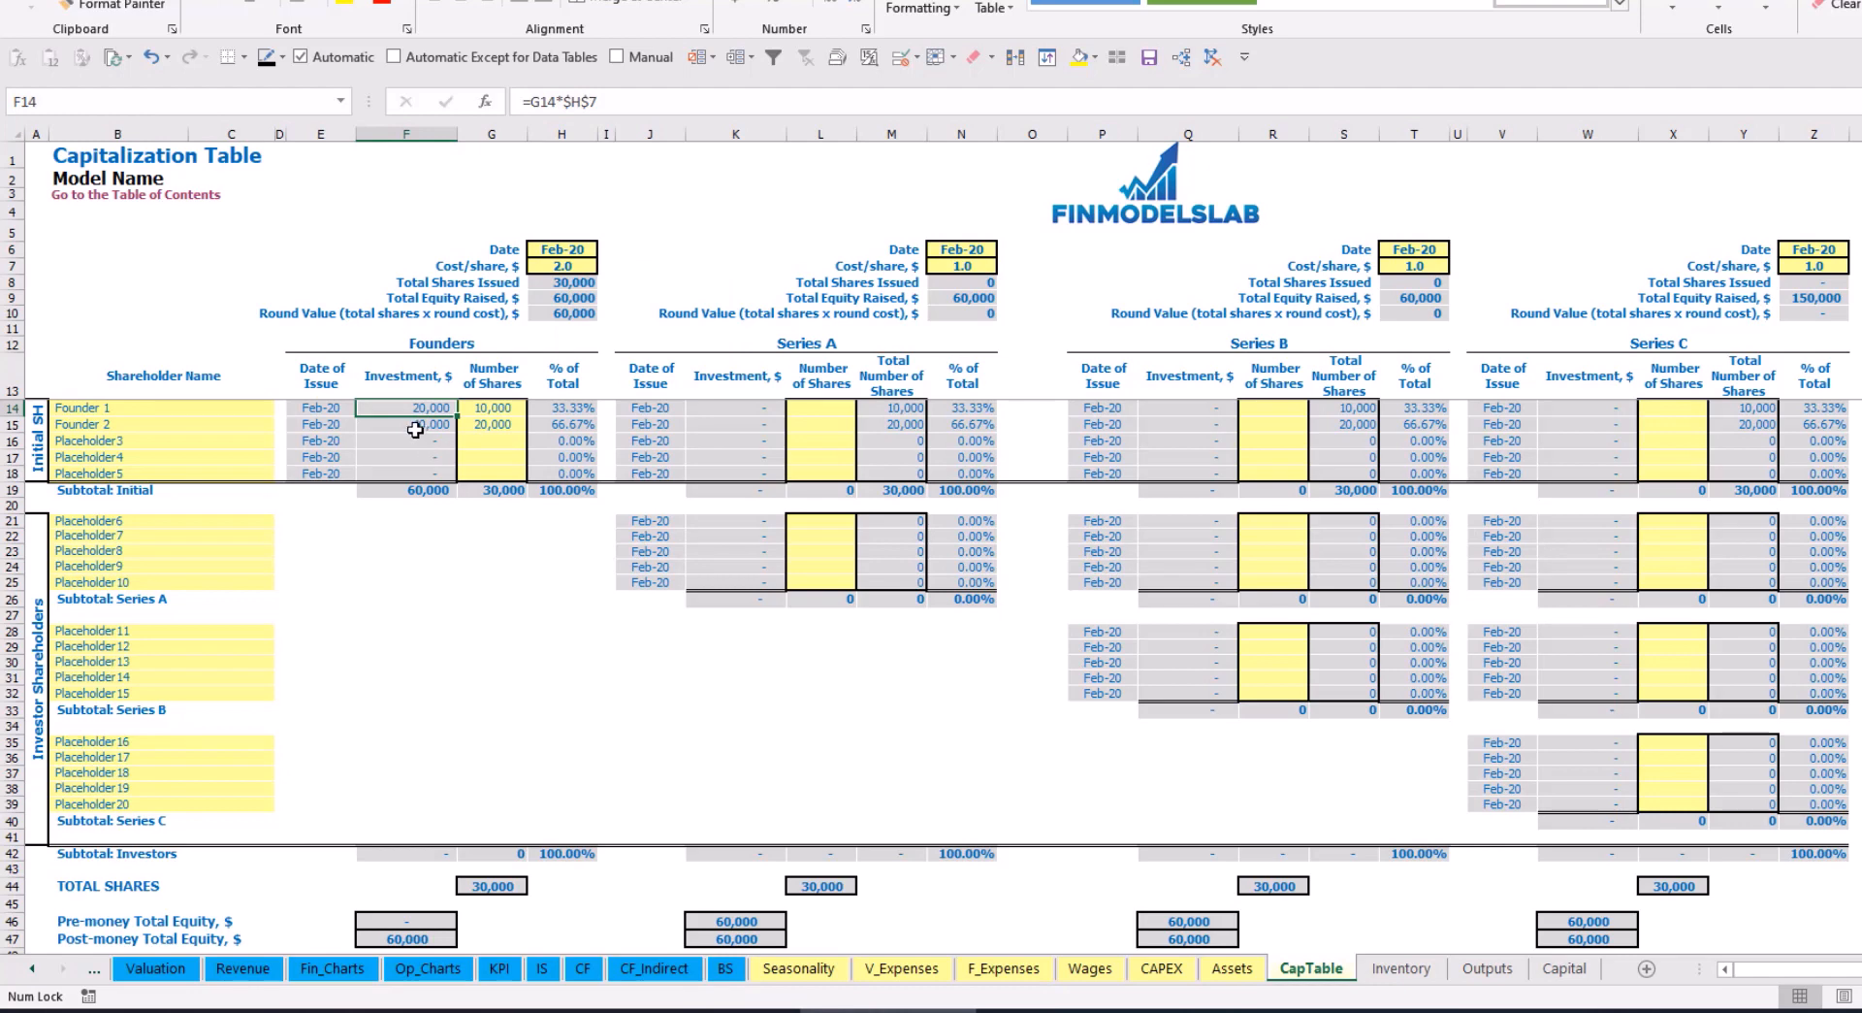
click(415, 425)
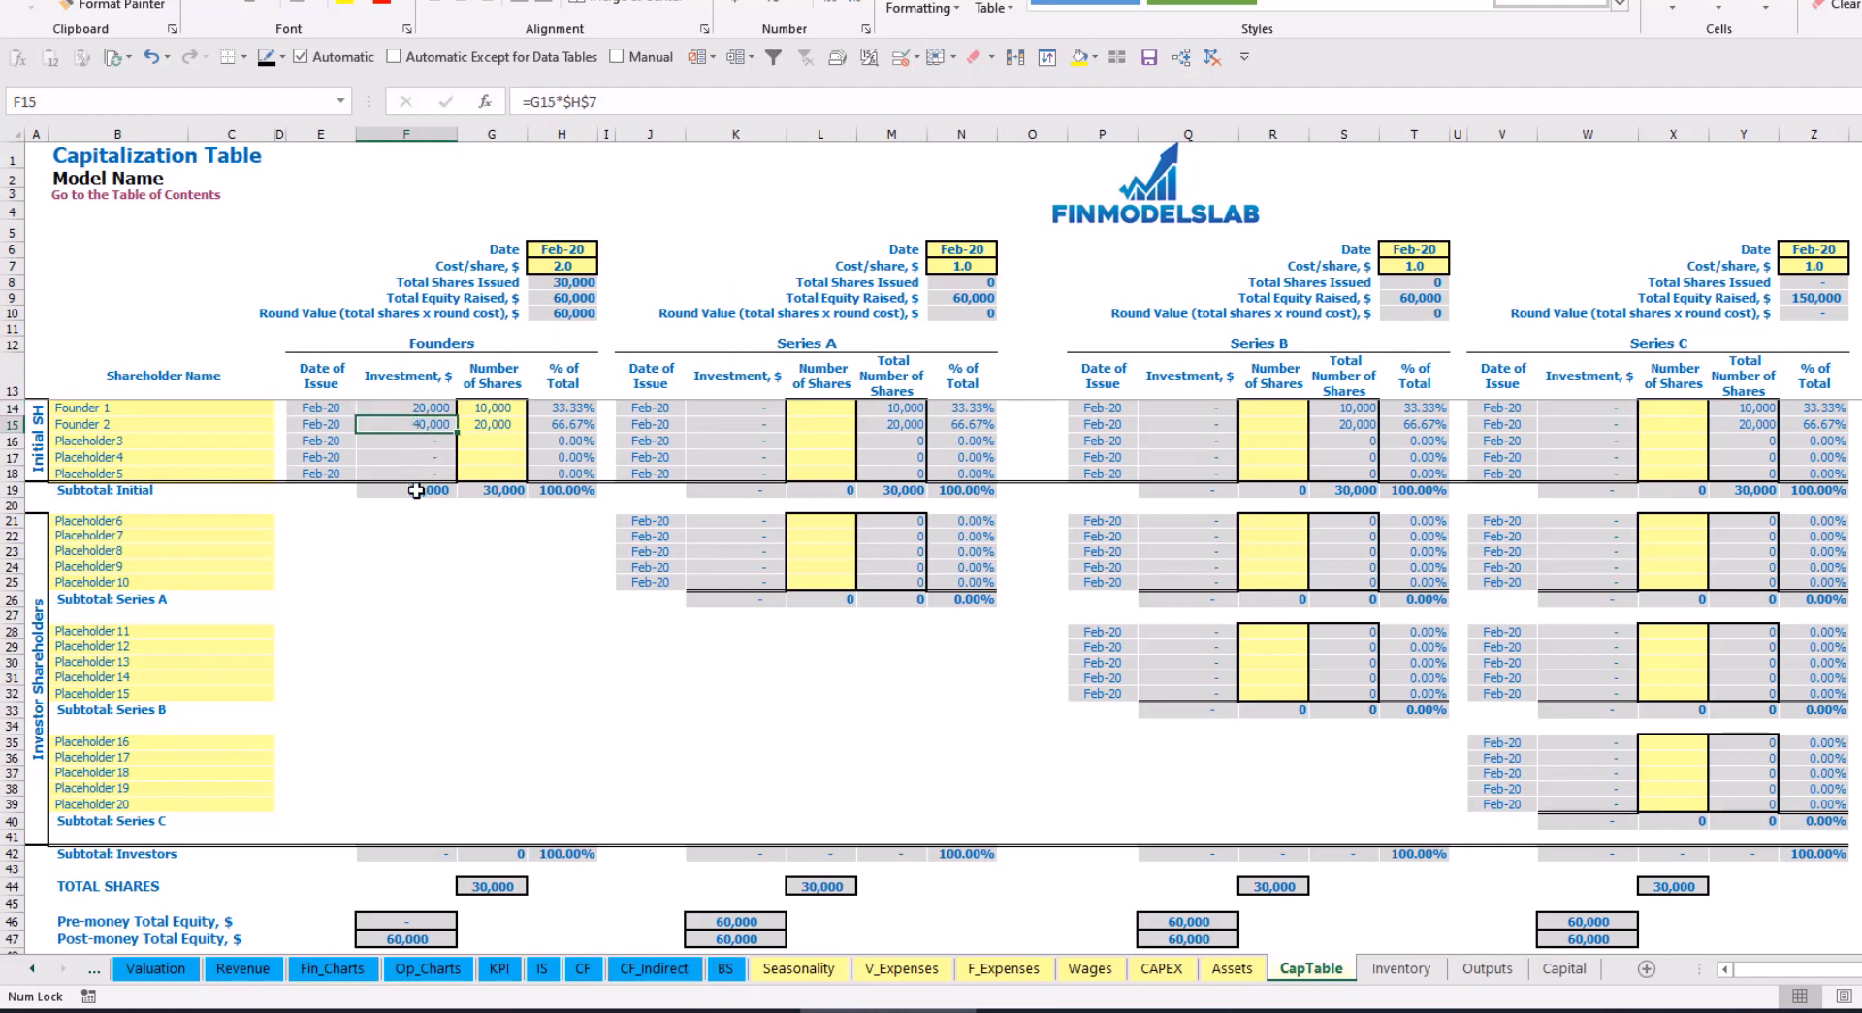
click(416, 490)
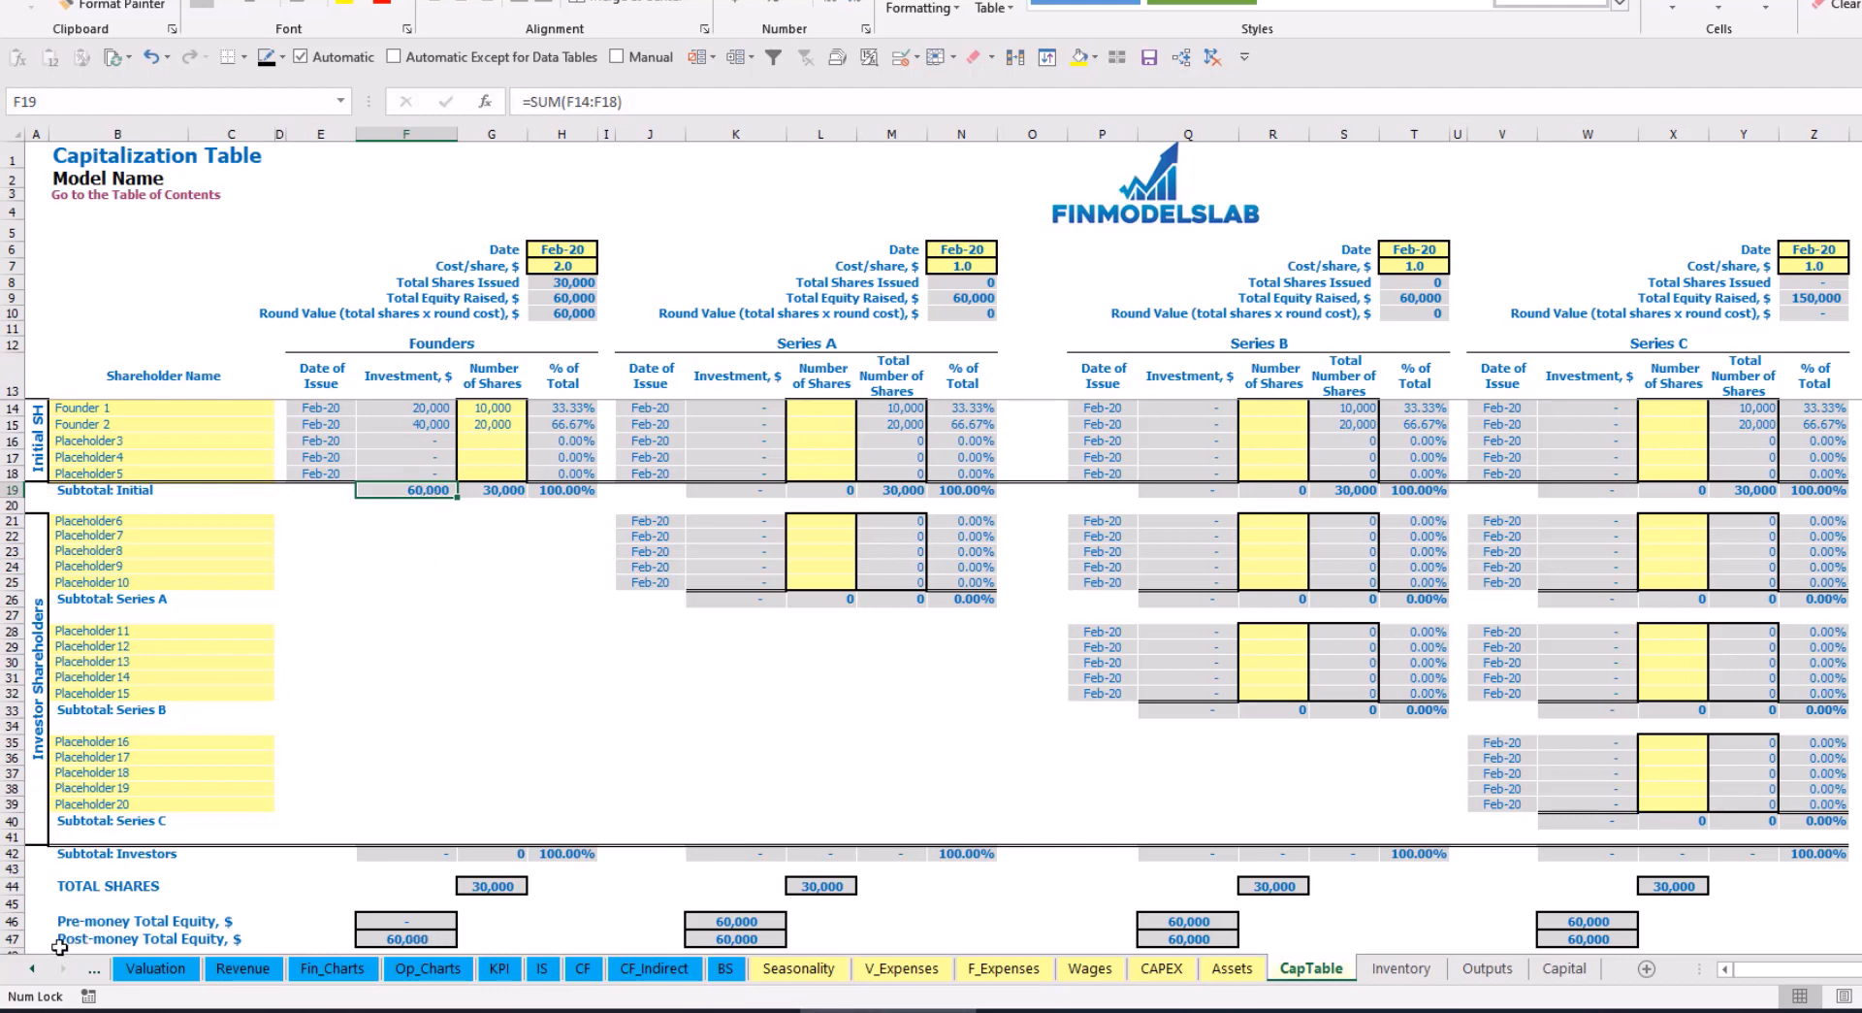
click(14, 939)
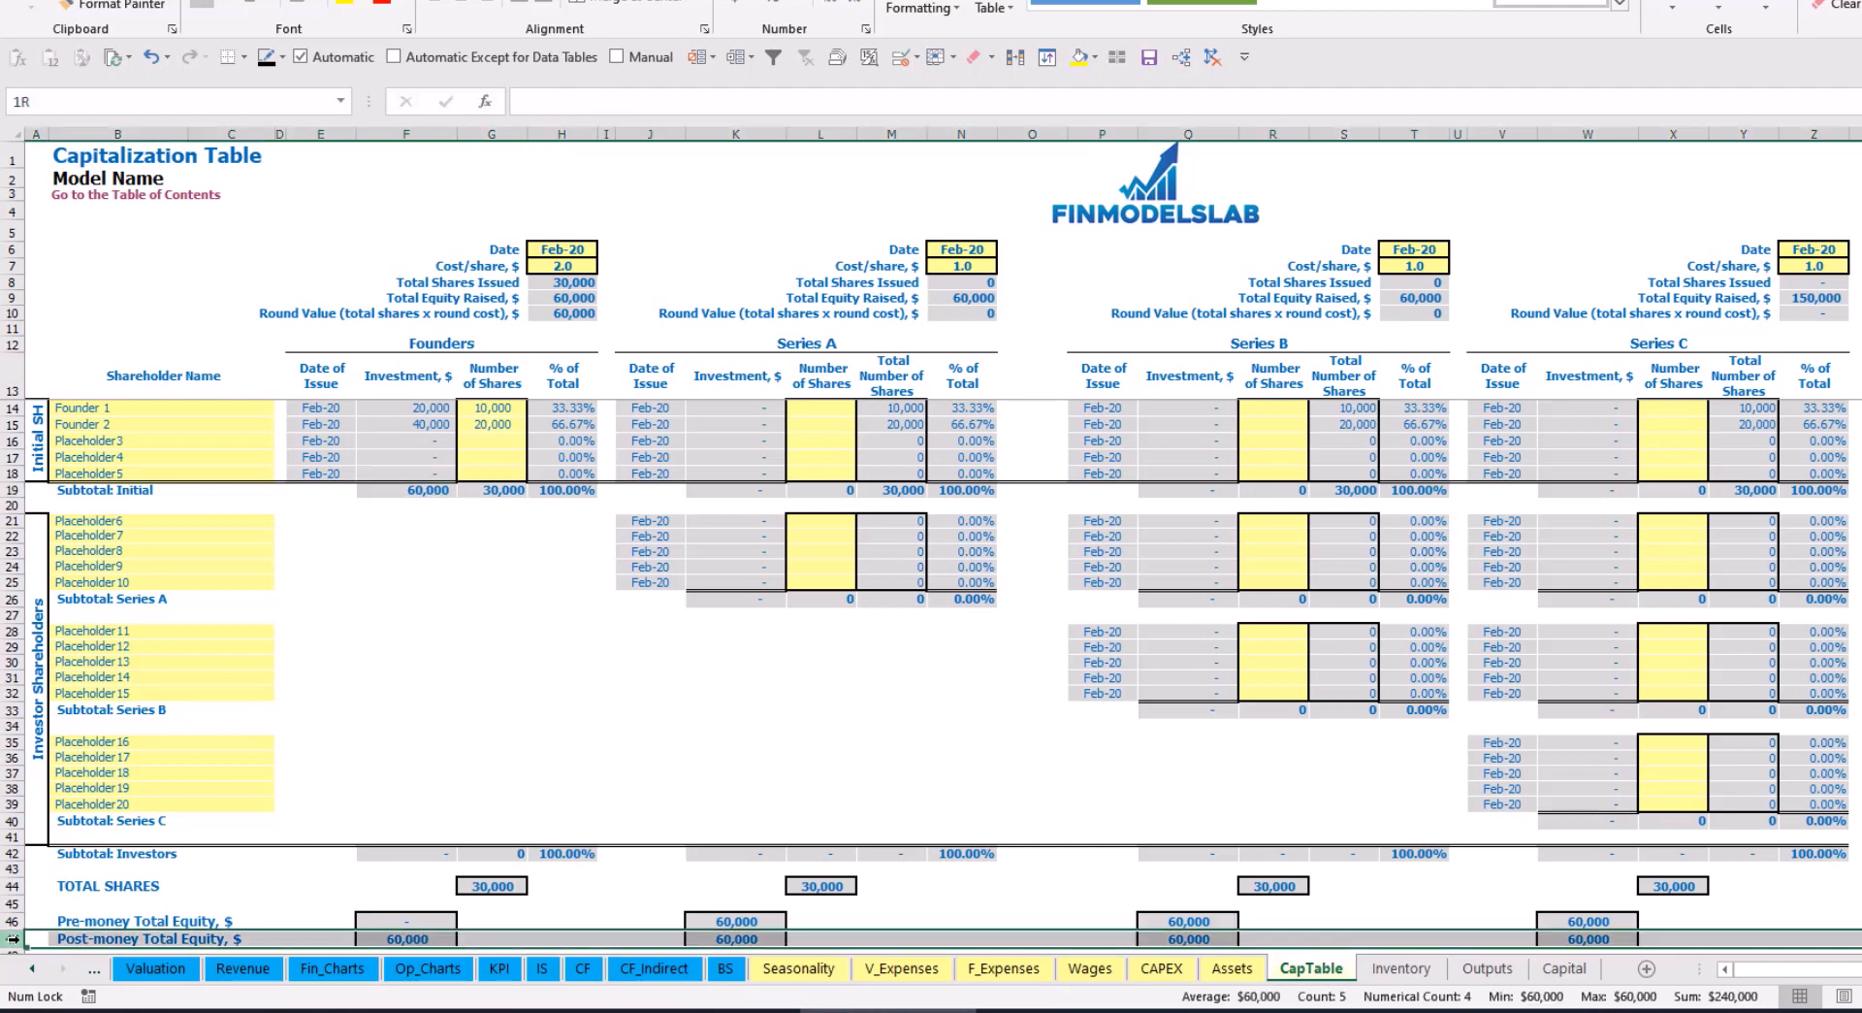
click(572, 410)
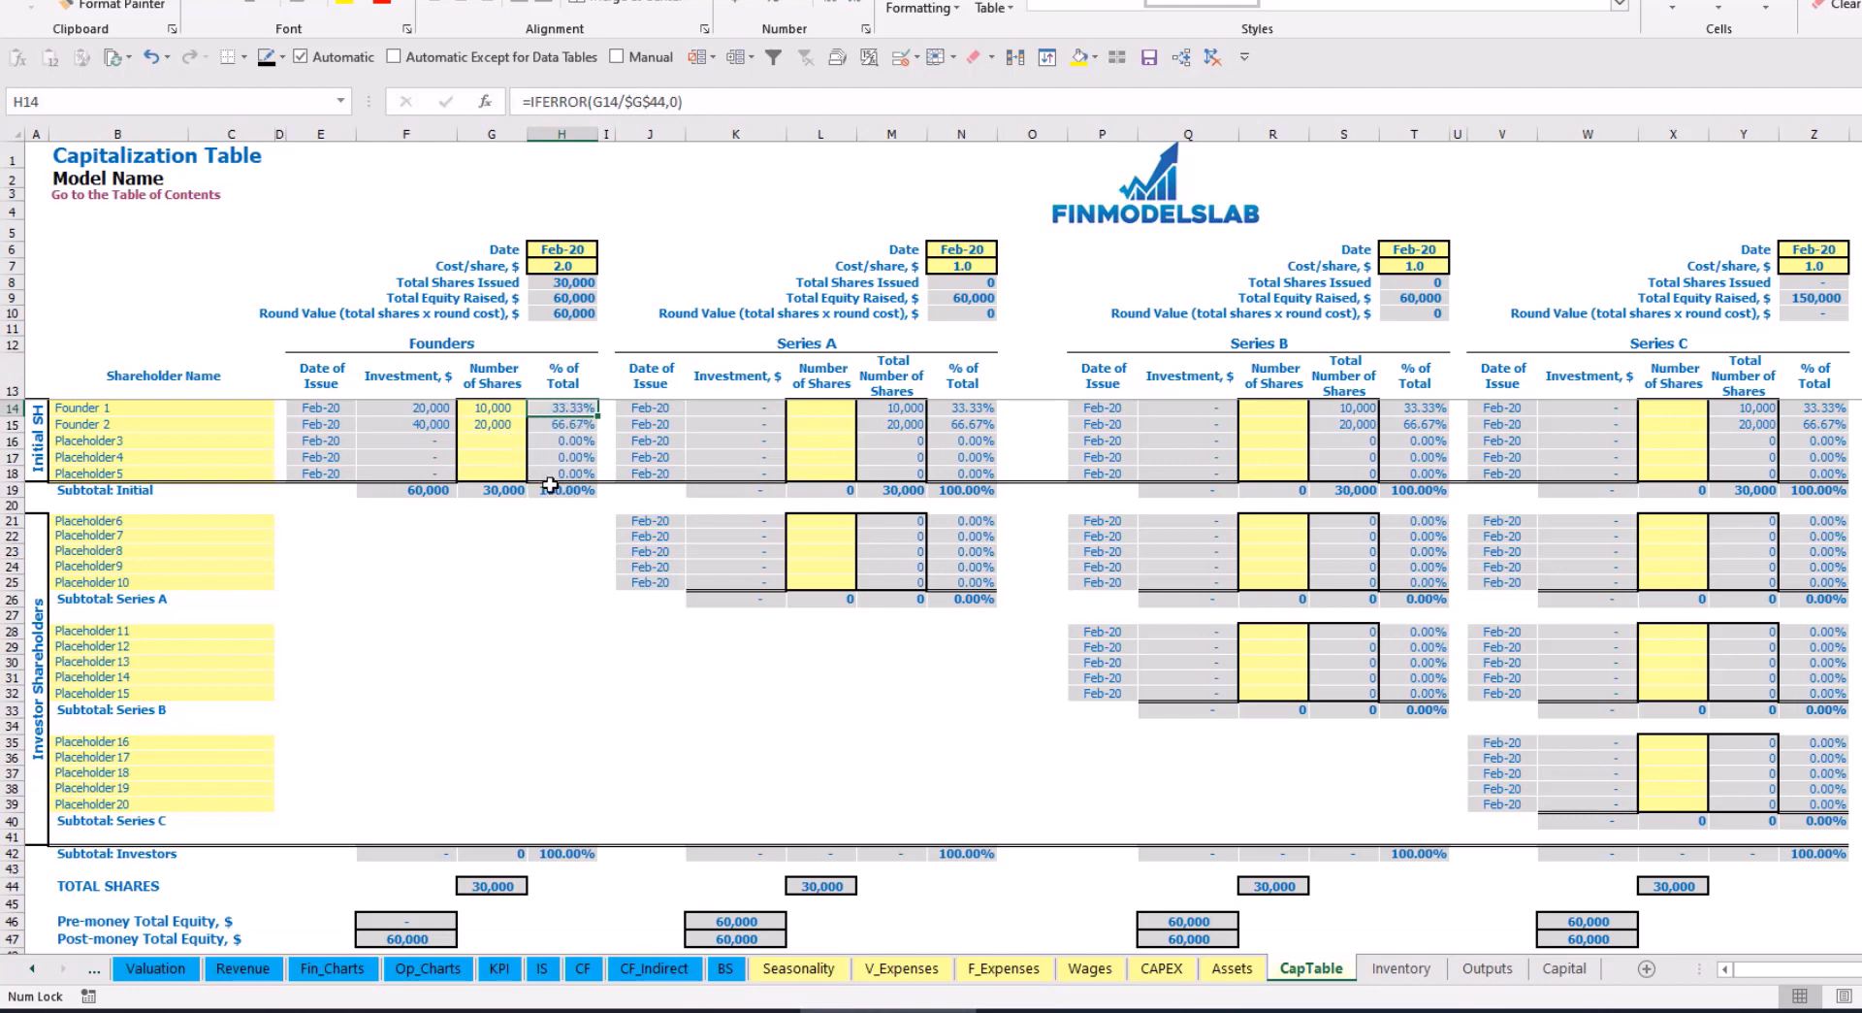
Name the first Series A investor shareholder Investor 1
click(215, 522)
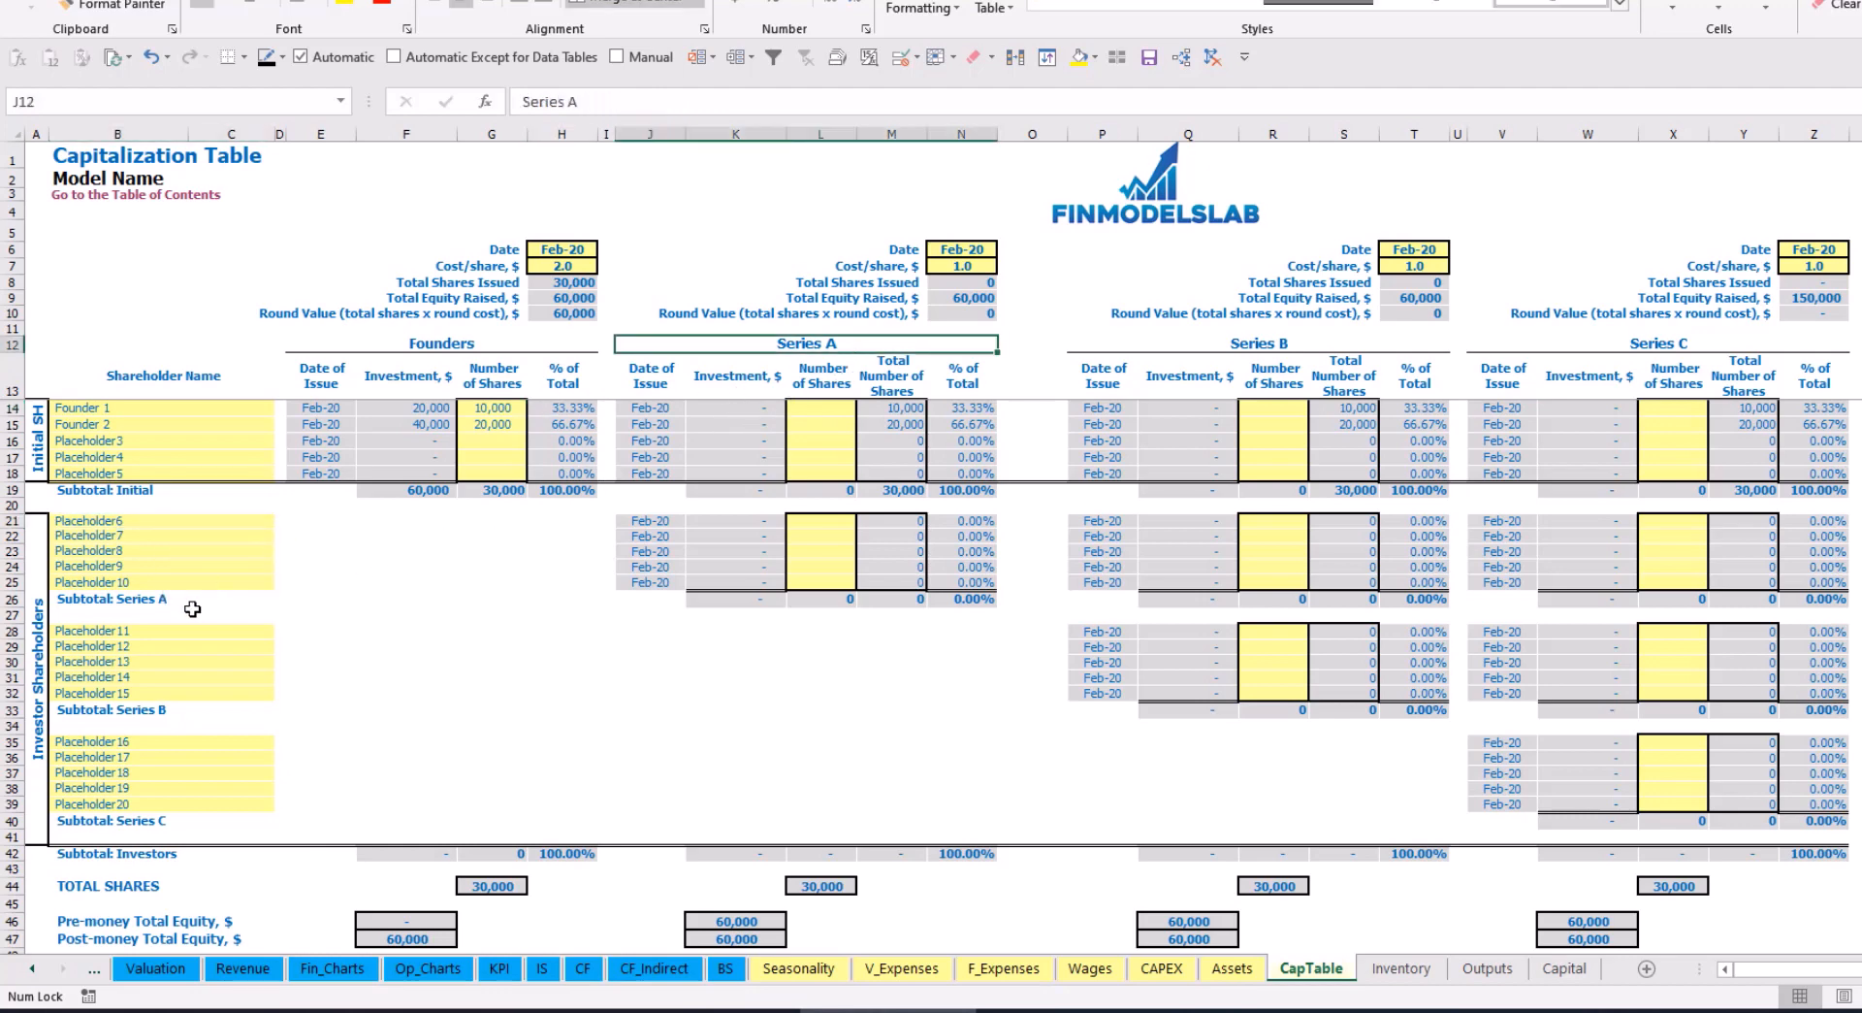
text(I)
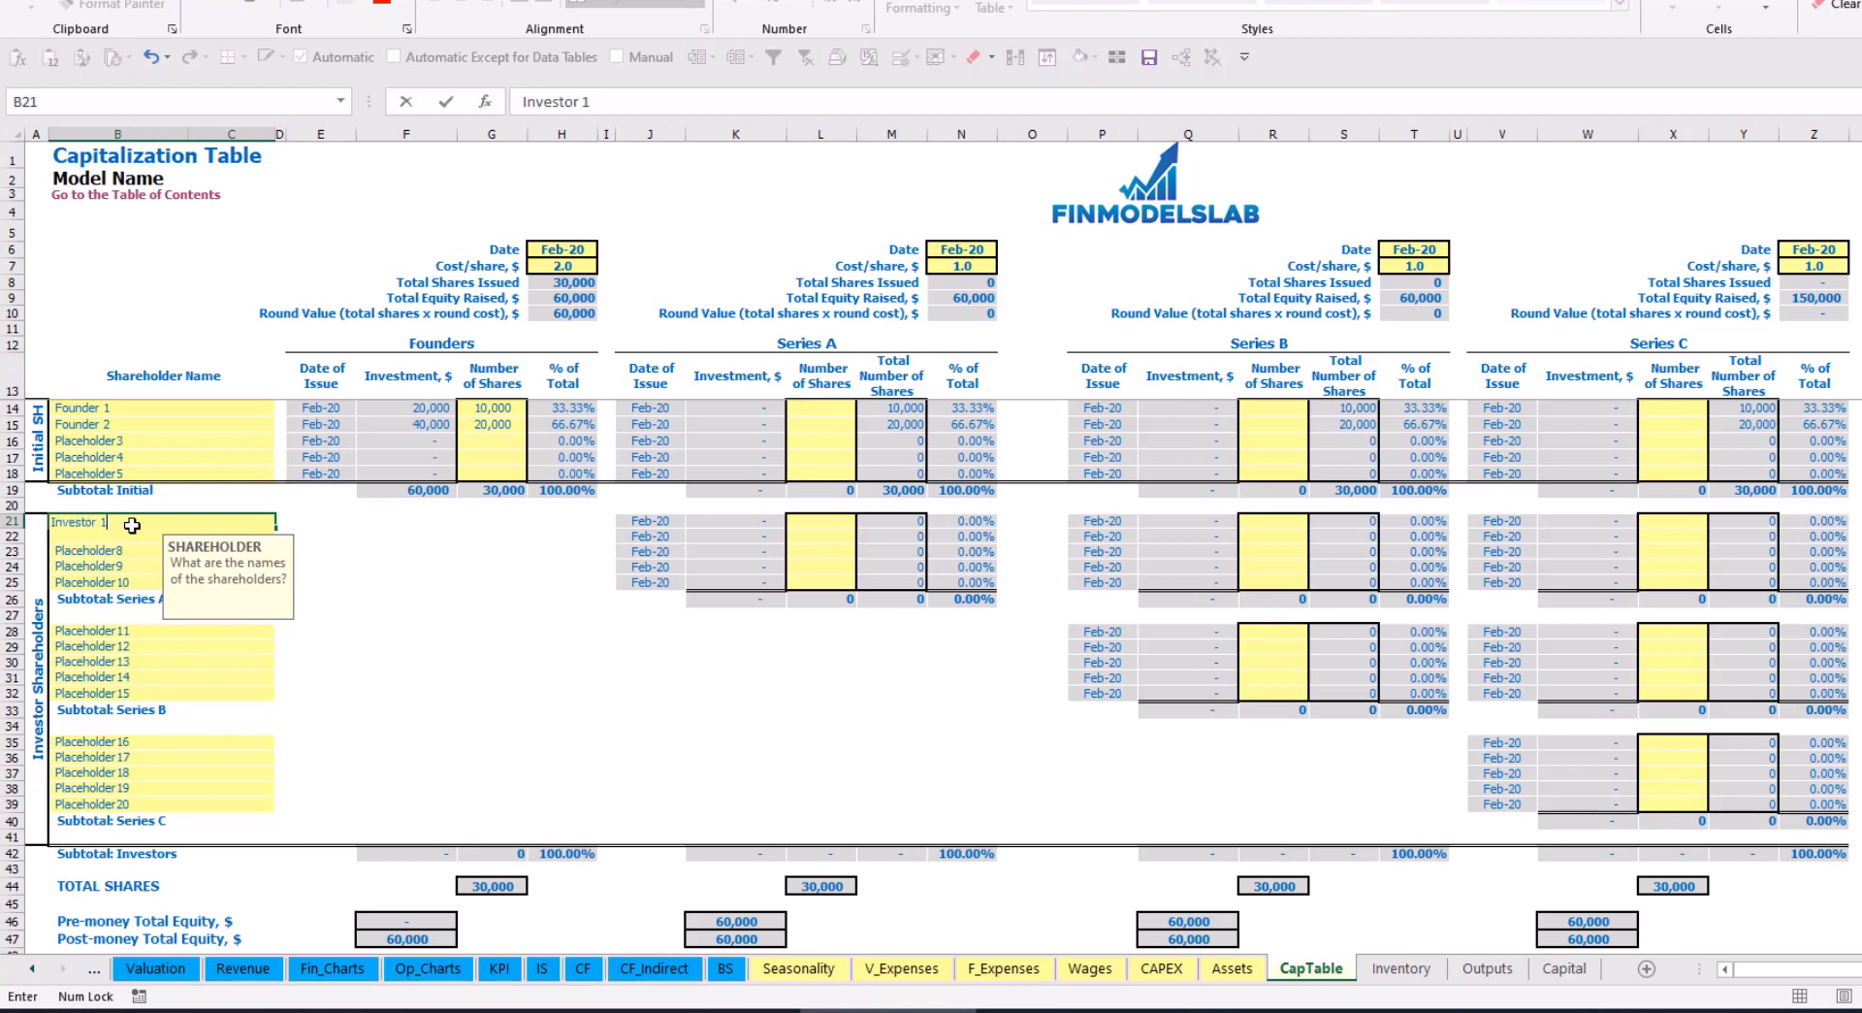
text(nvestor 1)
key(Return)
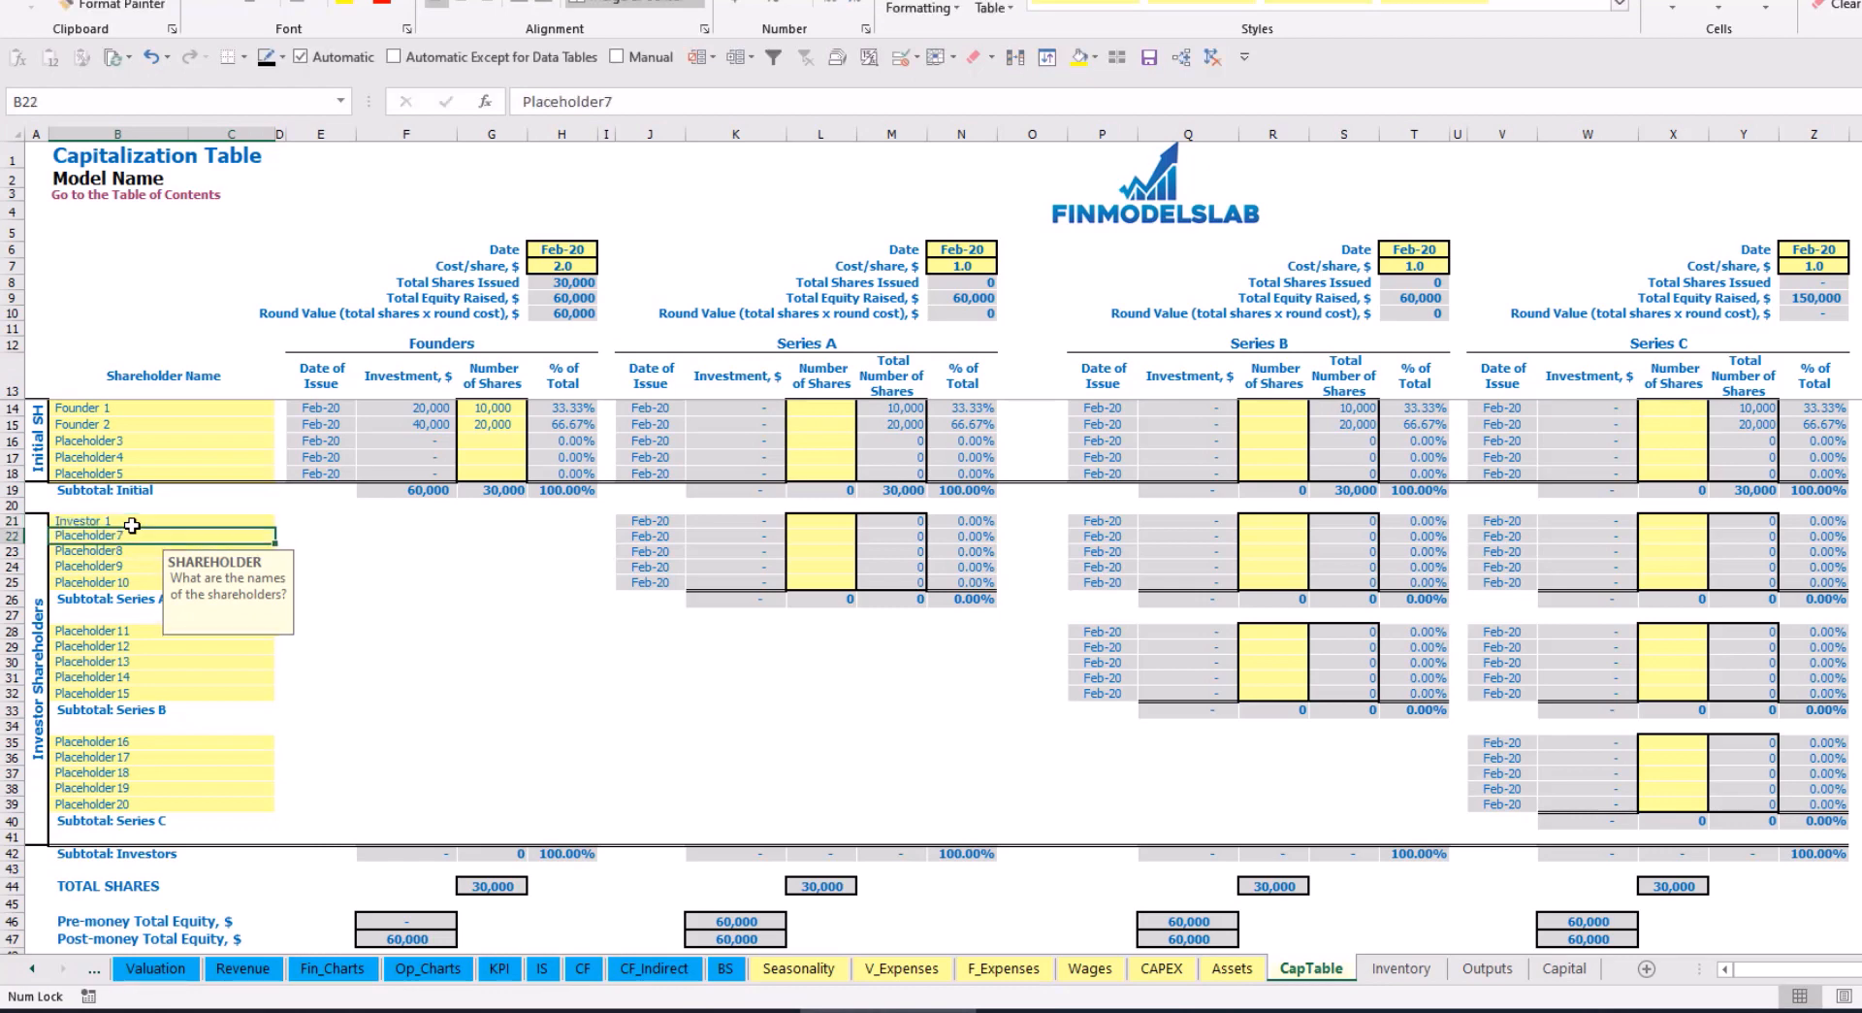
Set the Series A round's date to May-20 and its cost per share to 5
click(973, 245)
click(1006, 251)
click(956, 309)
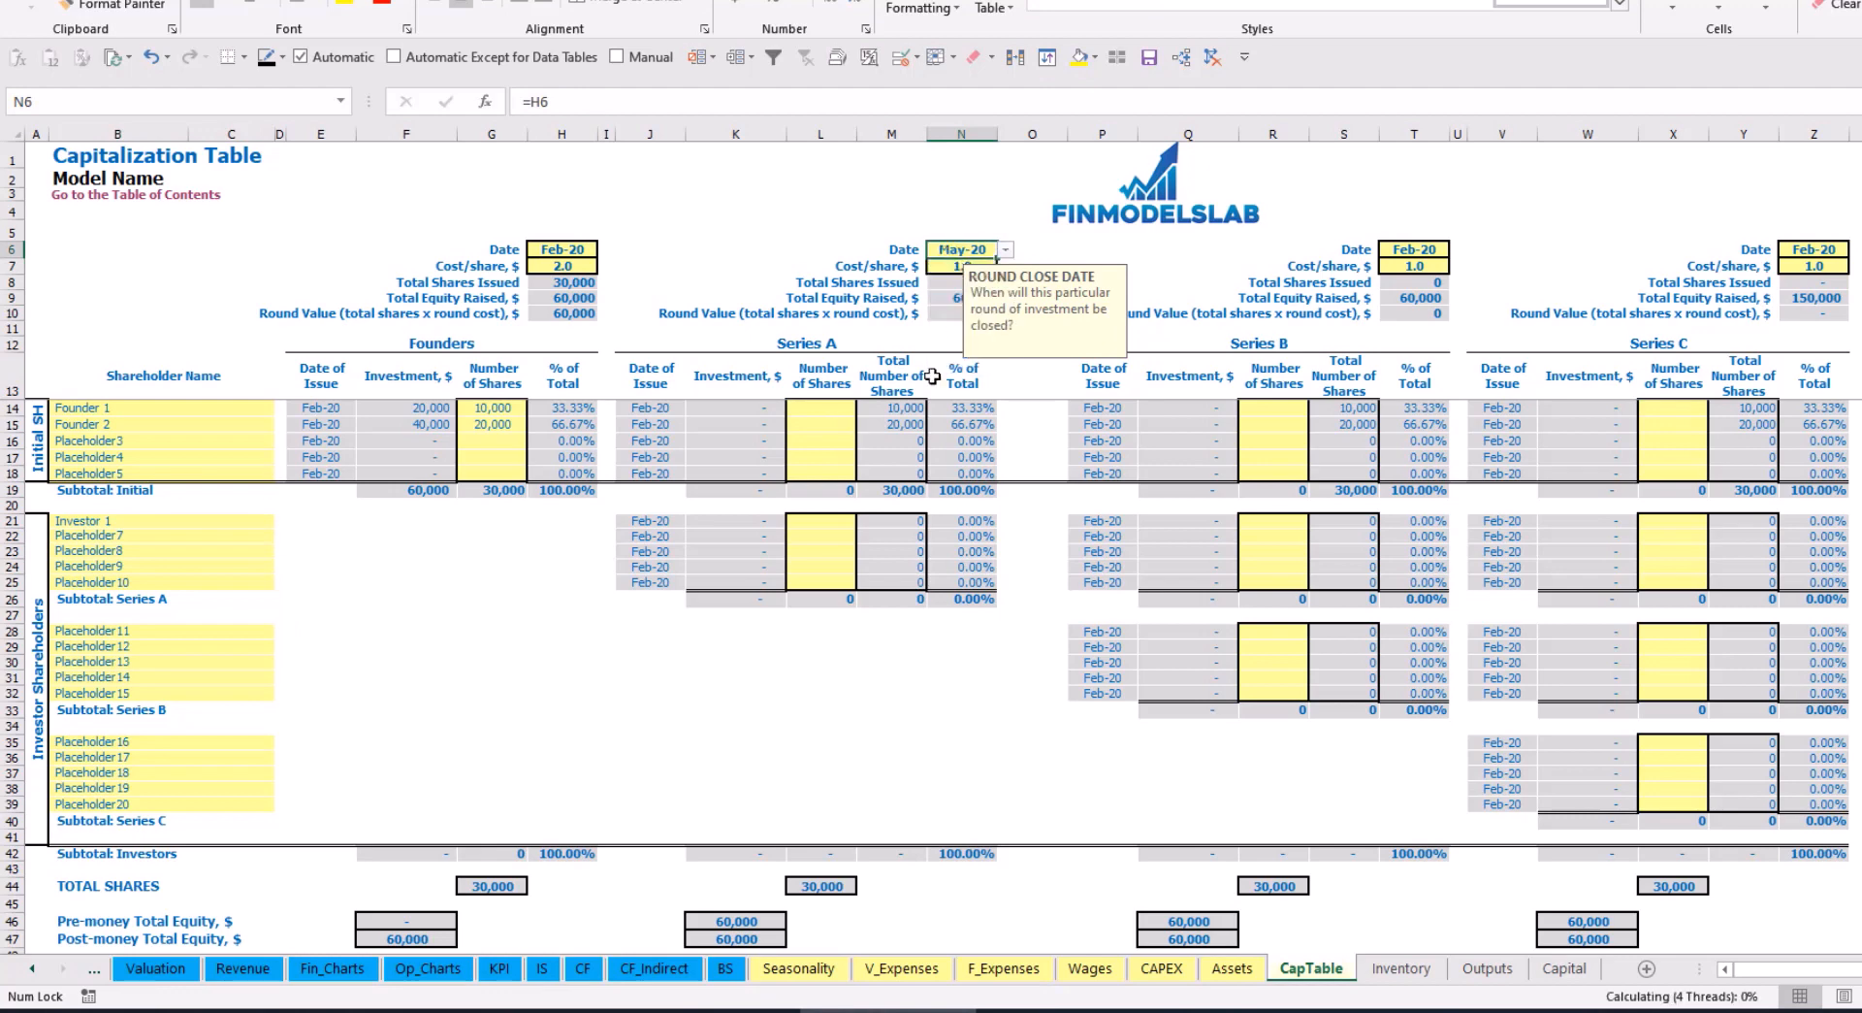
click(952, 264)
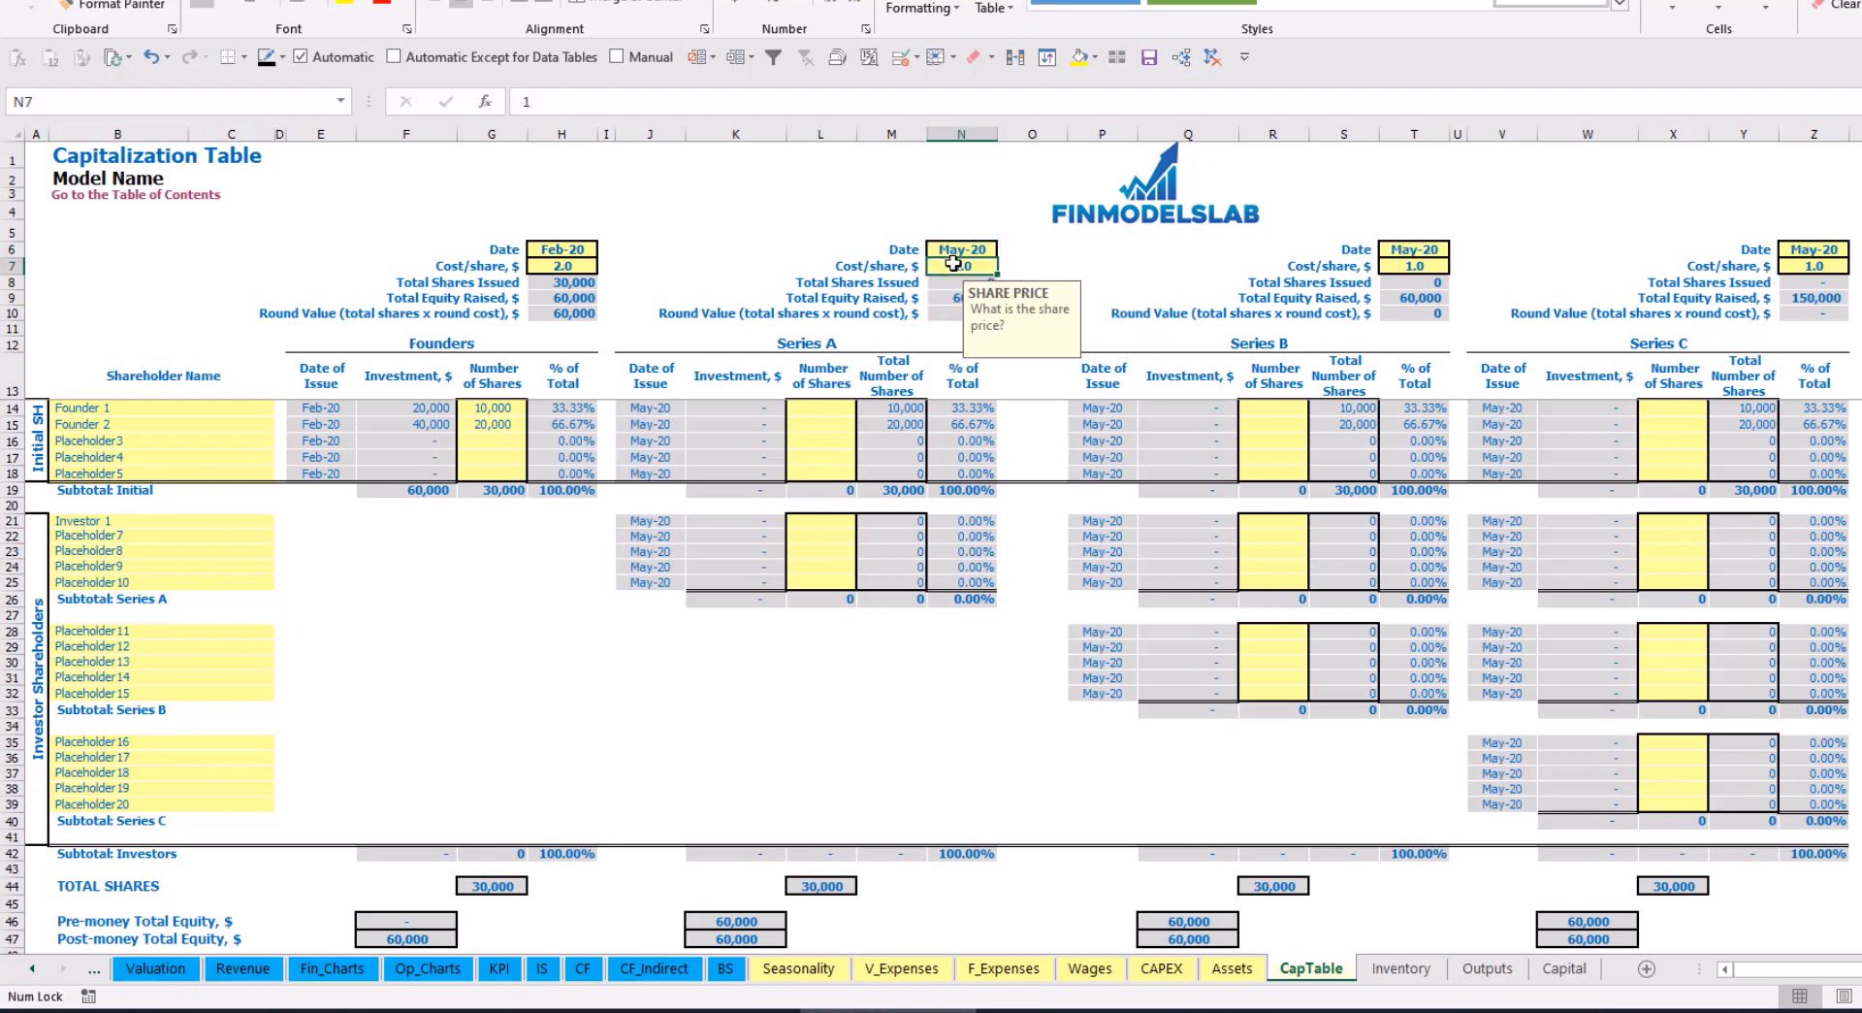
key(Return)
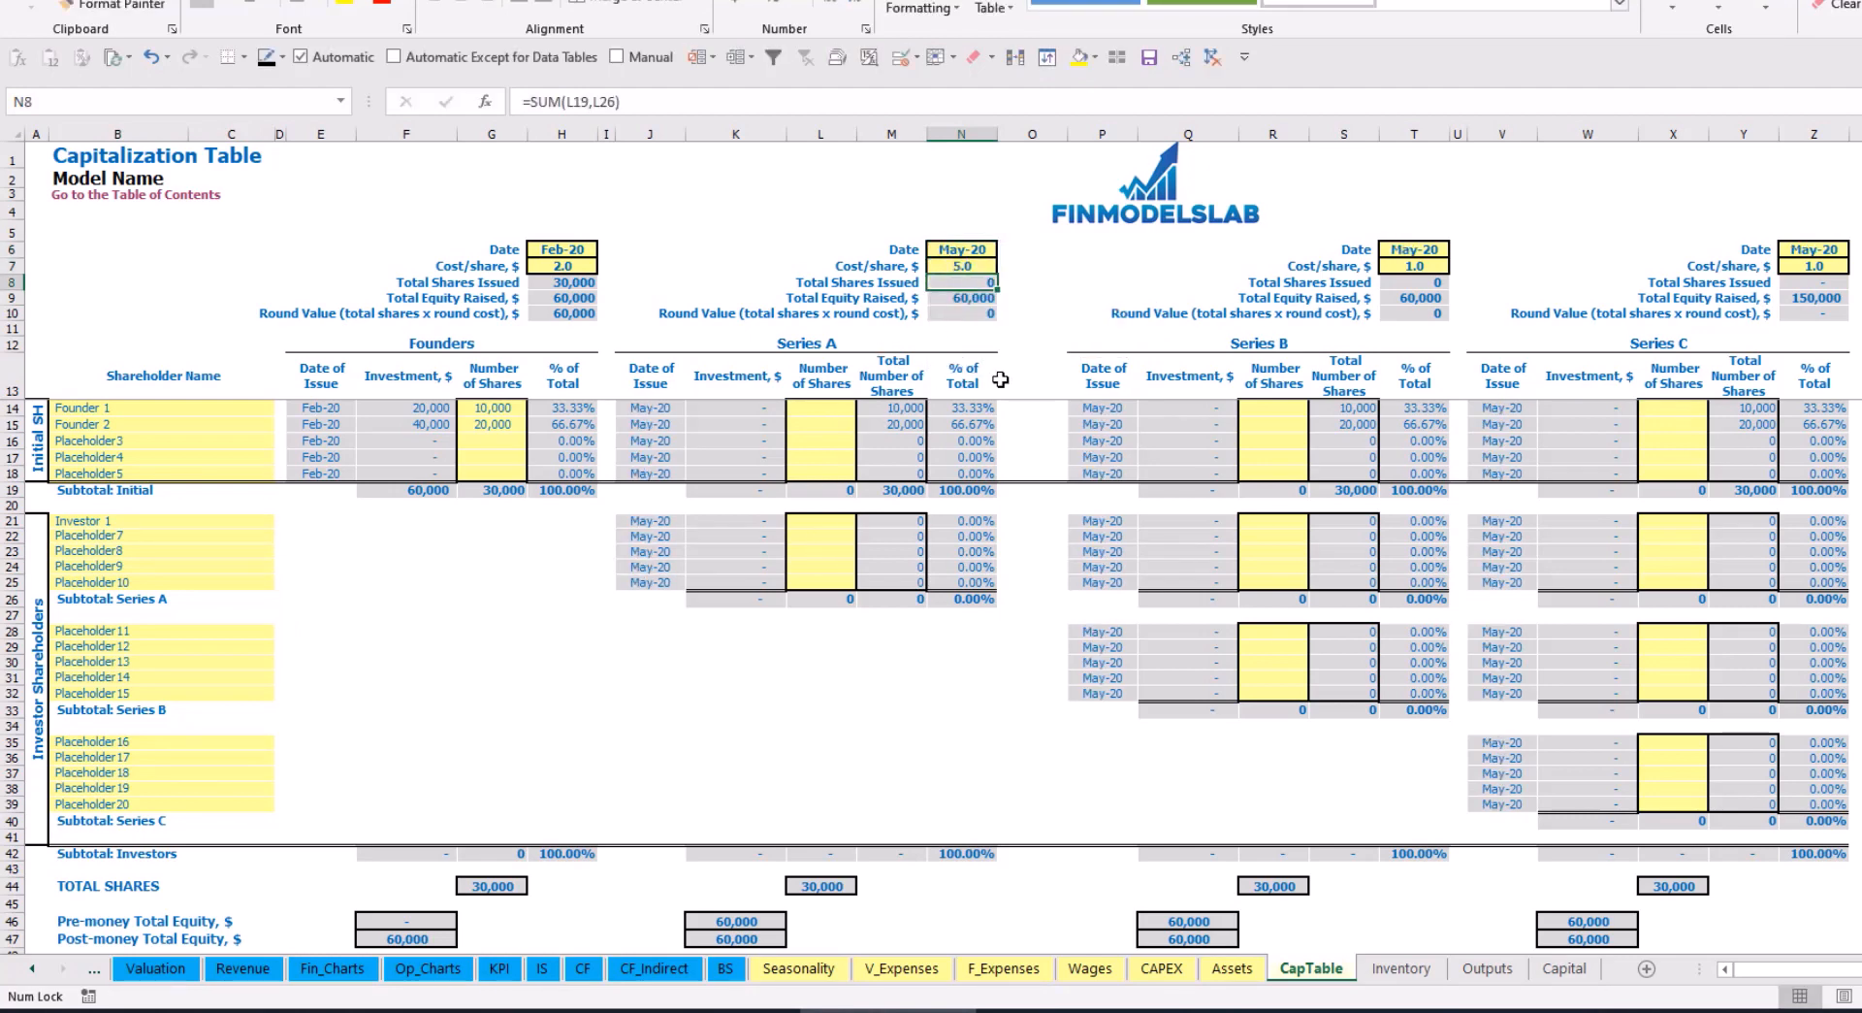
Enter 1,000 shares for Investor 1 in the Series A round
click(822, 520)
text(1000)
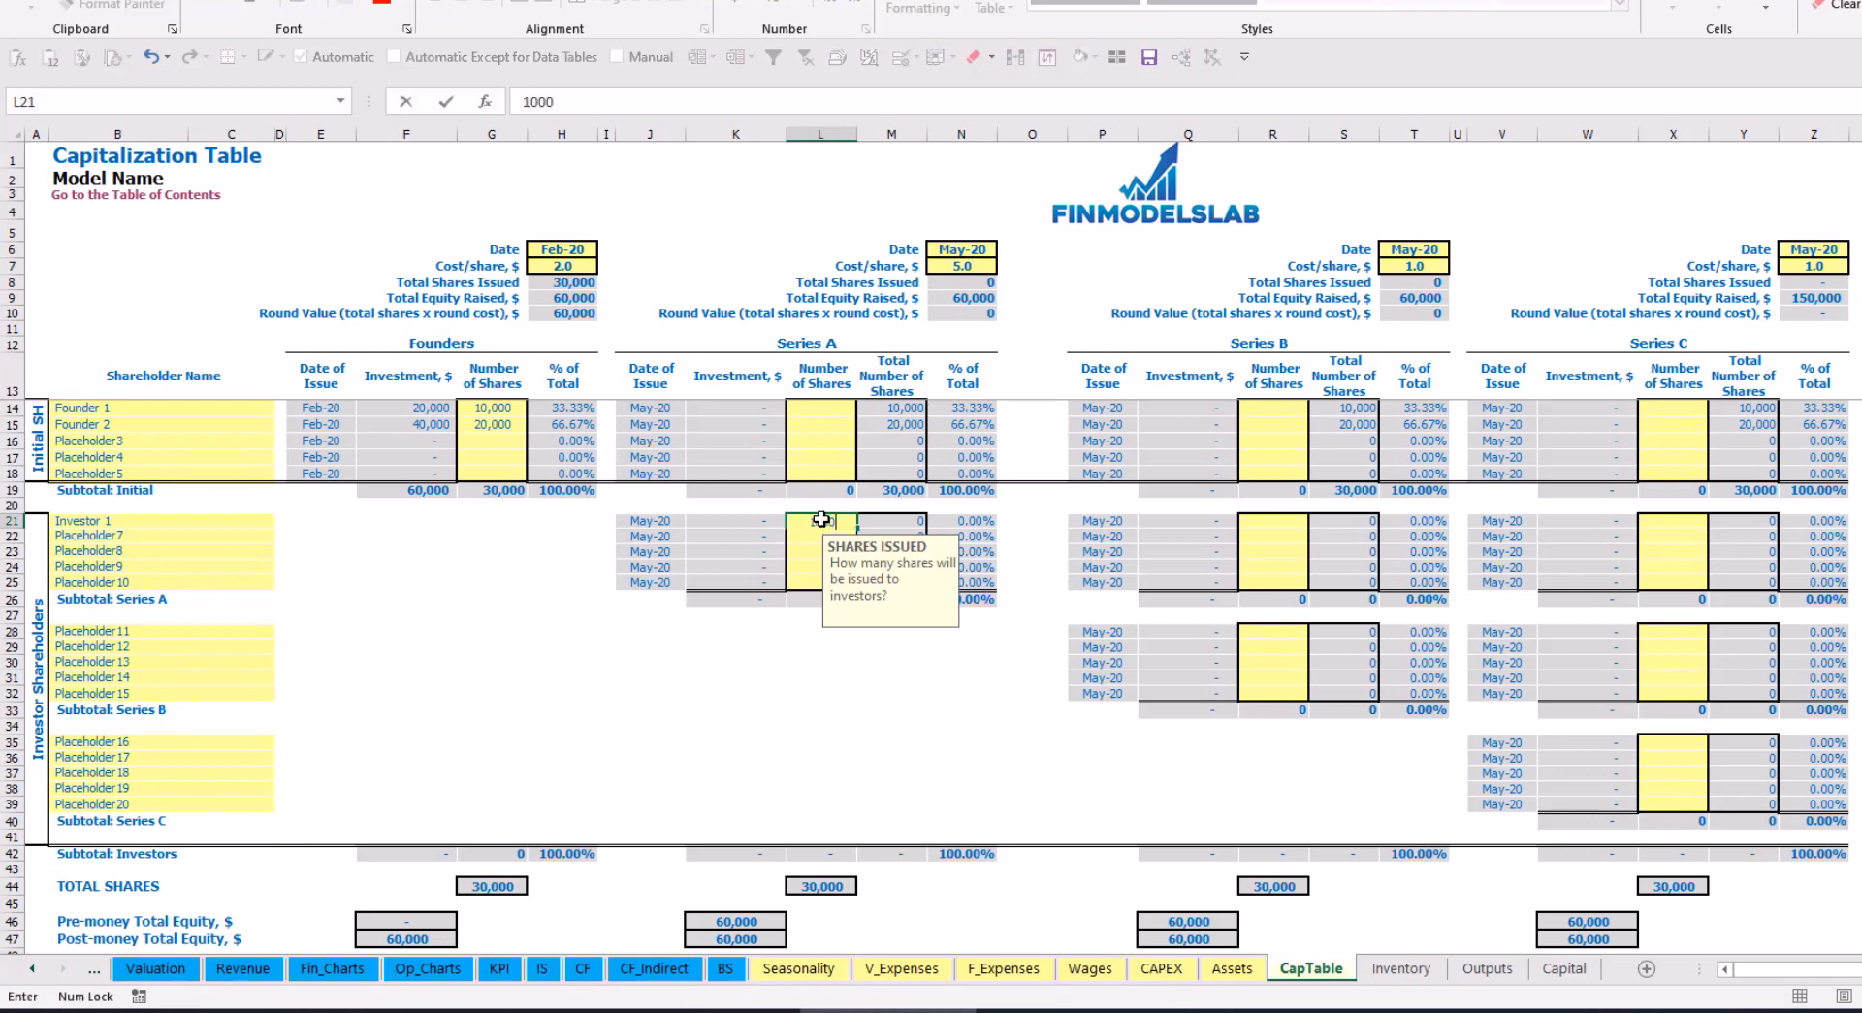
key(Return)
click(749, 671)
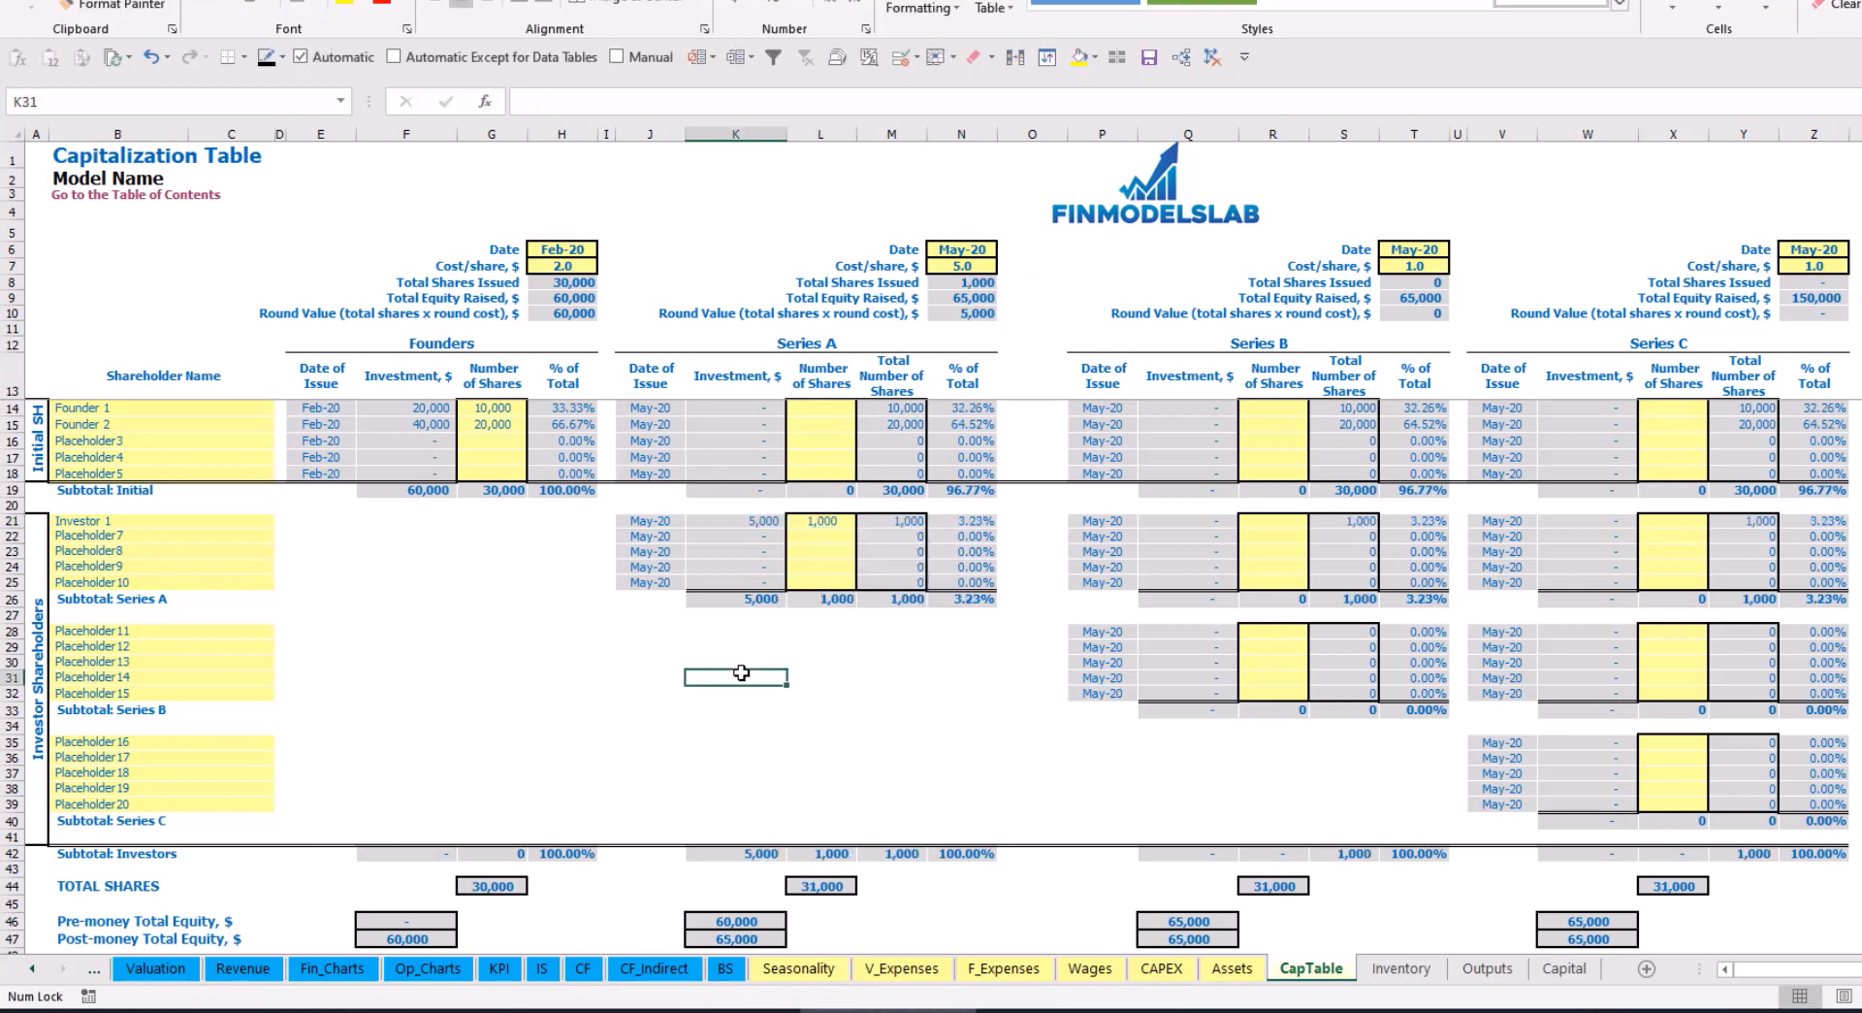
Examine Investor 1's investment, the Series A pre-money and post-money total equity, and the ownership percentages of Investor 1 and both founders
click(745, 522)
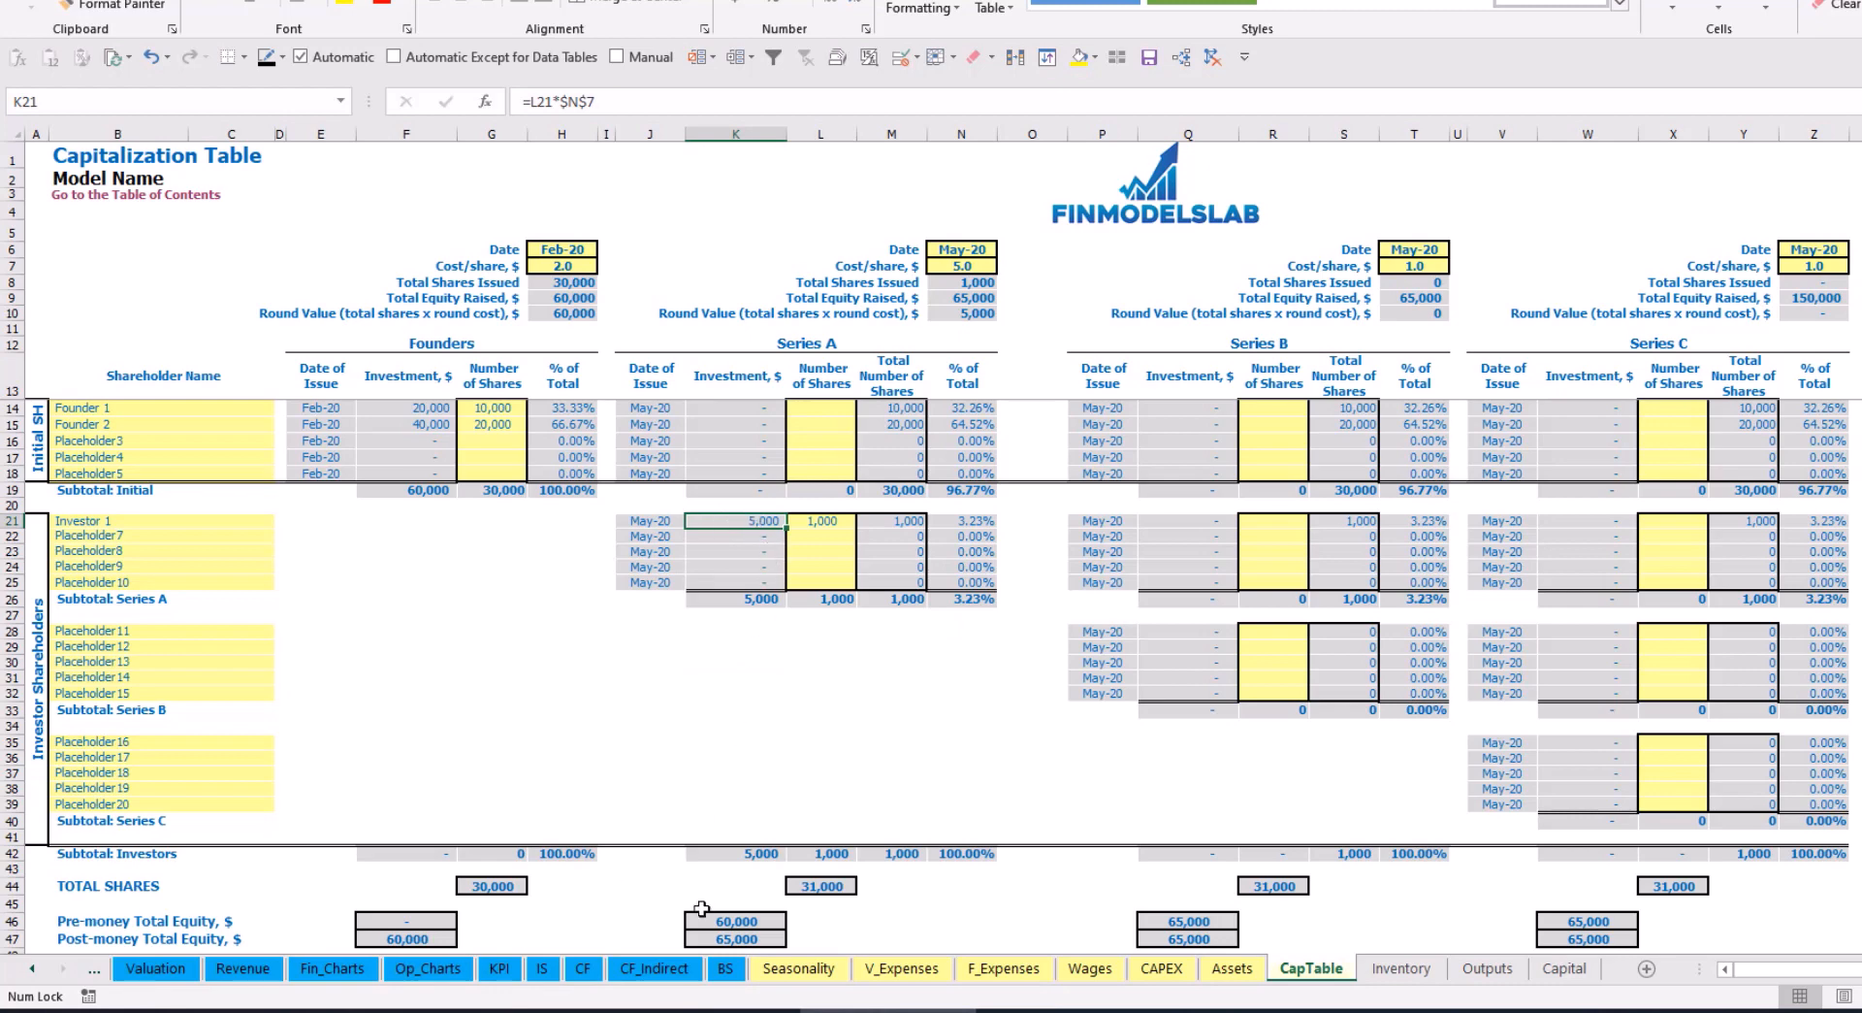
click(719, 916)
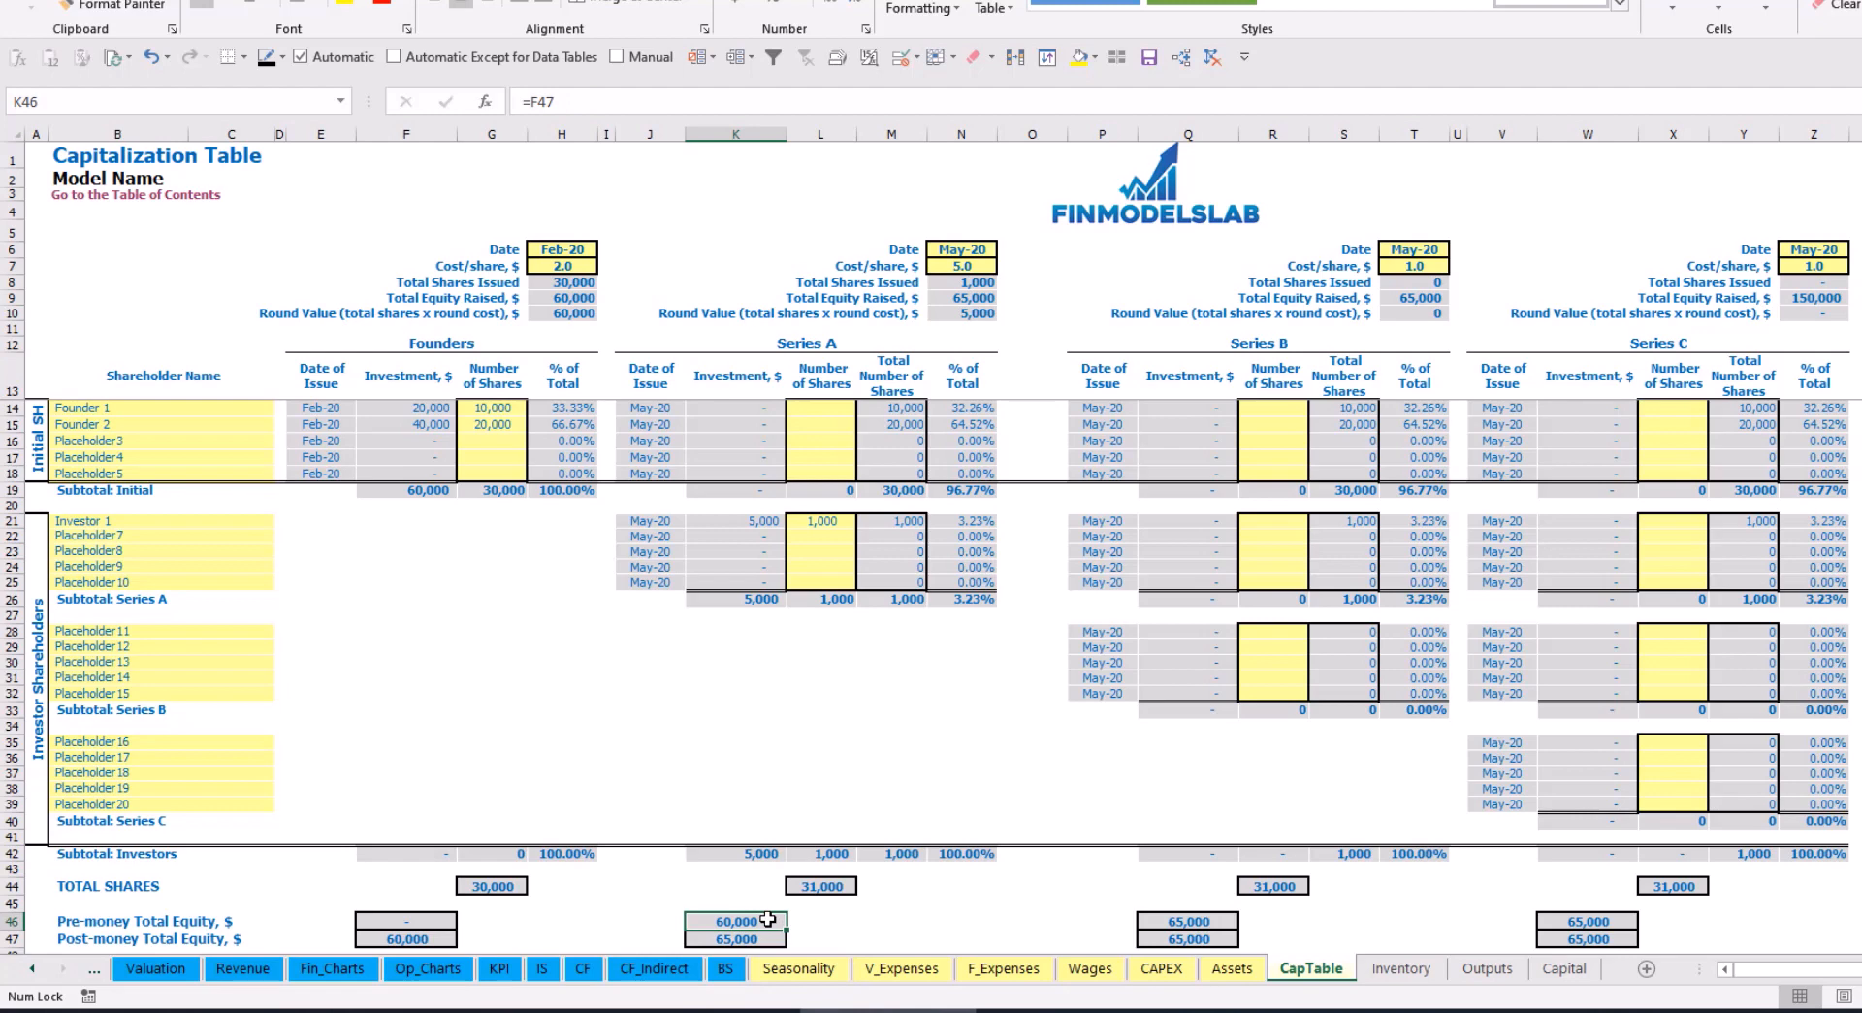
key(Down)
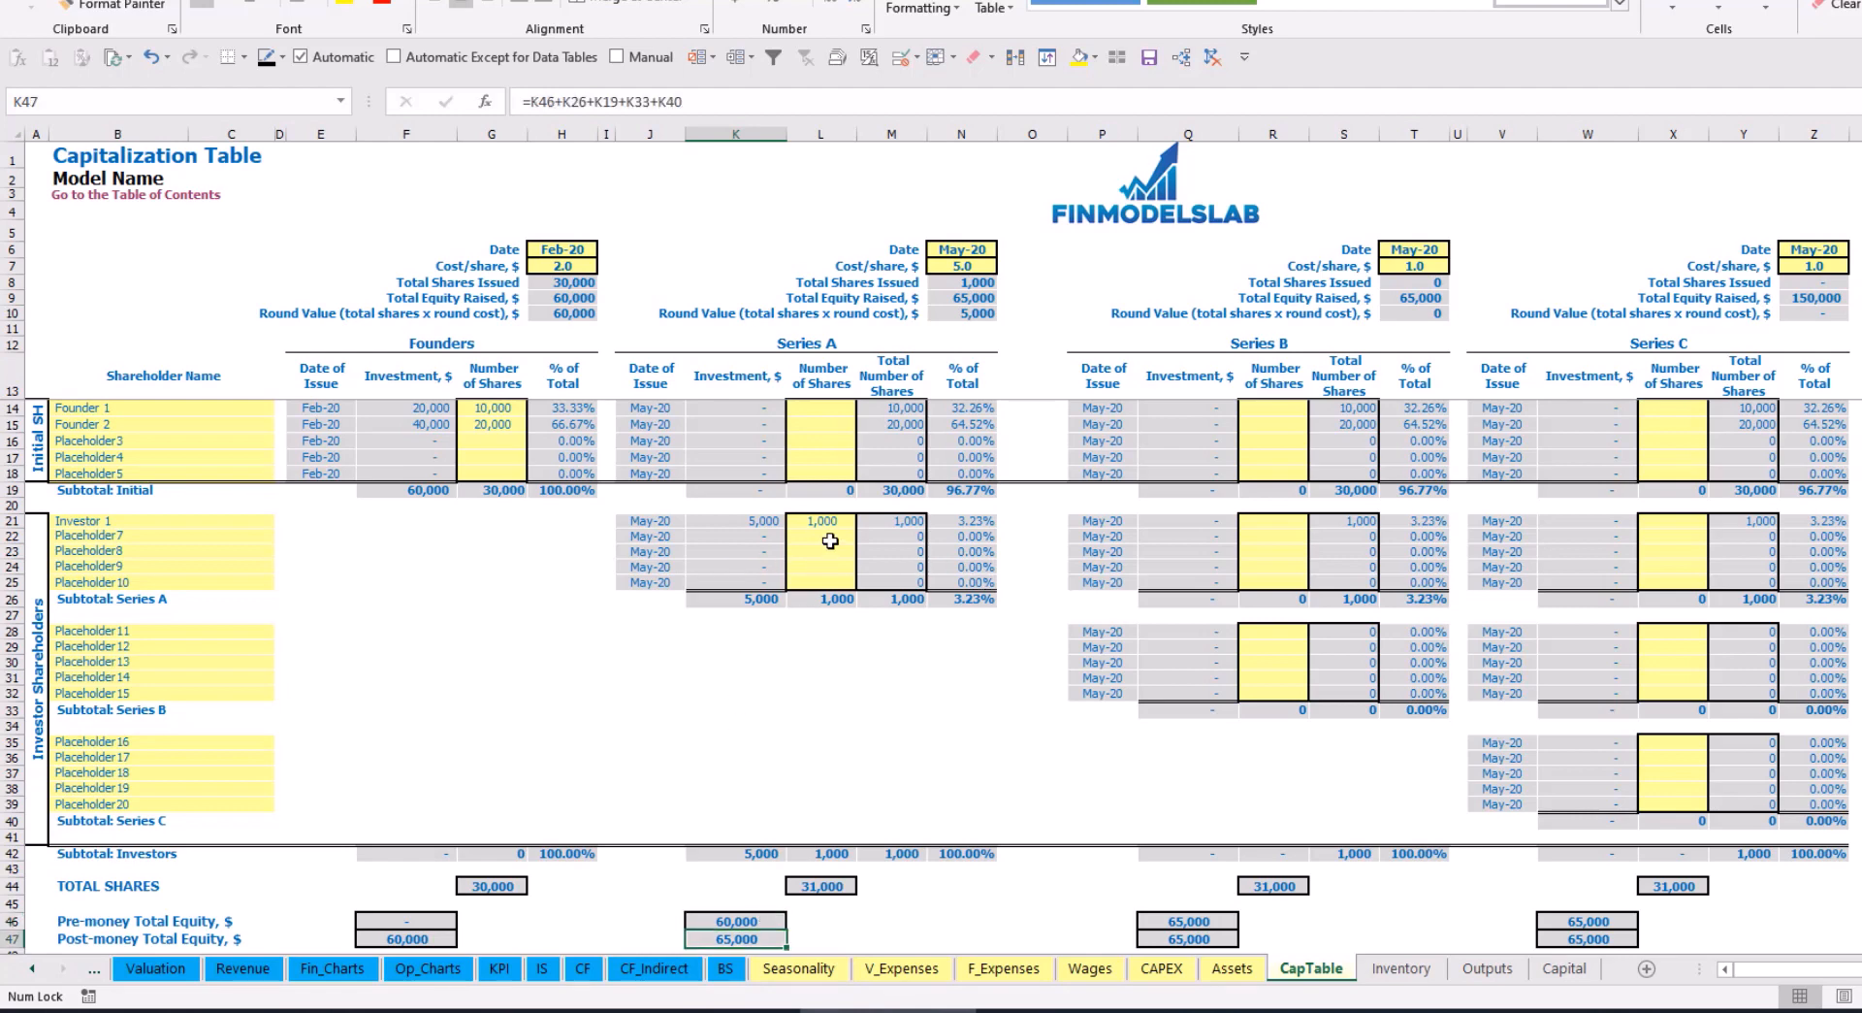
click(946, 519)
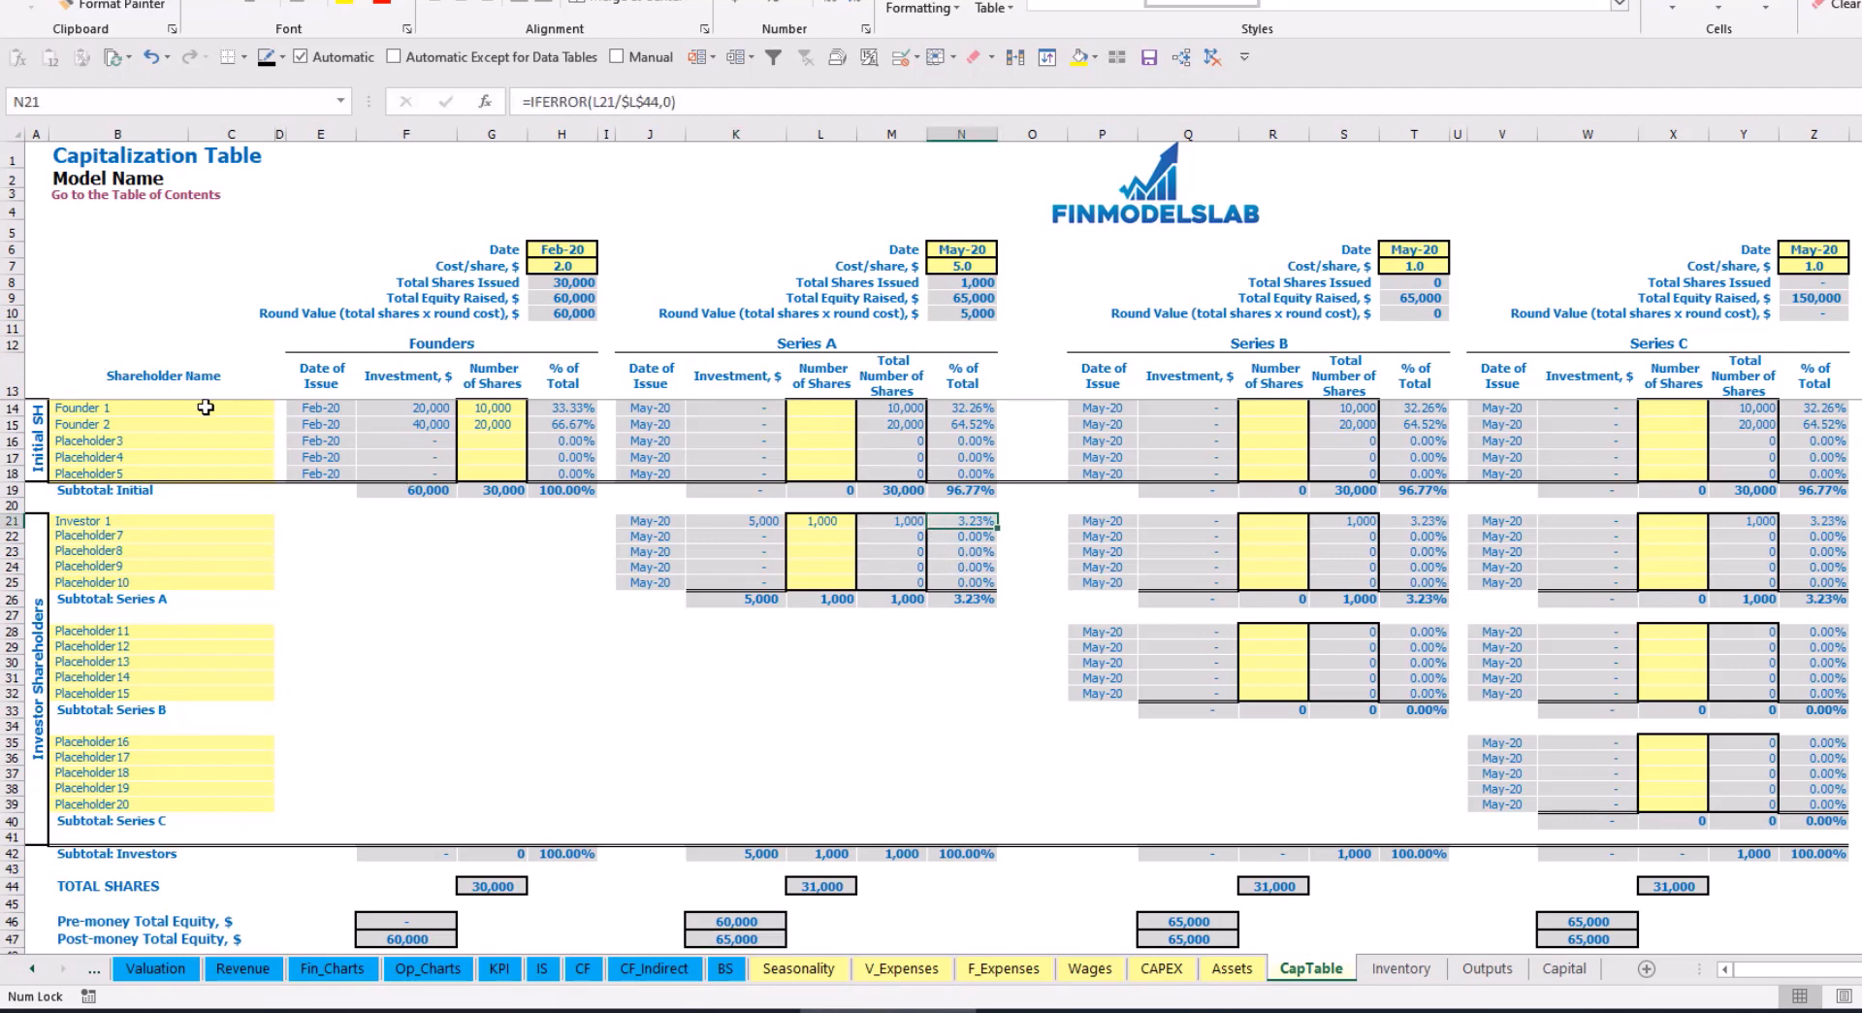
drag(204, 408, 204, 423)
drag(972, 405, 975, 425)
key(shift+Up)
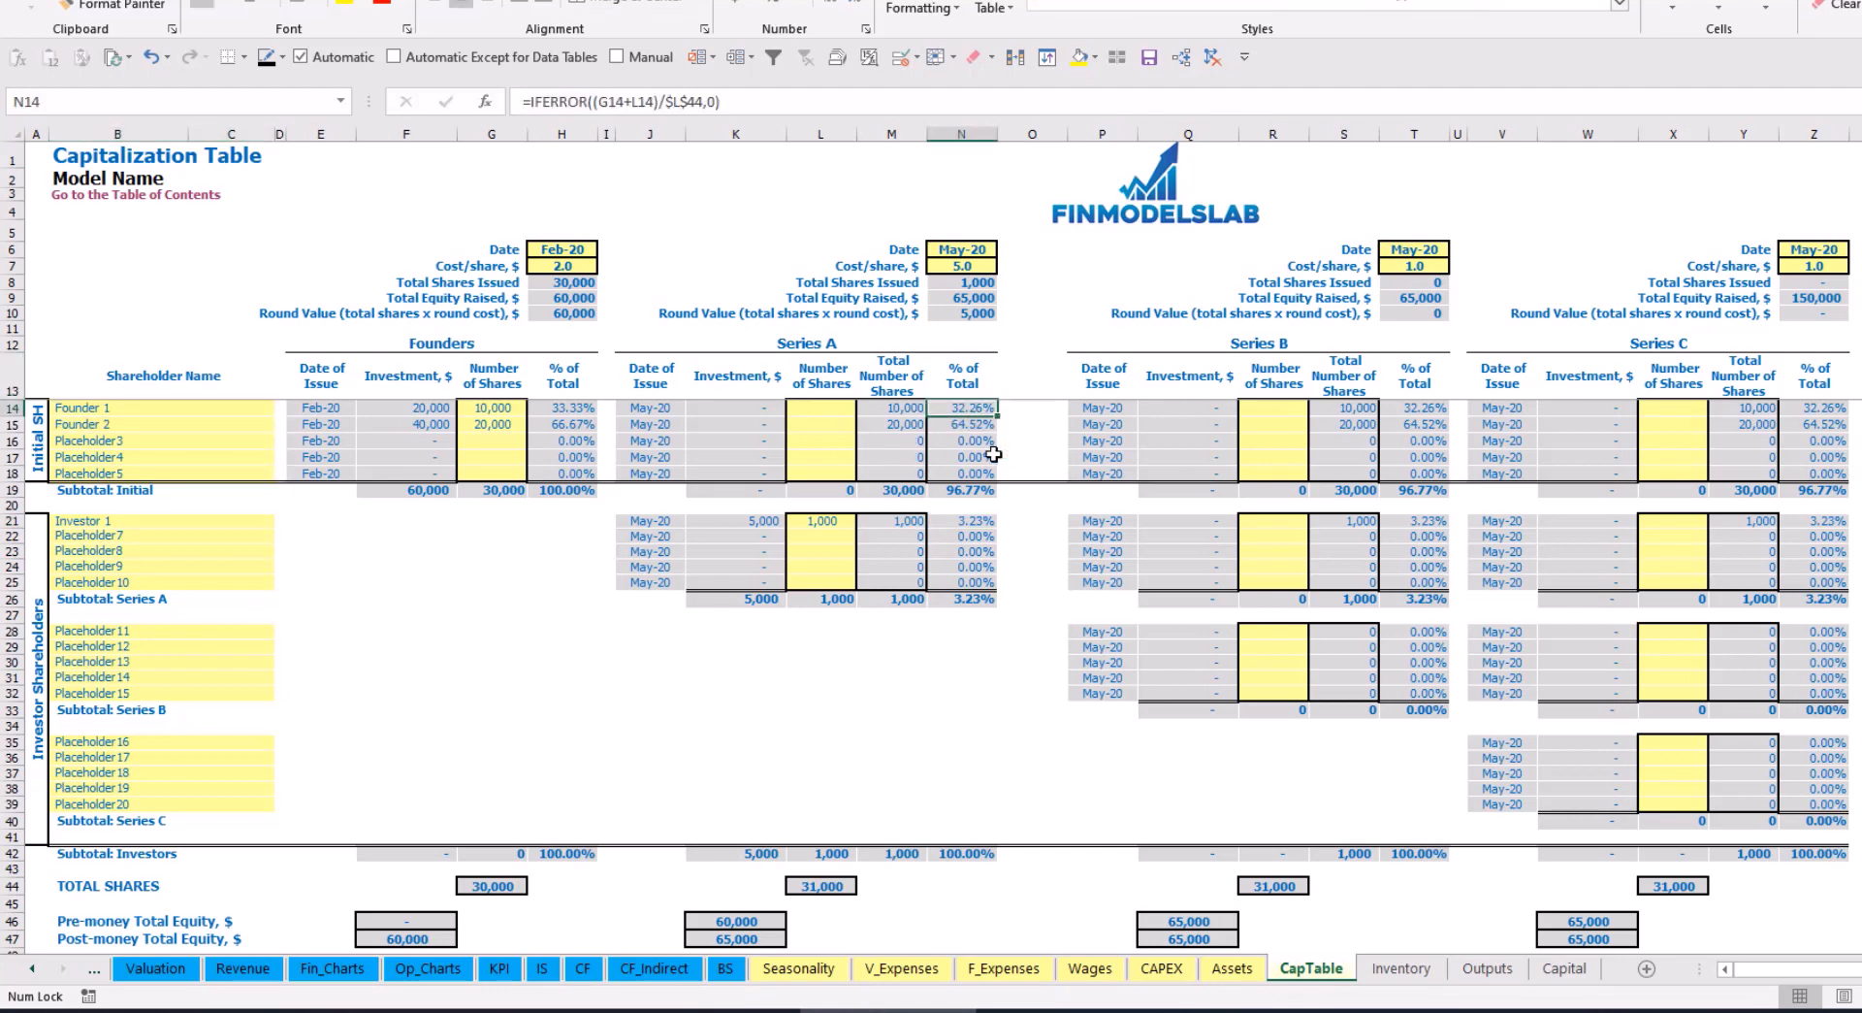
key(Down)
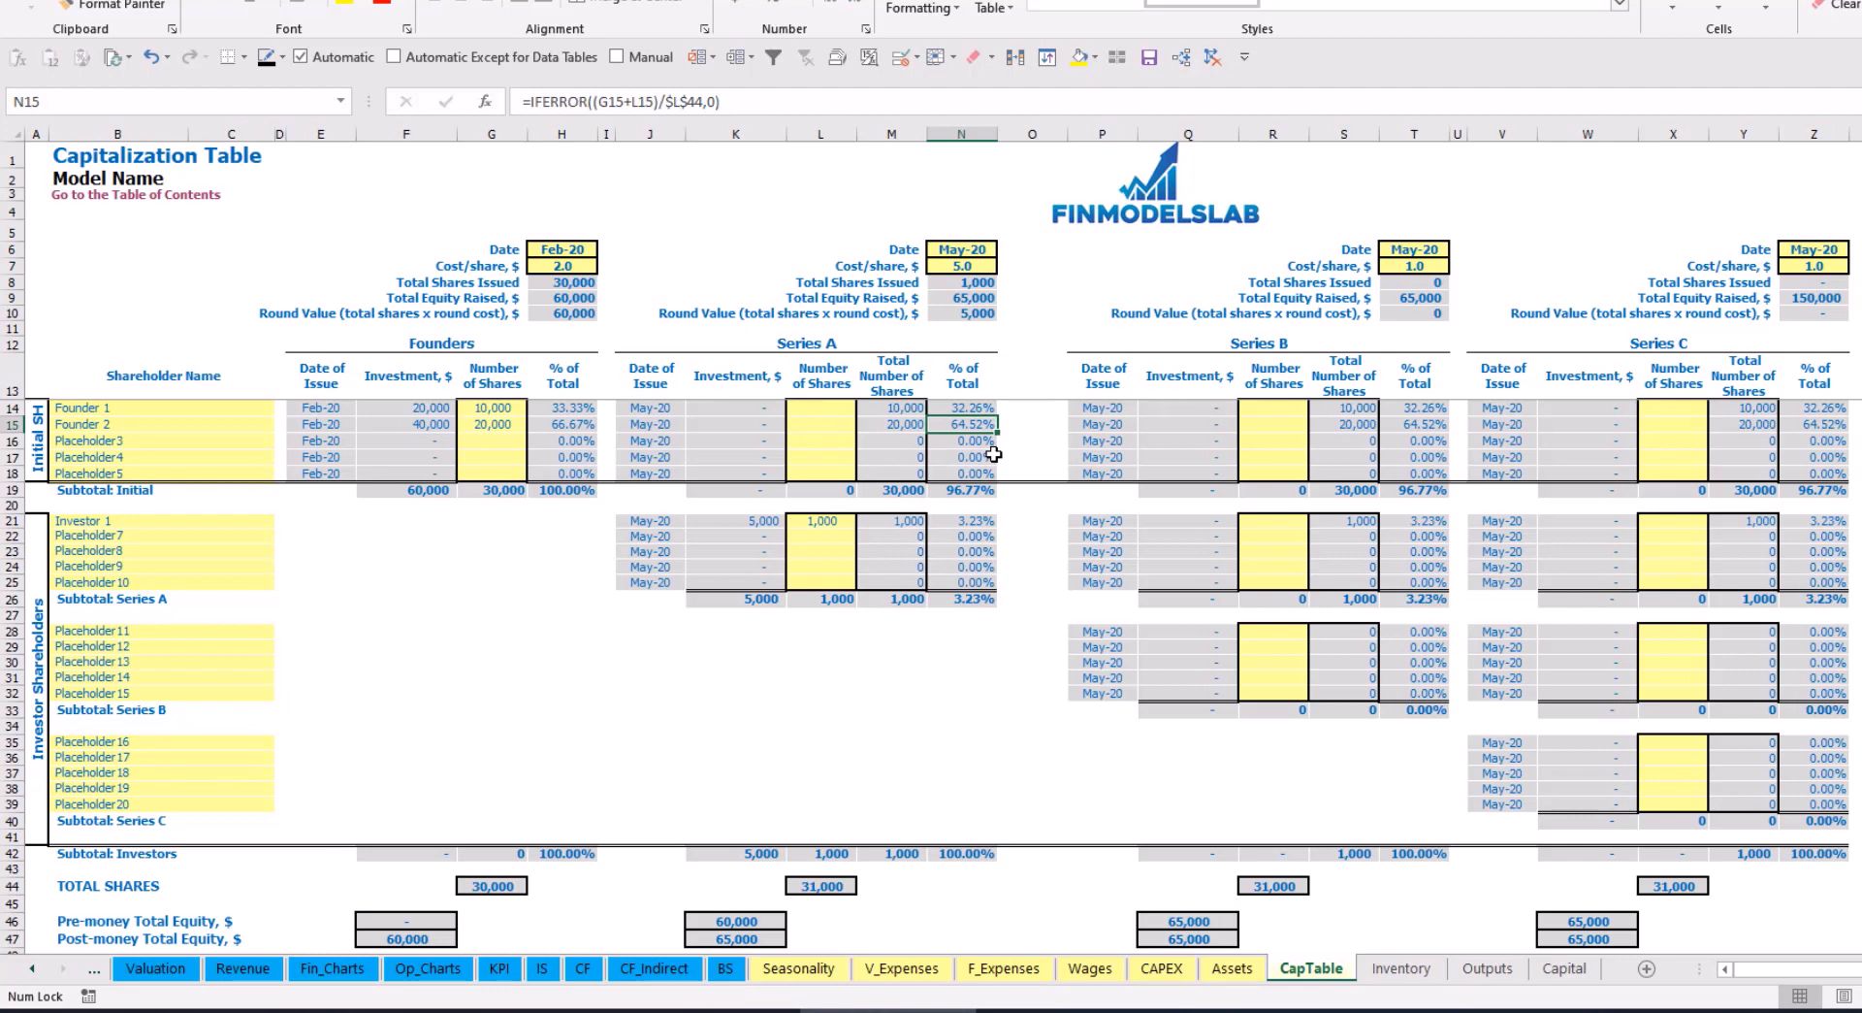
Review the shareholder name fields for Series B and Series C and the share count cells of the Series A investors
click(187, 647)
click(153, 749)
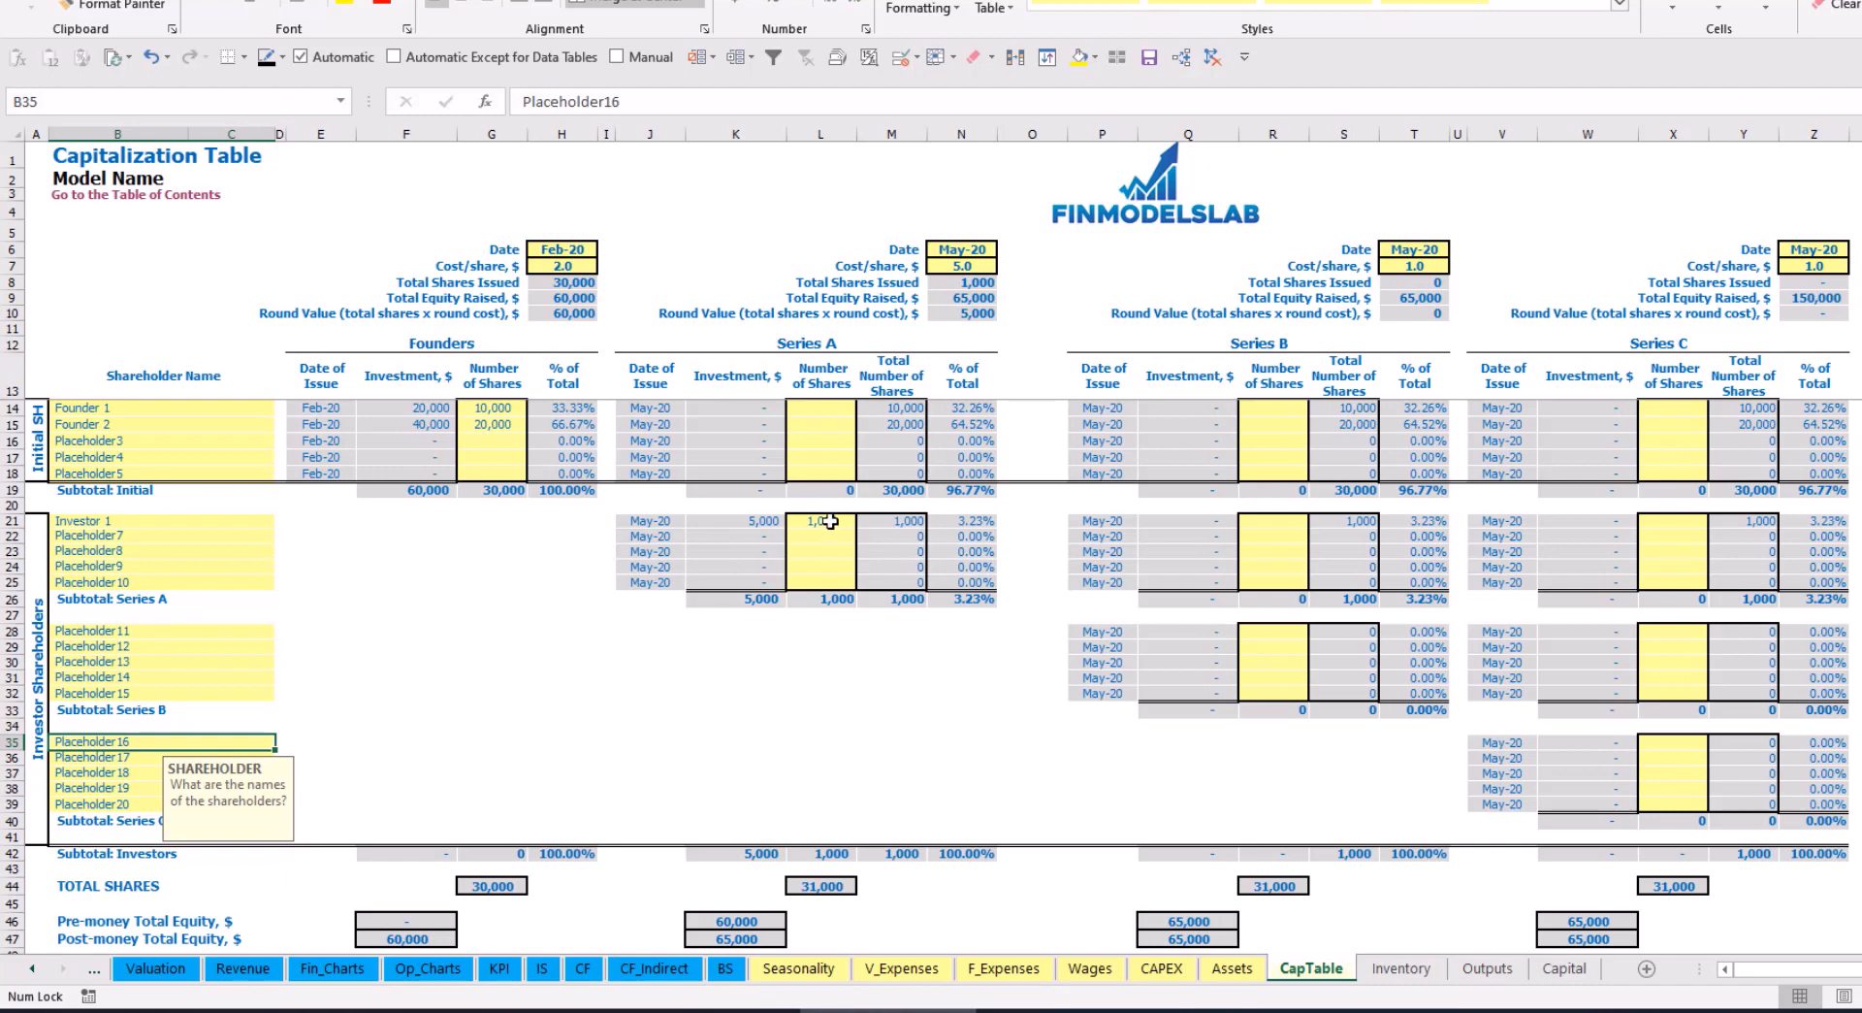
drag(829, 522, 821, 583)
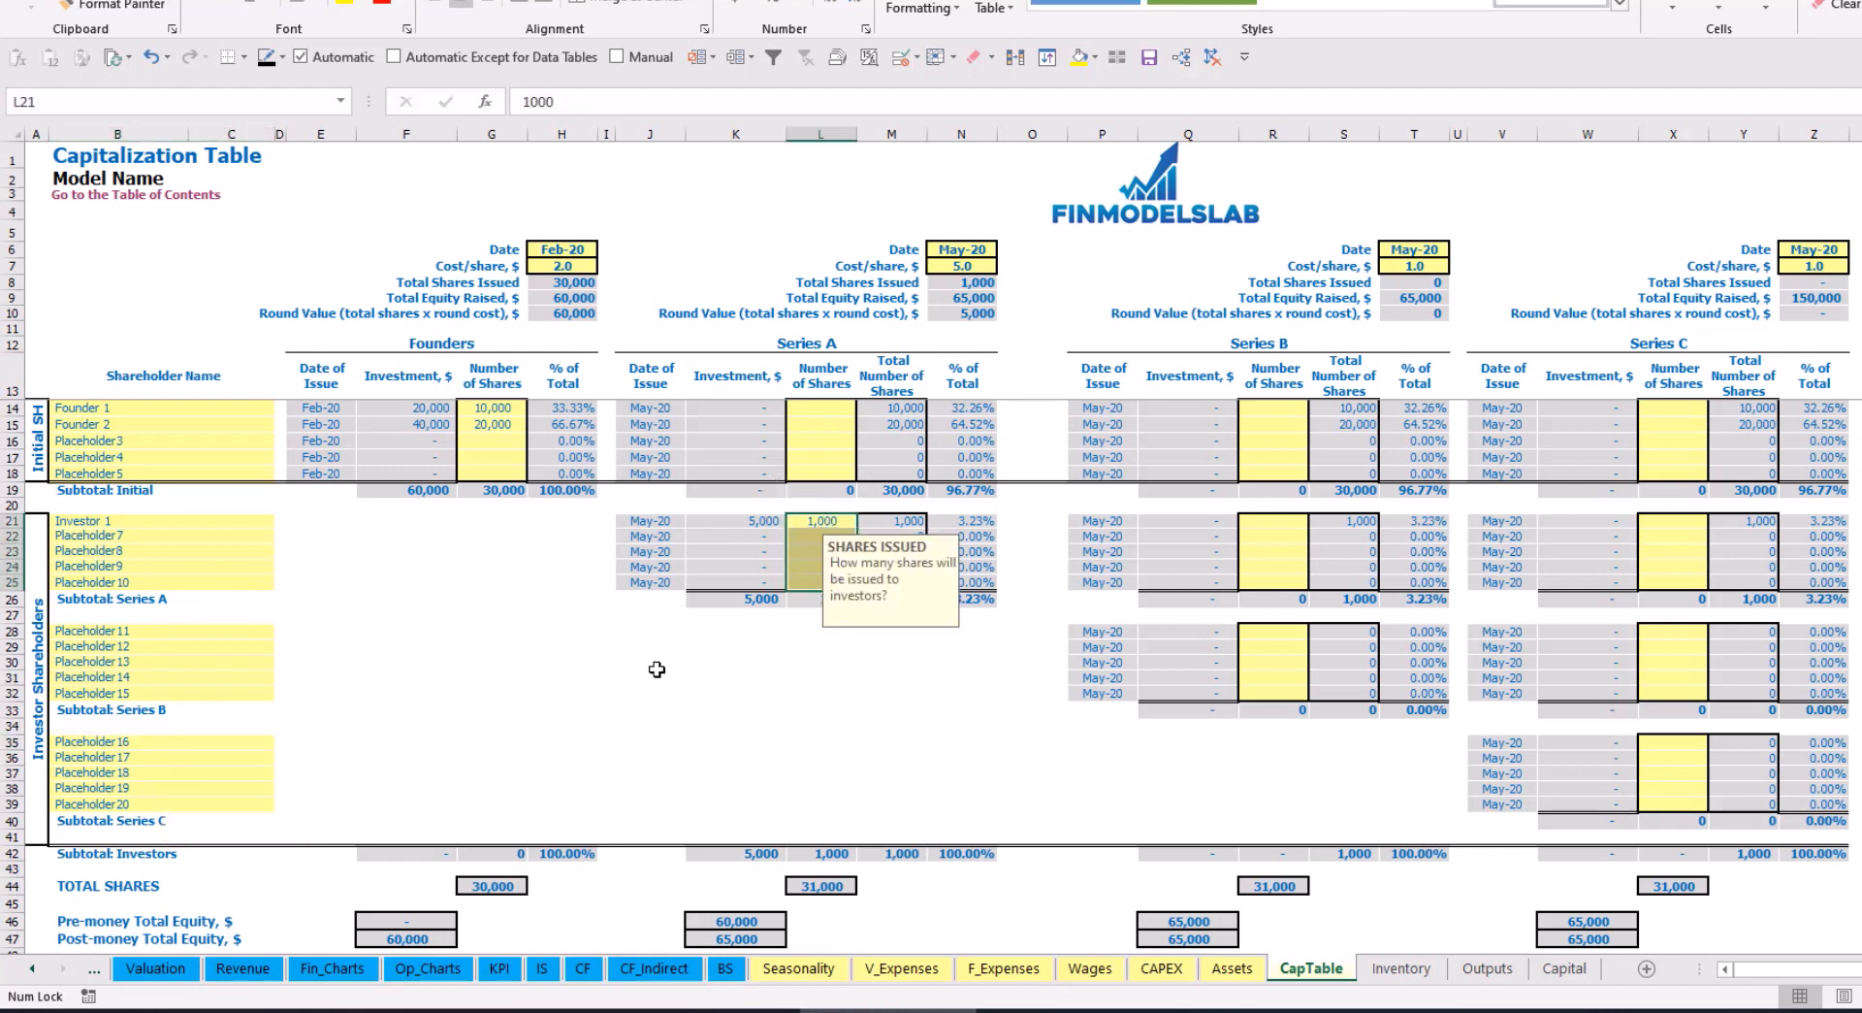
click(849, 663)
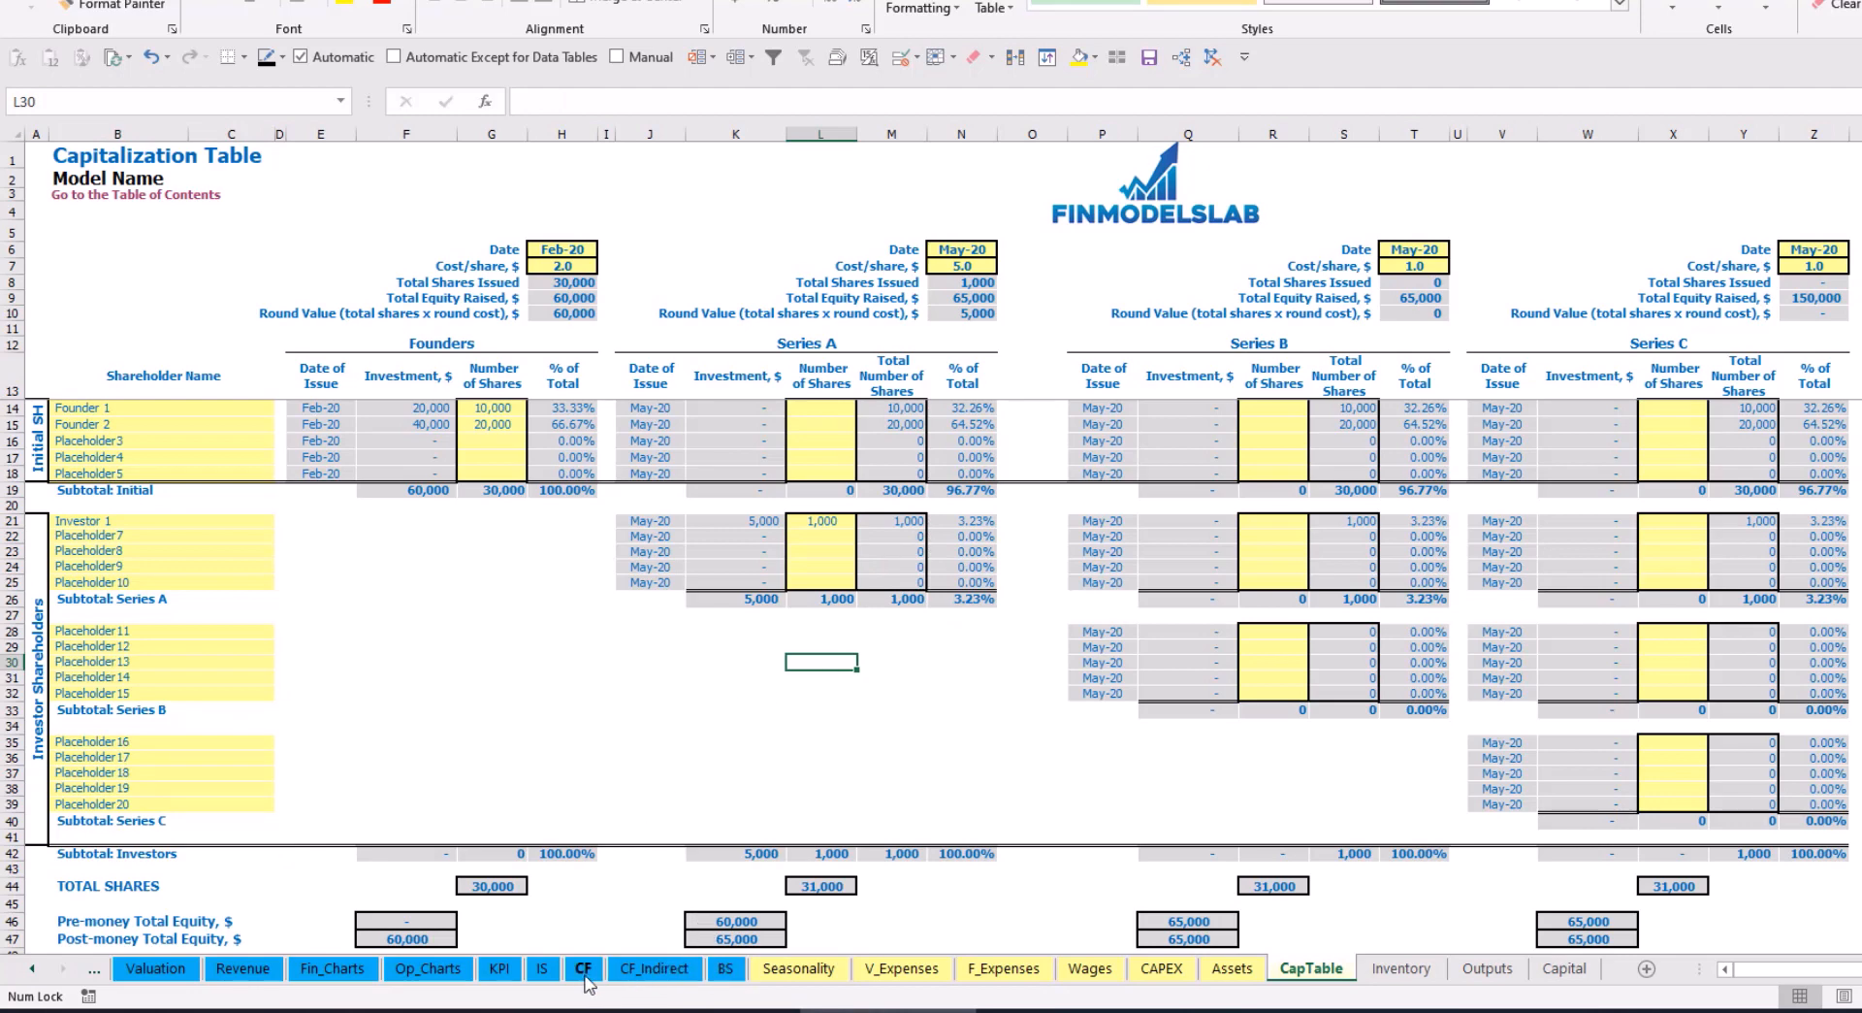
Check the Ordinary Equity Raisings row of the cash flow statement and the Ordinary Equity row of the balance sheet
click(583, 968)
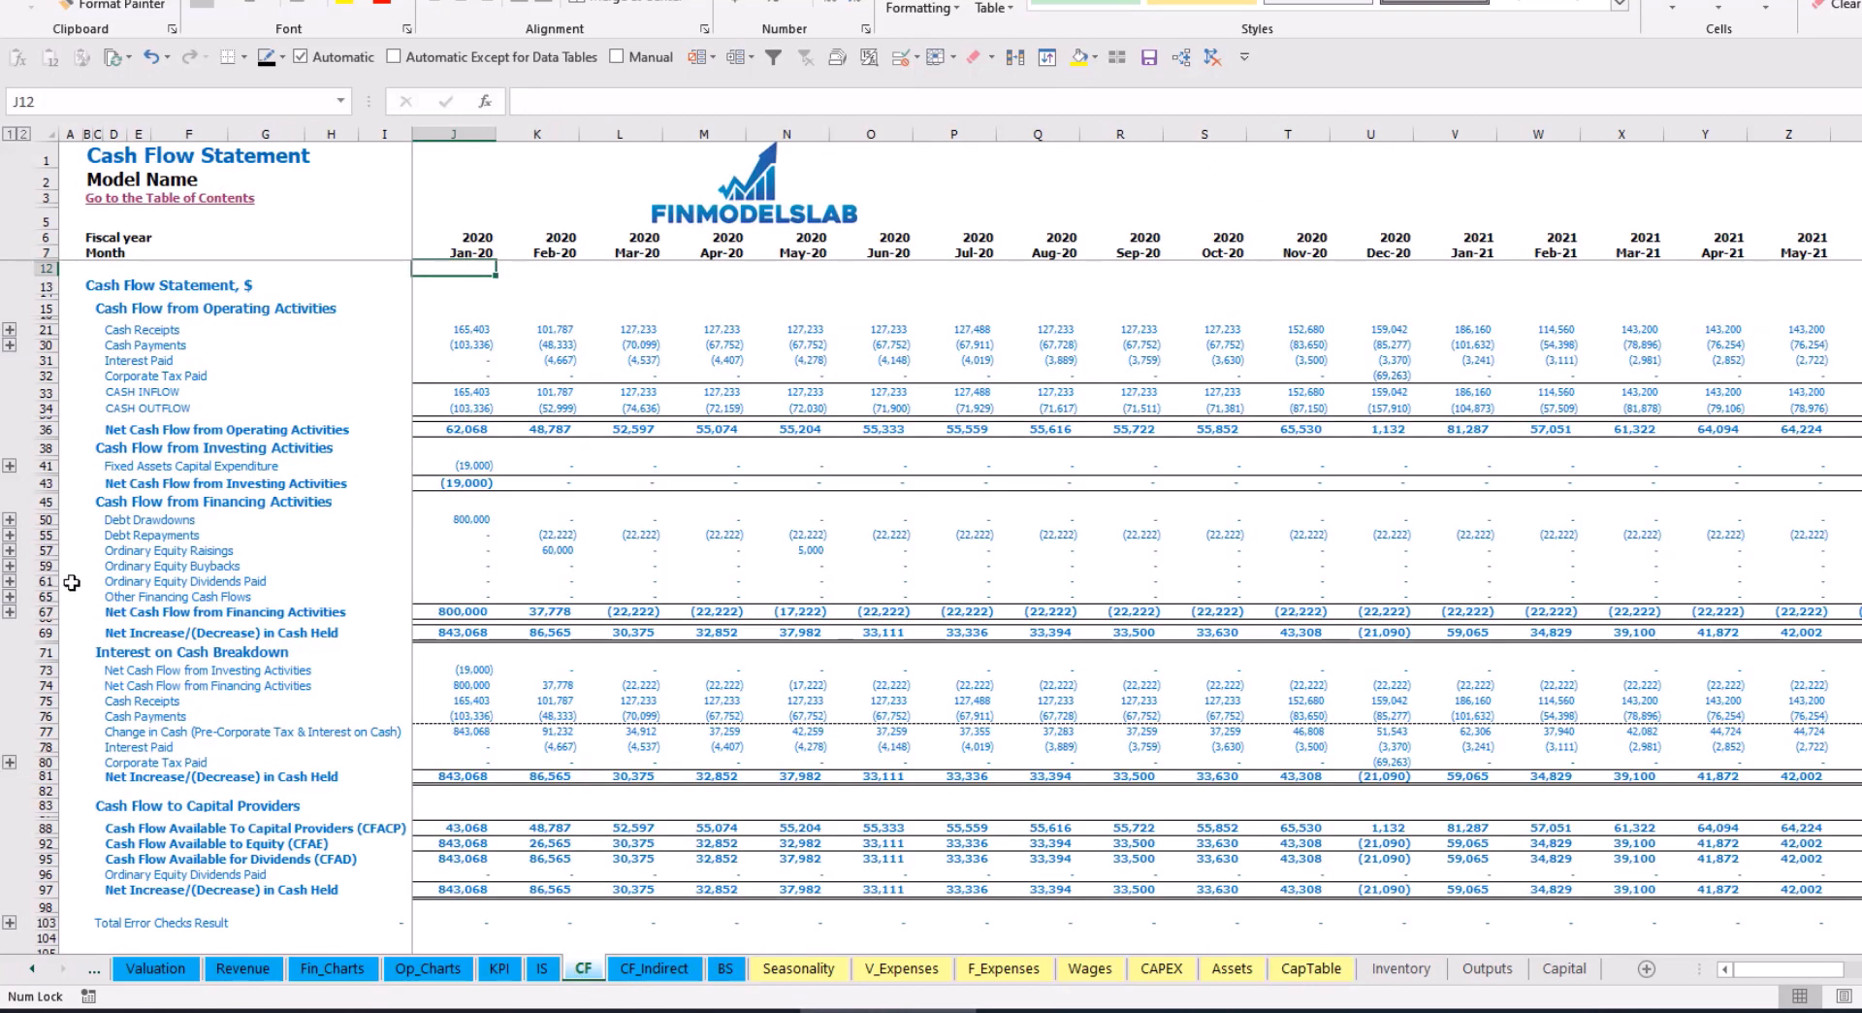
click(43, 550)
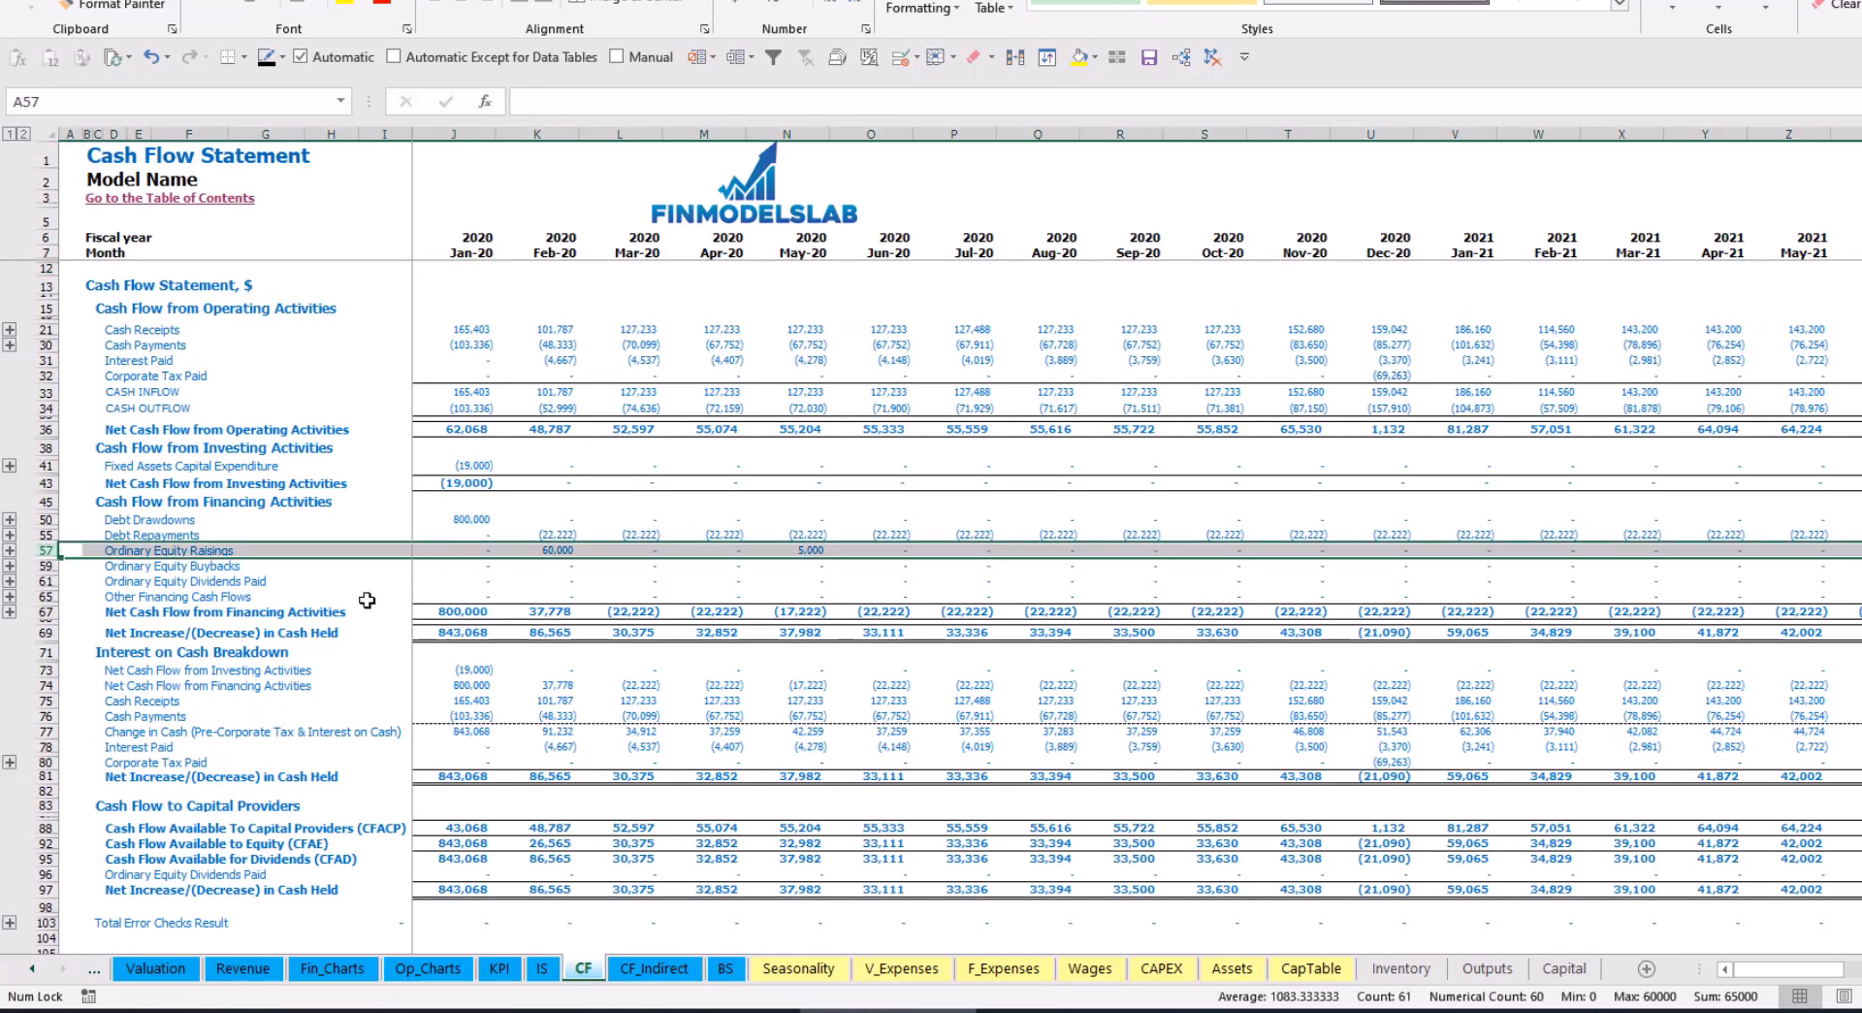
click(561, 550)
click(809, 550)
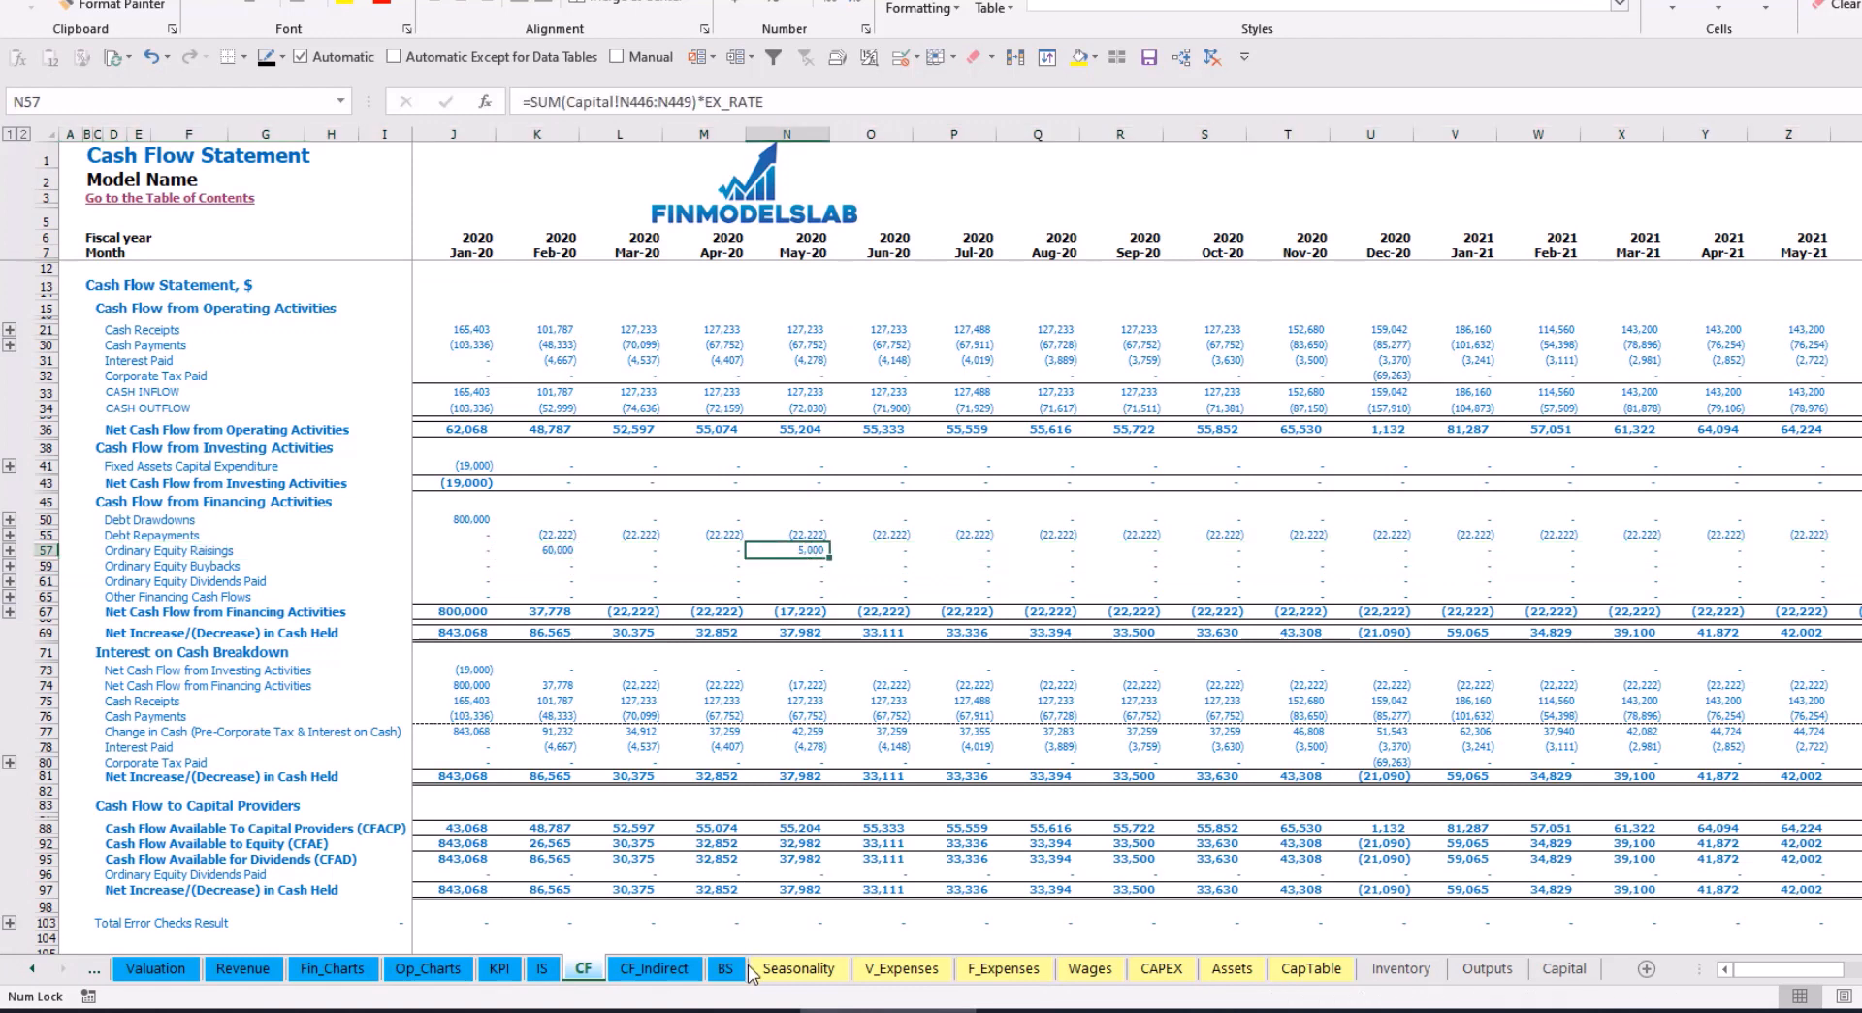
click(733, 970)
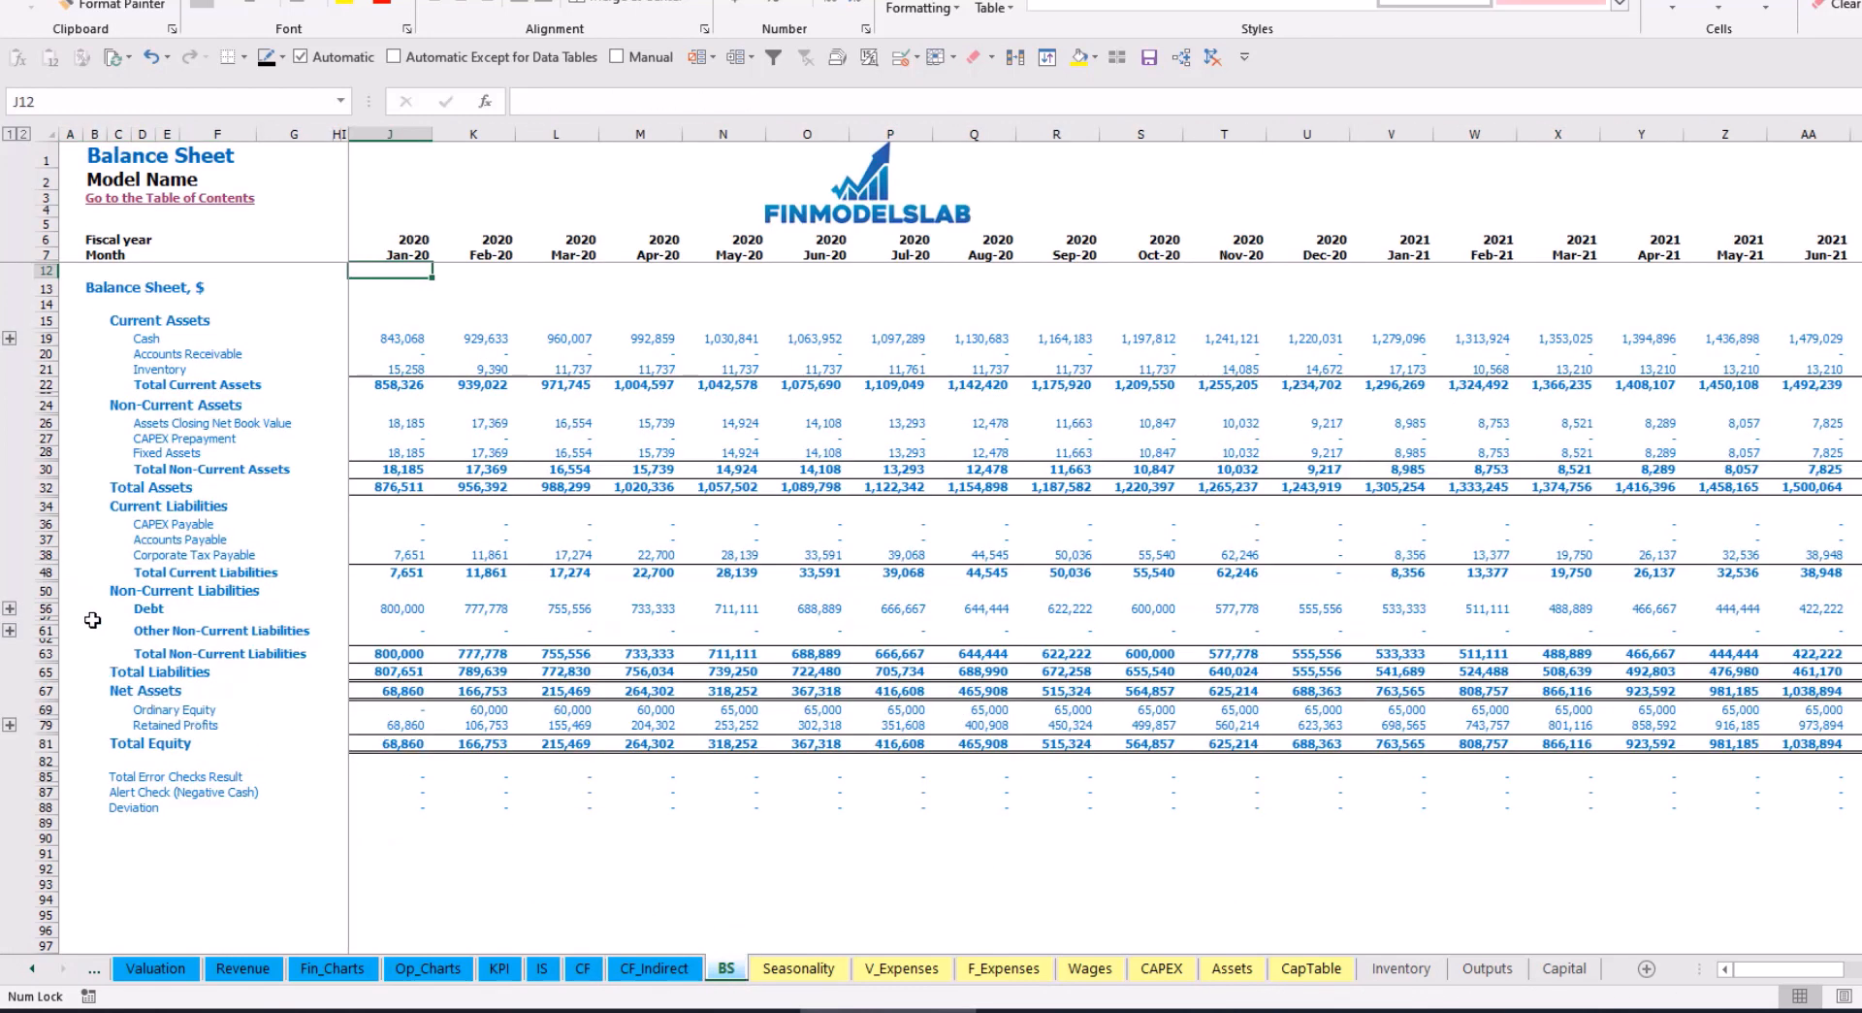
click(46, 709)
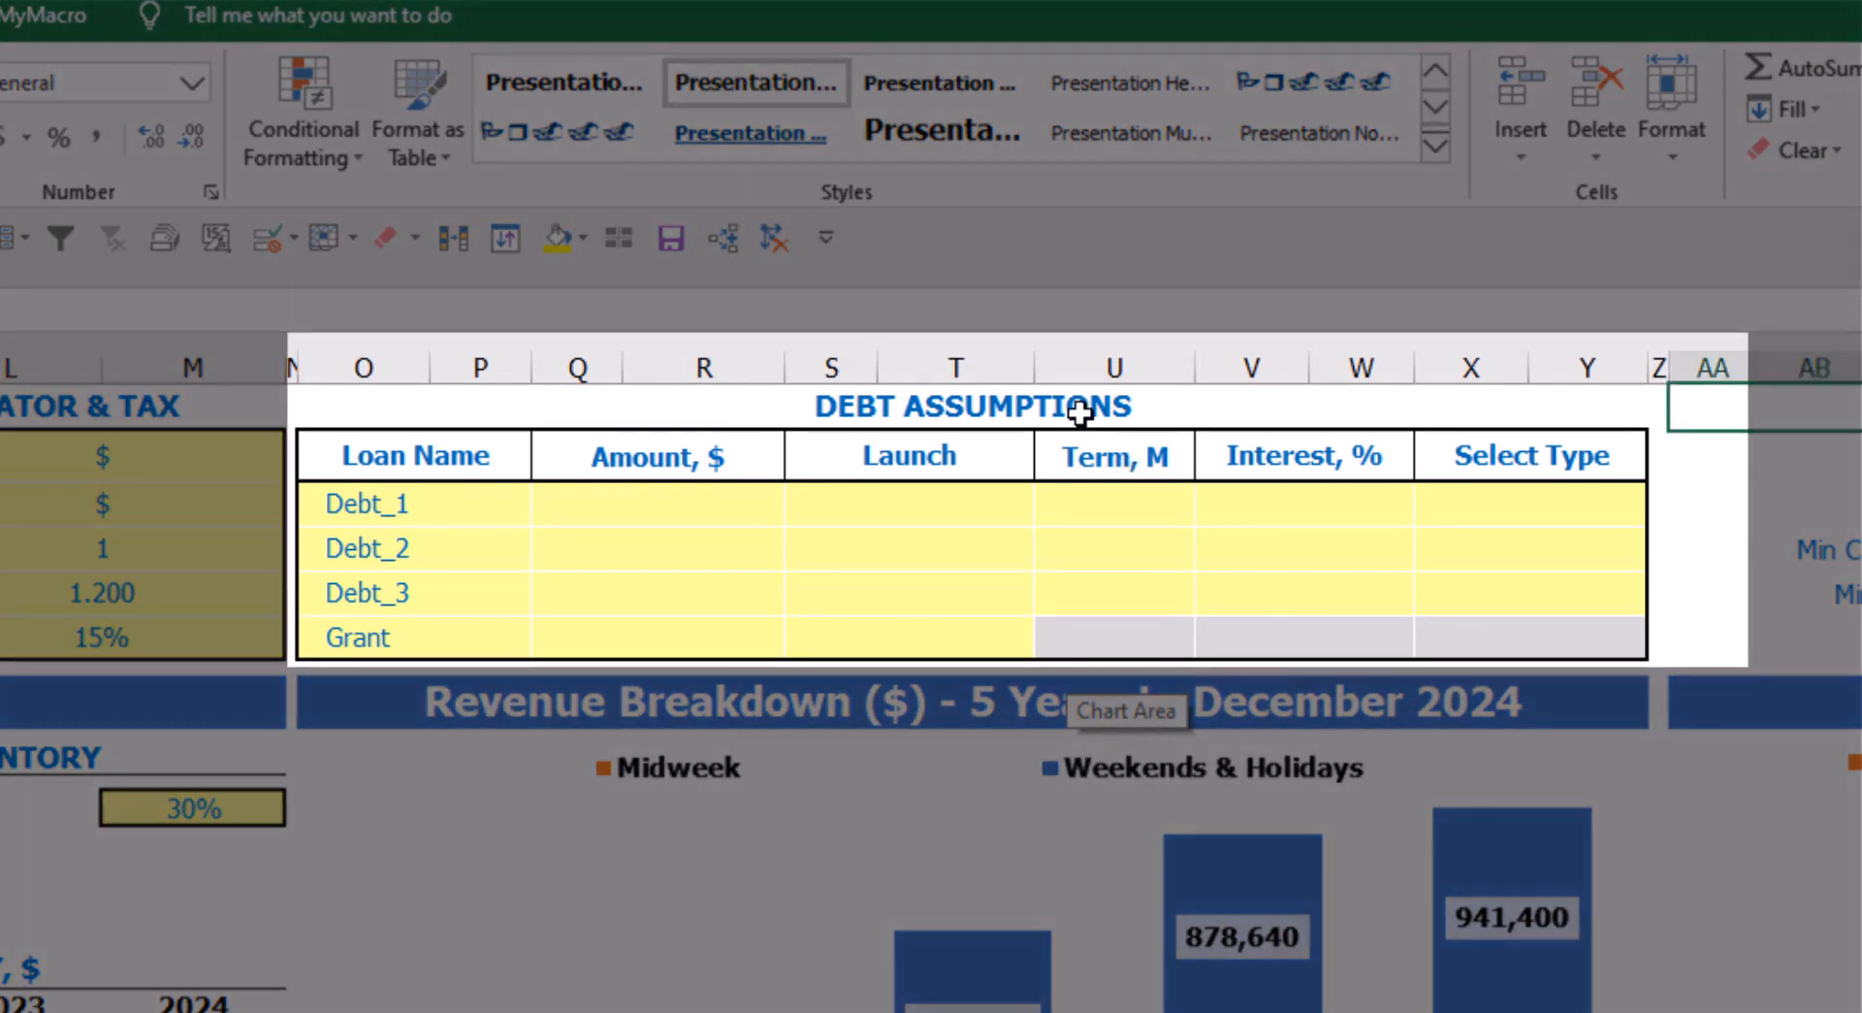
Try the Annuity repayment type for Debt_1 in the debt assumptions
click(1081, 412)
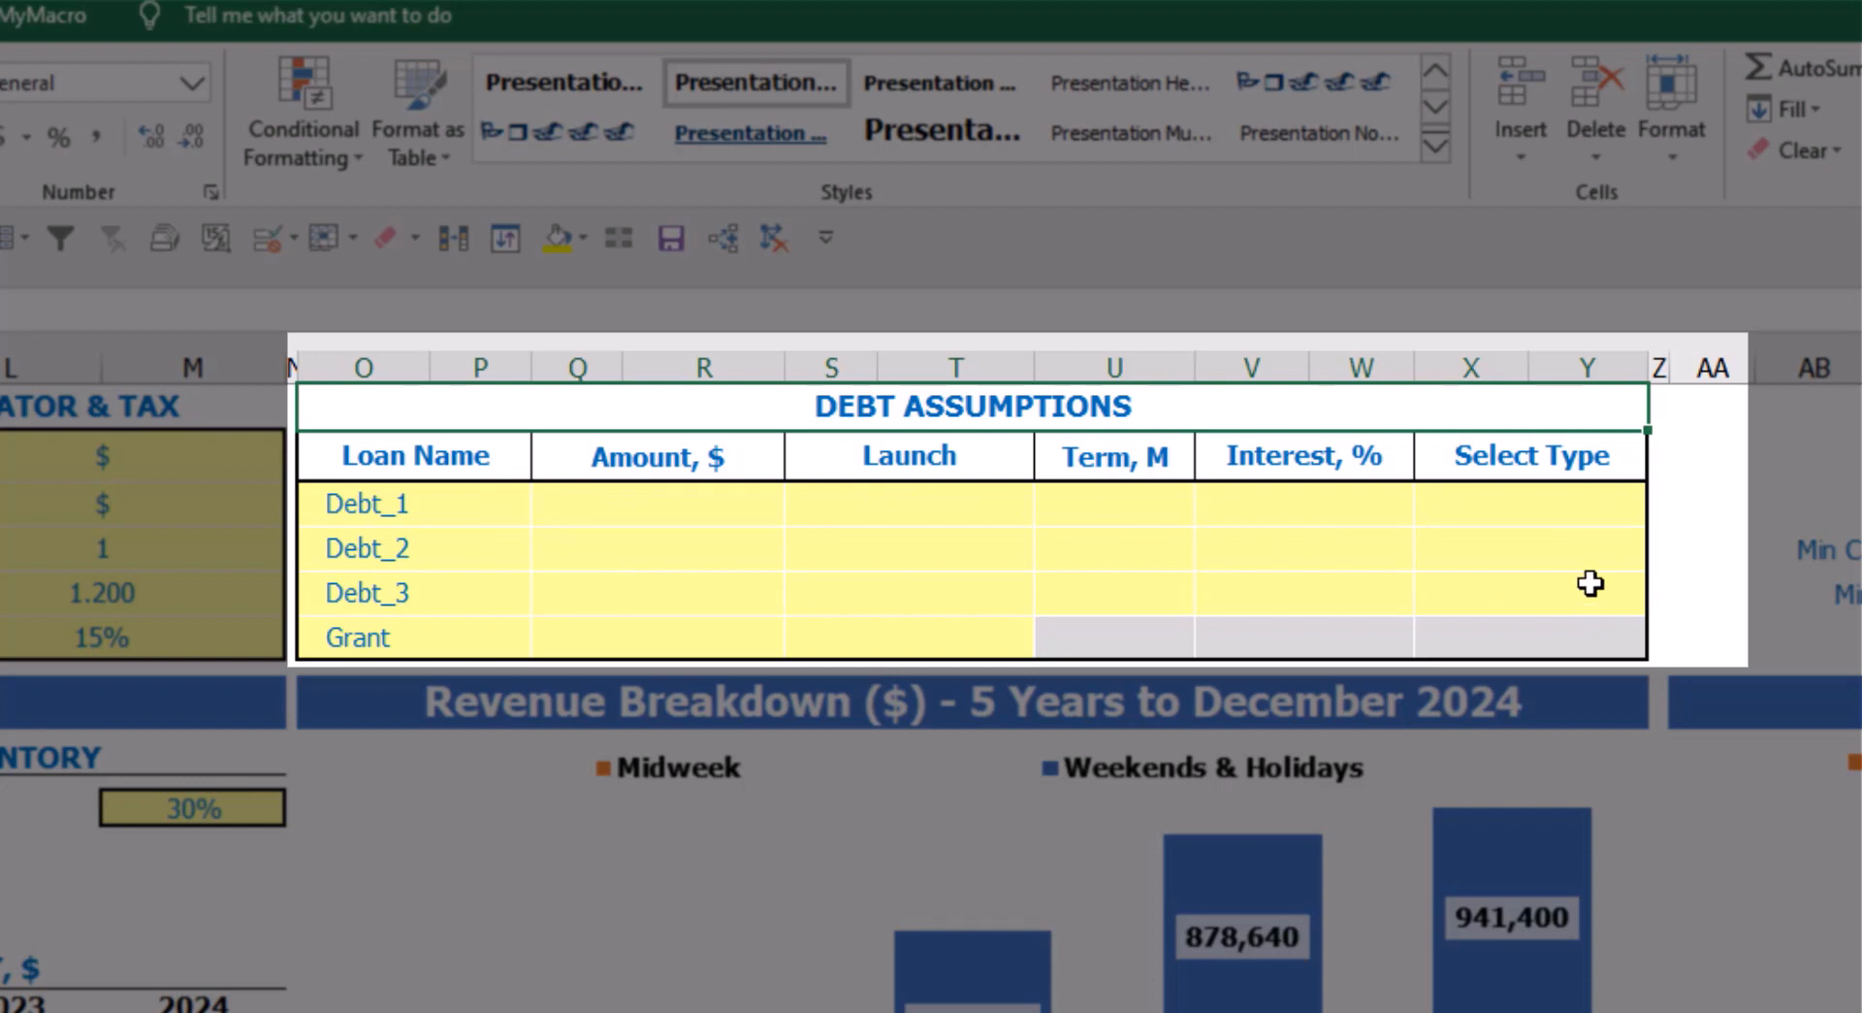
click(1636, 497)
click(1663, 509)
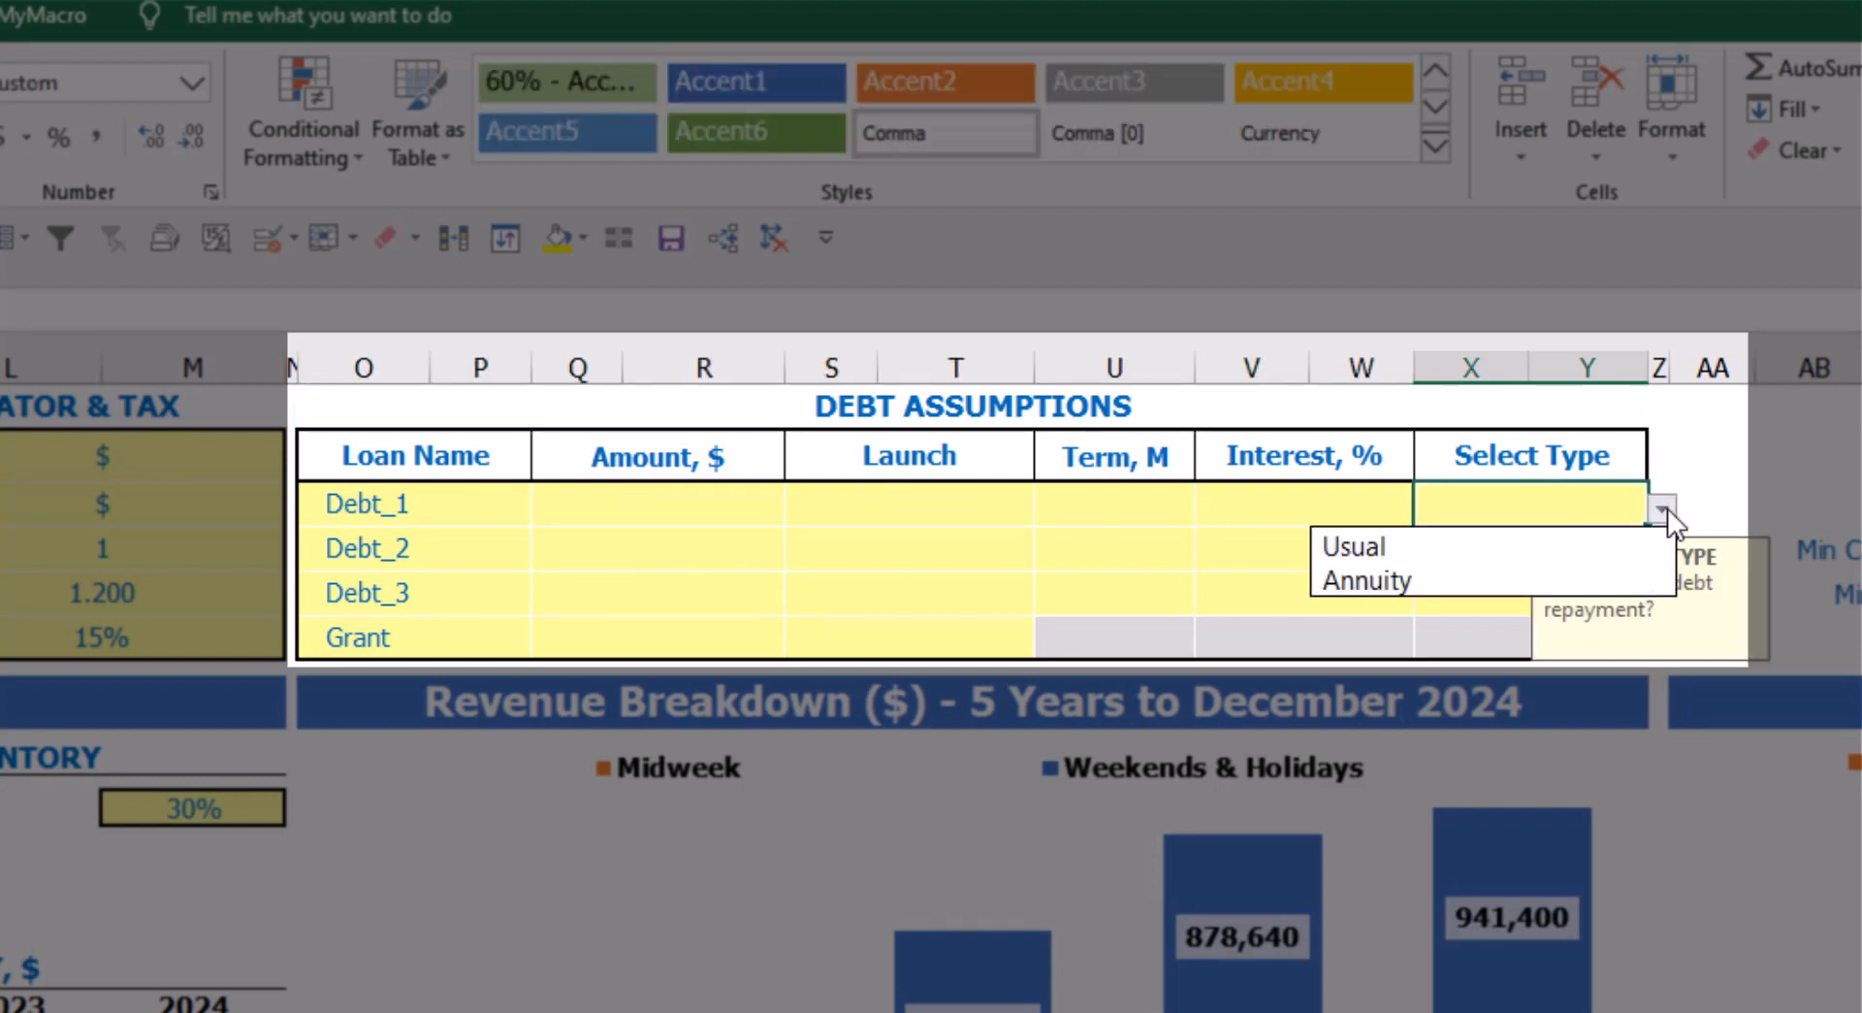
click(1618, 572)
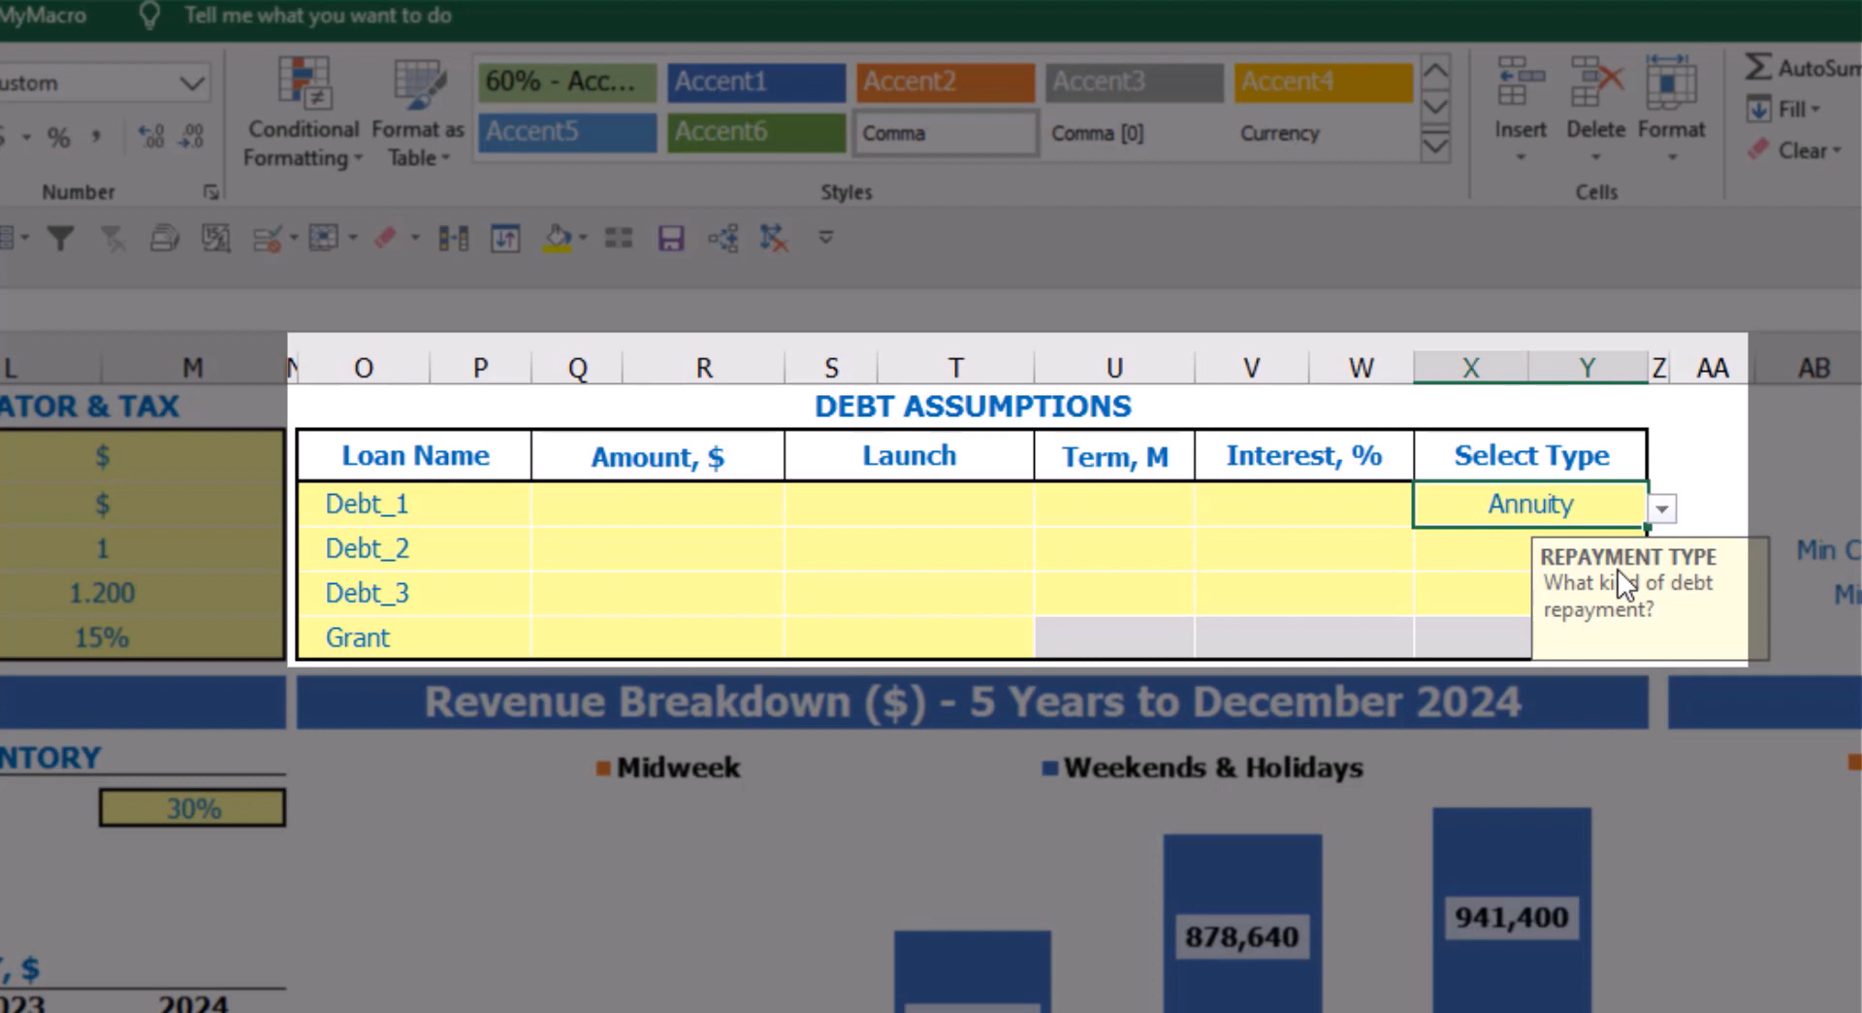
Set the repayment type of Debt_1 to Usual and its loan amount to 1,000,000
click(1664, 508)
click(1596, 547)
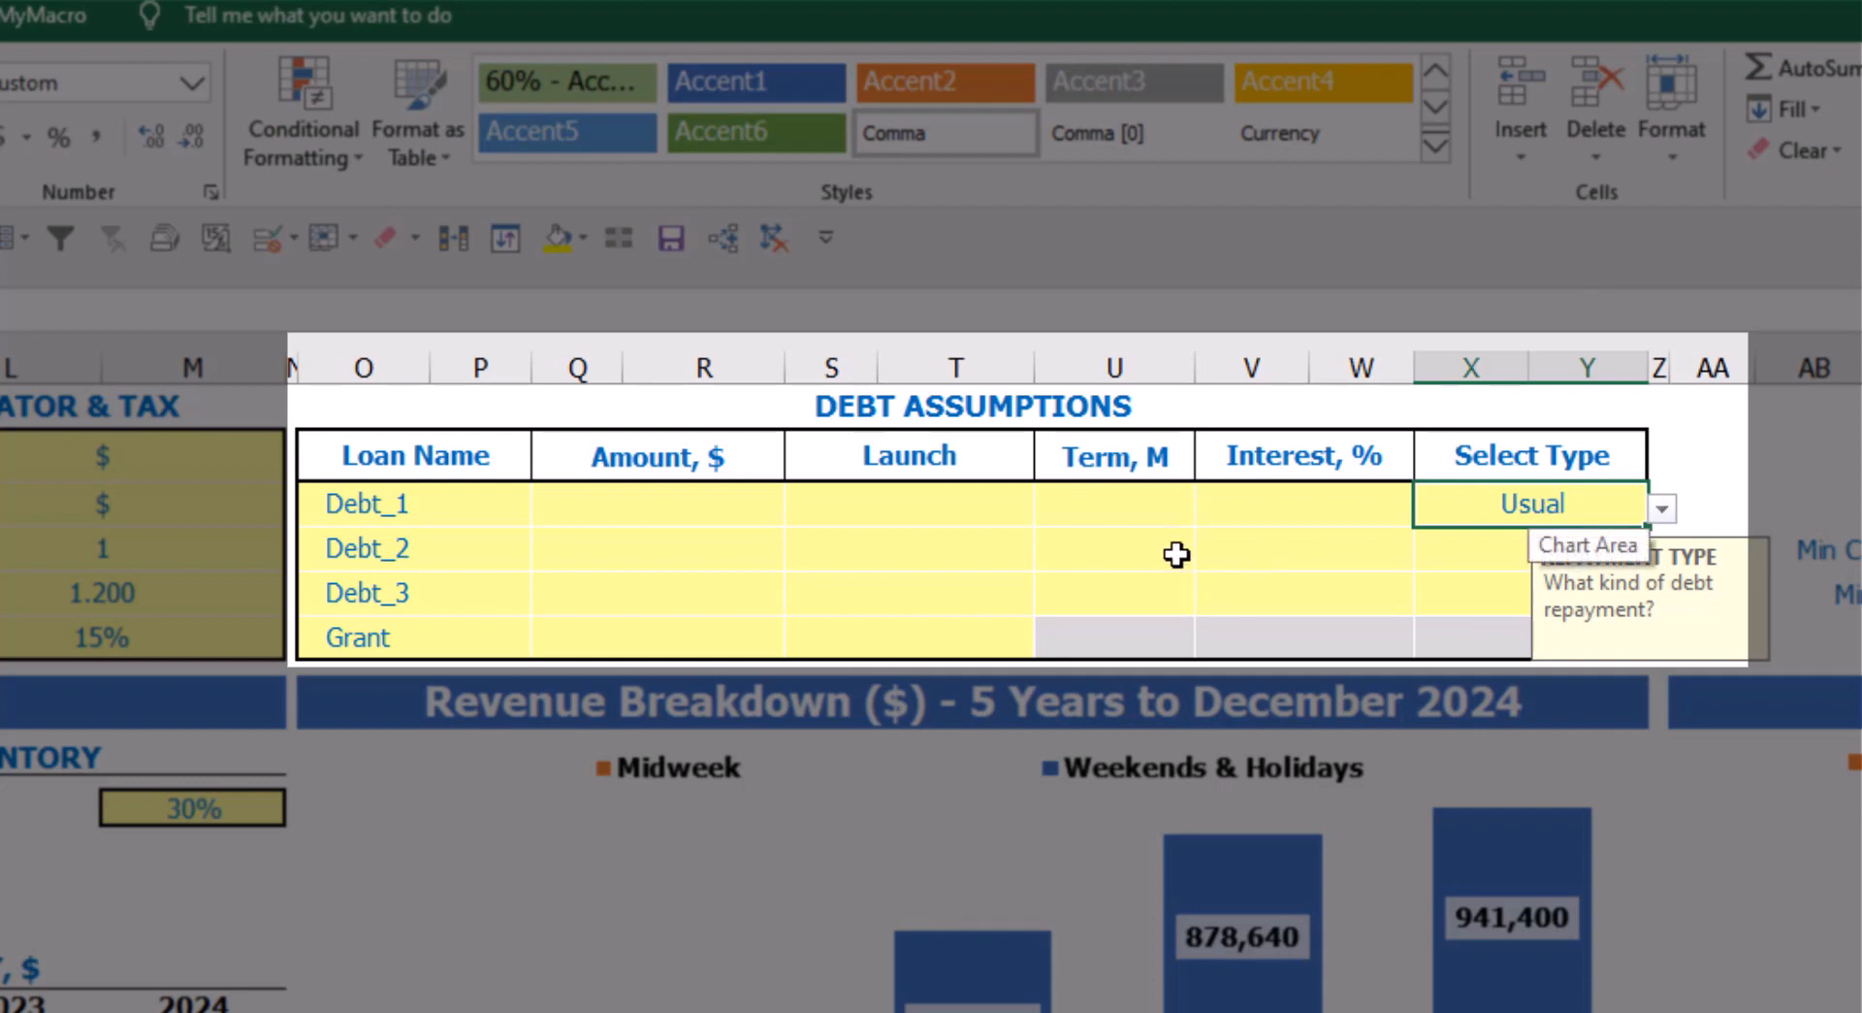
click(736, 504)
text(100000)
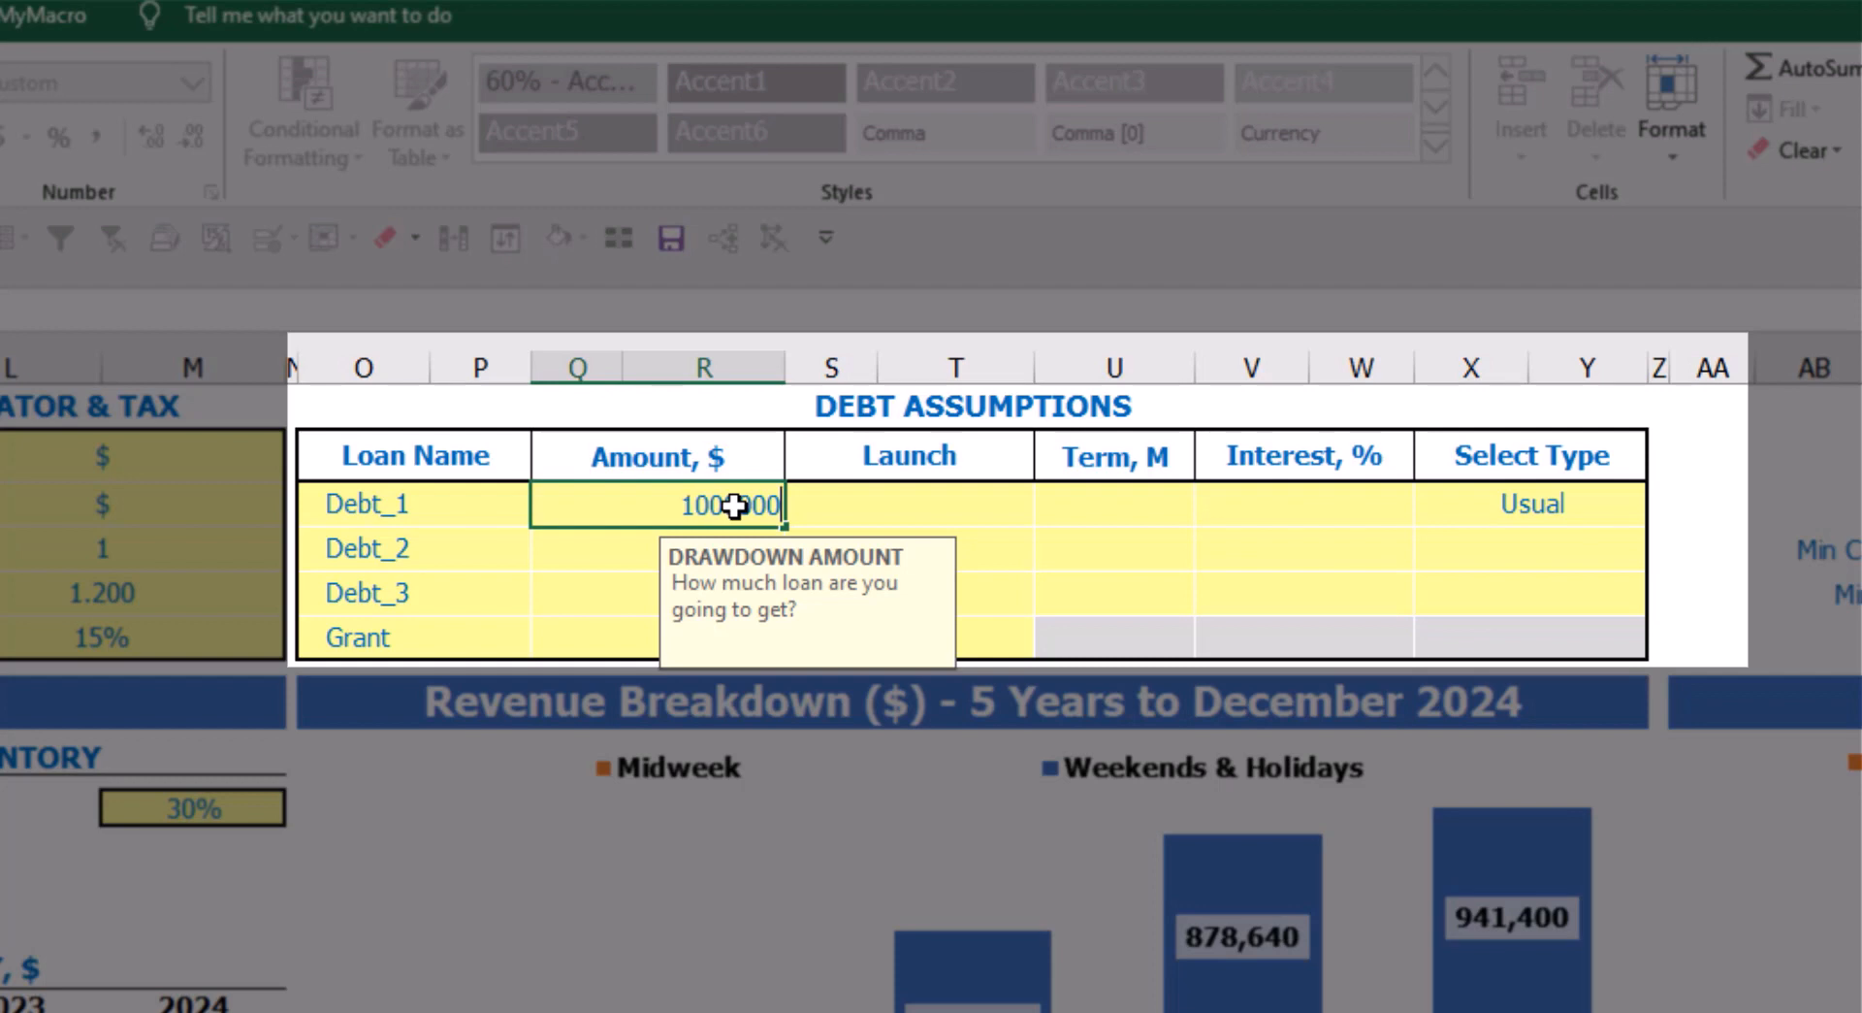
key(Return)
Complete the Debt_1 loan terms with launch date Feb-20, a term of 60 months and 5% interest
click(1013, 498)
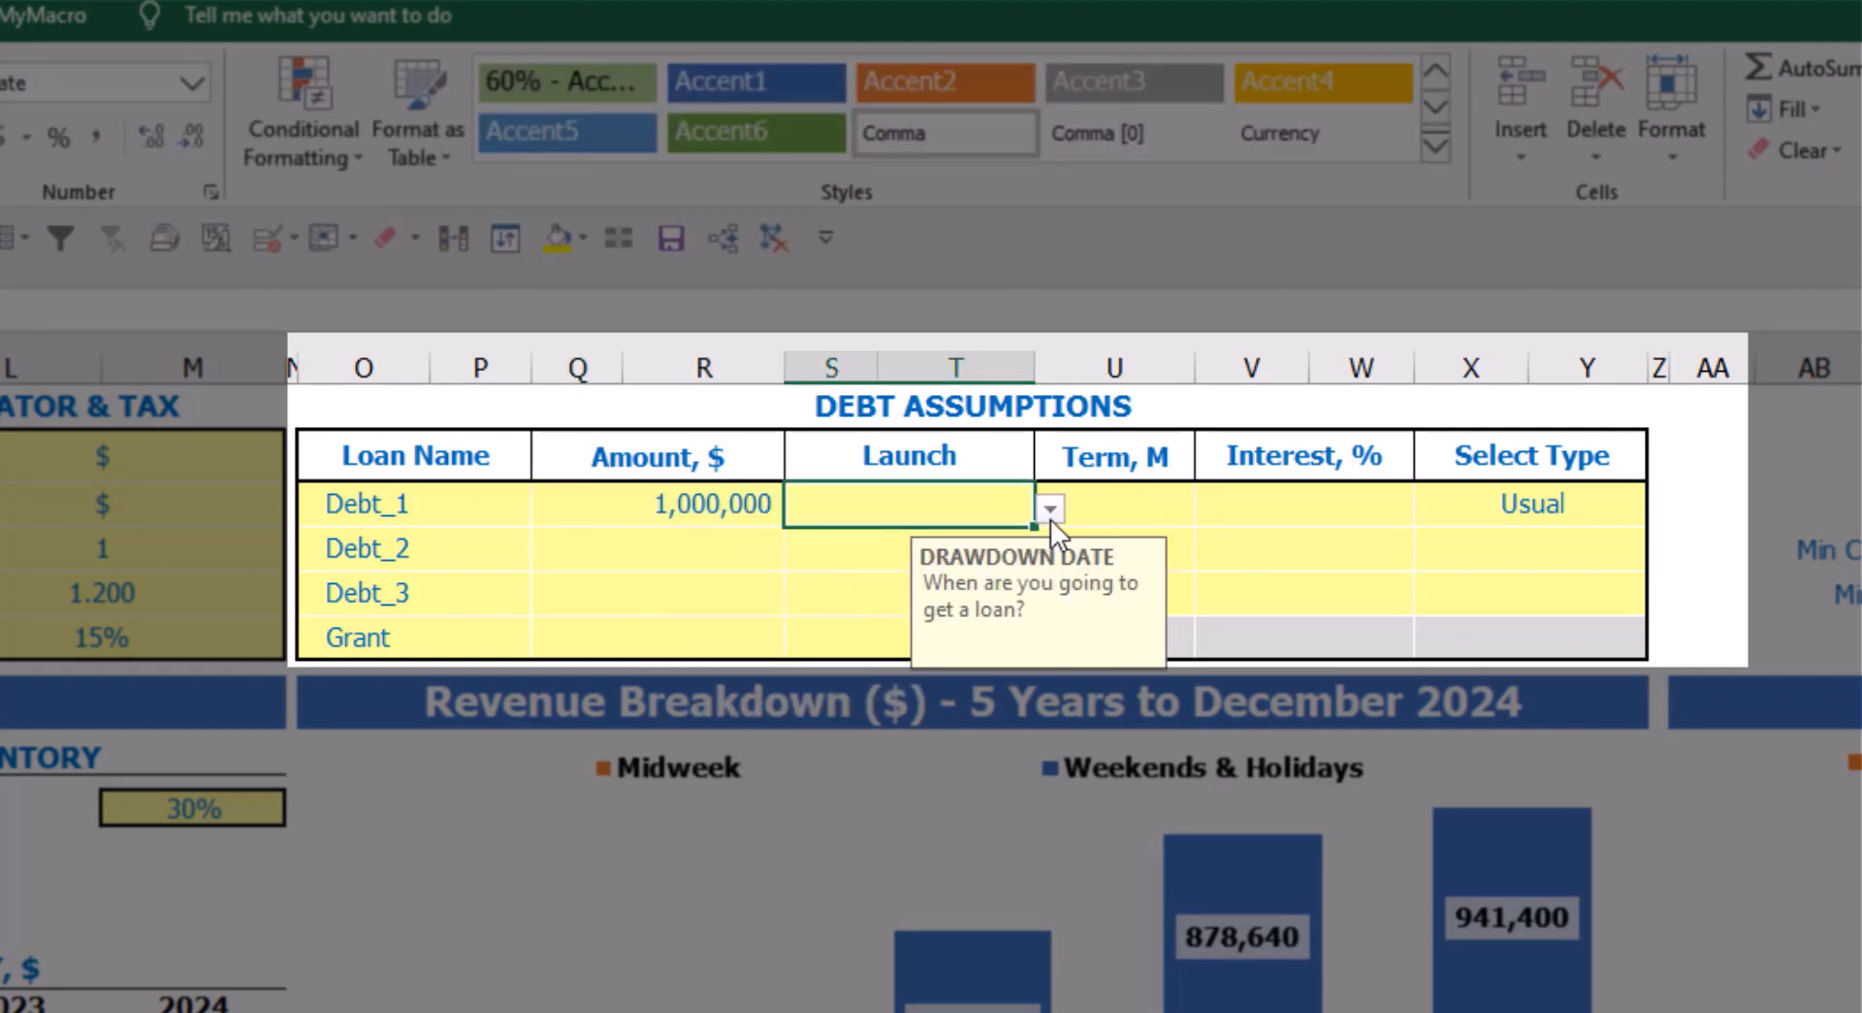
click(1051, 508)
click(973, 582)
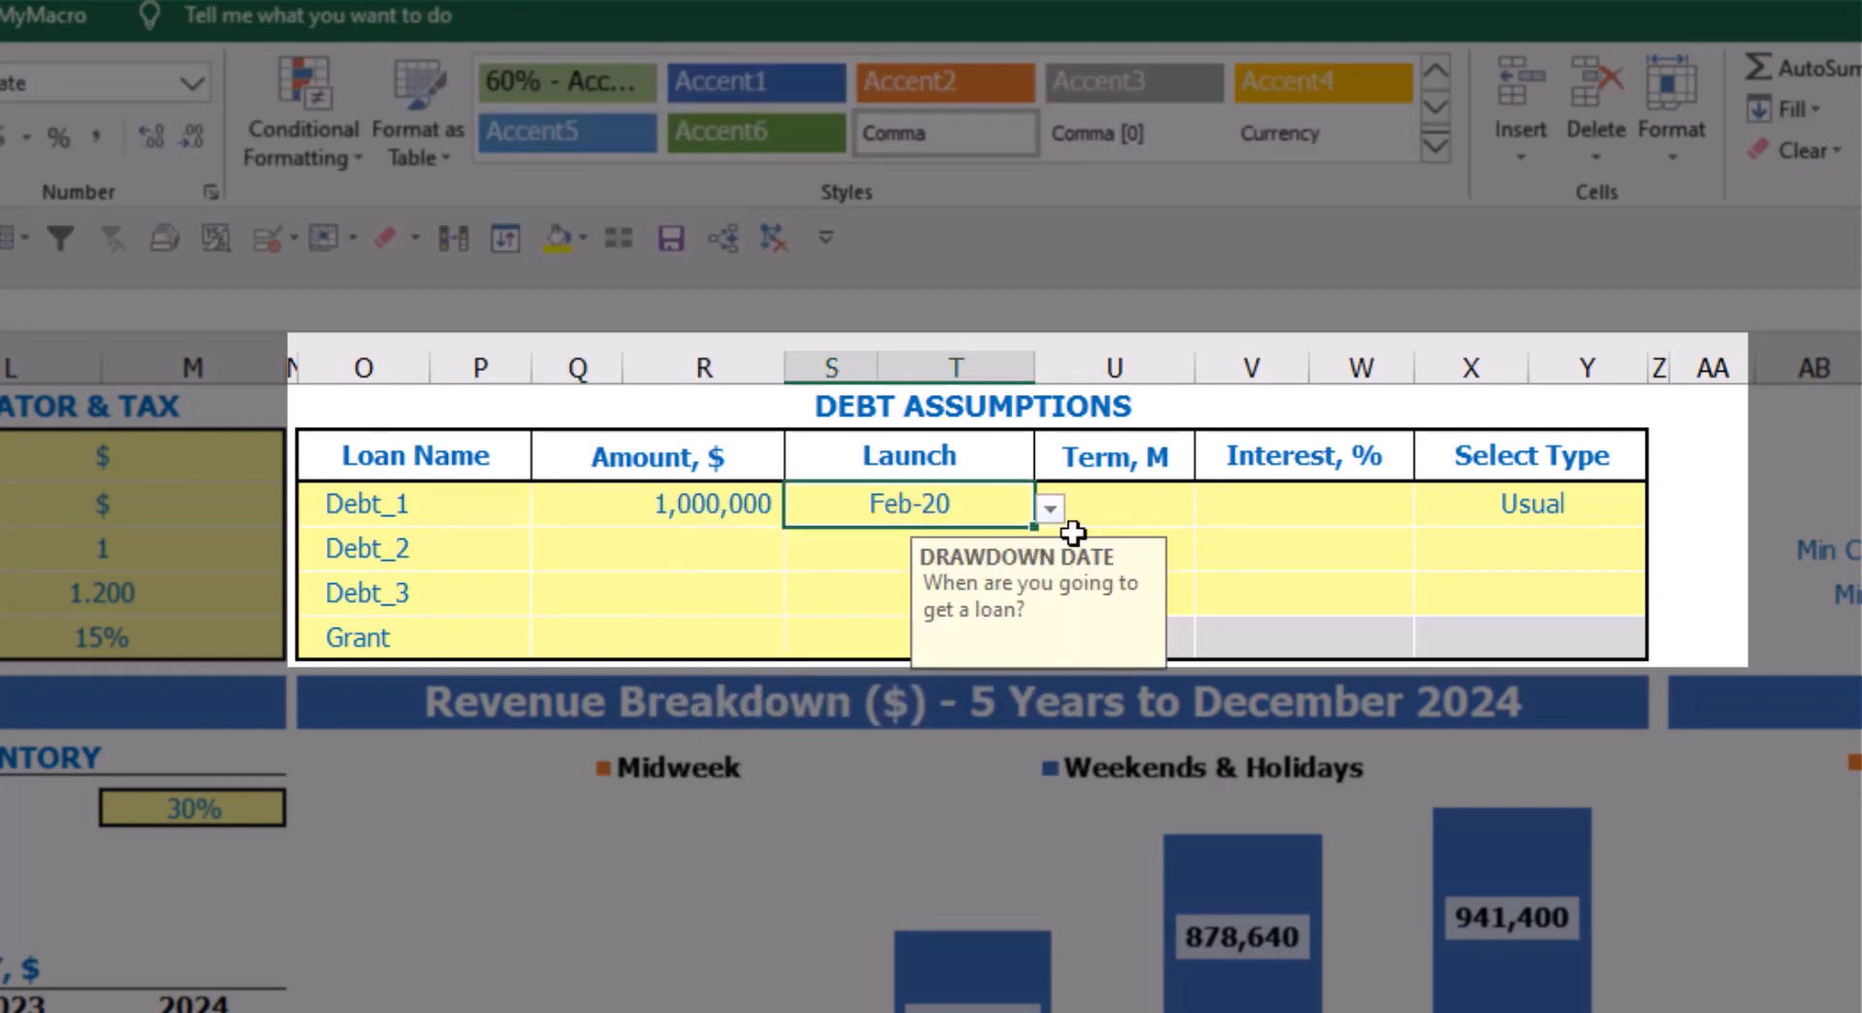
click(1117, 491)
text(60)
key(Return)
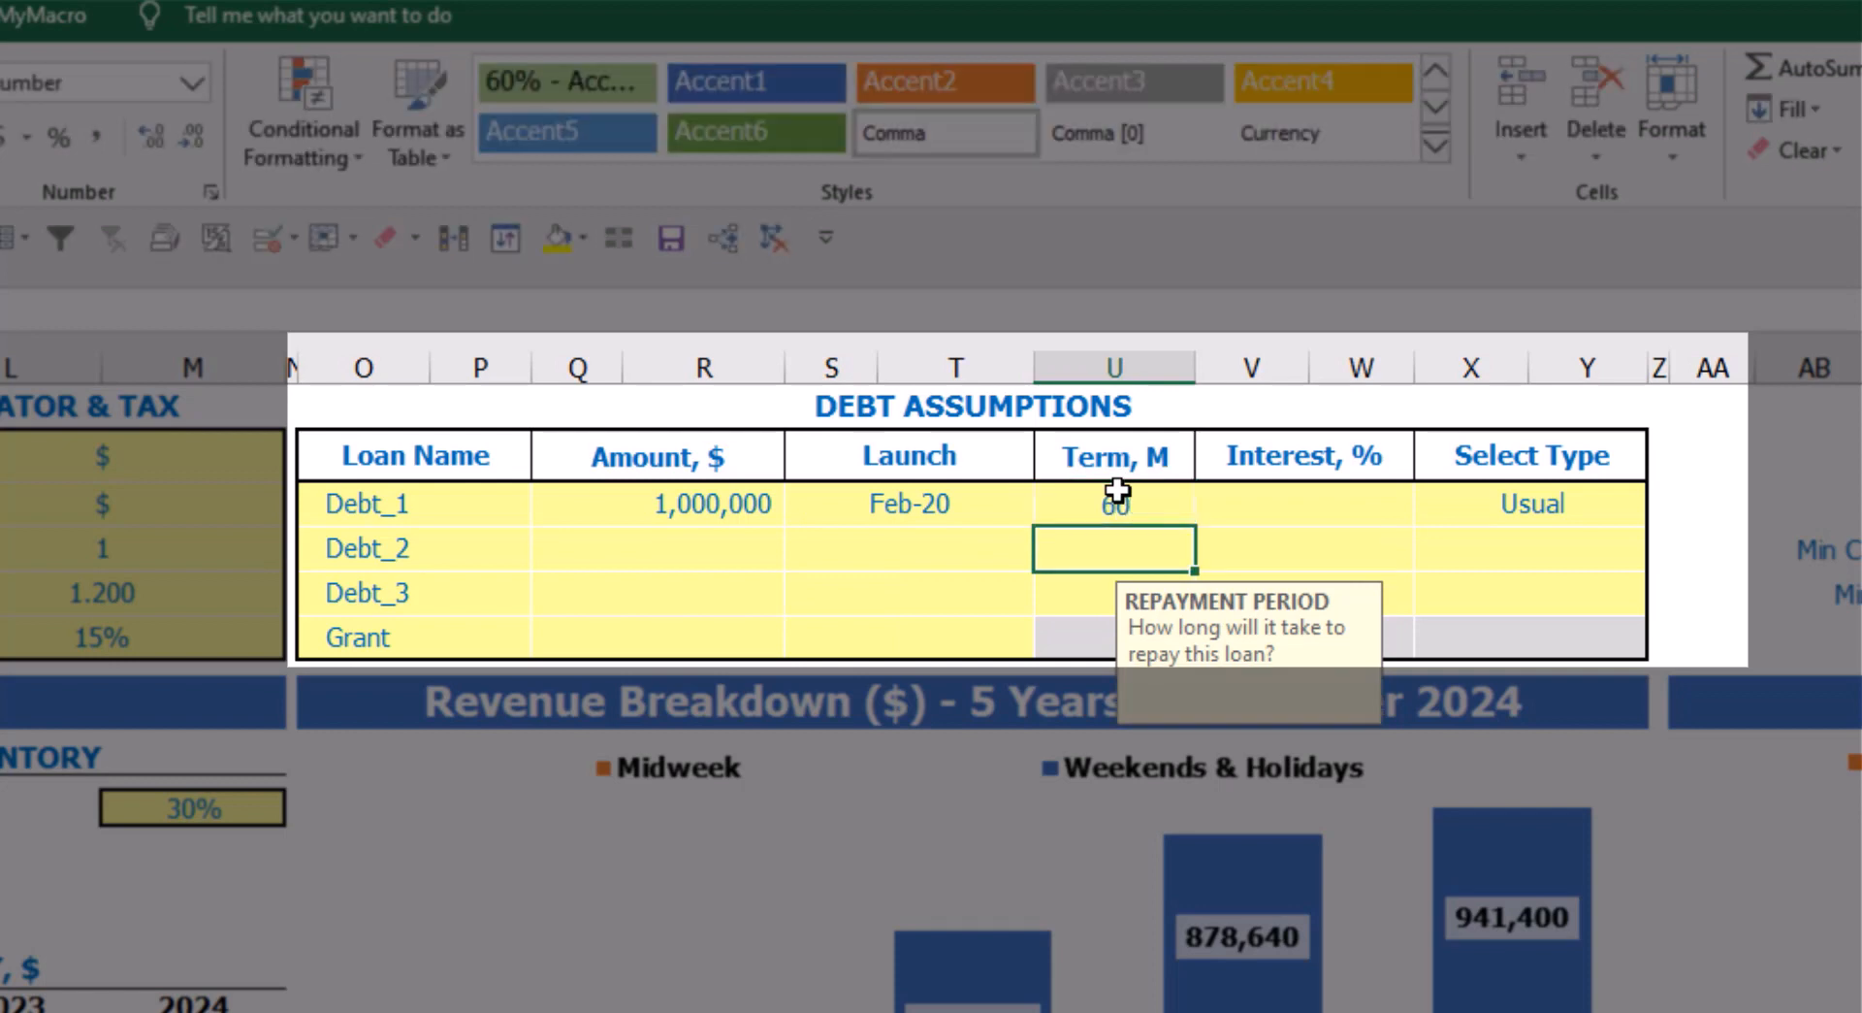
click(1227, 500)
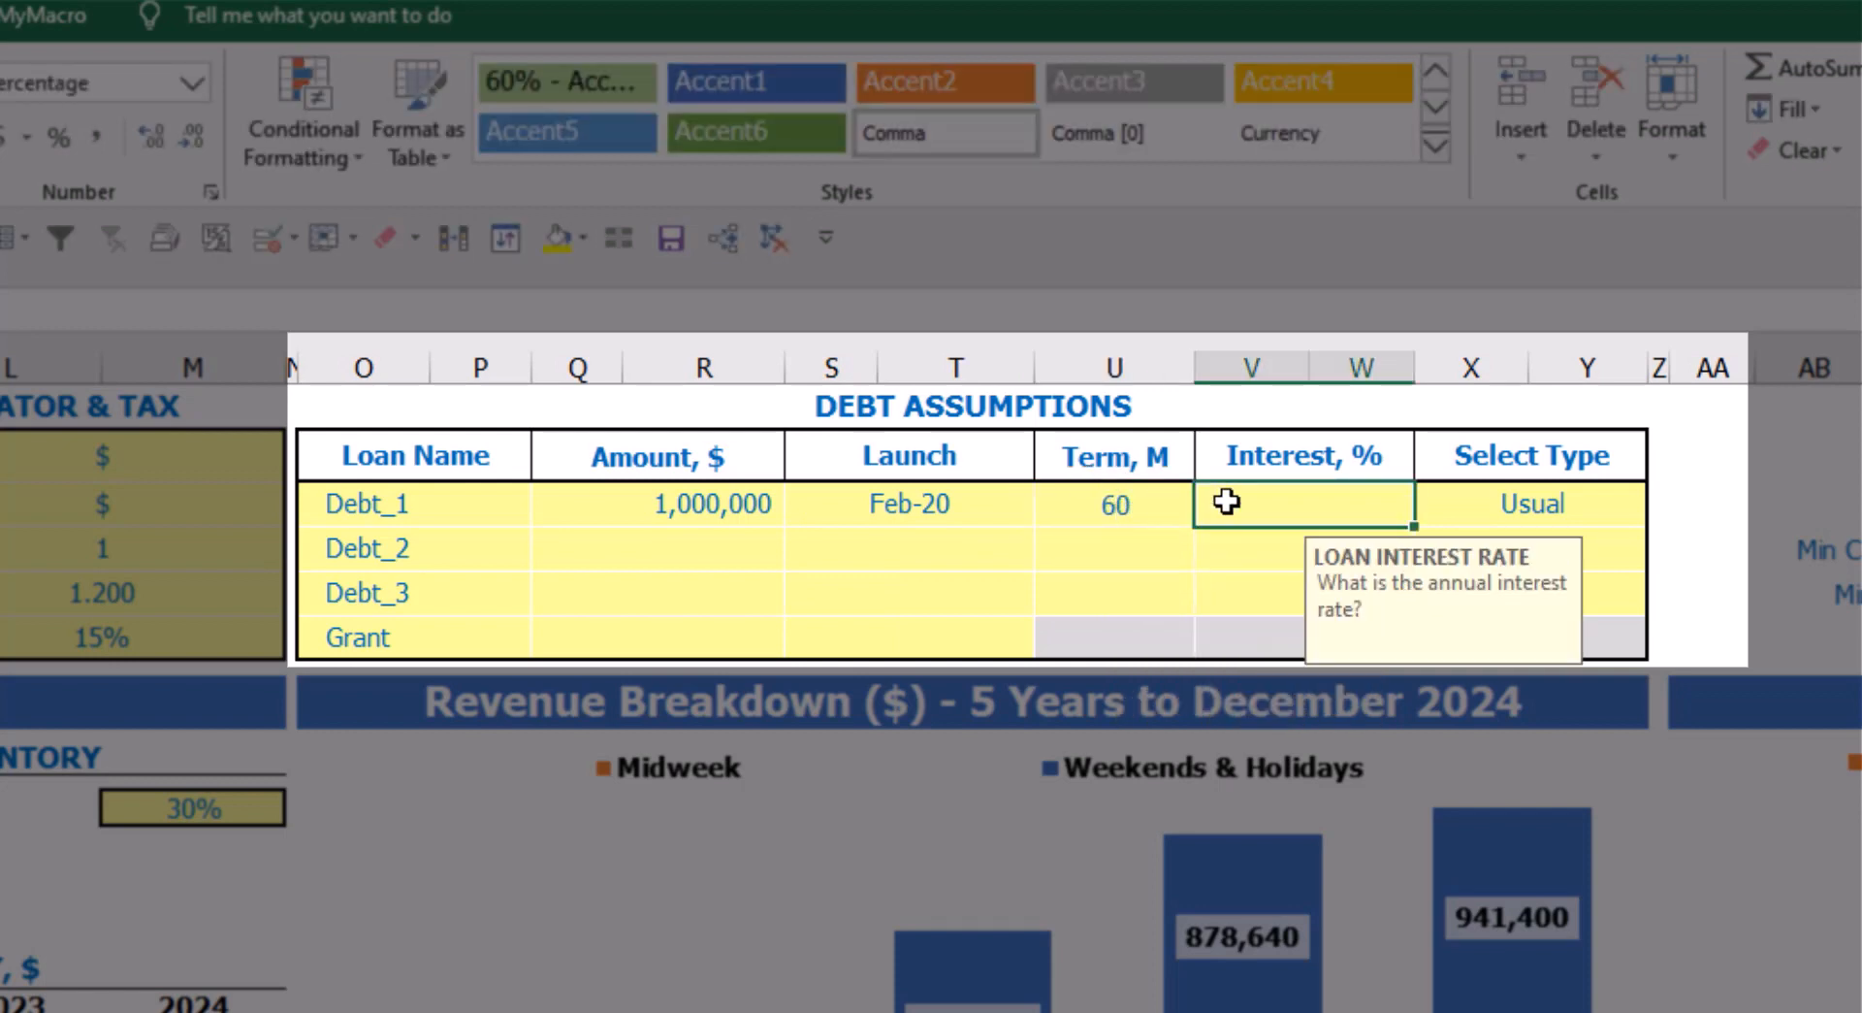
text(5)
key(Return)
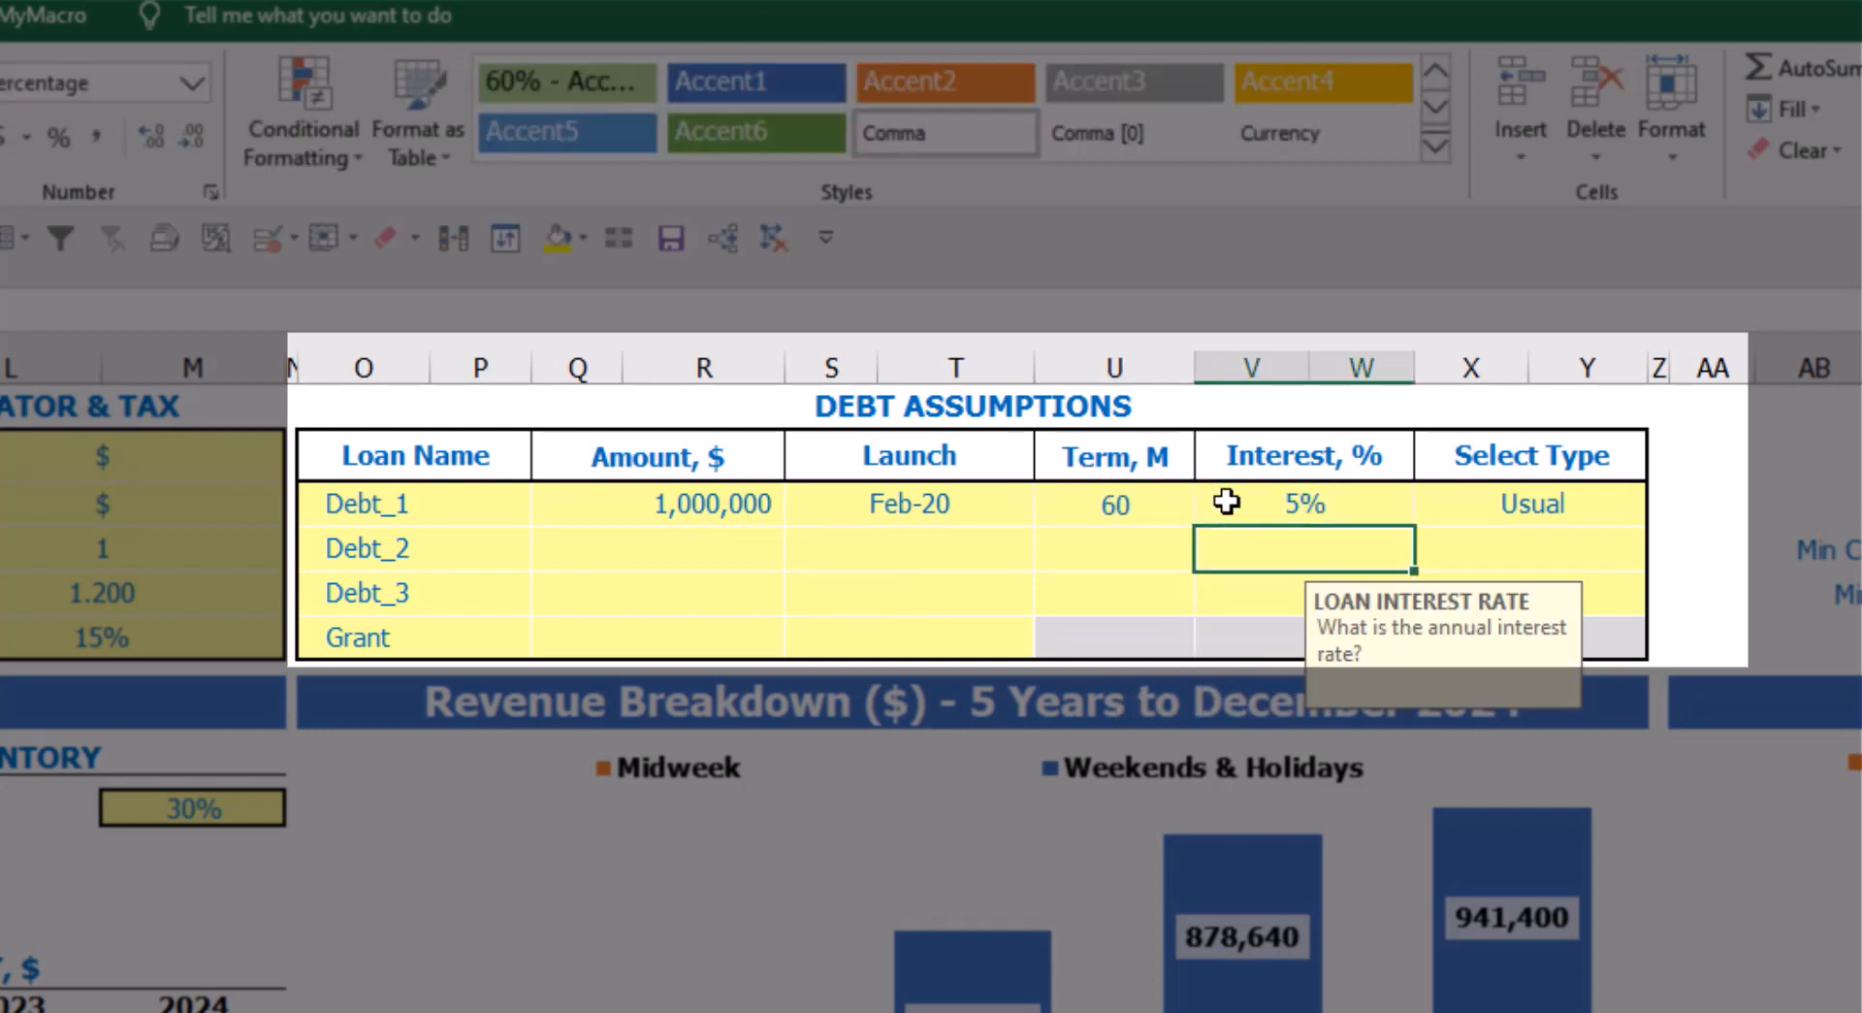
Enter a grant of 500,000 with launch date Mar-20 in the debt assumptions
click(686, 645)
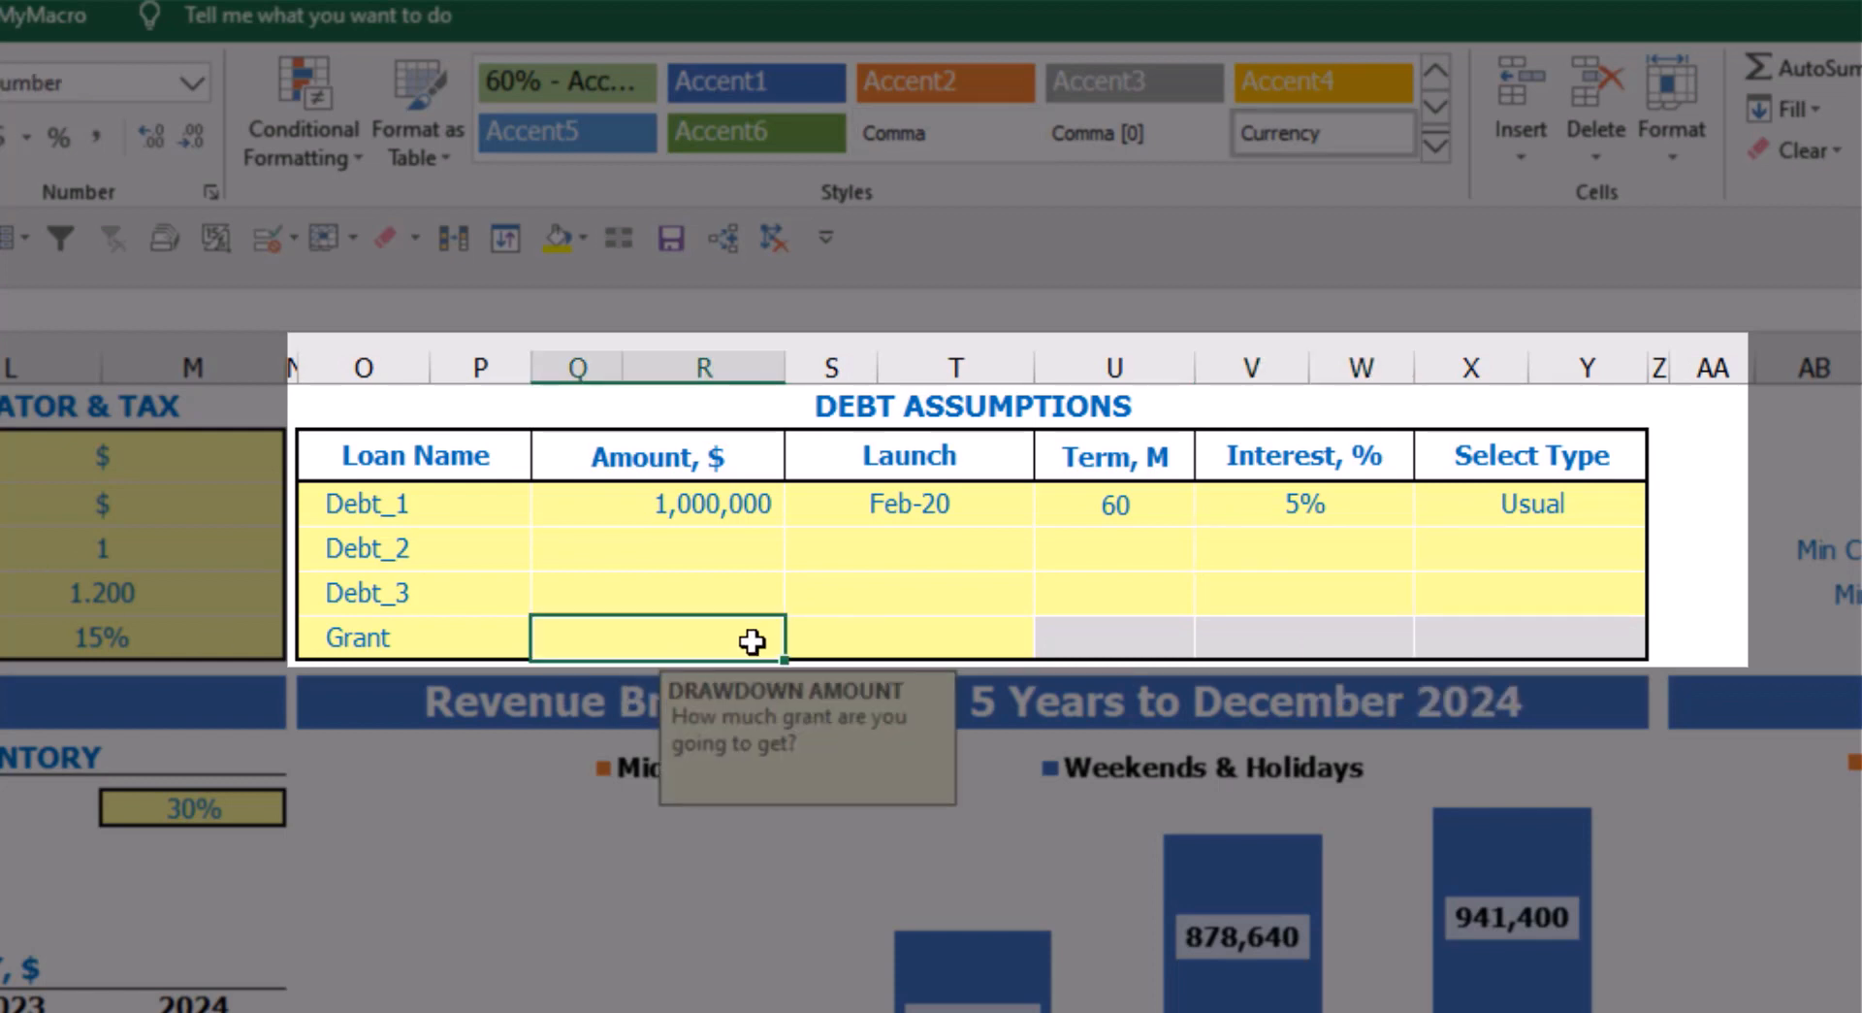
text(500,000)
key(Return)
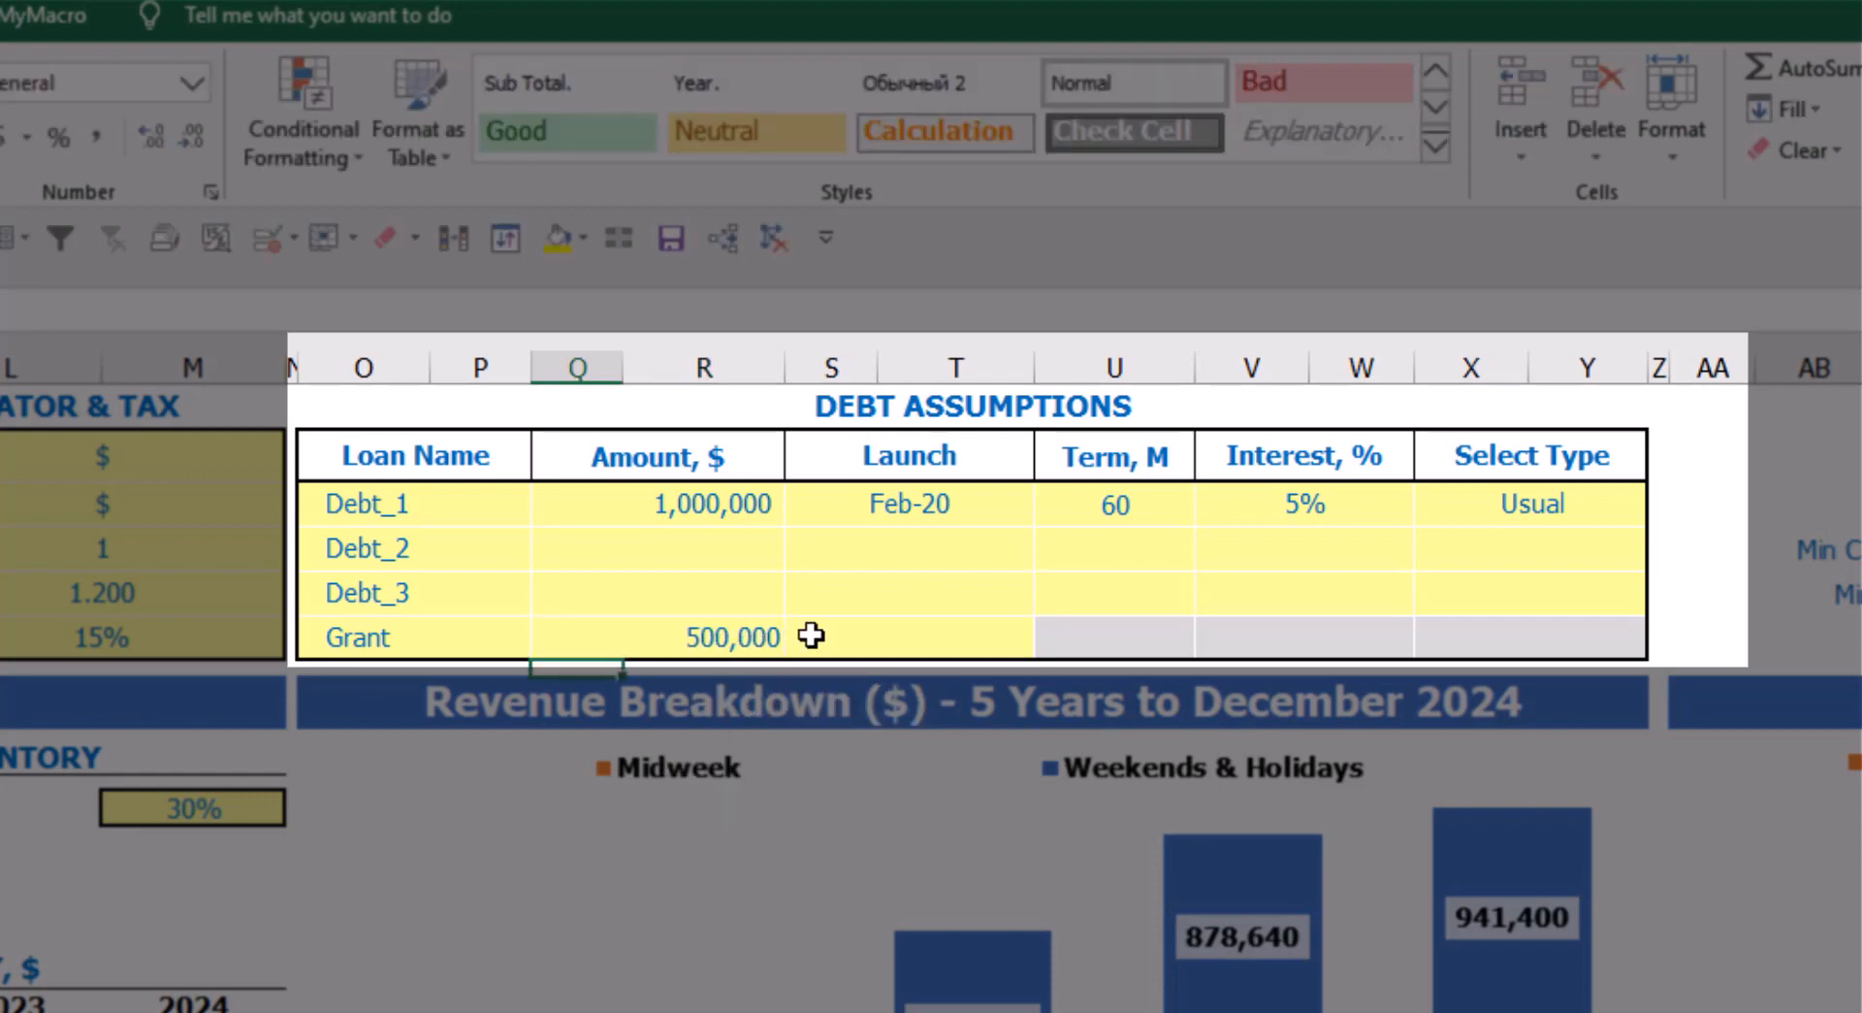
click(989, 645)
click(1051, 642)
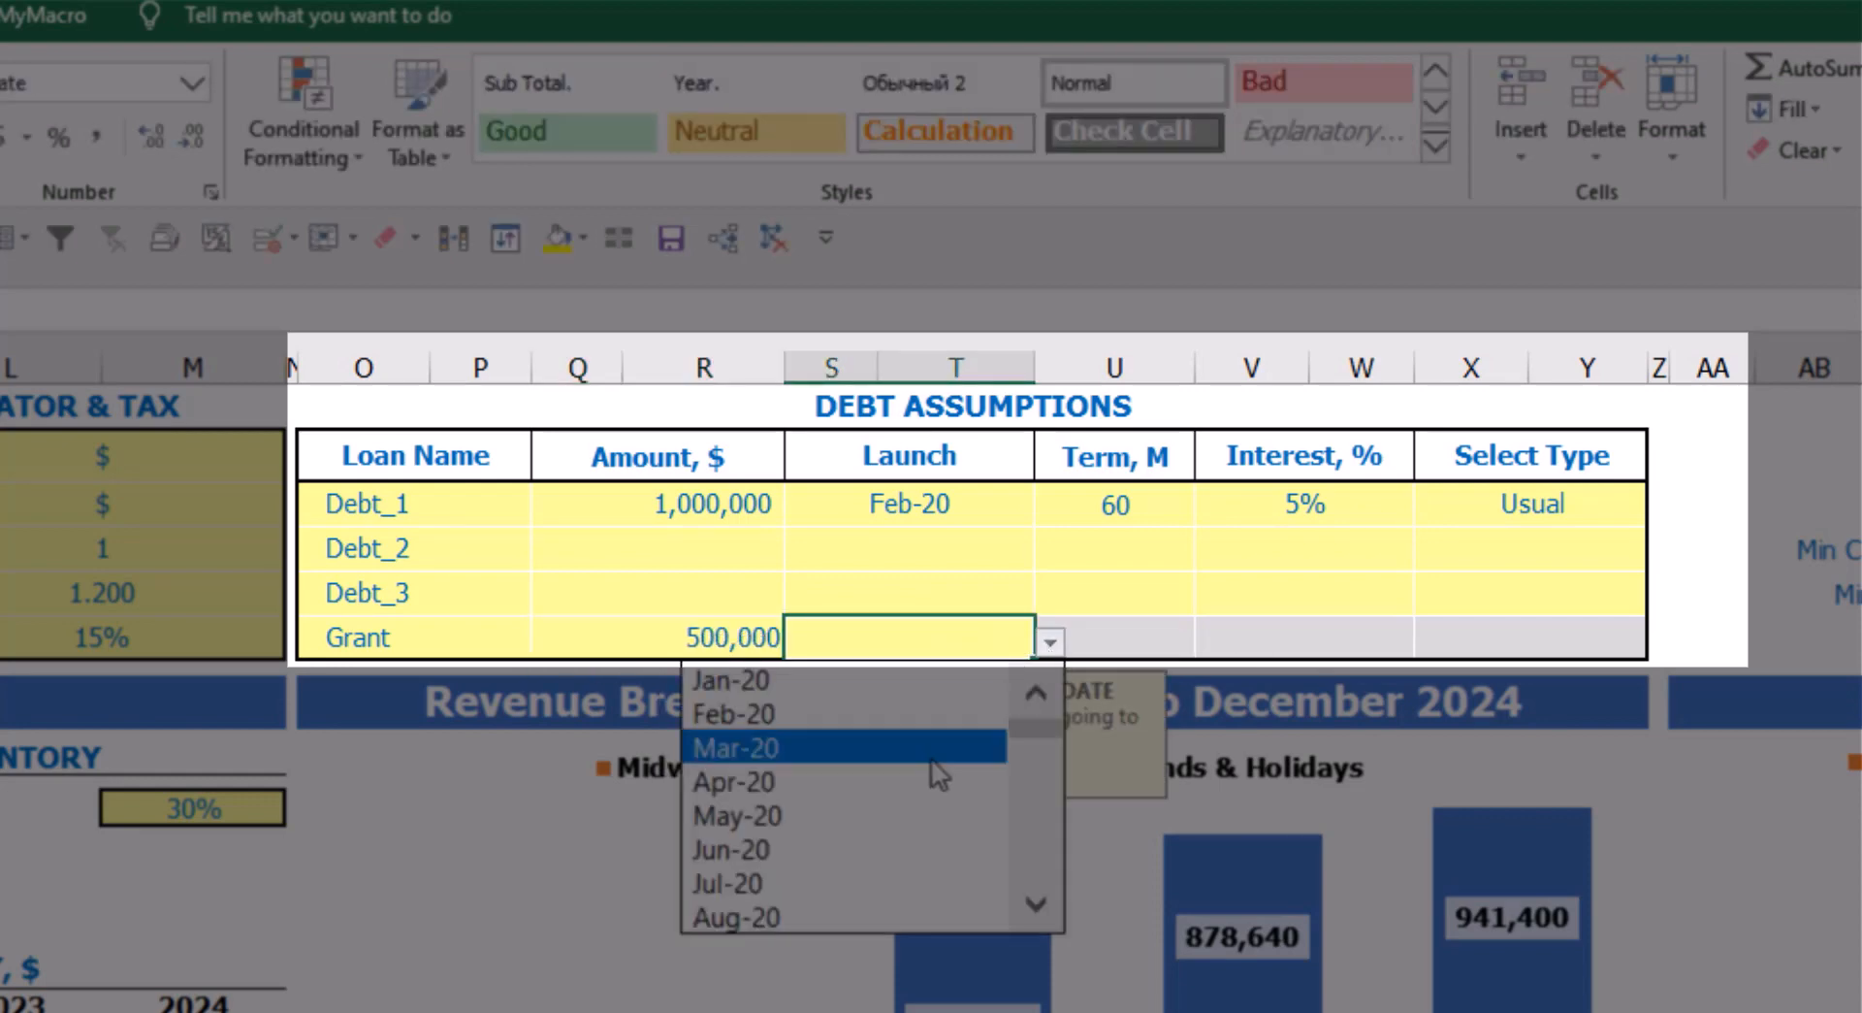
click(965, 745)
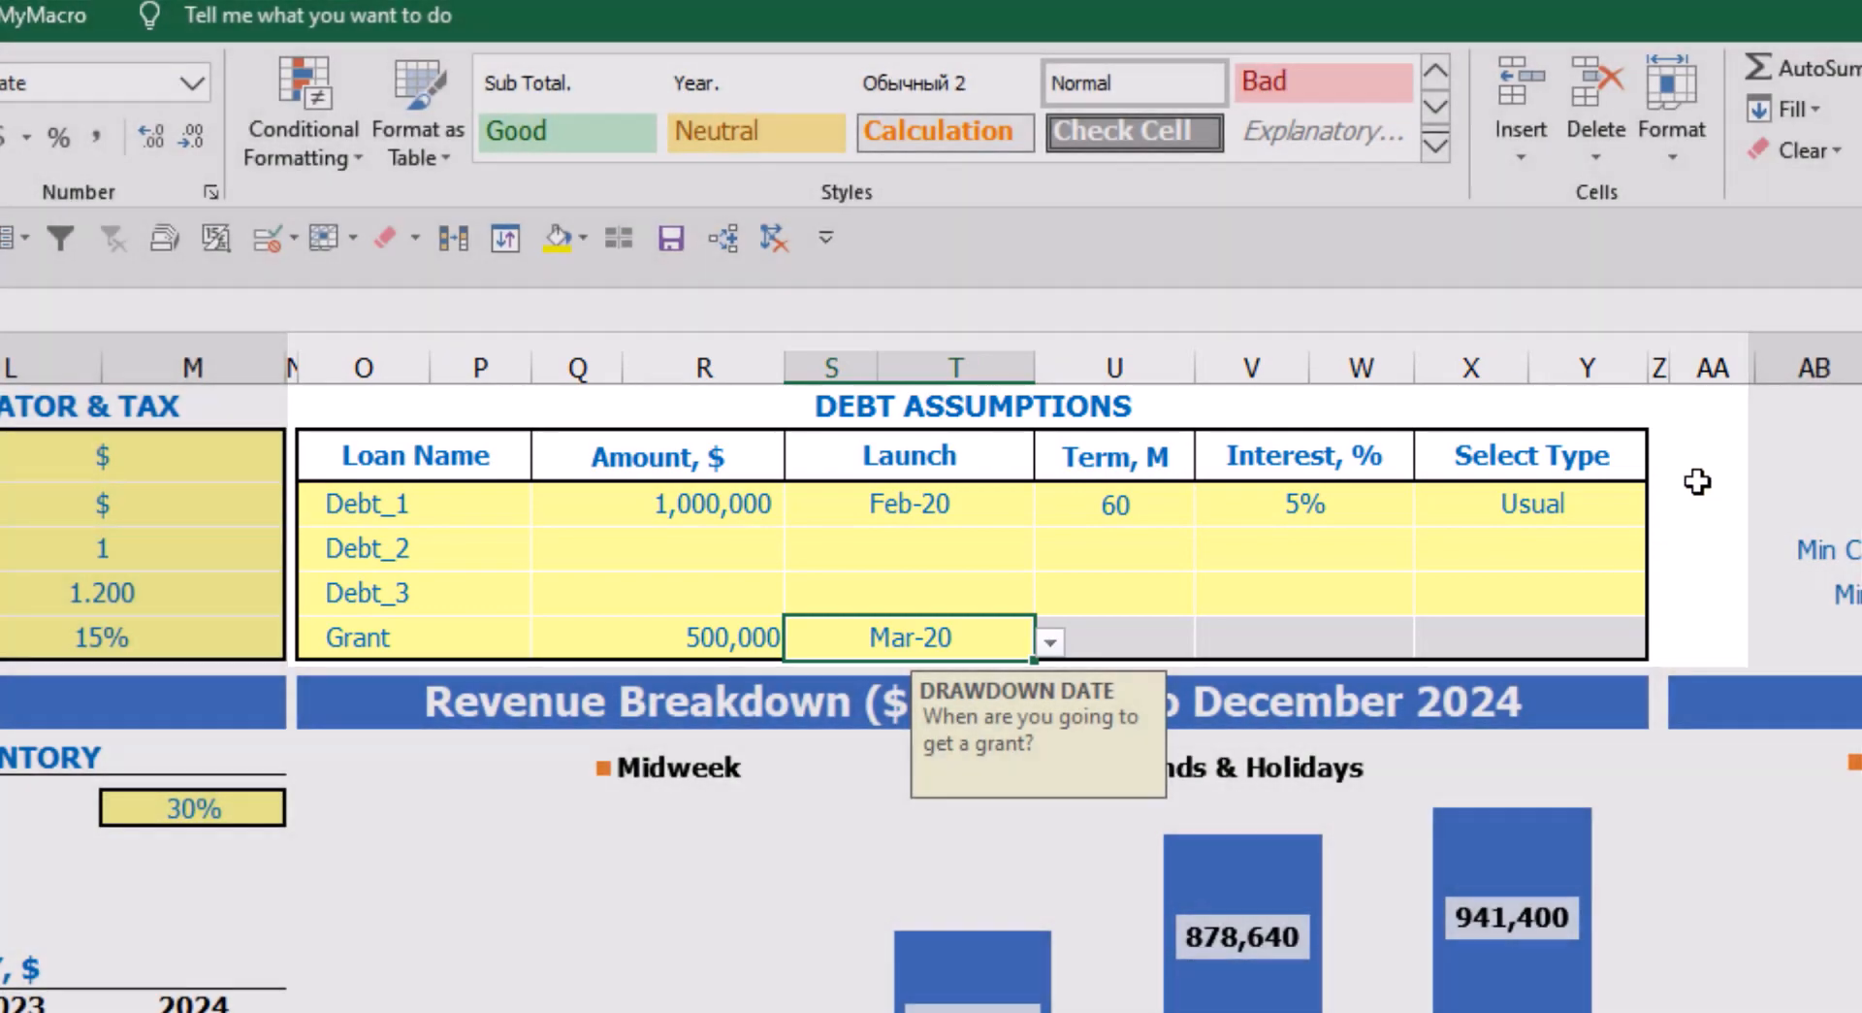
click(1697, 479)
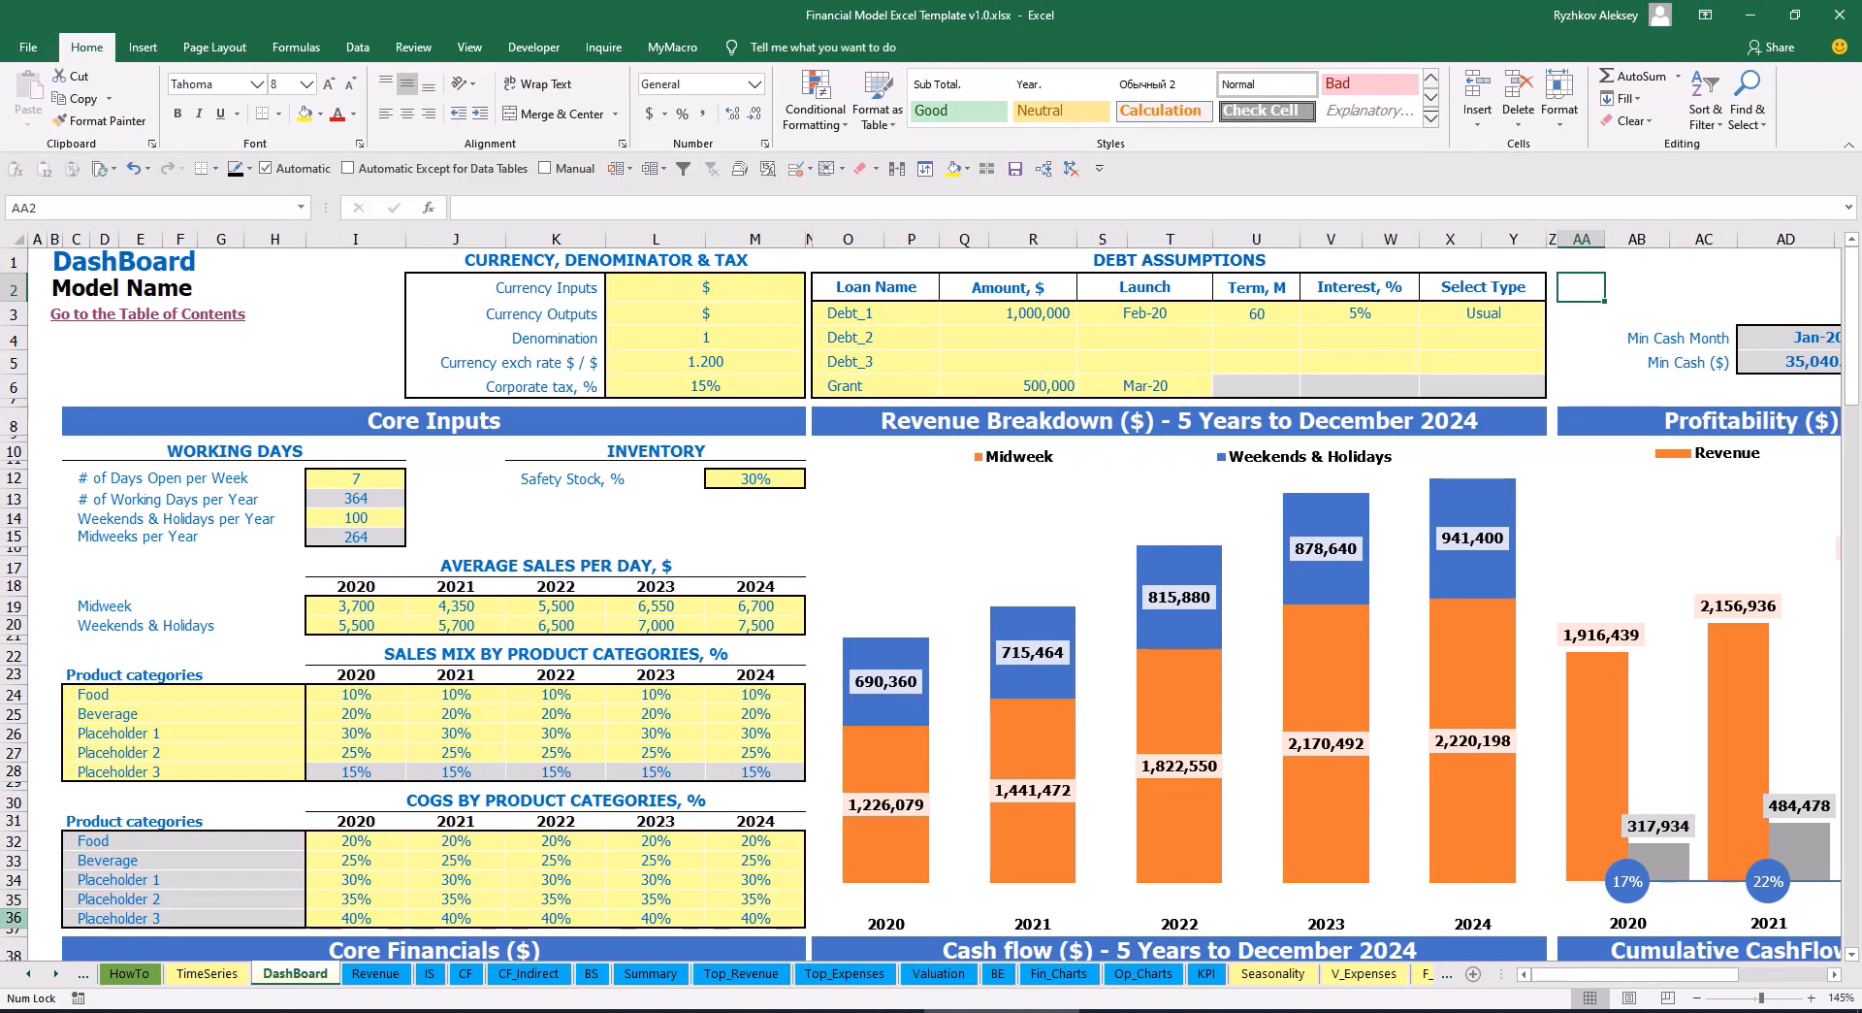
Review the balance, repayment and interest calculations for each debt and for total debts on the Capital sheet
click(54, 974)
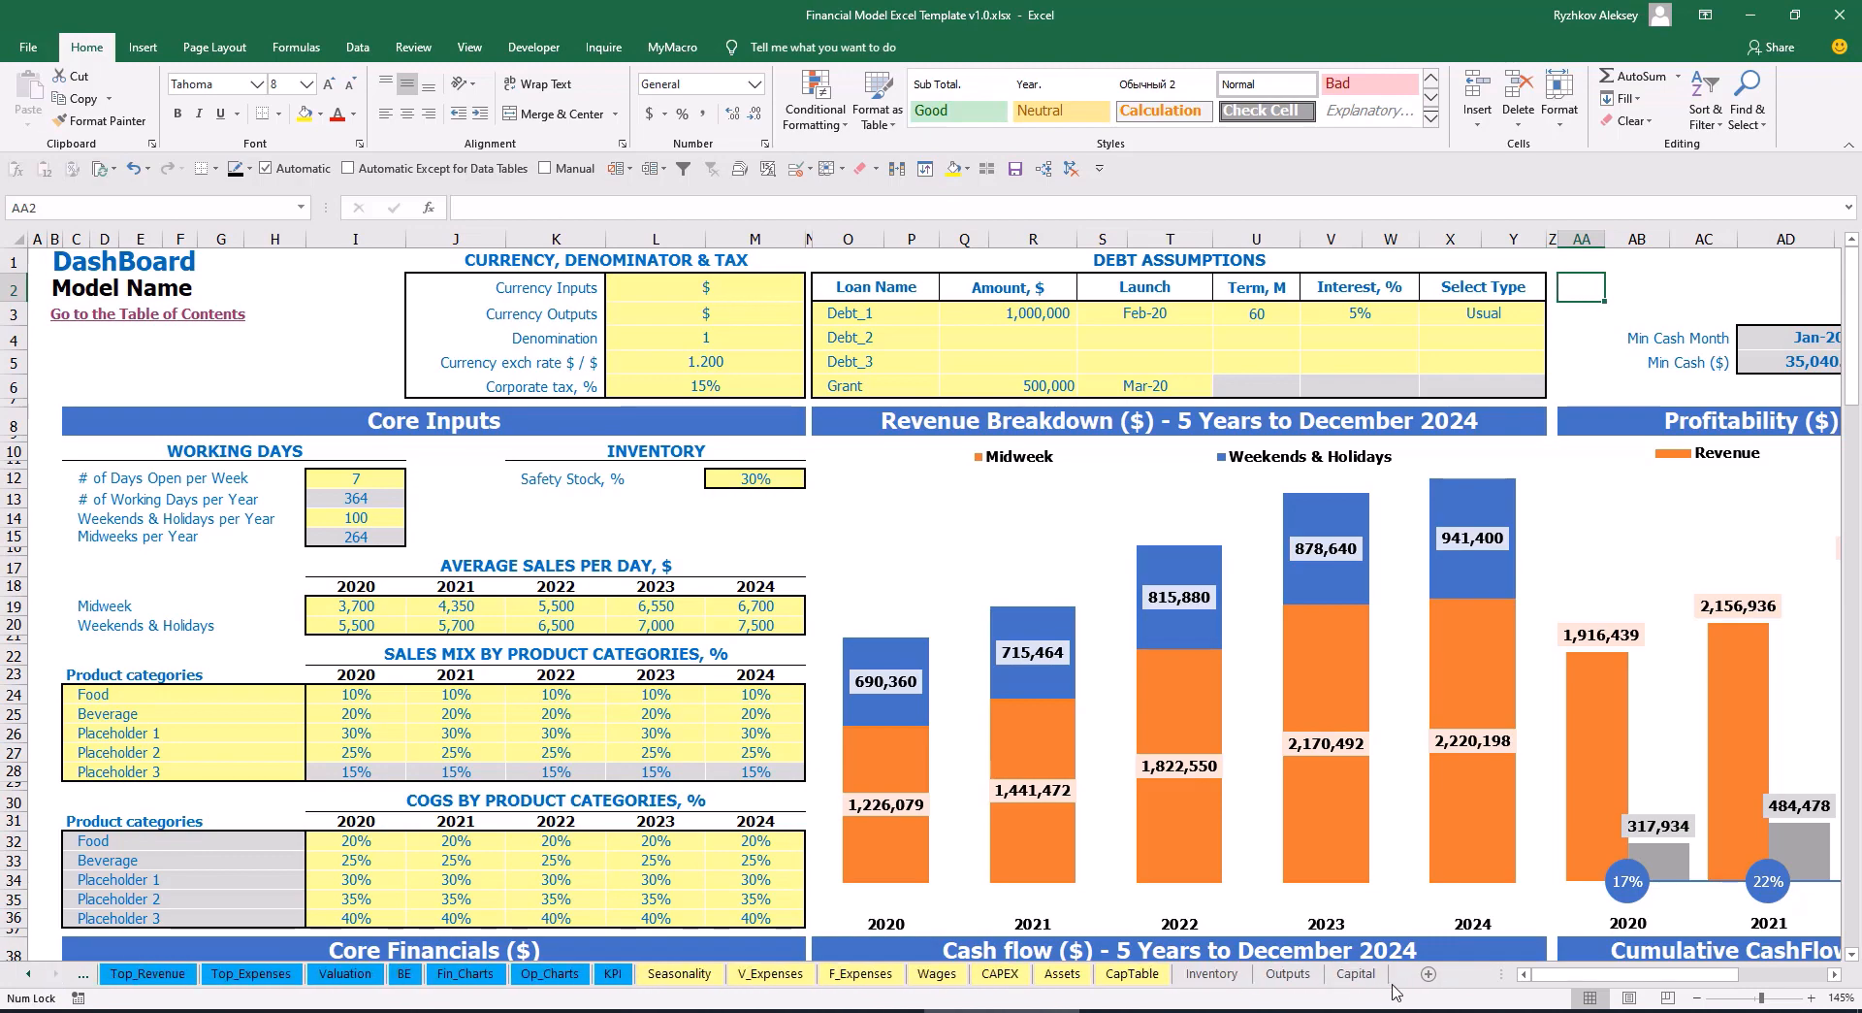
click(1358, 976)
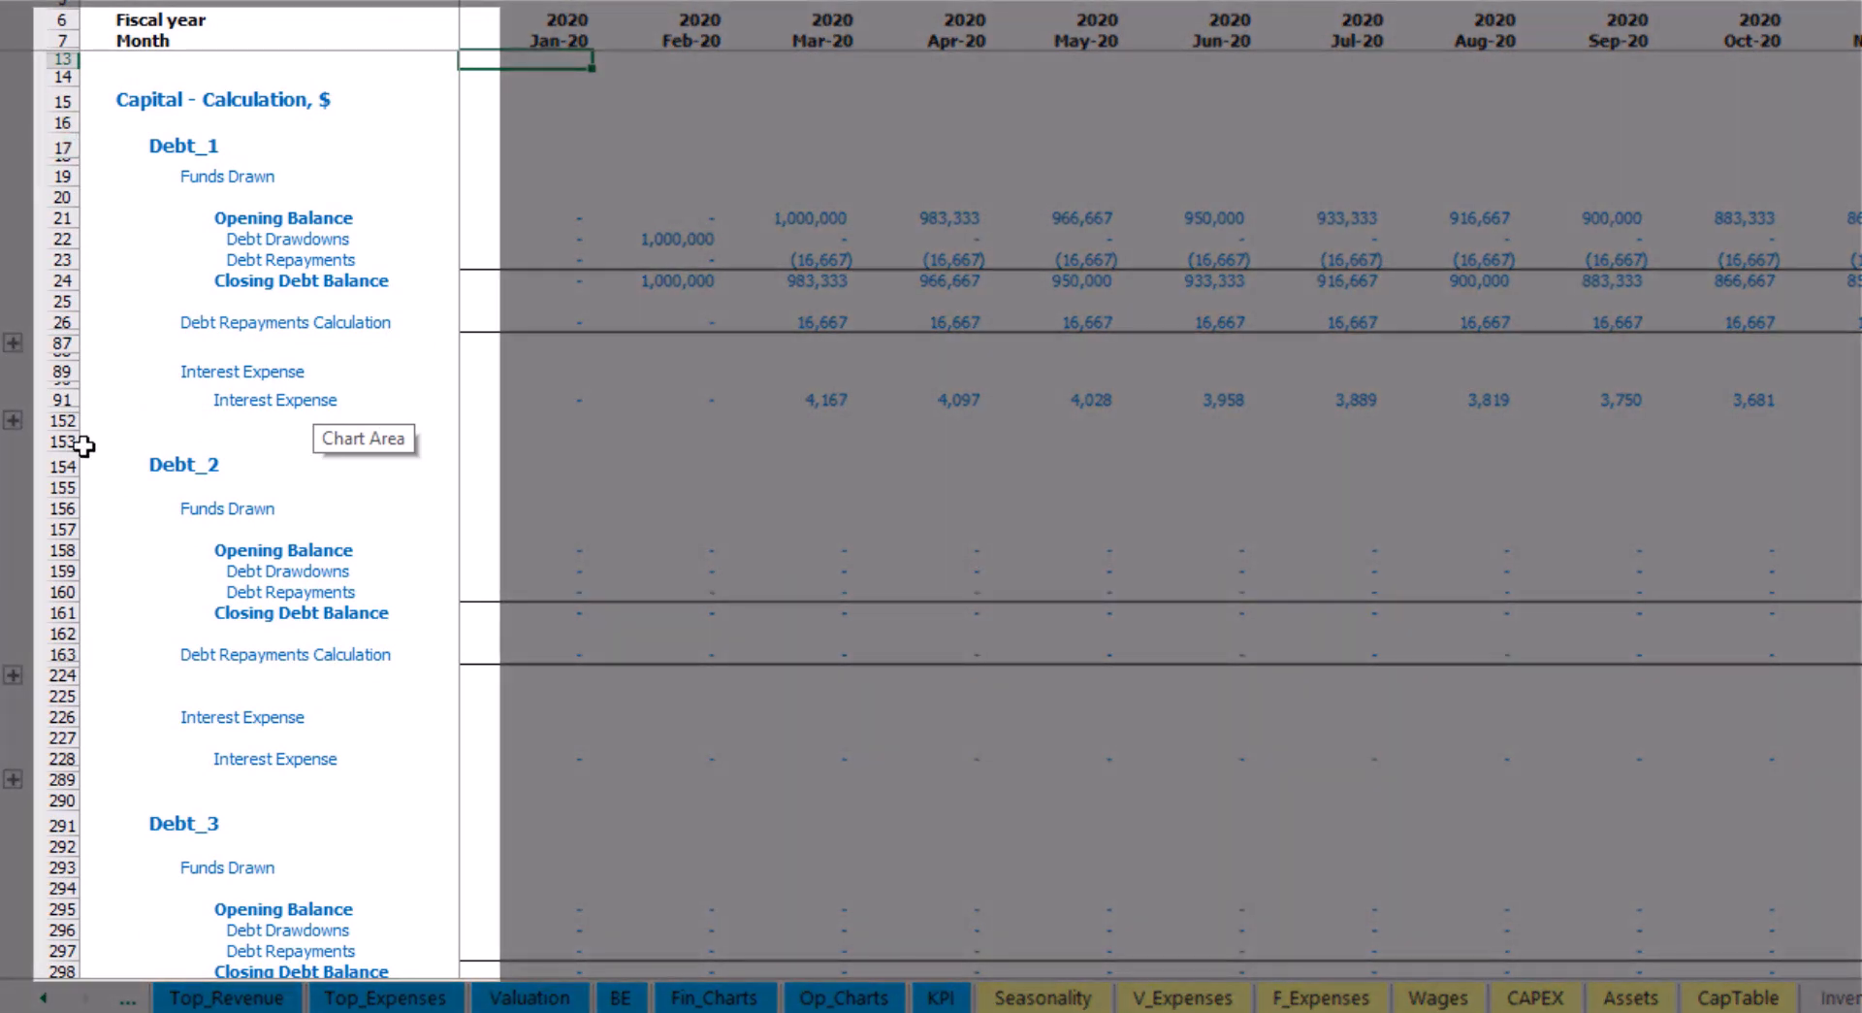
scroll(53, 473, down, 3)
scroll(53, 473, down, 6)
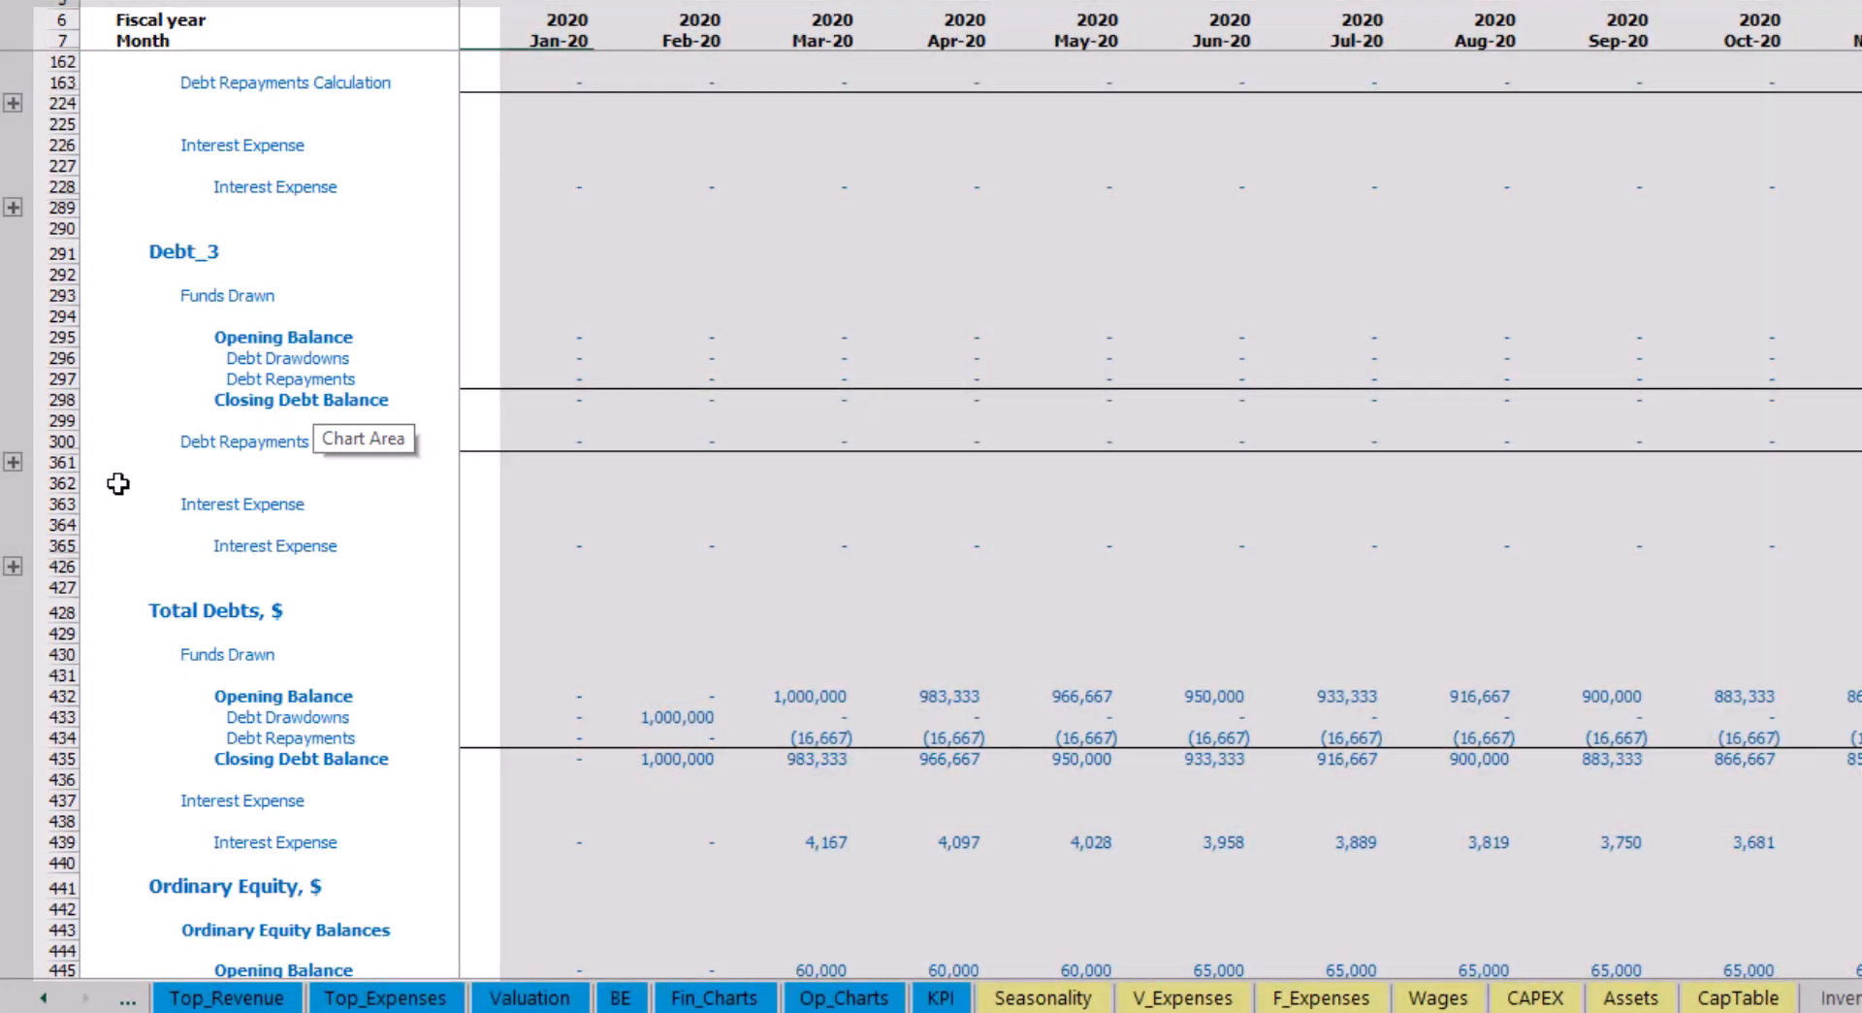
scroll(117, 484, up, 5)
scroll(117, 483, up, 4)
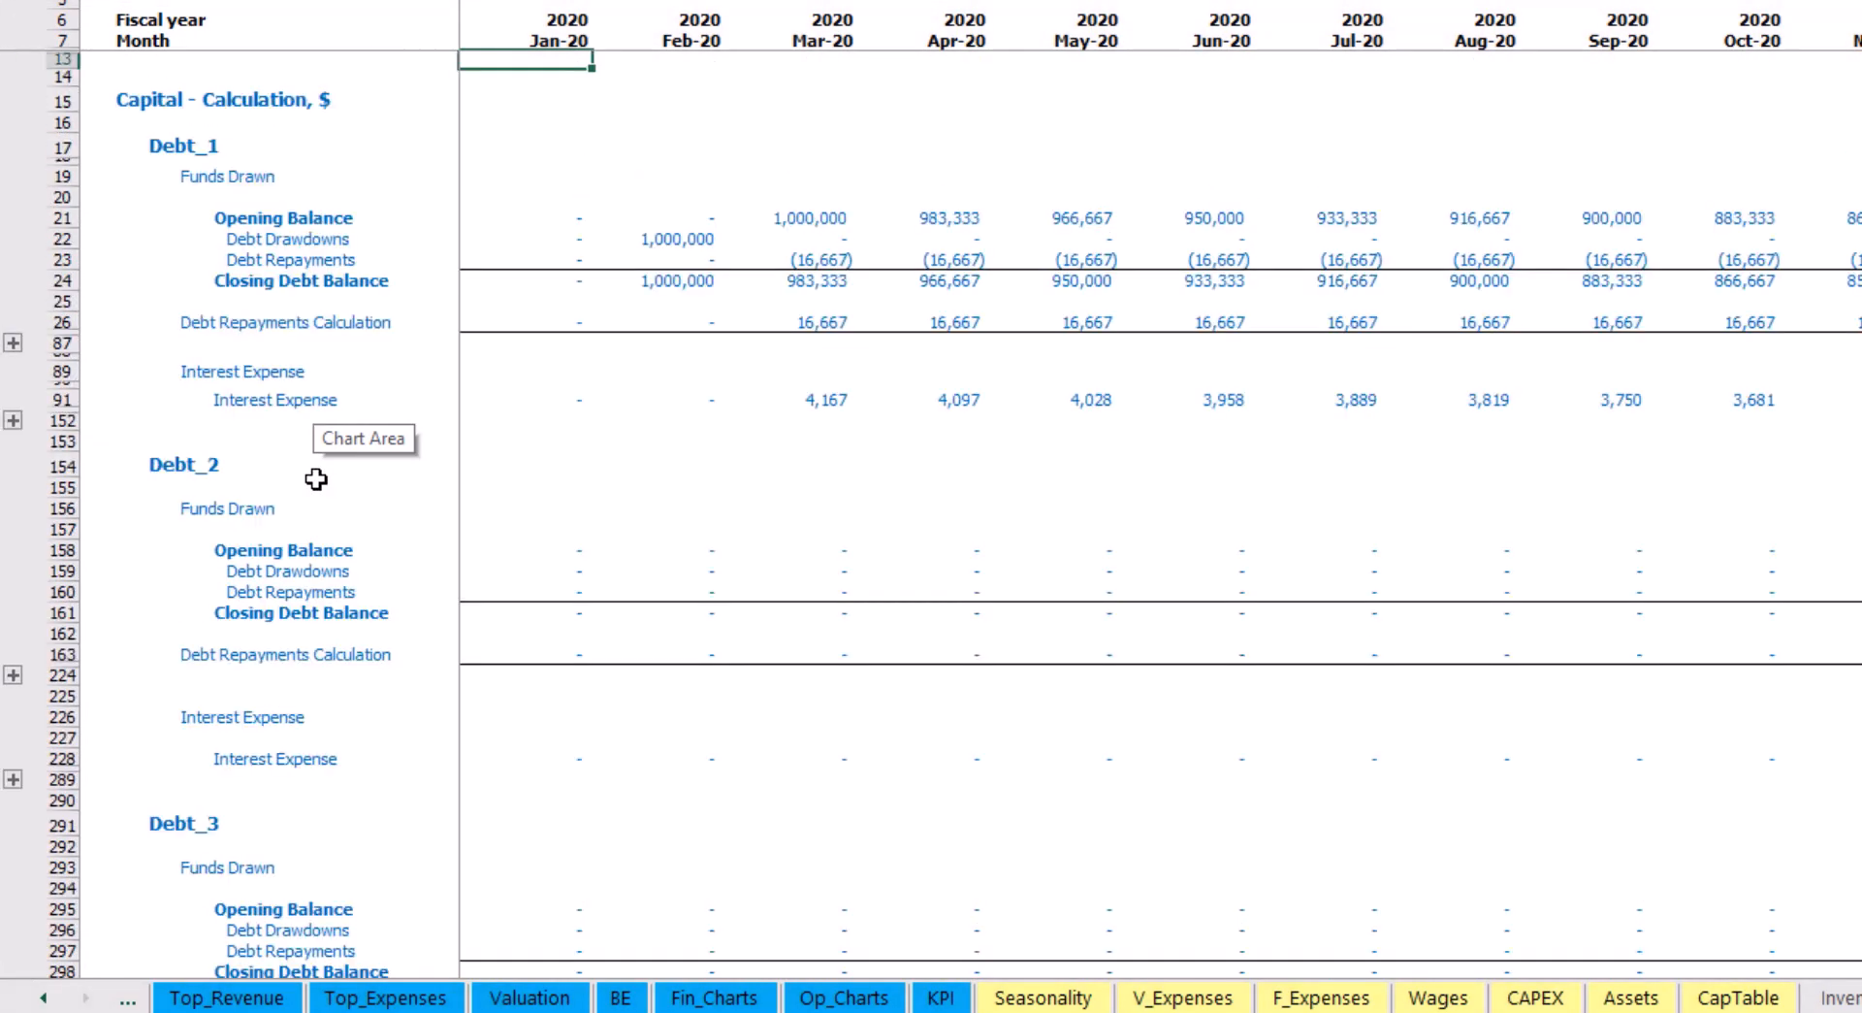
Check the Interest Expense row of the income statement and the Interest Paid row of the cash flow statement
click(44, 997)
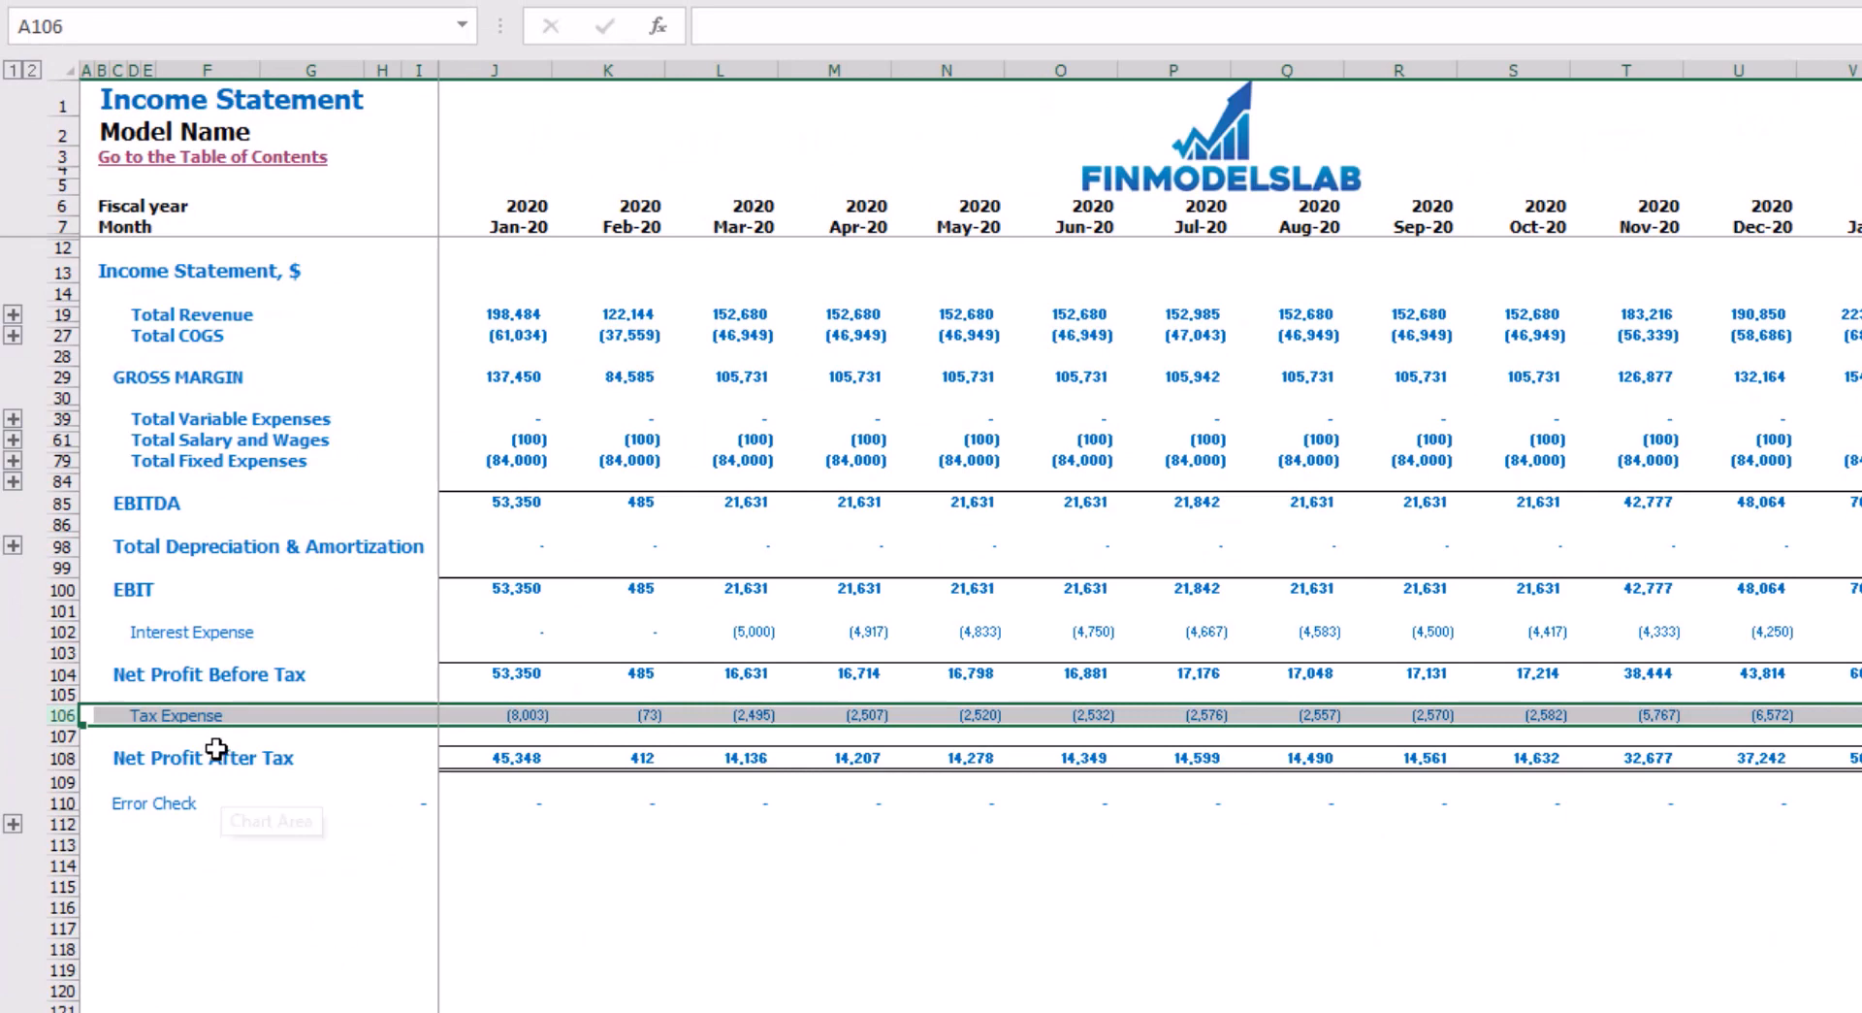
click(66, 563)
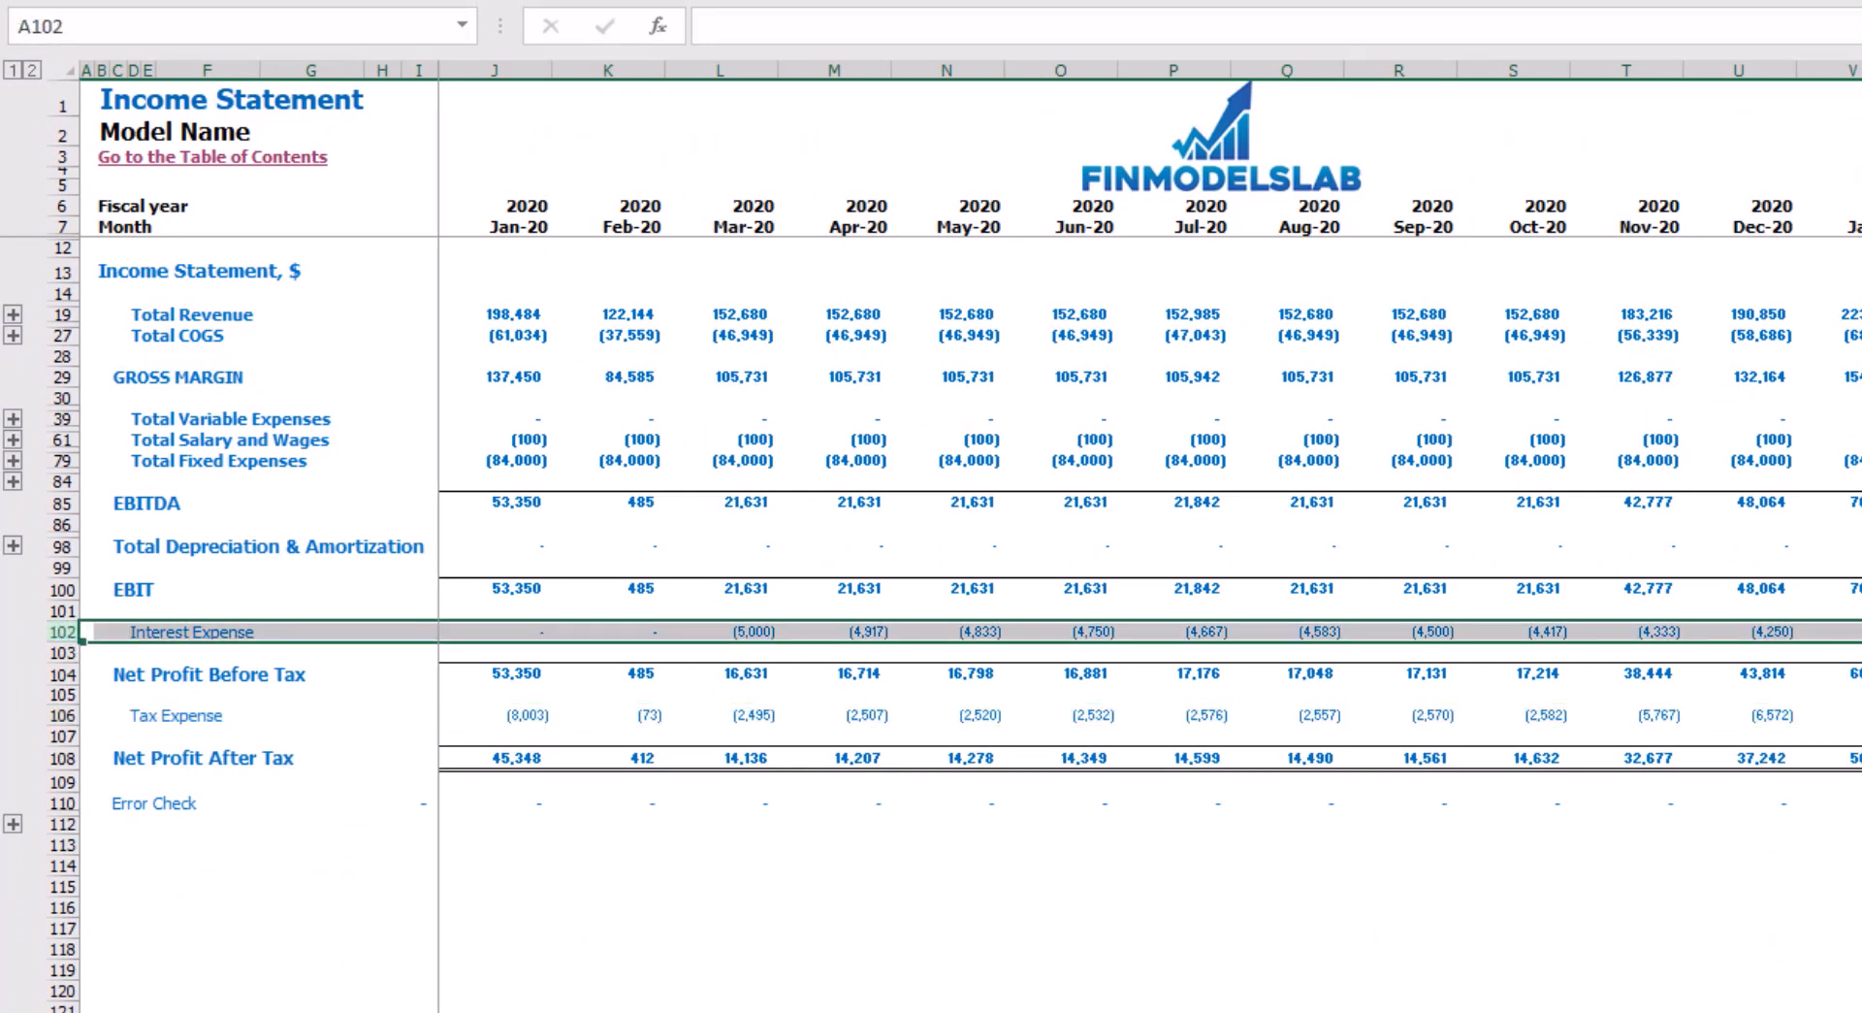
key(ctrl+Page_Down)
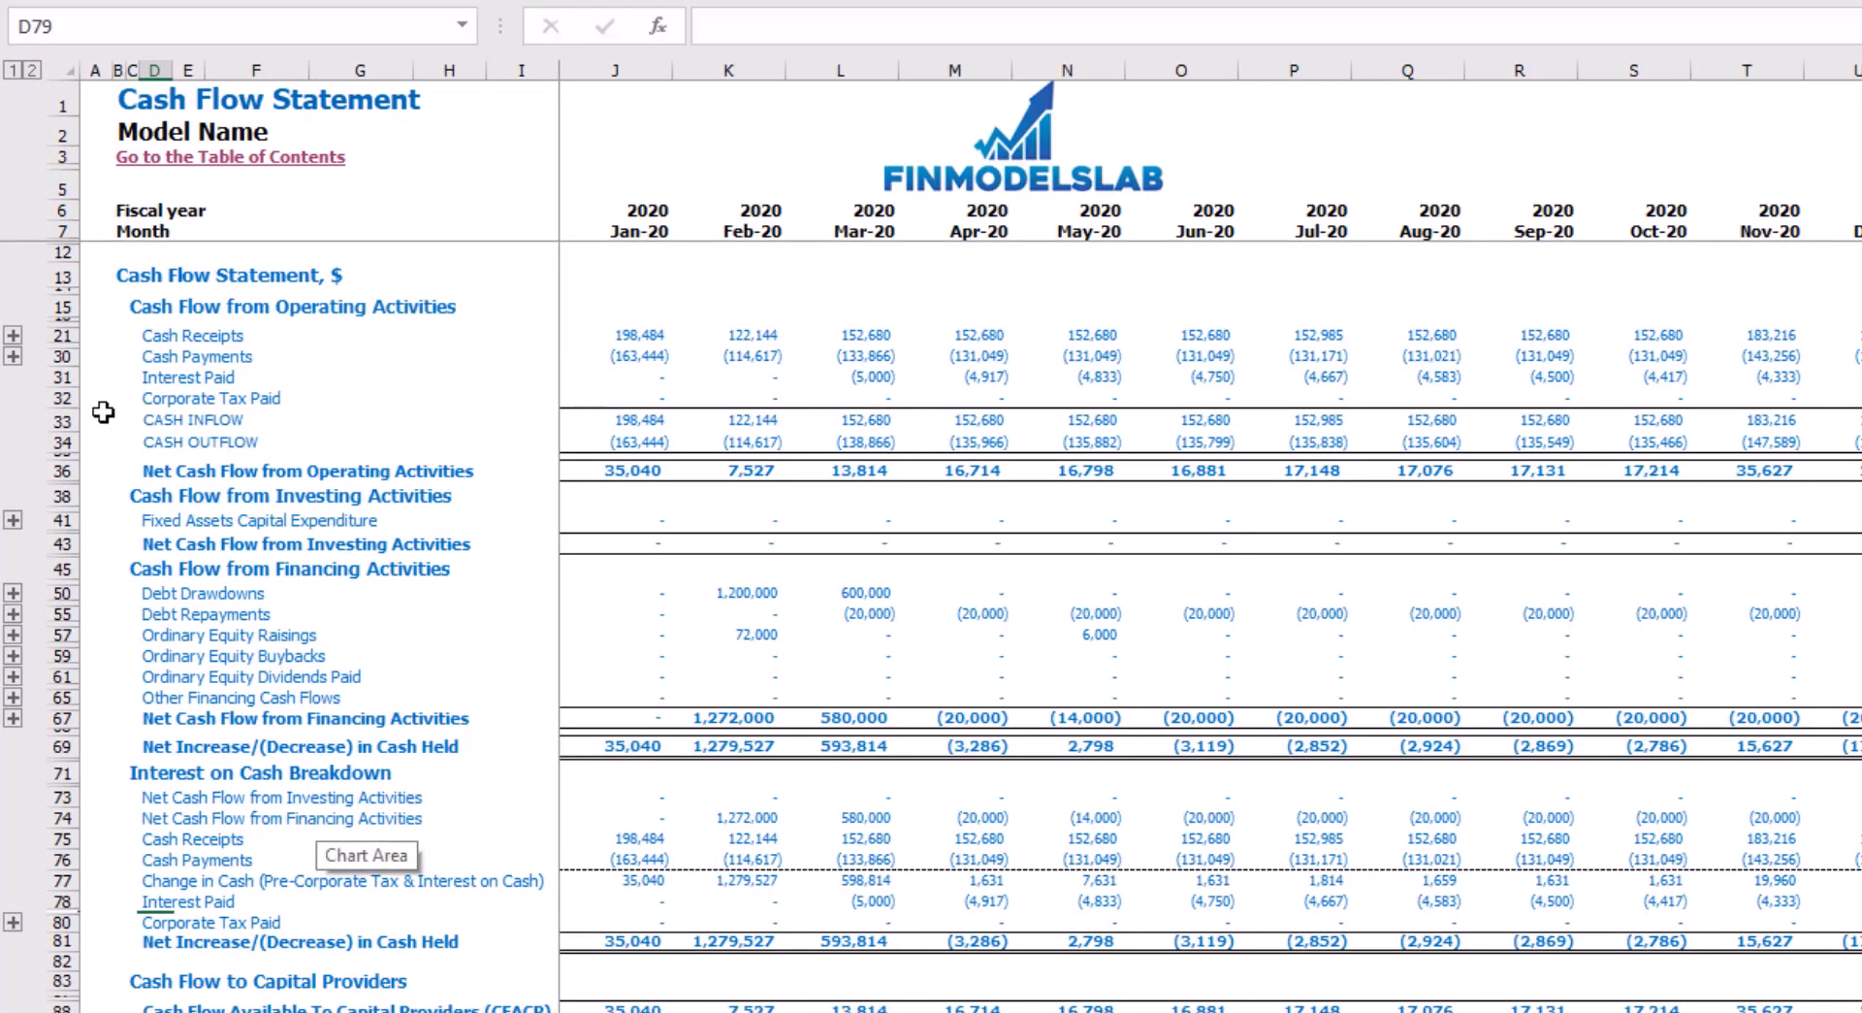
click(71, 384)
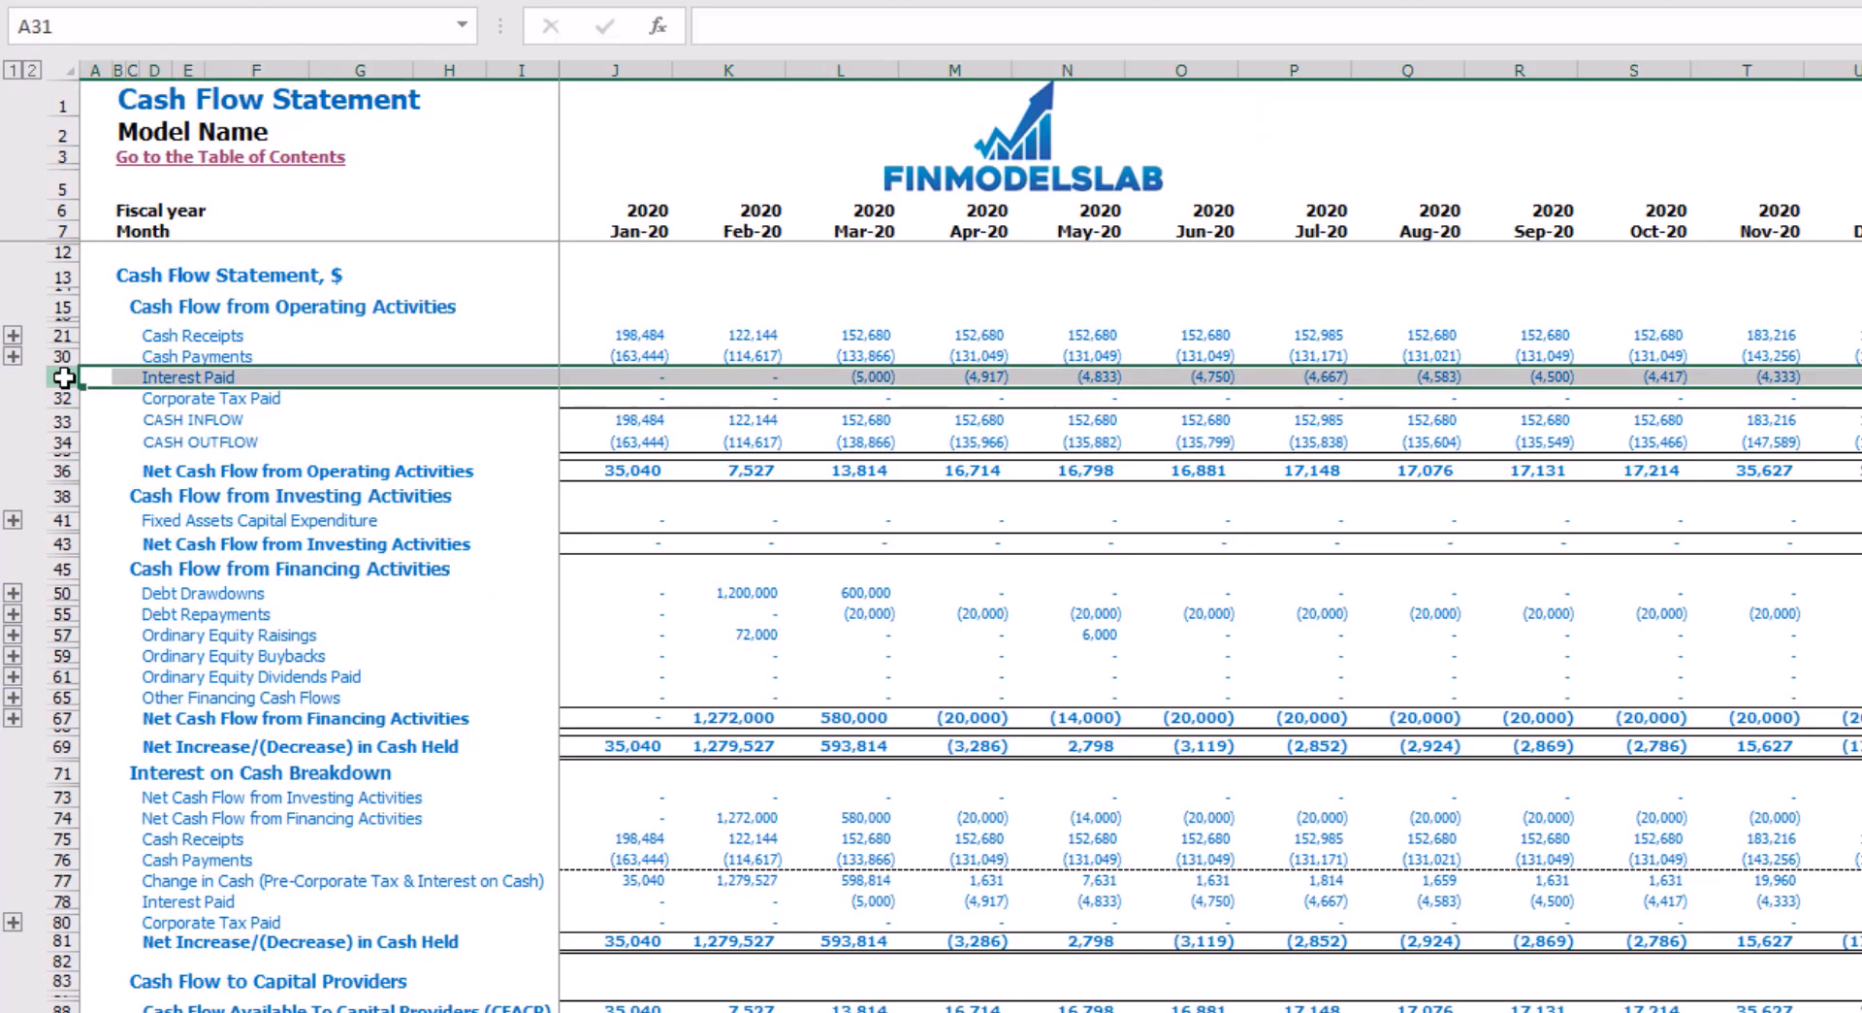
Check the Debt Drawdowns and Debt Repayments rows of the cash flow statement and the Debt row of the balance sheet
click(64, 592)
click(64, 614)
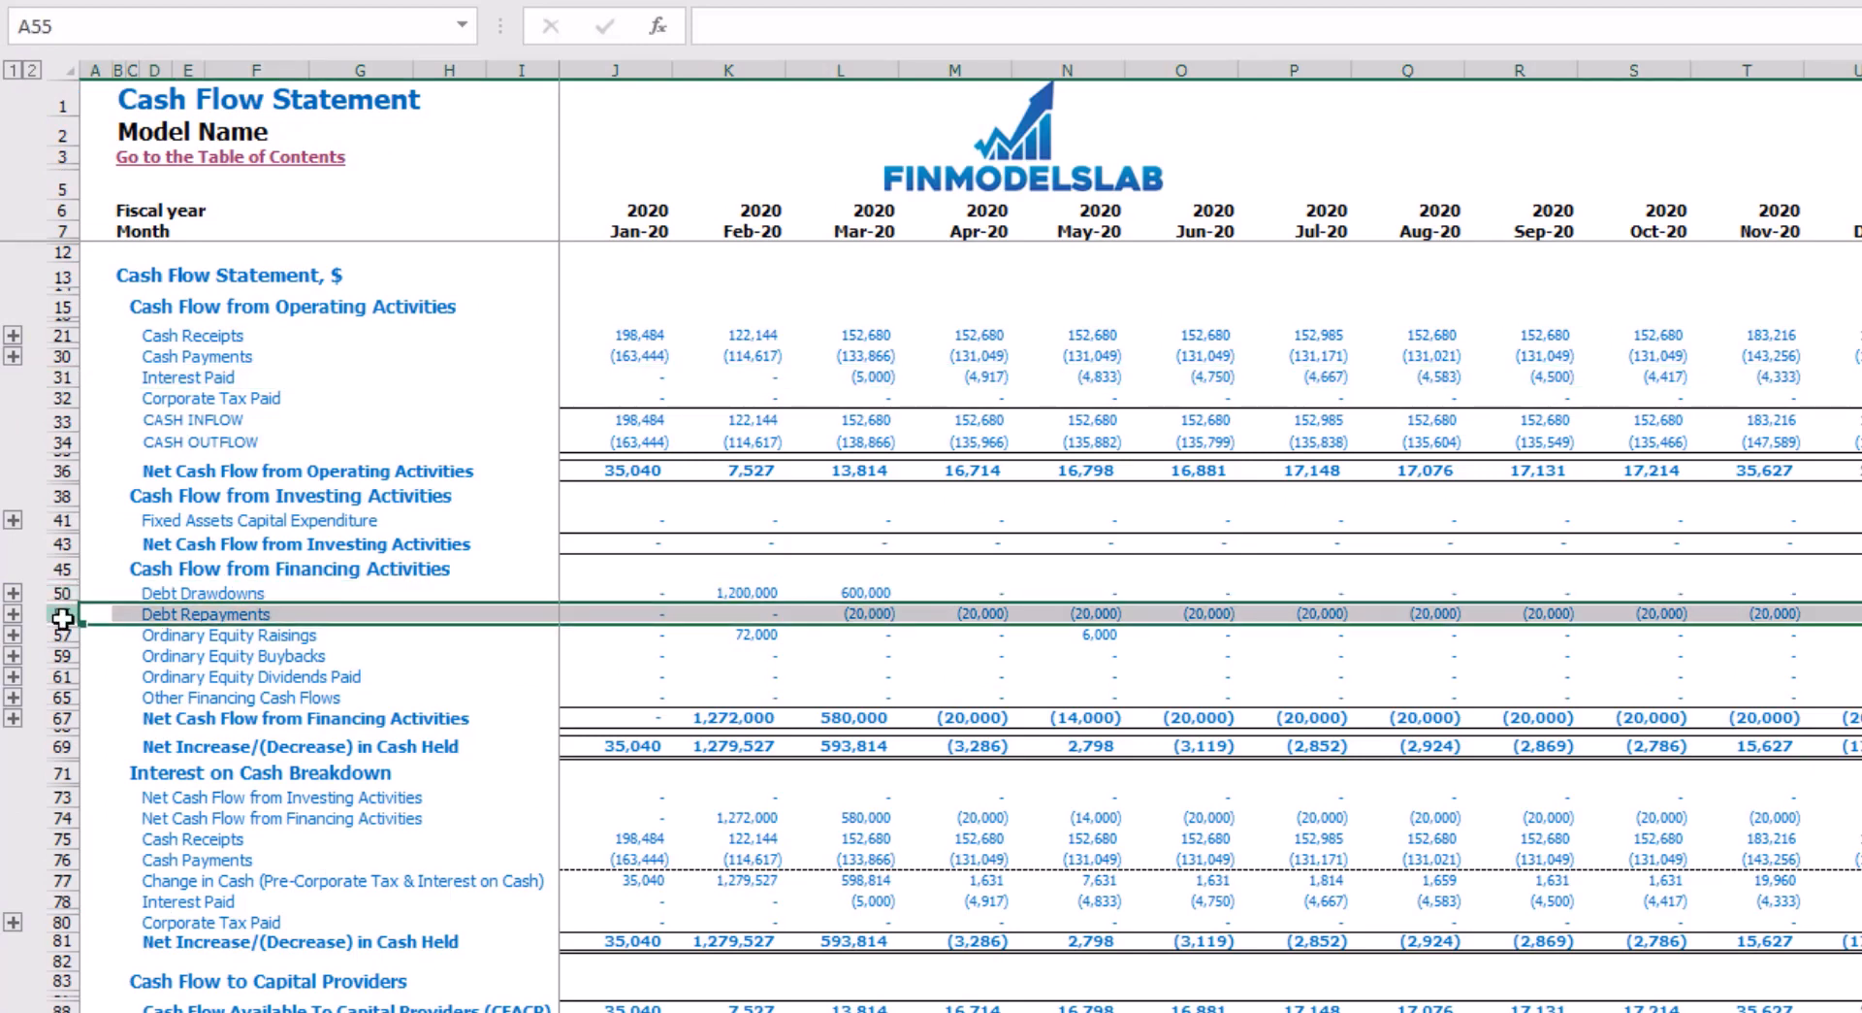
key(ctrl+Page_Down)
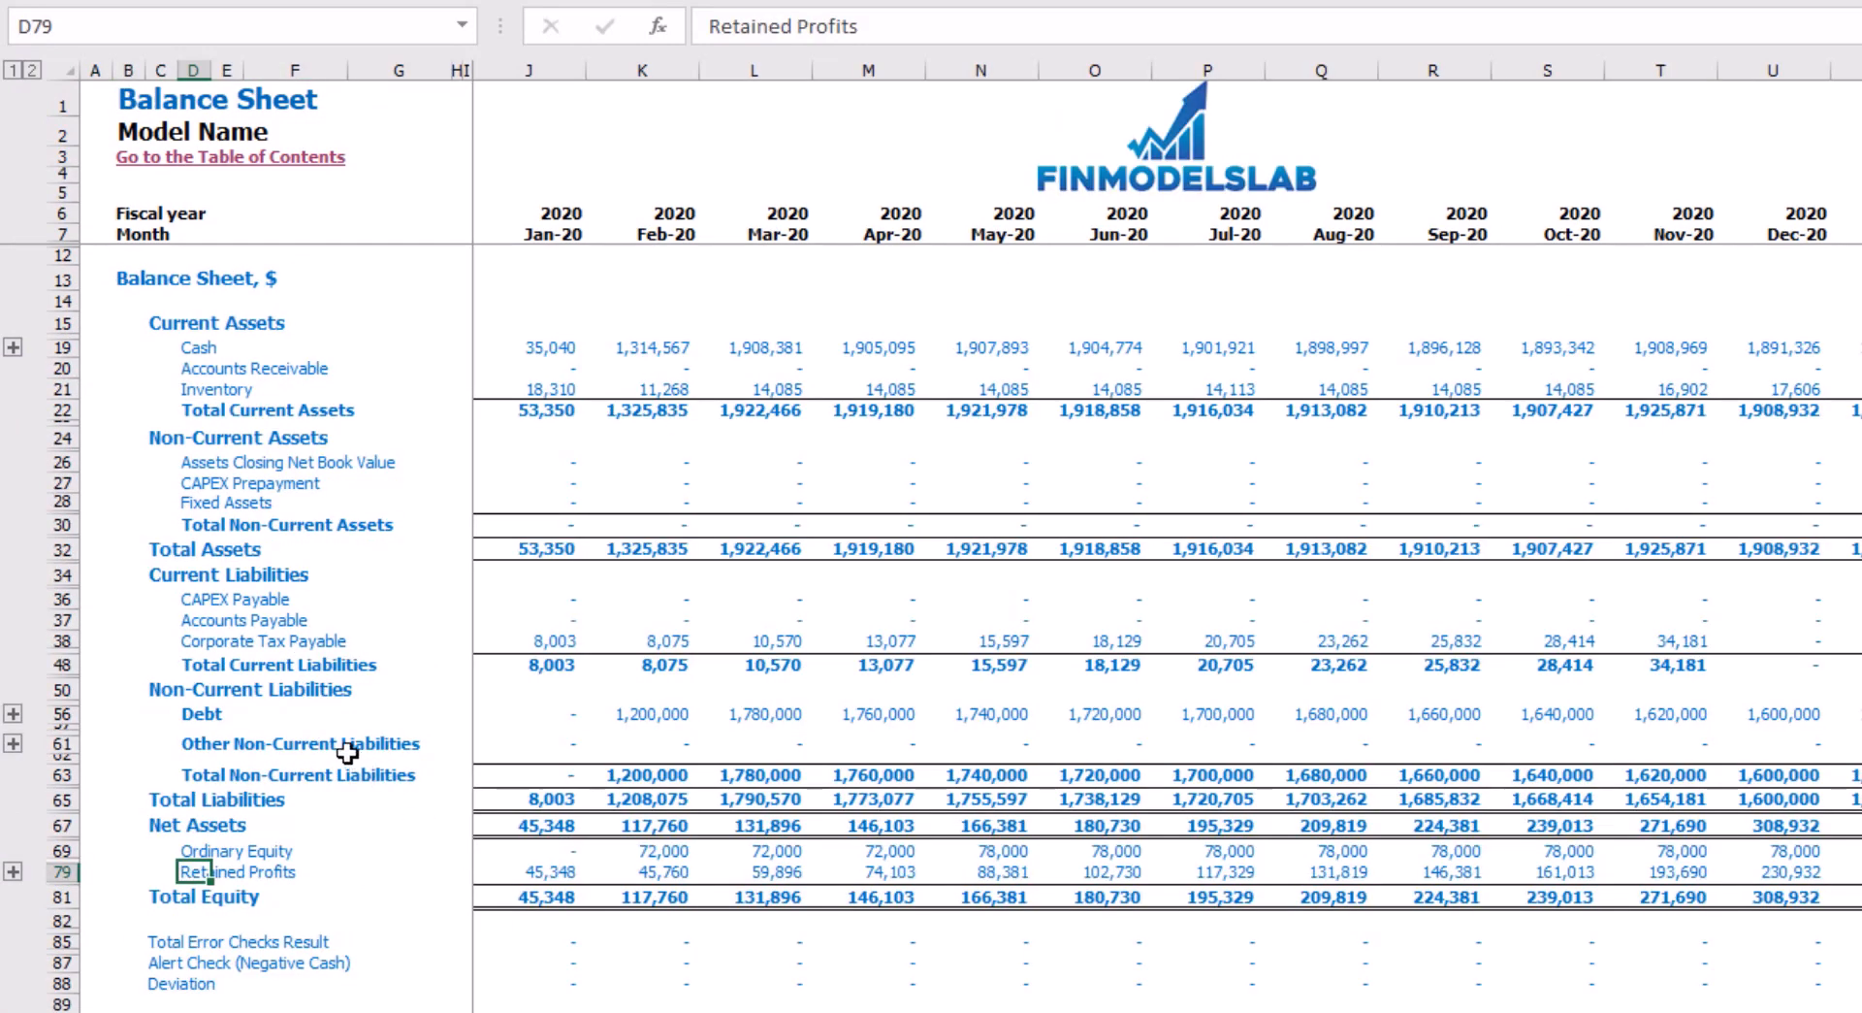
click(62, 713)
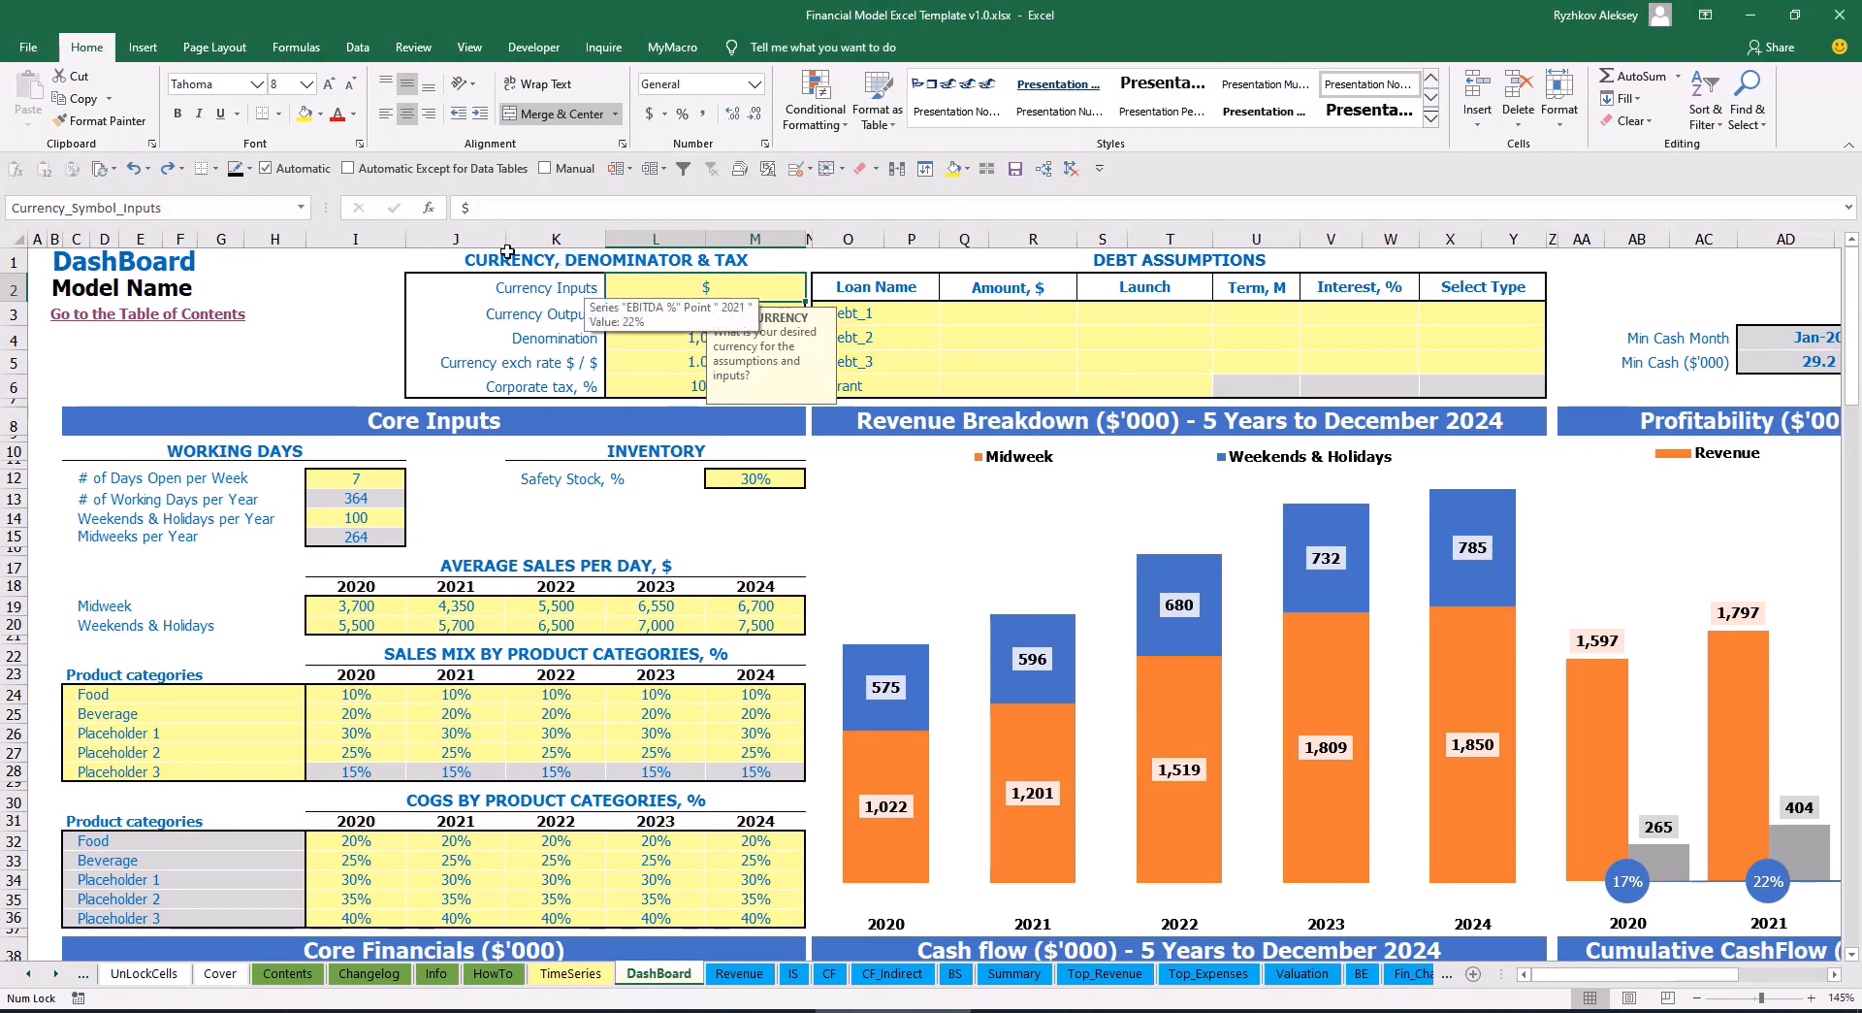
Review the Currency Inputs and Currency Outputs cells and their hints on the DashBoard sheet
click(332, 298)
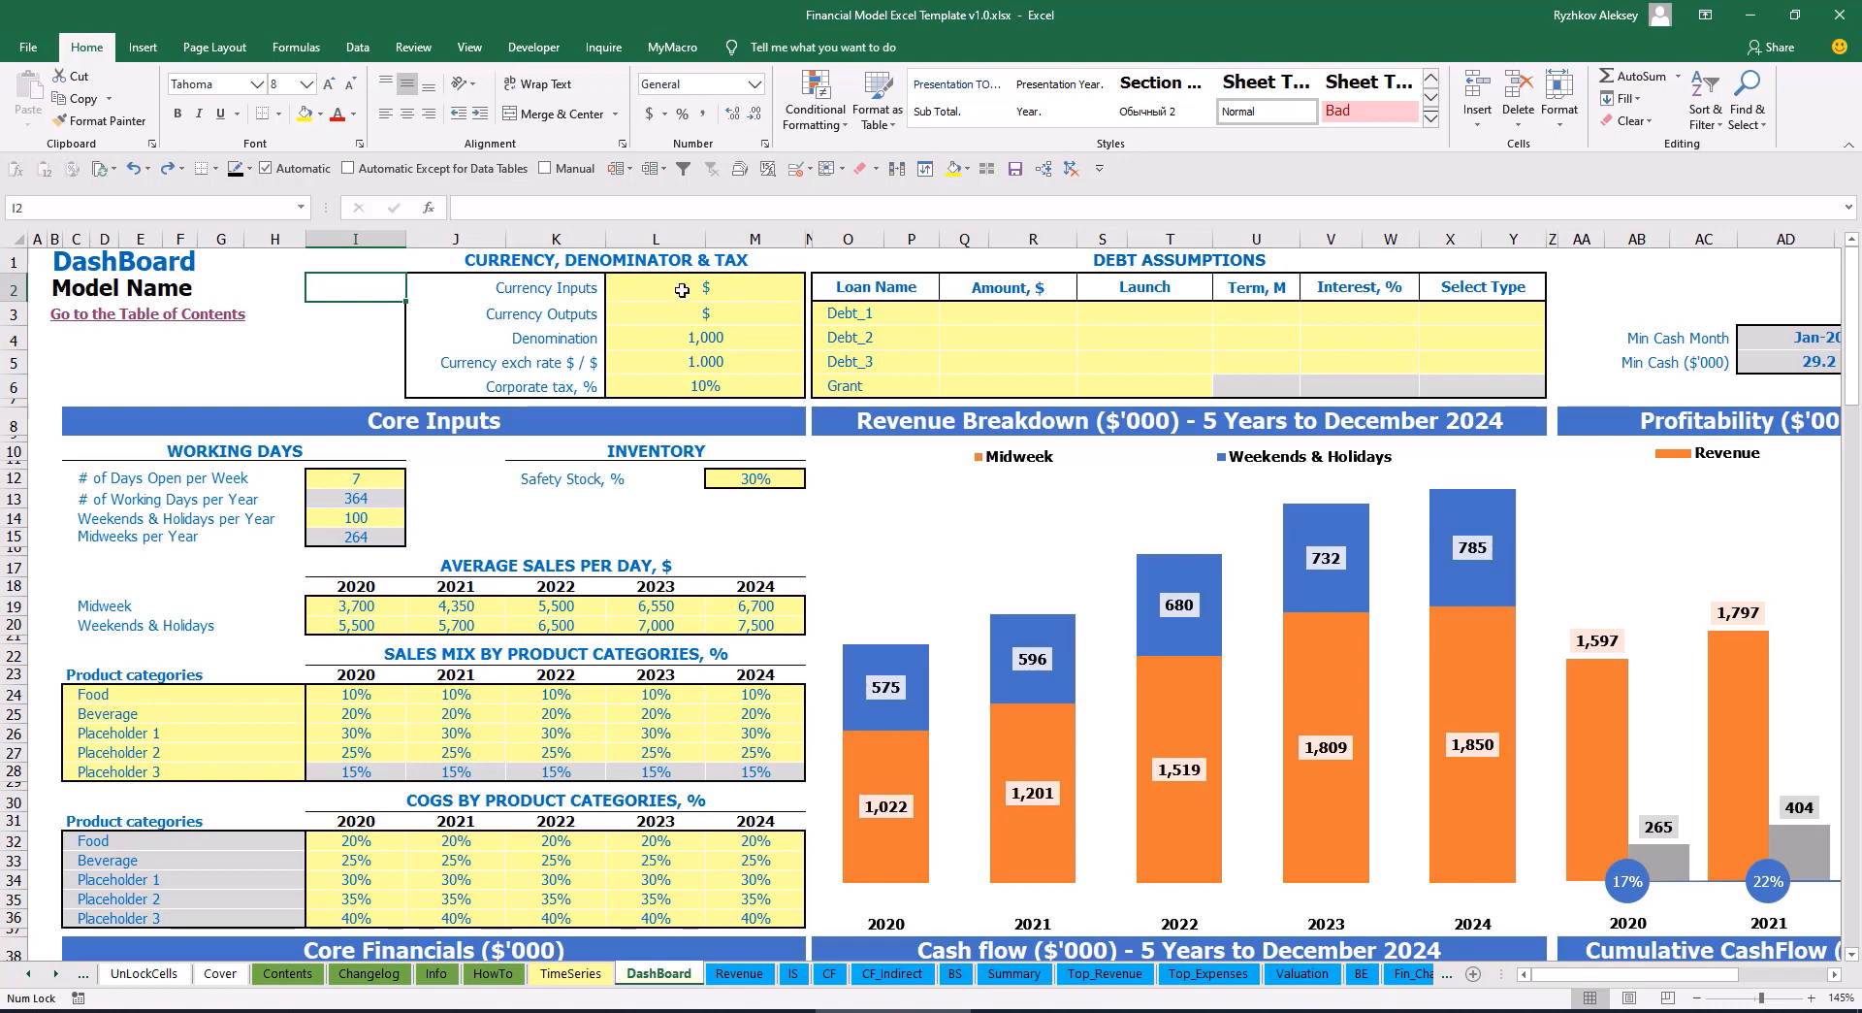
click(739, 285)
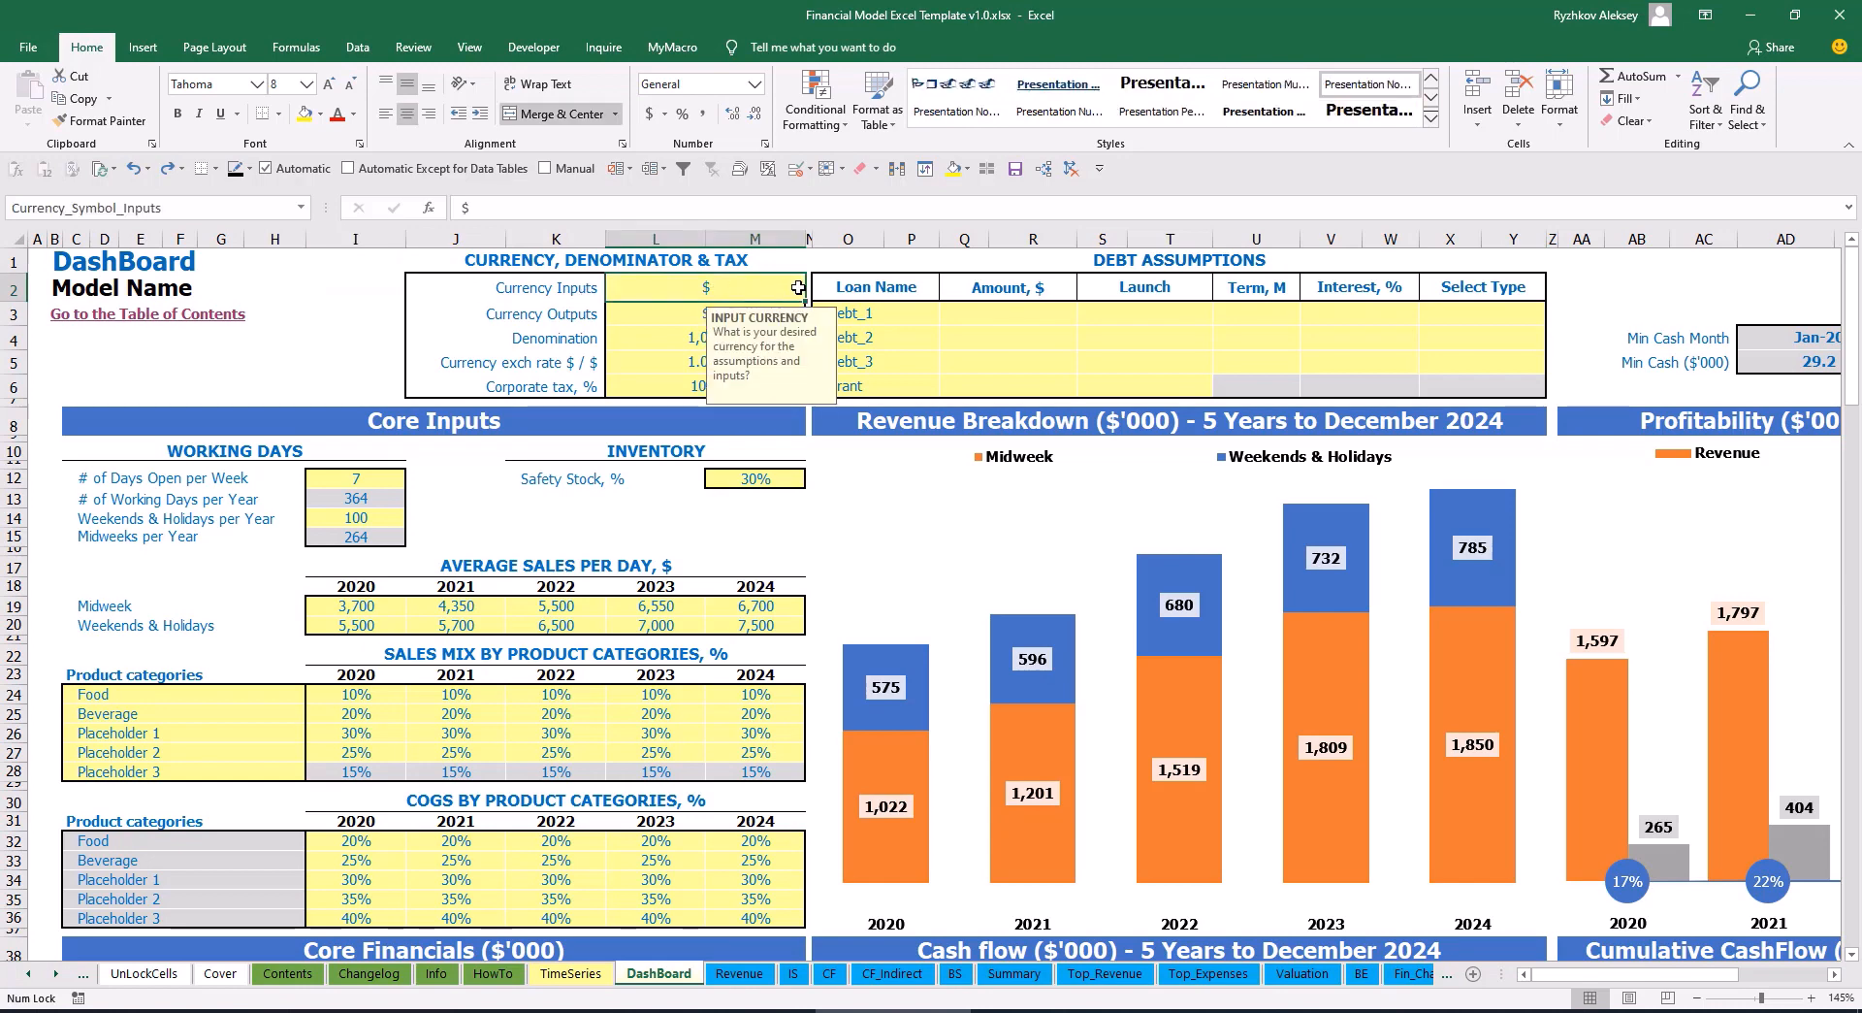
click(638, 318)
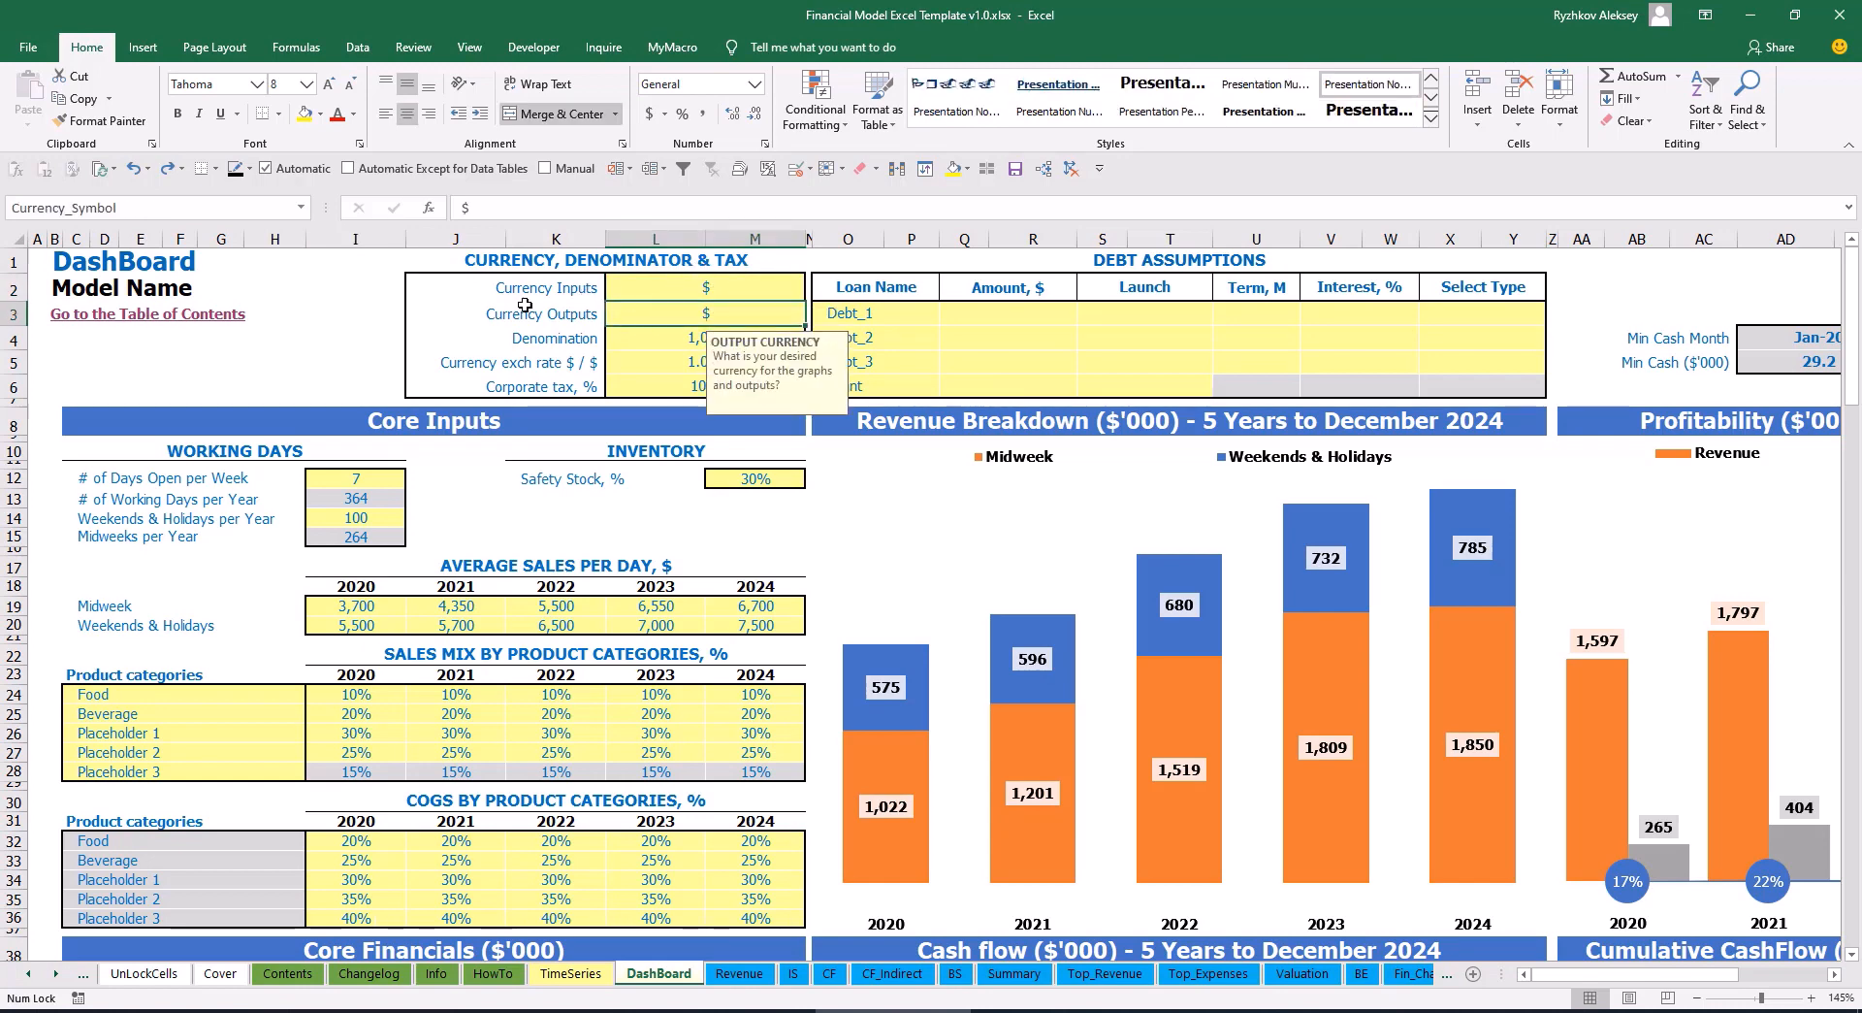
click(663, 292)
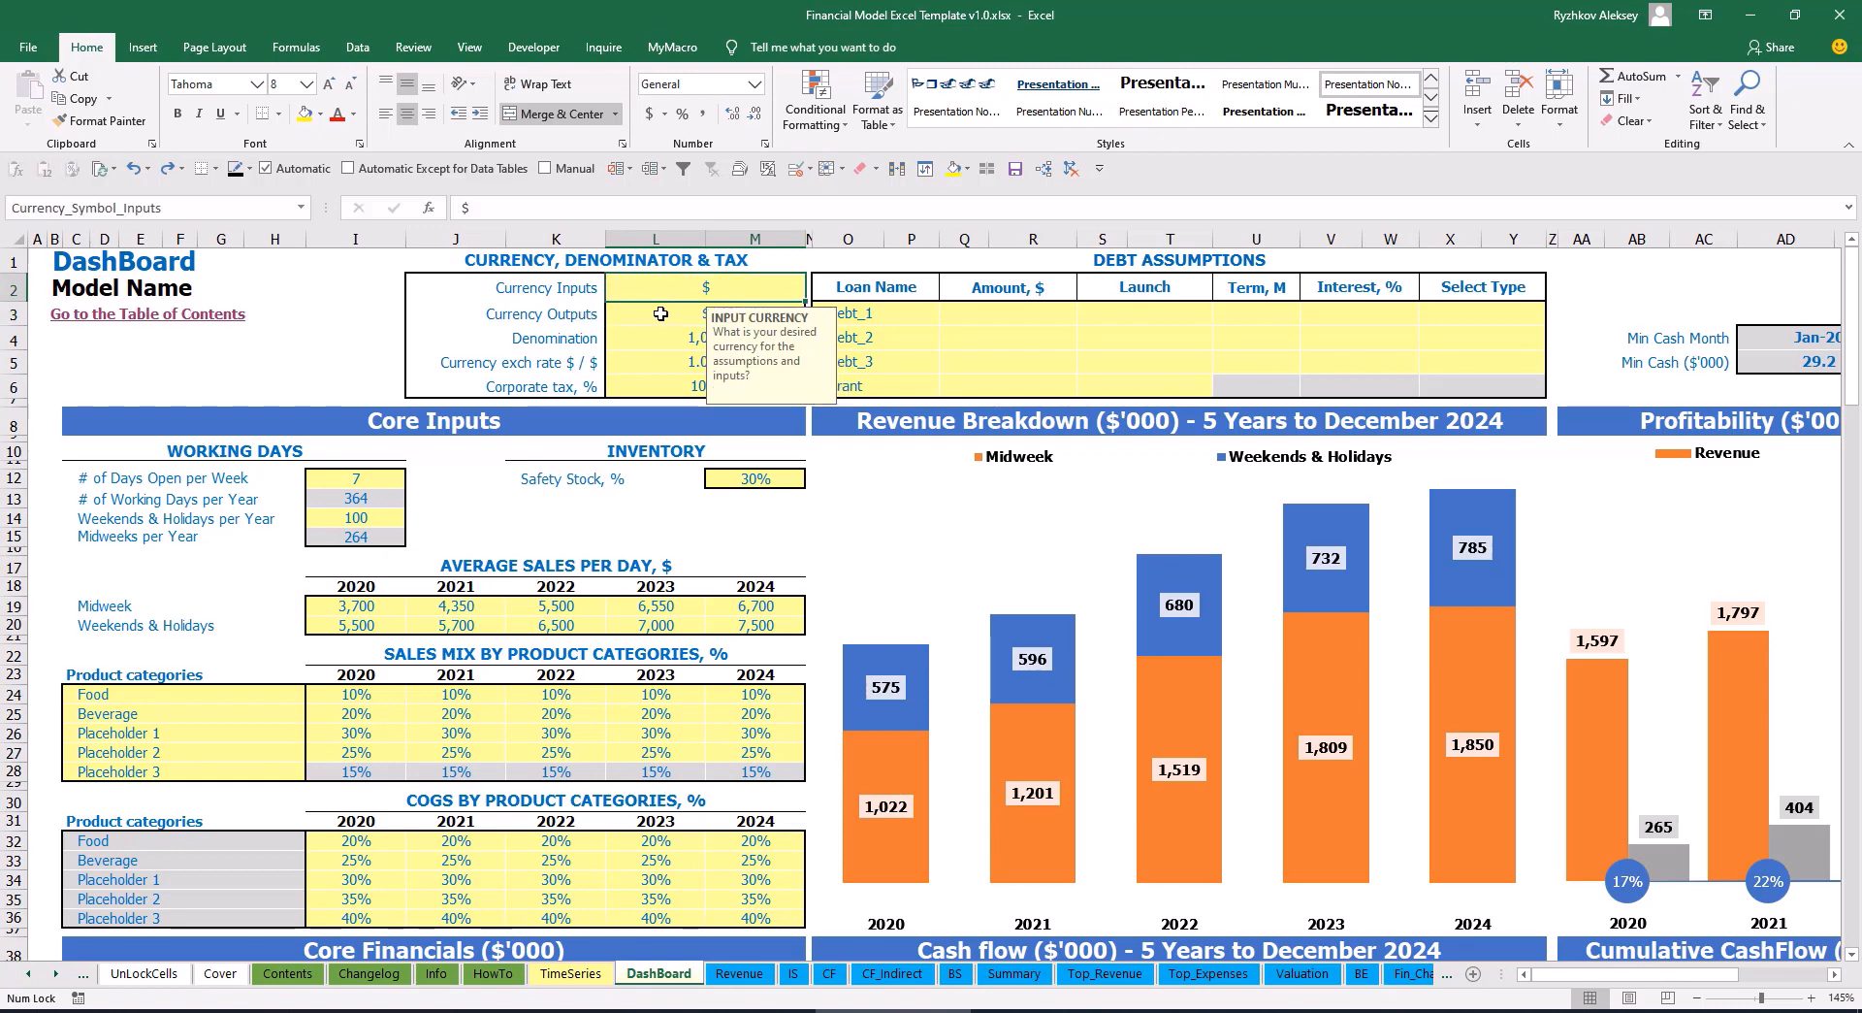
click(661, 314)
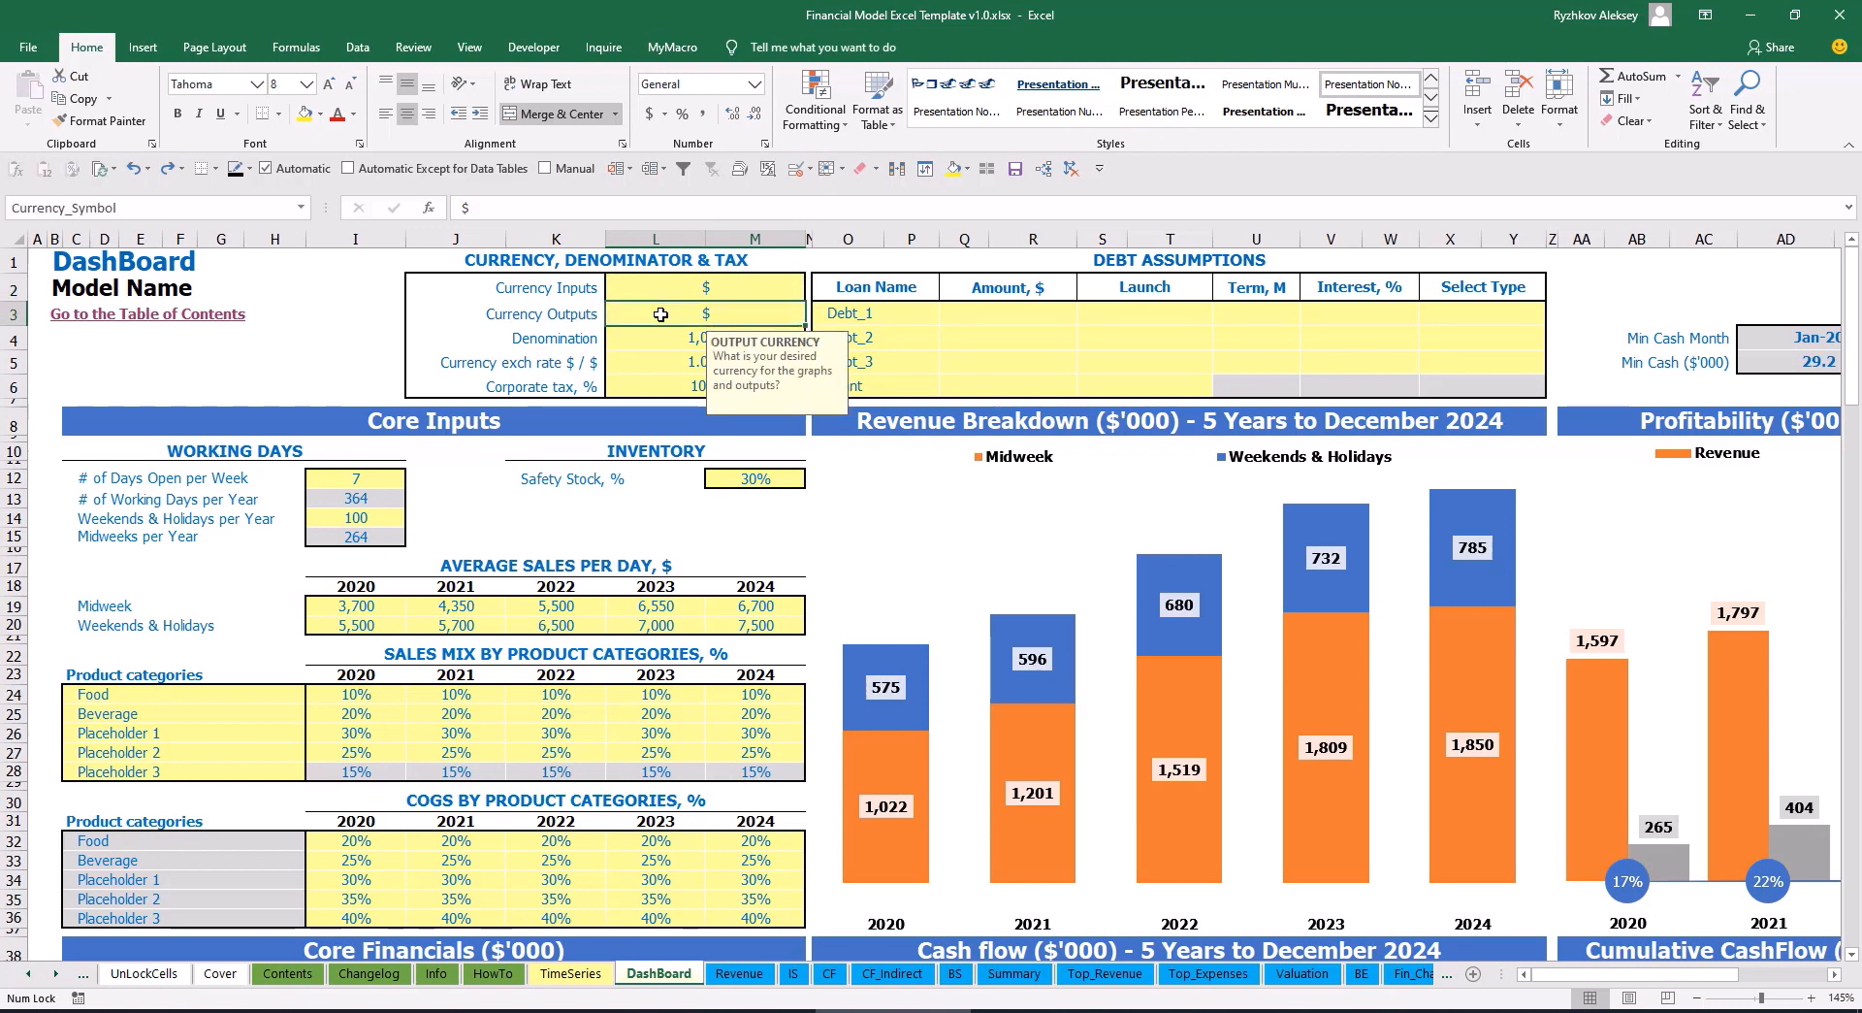
Set the input currency to USD and the output currency to EUR in the currency assumptions
click(685, 289)
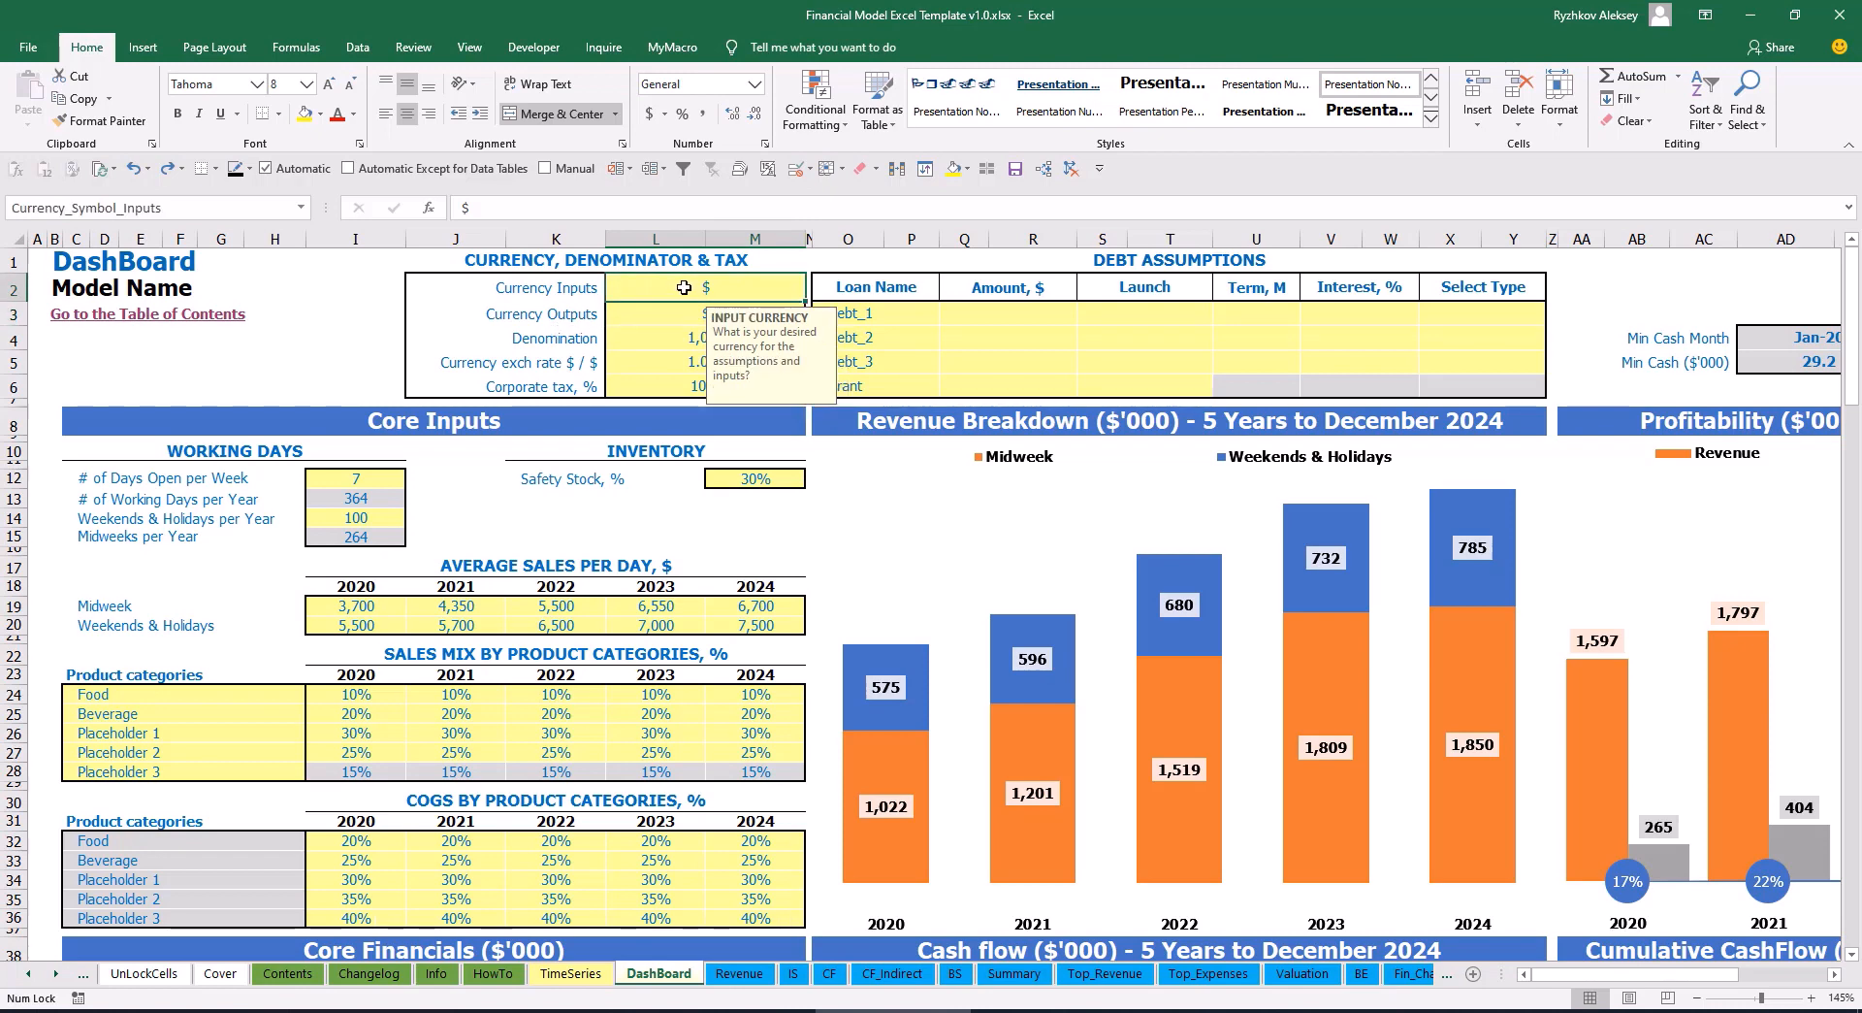
text(USD)
key(Return)
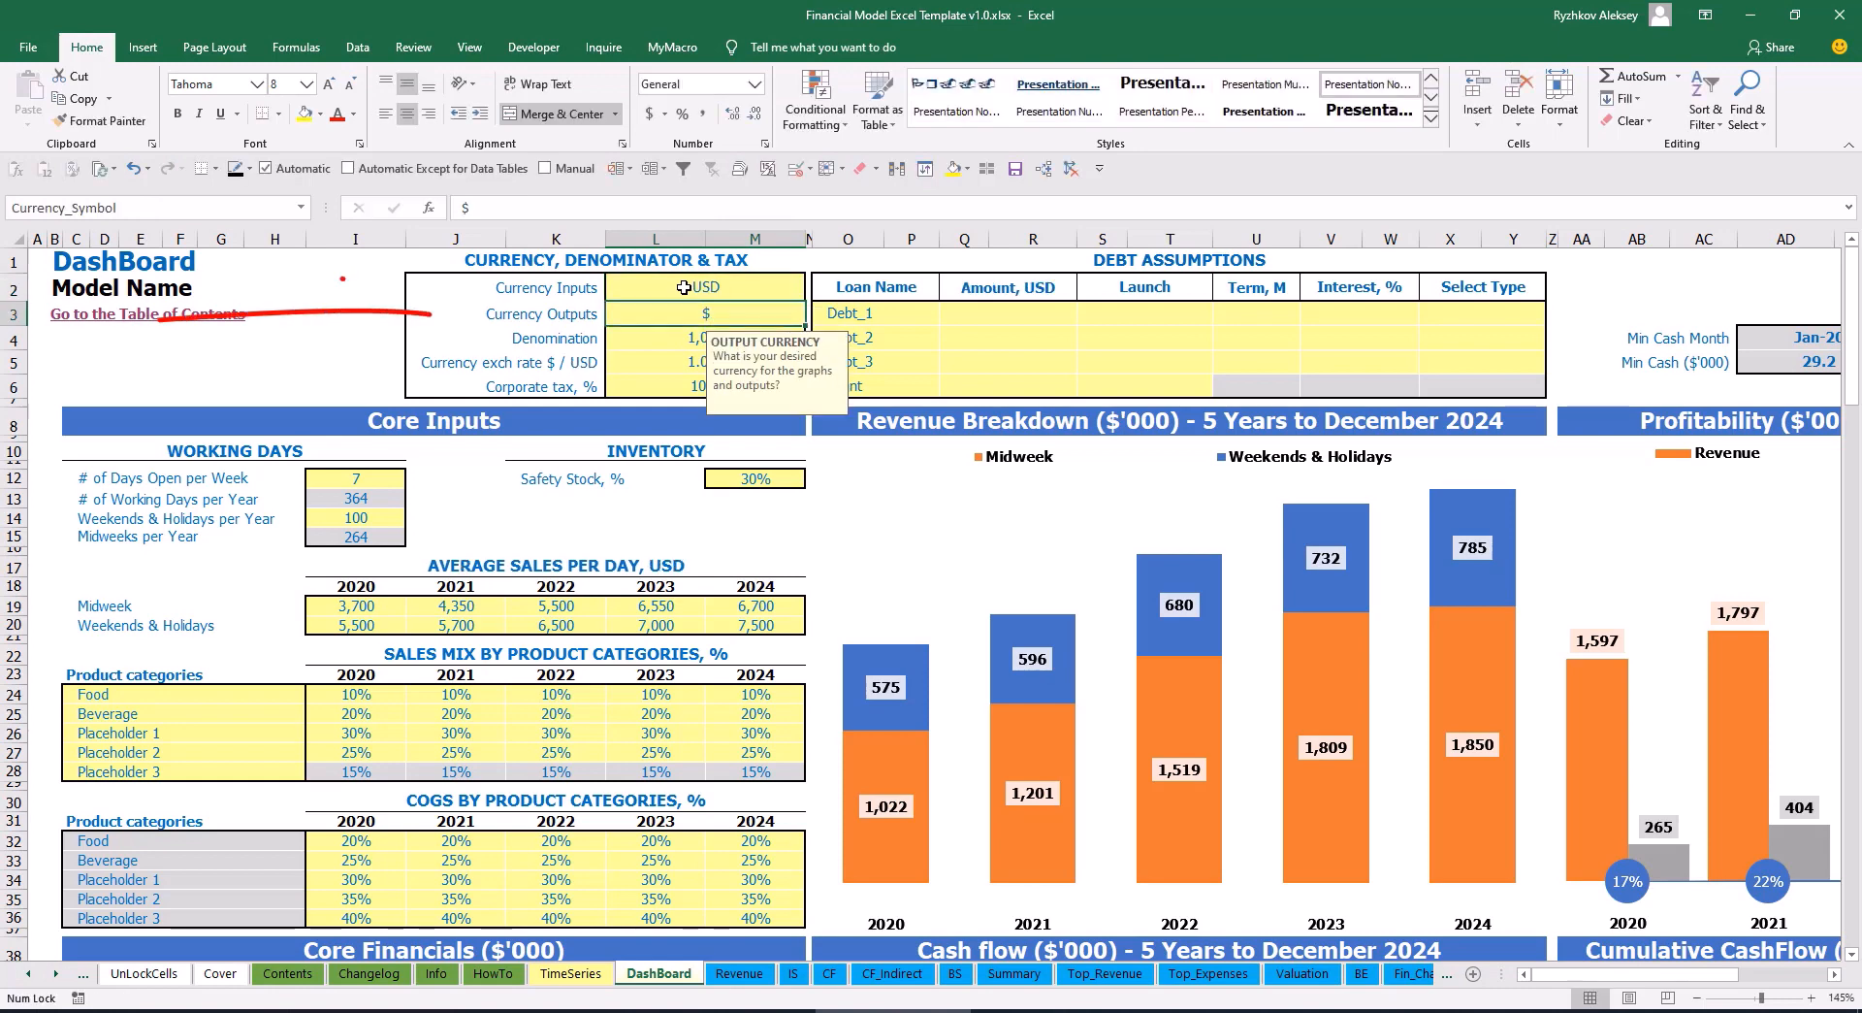
text(EUR)
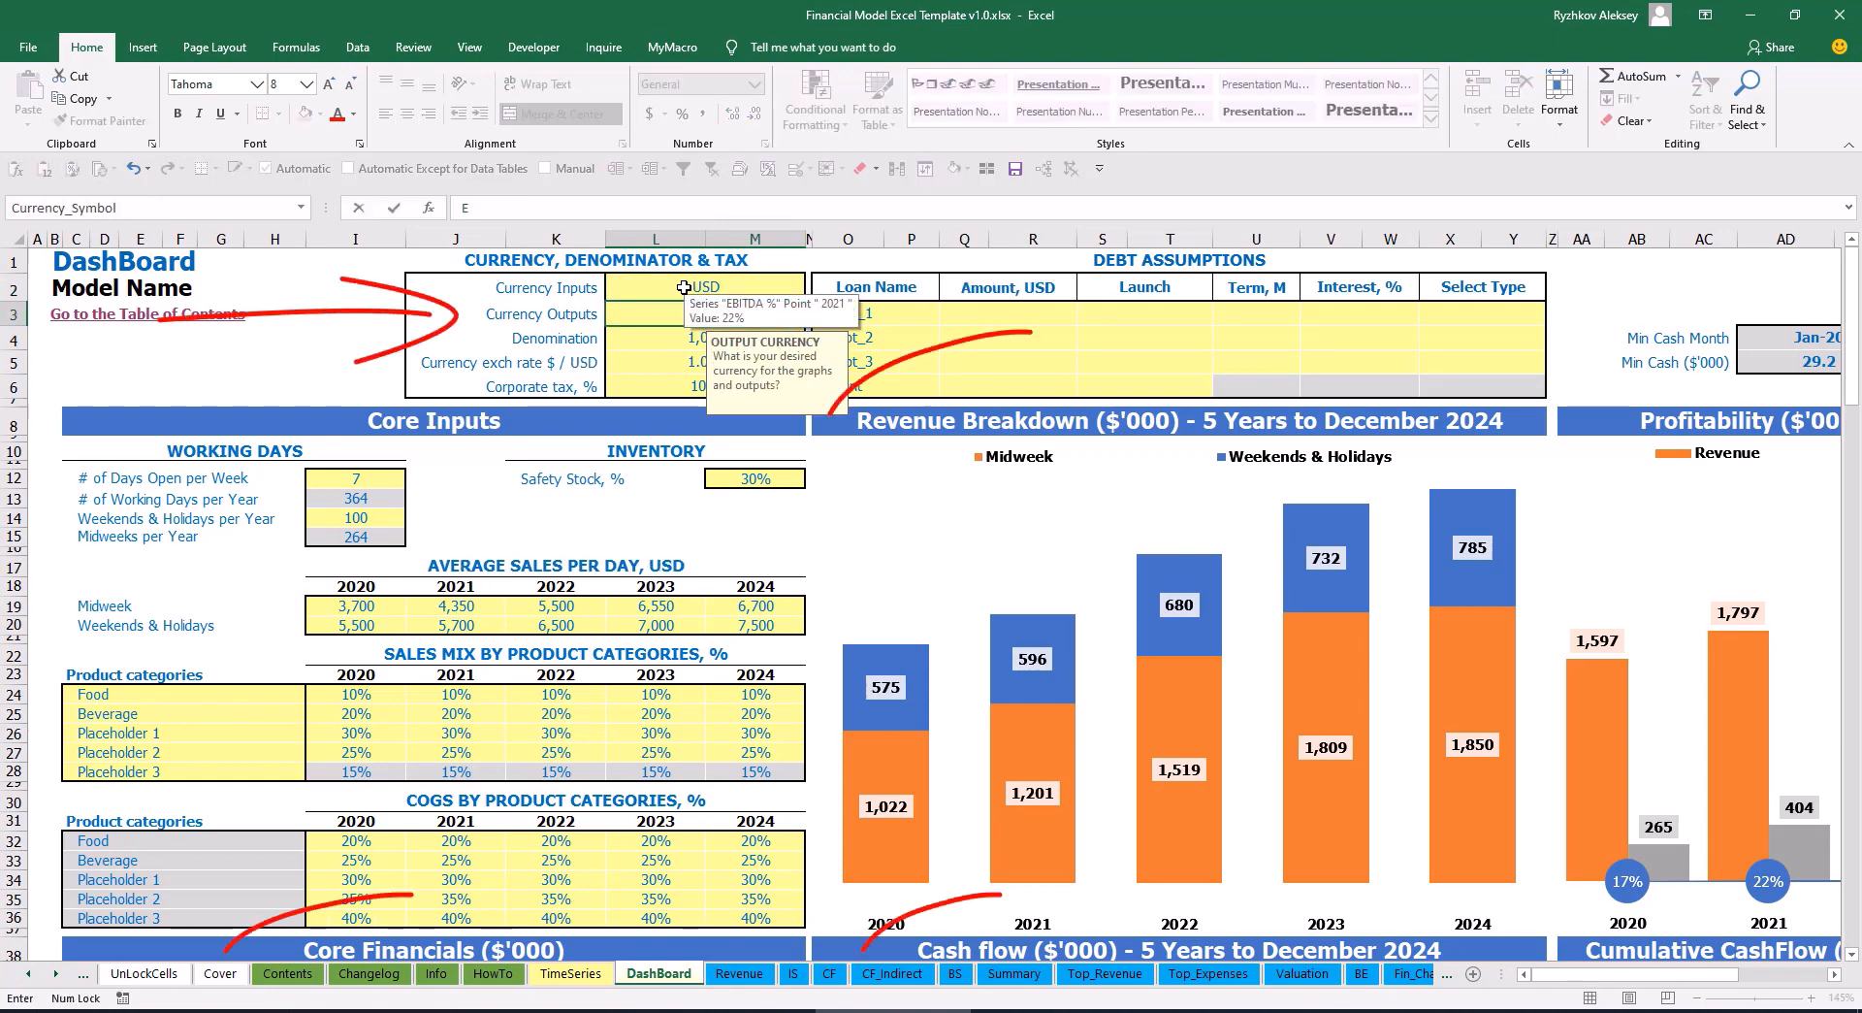
key(Return)
key(Return)
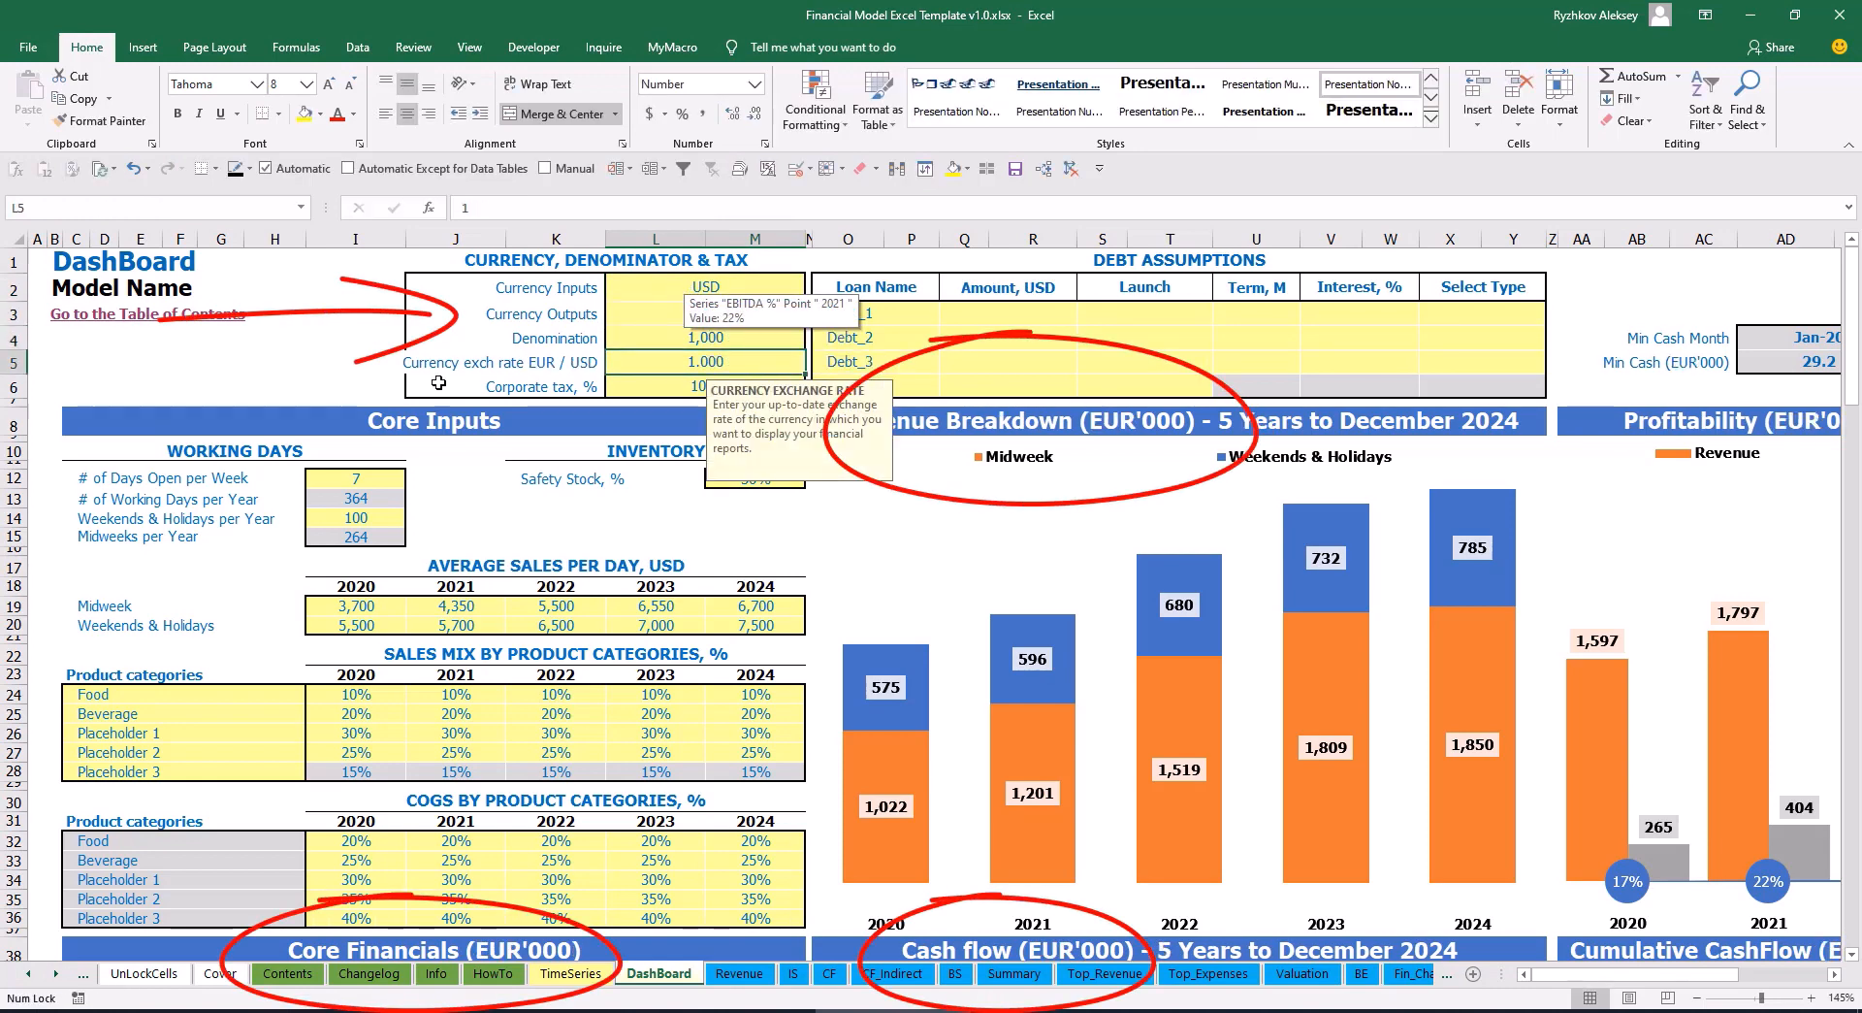
click(366, 320)
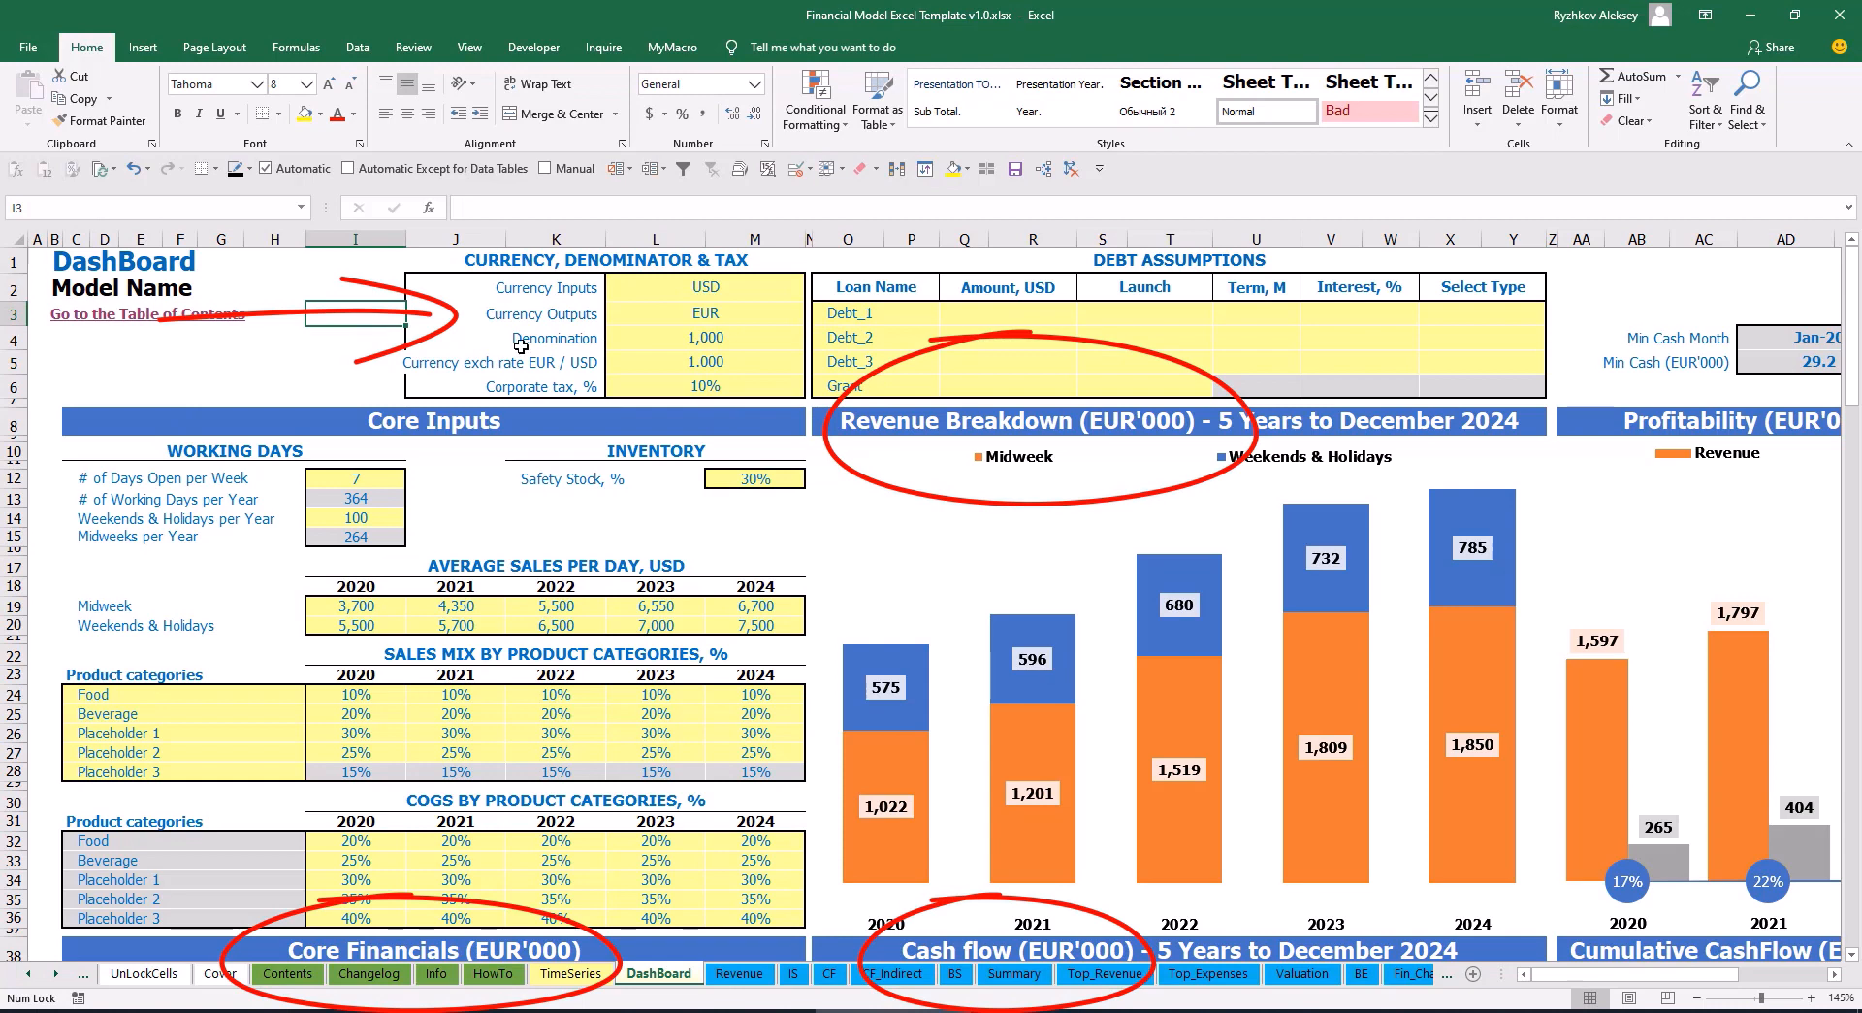
Set the EUR / USD currency exchange rate to 1.2 and review the input and output currency cells
click(678, 361)
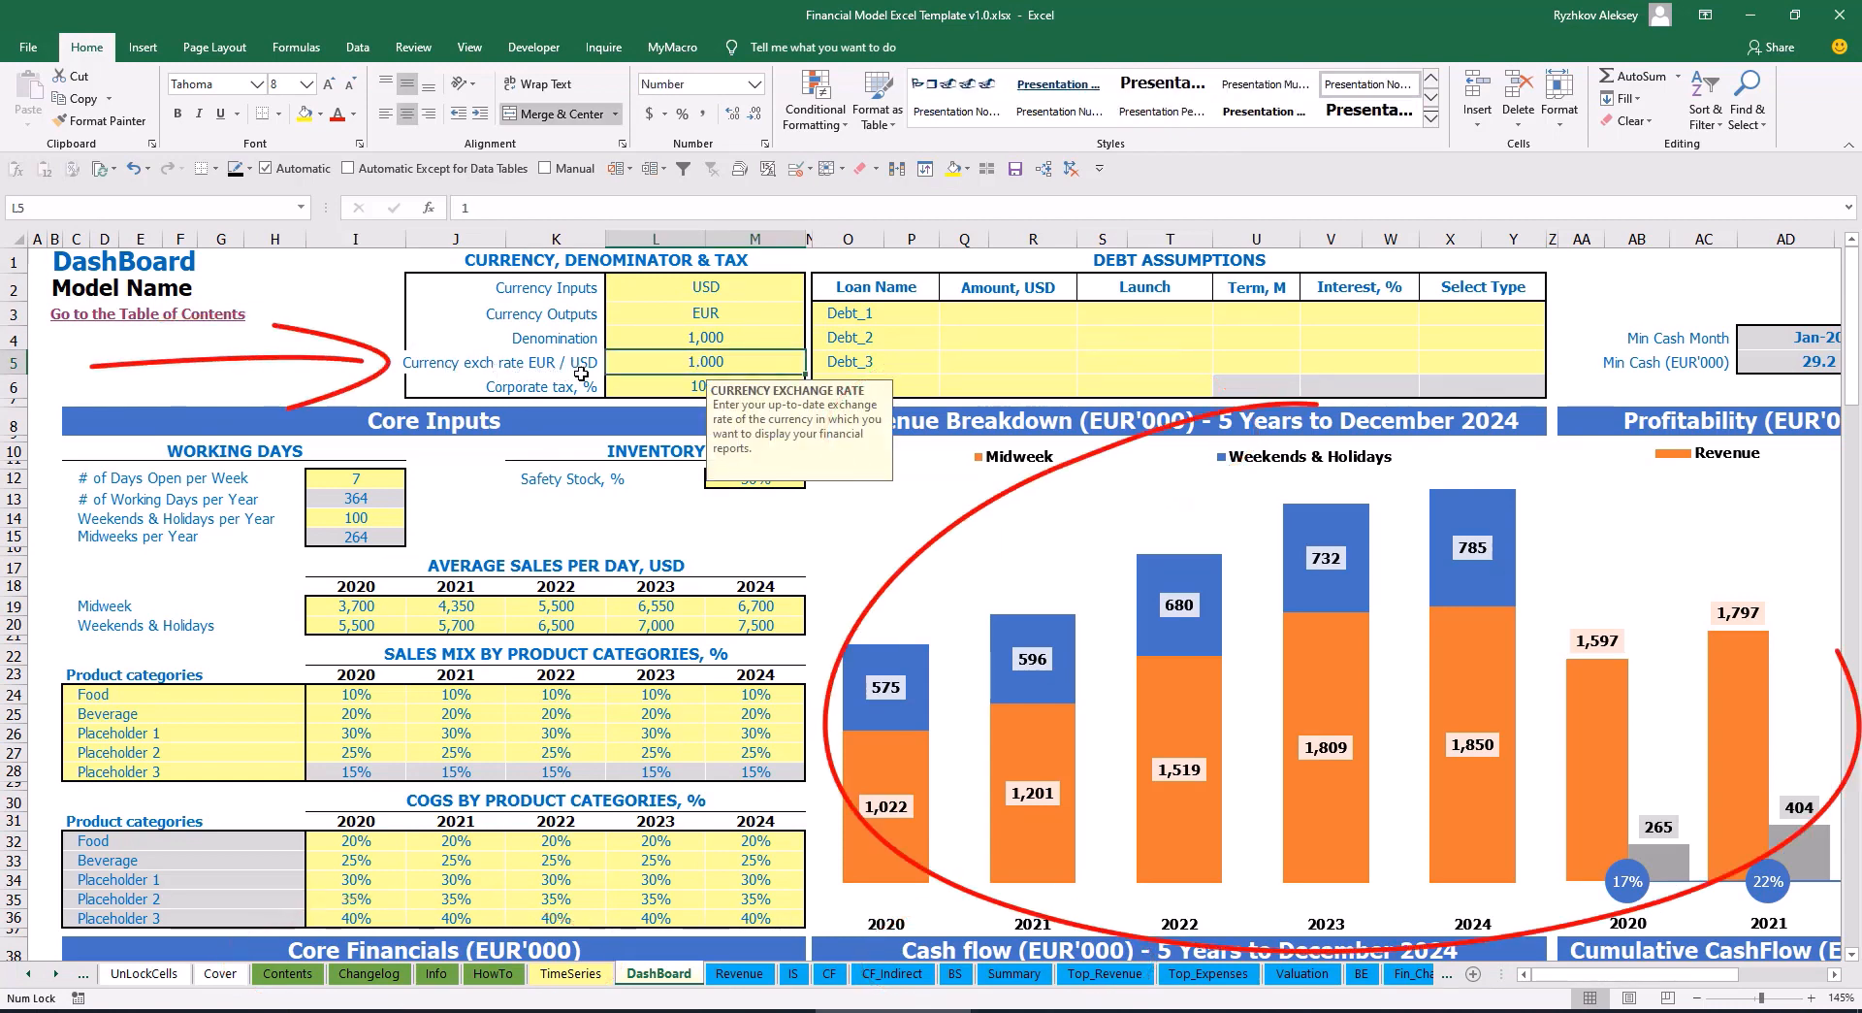
text(1.2)
key(Return)
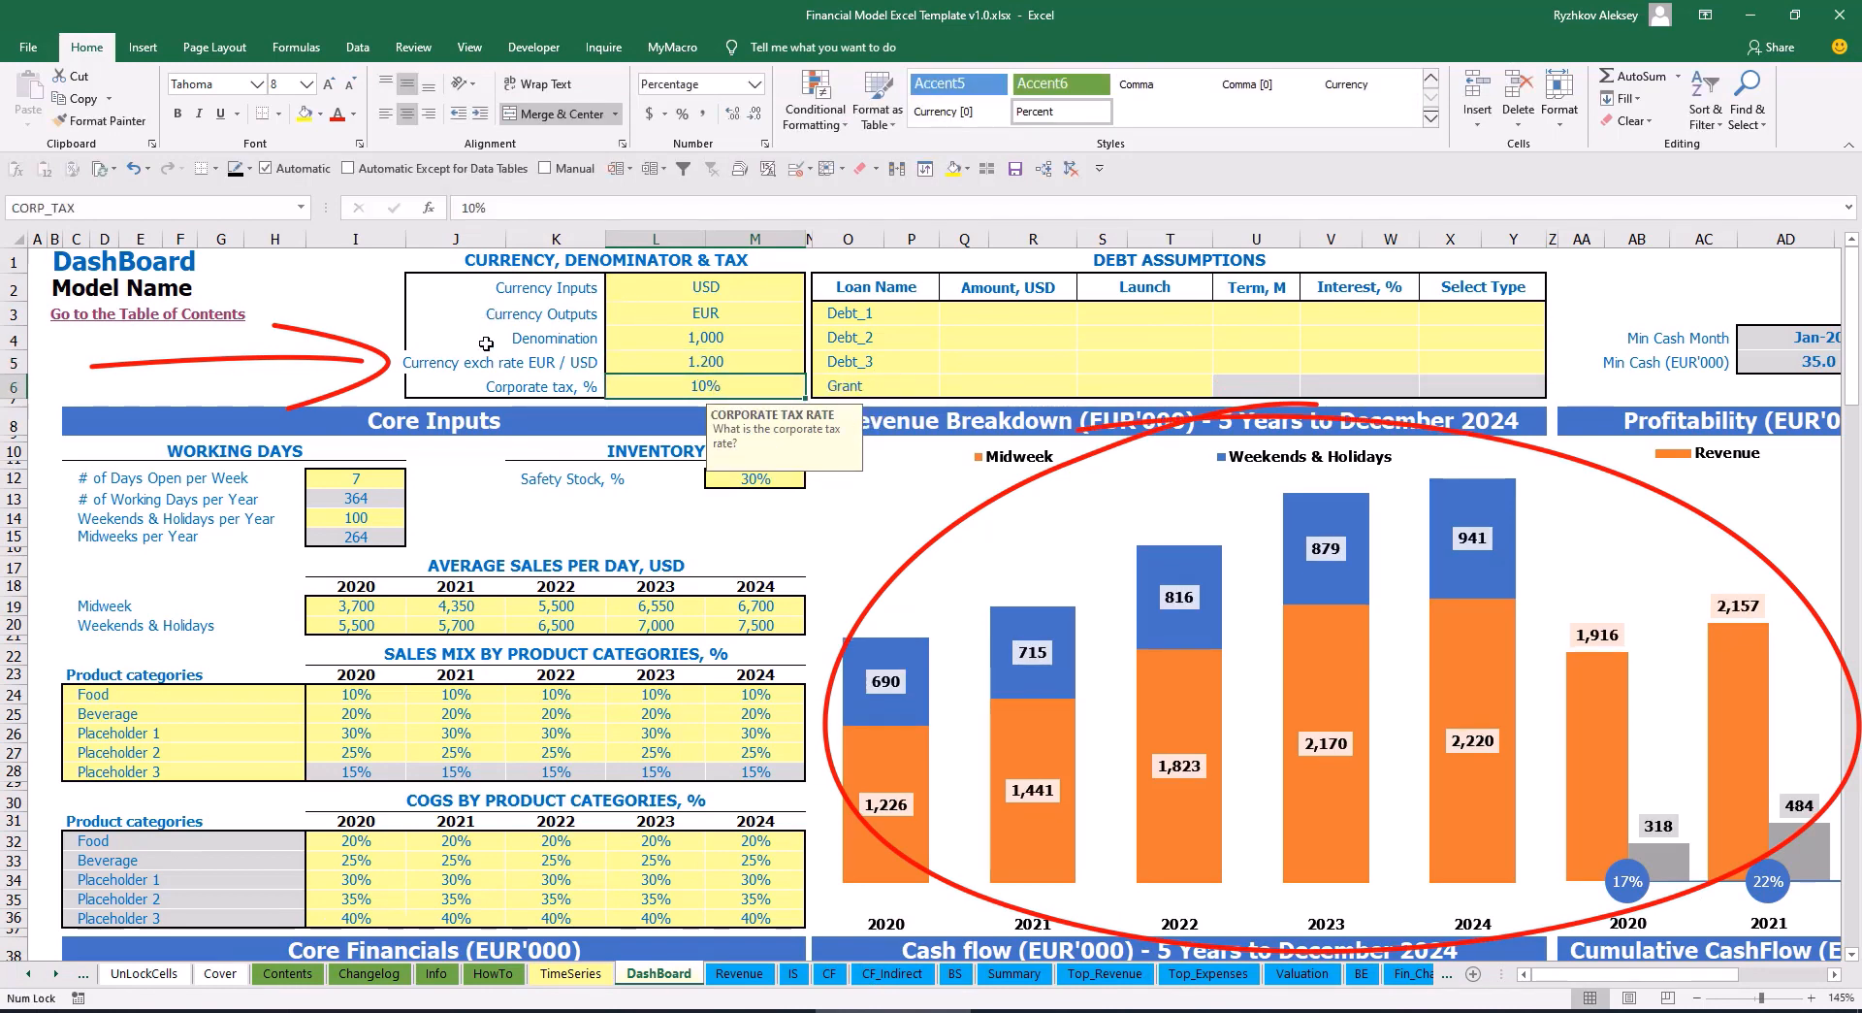
click(668, 283)
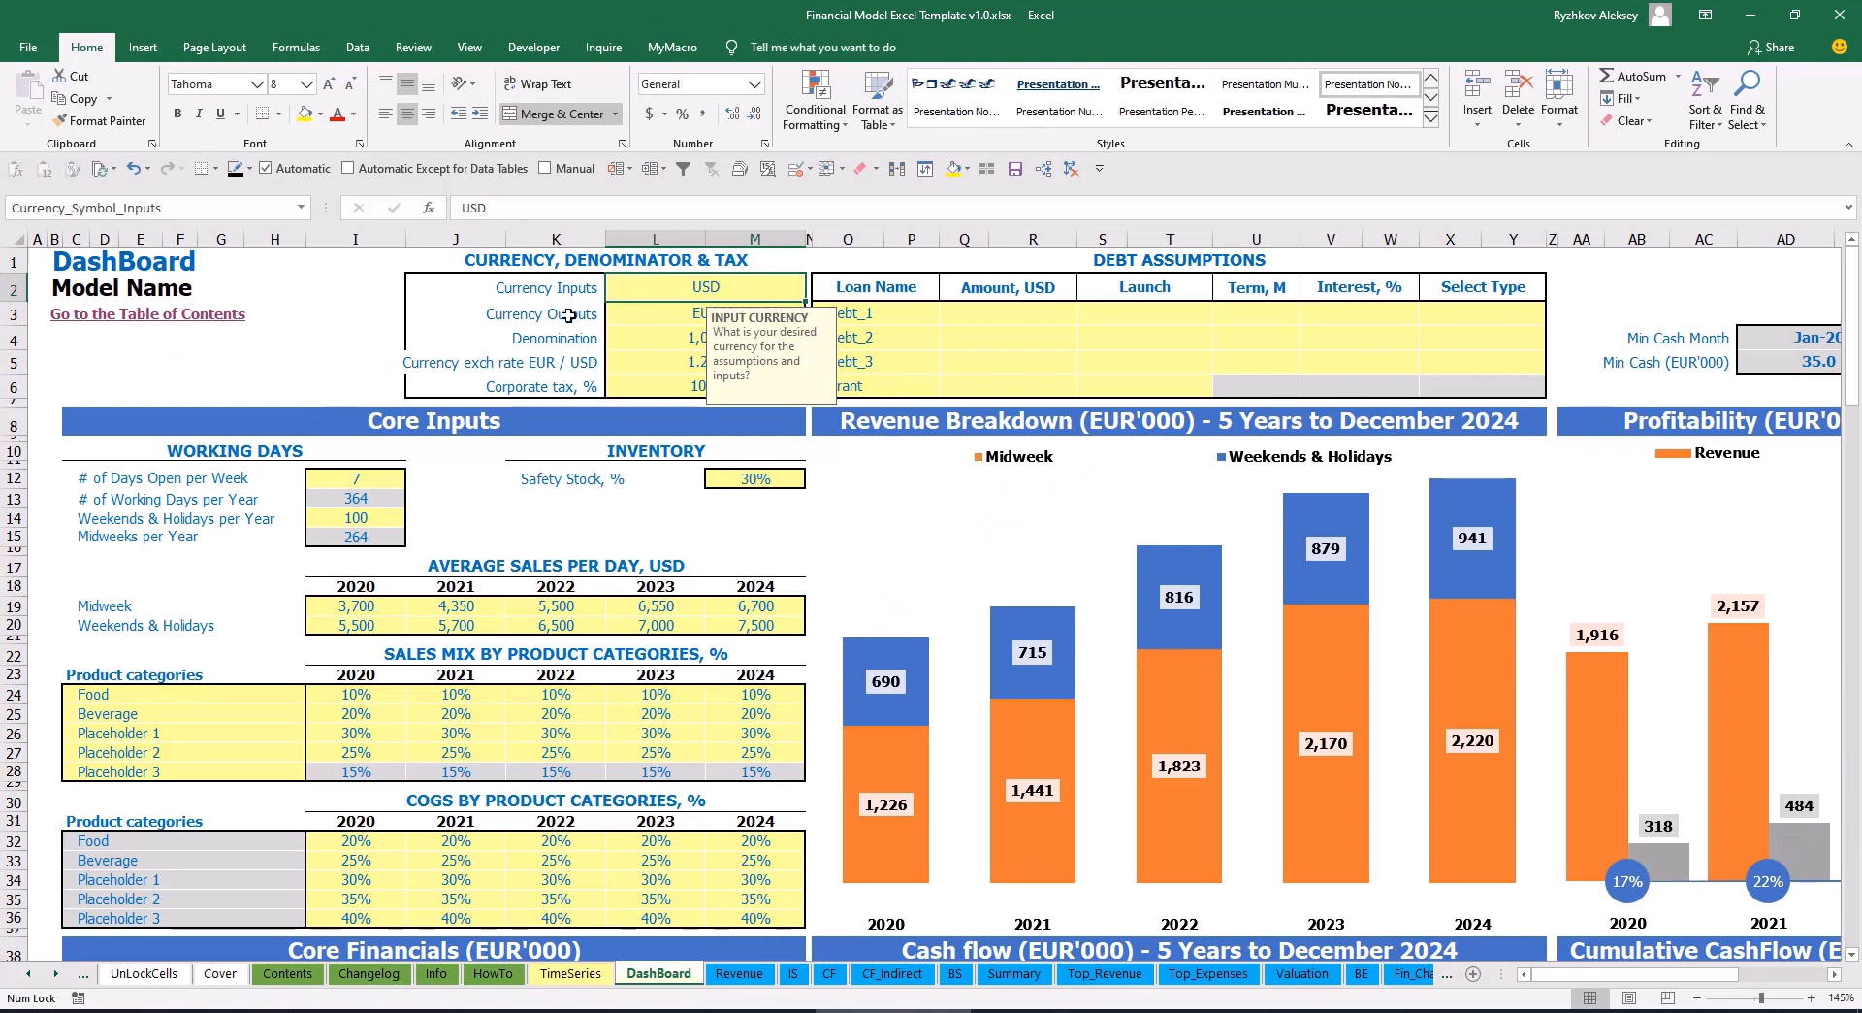
click(656, 314)
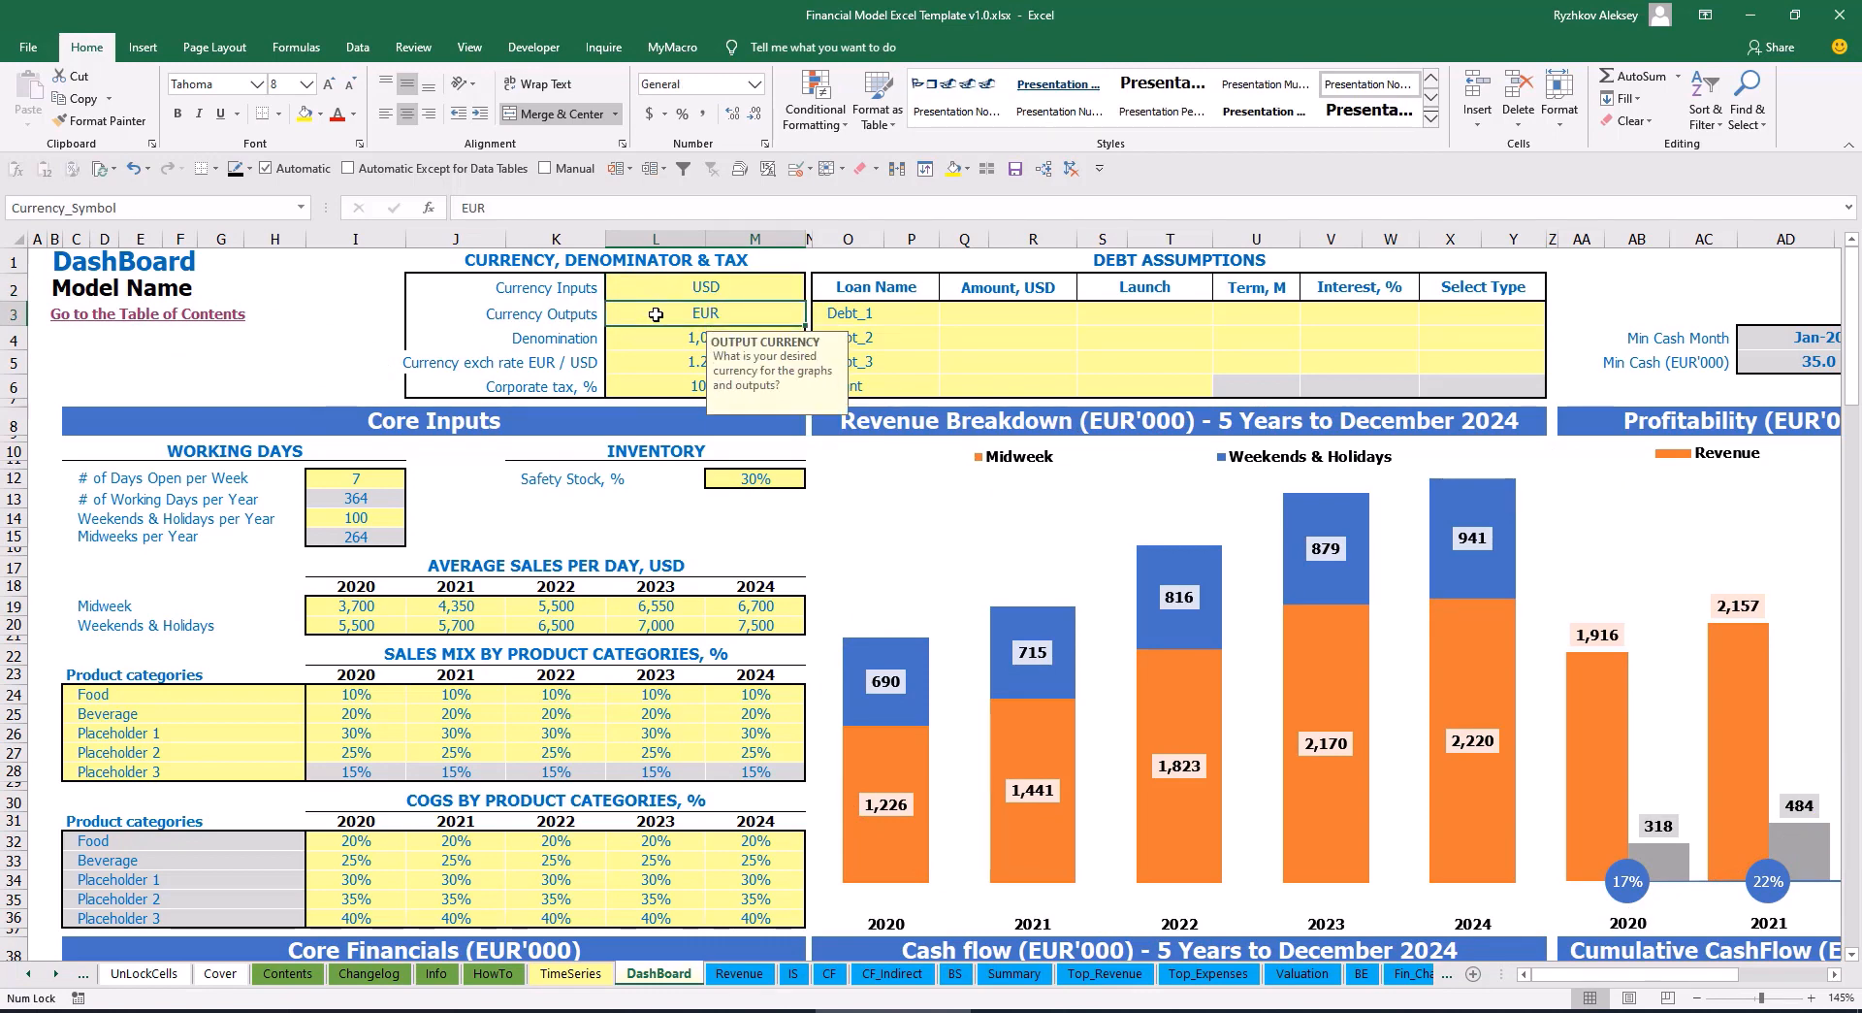
Review the currency exchange rate and Denomination cells on the DashBoard sheet and the income statement on the Summary sheet
click(635, 362)
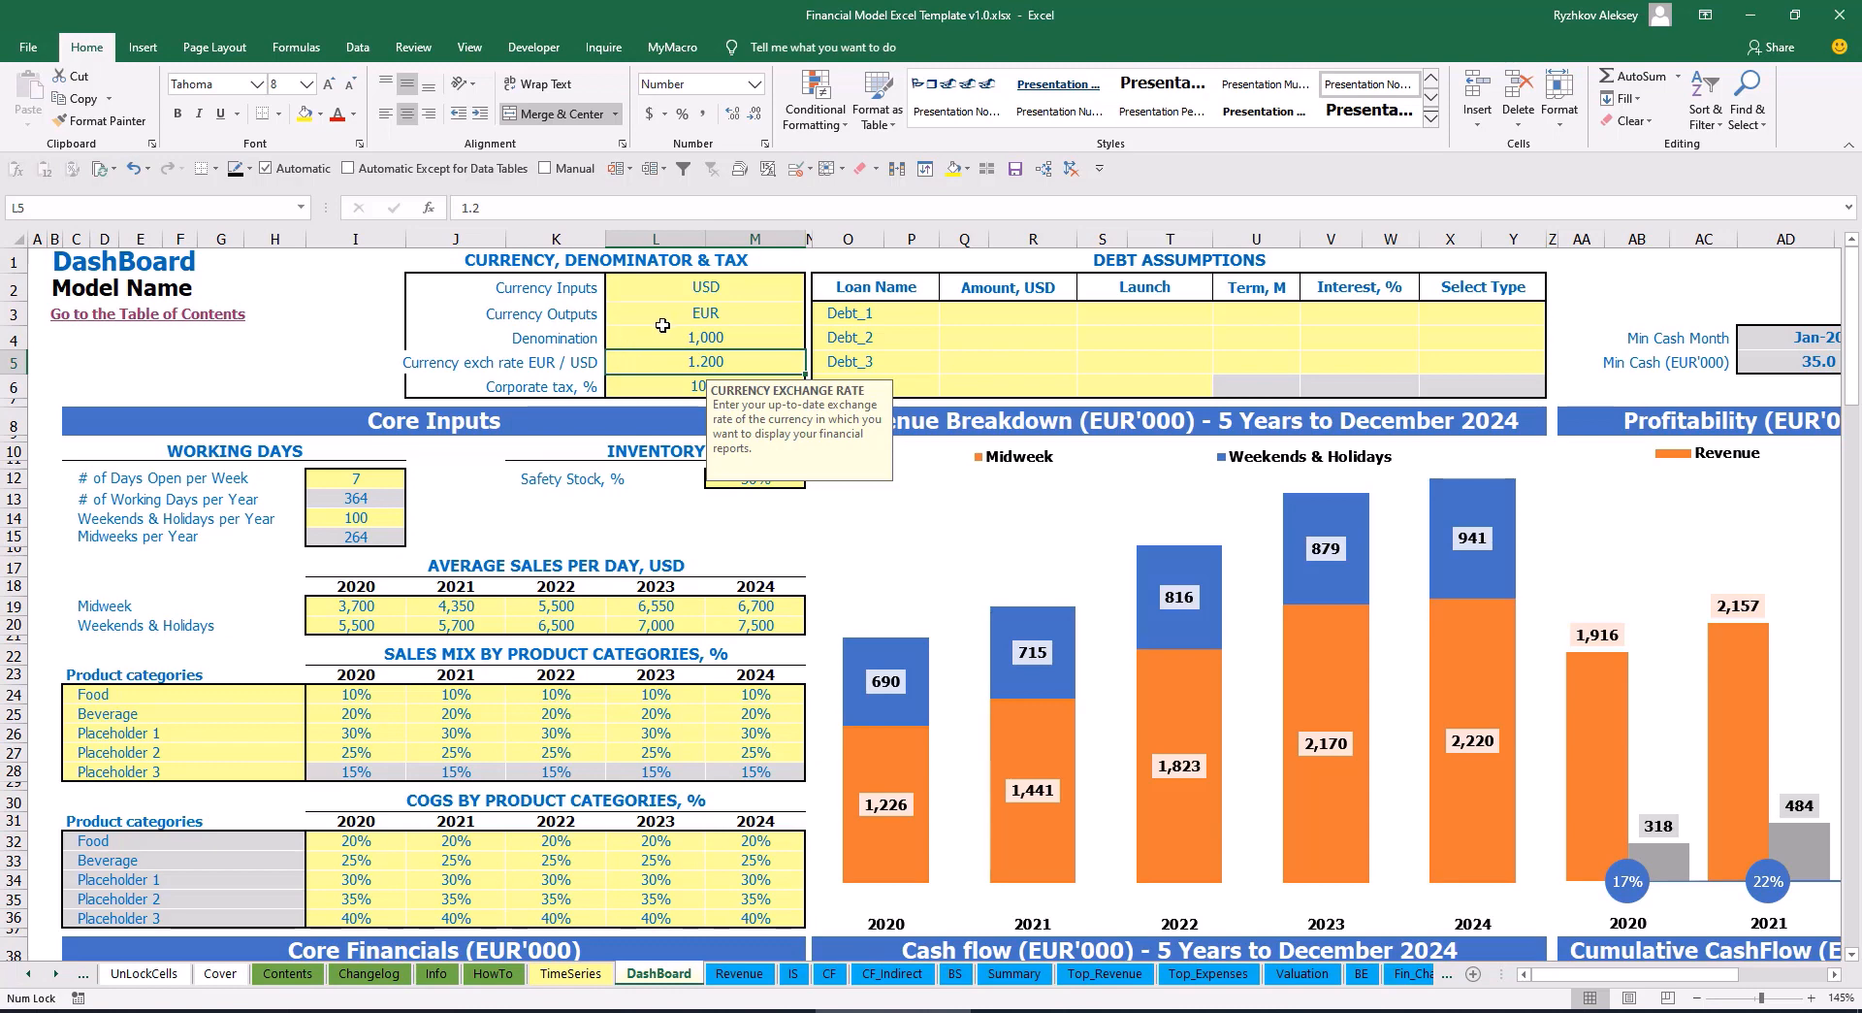
click(671, 335)
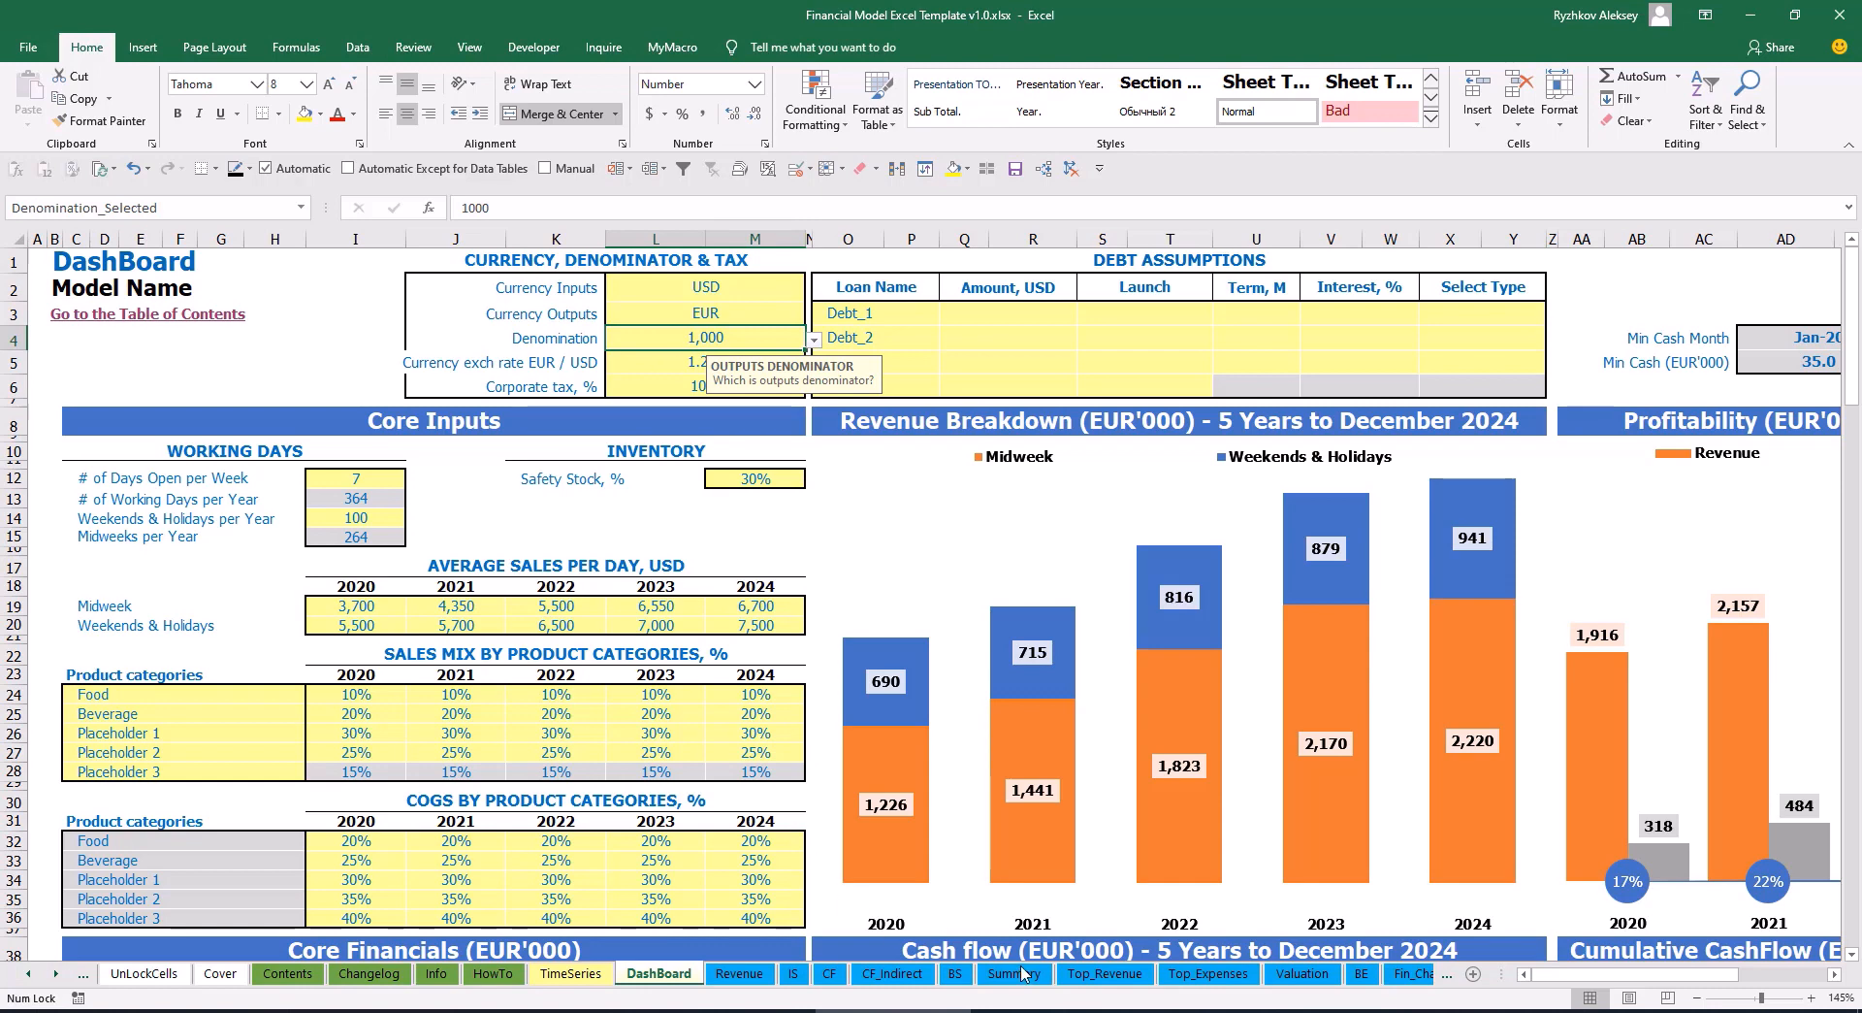
click(1013, 973)
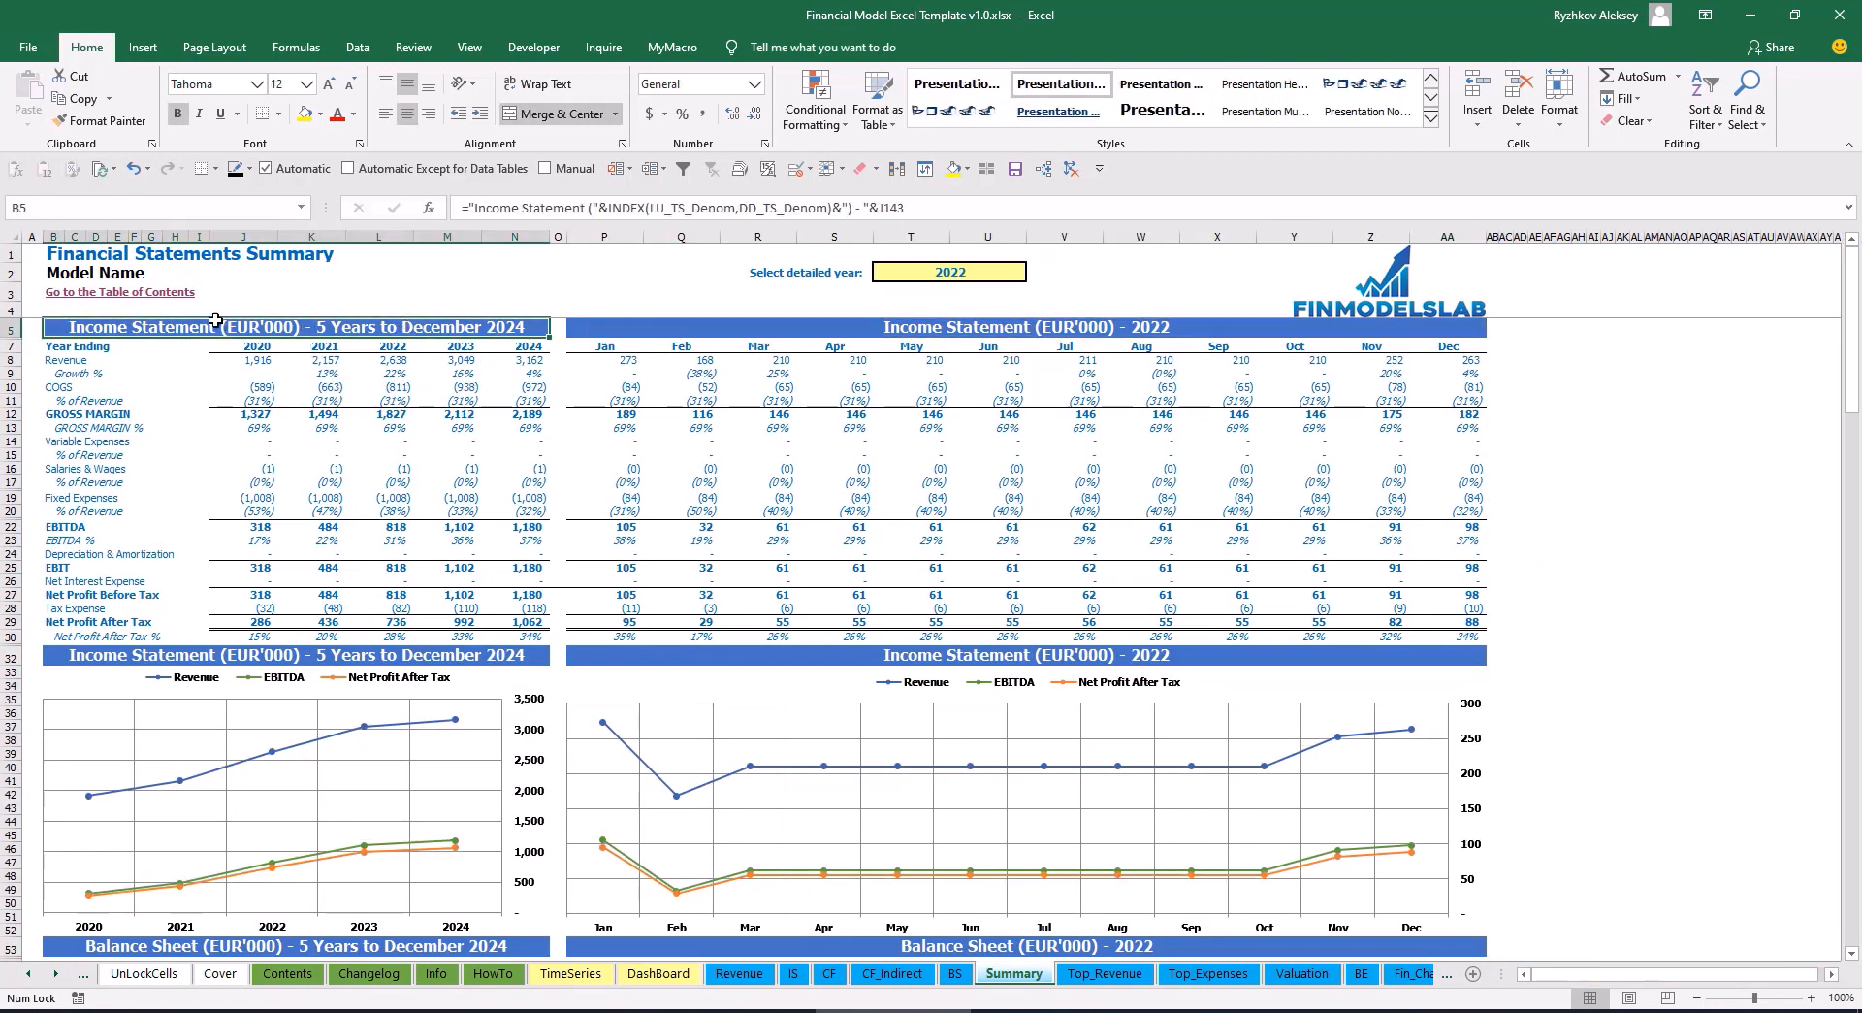
Set the Denomination on the DashBoard sheet to 1,000,000 and check the income statements on the Summary sheet
click(659, 972)
click(813, 339)
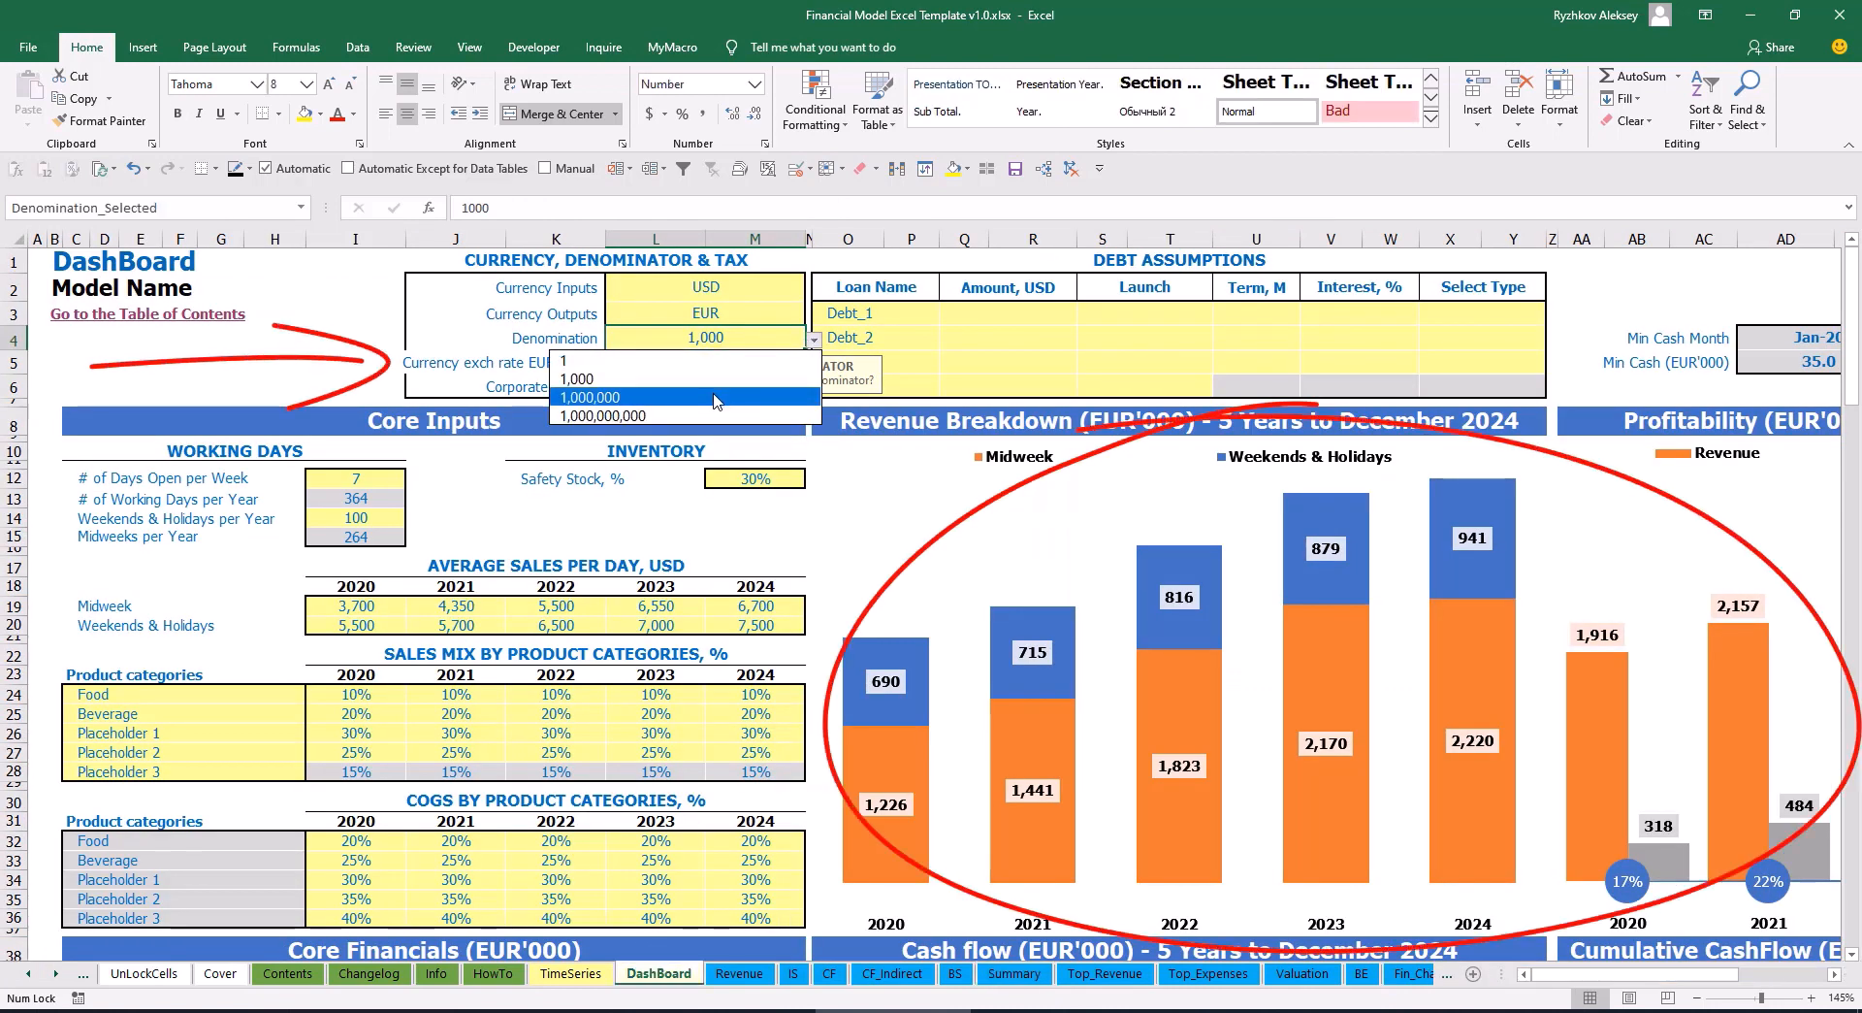
click(715, 398)
click(1013, 973)
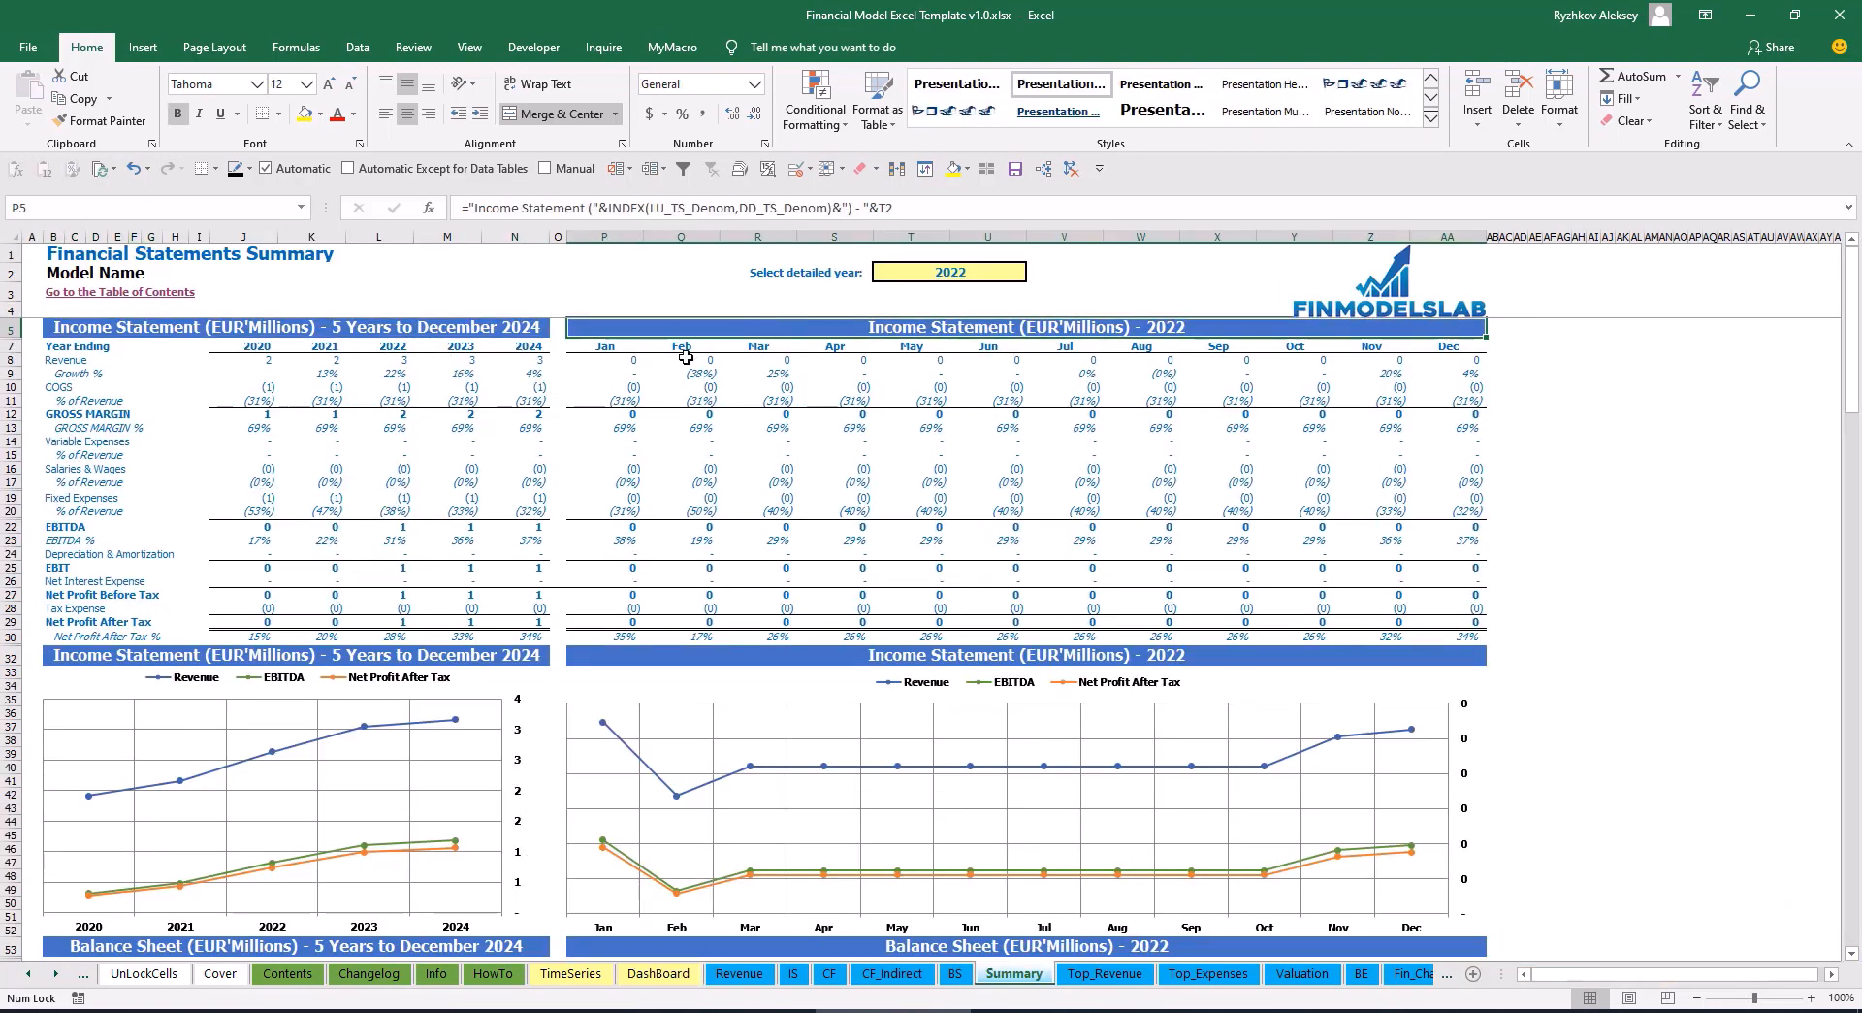
Set the Denomination on the DashBoard sheet to 1 and check the income statements on the Summary sheet
click(659, 973)
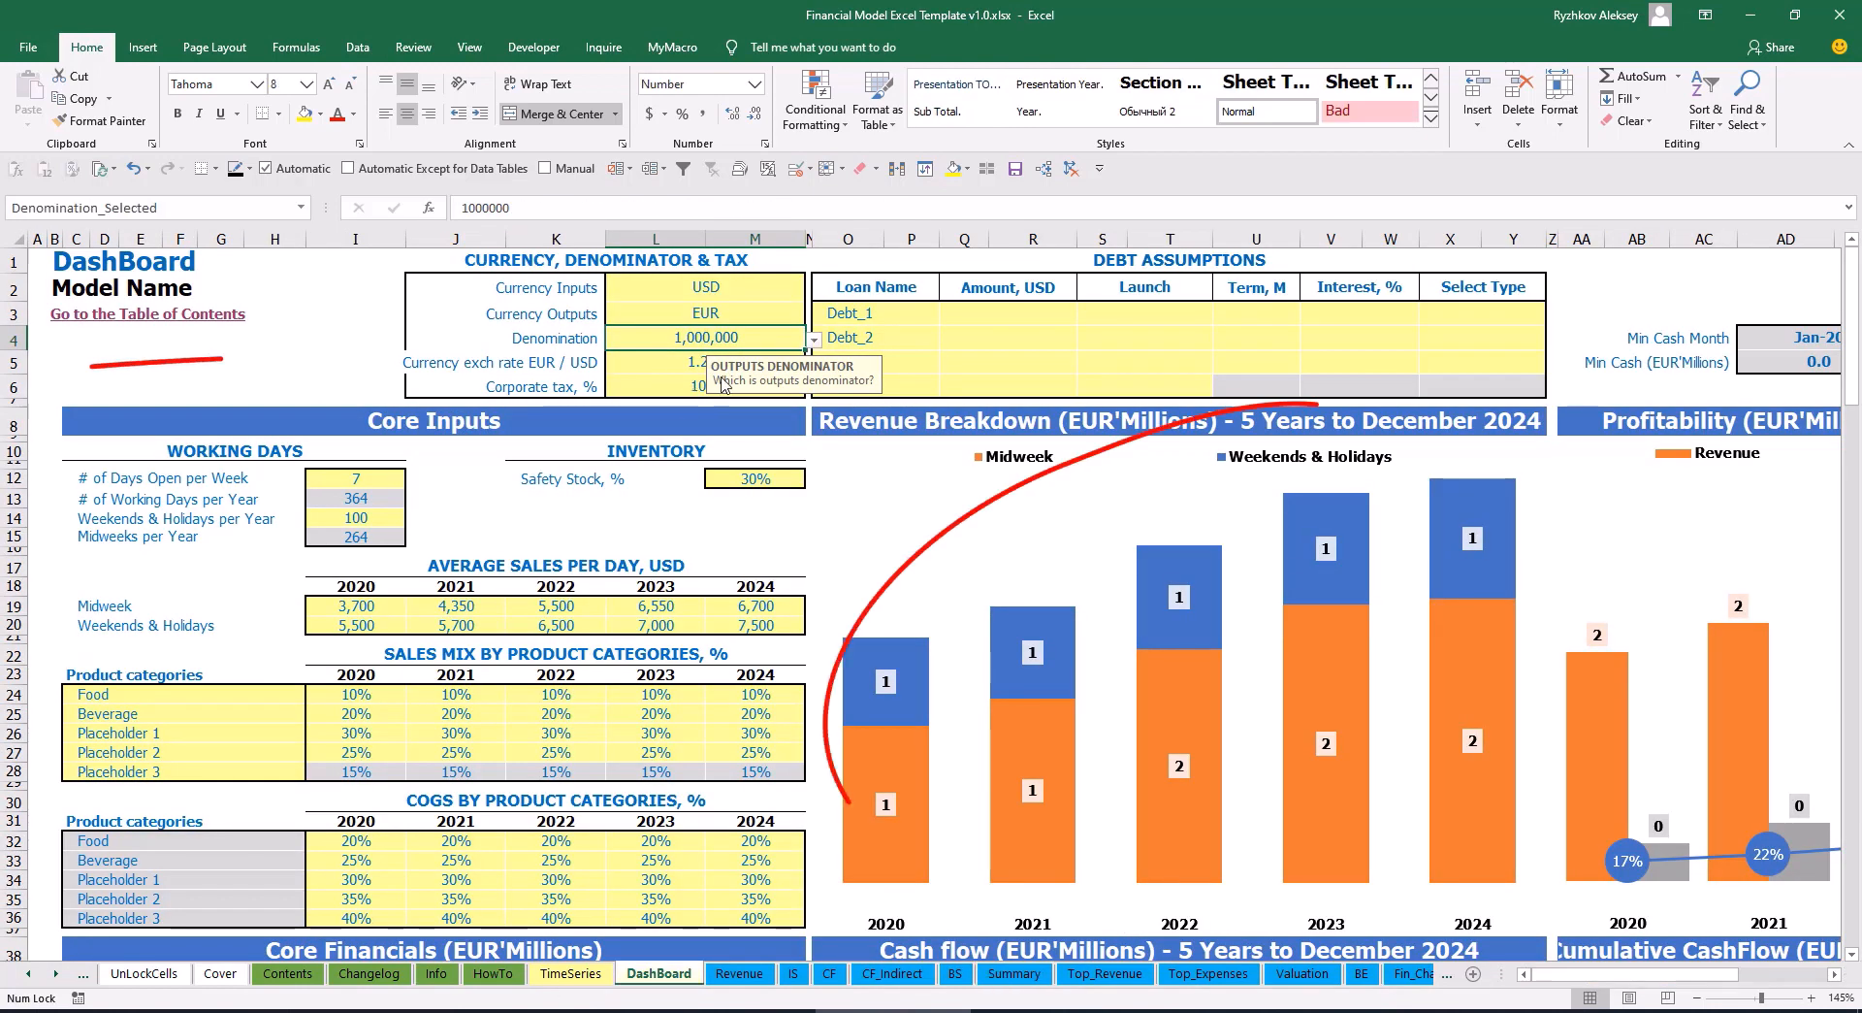
click(814, 339)
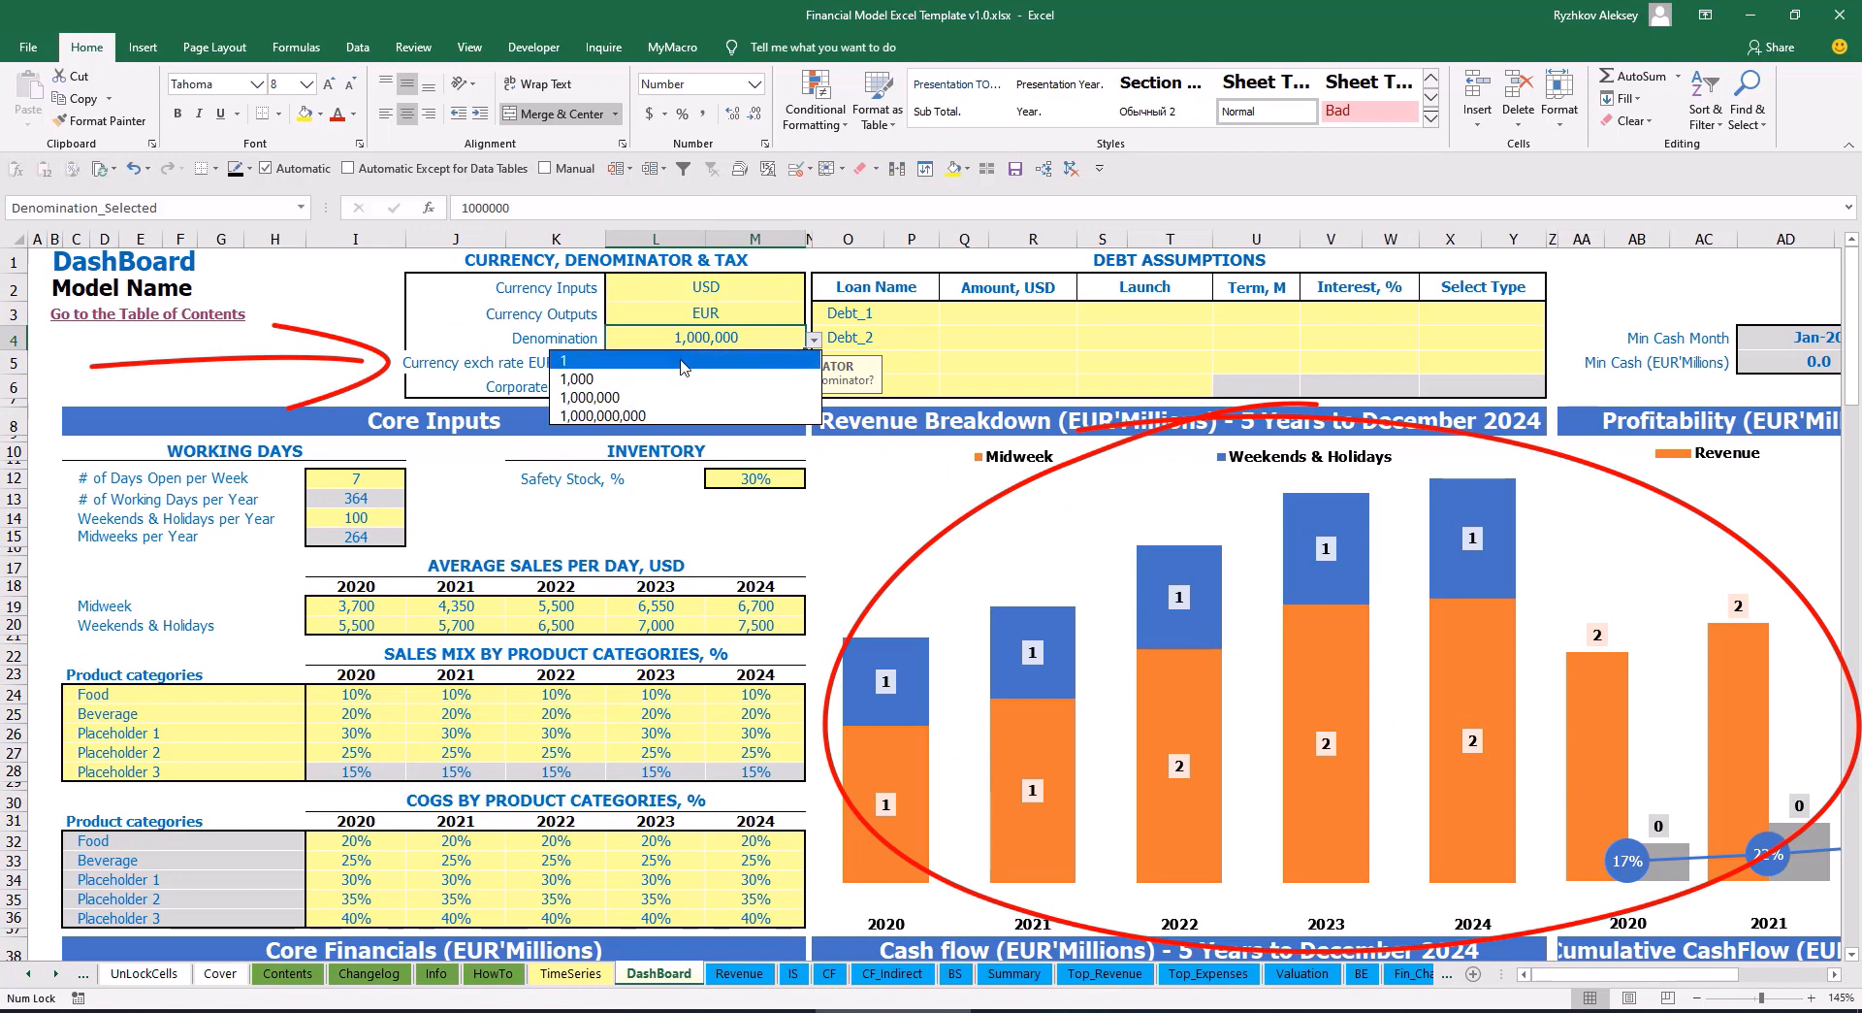
click(679, 360)
click(1012, 974)
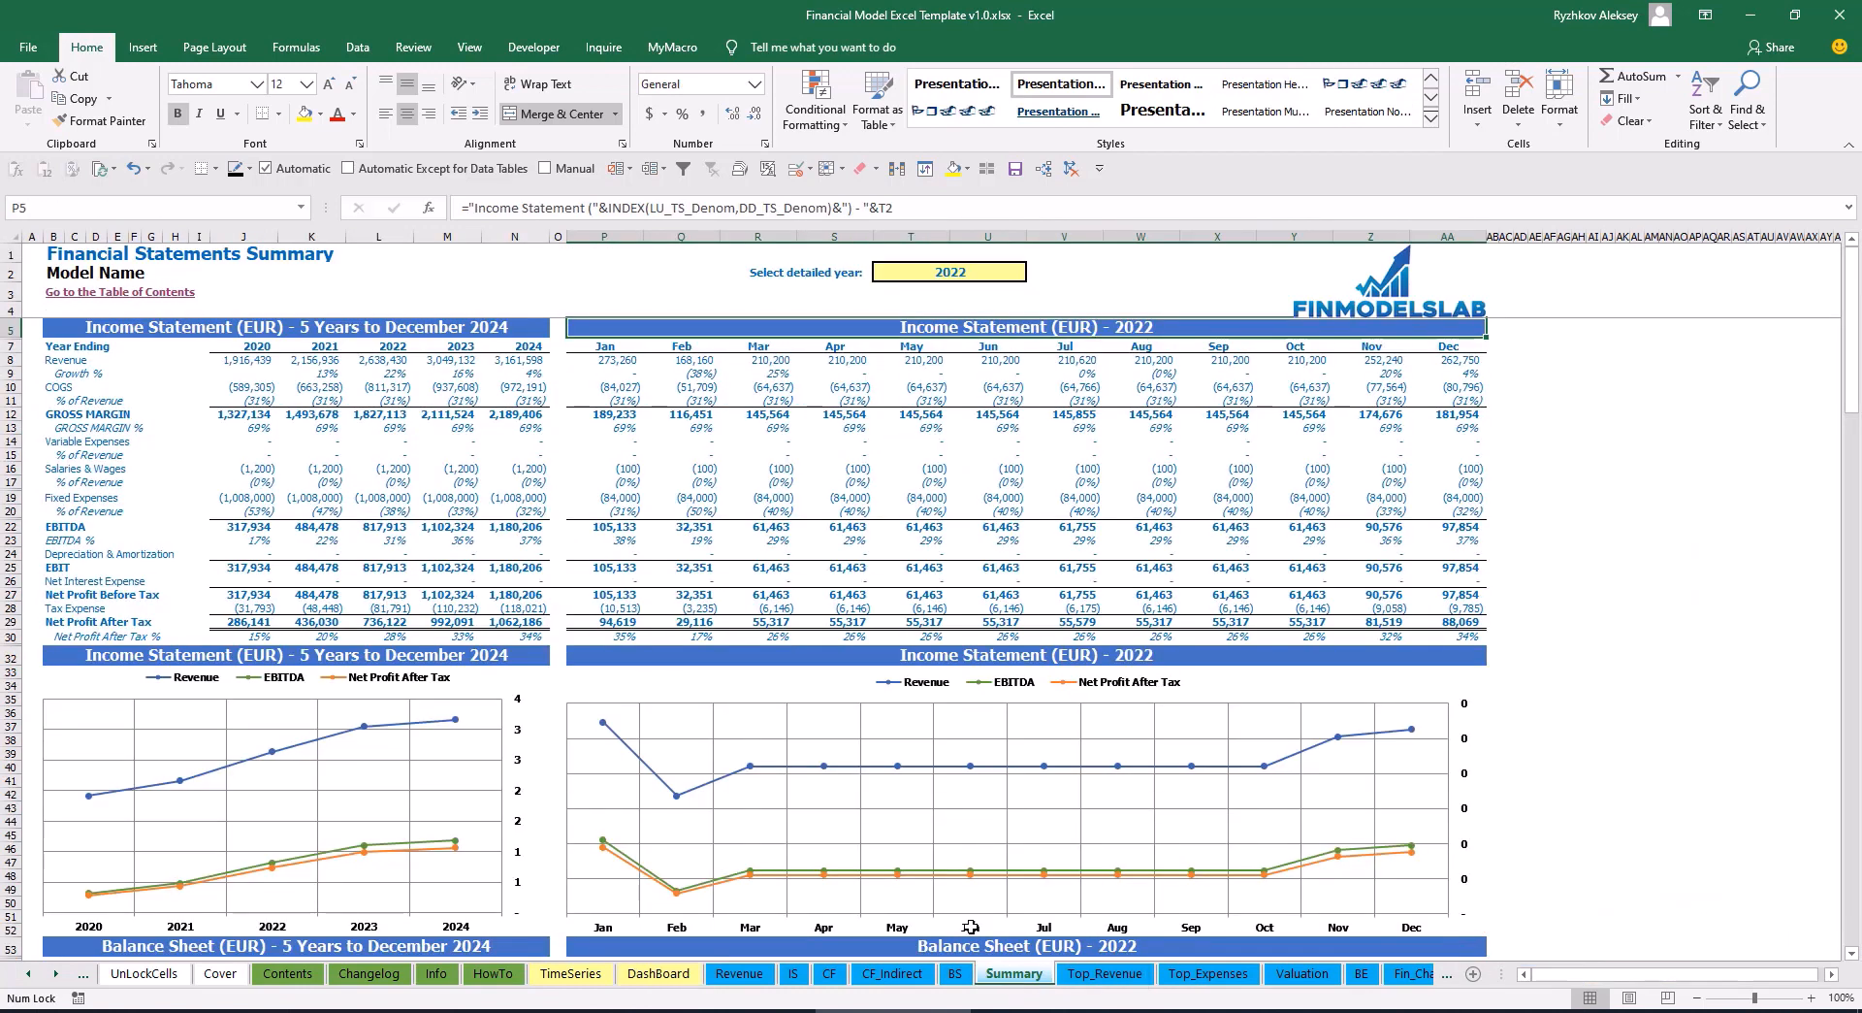
Set the corporate tax on the DashBoard sheet to 15% and check the Tax Expense row of the income statement
click(648, 975)
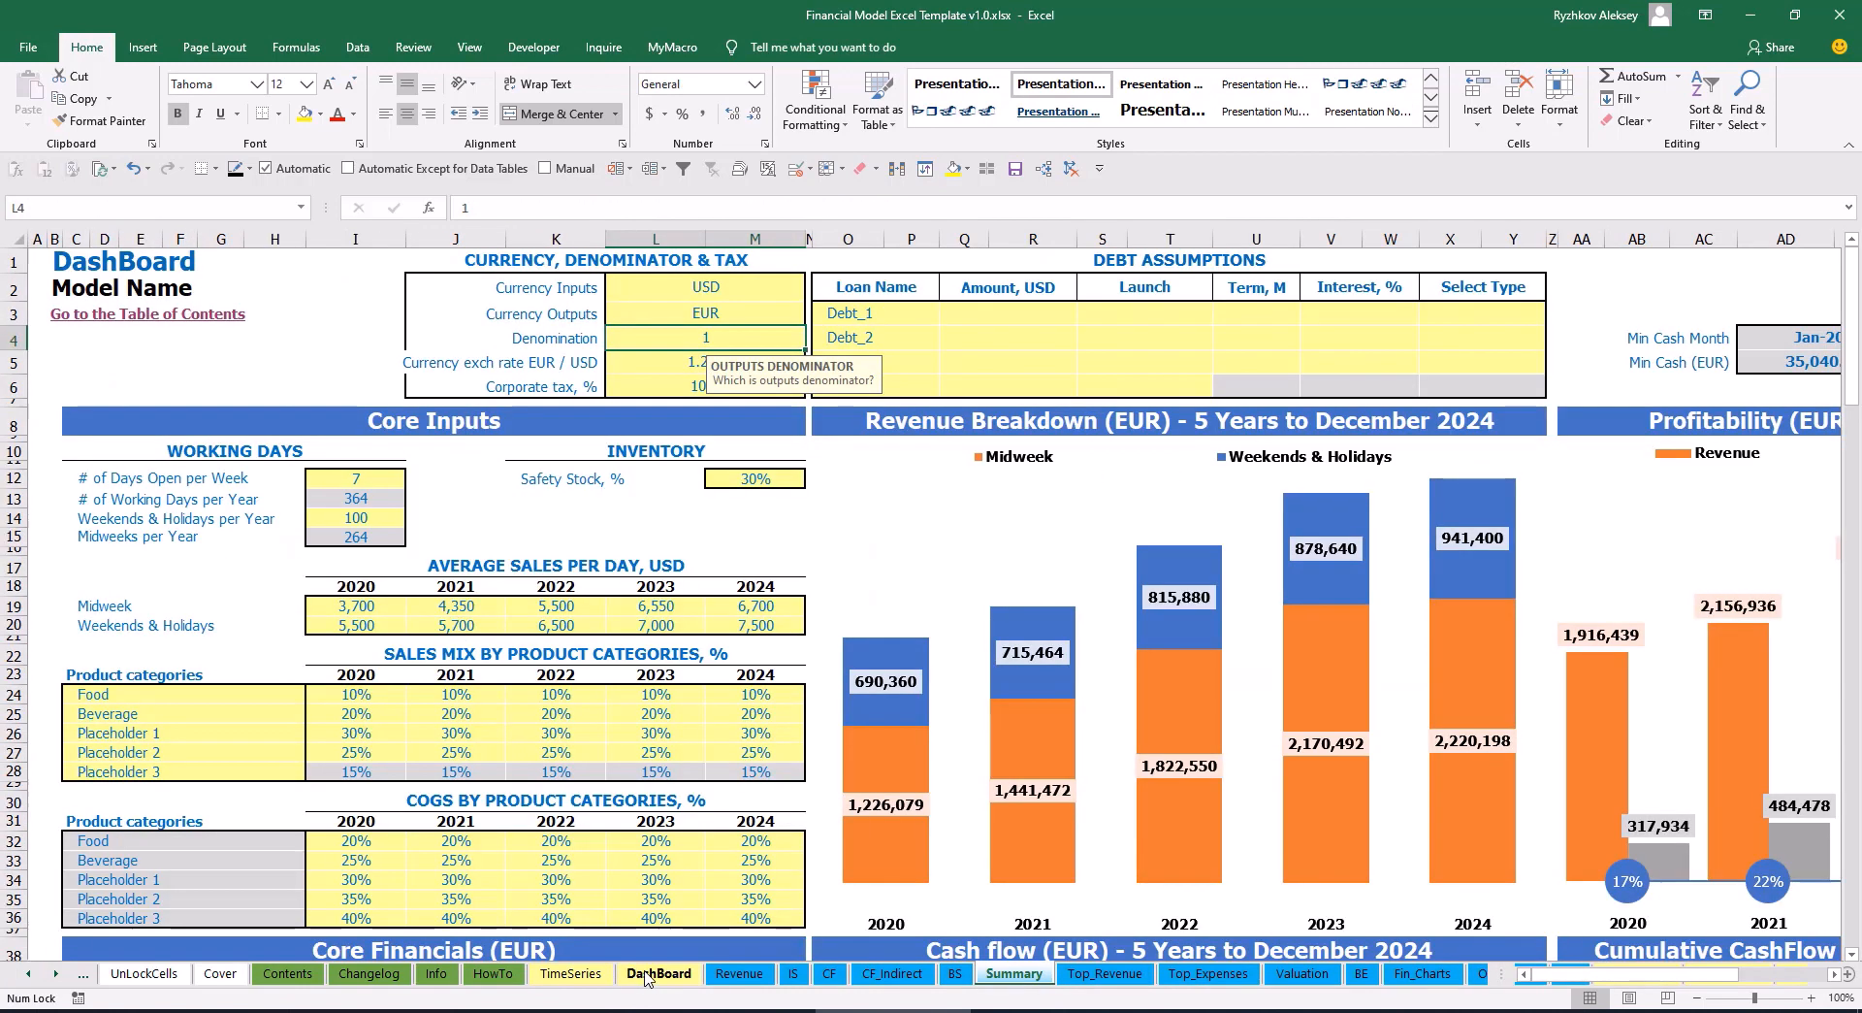
click(664, 378)
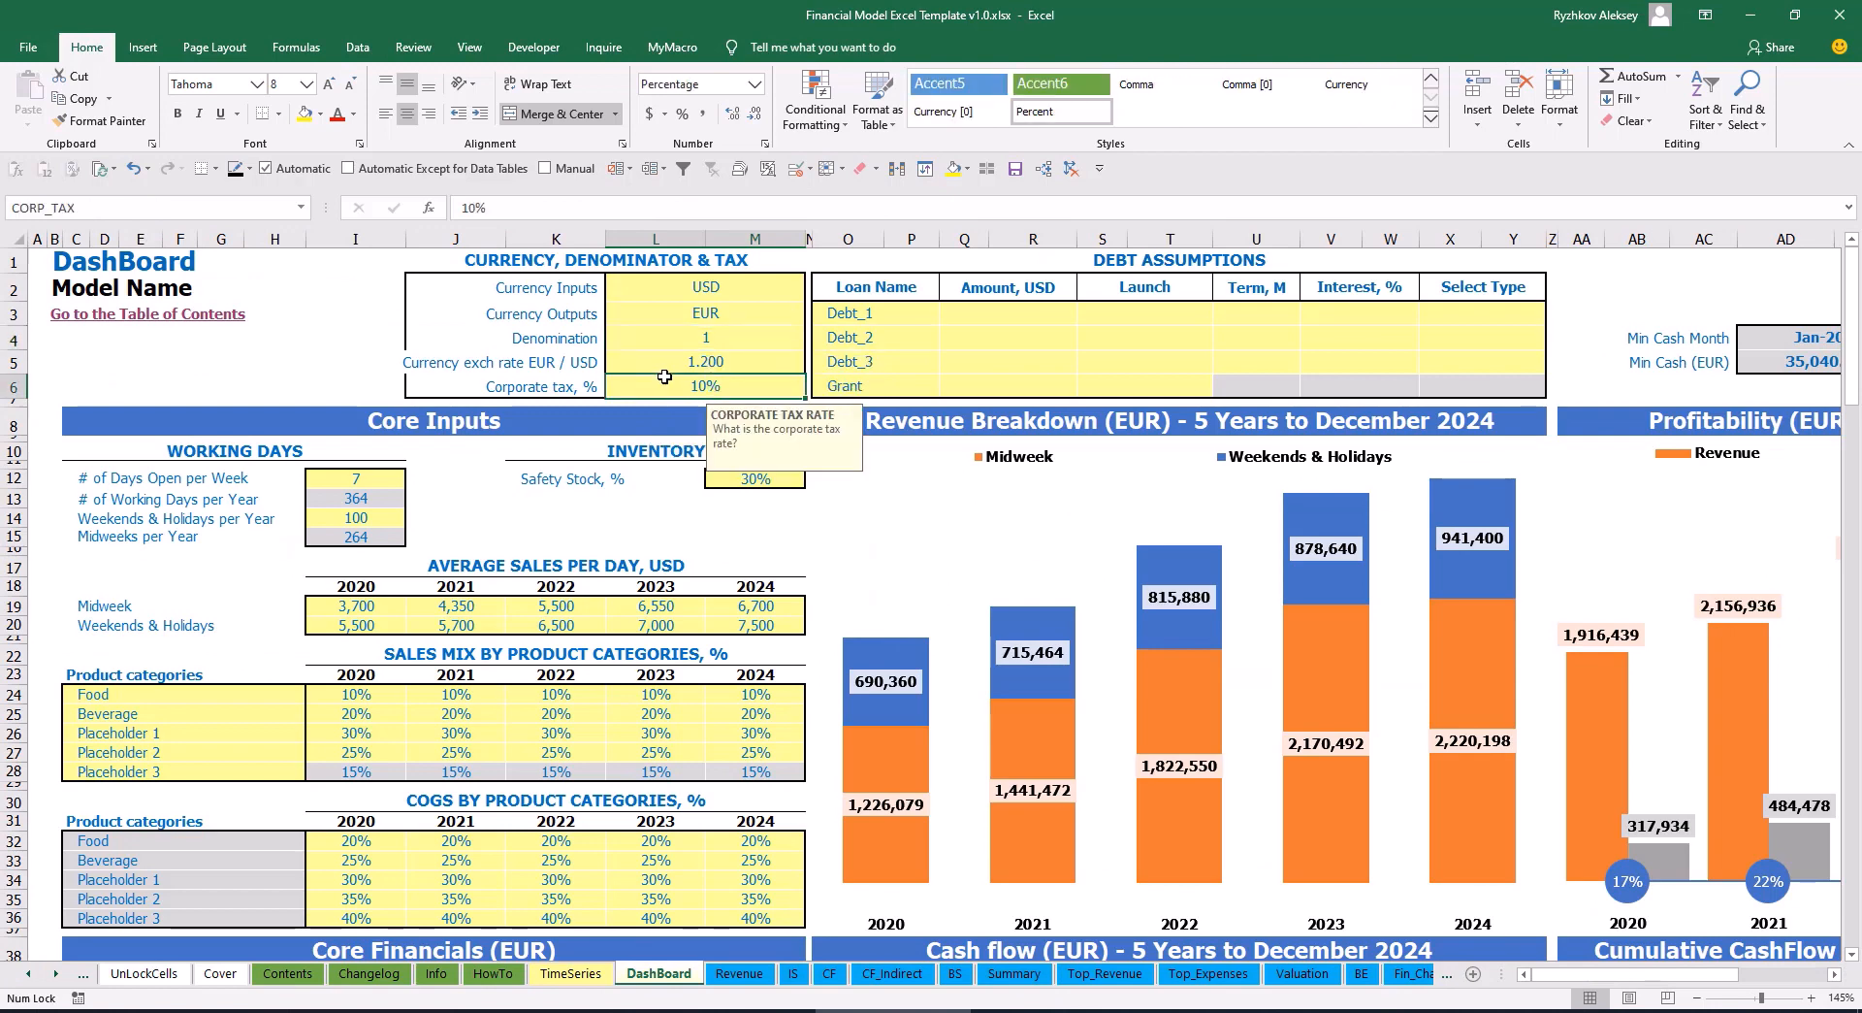
text(15)
key(Return)
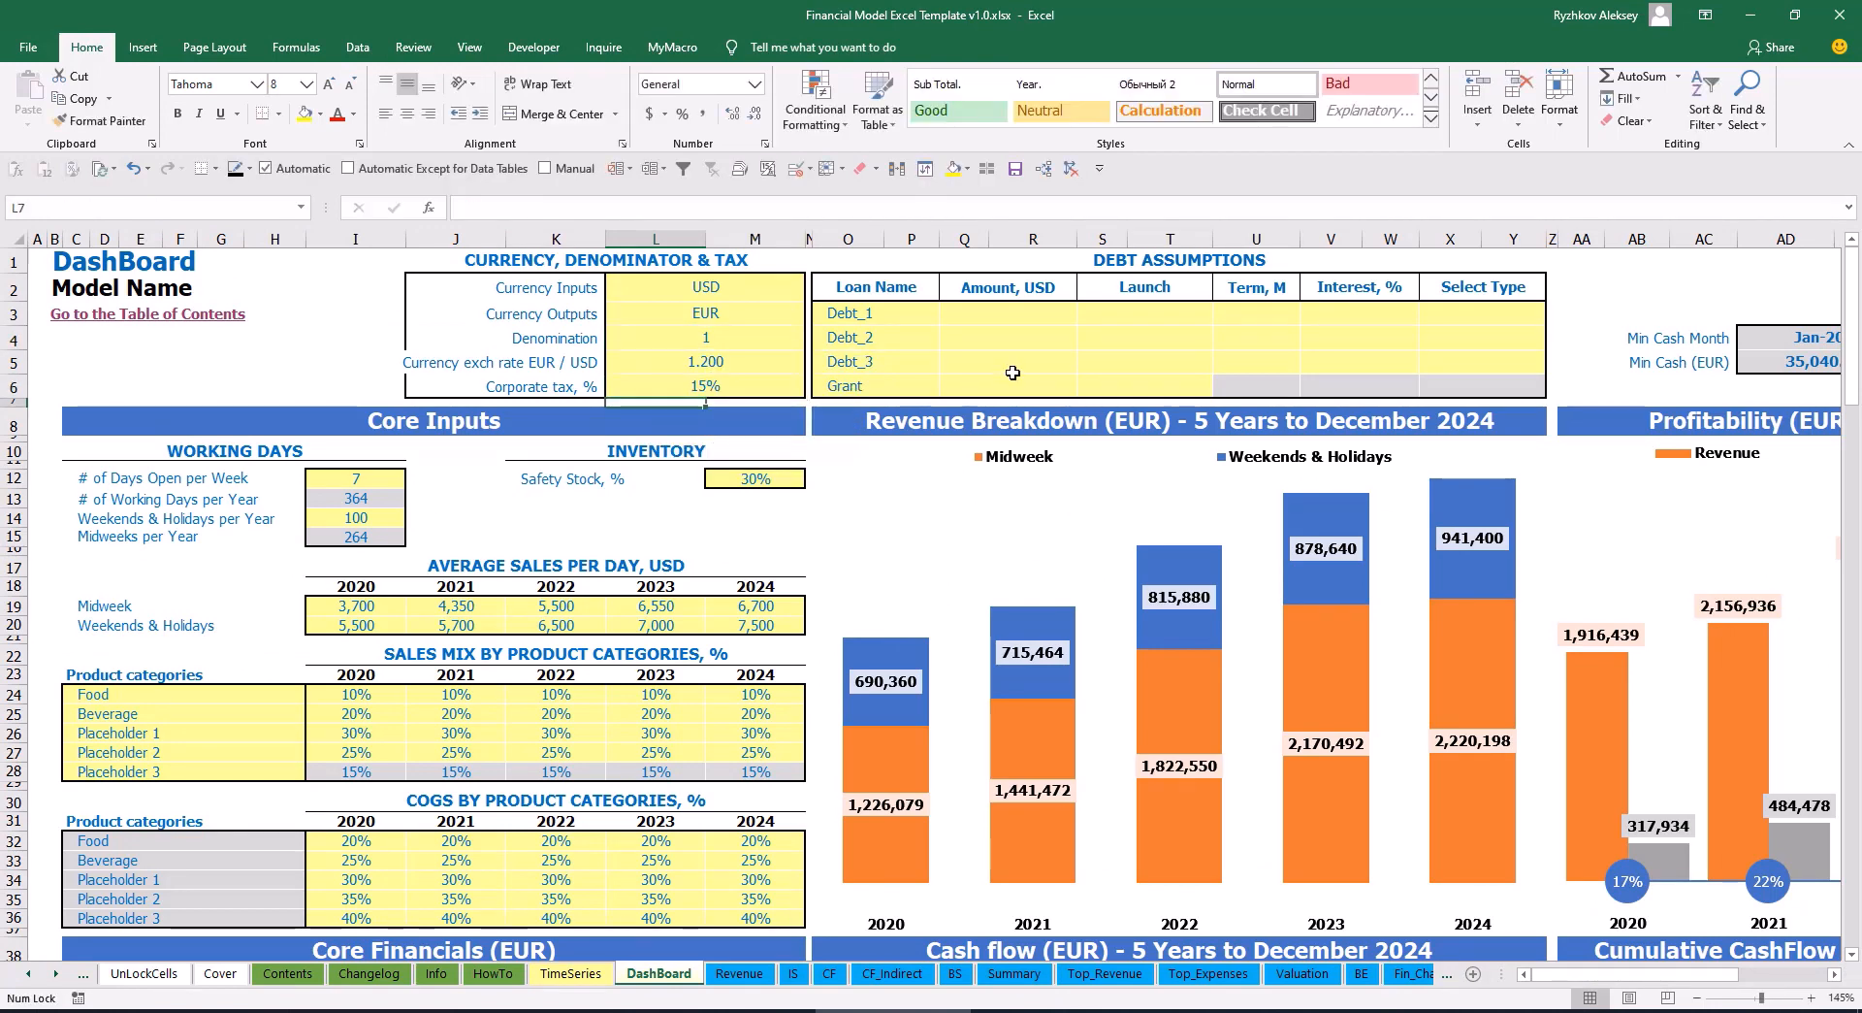
click(794, 974)
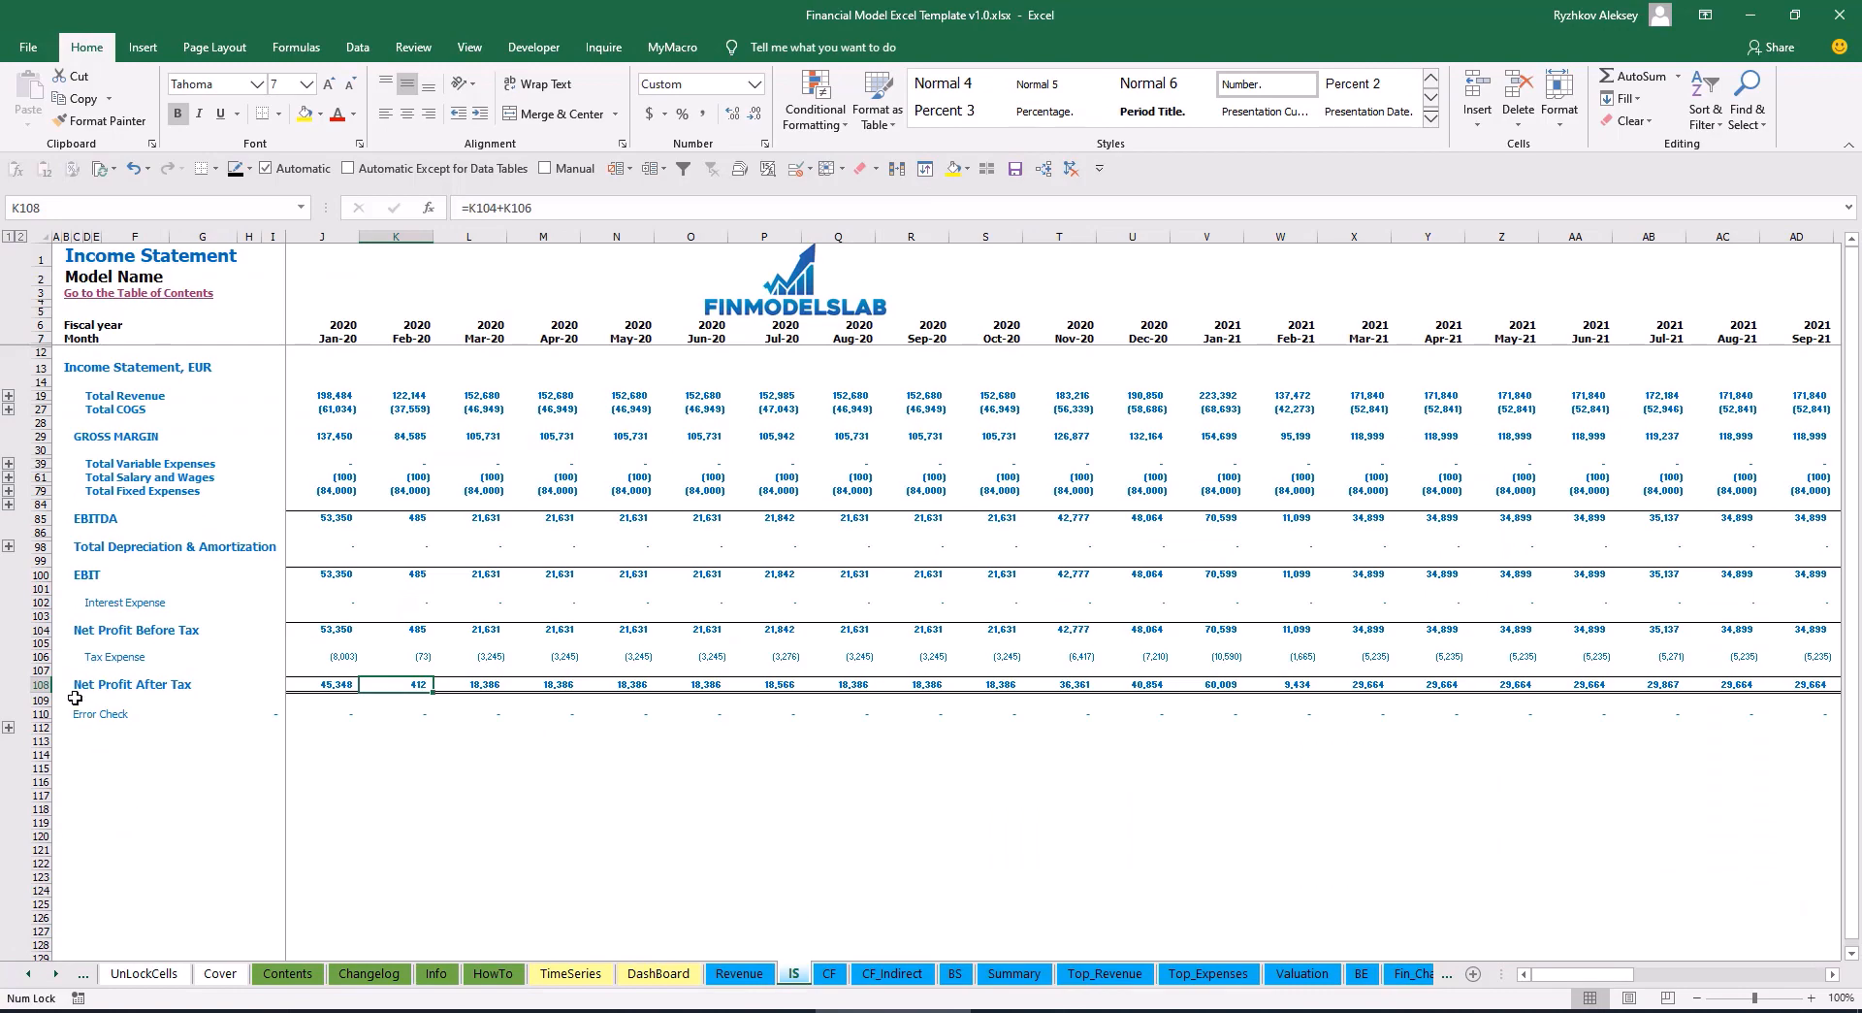
click(43, 658)
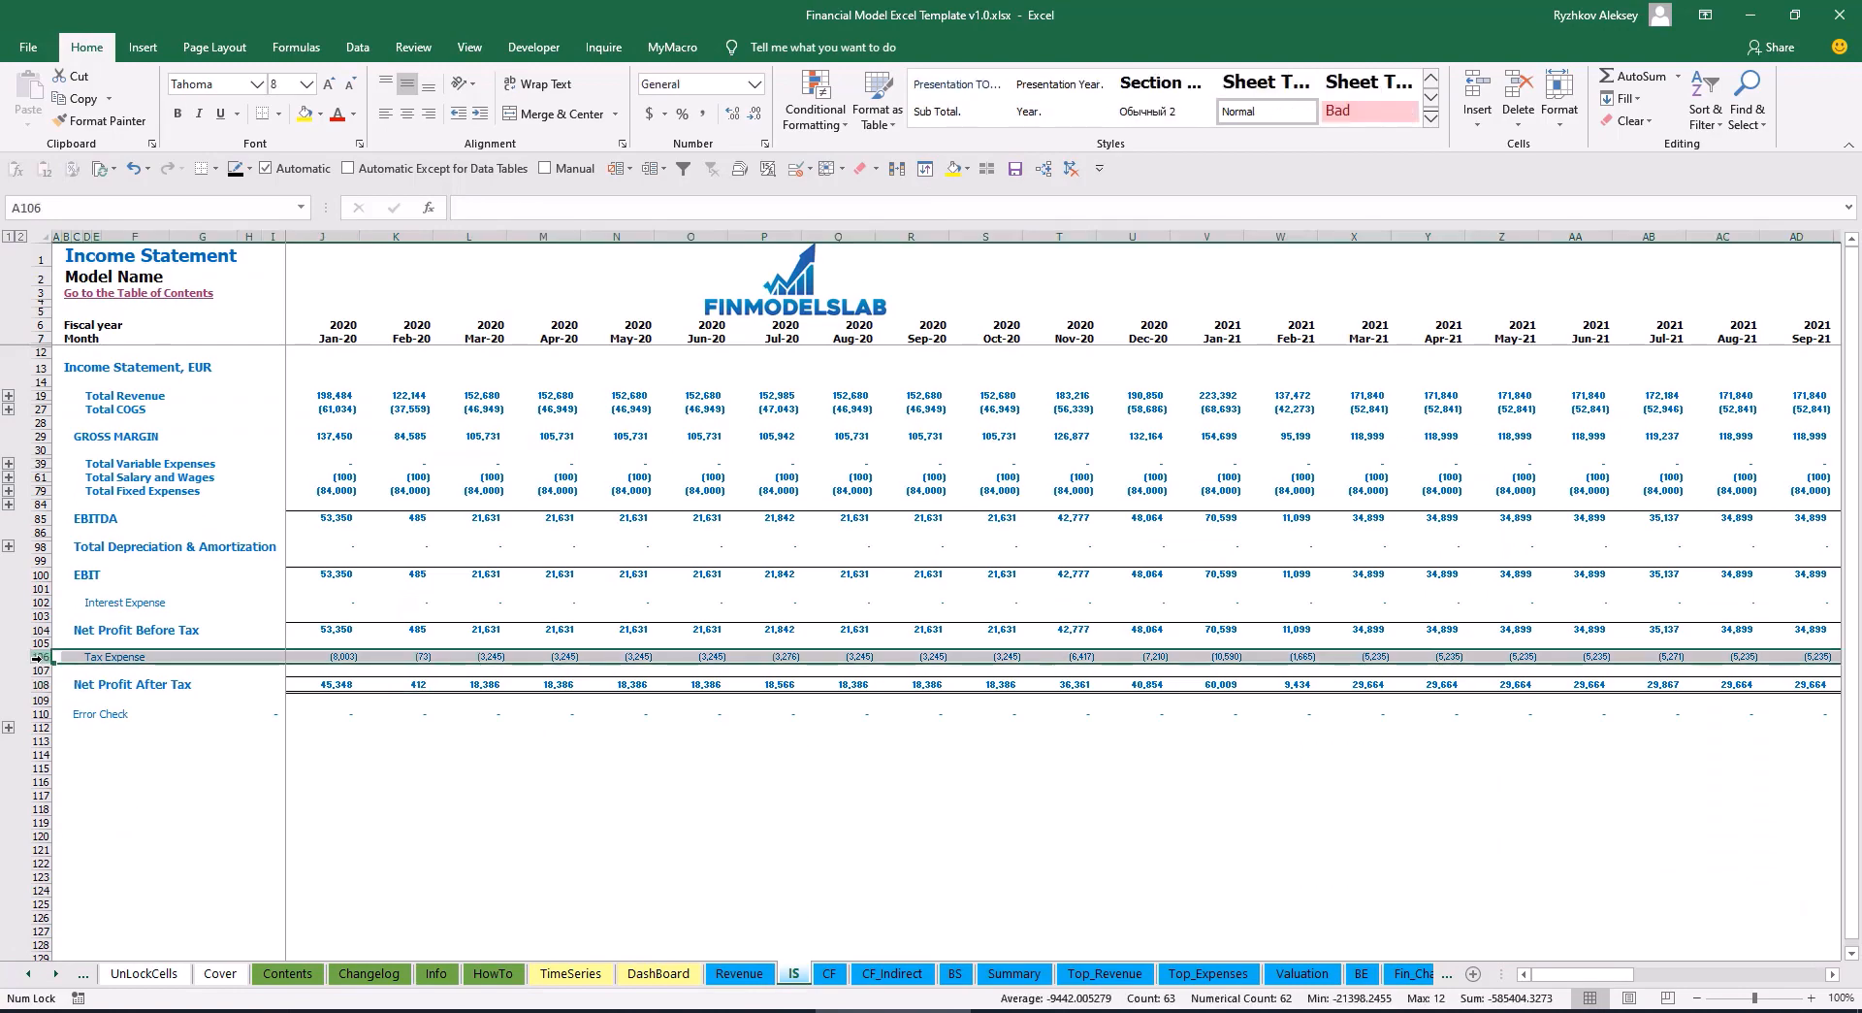